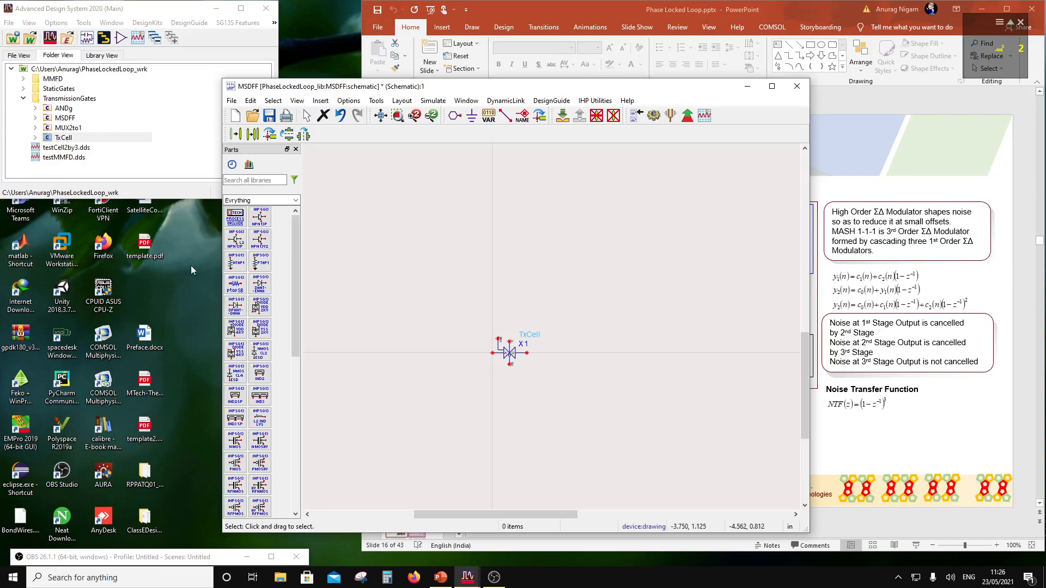
Place the NOTg inverter symbol from StaticGates as X2 to the right of X1.
click(23, 89)
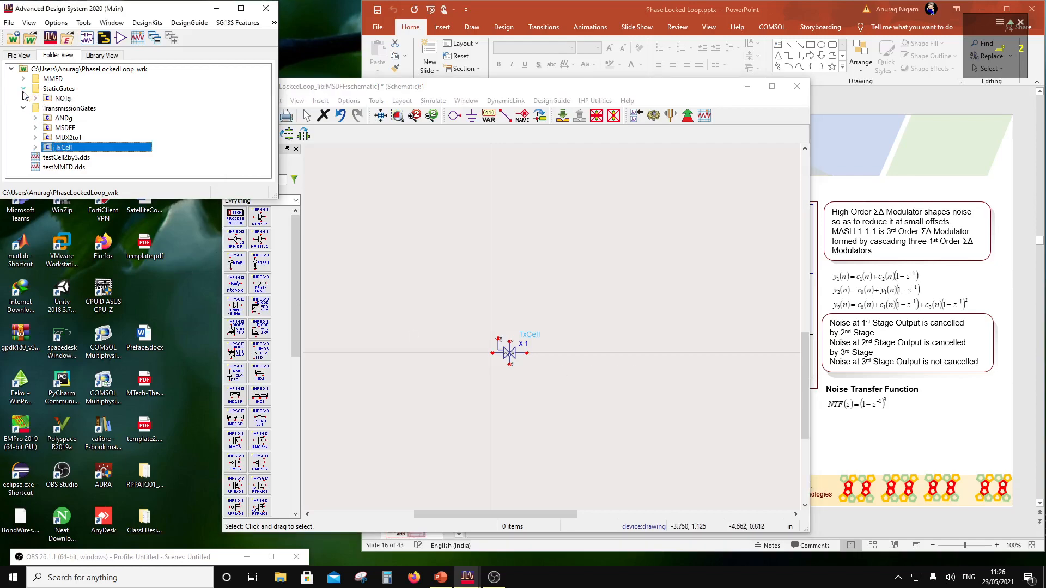
click(36, 99)
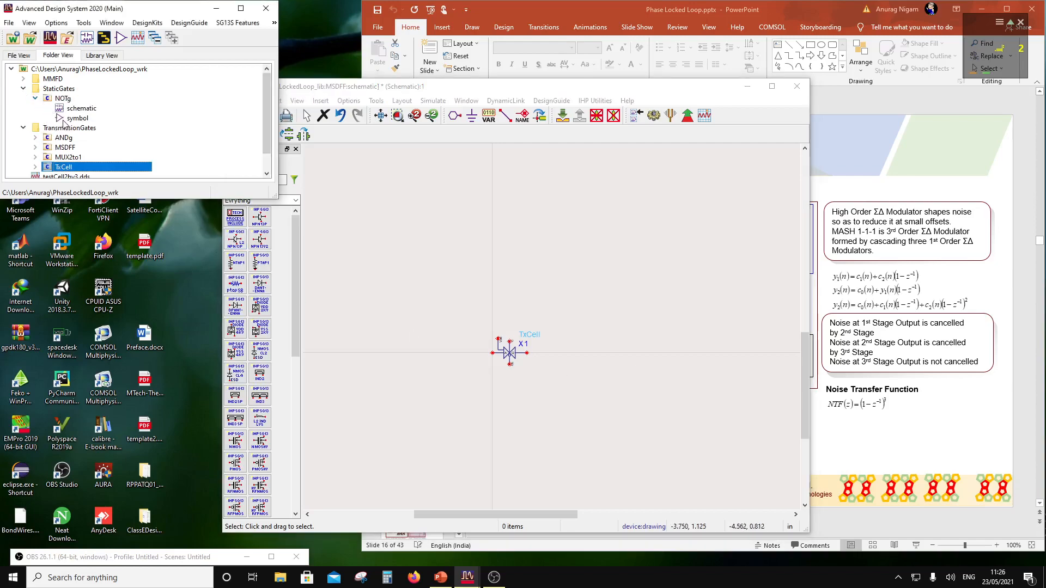
click(65, 118)
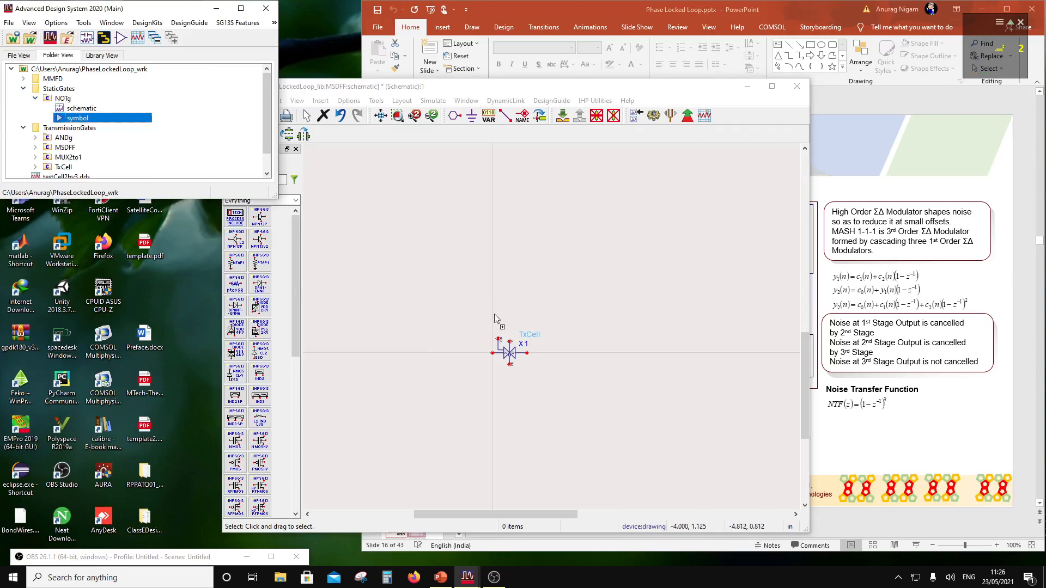
drag(495, 314, 512, 327)
click(556, 353)
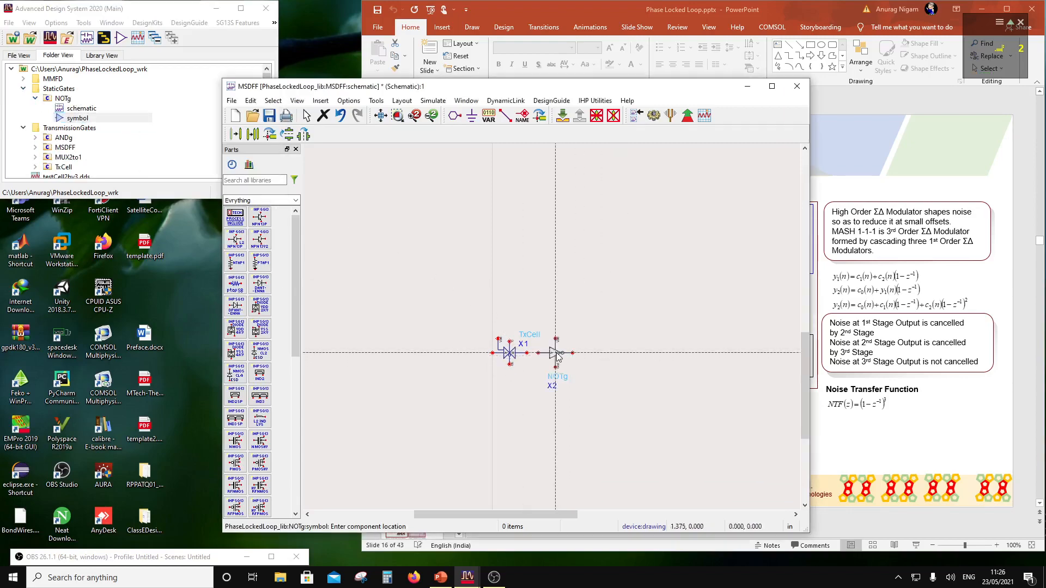
key(Escape)
Move X2's component label above the inverter.
click(565, 360)
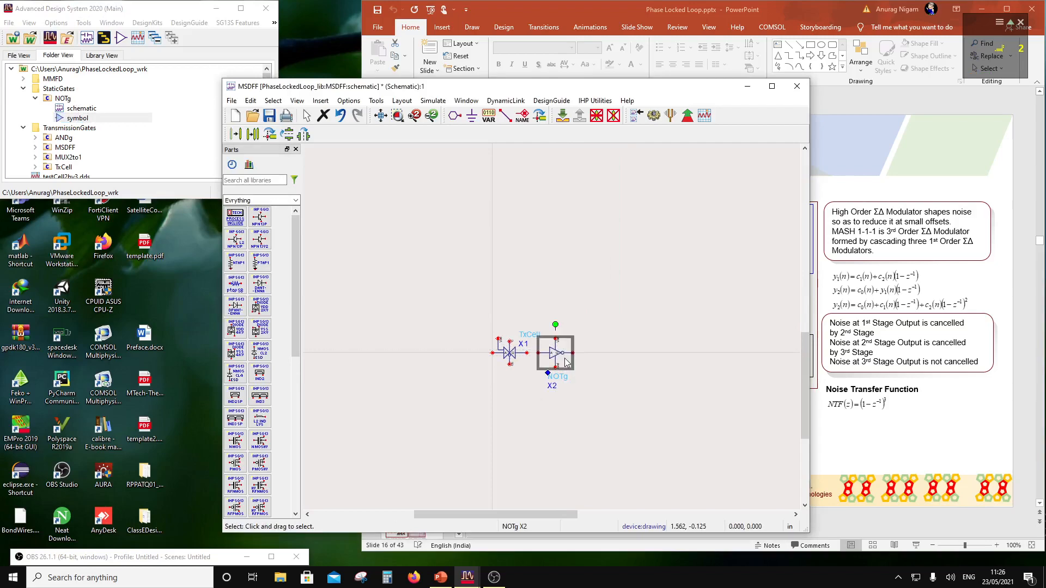
key(F5)
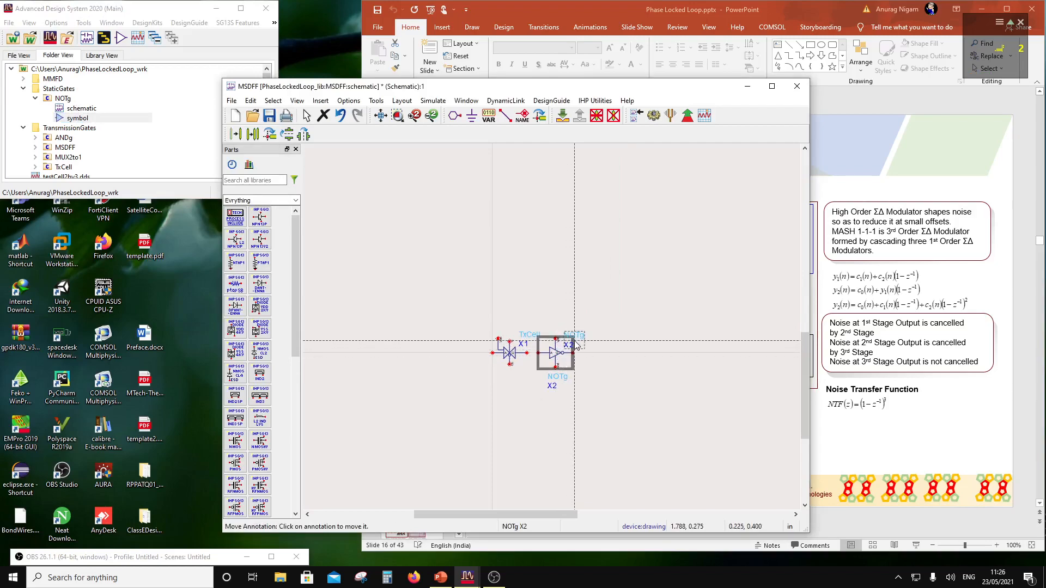
click(574, 340)
Copy X2 by reference from its input pin to create inverter X3 right after it.
click(553, 366)
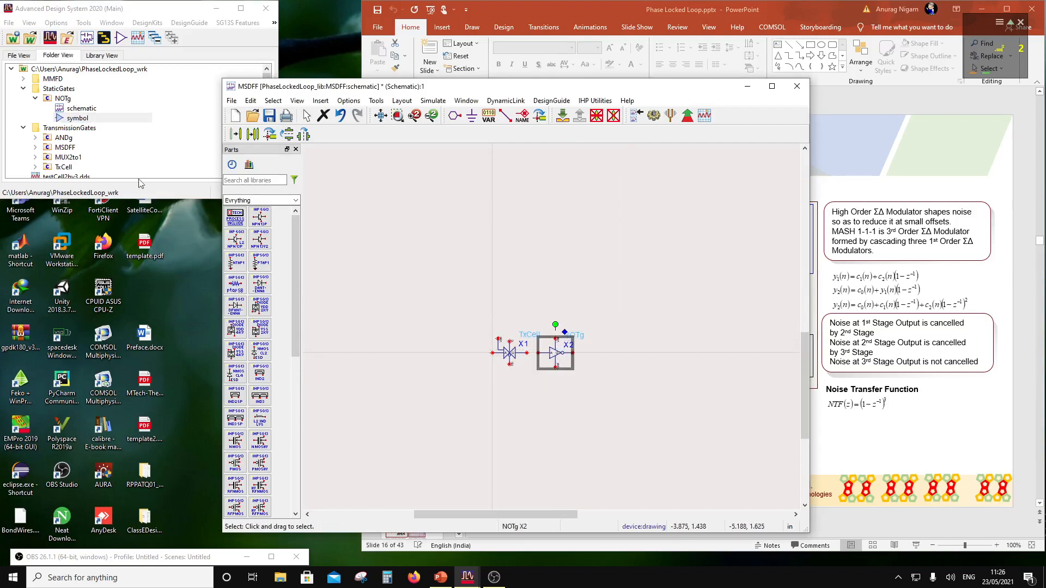
click(253, 135)
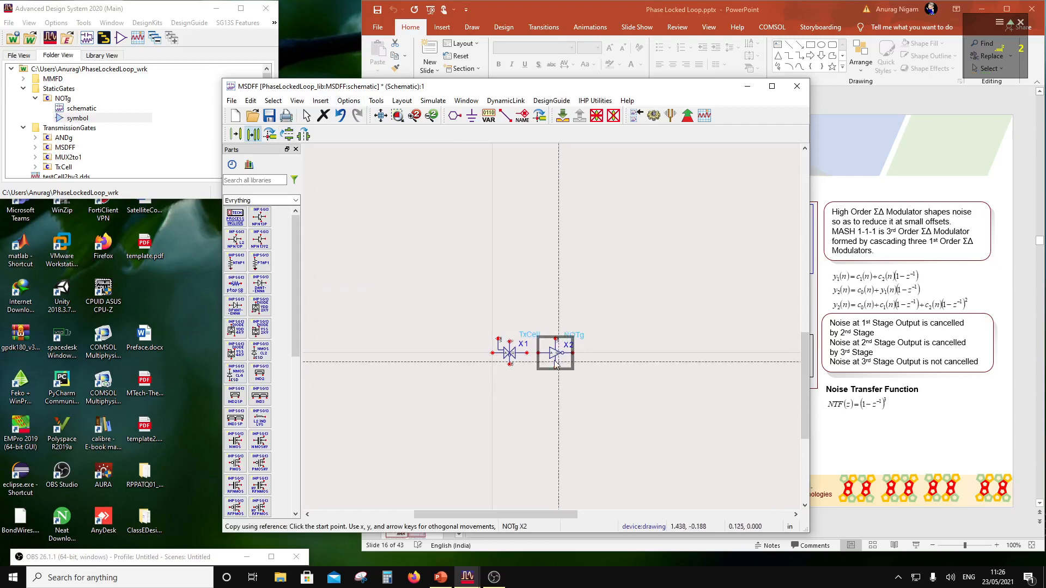
click(539, 352)
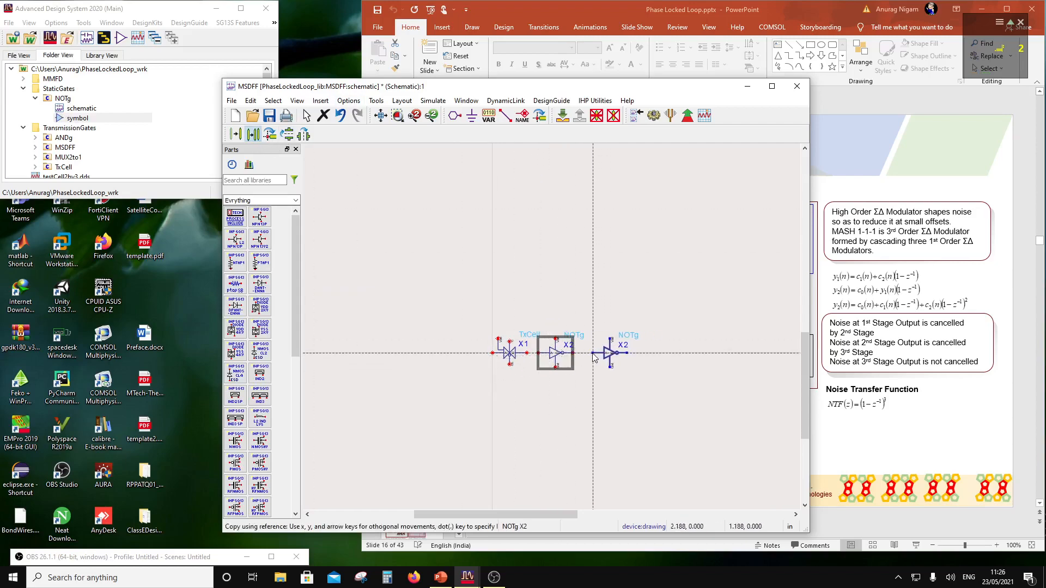
click(592, 353)
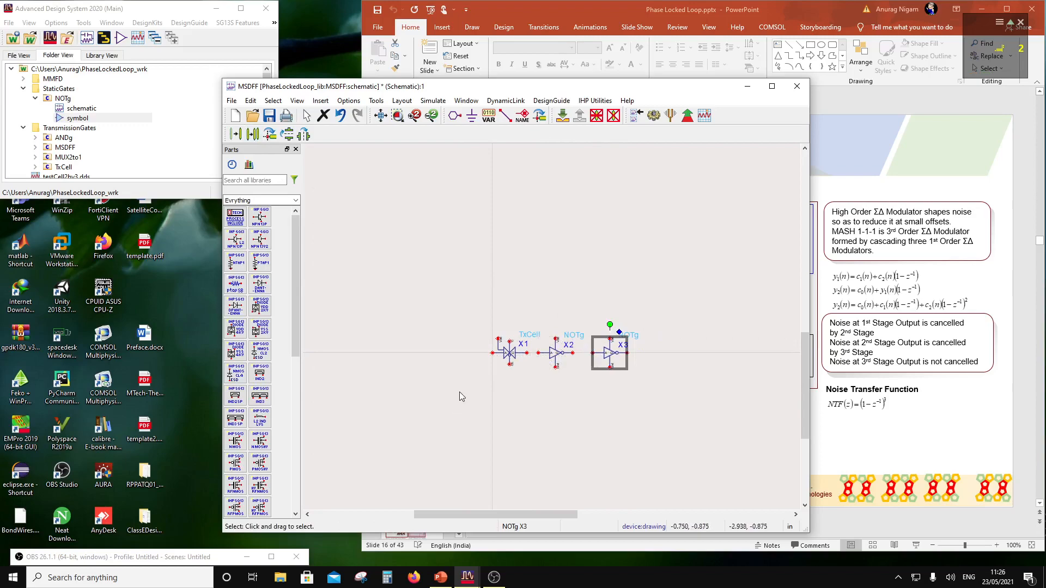
click(599, 414)
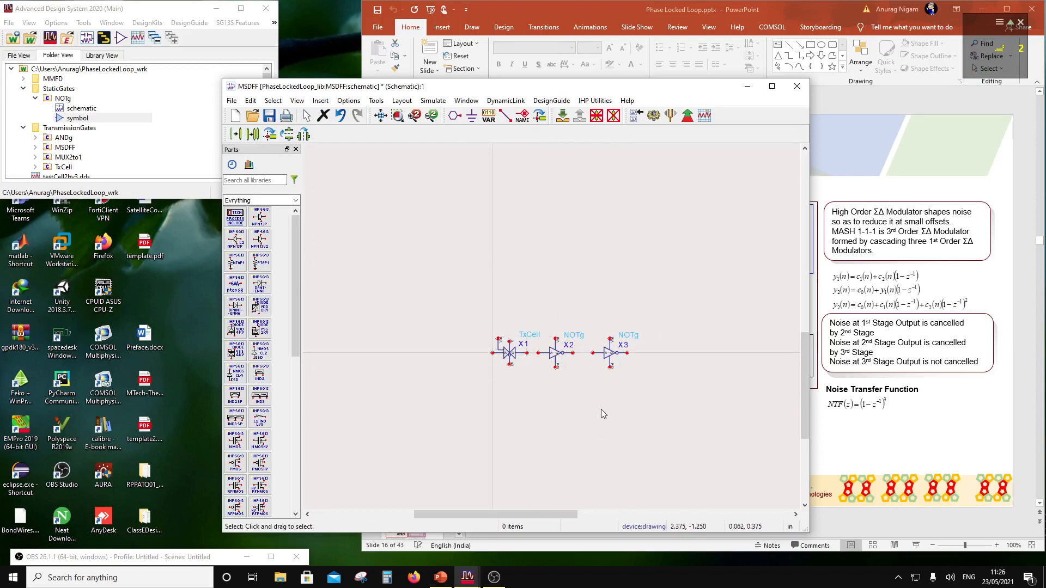
click(506, 355)
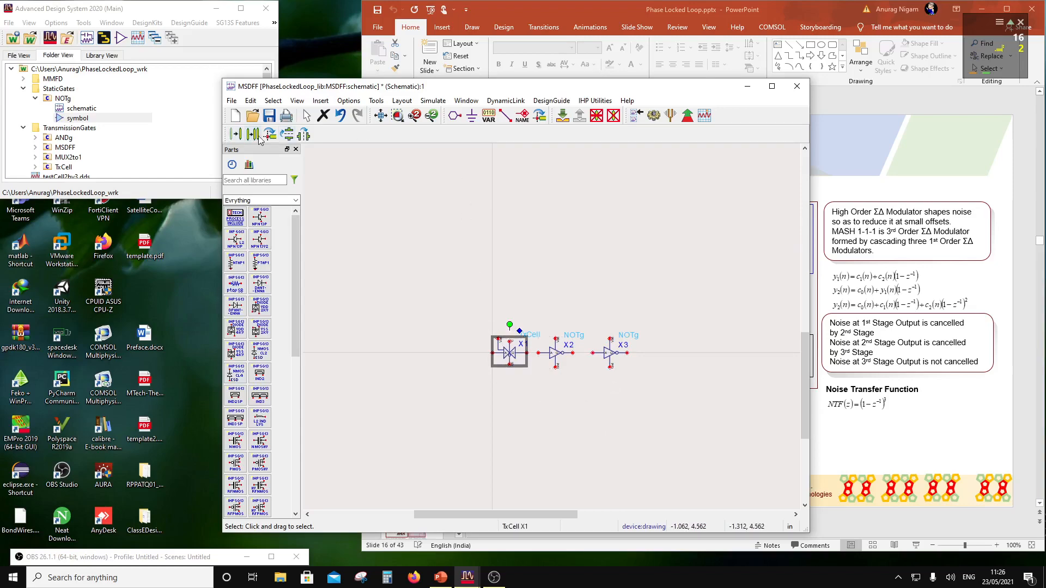
Copy TxCell X1 by reference as X4 below the inverters, label moved to its right.
click(255, 135)
click(508, 353)
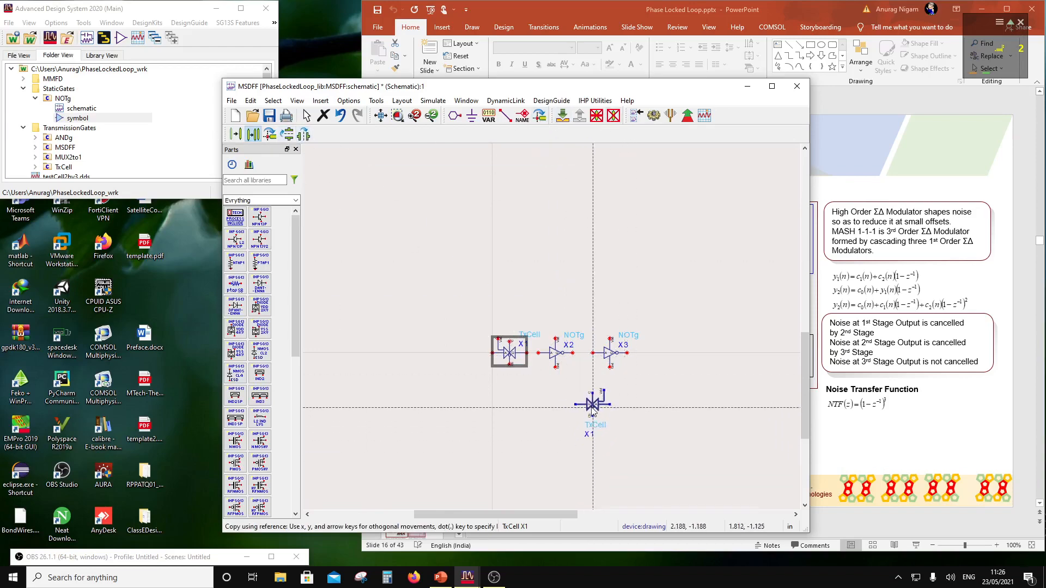
click(586, 409)
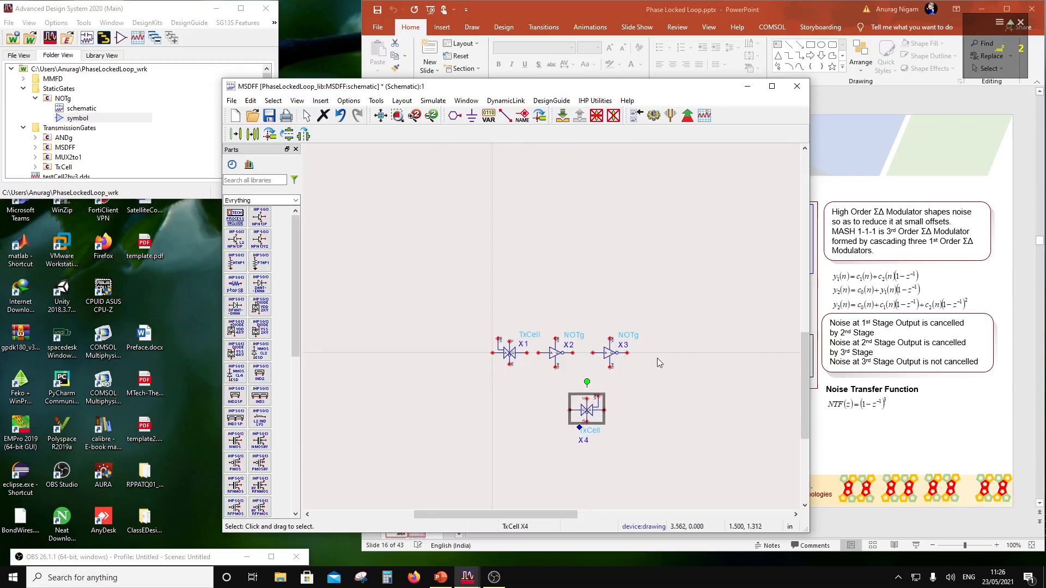
key(F5)
click(595, 419)
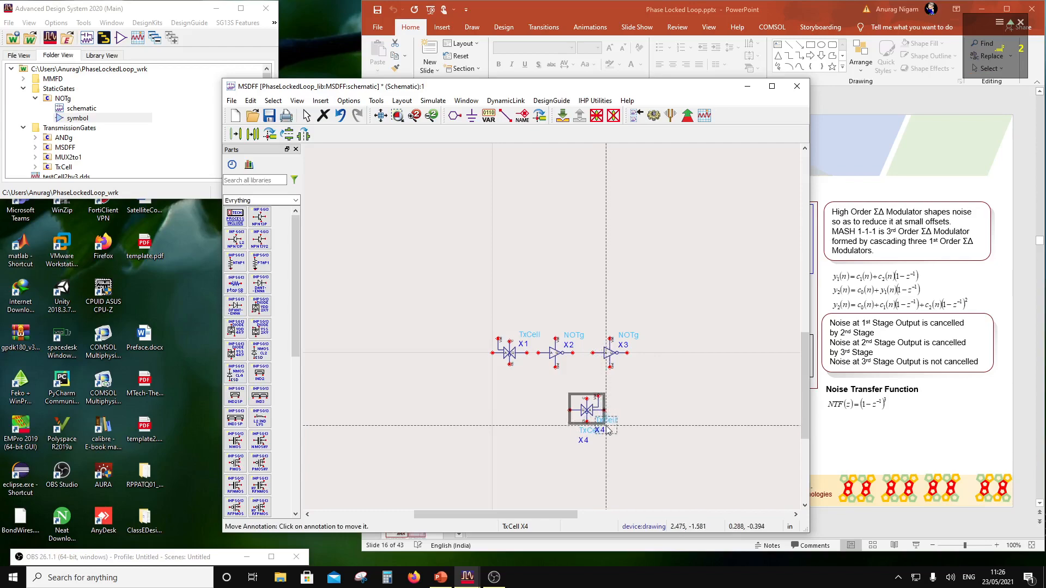
click(606, 425)
key(Escape)
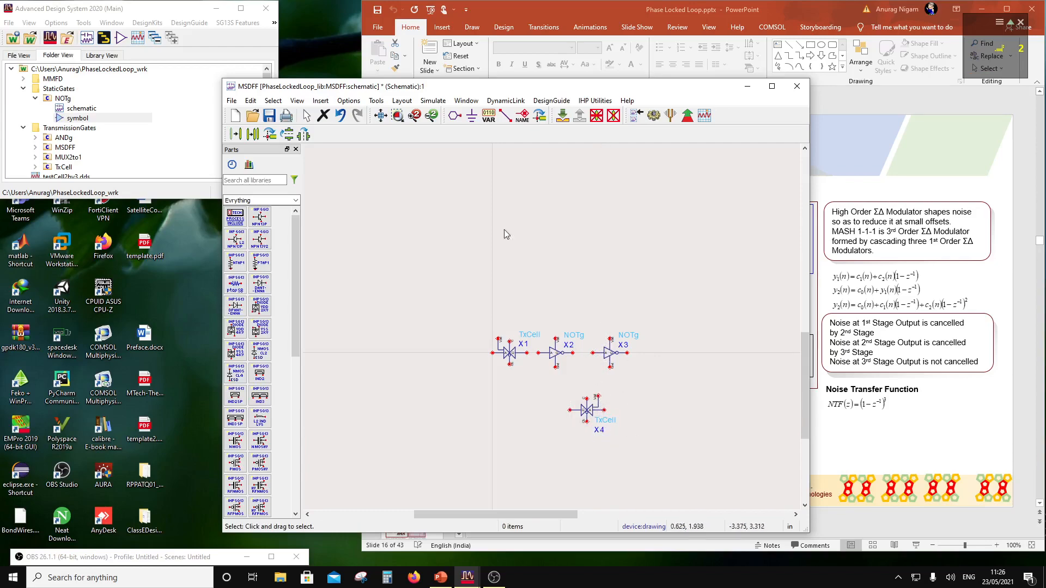
Wire X1 to X2 to X3, then route X3's output through X4 back to the X1–X2 node.
click(505, 115)
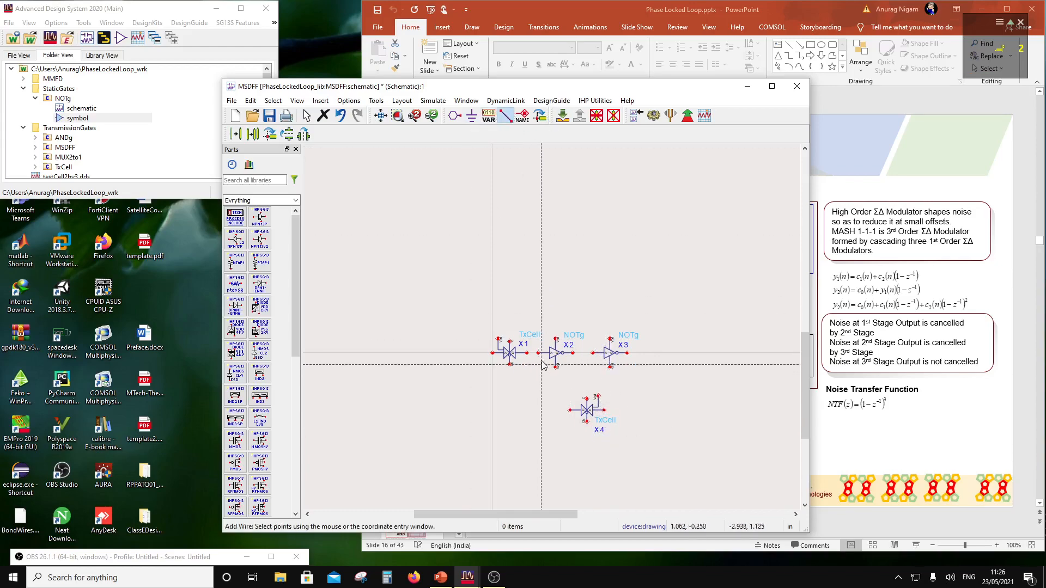
click(526, 353)
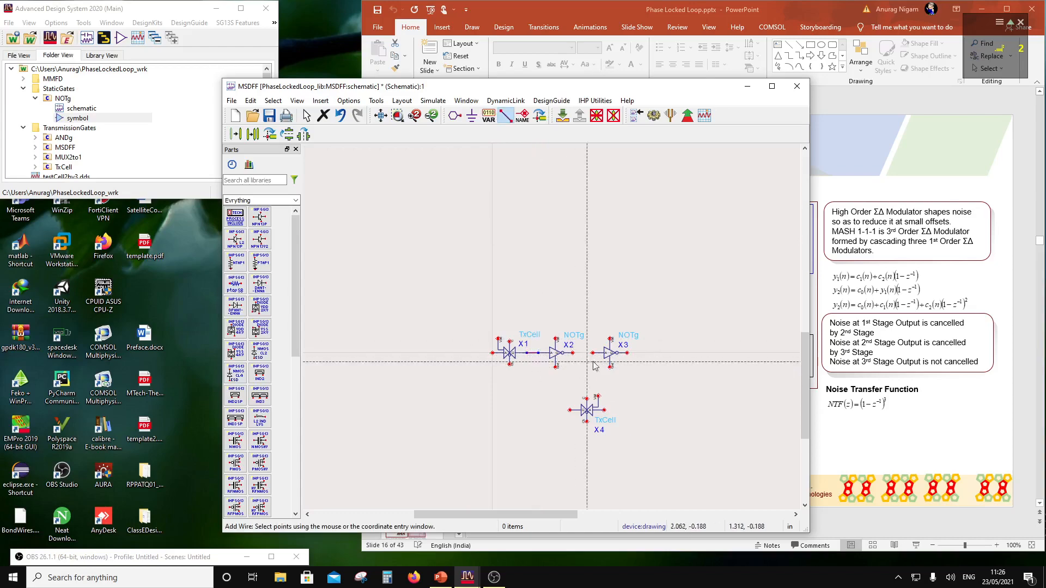
click(548, 353)
click(603, 353)
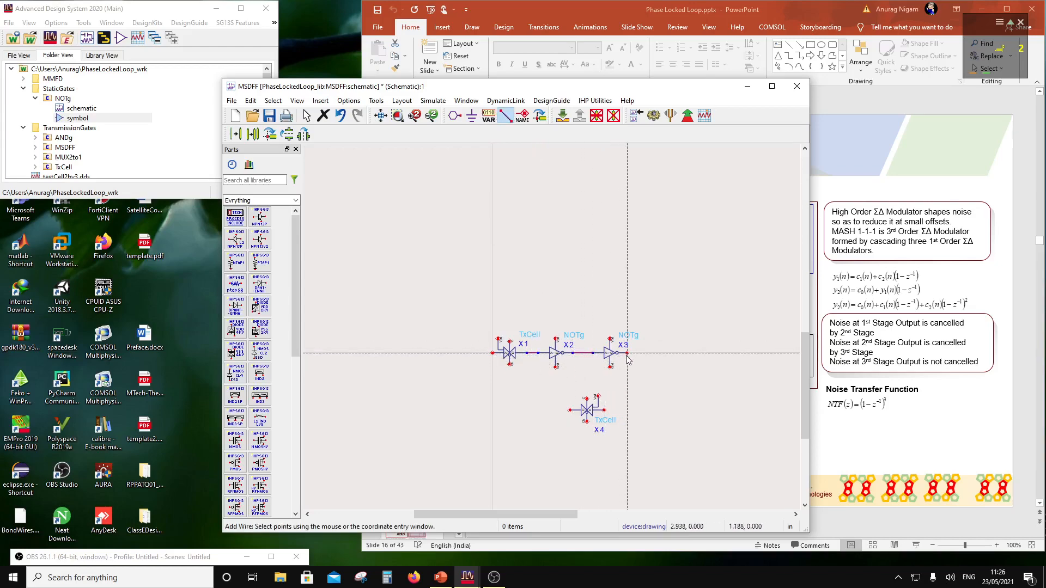
click(626, 353)
click(604, 410)
click(569, 410)
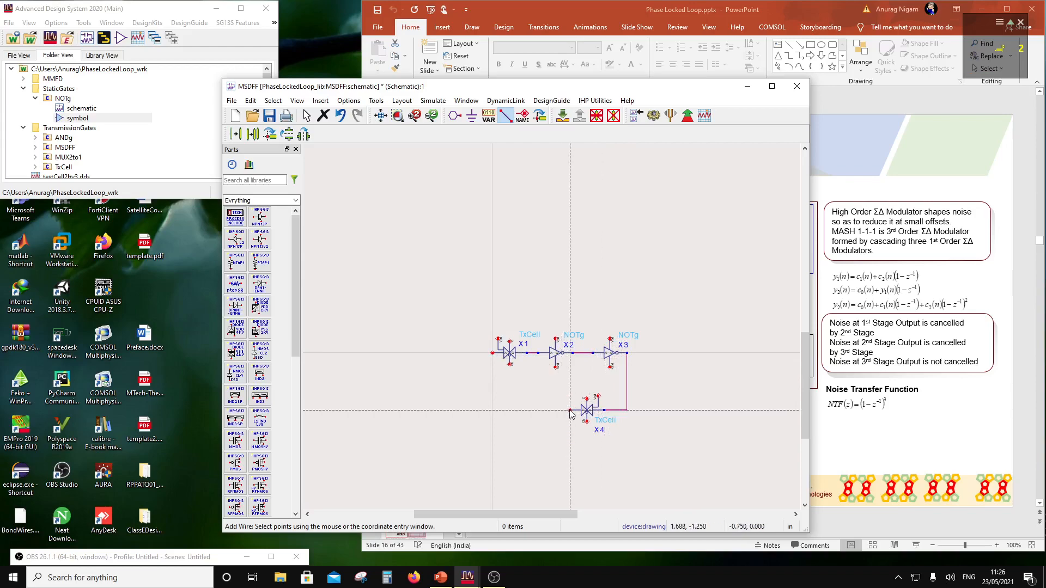
click(532, 353)
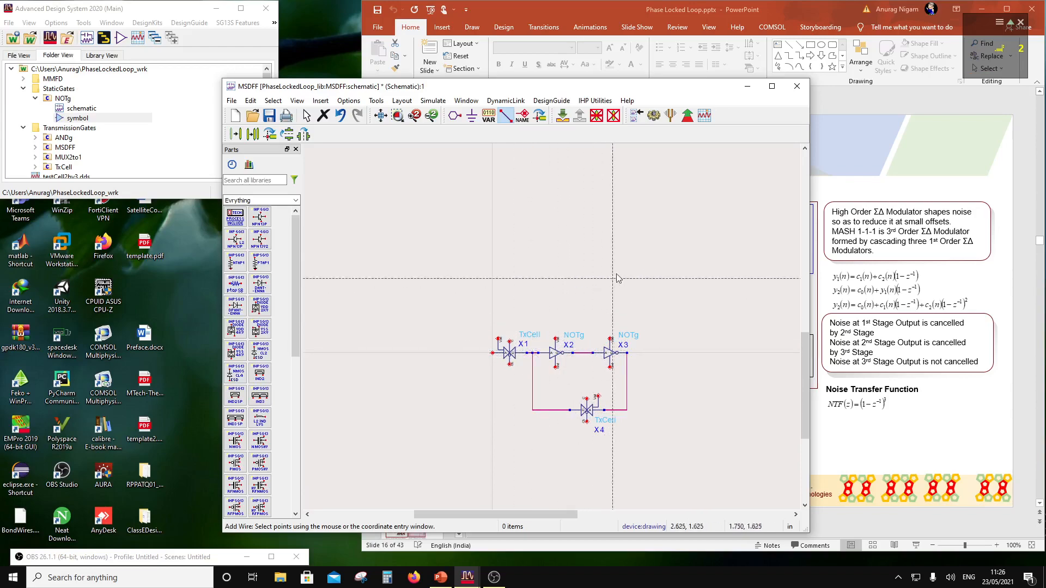
key(Escape)
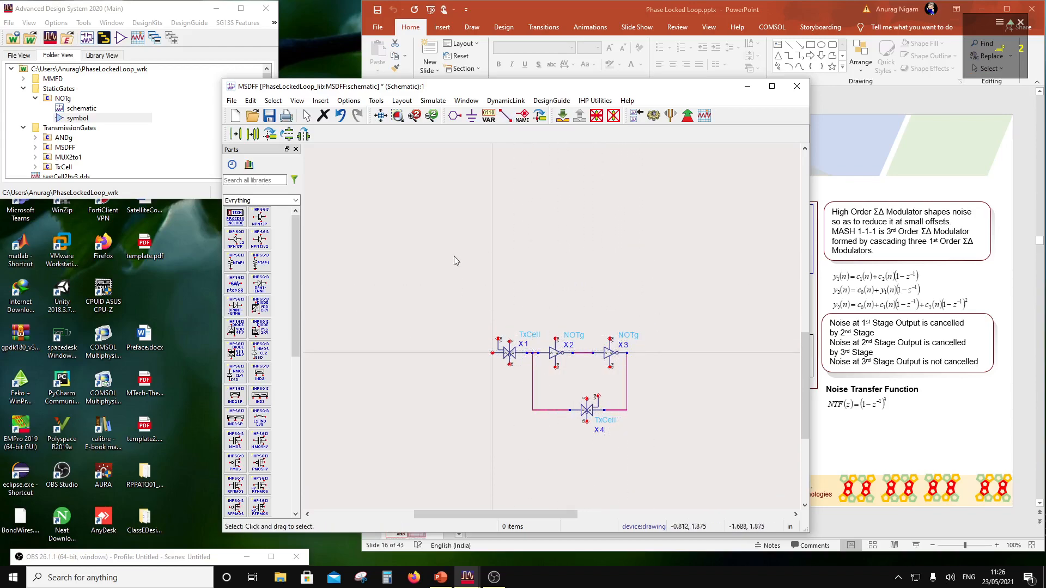
Place the Vdd and Gnd pins beside X1 and move both upward.
click(429, 118)
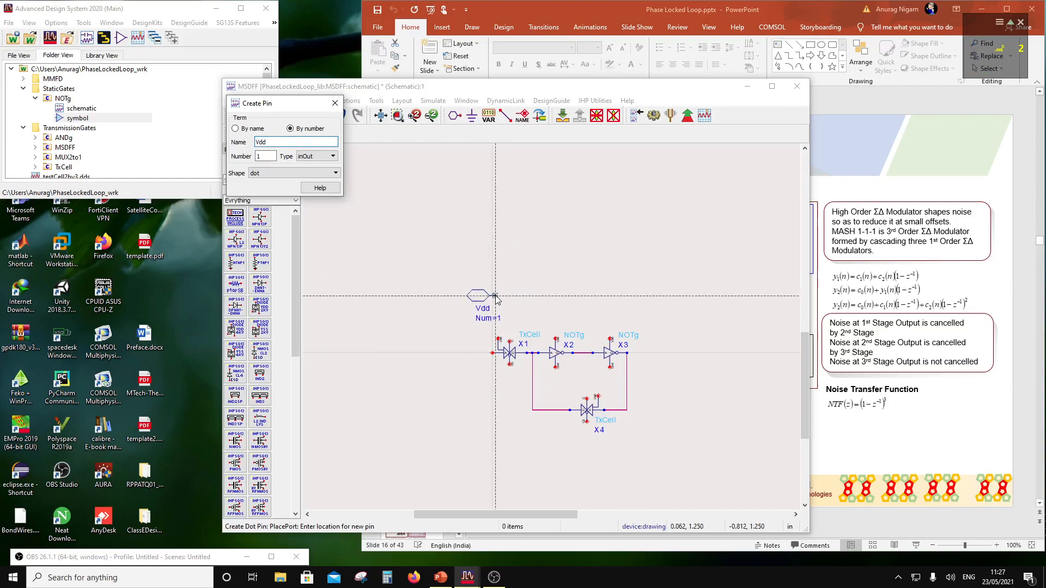
click(490, 283)
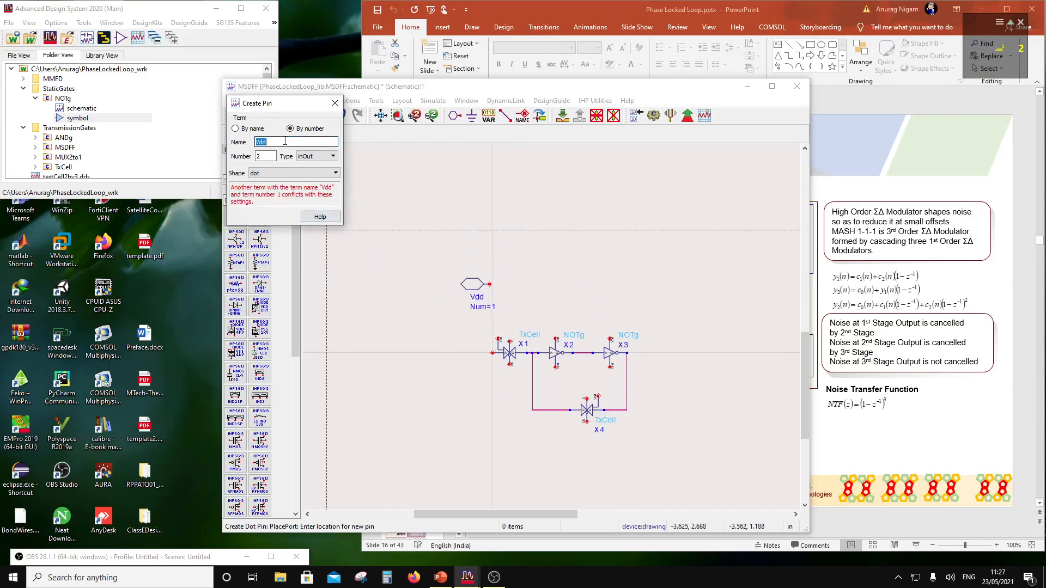
text(Gnd)
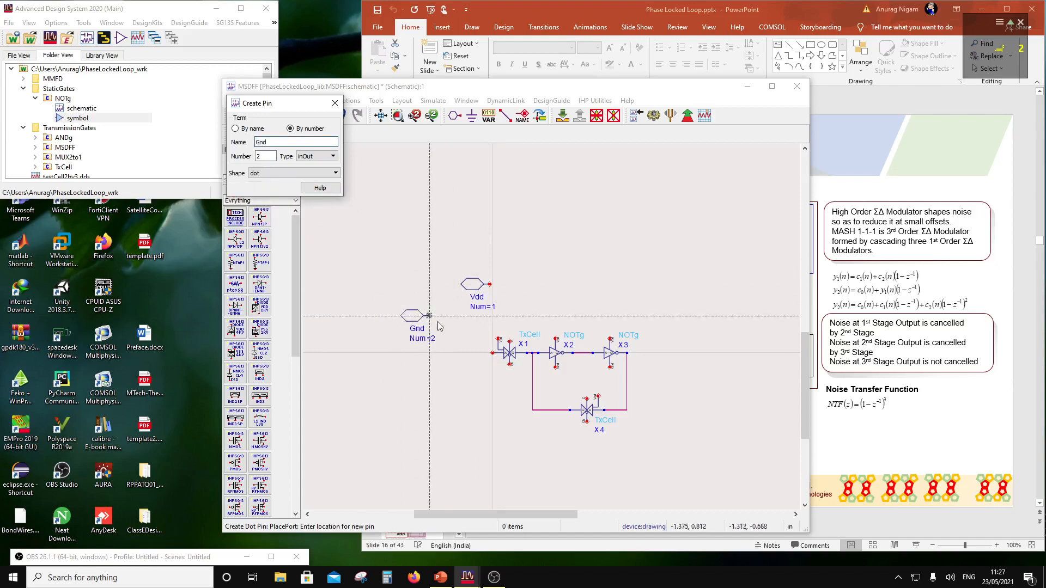
click(490, 325)
key(Escape)
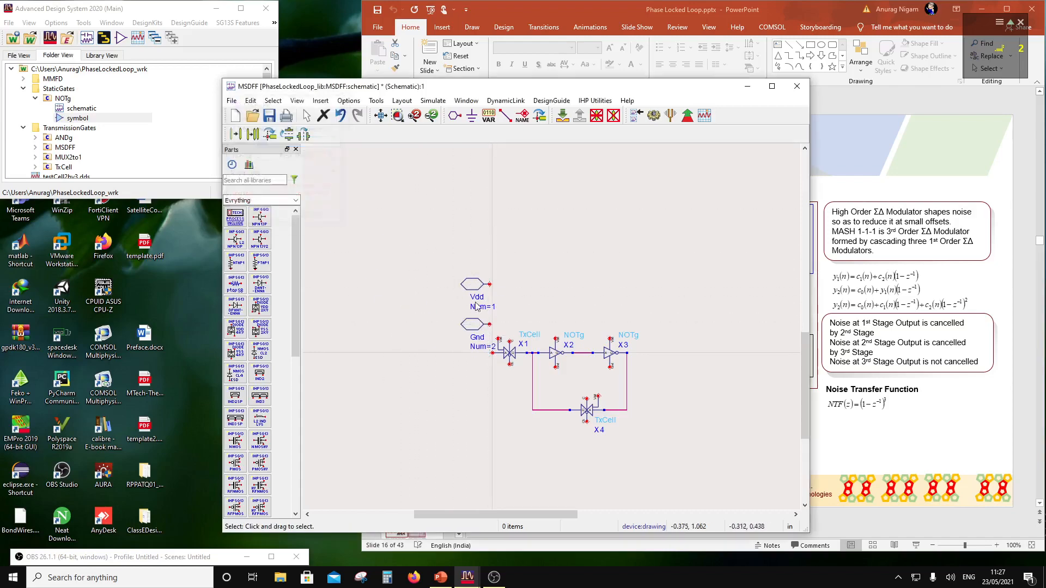
drag(445, 260, 506, 335)
drag(475, 325, 475, 297)
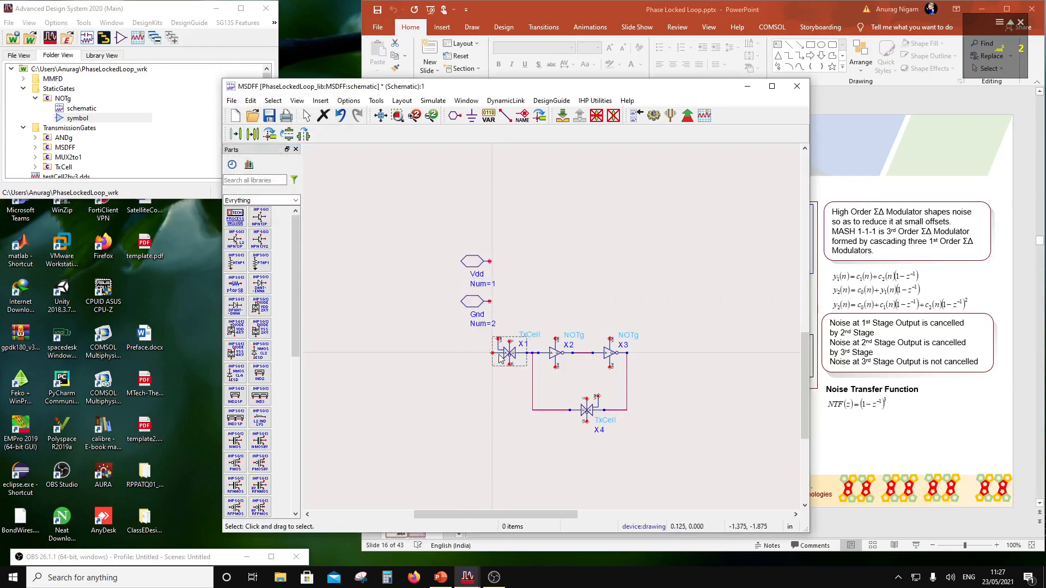
Add pin D at X1's input and wire it to X1.
click(455, 115)
text(D)
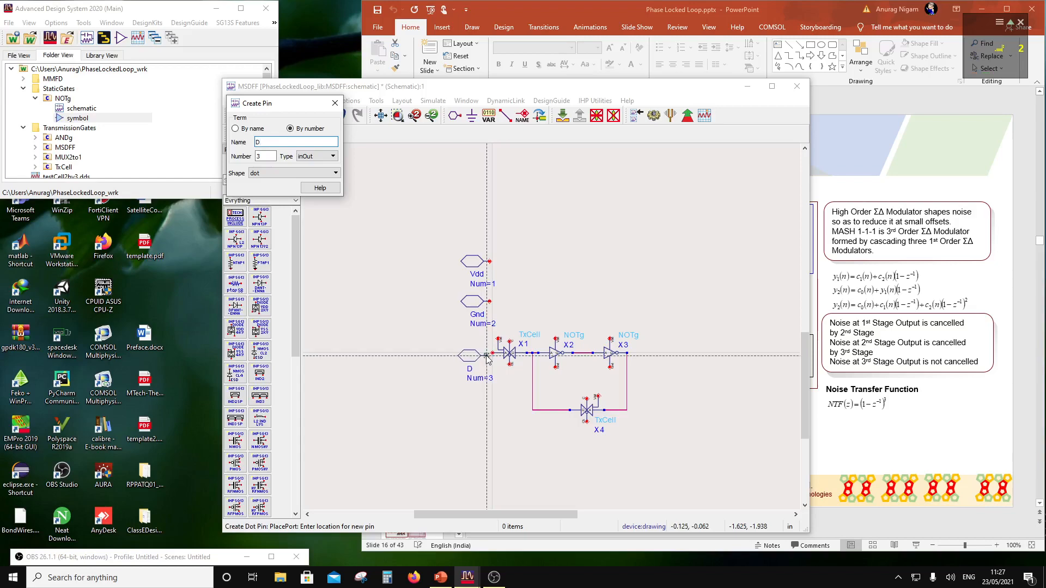
scroll(487, 356, up, 2)
click(546, 326)
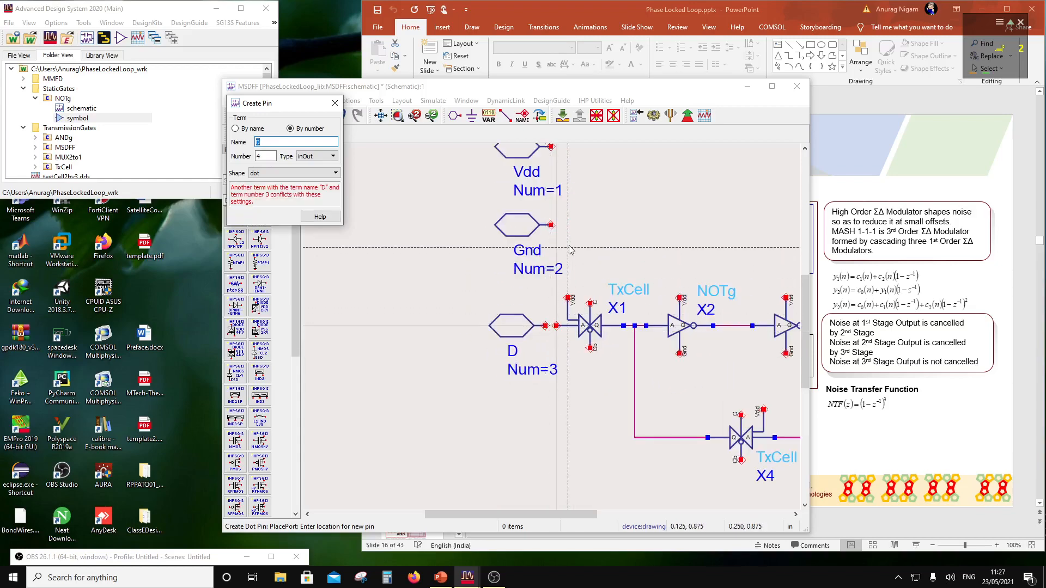
key(ctrl+w)
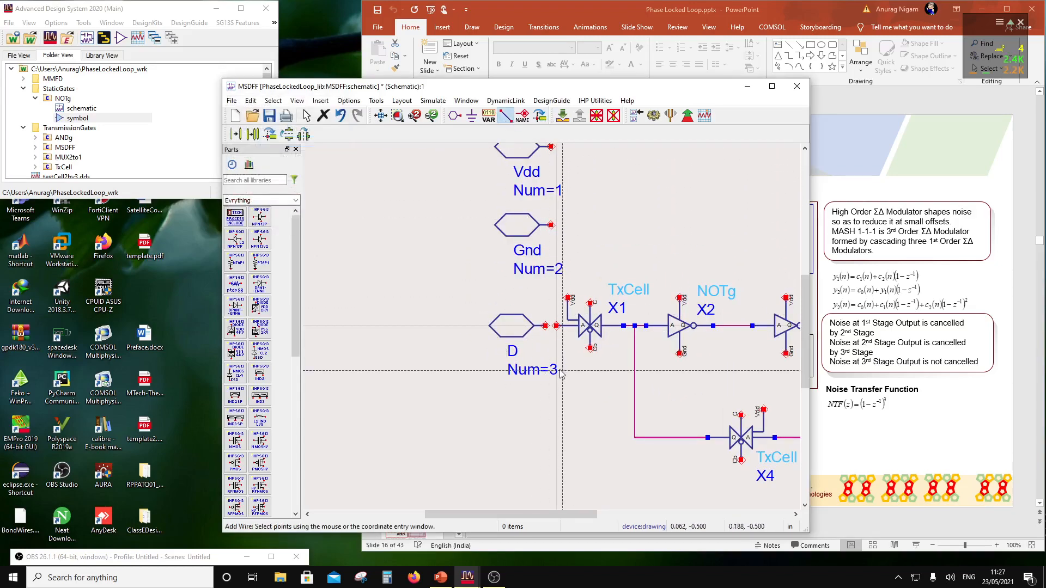
click(545, 326)
click(556, 325)
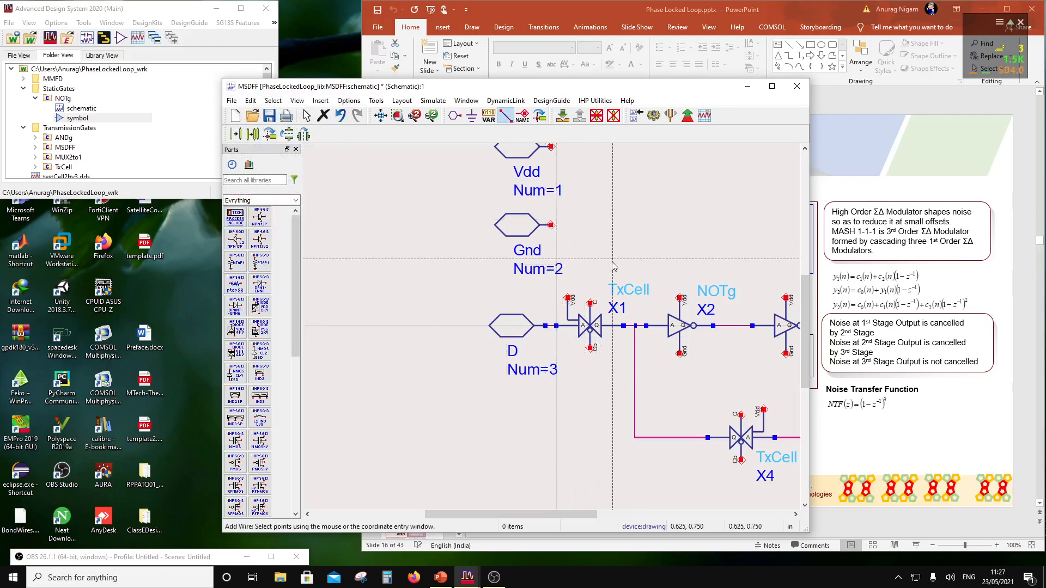
scroll(613, 266, down, 2)
key(Escape)
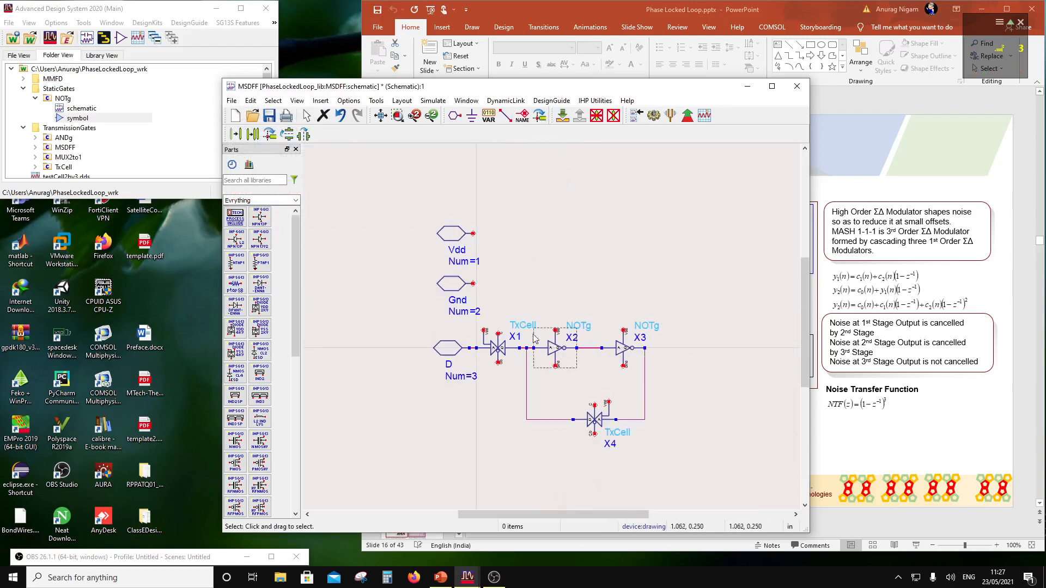
Label the Vdd pin and the supply pins of X1, X2, X3 and X4 as Vdd.
click(522, 116)
click(474, 233)
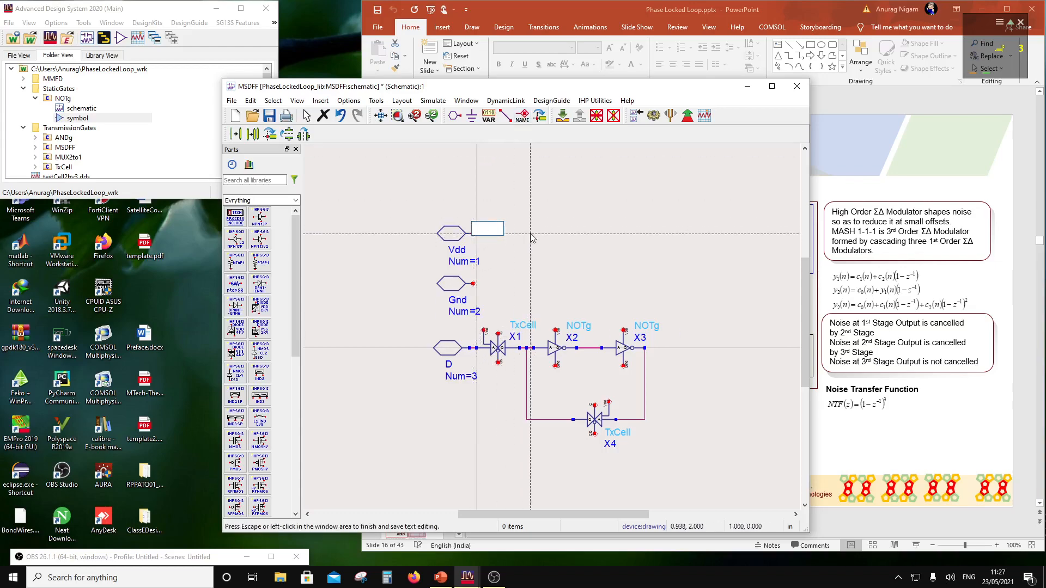
text(Vdd)
click(510, 354)
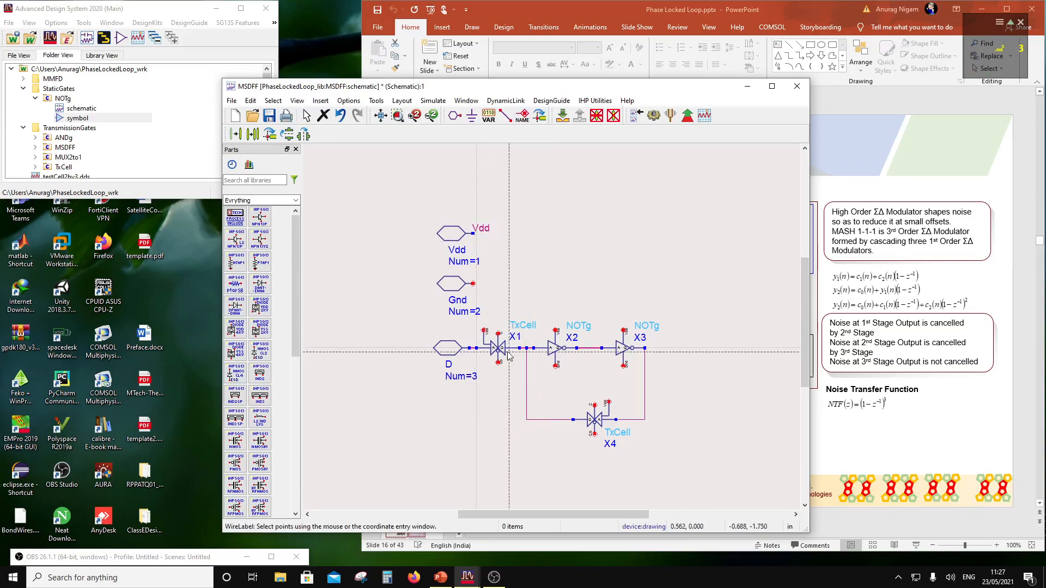
click(483, 330)
click(573, 321)
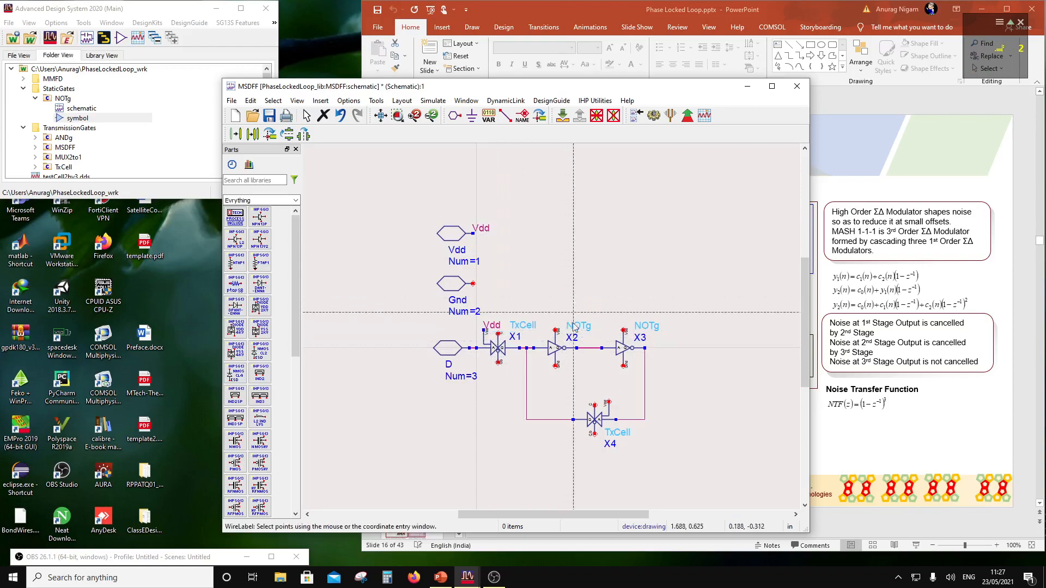
click(555, 330)
click(612, 320)
click(623, 330)
click(633, 303)
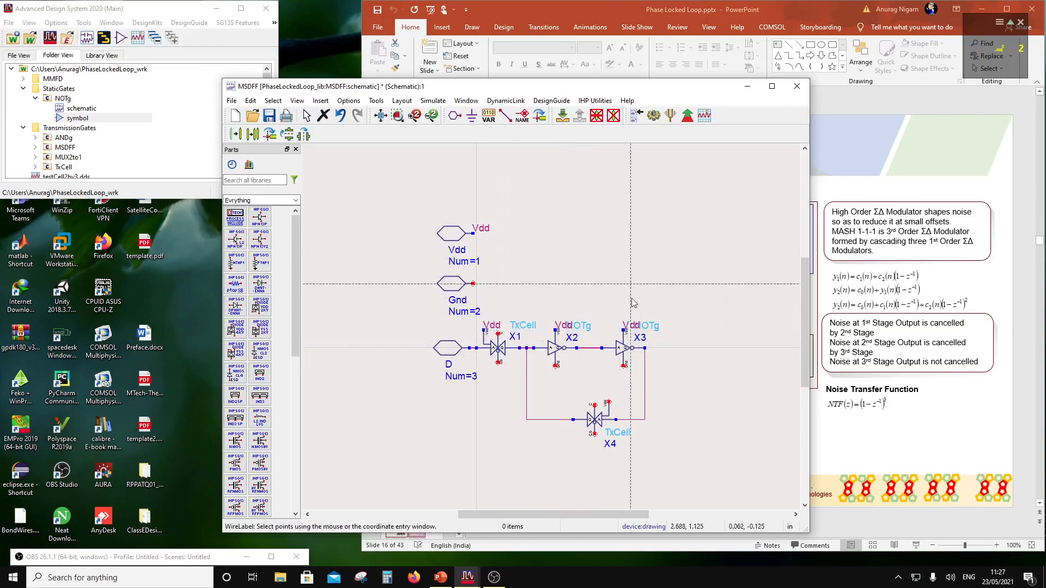
click(609, 402)
click(634, 272)
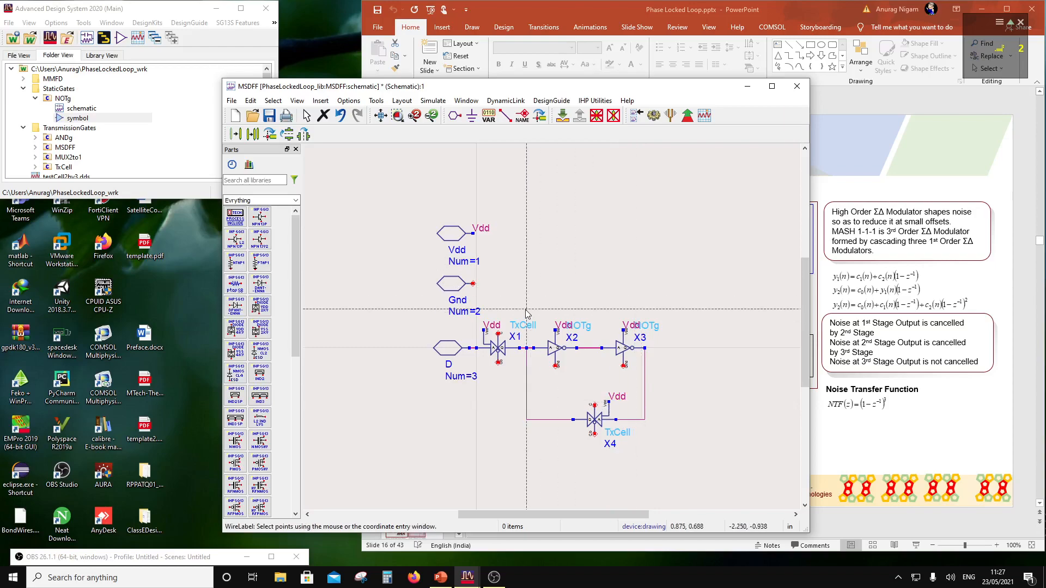
key(Escape)
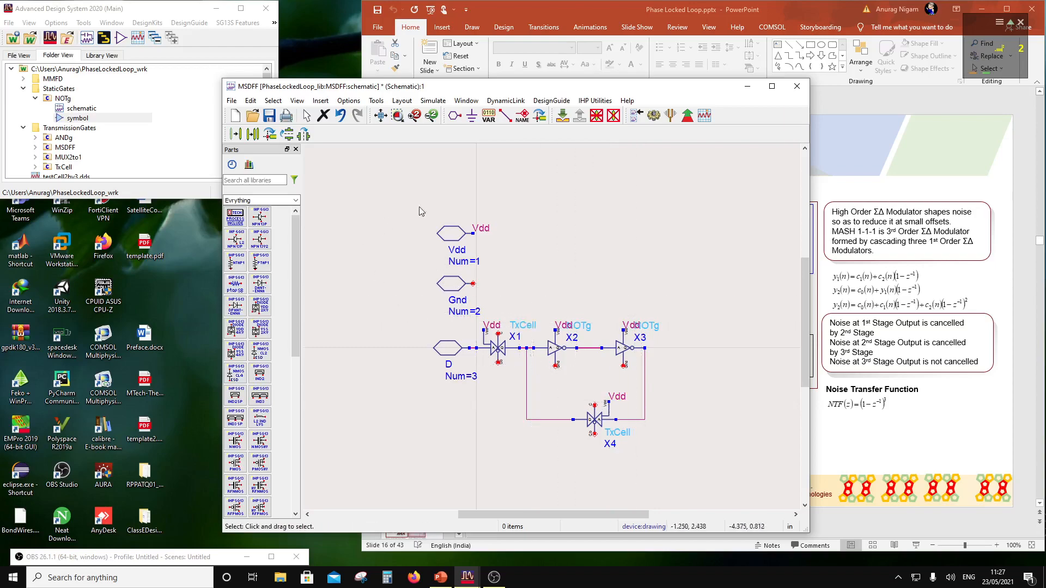
Label the Gnd pin and the ground pins of X2 and X3 as Gnd.
click(521, 116)
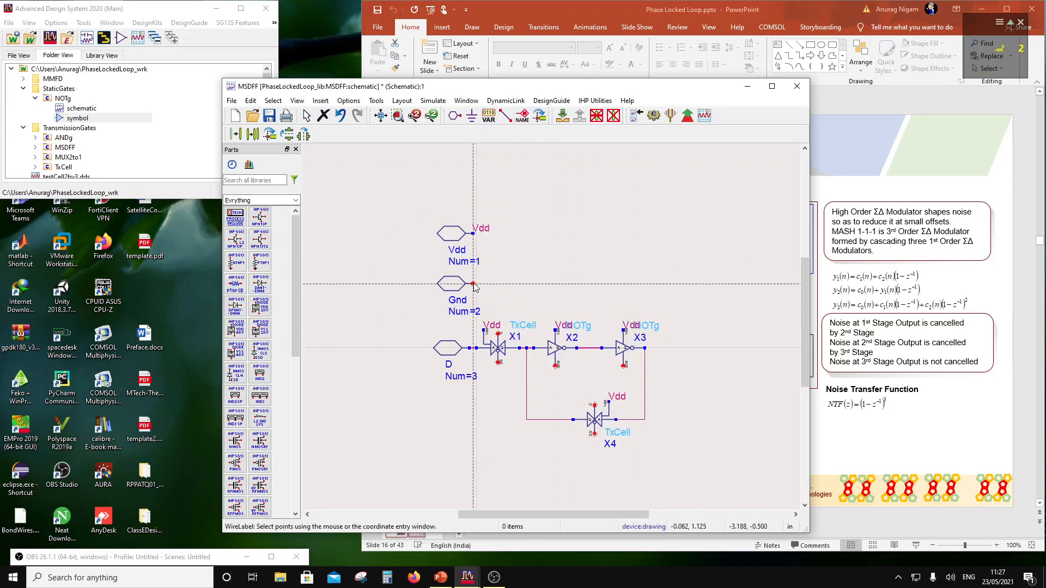
click(473, 283)
text(Gnd)
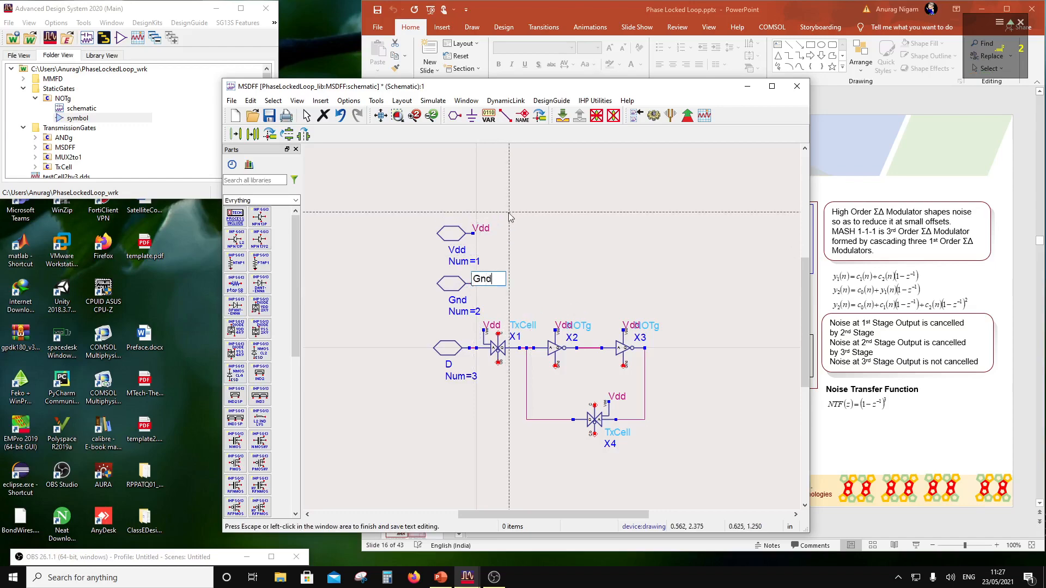
click(519, 219)
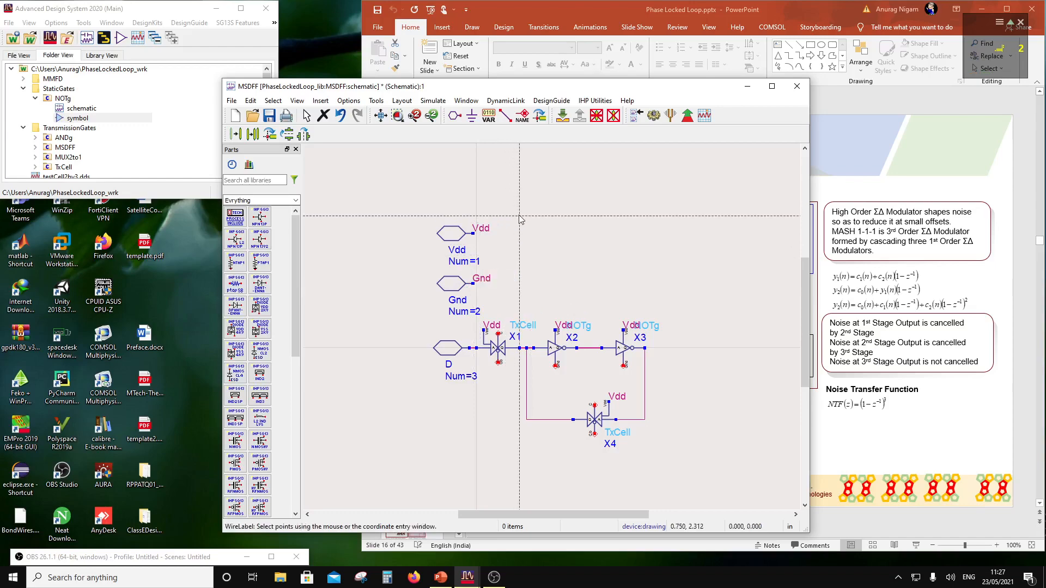
click(555, 365)
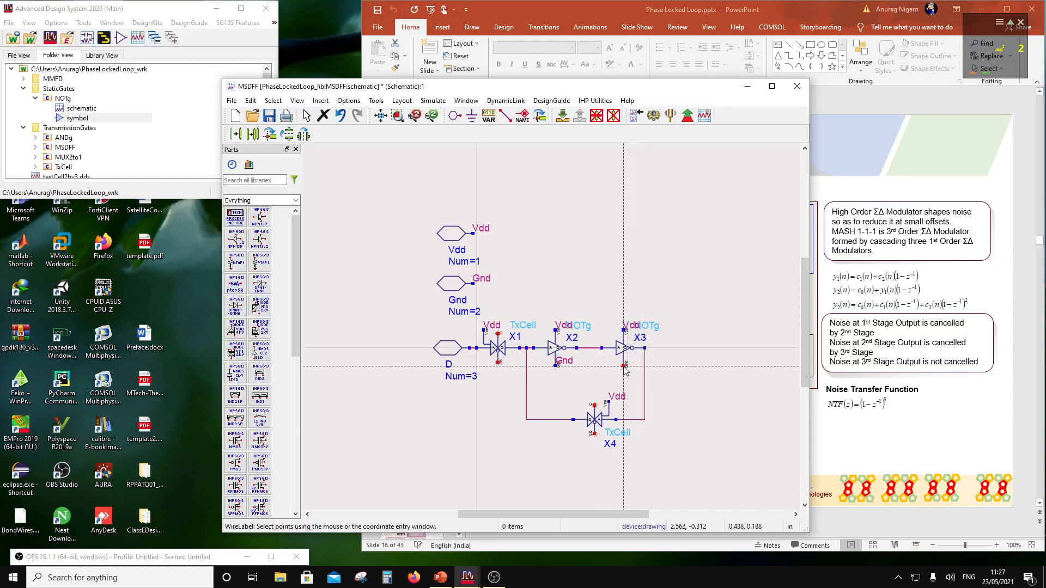
click(624, 366)
key(Escape)
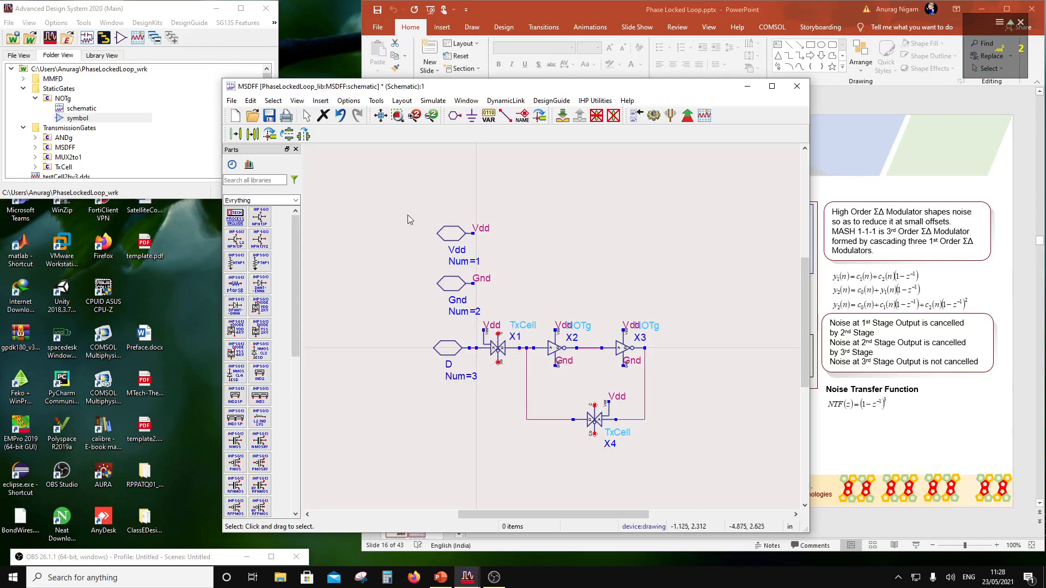
Insert a pin named Clk (Num 4) below pin D.
click(454, 115)
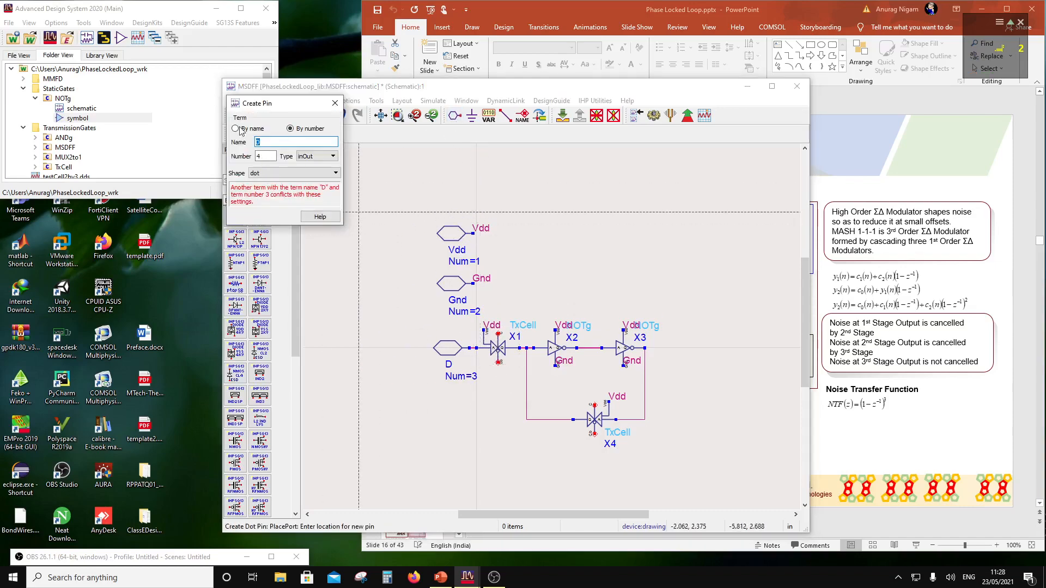
text(Clk)
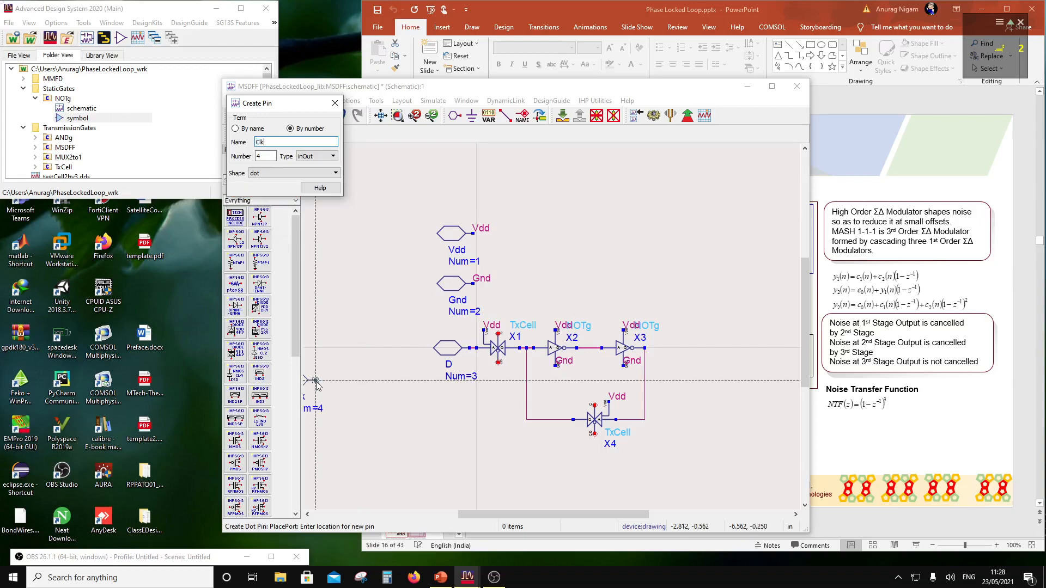
click(473, 431)
key(Escape)
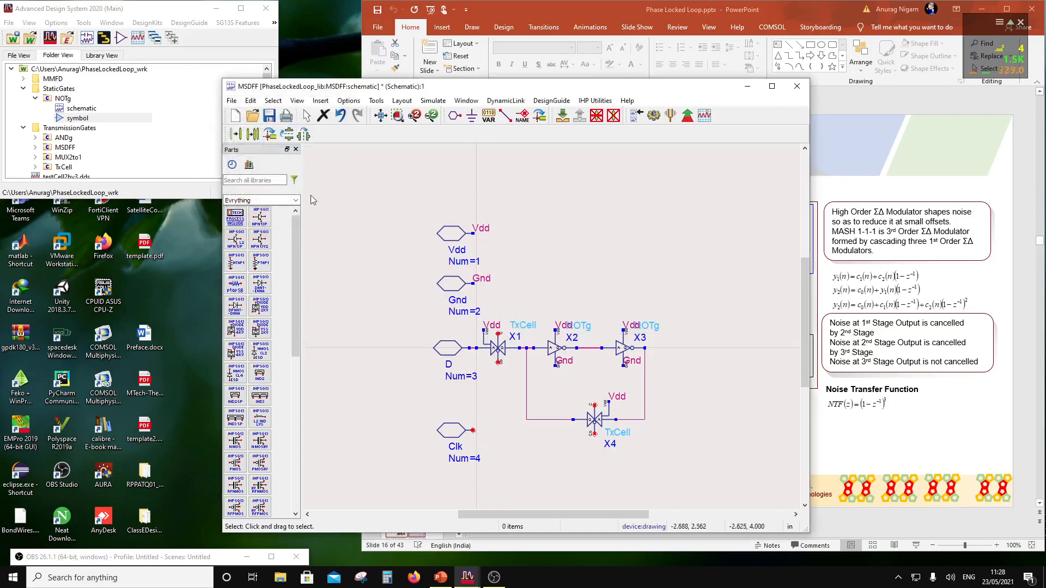
click(572, 347)
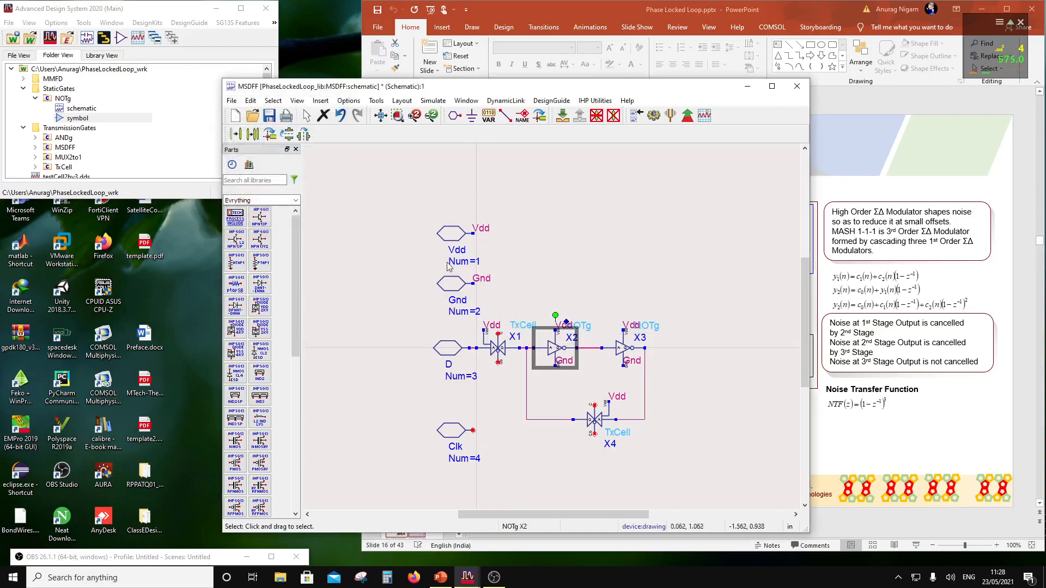
Copy inverter X2 by reference as X5 next to the Clk pin and nudge it into line.
click(253, 134)
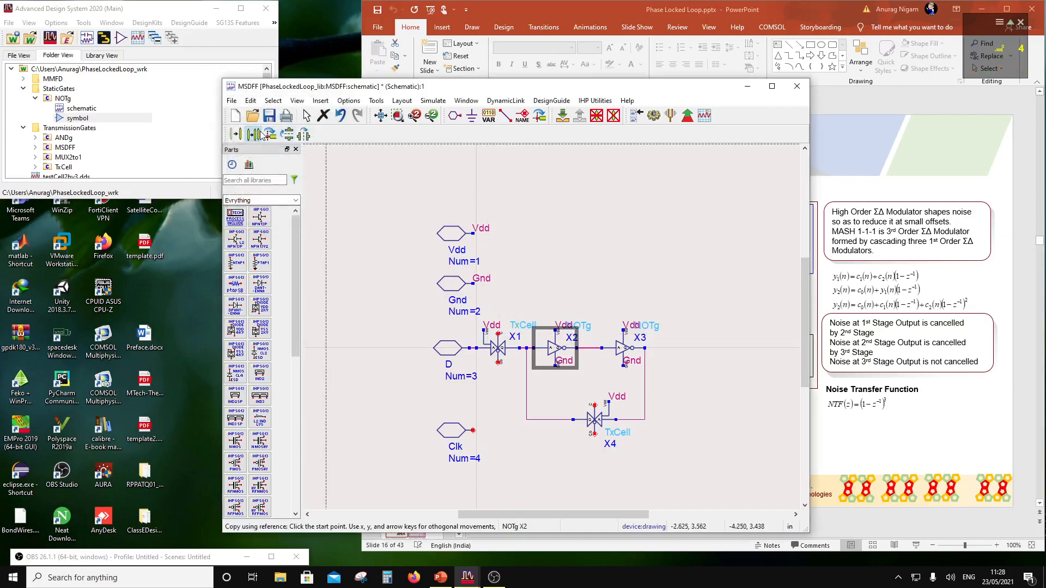
click(527, 360)
click(474, 434)
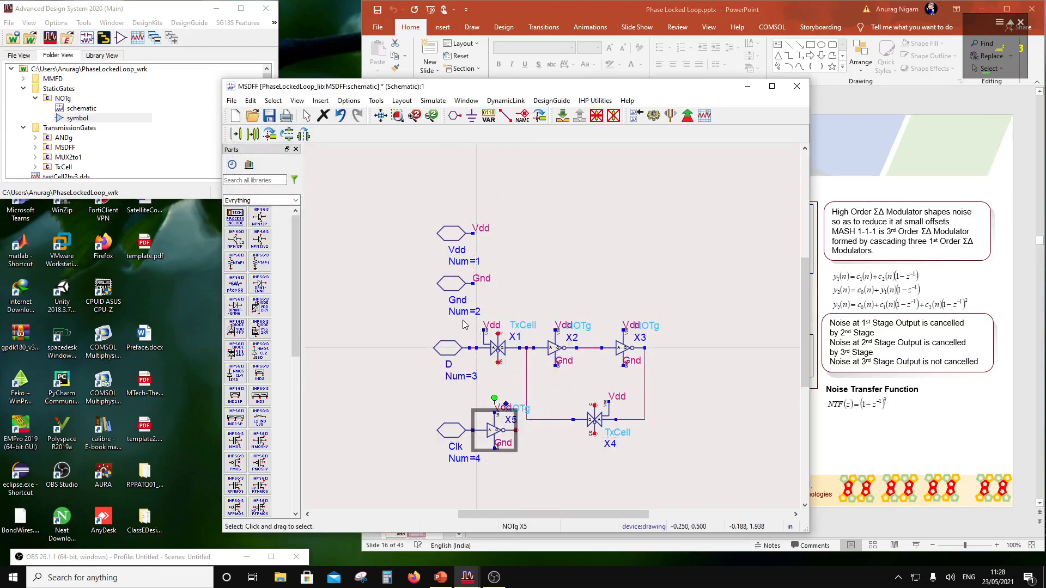
click(561, 258)
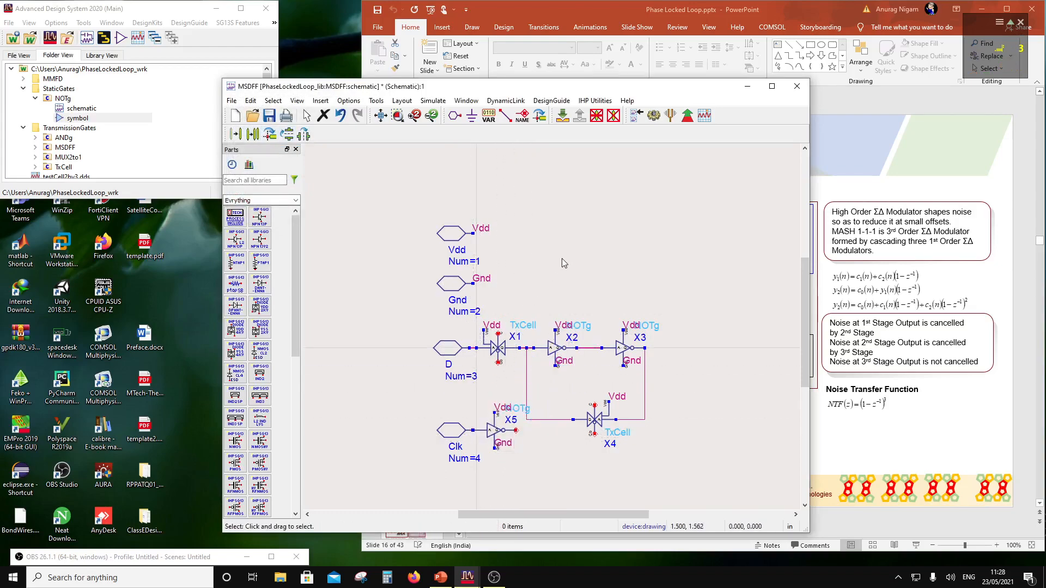
click(445, 434)
drag(494, 438, 502, 437)
click(554, 447)
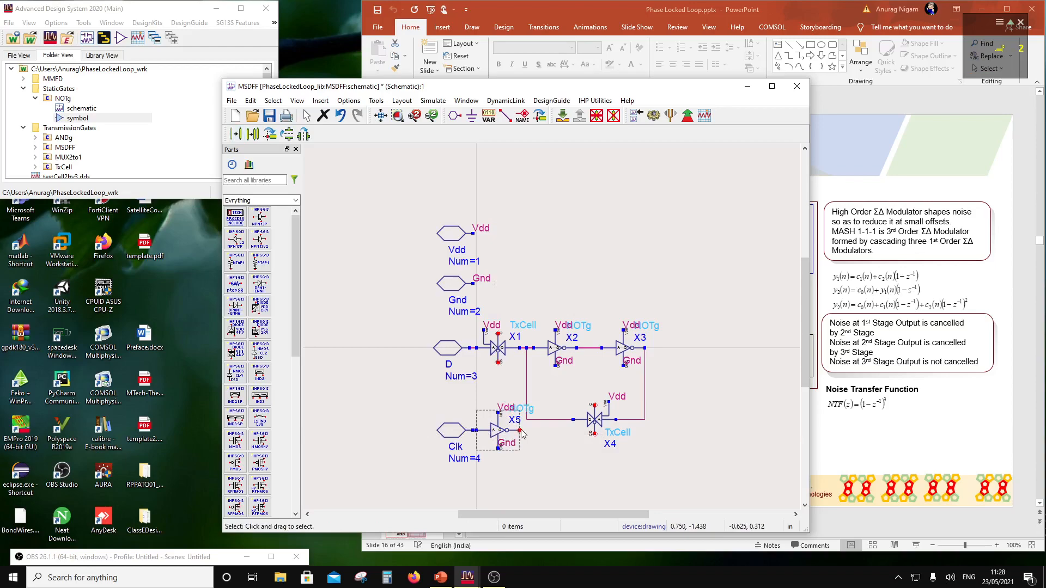
Label the Clk pin Clk, and X5's output, X1's lower and X4's upper control pins Clkb.
click(528, 119)
click(474, 430)
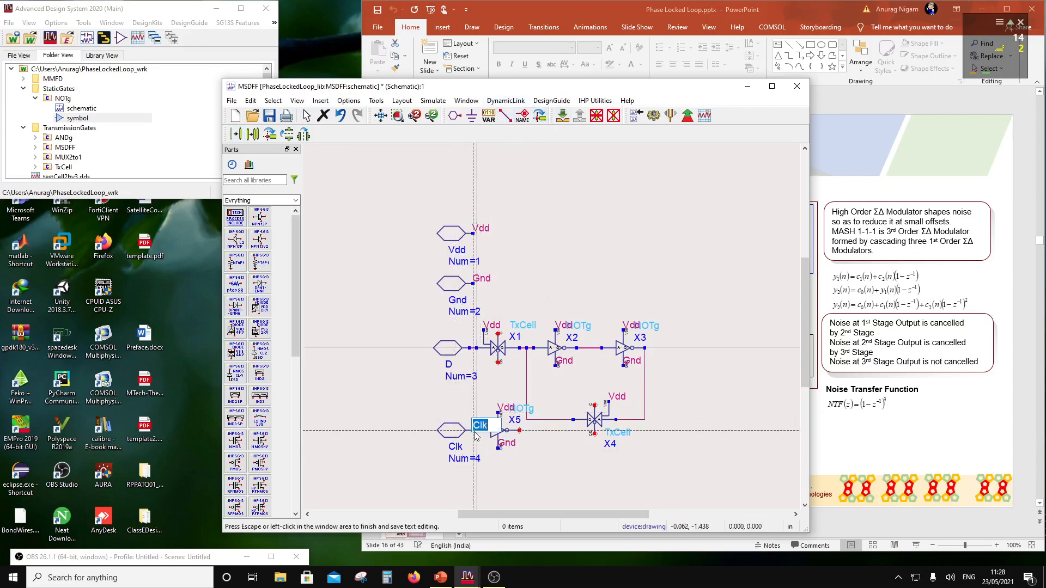
click(433, 392)
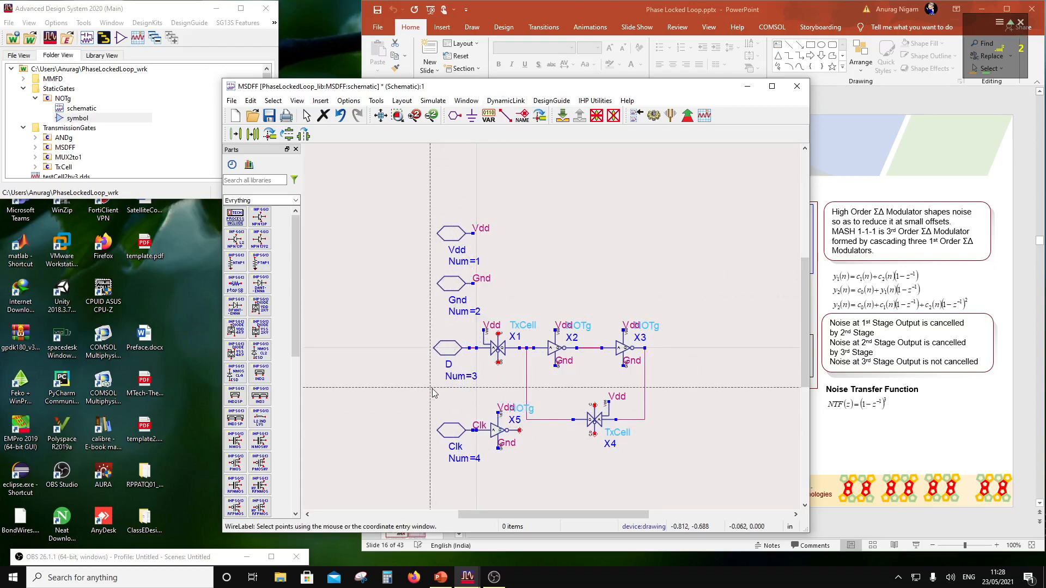
click(519, 430)
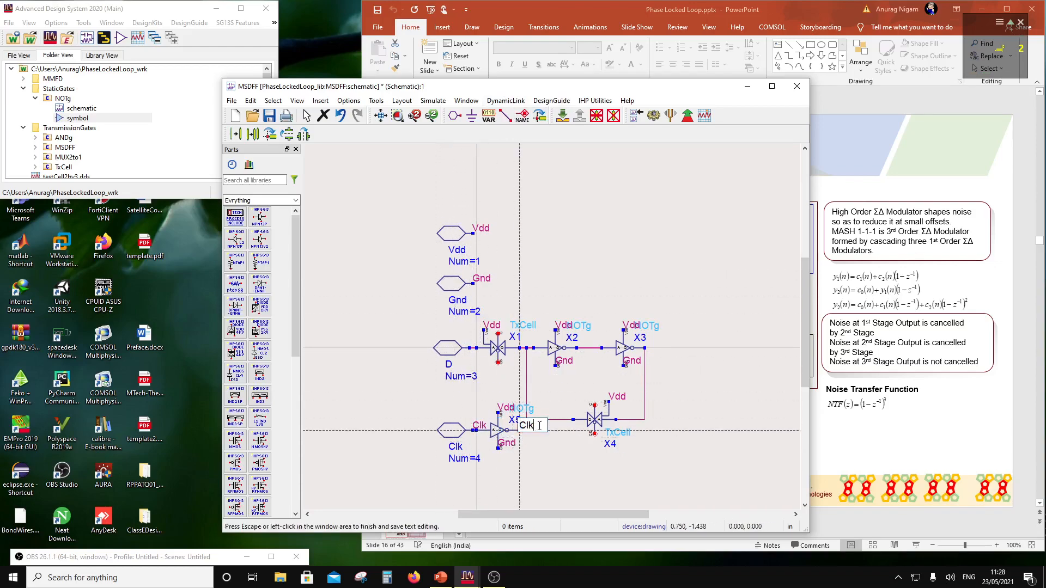
text(b)
key(Return)
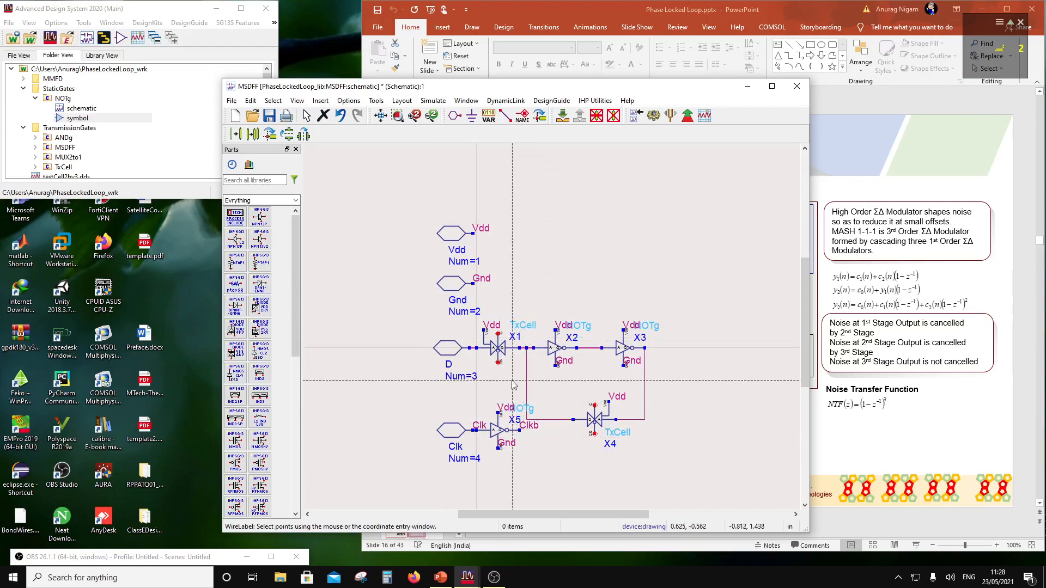
click(499, 362)
click(505, 396)
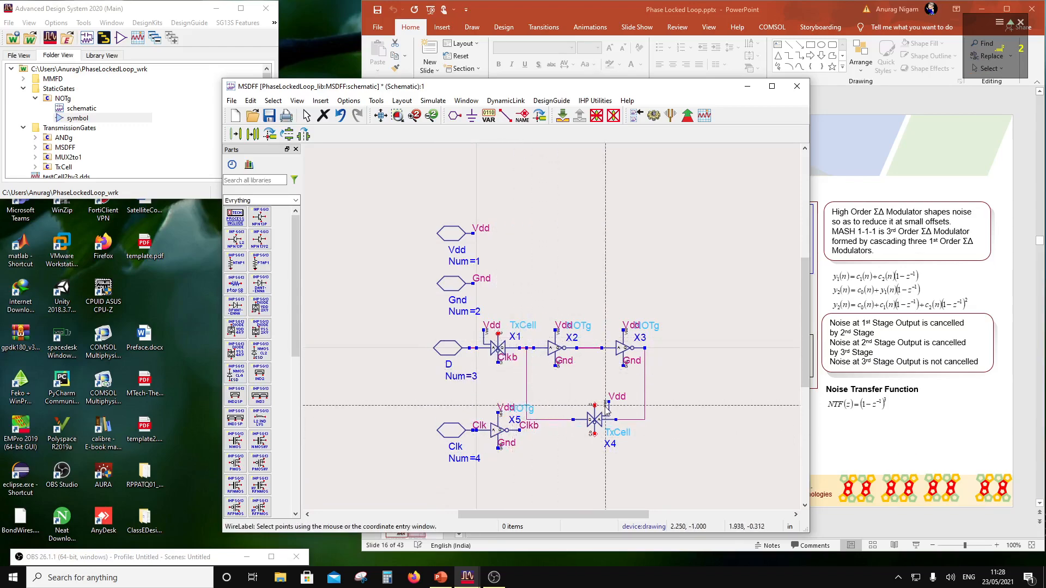
click(584, 404)
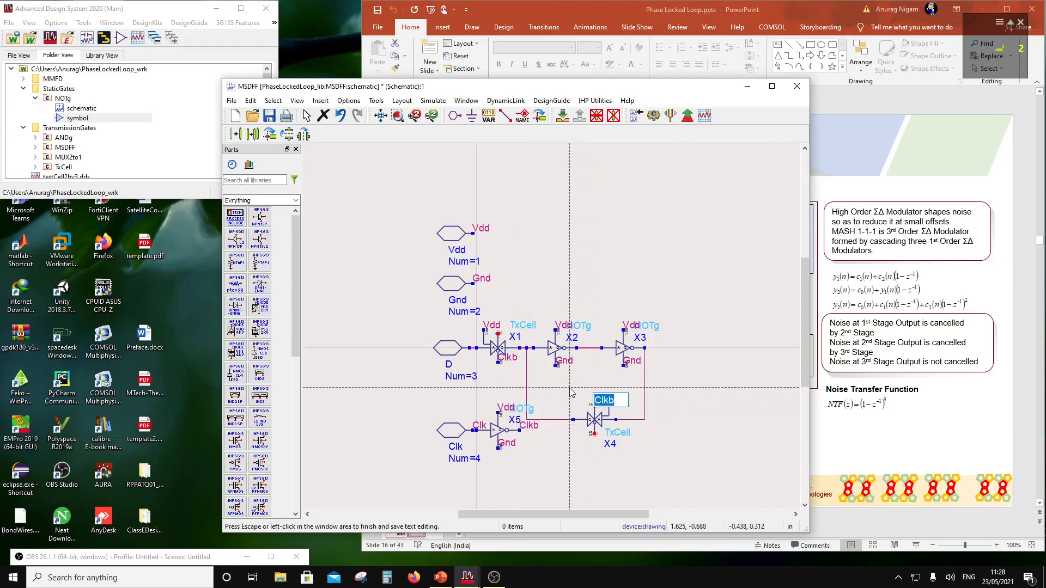
click(569, 391)
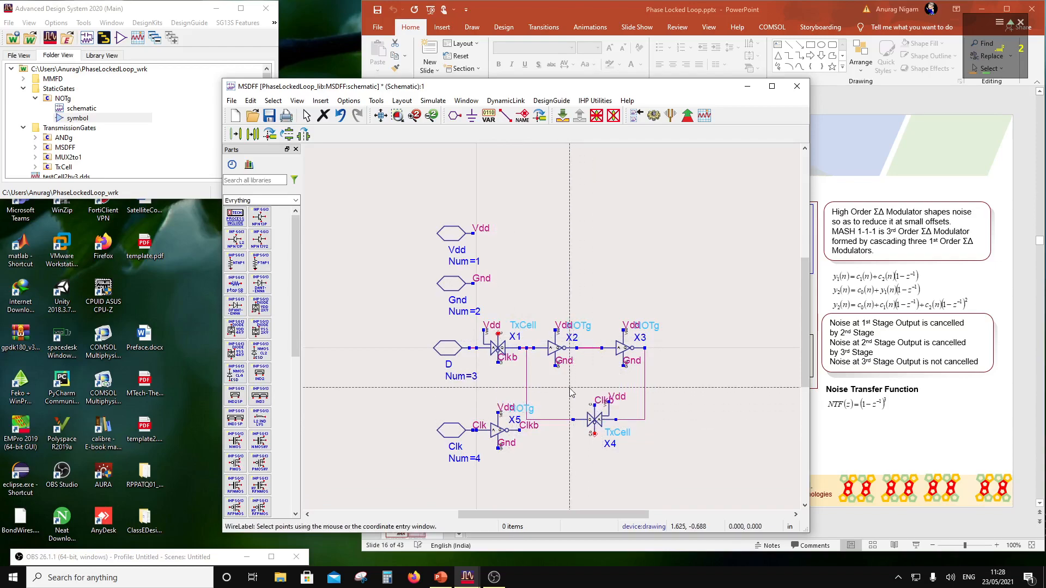
Relabel X1's upper control pin Clk and label X4's lower pin Clk.
click(497, 334)
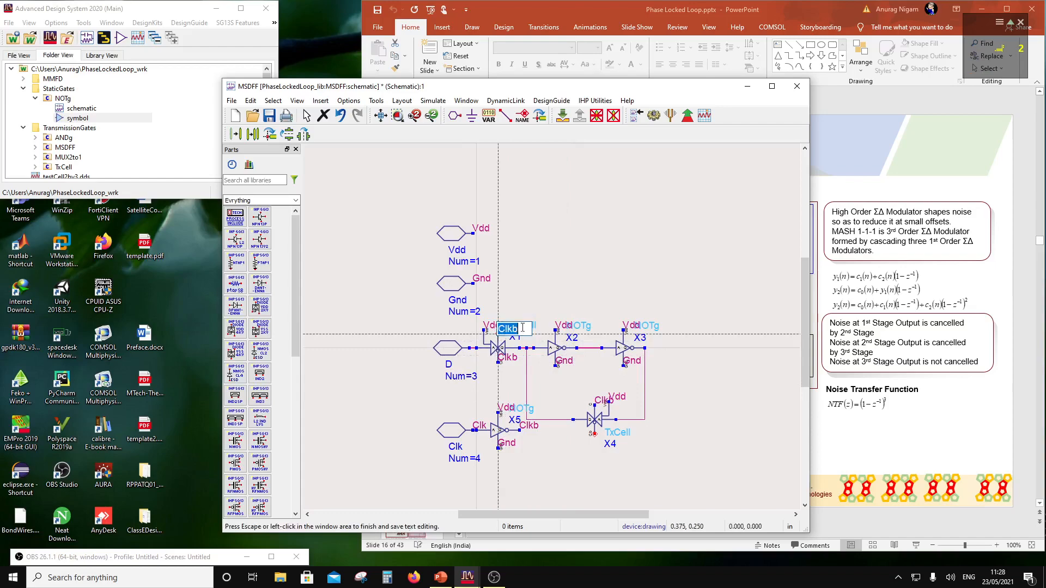
key(BackSpace)
click(547, 355)
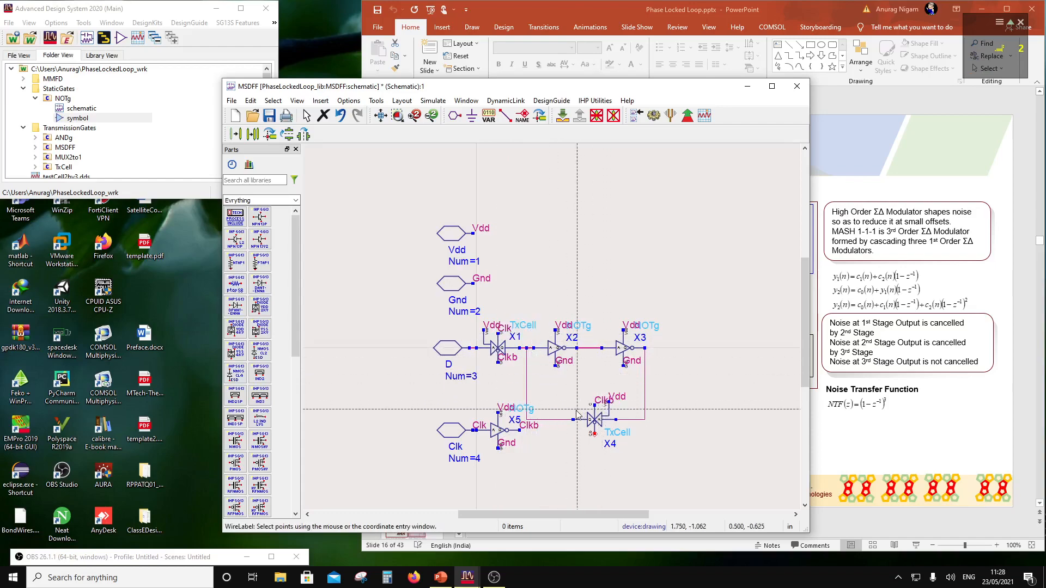
click(595, 434)
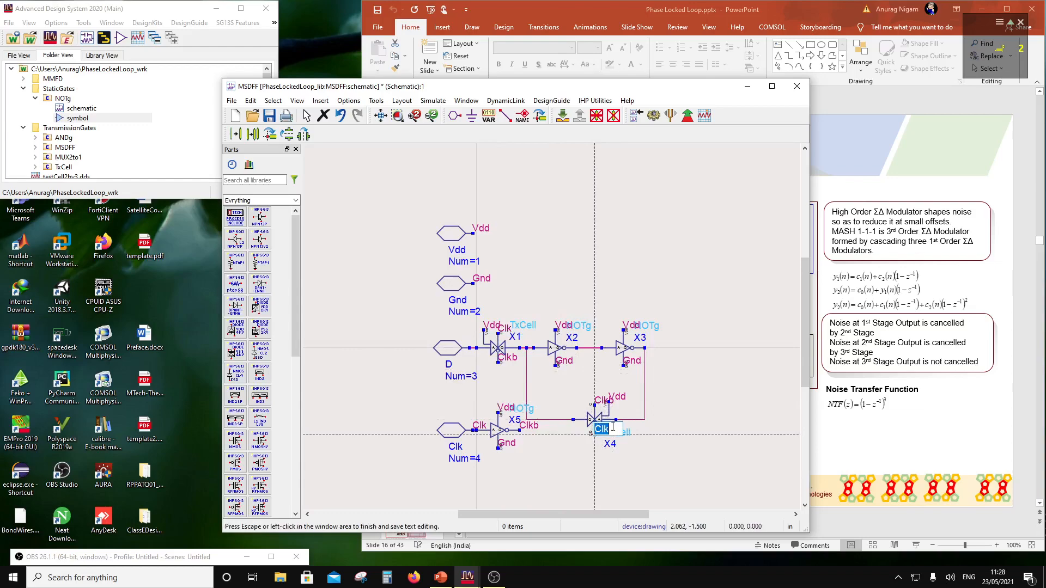
click(651, 399)
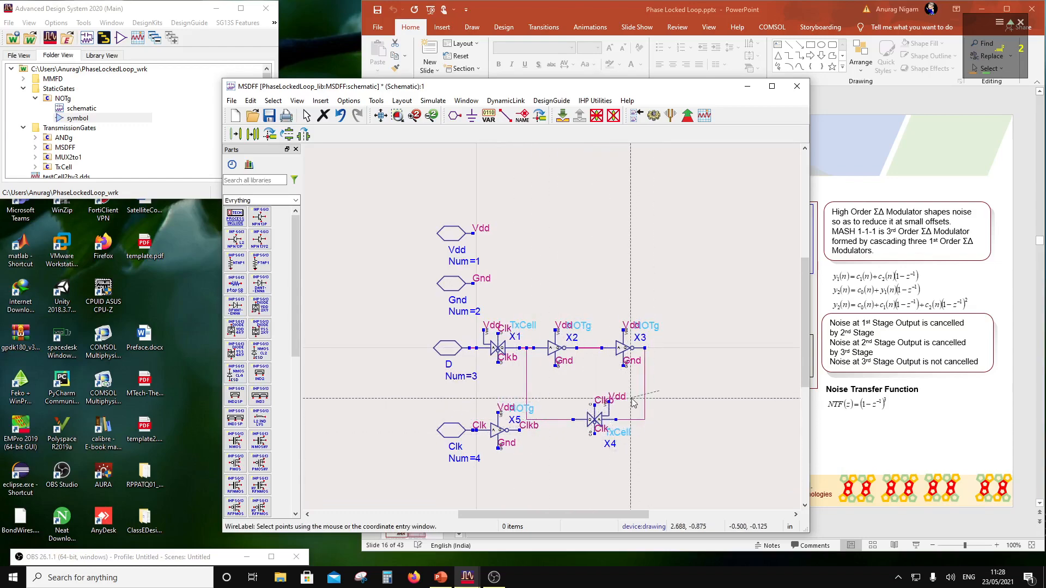
key(Escape)
Drag the Clkb, Clk and Vdd labels on X1 and X4 clear of the symbols.
drag(597, 401, 571, 399)
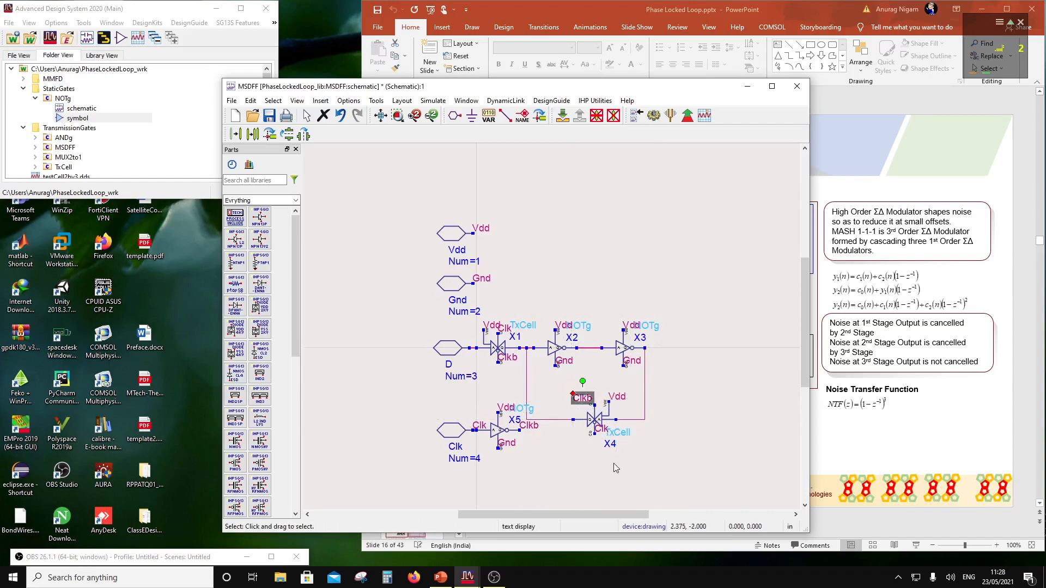
click(612, 463)
drag(600, 434, 578, 446)
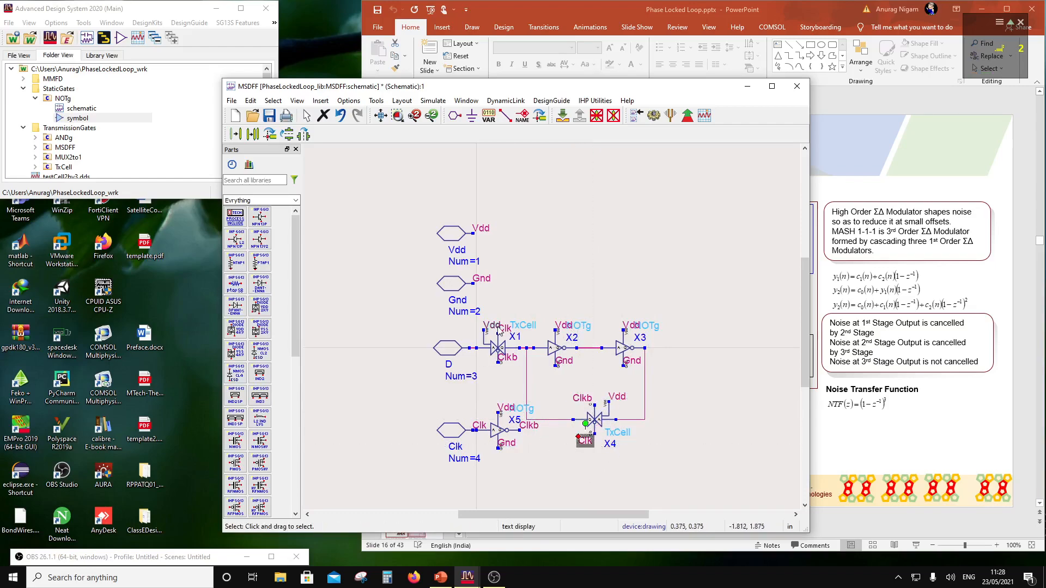
drag(494, 325, 476, 323)
click(477, 400)
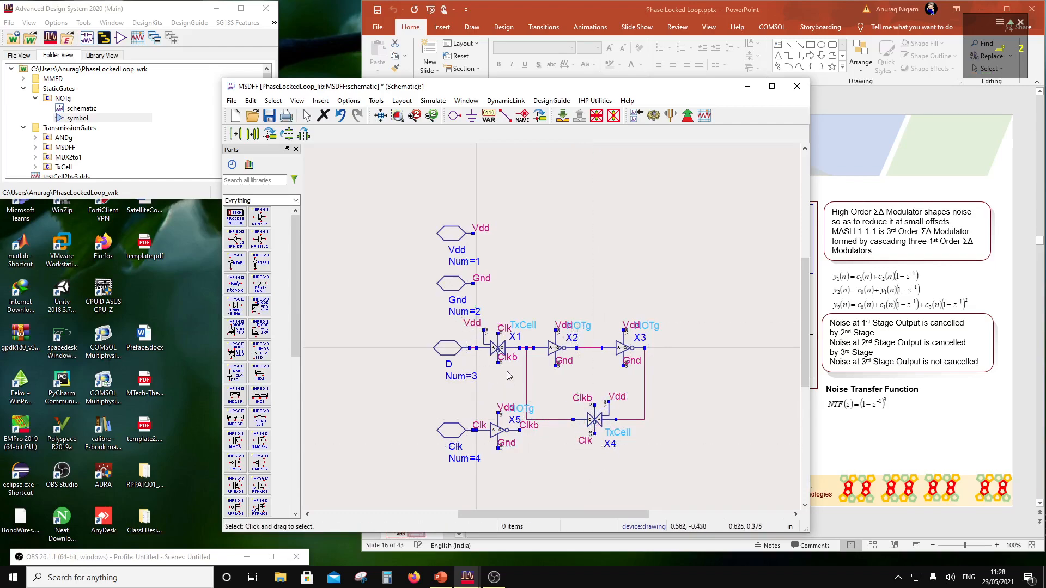
mouse_move(508, 358)
mouse_down()
mouse_move(499, 373)
mouse_move(520, 373)
mouse_up()
scroll(682, 390, down, 1)
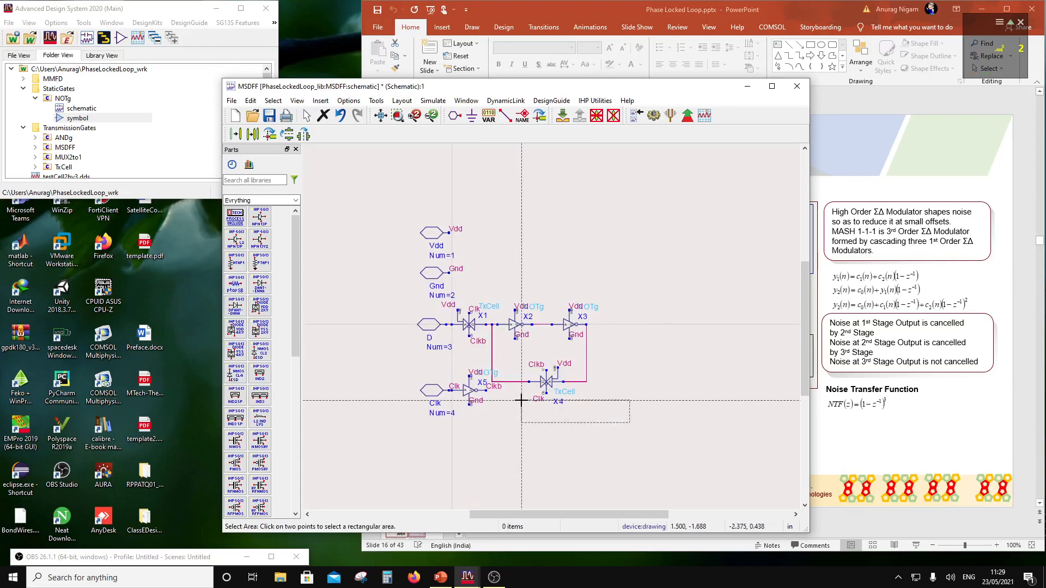
Move the Clk port and X5 lower, then copy the X1–X4 latch rightward as X6–X9.
drag(400, 366, 468, 428)
click(640, 430)
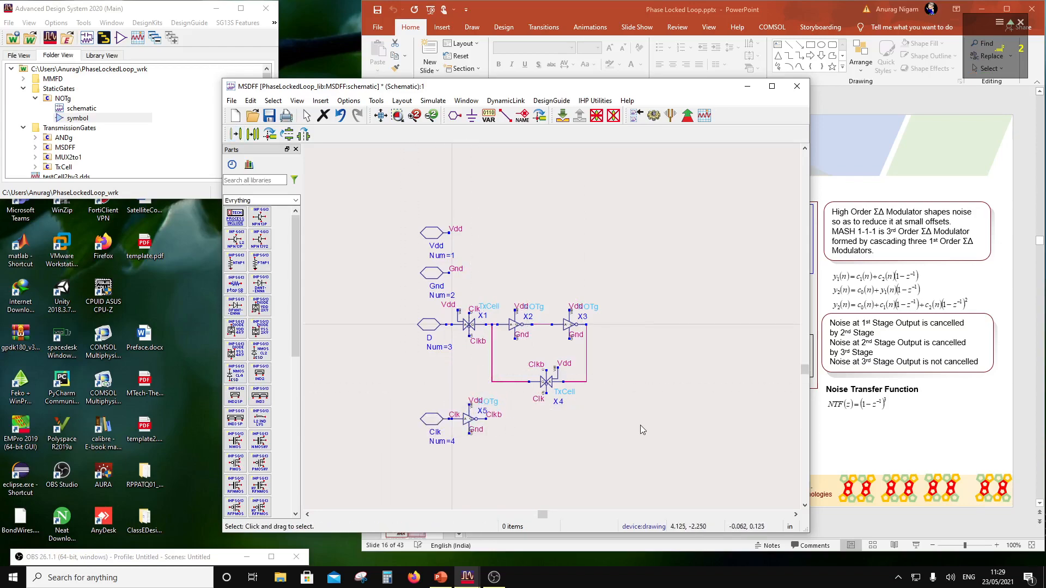
click(613, 273)
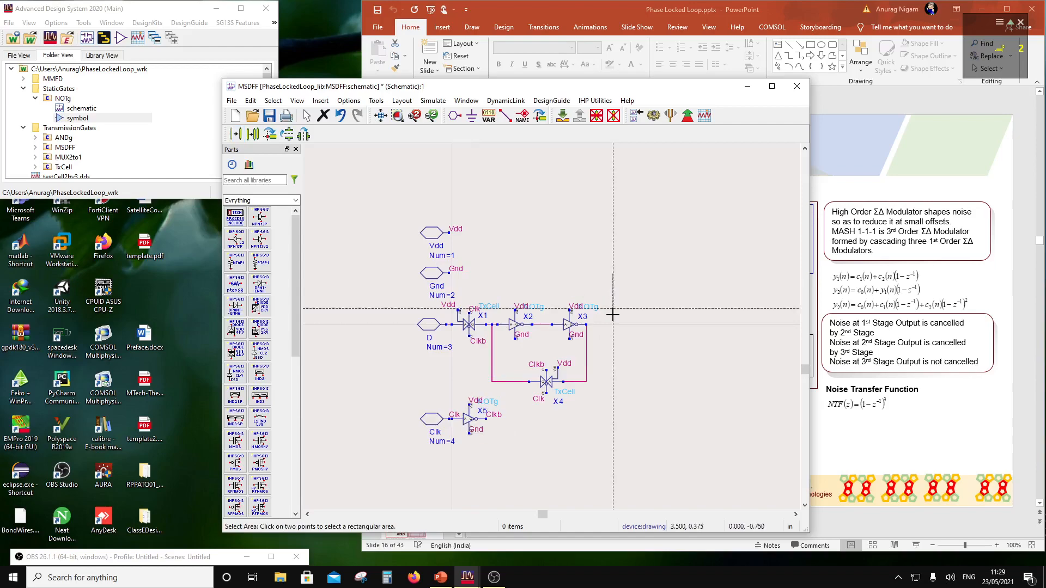
click(450, 400)
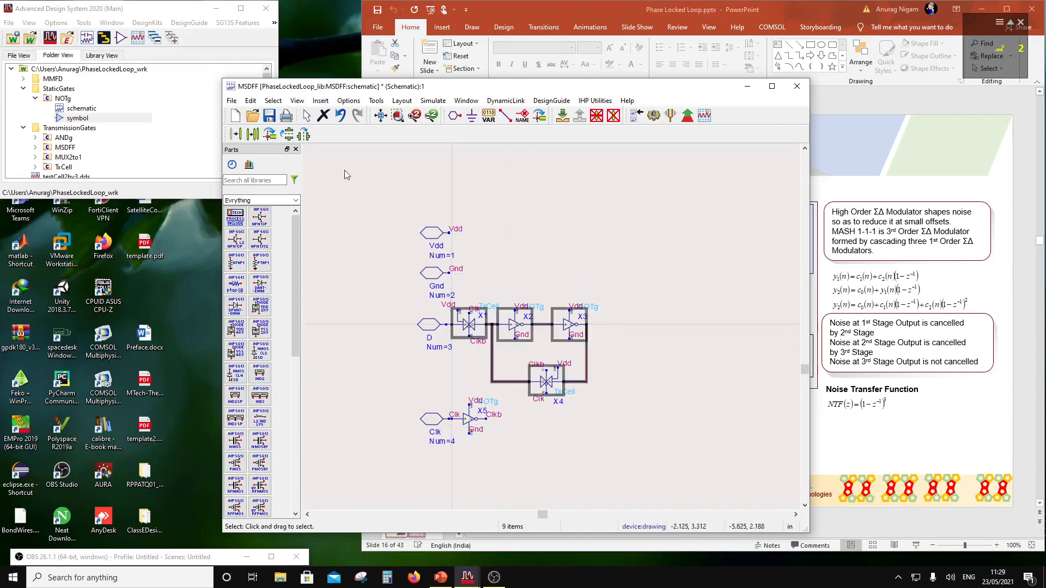
click(256, 136)
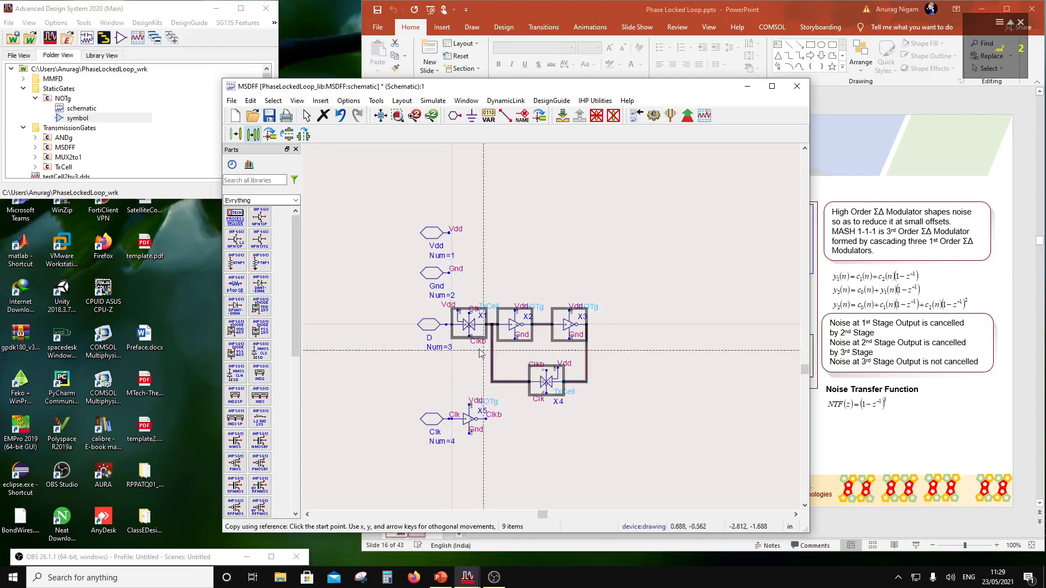
click(452, 325)
click(607, 325)
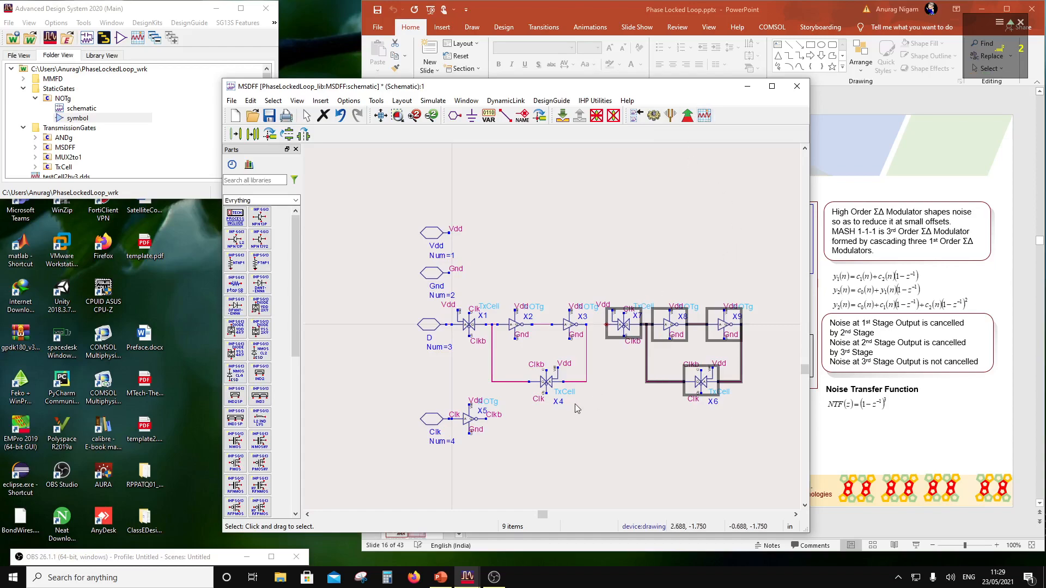
Shift X8, X9 and X6 with their wires further right.
drag(681, 356, 565, 329)
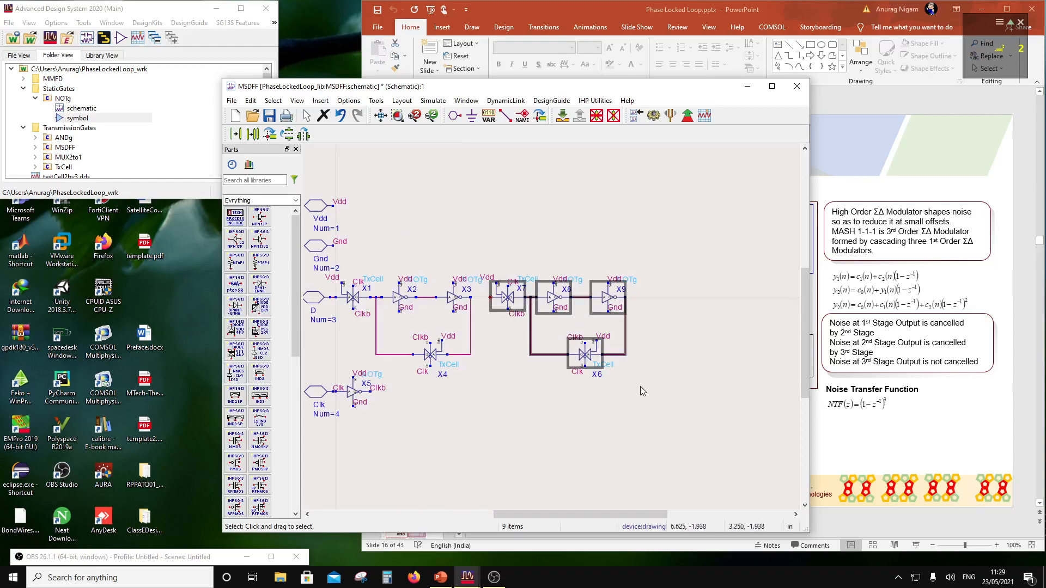
drag(686, 398, 525, 251)
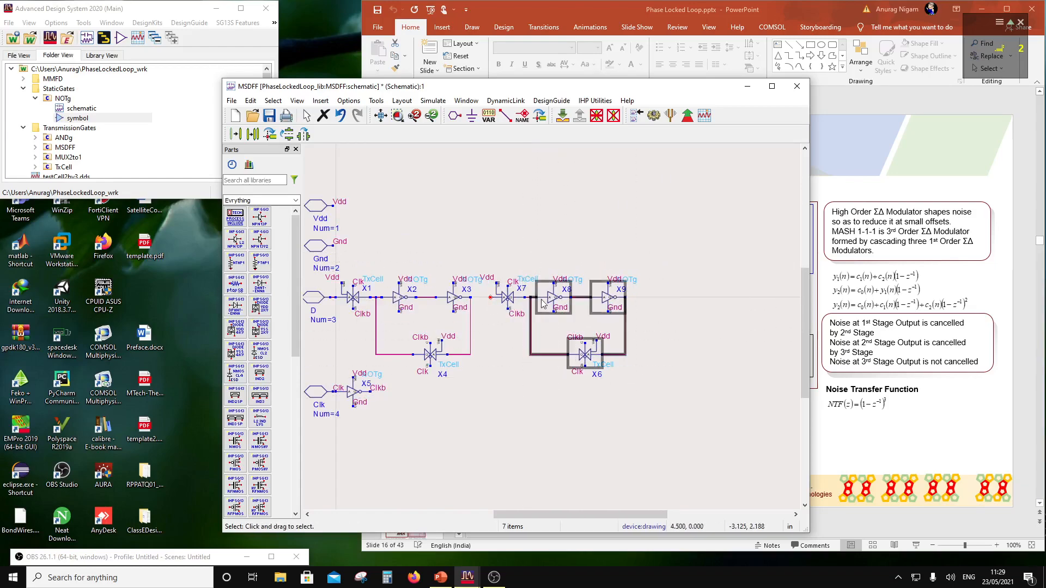
drag(543, 304, 582, 304)
click(528, 382)
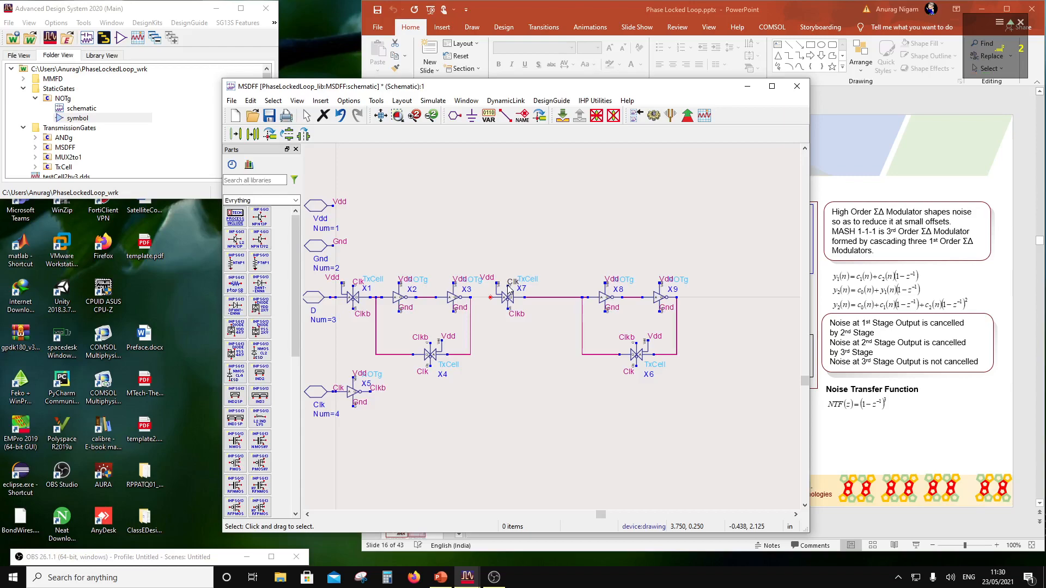
Delete the X7–X8 wire and copy TxCell X7 by reference as X10 beside it.
click(549, 298)
key(Delete)
drag(539, 333, 478, 260)
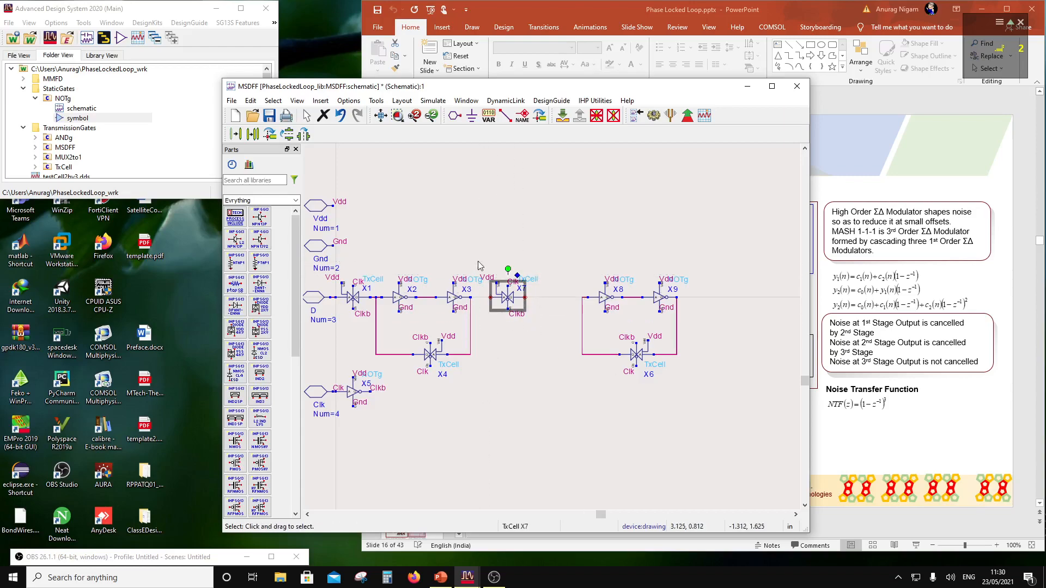
click(253, 134)
click(491, 299)
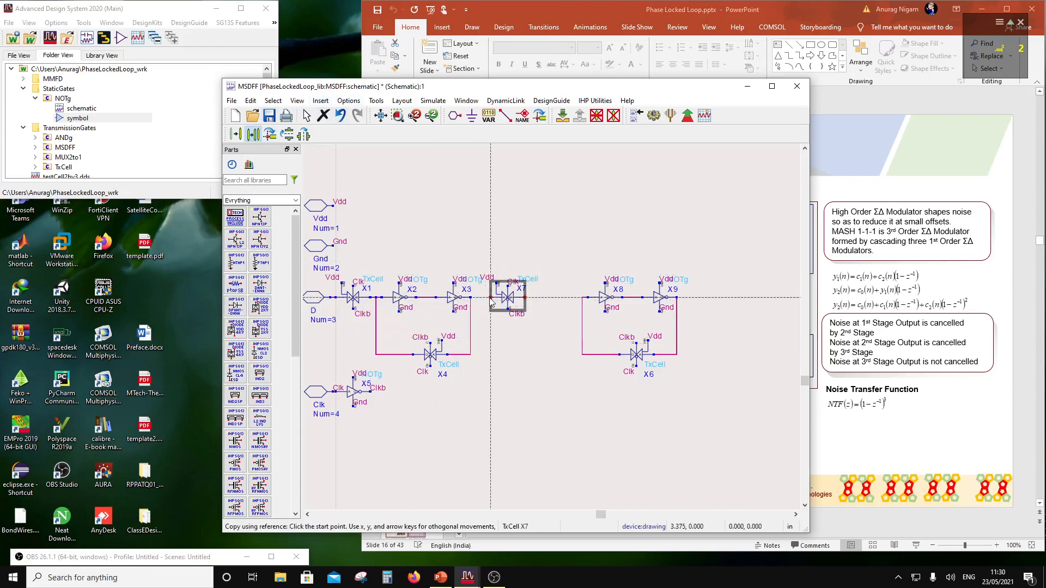
click(539, 302)
click(563, 283)
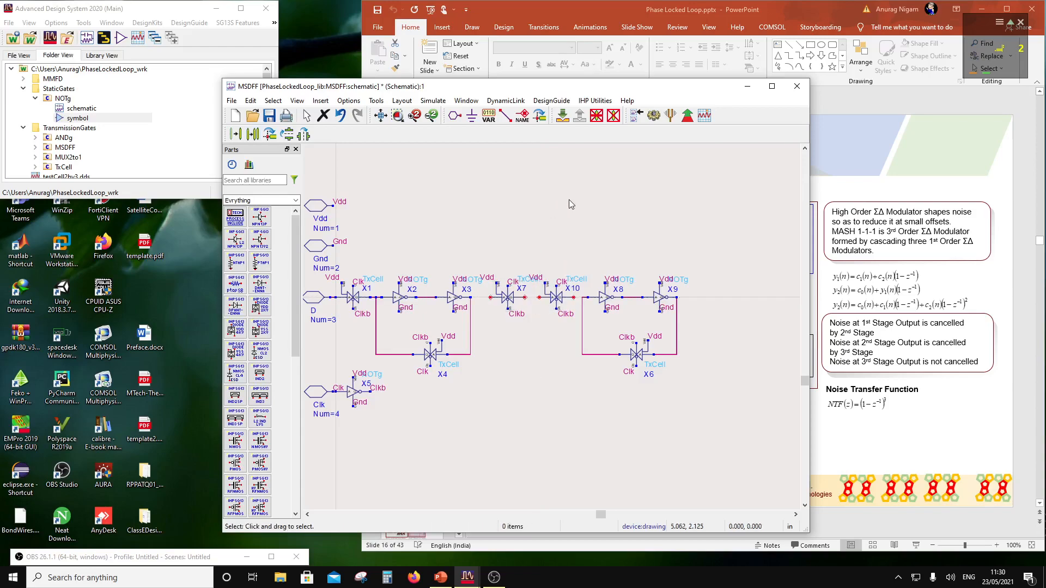
click(576, 302)
Wire X10's right pin to the X8 input node.
click(506, 114)
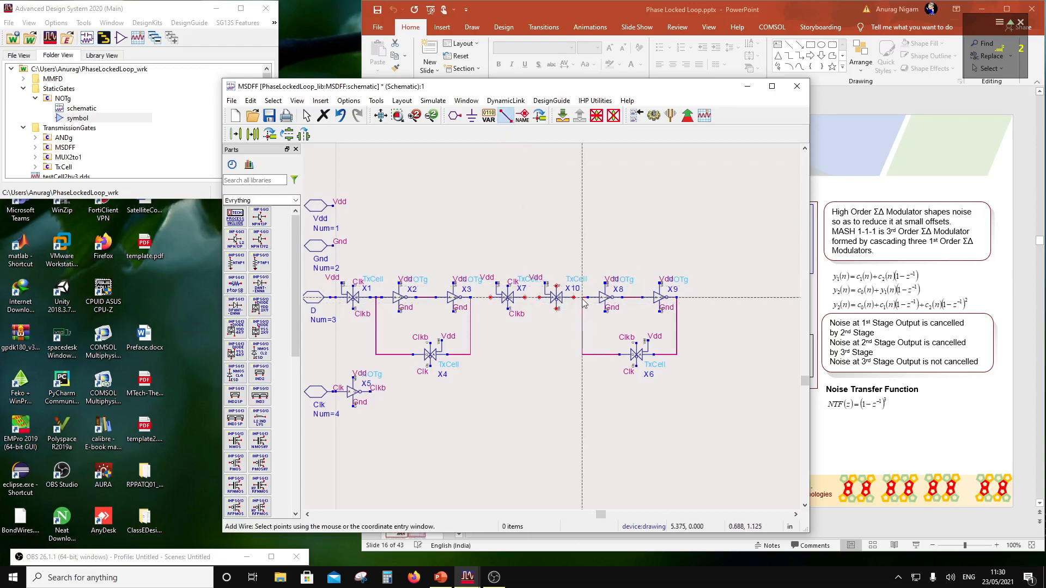
click(582, 298)
click(573, 298)
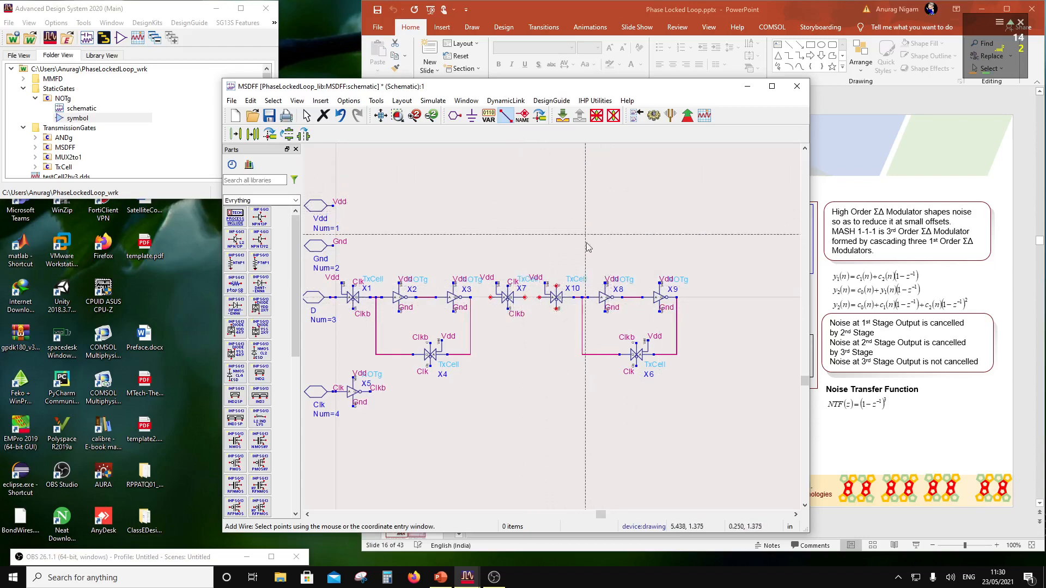
key(Escape)
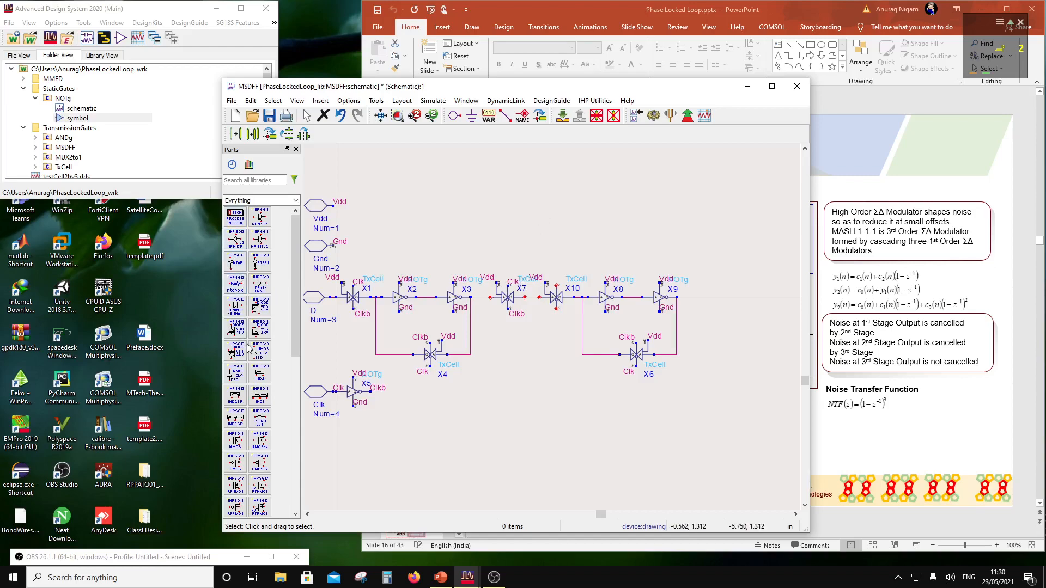
drag(415, 321, 381, 281)
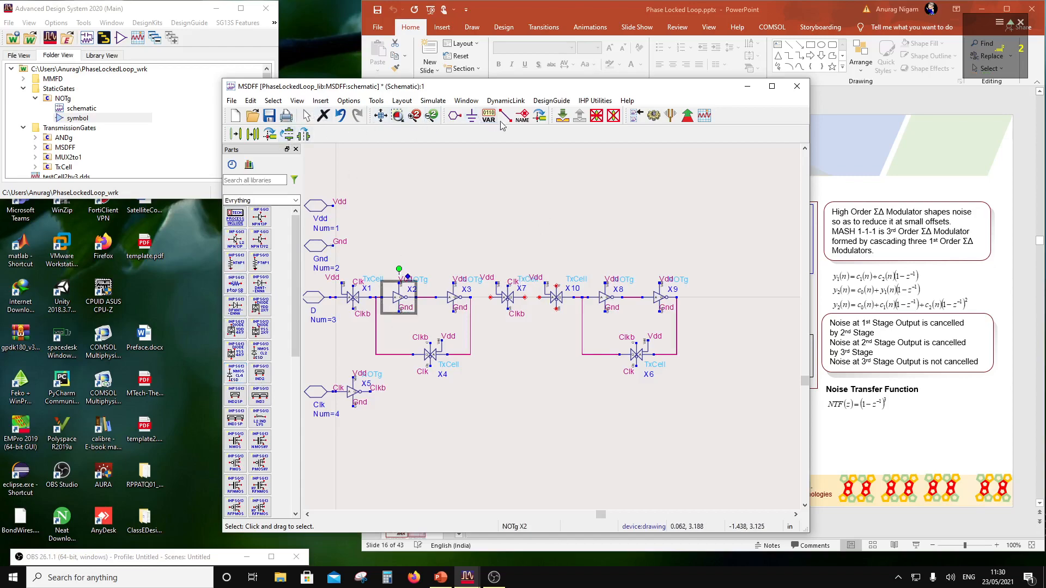
Copy transistor P1, its tie and wires from inside inverter X2, then return to MSDFF.
click(563, 115)
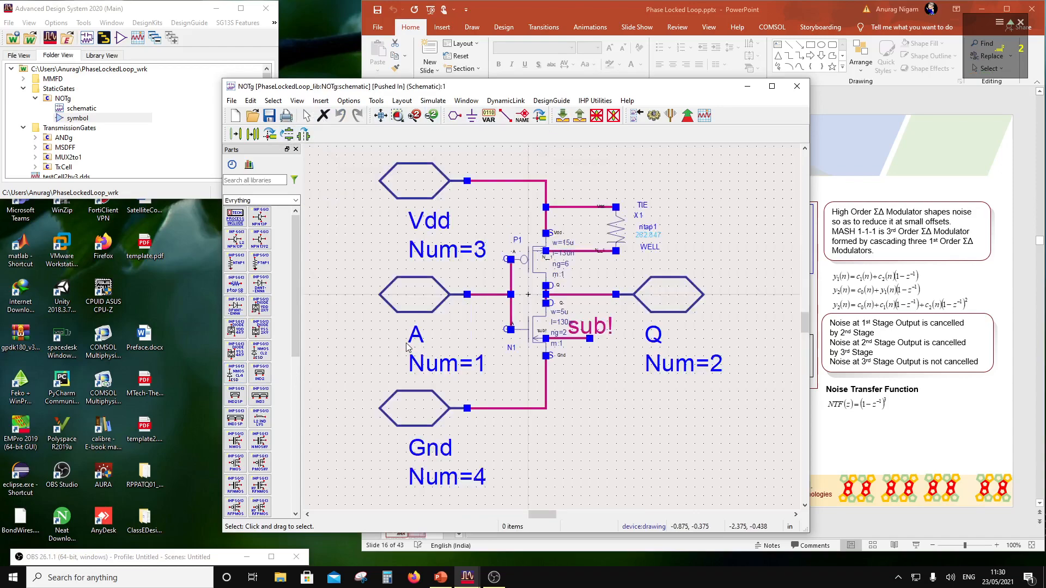
drag(487, 158, 634, 288)
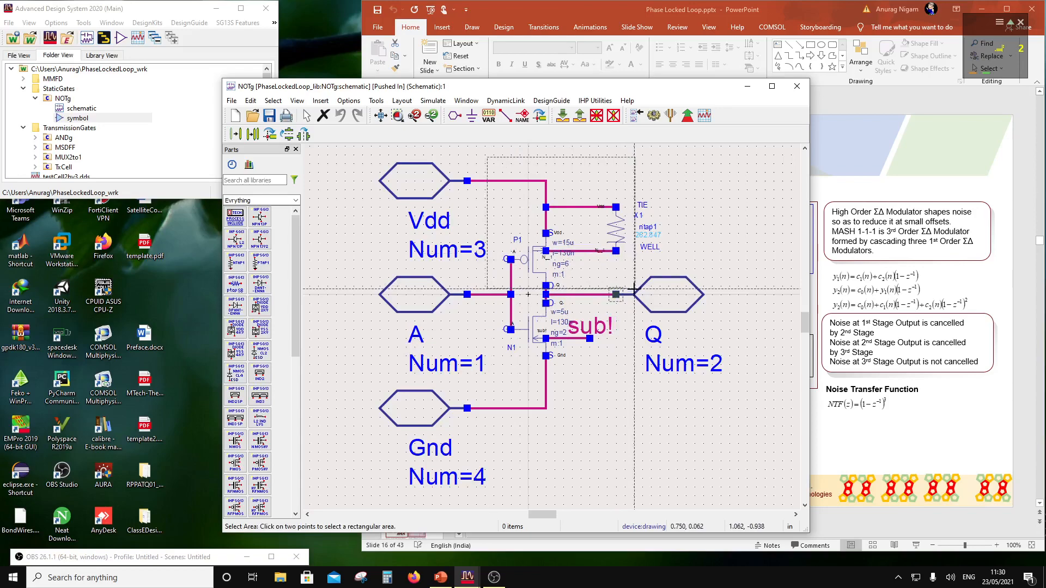
click(634, 287)
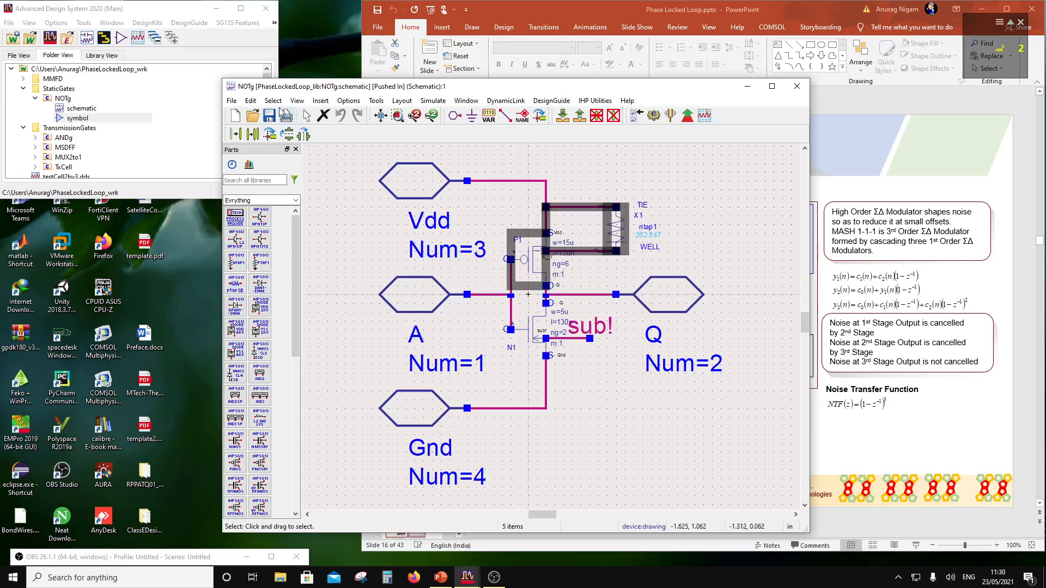
click(250, 101)
click(265, 166)
click(579, 116)
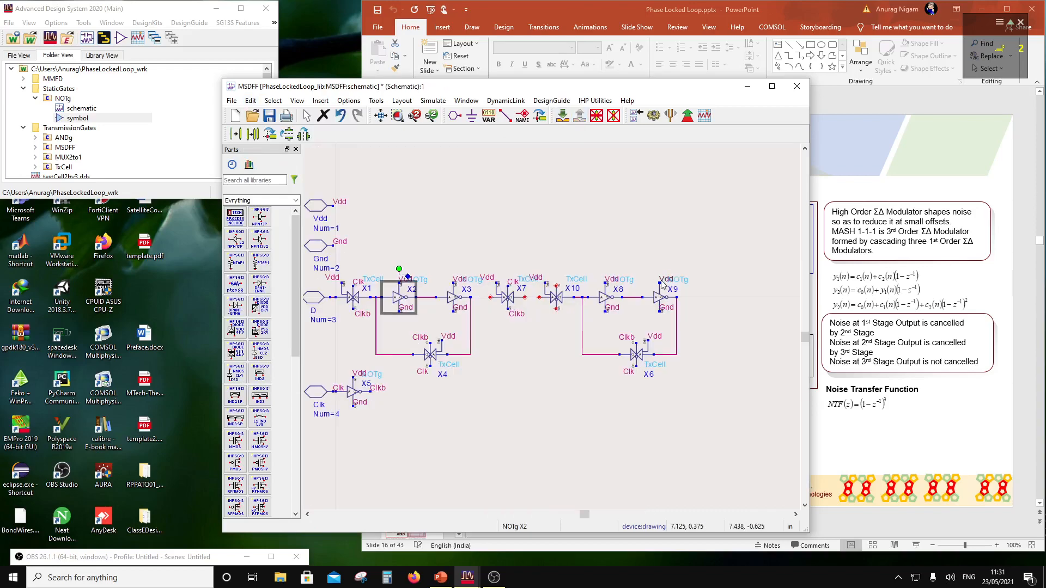
Paste the copied P1 transistor and tie just above X10.
click(250, 102)
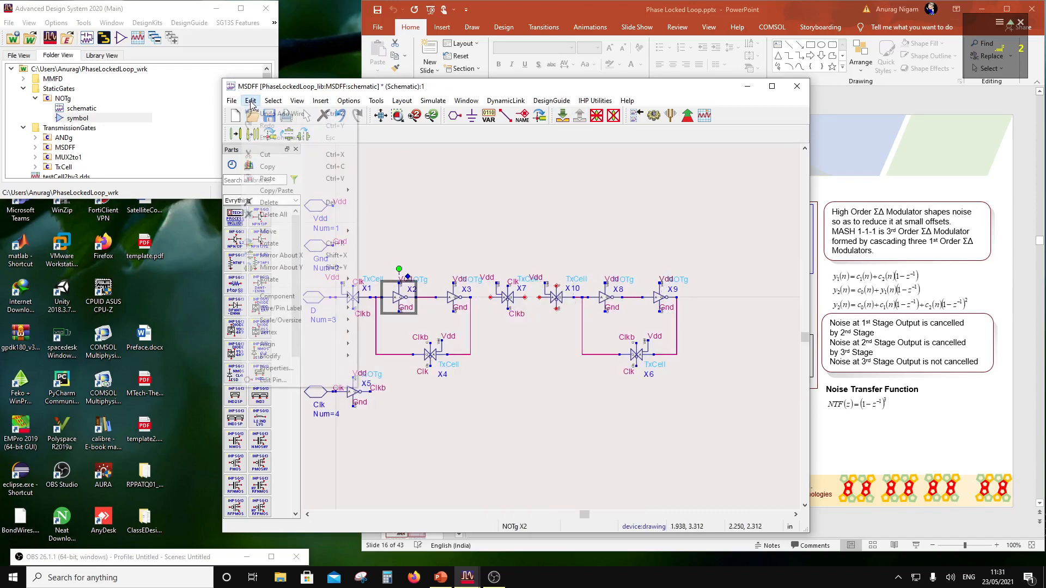
click(265, 179)
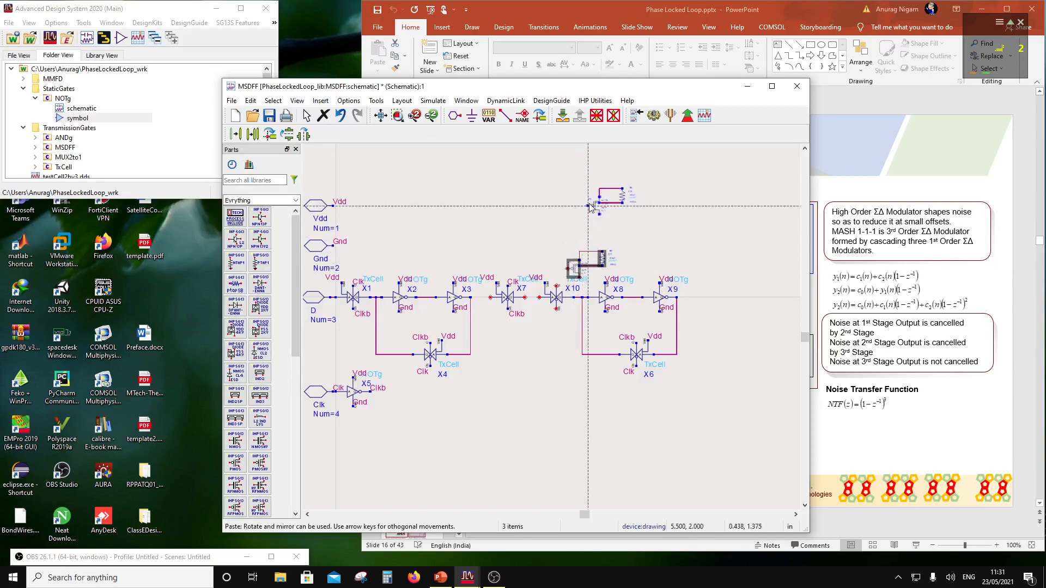
click(570, 274)
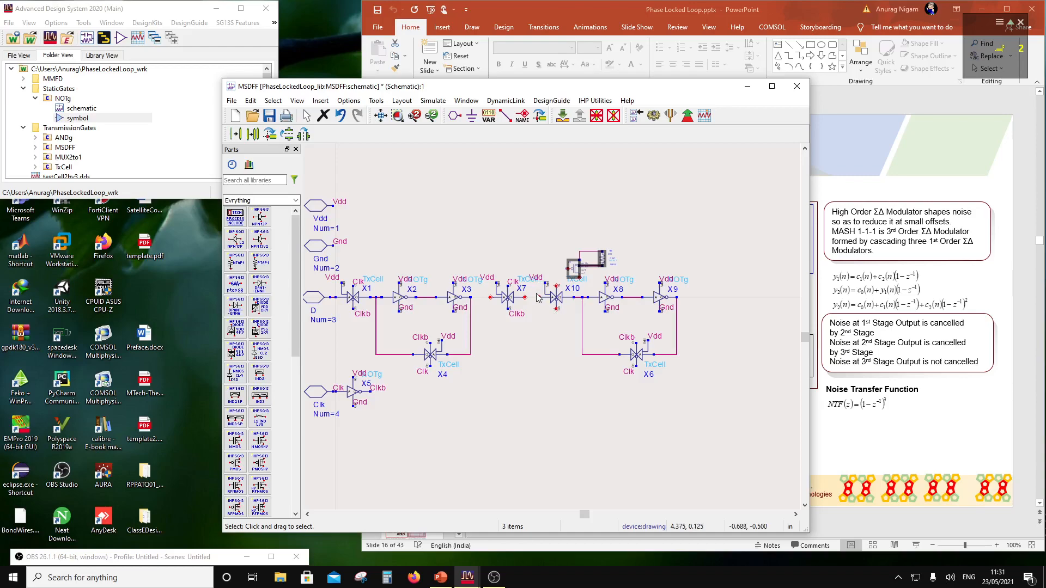
Replace the X10–X6 wire with one from X10's input node to X6's pin.
click(583, 325)
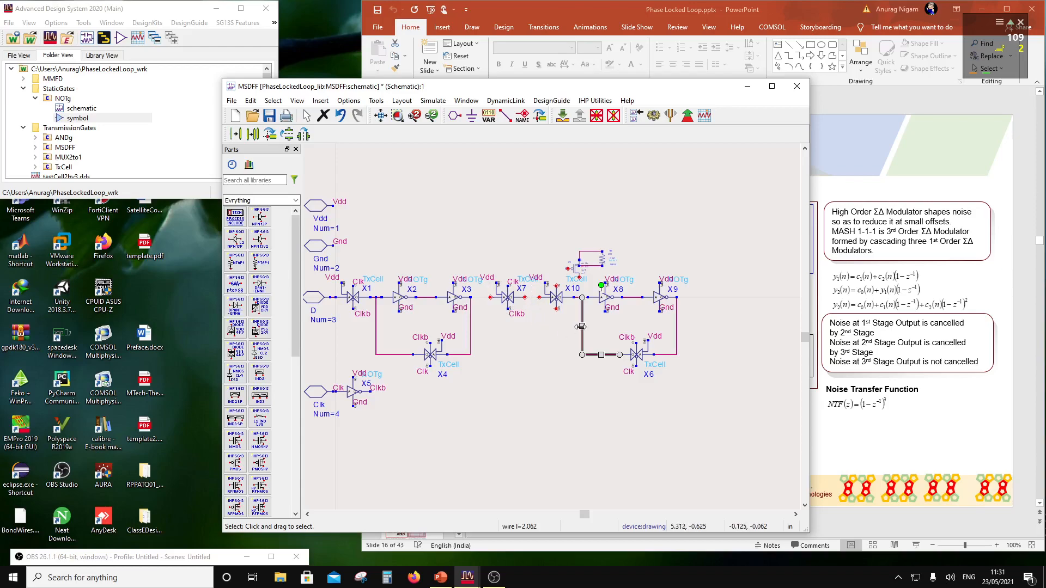
key(Delete)
click(505, 115)
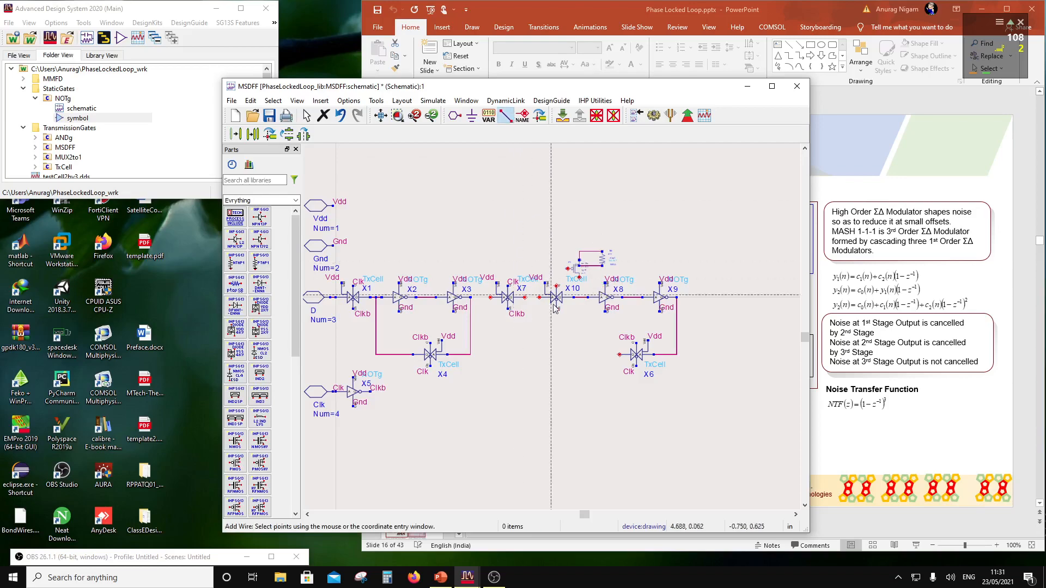
click(539, 297)
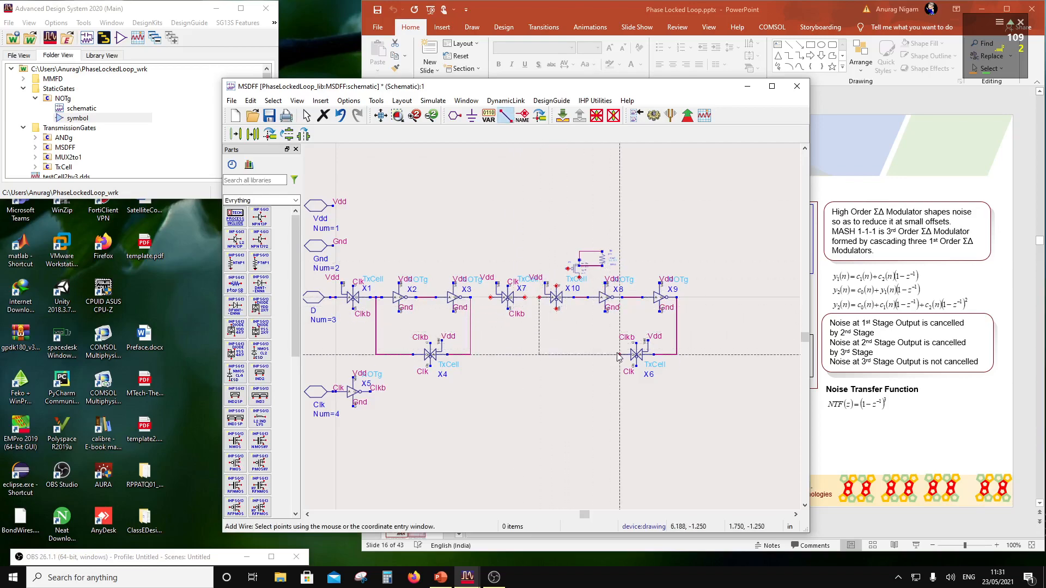
click(618, 355)
key(Escape)
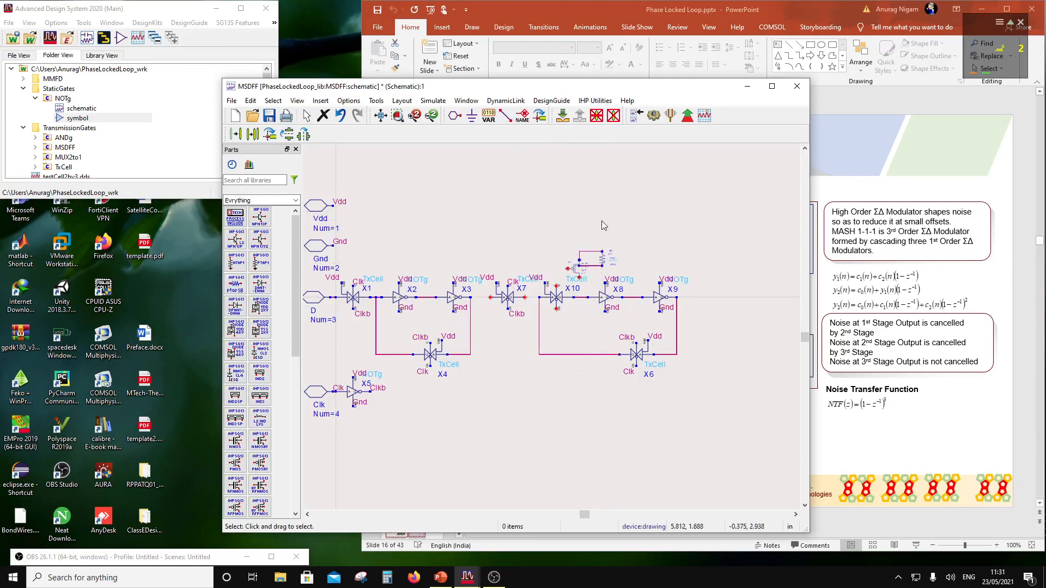
Wire X7's input back to X3's output.
click(506, 116)
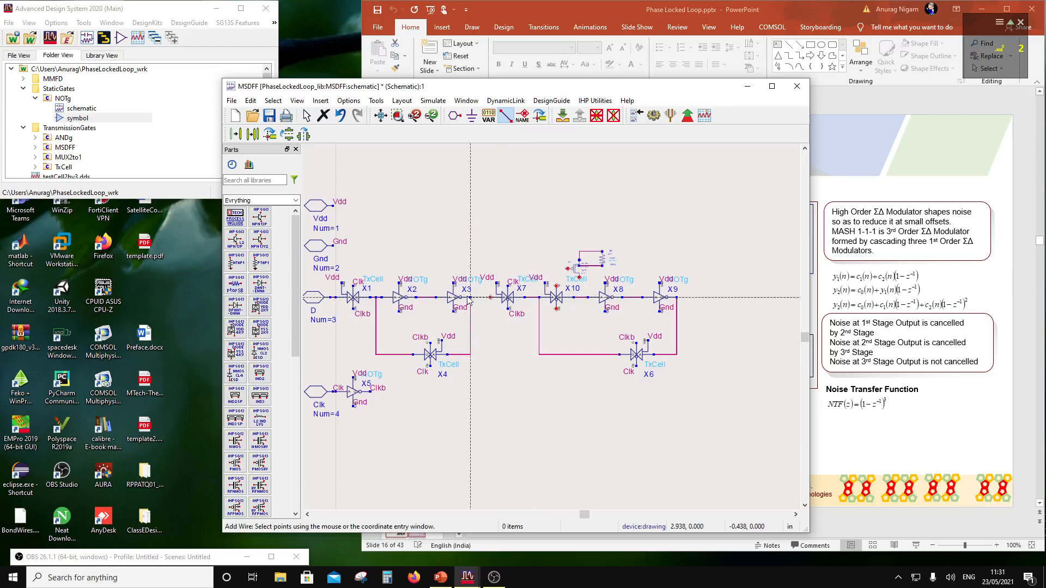
click(490, 297)
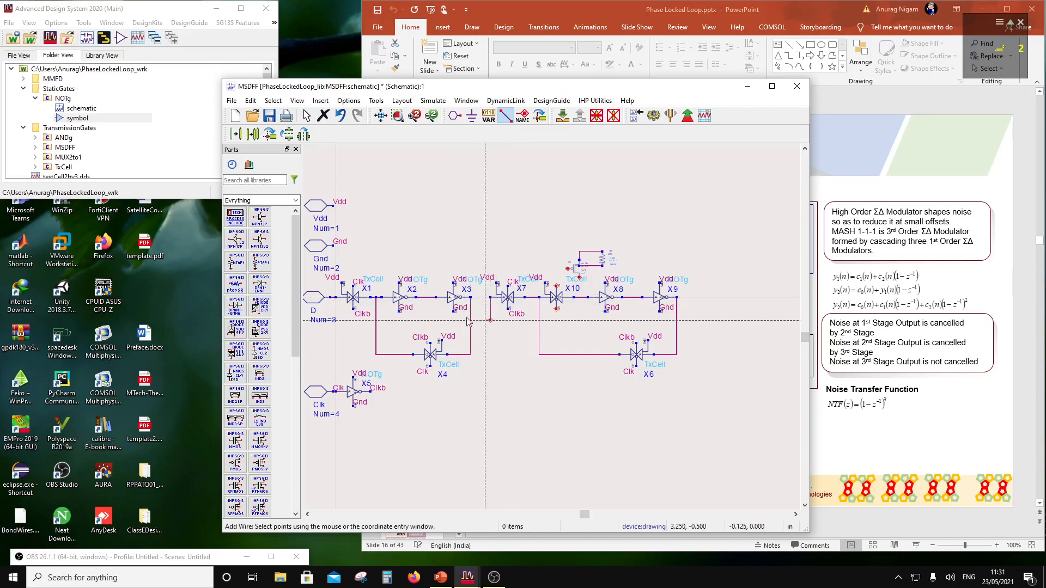
click(426, 320)
click(426, 298)
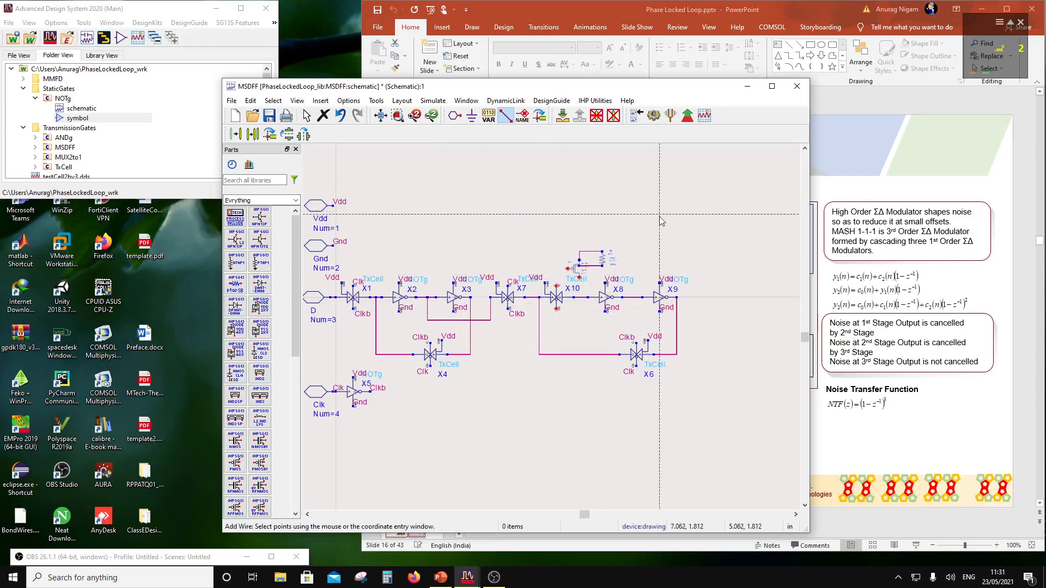
key(Escape)
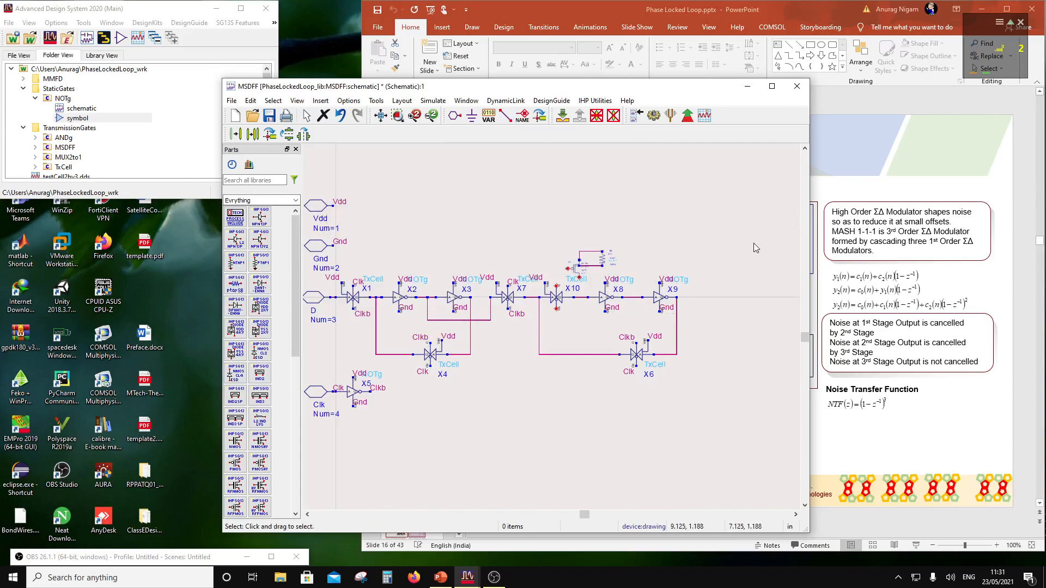
Add output pin Q at the top right, rotated toward the circuit, wired to the X8–X9 node.
click(455, 116)
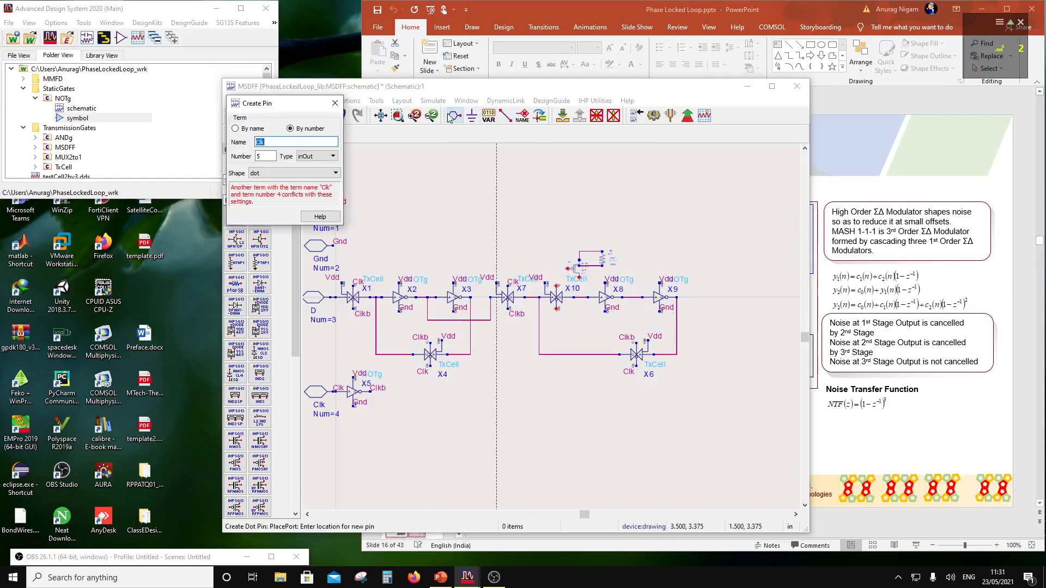
text(Q)
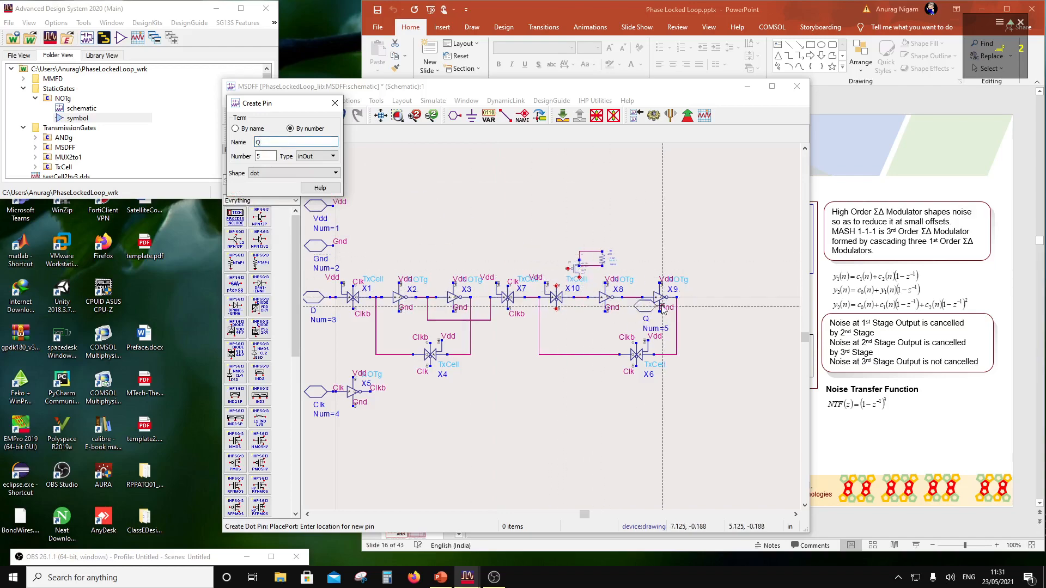
click(541, 115)
click(542, 114)
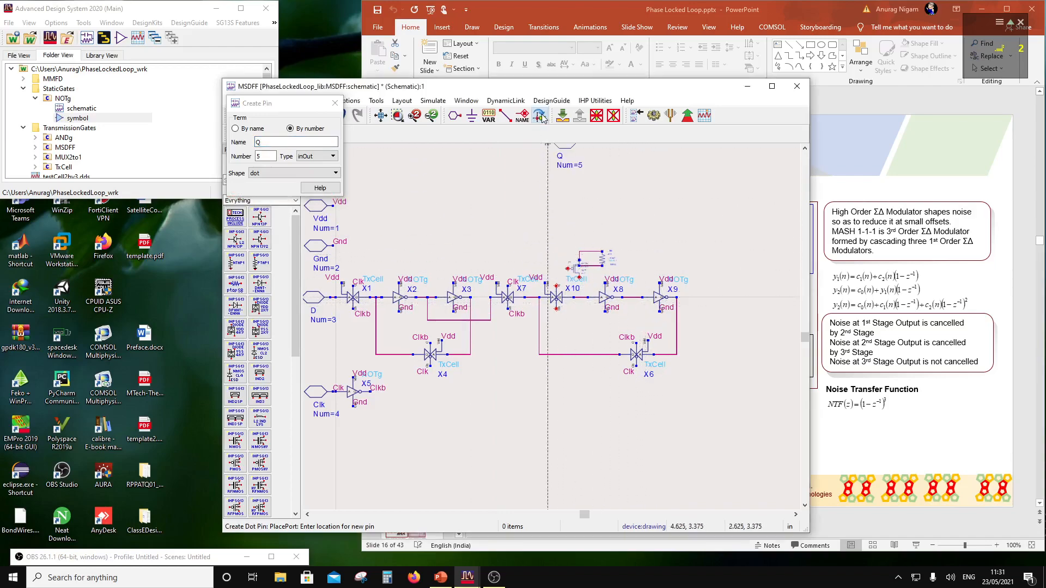
click(690, 247)
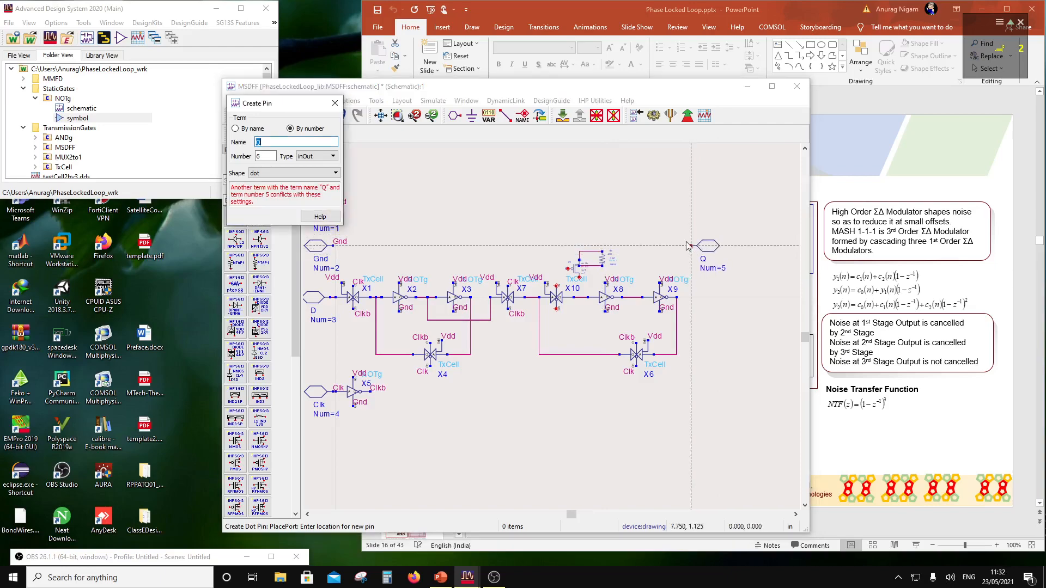
click(506, 116)
click(690, 245)
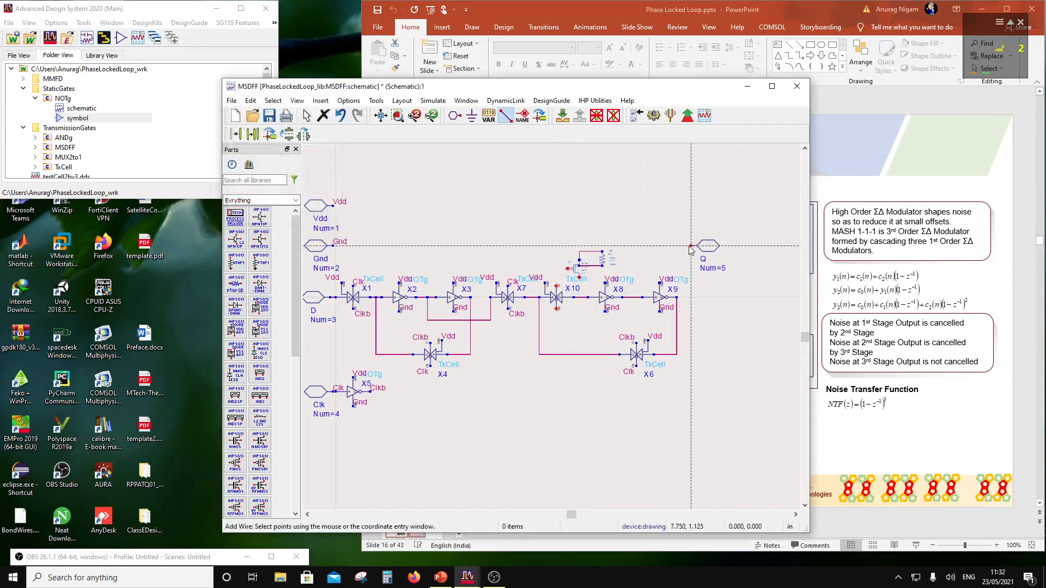
click(643, 297)
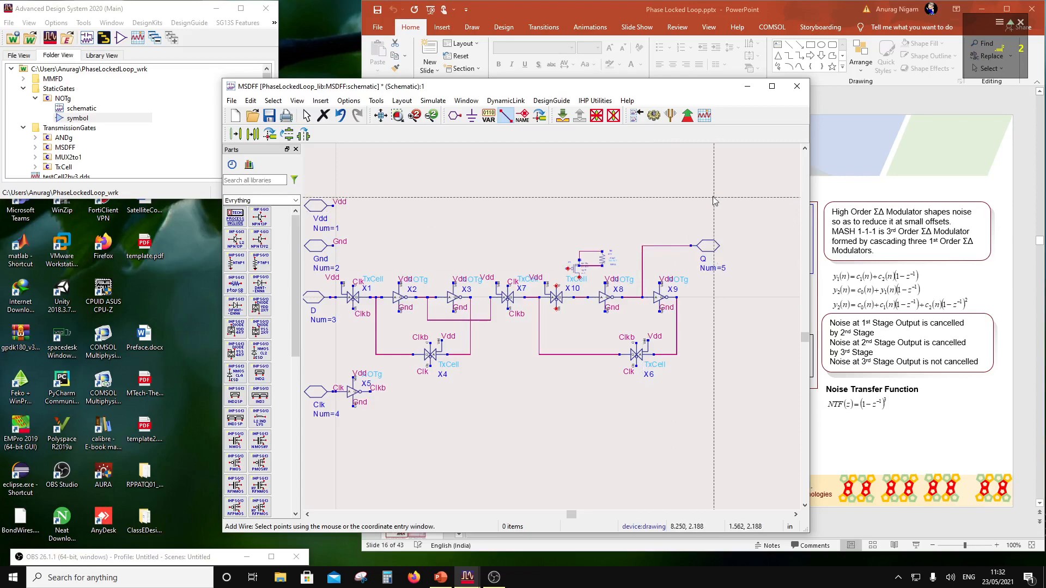
key(Escape)
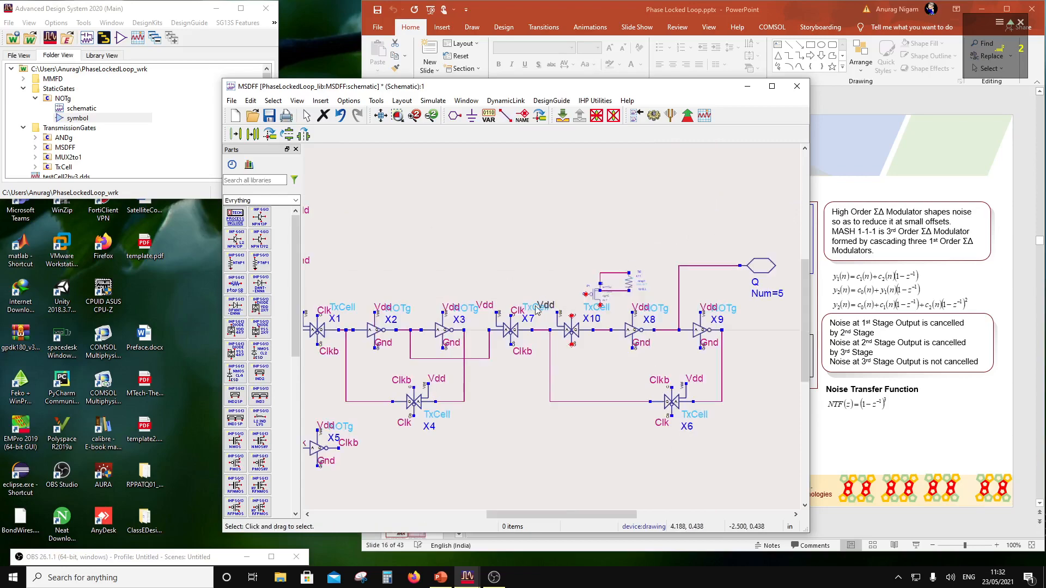
Place a new Reset pin (number 6) below X4, beside the Clk inverter.
scroll(538, 374, down, 1)
scroll(538, 374, up, 1)
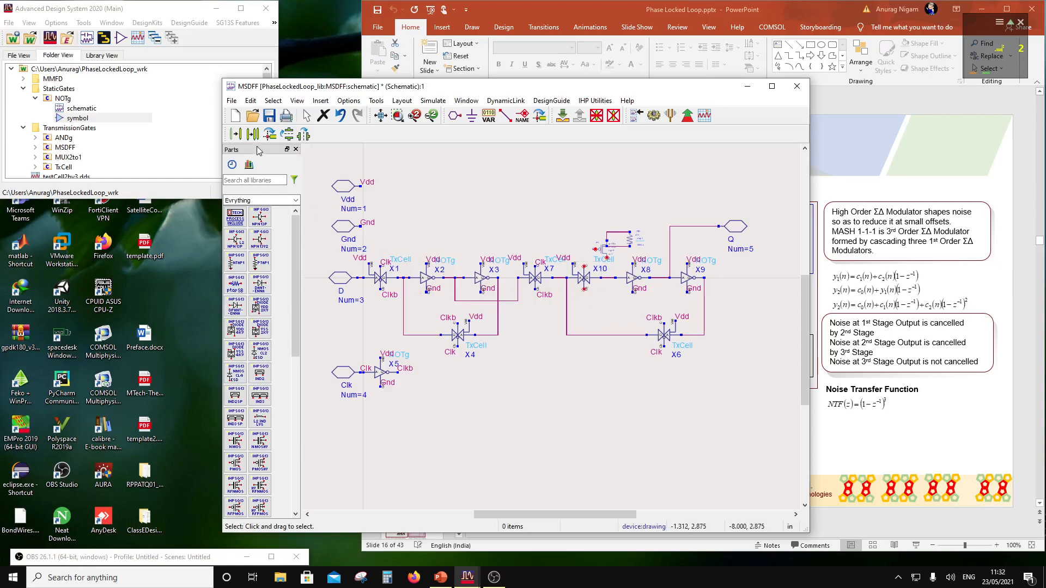
click(455, 115)
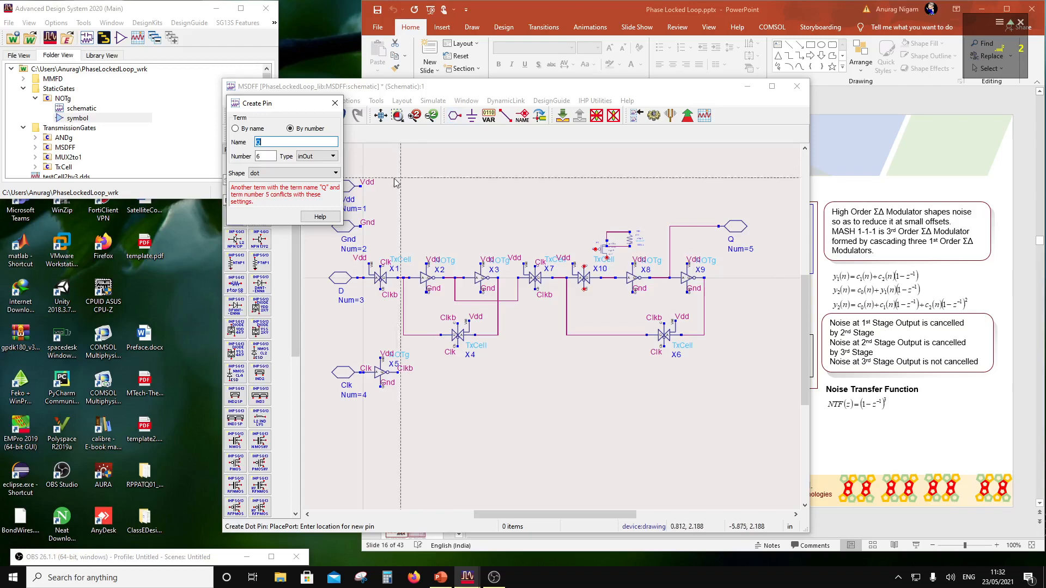
double_click(269, 142)
text(Reset)
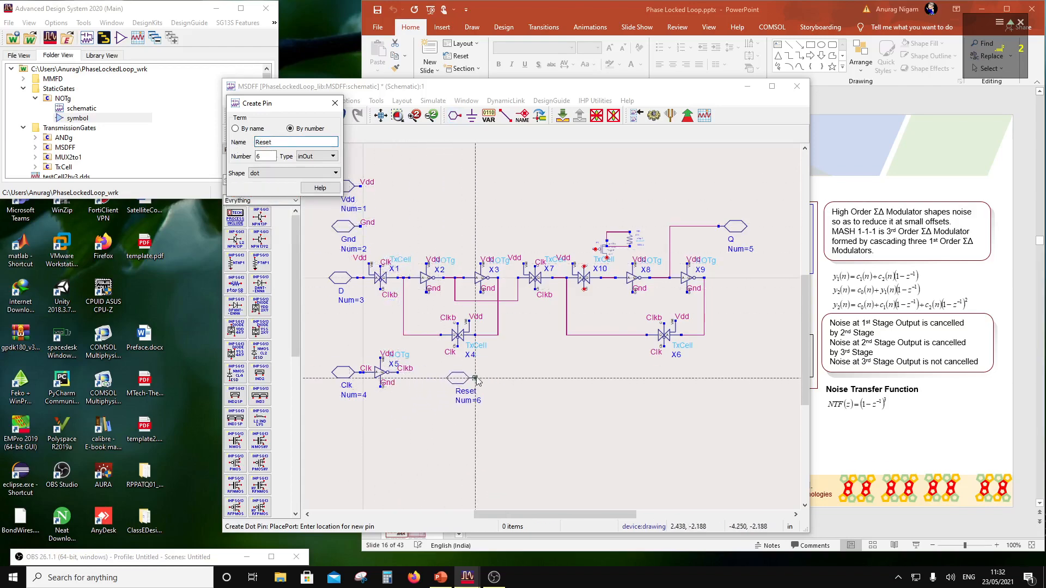
click(474, 373)
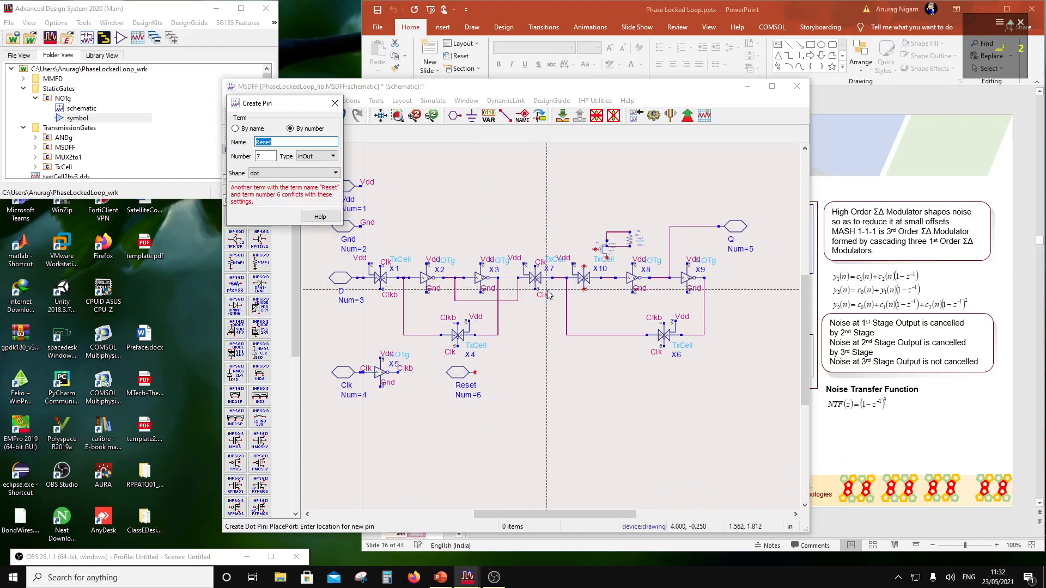
key(Escape)
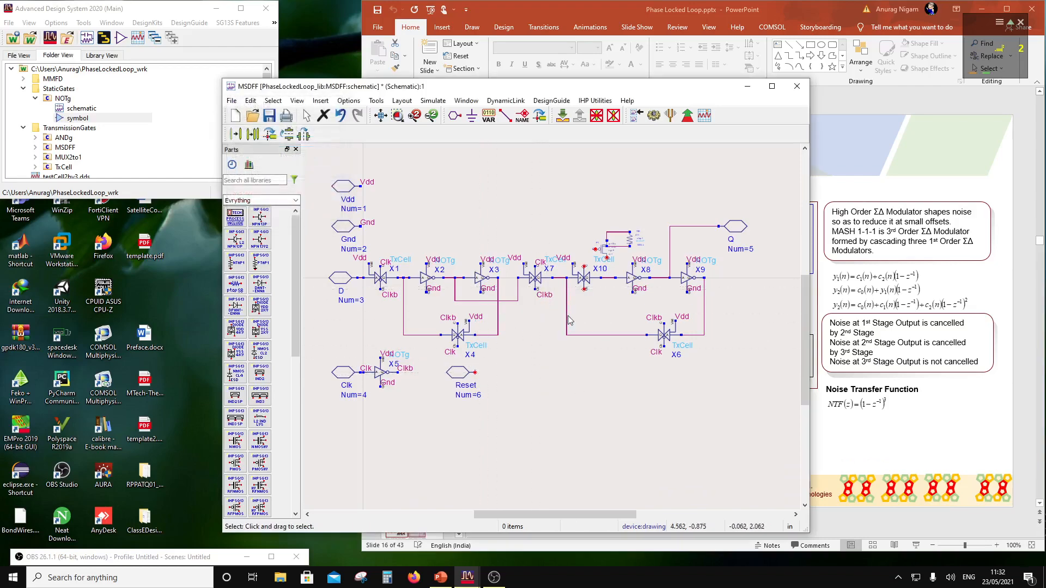
click(506, 115)
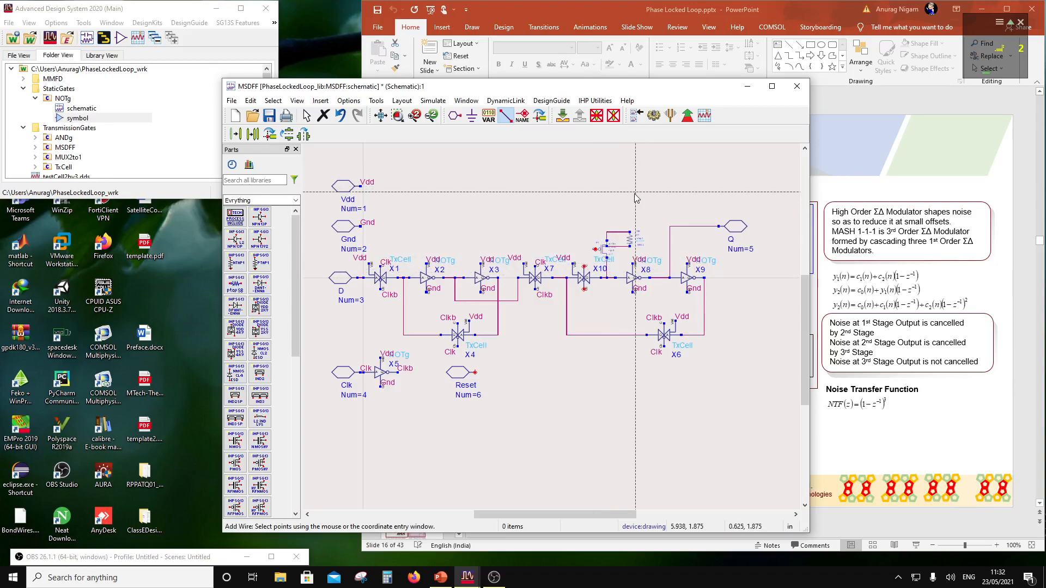
Label the wire on the pasted transistor above X10 as Vdd.
key(Escape)
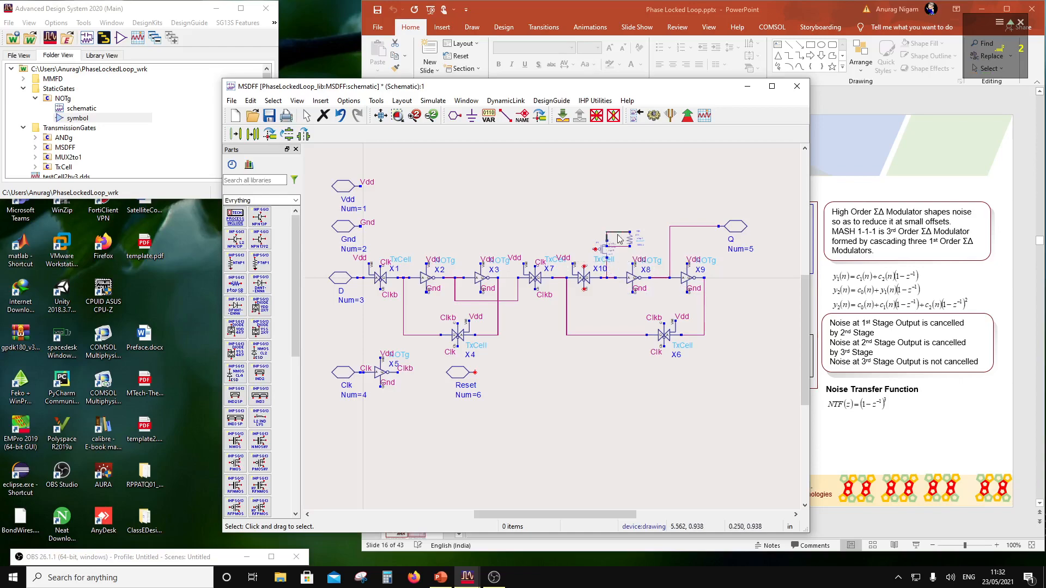
click(522, 115)
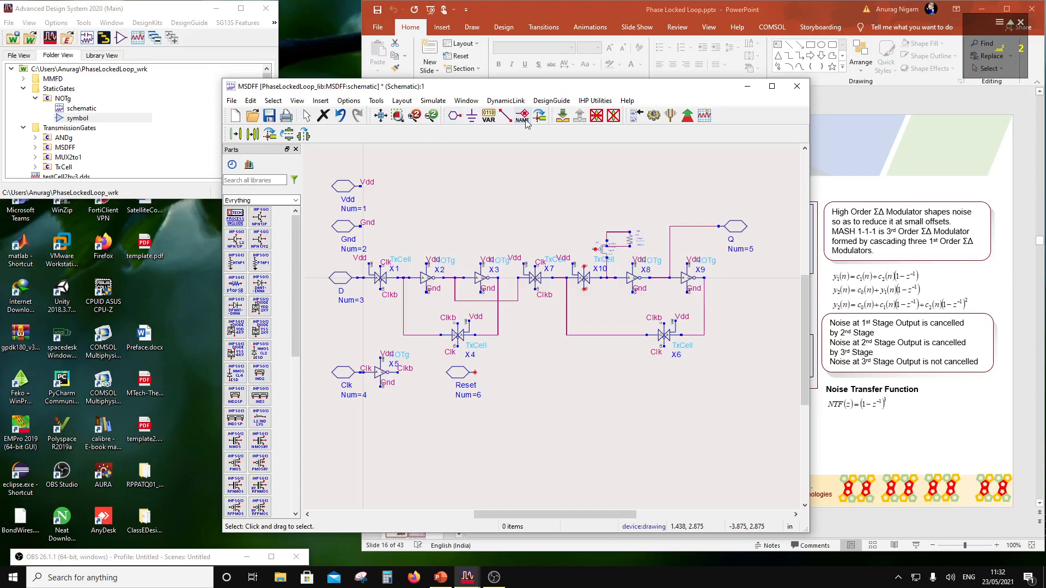
click(619, 235)
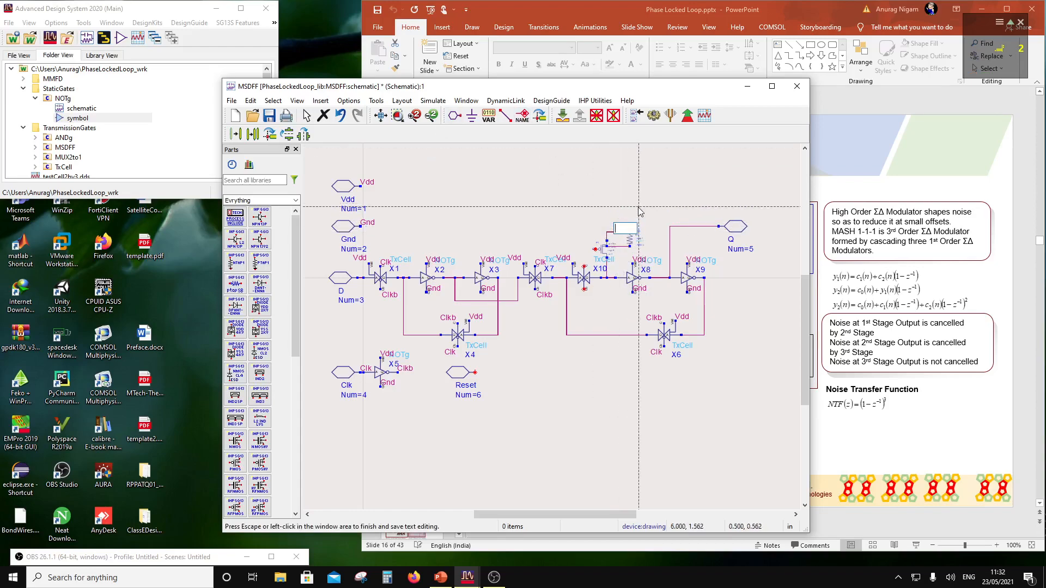
text(Vdd)
key(Escape)
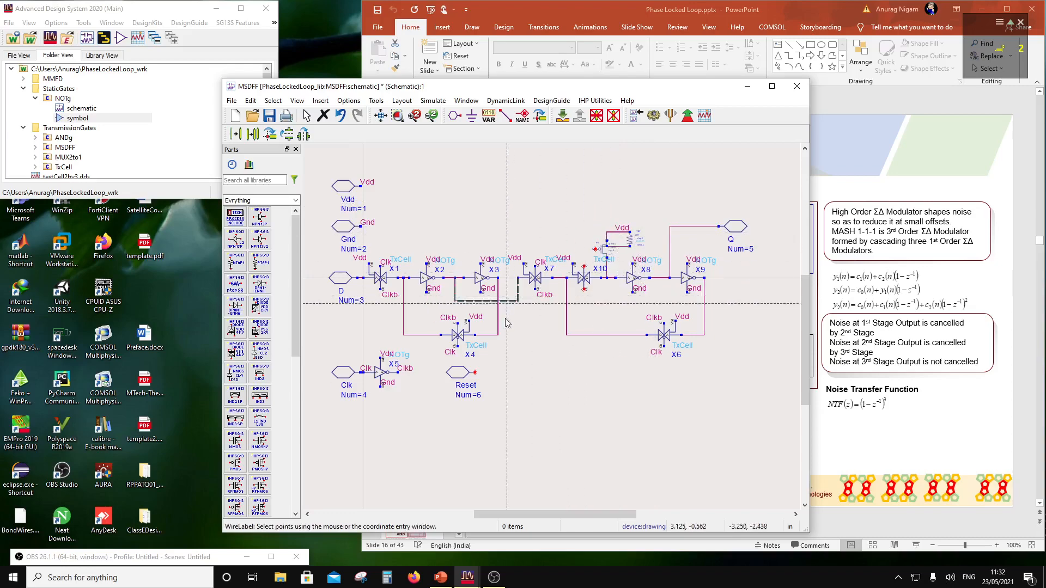
click(595, 255)
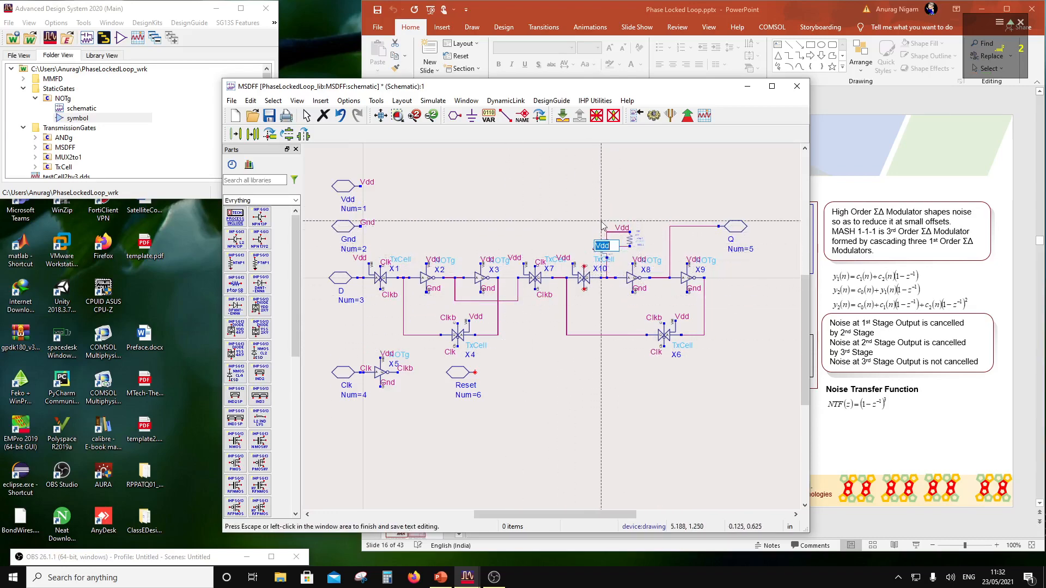
key(Escape)
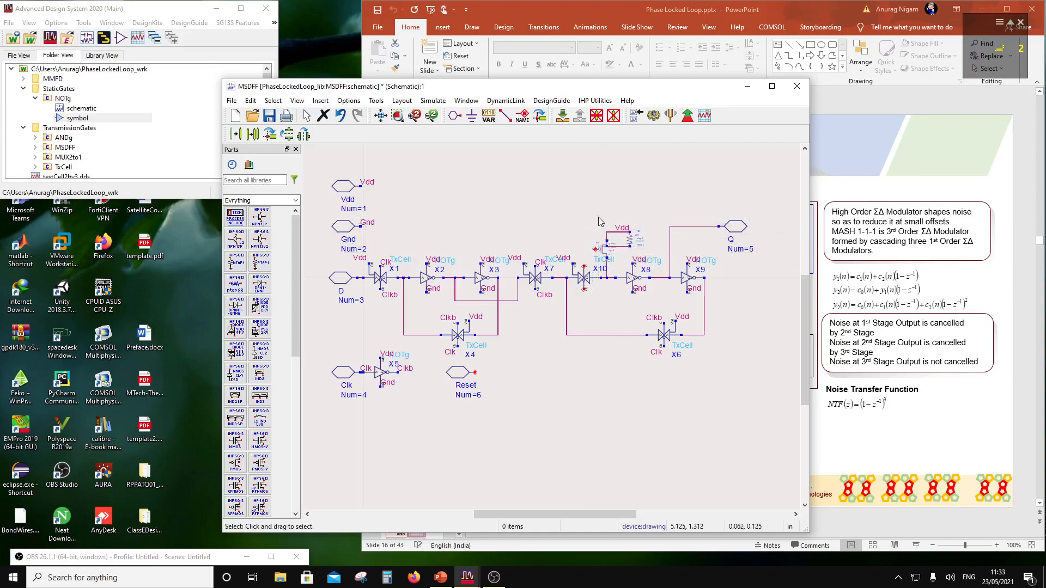
Wire the small Vdd-tied device's pin to X10's top pin.
click(506, 115)
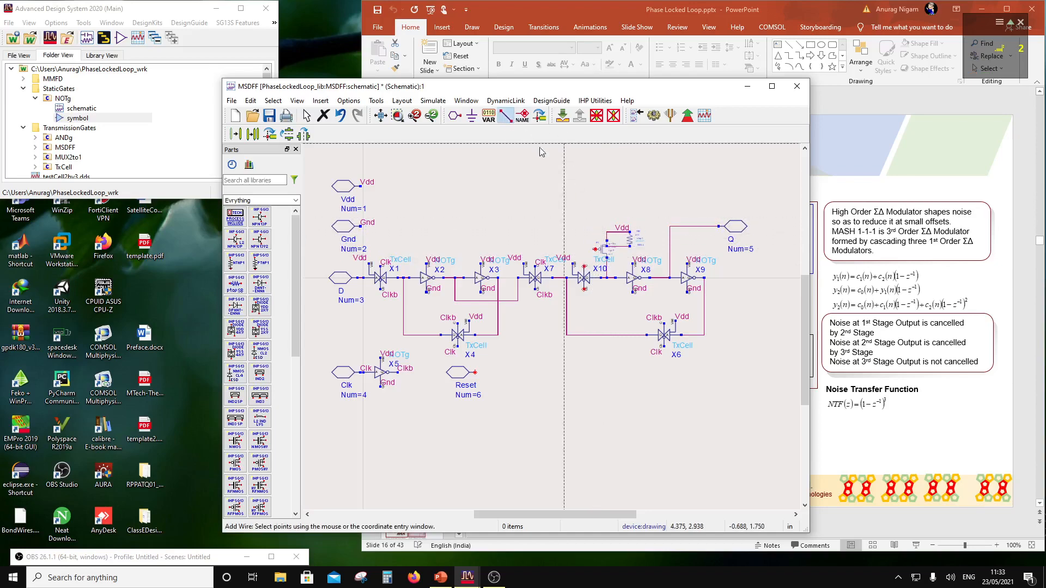
click(595, 249)
click(585, 266)
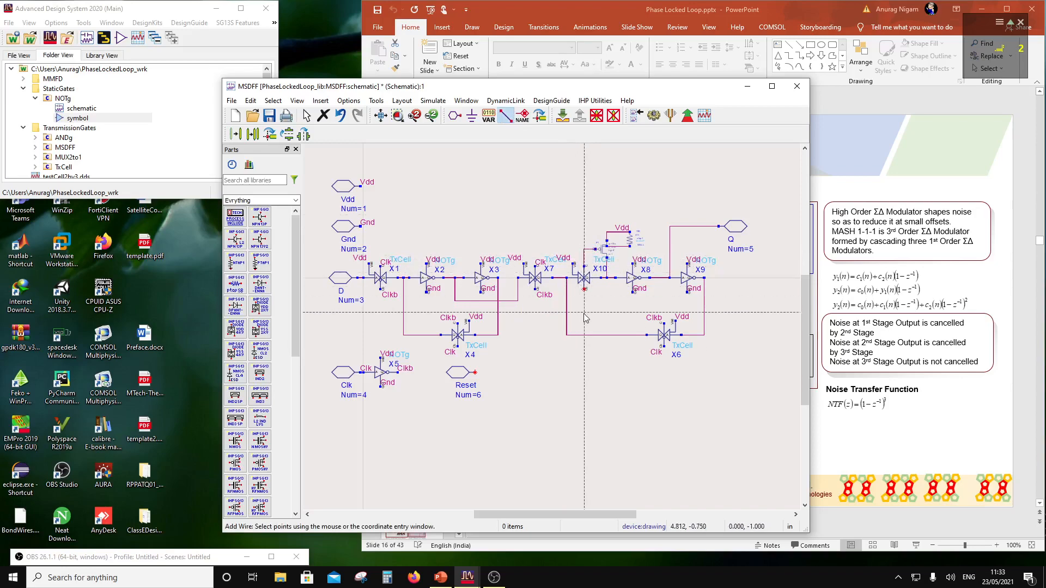
key(Escape)
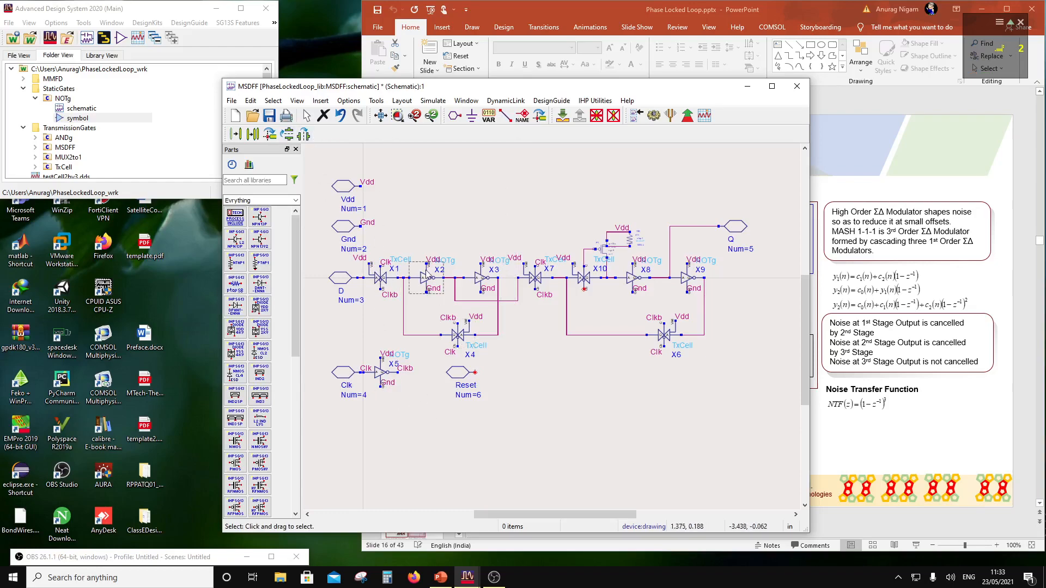
Copy inverter X2 by reference and place the copy, X12, right beside the Reset pin.
click(427, 275)
click(254, 134)
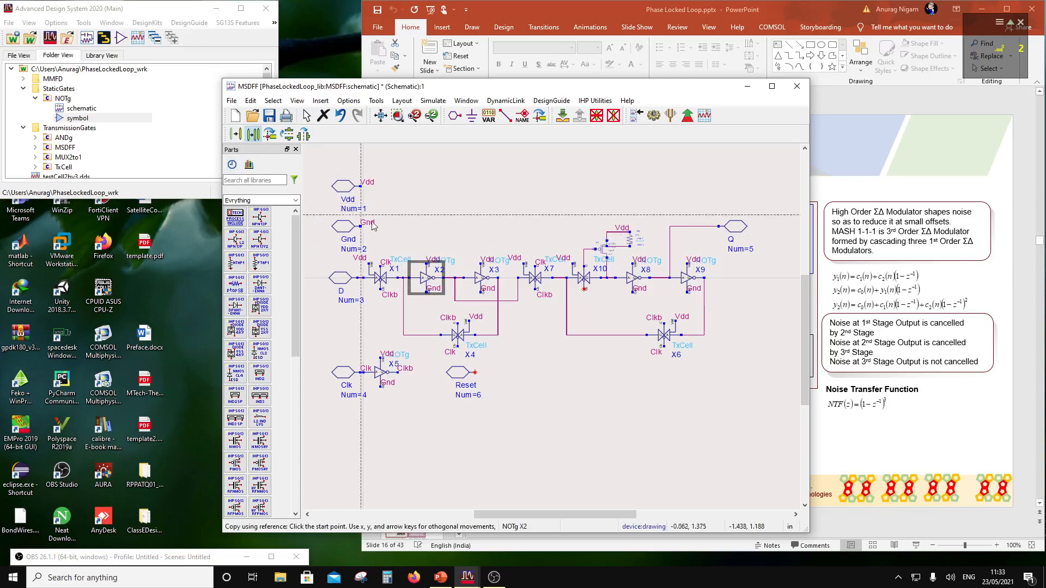
click(415, 283)
click(489, 377)
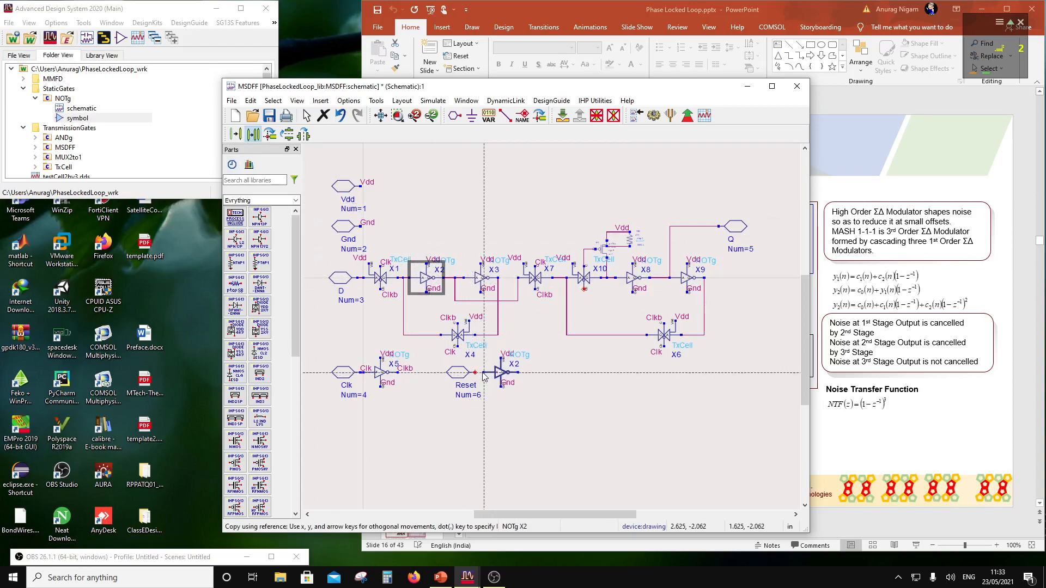
click(580, 416)
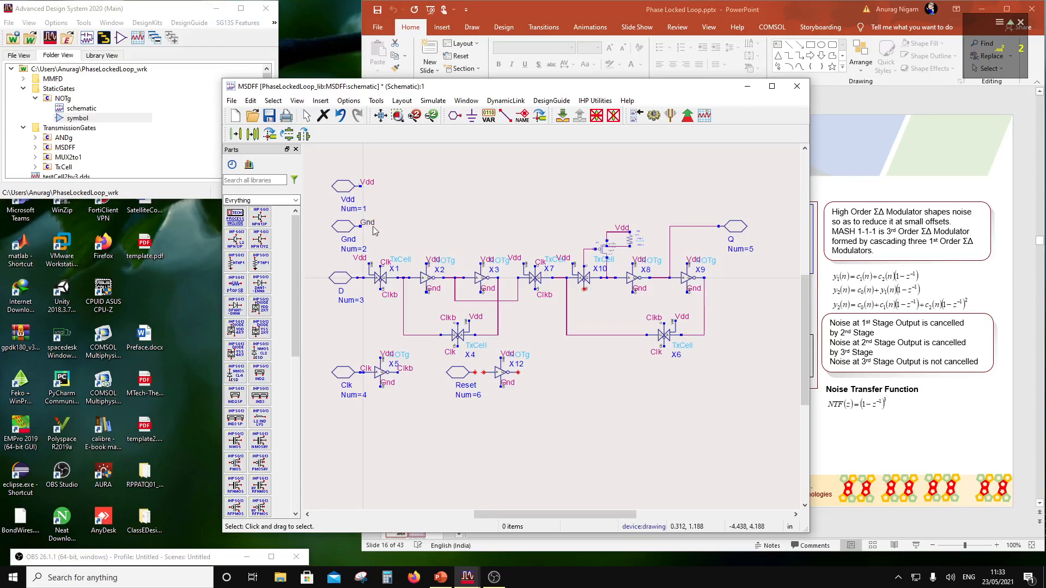
Wire the Reset pin to X12's input.
click(505, 115)
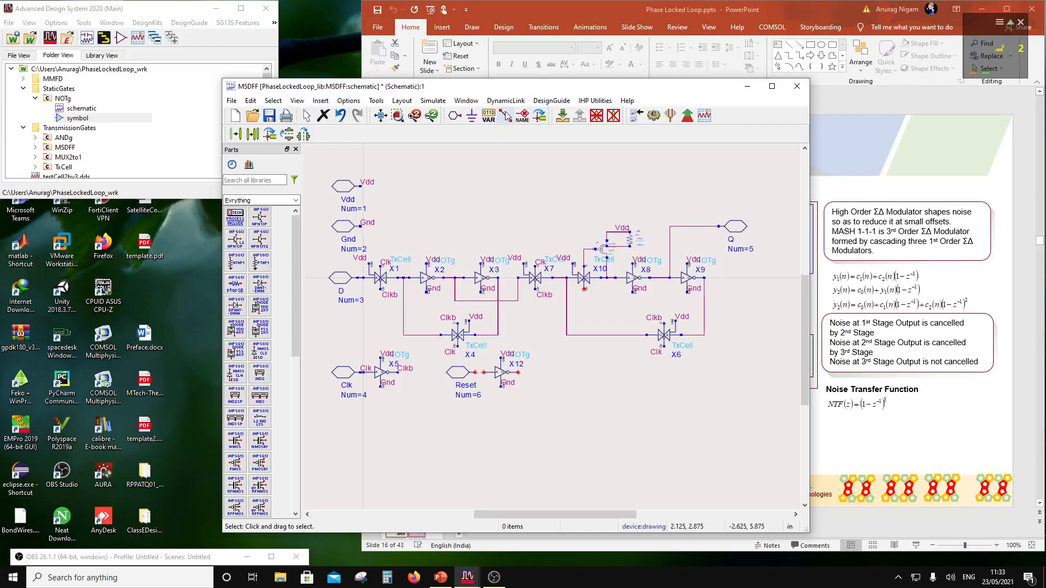
click(475, 372)
click(484, 372)
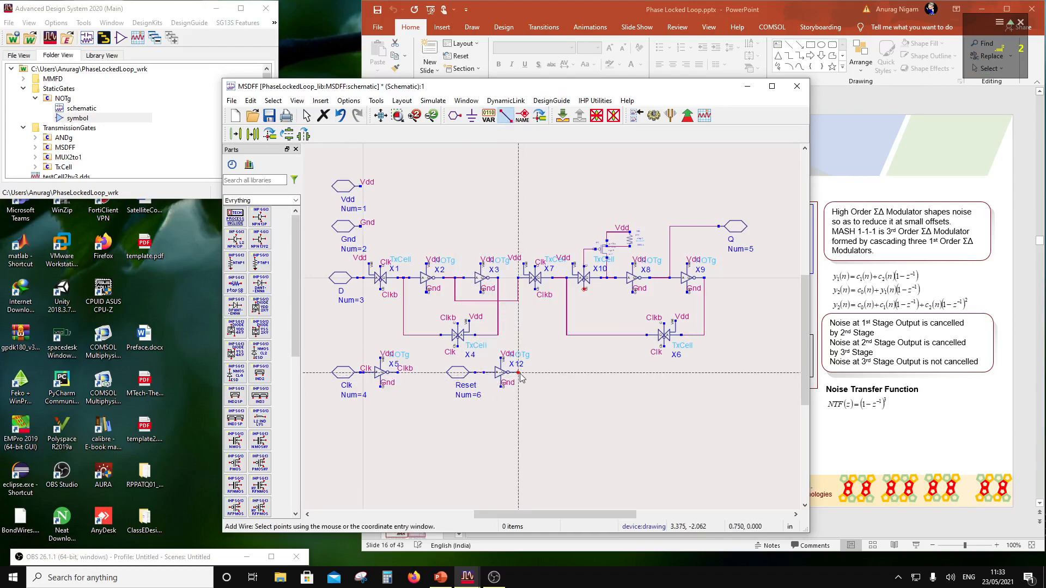
key(Escape)
Label X12's input net rst and its output net rstb.
click(522, 116)
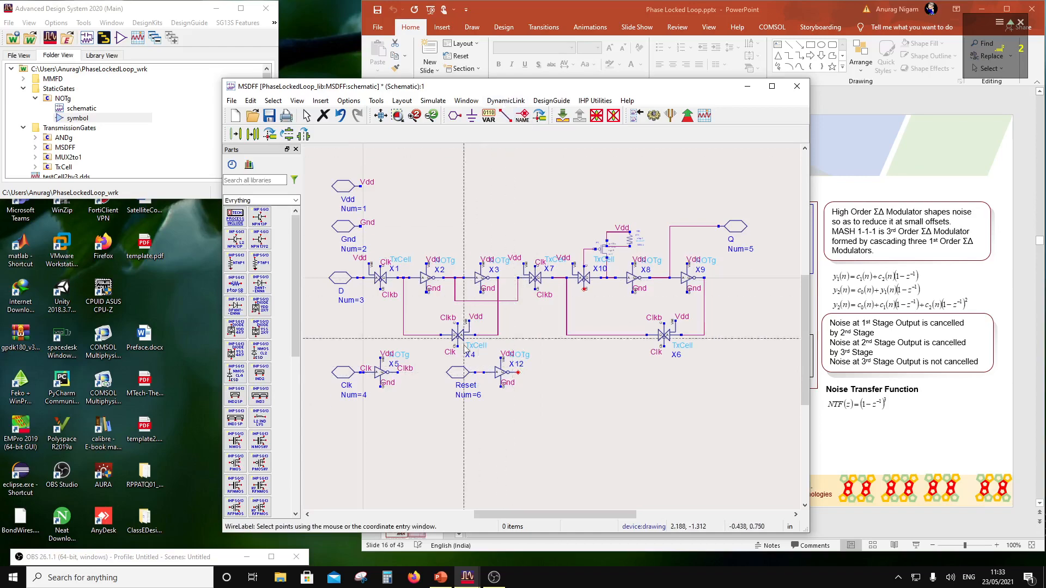
click(479, 372)
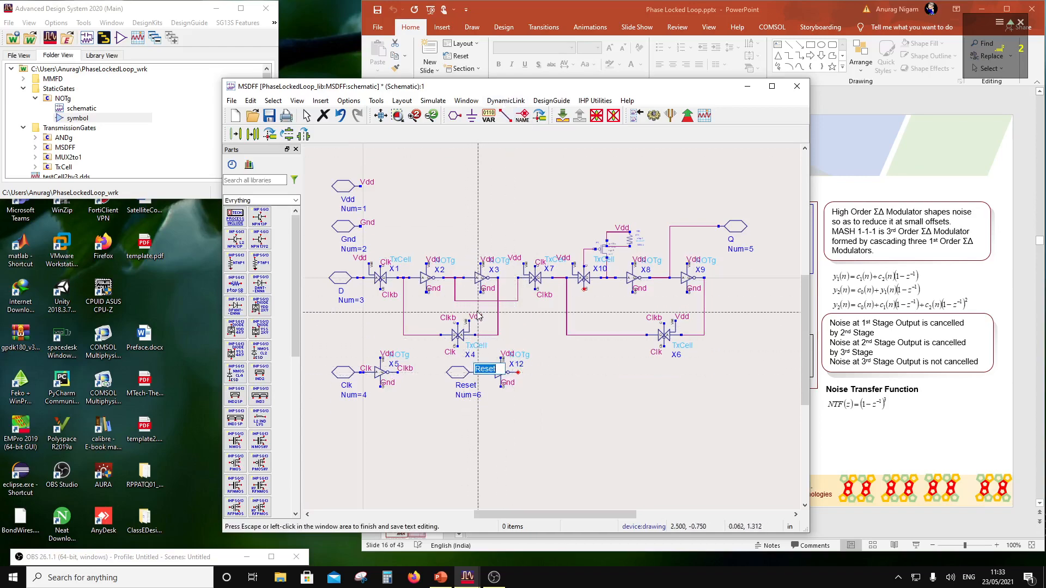
text(rst)
click(589, 420)
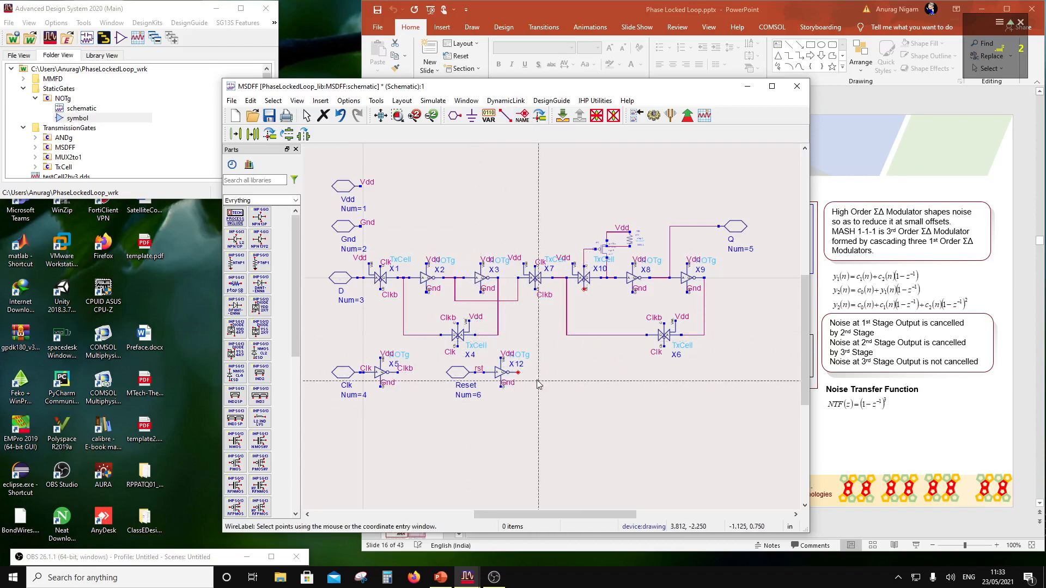
click(518, 372)
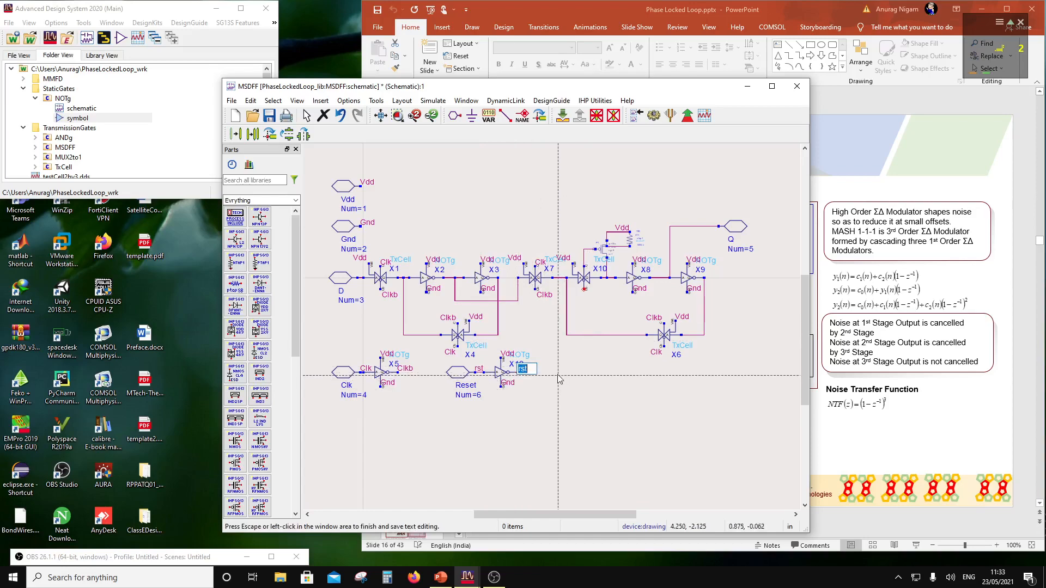
text(rstb)
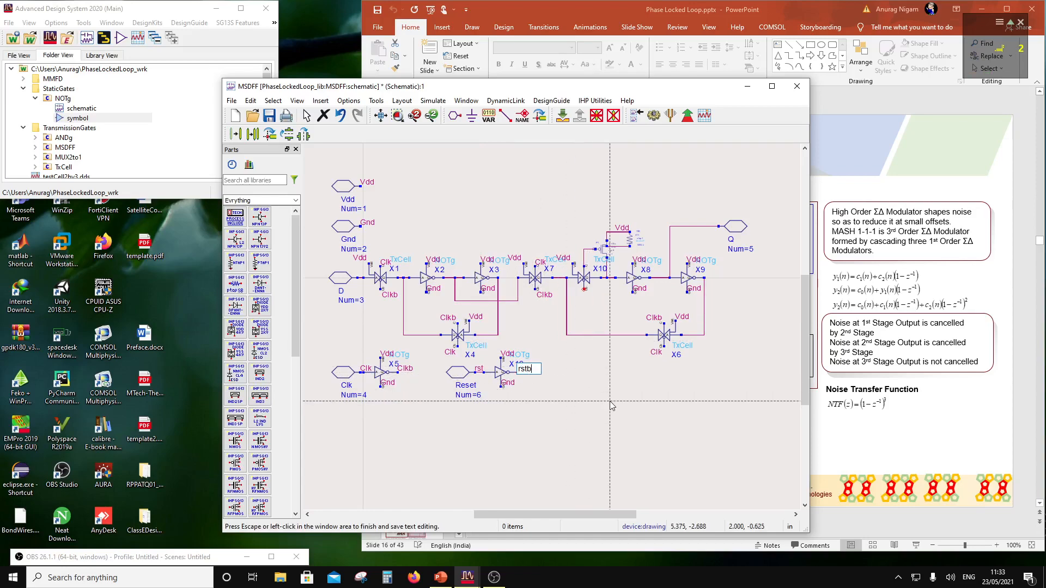
click(610, 401)
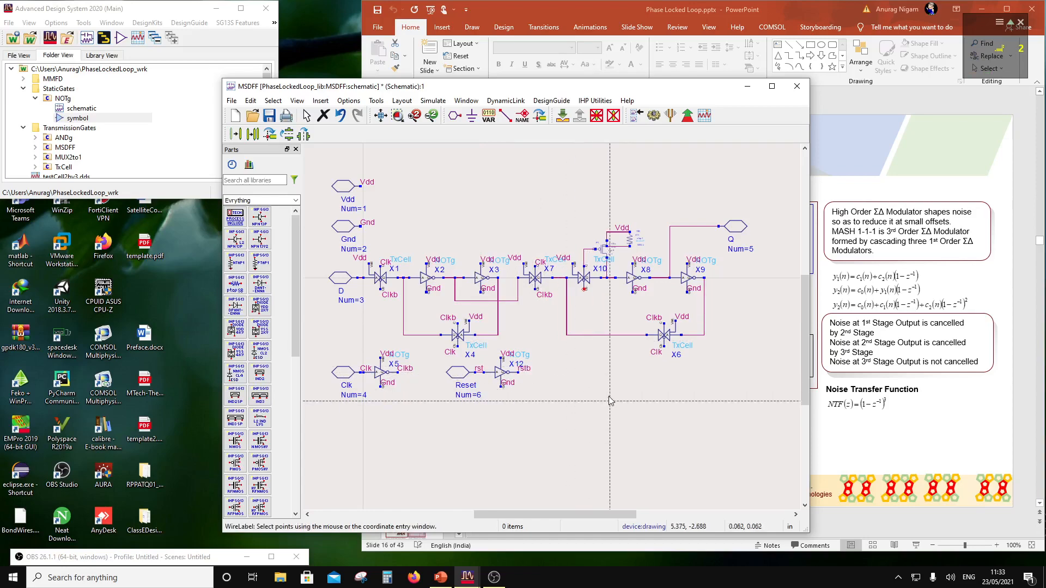
Label X10's lower pin rstb and its upper pin rst.
click(584, 292)
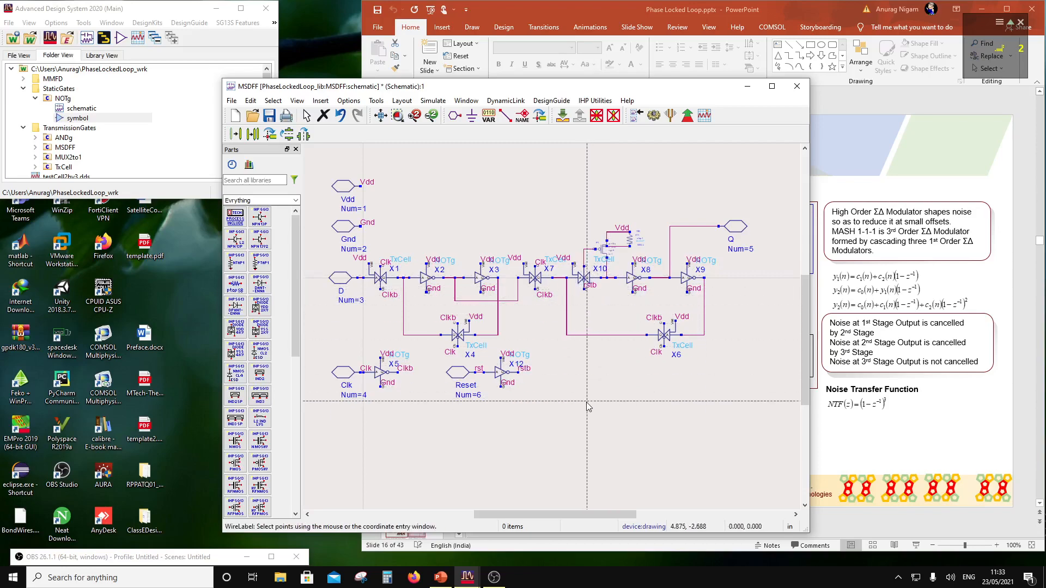
key(Escape)
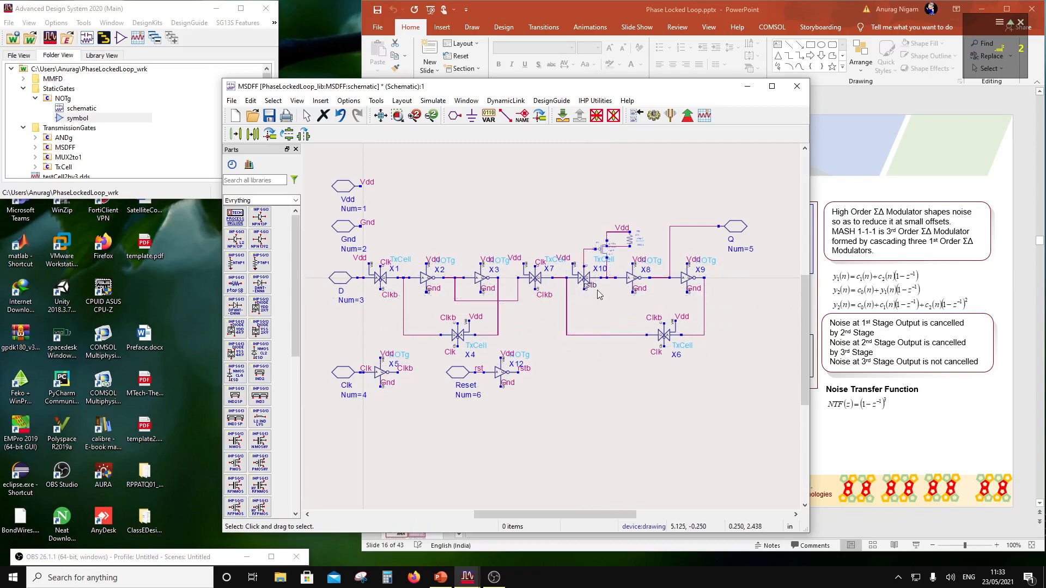
drag(596, 286, 599, 298)
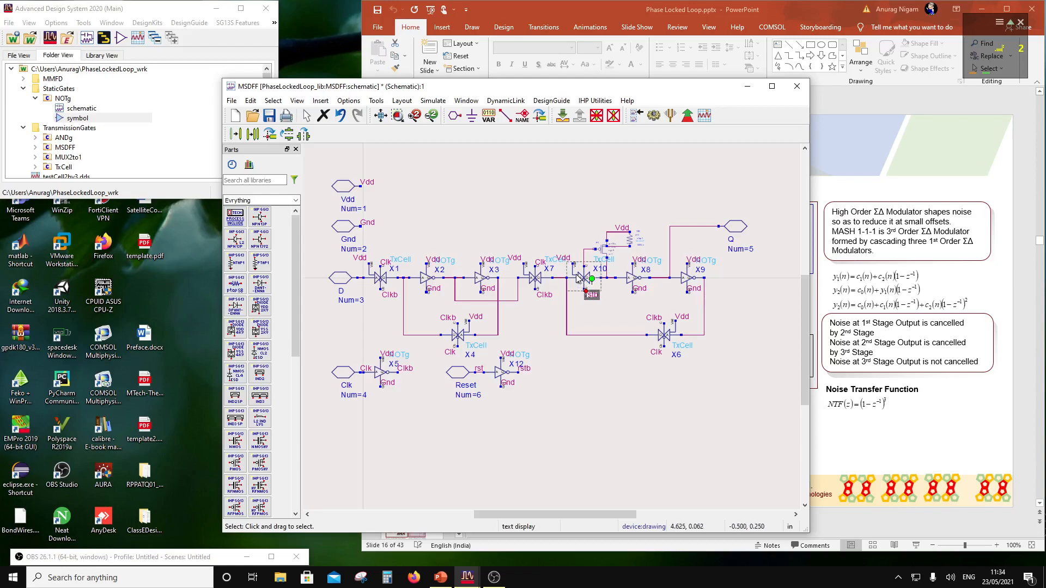
click(519, 119)
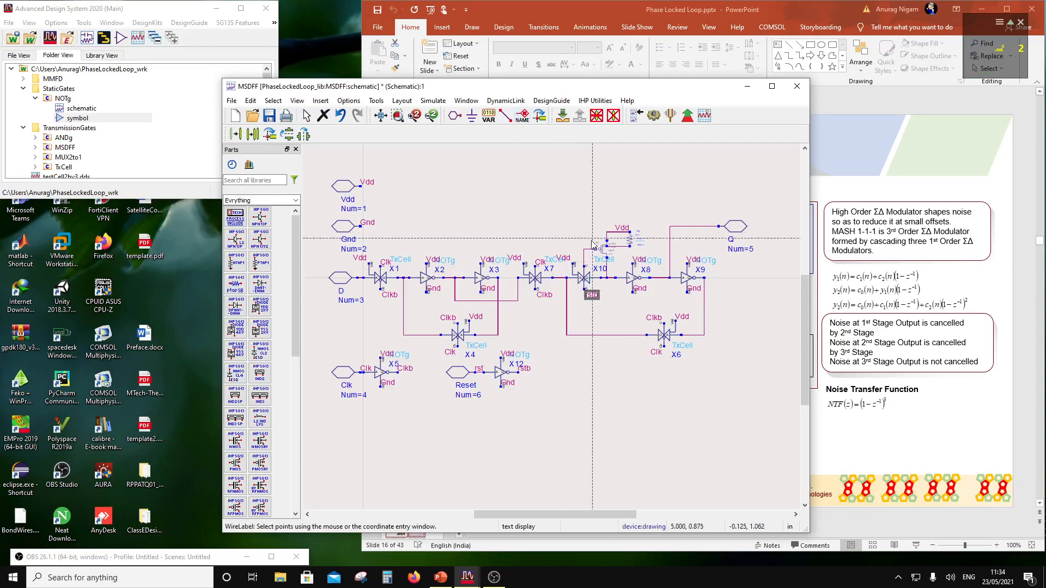
click(586, 246)
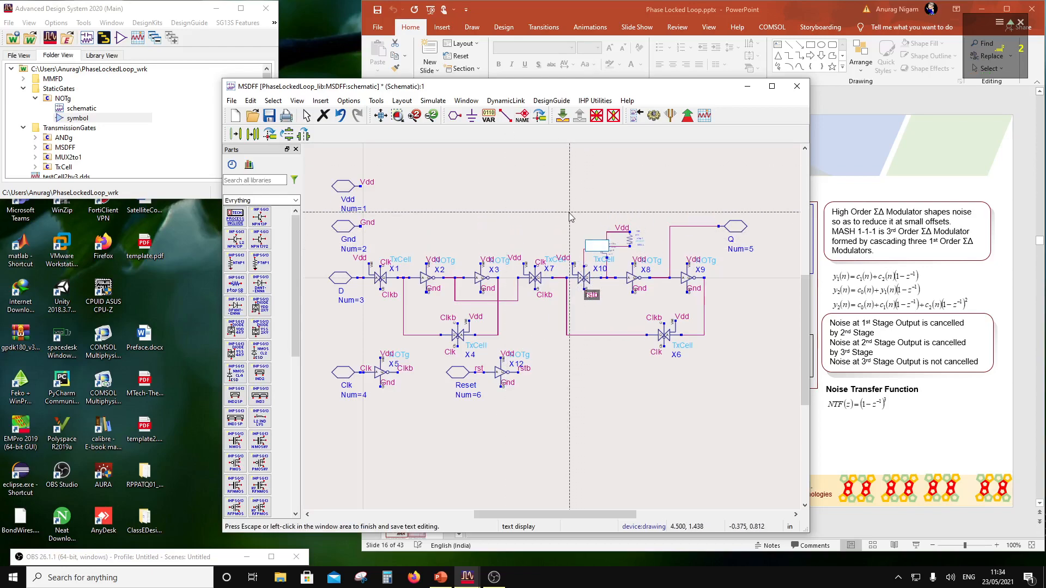
text(rst)
key(Escape)
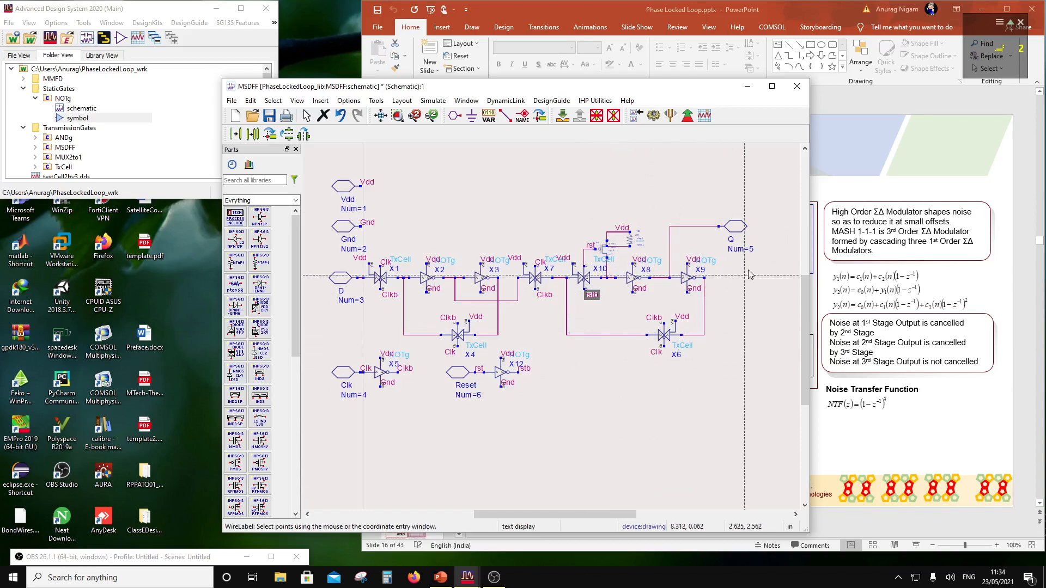
Save the MSDFF schematic.
click(603, 358)
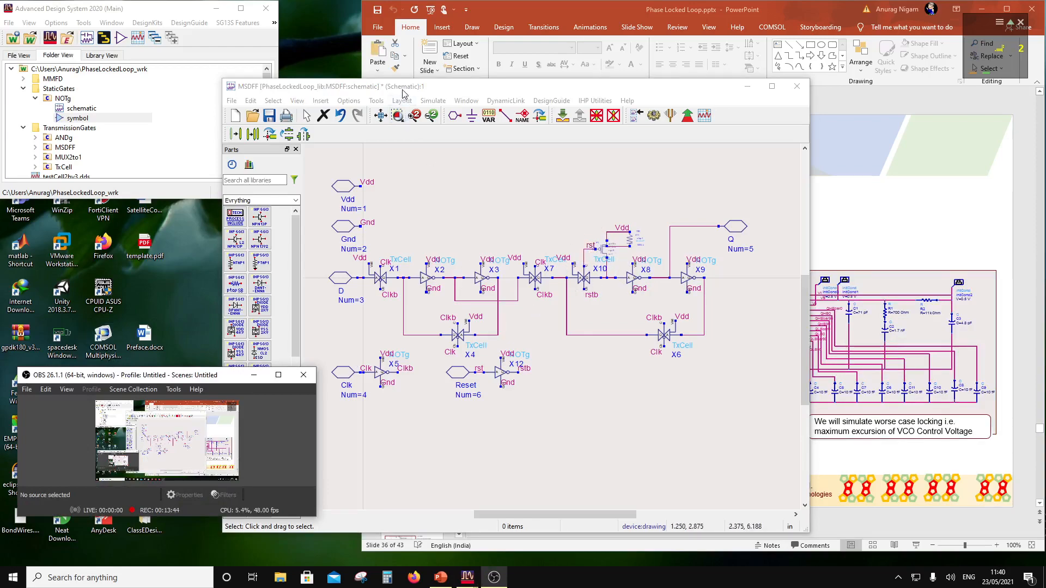
click(270, 115)
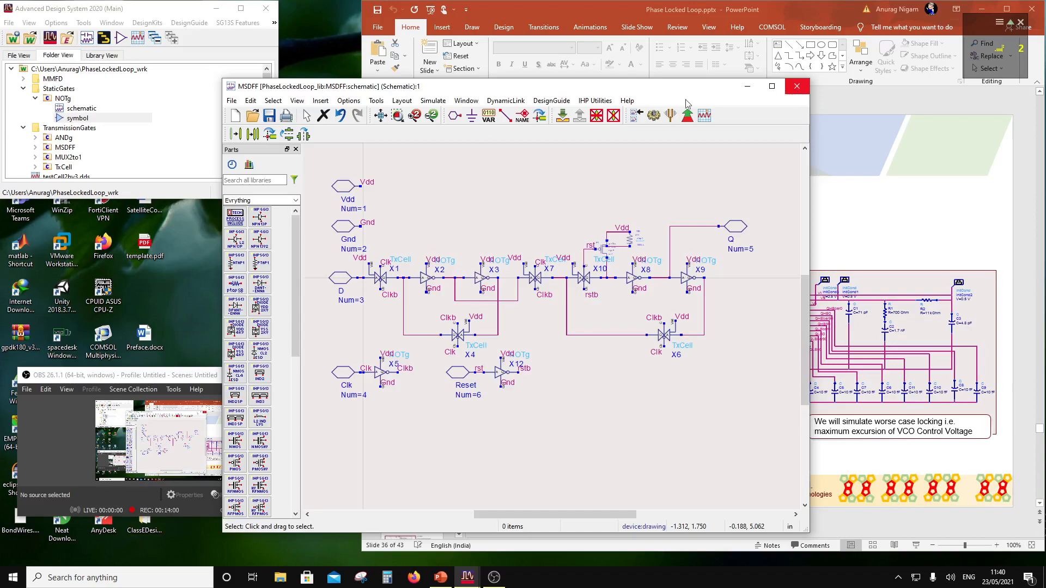
Close the MSDFF schematic and generate a new symbol view for the MSDFF cell.
click(799, 91)
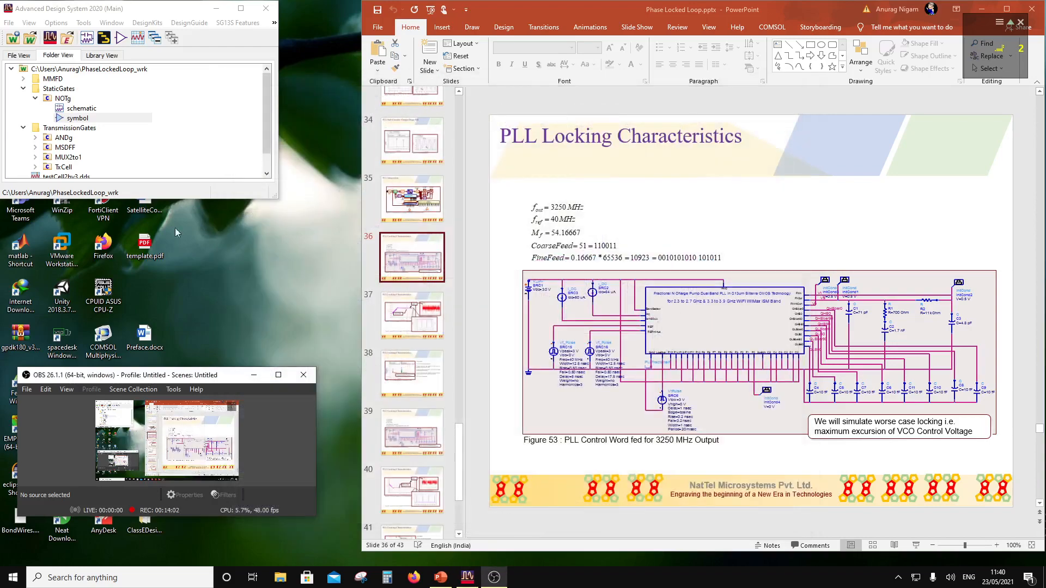
scroll(46, 151, down, 1)
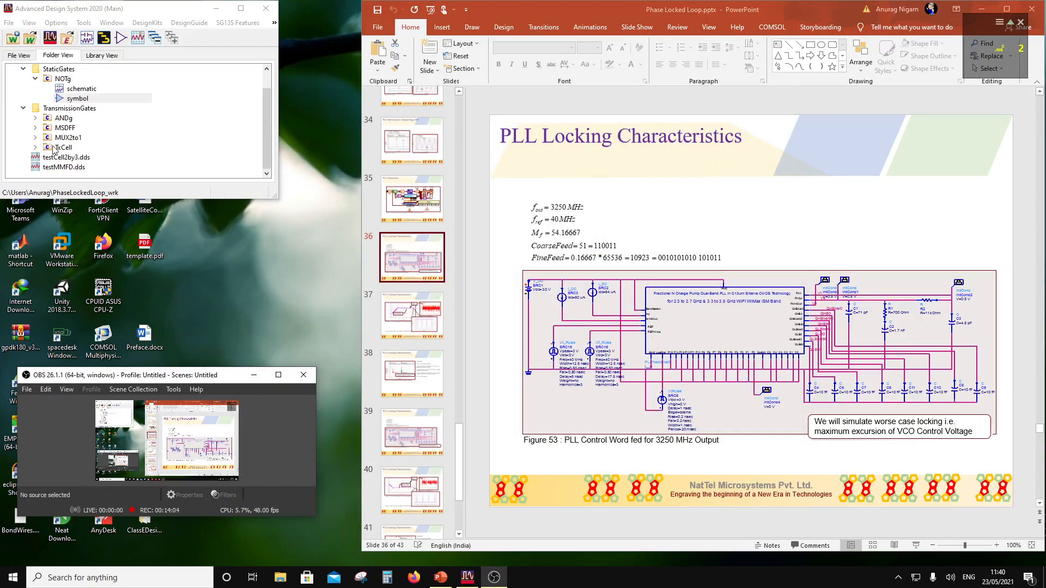
right_click(58, 127)
mouse_move(136, 149)
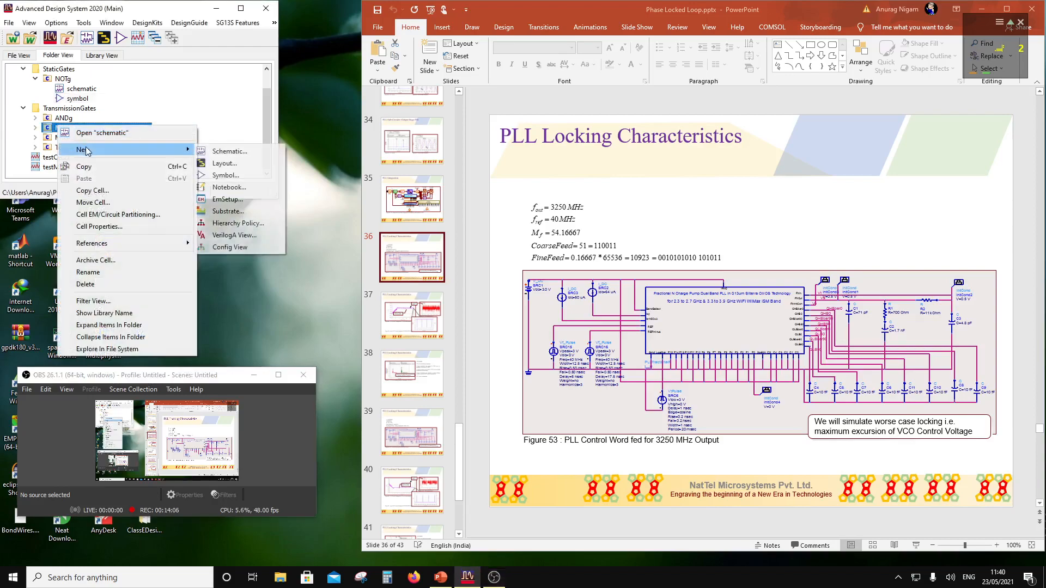
click(229, 162)
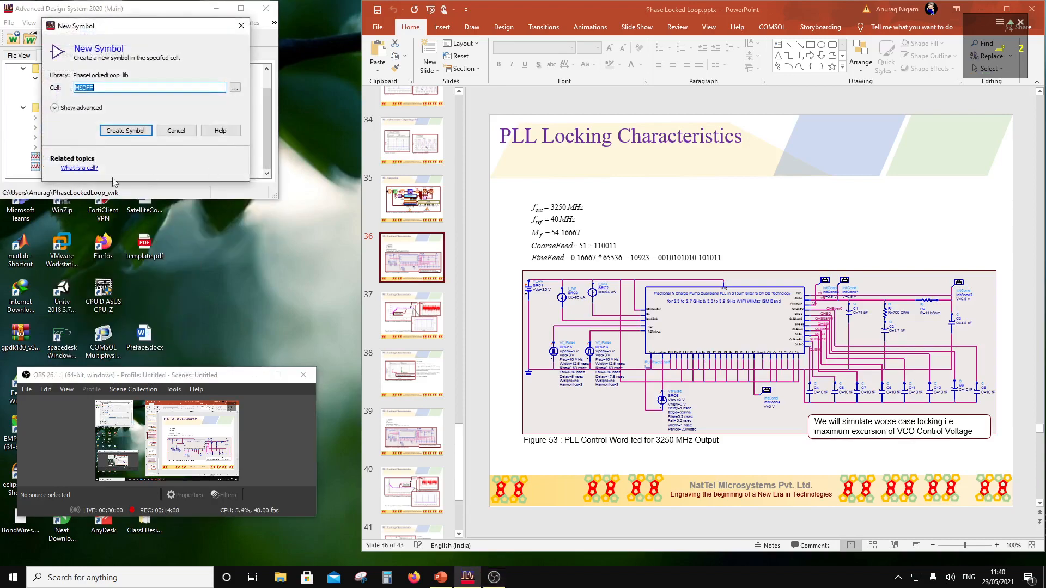
click(123, 133)
Accept the generated symbol and move the Q output pin down to the D row.
click(163, 419)
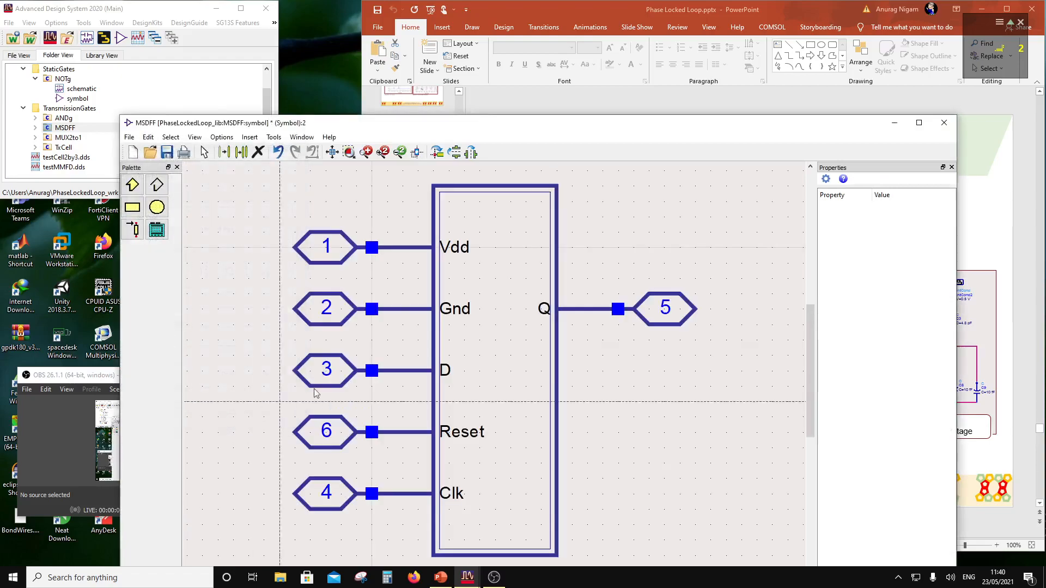
scroll(479, 381, down, 3)
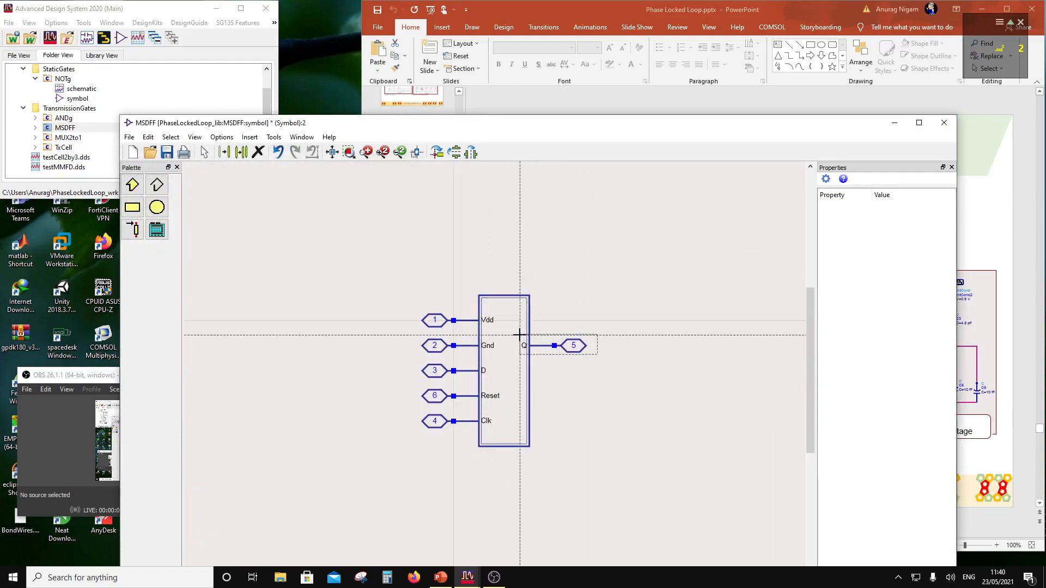
click(535, 348)
drag(535, 348, 535, 374)
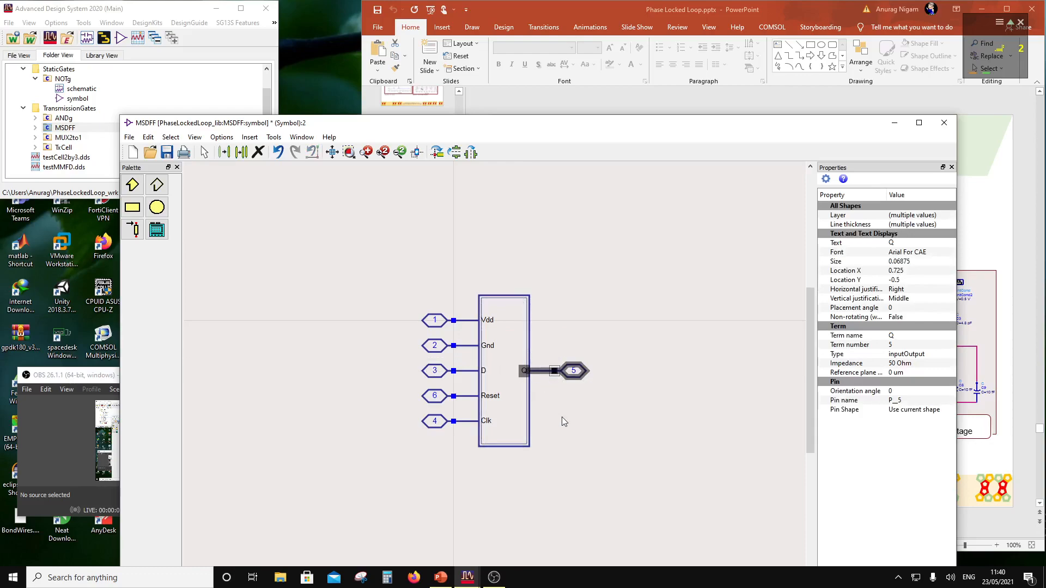
click(341, 422)
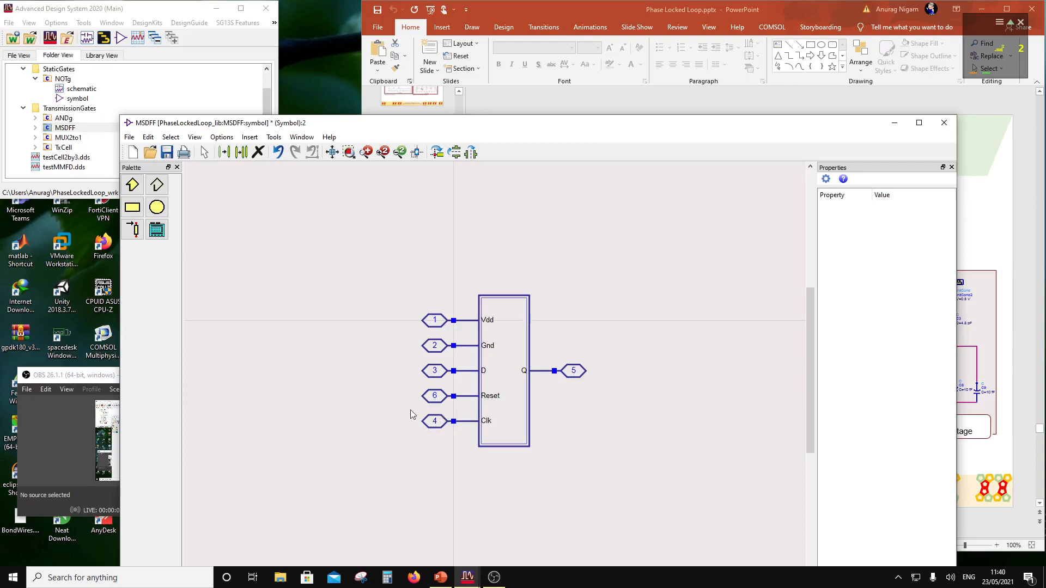
Rotate Reset pin 6 vertical, set it aside, and shorten the symbol rectangle.
drag(408, 391, 594, 432)
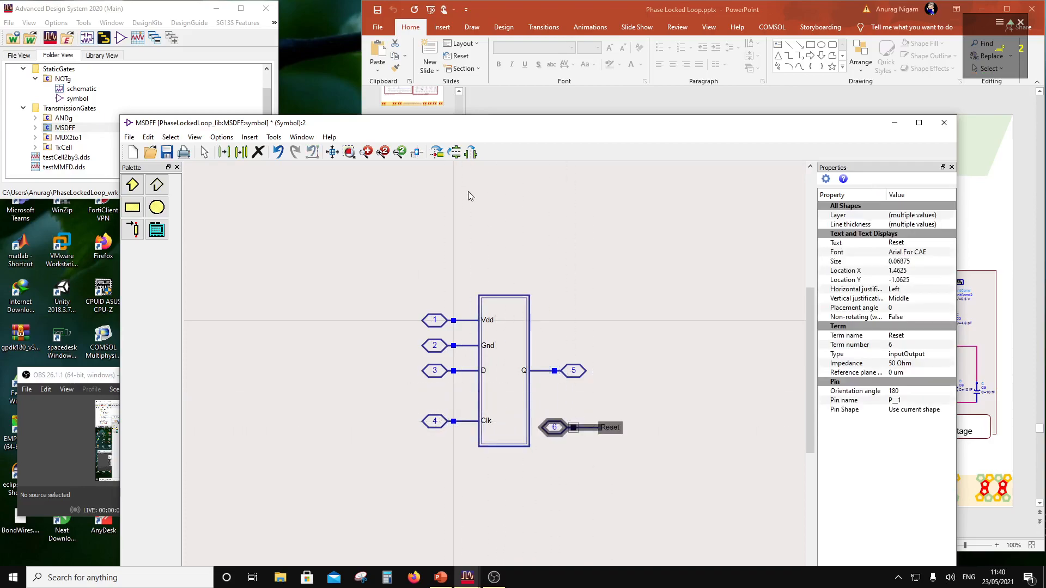
click(442, 156)
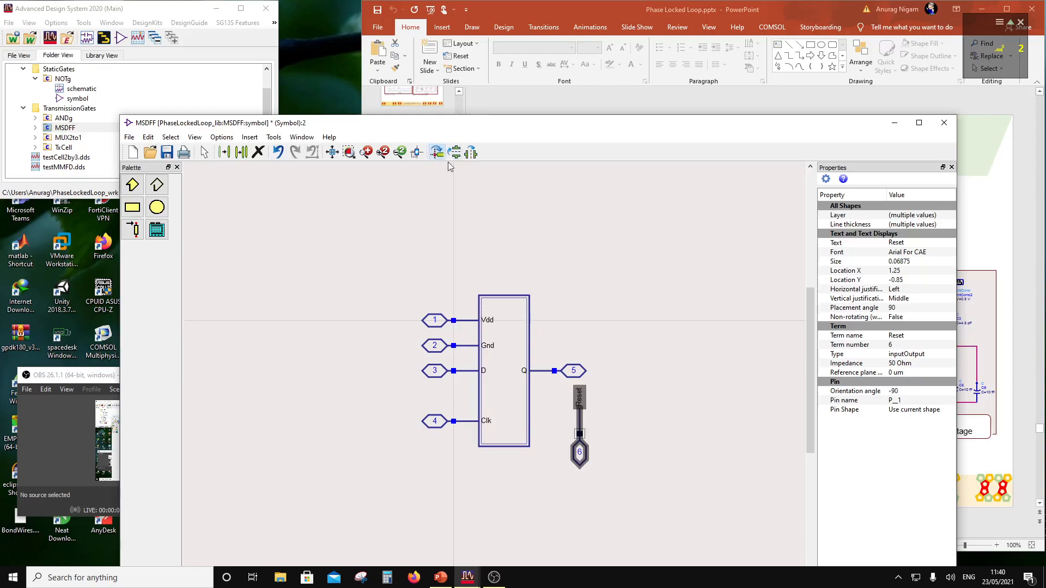
drag(586, 463, 643, 498)
drag(384, 392, 352, 407)
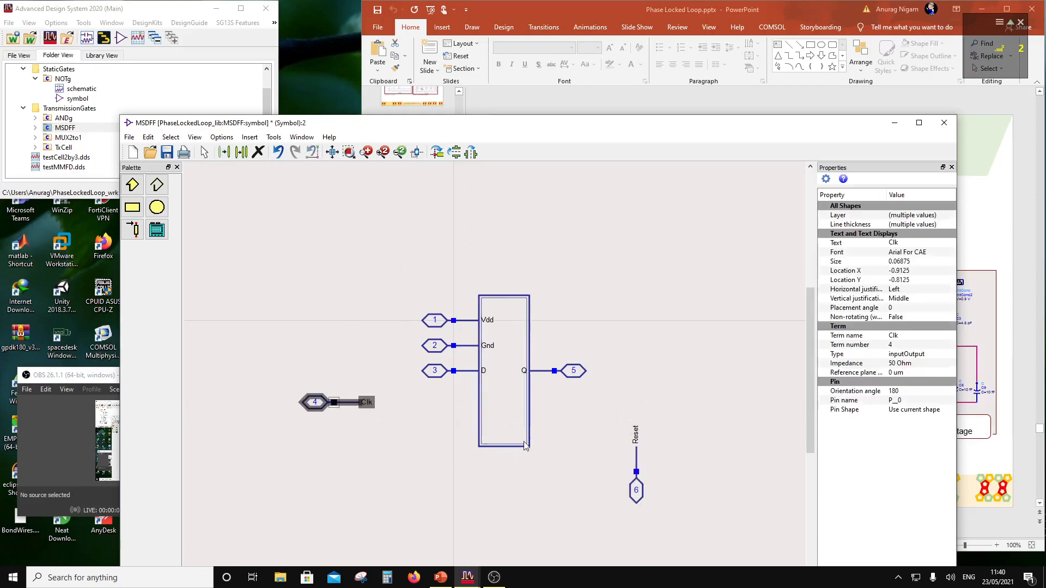
click(517, 447)
drag(531, 450, 528, 409)
click(555, 408)
Realign Clk pin 4 with the block's Clk input and place Reset pin 6 under the block.
drag(299, 392, 468, 396)
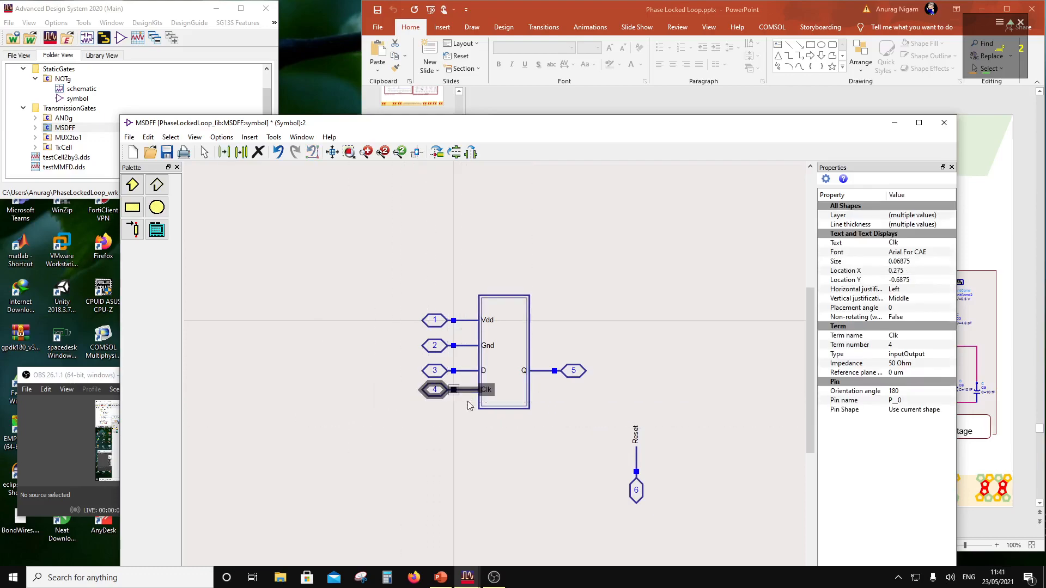
click(471, 435)
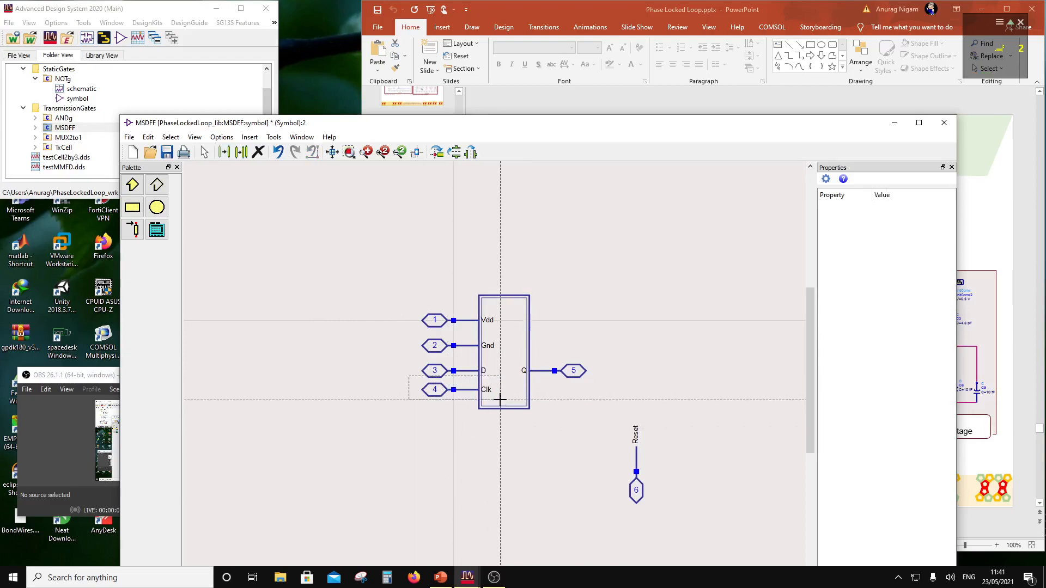
click(471, 395)
drag(472, 398, 471, 404)
click(546, 445)
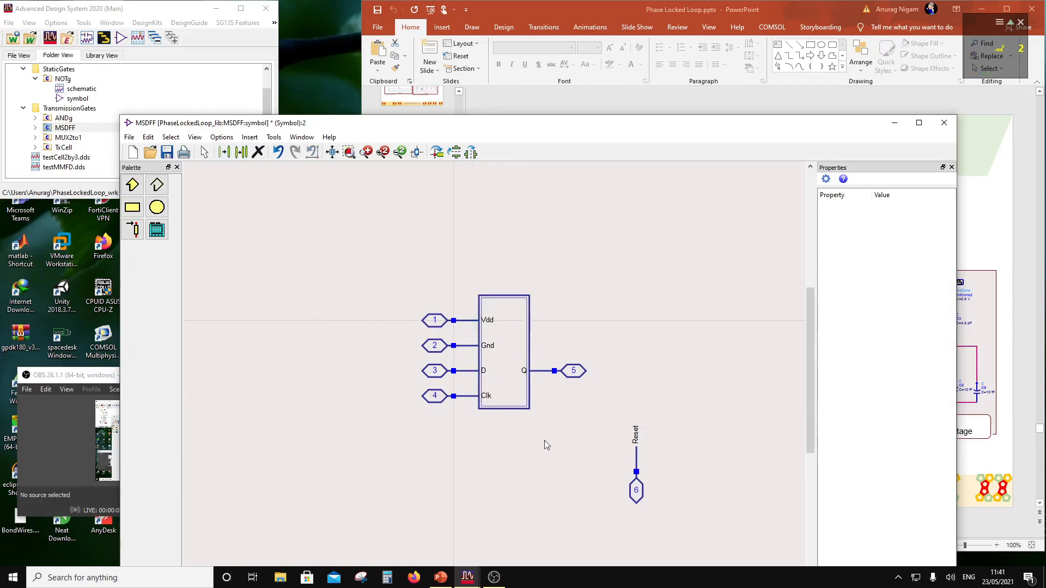
drag(610, 412, 516, 453)
click(570, 472)
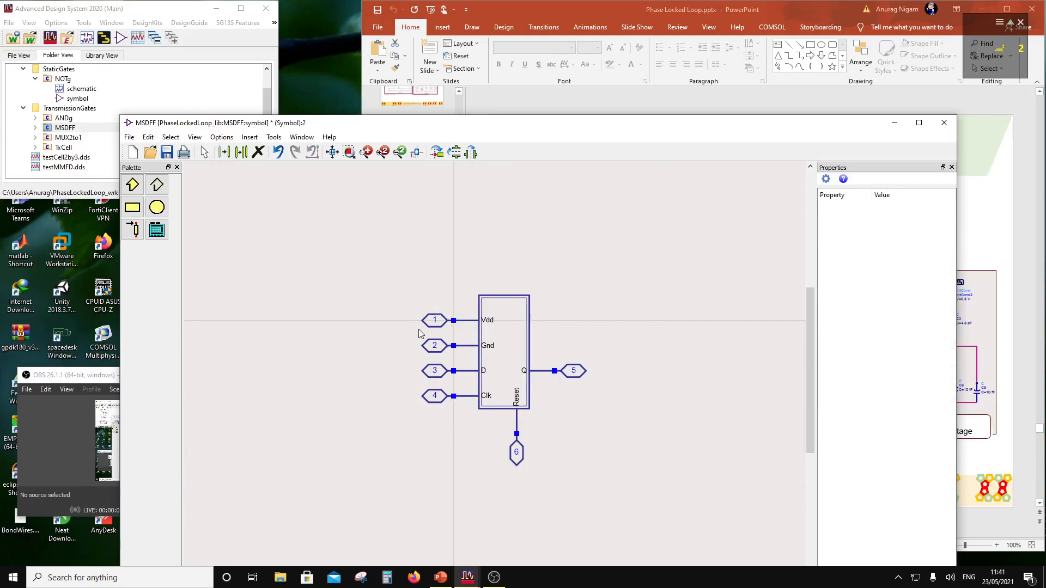
Rotate Gnd pin 2 vertical and drop it below the block under the Gnd term.
drag(417, 330, 500, 352)
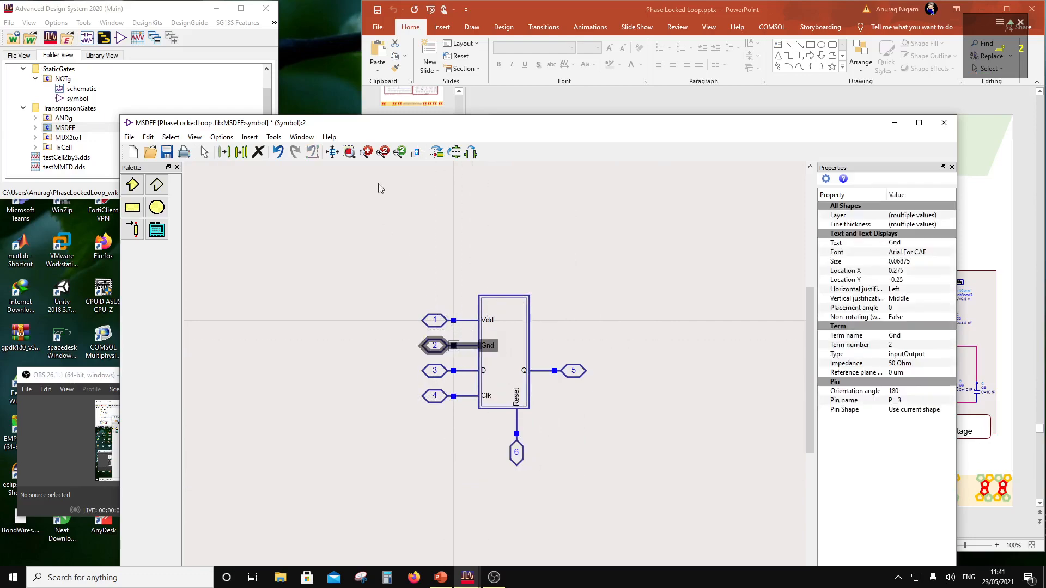
click(437, 152)
drag(460, 366, 494, 440)
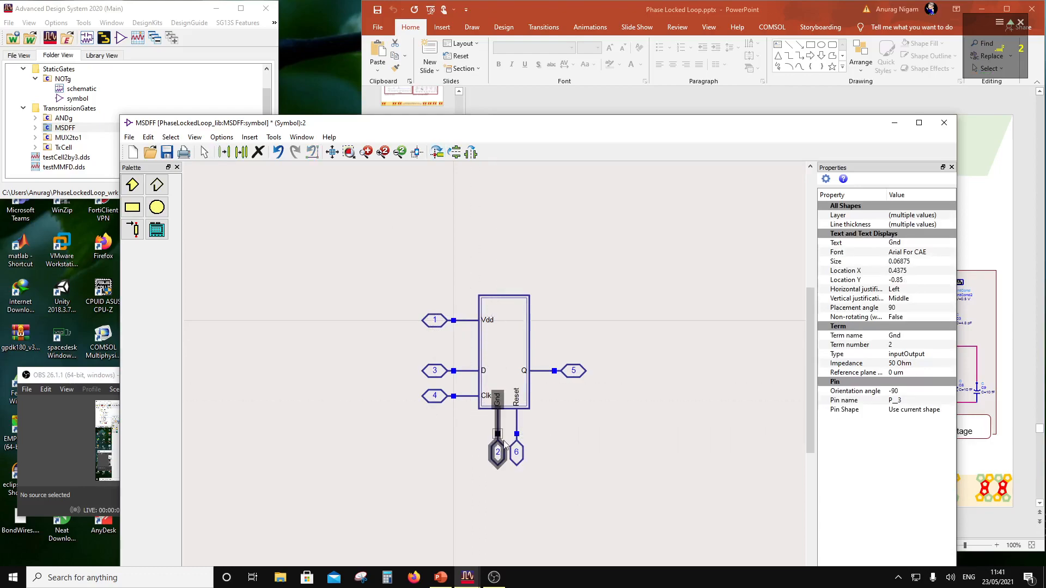
click(573, 418)
drag(400, 306, 504, 345)
Rotate Vdd pin 1 to point upward and move it with its label toward the block.
click(437, 152)
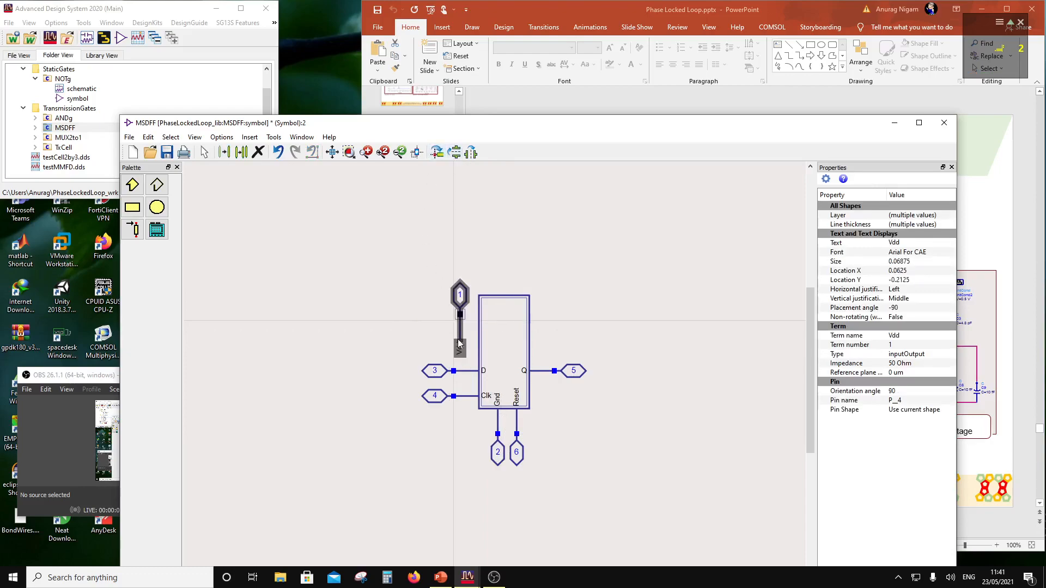
click(458, 336)
drag(436, 254, 348, 302)
drag(434, 276, 529, 353)
click(402, 290)
drag(321, 233, 423, 283)
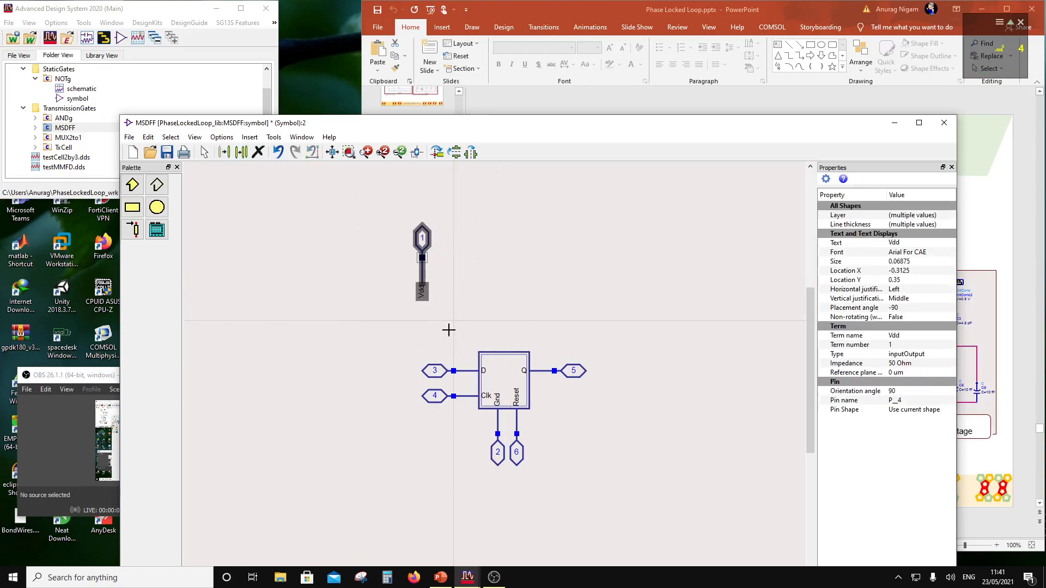
Lower the block's top edge to a square, attach pin 1 on top, and nudge the Clk label up.
drag(447, 323, 533, 361)
click(521, 330)
drag(398, 221, 506, 361)
click(547, 332)
click(550, 335)
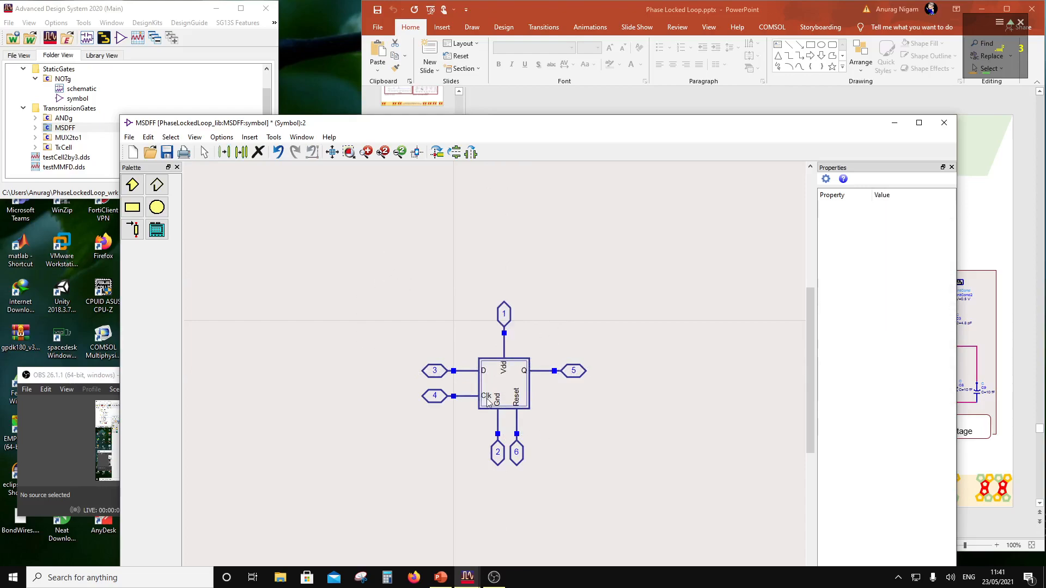
drag(492, 400, 491, 392)
click(354, 220)
Draw a medium-thickness polyline clock triangle beside the Clk pin.
scroll(510, 428, up, 3)
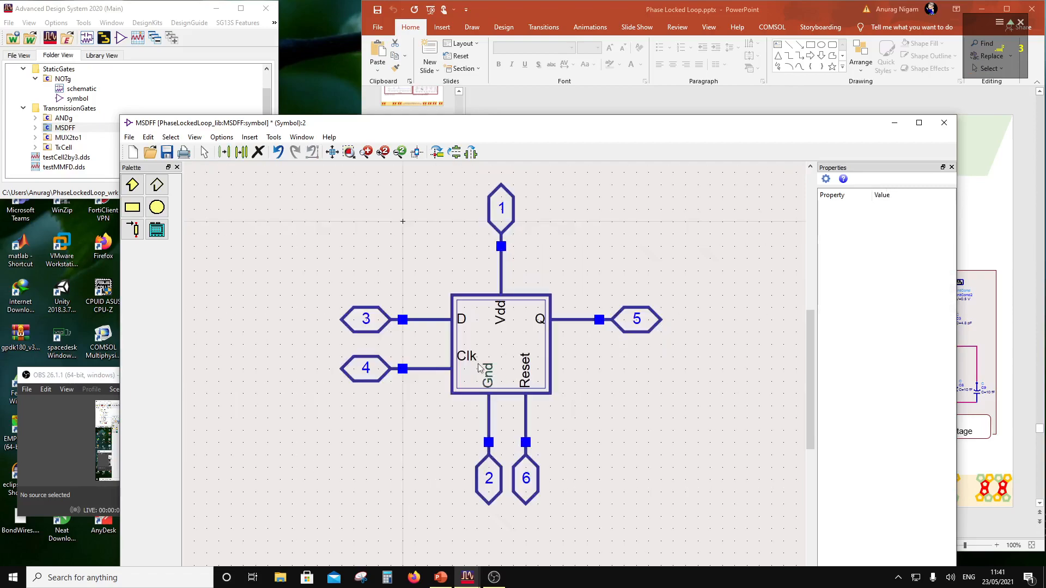
click(157, 185)
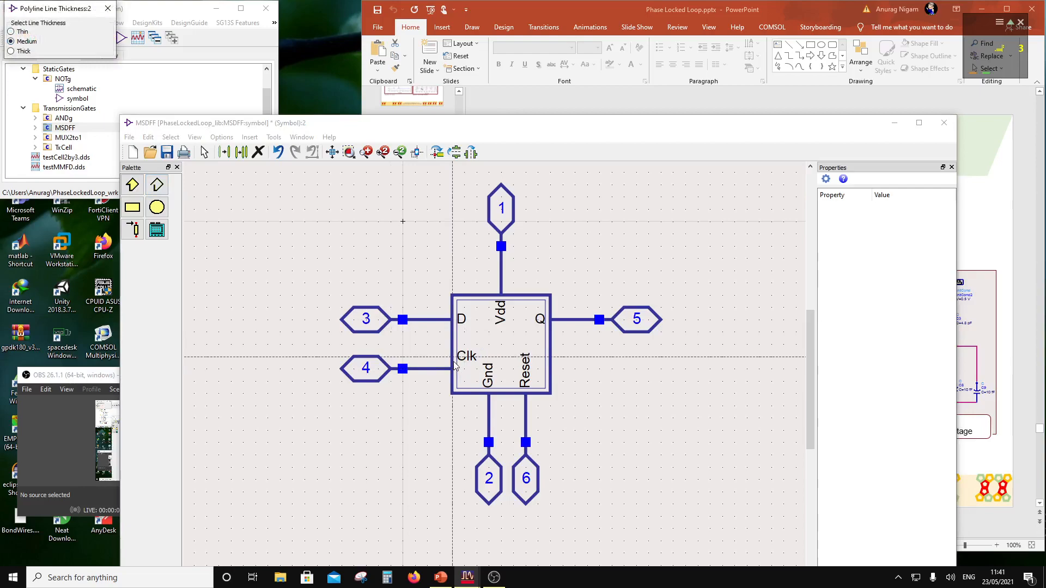
click(475, 369)
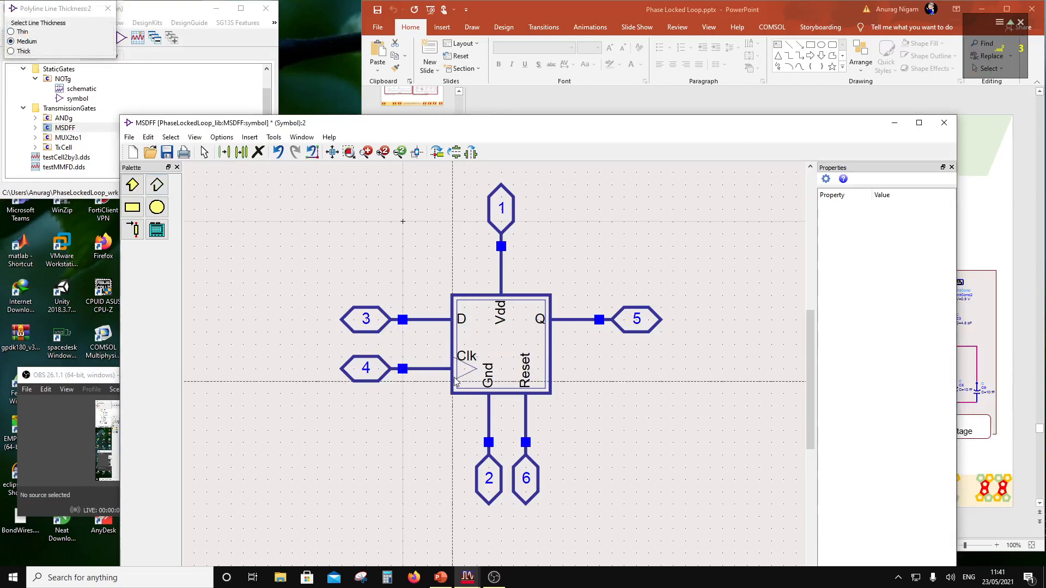
double_click(454, 381)
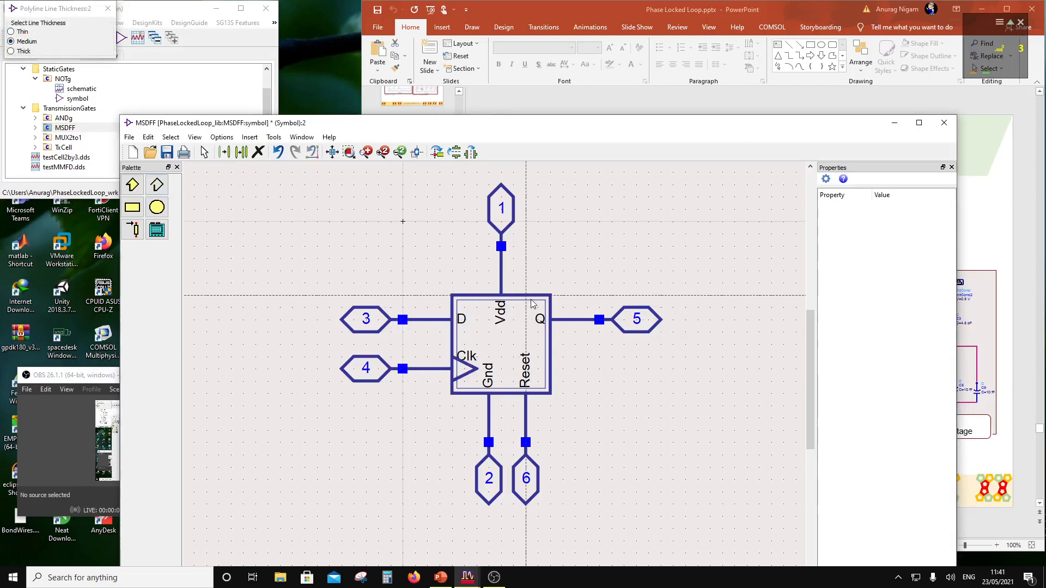
Select every shape of the symbol and move the whole symbol up and left.
scroll(520, 335, down, 1)
drag(354, 227, 599, 523)
drag(503, 414, 431, 349)
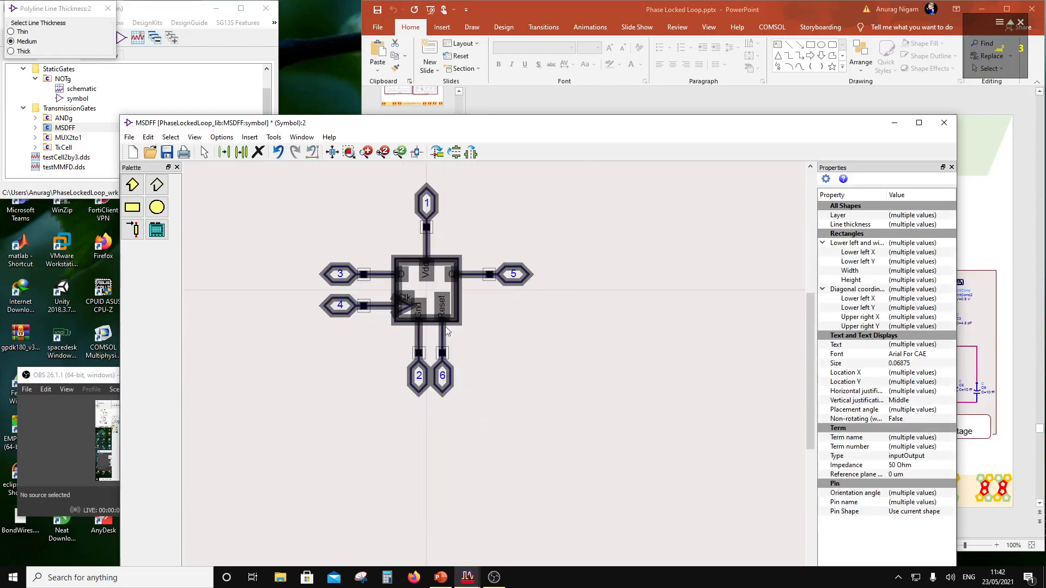
click(428, 346)
Turn off grid snapping and shorten the wire from pin 4 to Clk.
click(221, 137)
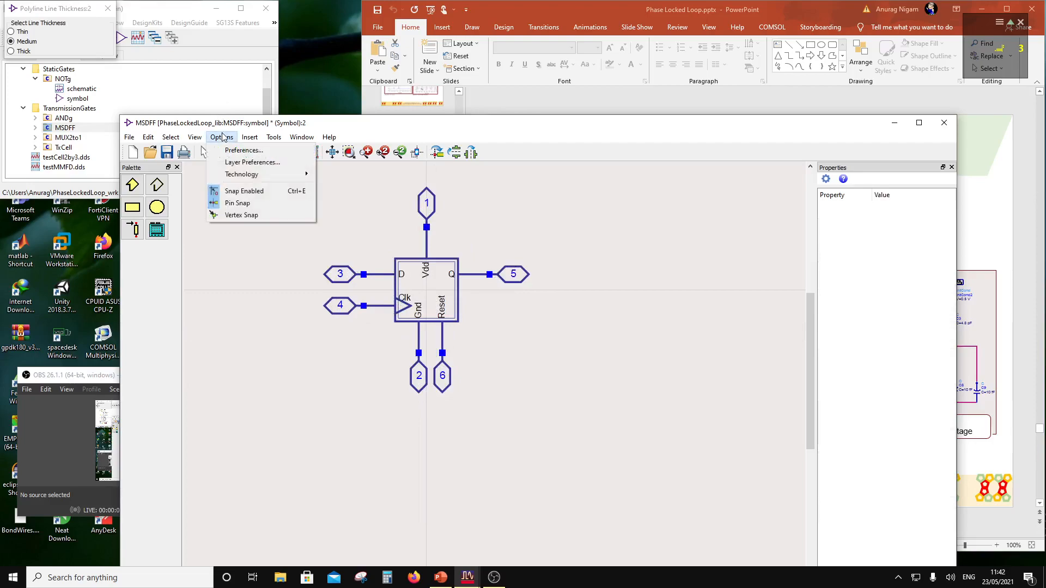
click(234, 191)
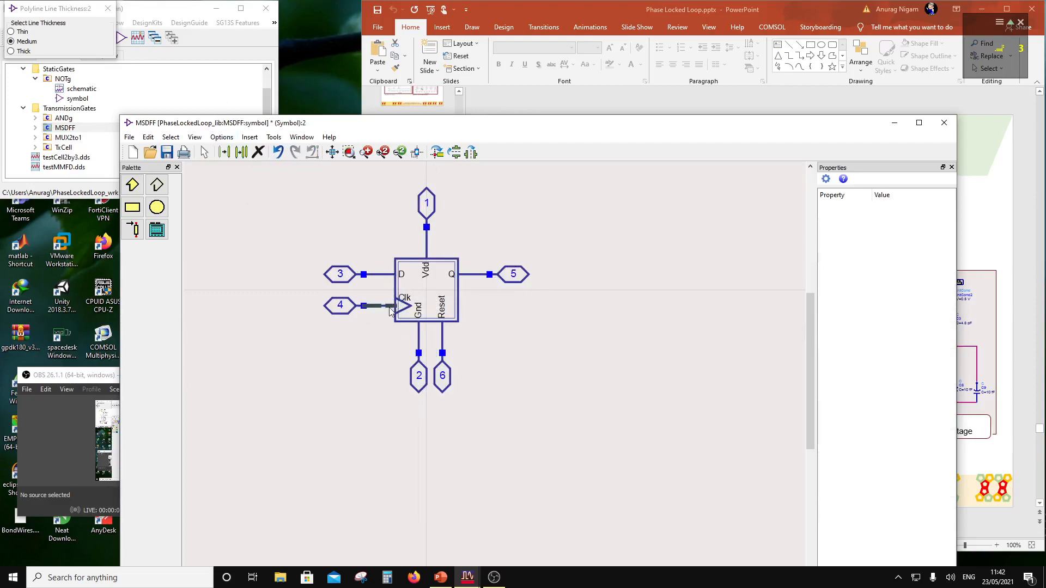
scroll(395, 305, up, 2)
click(496, 362)
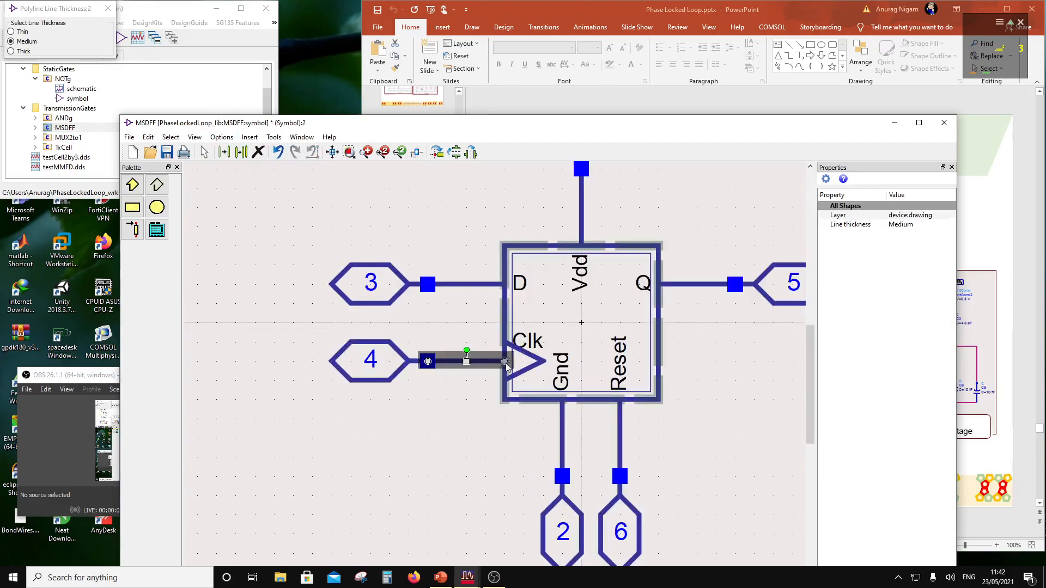
drag(505, 362, 484, 363)
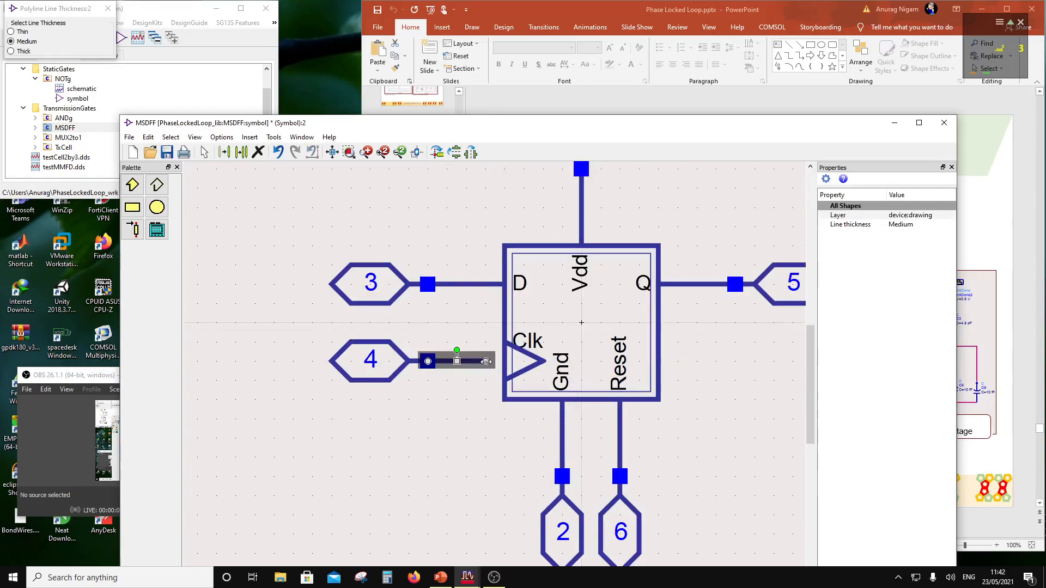
click(481, 384)
Add a small medium-thickness circle on the Clk input as the clock bubble.
click(154, 209)
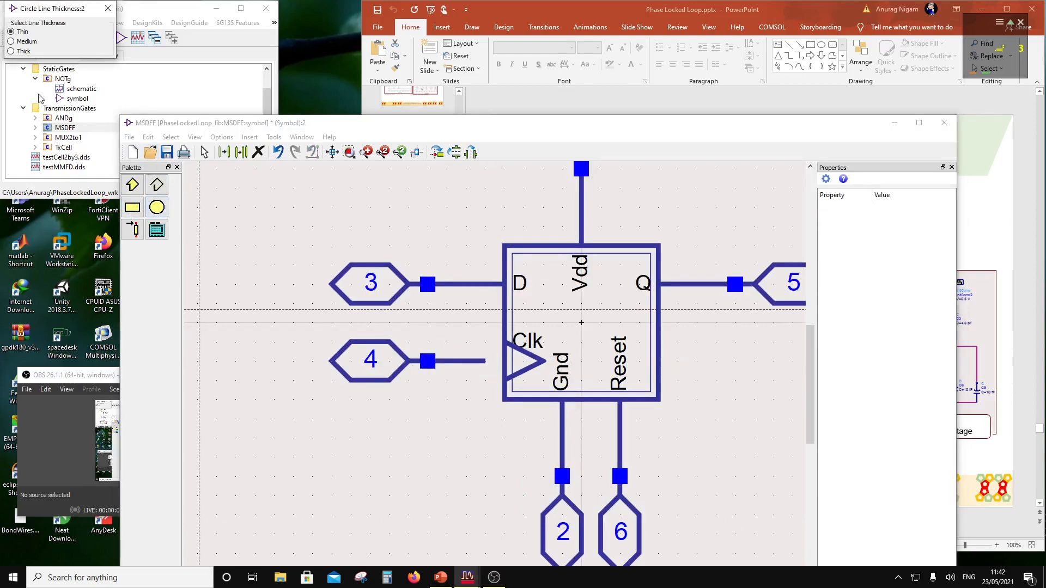
click(11, 41)
click(403, 416)
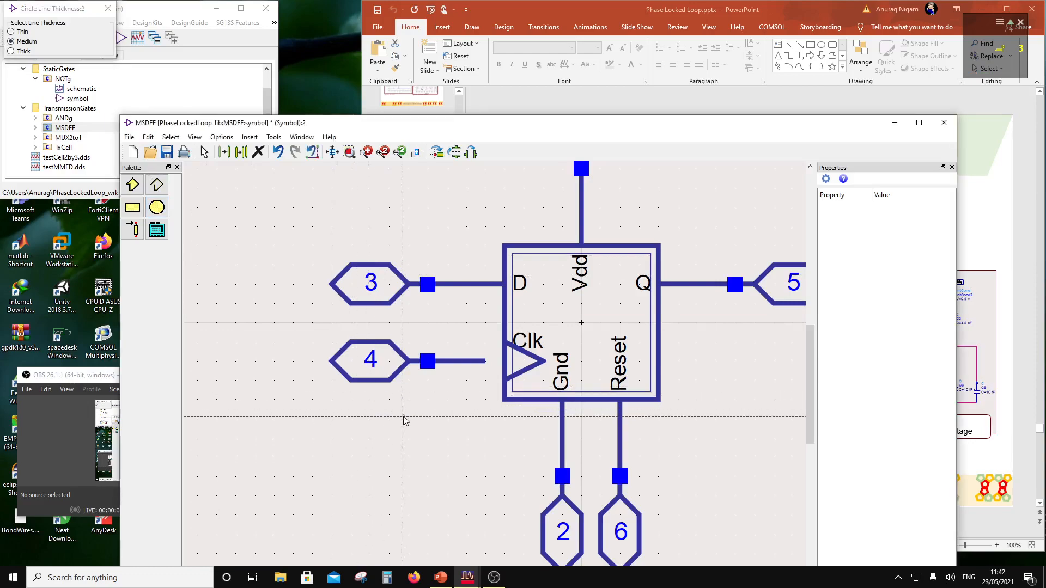
click(404, 416)
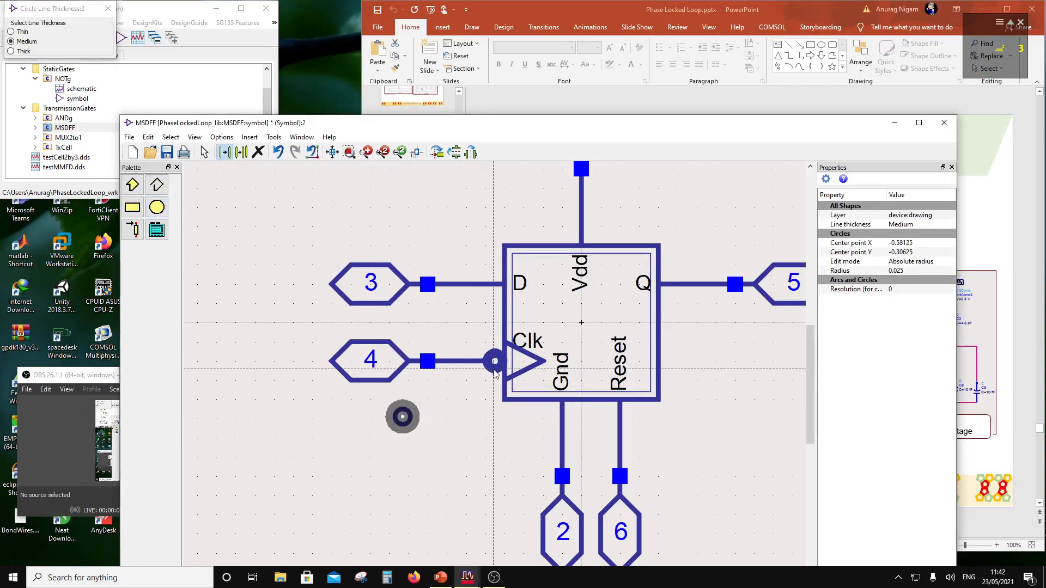
drag(493, 369, 492, 366)
click(460, 394)
Re-enable grid snapping, check the block outline, and save the MSDFF symbol.
scroll(508, 380, down, 1)
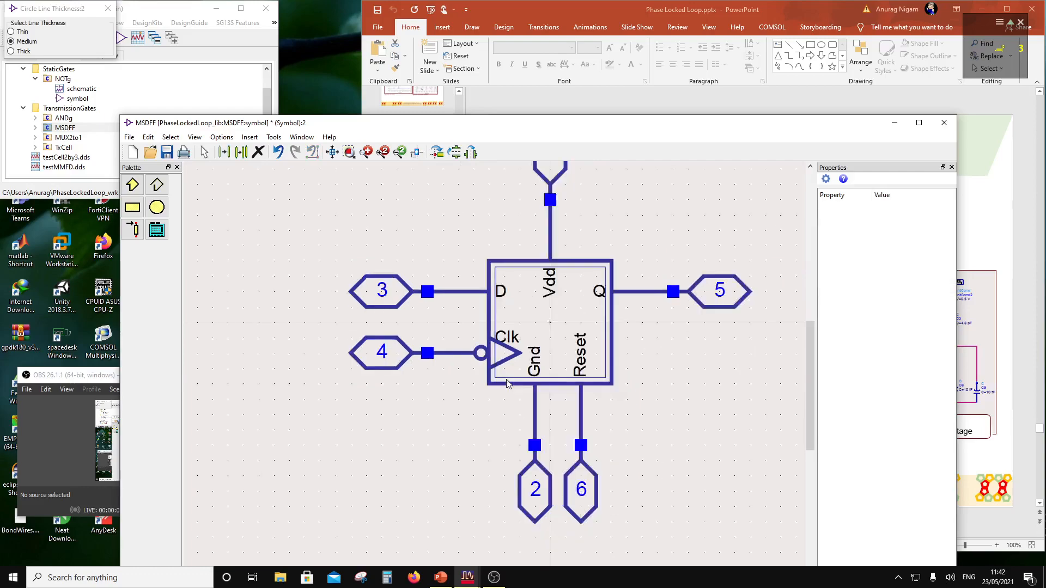
scroll(506, 383, down, 1)
click(222, 137)
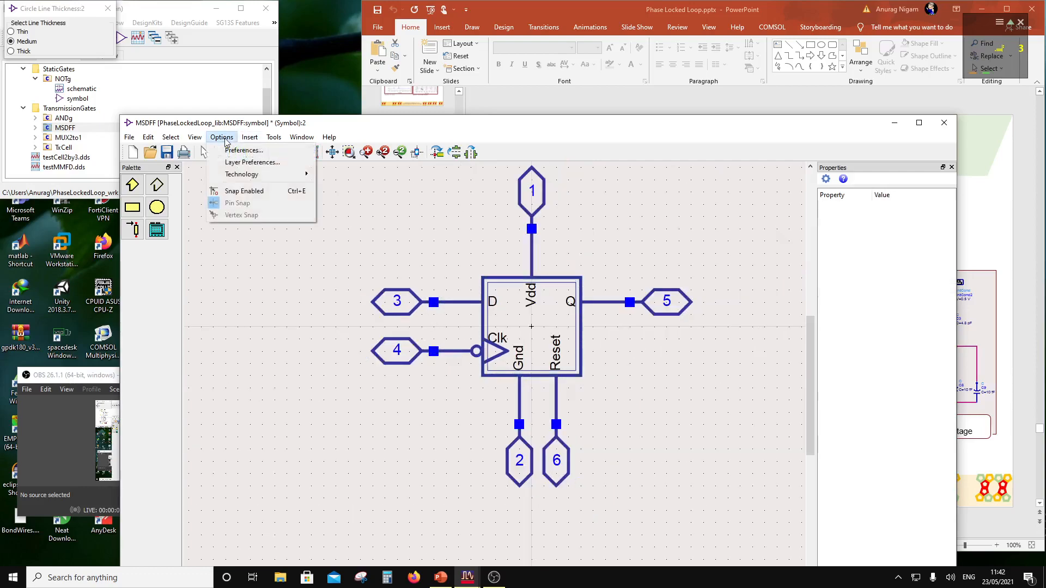
click(224, 191)
click(484, 373)
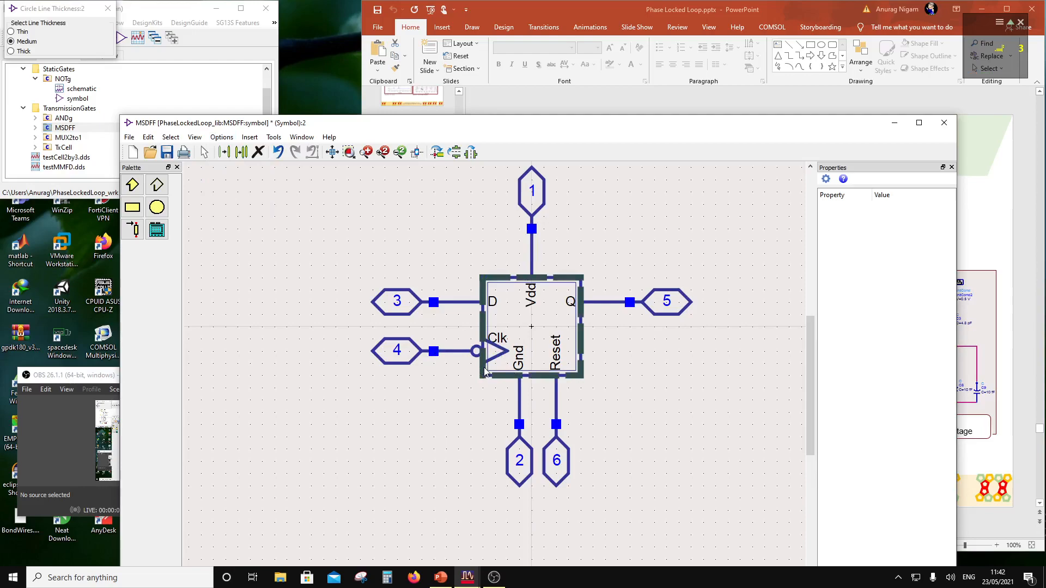
click(505, 406)
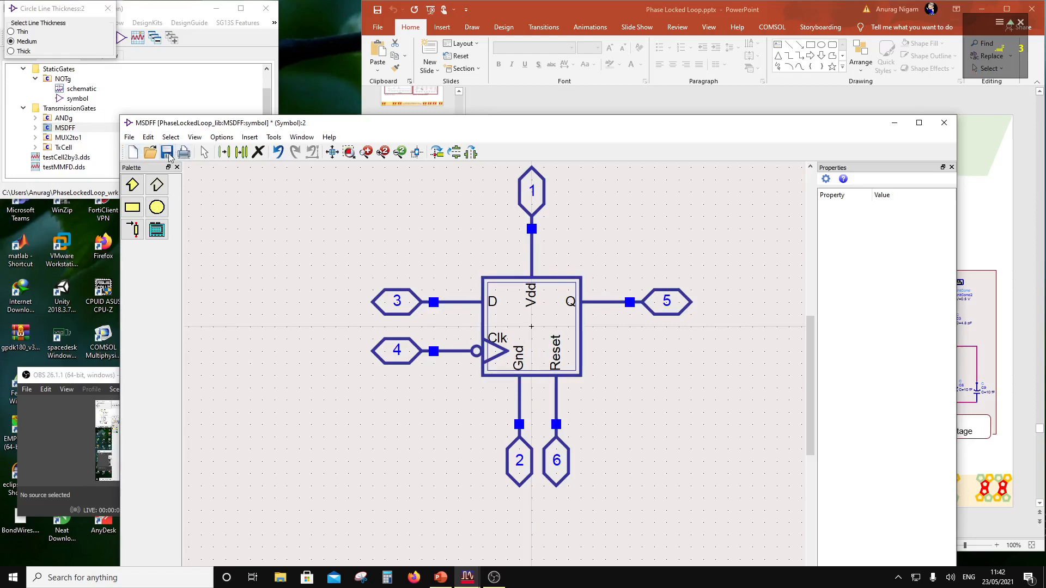
click(167, 152)
Close the MSDFF symbol view and start a new schematic in the TransmissionGates folder.
scroll(502, 364, down, 2)
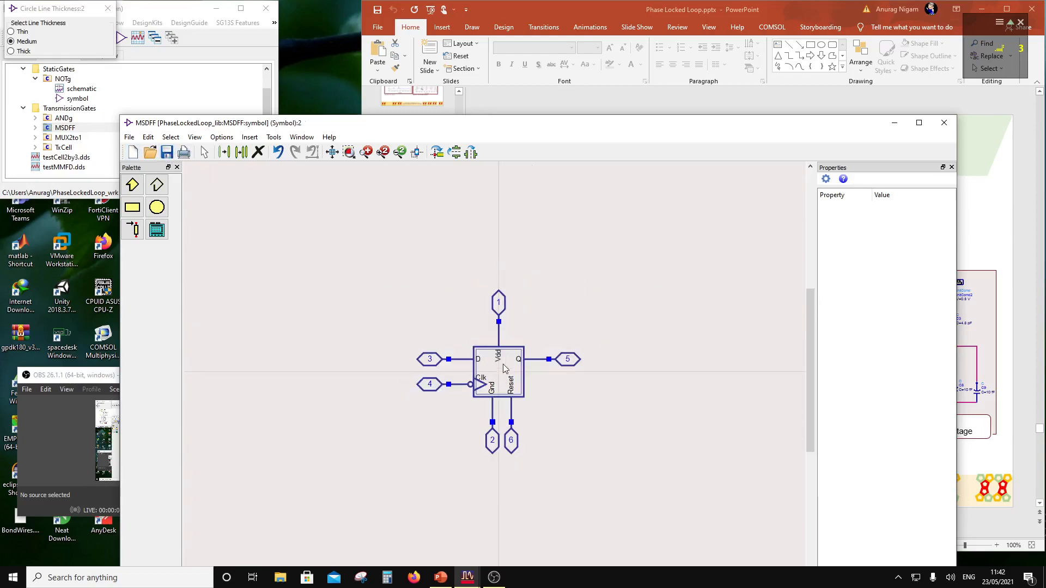
click(944, 122)
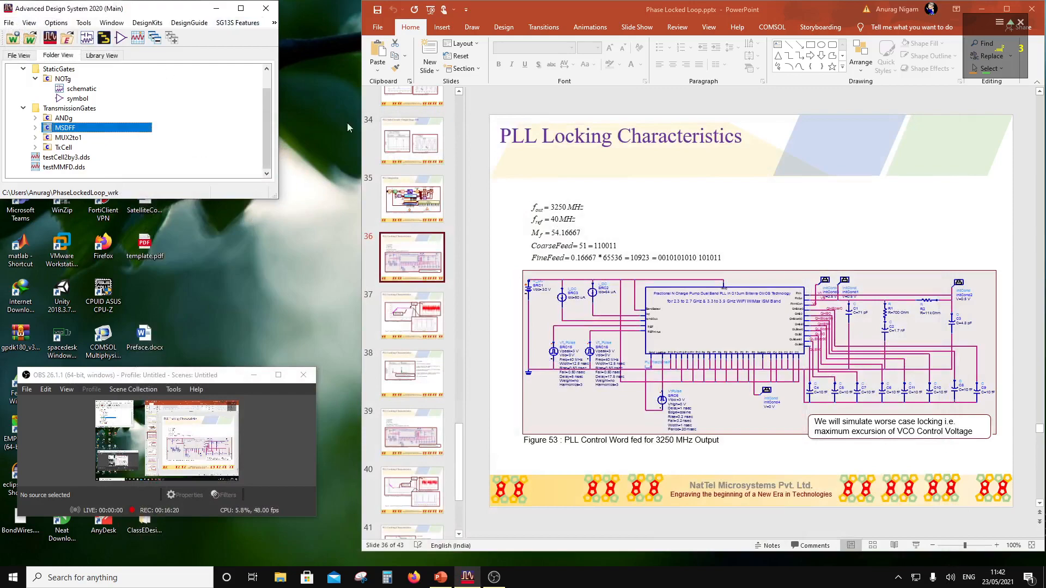
right_click(62, 109)
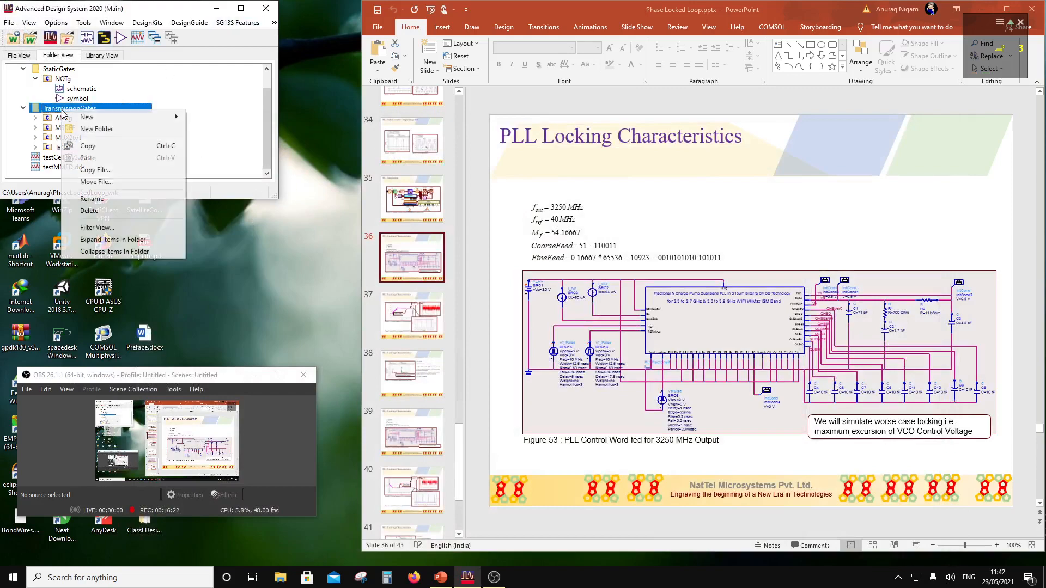
mouse_move(109, 117)
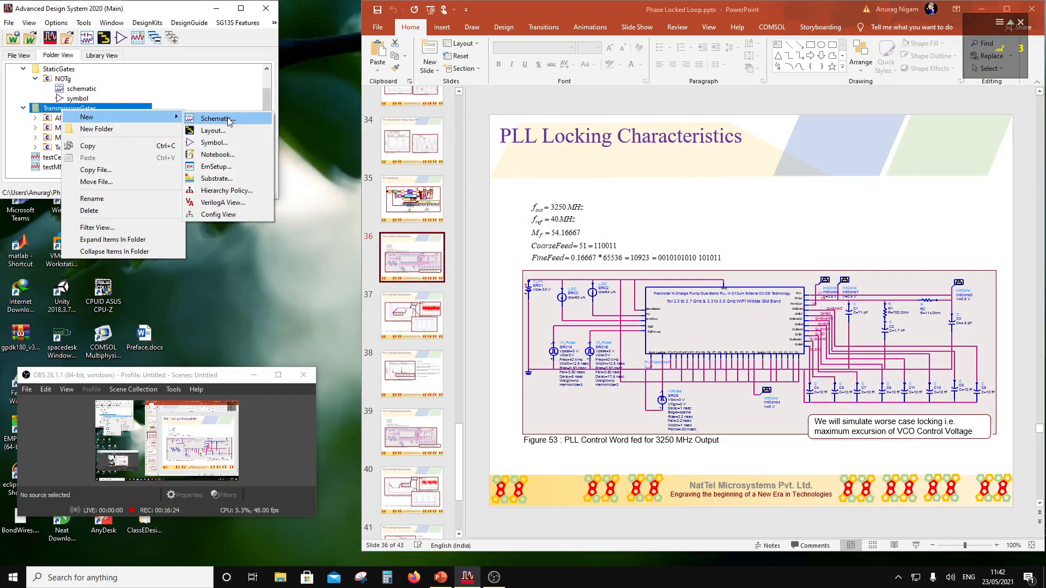
click(202, 121)
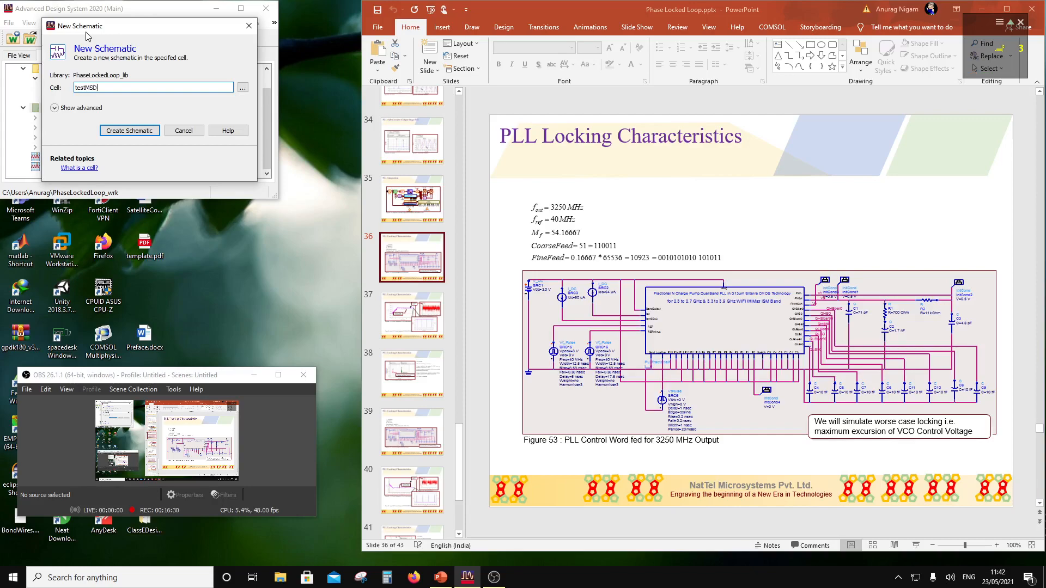
Create the testMSDFF schematic and place a single MSDFF instance X1.
click(131, 131)
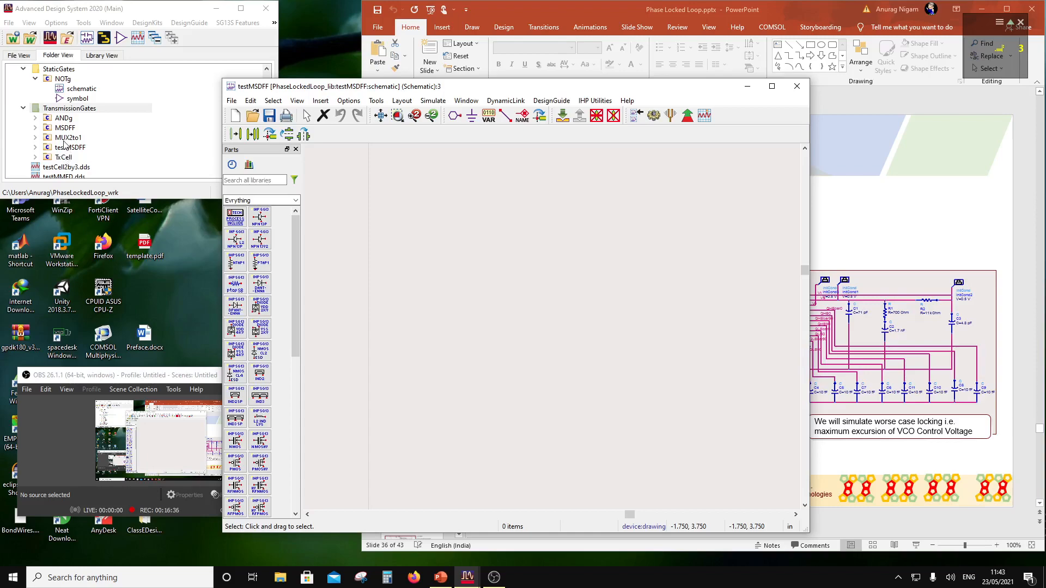
drag(64, 129, 411, 360)
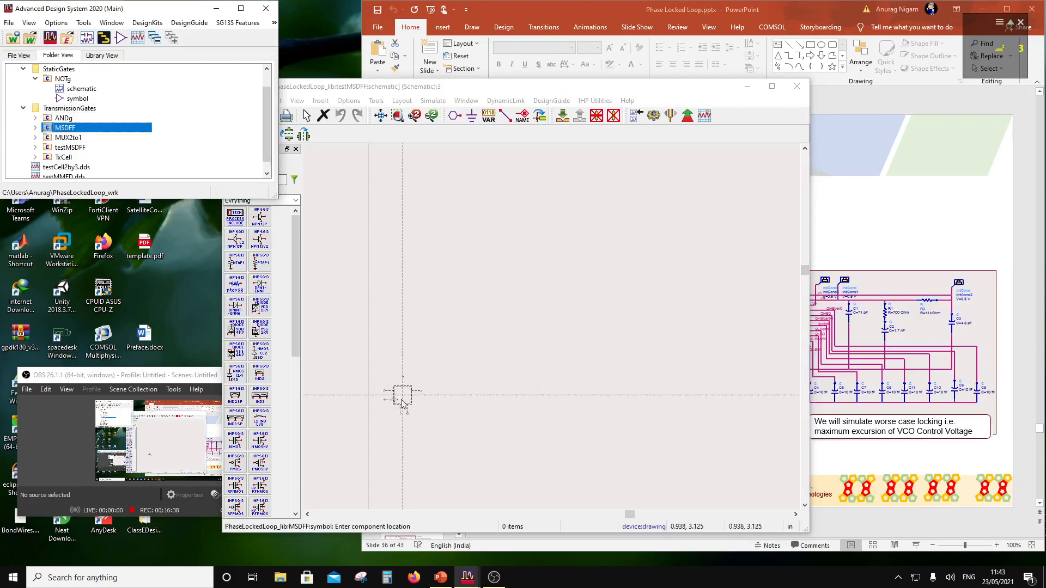
scroll(404, 396, down, 1)
scroll(532, 371, up, 2)
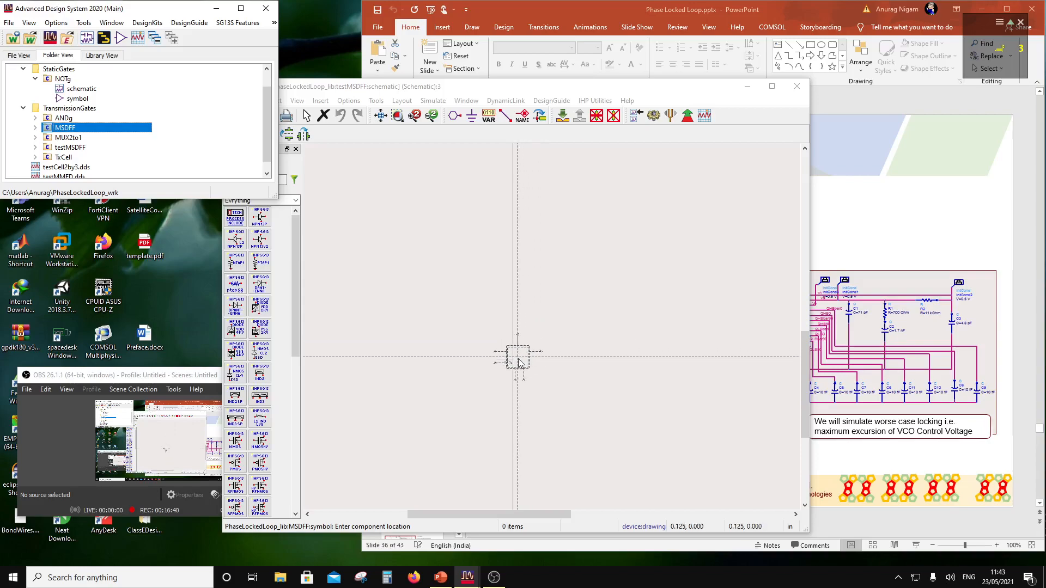
click(510, 364)
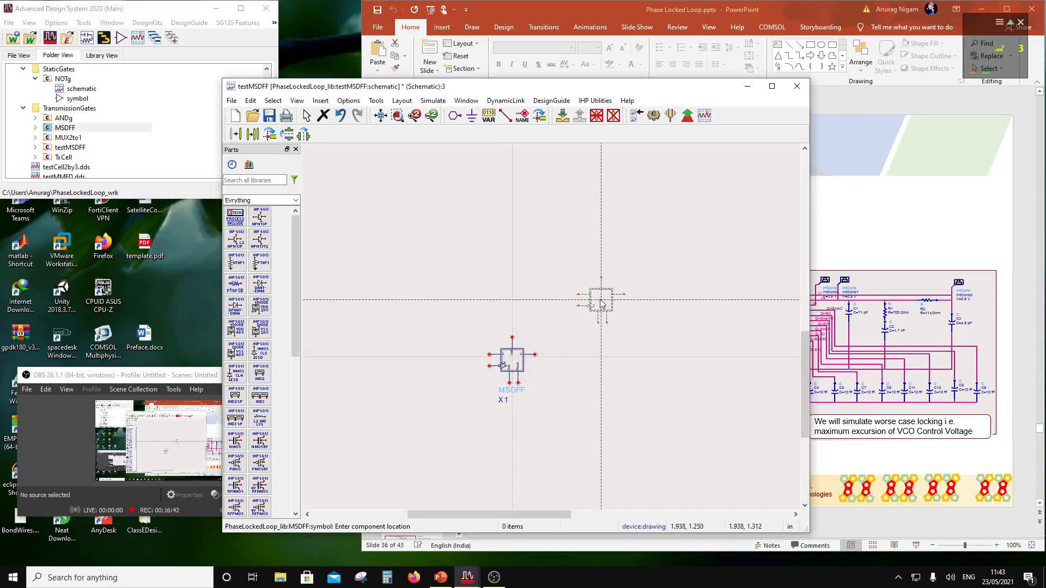
key(Escape)
Move the MSDFF/X1 label above the part and nudge the symbol slightly upward.
click(529, 360)
key(F5)
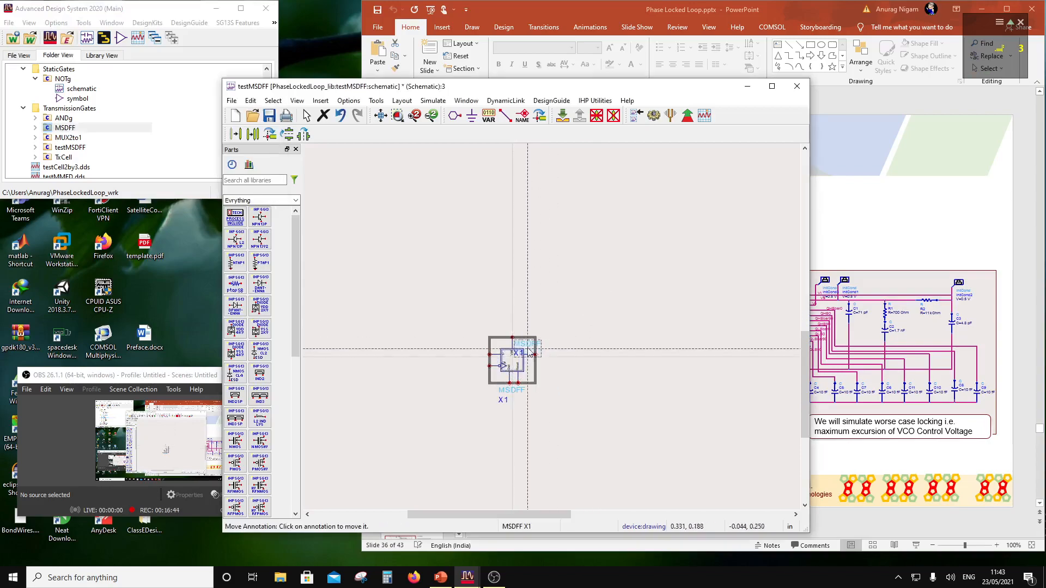
click(533, 342)
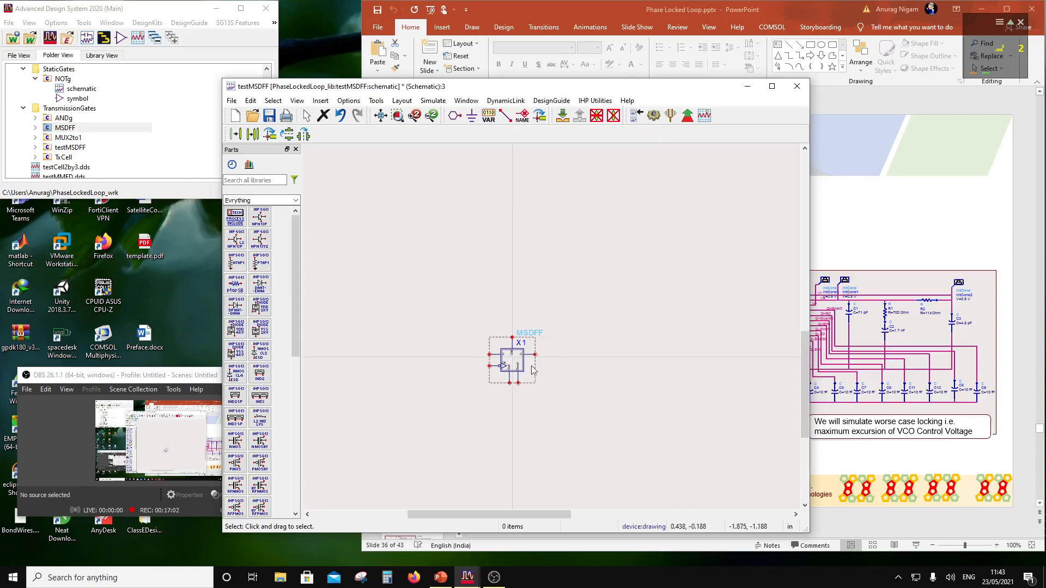
scroll(531, 369, up, 1)
click(536, 328)
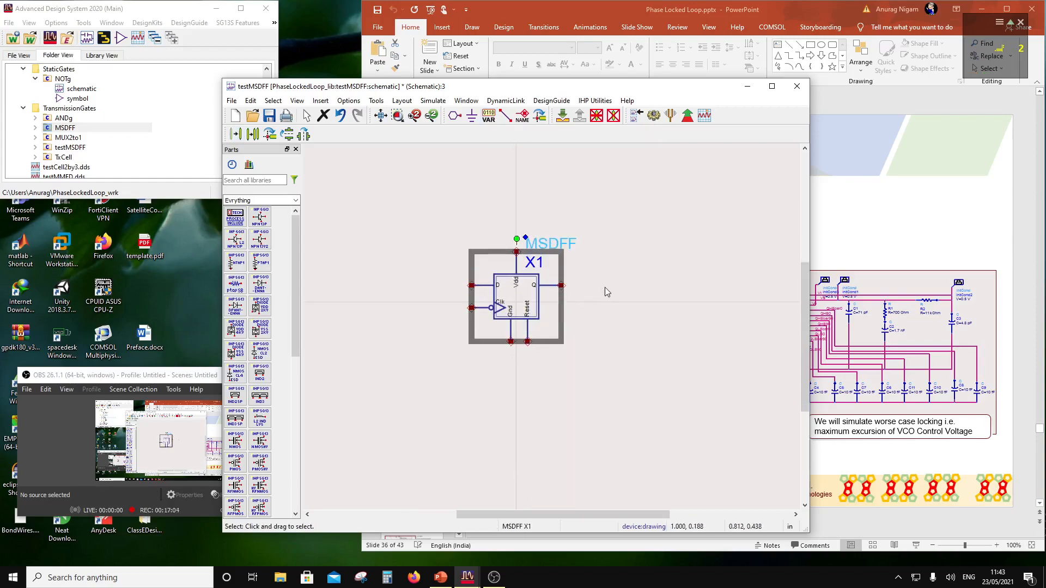
drag(537, 326, 538, 315)
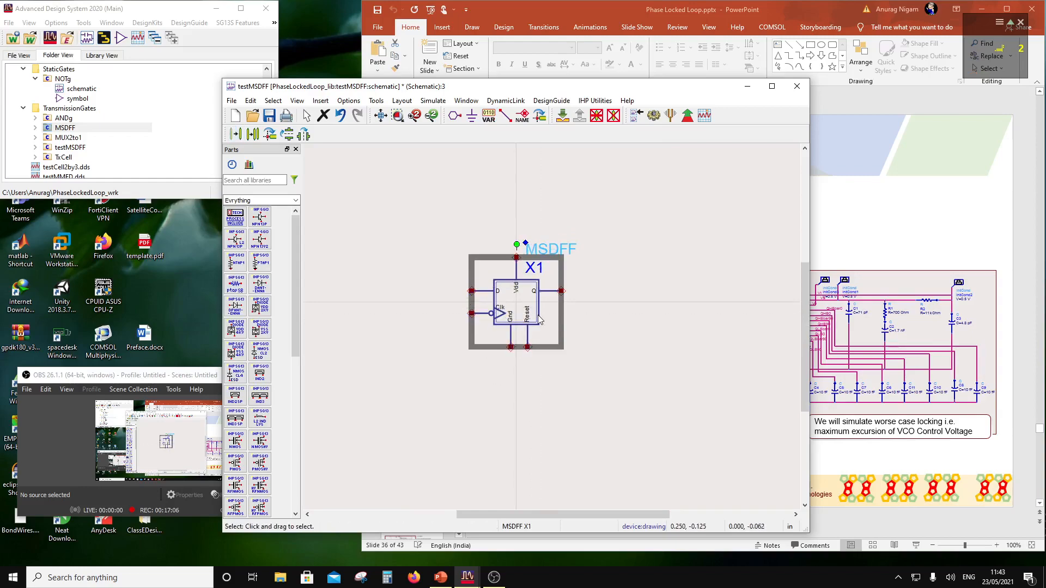
click(622, 313)
click(295, 200)
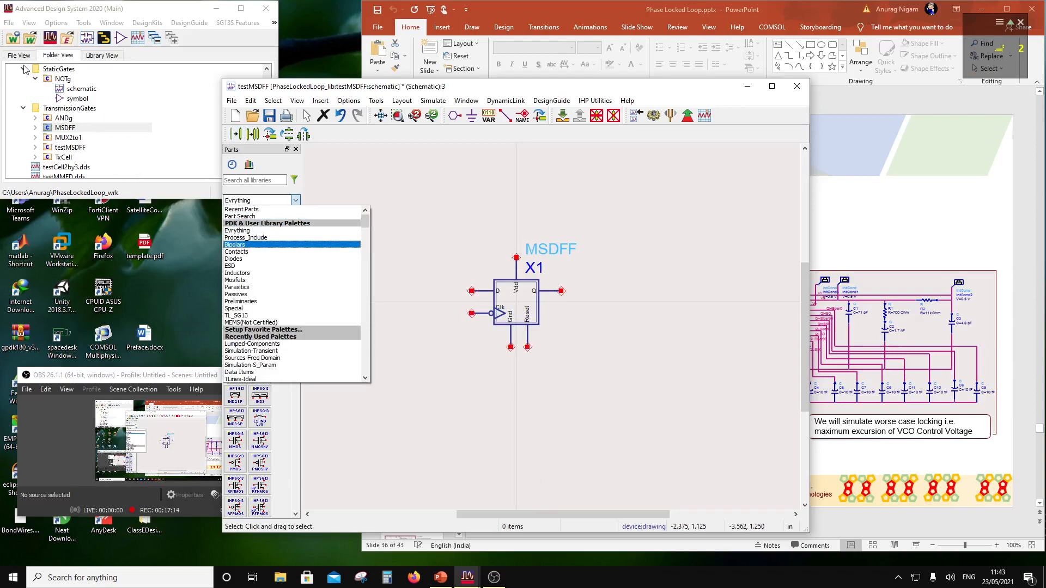
click(150, 130)
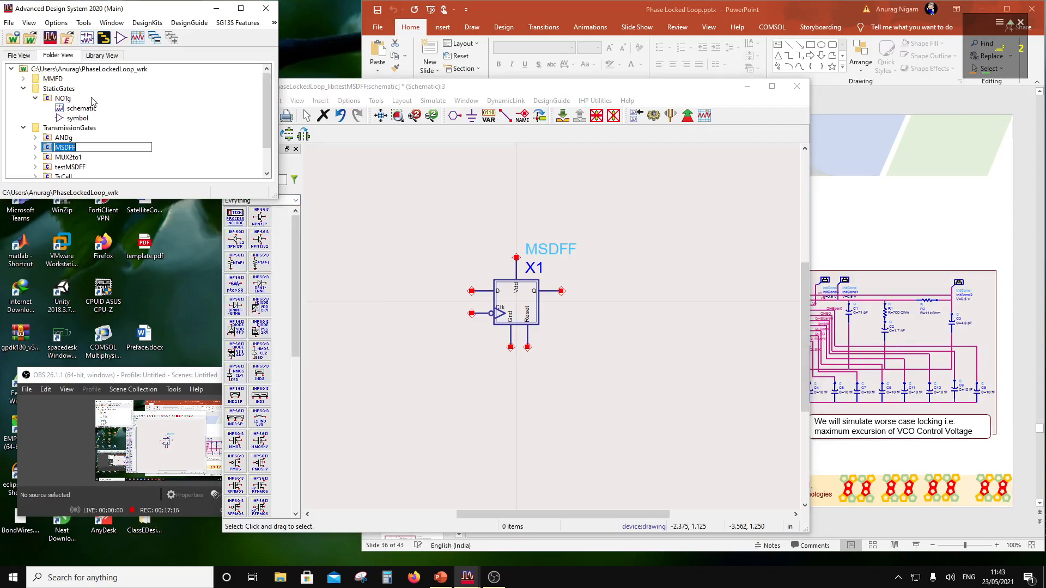
Open the testCell2by3 schematic from the MMFD folder for reference.
scroll(92, 101, down, 1)
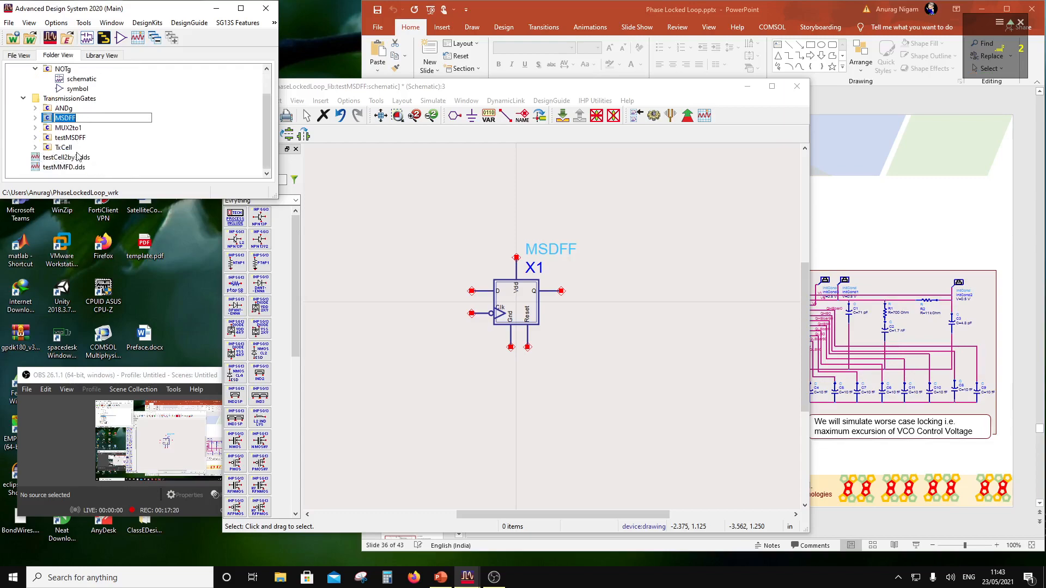
scroll(55, 135, up, 1)
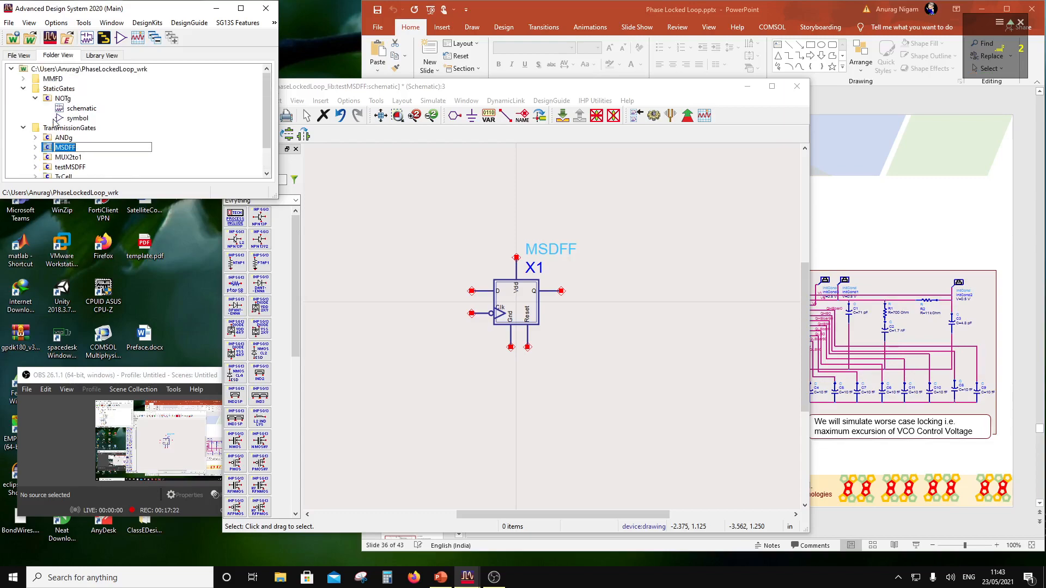
click(24, 79)
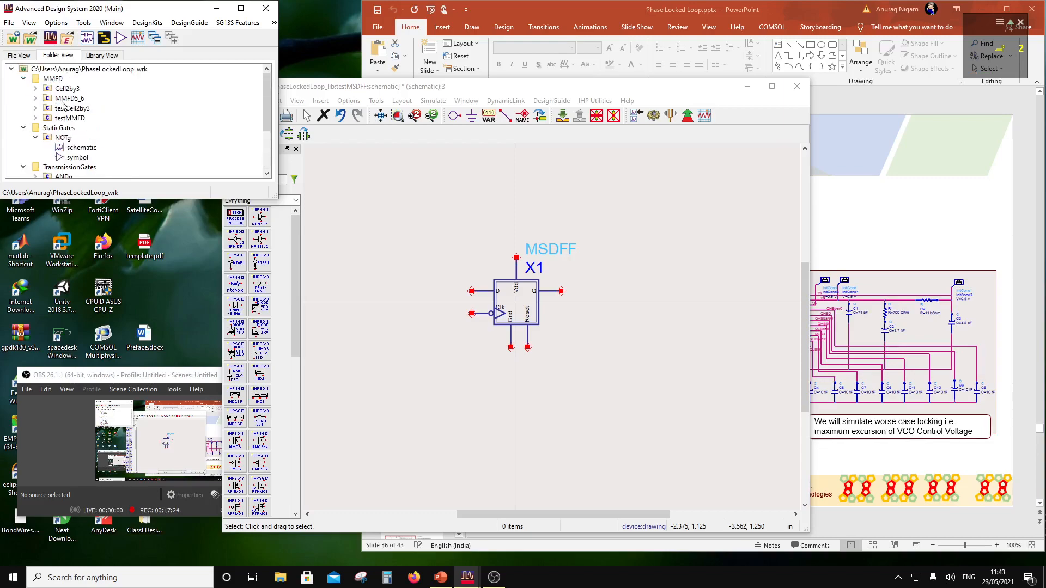
click(36, 108)
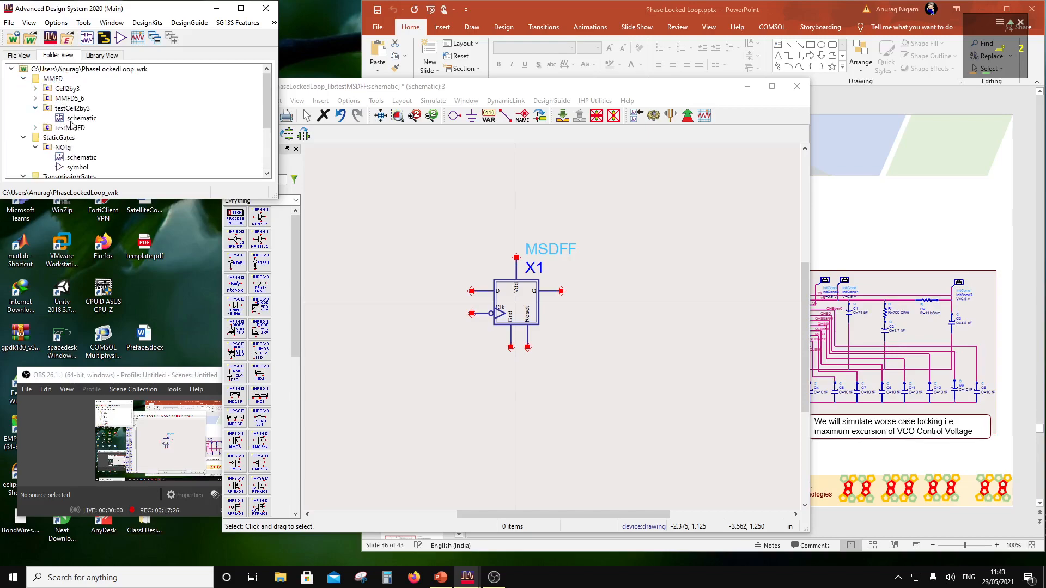
click(76, 127)
double_click(78, 121)
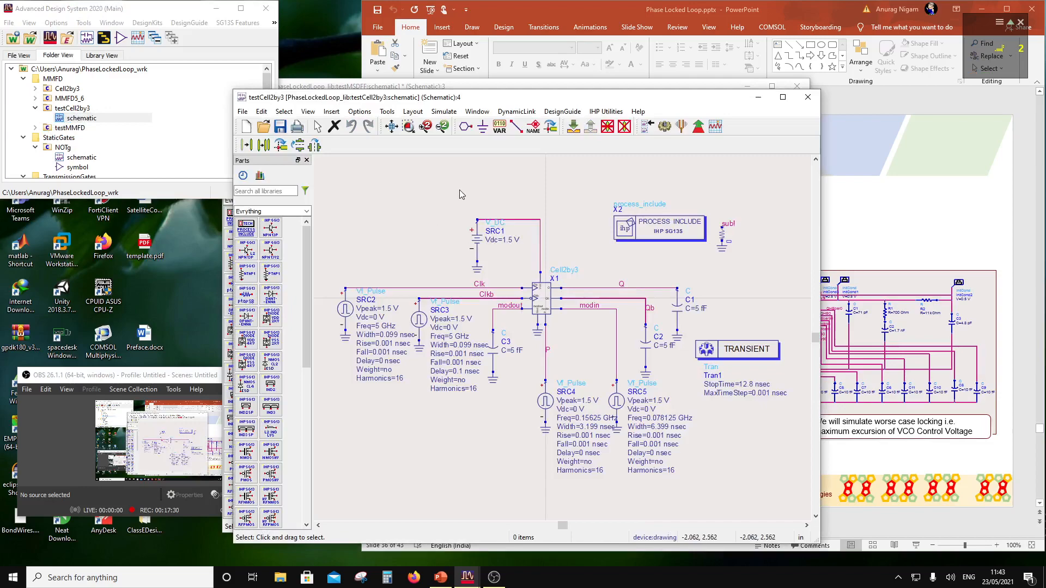
Select SRC1, the process include, SRC2, C1 and TRANSIENT, then close the schematic.
drag(459, 190, 510, 277)
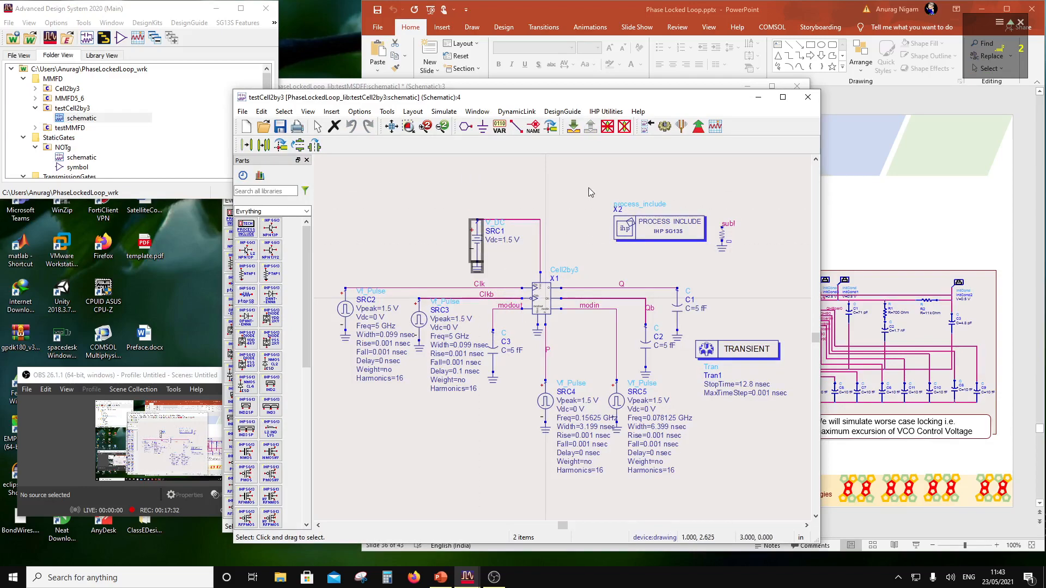
drag(589, 192, 751, 269)
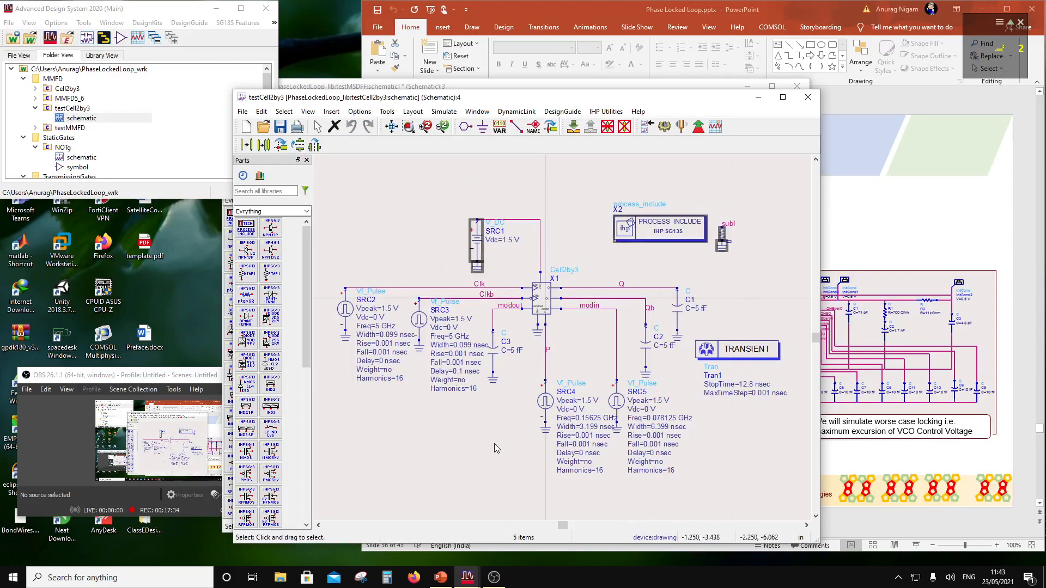
drag(334, 273, 365, 352)
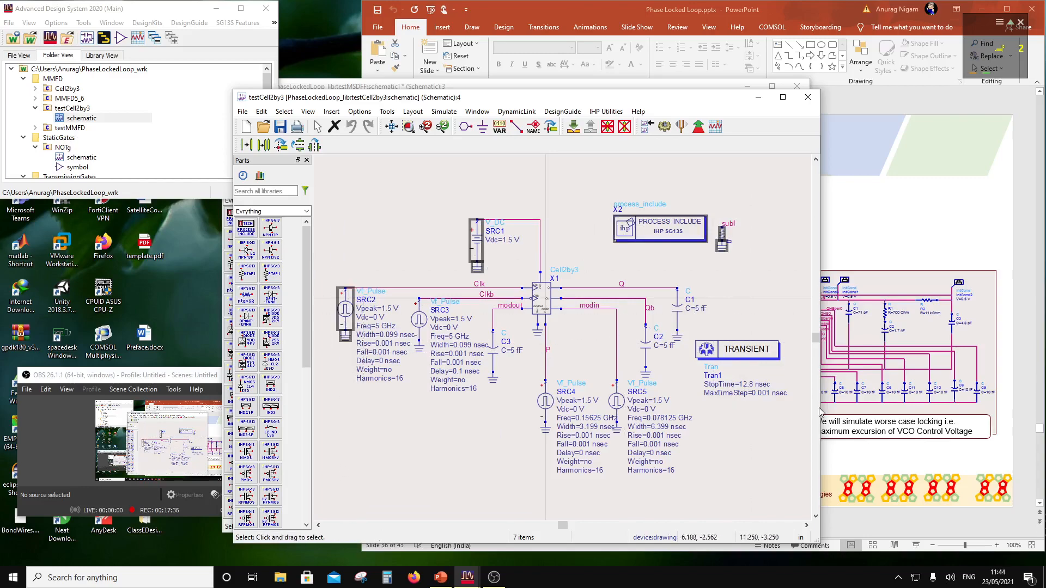
ctrl+click(680, 326)
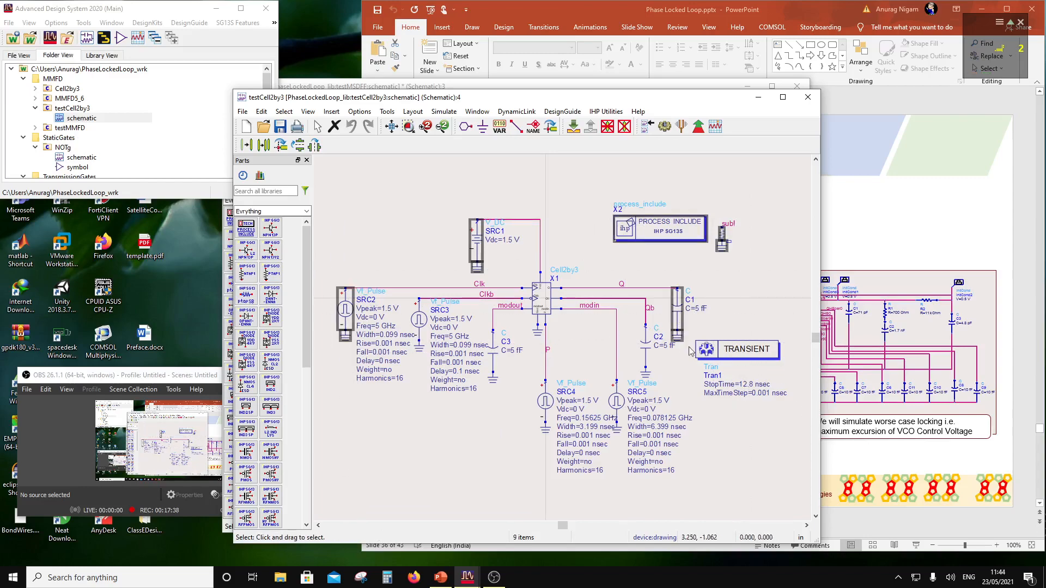
ctrl+click(761, 361)
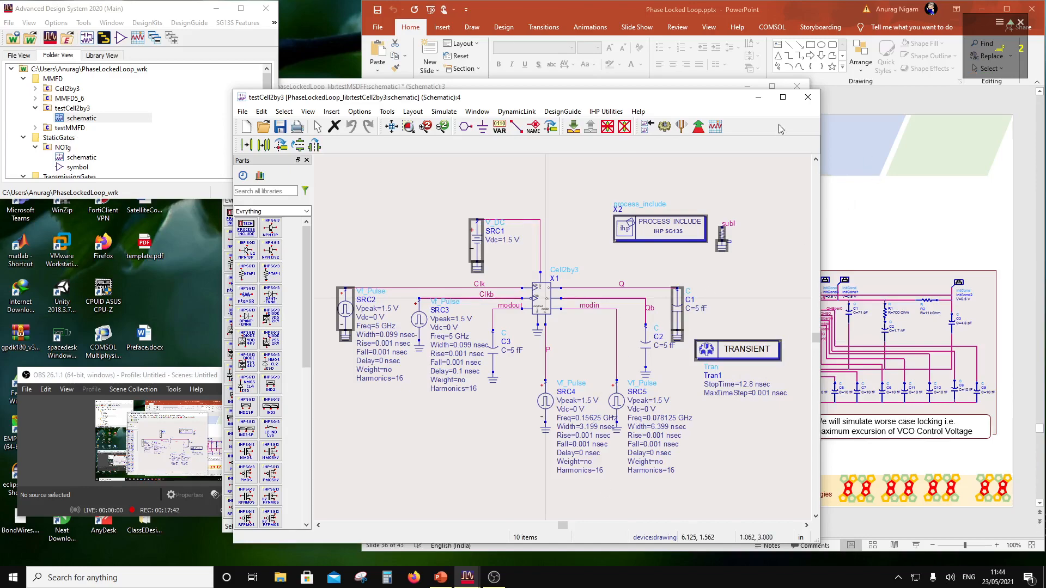
click(816, 101)
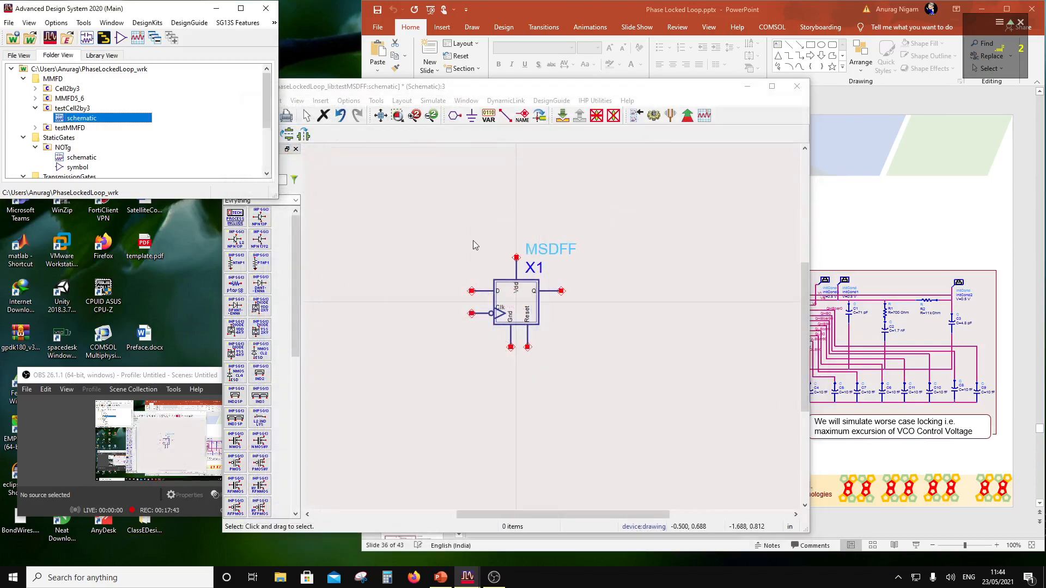
Reopen testCell2by3 and copy C1, process include, sub!, TRANSIENT, SRC2 and SRC1 with grounds.
double_click(82, 118)
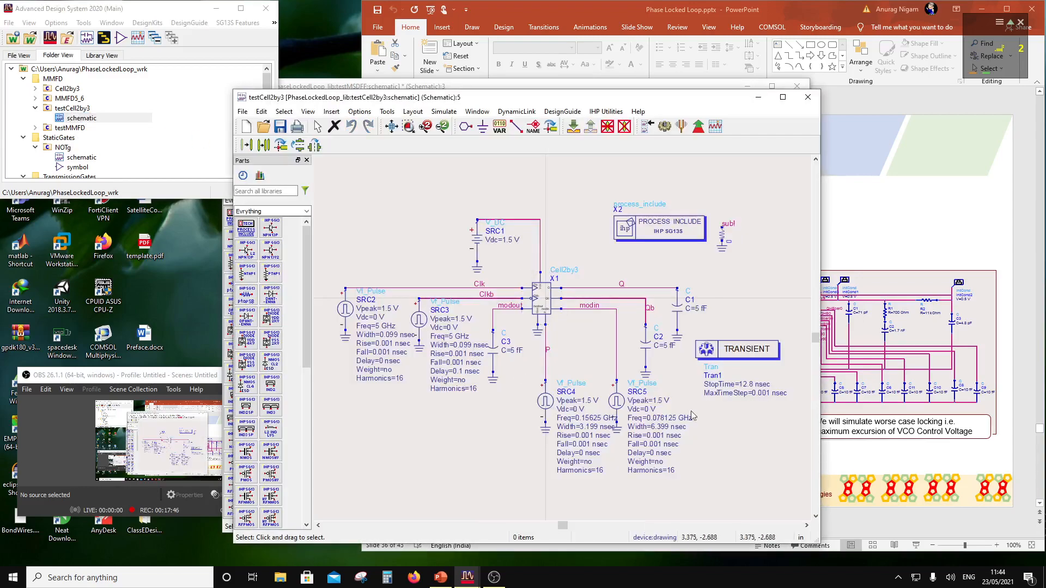
click(681, 332)
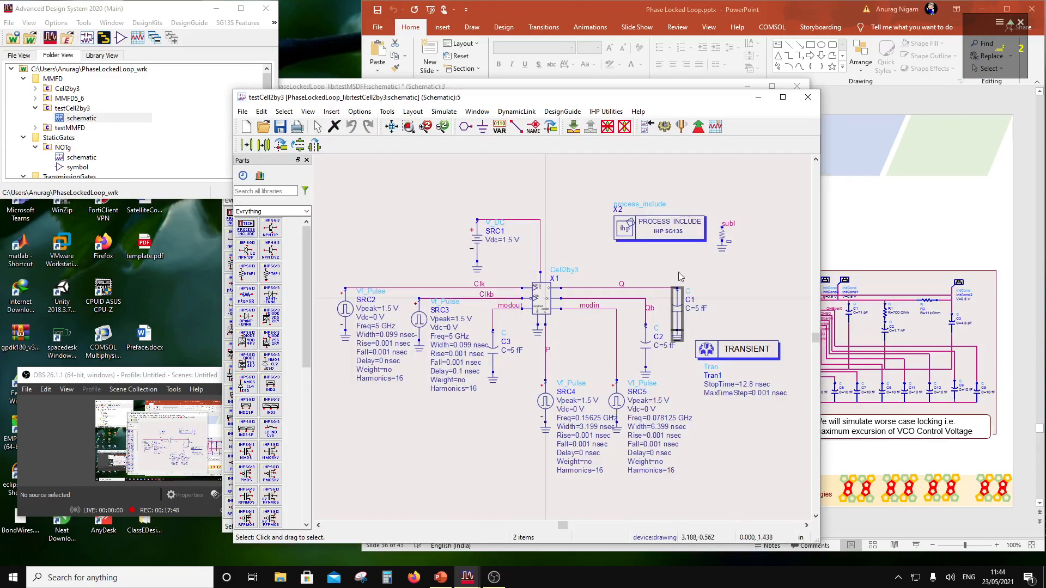
ctrl+click(688, 245)
ctrl+click(722, 239)
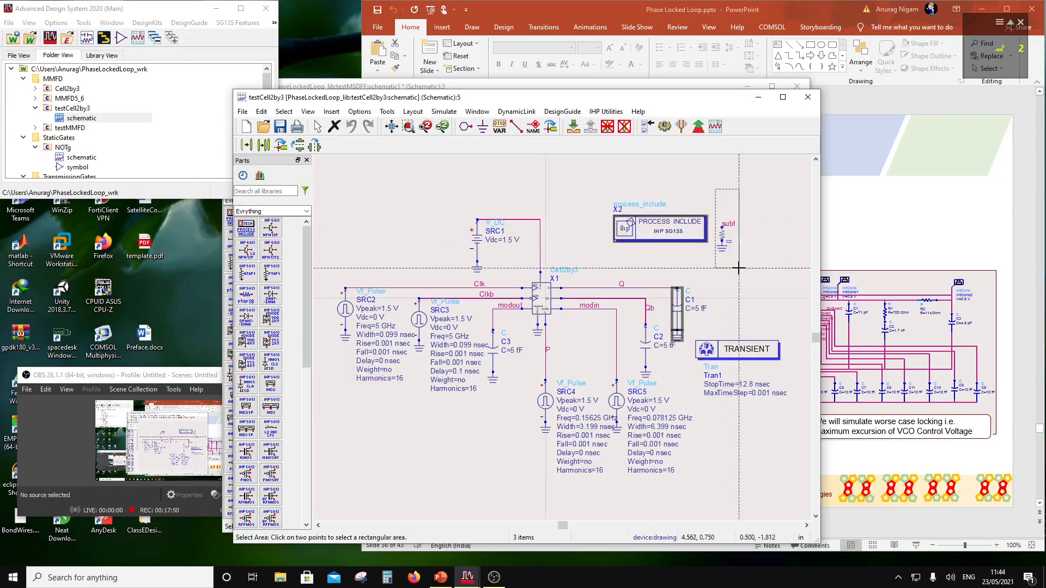
ctrl+click(732, 357)
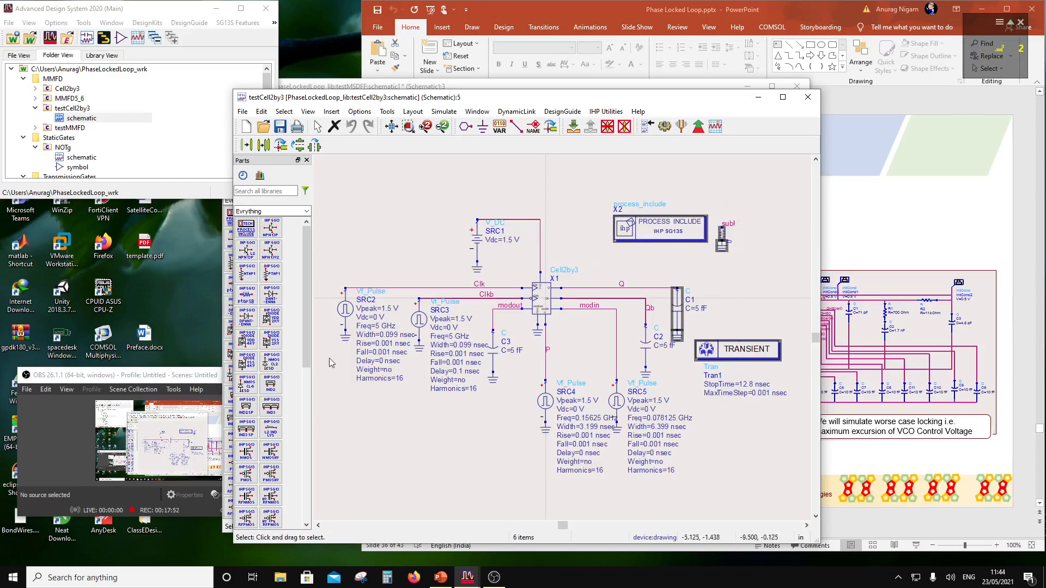
ctrl+click(351, 314)
drag(449, 192, 510, 276)
key(ctrl+c)
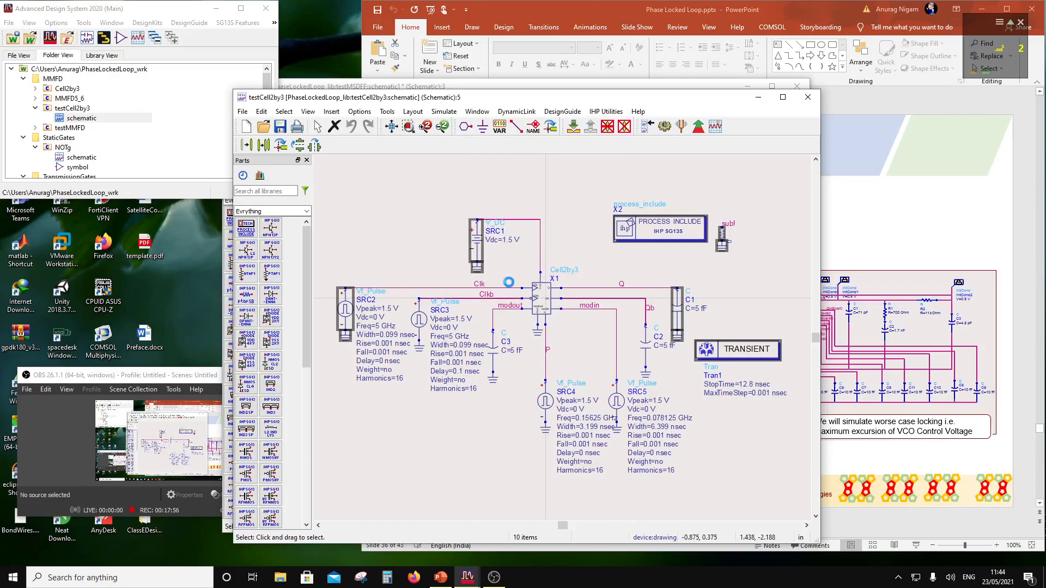
drag(677, 92, 676, 246)
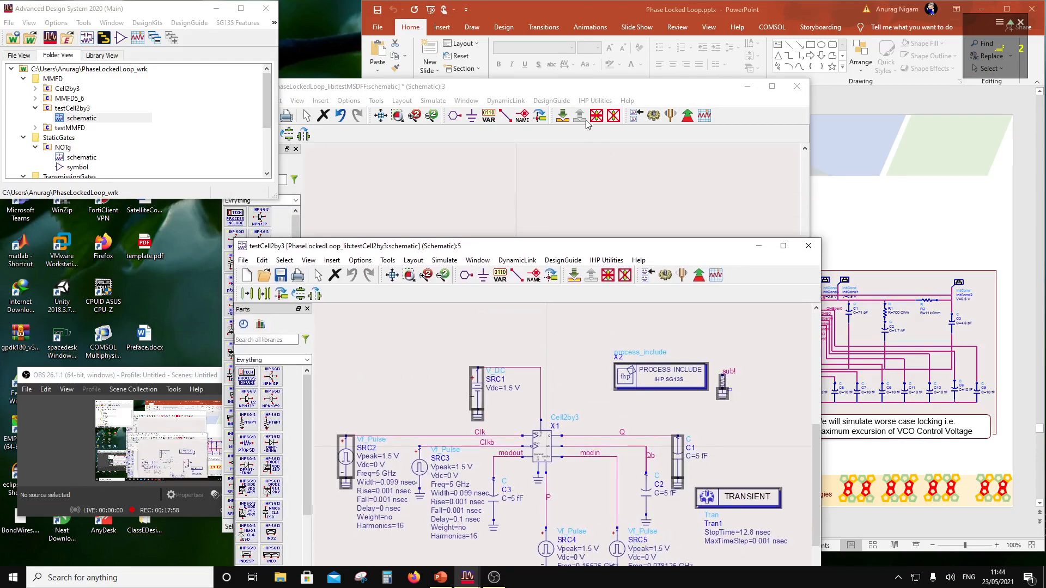
Paste the copied test components into the testMSDFF schematic.
click(577, 90)
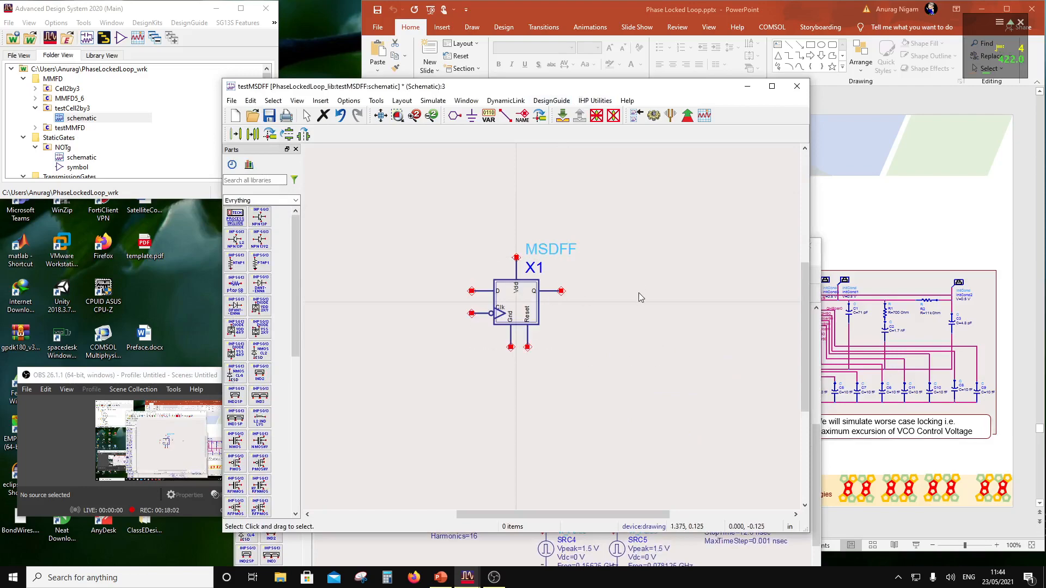
key(ctrl+v)
scroll(544, 325, down, 4)
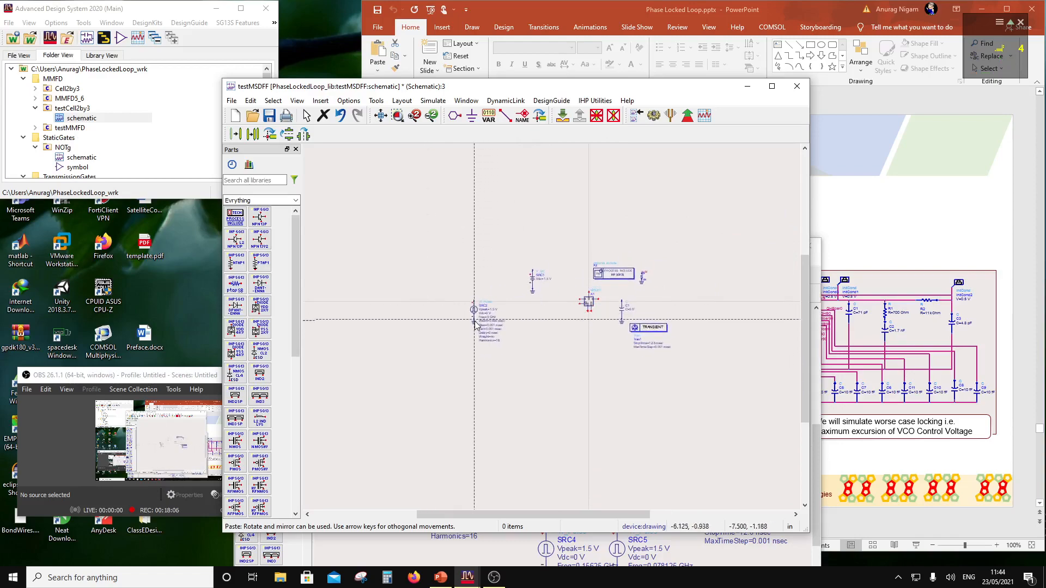
click(475, 325)
scroll(572, 316, up, 4)
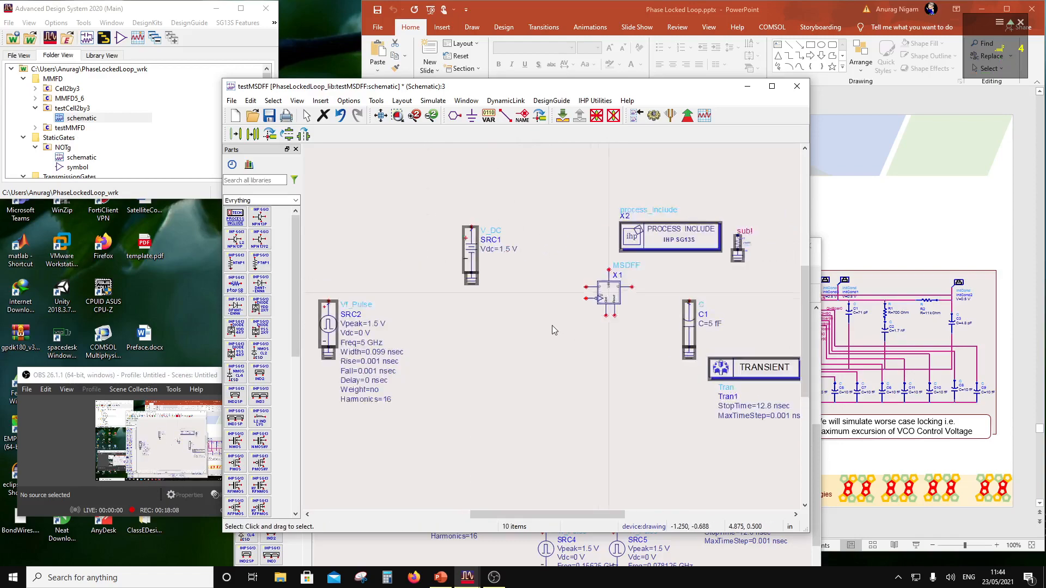
click(664, 299)
Move capacitor C1 next to X1 and wire the X1 output to C1's top pin.
click(685, 348)
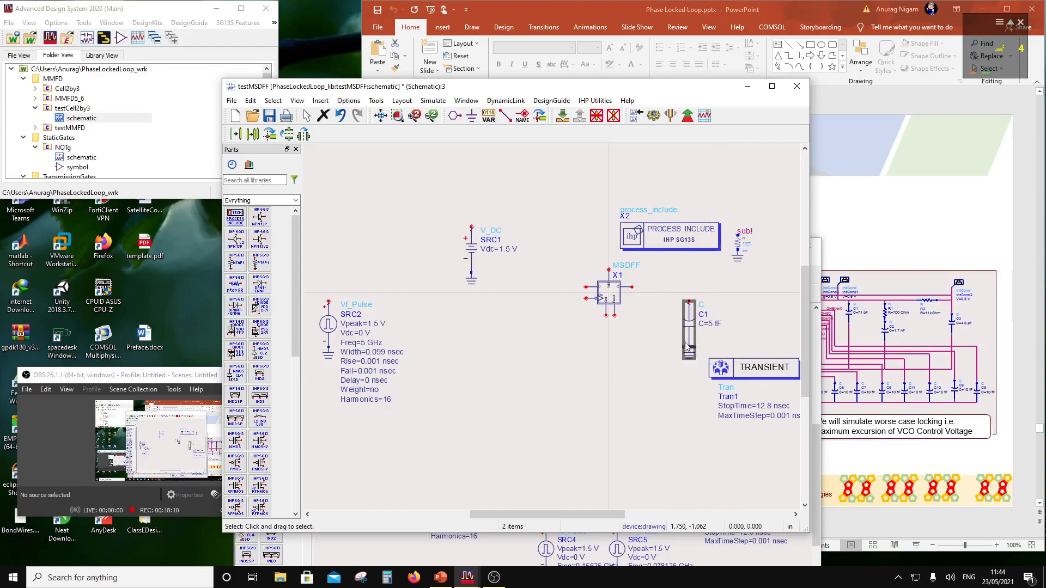
drag(686, 347, 643, 332)
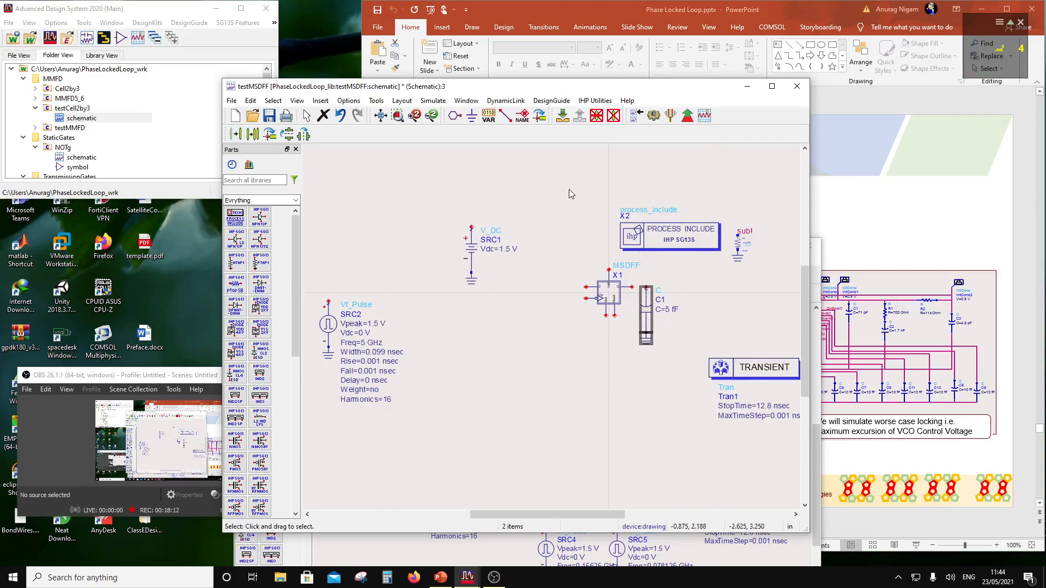
click(506, 115)
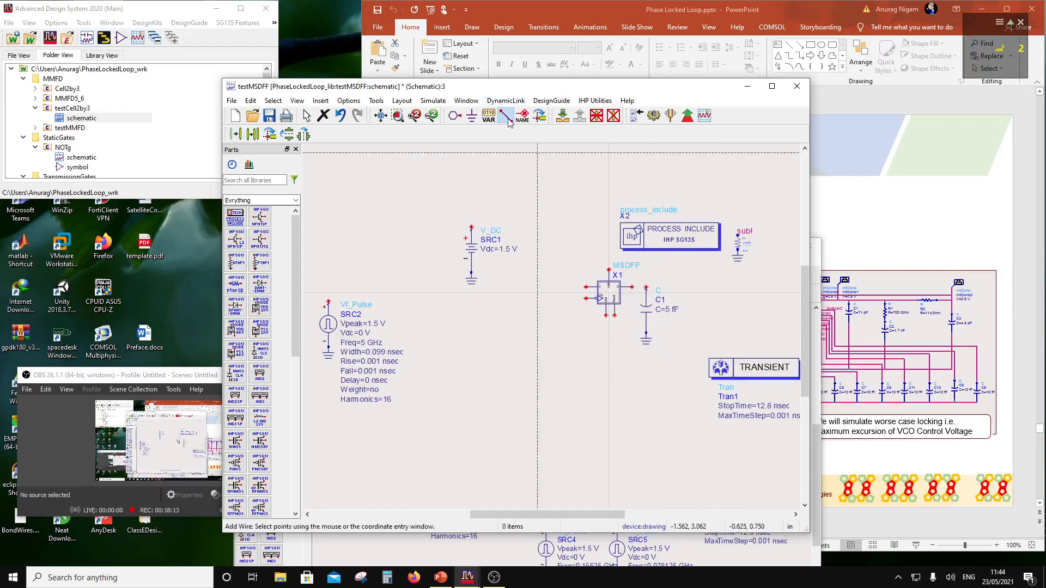
click(646, 287)
click(632, 287)
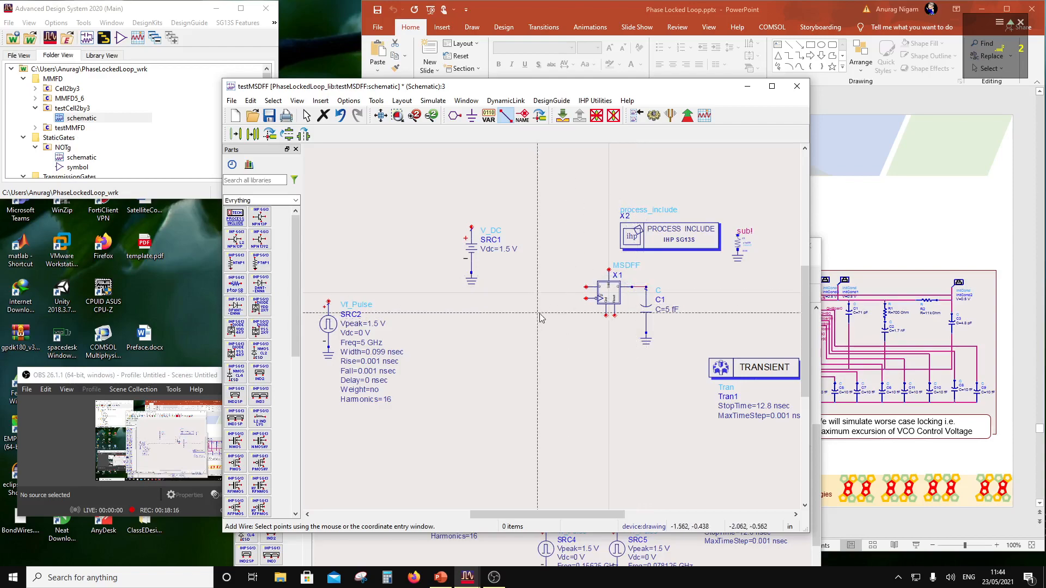
scroll(586, 343, up, 2)
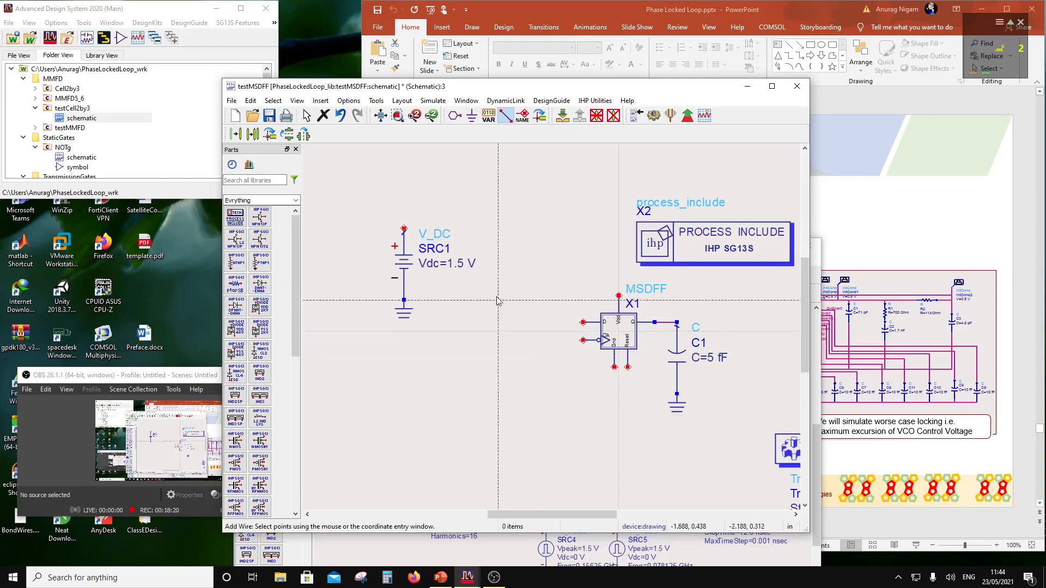
key(Escape)
Wire DC supply SRC1 to MSDFF's Vdd pin and drag the pulse source toward the flip-flop.
drag(400, 218, 505, 270)
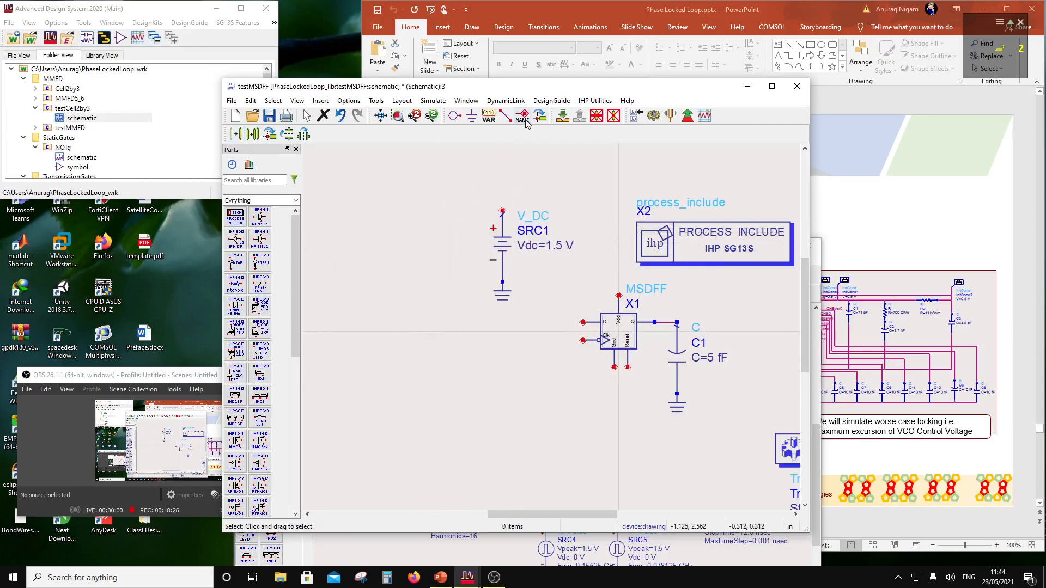
click(505, 116)
click(502, 211)
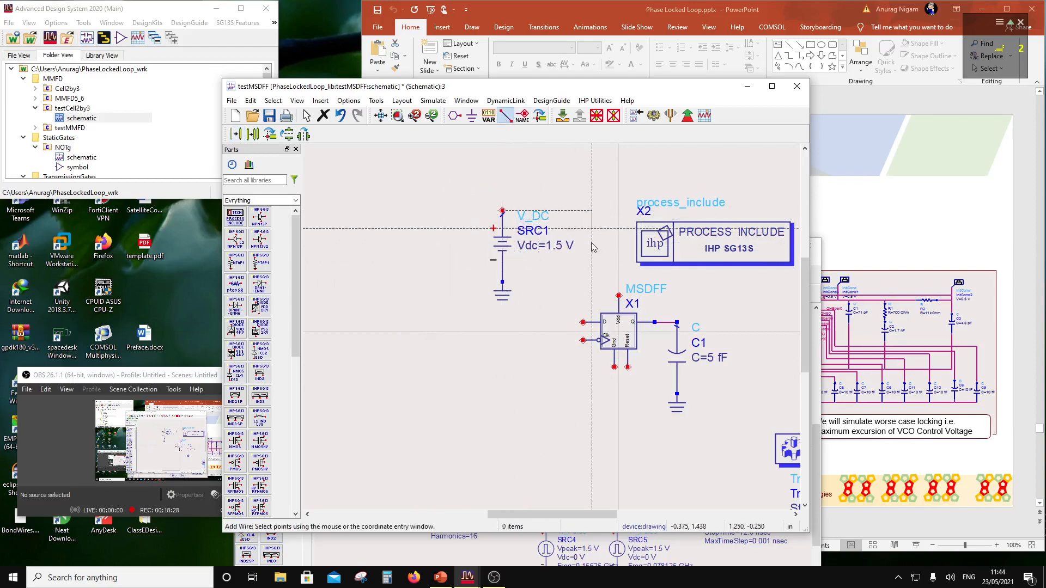
click(619, 296)
scroll(523, 367, down, 2)
key(Escape)
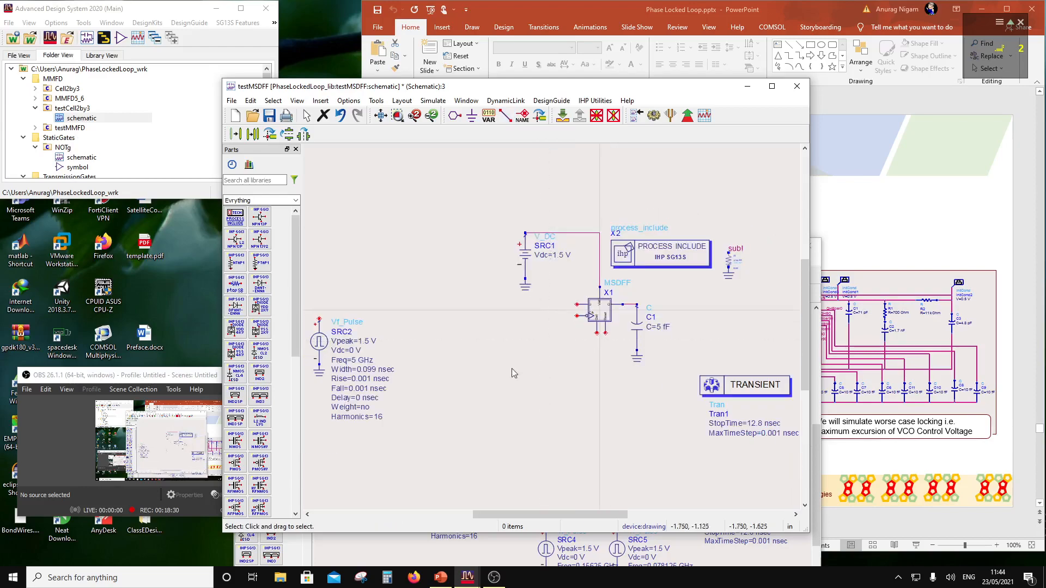
drag(308, 302, 338, 400)
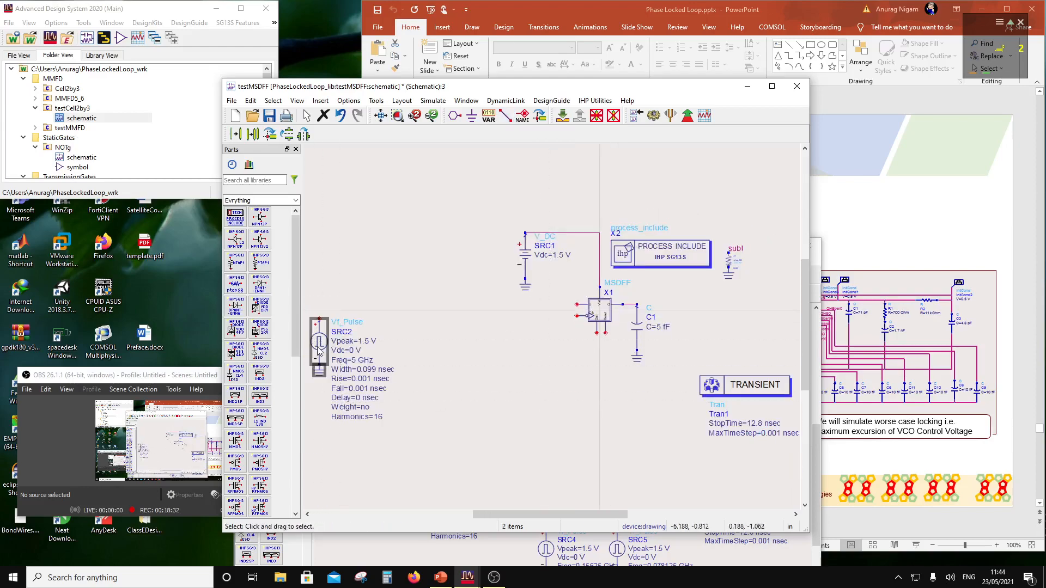
drag(317, 348, 513, 365)
Drop pulse source SRC2 near the flip-flop and set its Vpeak to 1 V.
click(513, 364)
scroll(556, 318, up, 2)
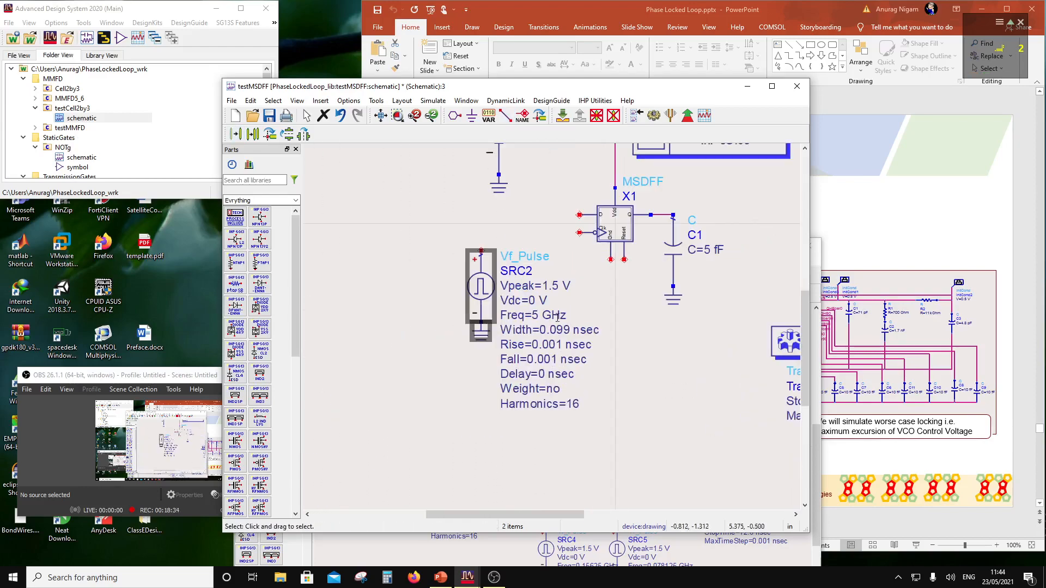
click(556, 291)
click(556, 290)
key(BackSpace)
key(BackSpace)
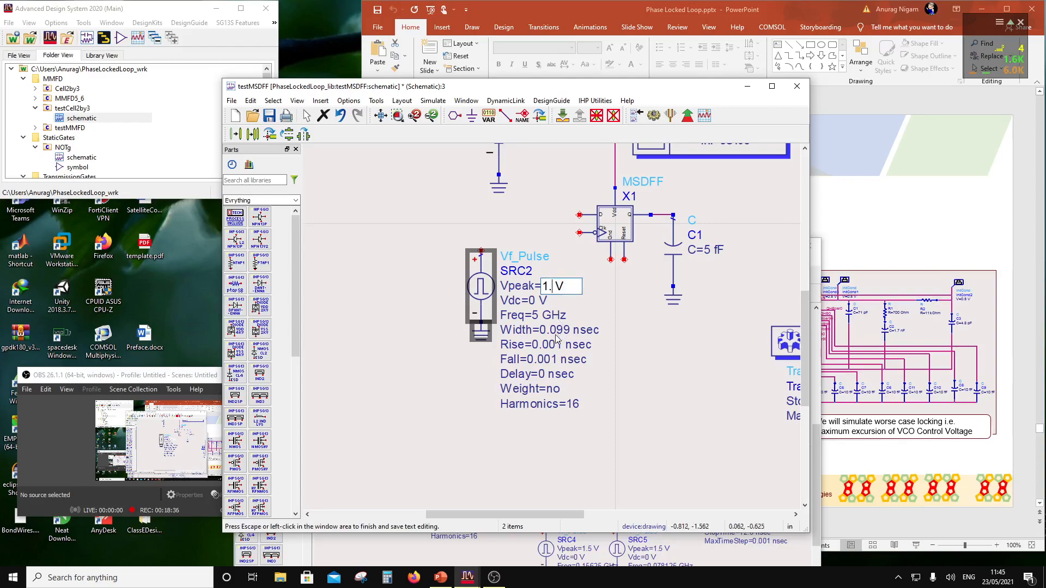
key(Escape)
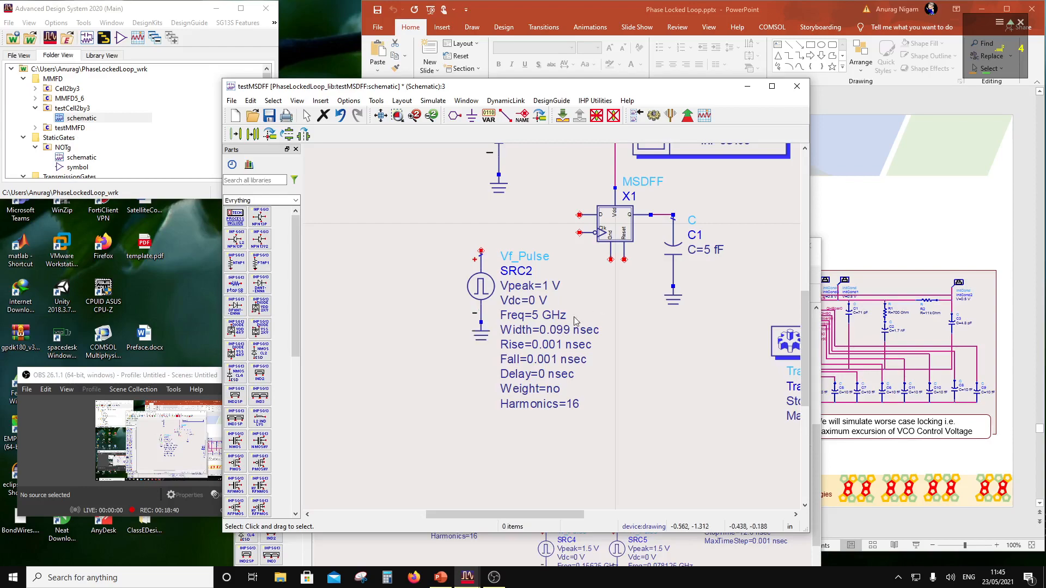
Set SRC2's Freq to 1 GHz and Width to 0.49 nsec.
double_click(536, 314)
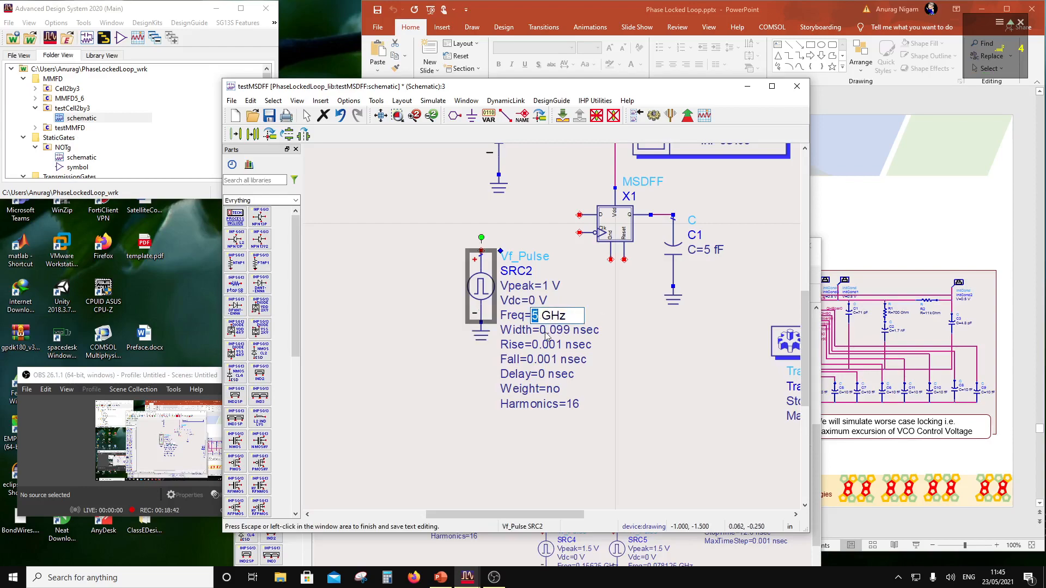
text(1)
click(620, 313)
double_click(566, 331)
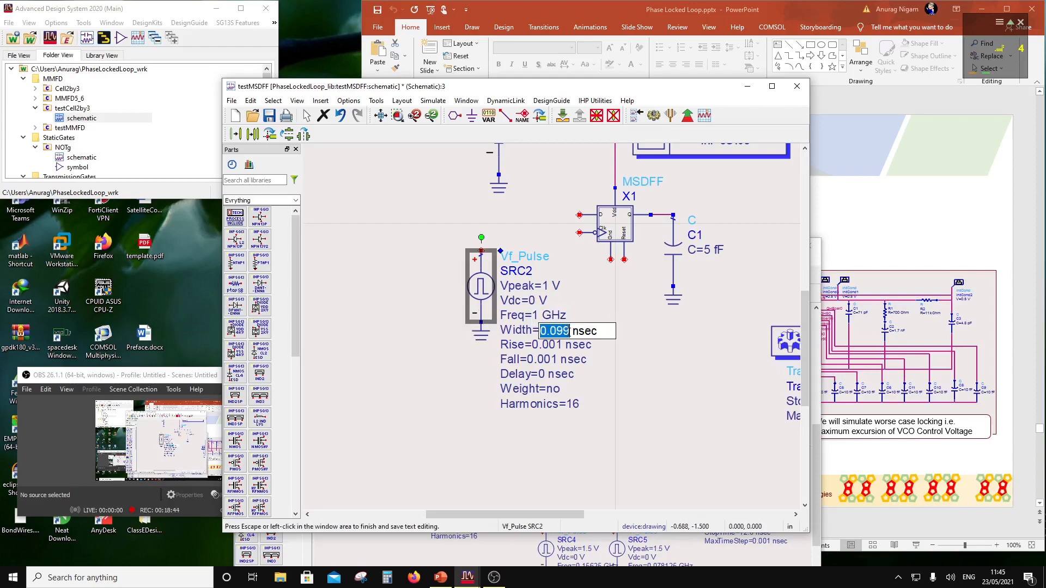
drag(569, 331, 552, 331)
text(49)
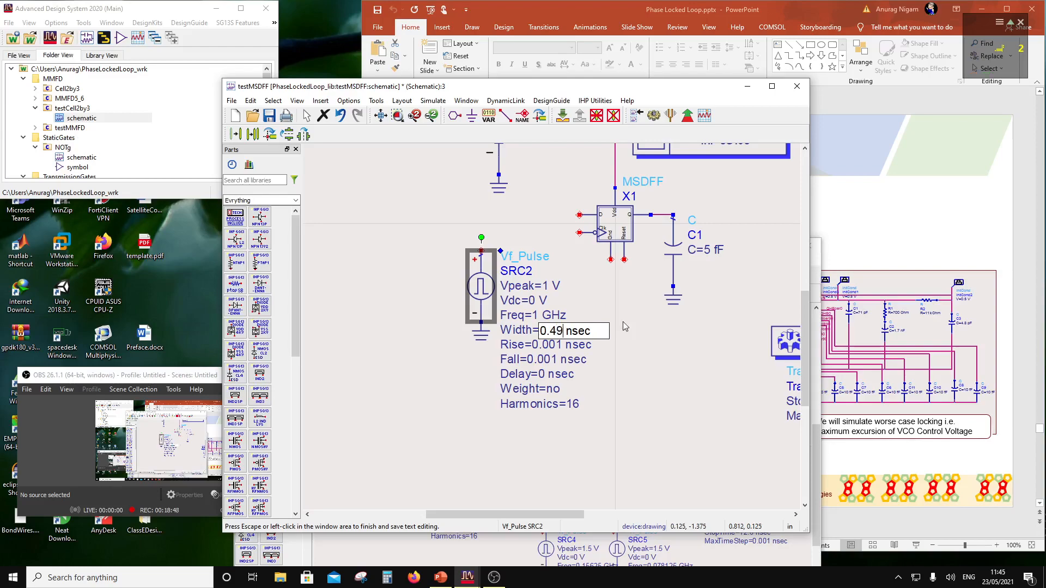
click(560, 350)
Set SRC2's Rise and Fall times to 0.01 nsec.
double_click(549, 345)
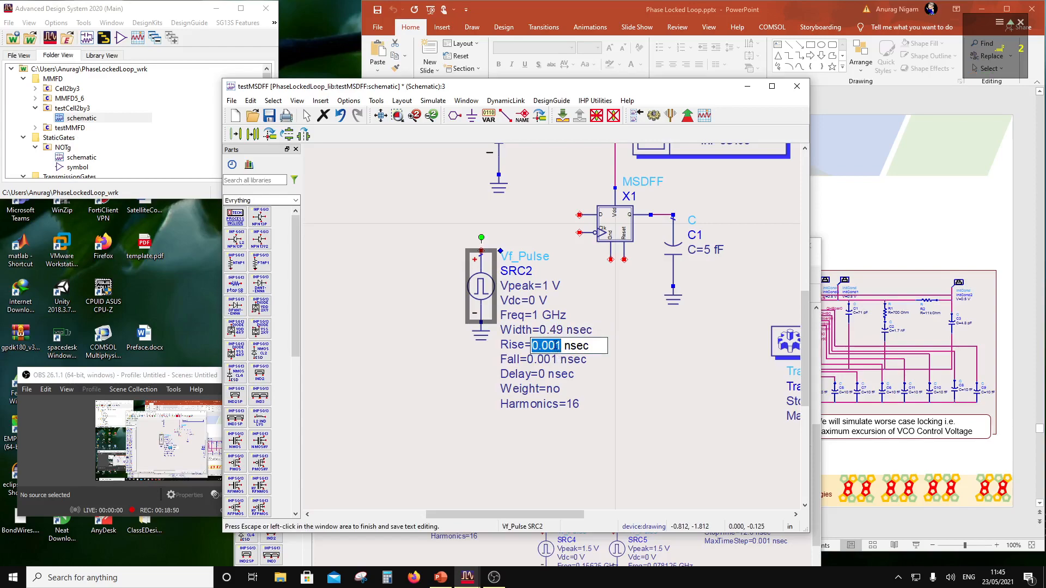
click(554, 345)
key(BackSpace)
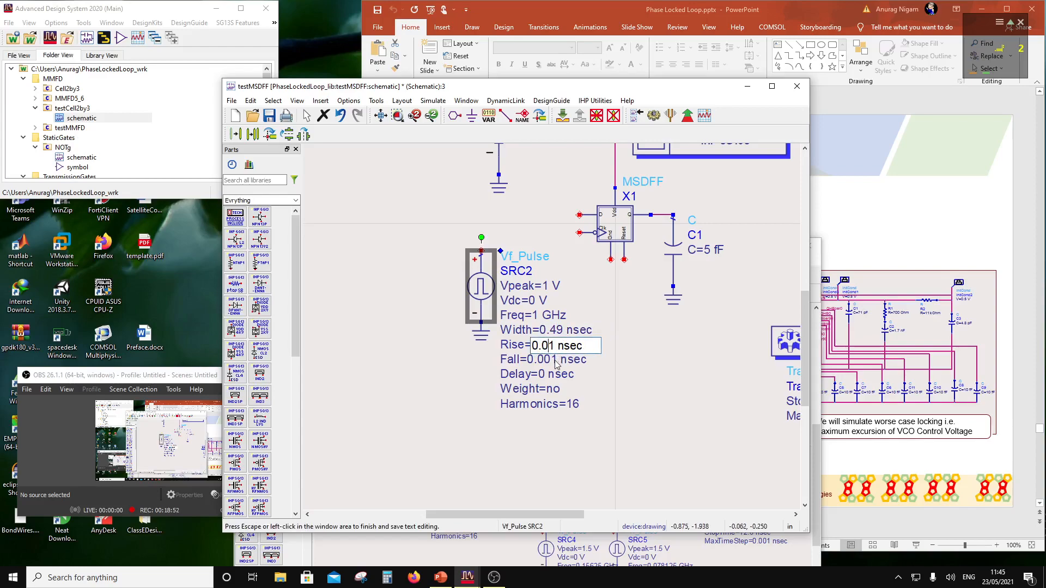
click(555, 360)
double_click(555, 360)
click(554, 360)
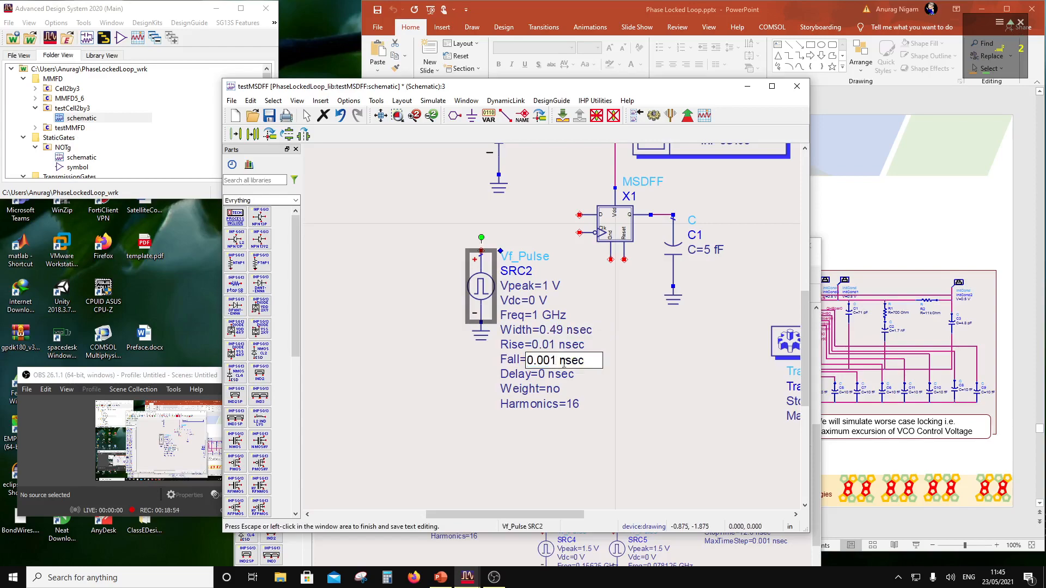
key(BackSpace)
click(640, 342)
scroll(570, 313, down, 2)
Wire pulse source SRC2's top terminal to MSDFF X1's clock pin.
scroll(597, 221, up, 2)
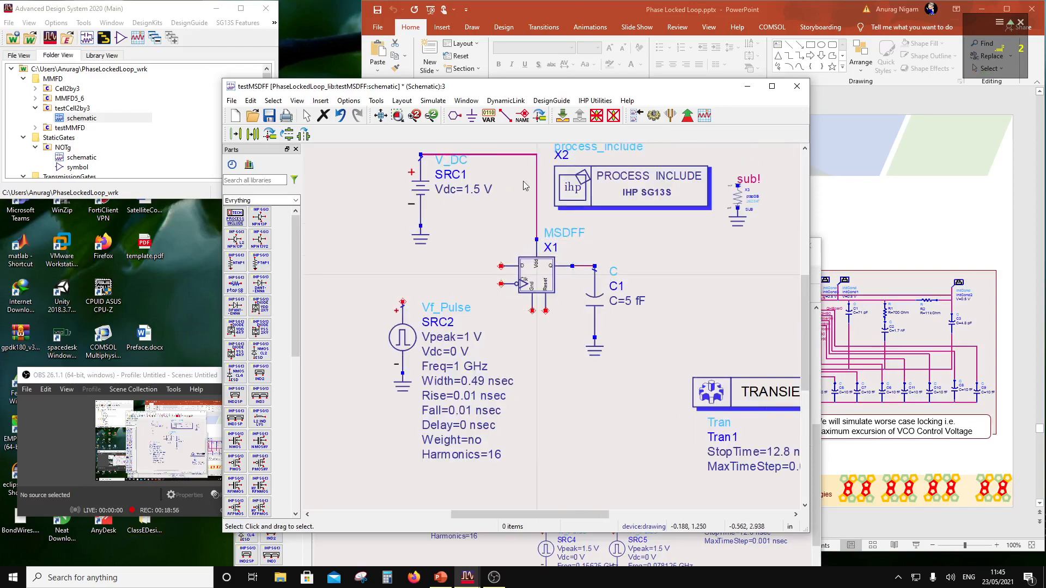
click(505, 115)
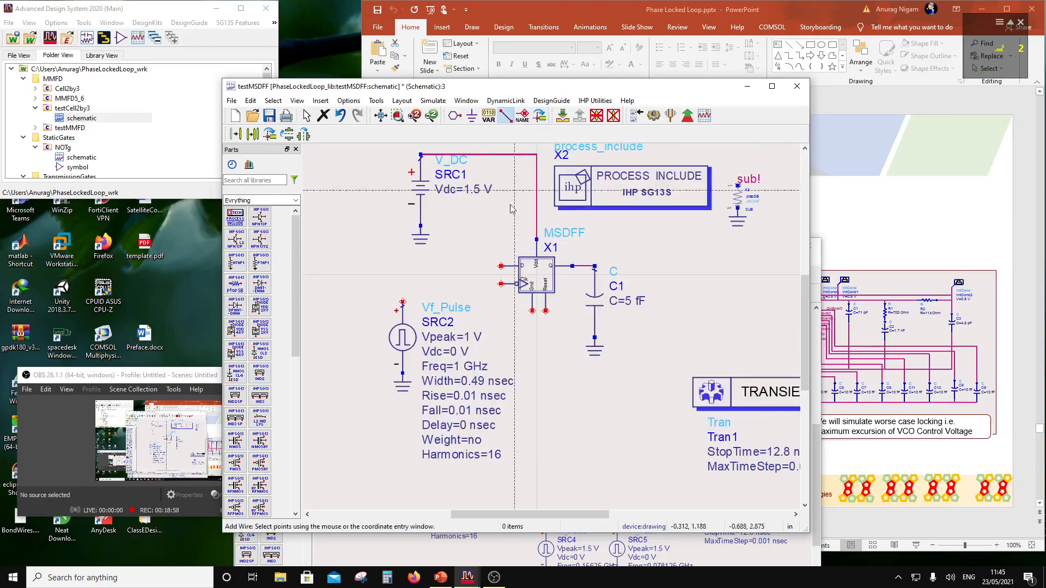
click(403, 301)
click(501, 284)
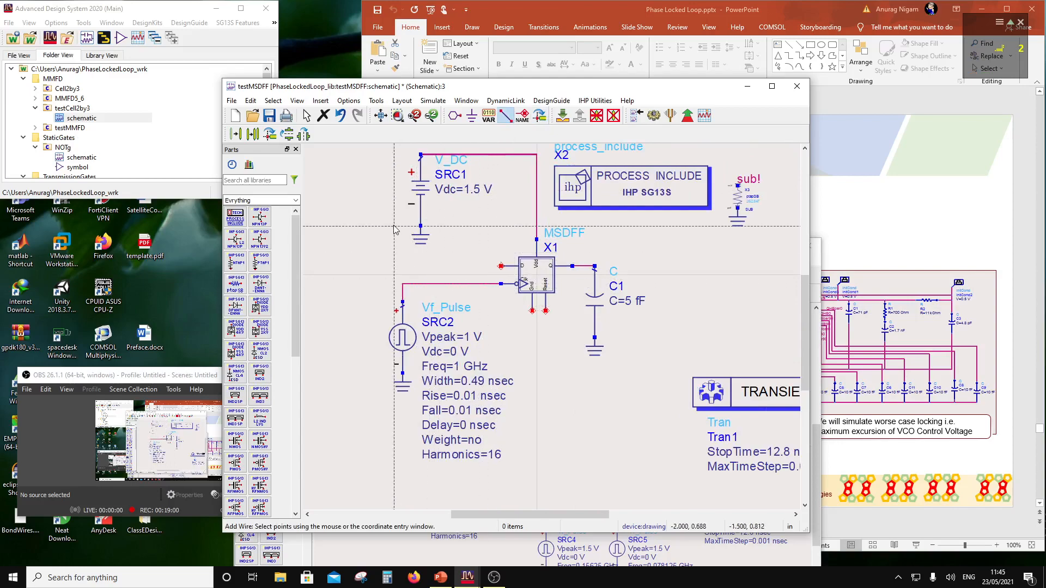
key(Escape)
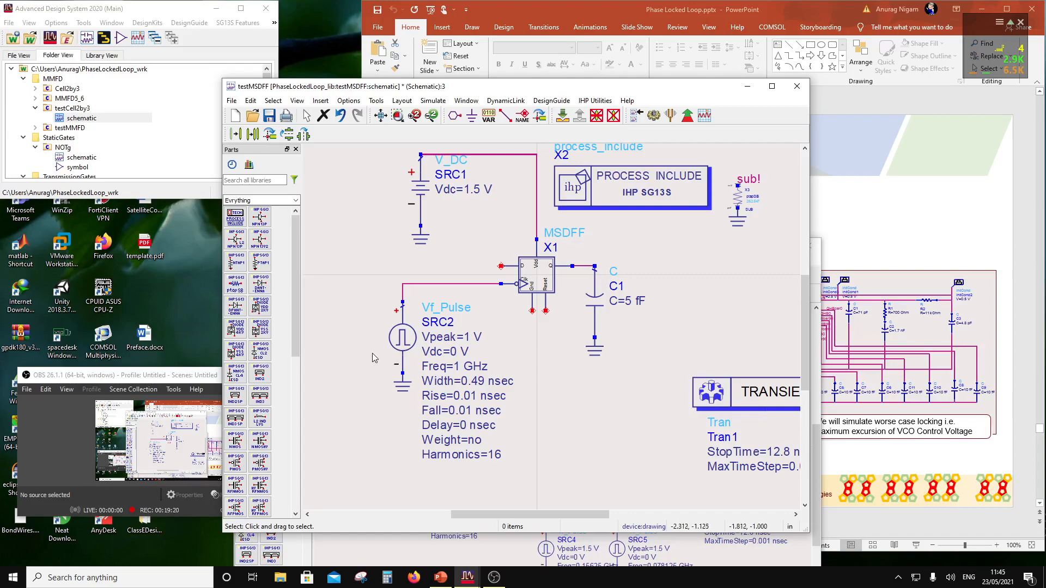
Edit SRC2's Vpeak label from 1 V to 1.5 V, then select SRC2 with its ground.
double_click(398, 339)
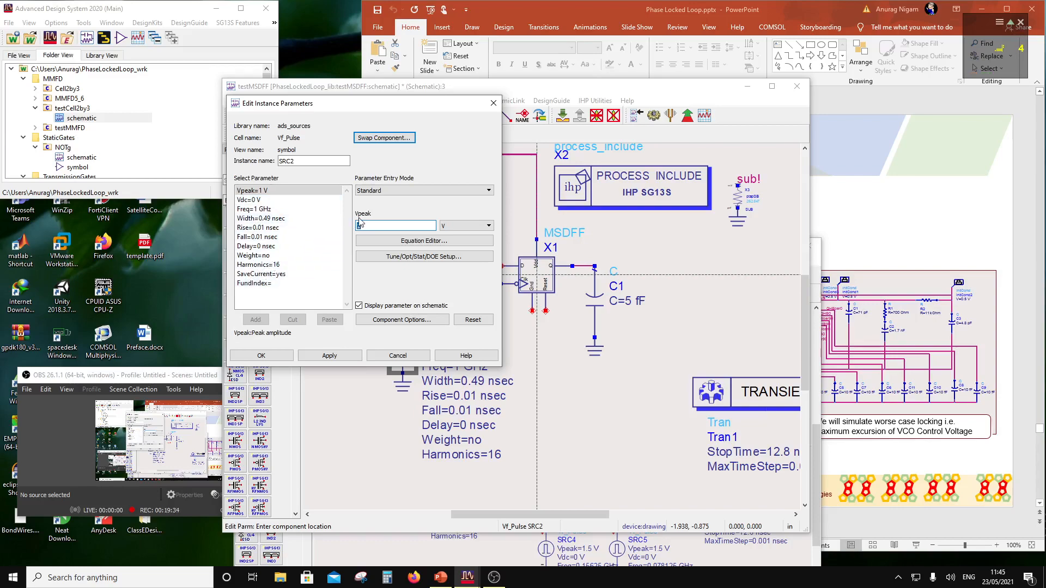
click(494, 103)
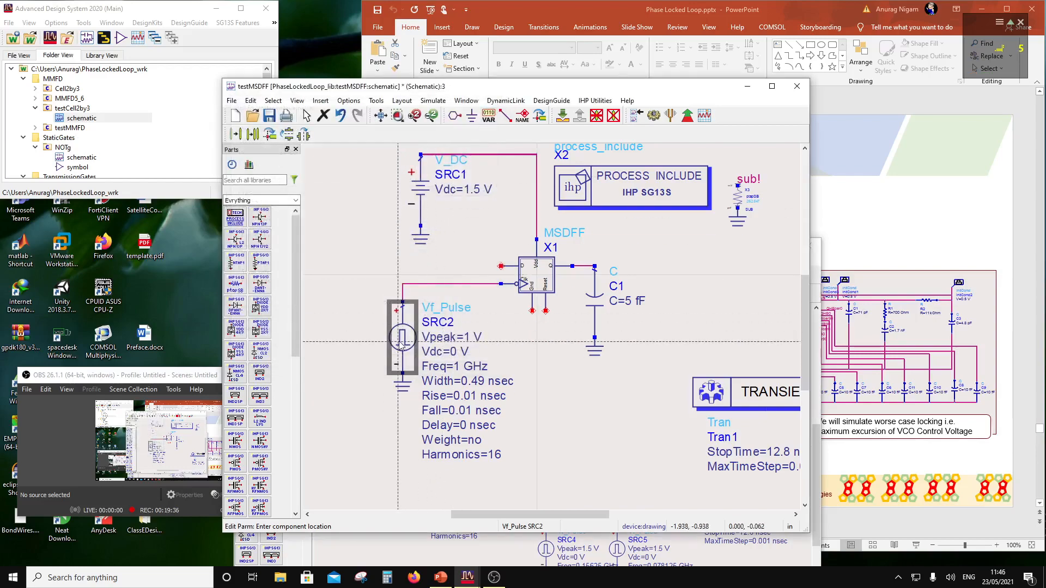
key(Escape)
scroll(484, 317, down, 1)
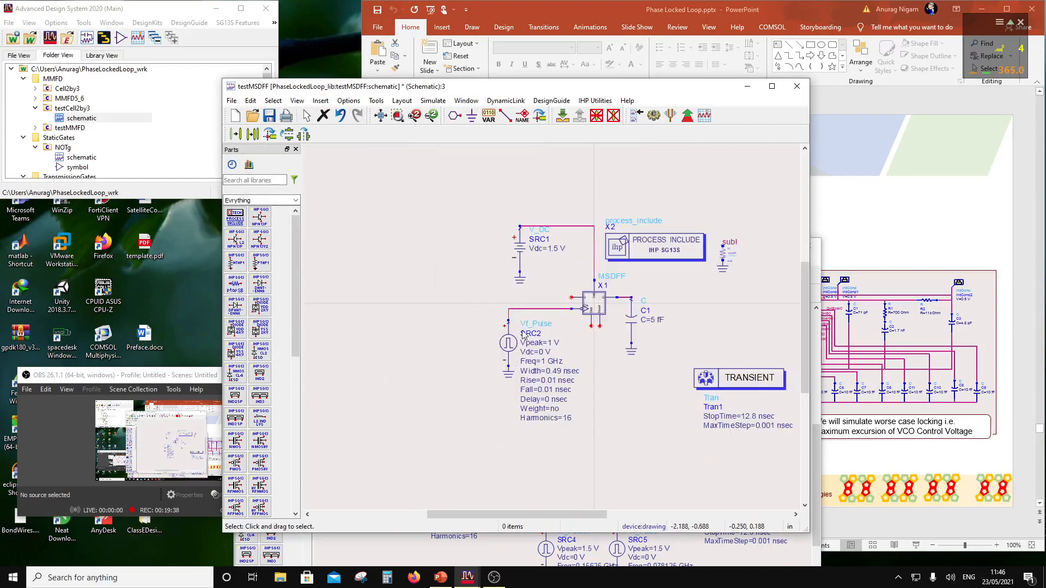
scroll(501, 334, up, 1)
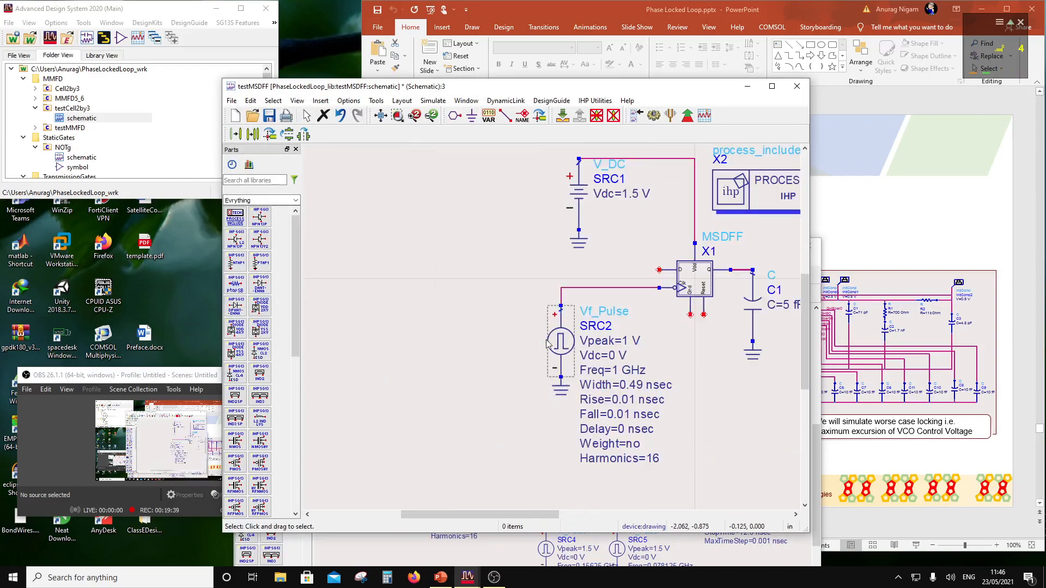
double_click(629, 341)
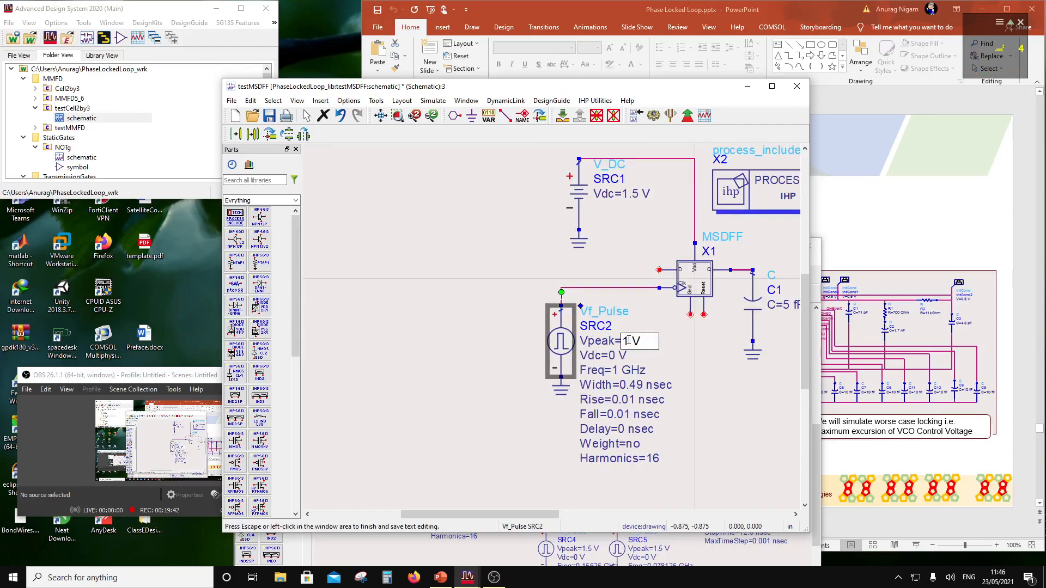
text(.5)
click(535, 322)
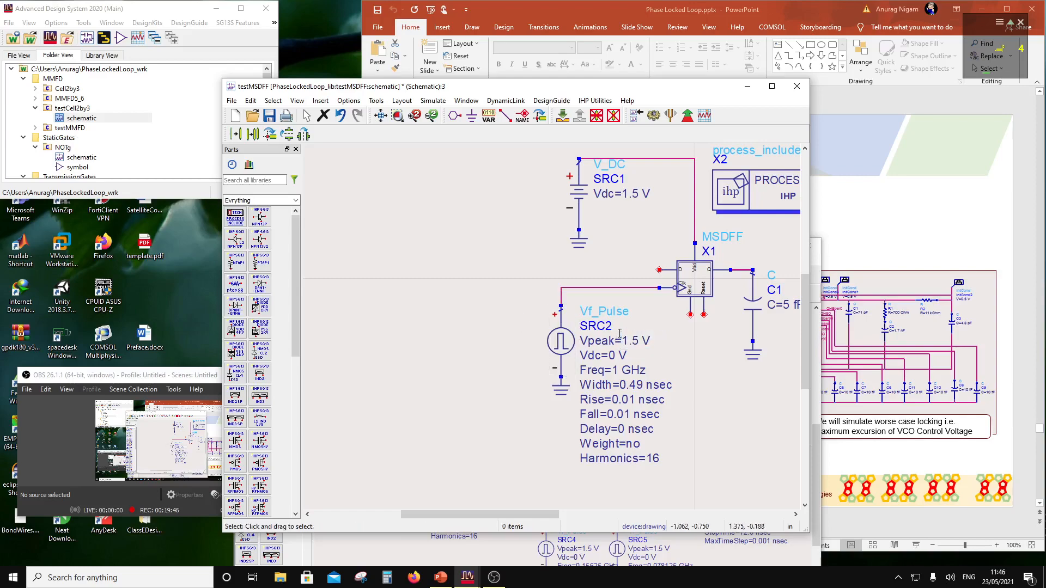
drag(525, 256, 583, 411)
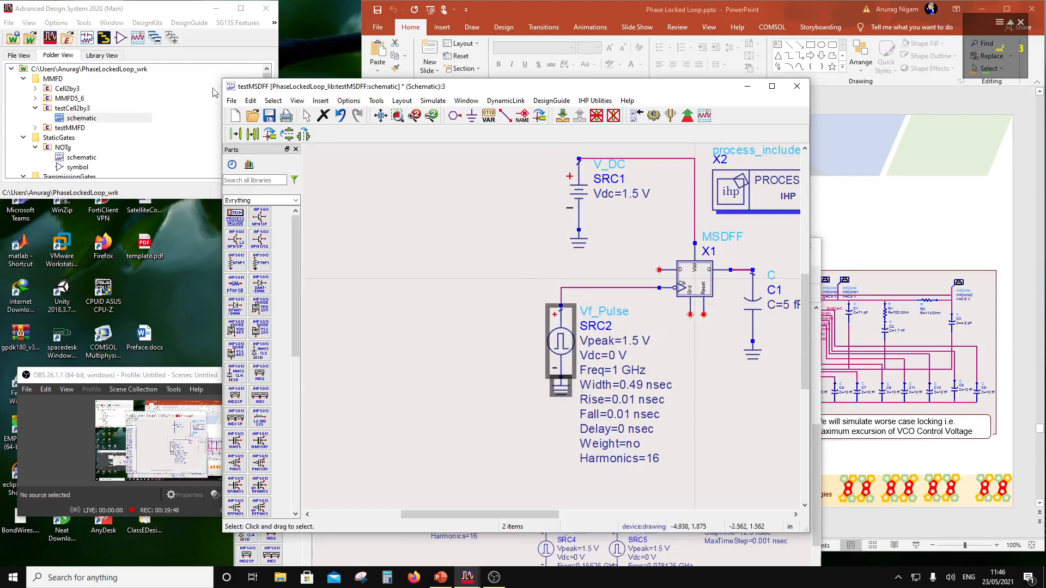
Copy SRC2 and its ground as SRC3 and wire SRC3's top pin to X1's D input.
click(252, 134)
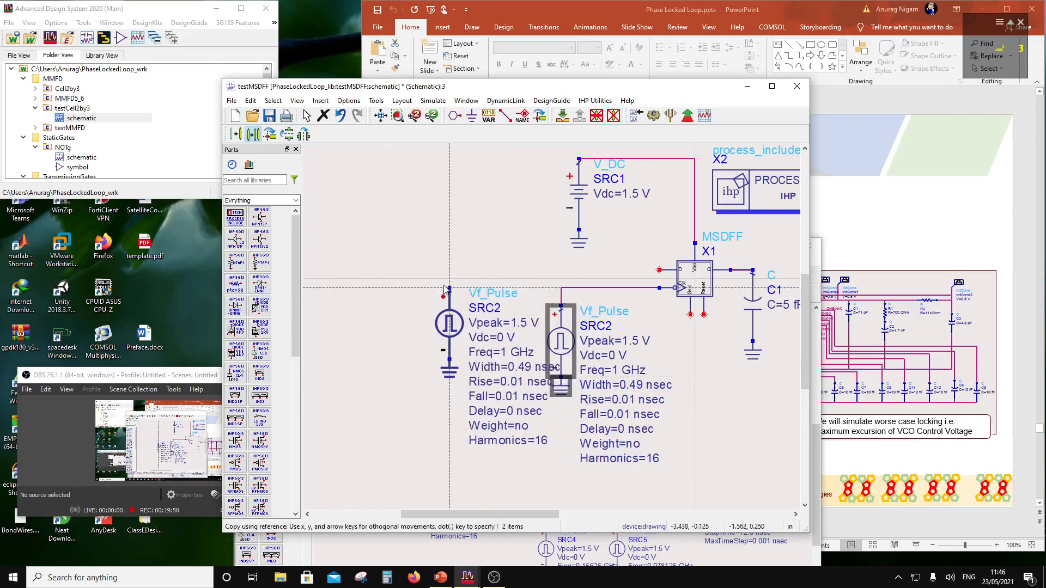
click(415, 295)
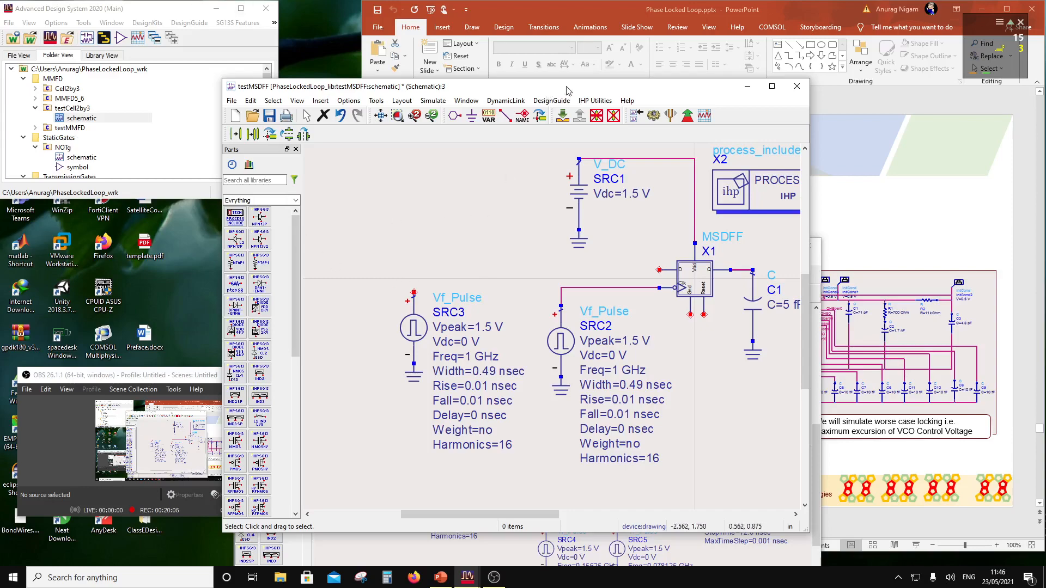
click(505, 115)
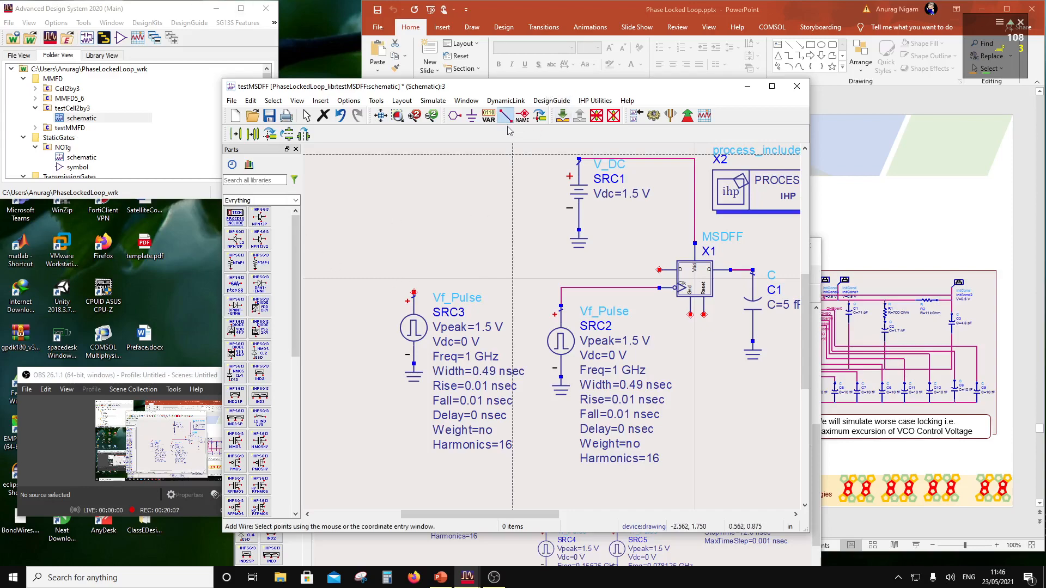
click(414, 293)
click(660, 270)
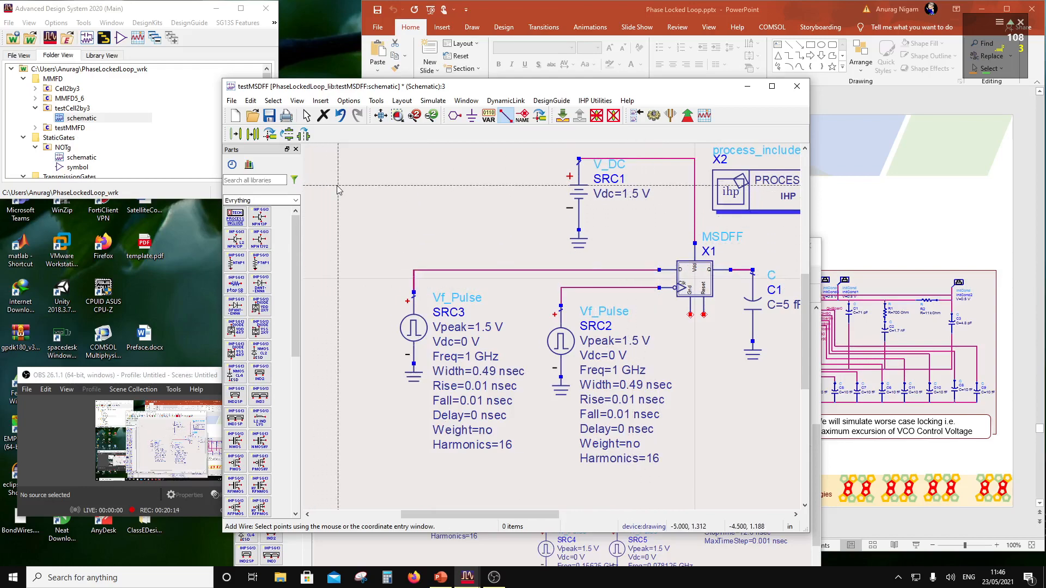
key(Escape)
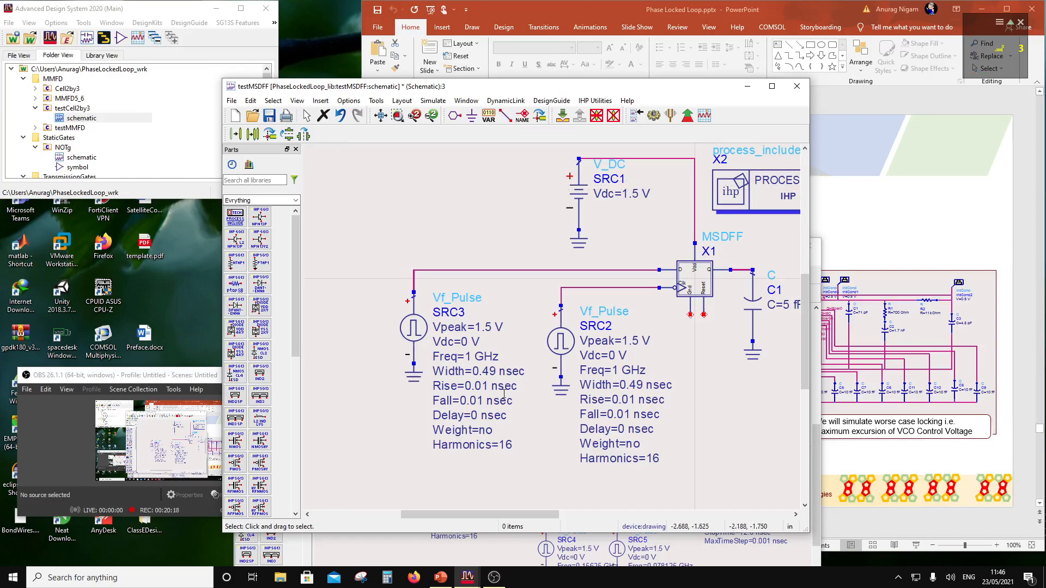
scroll(518, 364, up, 1)
scroll(556, 336, down, 1)
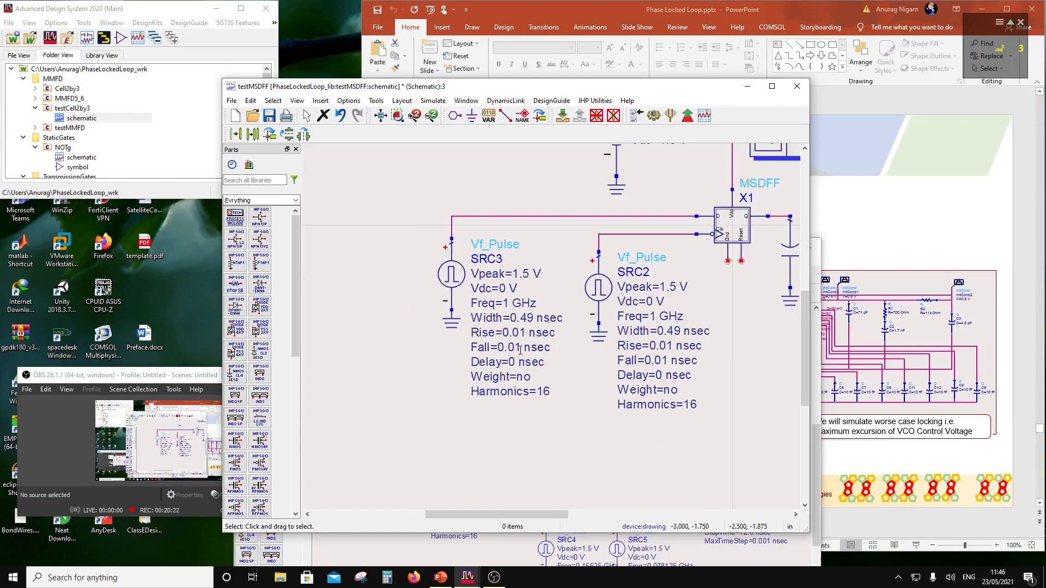
Set SRC3's Freq to 0.5 GHz.
double_click(534, 316)
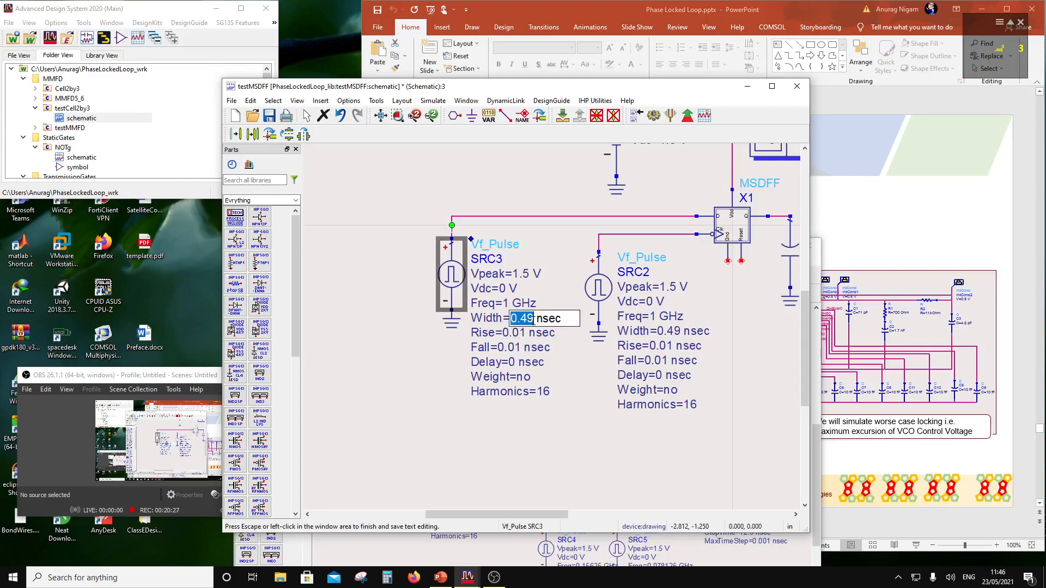
click(506, 307)
double_click(505, 304)
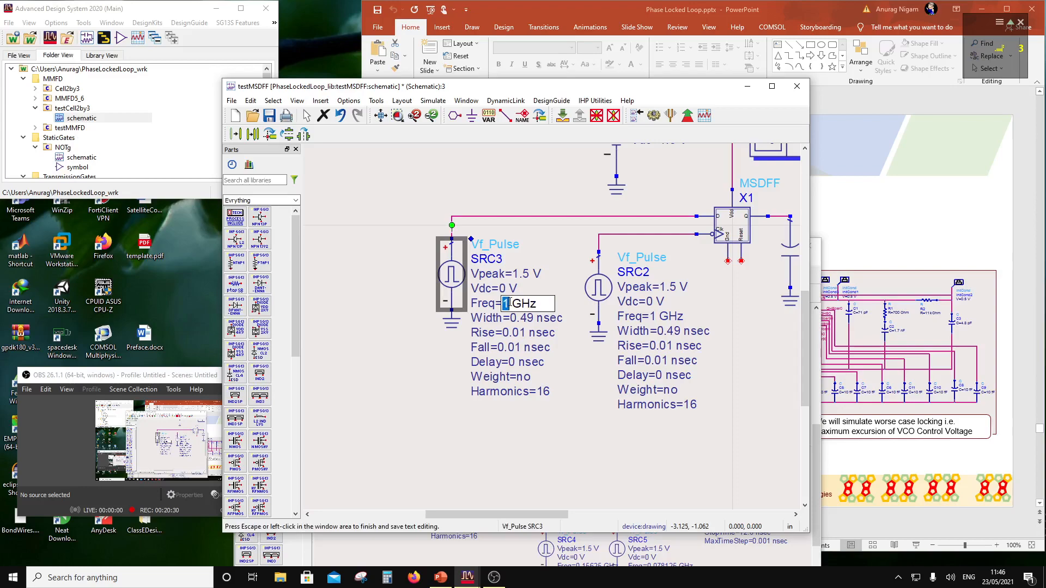
text(0.5)
key(Escape)
scroll(523, 322, up, 1)
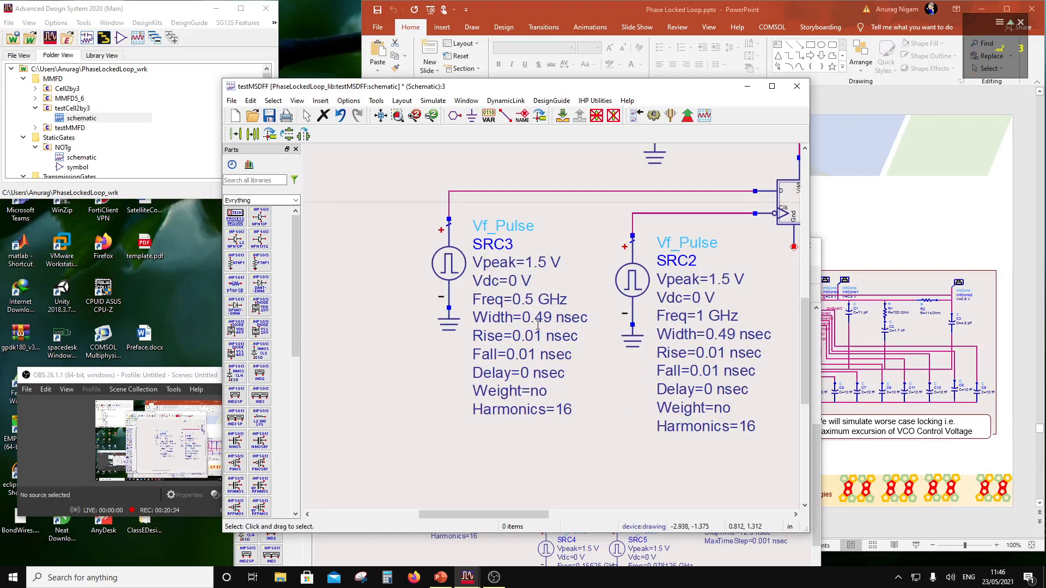
Change SRC3's Width from 0.49 to 0.99 nsec.
double_click(529, 321)
click(528, 321)
drag(545, 321, 536, 320)
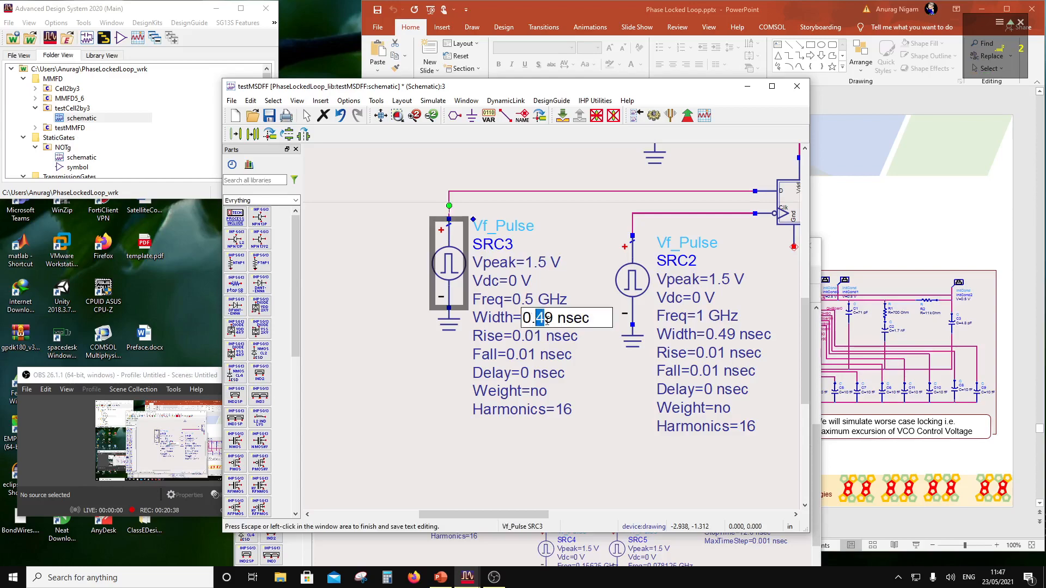
text(9)
key(Escape)
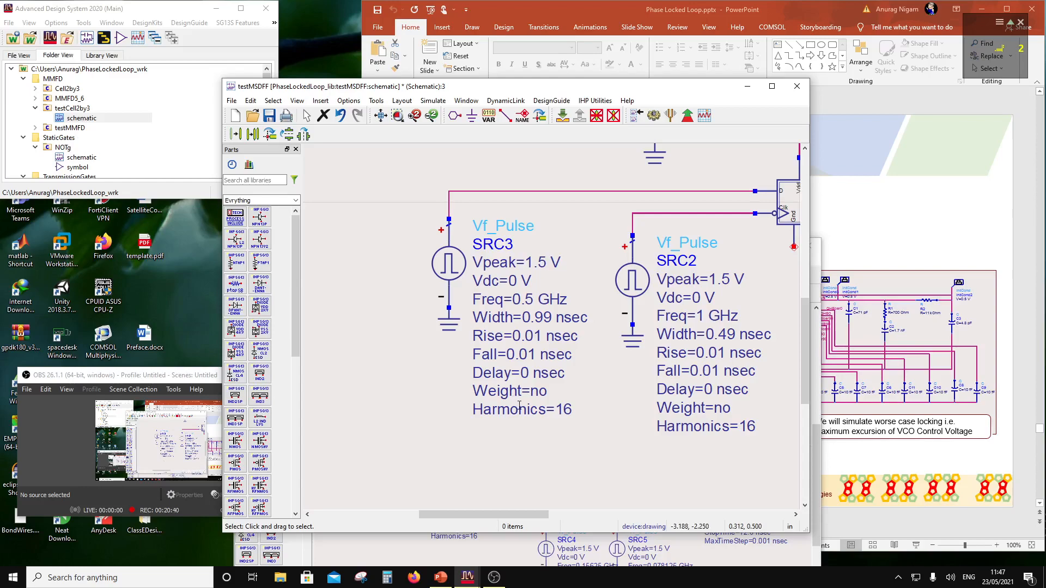
scroll(604, 210, down, 1)
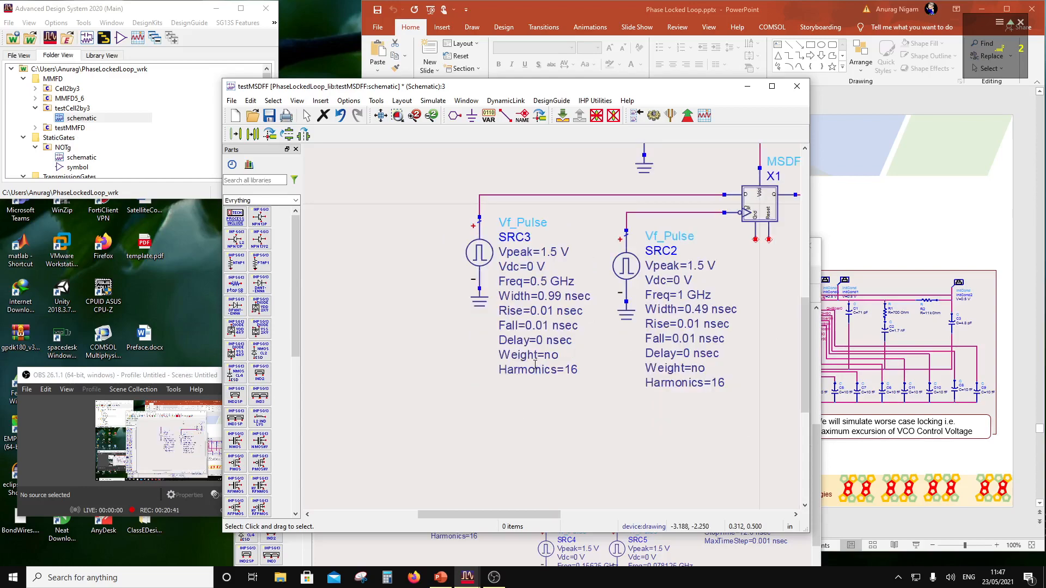
Change SRC2's Delay label from 0 nsec to 2.25 nsec.
double_click(688, 353)
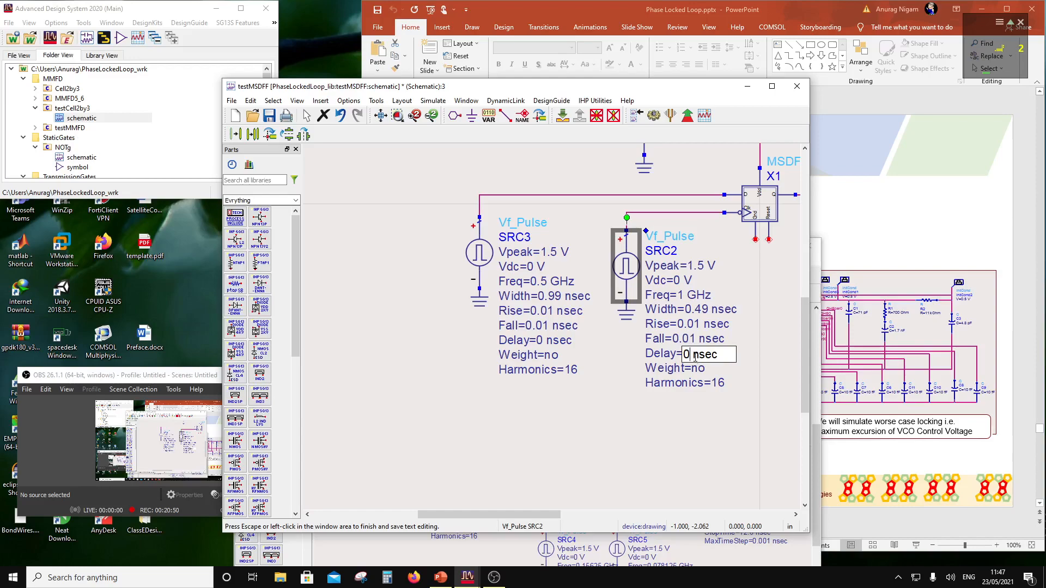
text(.25)
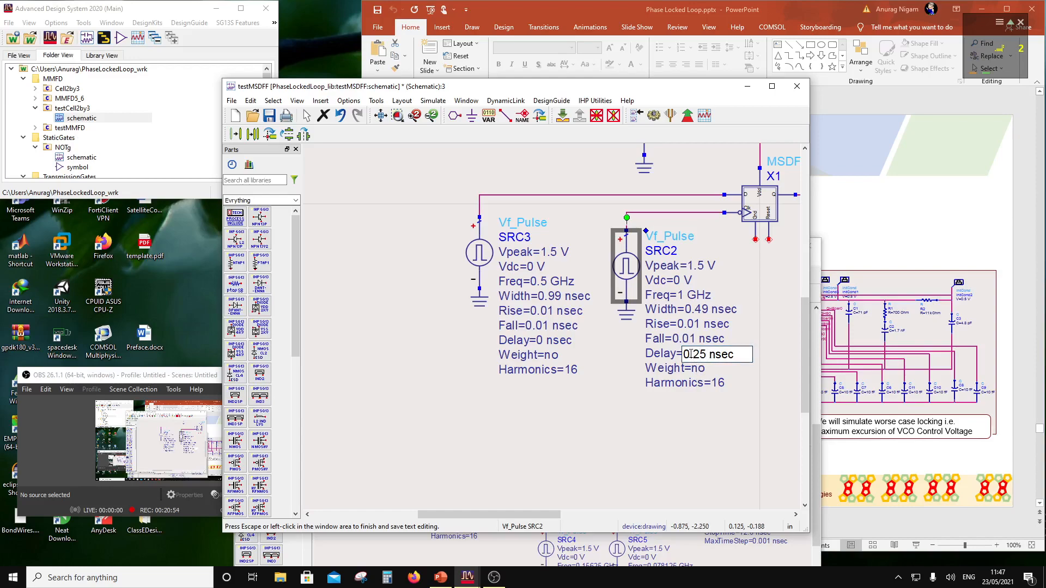
drag(689, 354, 684, 354)
text(2)
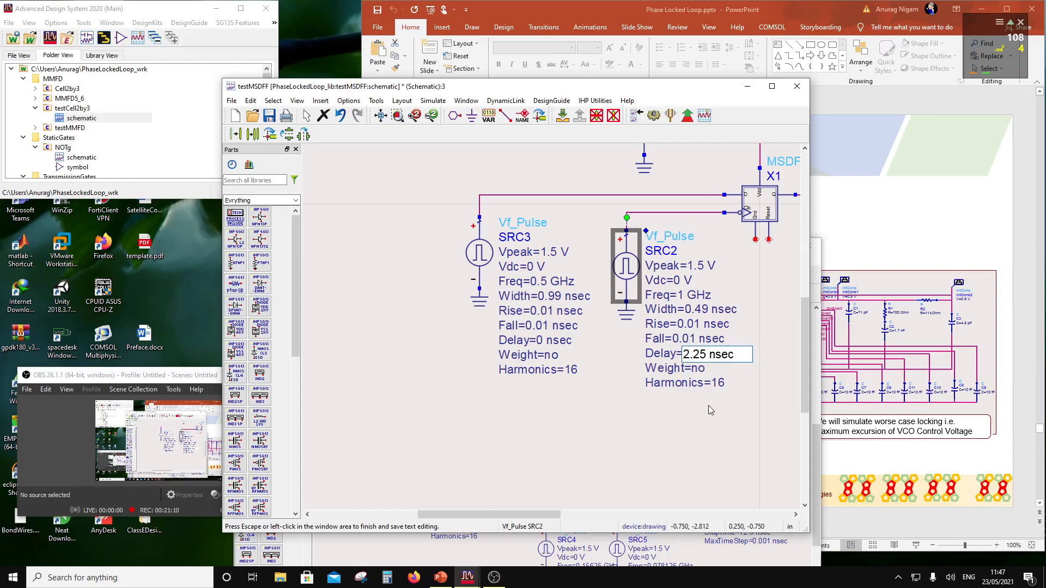
click(674, 401)
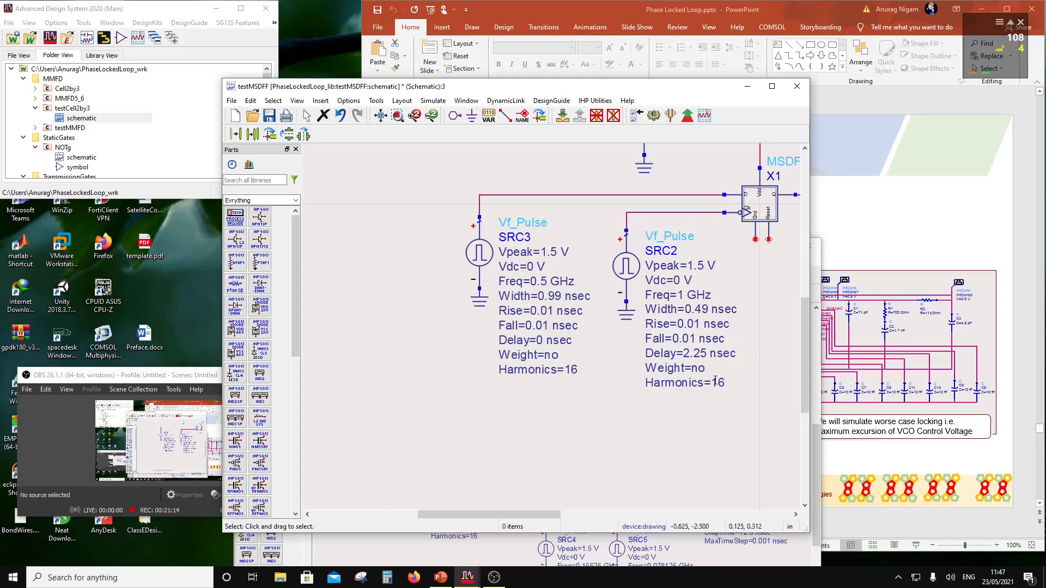
Place a ground on MSDFF X1's Gnd pin.
scroll(715, 379, down, 3)
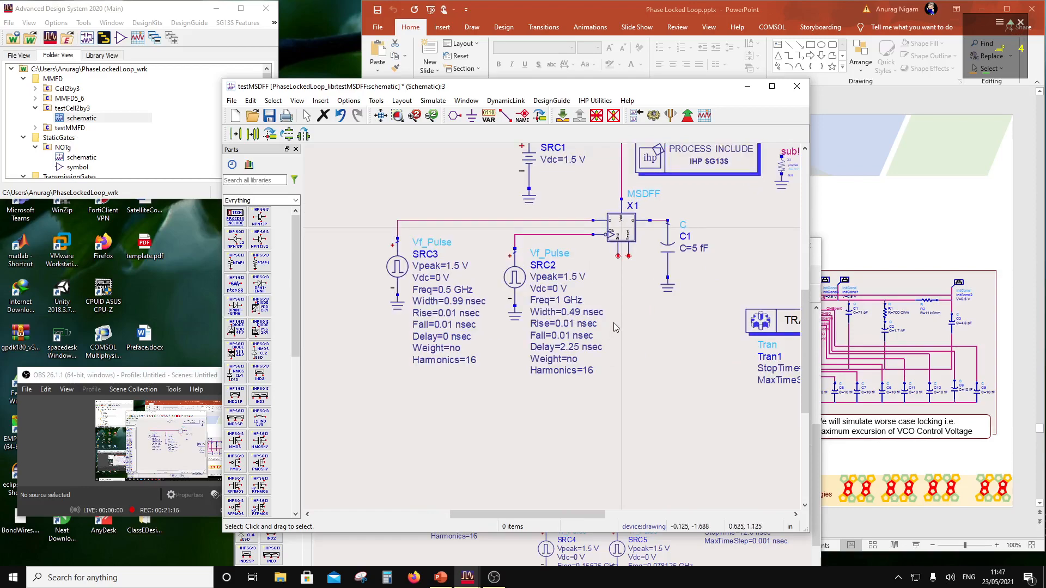
scroll(637, 240, up, 2)
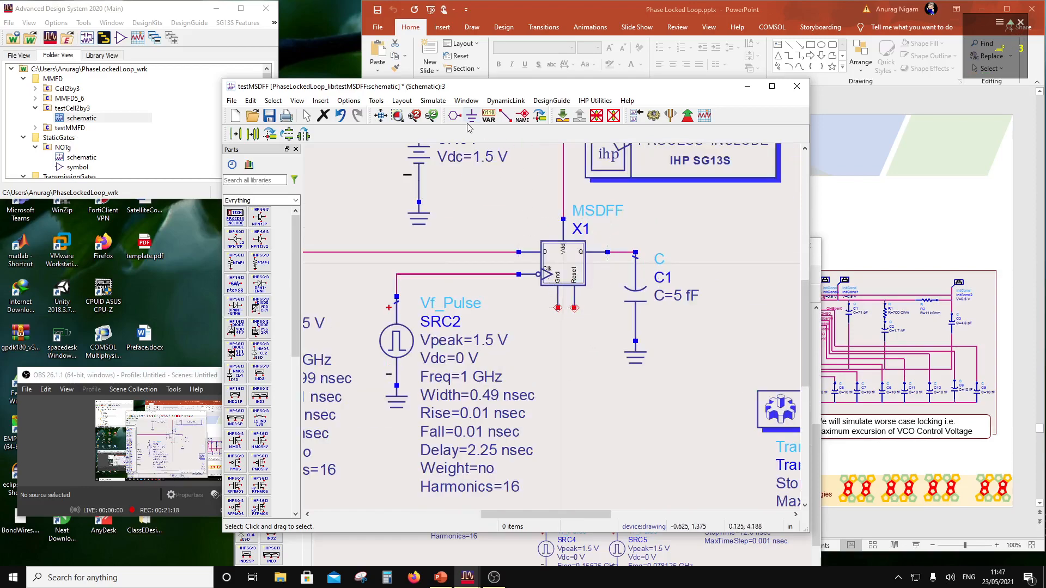
click(471, 117)
click(557, 308)
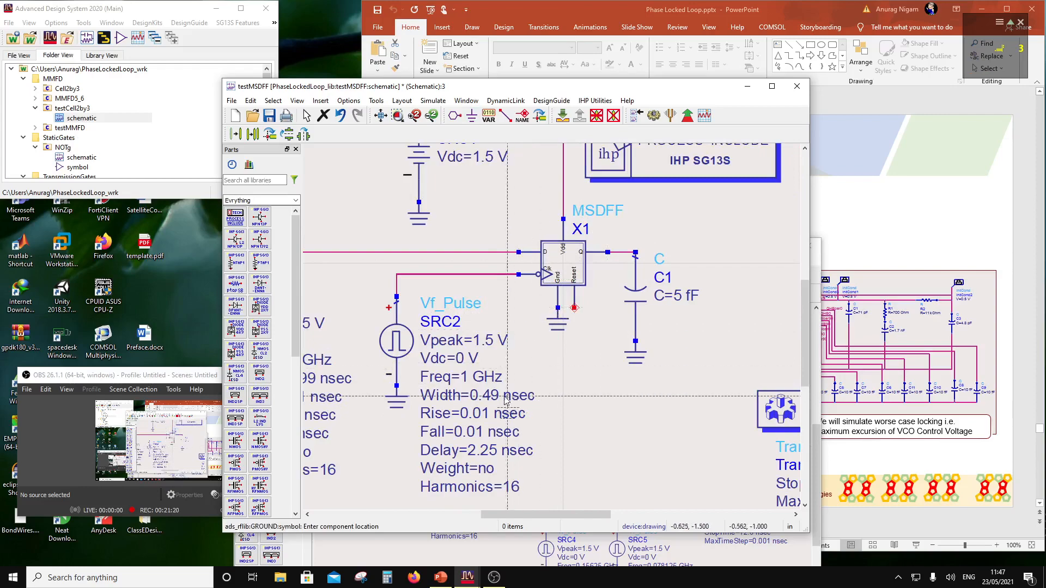
key(Escape)
Copy SRC2 with its ground to create SRC4 below C1.
drag(374, 286, 425, 433)
click(253, 133)
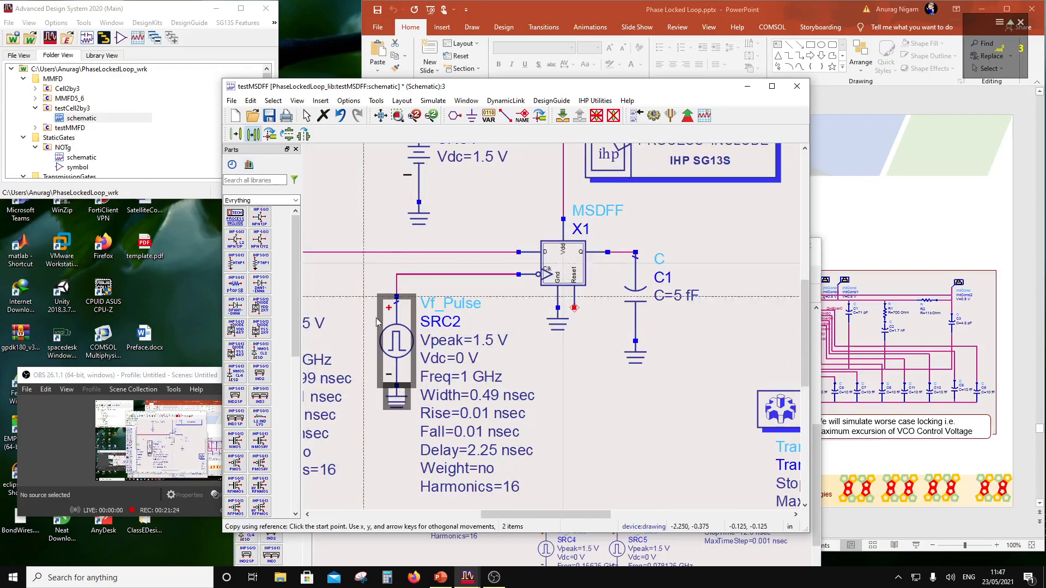
click(400, 300)
click(576, 361)
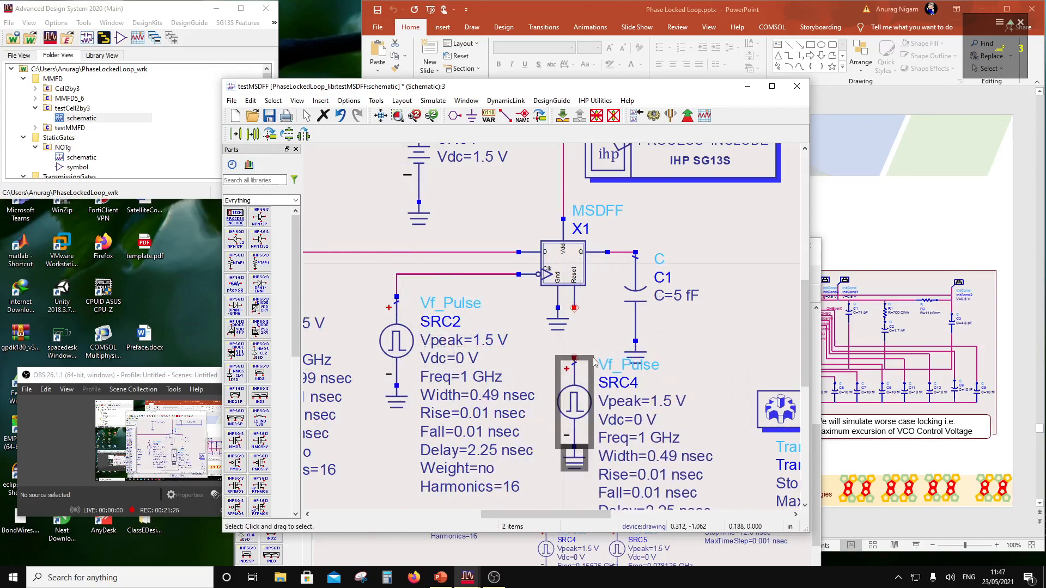
scroll(636, 432, up, 1)
scroll(546, 333, down, 1)
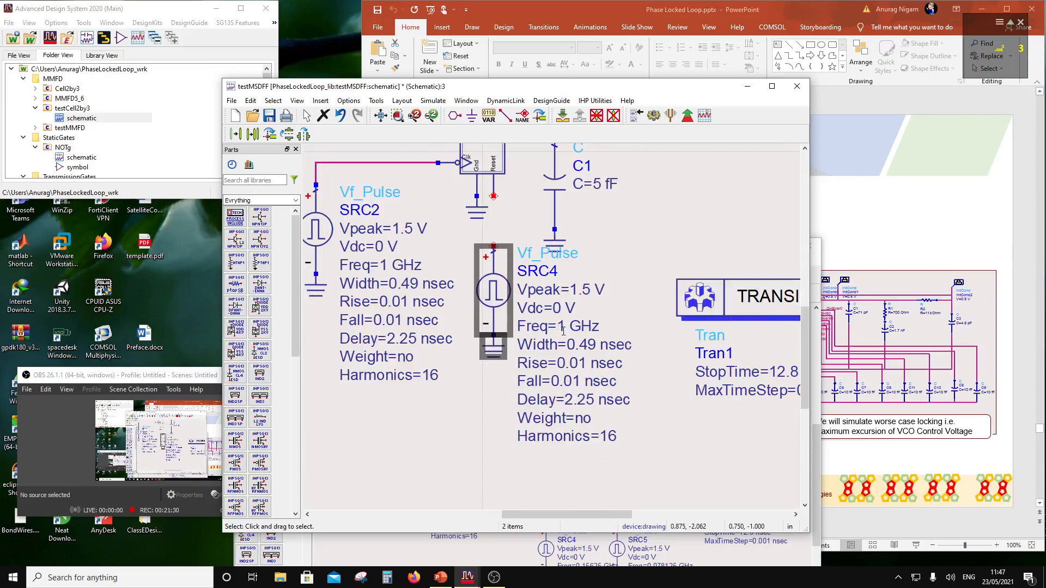
Change SRC4's Freq from 1 GHz to 80 MHz.
double_click(563, 327)
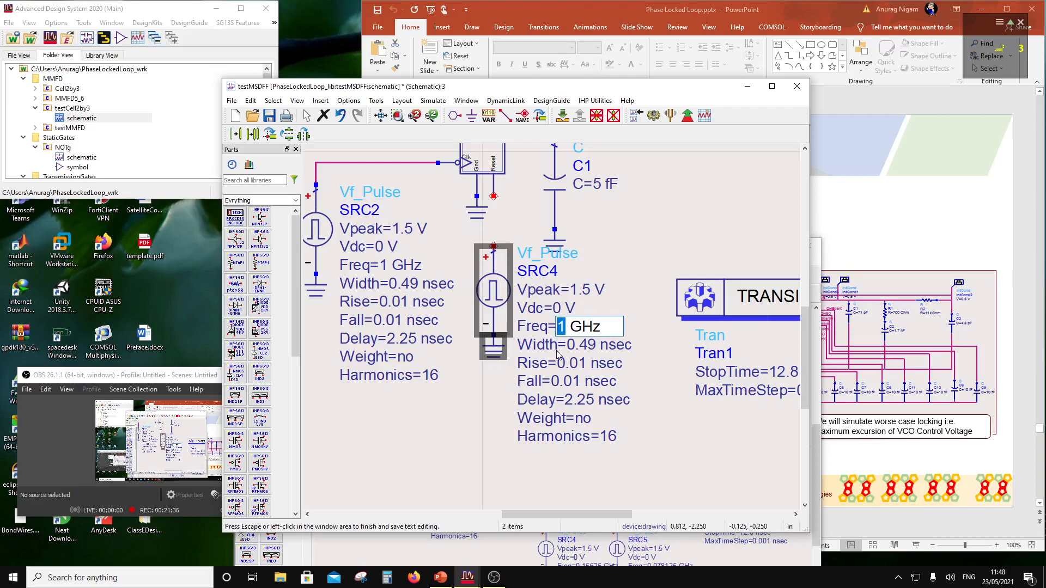
key(Right)
key(shift+Left)
text(80)
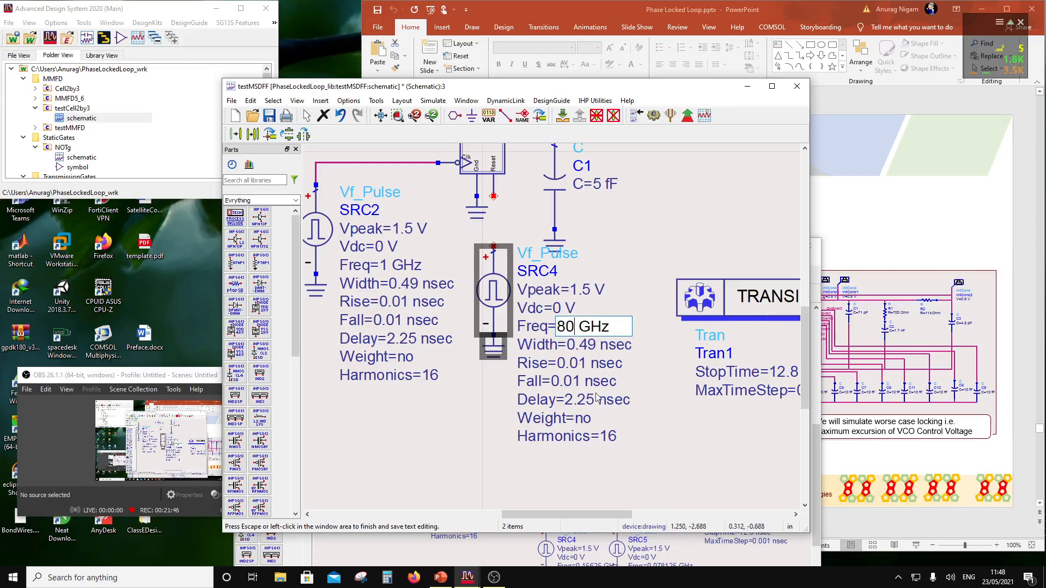
double_click(582, 326)
drag(582, 326, 586, 325)
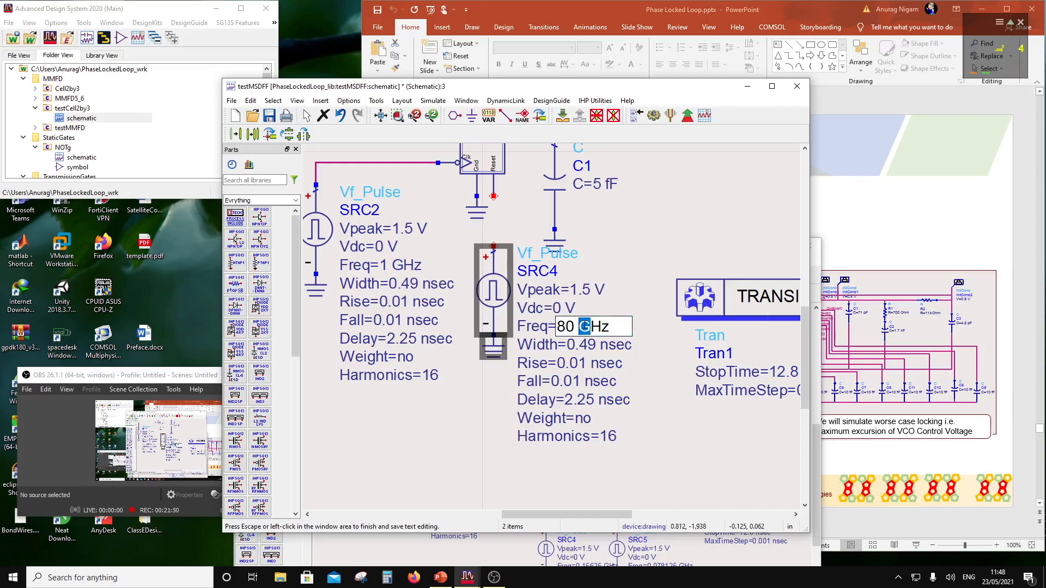
text(M)
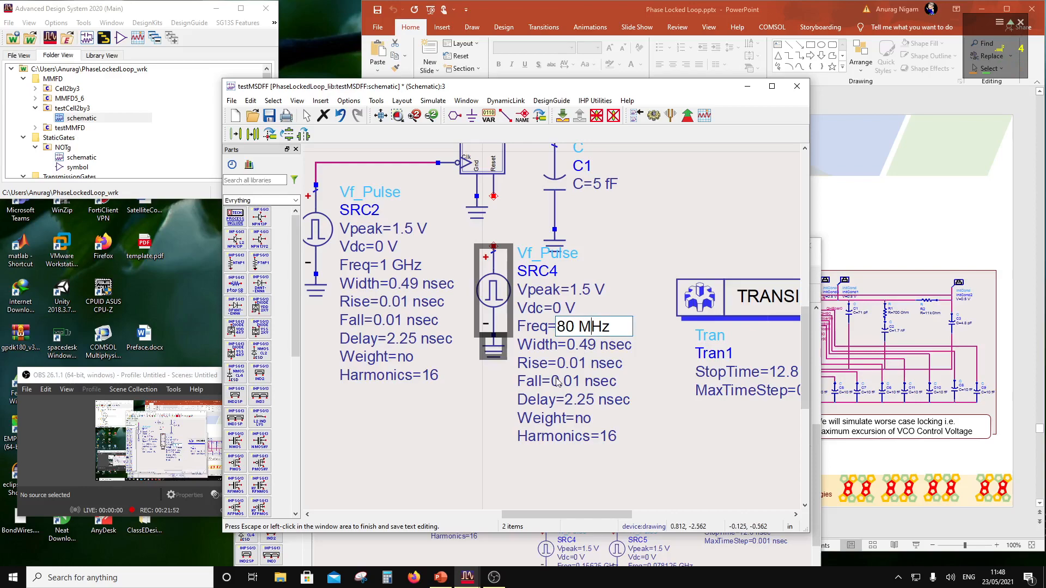
click(665, 417)
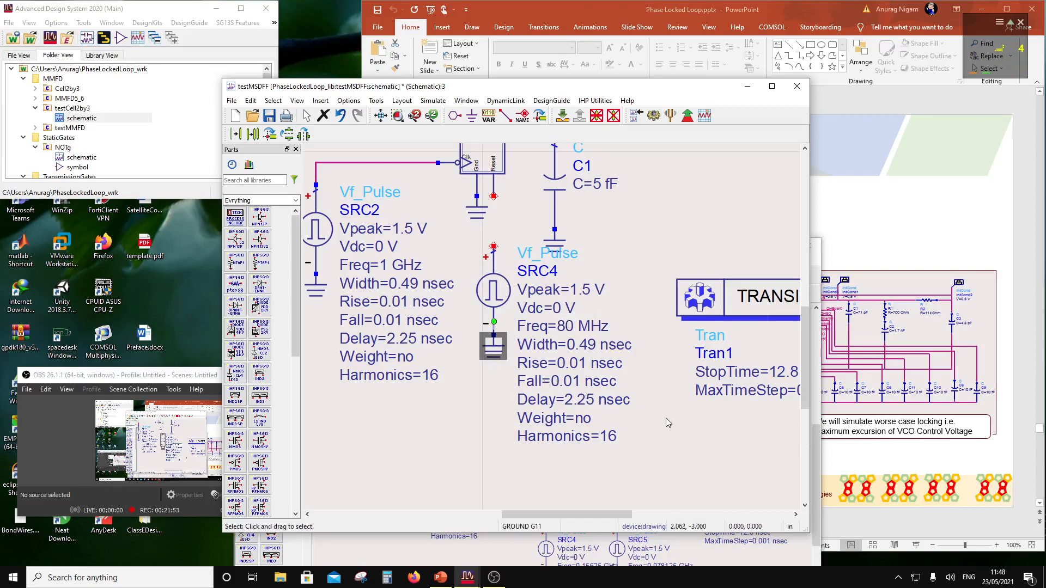
Set SRC4's Vdc to 1.5 V, then restore it to 0 V.
double_click(596, 344)
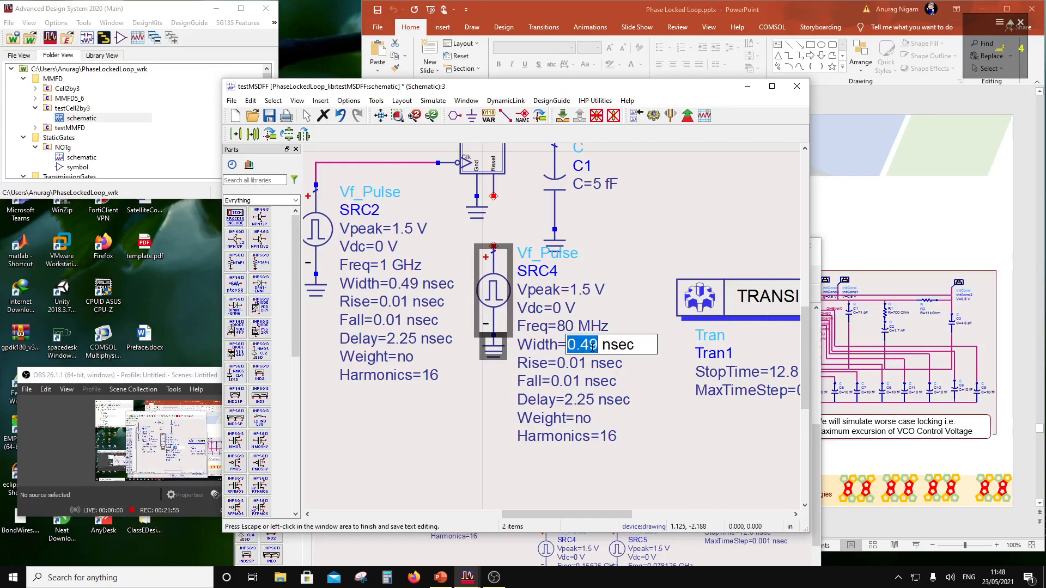
click(557, 308)
double_click(557, 308)
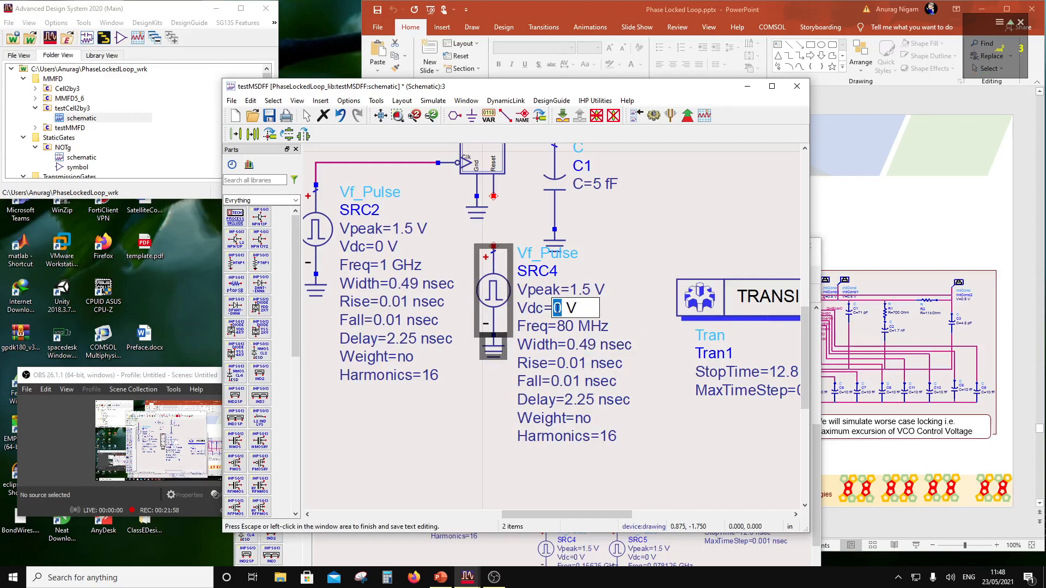
text(1.)
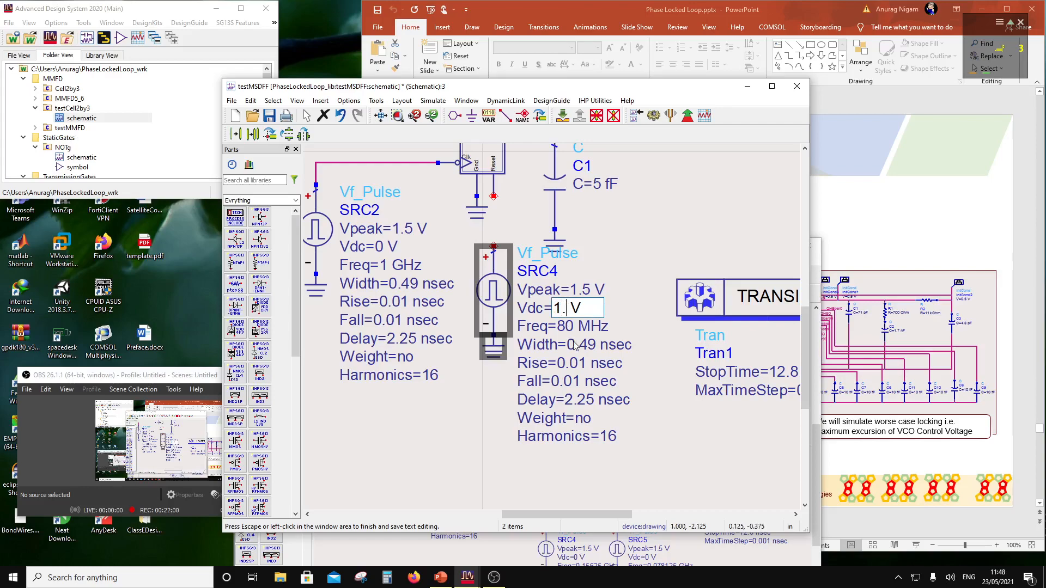
text(5)
click(587, 292)
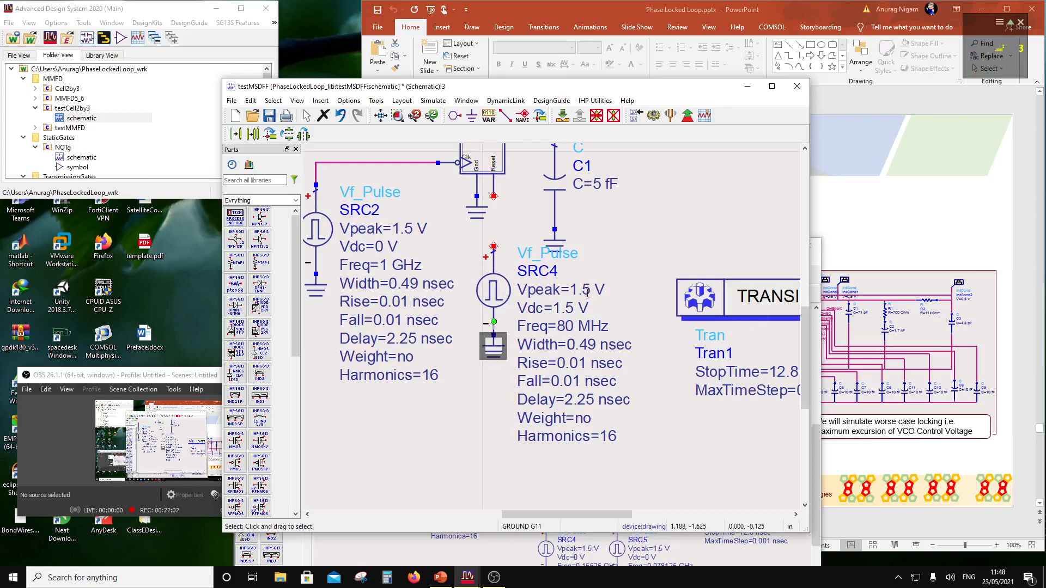
click(578, 309)
drag(576, 309, 552, 309)
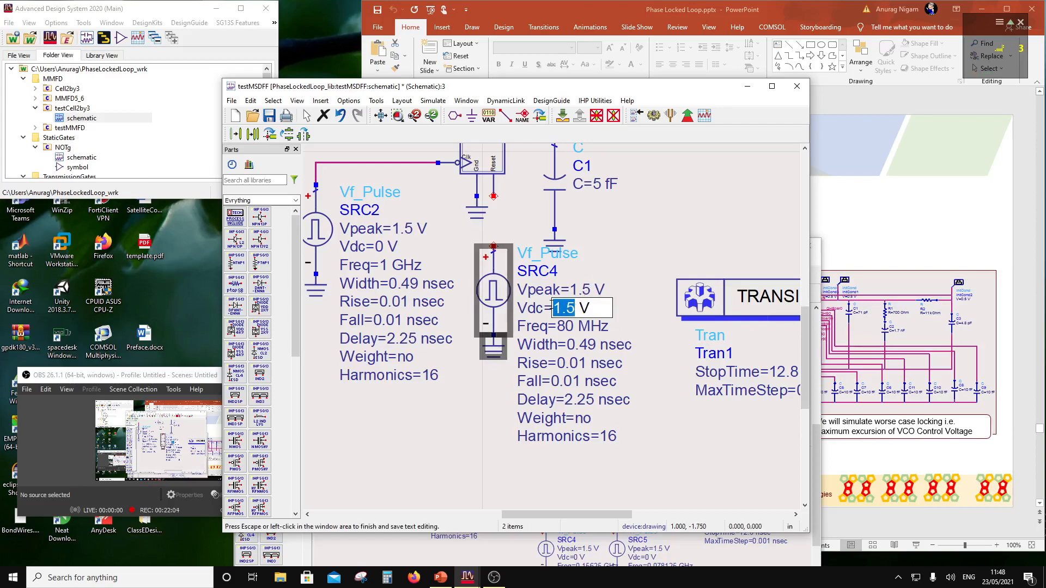
text(0)
click(621, 316)
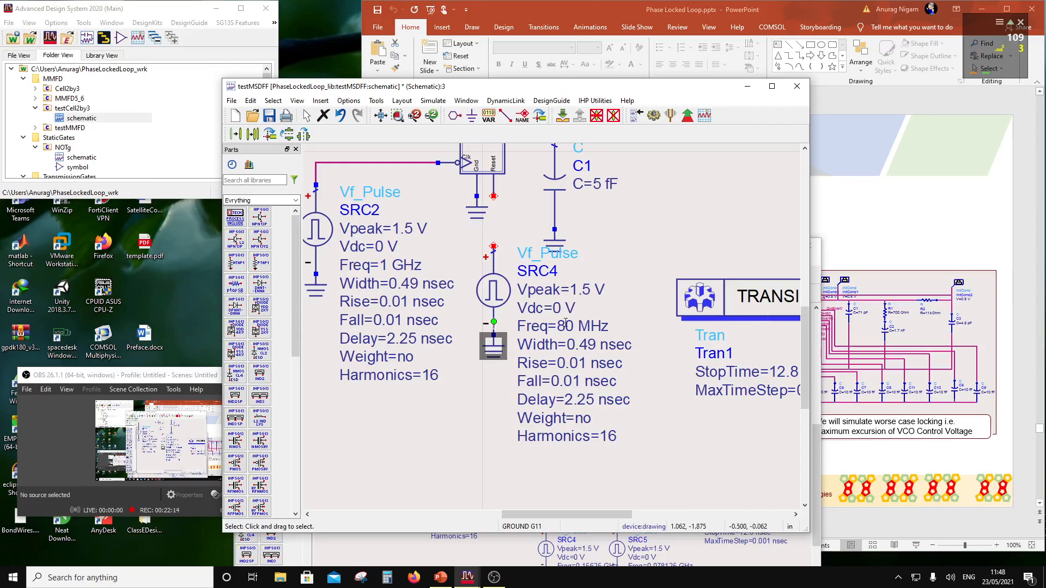
scroll(565, 323, down, 1)
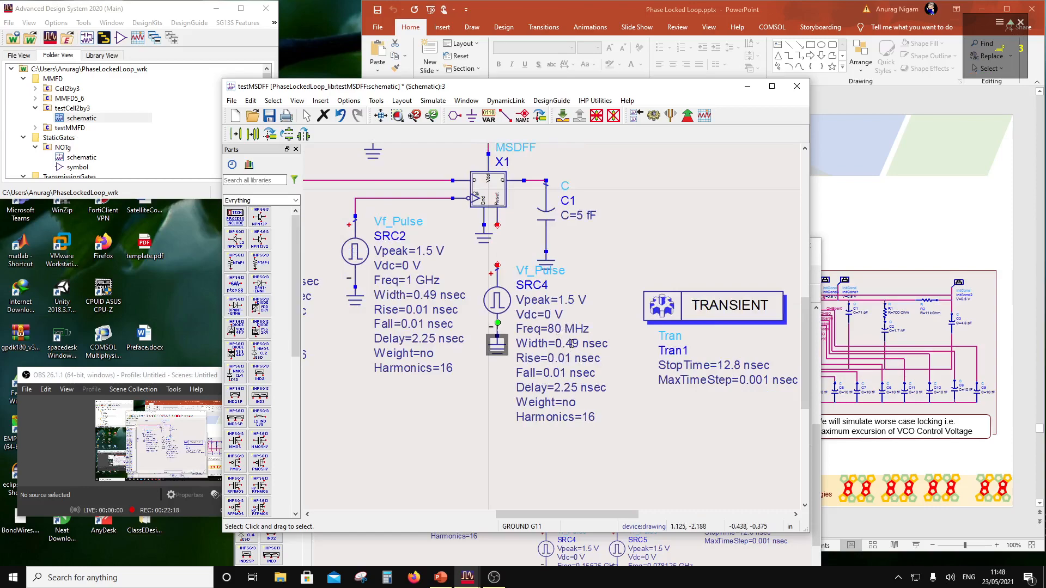
Change SRC4's Delay from 2.25 to 1.25 nsec, leaving its Width at 0.49 nsec.
click(578, 342)
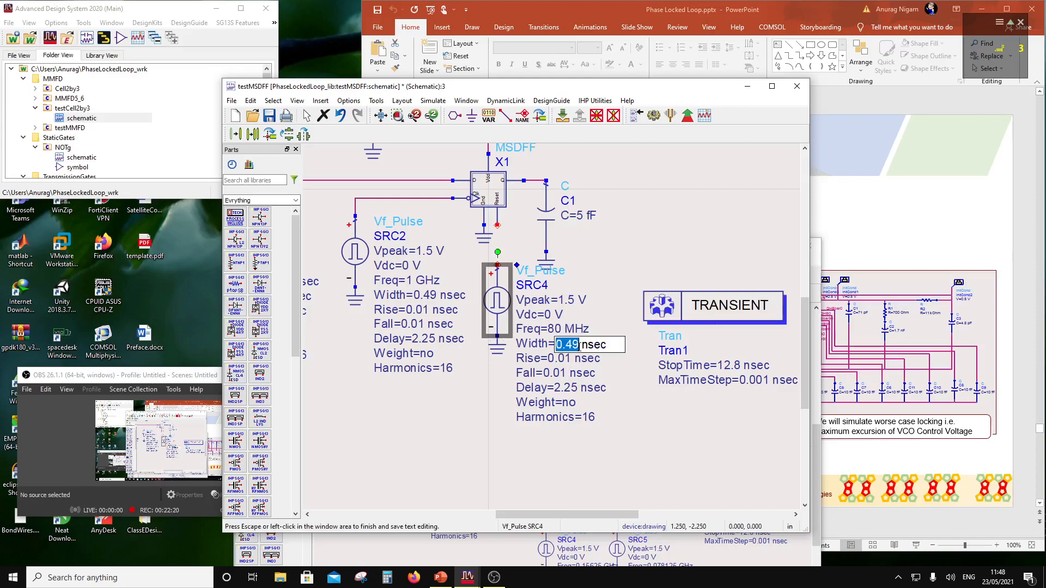
double_click(577, 344)
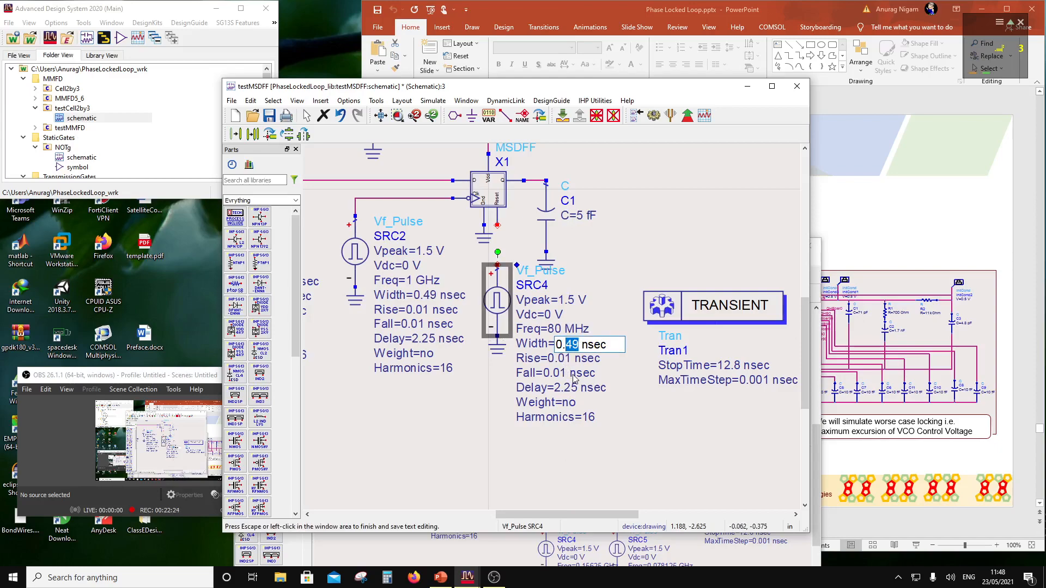
key(Escape)
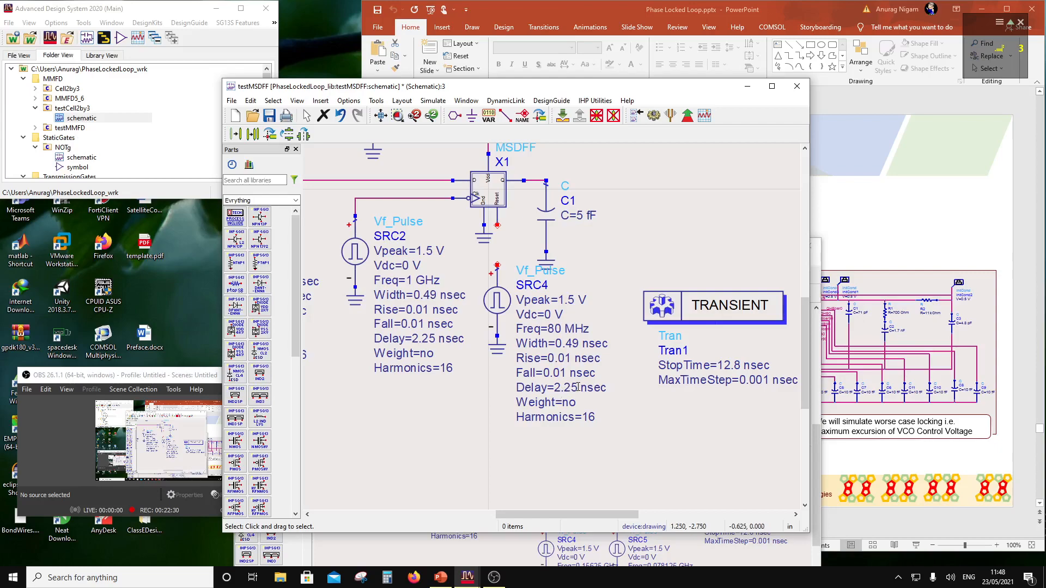
double_click(571, 388)
scroll(490, 326, left, 2)
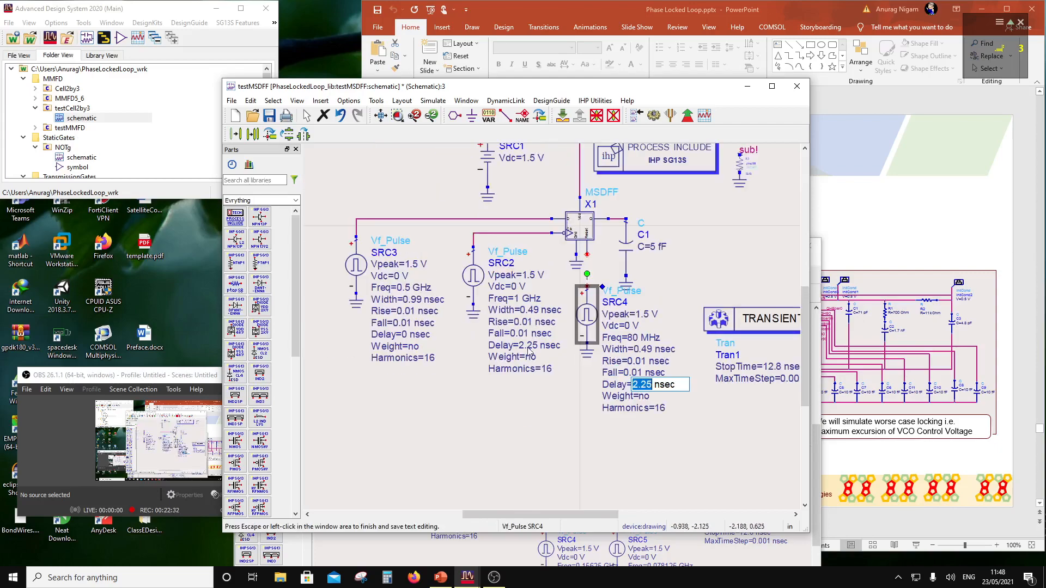
click(694, 383)
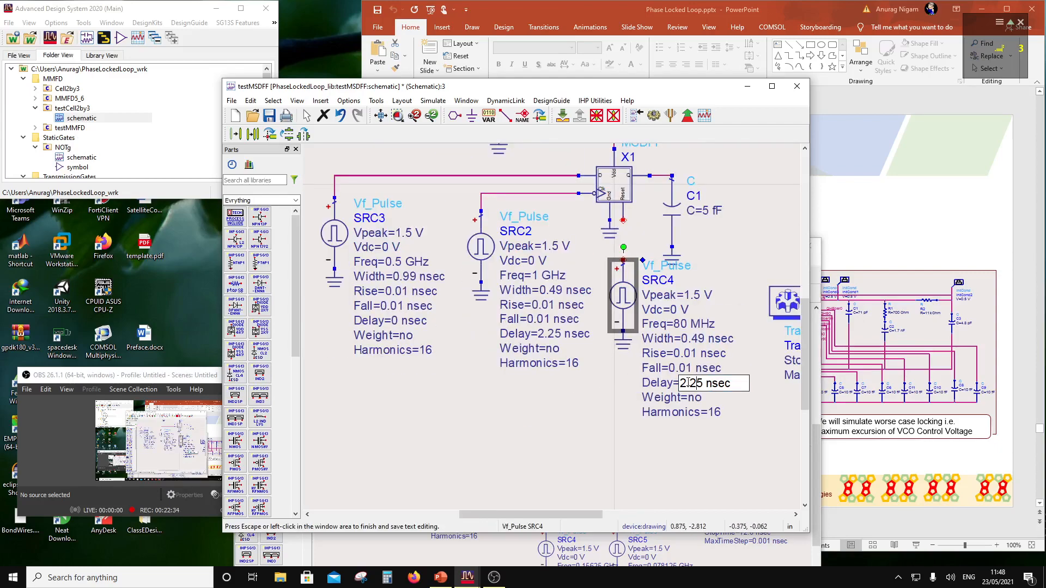
drag(686, 383, 680, 383)
text(1)
click(700, 408)
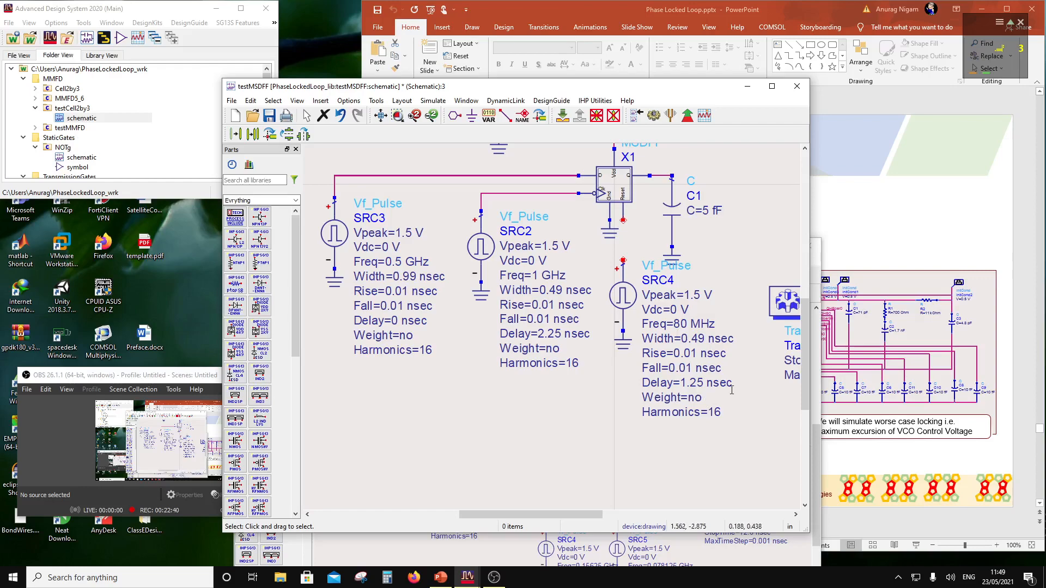
scroll(627, 355, down, 1)
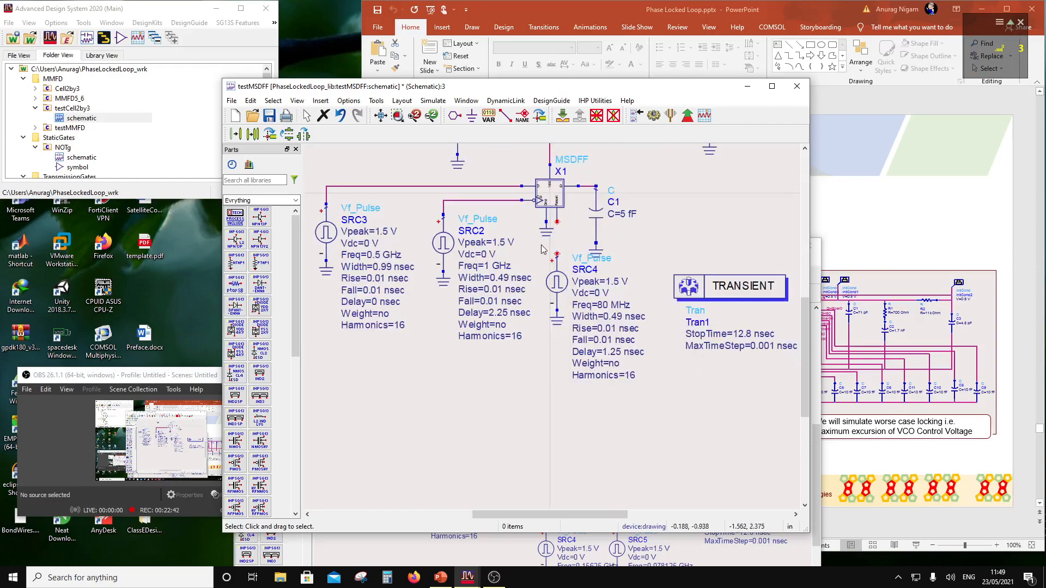
Move SRC4 and its ground further down the schematic.
drag(539, 244, 573, 340)
drag(561, 280, 562, 337)
click(578, 269)
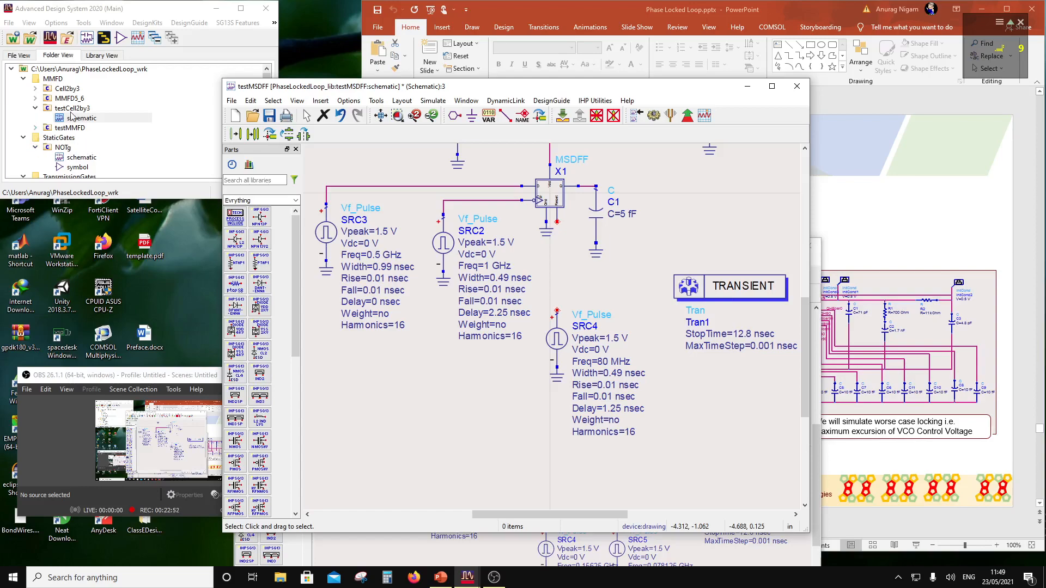
scroll(72, 121, down, 1)
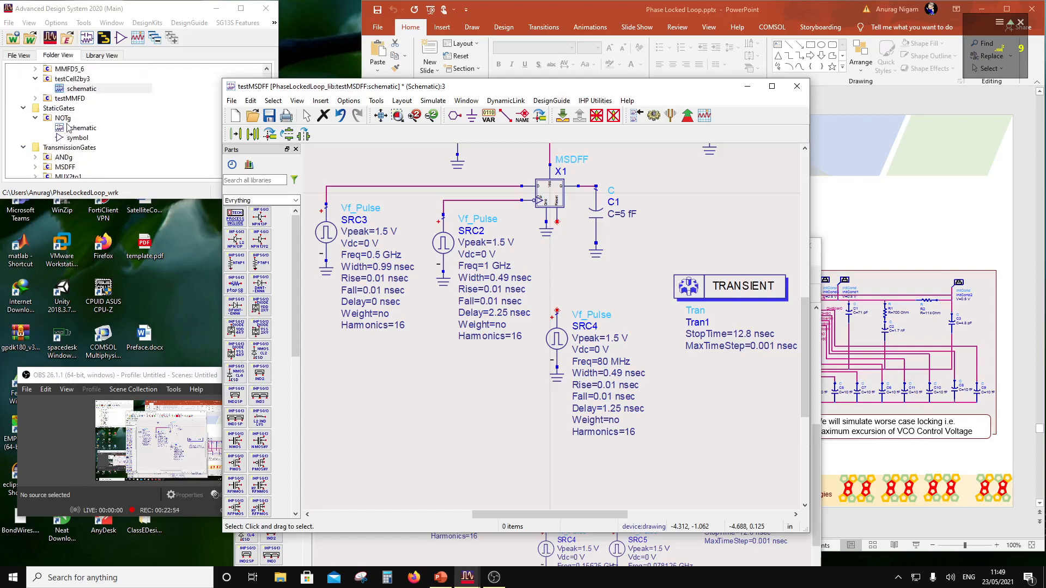
scroll(66, 120, down, 1)
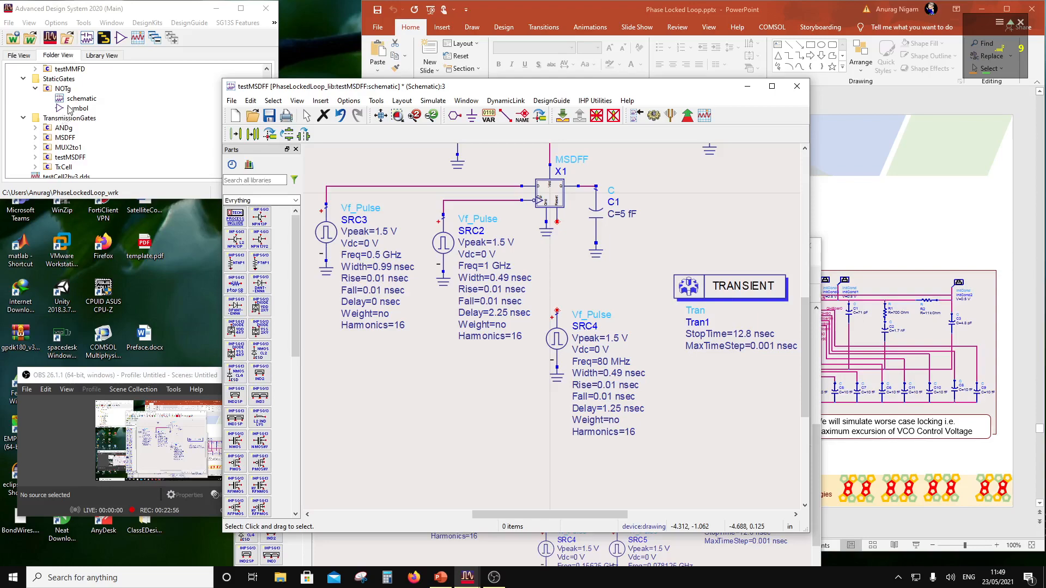
Place a rotated NOTg inverter X4 from Folder View above SRC4.
drag(67, 90, 554, 266)
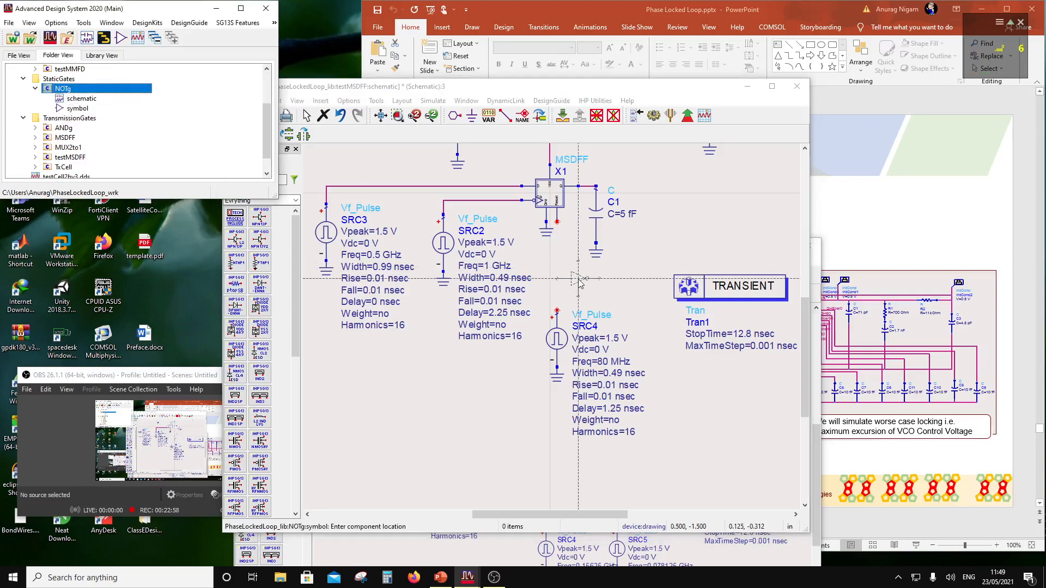
click(543, 115)
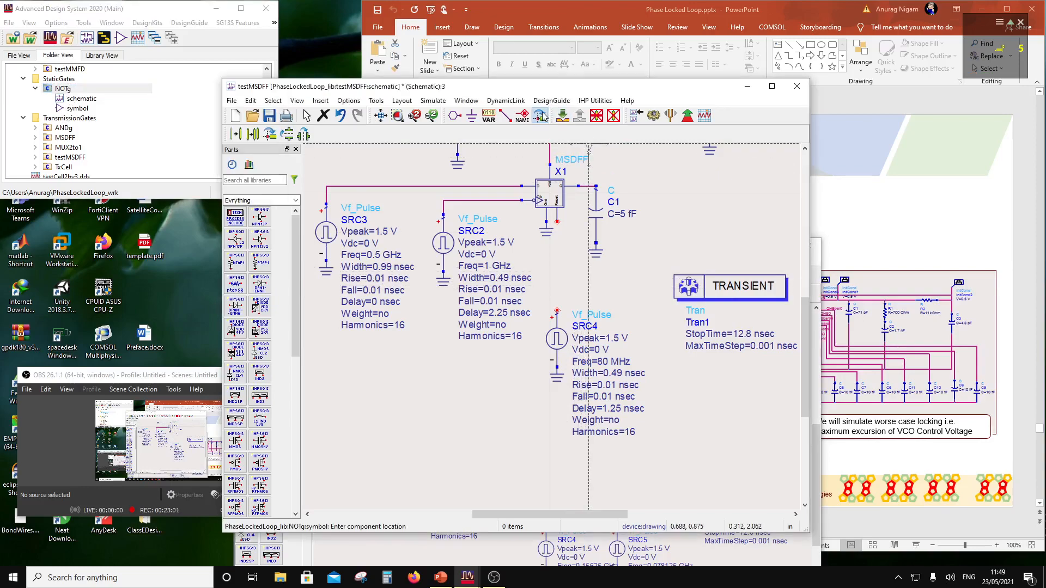
click(557, 289)
key(Escape)
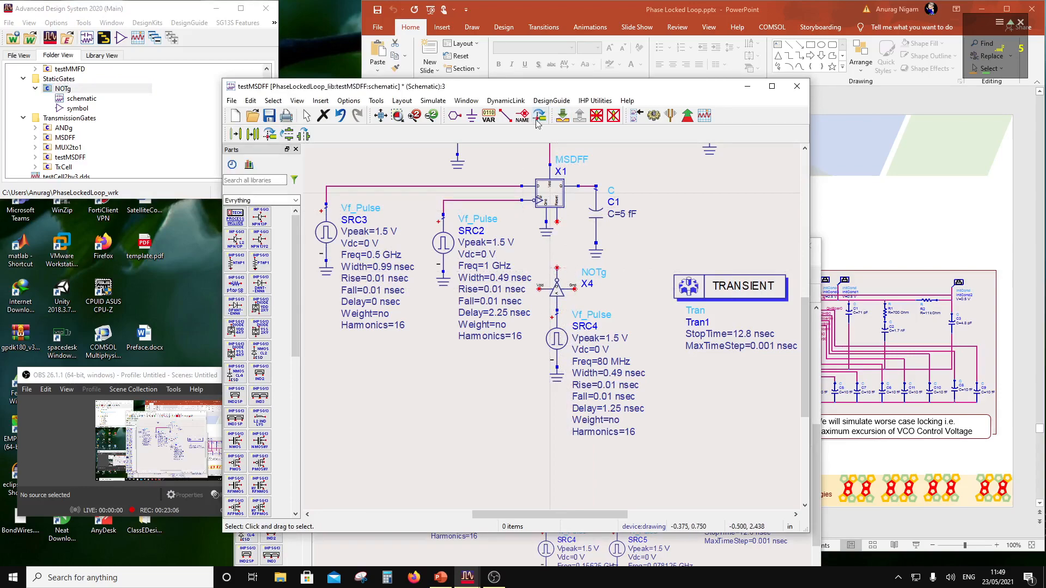
click(505, 119)
scroll(526, 187, down, 2)
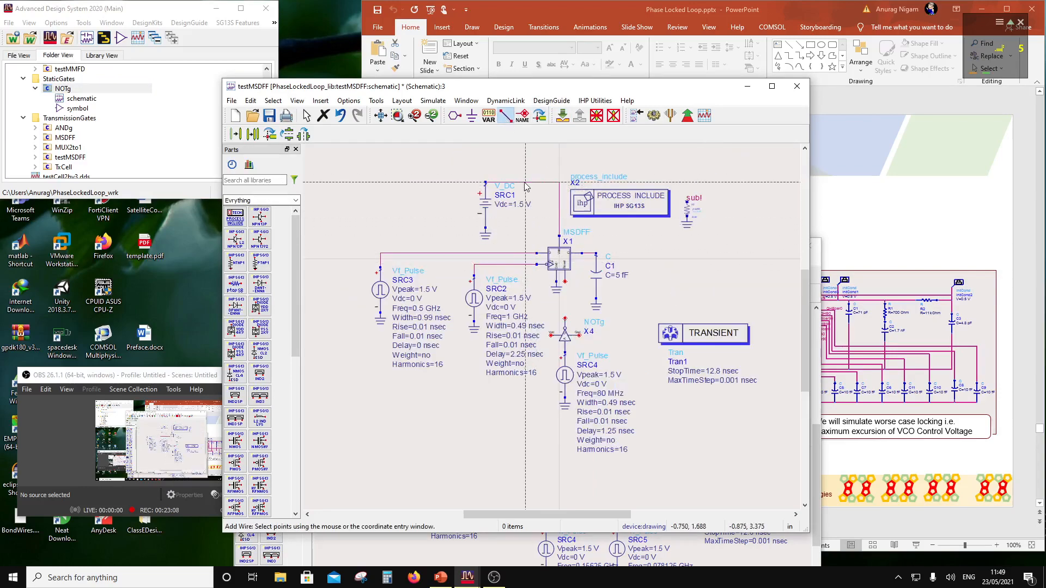
Wire NOTg's Vdd pin to the supply line and ground its Gnd pin.
click(550, 336)
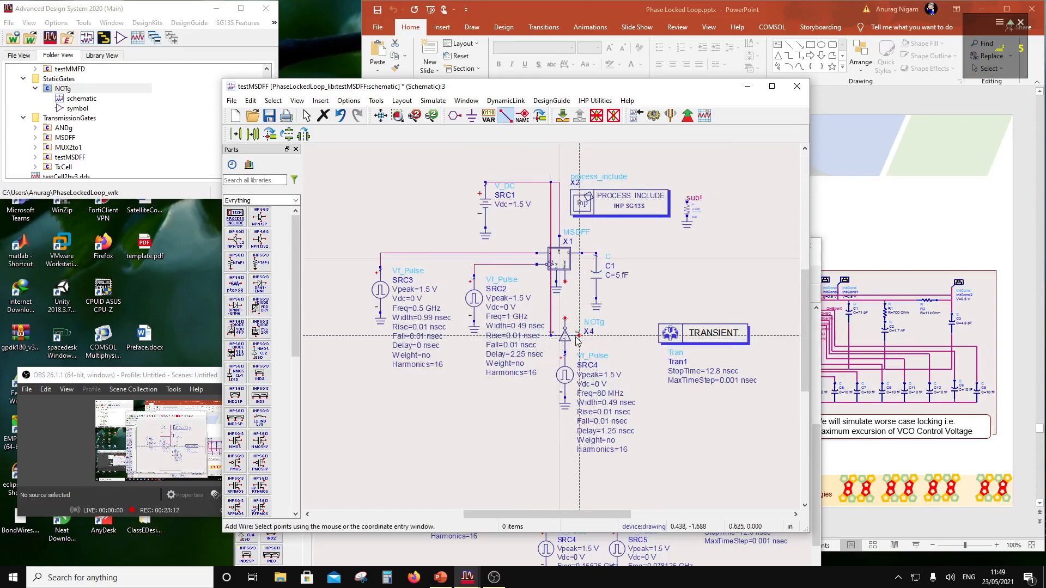
click(471, 115)
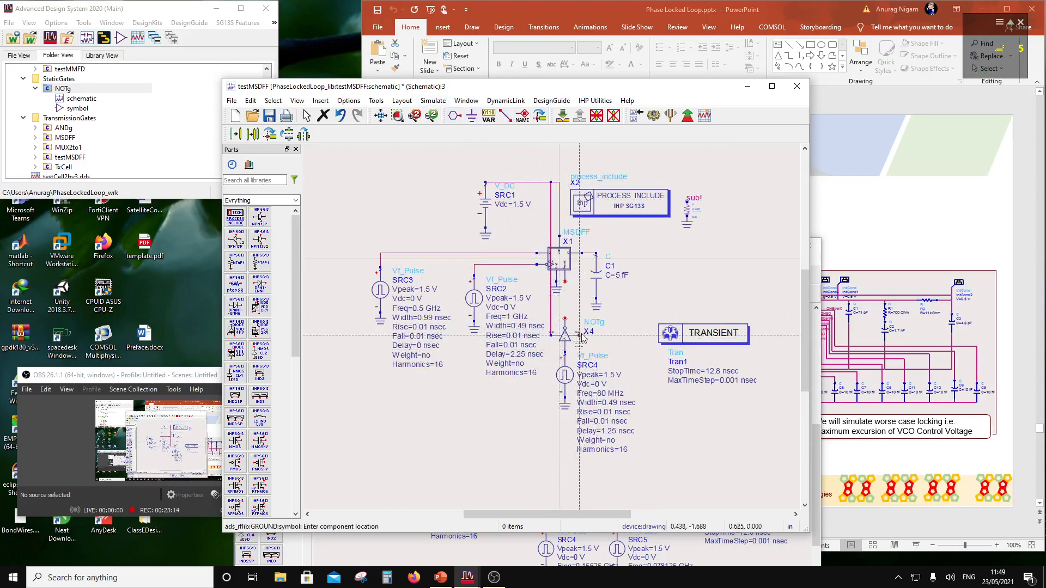
click(579, 337)
key(Escape)
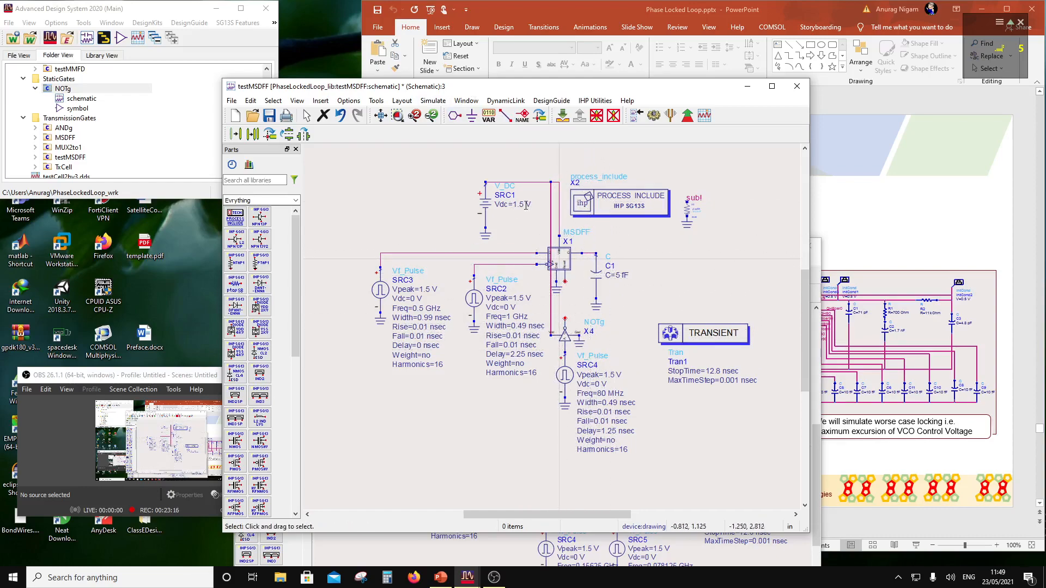
Wire the MSDFF output to NOTg's input and shift the long vertical wire left.
click(505, 115)
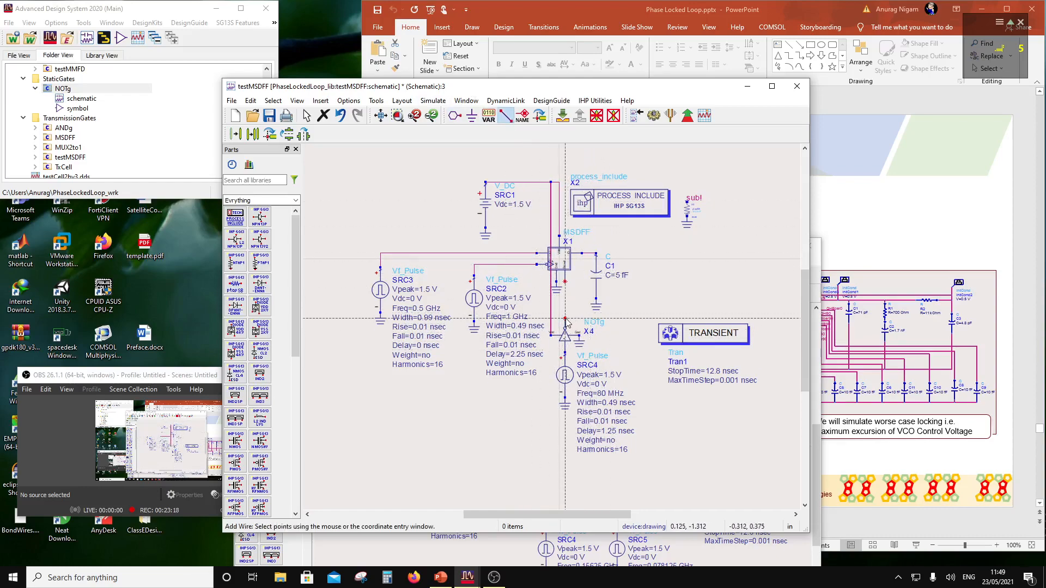
click(565, 282)
double_click(565, 318)
key(Escape)
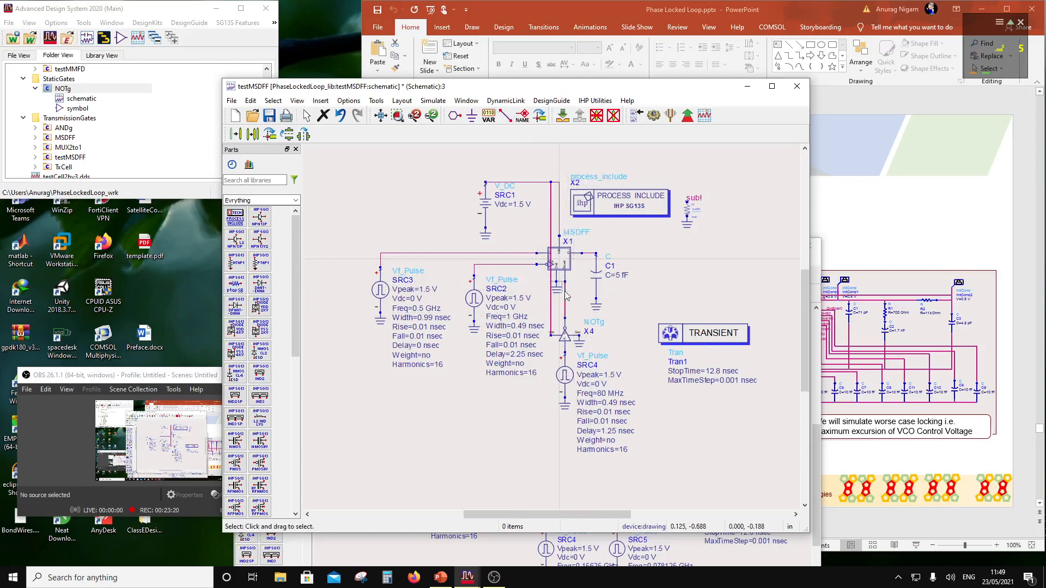
click(551, 261)
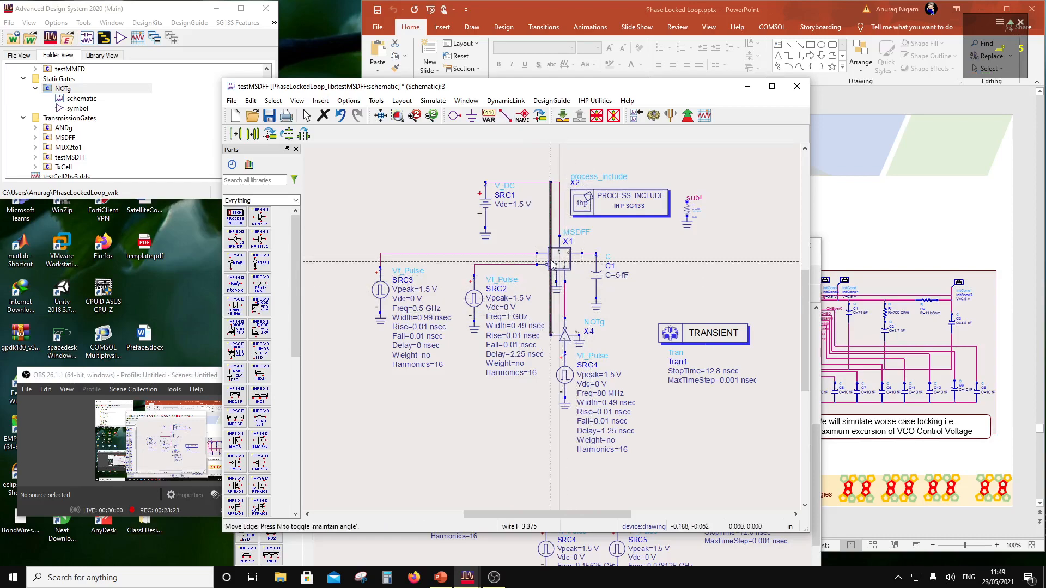
click(515, 259)
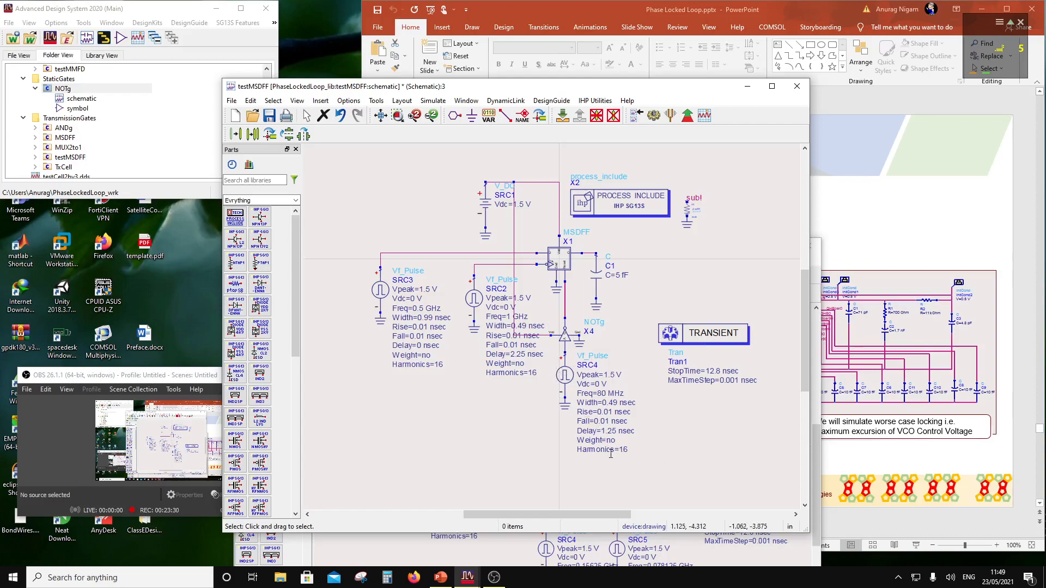
Set the Tran1 StopTime to 20 nsec.
double_click(715, 372)
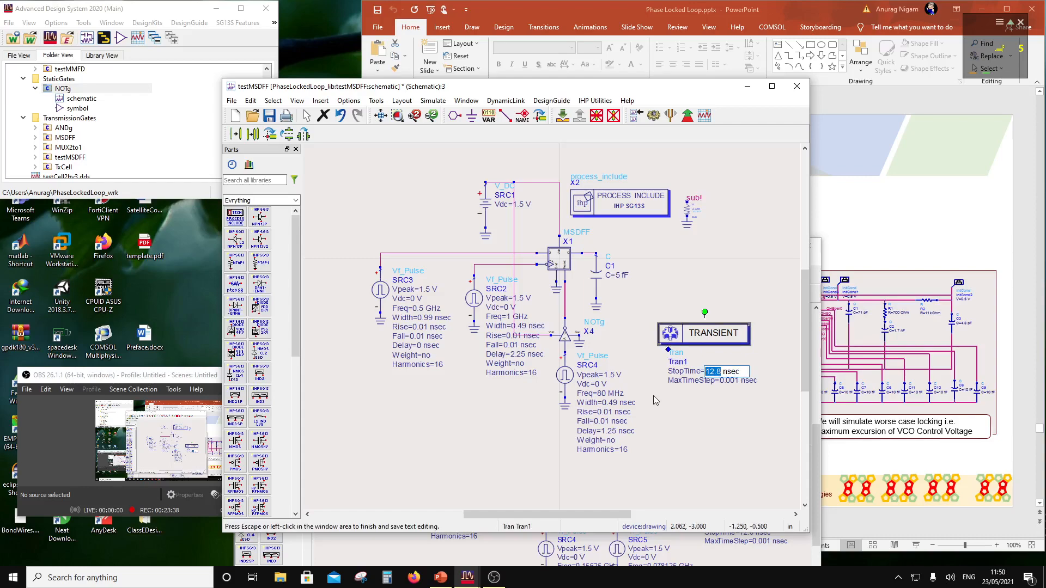
text(20)
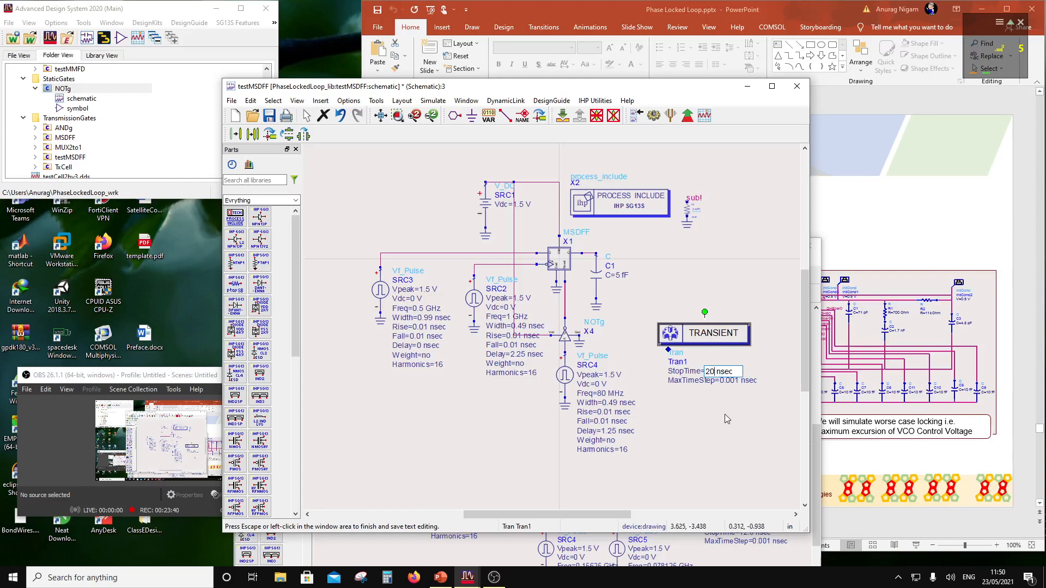
click(732, 402)
Change Tran1's MaxTimeStep from 0.001 to 0.01 nsec.
double_click(730, 381)
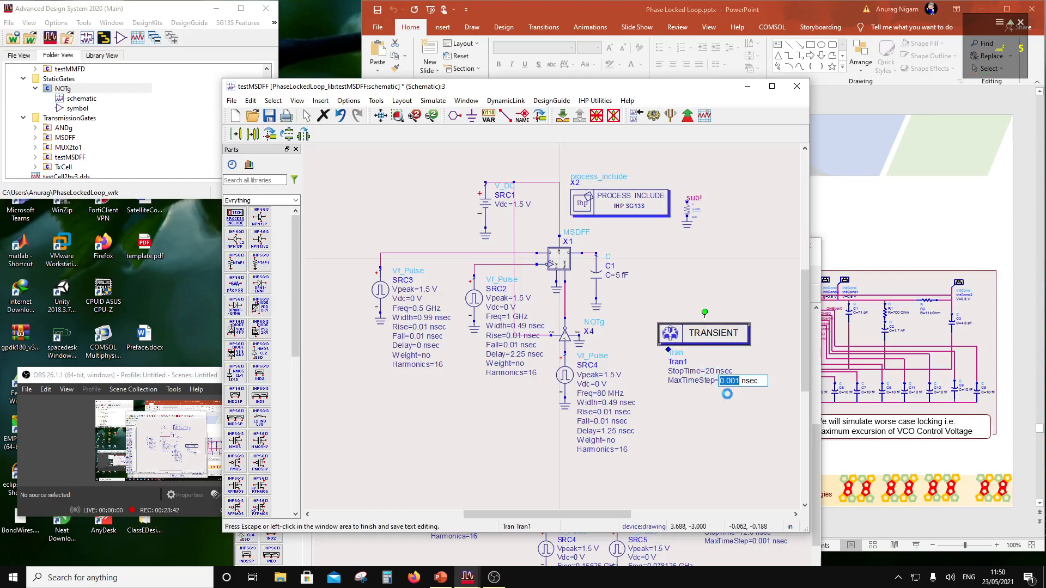
click(730, 402)
double_click(735, 382)
text(0.01)
click(731, 437)
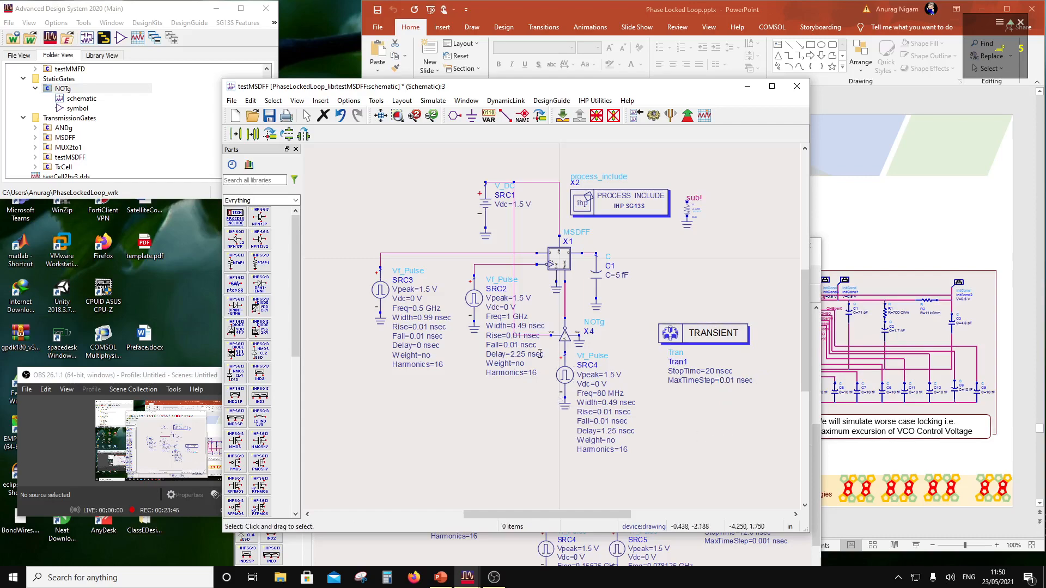
Save the schematic and label the wire below X1 'Res'.
click(269, 115)
click(522, 116)
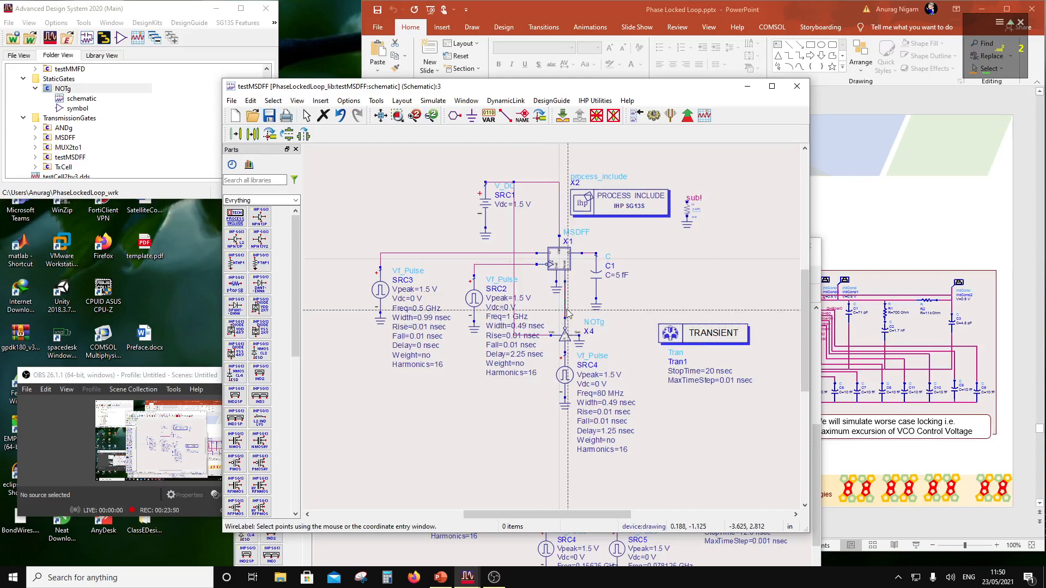
click(564, 303)
text(Res)
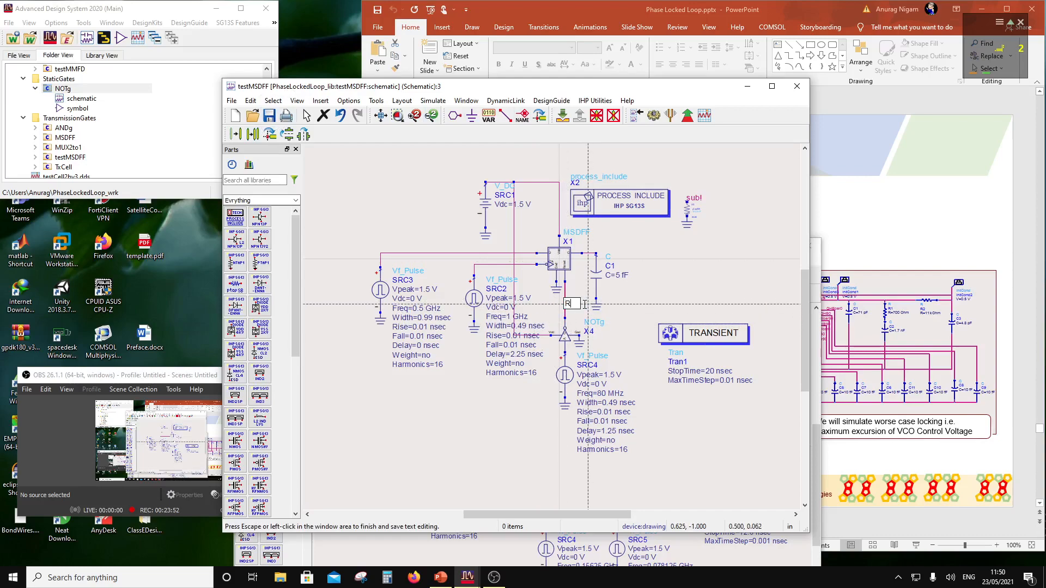
click(641, 334)
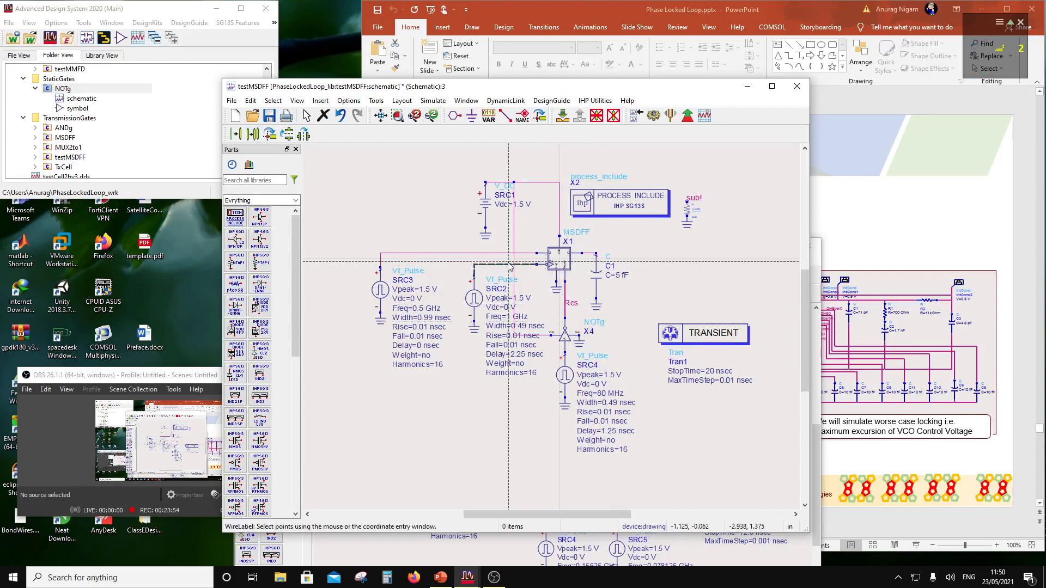
Label the remaining X1 wires Clk, D and Q.
click(490, 265)
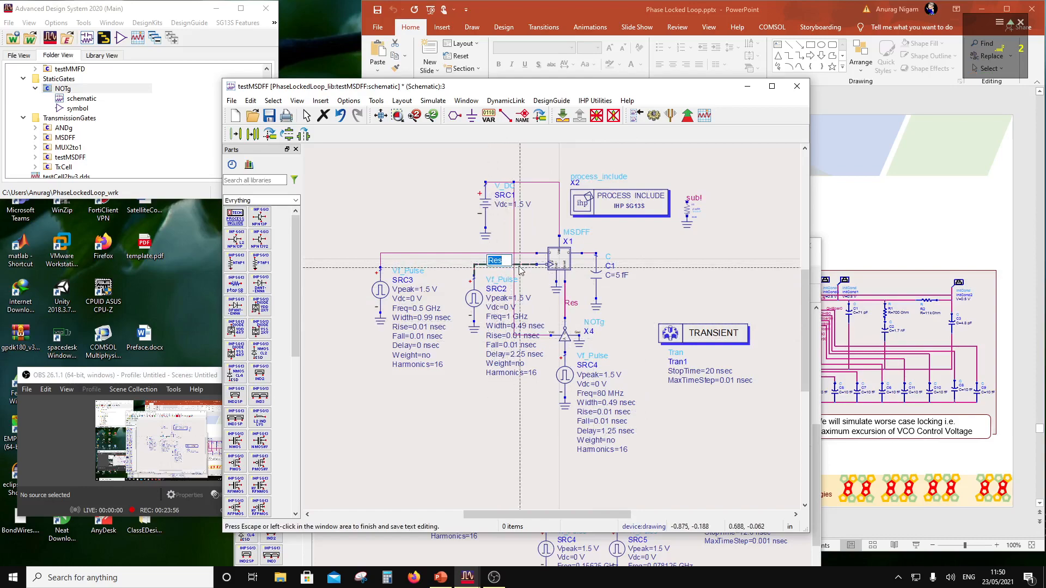
text(Clk)
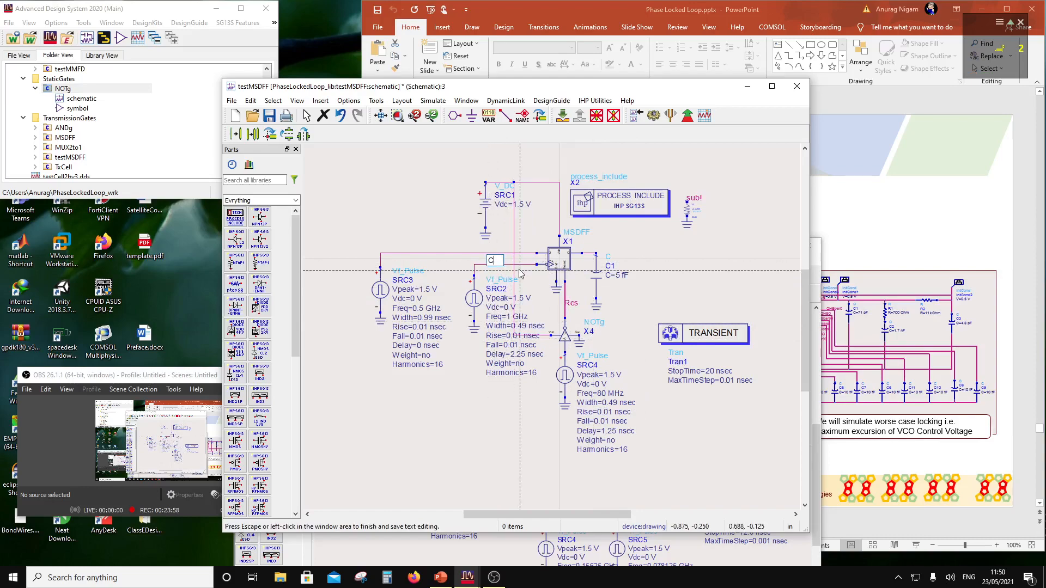
click(468, 253)
text(D)
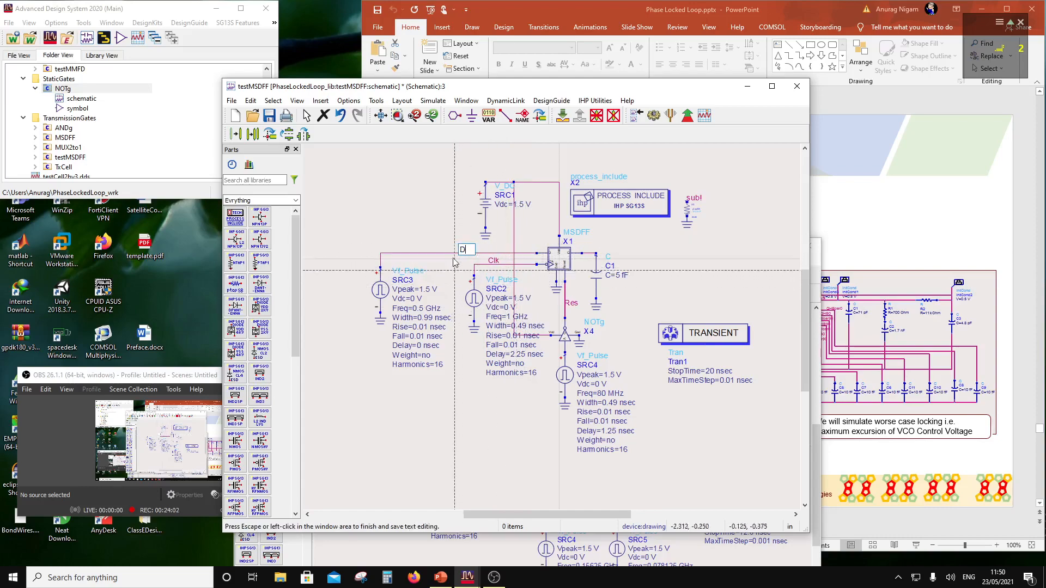
click(443, 233)
click(586, 255)
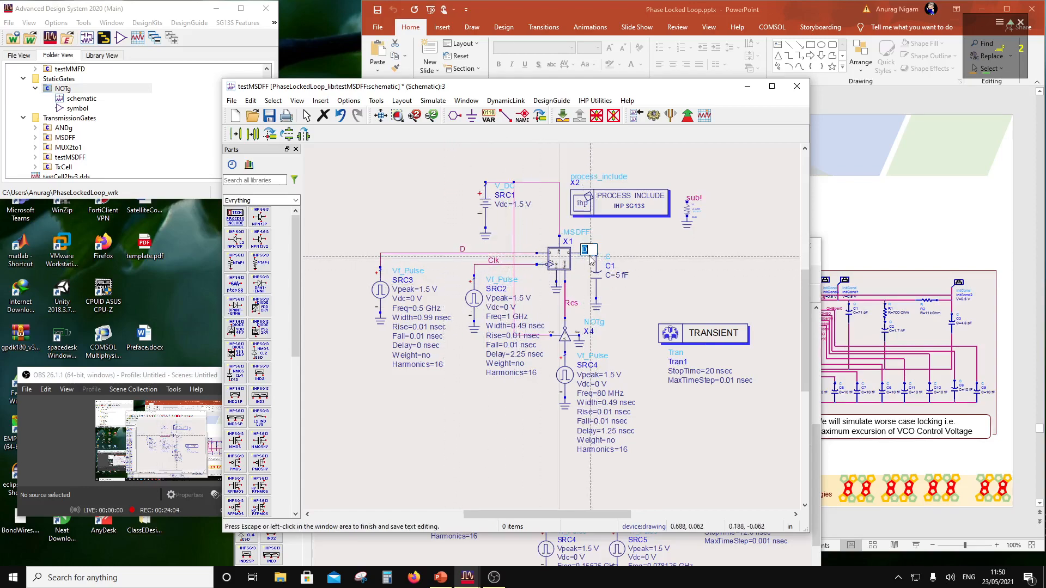
click(683, 263)
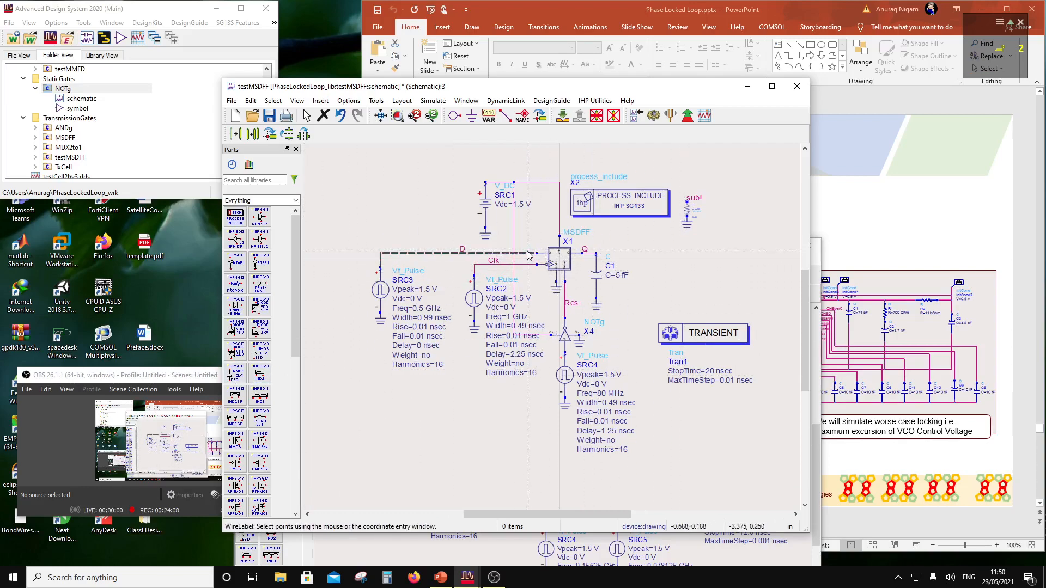
key(Escape)
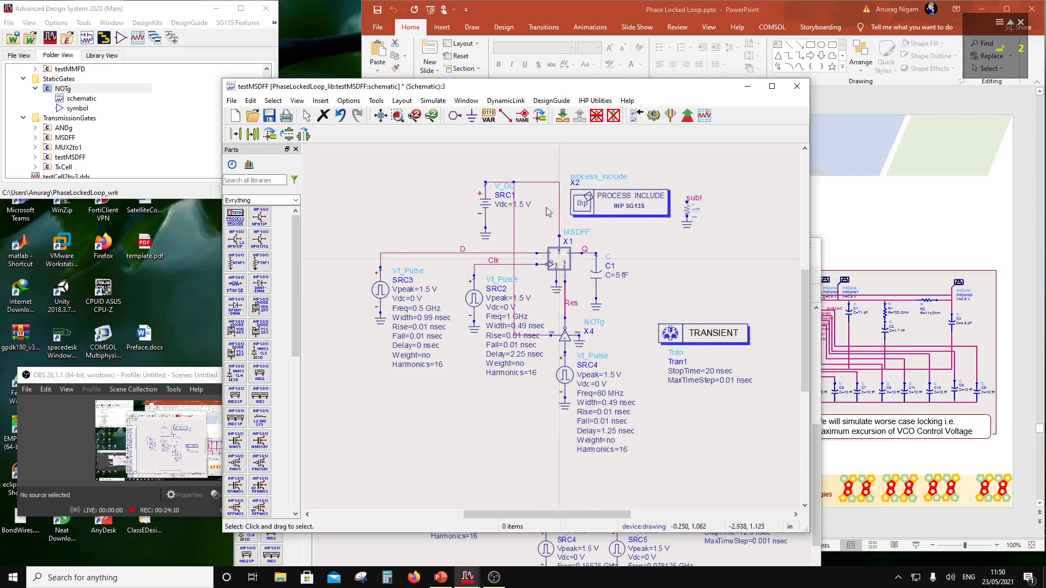
Save the labelled schematic and run the testMSDFF transient simulation.
click(269, 115)
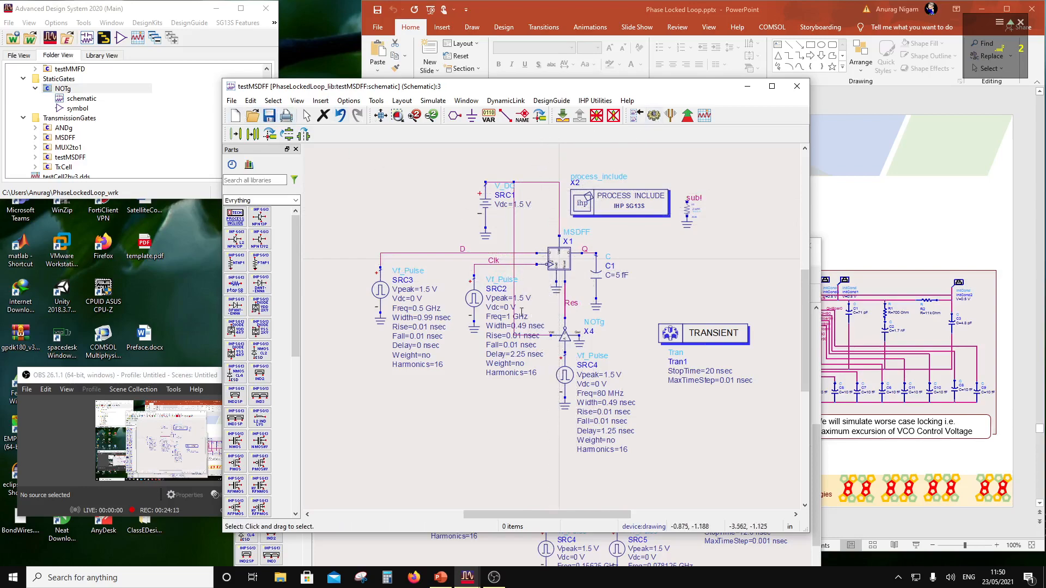
click(654, 116)
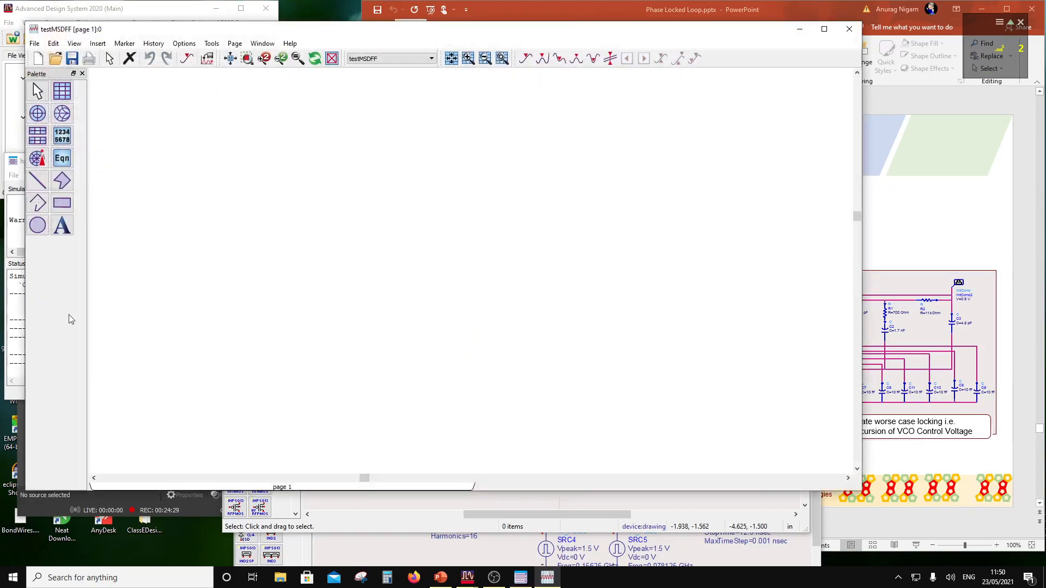
Add a rectangular plot of the D and Clk traces.
click(62, 90)
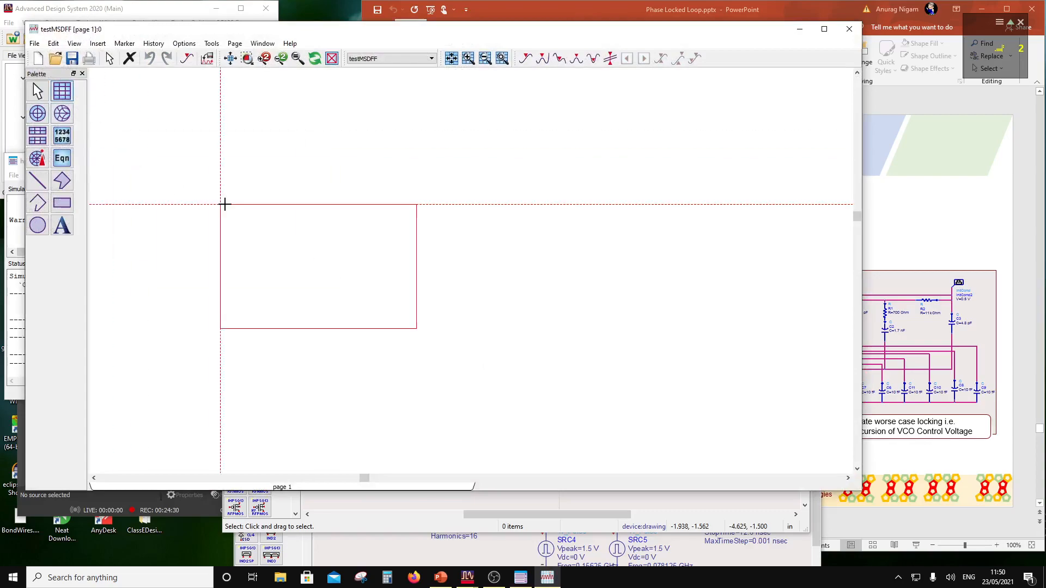
click(224, 203)
click(310, 241)
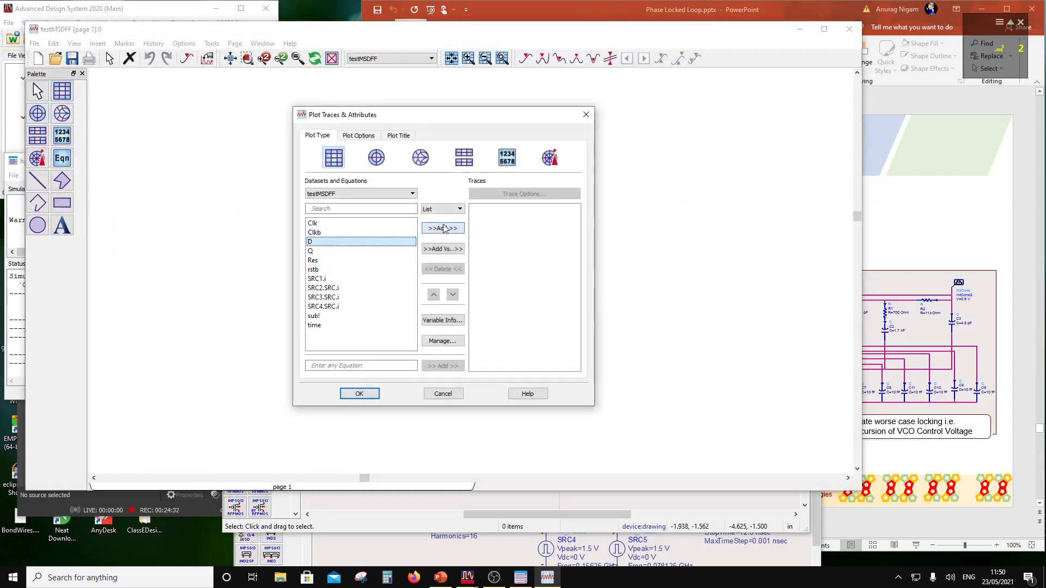
click(442, 228)
click(330, 228)
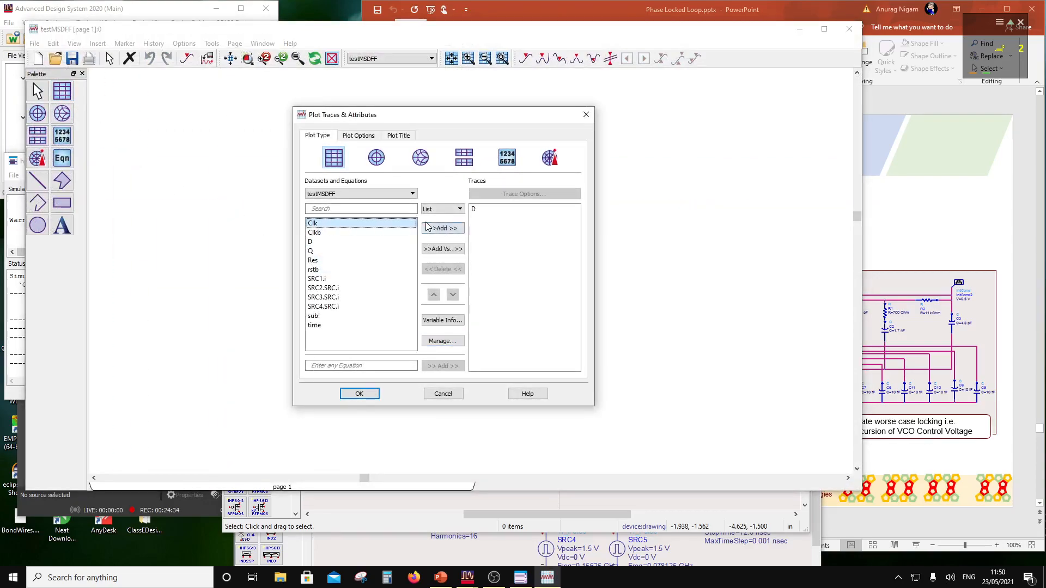
click(434, 228)
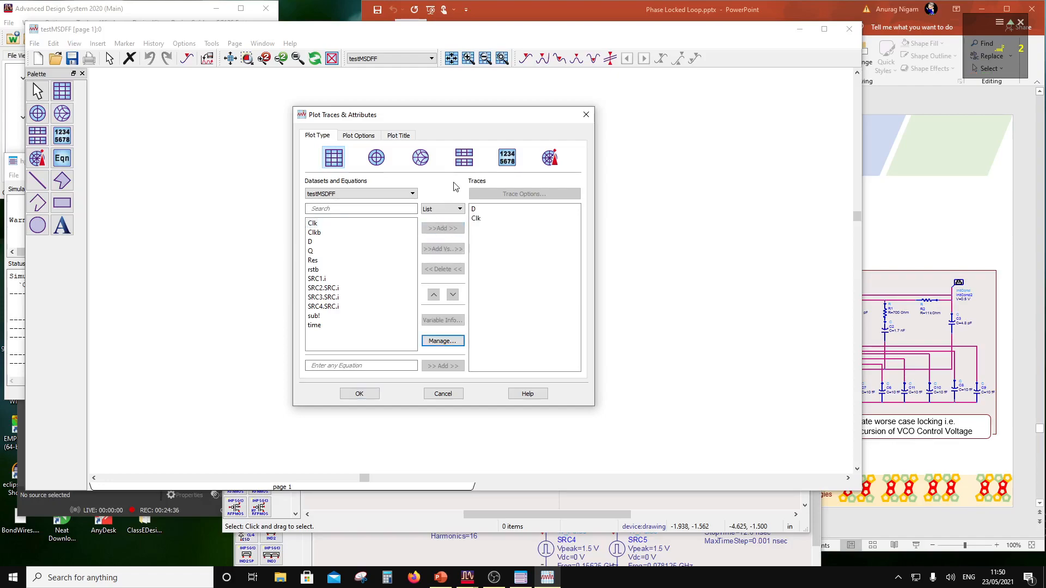
click(359, 392)
Switch the plot to stacked panes.
double_click(260, 214)
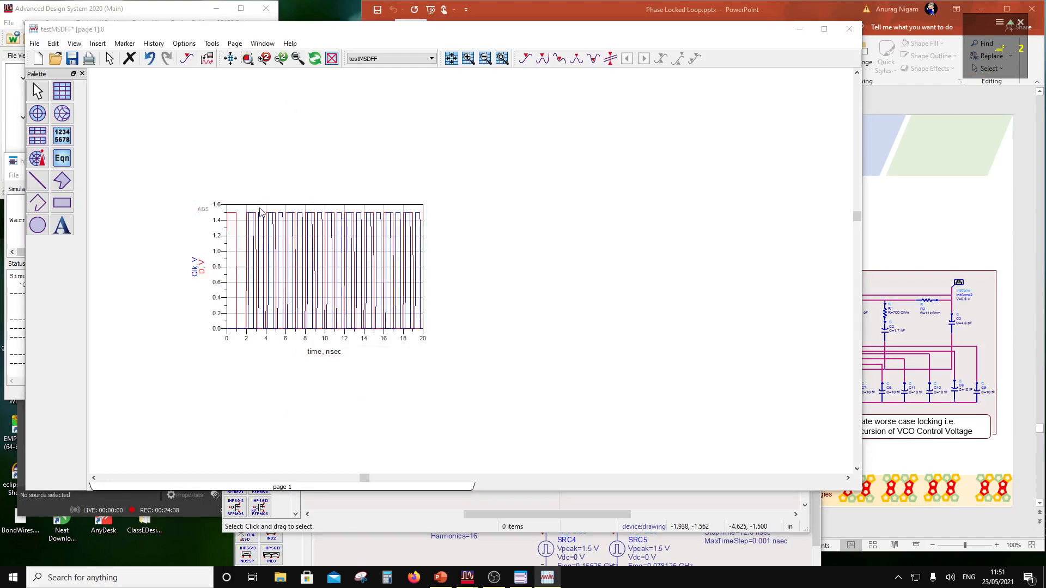
click(463, 158)
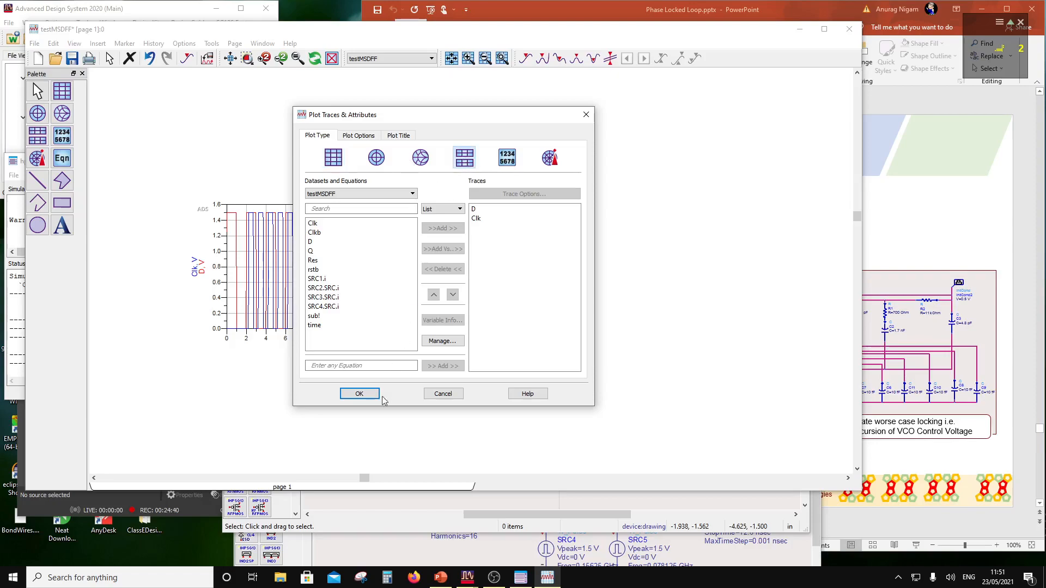
click(362, 394)
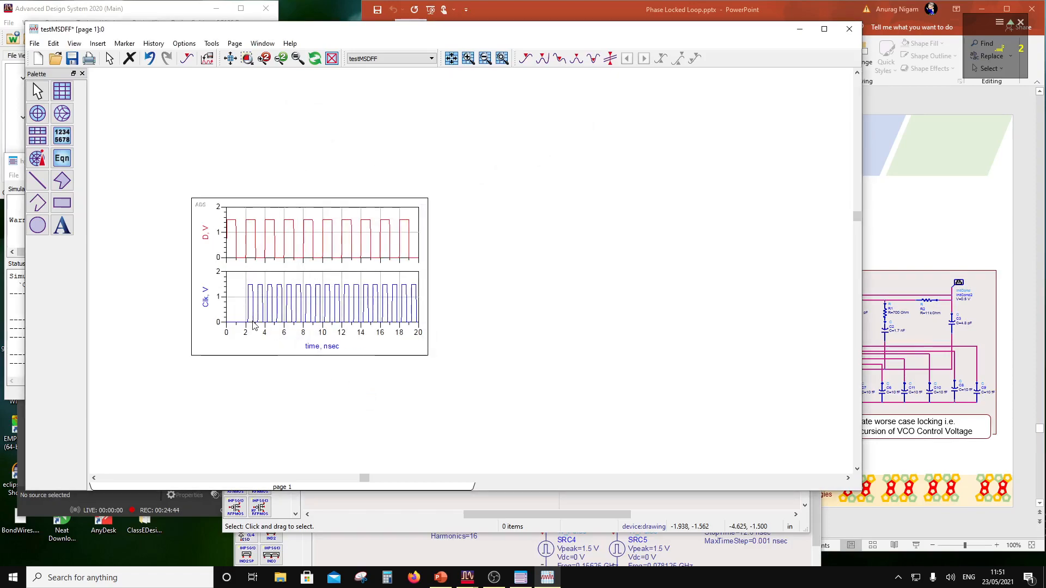
Add the Res trace to the stacked plot.
mouse_move(251, 226)
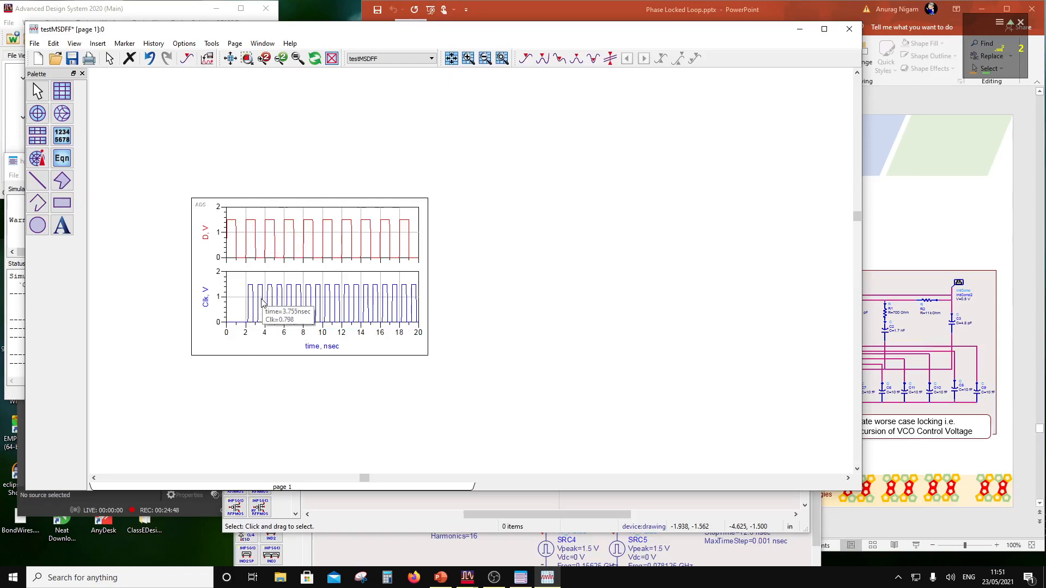
mouse_move(271, 297)
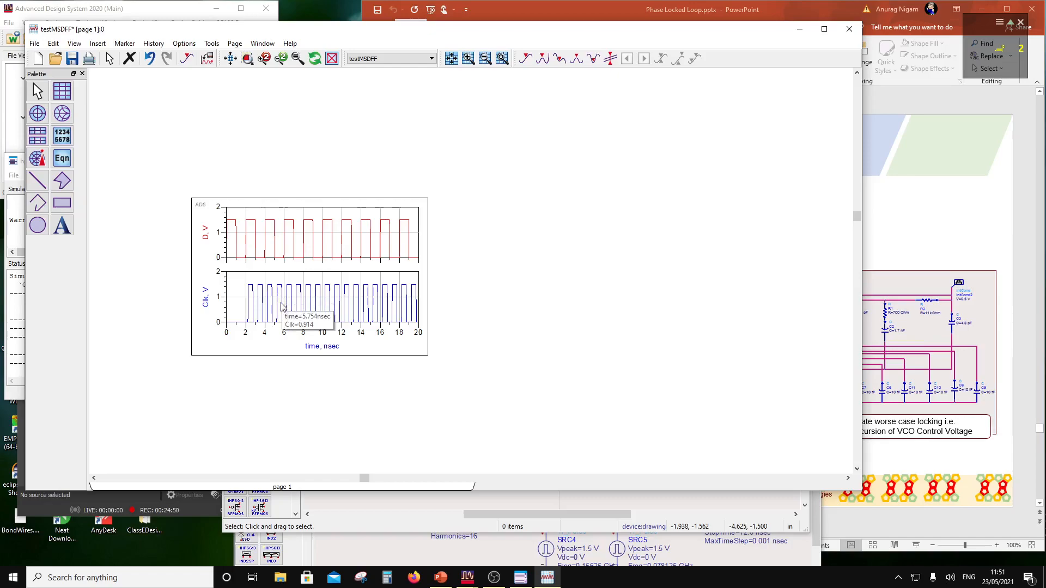
double_click(236, 307)
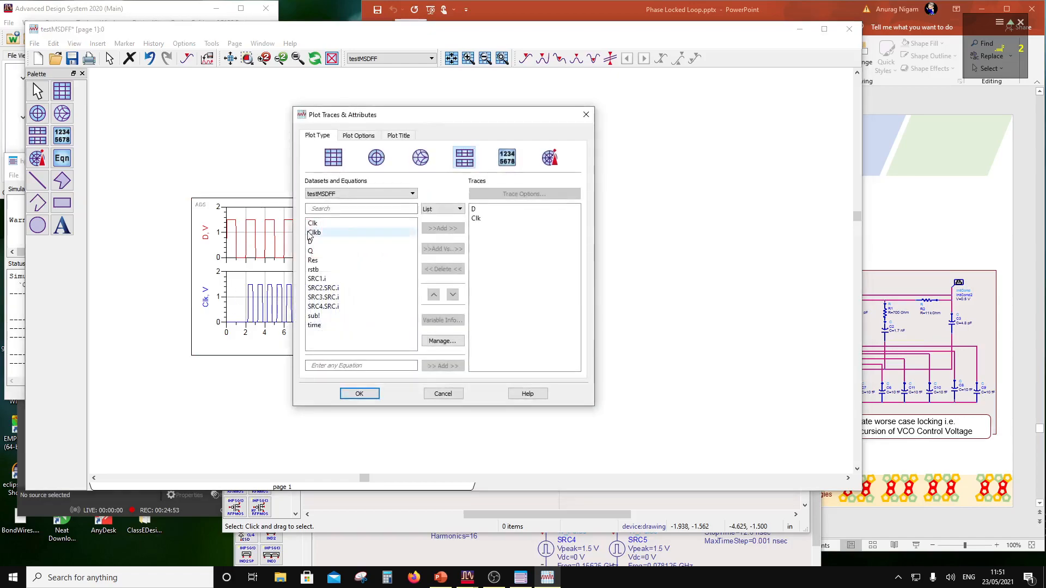
click(327, 259)
click(433, 231)
click(359, 393)
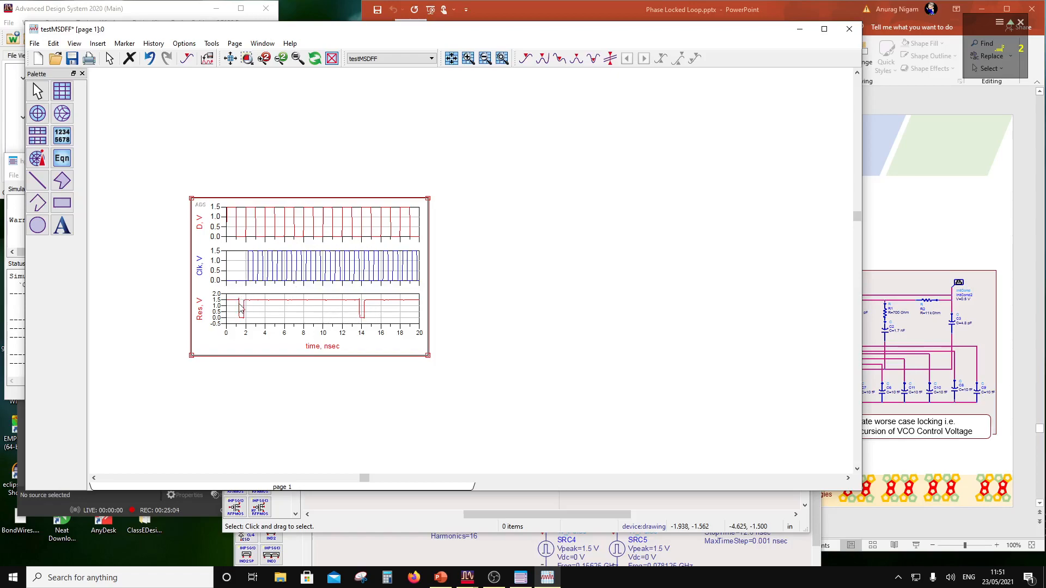
Add the Q trace to the stacked plot.
double_click(231, 353)
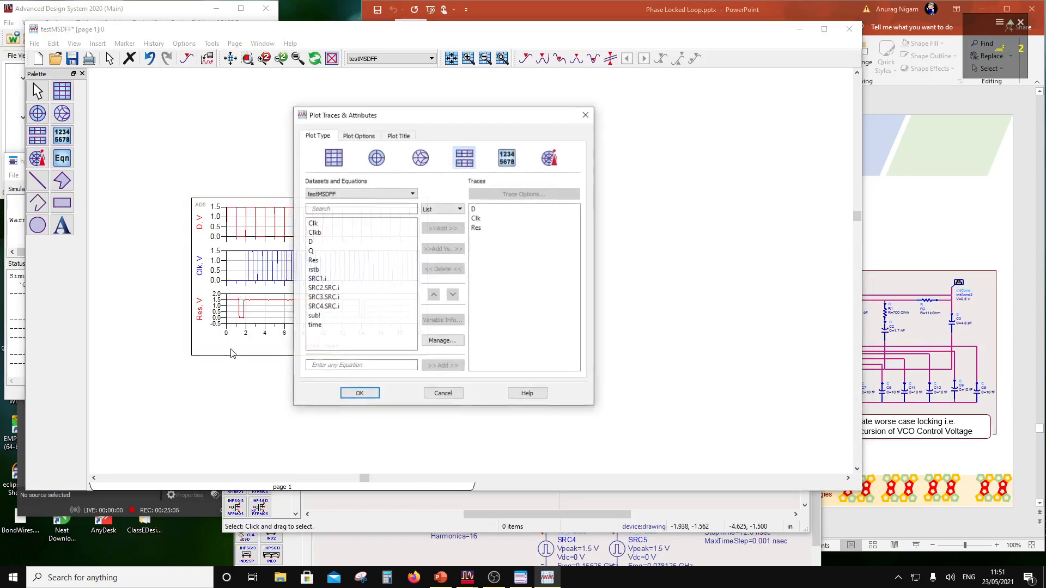
click(310, 250)
click(442, 228)
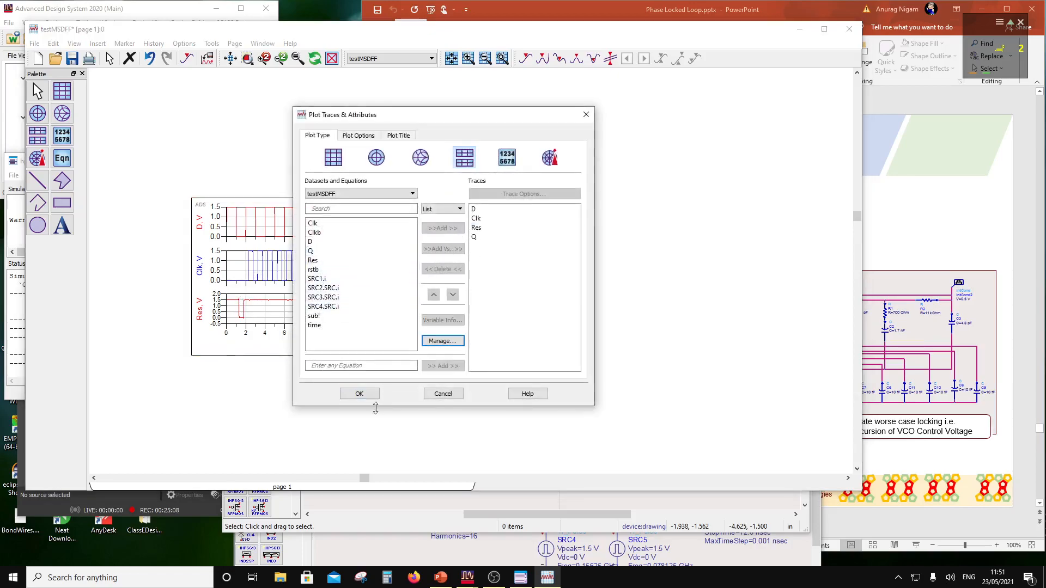
click(357, 392)
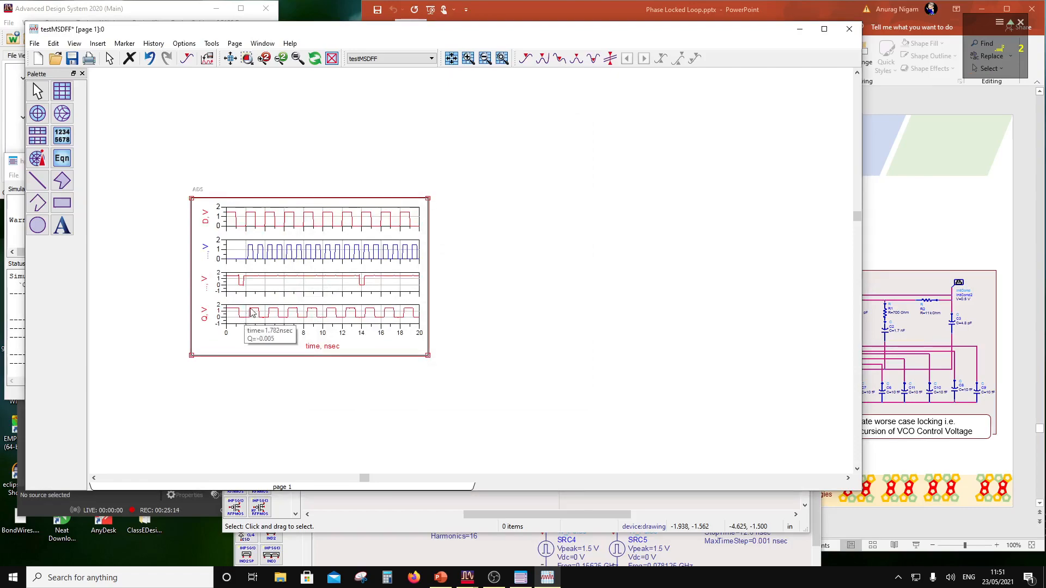
scroll(248, 318, up, 3)
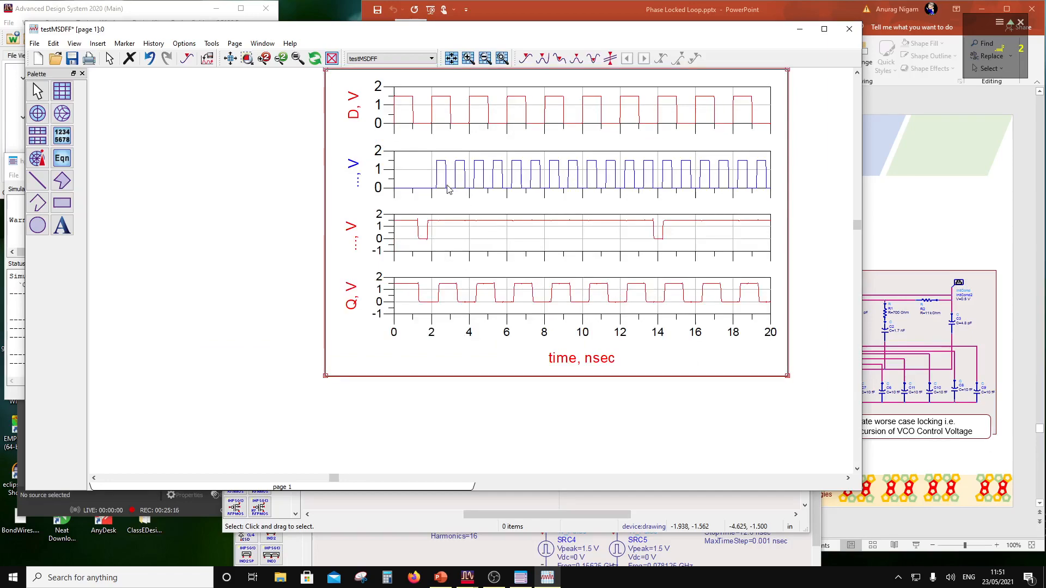
Enlarge the four-trace waveform plot by dragging its corner.
mouse_move(444, 192)
mouse_move(441, 303)
drag(326, 376, 305, 439)
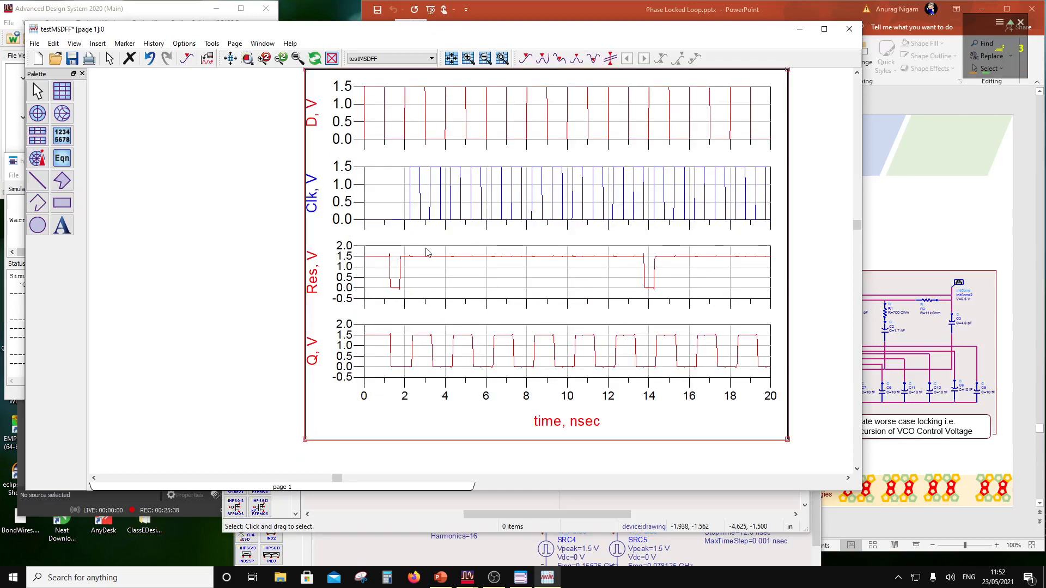
Bring the simulation log and then the MSDFF schematic window forward.
mouse_move(429, 222)
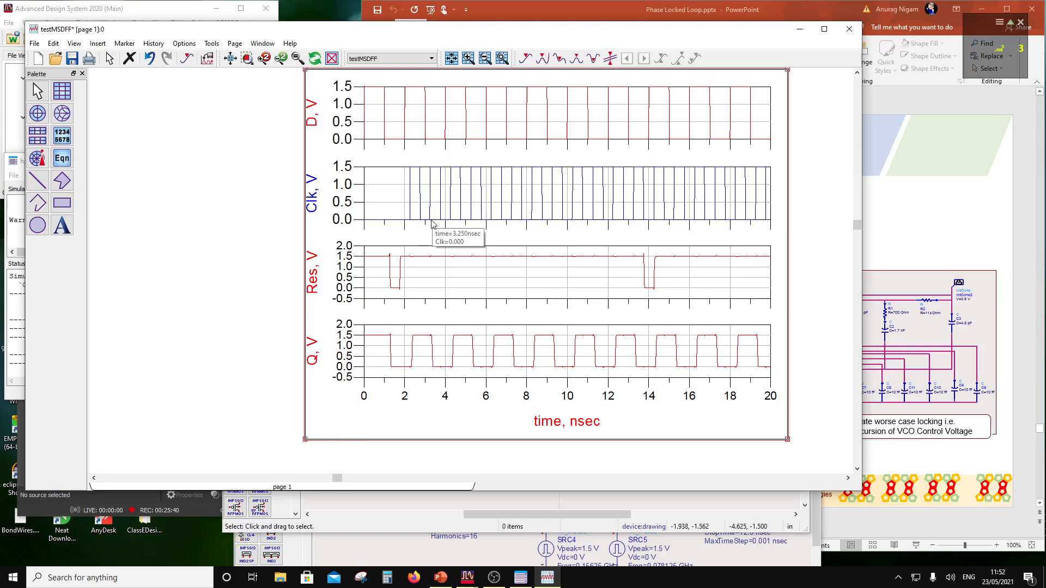
mouse_move(412, 361)
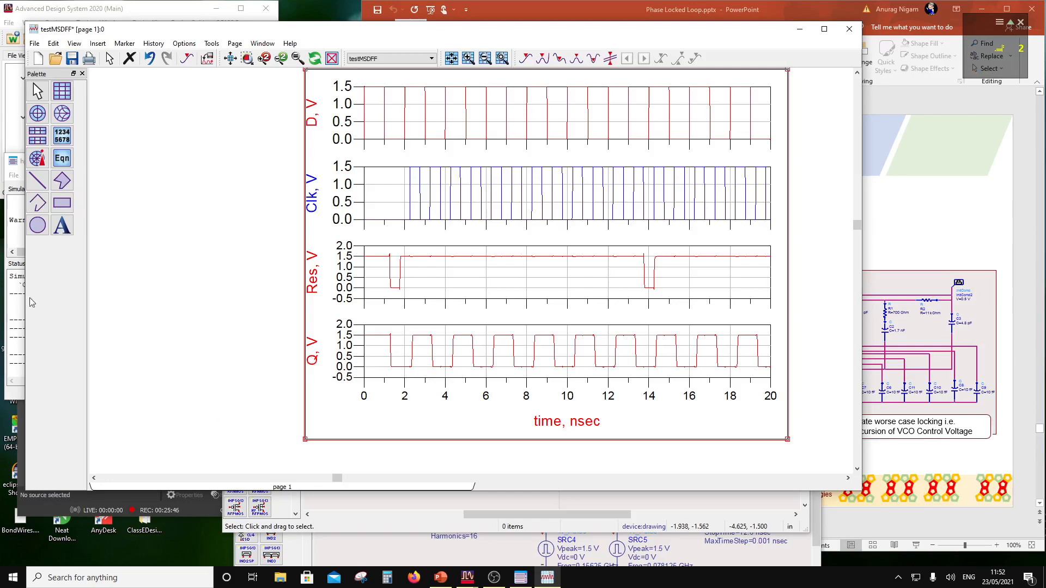
click(20, 314)
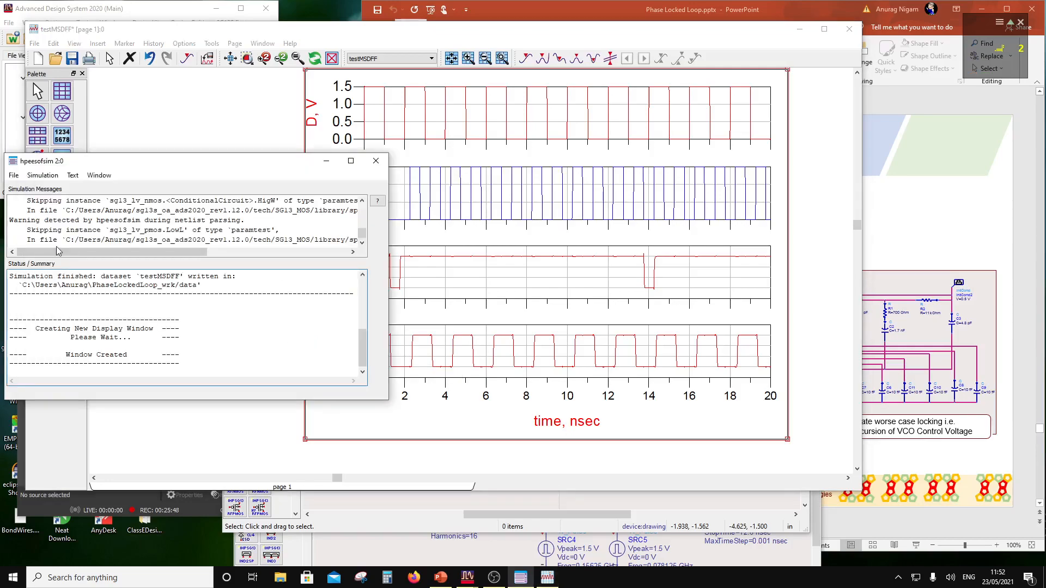
click(198, 508)
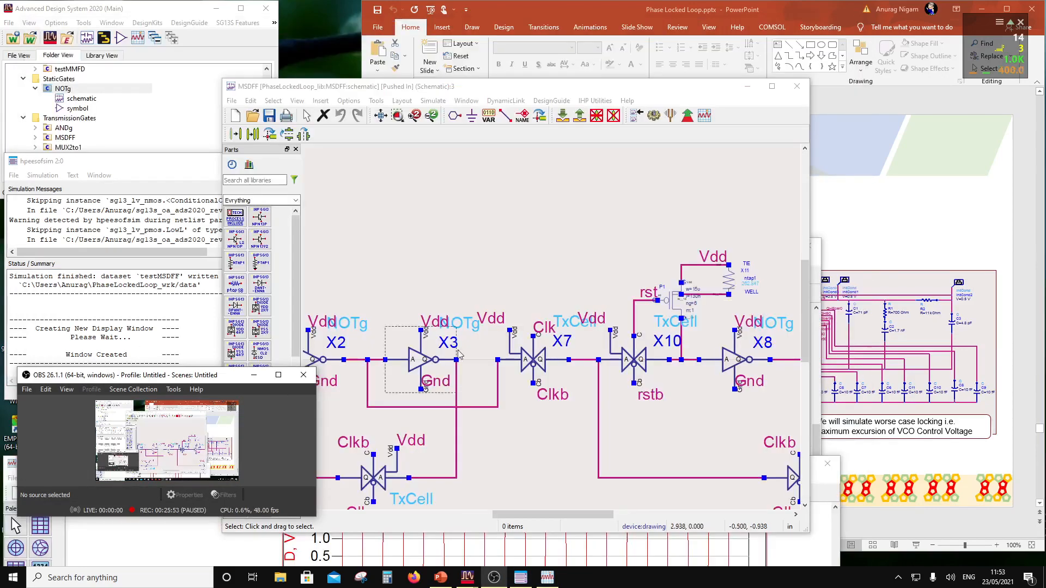
Swap X7's clock labels so the upper reads Clkb and the lower reads Clk.
click(593, 417)
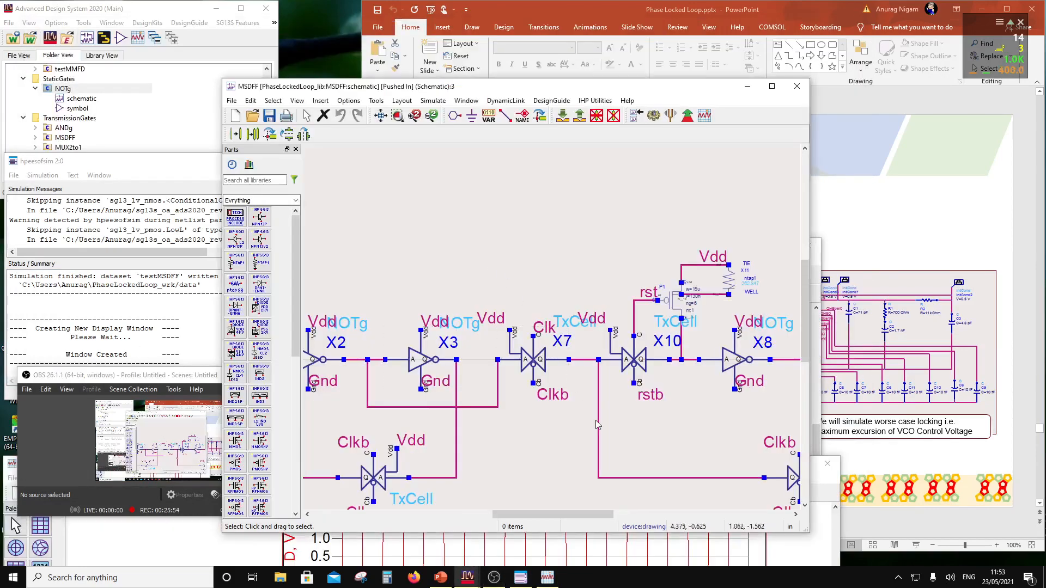
drag(594, 416, 558, 341)
scroll(558, 342, down, 1)
click(519, 261)
scroll(514, 294, down, 2)
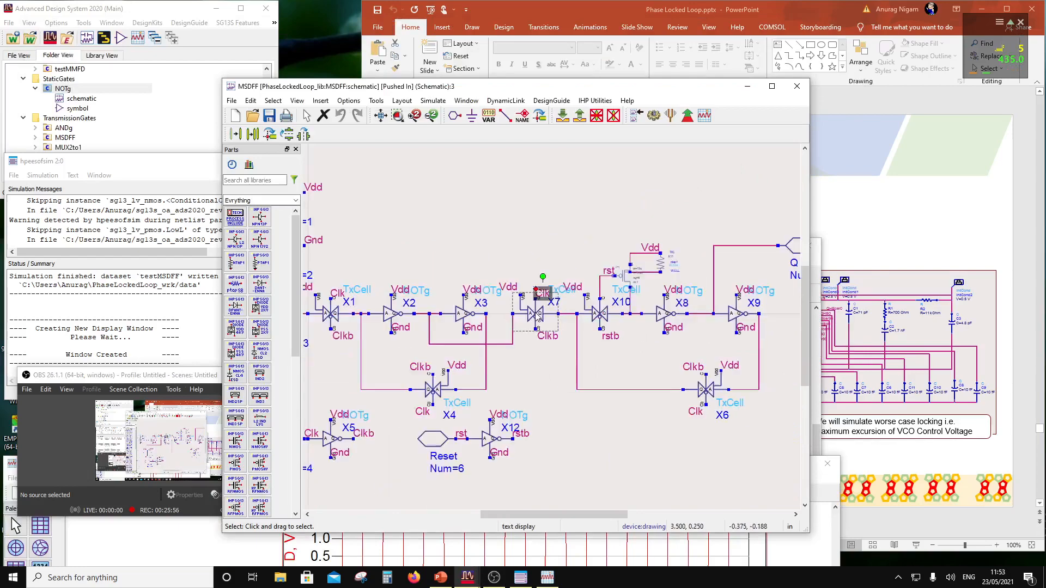
scroll(554, 309, up, 2)
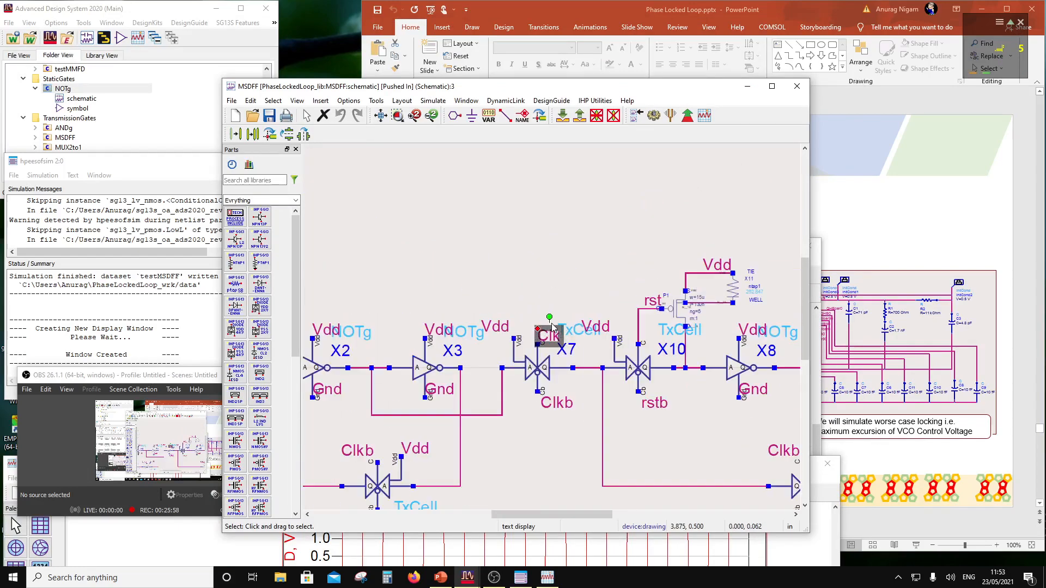
double_click(560, 309)
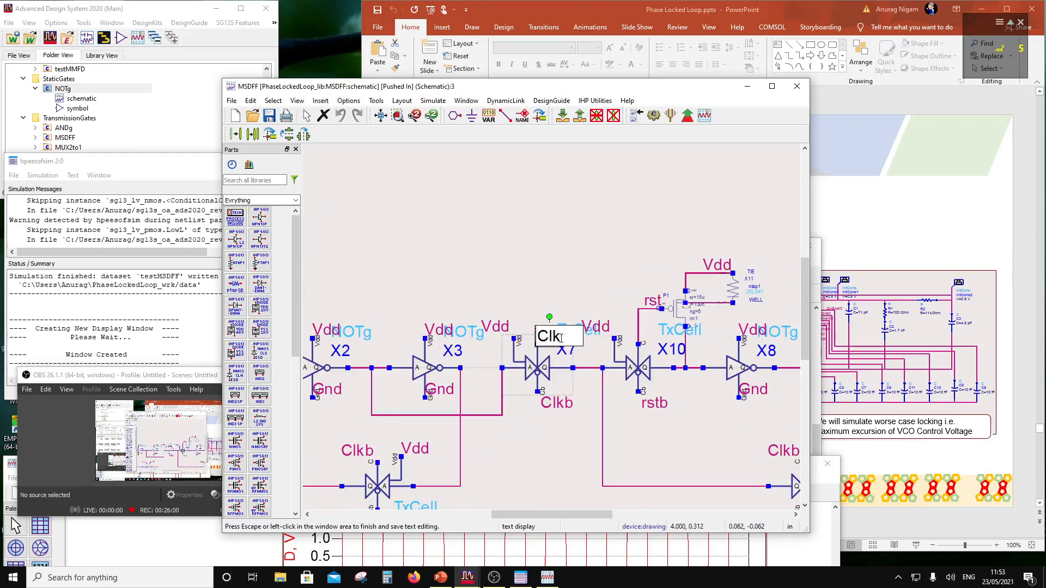
text(b)
key(Escape)
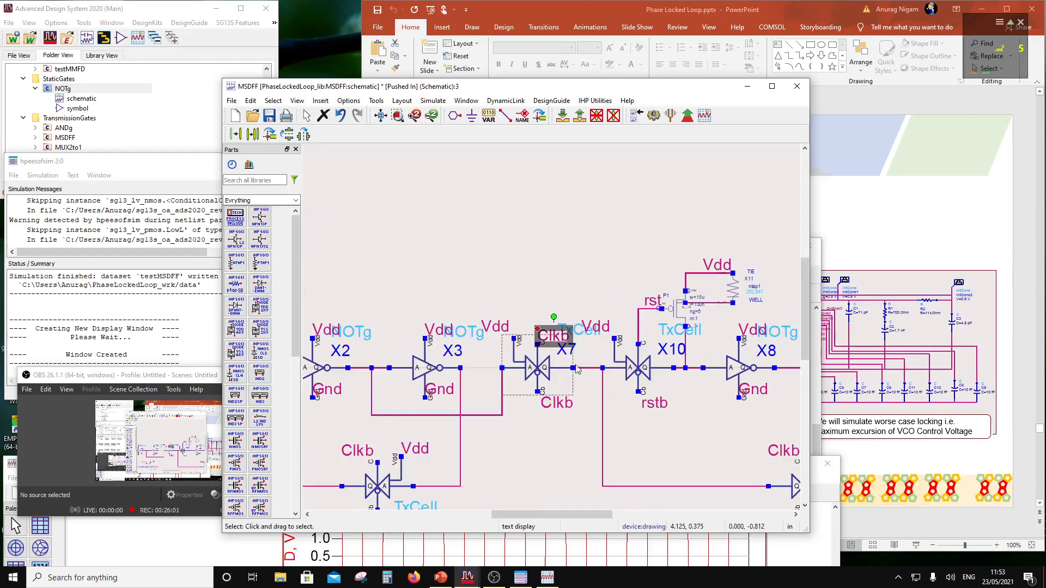
click(566, 403)
double_click(567, 404)
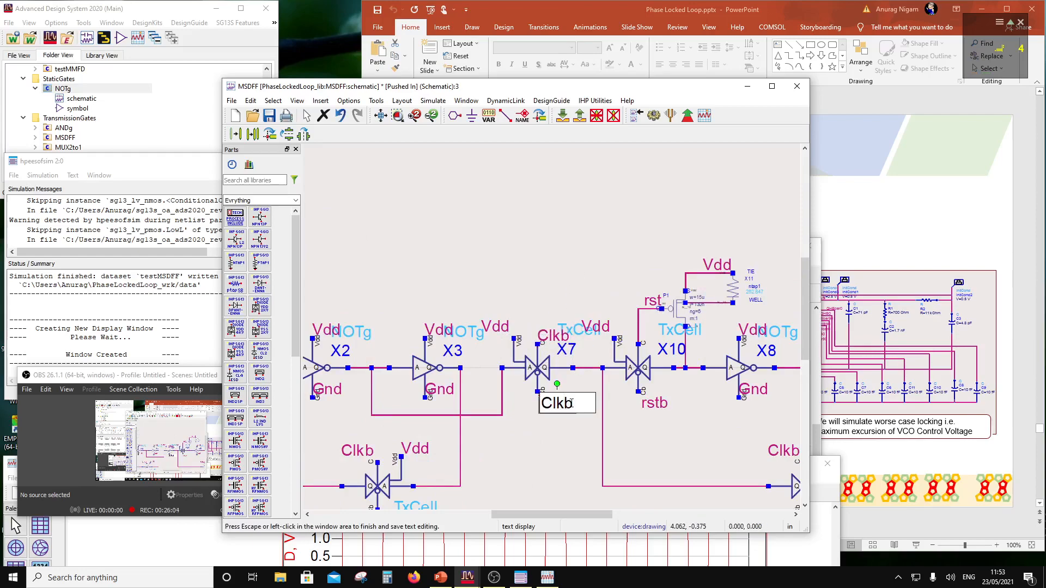
key(BackSpace)
key(Escape)
scroll(589, 353, down, 2)
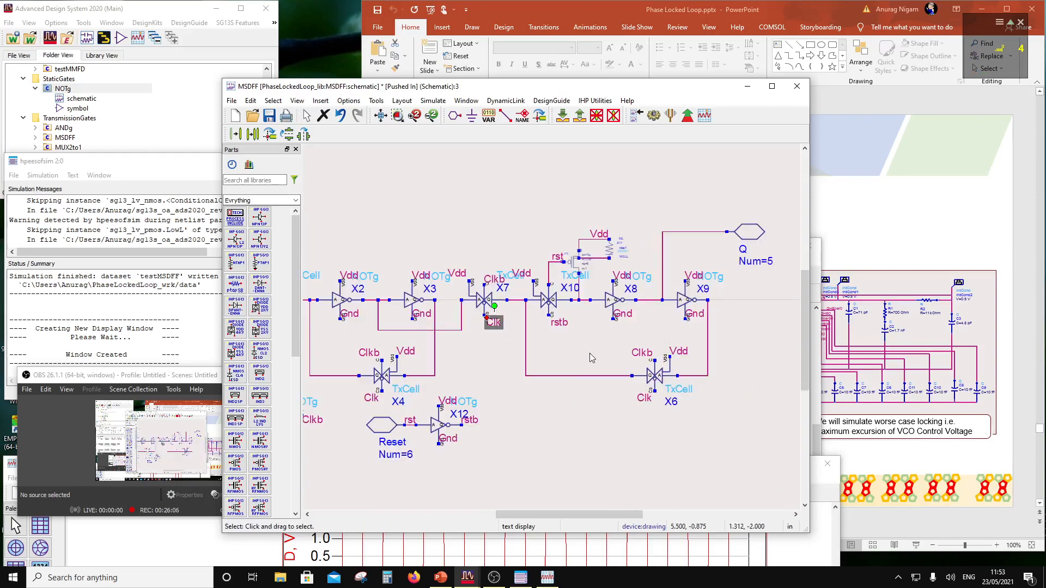
scroll(652, 381, up, 2)
Swap X6's labels to Clk on top and Clkb below, save, and pop out.
click(637, 336)
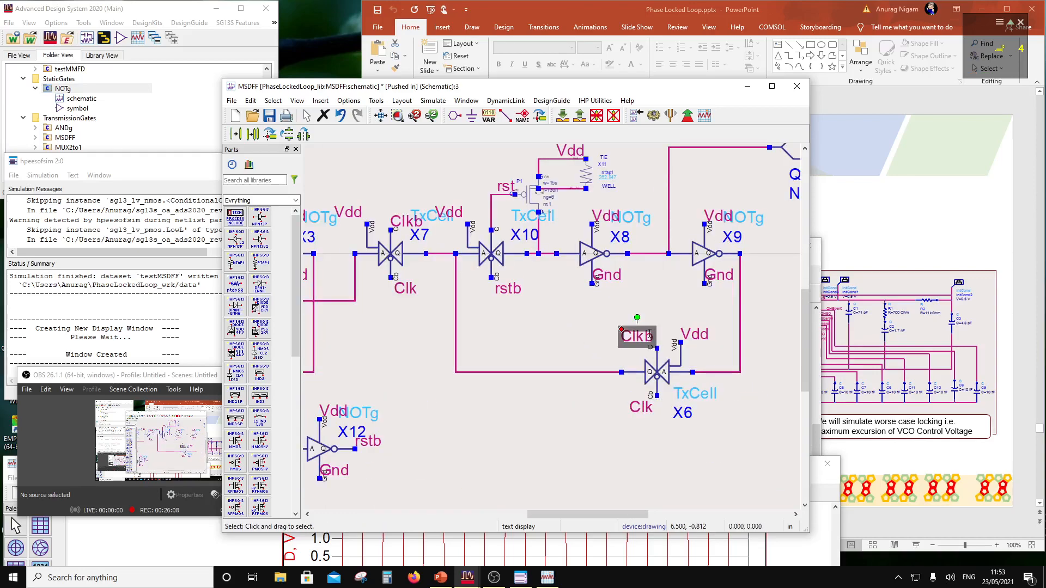
double_click(648, 336)
key(BackSpace)
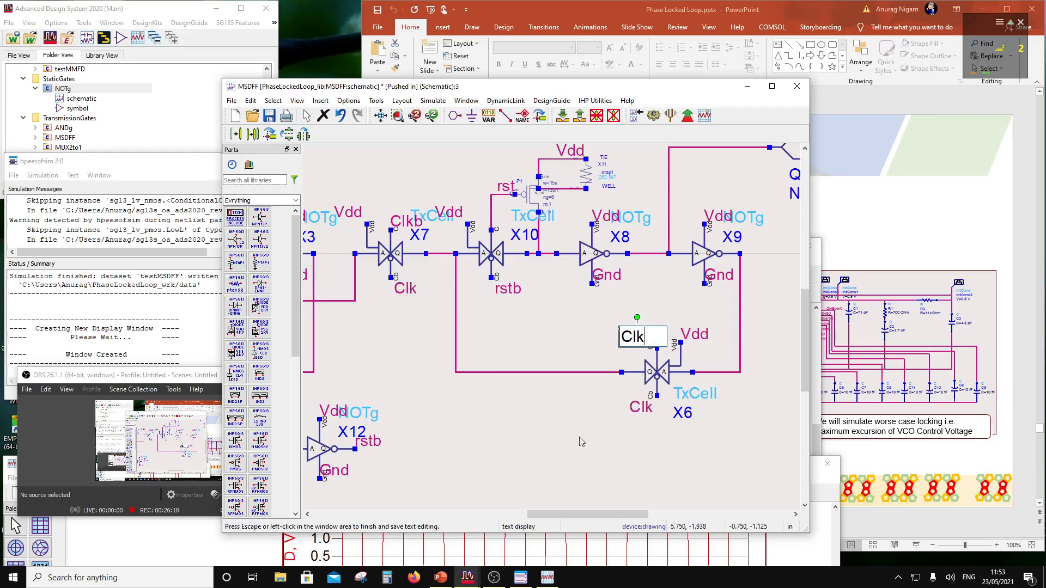
key(Escape)
click(650, 406)
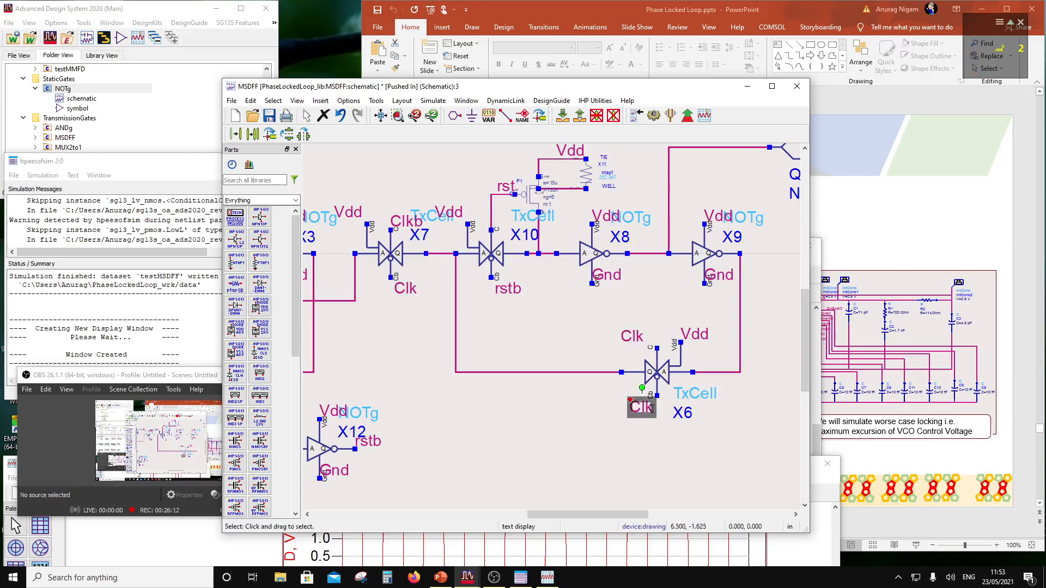
double_click(652, 409)
text(b)
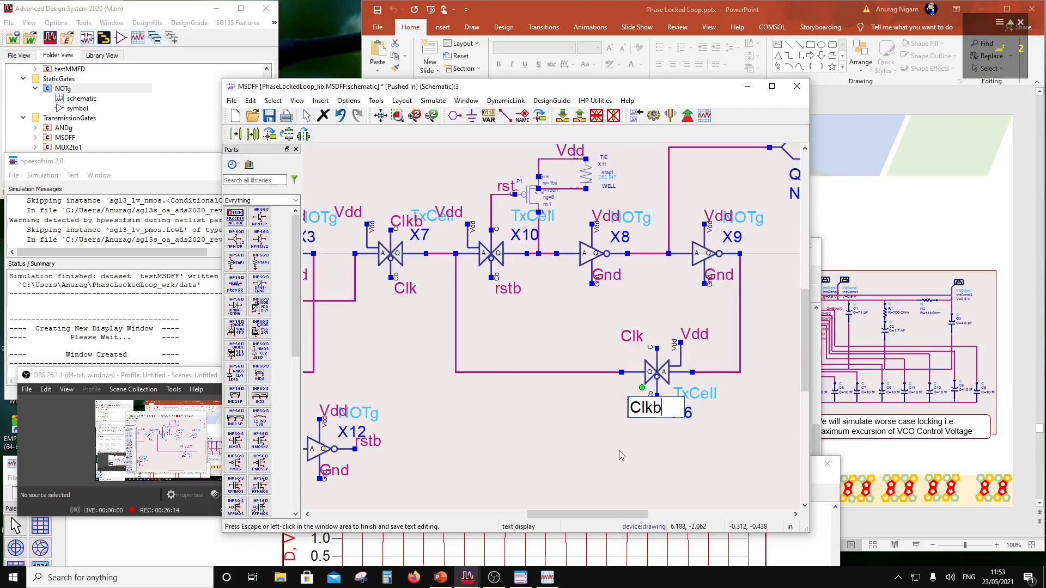
key(Escape)
scroll(515, 345, down, 2)
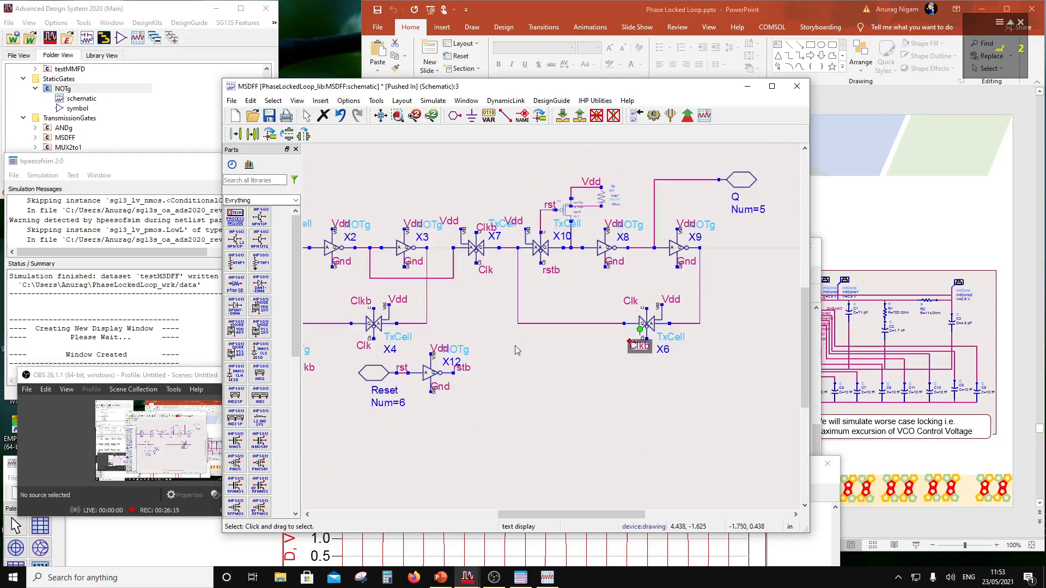
click(269, 115)
click(580, 116)
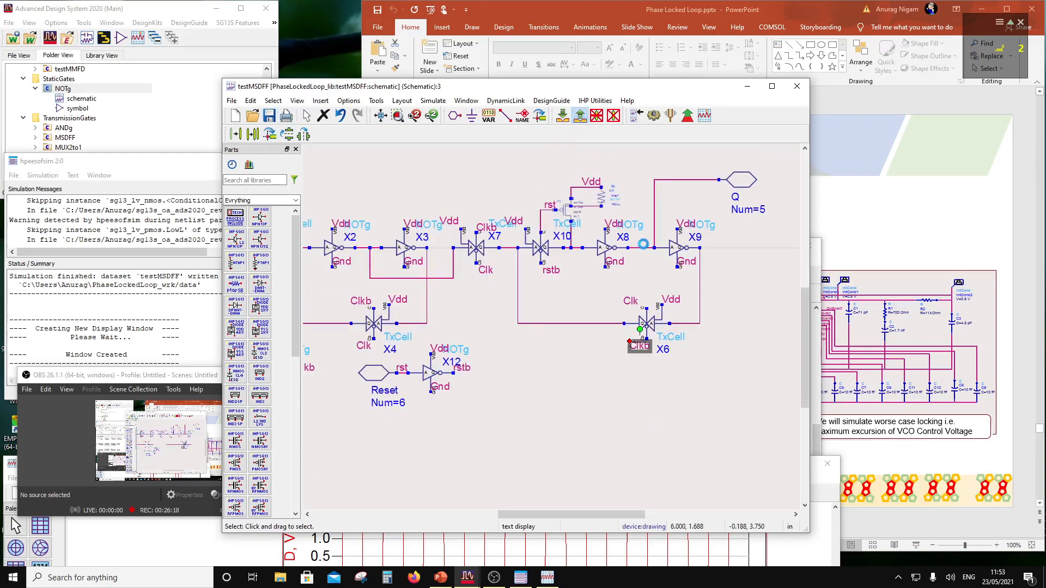
Push into the MSDFF subcircuit and pop back out to testMSDFF.
click(563, 118)
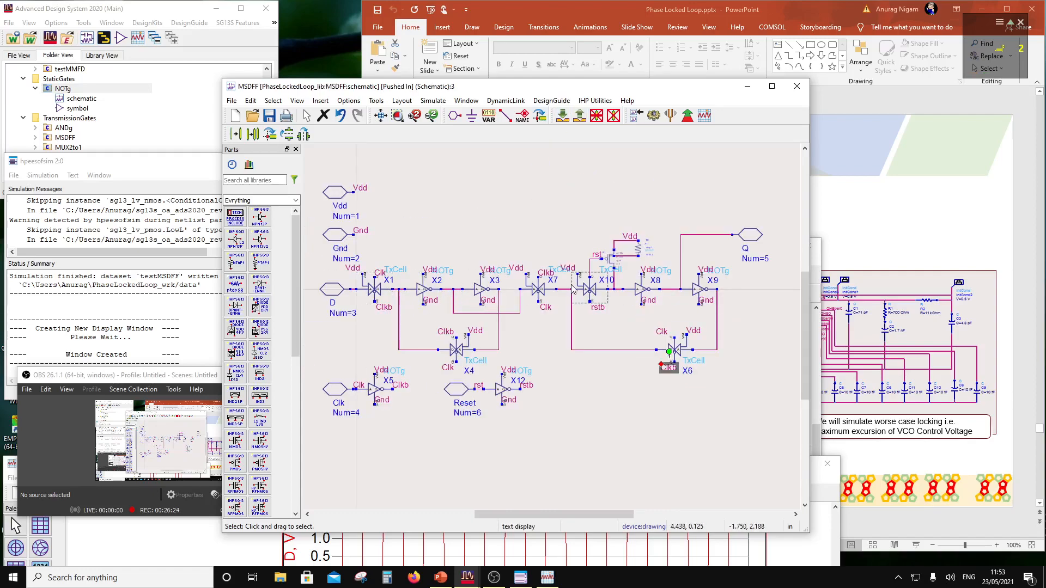
click(448, 355)
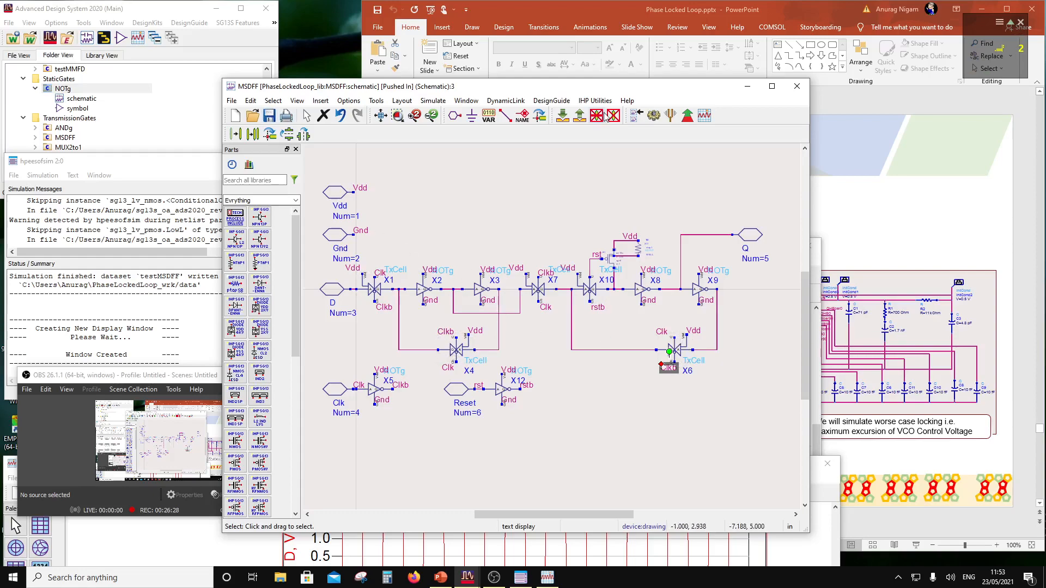
click(579, 115)
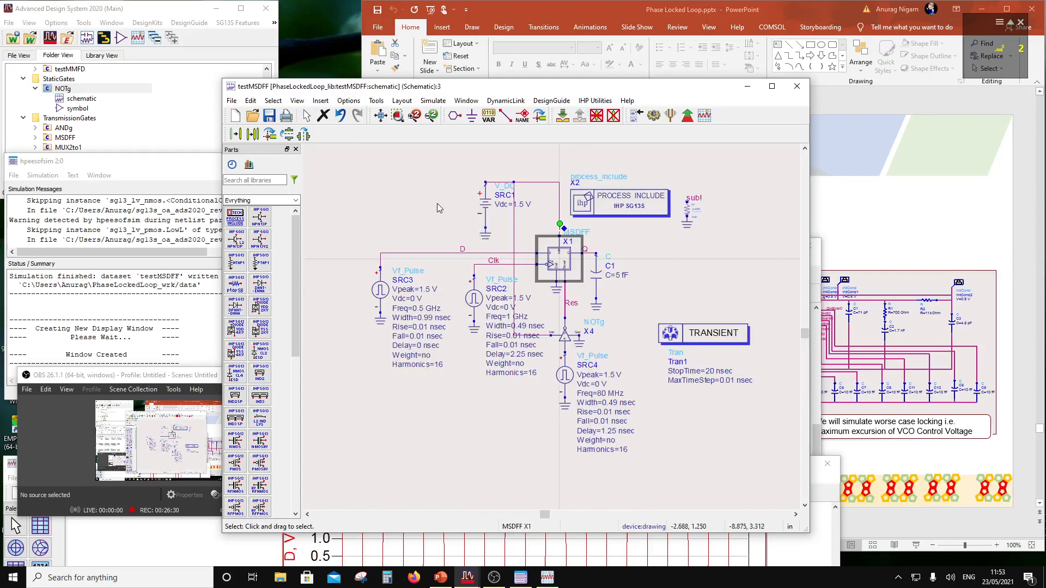
Rerun the transient simulation and move the Data Display window into view.
click(654, 115)
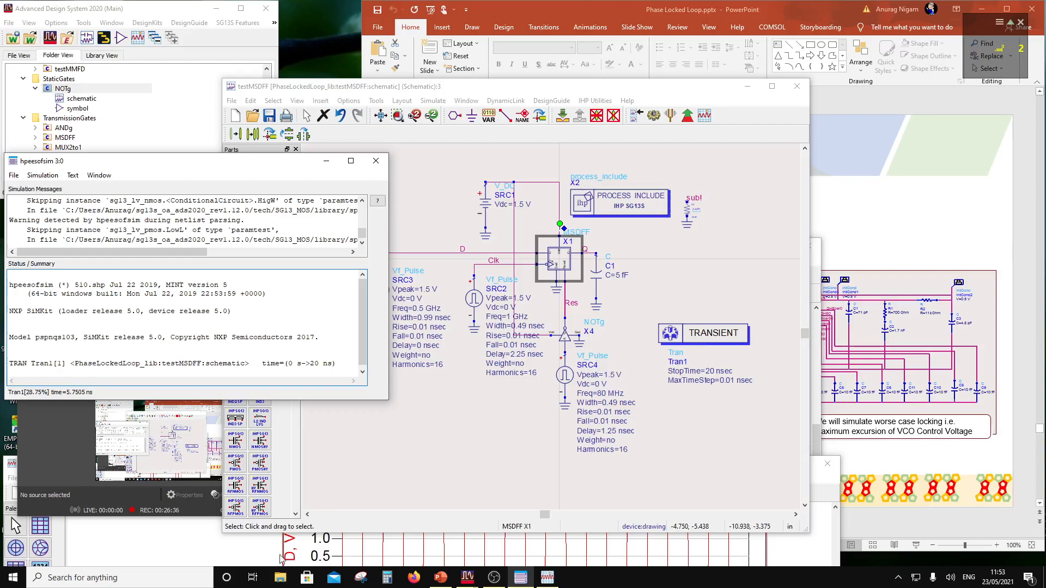
click(300, 551)
drag(348, 467, 395, 101)
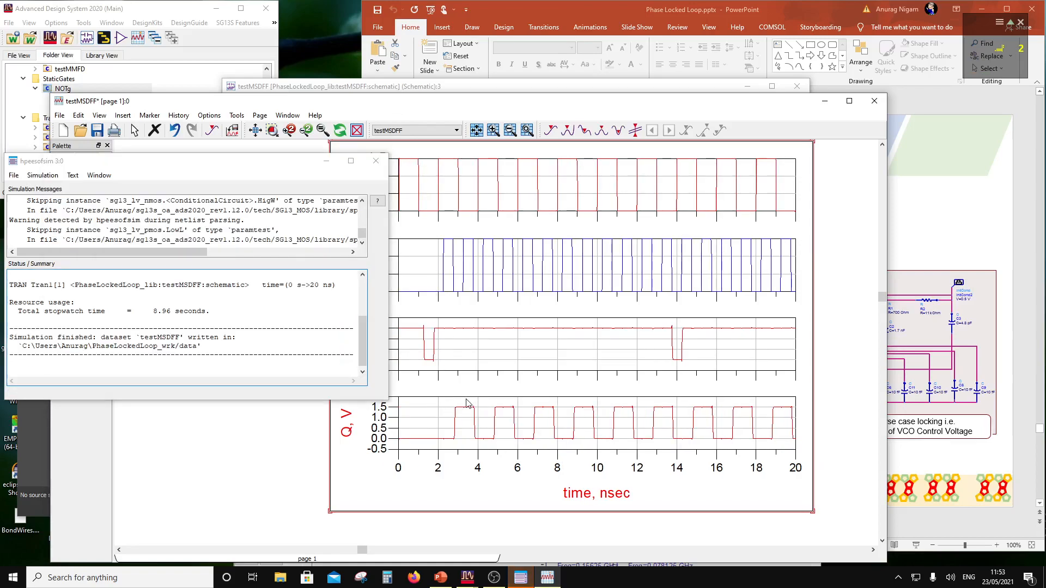
Inspect the refreshed D, Clk, Res and Q traces in the Data Display.
click(442, 103)
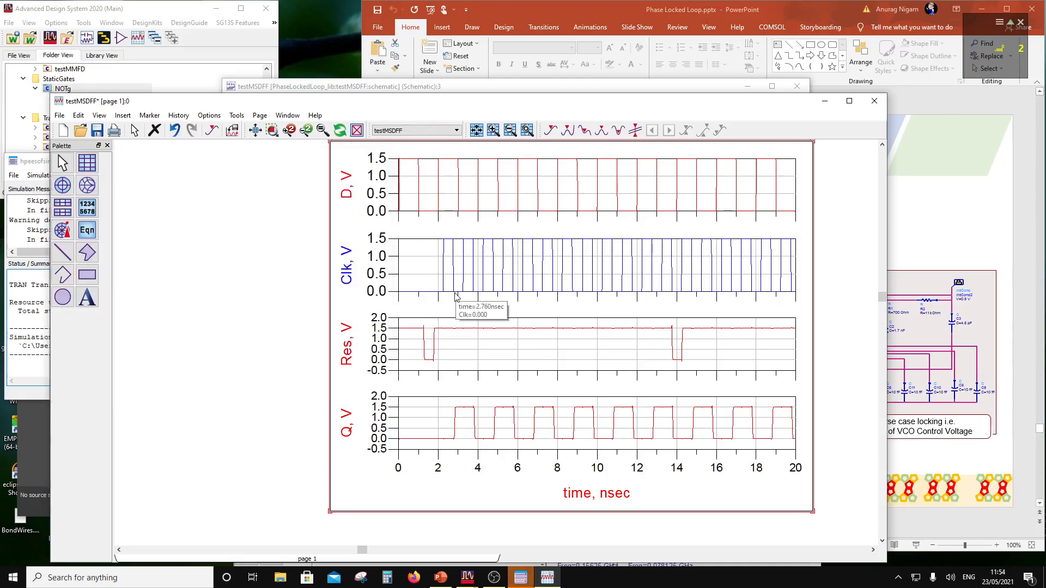
mouse_move(423, 358)
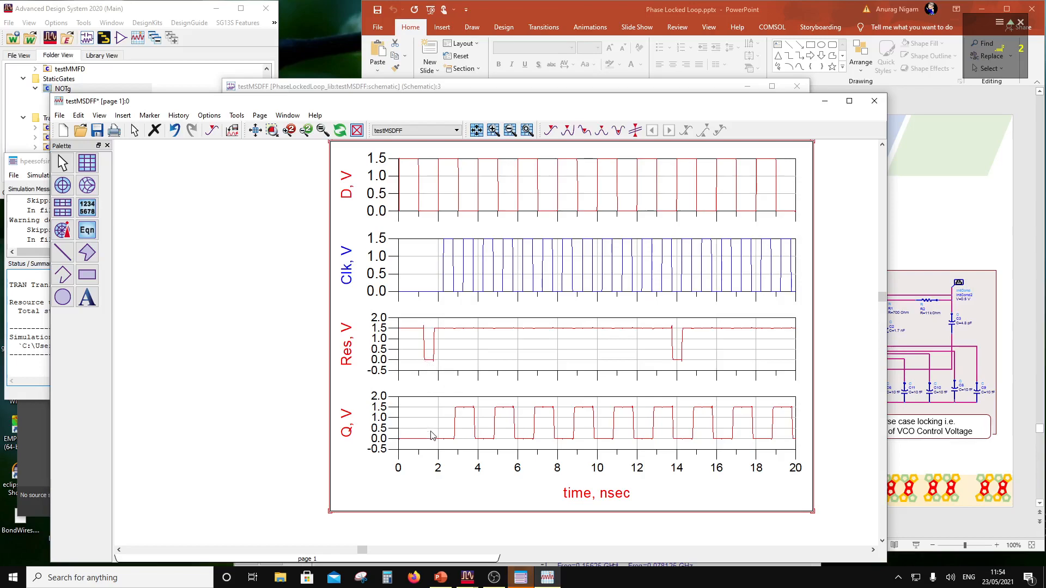
mouse_move(428, 440)
mouse_move(675, 413)
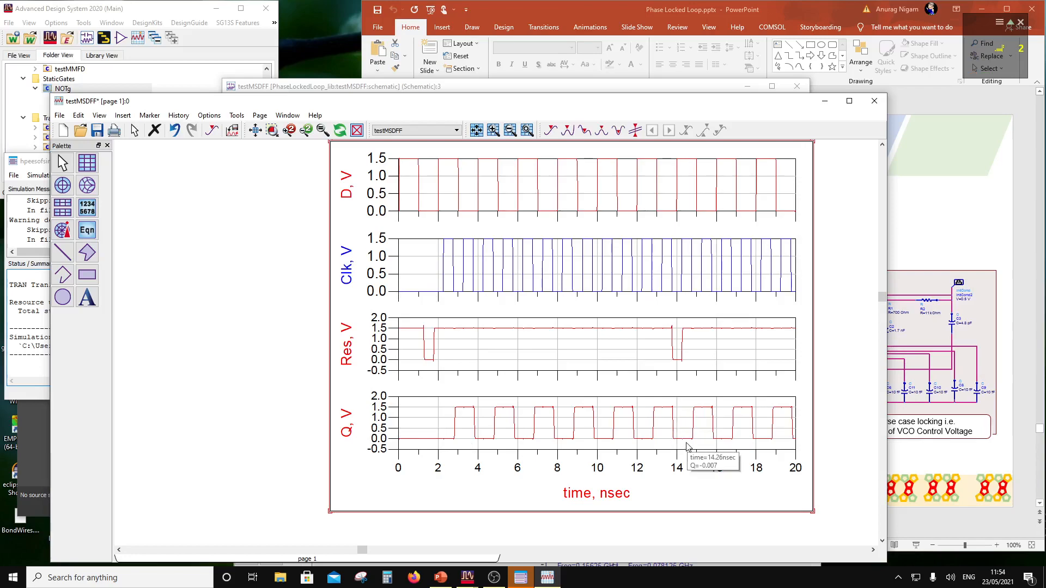
scroll(685, 427, up, 1)
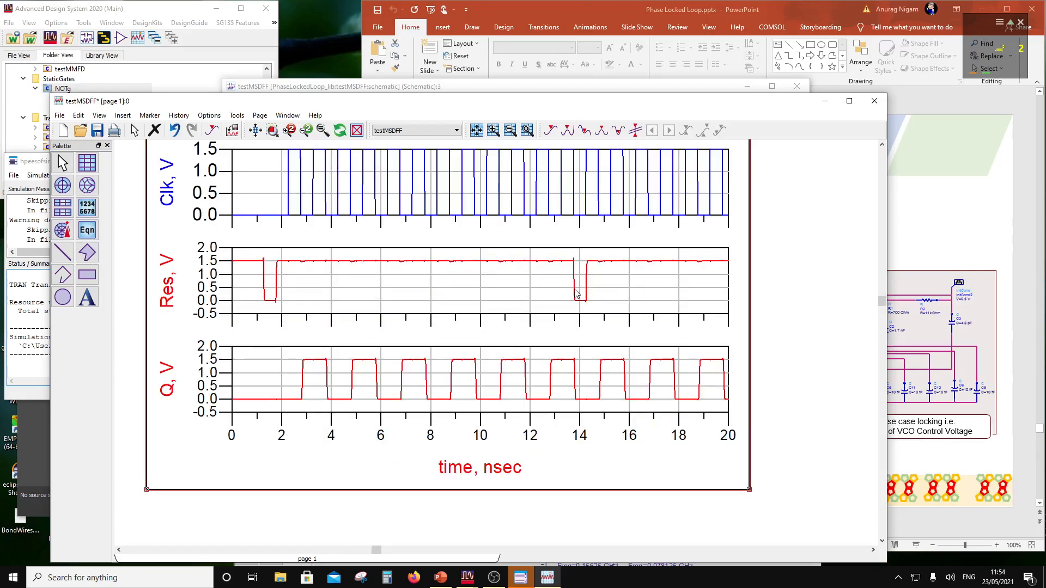
scroll(532, 294, down, 1)
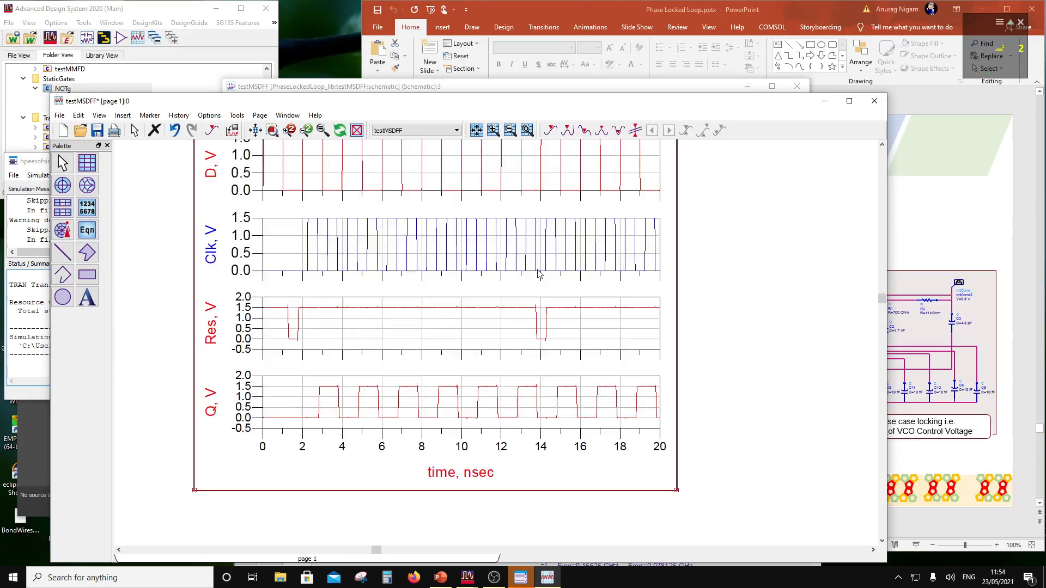
scroll(537, 248, down, 1)
scroll(518, 297, up, 1)
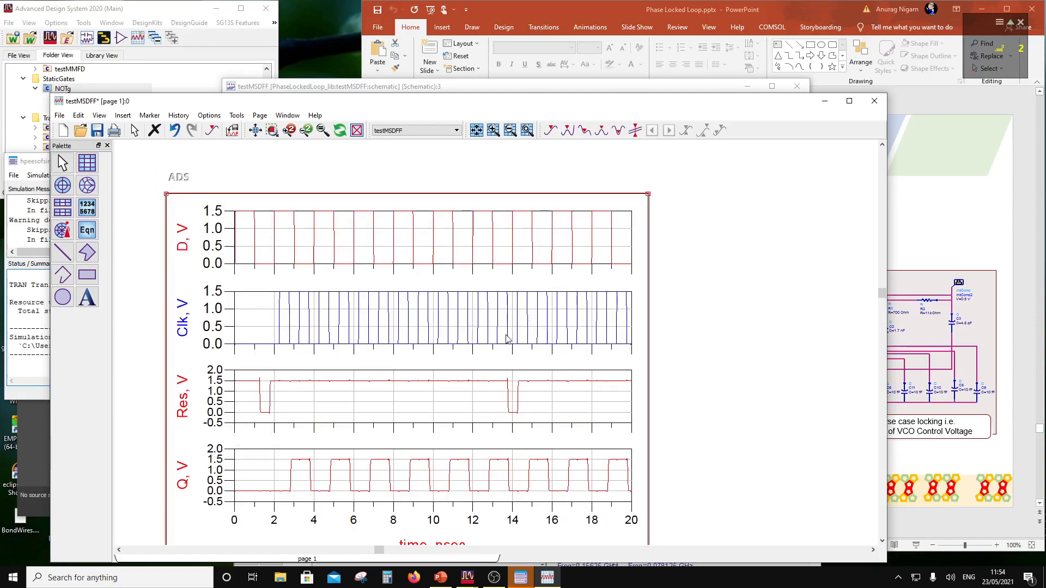
mouse_move(508, 341)
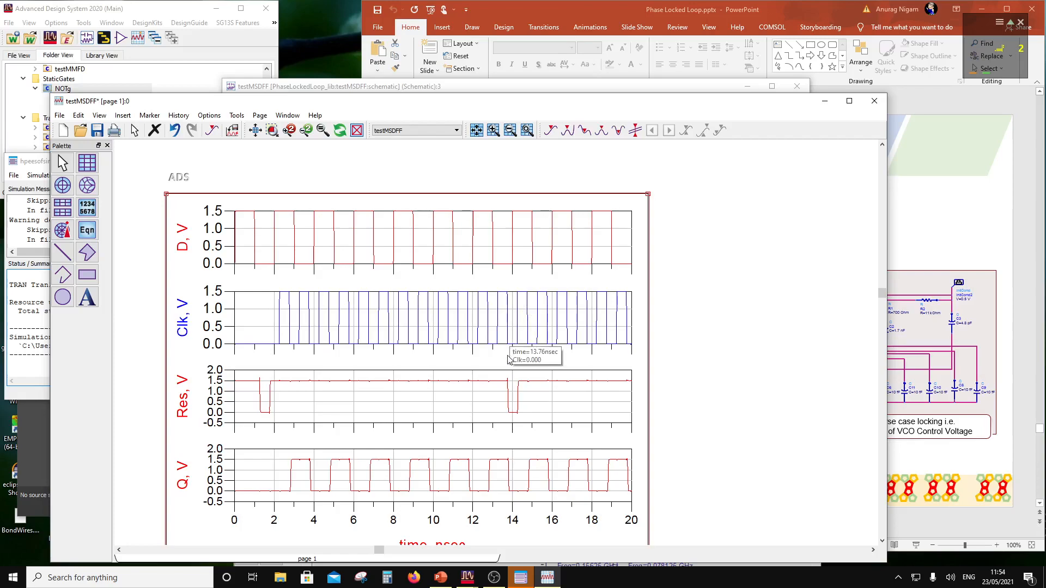
mouse_move(512, 299)
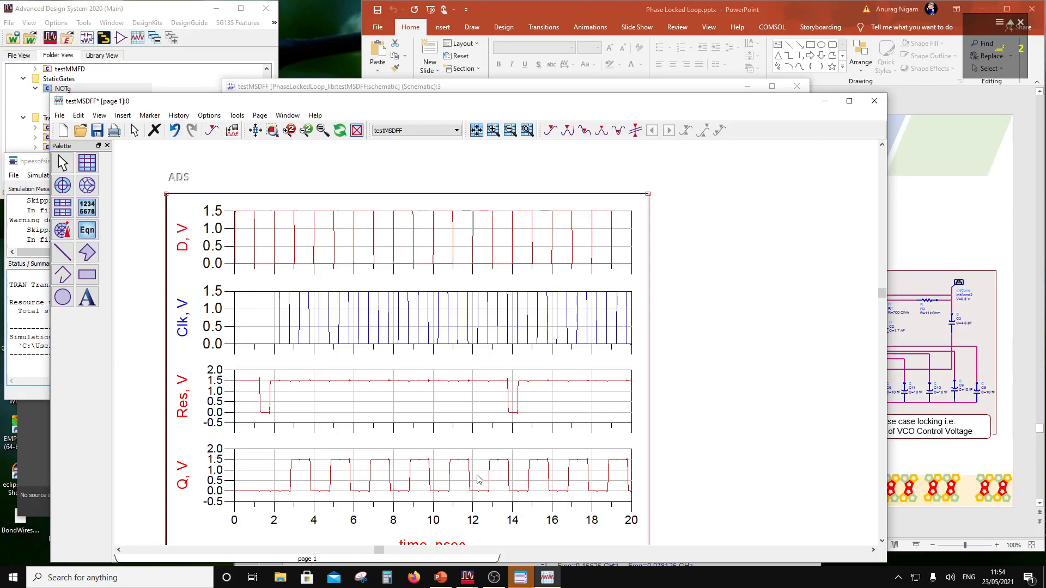
Change SRC4's Delay from 1.25 to 1 nsec and save the schematic.
click(364, 85)
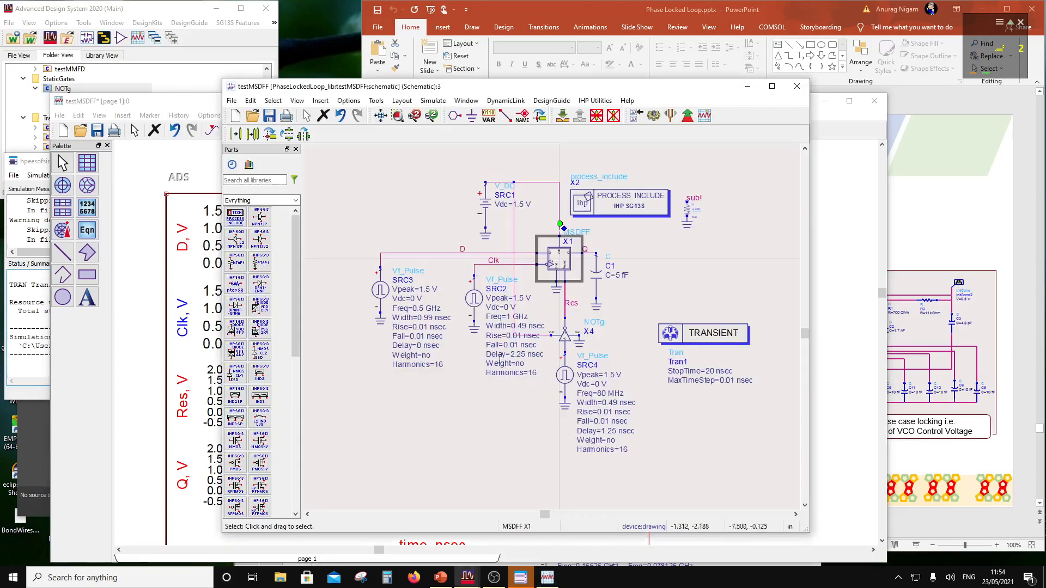
scroll(558, 364, up, 1)
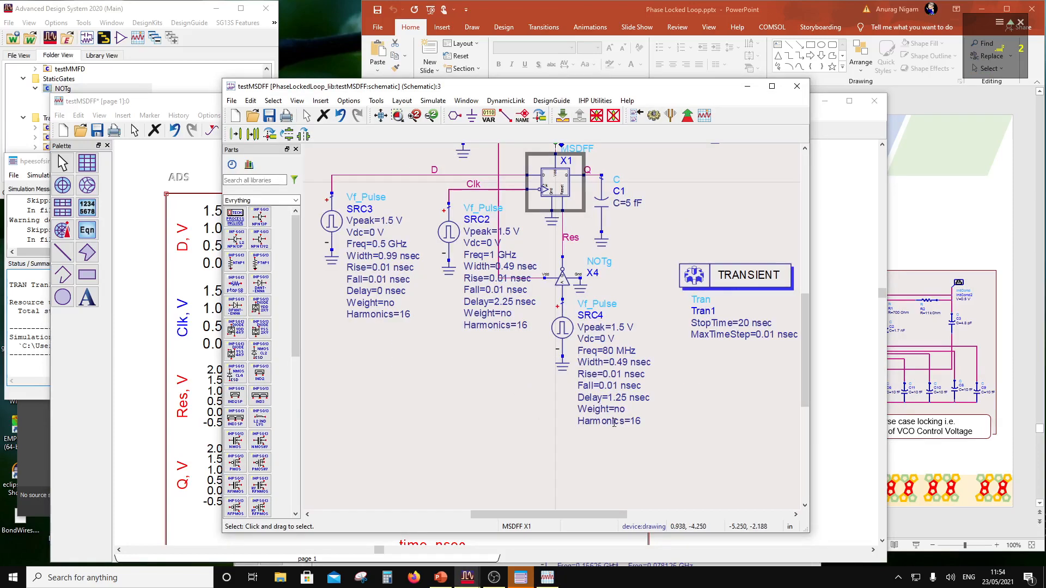
double_click(624, 397)
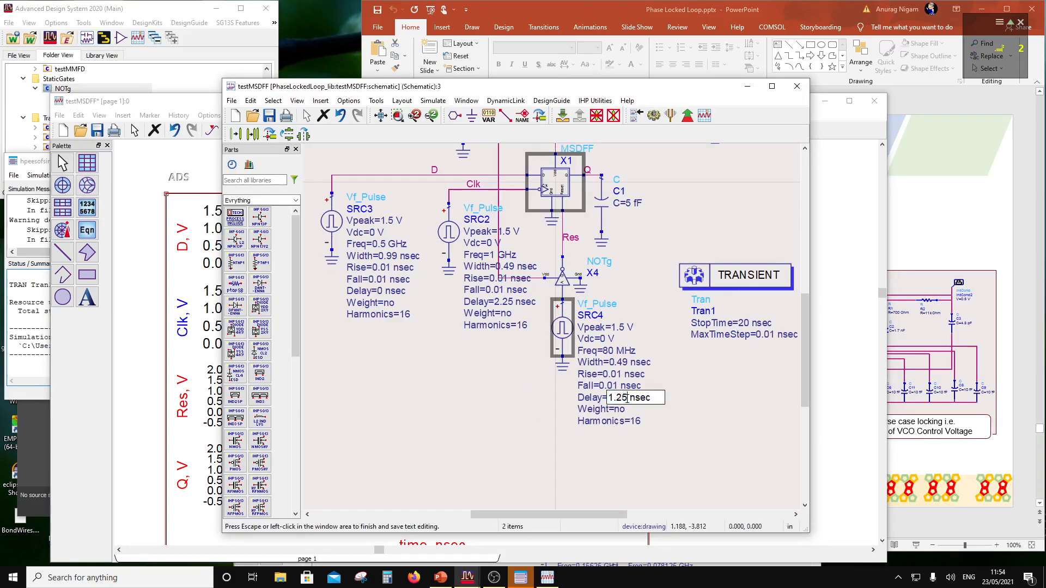
drag(627, 397, 617, 397)
key(Delete)
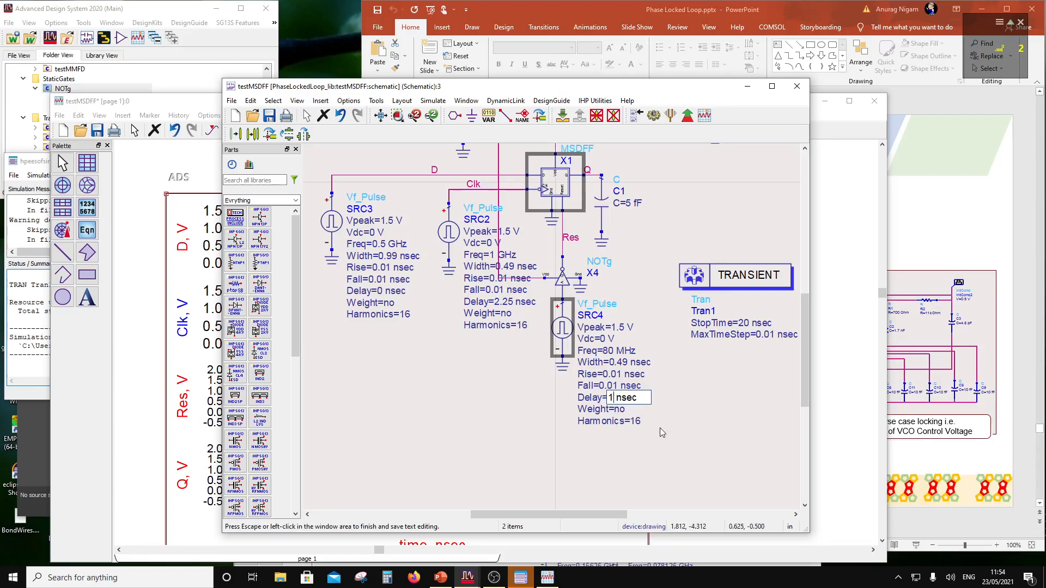
key(Escape)
click(271, 116)
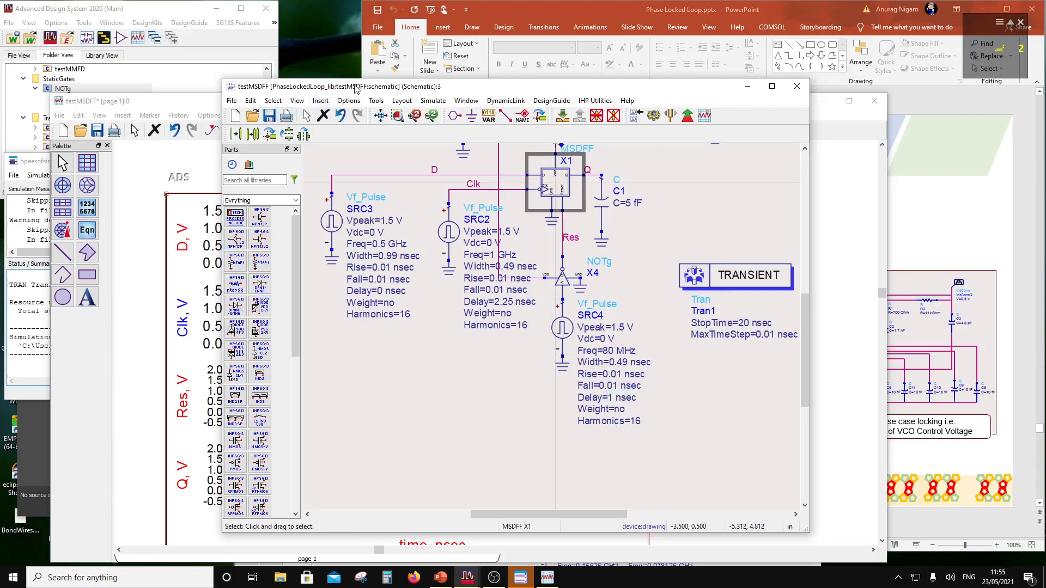
Rerun the transient simulation, check the plots, then bring testMSDFF back to front.
drag(357, 88, 570, 76)
click(864, 107)
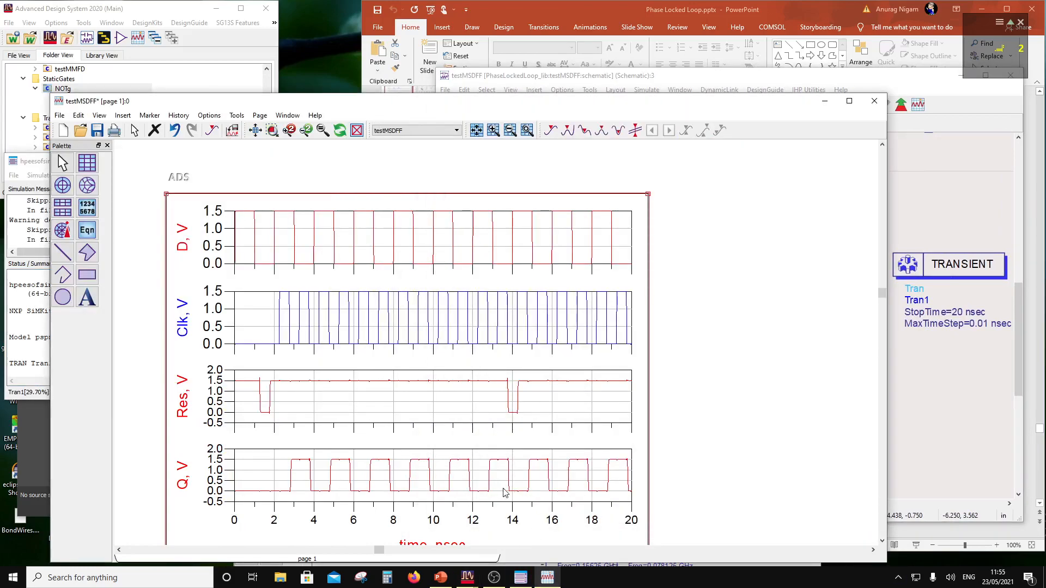
mouse_move(506, 491)
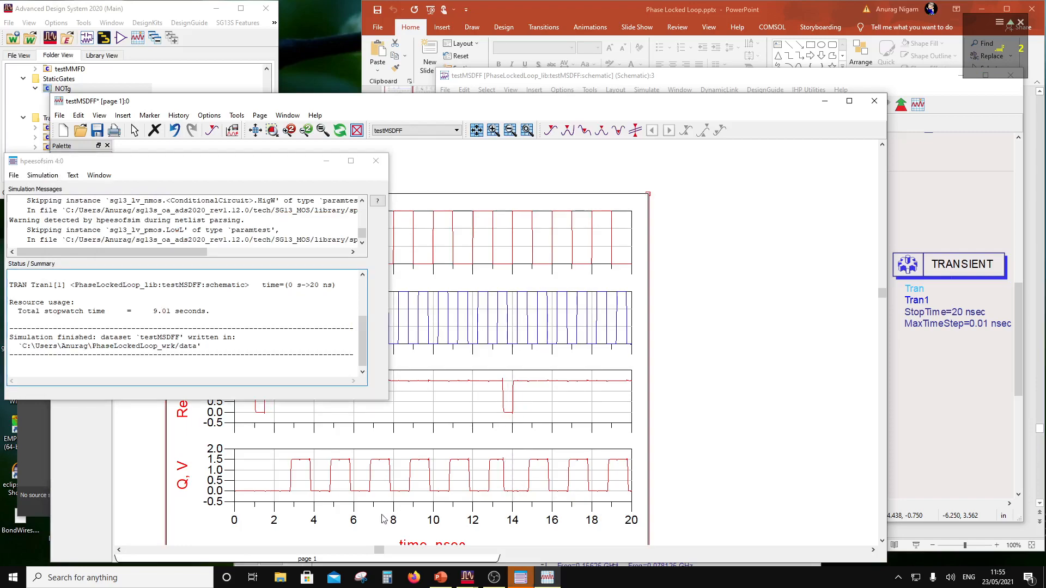
click(478, 106)
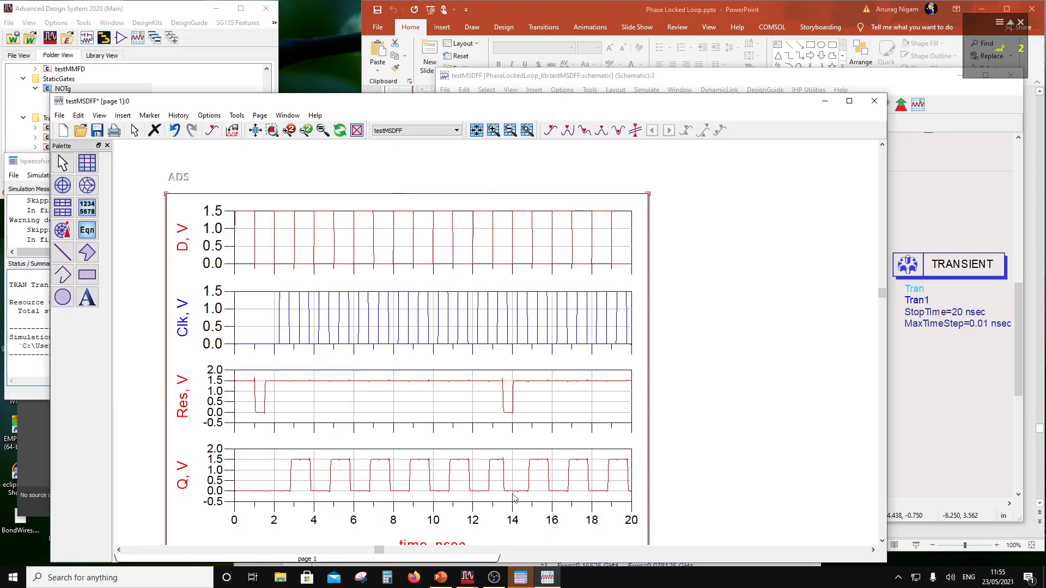
click(599, 83)
Inside MSDFF, rename the Reset pin to Clr and save the schematic.
scroll(735, 288, down, 1)
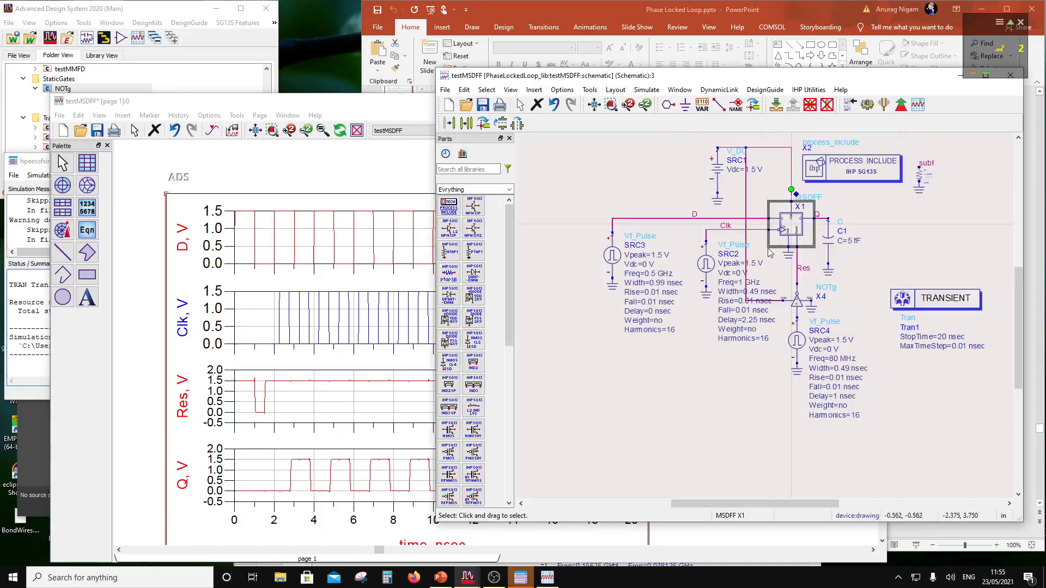
scroll(768, 280, up, 2)
scroll(770, 299, up, 3)
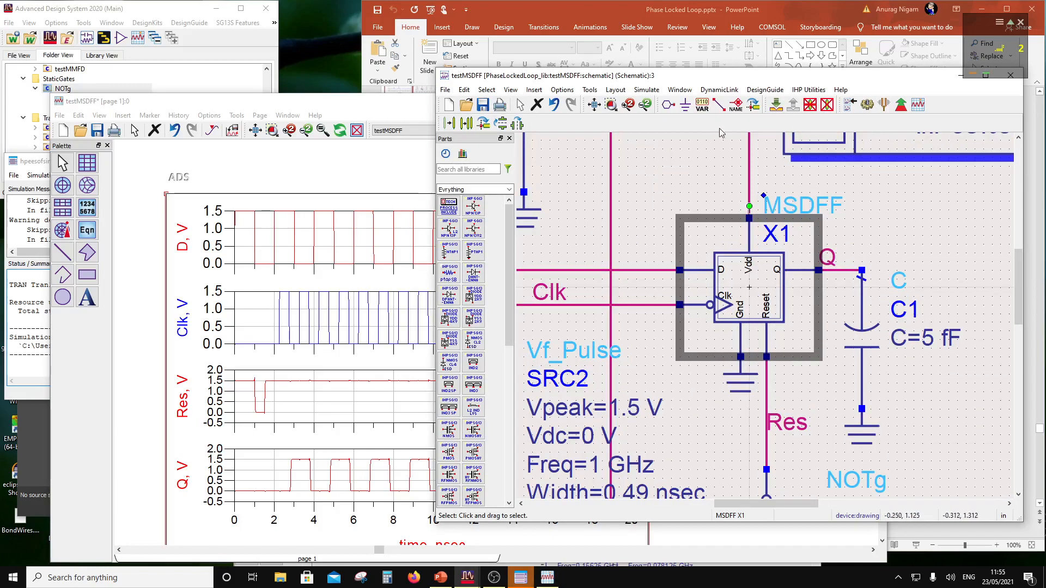
click(777, 106)
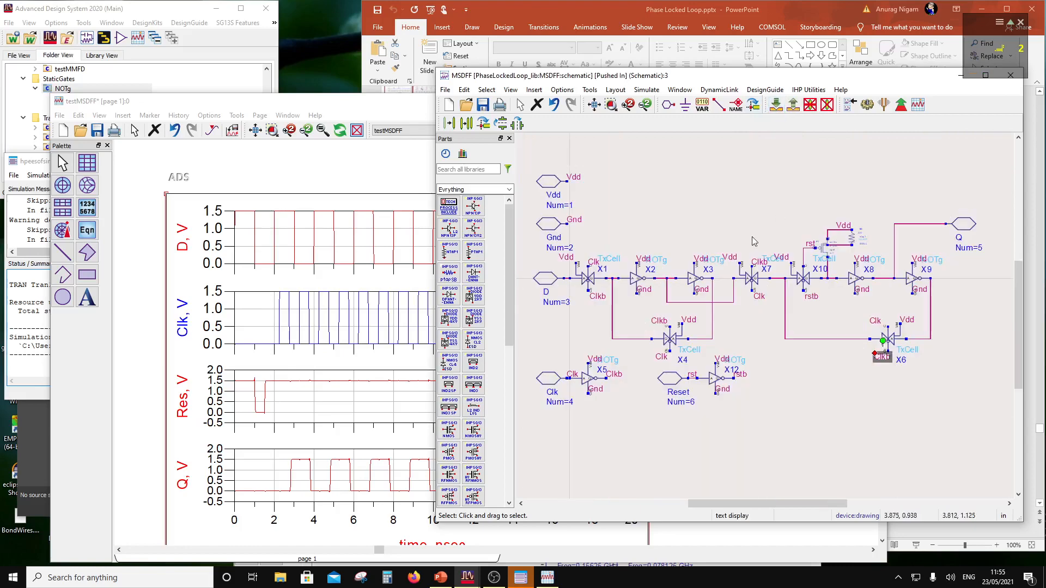
scroll(850, 333, up, 1)
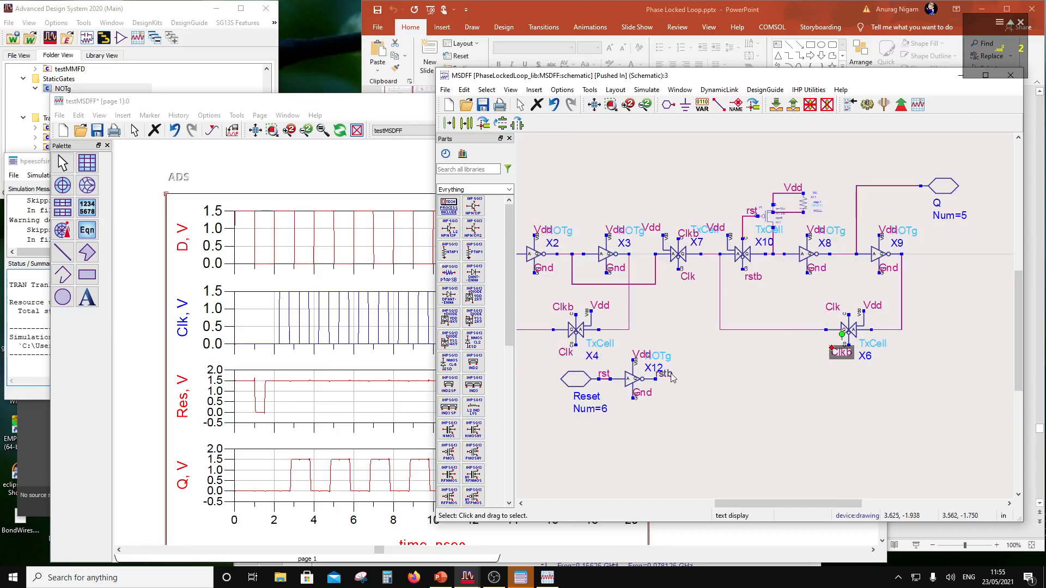
scroll(671, 376, down, 2)
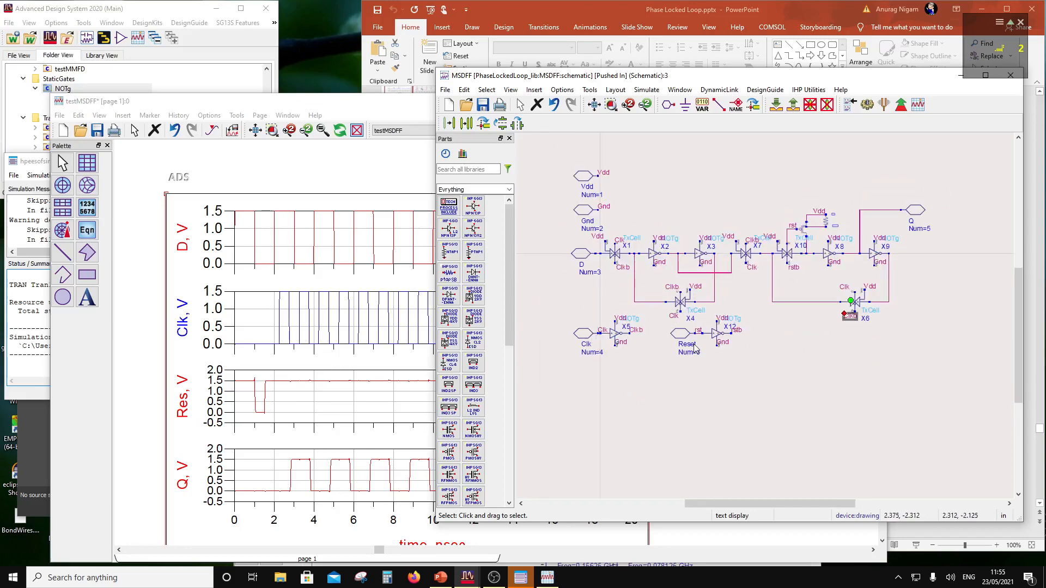
double_click(679, 333)
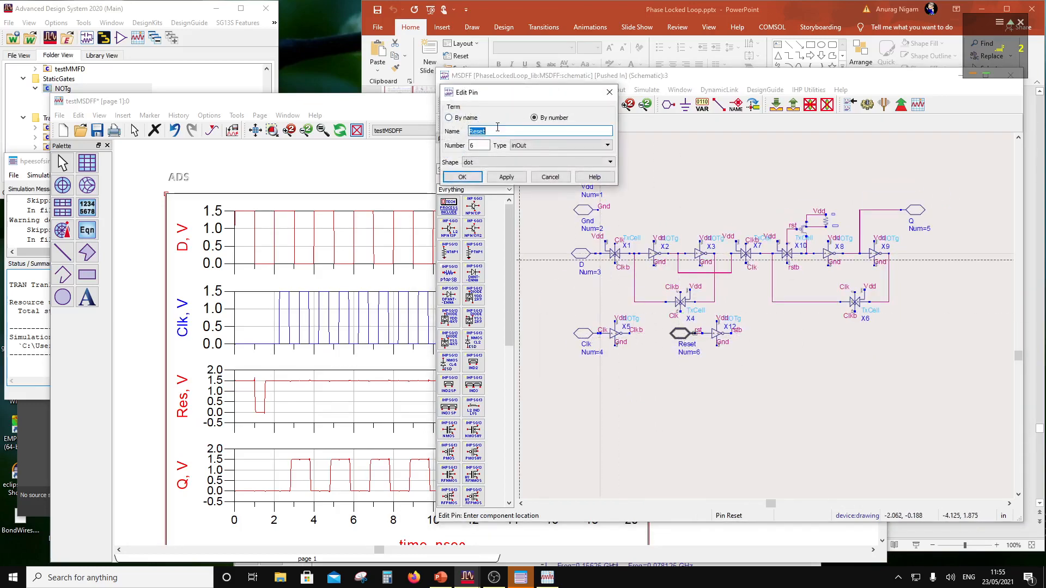
text(C)
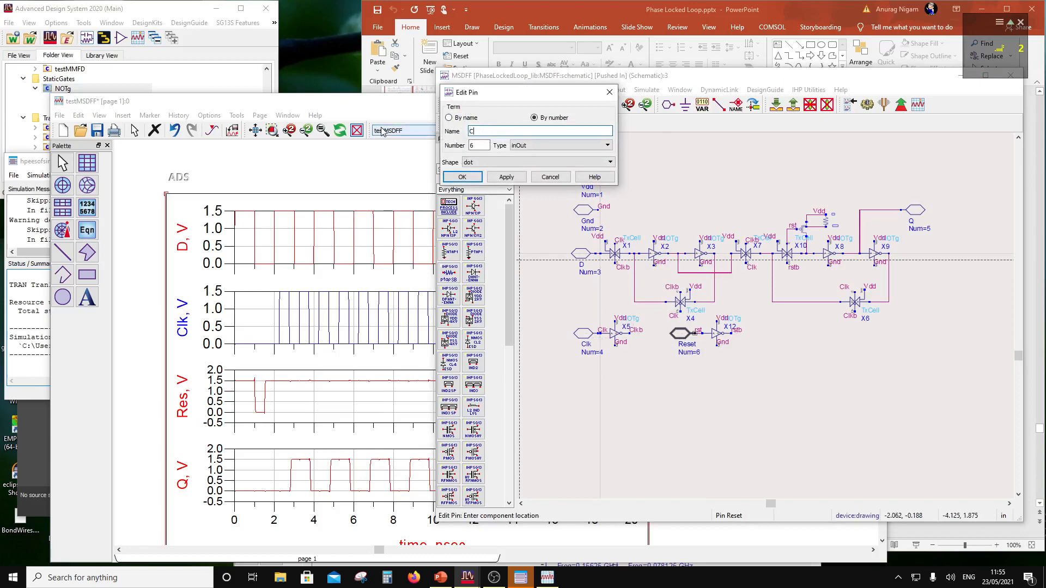
text(lr)
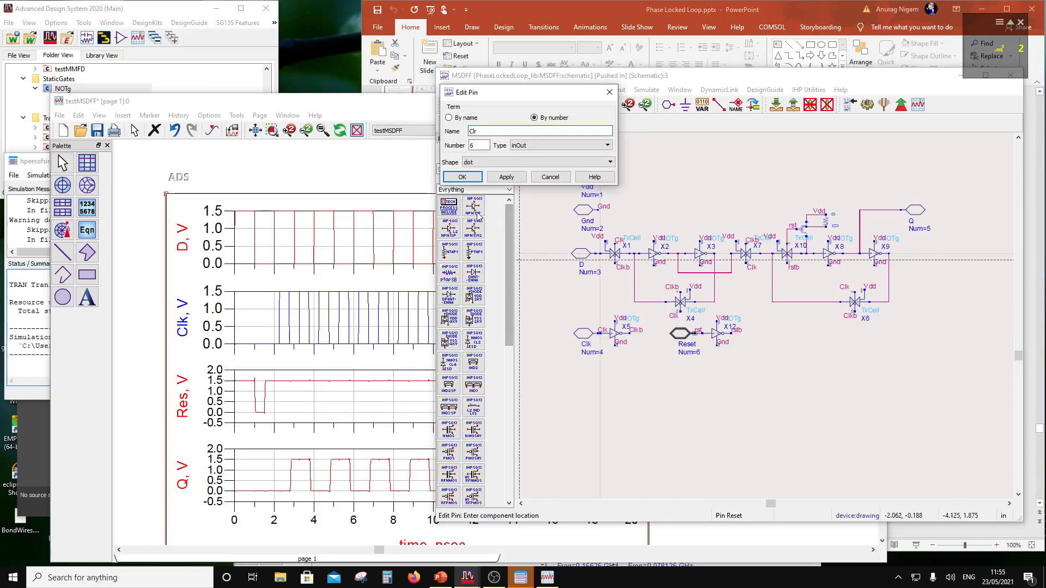
click(472, 179)
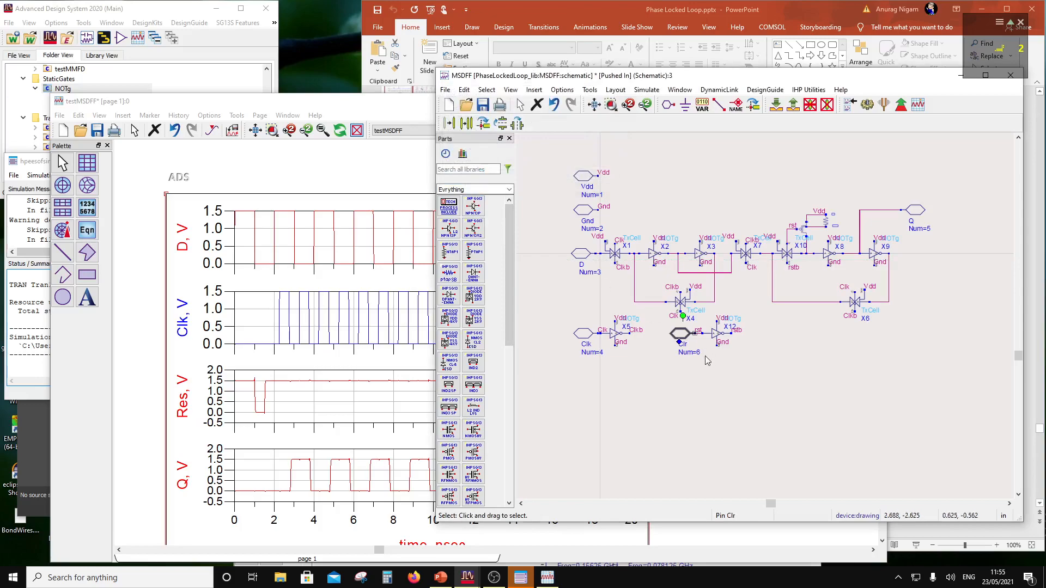
click(486, 104)
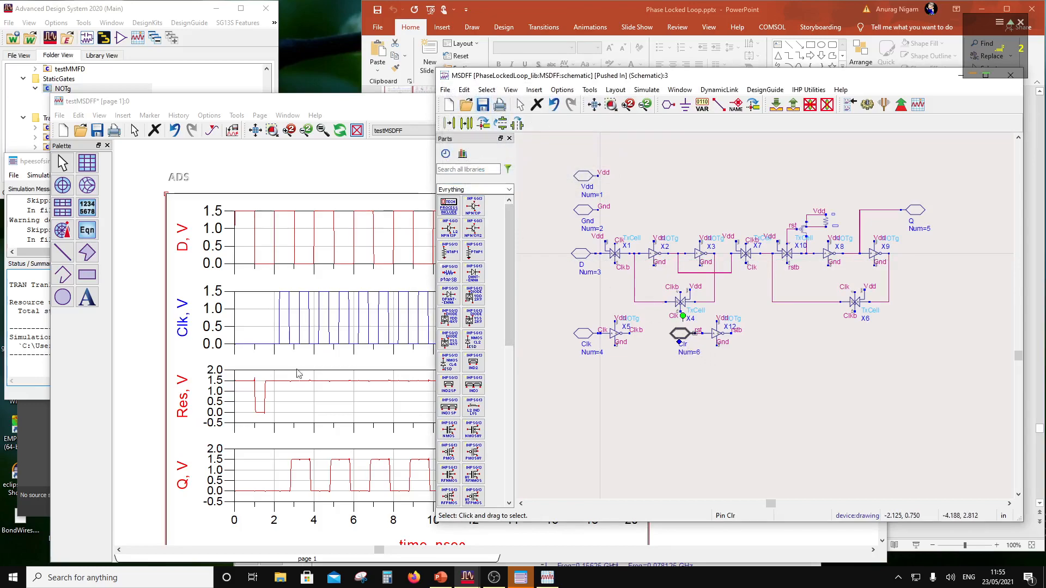
Open the MSDFF symbol and change its Reset text label to Clr.
click(43, 5)
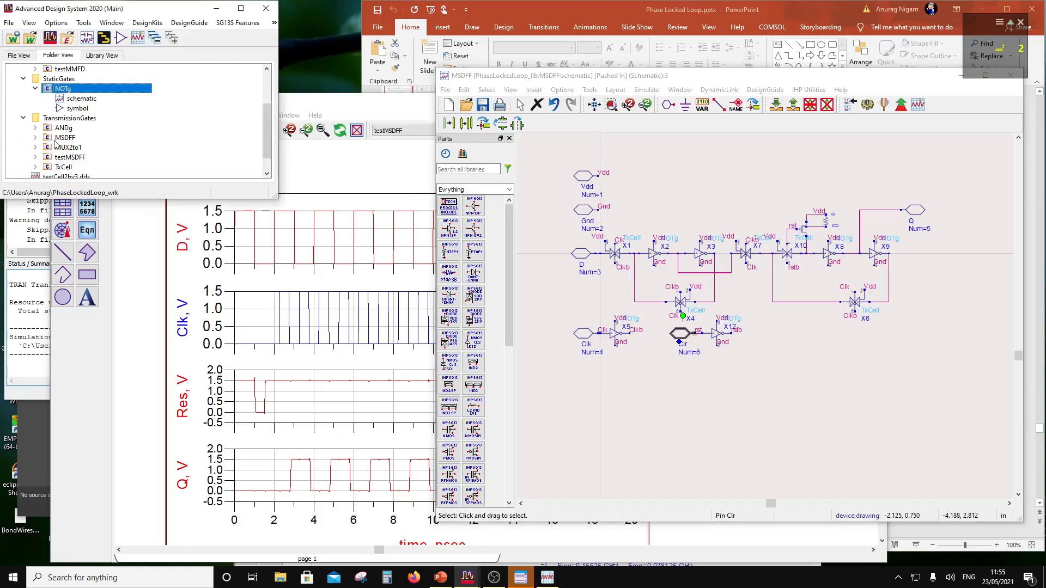
scroll(69, 150, down, 1)
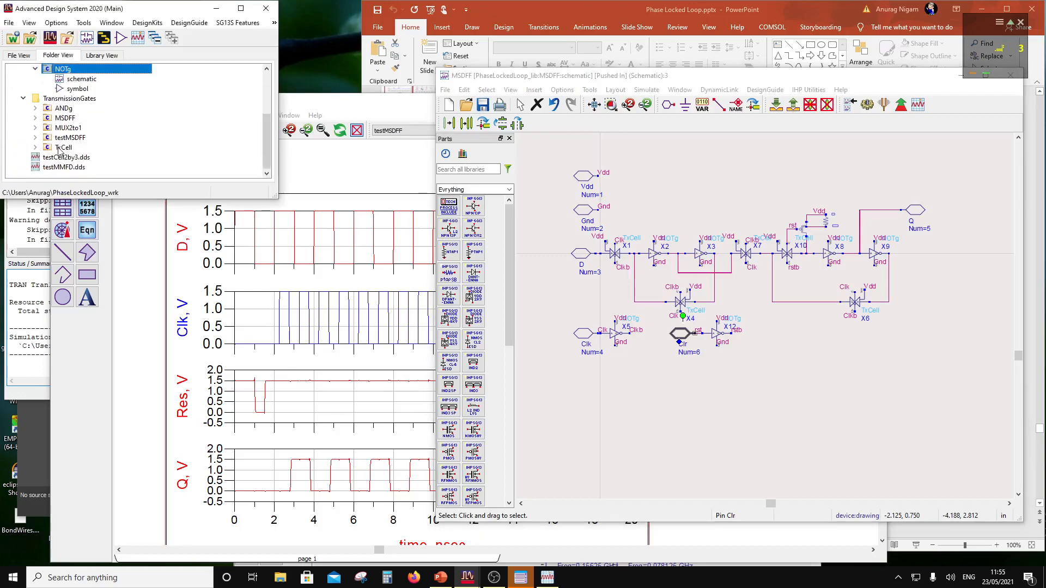
click(35, 117)
double_click(67, 140)
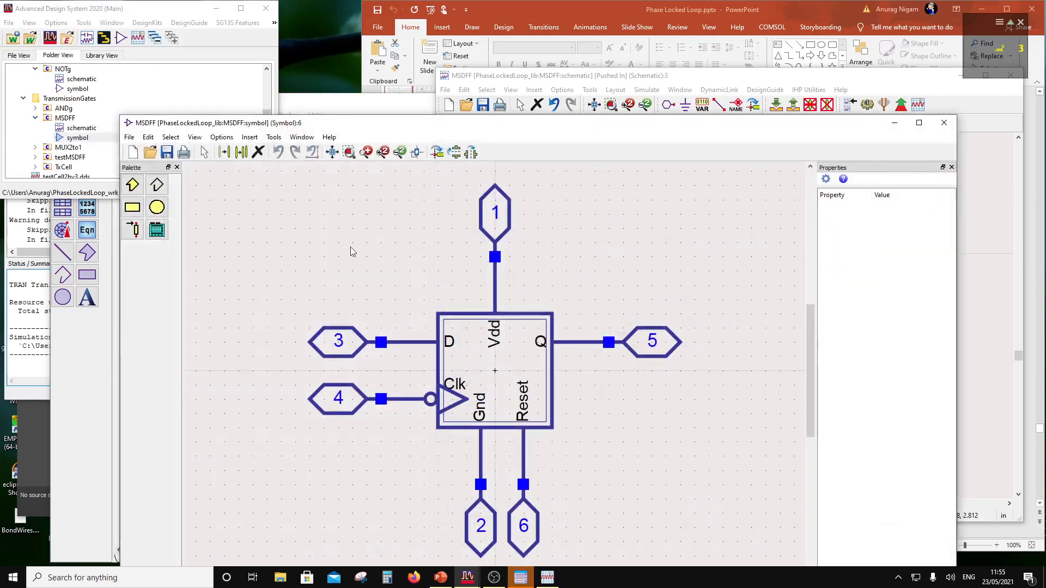
click(525, 414)
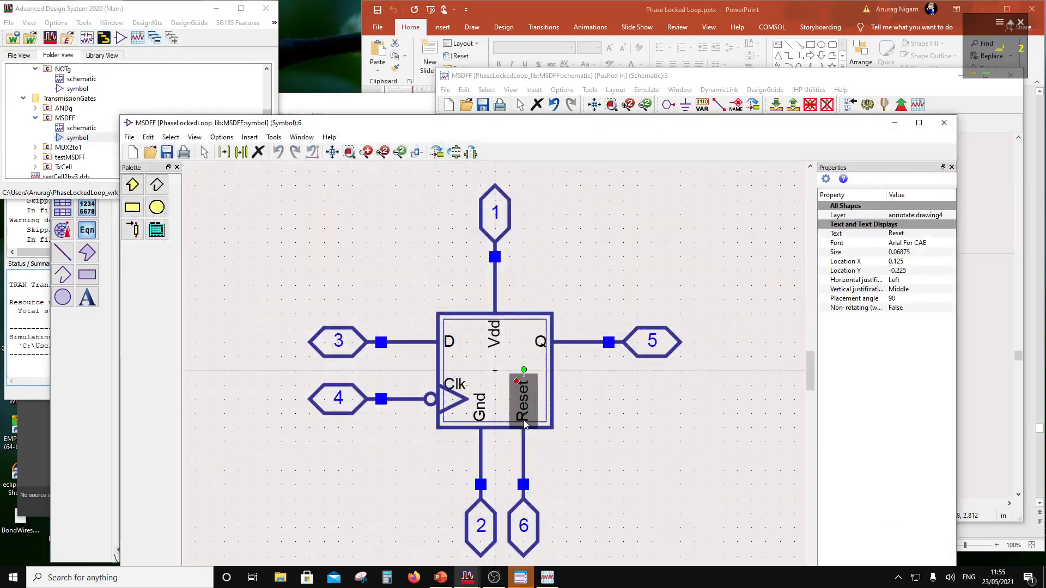
click(530, 411)
double_click(531, 414)
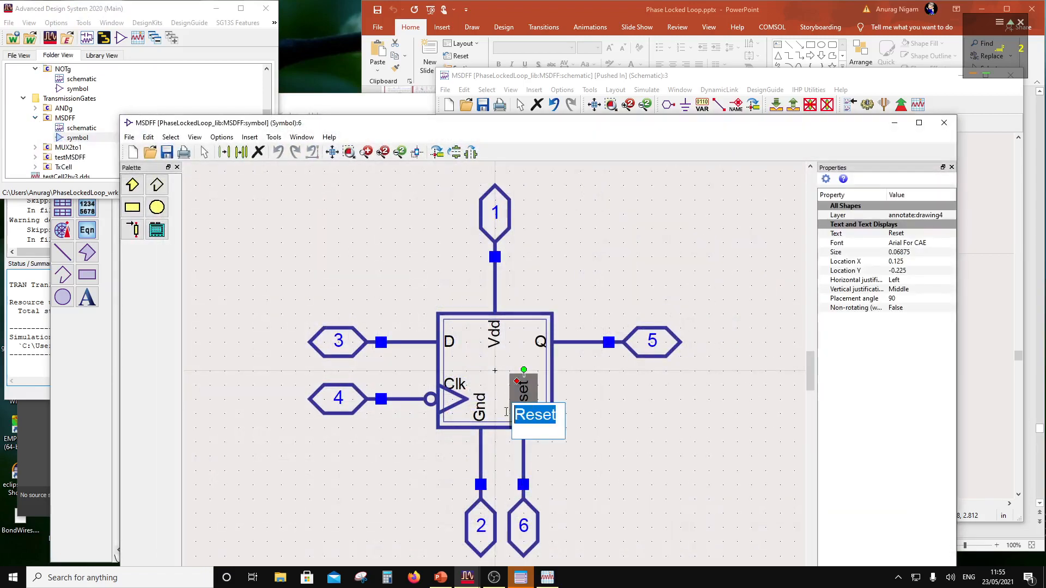
text(Cl)
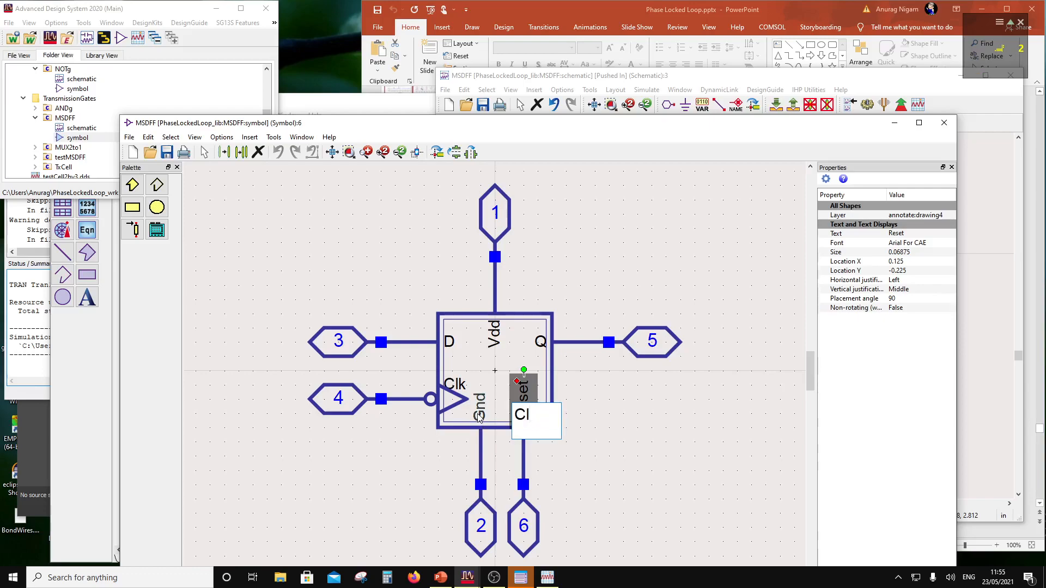
text(r)
click(611, 485)
Rename symbol pin 6 to Clr and save the MSDFF symbol.
click(525, 515)
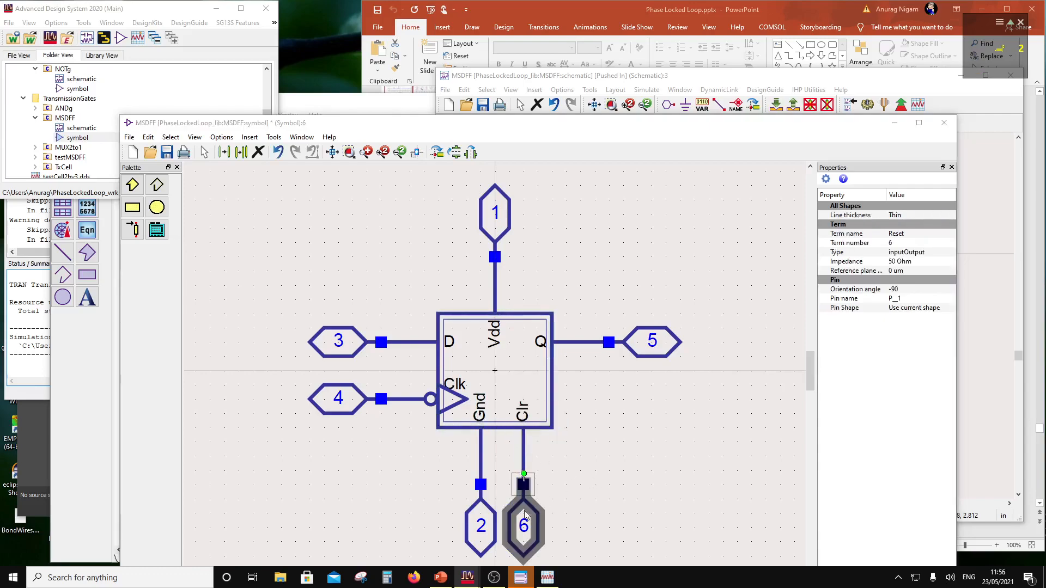
double_click(525, 514)
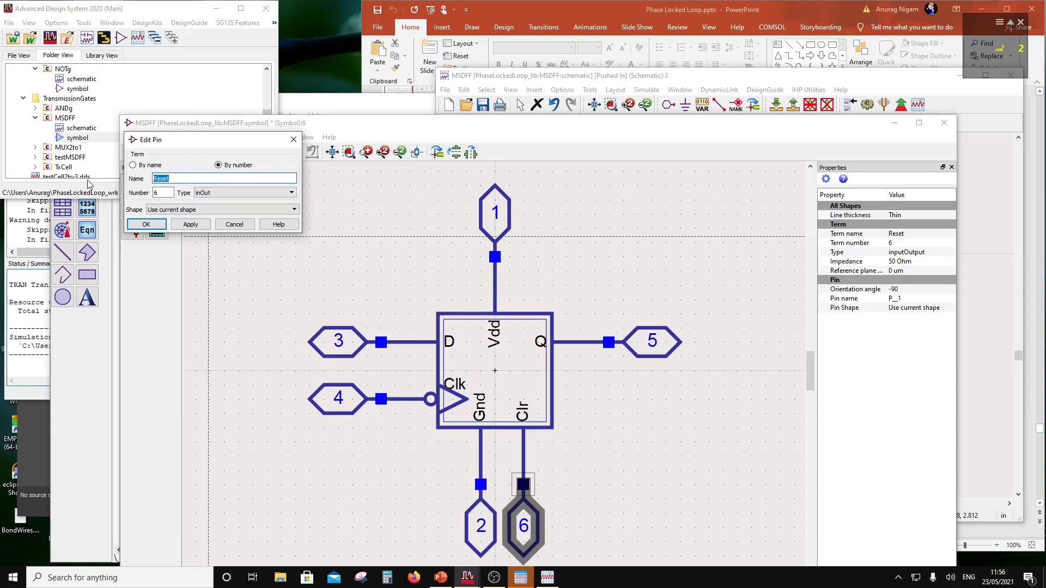
text(Clr)
click(154, 225)
click(400, 353)
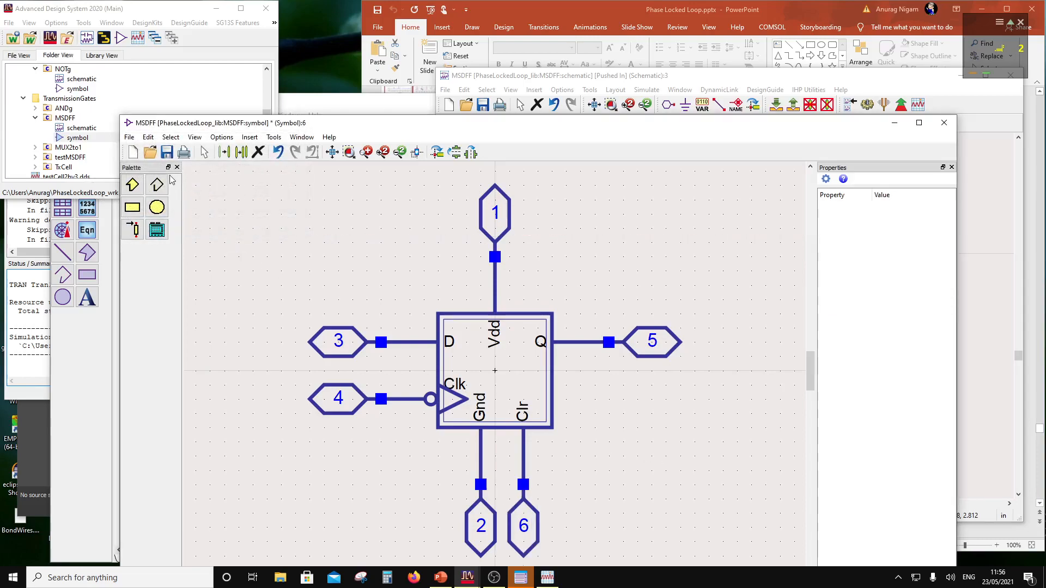
click(167, 152)
Close the MSDFF symbol and return to the testMSDFF schematic.
click(954, 125)
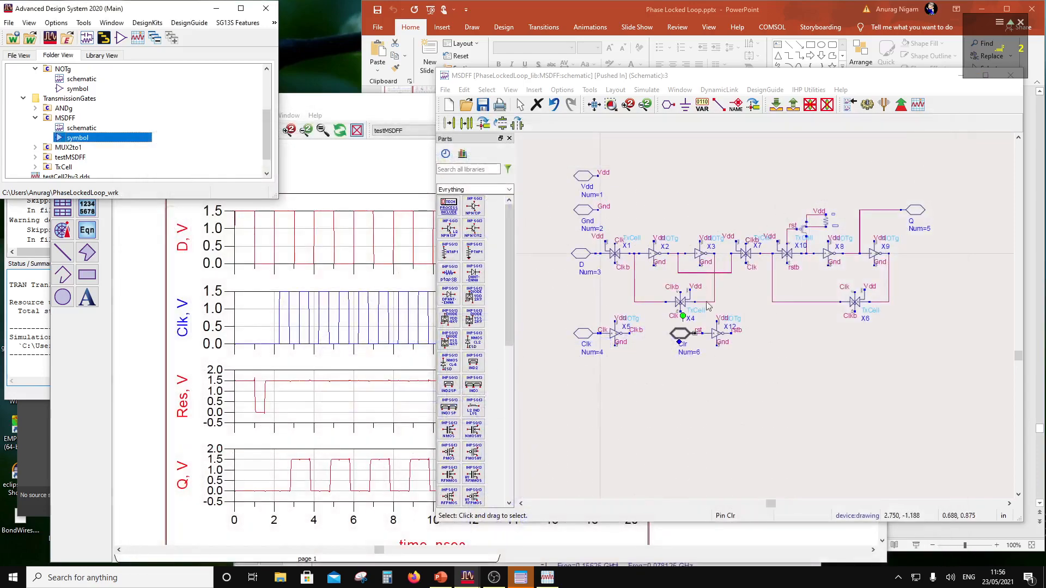
drag(669, 81, 435, 126)
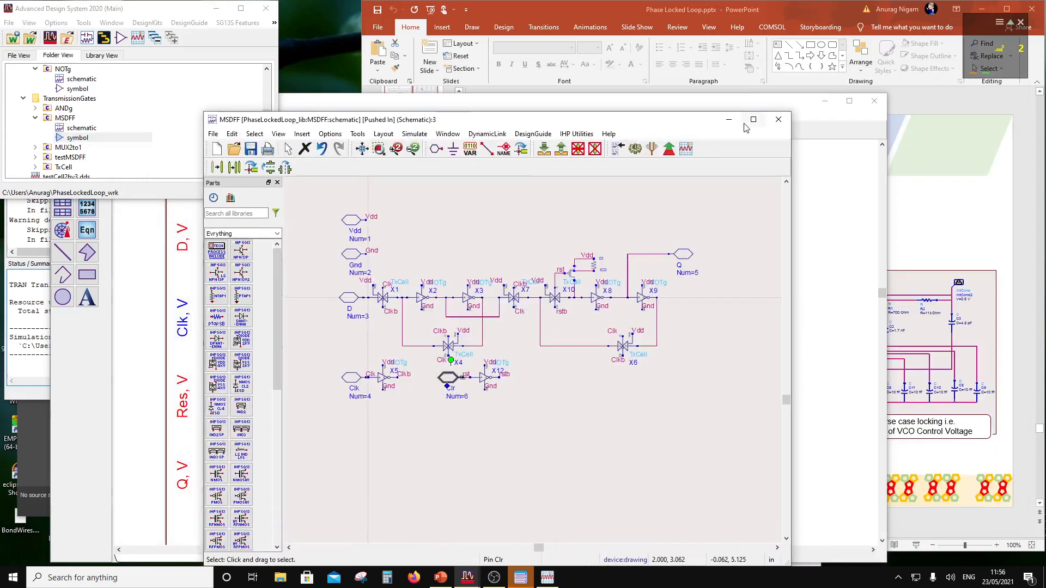
click(561, 148)
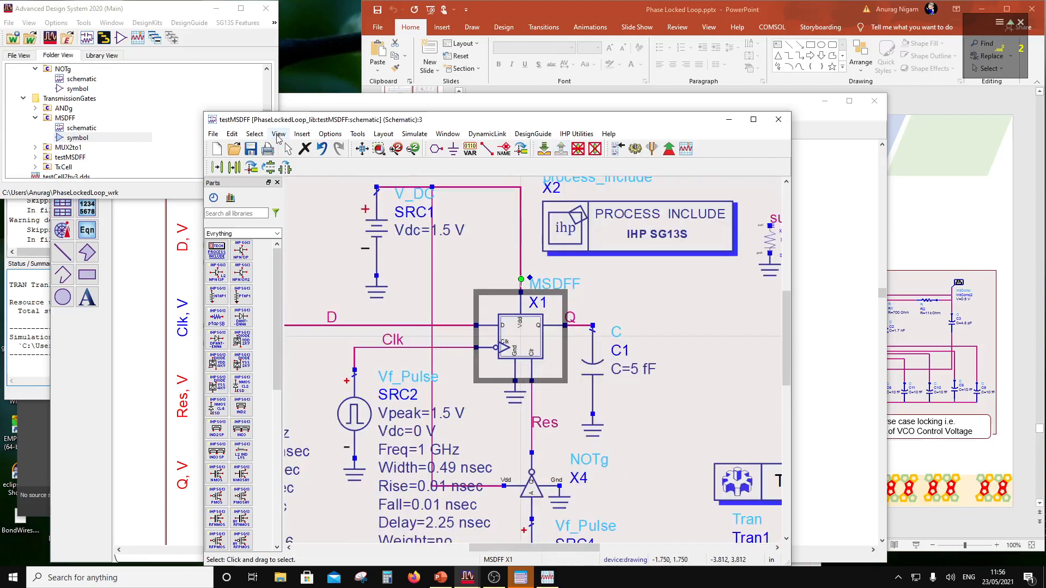
Relabel the Res wire as Clr, then save and simulate testMSDFF.
double_click(545, 422)
drag(558, 424, 530, 425)
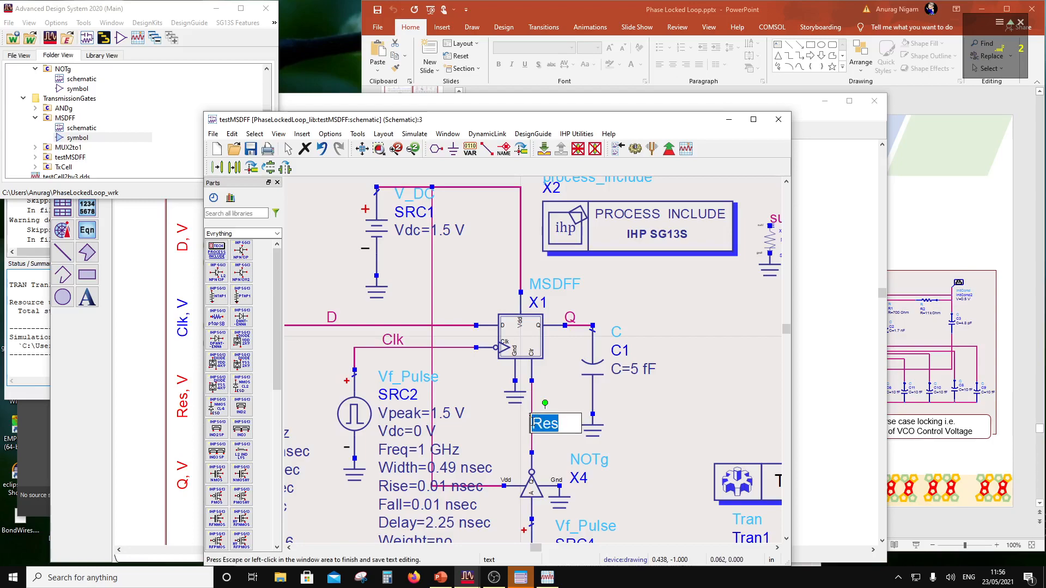
text(Clr)
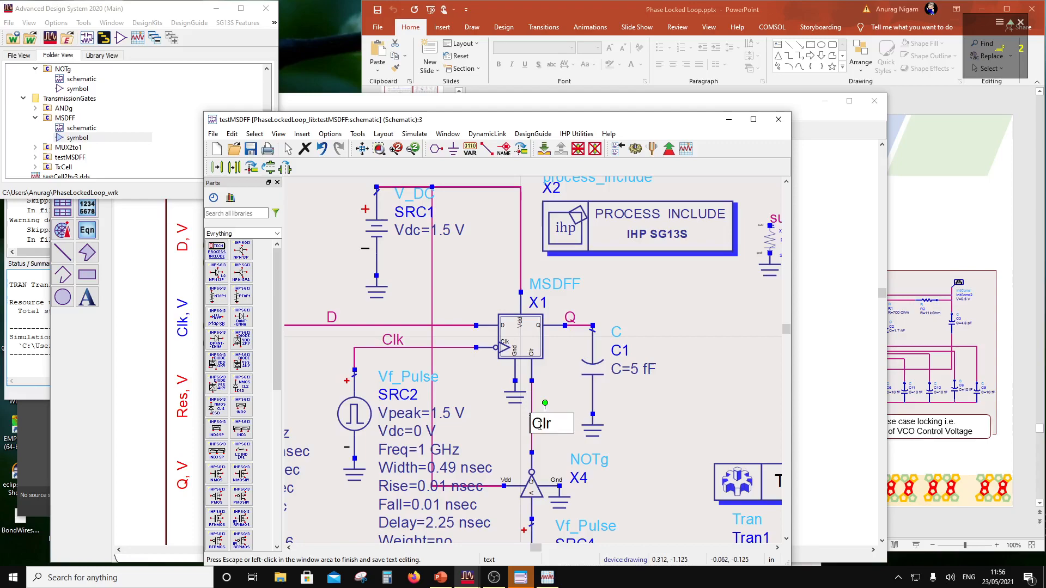
click(652, 419)
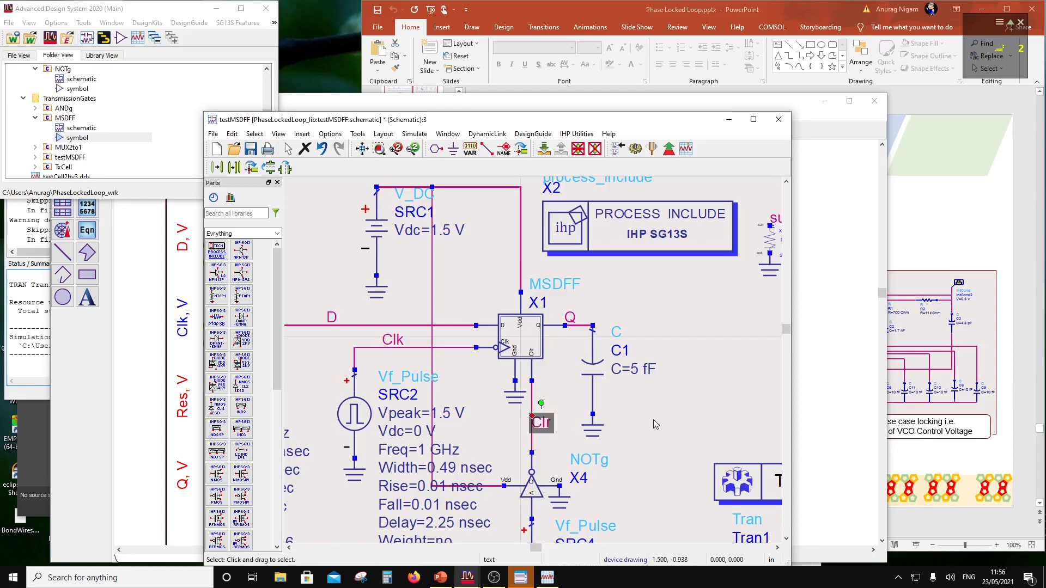
click(635, 150)
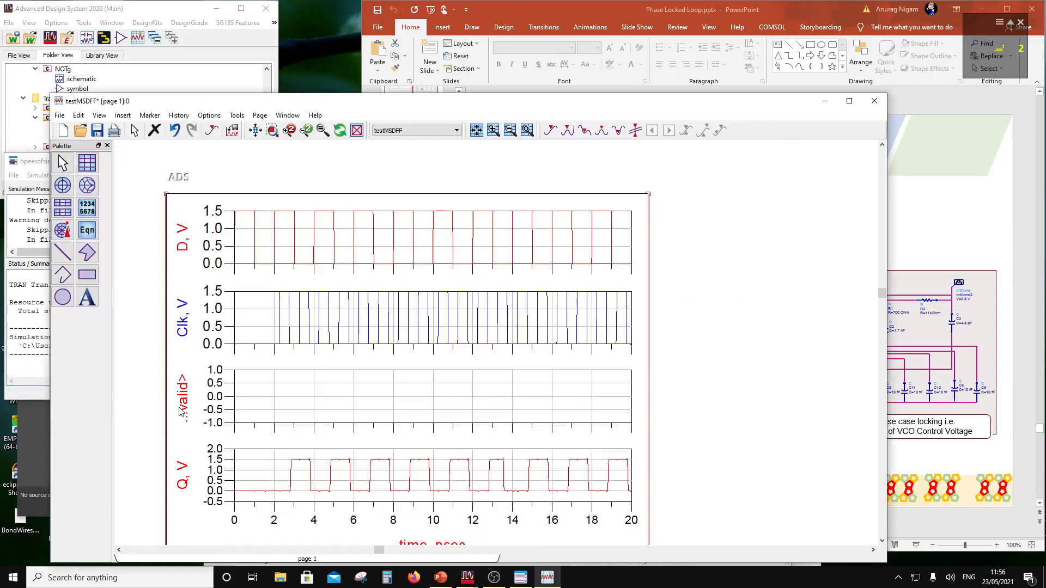
Rename the third plot's invalid Res axis label to Clr.
click(181, 408)
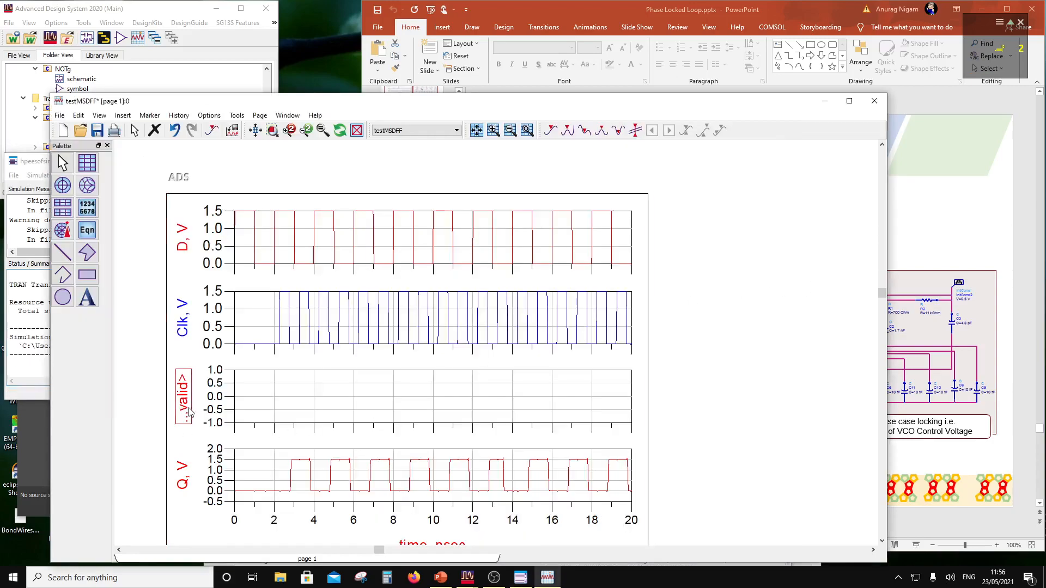
click(184, 408)
drag(188, 400, 127, 391)
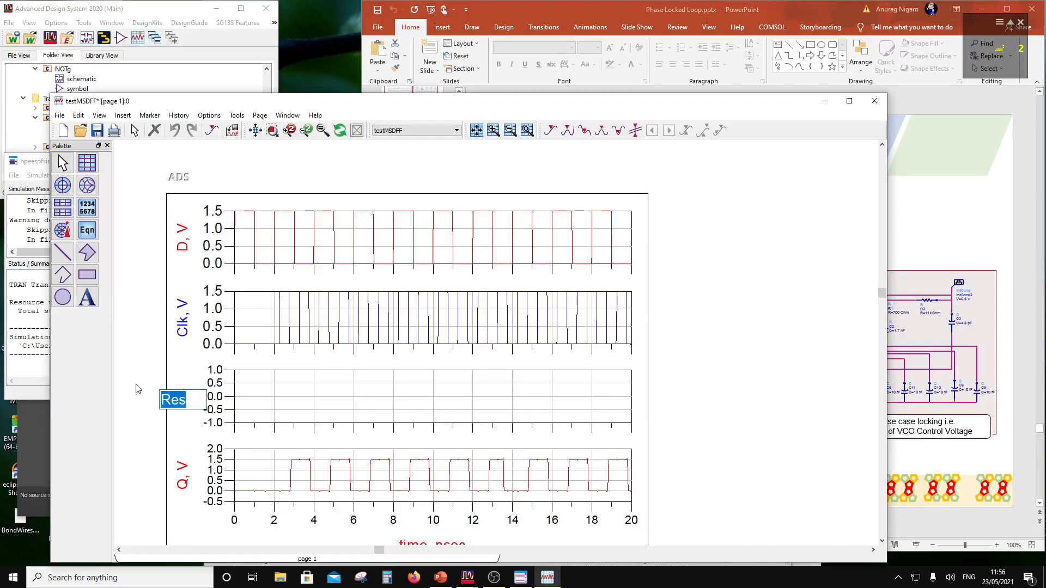
text(Clr)
click(742, 341)
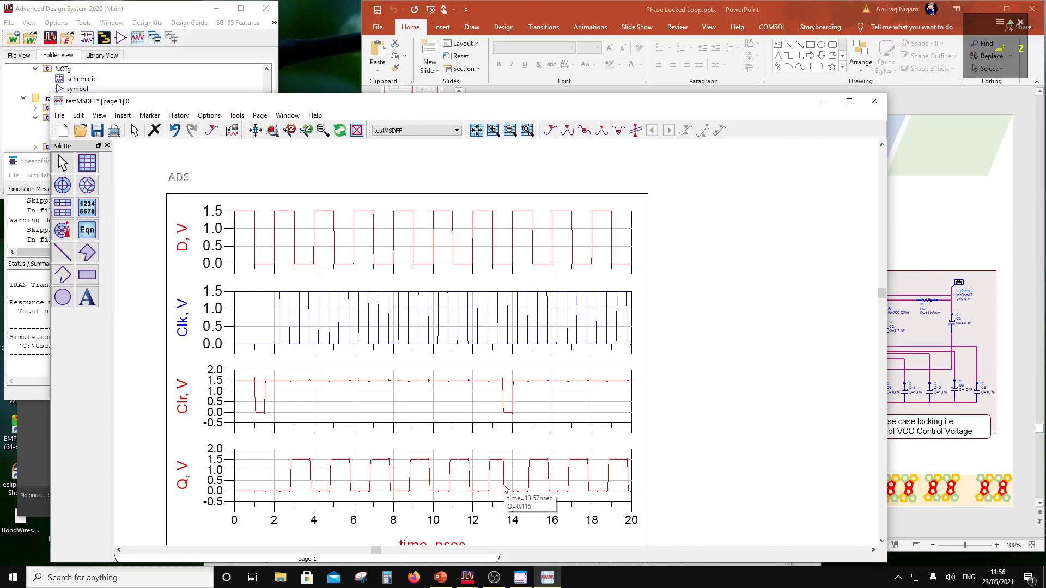
Close the testMSDFF data display and save its changes.
mouse_move(509, 327)
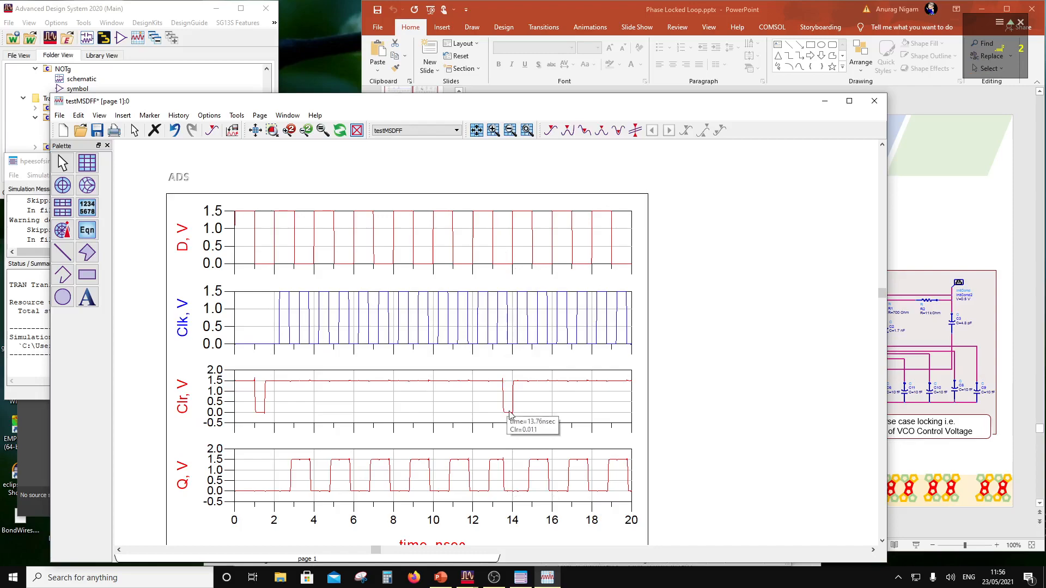
mouse_move(486, 478)
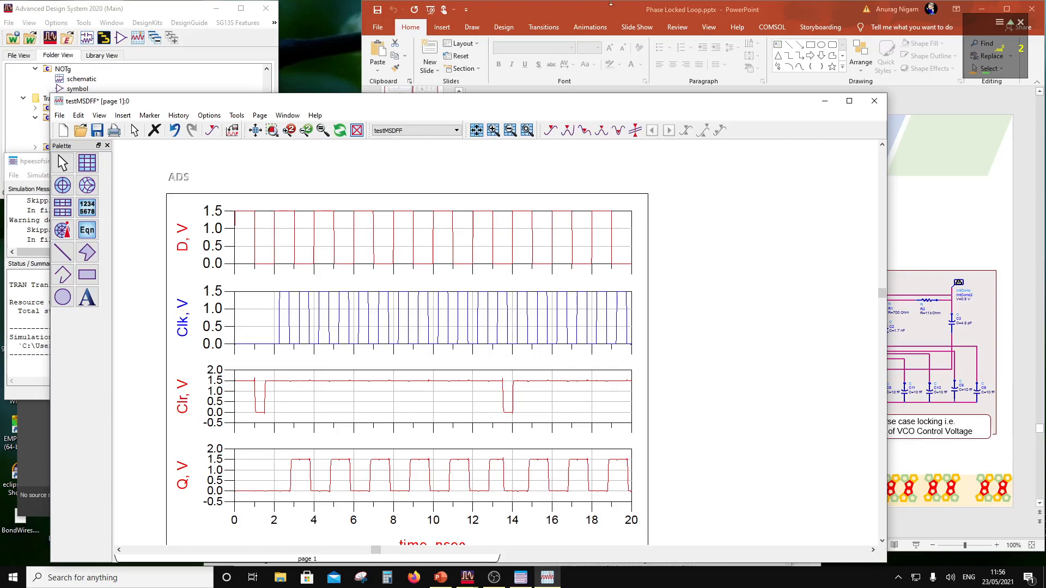
drag(434, 106, 520, 30)
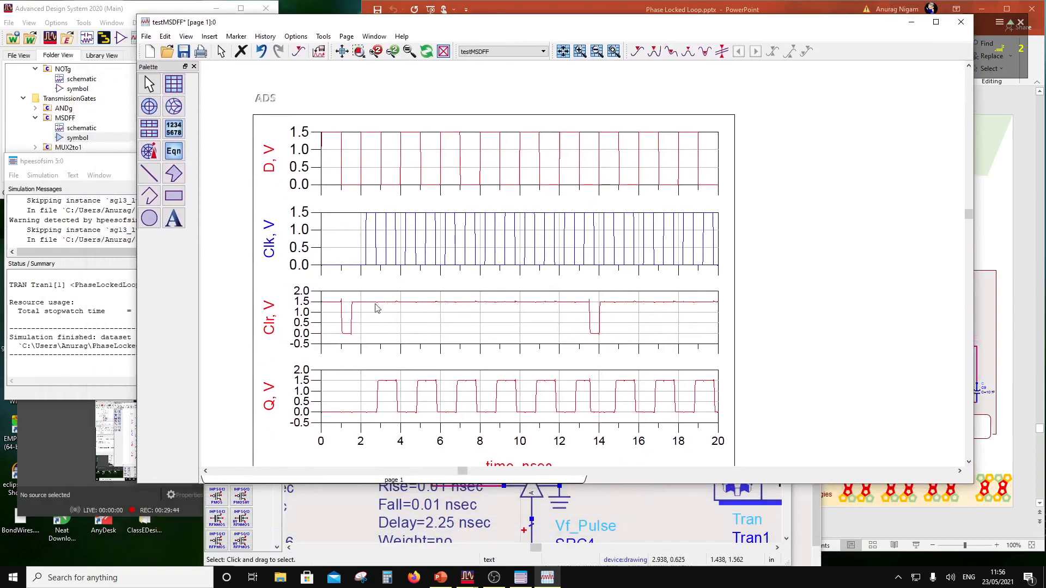
drag(723, 24, 622, 69)
click(860, 67)
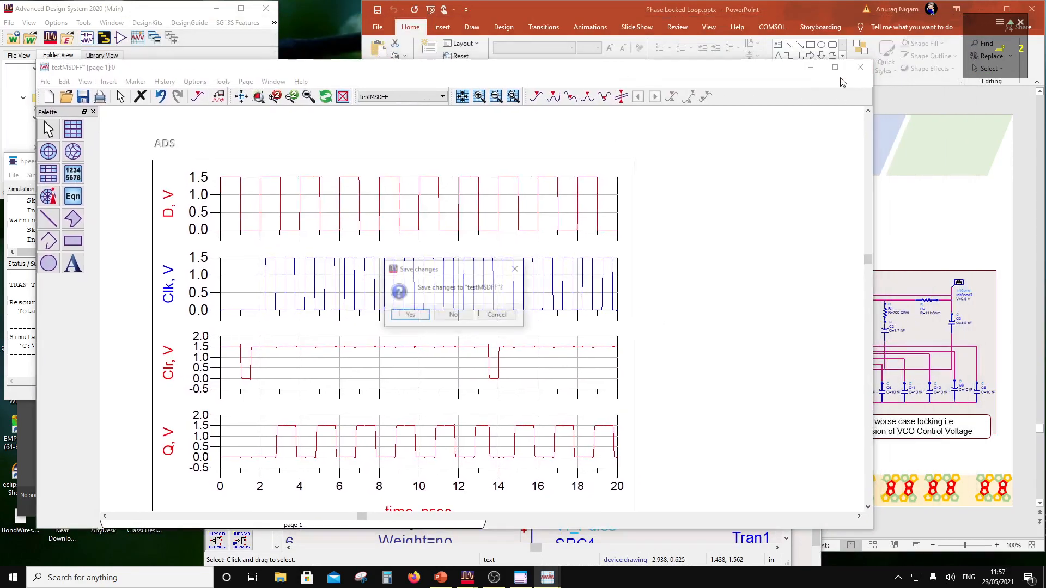
click(409, 315)
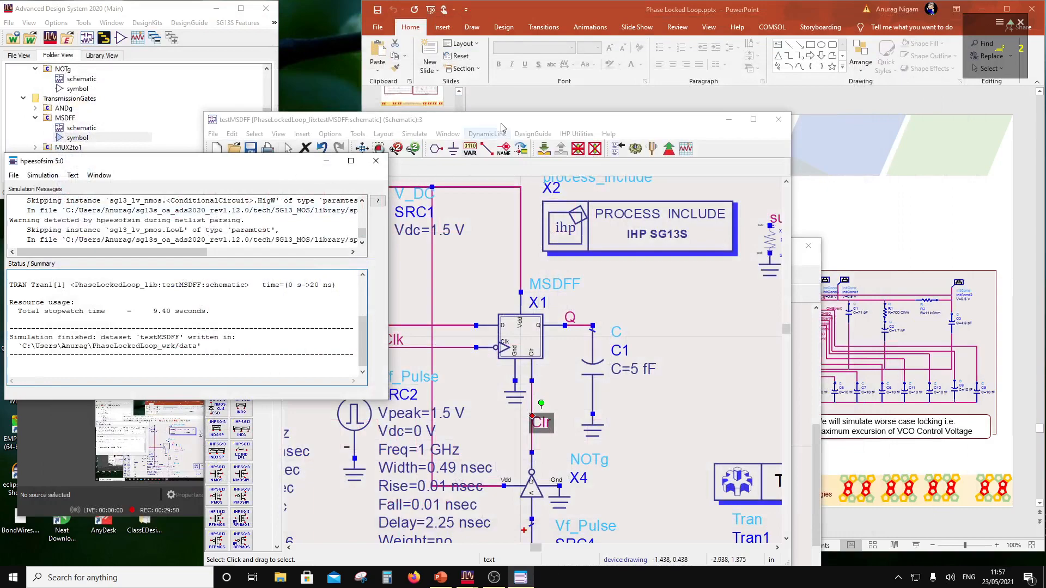
Deselect everything, close the testMSDFF schematic, and move the ADS main window into view.
click(345, 275)
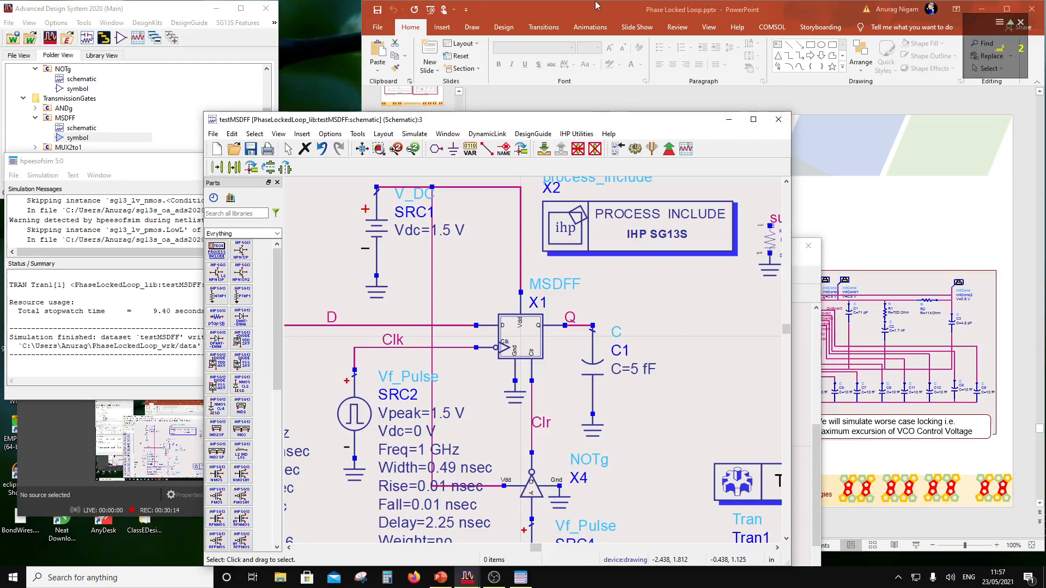
click(778, 119)
drag(77, 12, 224, 88)
scroll(223, 169, up, 2)
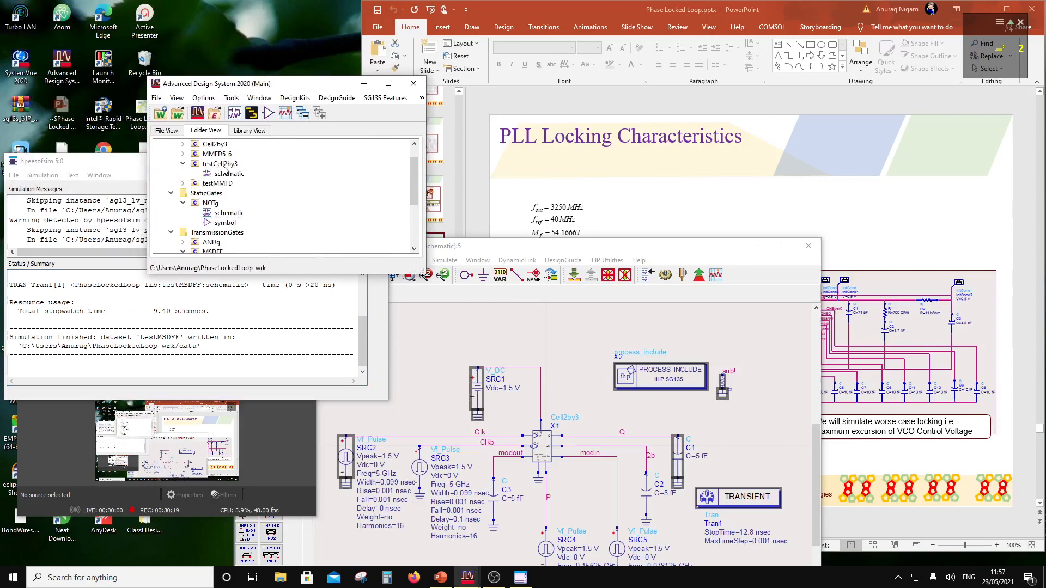
Create a new schematic cell named FAdd in the StaticGates folder.
right_click(203, 194)
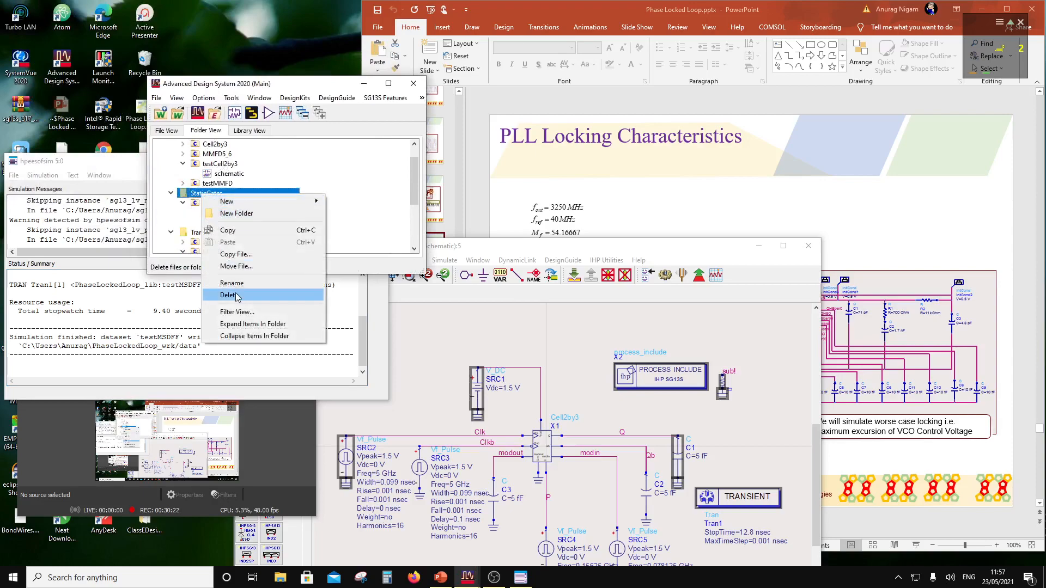
mouse_move(244, 207)
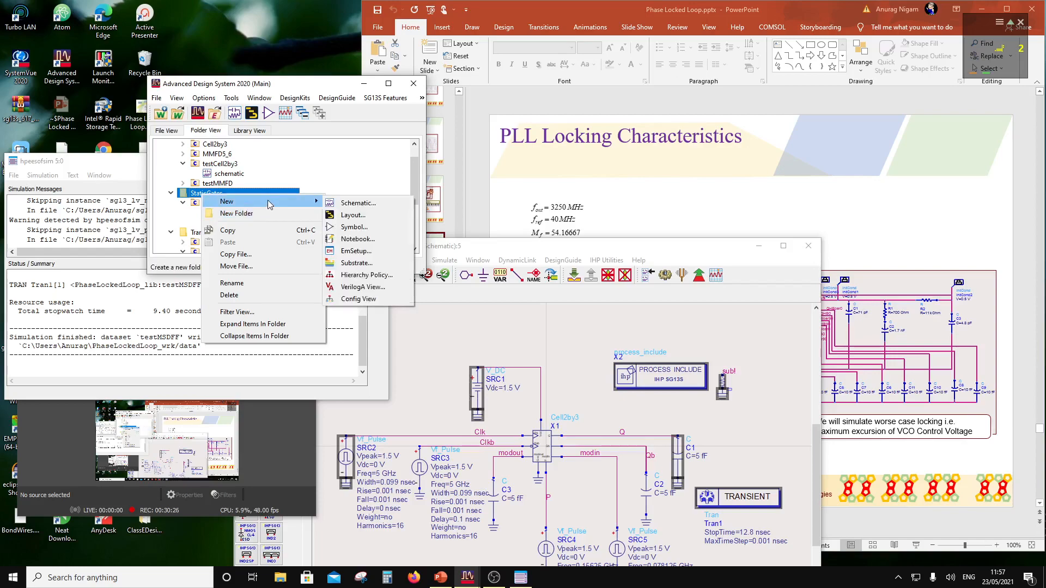
click(369, 204)
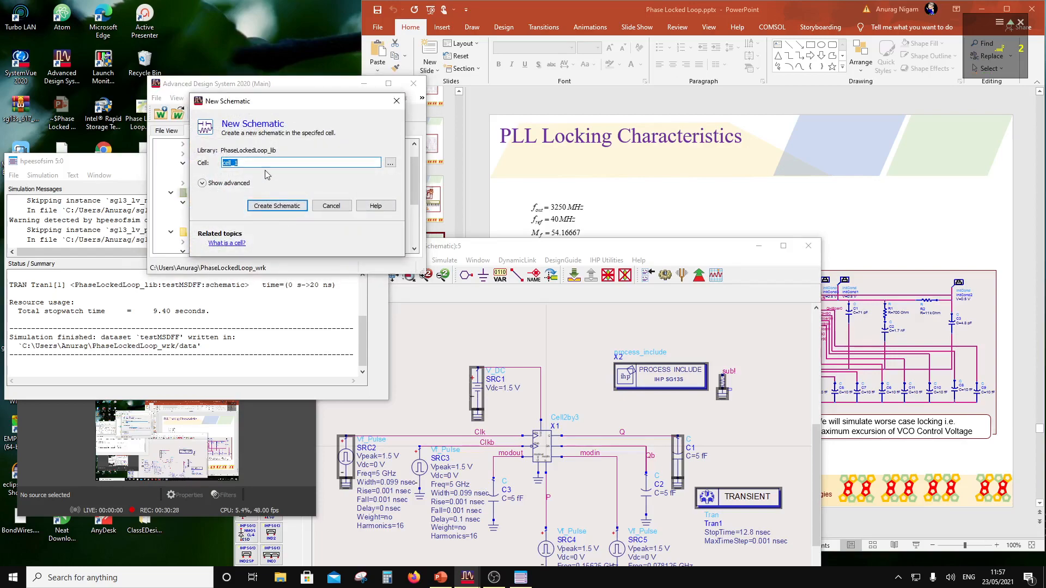
text(FAdd)
click(252, 205)
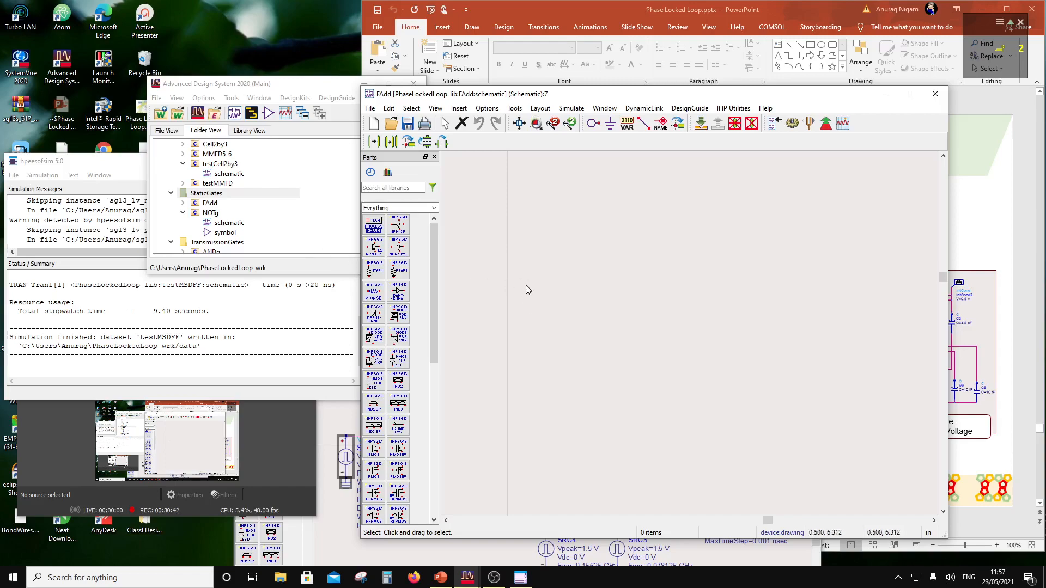
Create another schematic cell named NANDg under StaticGates.
scroll(228, 222, down, 1)
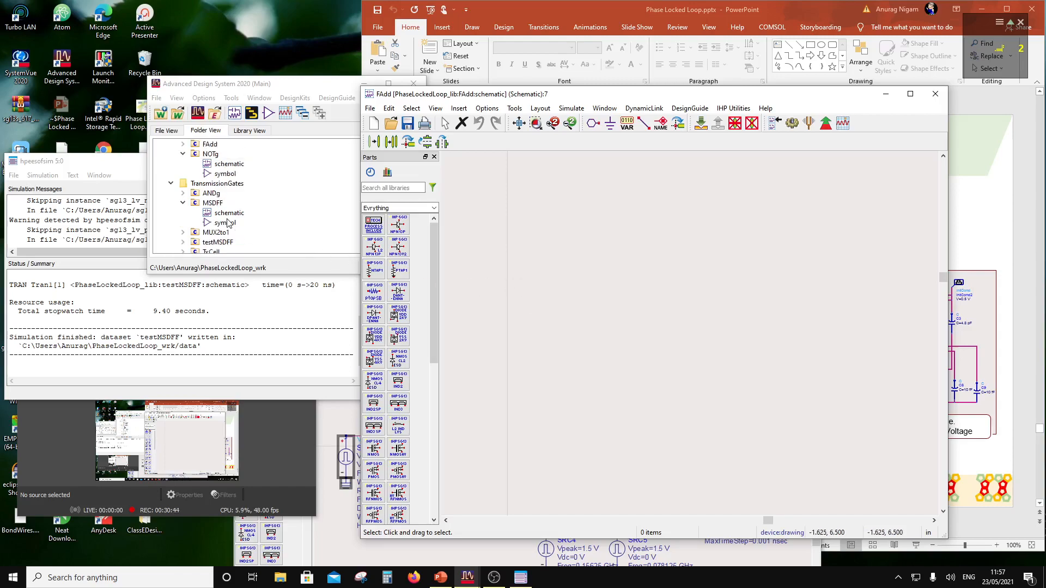
scroll(229, 223, up, 1)
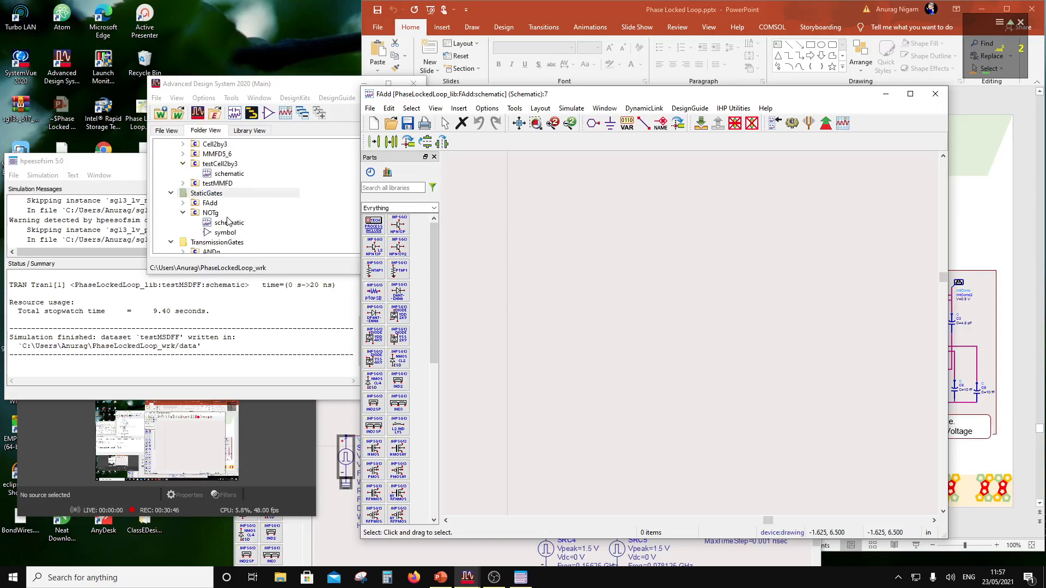
scroll(228, 221, down, 2)
scroll(228, 221, down, 1)
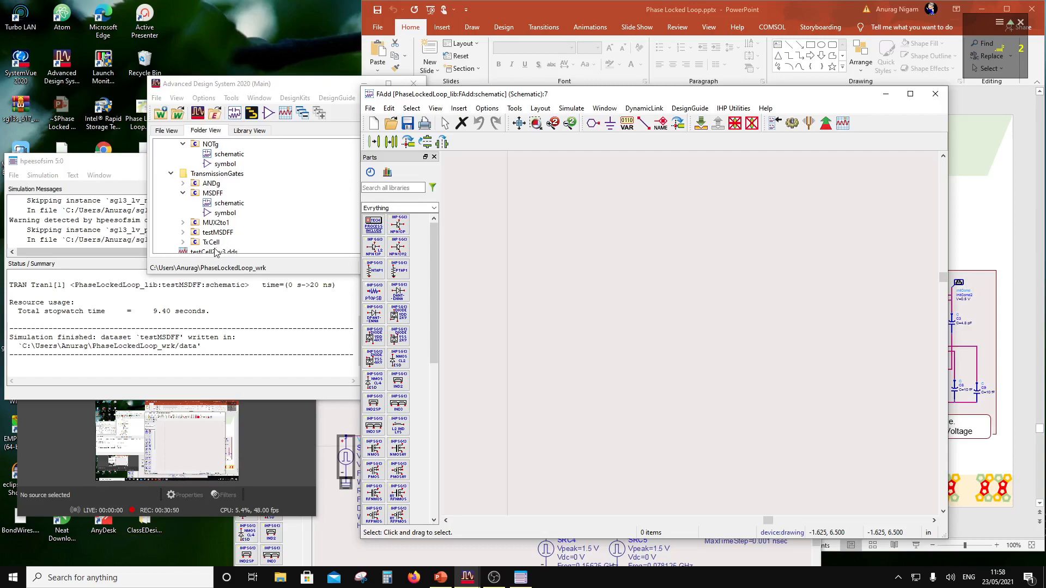
scroll(219, 229, up, 2)
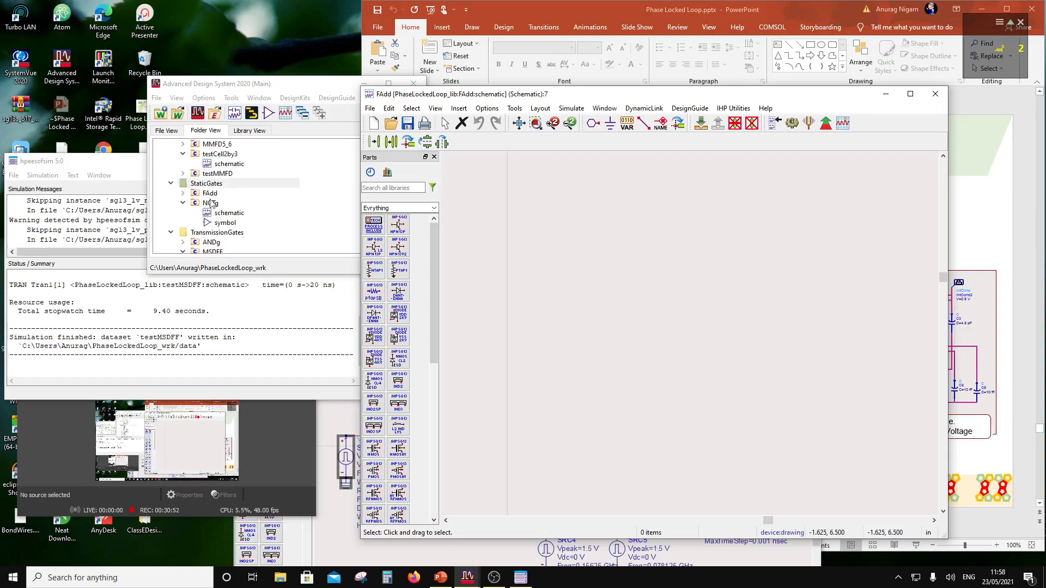
right_click(212, 184)
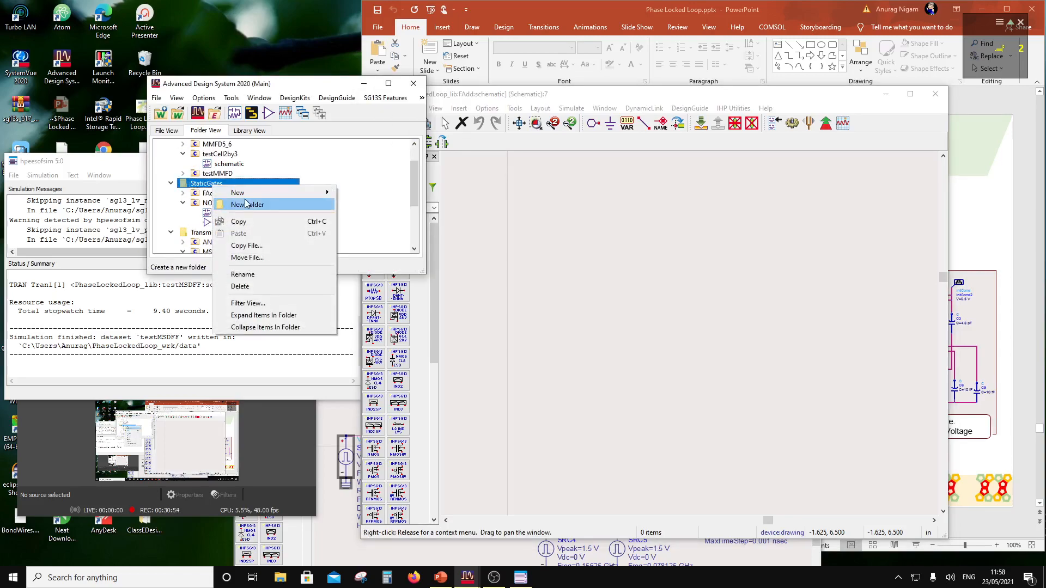
mouse_move(321, 193)
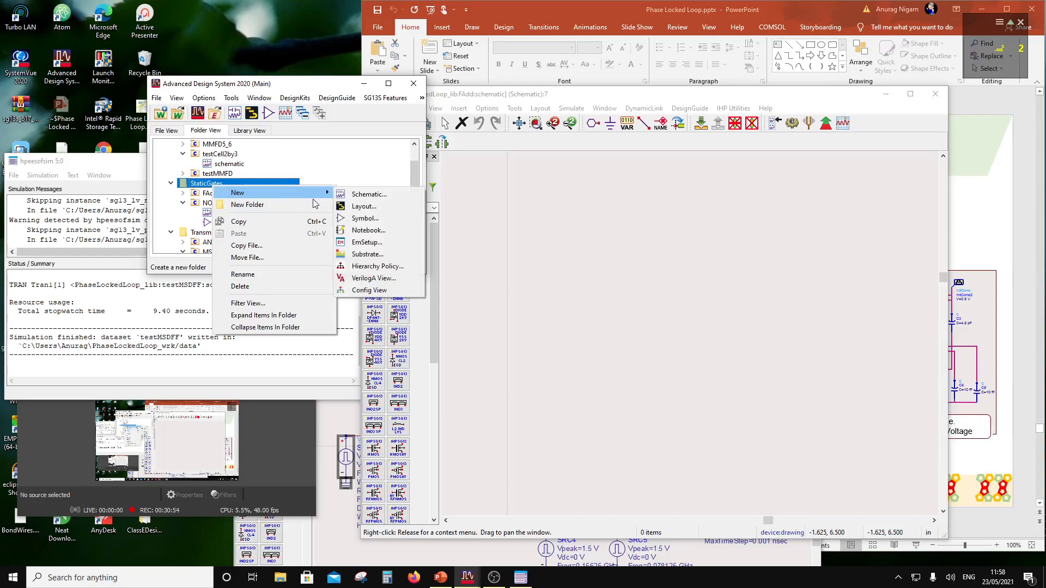
click(365, 197)
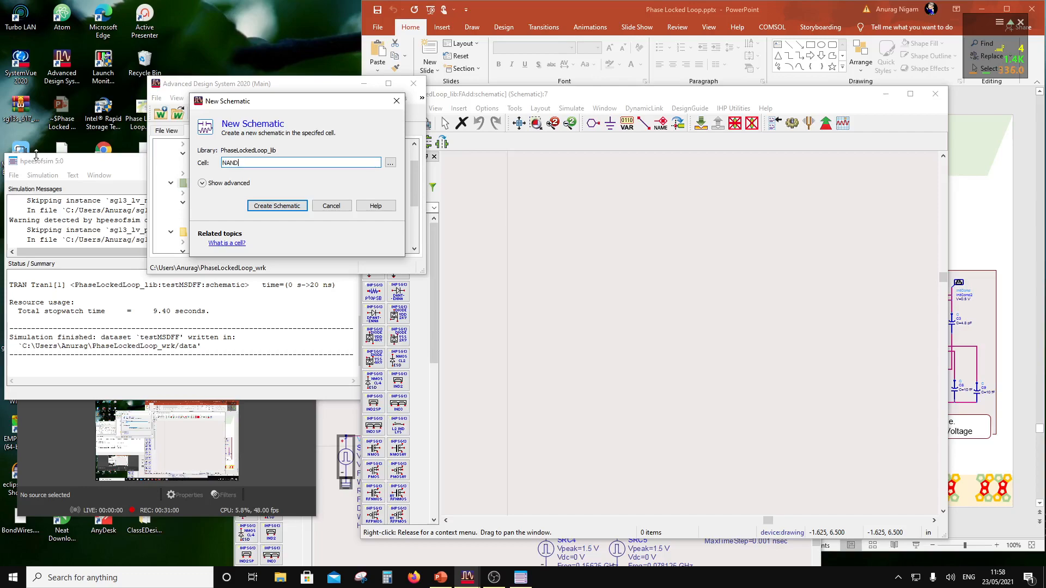
click(279, 206)
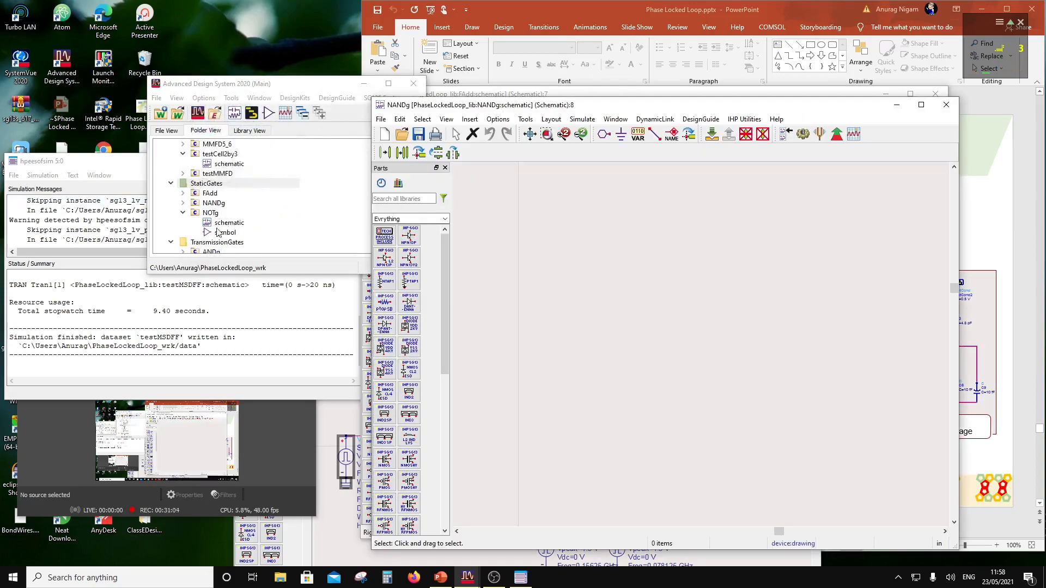
Copy the NOTg inverter circuit, without its Q port, and paste it into NANDg.
double_click(225, 224)
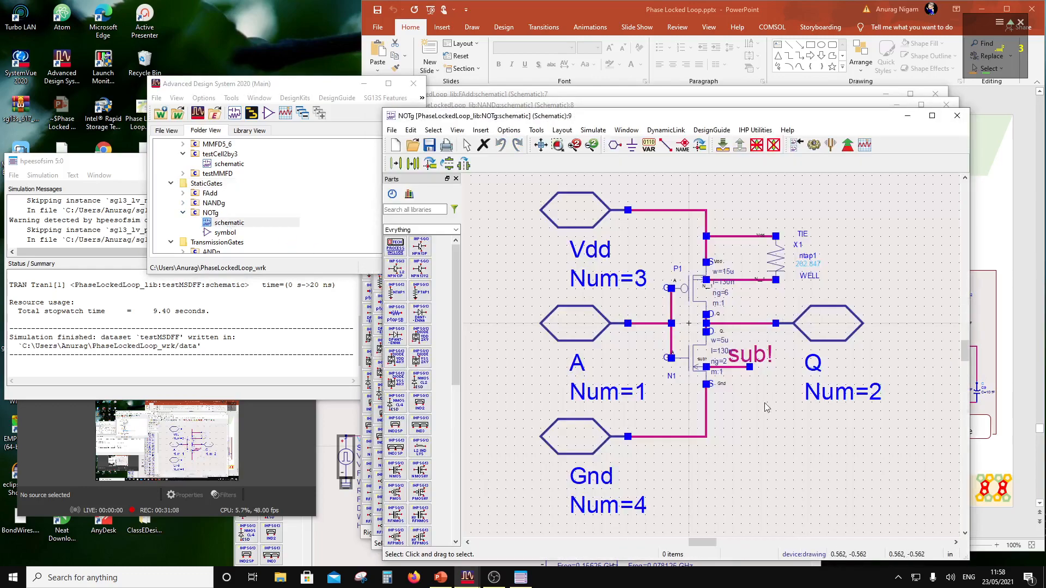
drag(787, 413, 630, 205)
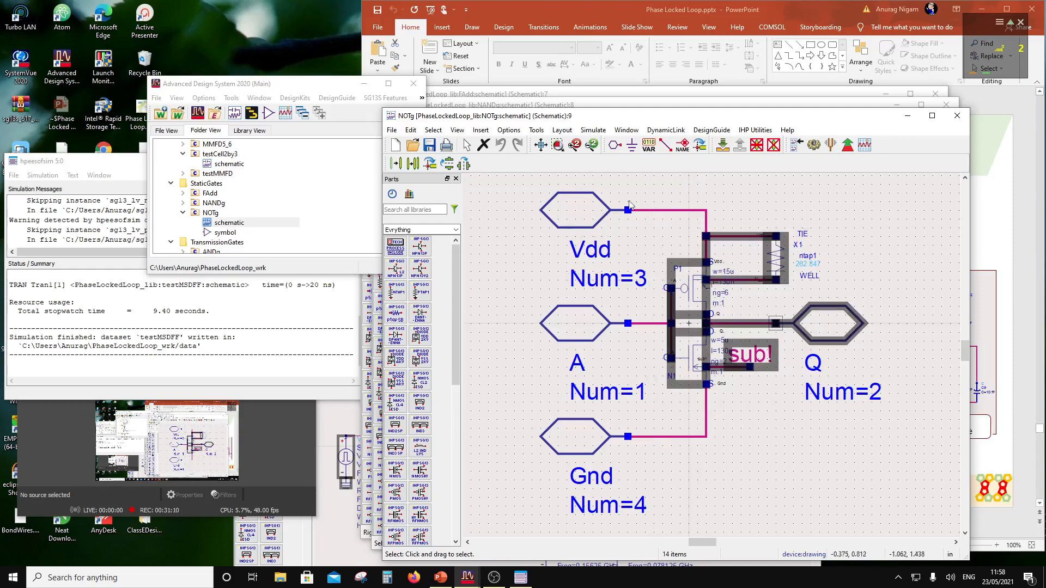
ctrl+click(848, 338)
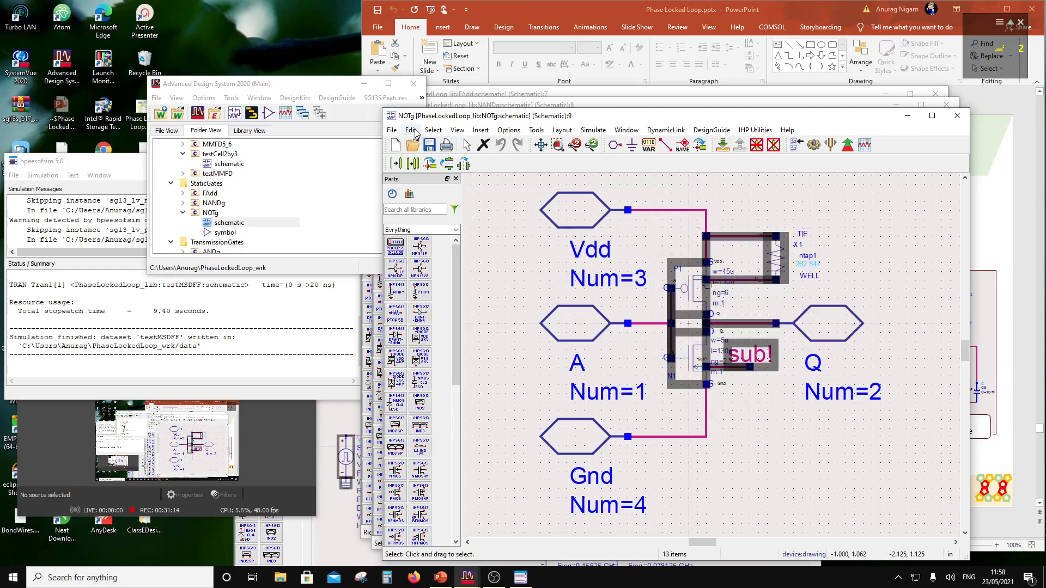
click(415, 130)
click(431, 203)
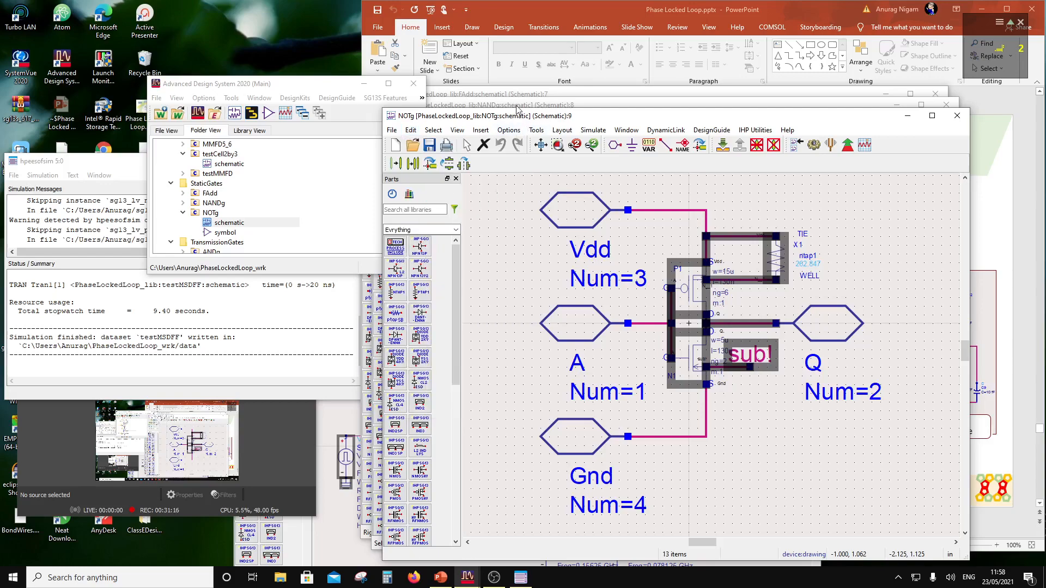
click(517, 107)
click(400, 118)
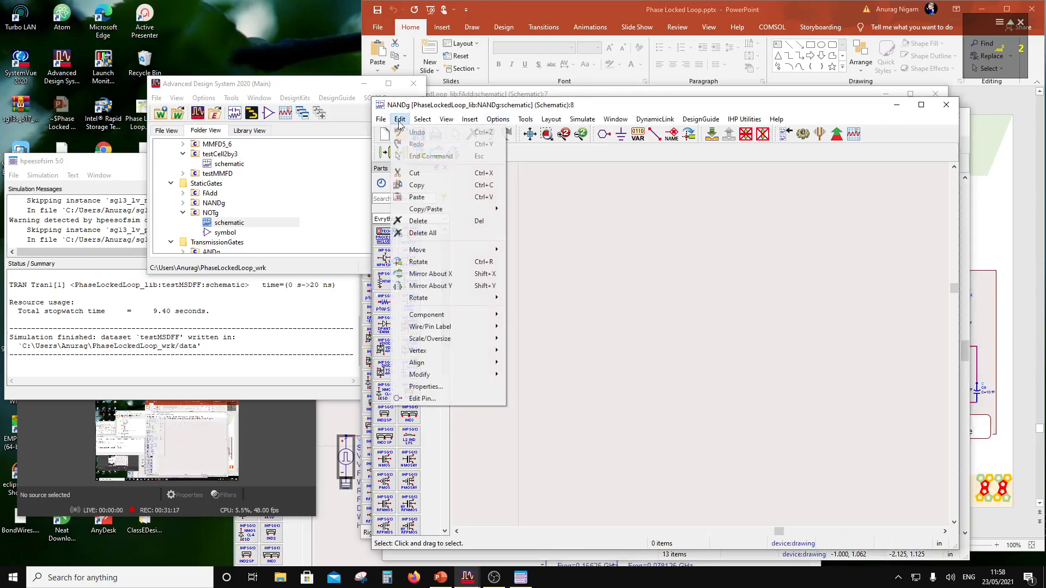
click(427, 197)
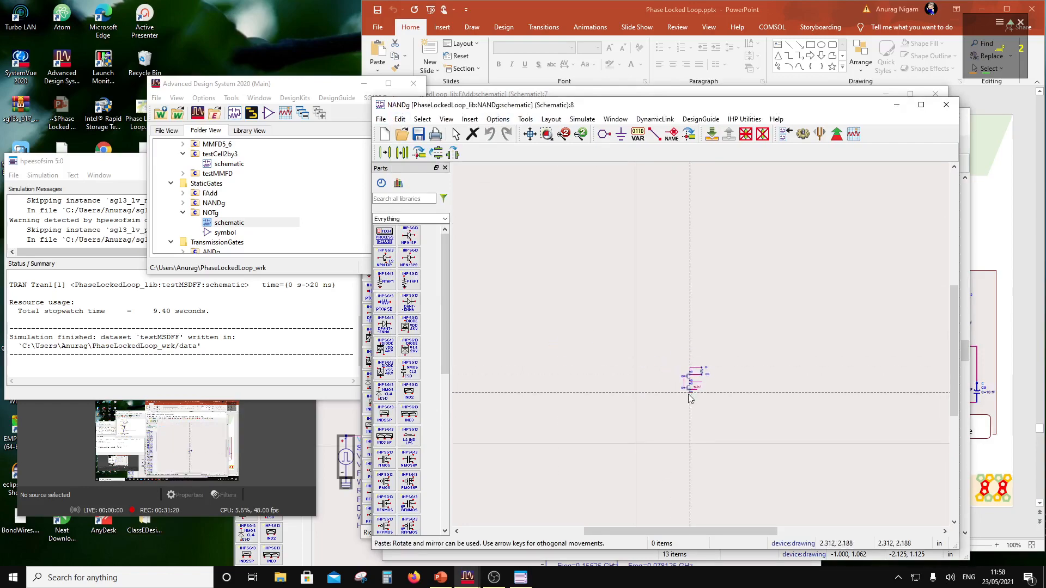
scroll(691, 349, up, 3)
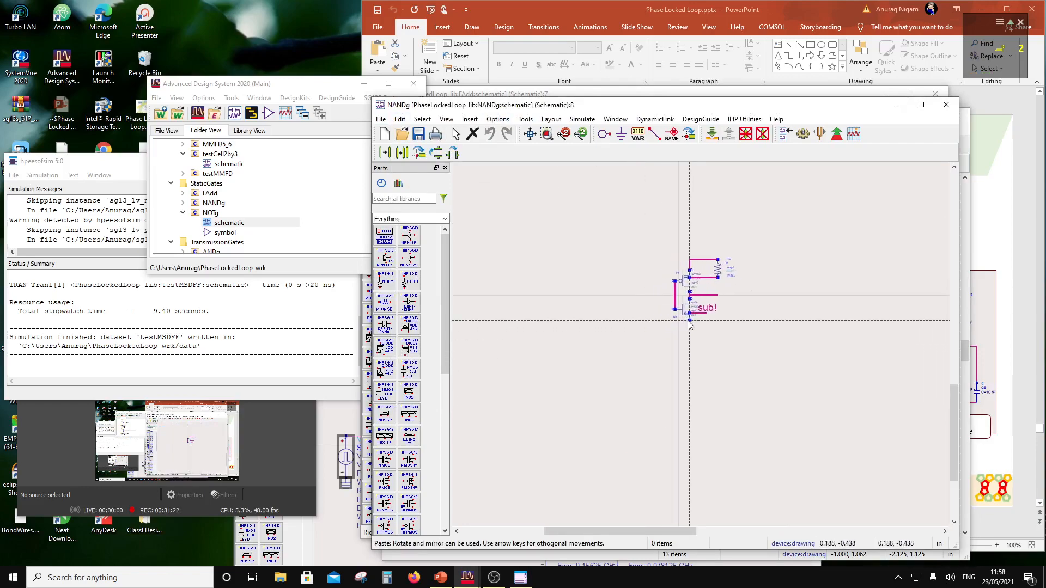
click(688, 321)
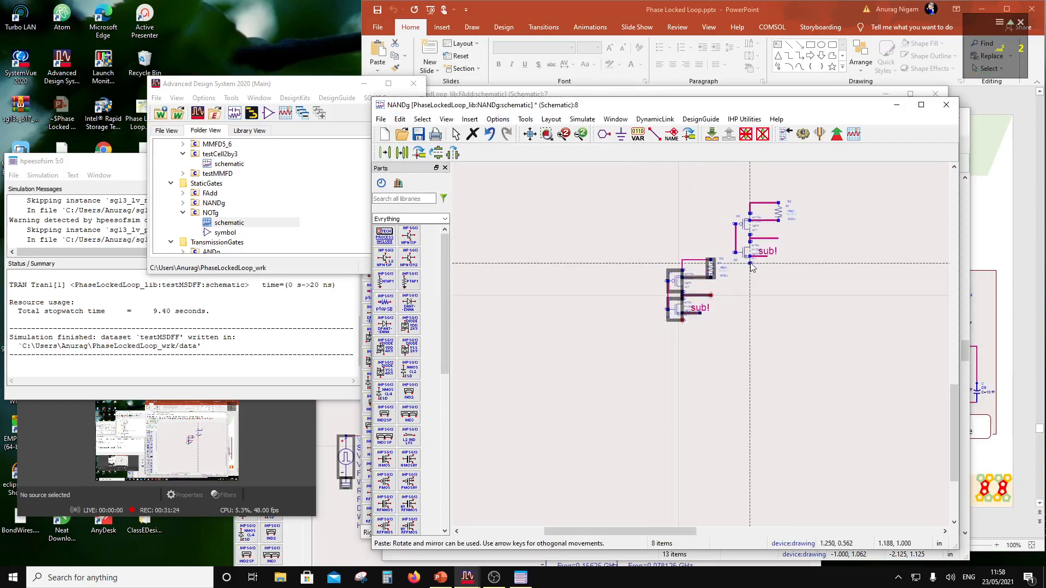
key(Escape)
Move the PMOS with its tie and wires higher up.
scroll(682, 310, up, 1)
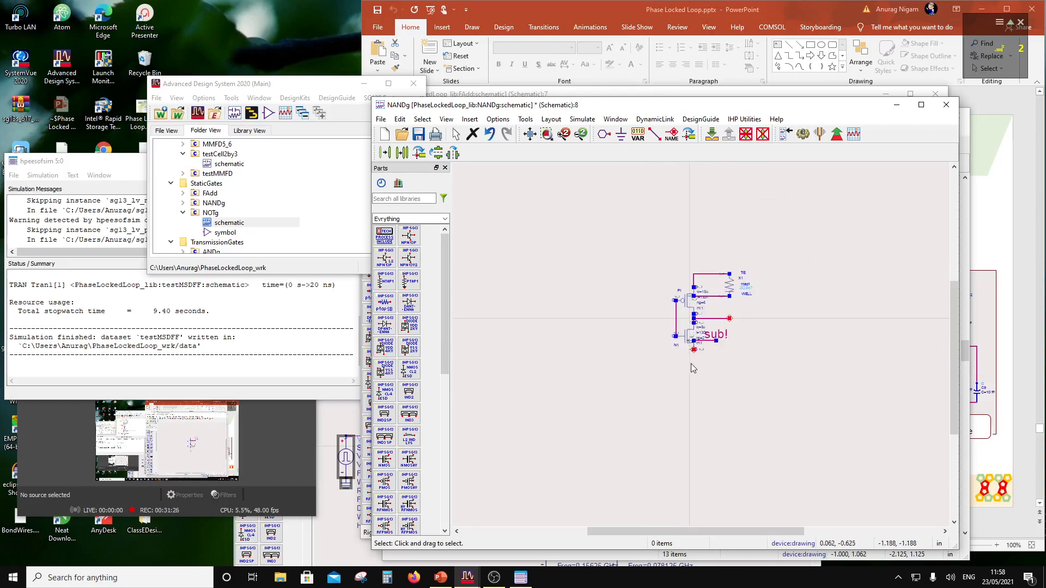
drag(654, 252, 763, 310)
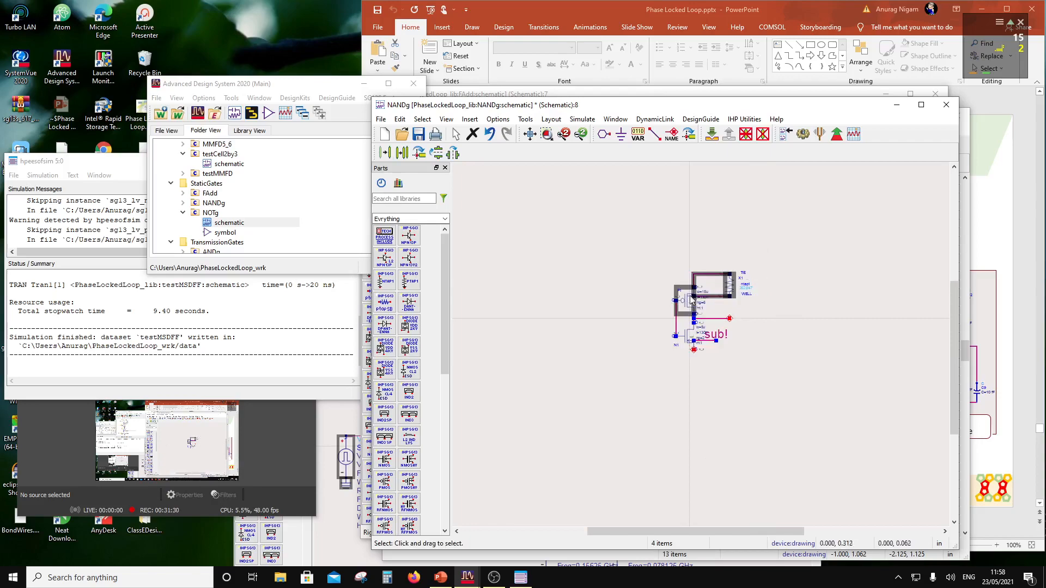
drag(691, 300, 691, 265)
click(705, 307)
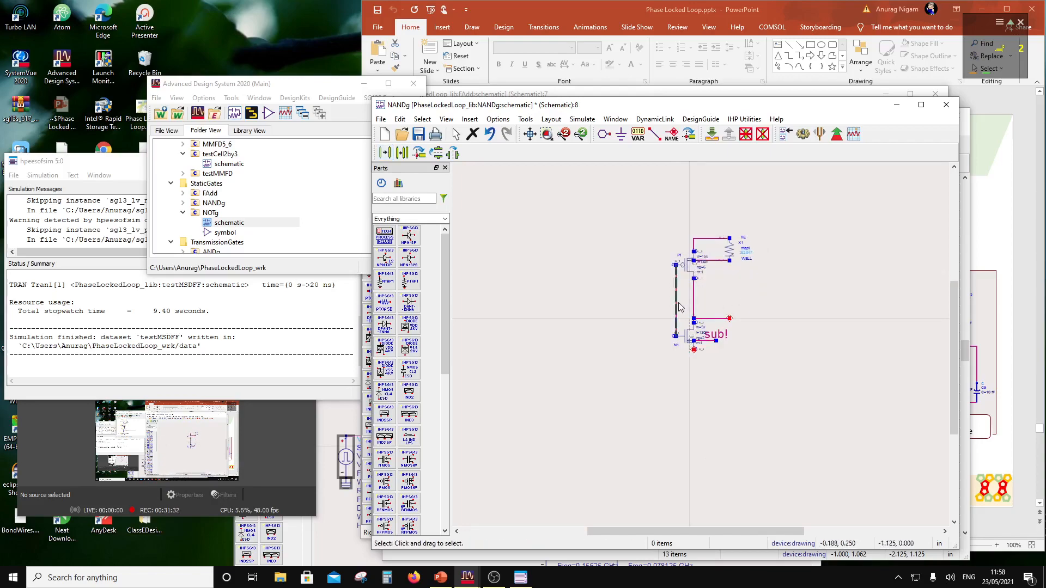
Duplicate PMOS P1 with its tie and wires as a copy to its left.
click(685, 265)
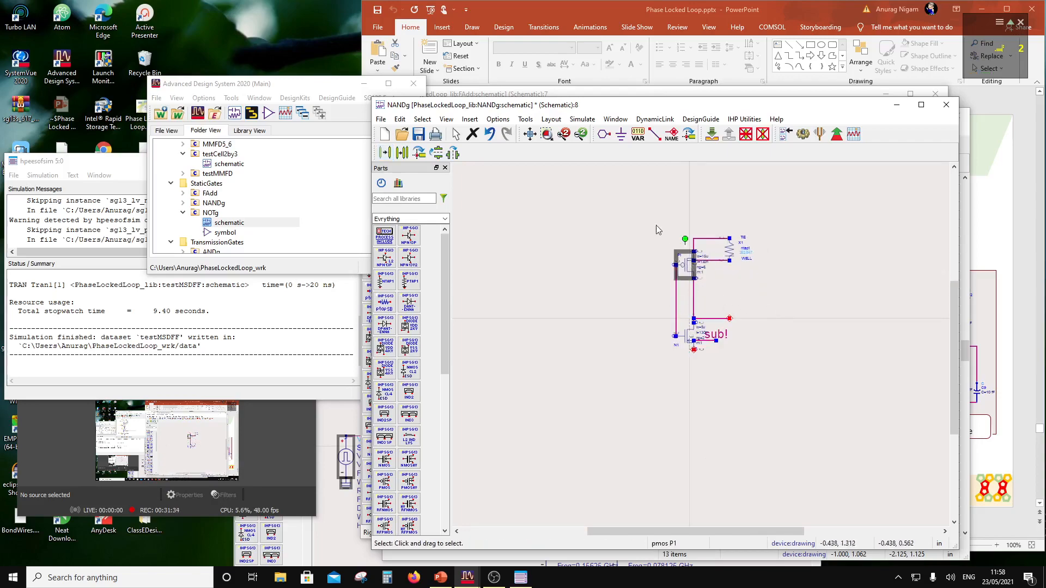
drag(653, 216, 761, 282)
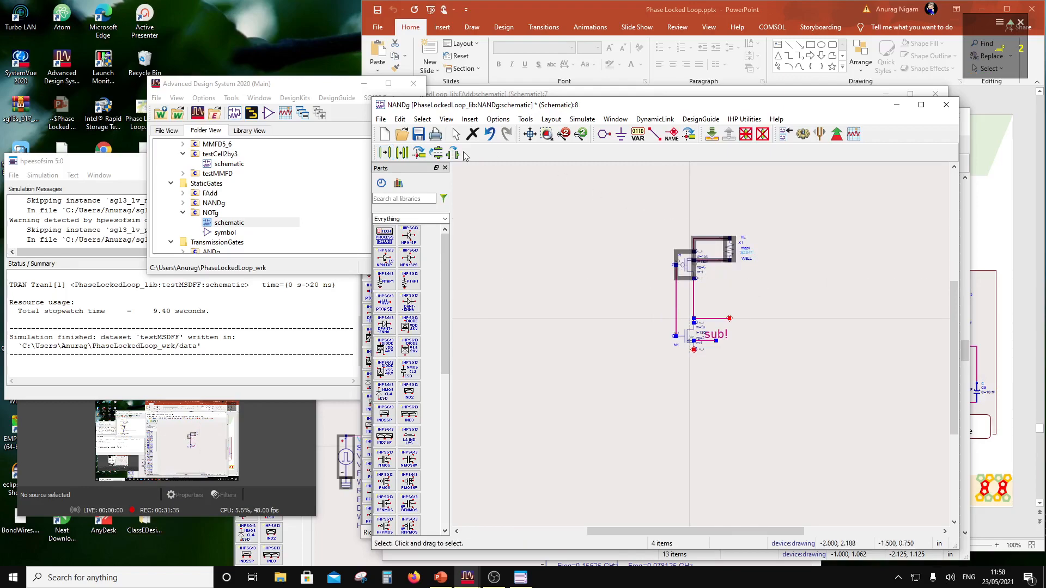
click(403, 153)
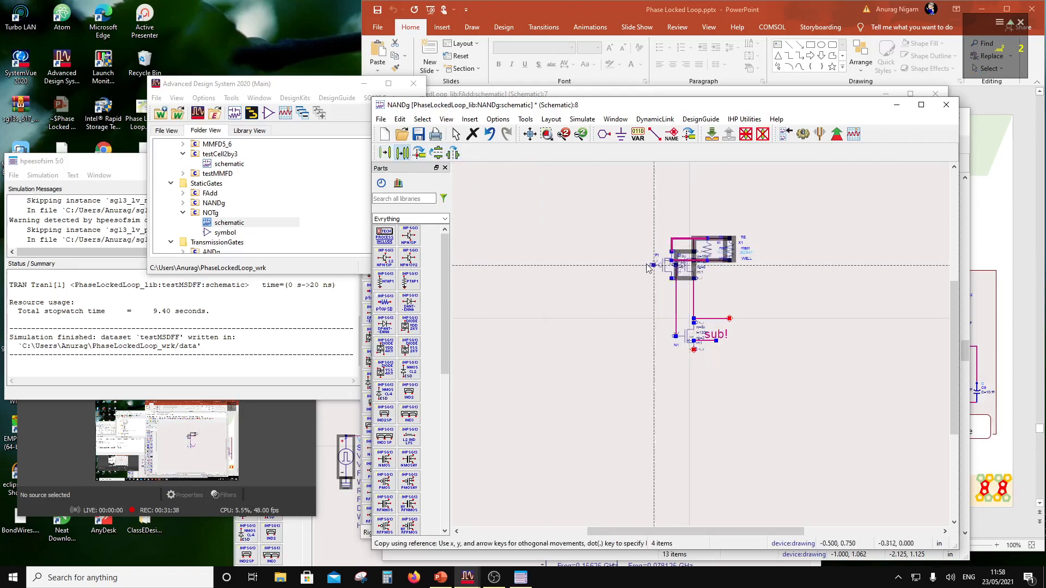
click(597, 265)
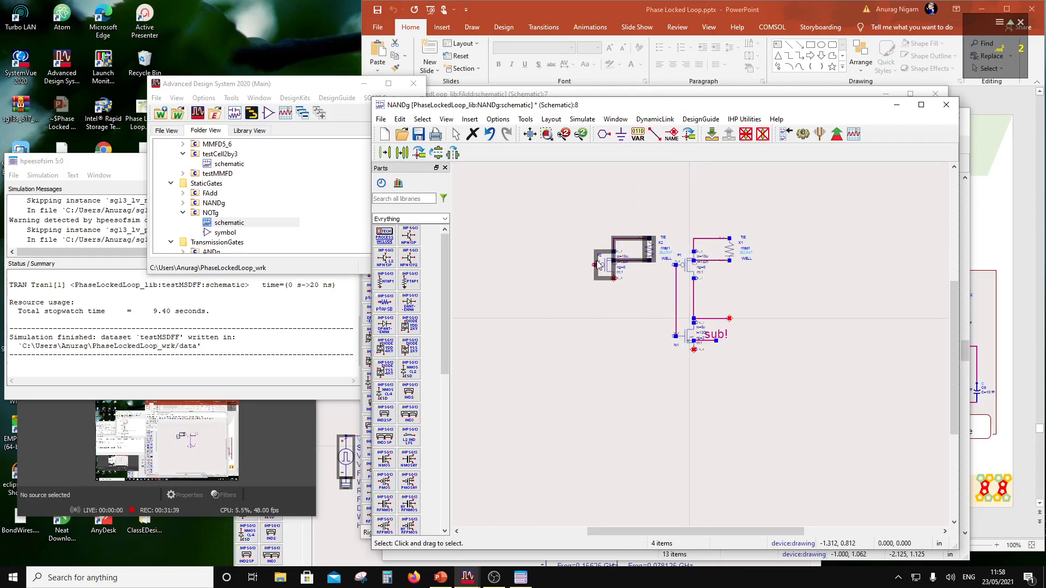
click(700, 194)
Duplicate NMOS N1 and its wires as a copy directly below it.
drag(723, 369, 664, 322)
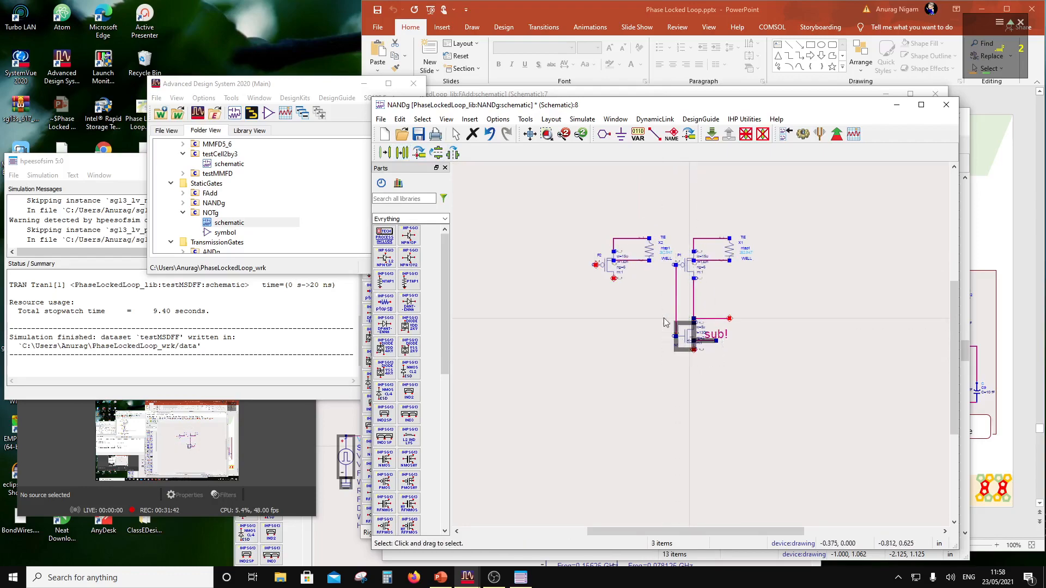
click(401, 153)
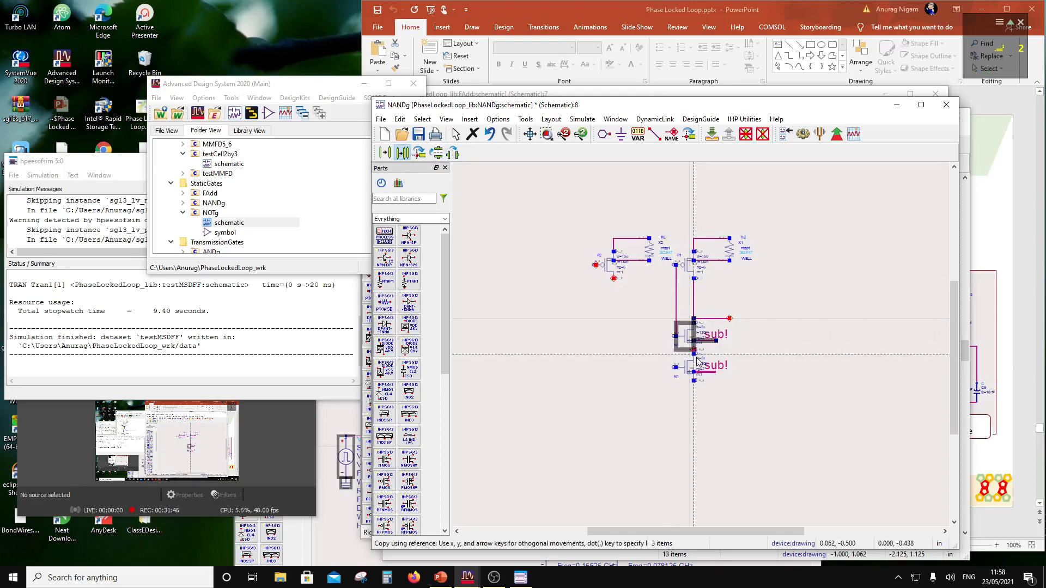
click(697, 372)
click(785, 254)
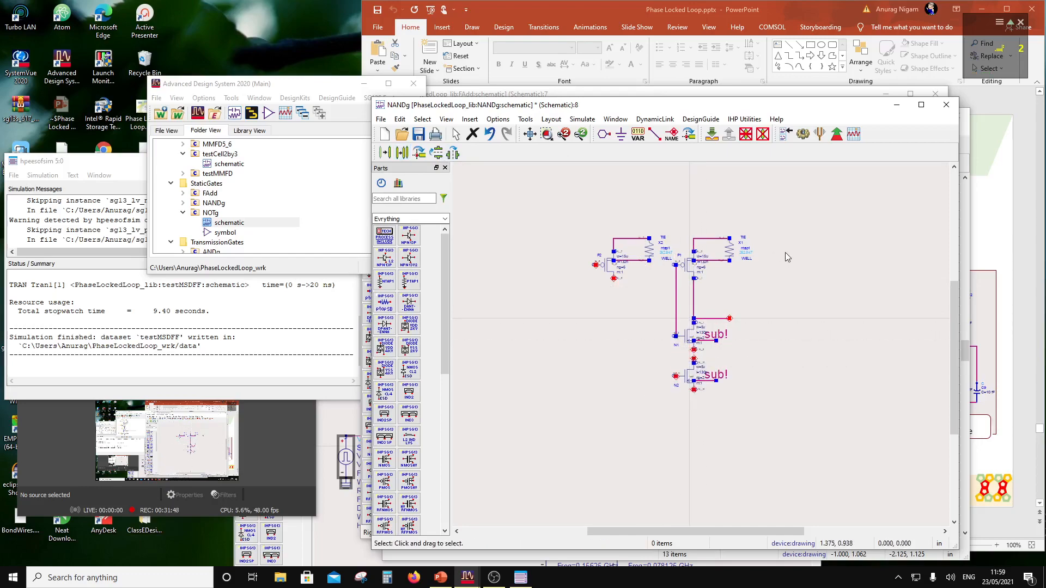
Wire N2's top pin in series to N1's bottom pin.
click(655, 134)
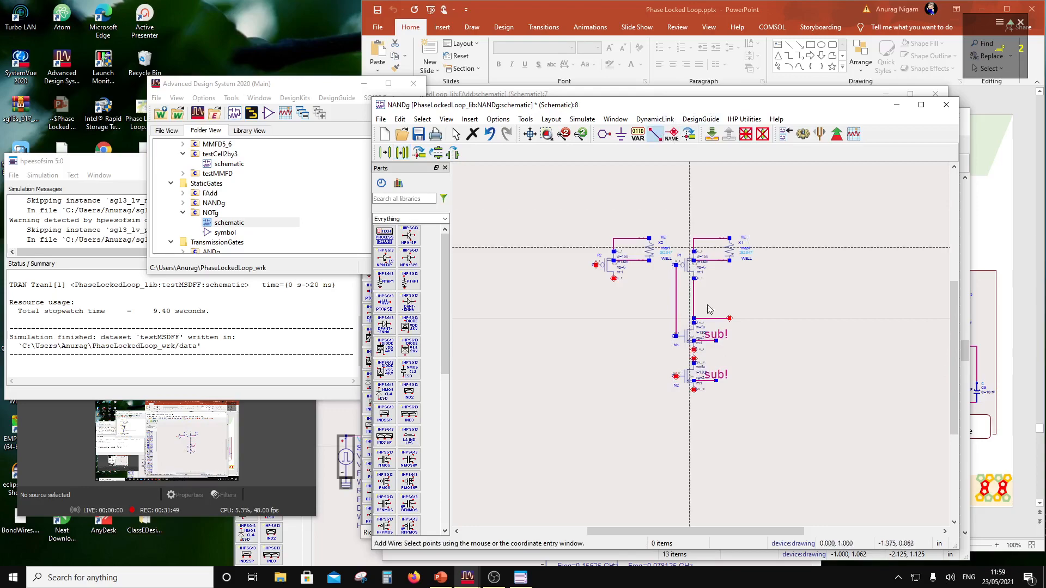
click(693, 350)
click(694, 359)
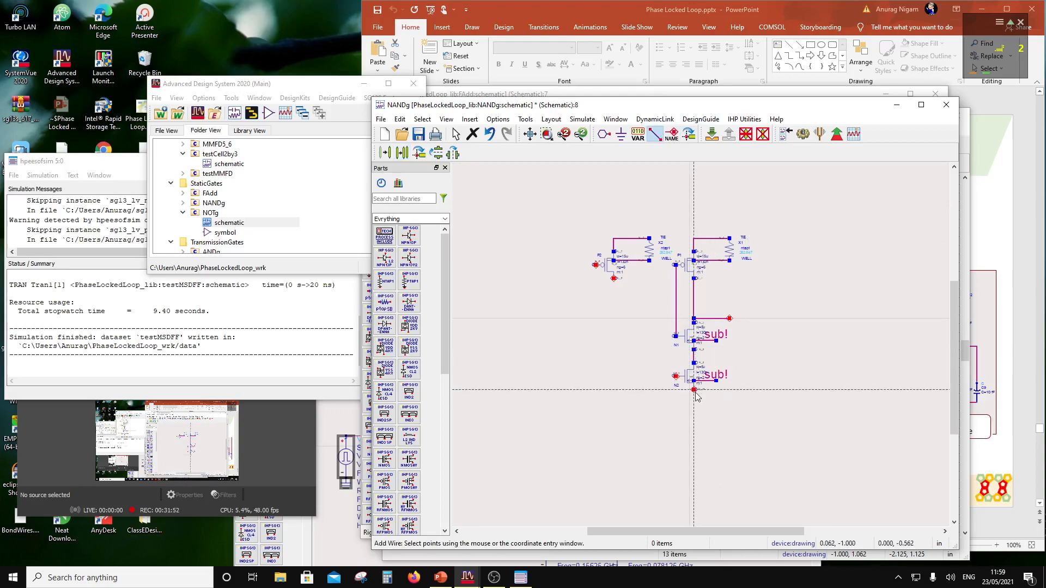
Connect P2's gate to N2's gate, replacing a misrouted first wire.
click(676, 376)
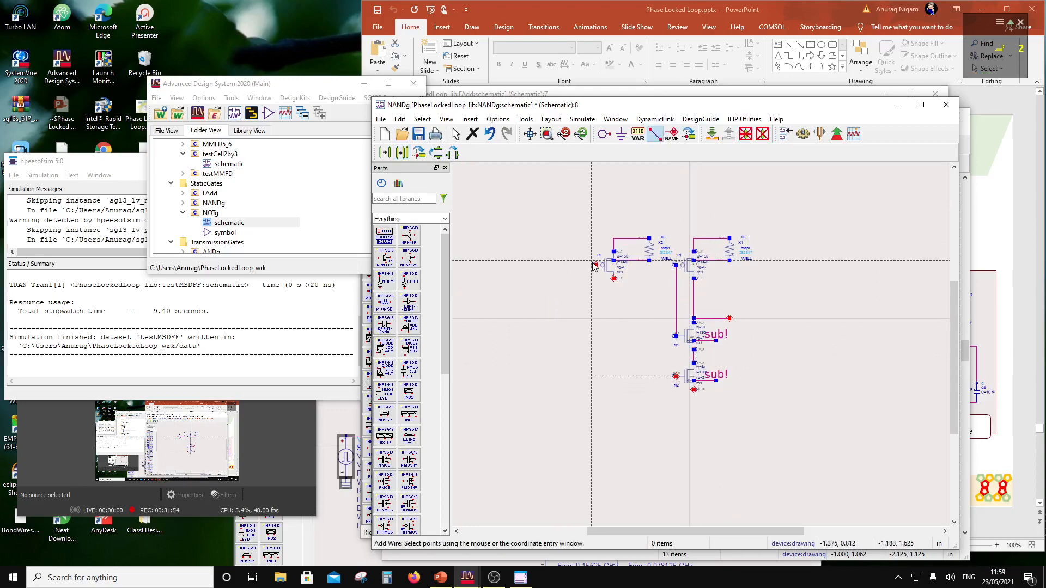
click(592, 261)
key(Escape)
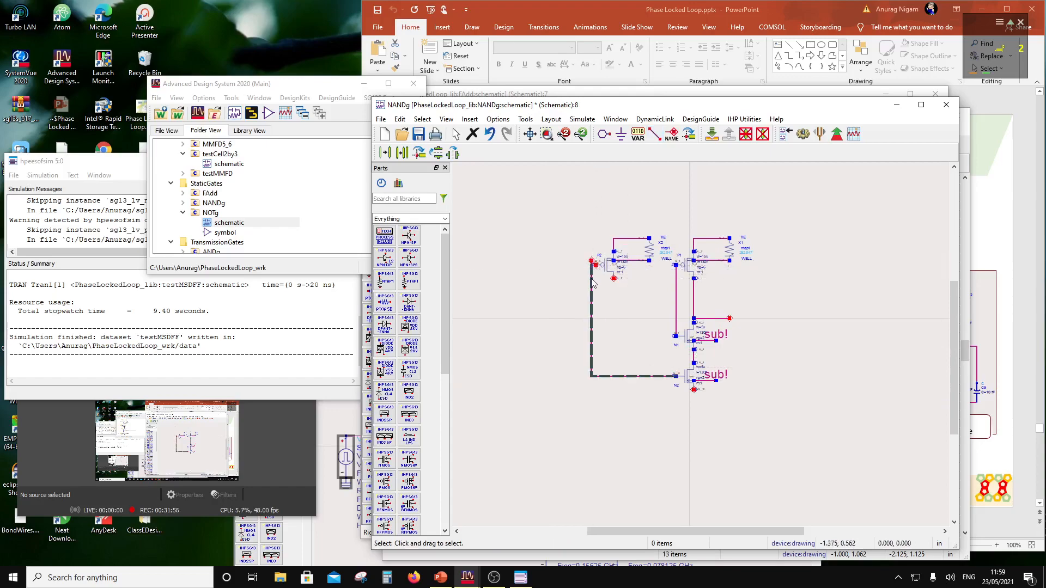
click(593, 285)
key(Delete)
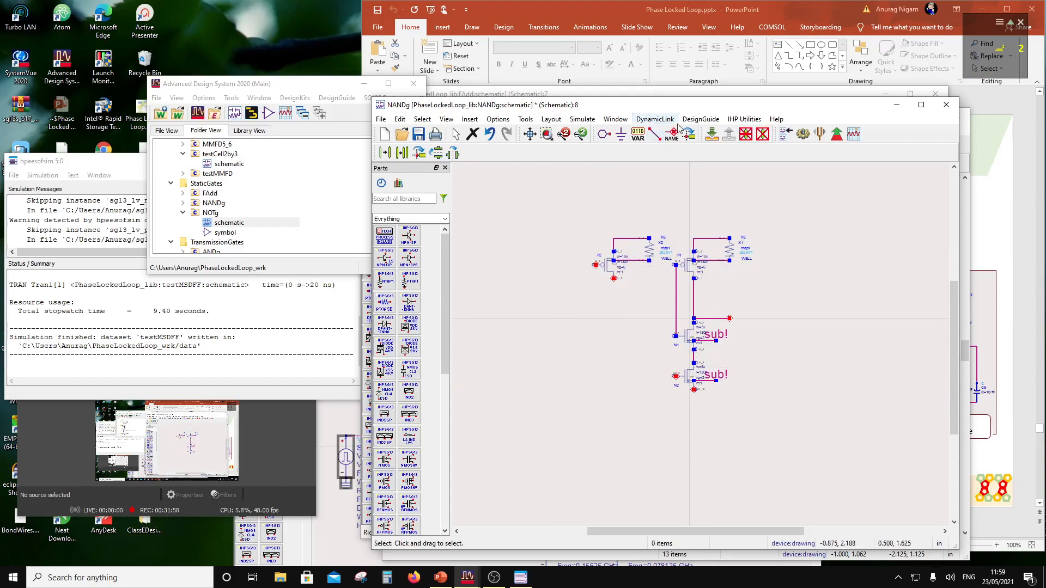
click(655, 134)
click(595, 266)
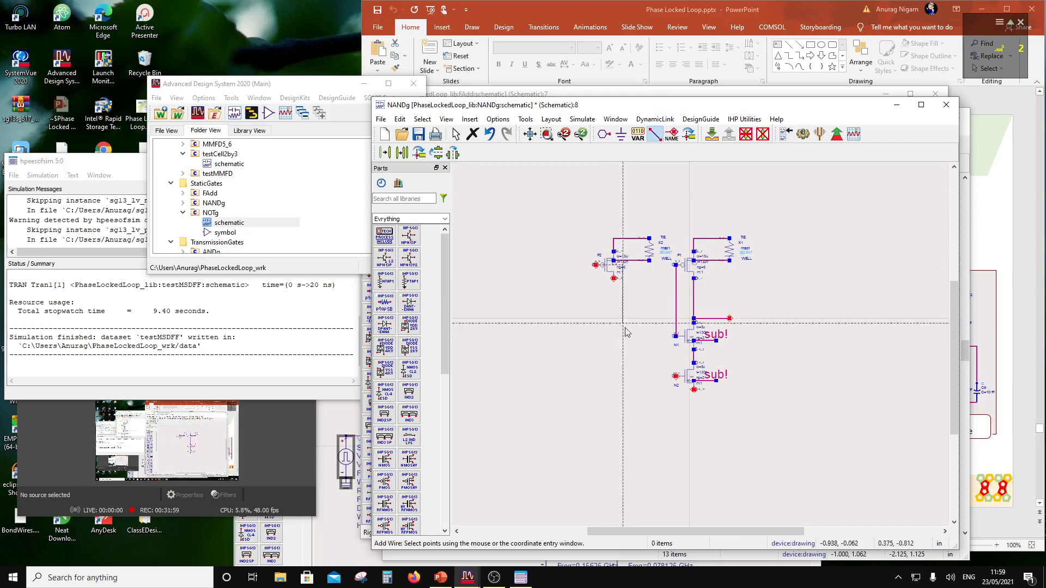
click(676, 376)
Join P2's drain to P1's drain.
click(614, 278)
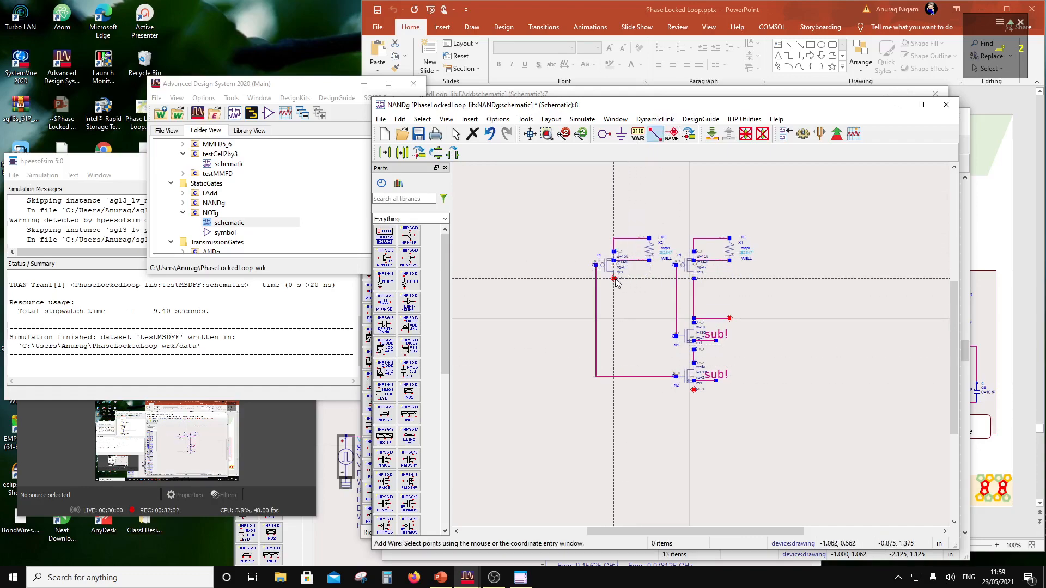
click(693, 278)
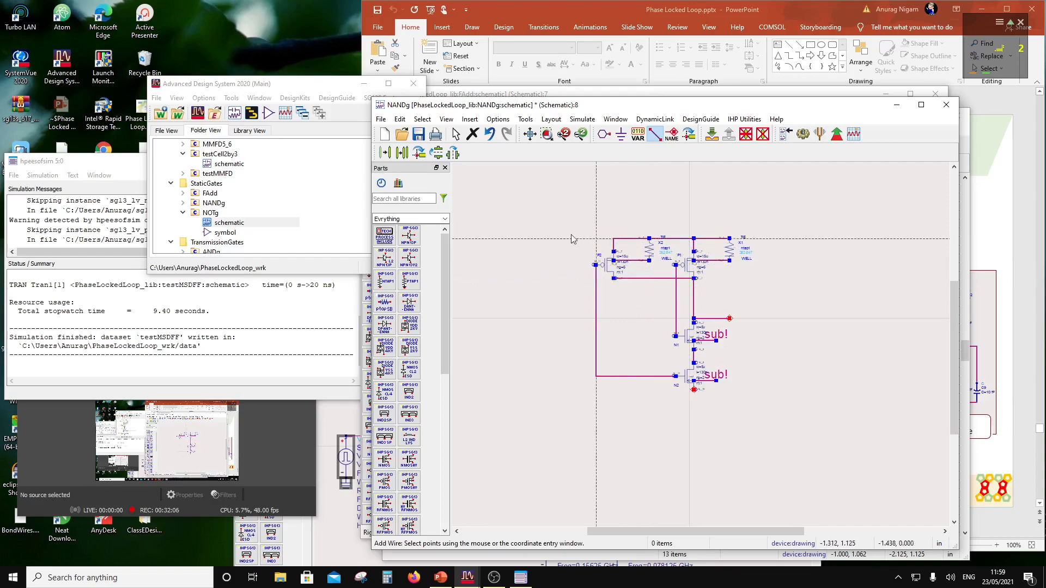
key(Escape)
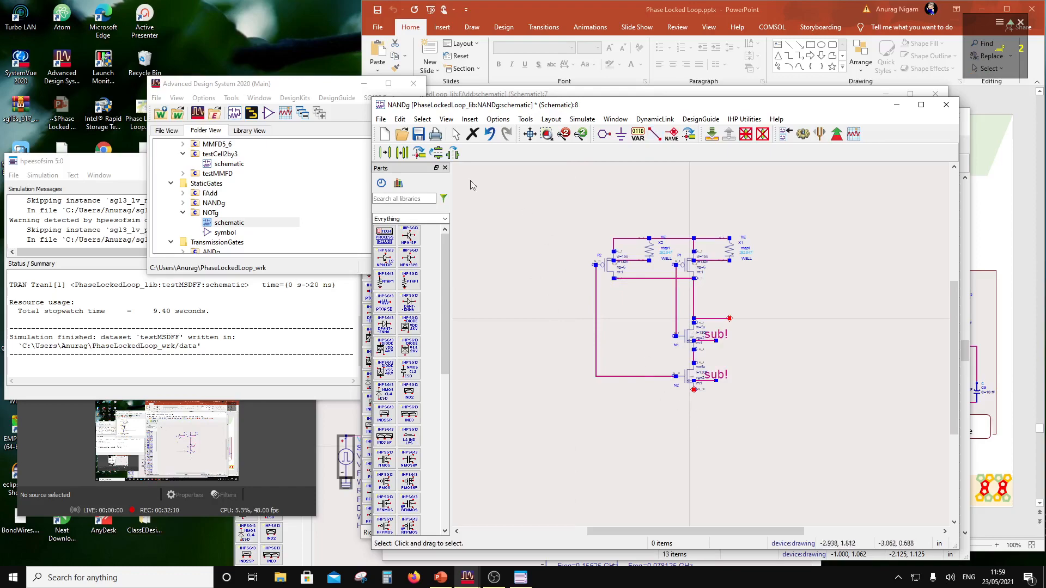
Place the Vdd pin left of the circuit and wire it to the PMOS side.
click(595, 134)
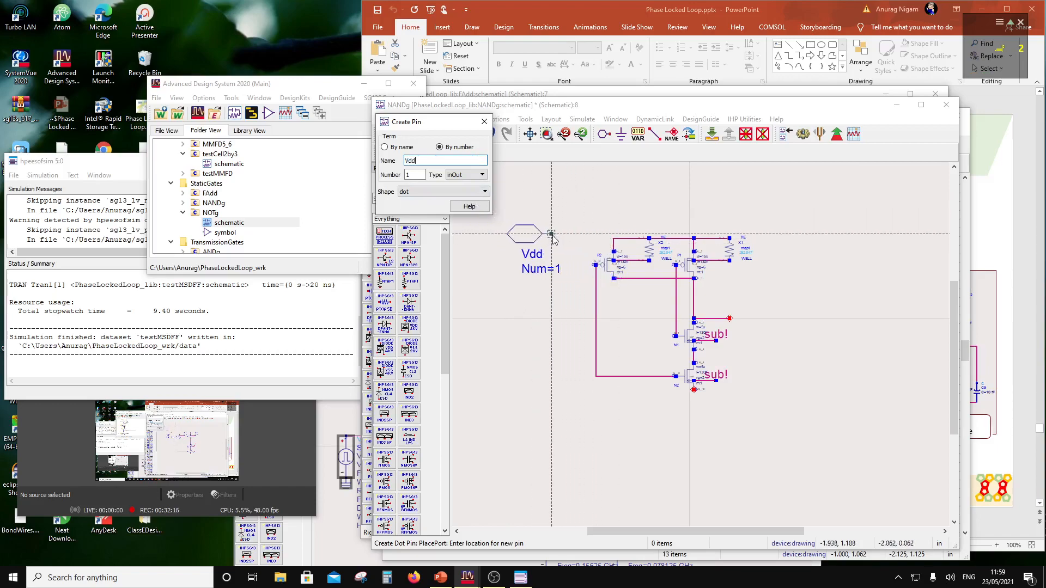
click(539, 241)
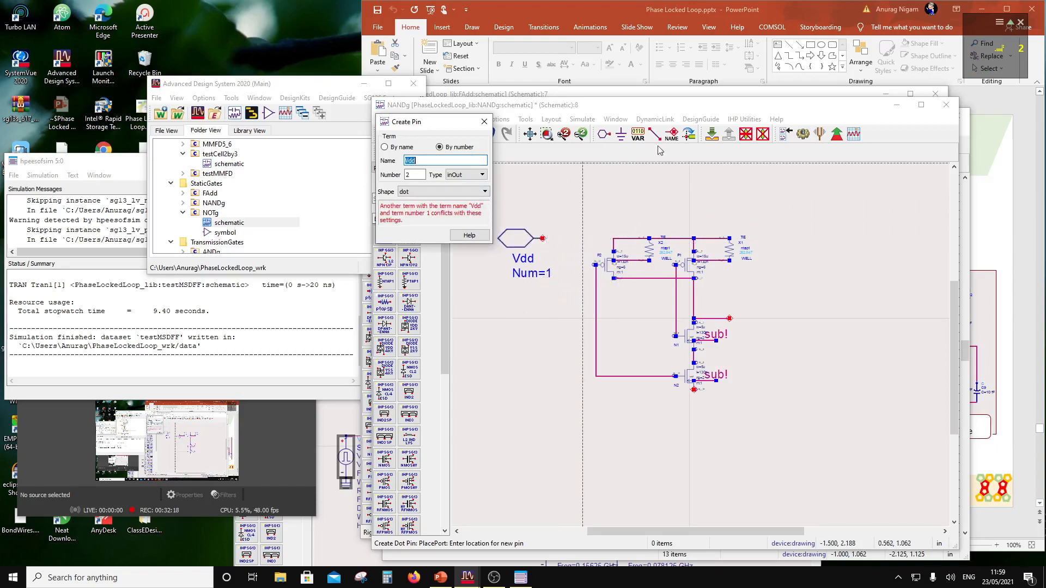
click(655, 134)
click(543, 238)
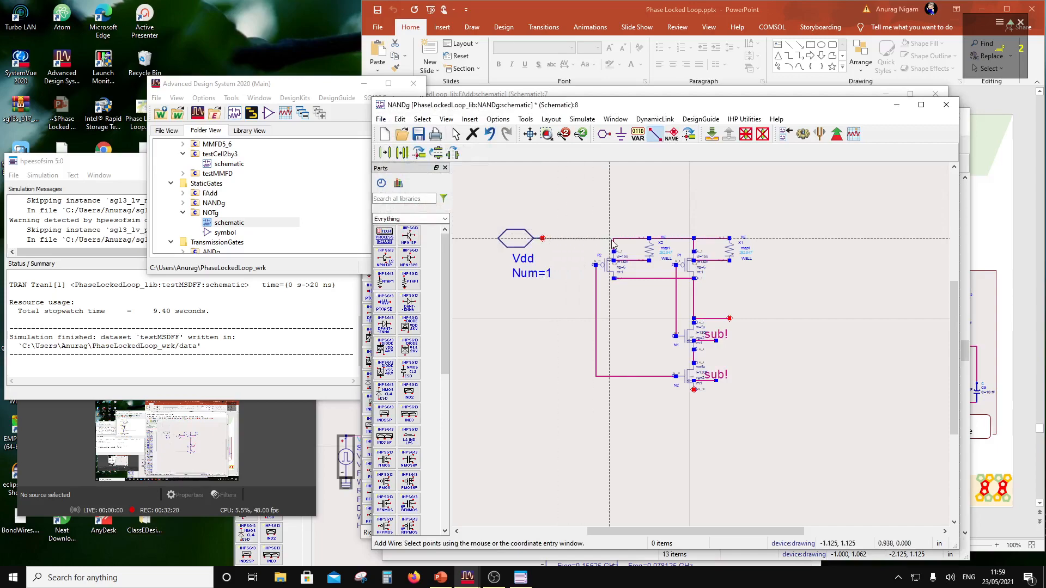
click(613, 240)
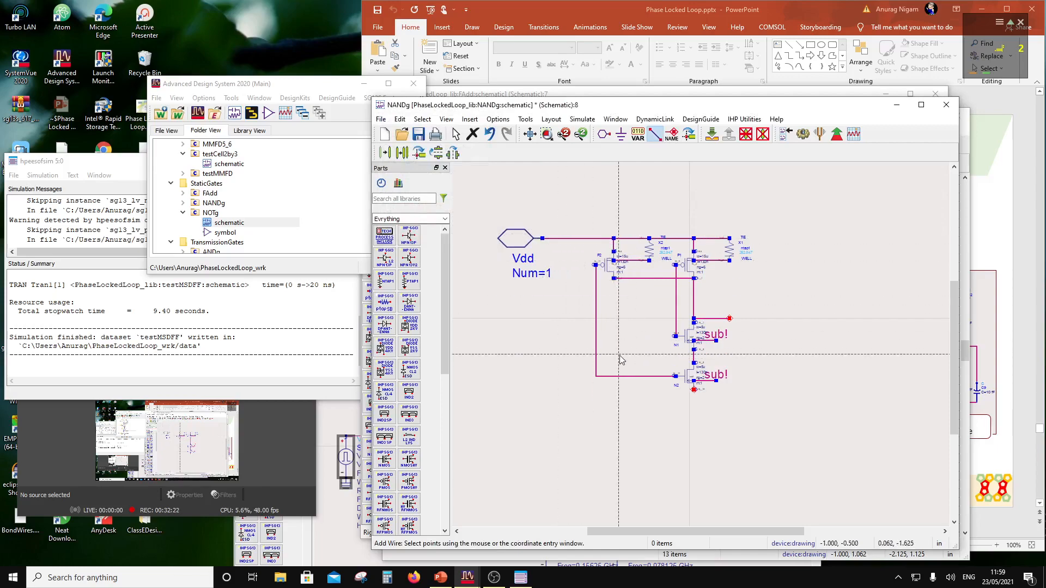
key(Escape)
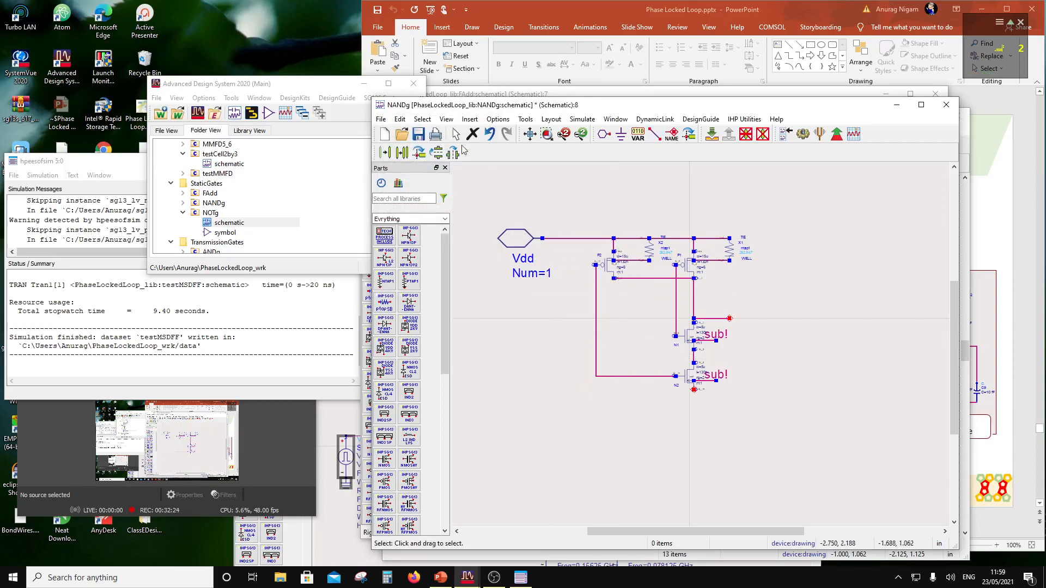
Place input pins A and B on the left, with B below A.
click(613, 133)
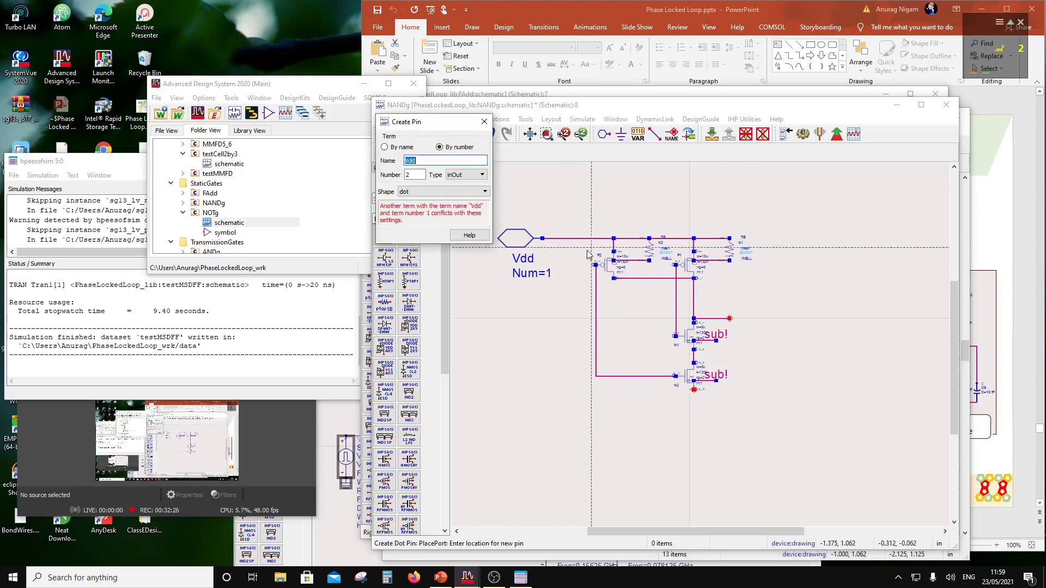
text(A)
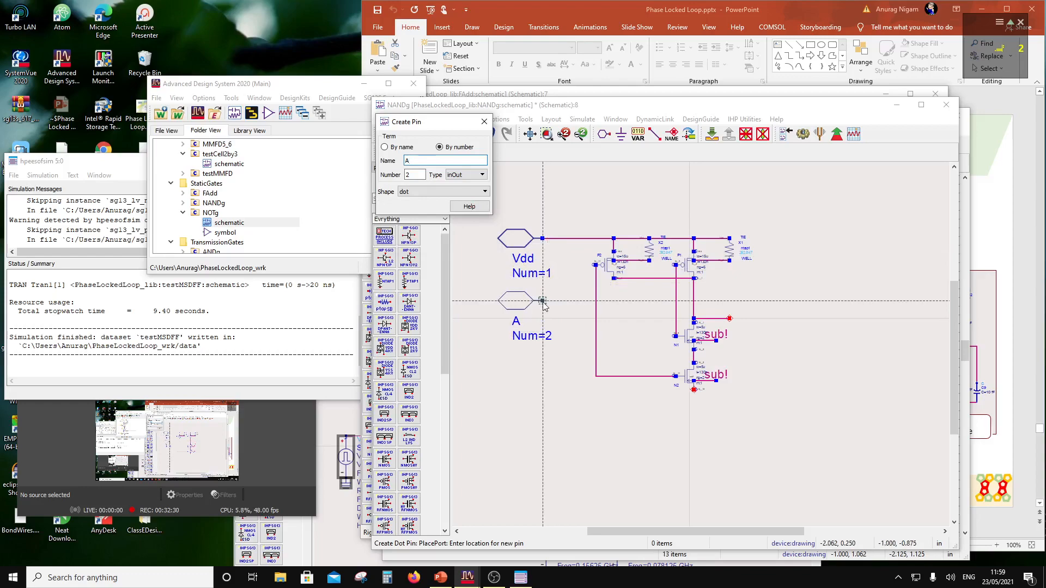
click(545, 301)
drag(426, 164, 358, 184)
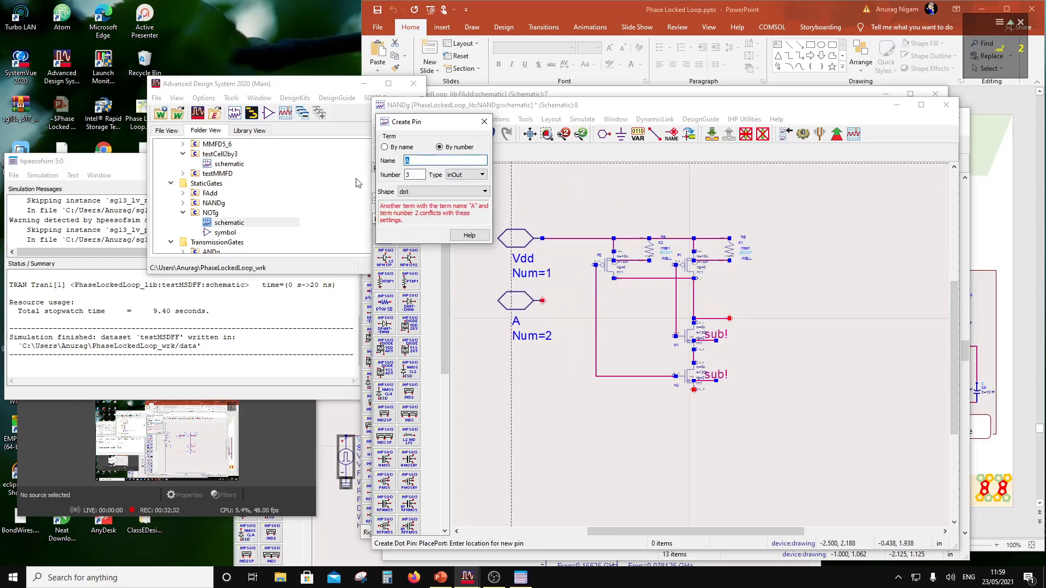
text(B)
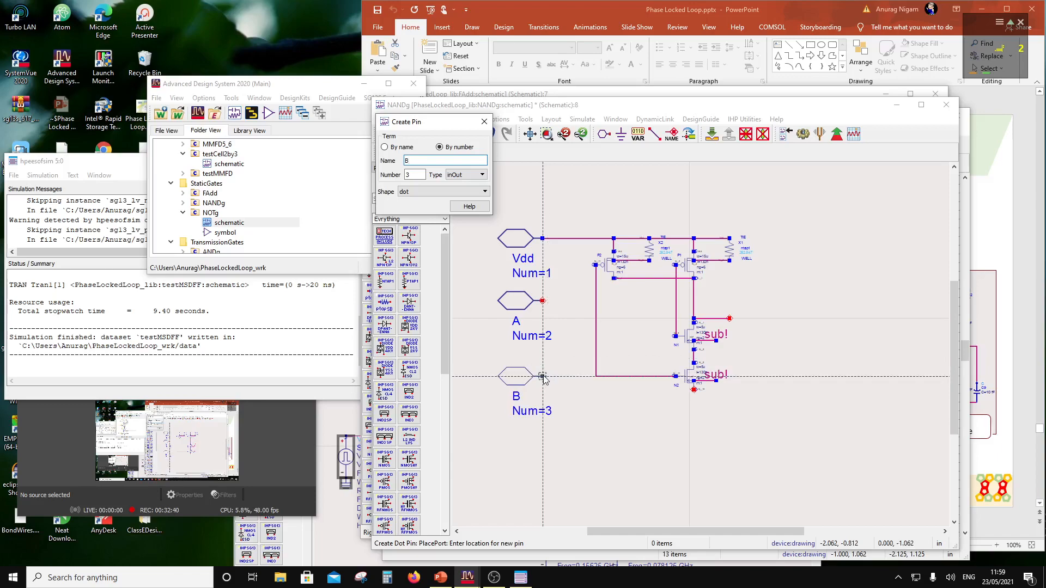
click(542, 376)
key(Escape)
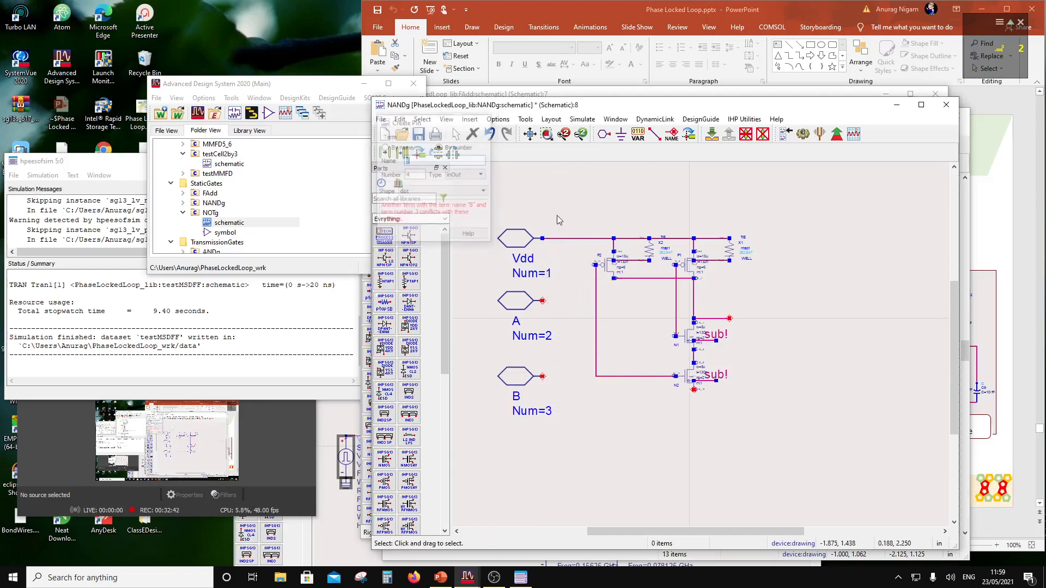
Wire pin A to the N1 gate line and pin B to the vertical P2/N2 gate wire.
click(654, 134)
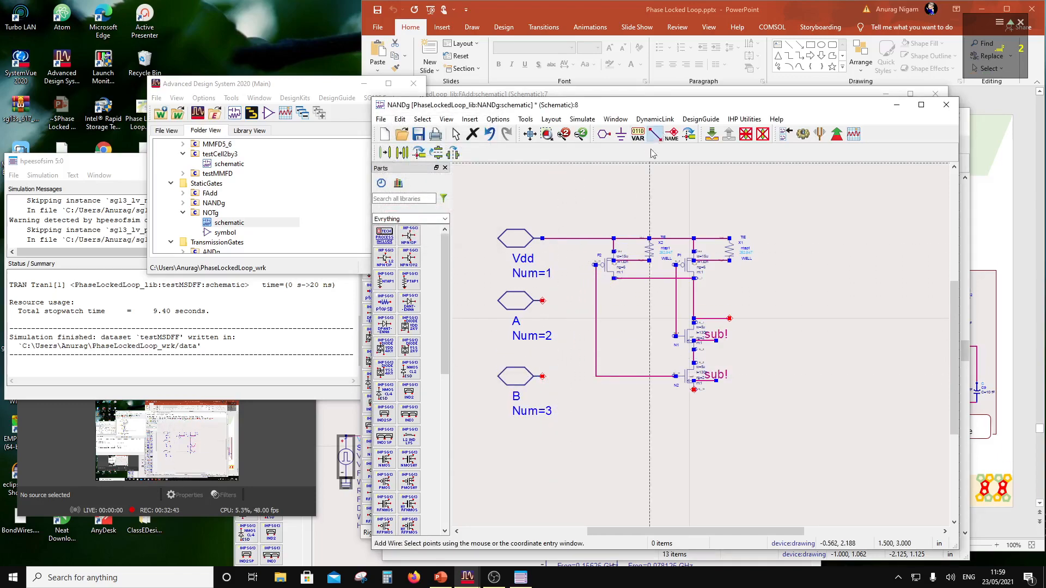
click(542, 300)
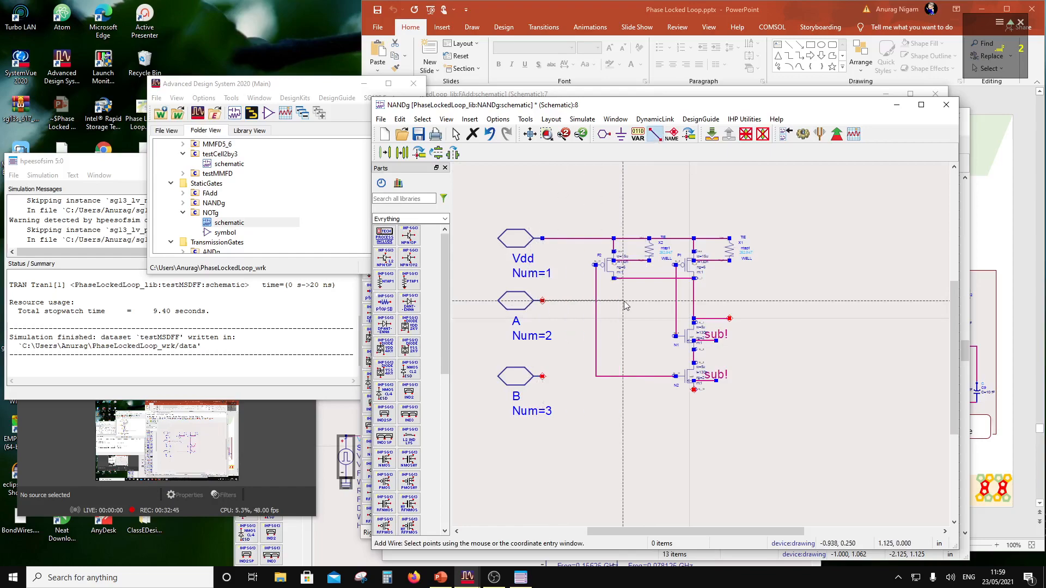
click(675, 300)
click(542, 375)
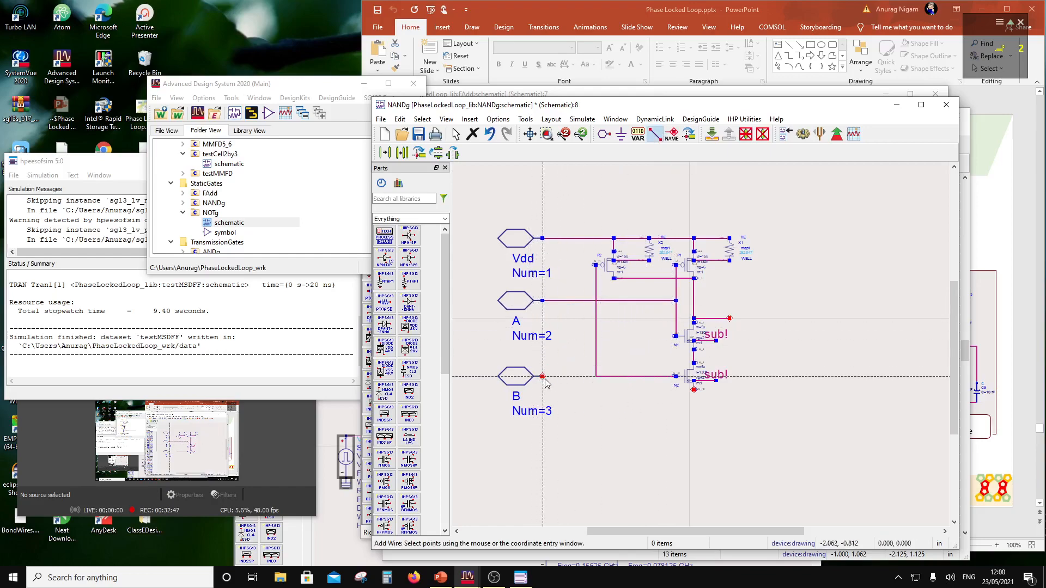
click(596, 376)
key(Escape)
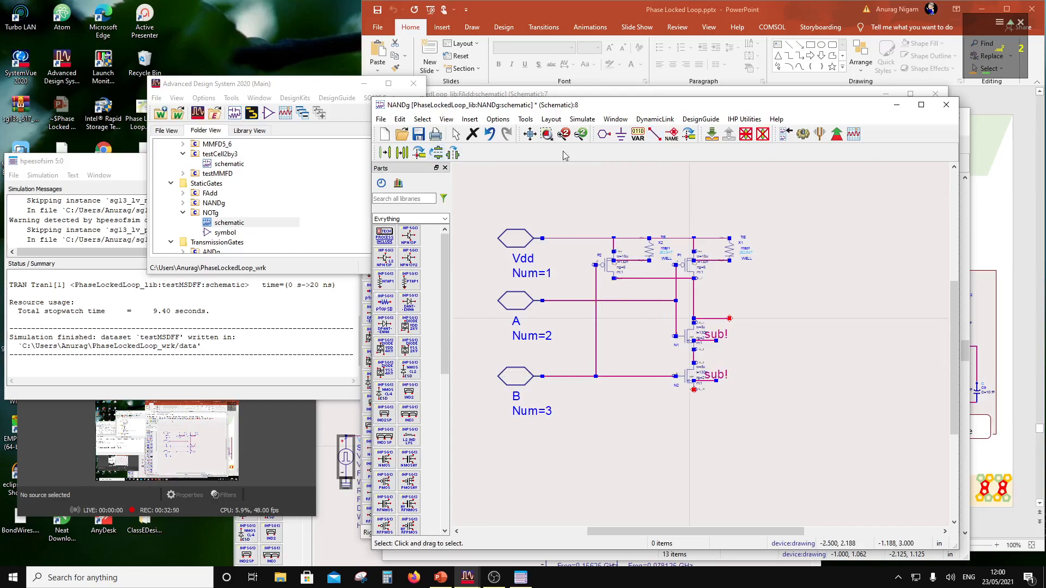
Add a Gnd pin below B and wire it to N2's source.
click(604, 134)
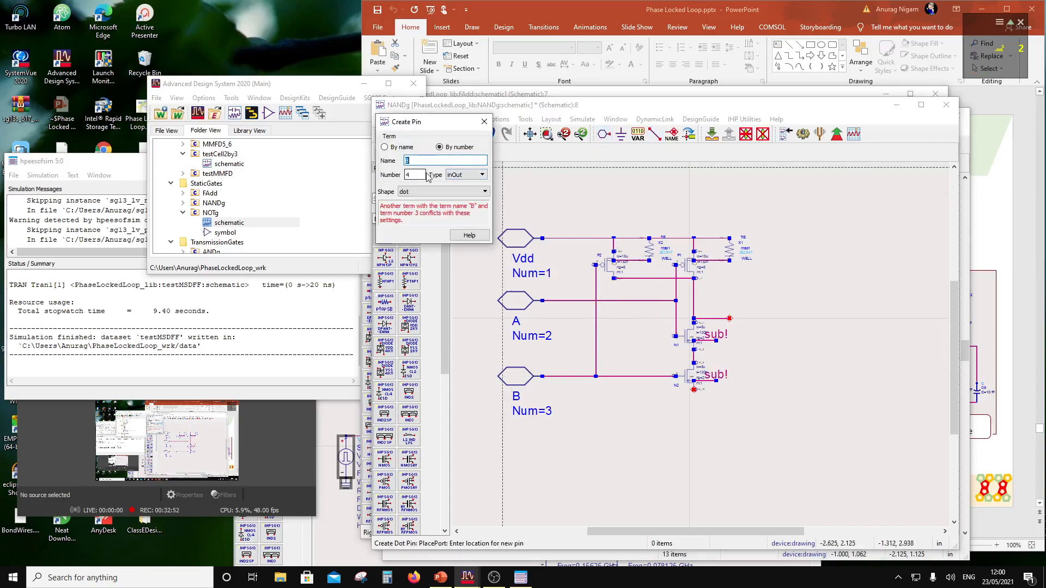
text(Gnd)
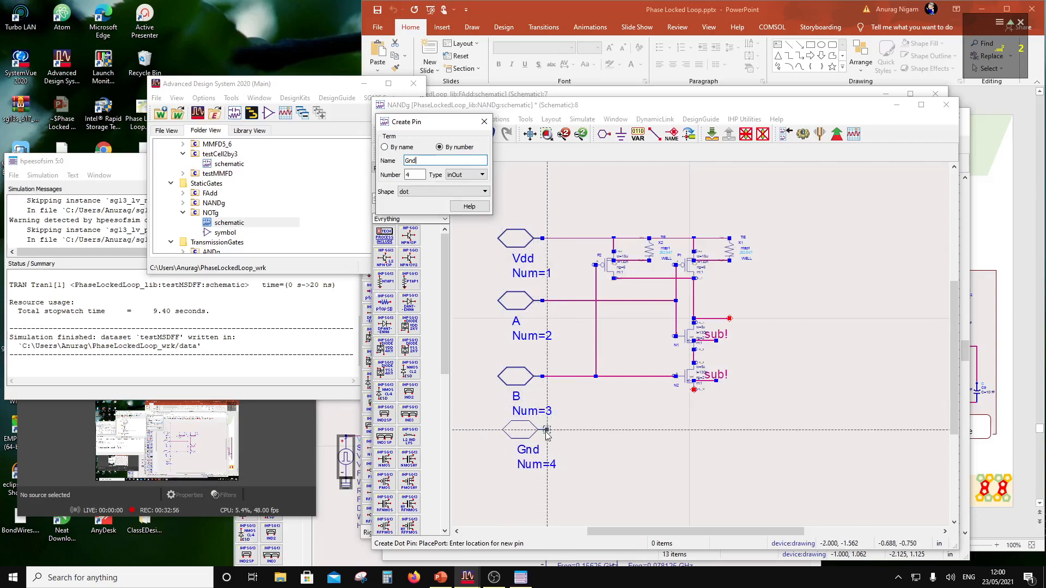
click(544, 433)
key(Escape)
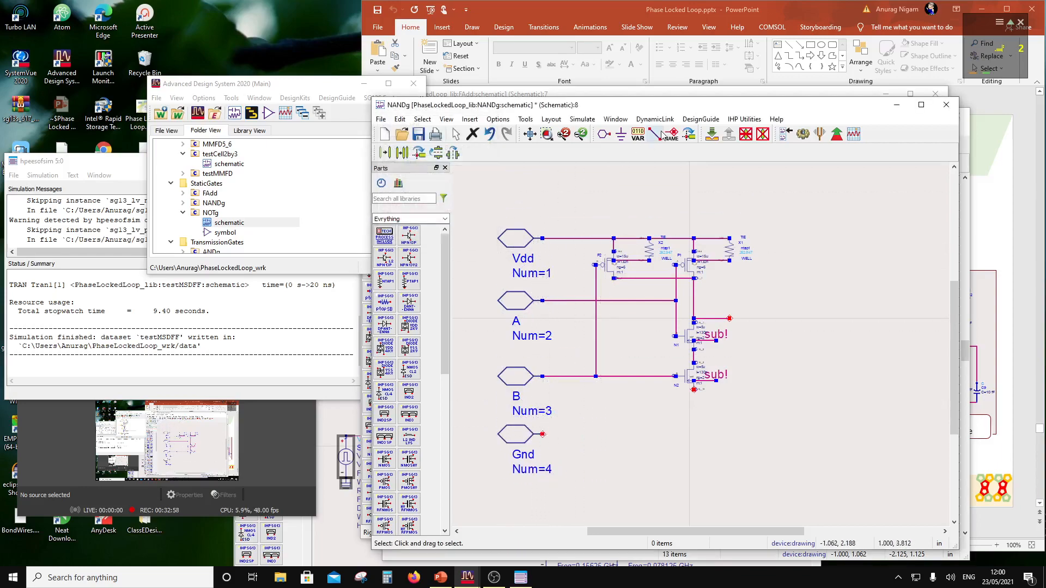
click(660, 135)
click(543, 434)
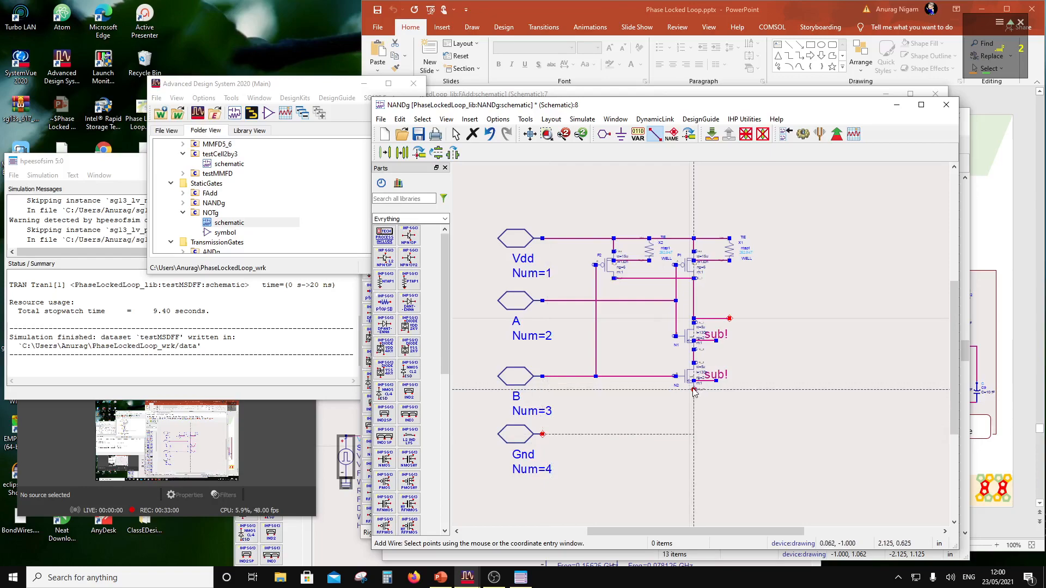
click(693, 390)
key(Escape)
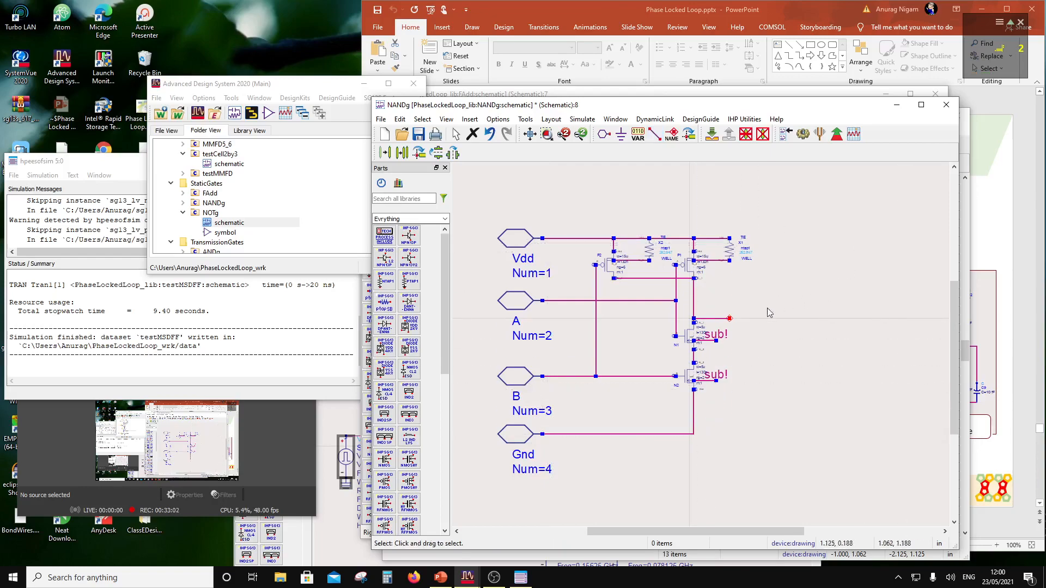
Place output pin Q (Num 5) on the drain output wire.
click(607, 139)
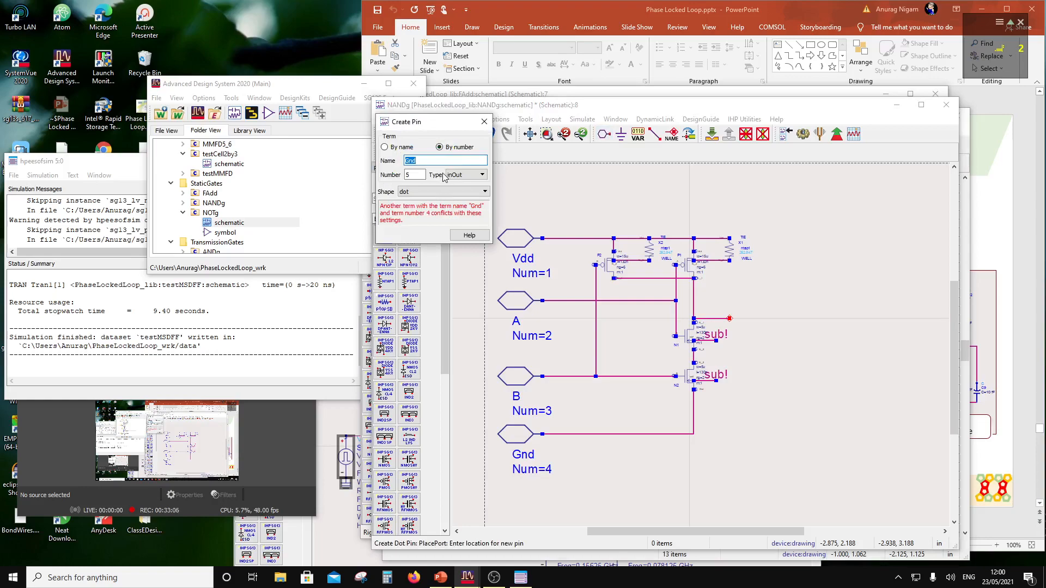
text(Q)
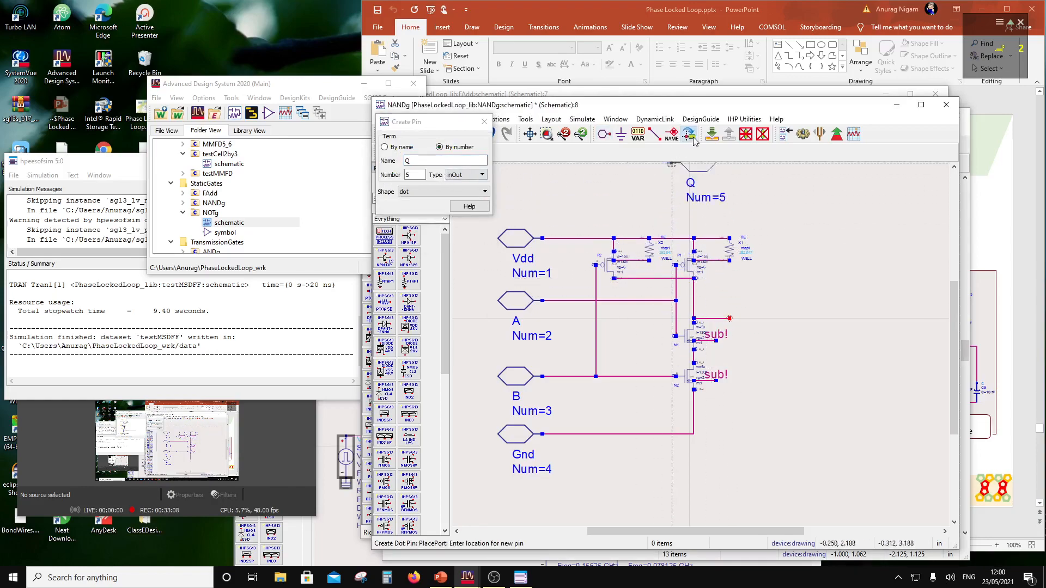
click(729, 318)
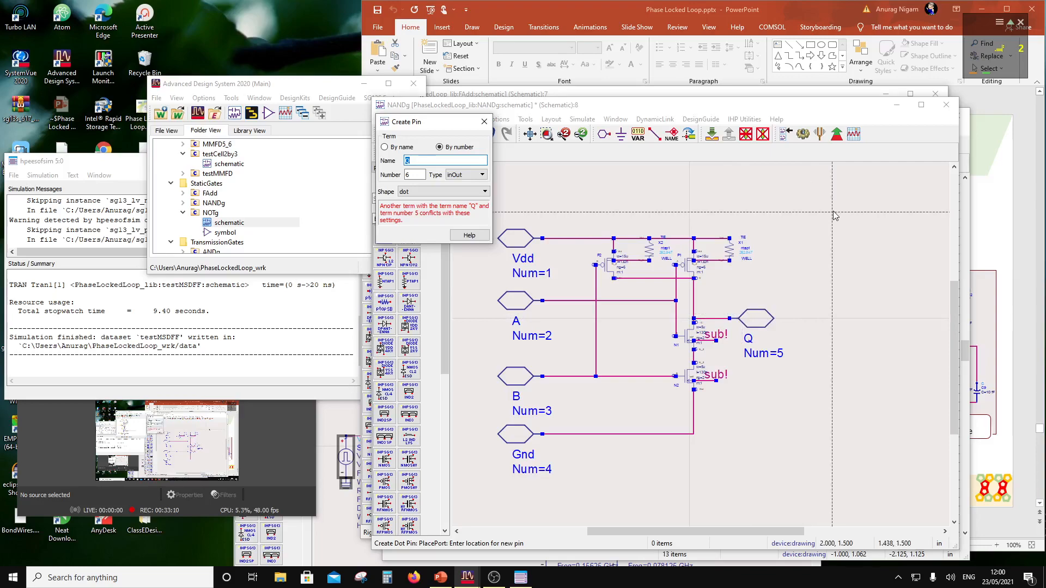
key(Escape)
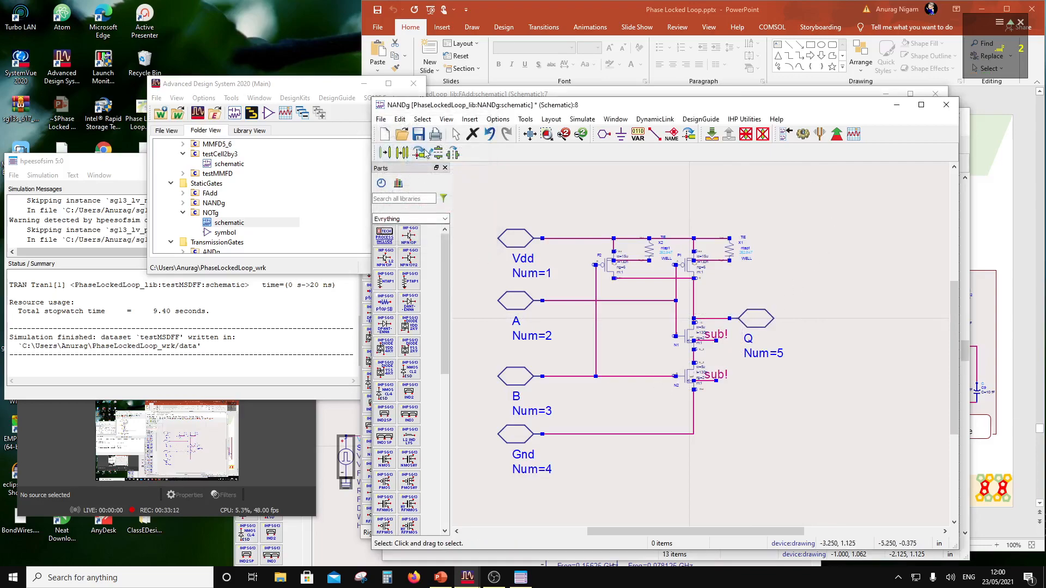
Close the NANDg schematic and auto-generate a NANDg symbol with Symbol Generator.
click(946, 104)
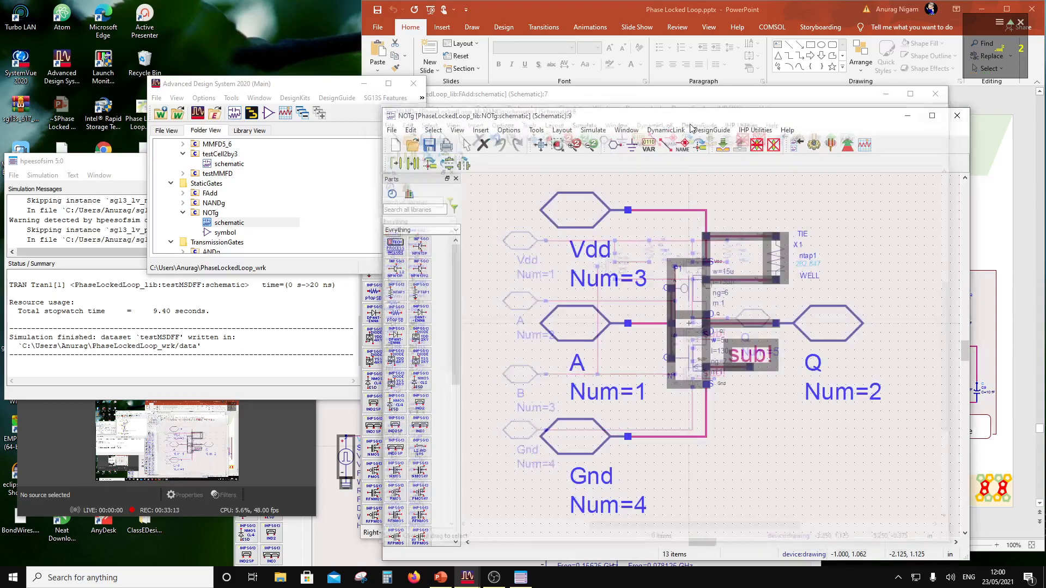
right_click(217, 204)
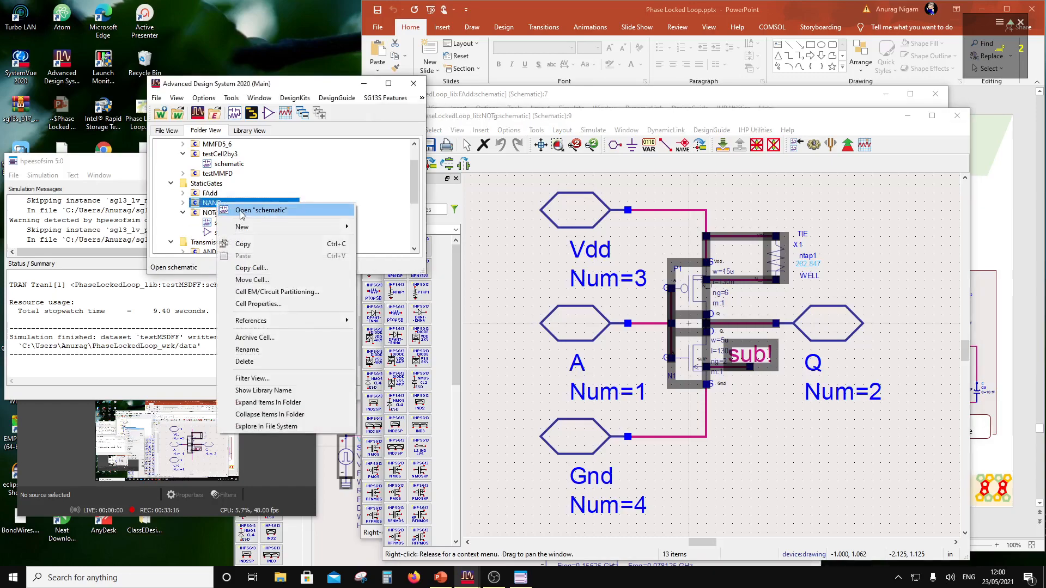
mouse_move(327, 228)
click(394, 258)
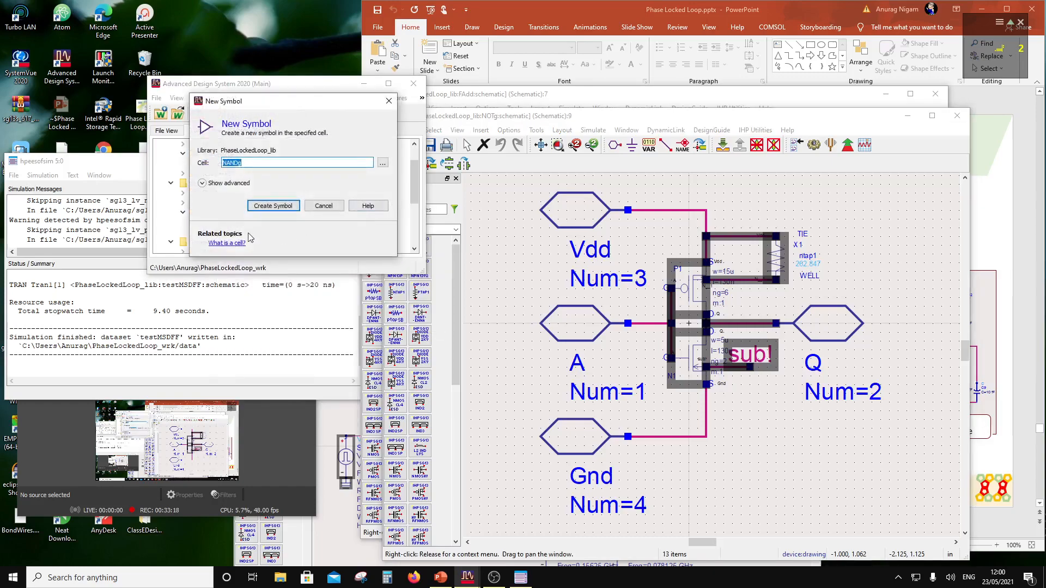
click(273, 206)
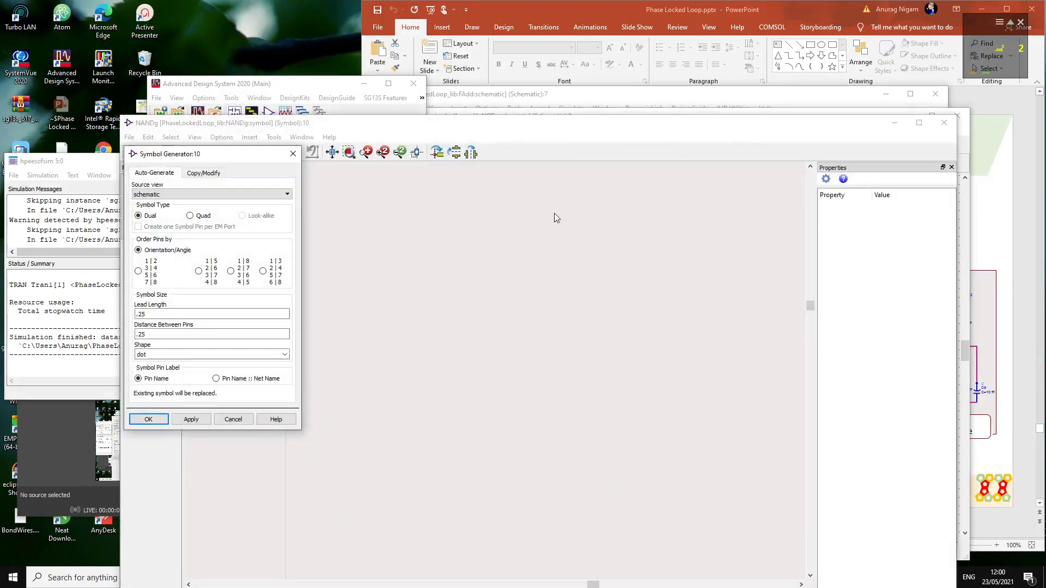
click(148, 419)
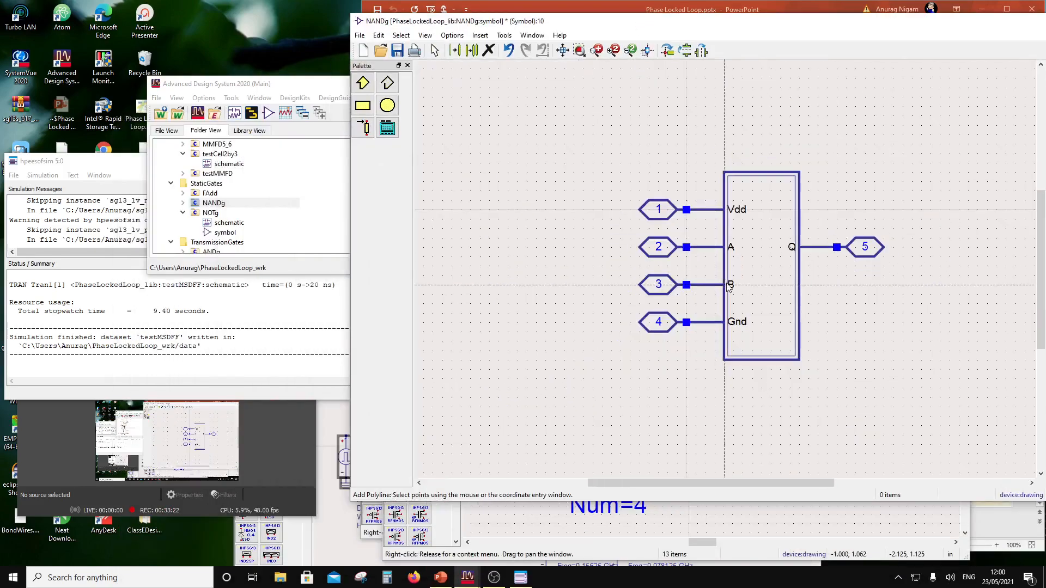
key(Escape)
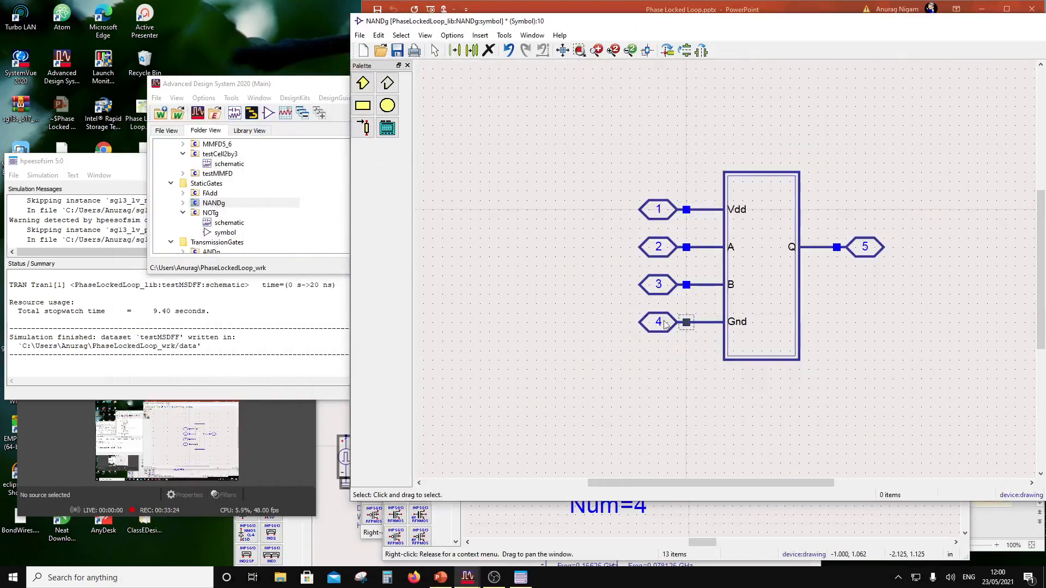
Move the Gnd and Vdd pins out to the left and lower the Q pin.
drag(633, 305, 767, 338)
drag(704, 325, 526, 362)
drag(566, 183, 740, 253)
drag(660, 210, 472, 210)
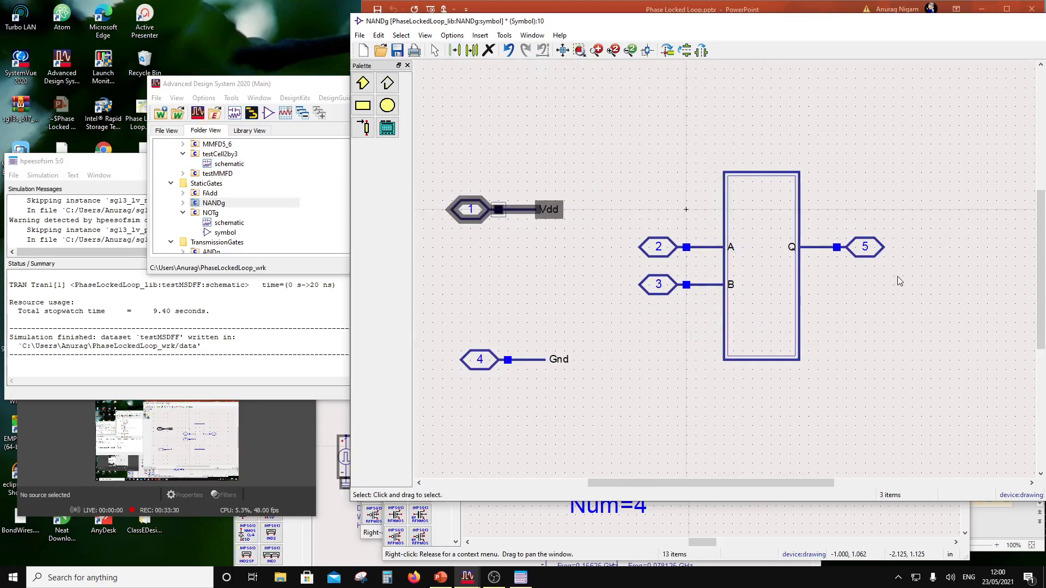
drag(899, 281, 766, 221)
drag(827, 250, 825, 271)
click(387, 85)
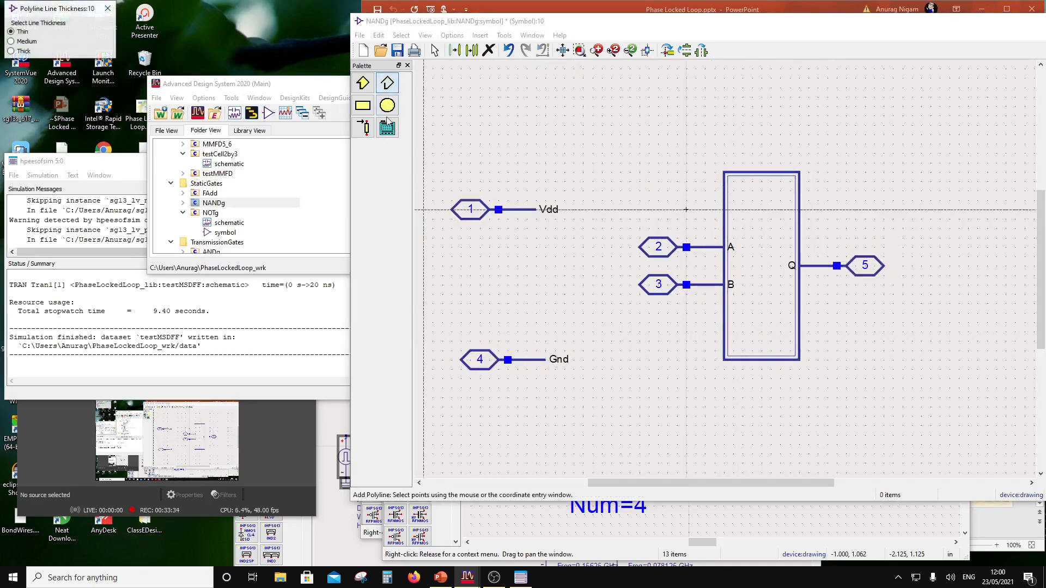
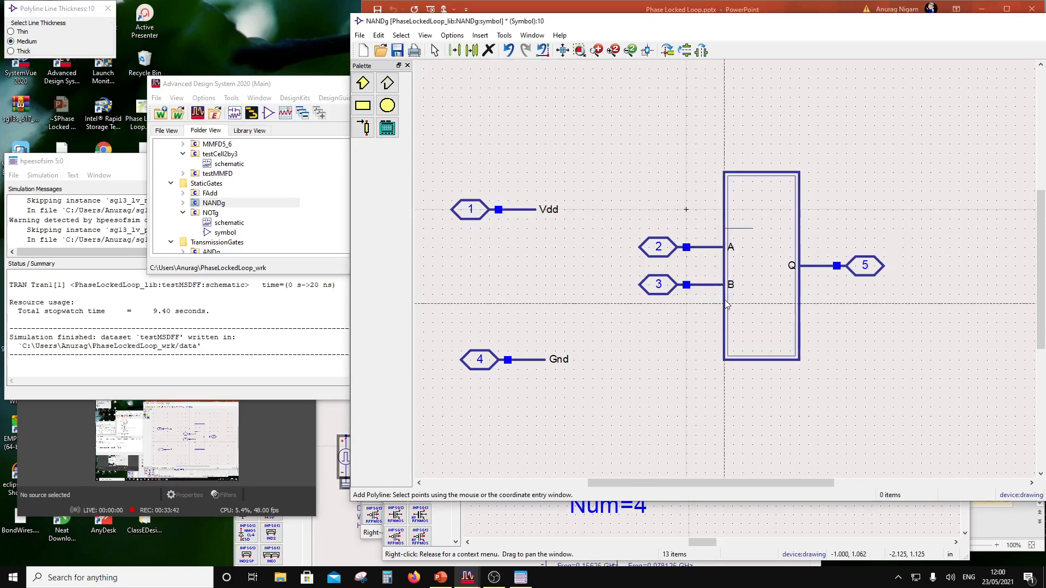
Finish the gate outline line and draw a semicircular arc between the upper and lower input stubs.
double_click(752, 303)
key(Escape)
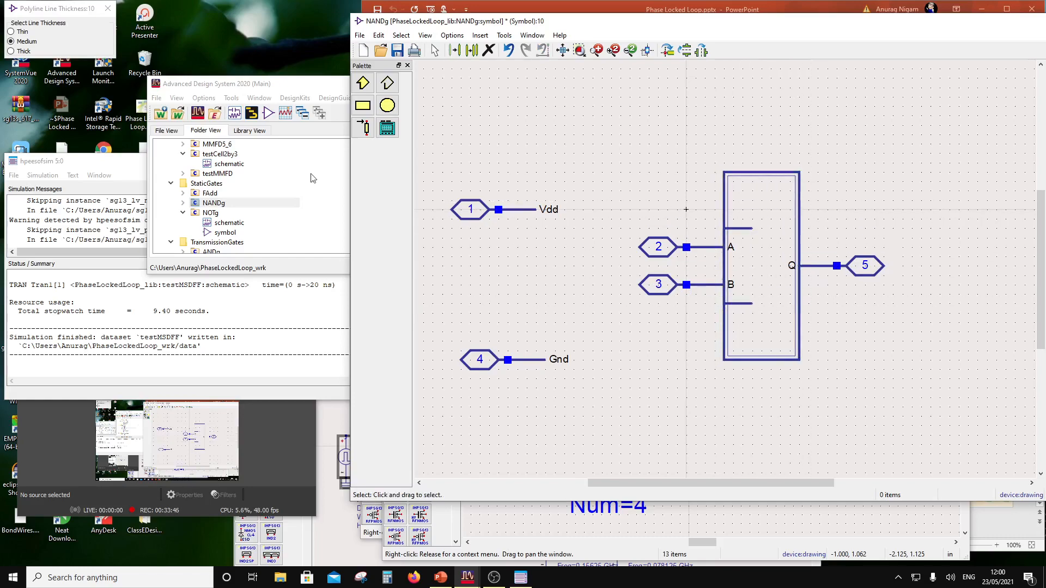
click(454, 35)
mouse_move(480, 35)
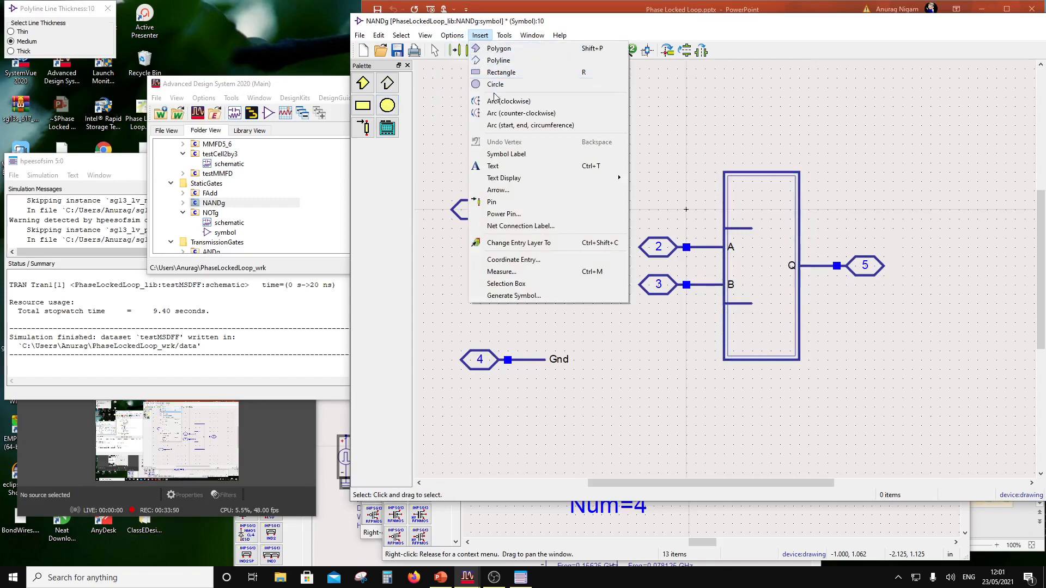
click(509, 99)
click(753, 229)
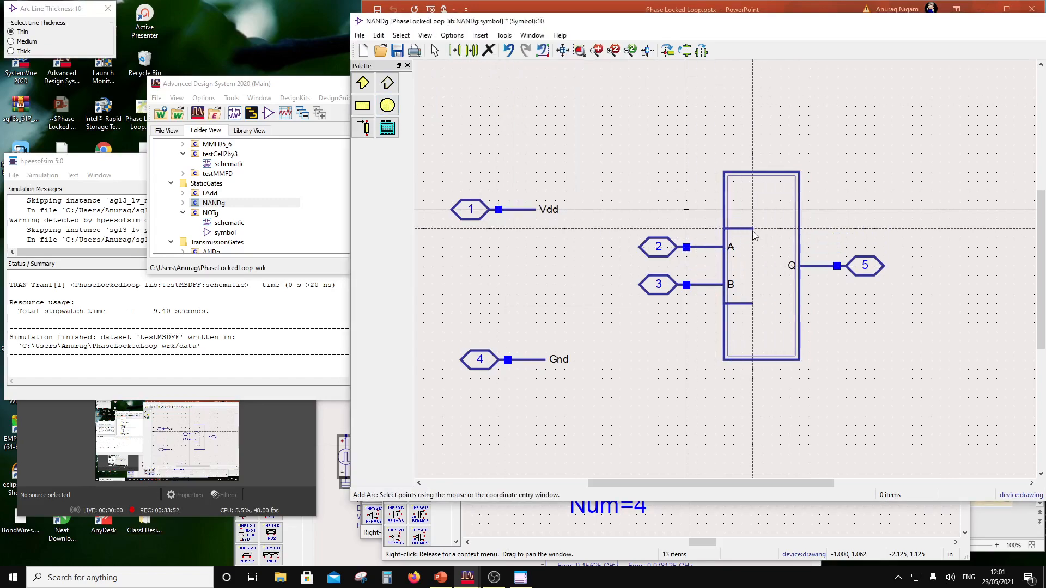
click(754, 266)
click(752, 303)
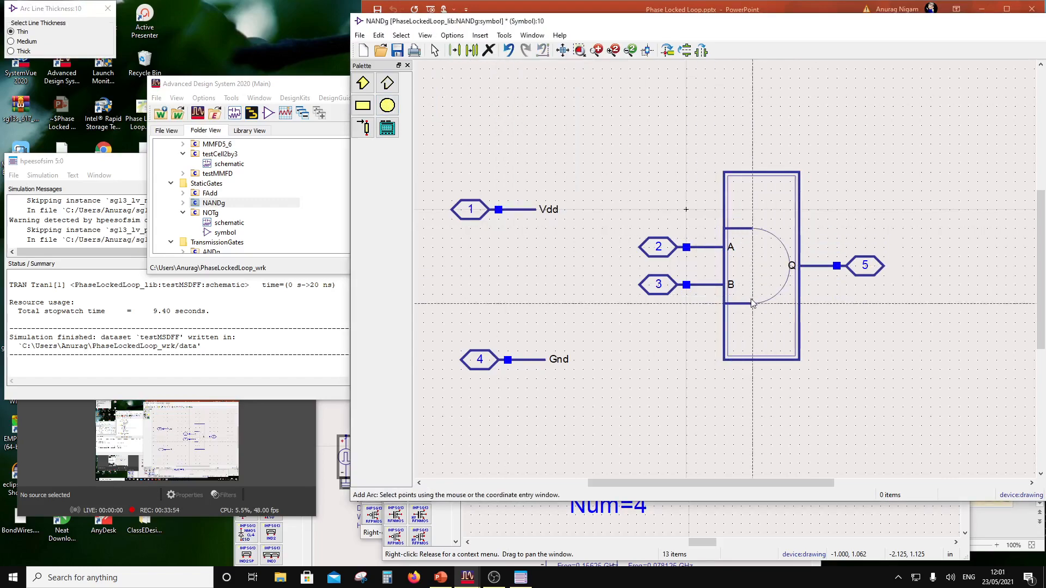
key(Escape)
Set the arc's line thickness to Medium in Properties.
click(777, 299)
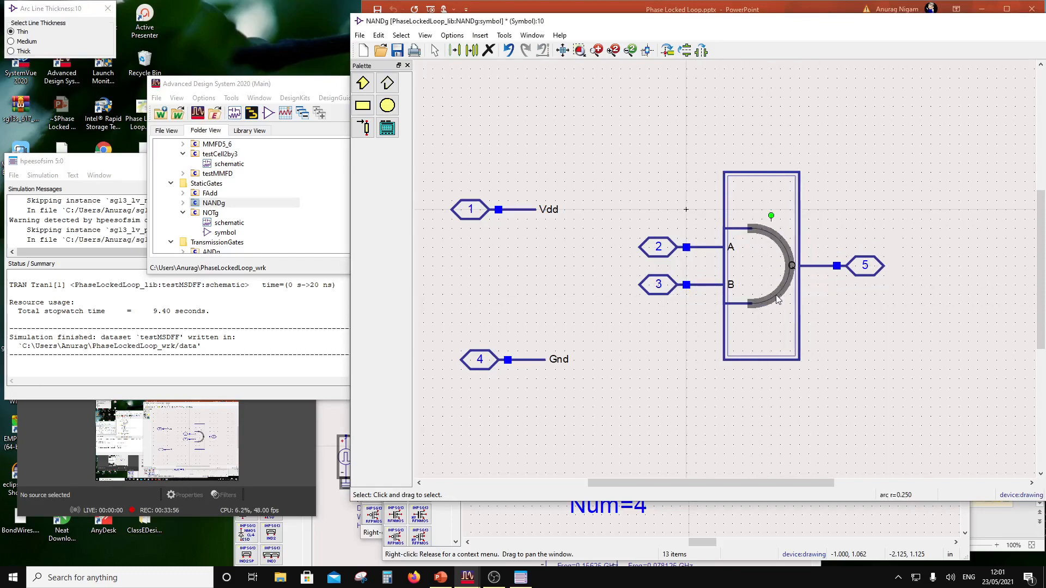
drag(765, 27, 608, 23)
click(1000, 120)
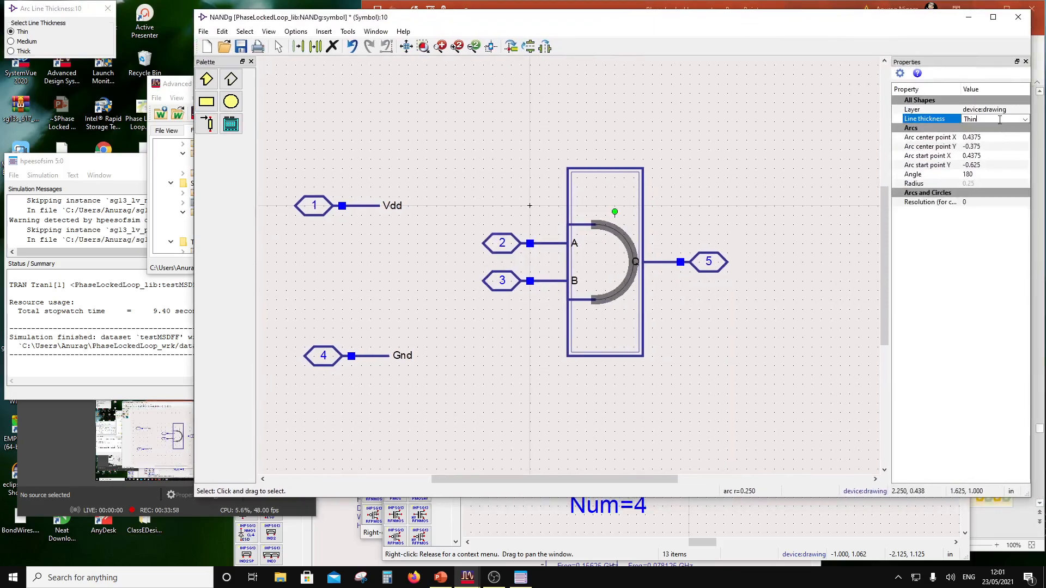
click(1024, 120)
click(981, 137)
click(784, 280)
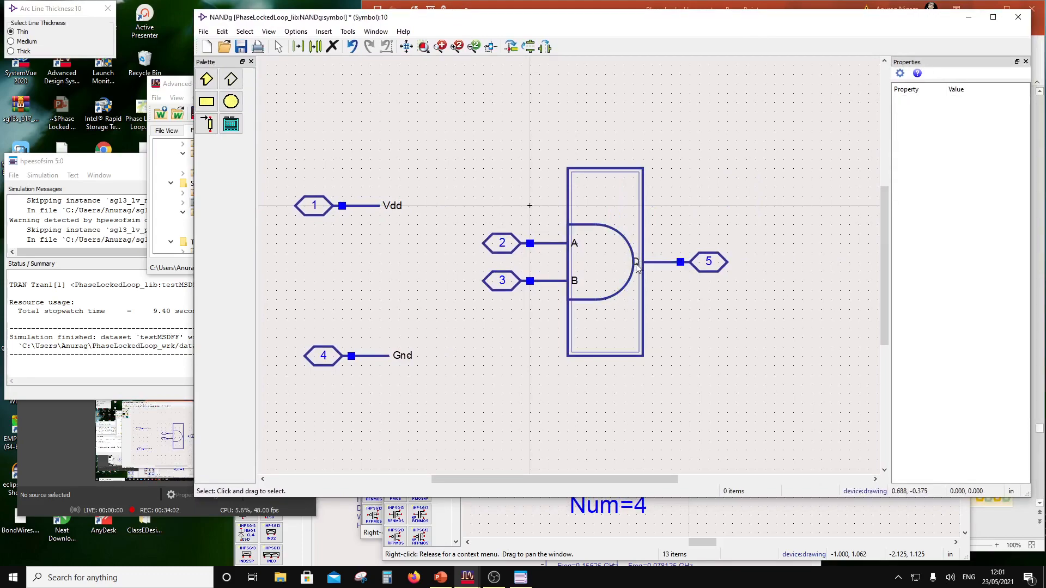
Move the Q label inside the gate and delete the old rectangle outline.
drag(637, 264, 626, 263)
click(706, 299)
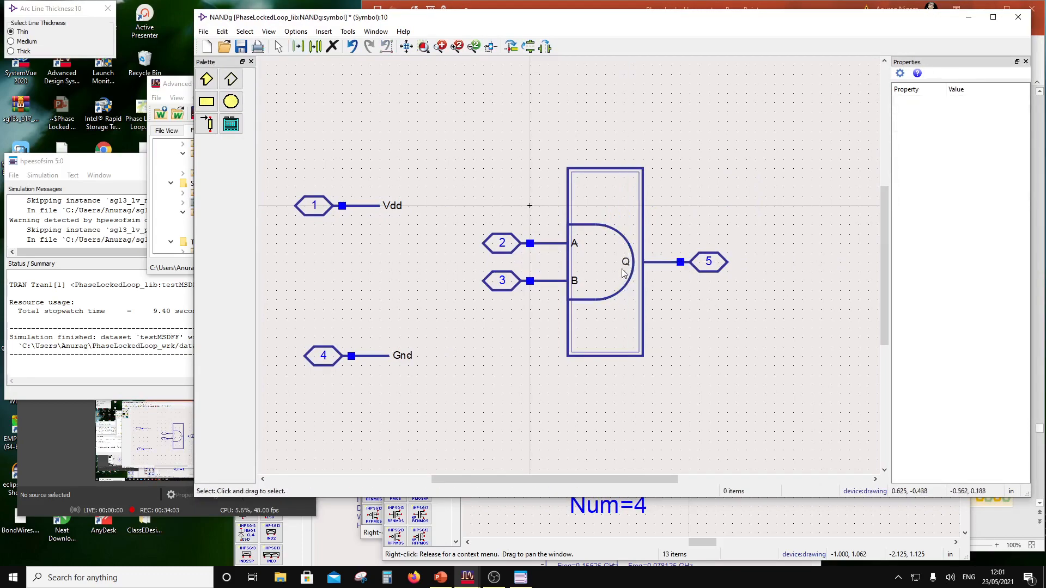
click(648, 332)
click(660, 353)
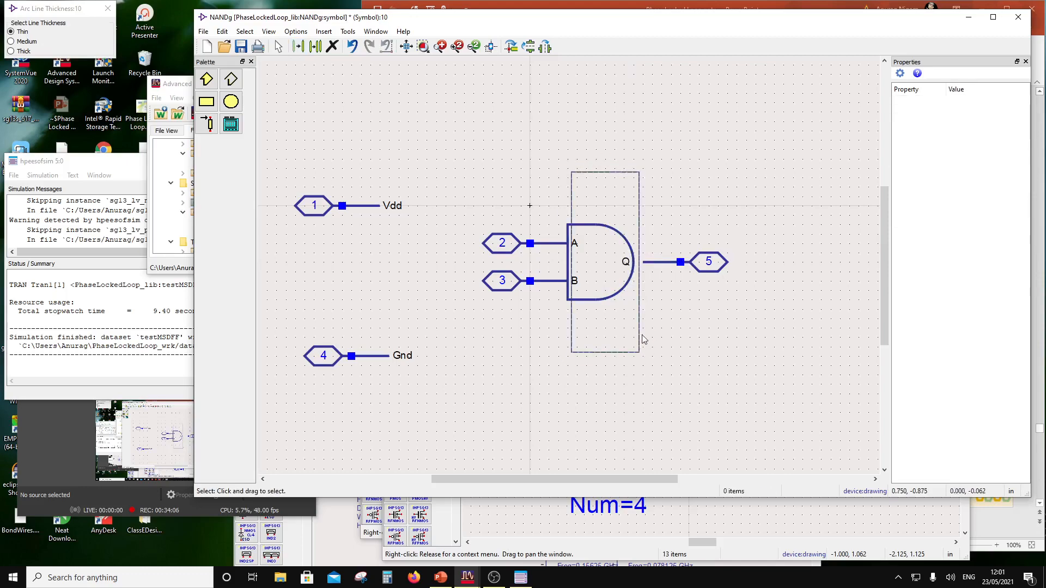
click(639, 328)
key(Delete)
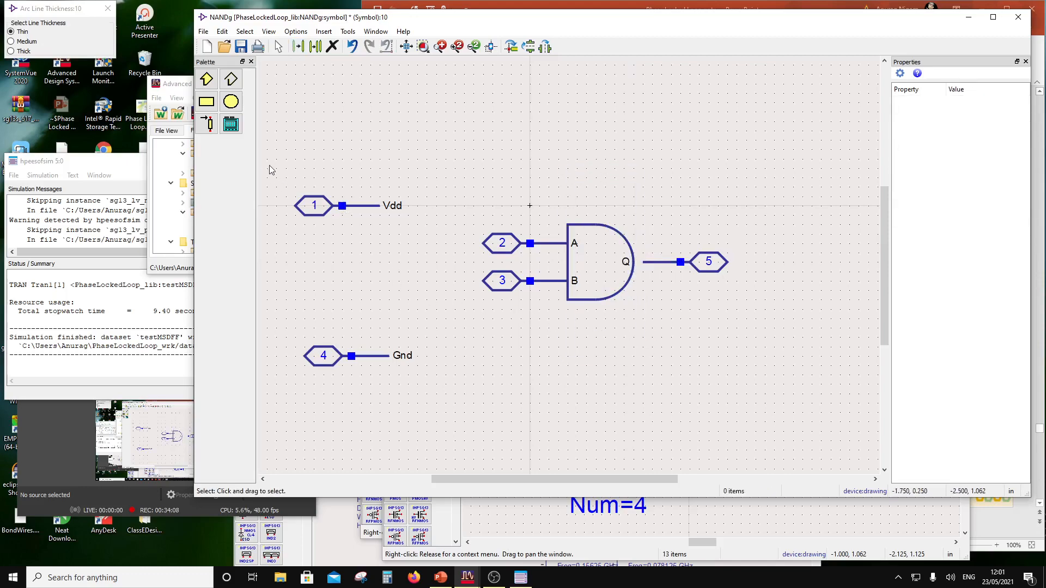
Rotate the Vdd and Gnd pins vertical, placing Vdd above the gate and Gnd below it.
drag(271, 169, 444, 235)
click(497, 49)
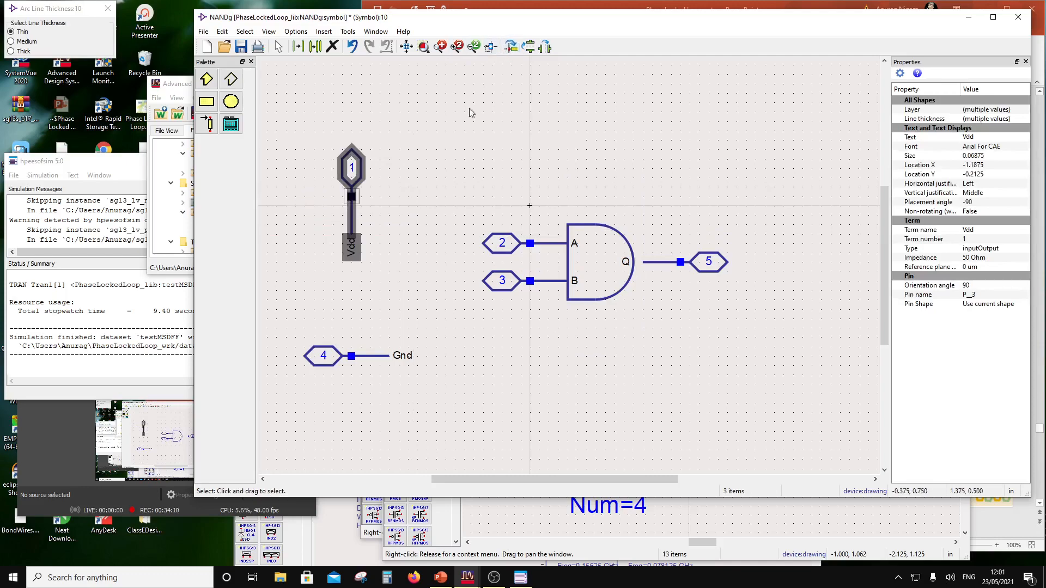
drag(353, 225, 590, 215)
click(601, 341)
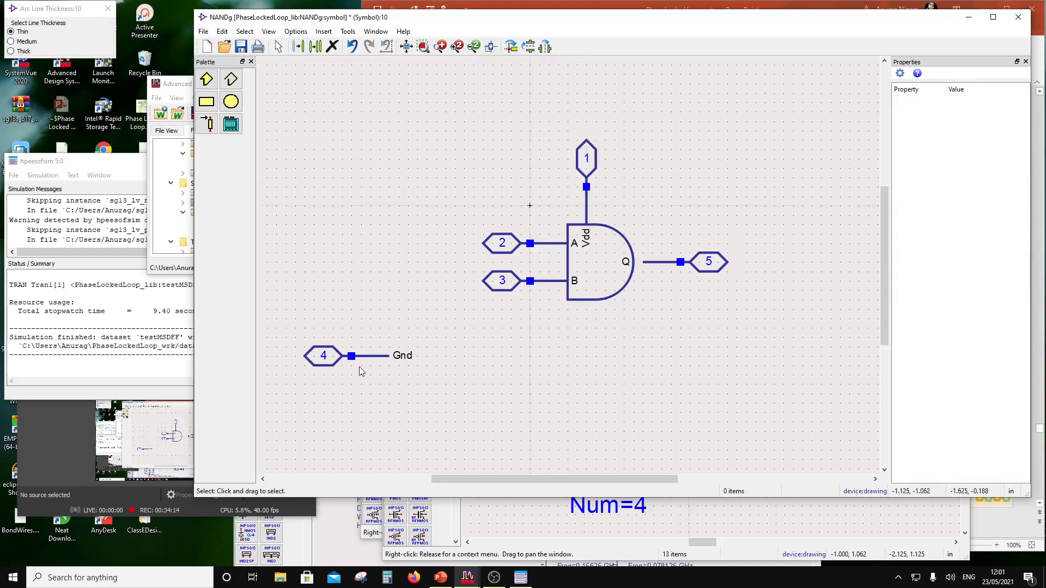
drag(297, 326, 440, 412)
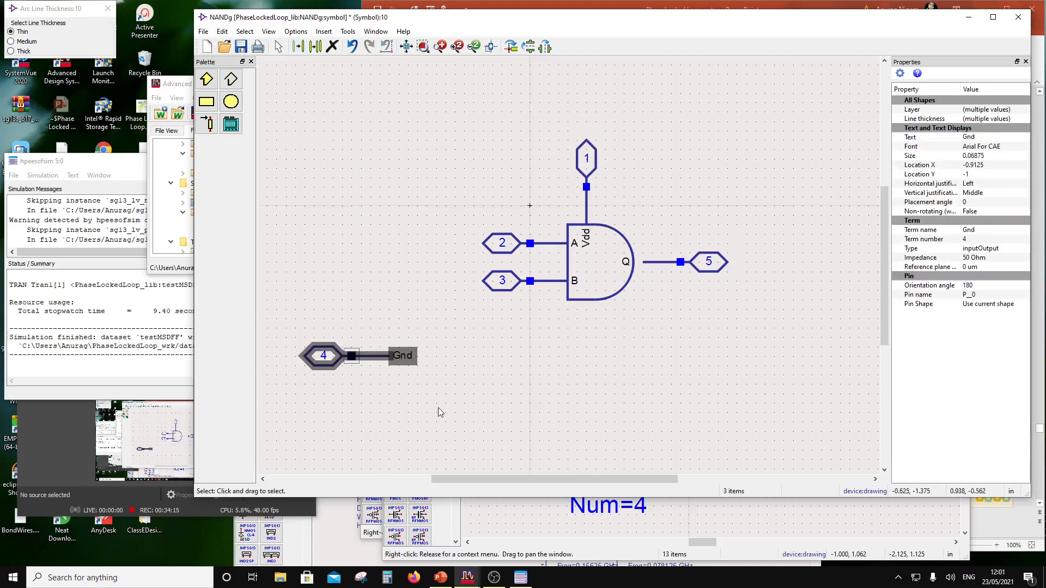
click(511, 48)
drag(365, 377, 588, 351)
click(649, 354)
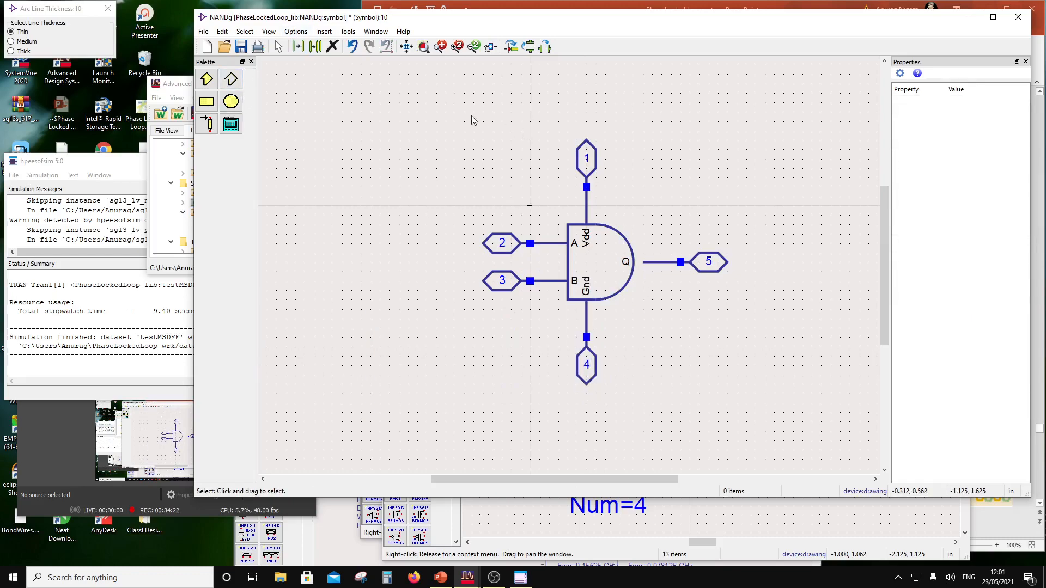
Move the whole NANDg symbol toward the canvas centre.
drag(455, 84, 763, 403)
drag(610, 302, 530, 243)
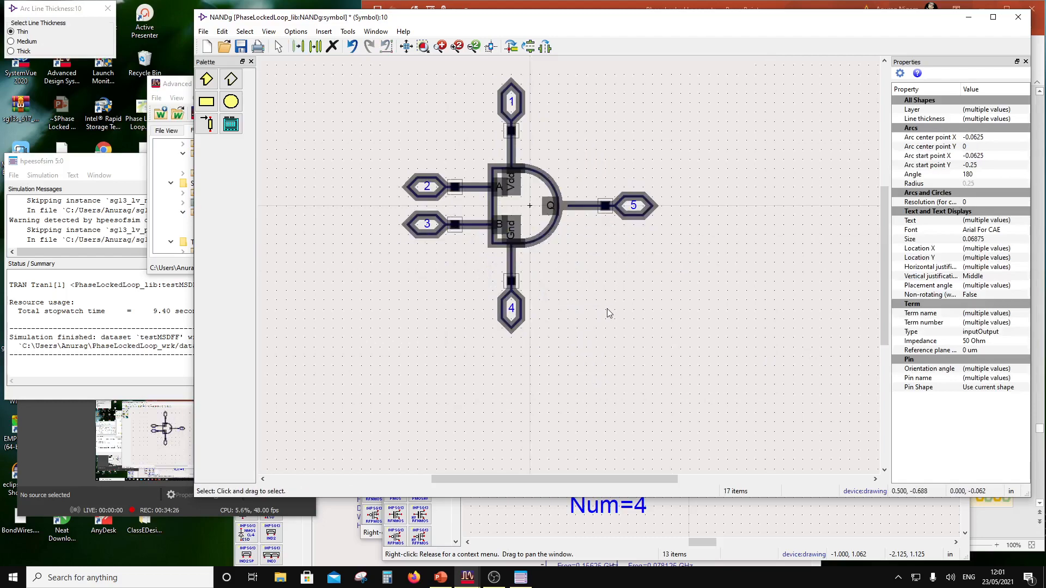
click(539, 205)
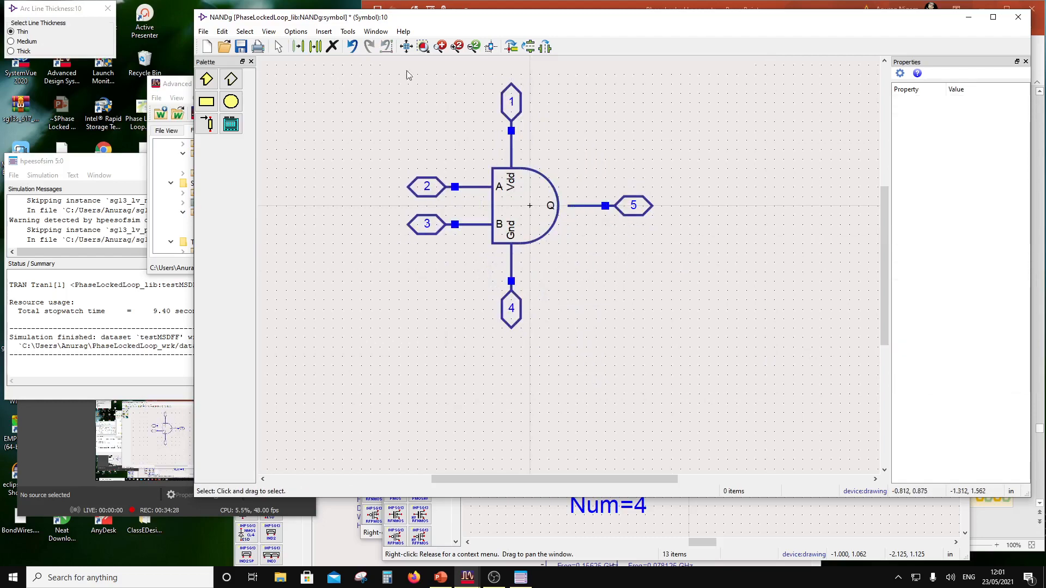
With grid snapping off, draw a small circle and place it as the inversion bubble at Q's output.
click(232, 102)
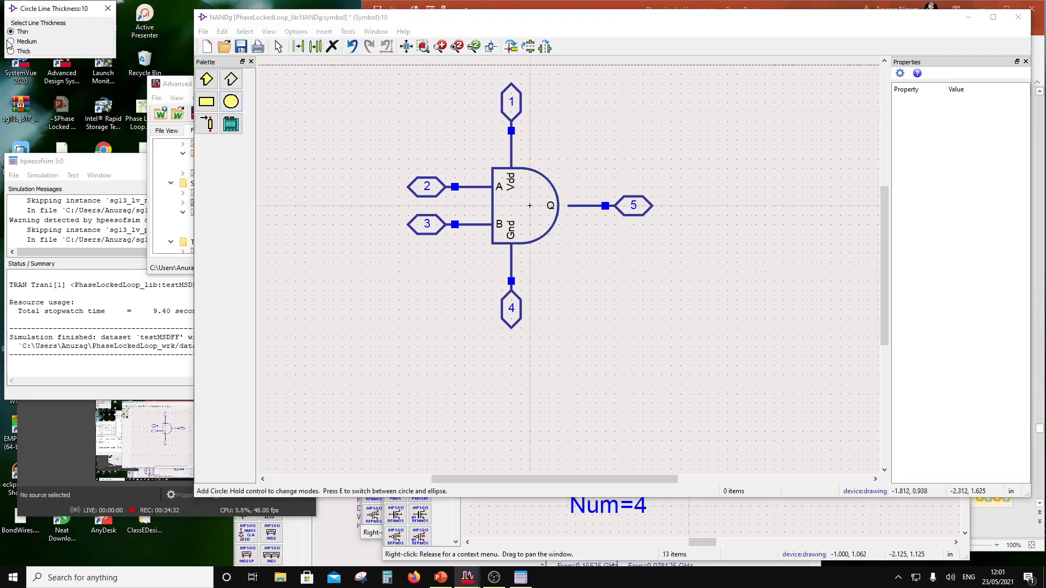
click(297, 33)
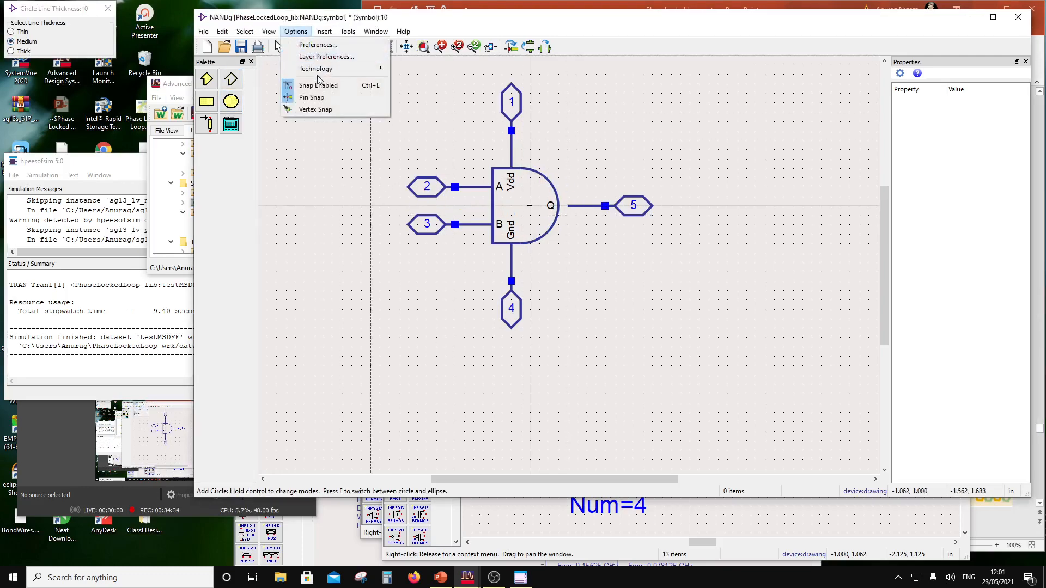
click(319, 86)
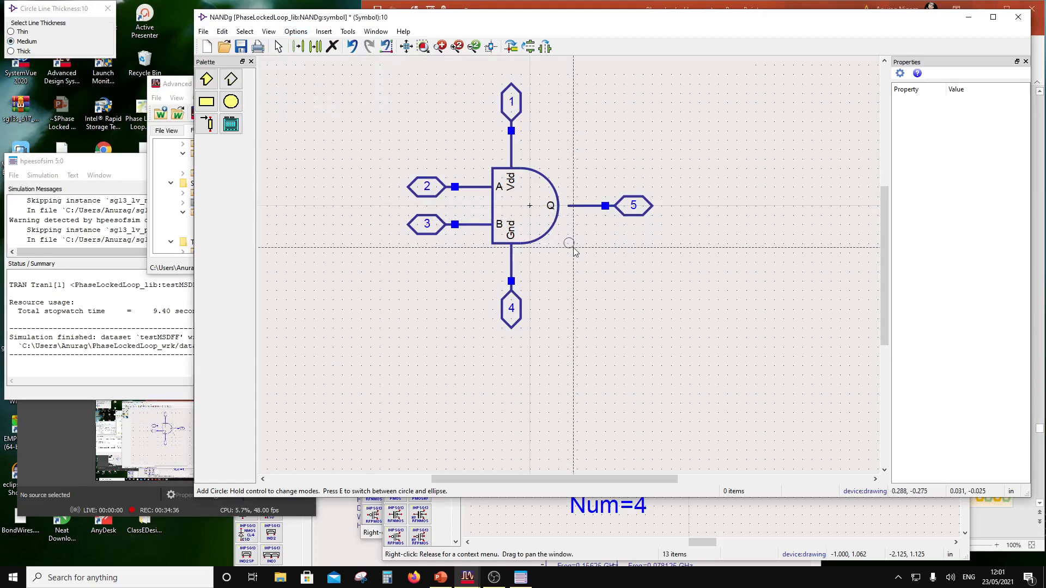
key(Escape)
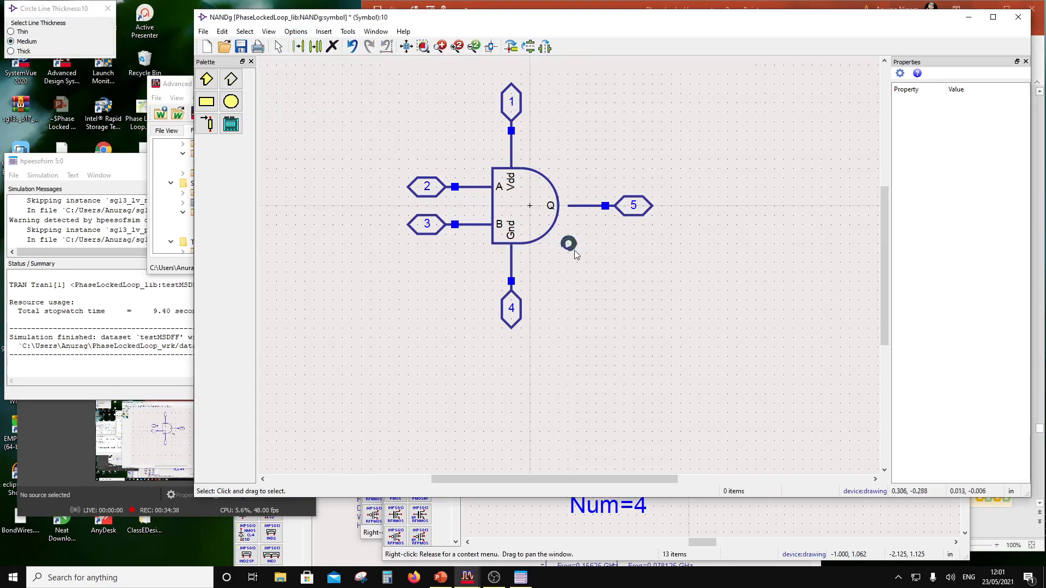
scroll(571, 239, up, 2)
drag(575, 281, 565, 189)
click(583, 247)
Extend the output wire to pin 5 so it meets the bubble.
click(588, 189)
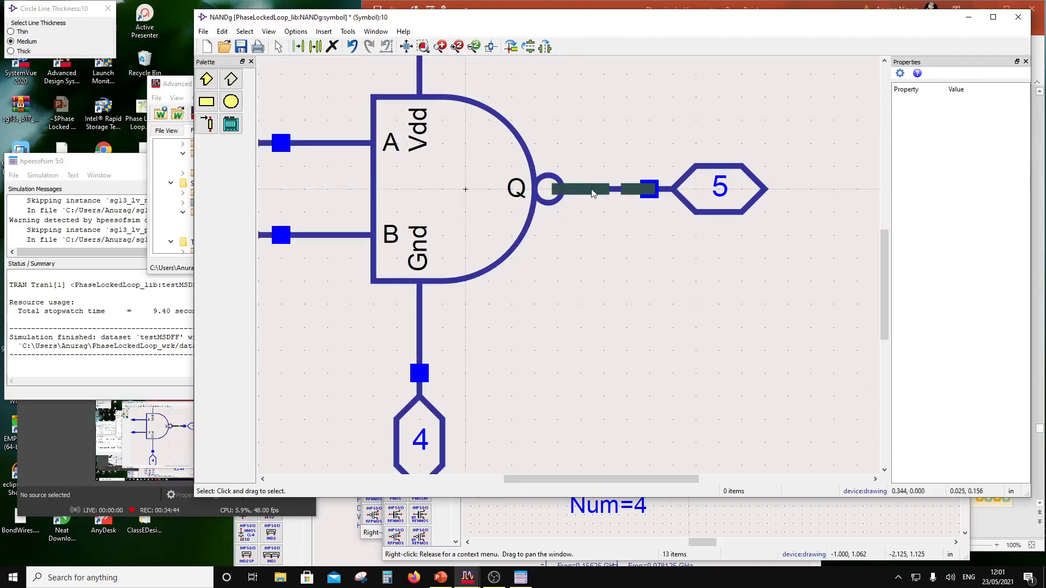
drag(556, 189, 566, 190)
click(591, 249)
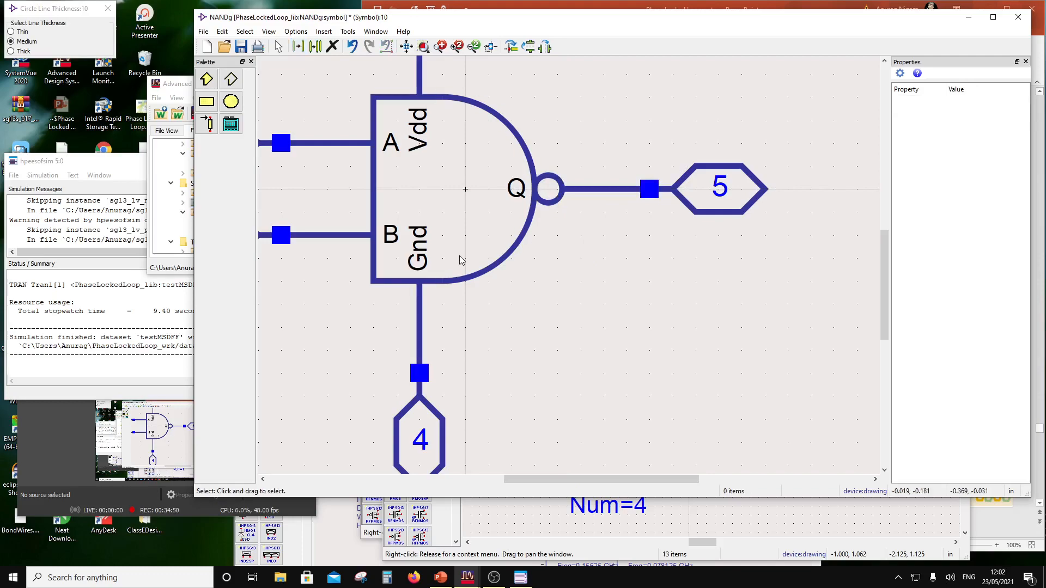
Turn grid snapping back on and close the NANDg symbol window.
click(271, 34)
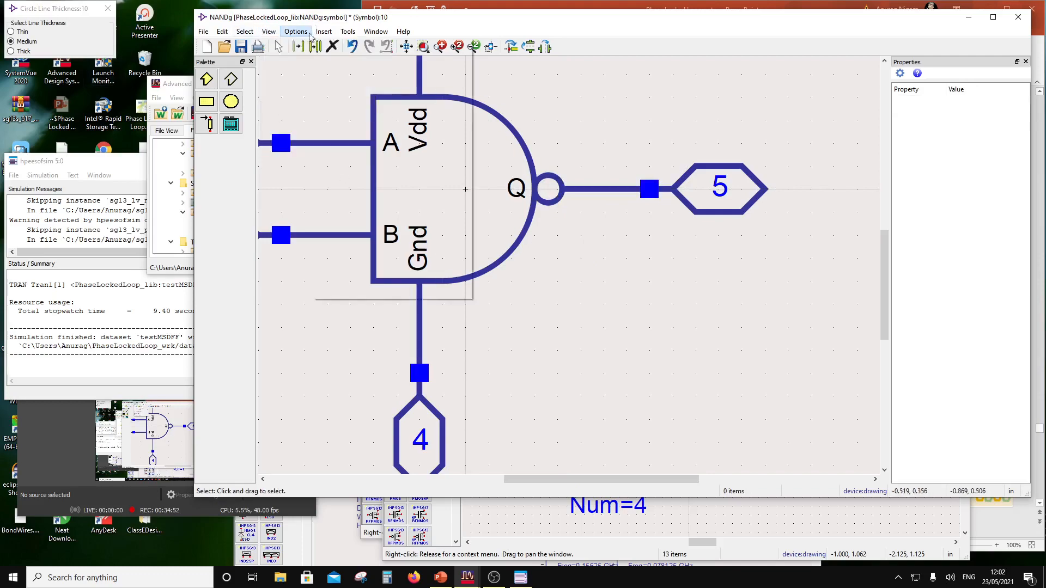
mouse_move(296, 33)
click(308, 86)
scroll(610, 283, down, 4)
scroll(468, 250, down, 1)
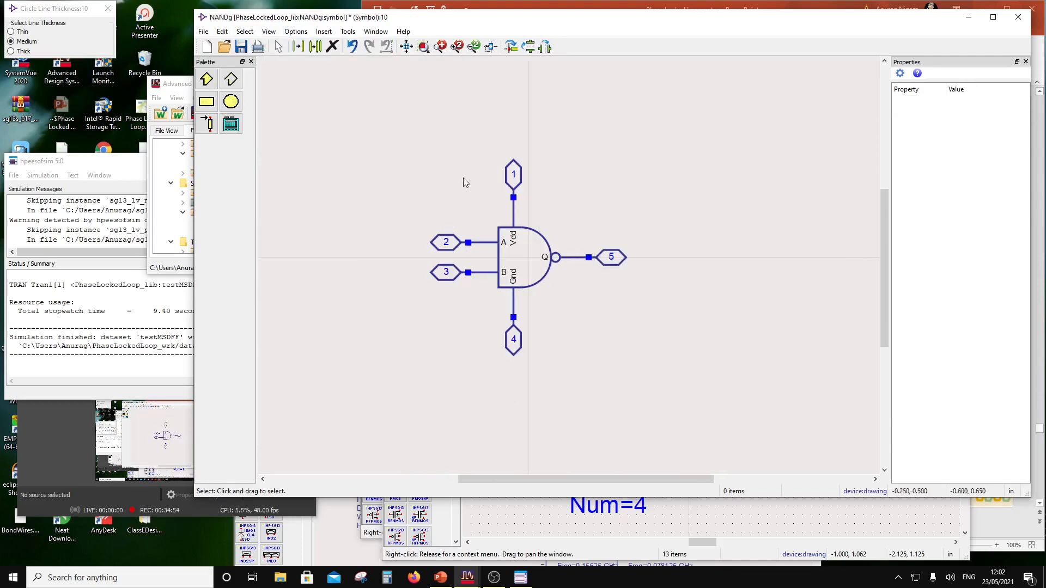
click(296, 33)
click(296, 33)
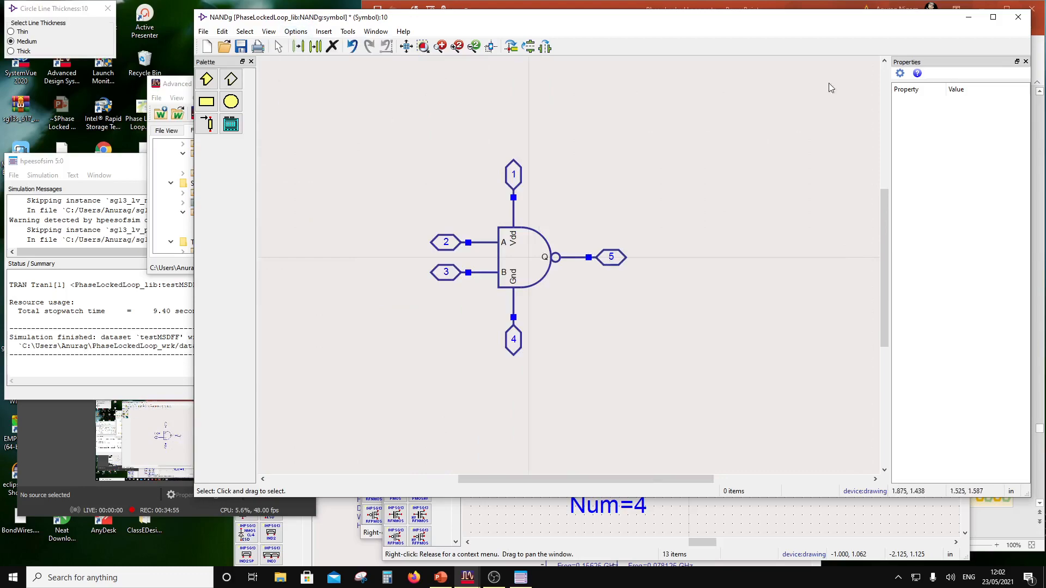
click(1018, 17)
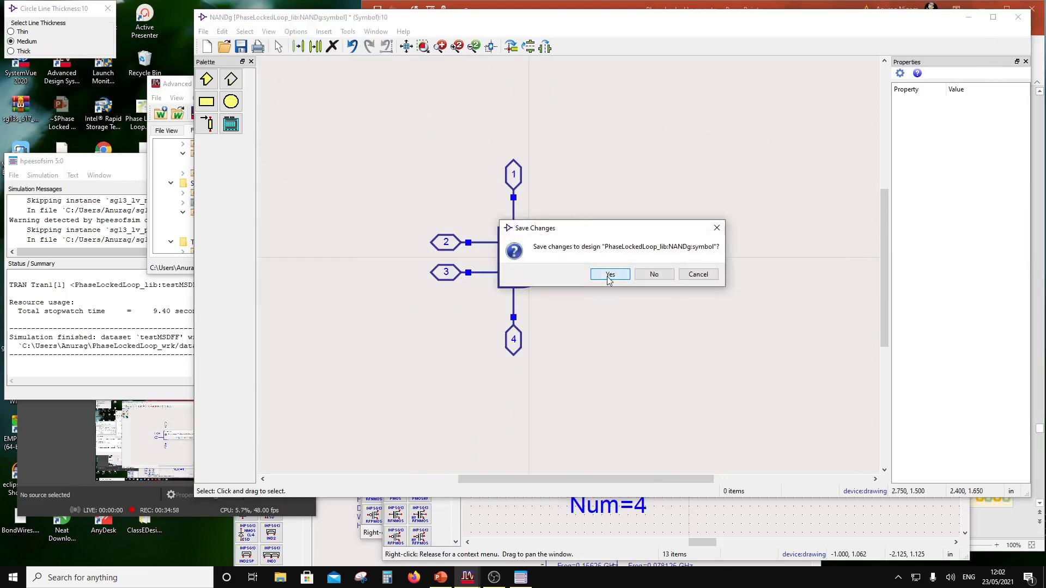
Save the NANDg symbol, close the NOTg schematic, and copy cell NANDg as NAND3g.
click(609, 275)
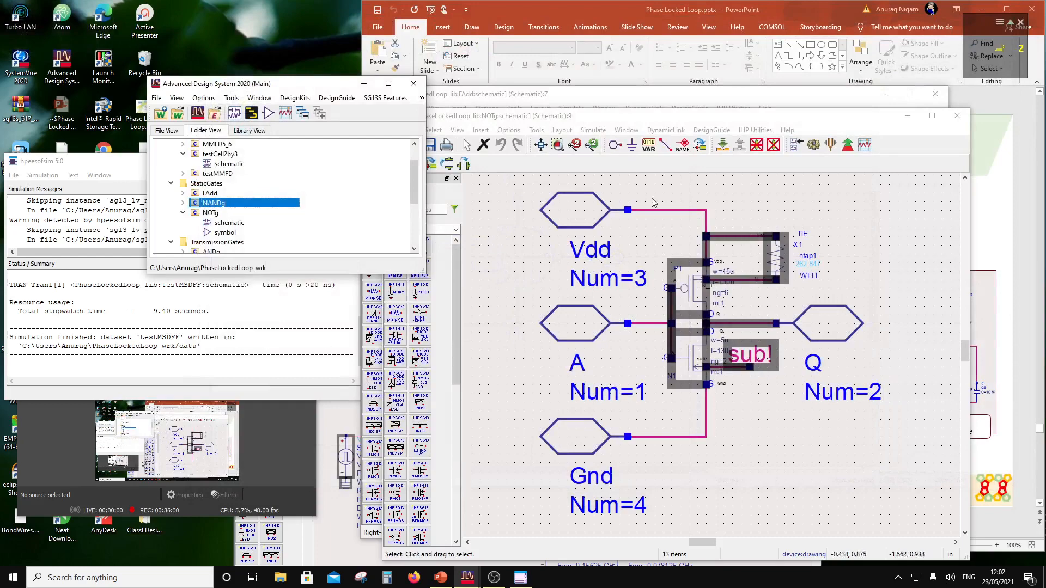
click(957, 116)
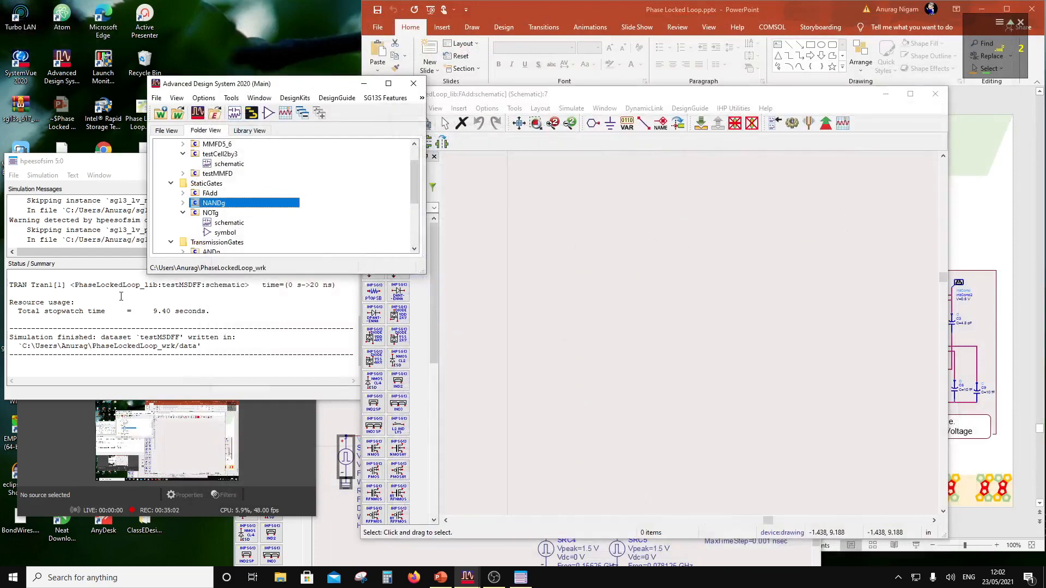
right_click(205, 210)
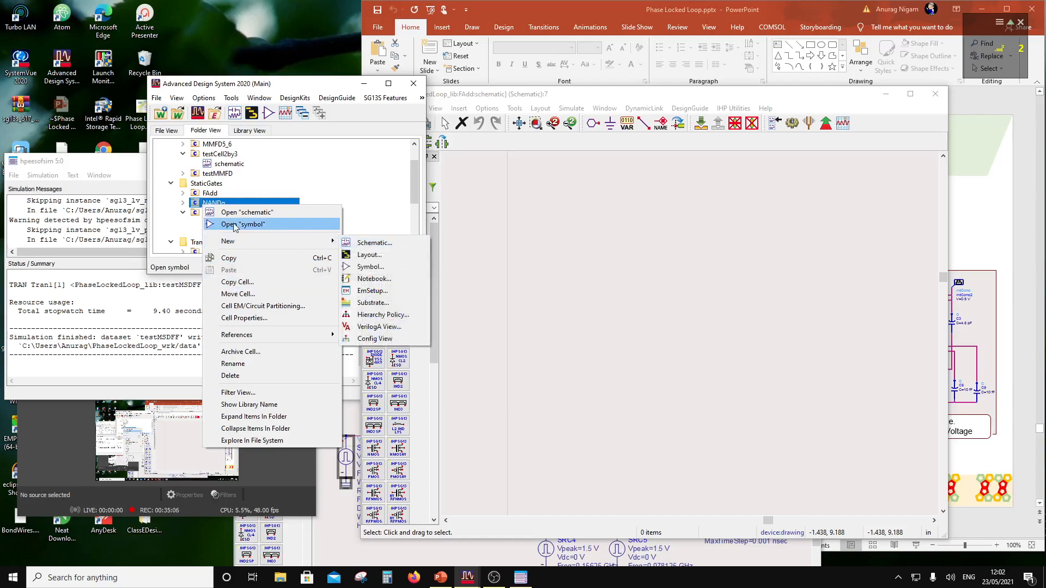
click(235, 282)
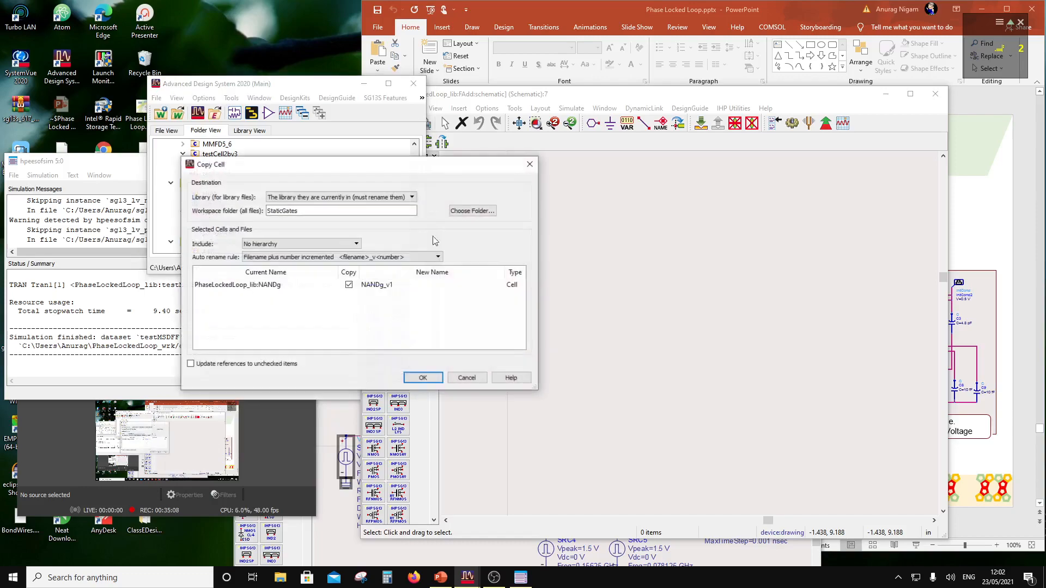
double_click(380, 286)
click(380, 286)
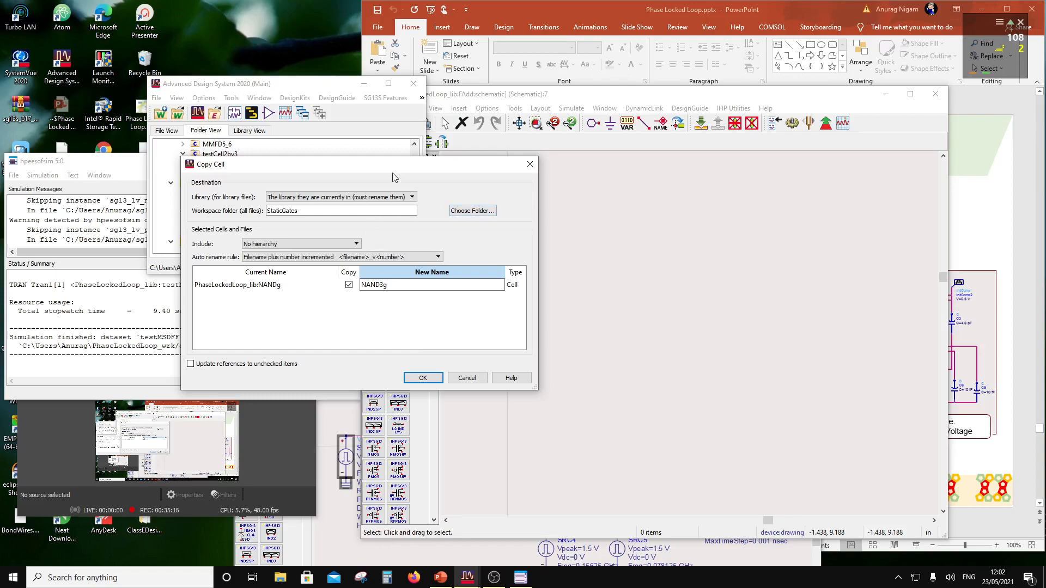
drag(392, 170, 625, 181)
click(656, 390)
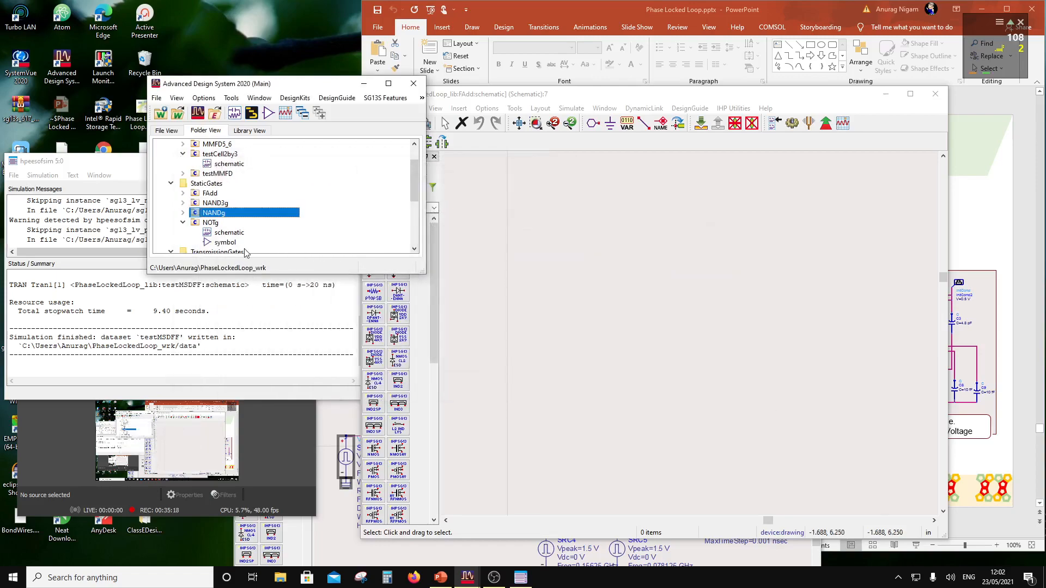
click(183, 203)
Open the NAND3g schematic, shift the Vdd, A, B and Gnd pins left, and delete the Gnd wire.
double_click(229, 212)
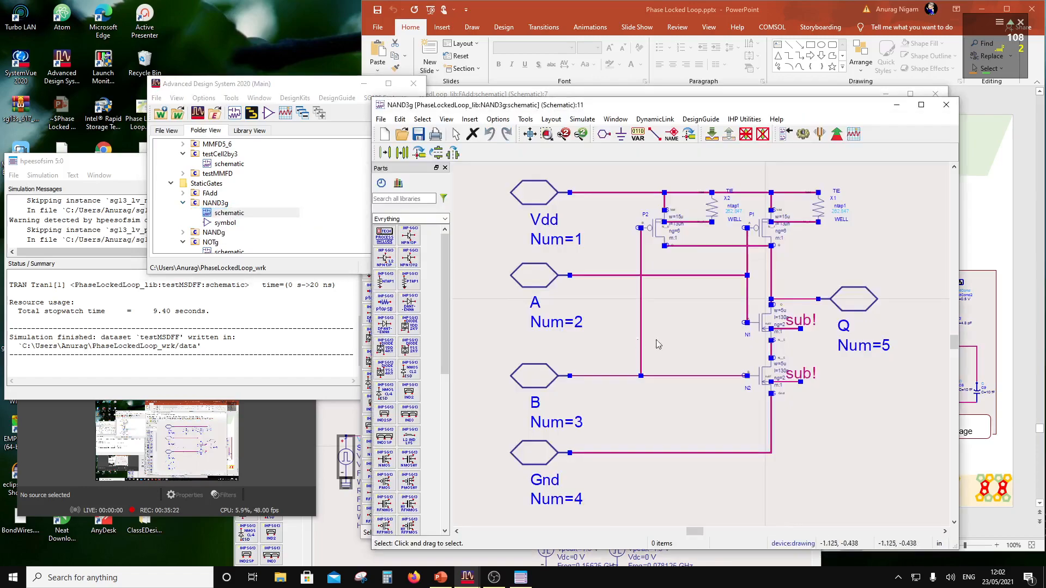
scroll(759, 339, down, 2)
drag(537, 212, 633, 464)
drag(580, 415, 531, 418)
click(630, 419)
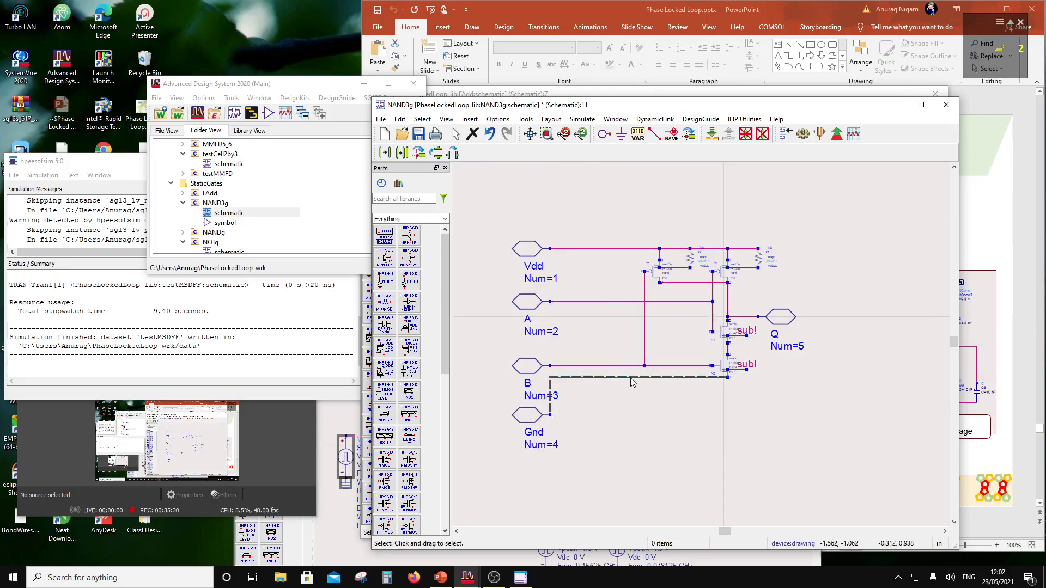
drag(631, 381, 648, 420)
click(778, 429)
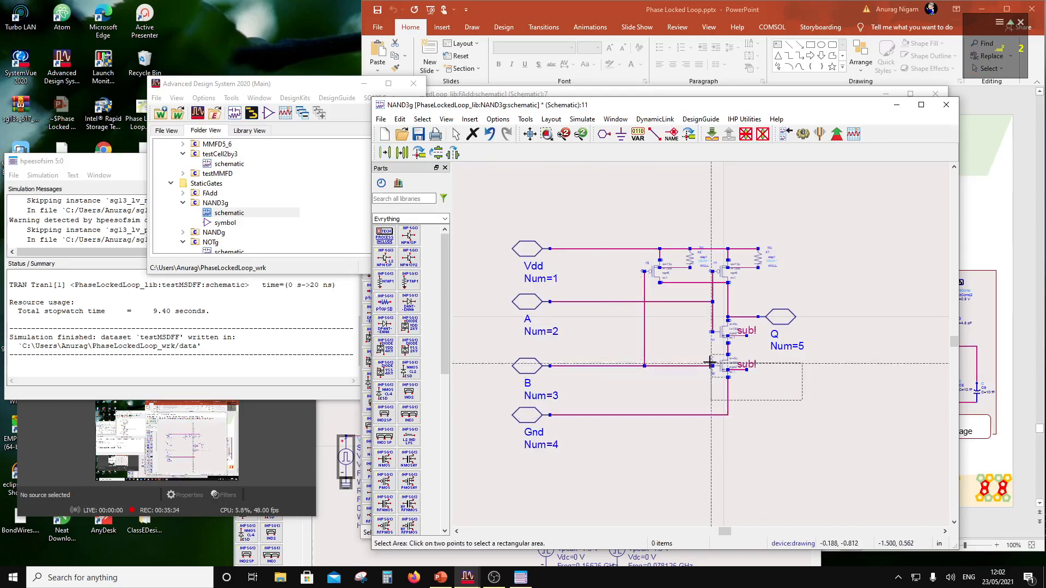
click(732, 401)
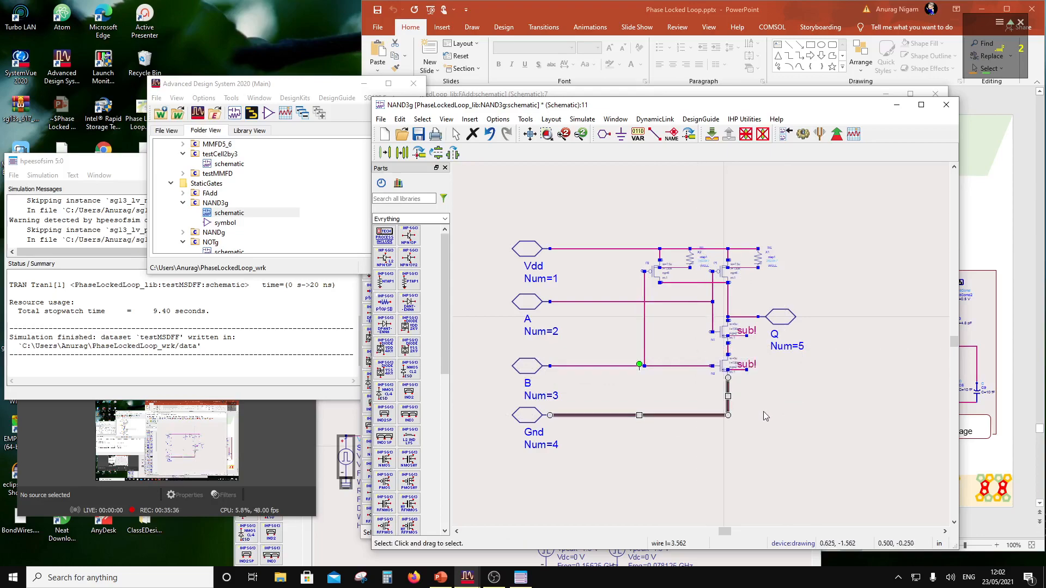
key(Delete)
Copy the lower NMOS directly beneath it and wire its bottom pin to the Gnd pin.
drag(787, 404, 700, 345)
click(402, 153)
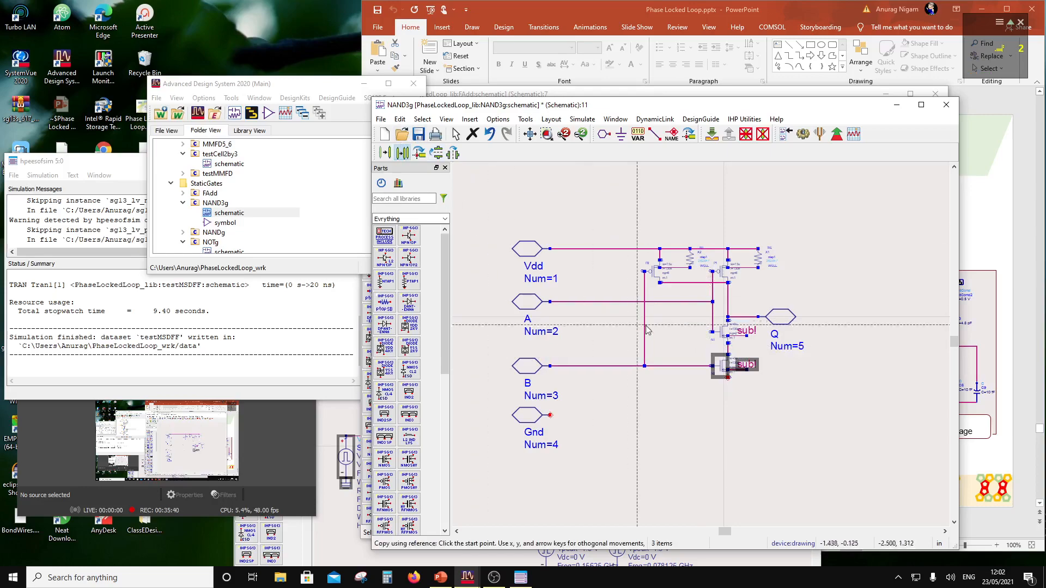
click(730, 357)
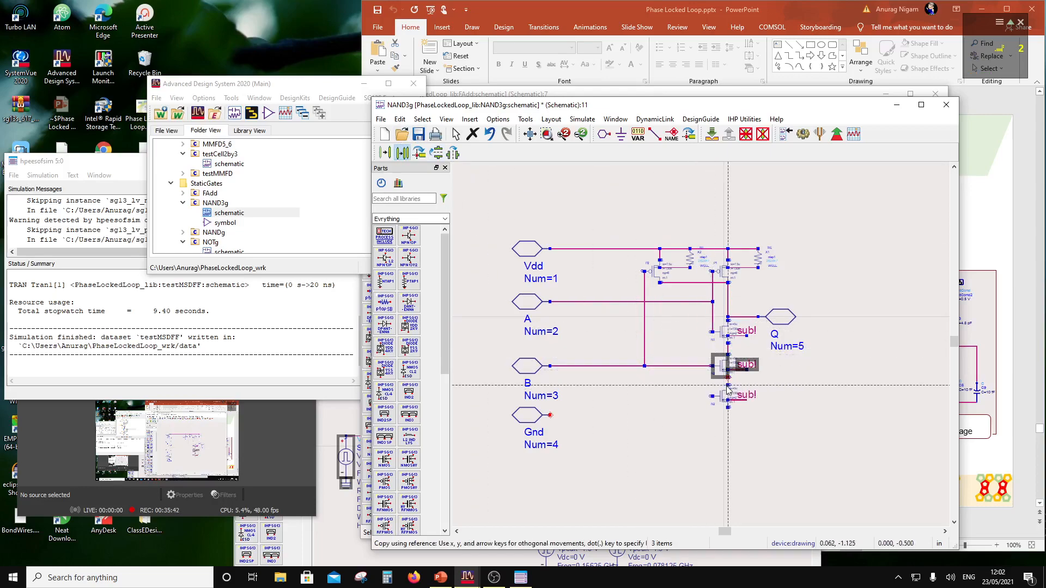
click(728, 388)
click(816, 367)
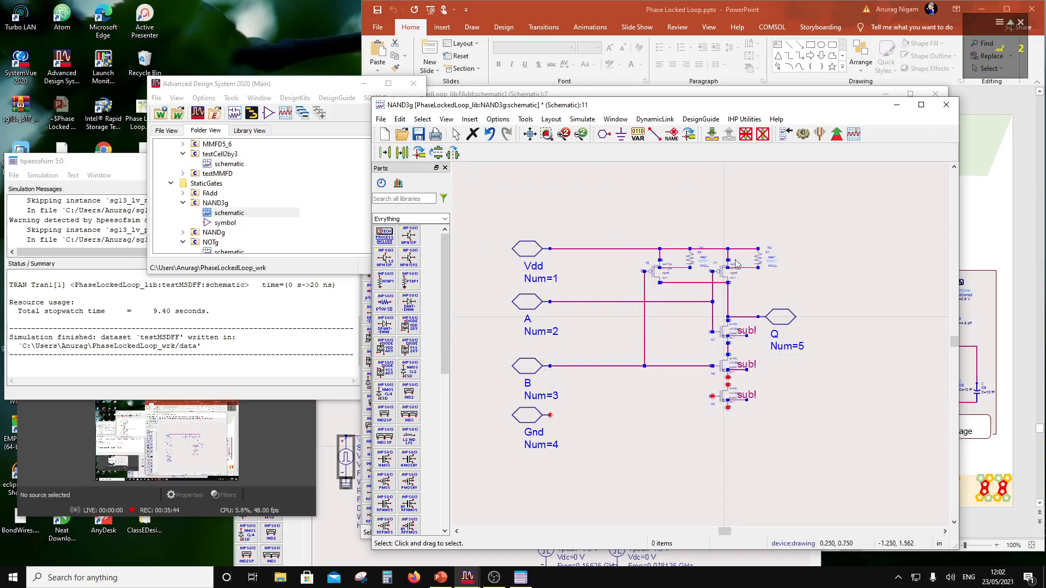
click(654, 134)
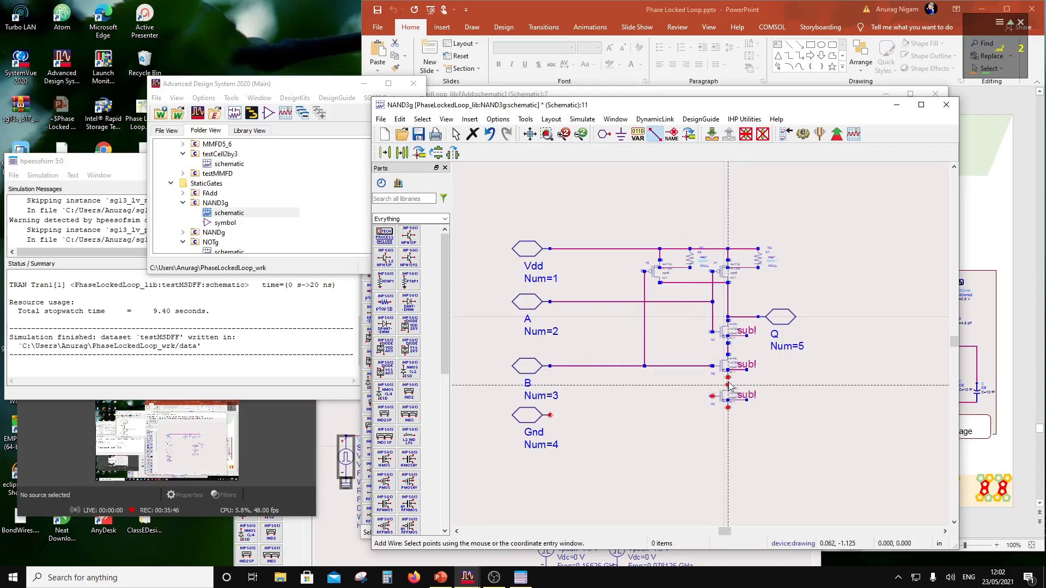
click(728, 408)
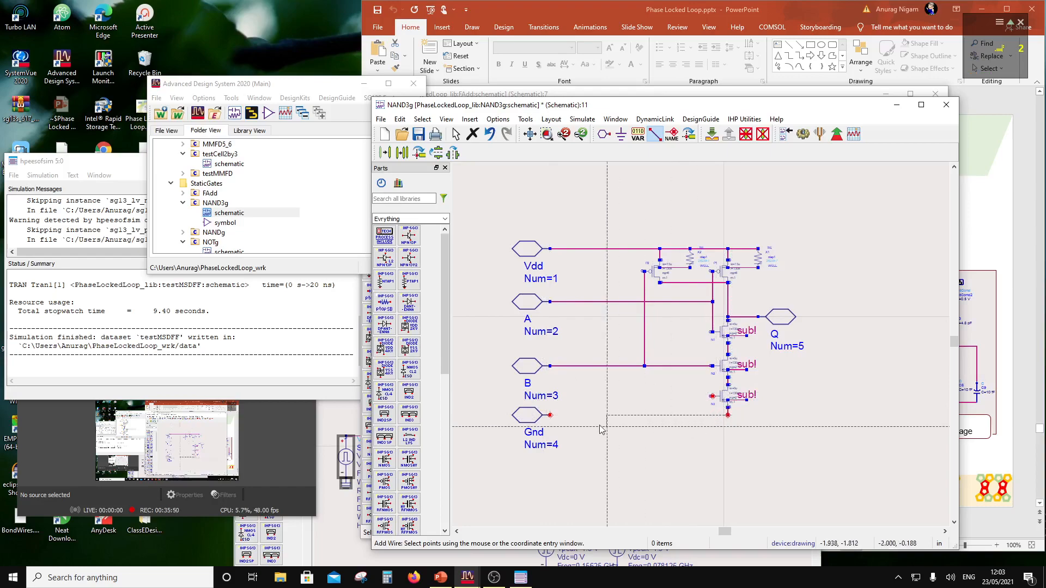
click(550, 415)
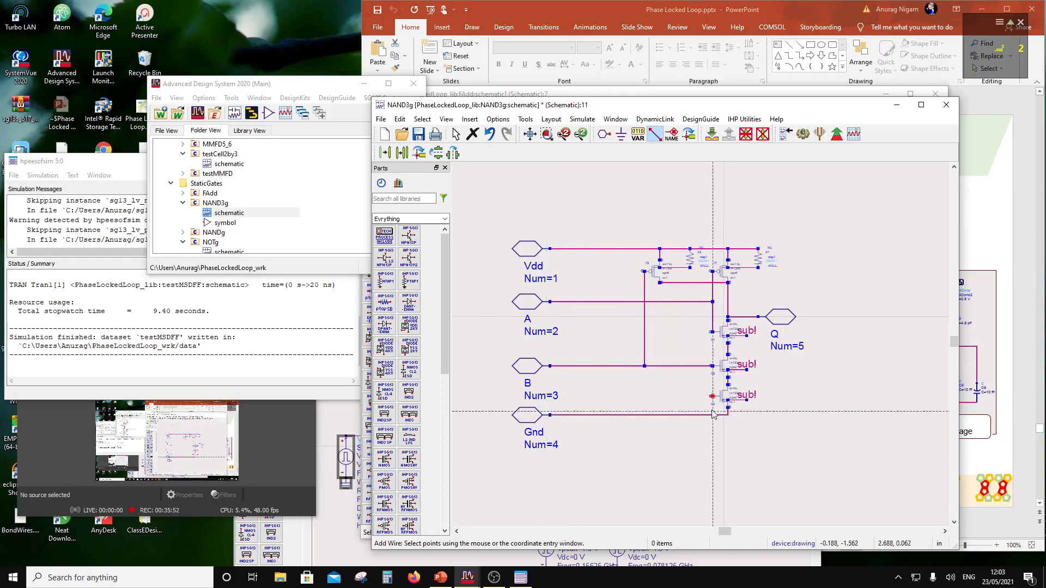
key(Escape)
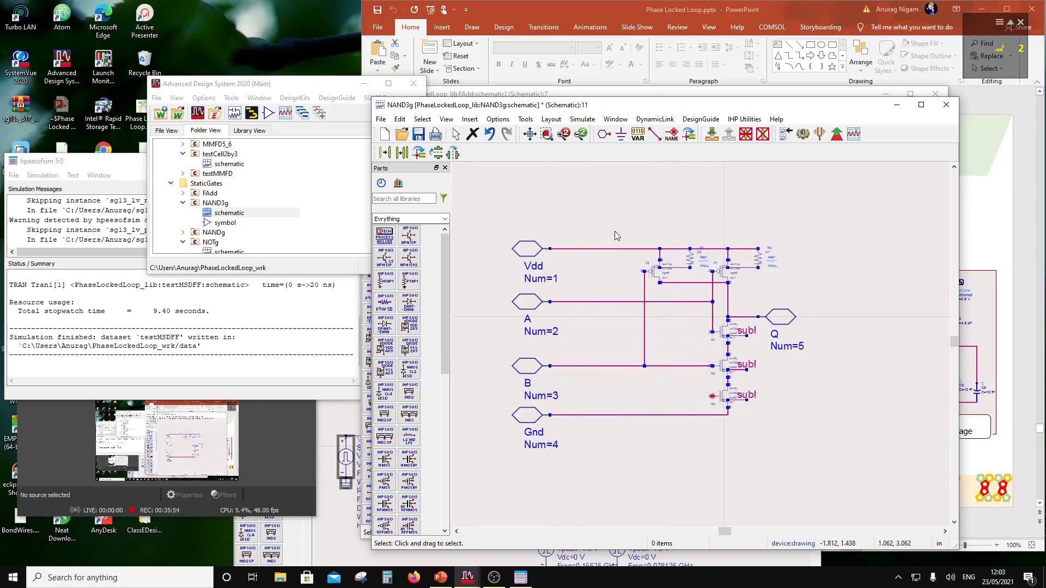
Copy the left PMOS further left on Vdd, wire it in parallel, and join its gate to the new NMOS gate.
drag(614, 230, 707, 297)
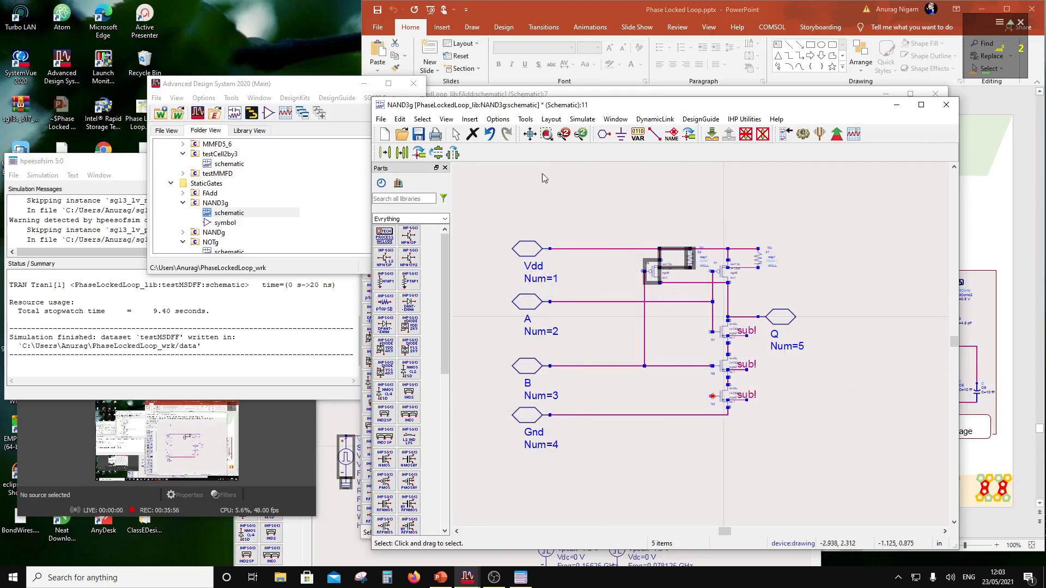
click(410, 154)
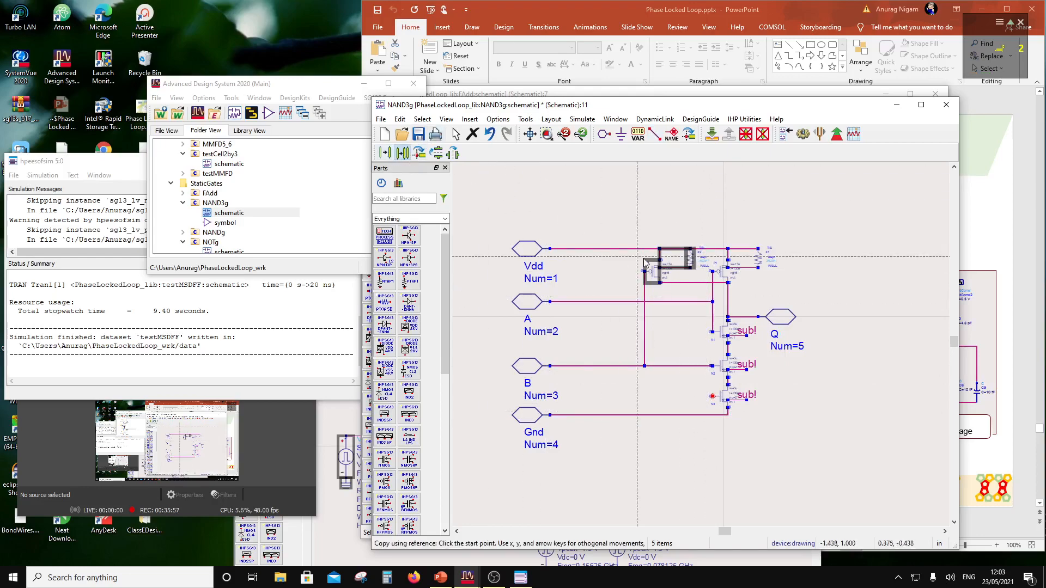
click(659, 283)
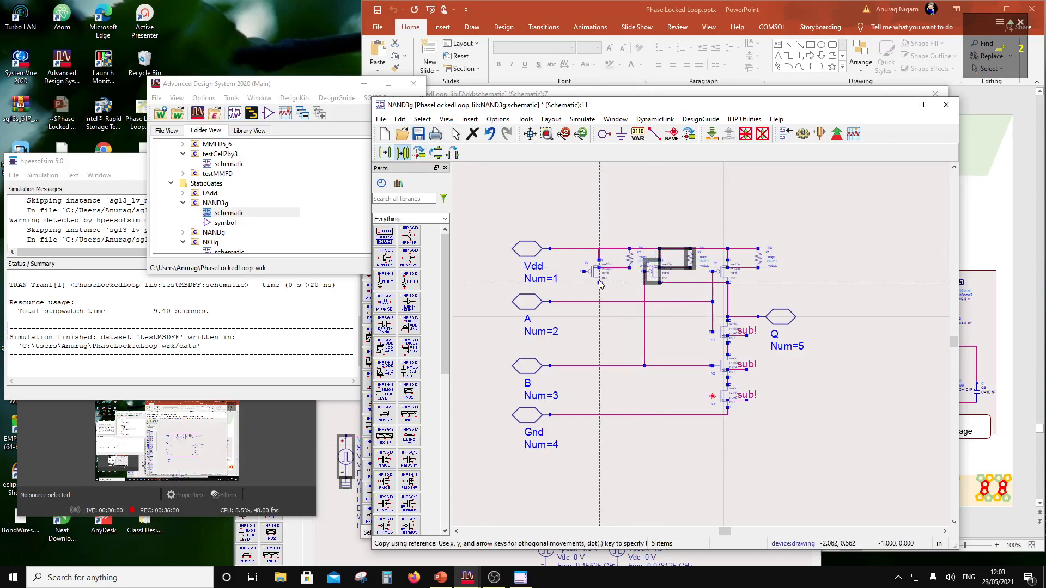
click(600, 284)
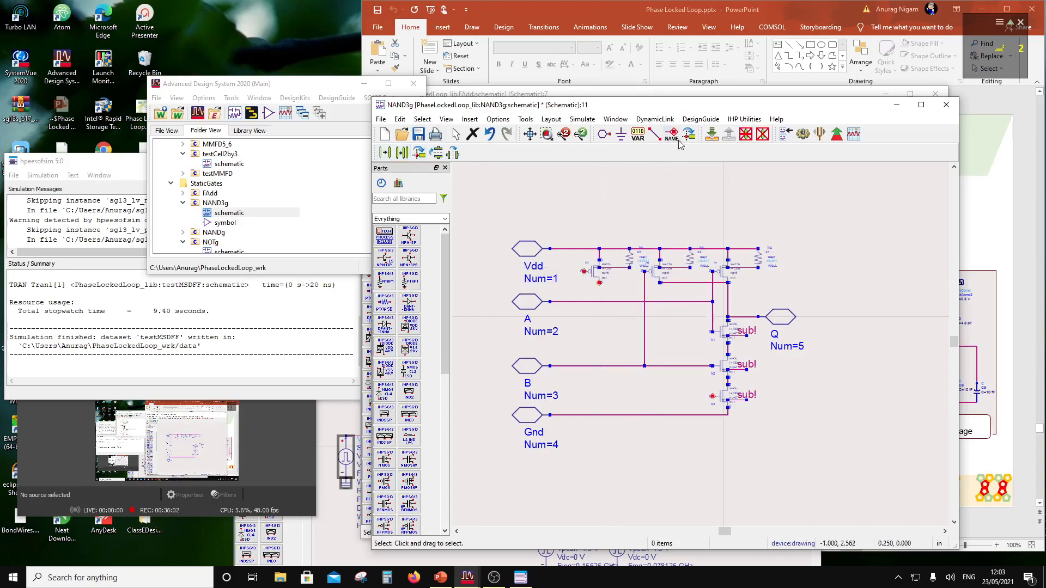
click(654, 133)
click(599, 283)
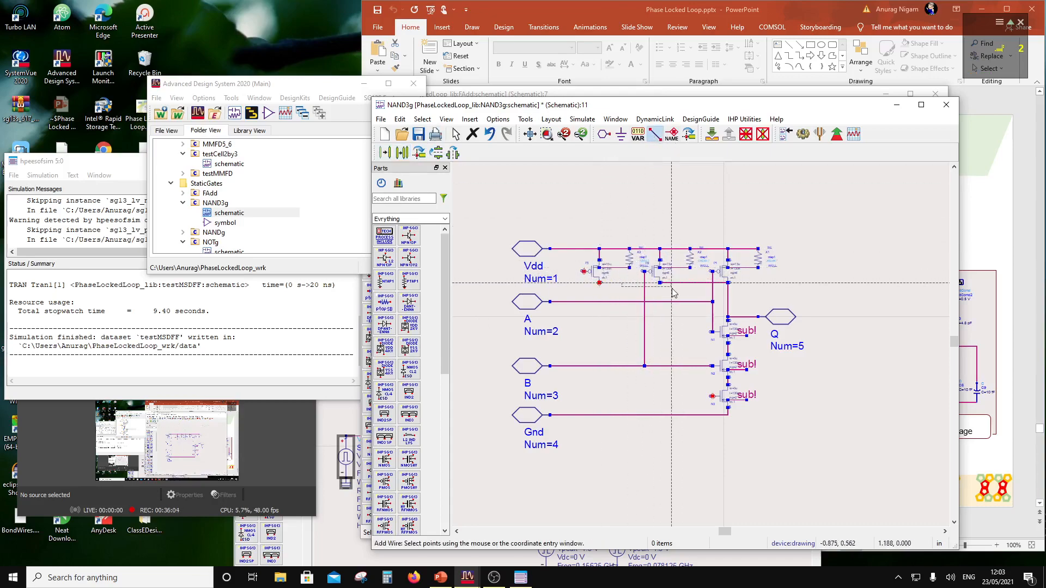
click(659, 283)
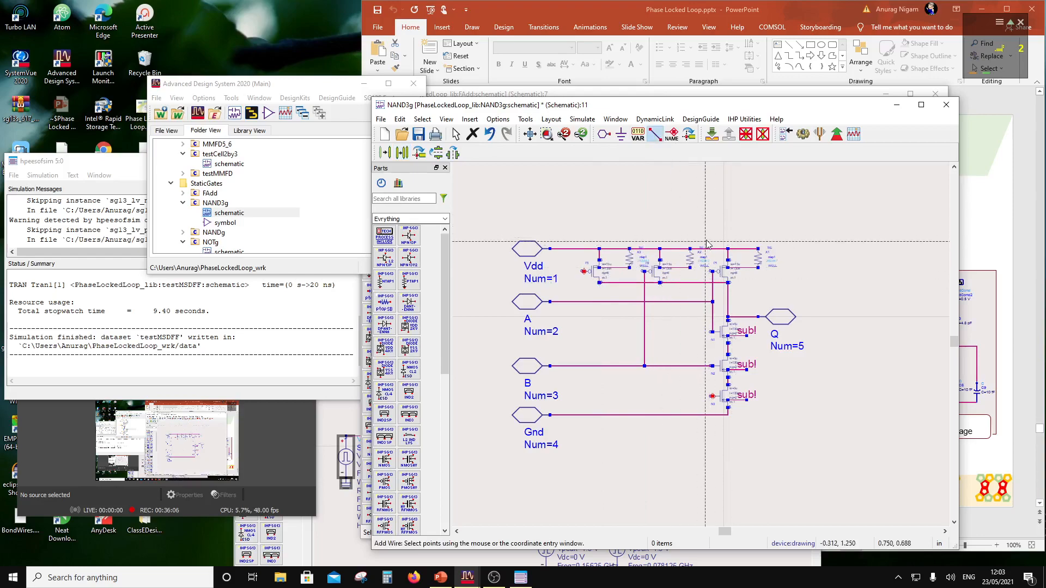
key(Escape)
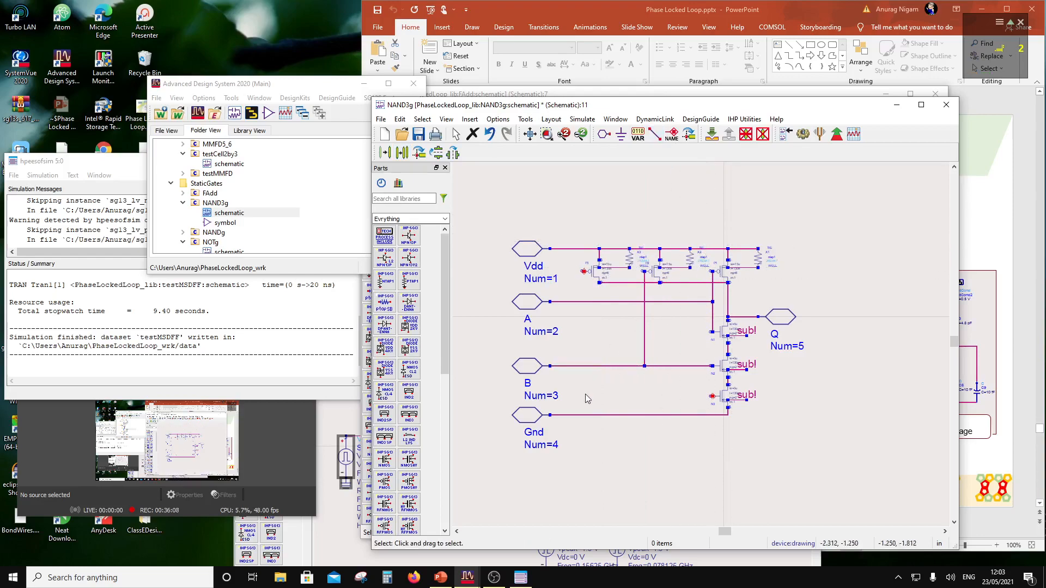
click(654, 134)
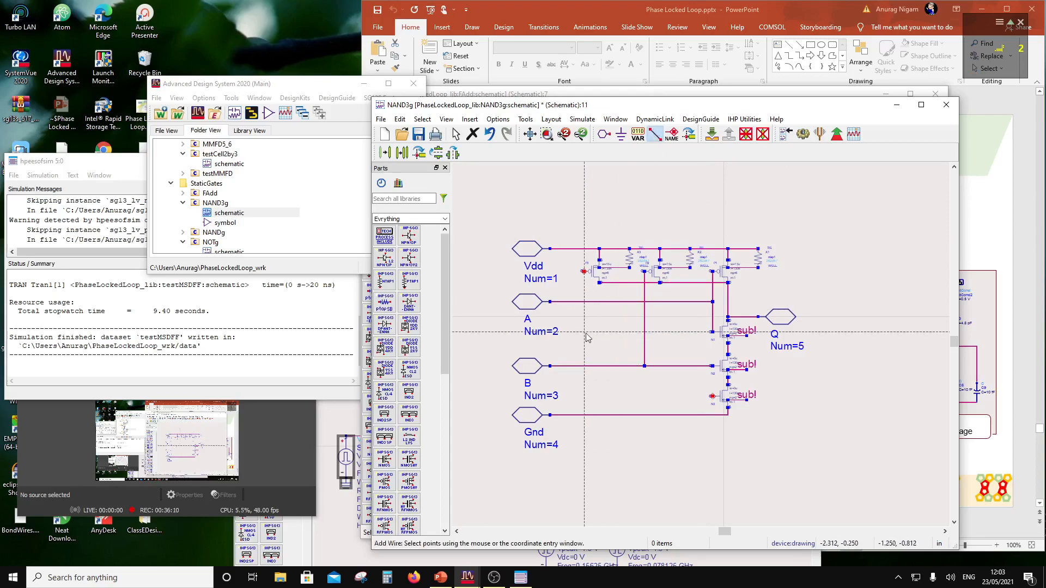
click(712, 397)
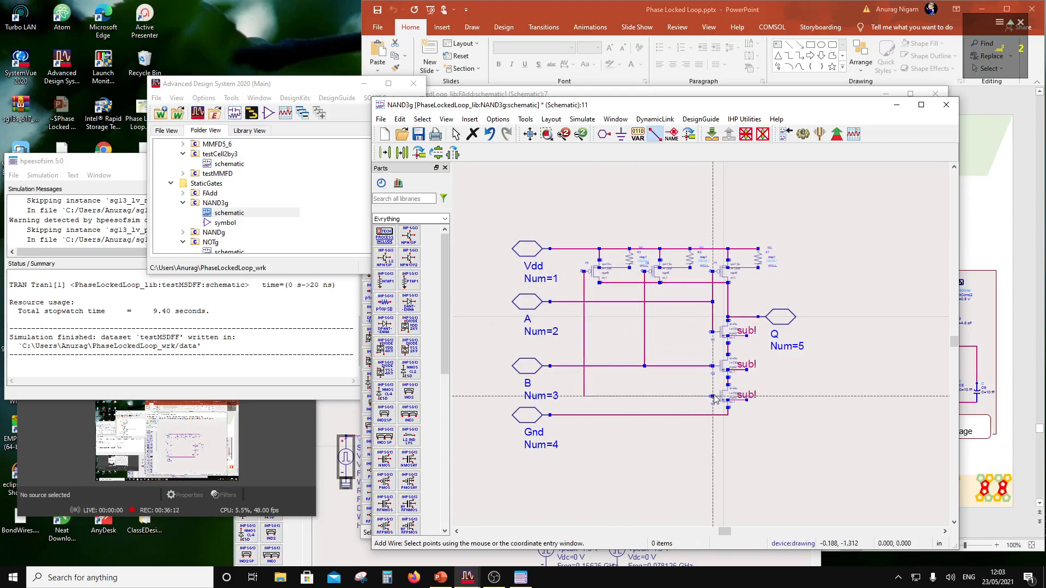
key(Escape)
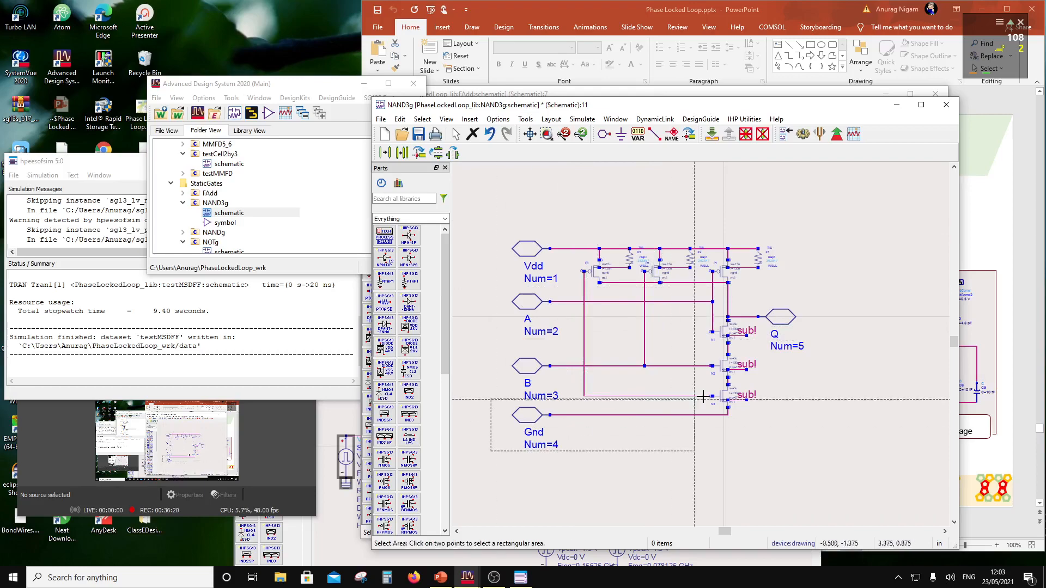
Lower the Gnd pin and reroute its wire beneath the transistor stack.
drag(692, 417, 694, 450)
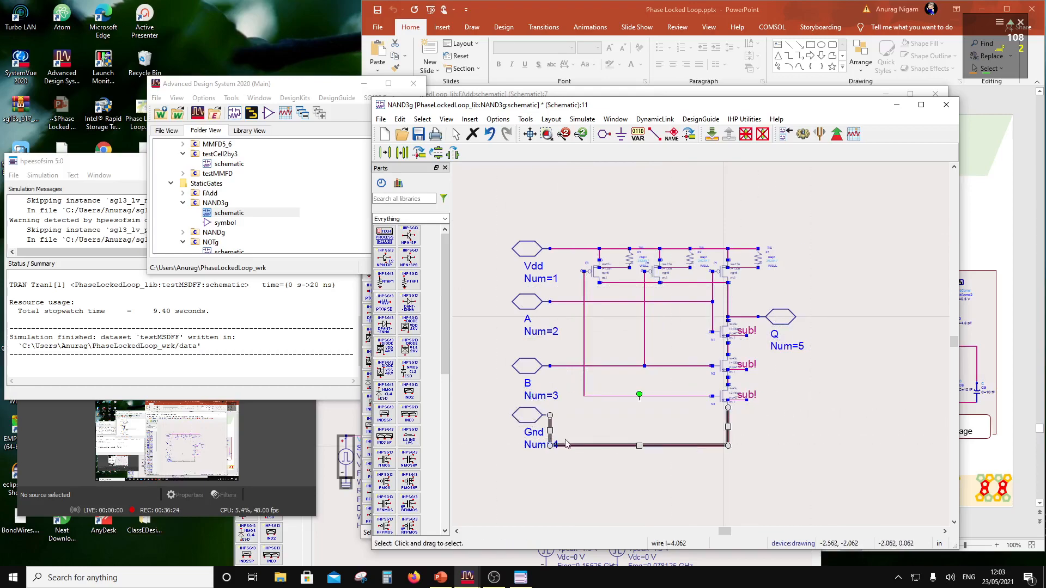
drag(534, 426, 535, 451)
drag(636, 412, 638, 451)
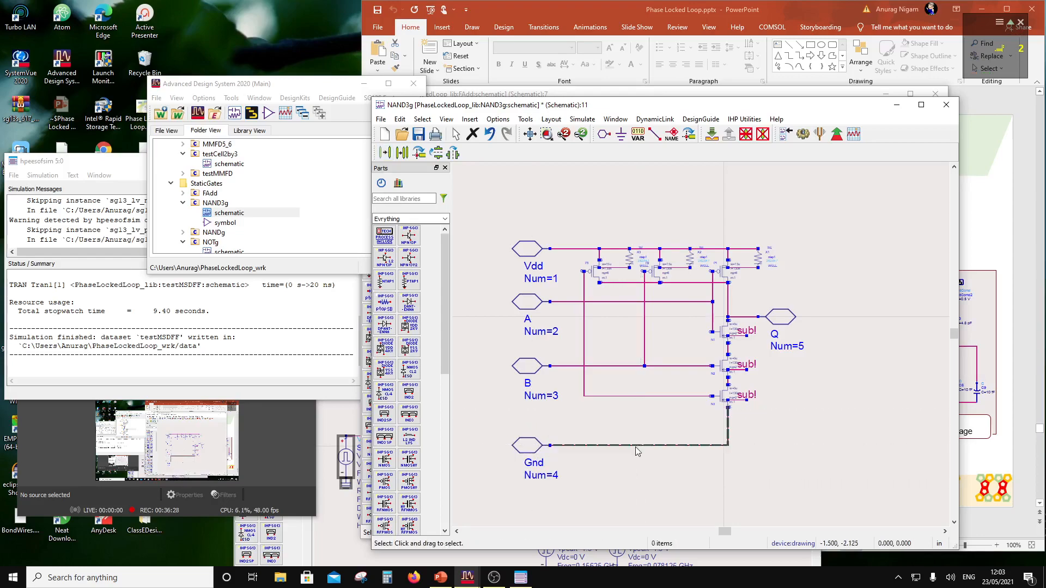
Add input pin C below input B and wire it to the new transistors' gate net.
click(601, 134)
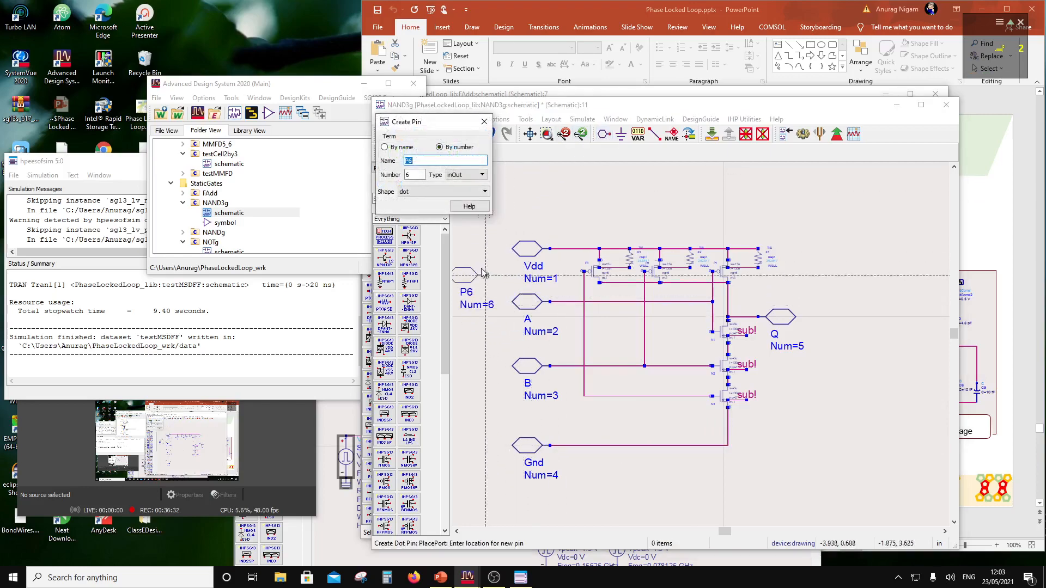
text(C)
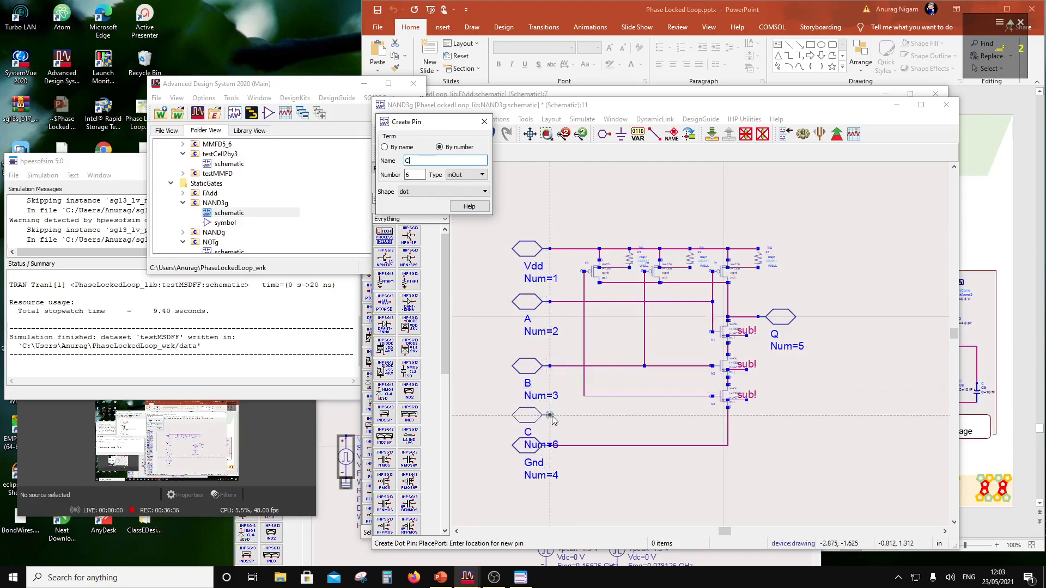
click(550, 417)
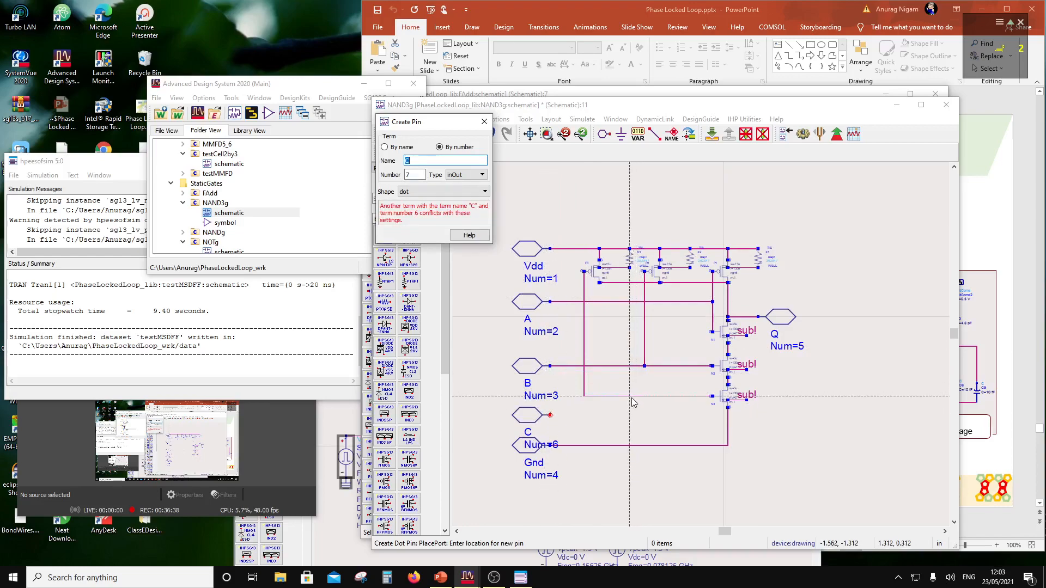
key(Escape)
click(650, 136)
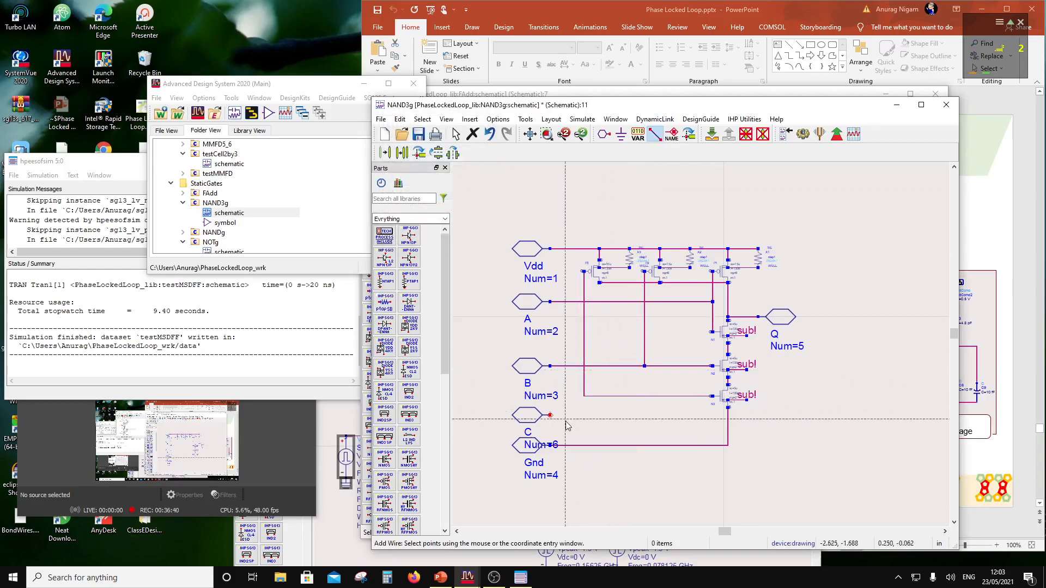
click(550, 416)
click(584, 396)
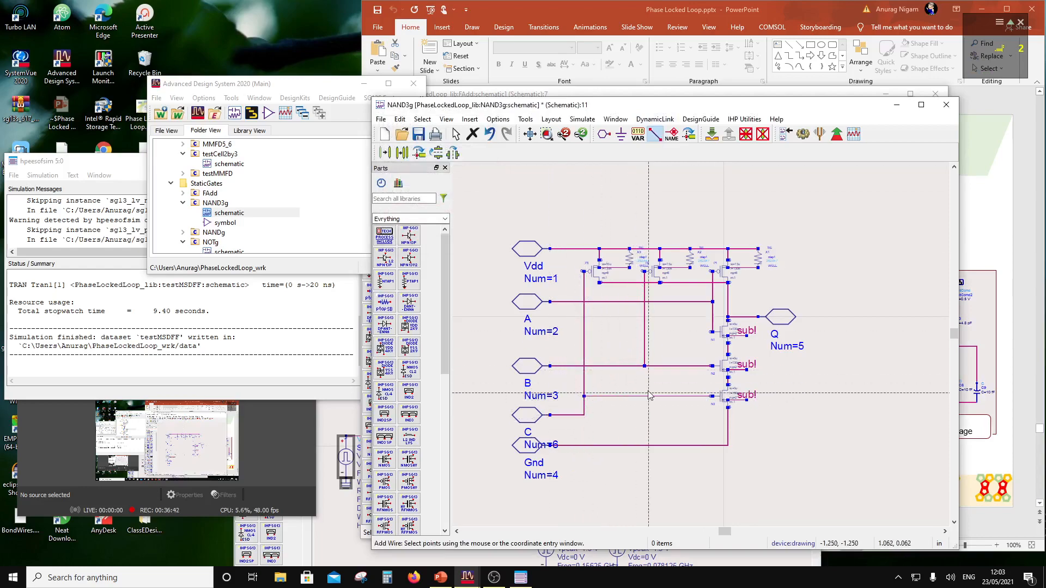
key(Escape)
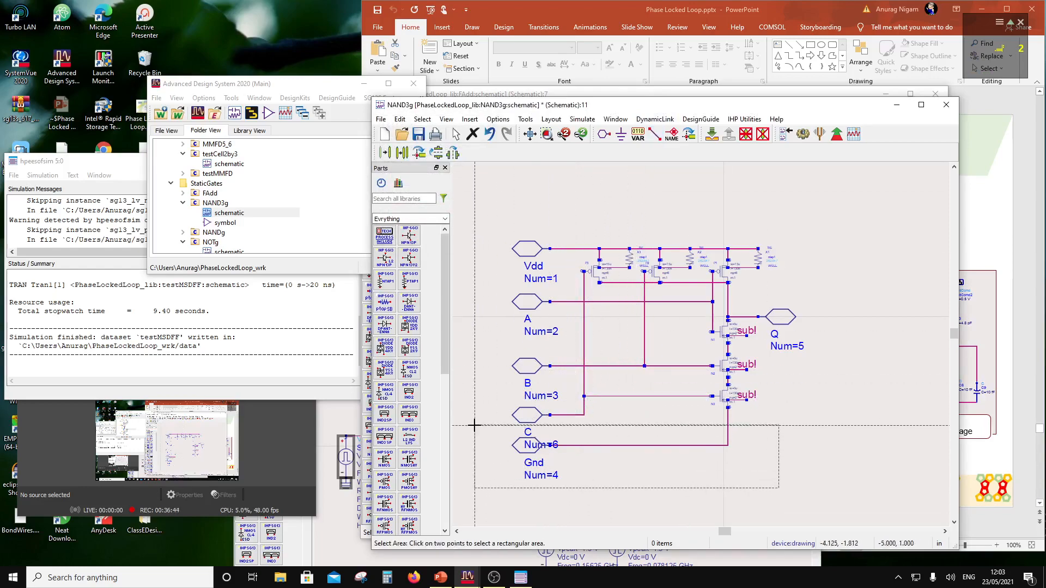
Move the Gnd pin slightly lower and save the NAND3g schematic.
click(528, 445)
drag(528, 445, 532, 457)
click(827, 440)
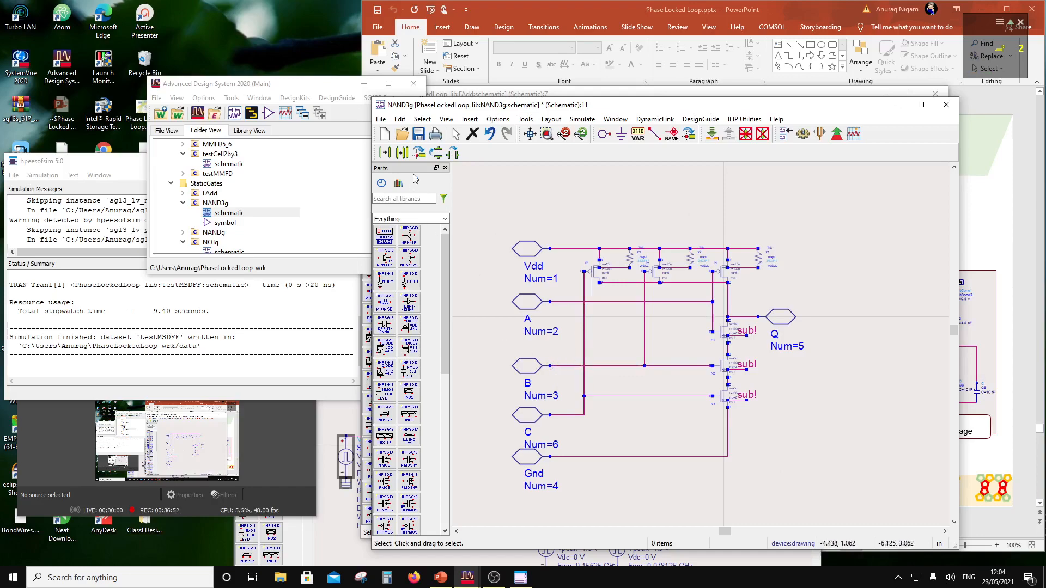
click(421, 134)
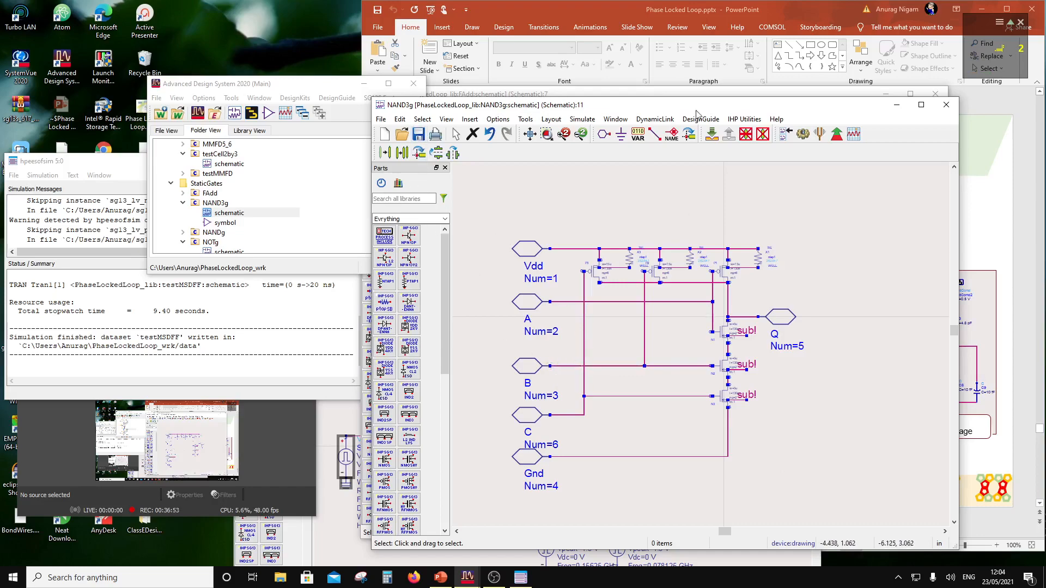
Close the schematic, open the NAND3g symbol, and paste a copy of pin B as pin 6 below the gate.
click(946, 104)
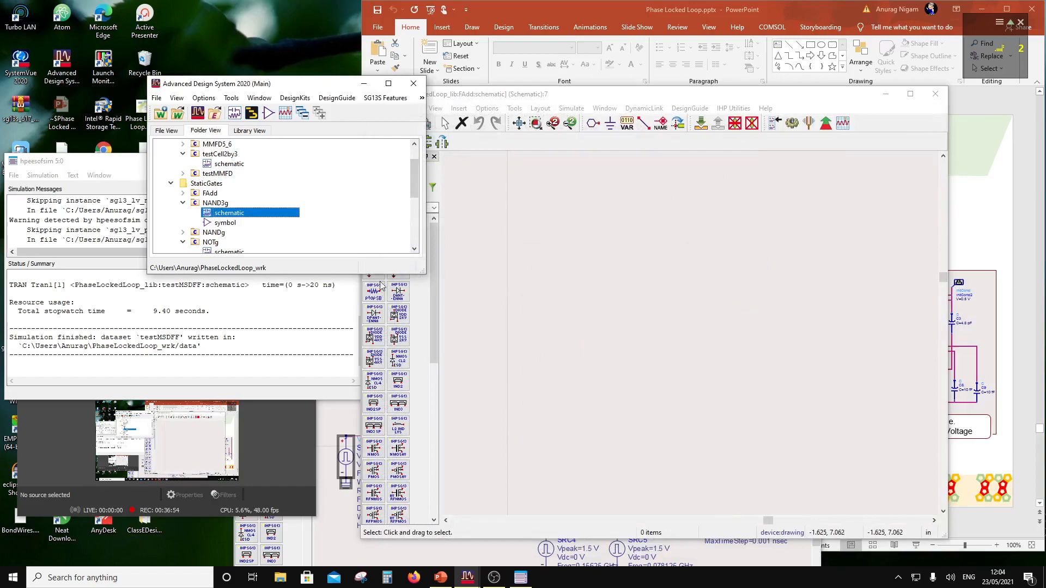
double_click(219, 223)
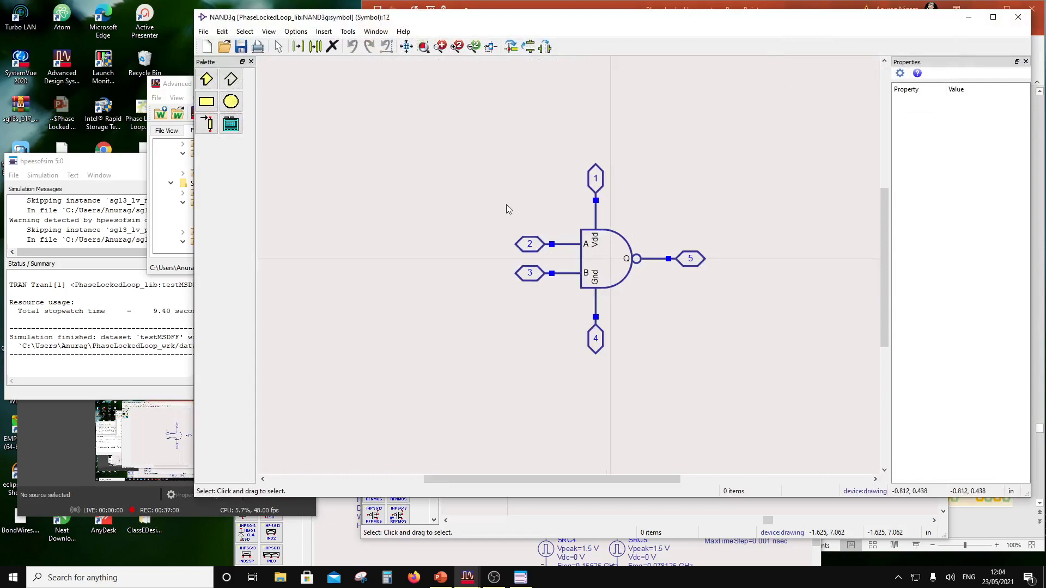
drag(500, 255, 597, 286)
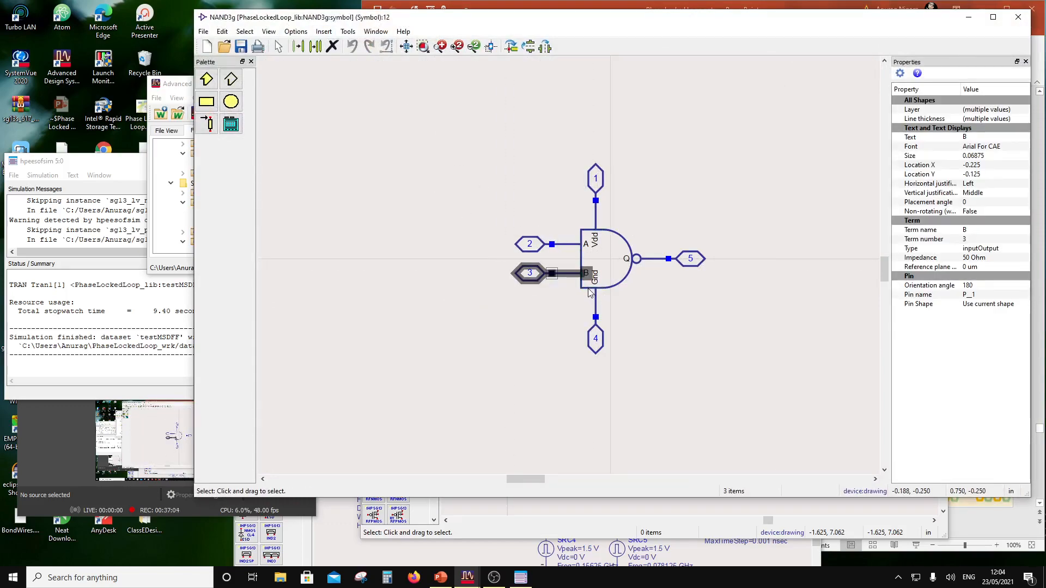
key(ctrl+c)
key(ctrl+v)
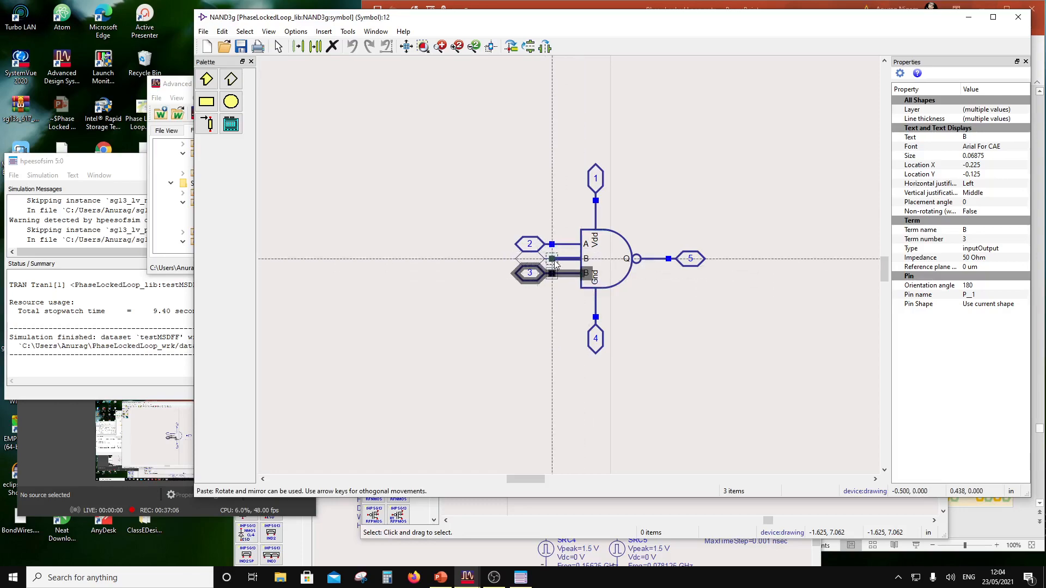
click(556, 258)
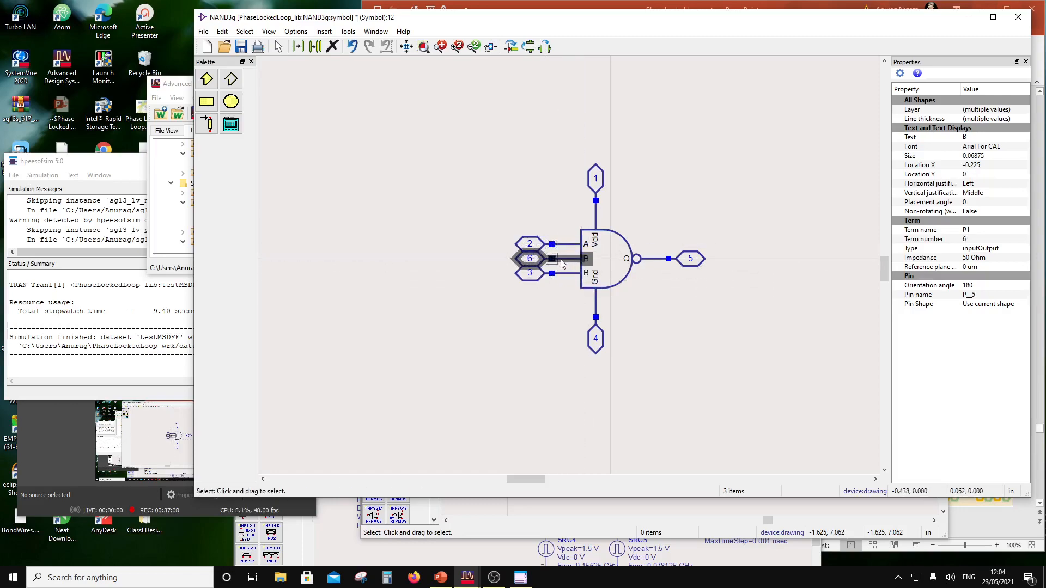
drag(563, 264, 541, 337)
click(566, 340)
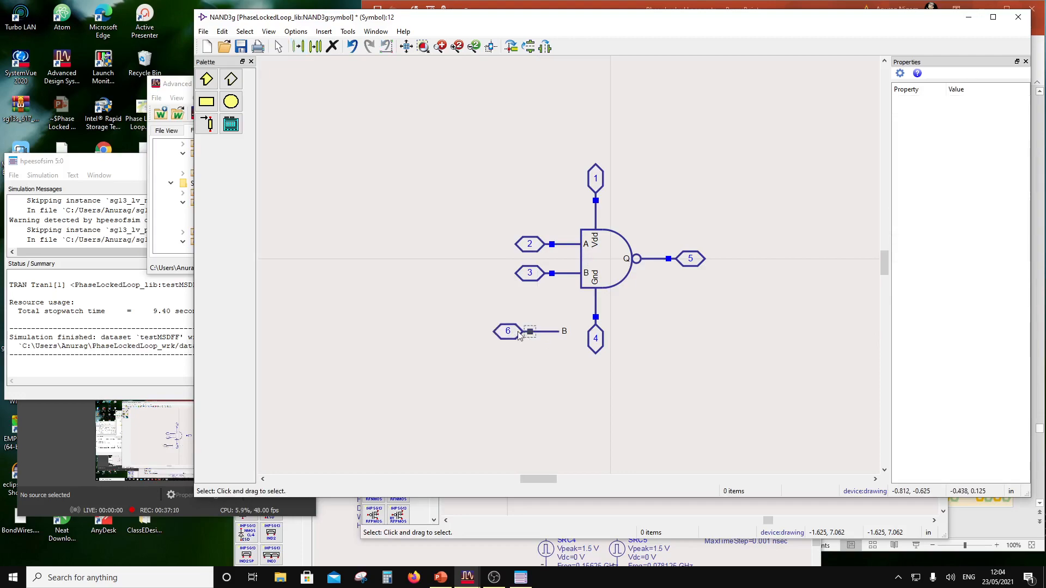
Rename pin 6 to C and change its label from B to C.
double_click(517, 333)
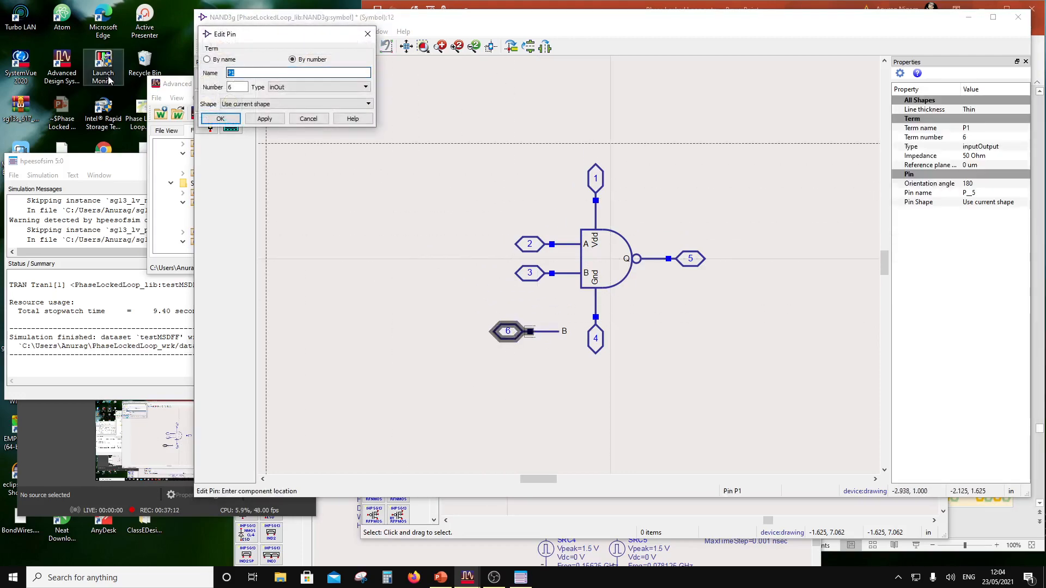
text(C)
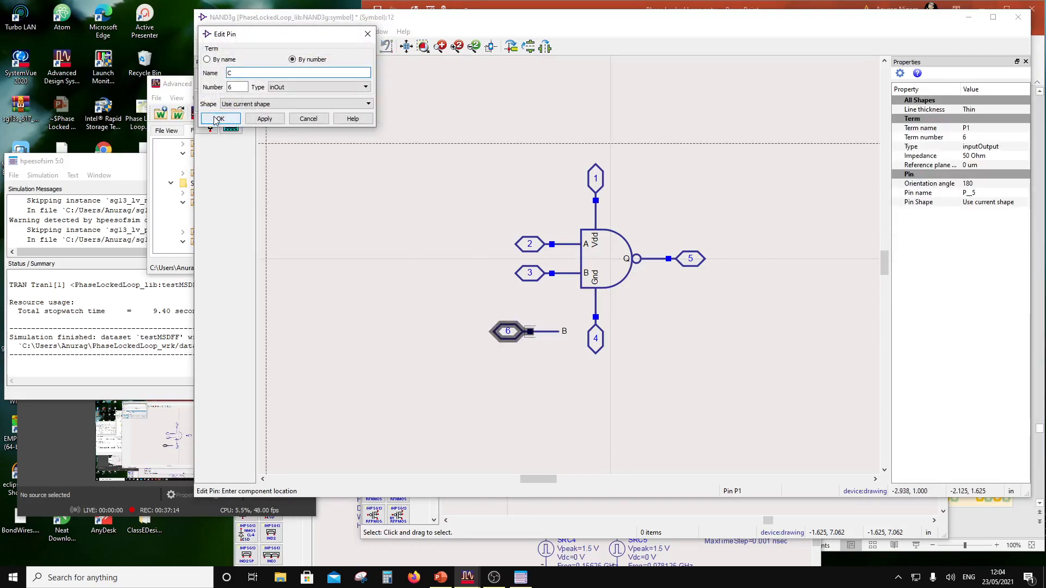
click(215, 119)
click(569, 338)
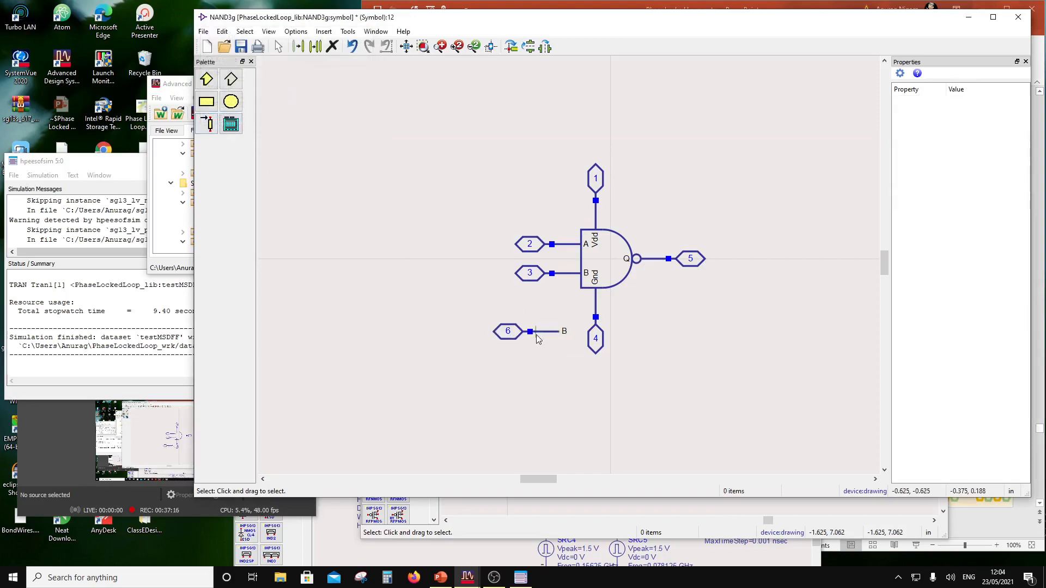
click(569, 332)
double_click(567, 331)
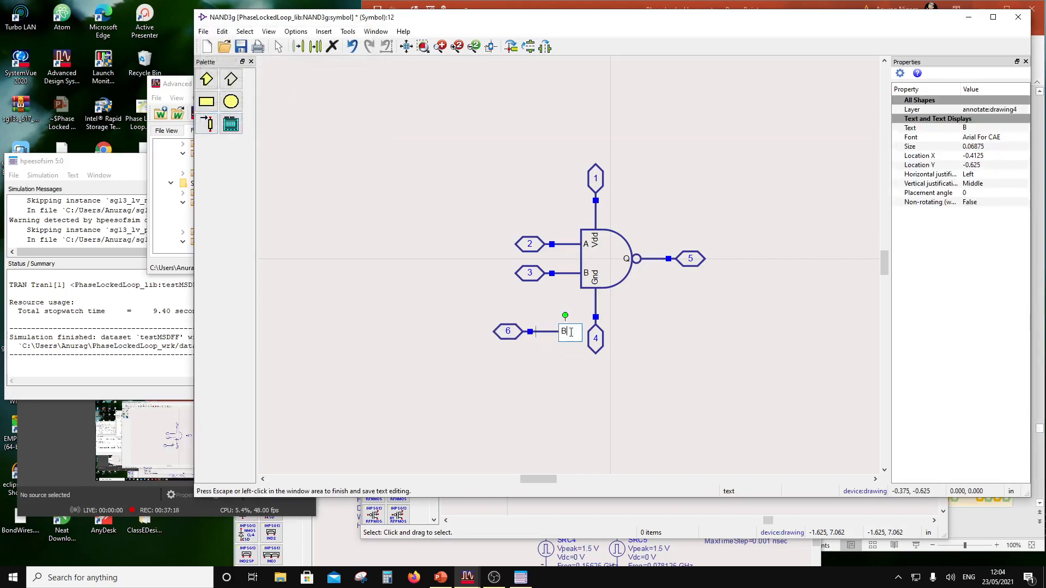
key(BackSpace)
key(Escape)
click(649, 304)
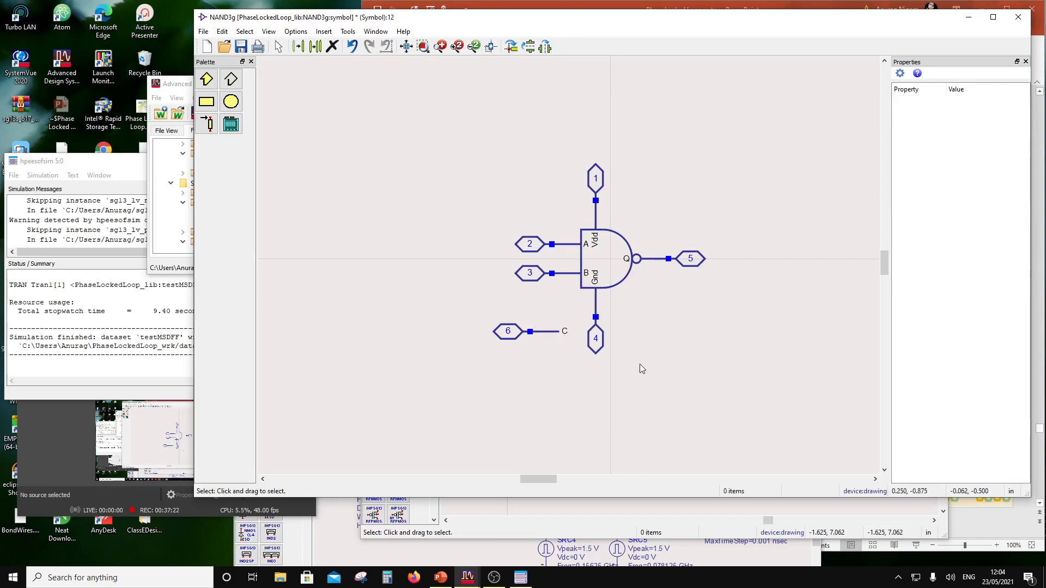
Realign pin 3 with input B and attach pin 6 to the gate's C input.
drag(501, 263, 576, 271)
click(561, 304)
drag(471, 310, 571, 348)
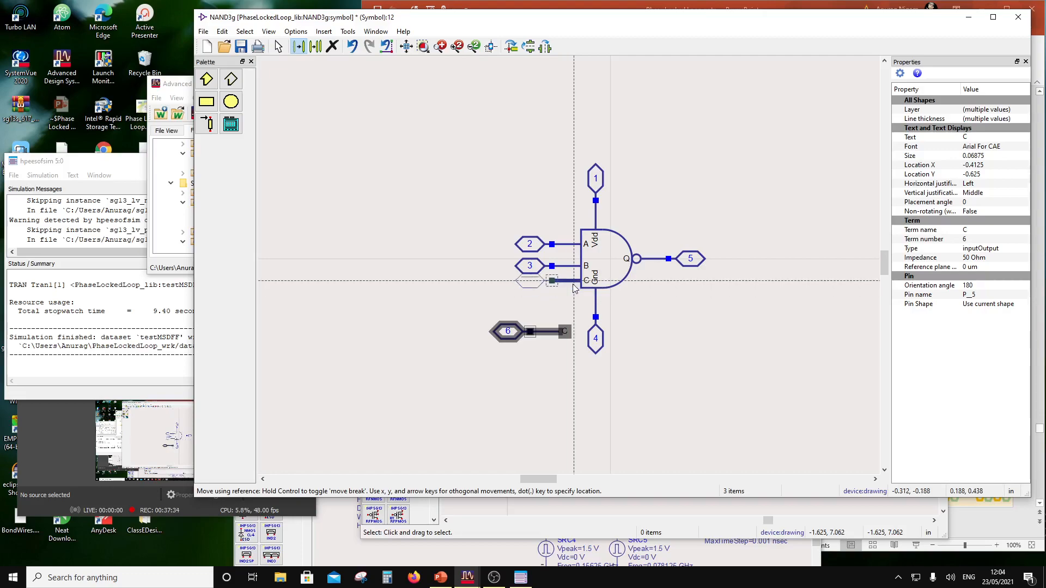
click(574, 281)
drag(477, 221, 550, 256)
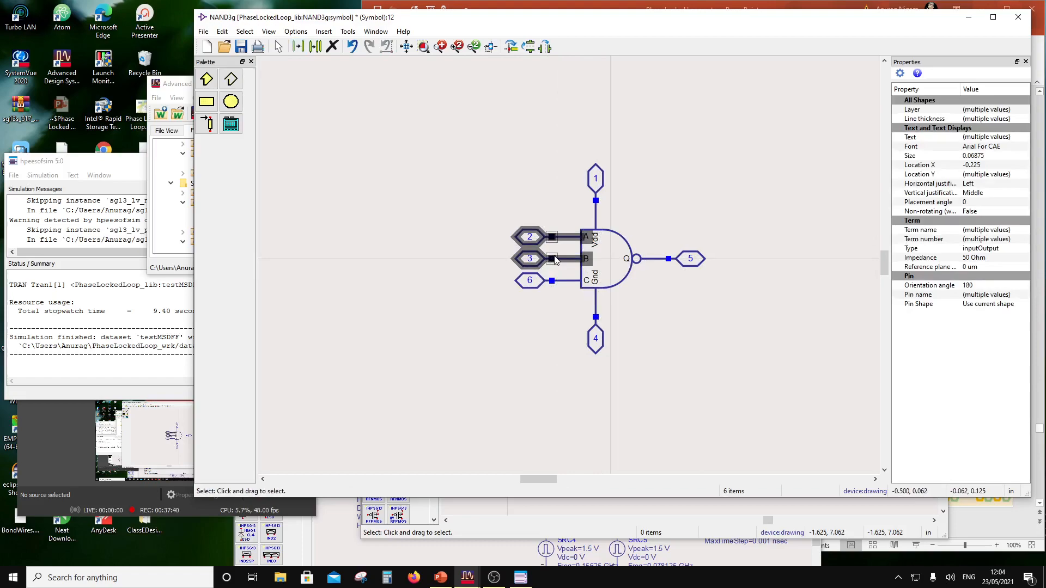
click(503, 250)
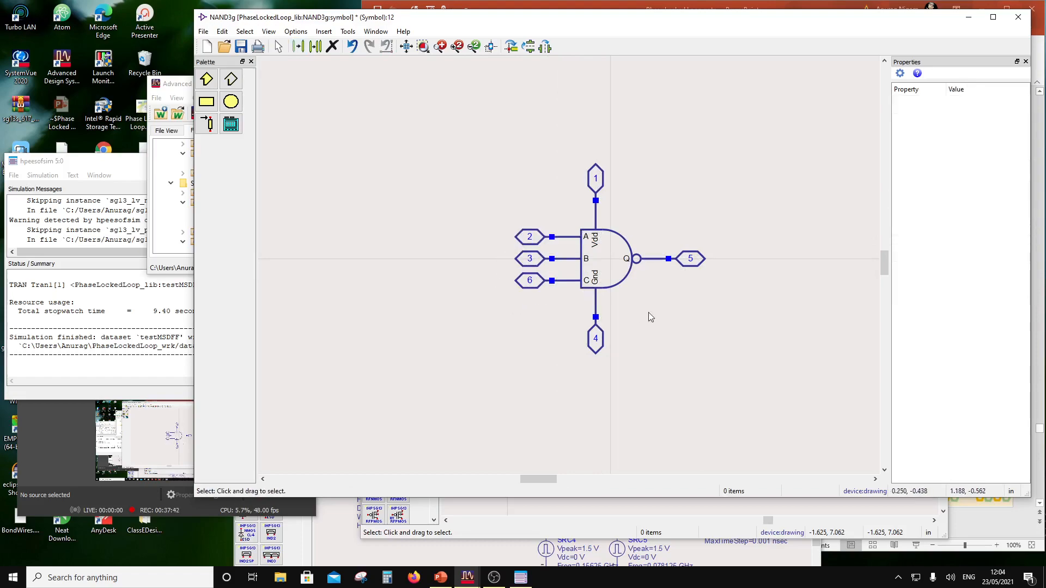
Check pin 6's settings and close the NAND3g symbol window.
double_click(534, 287)
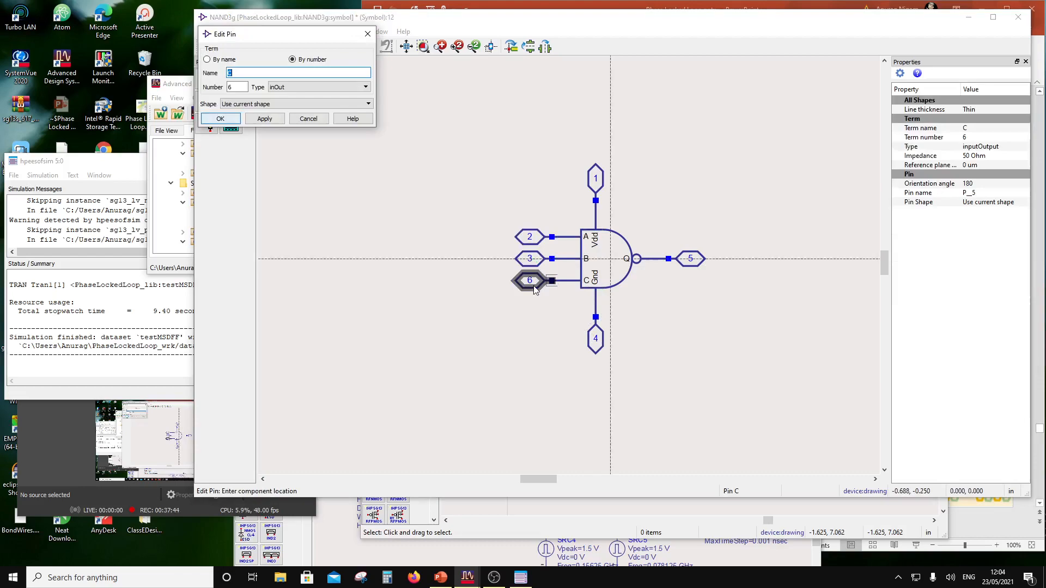
click(220, 119)
click(674, 345)
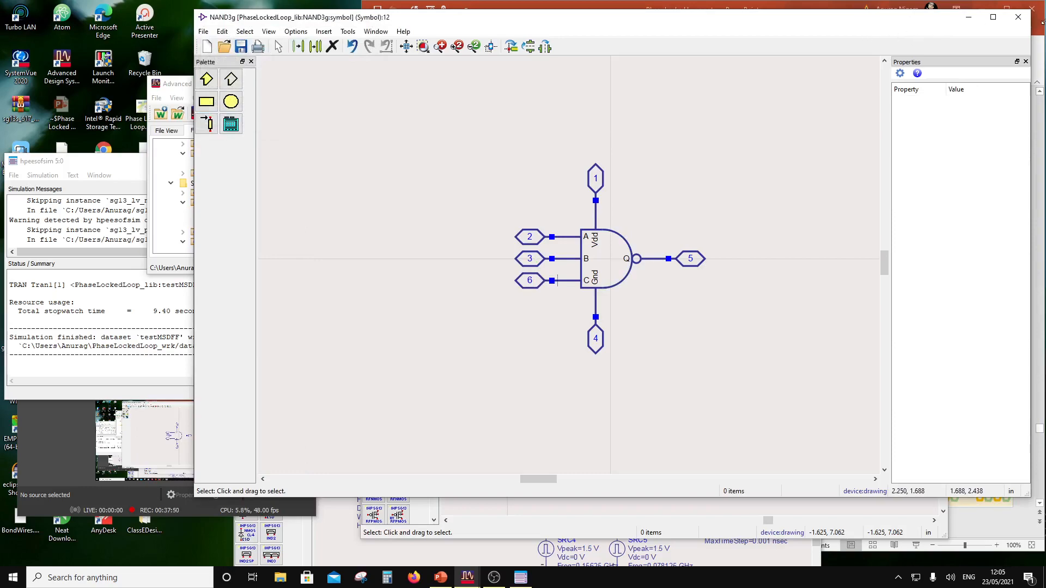
click(1018, 17)
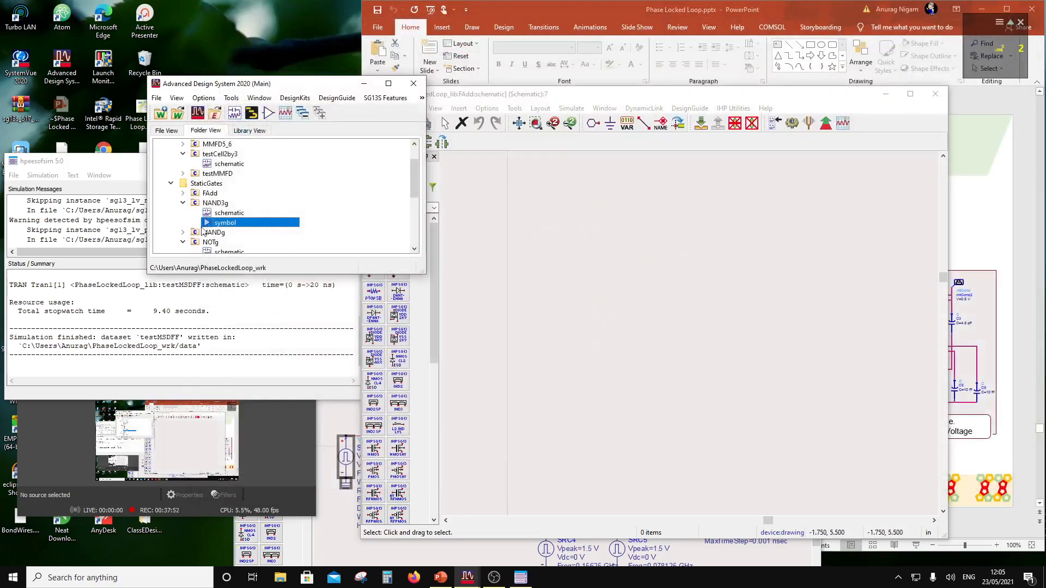
View and close the NAND3g schematic, then collapse the NAND3g, NOTg and MSDFF entries.
double_click(226, 213)
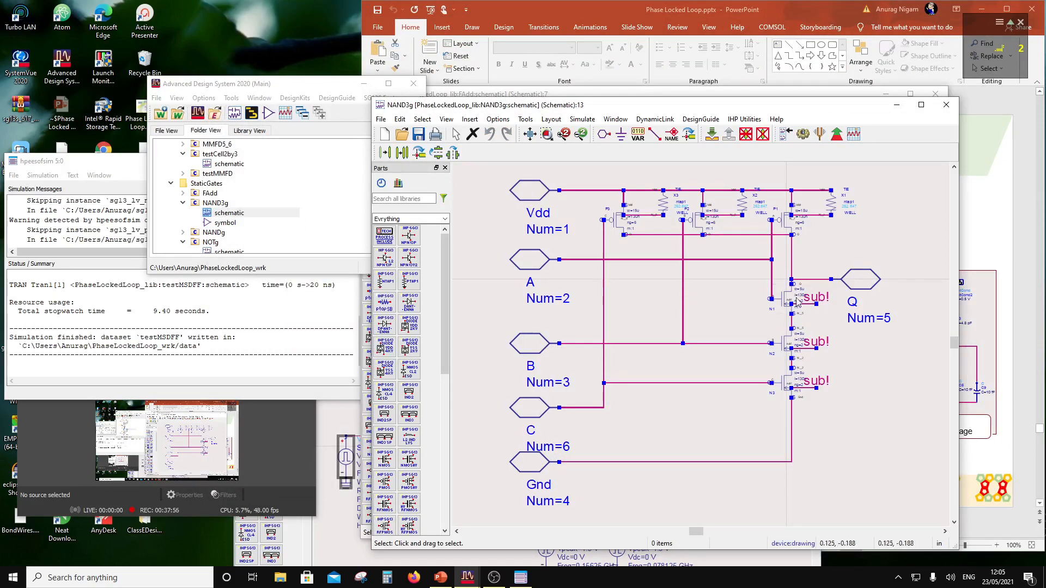
click(946, 104)
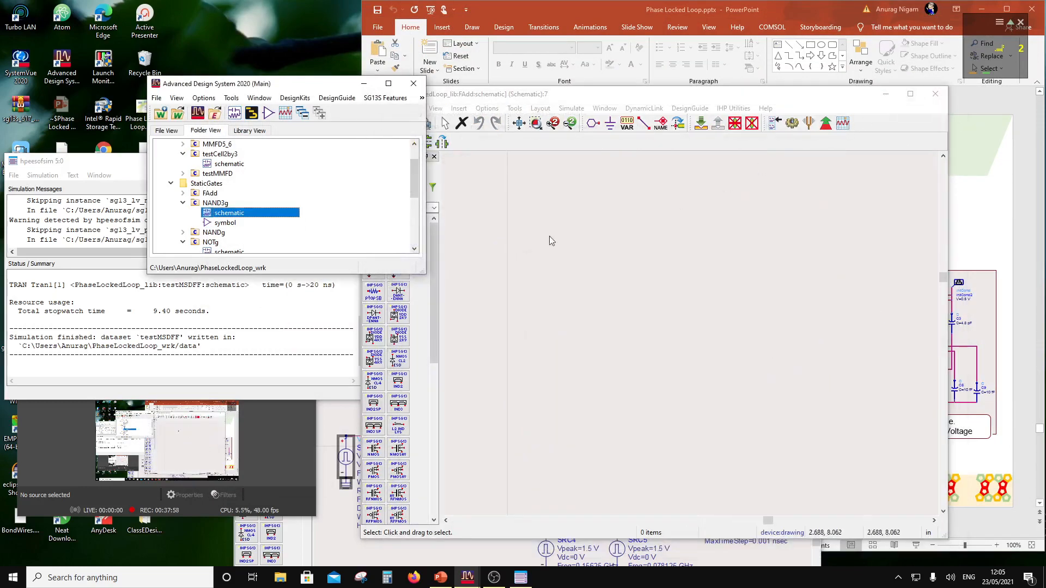
click(183, 203)
scroll(216, 224, down, 1)
click(182, 194)
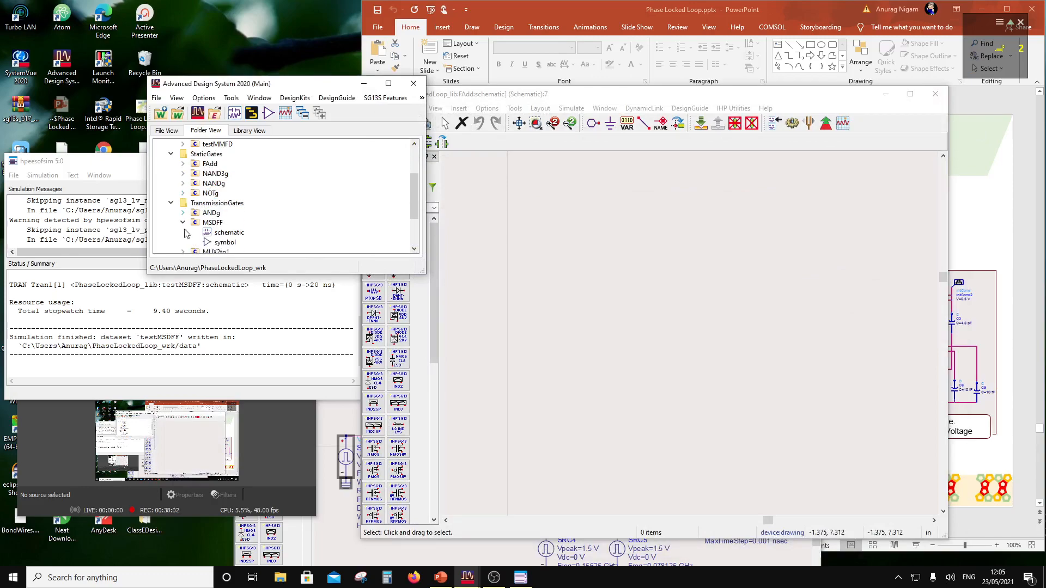
scroll(198, 224, down, 3)
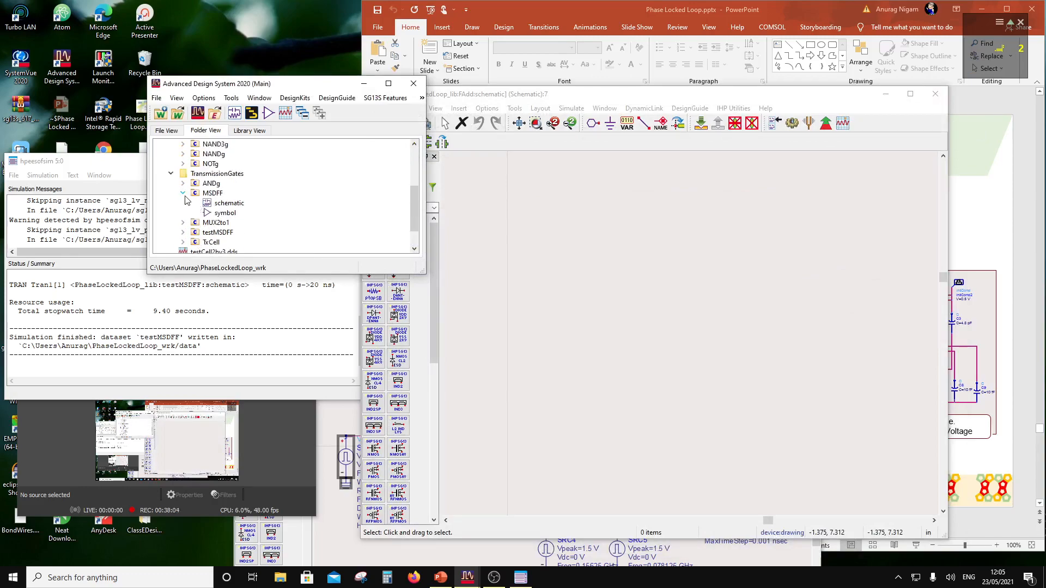
click(183, 193)
Create a new schematic cell named XORg in the TransmissionGates folder.
right_click(217, 174)
mouse_move(245, 182)
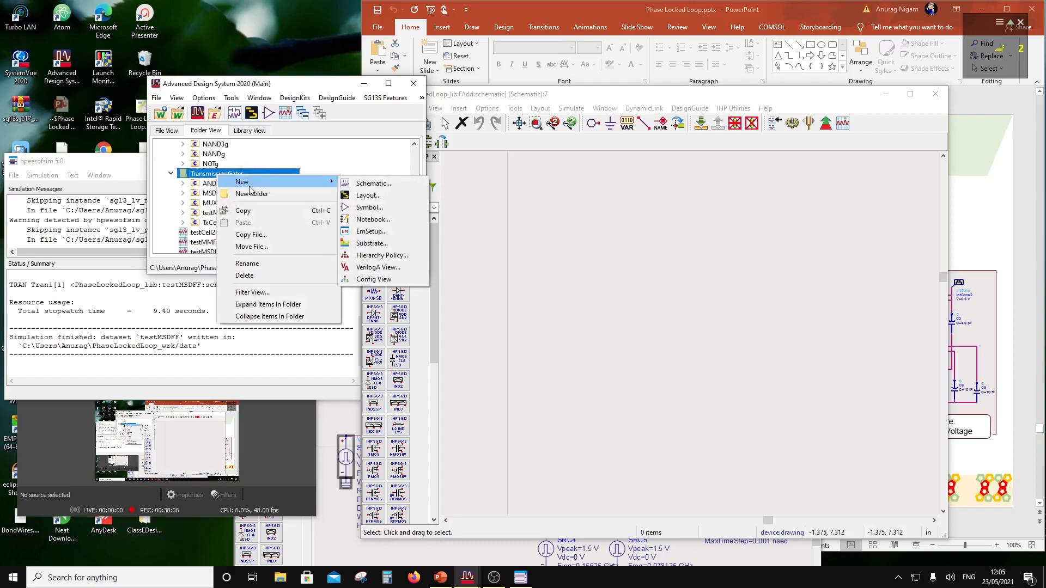
click(355, 187)
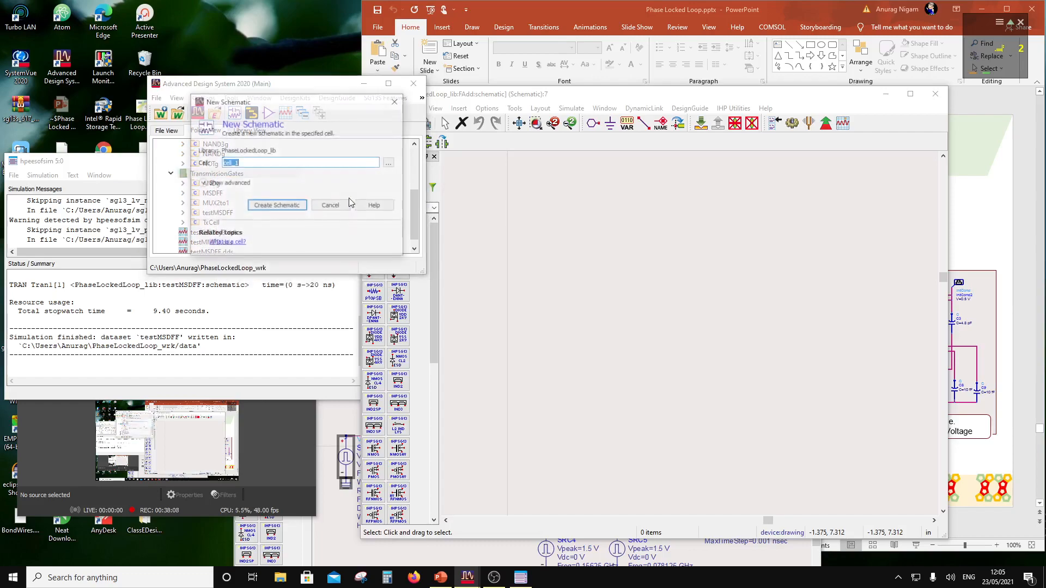
drag(262, 102, 521, 177)
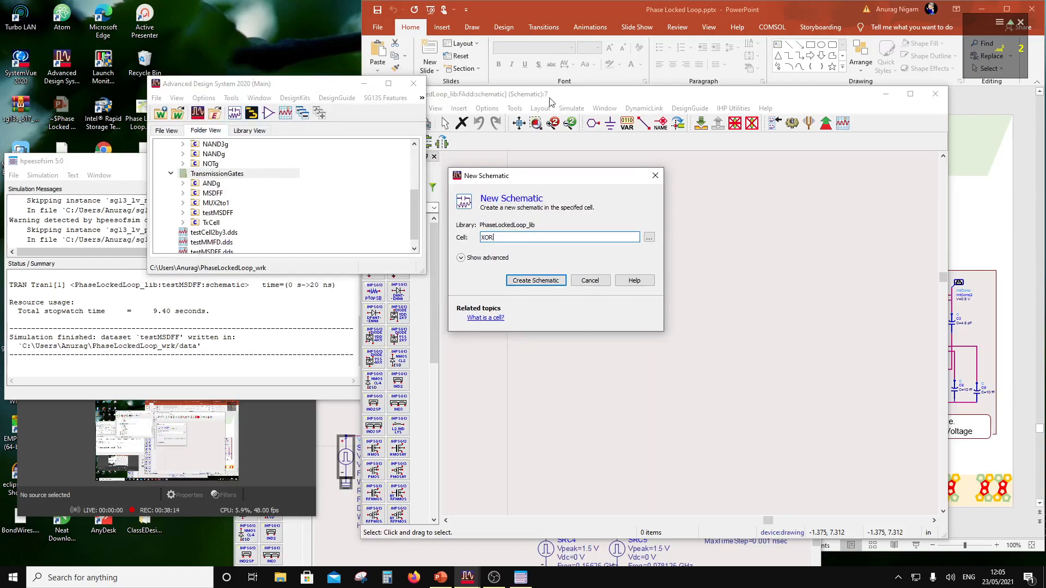
click(549, 280)
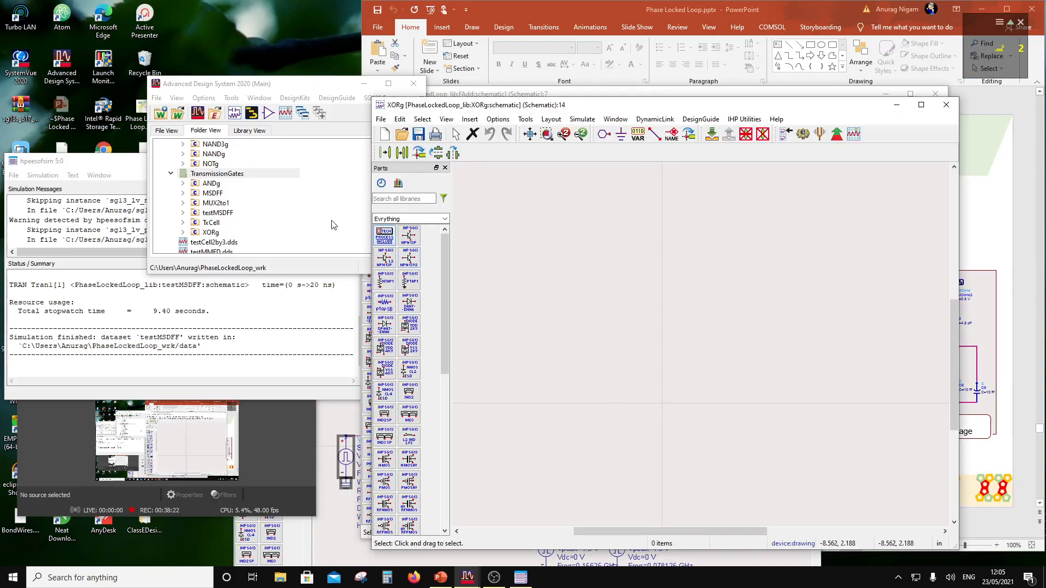
Place a MUX2to1 instance X1 and move its label up-right of the symbol.
click(212, 203)
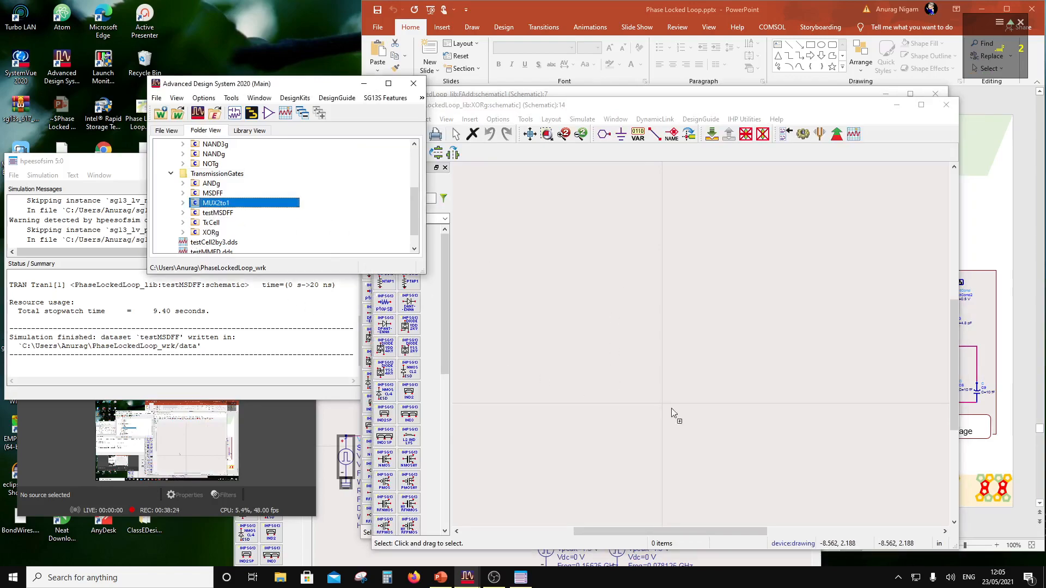
drag(705, 417, 692, 406)
scroll(670, 409, up, 3)
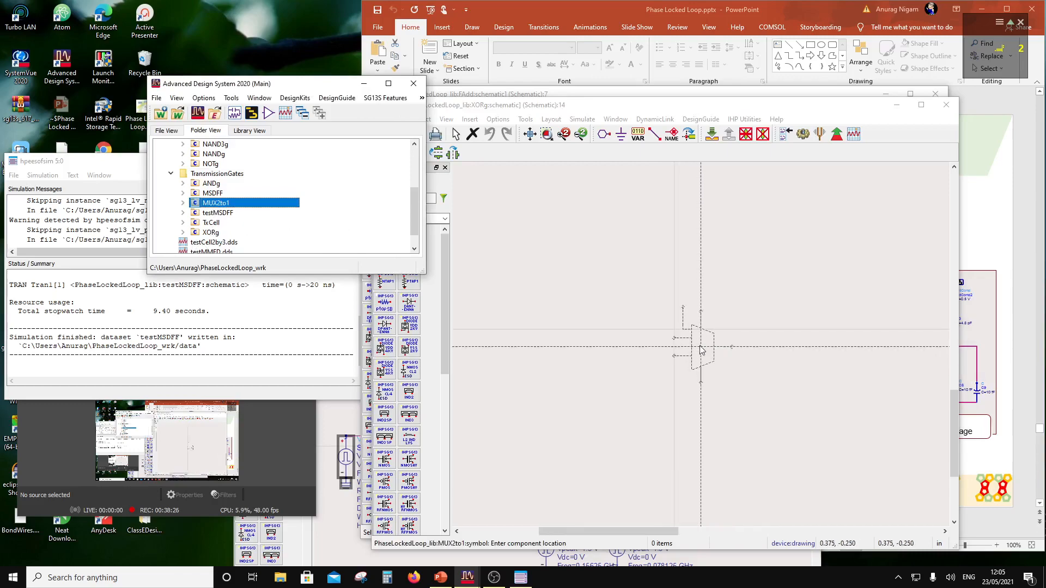
click(675, 330)
key(Escape)
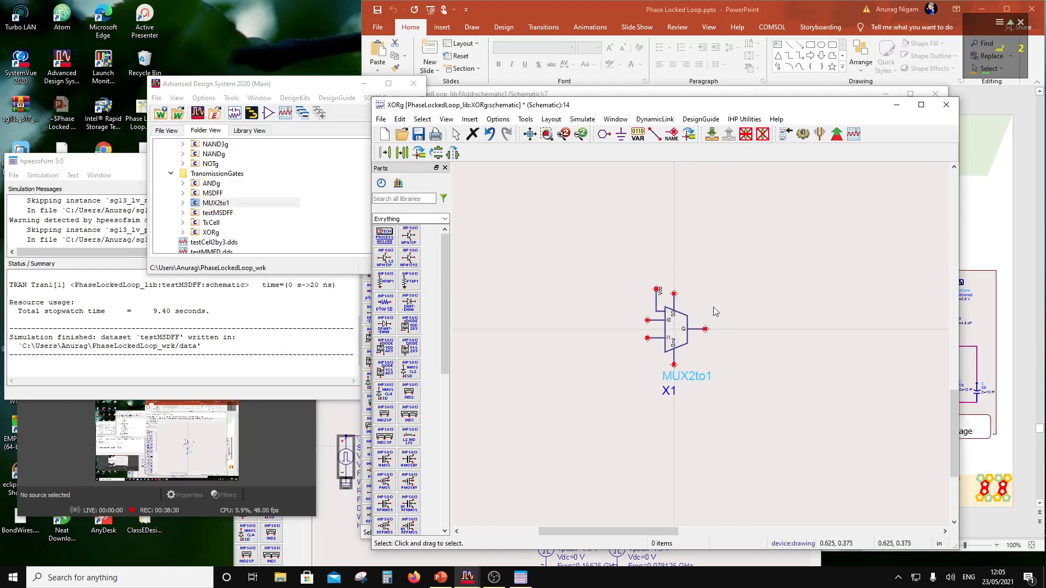
click(683, 334)
key(F5)
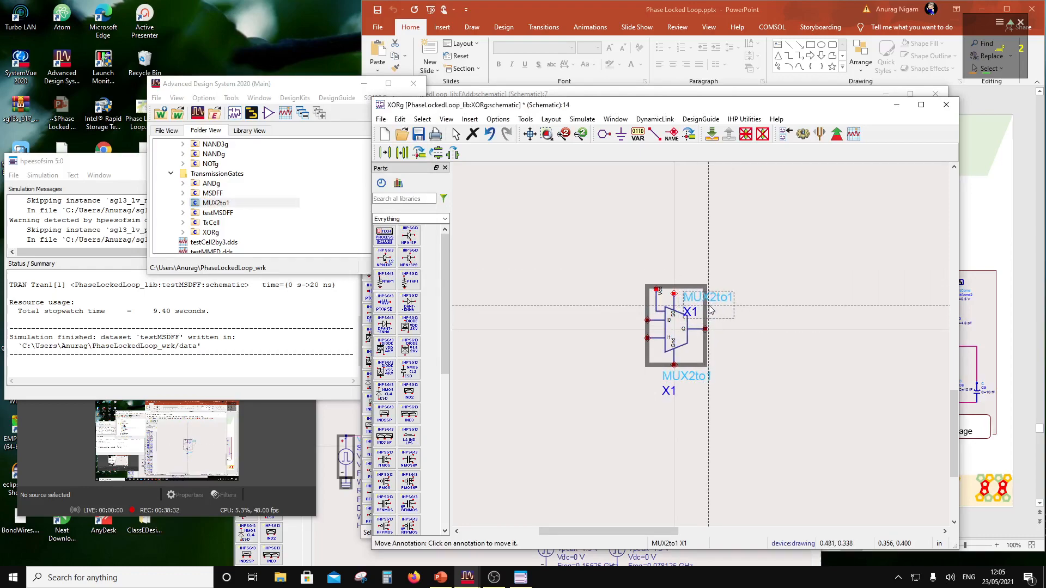
click(718, 306)
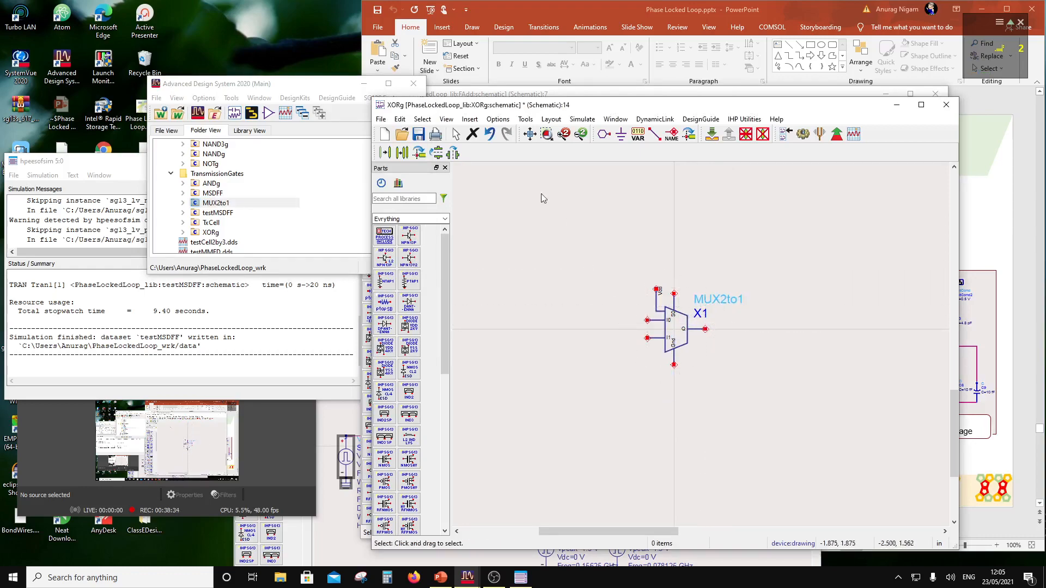
Add input pins A (Num=1) and B (Num=2) and move them left of X1.
click(603, 134)
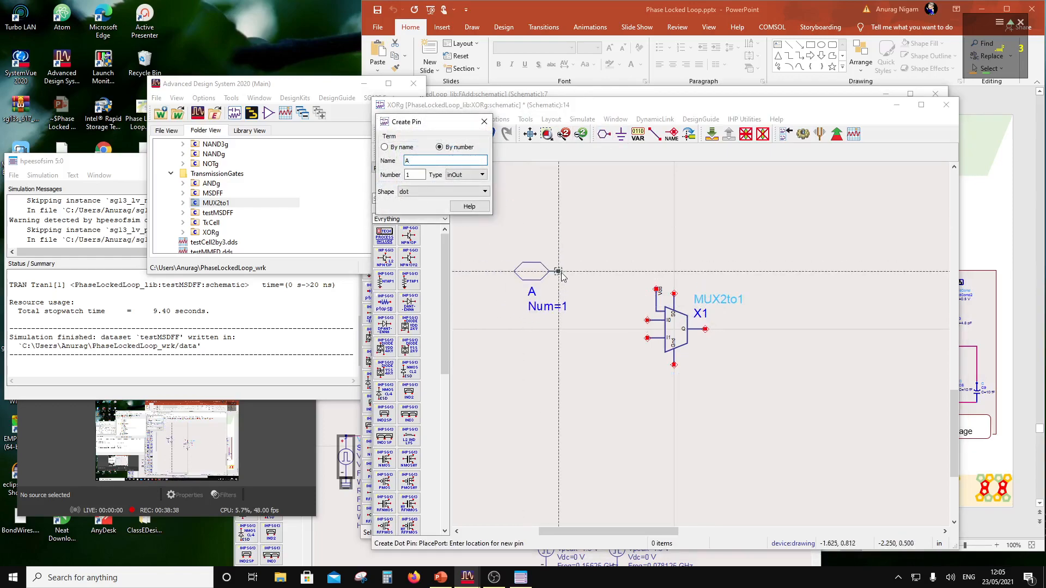
click(575, 249)
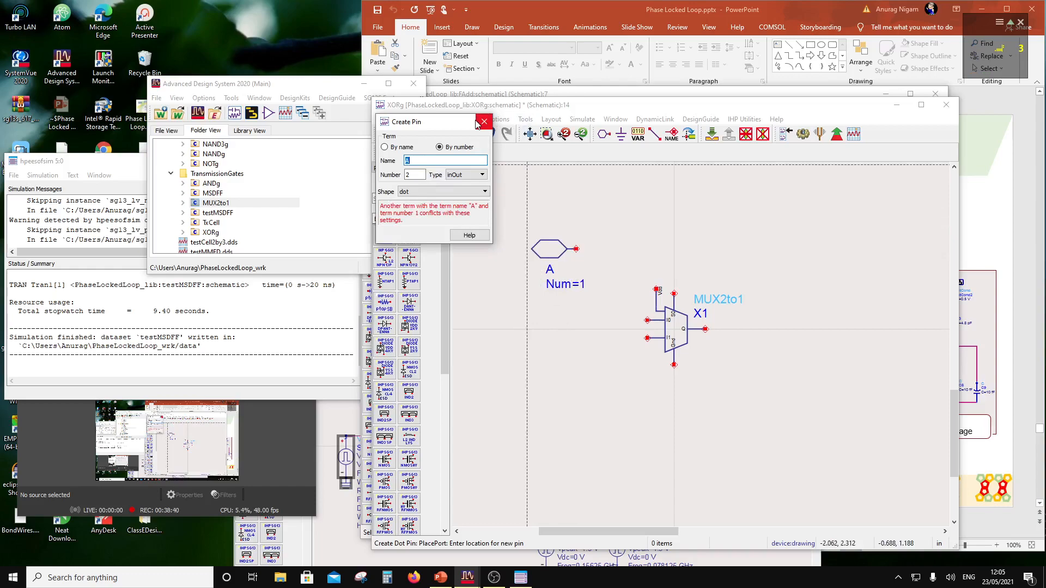
click(484, 123)
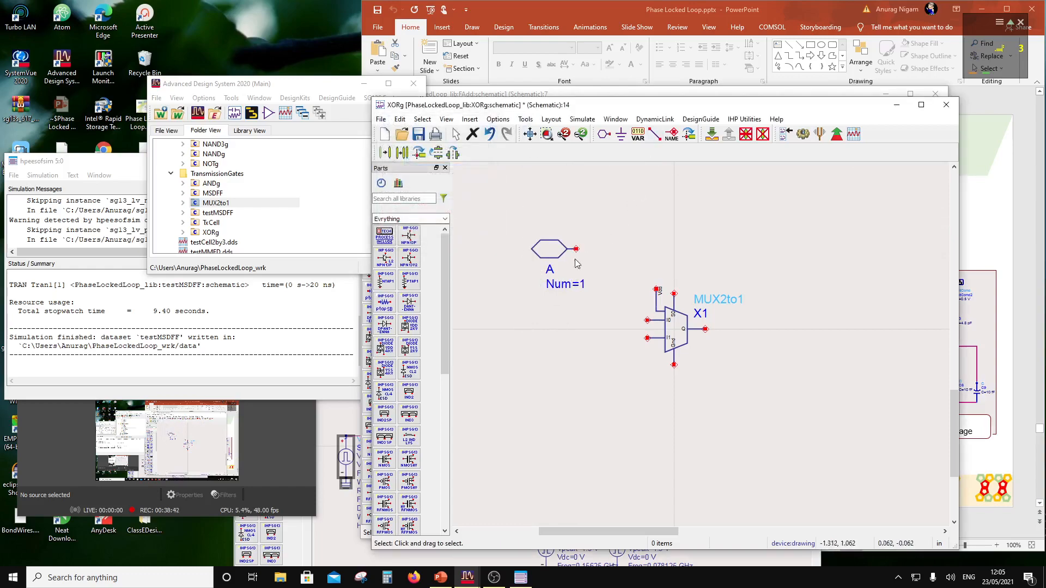
click(602, 135)
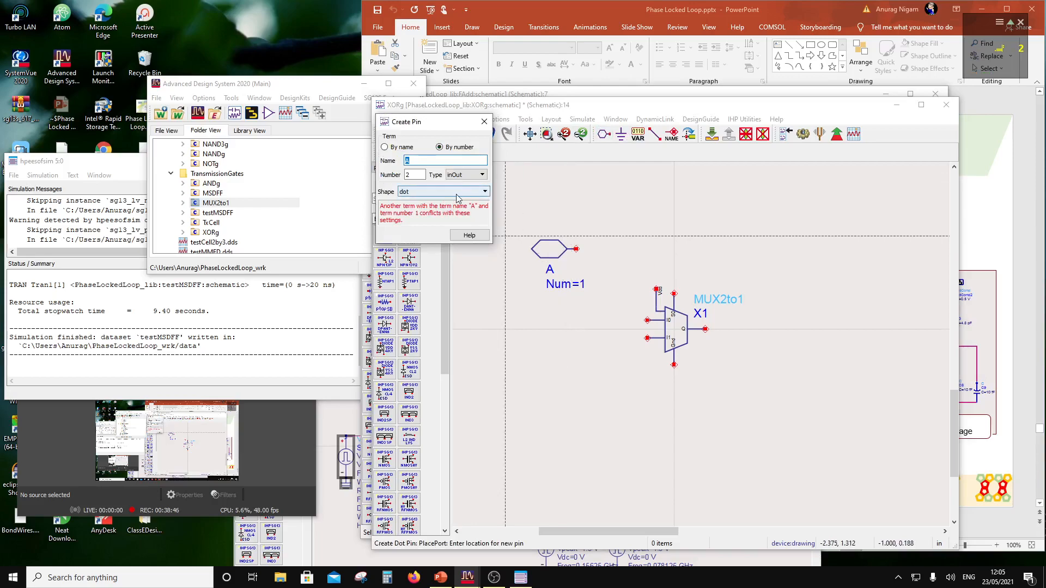
click(577, 302)
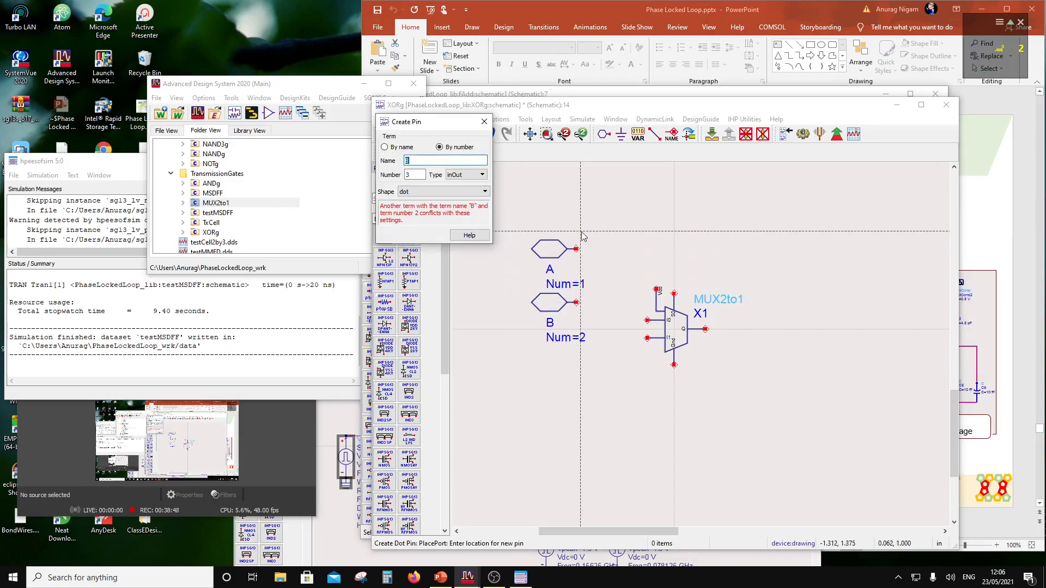
key(Escape)
drag(521, 218, 616, 351)
drag(553, 303, 552, 264)
click(643, 240)
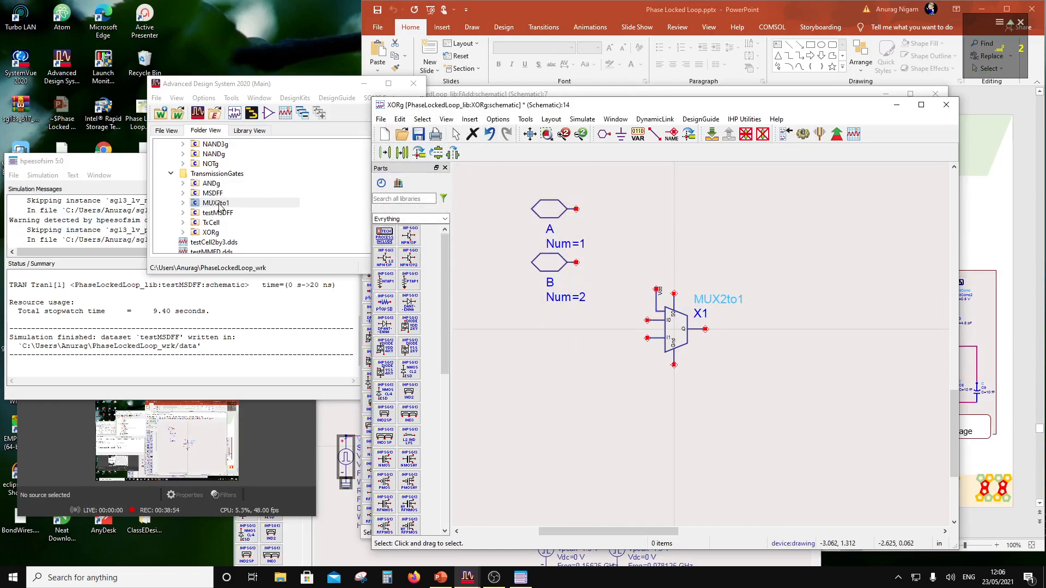
scroll(219, 206, up, 2)
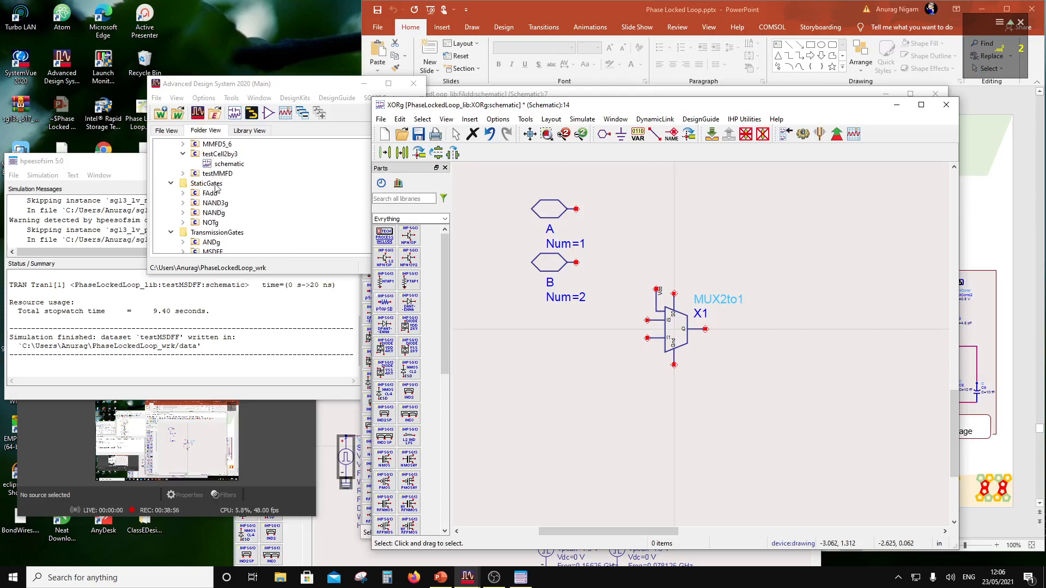
Place NOTg inverters X2 and X3 and move their labels above the symbols.
drag(211, 223, 623, 213)
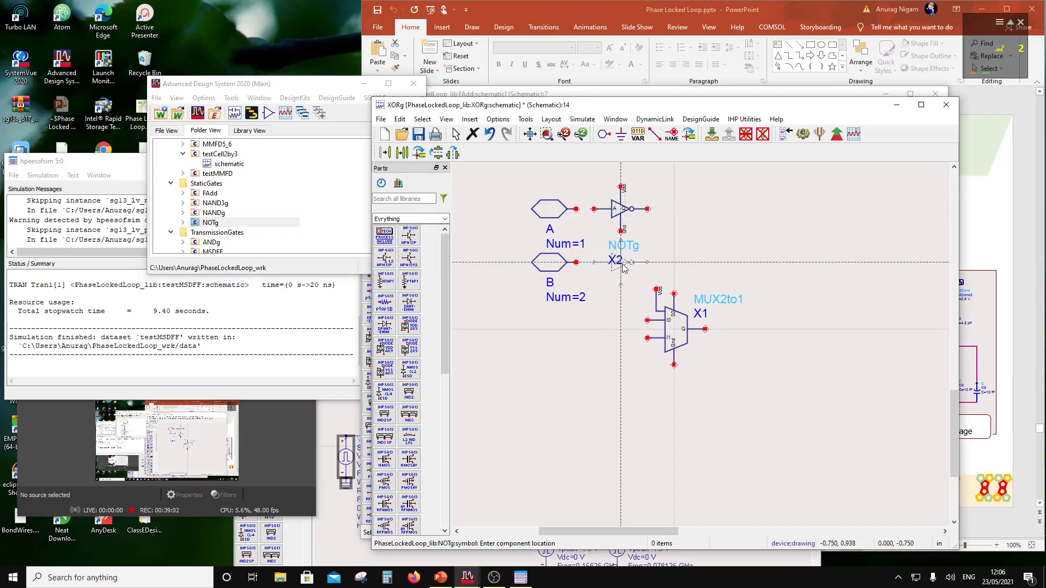
click(625, 266)
key(Escape)
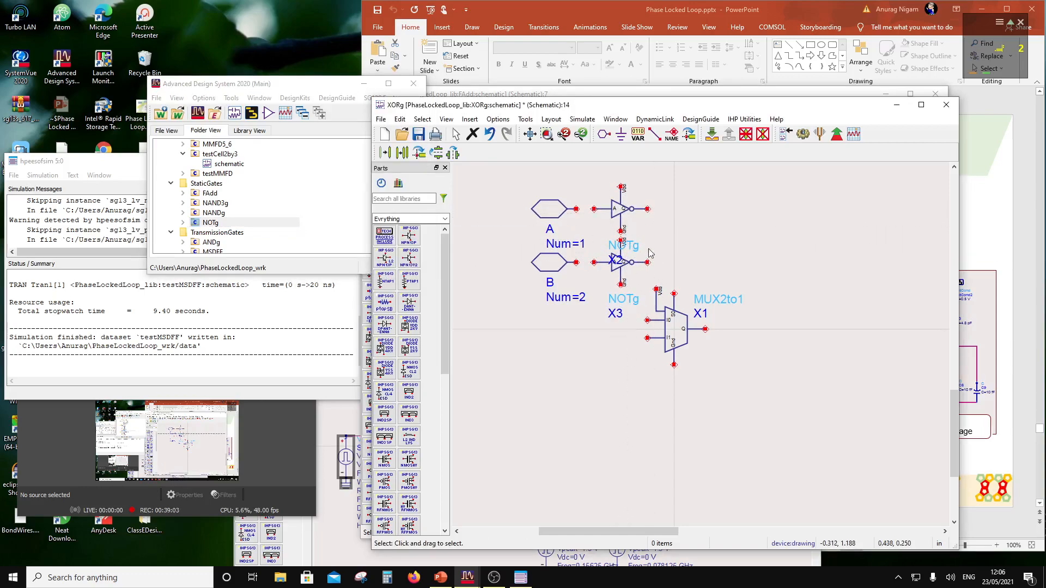
click(626, 272)
ctrl+click(627, 217)
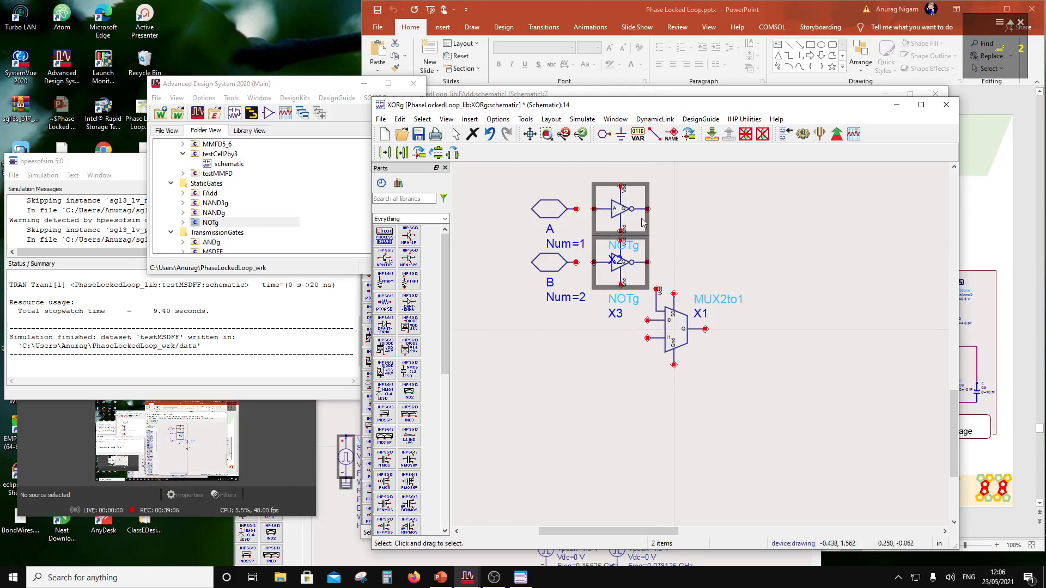
key(F5)
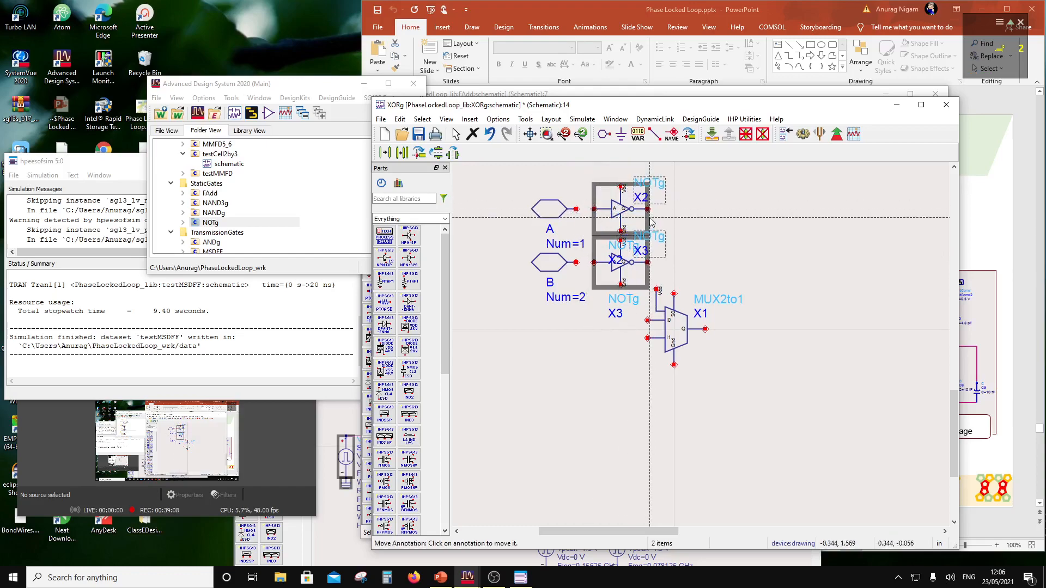
click(647, 219)
key(Escape)
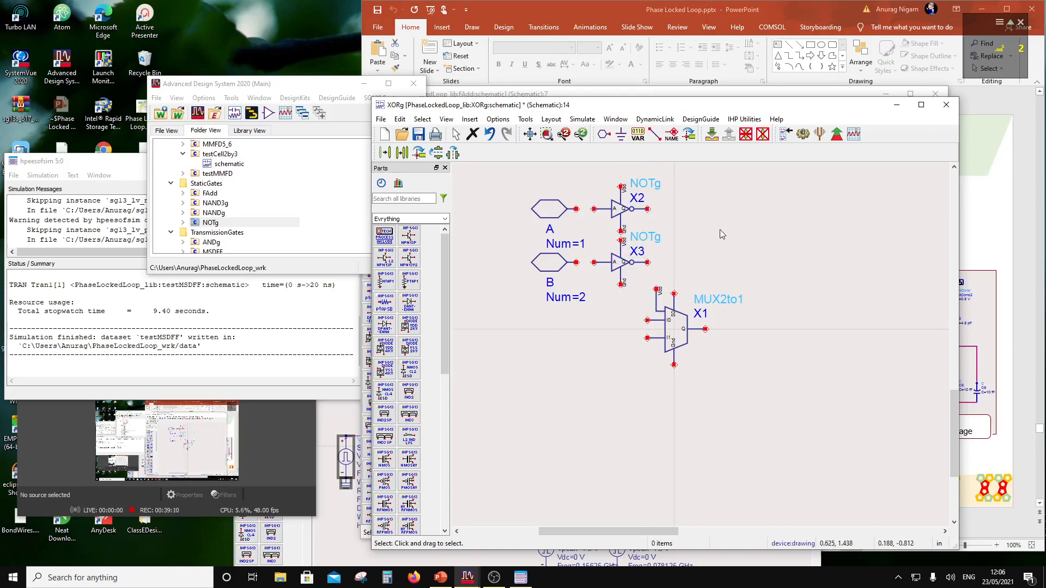
scroll(705, 316, down, 2)
scroll(705, 315, up, 2)
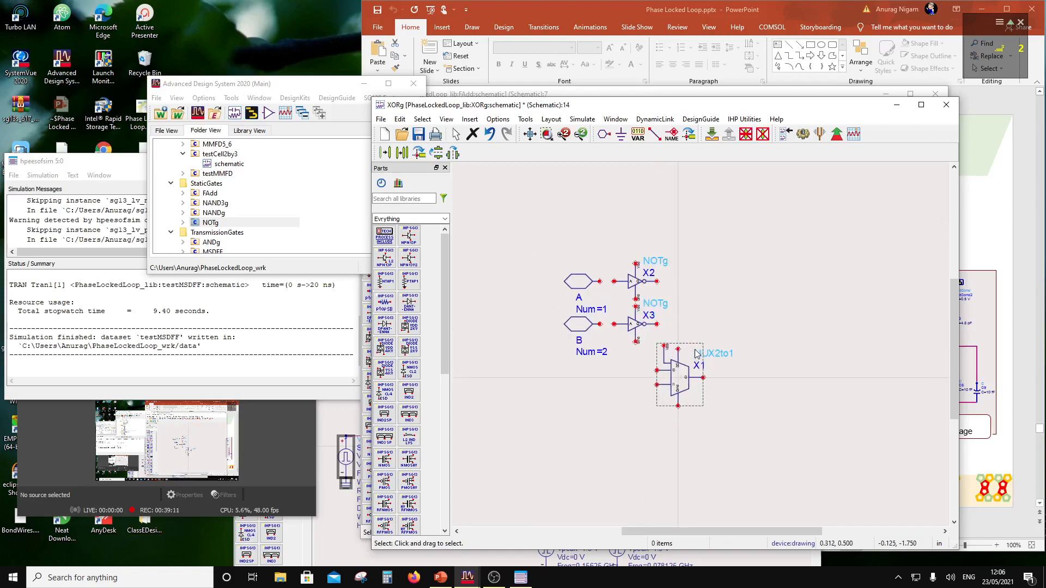
Wire pin A to inverter X2's input and pin B to X3's input.
click(655, 139)
click(578, 262)
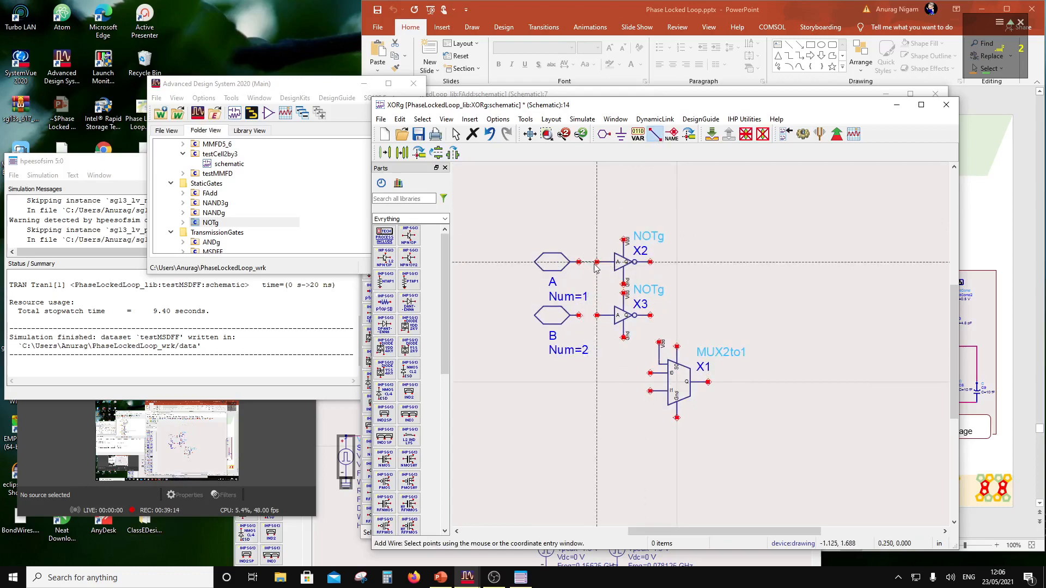
click(596, 262)
click(579, 315)
click(597, 315)
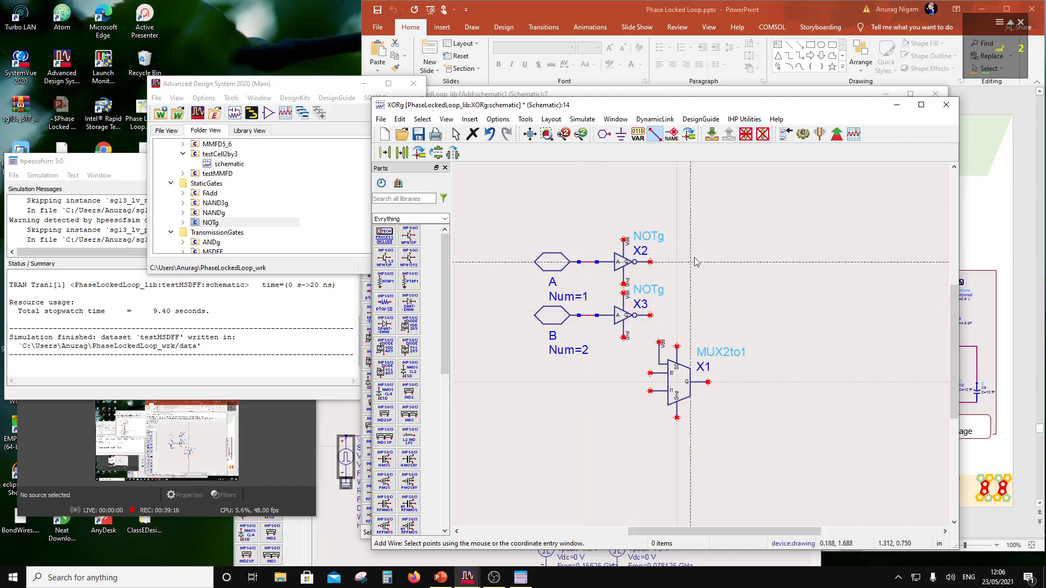
key(Escape)
Copy inverter X3 as X4 beside MUX2to1 and wire X1's output to it.
click(608, 306)
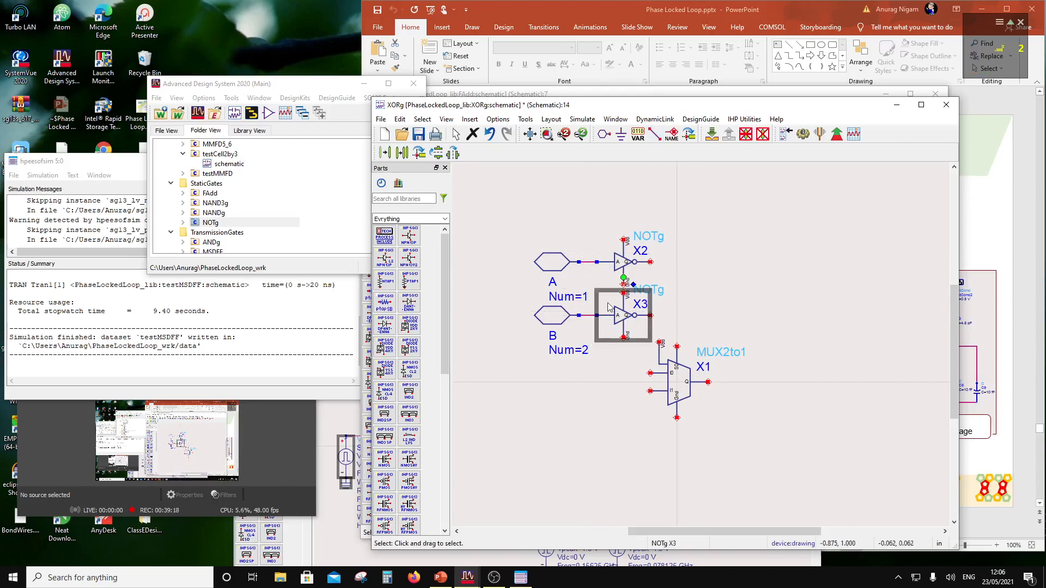
click(403, 154)
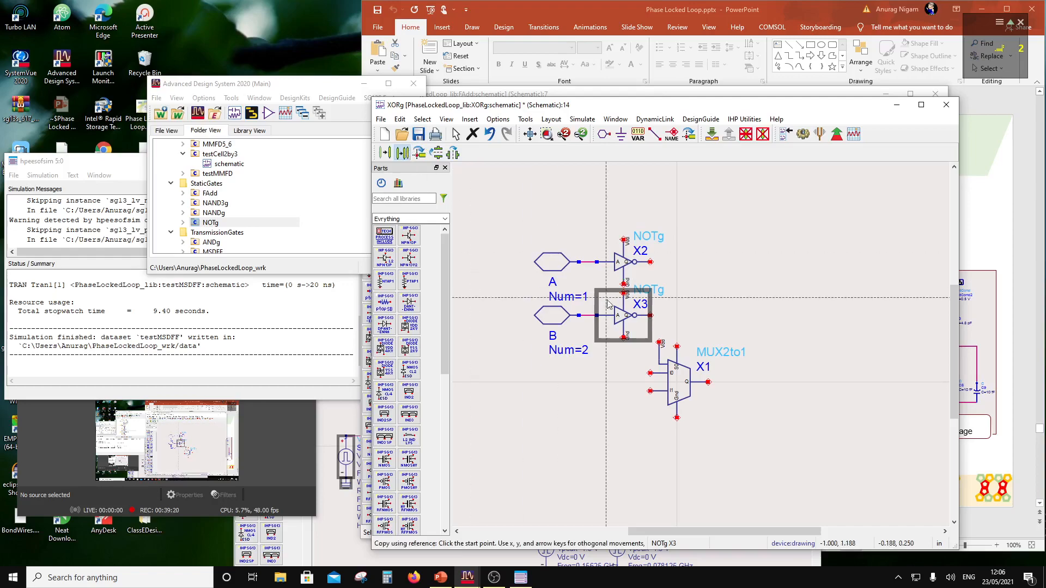
click(732, 385)
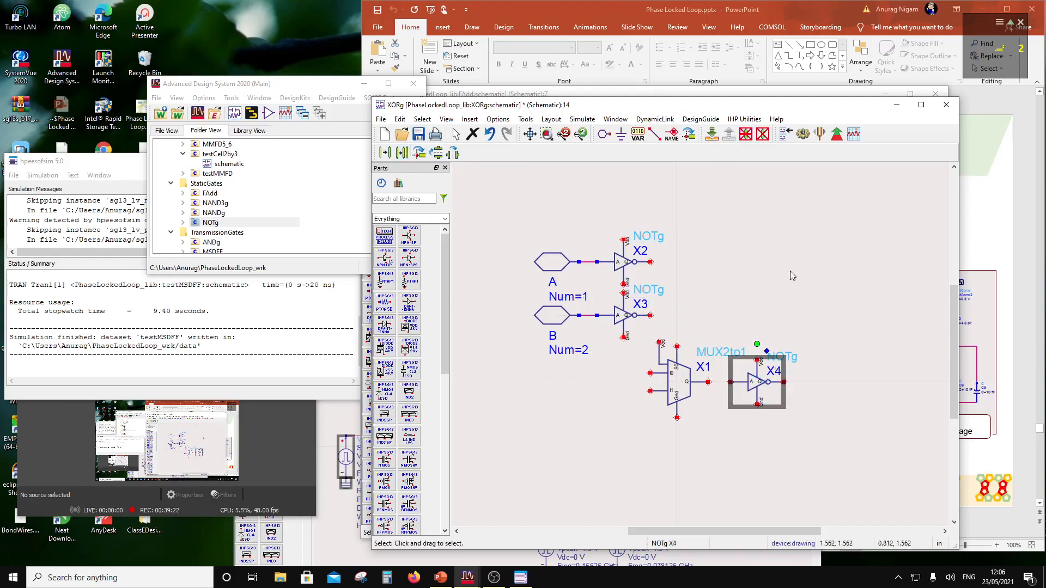
click(799, 263)
click(654, 133)
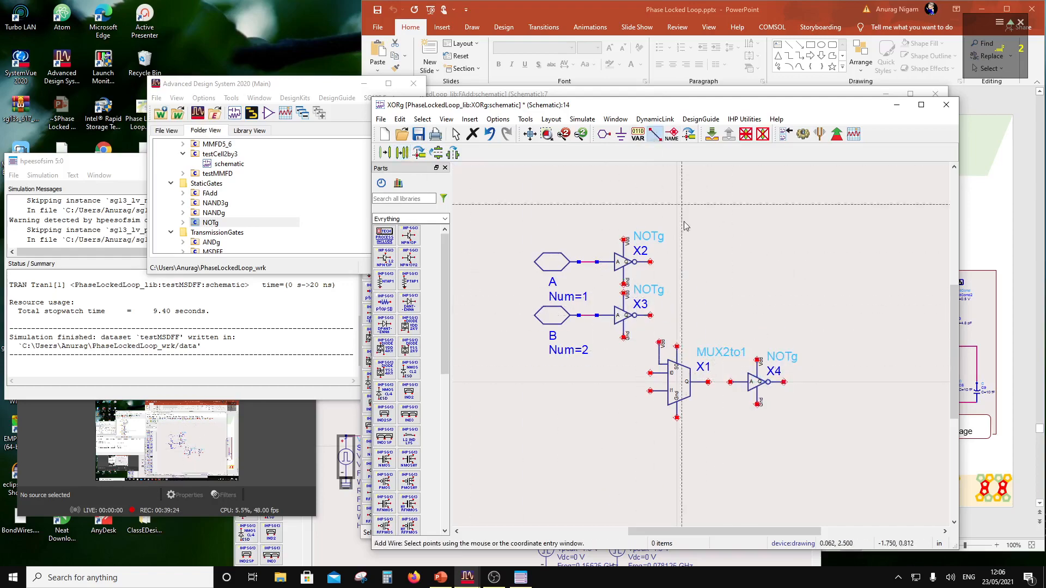
click(707, 382)
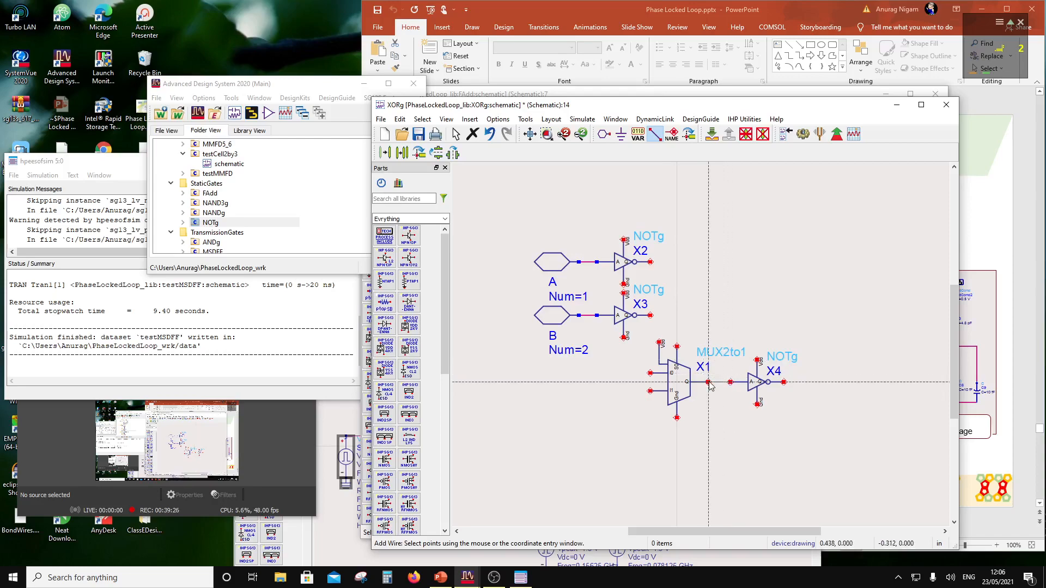
click(730, 382)
key(Escape)
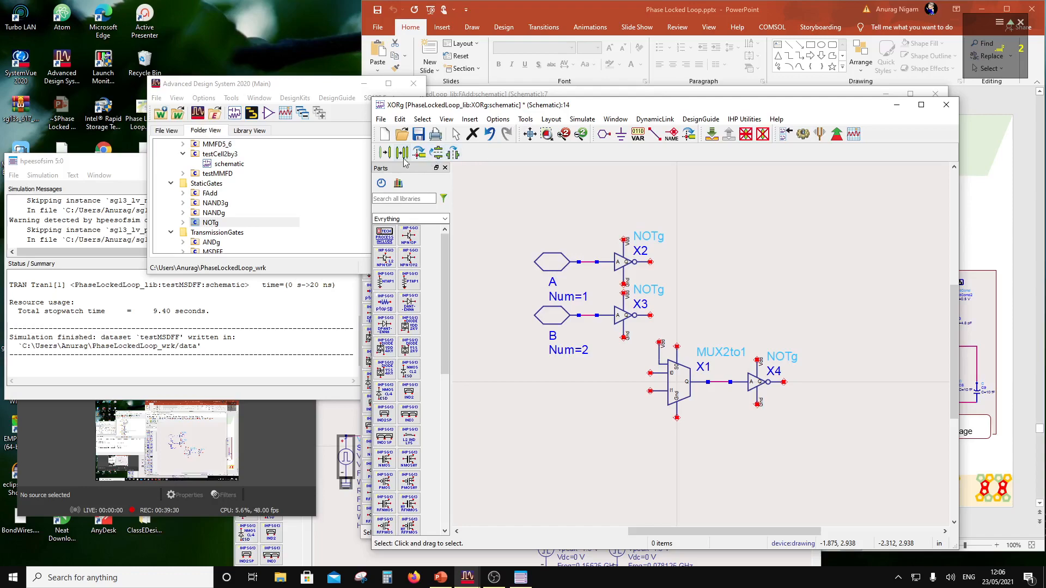
Add output pin Q (Num=3) at inverter X4's output.
click(603, 133)
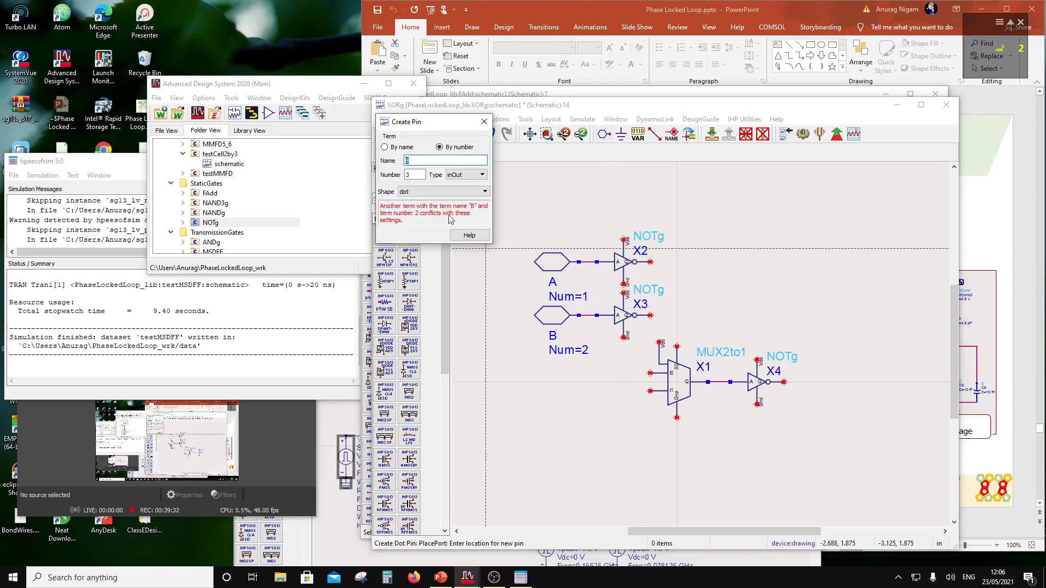
text(Q)
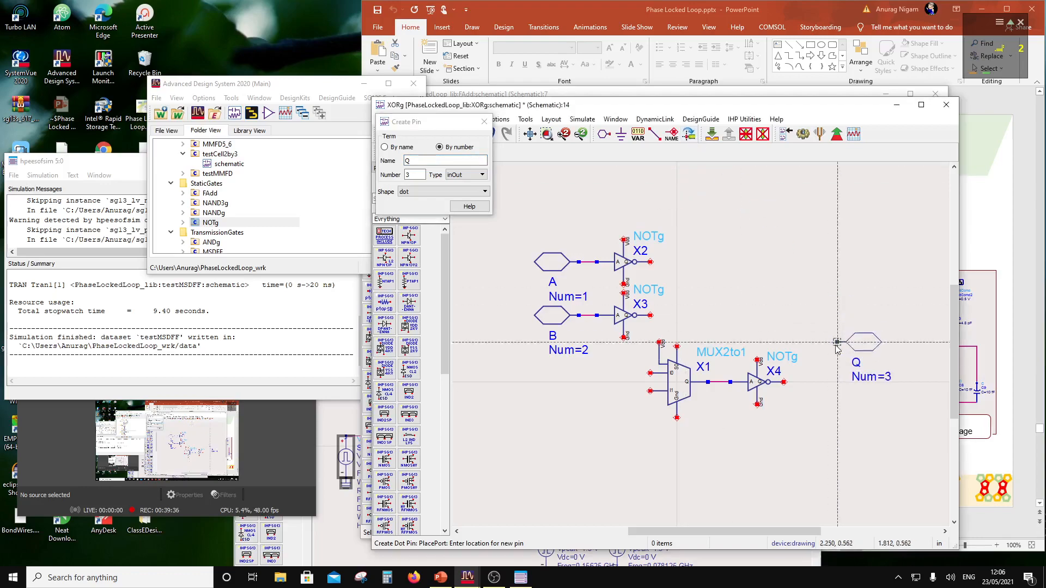
click(785, 384)
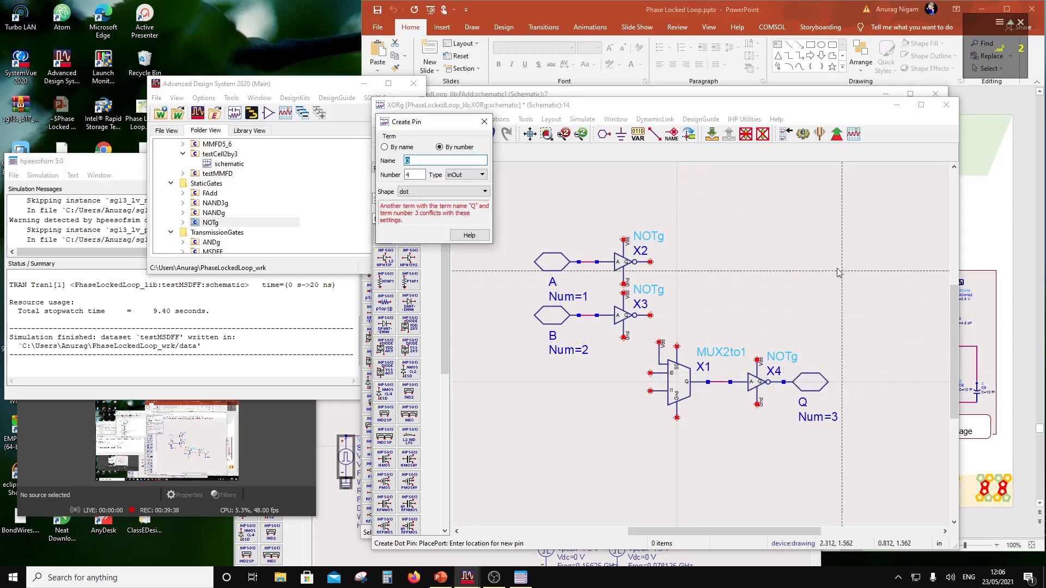
key(Escape)
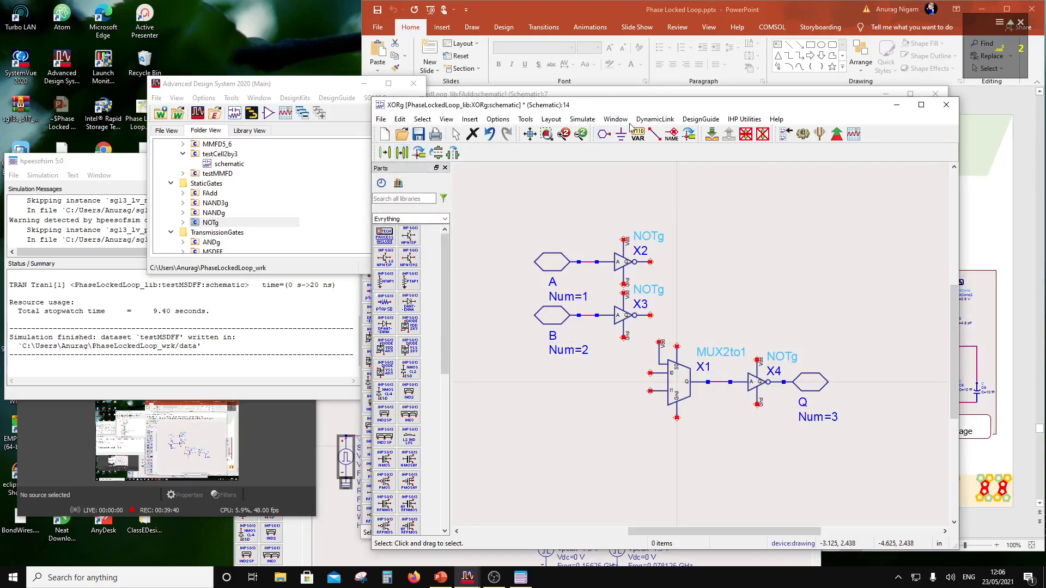
Add pins Vdd (Num=4) and Gnd (Num=5) below pin B.
click(603, 134)
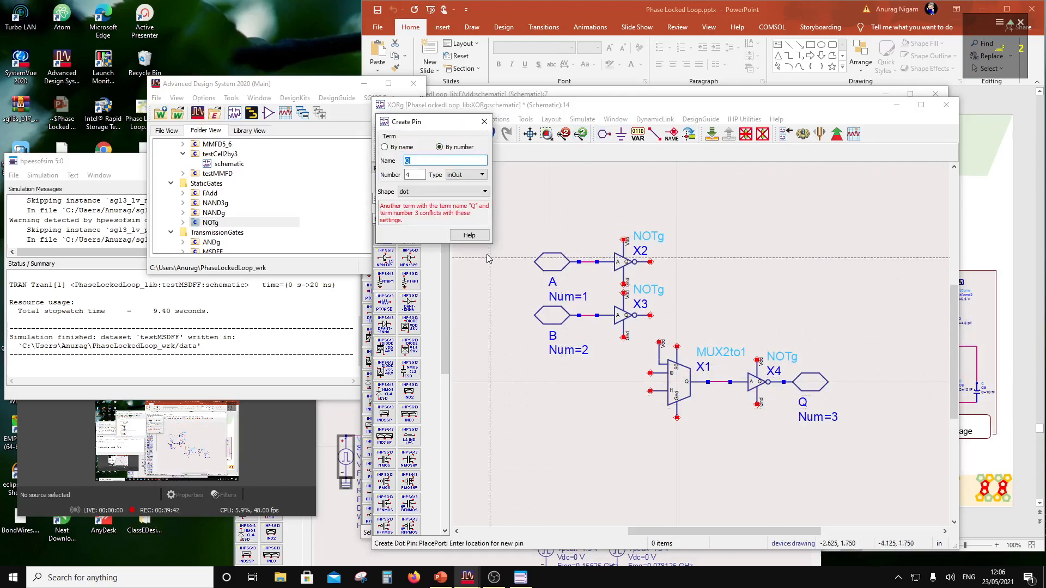
text(Vdd)
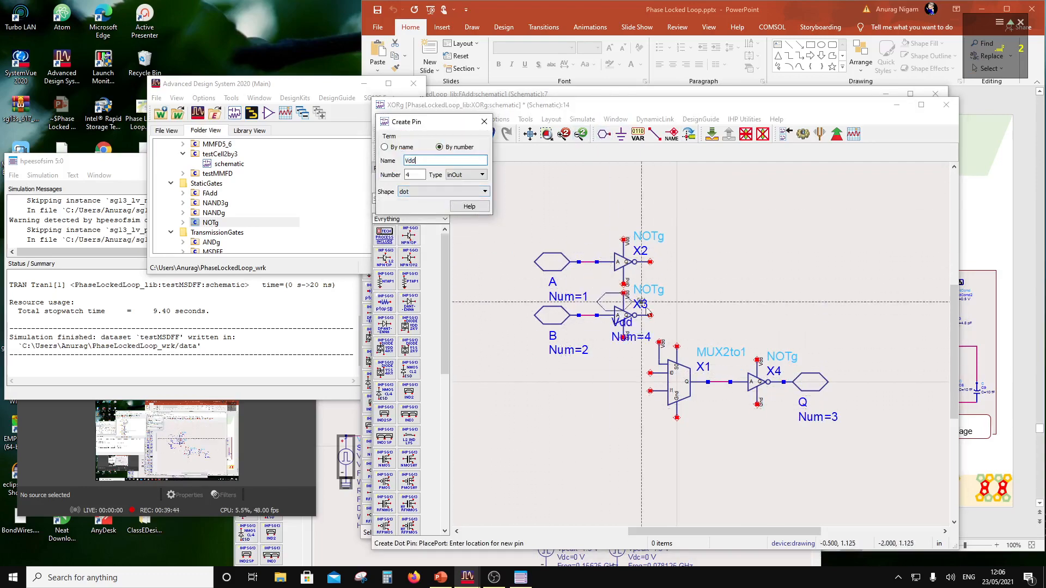
click(583, 376)
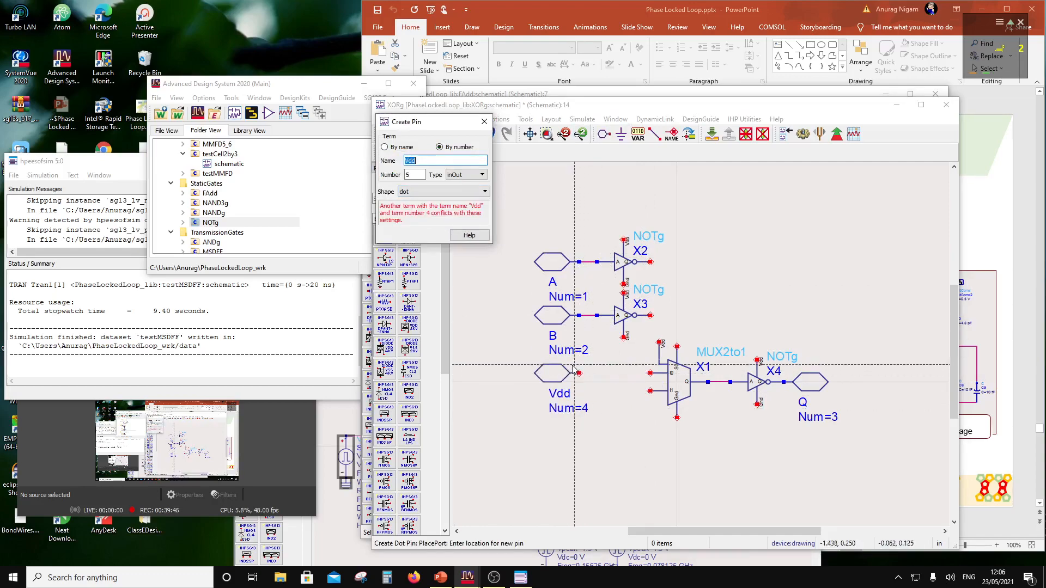
double_click(428, 163)
text(Gnd)
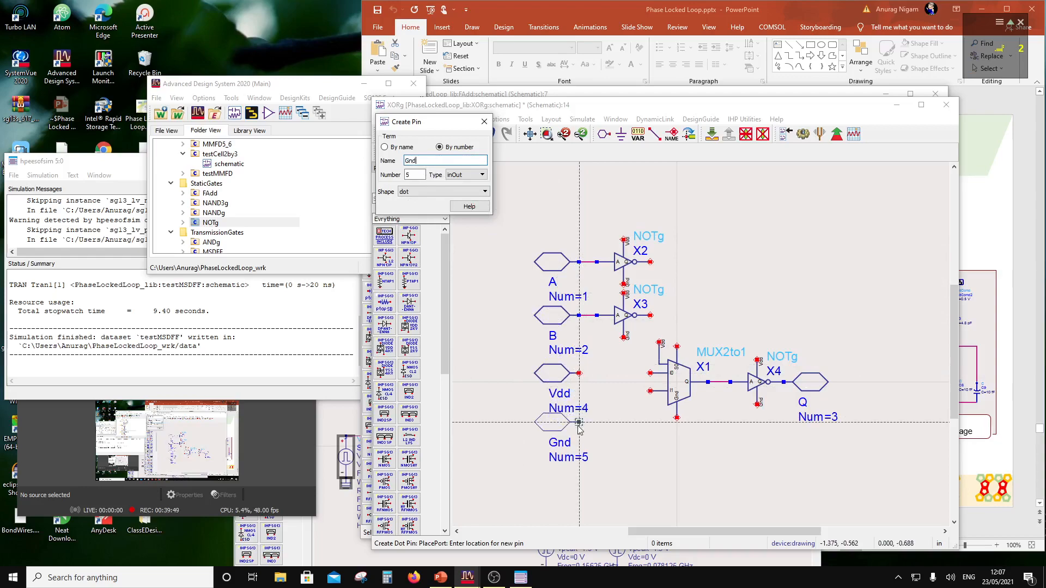
click(580, 427)
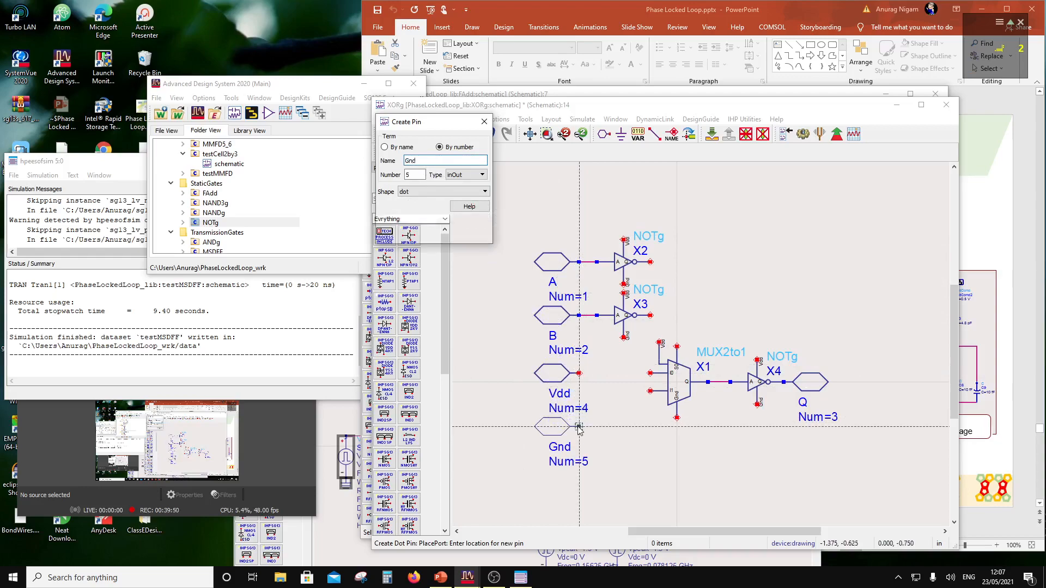
Label the Vdd pin and the supply pins of X1, X4, X3 and X2 as Vdd.
click(671, 135)
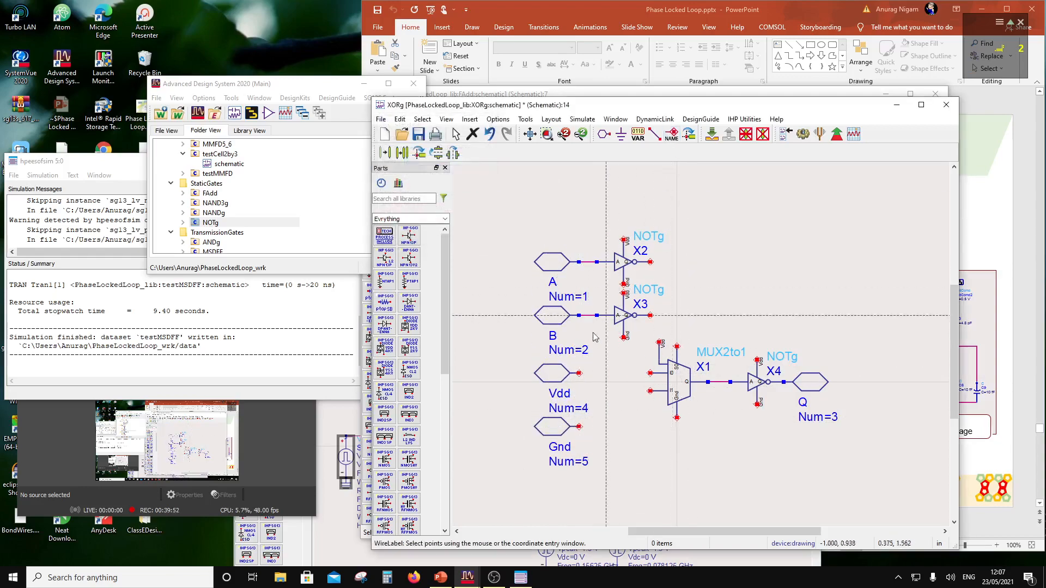
click(578, 375)
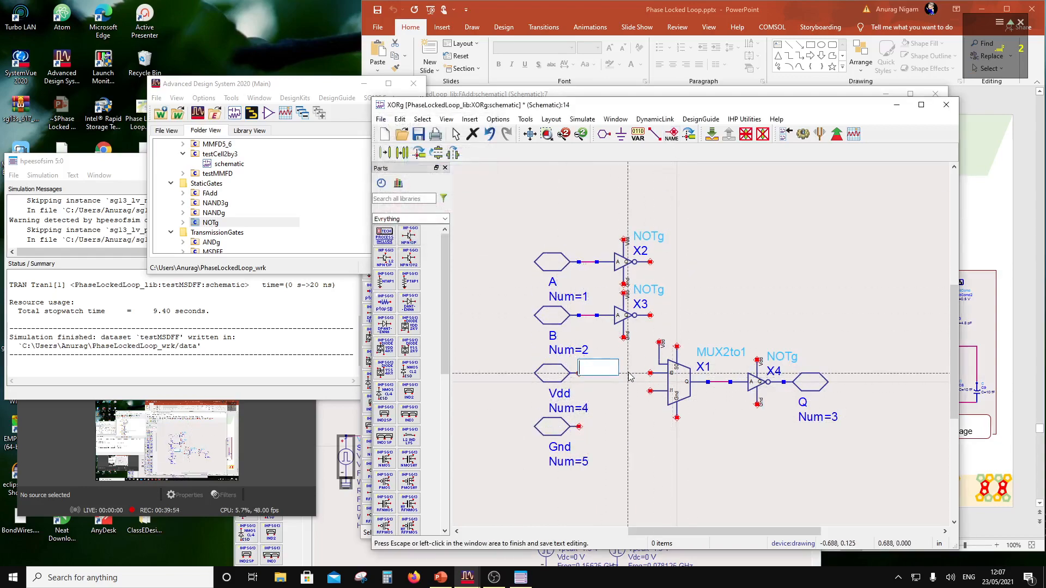
text(Vdd)
click(664, 362)
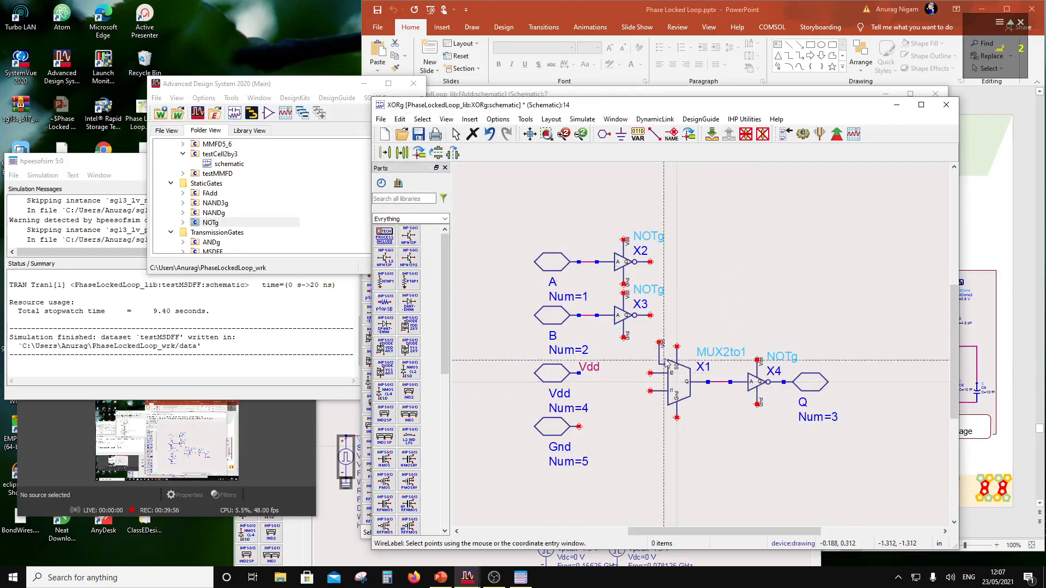
click(659, 343)
click(797, 272)
click(757, 360)
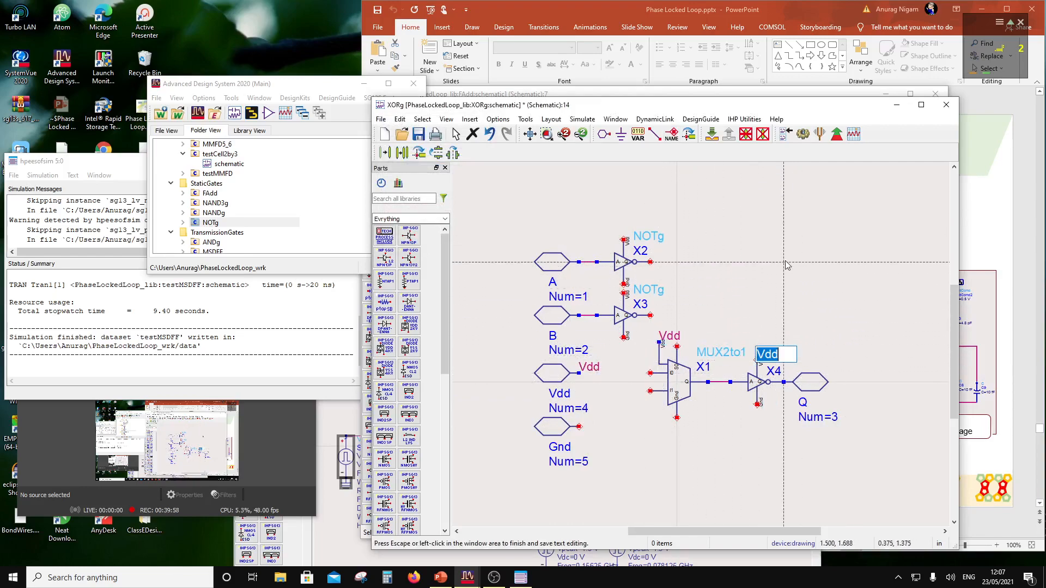
click(785, 262)
click(625, 293)
click(705, 235)
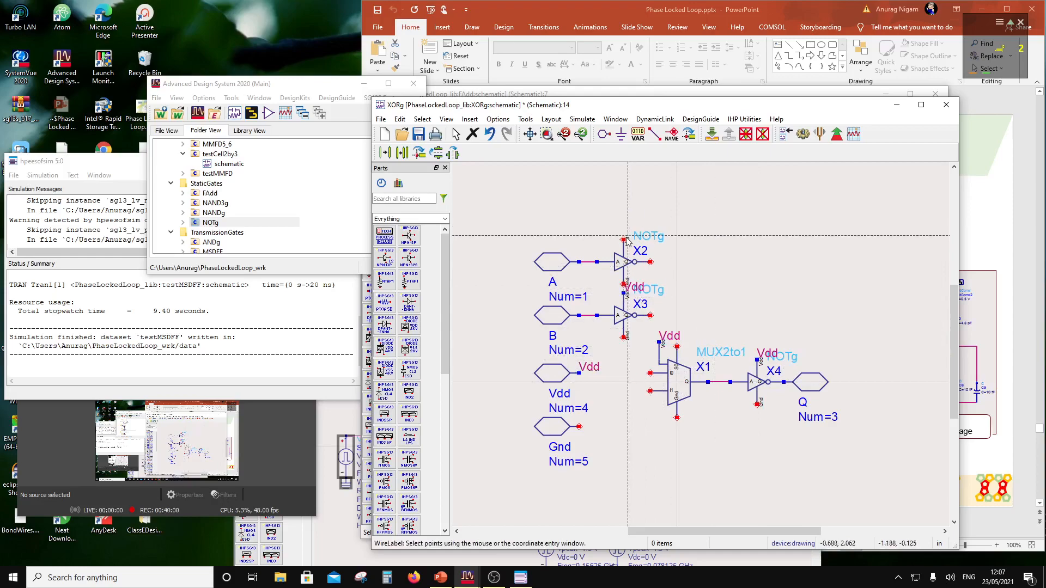
click(625, 239)
click(714, 245)
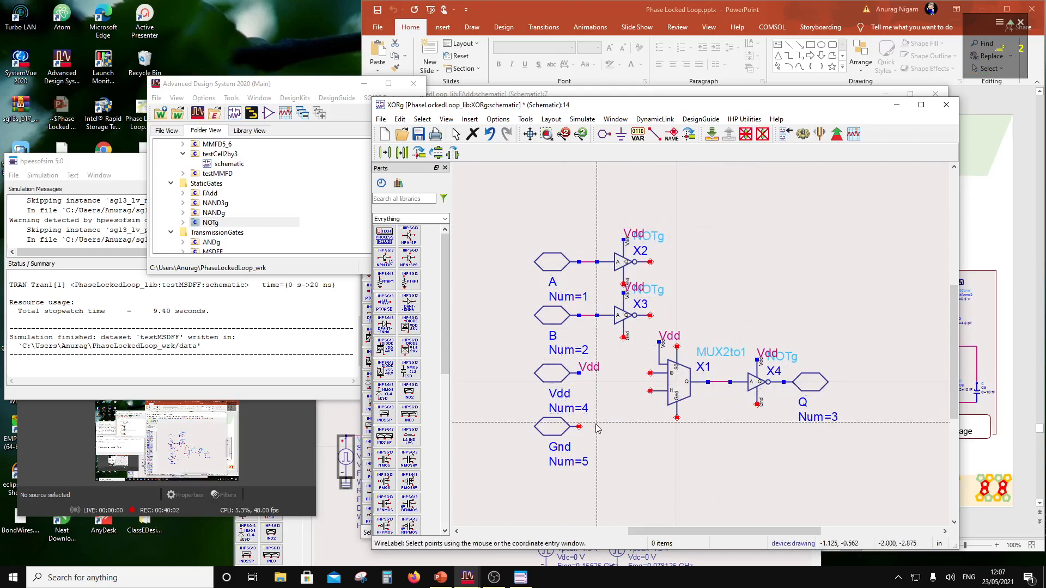
Label the Gnd pin and the ground pins of X1, X4, X3 and X2 as Gnd.
click(578, 426)
text(G)
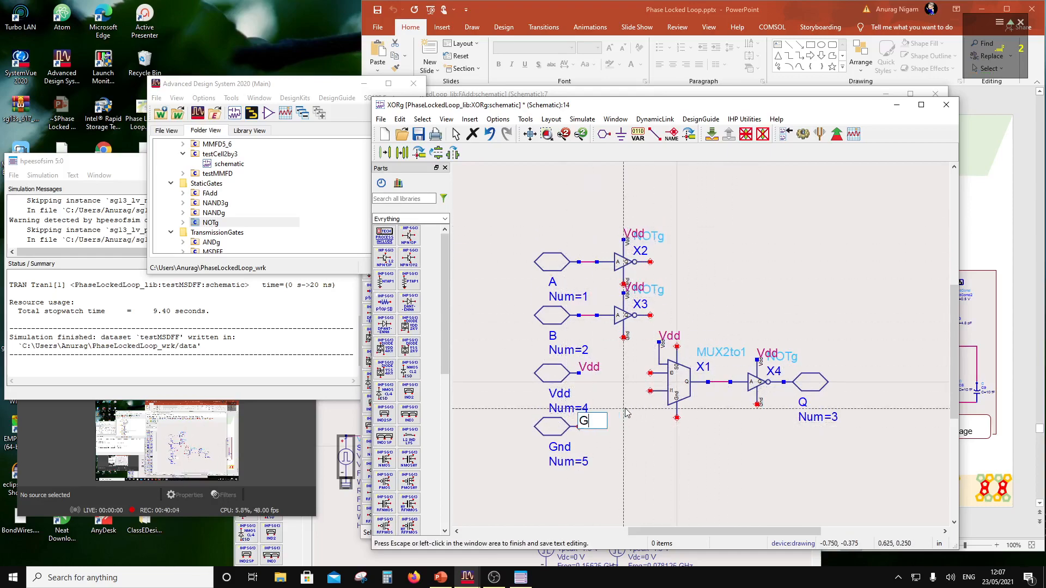
text(nd)
click(685, 414)
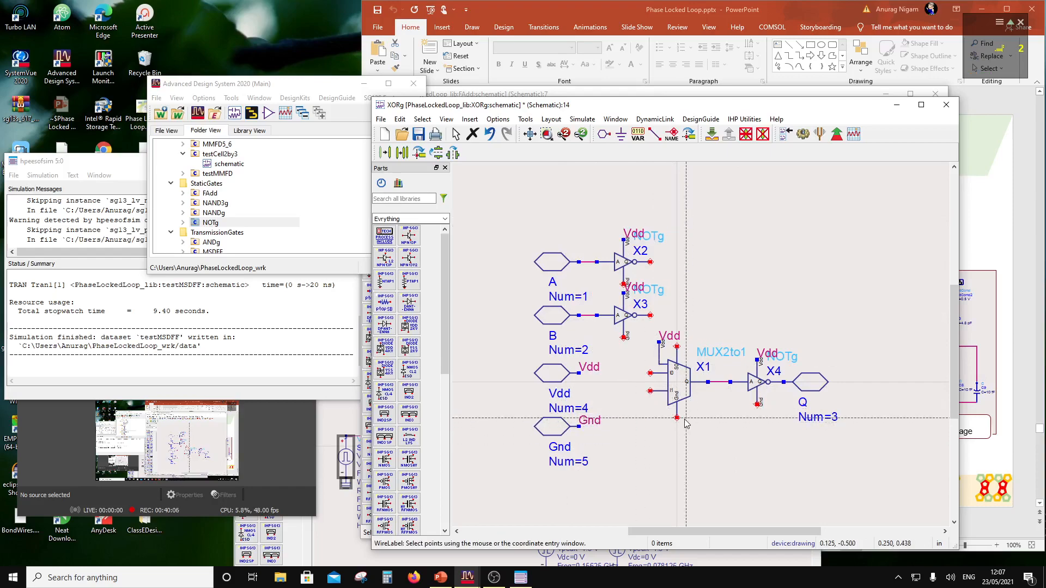
click(677, 418)
click(697, 430)
click(756, 404)
click(750, 439)
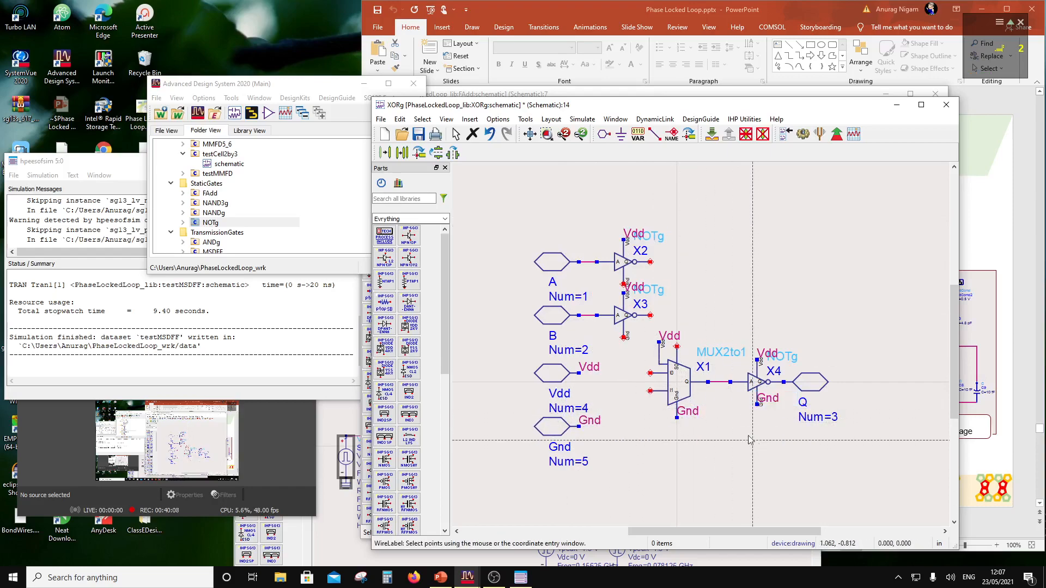
click(624, 338)
click(623, 377)
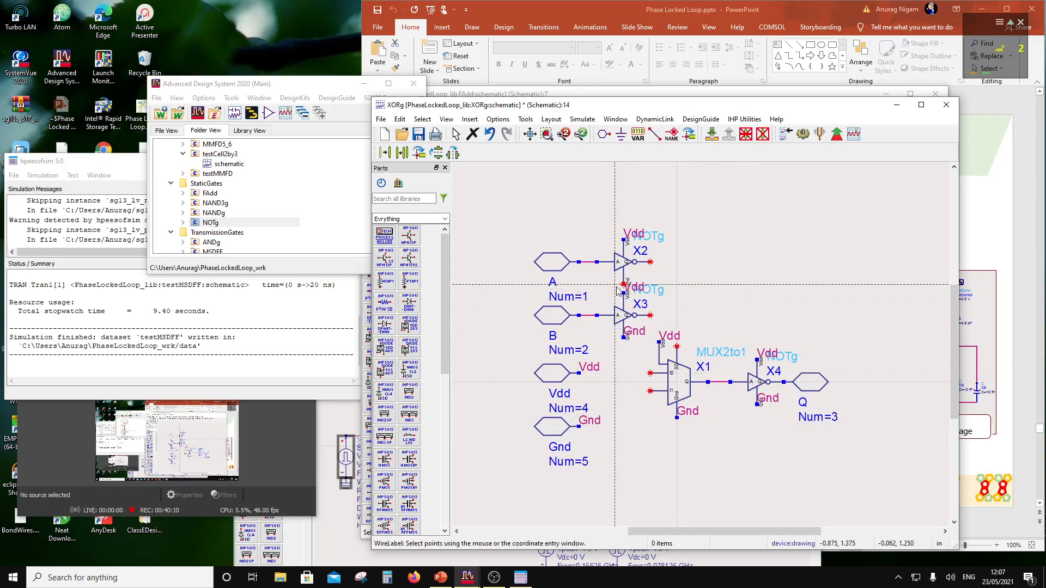
click(623, 286)
click(711, 265)
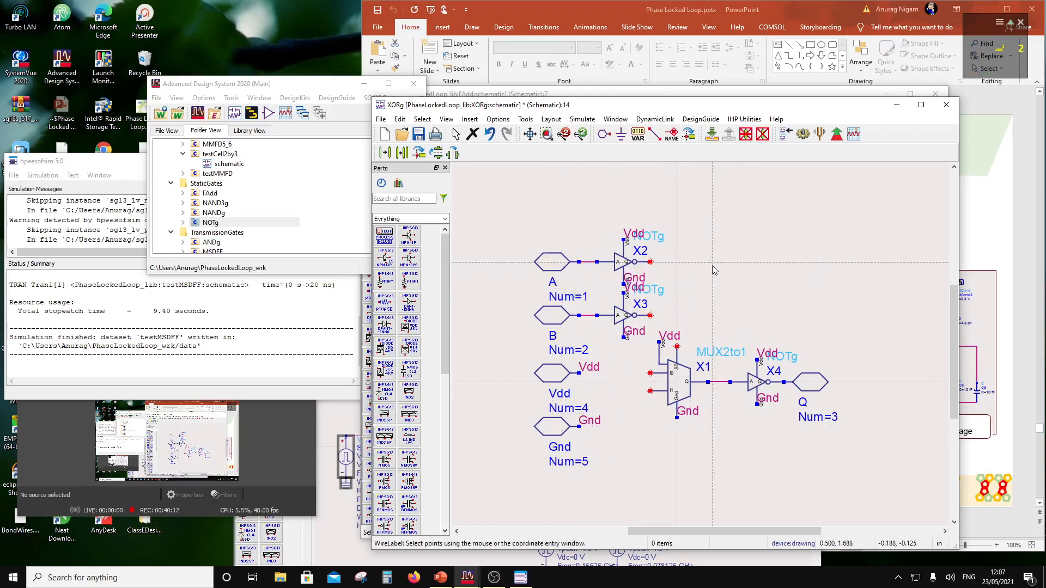
key(Escape)
Move the X3 and X2 Vdd labels clear of their symbols.
drag(638, 289, 613, 298)
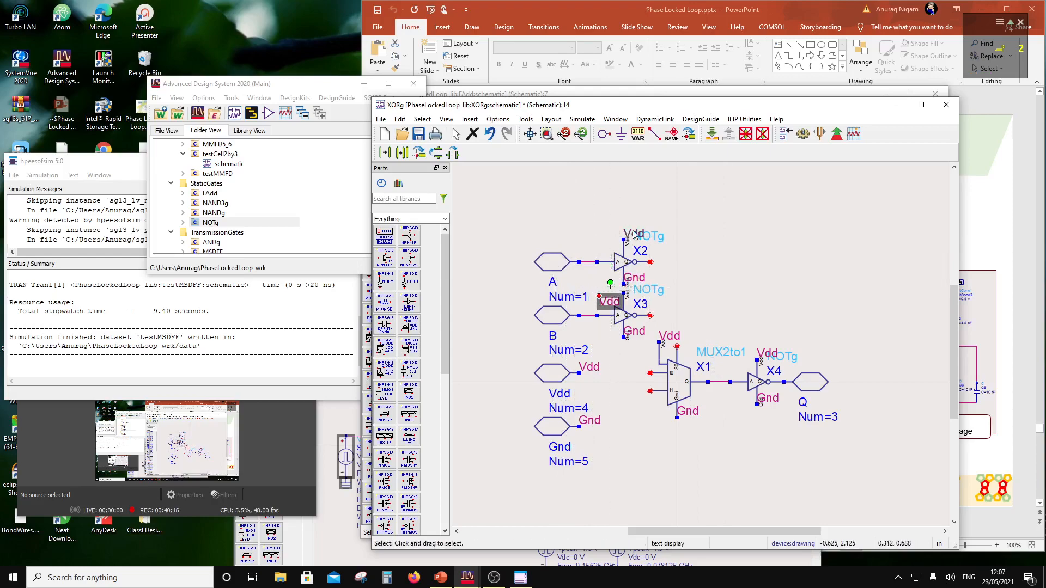
drag(635, 235, 611, 233)
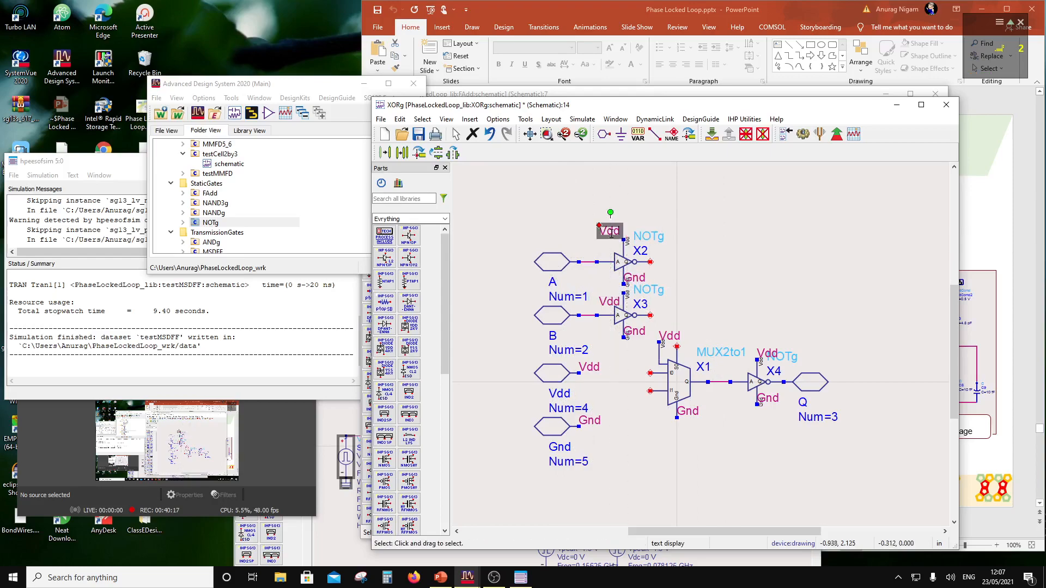
click(695, 295)
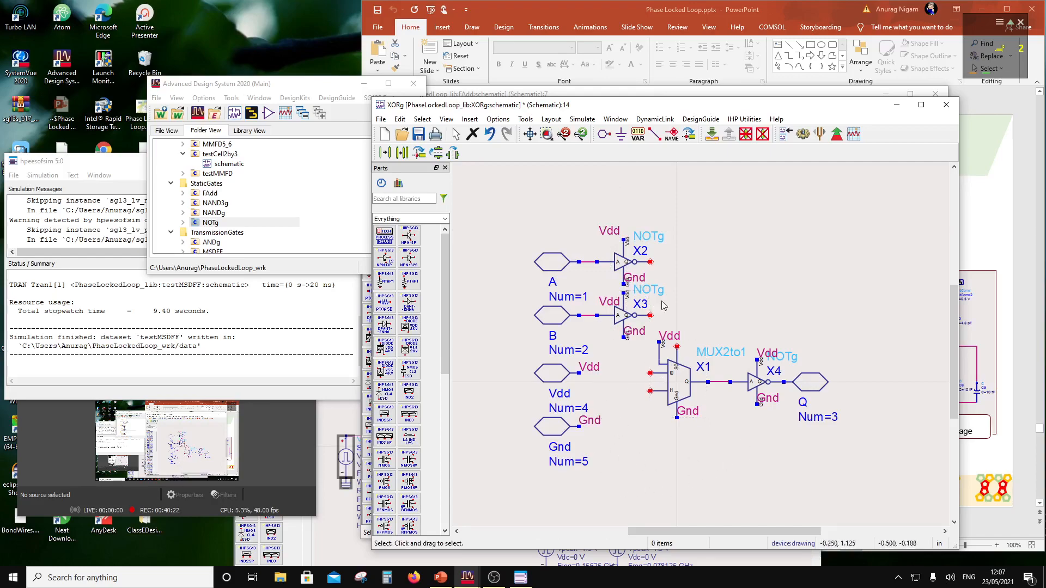
Name the inverter wires a and ab for X2, and b and bb for X3.
click(670, 135)
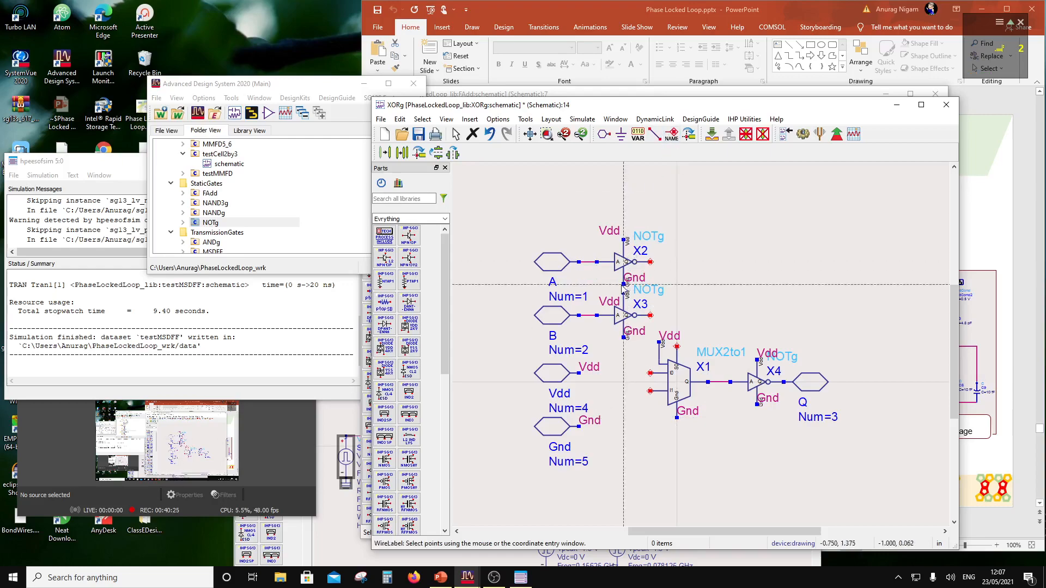
click(587, 262)
text(a)
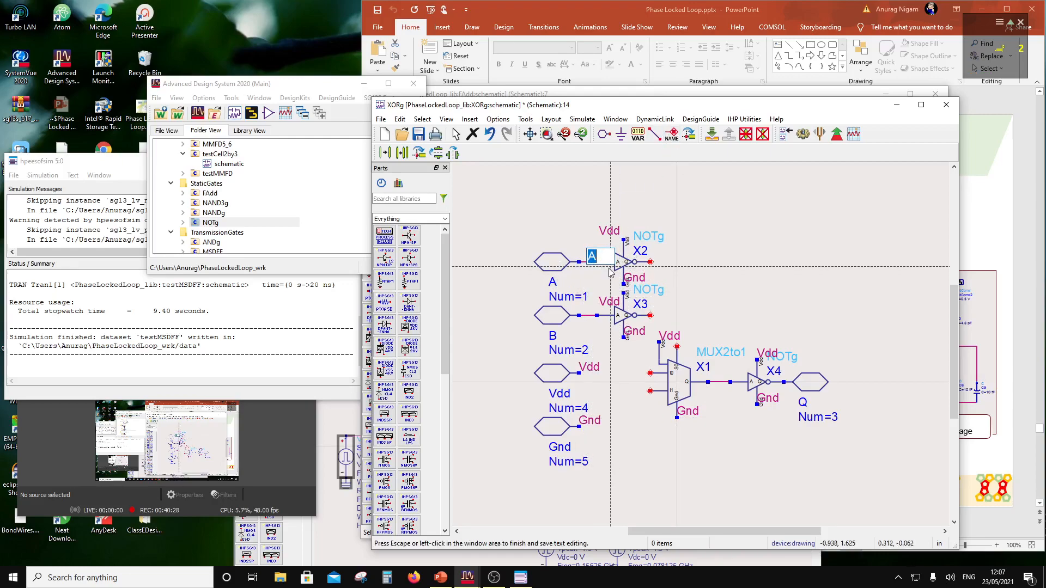
click(651, 262)
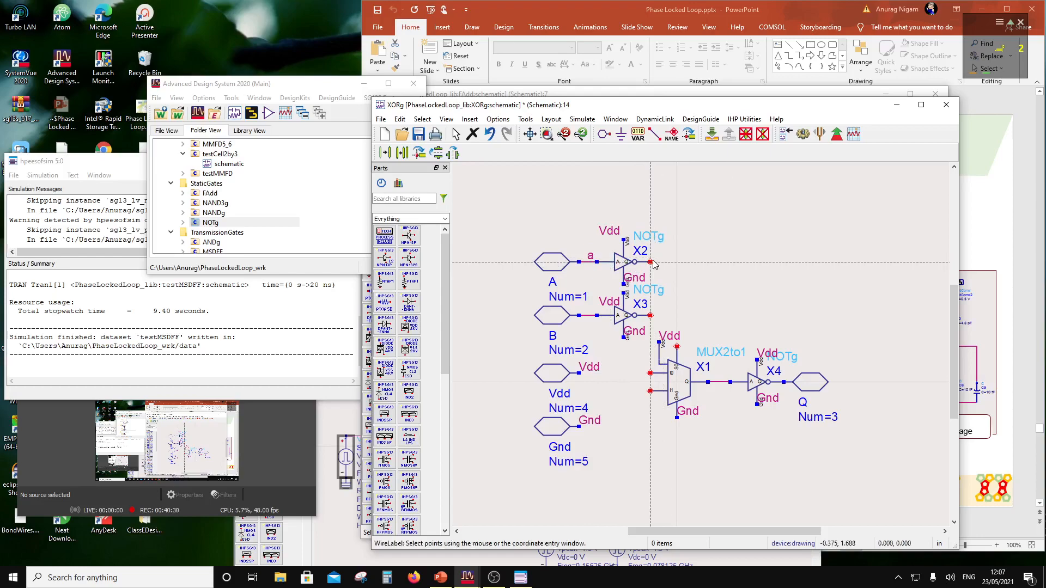
click(650, 262)
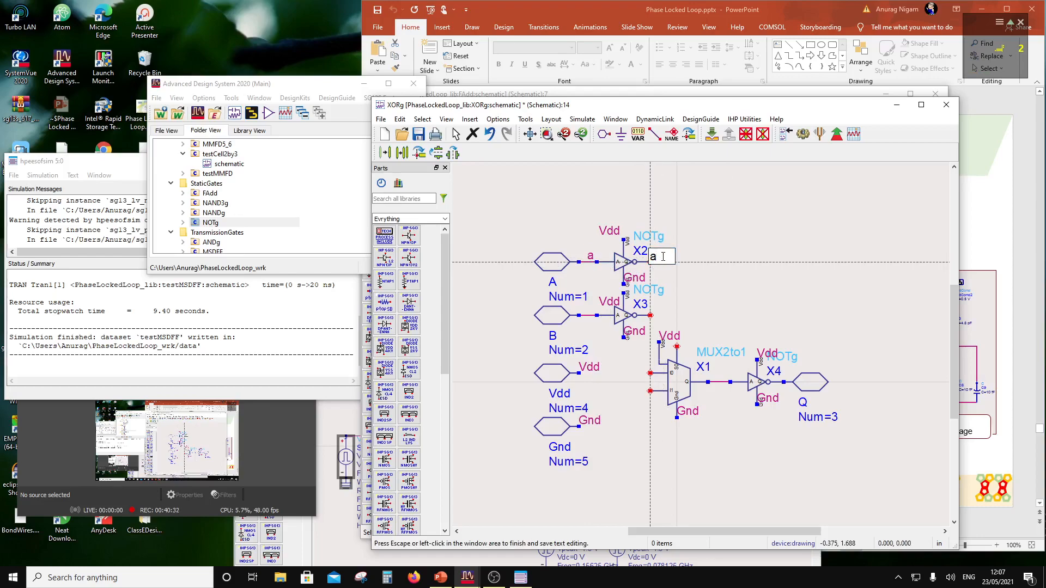
click(663, 257)
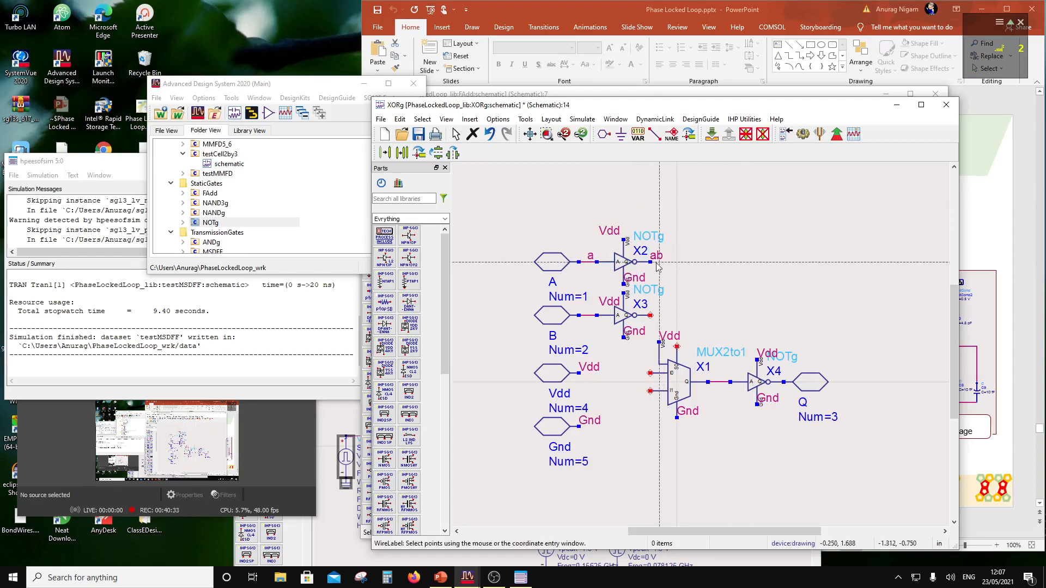
click(589, 315)
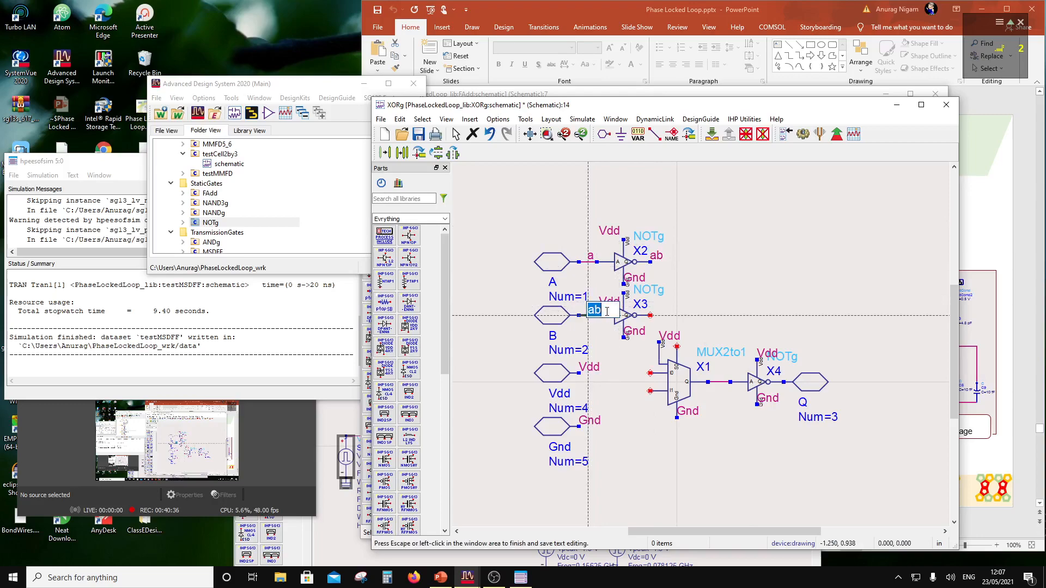
text(b)
click(650, 316)
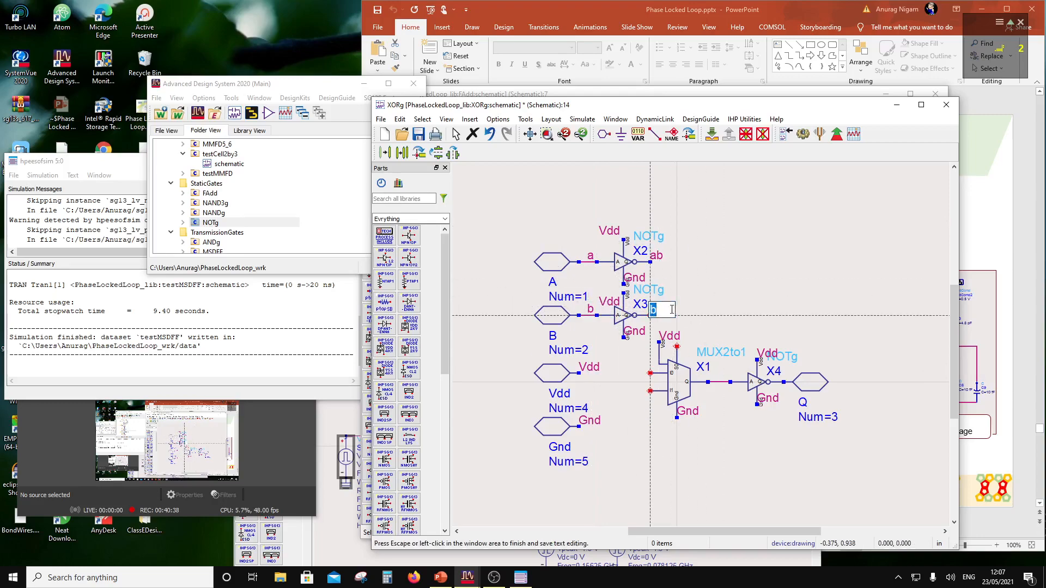
text(b)
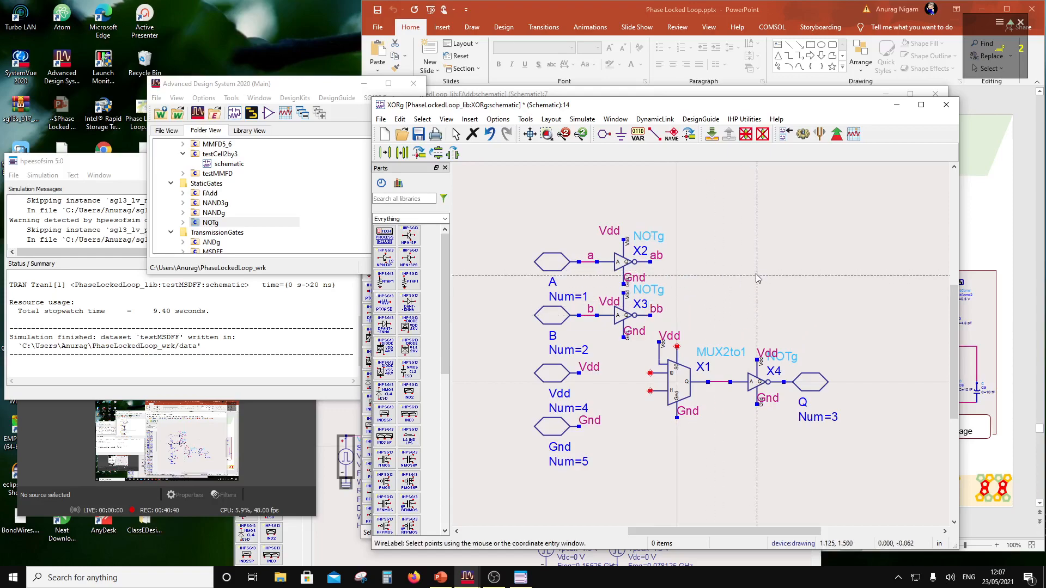
key(Escape)
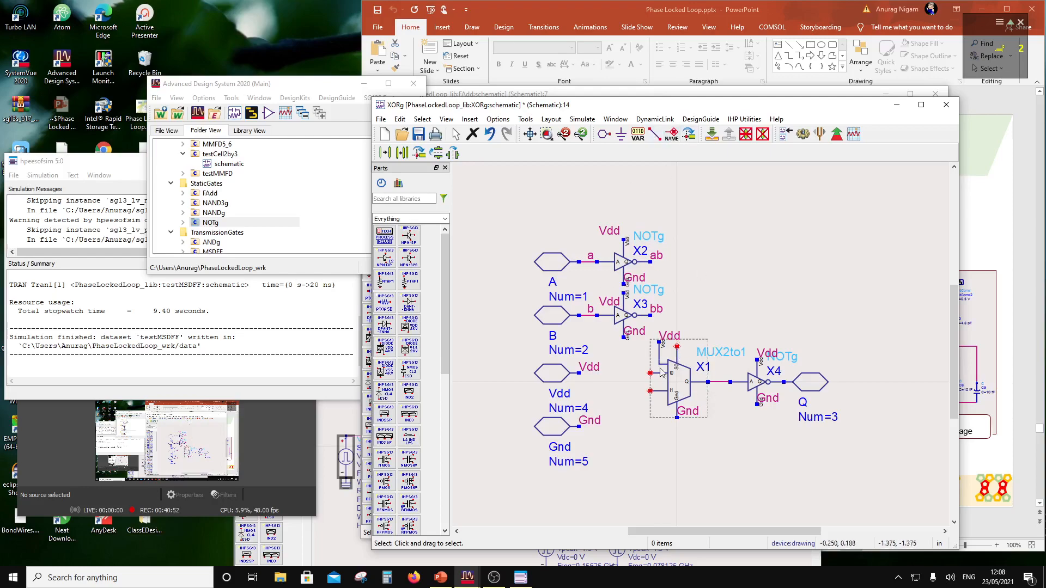
Name X1's input nets a, b and bb, then delete inverter X2.
click(679, 136)
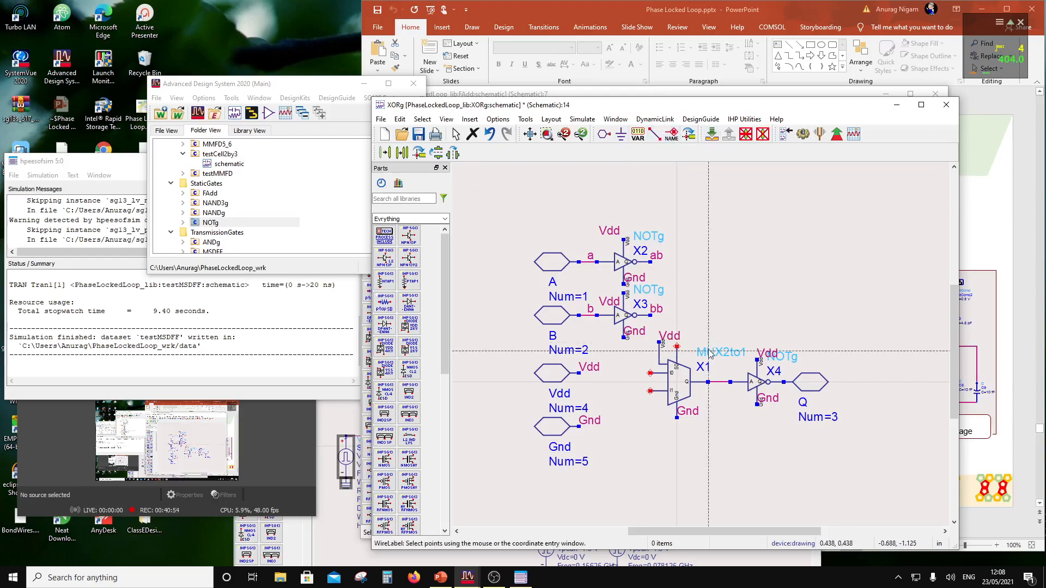
click(676, 343)
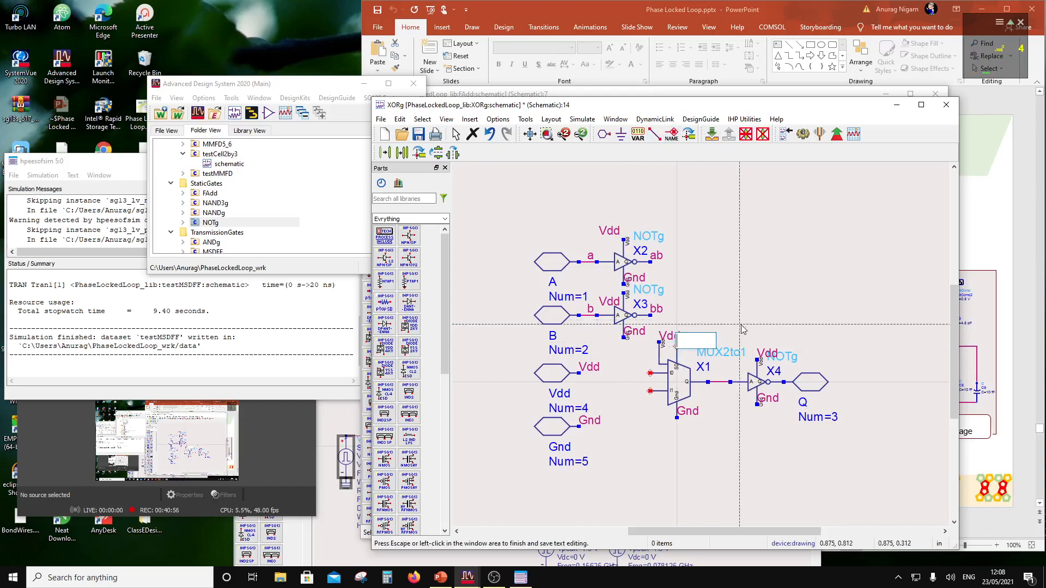
text(a)
key(Return)
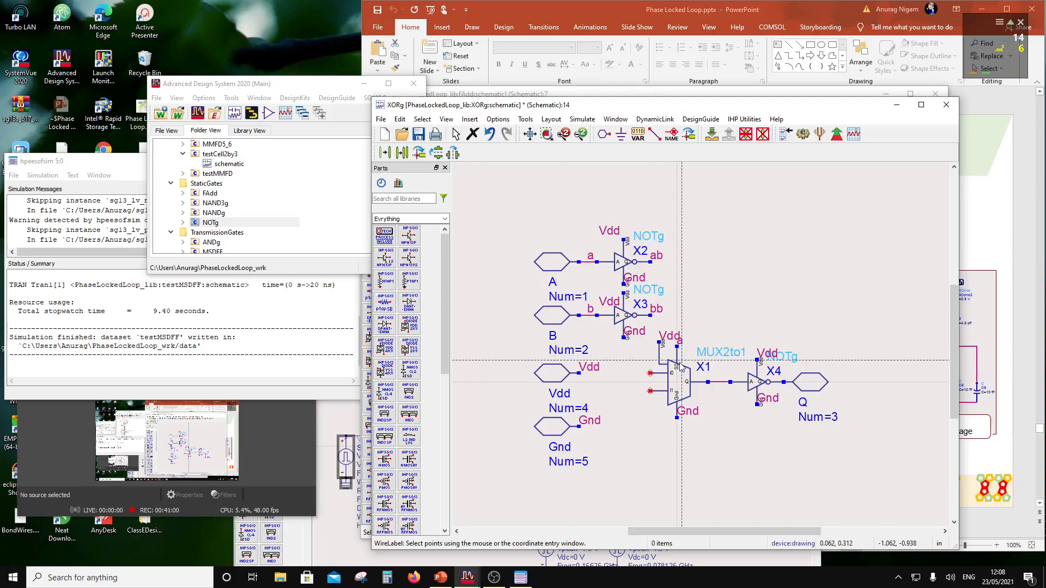
click(649, 391)
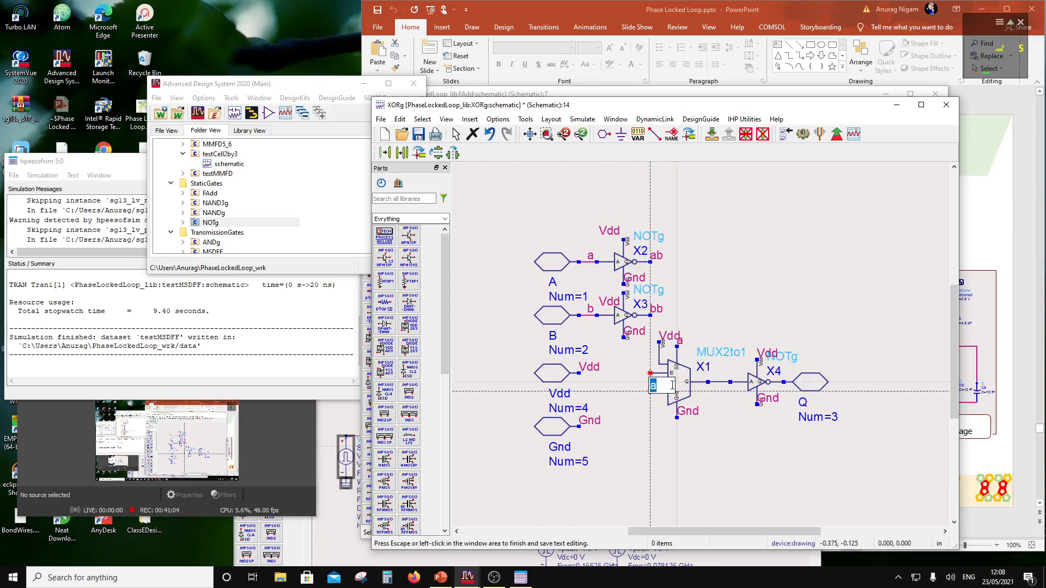
click(758, 319)
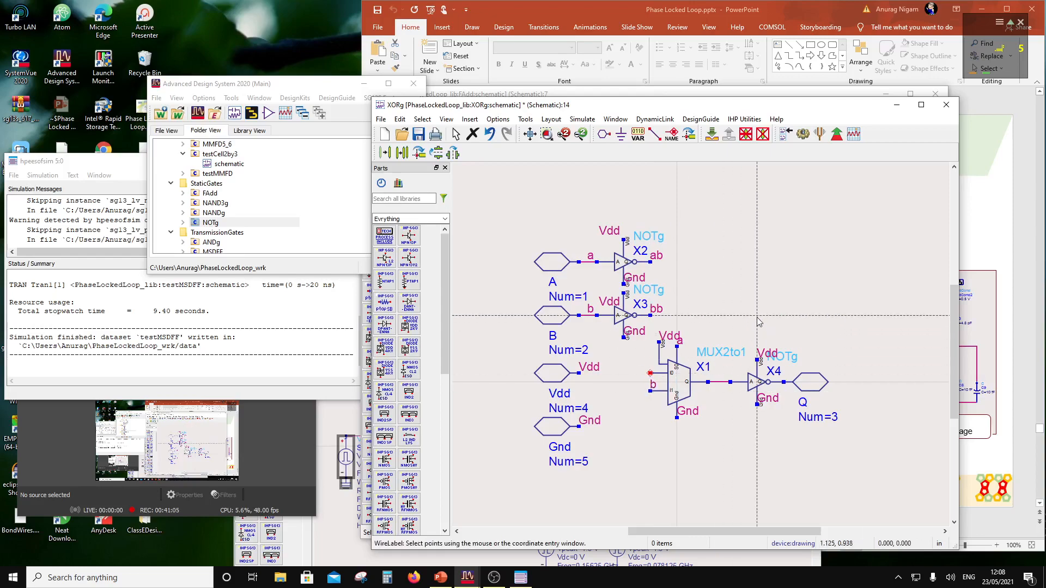
click(650, 374)
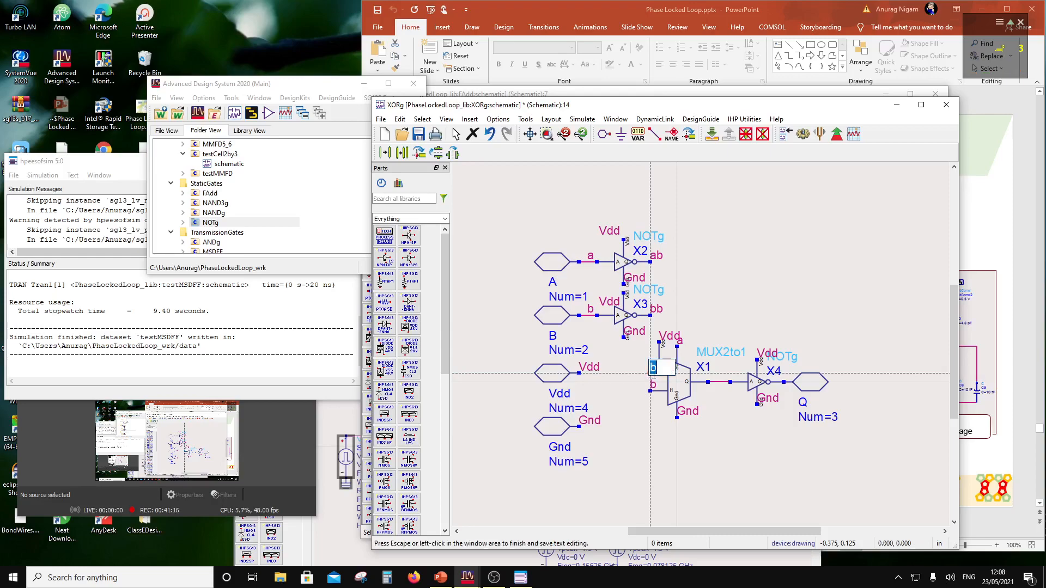
text(b)
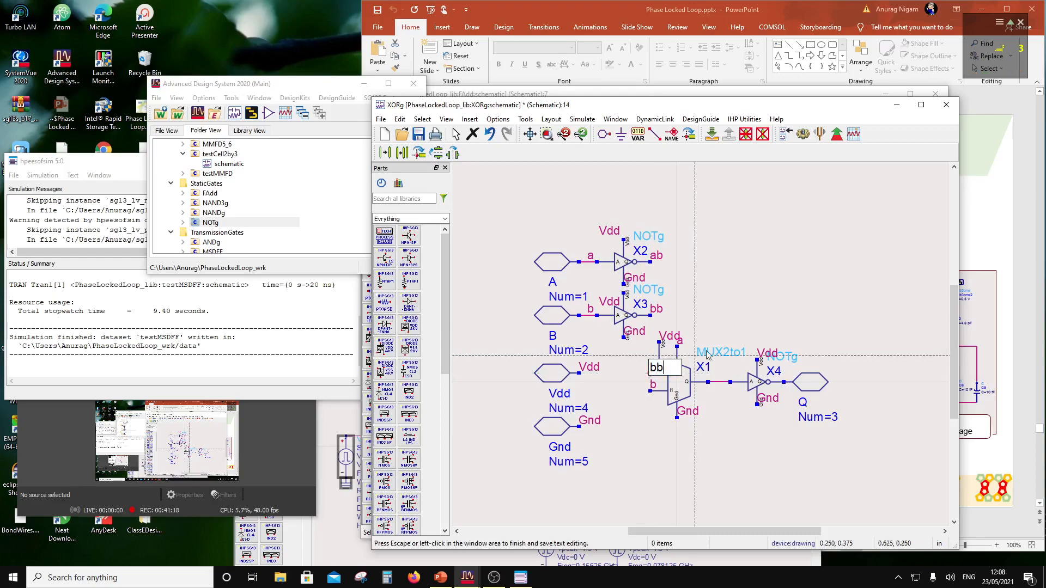
click(739, 332)
key(Escape)
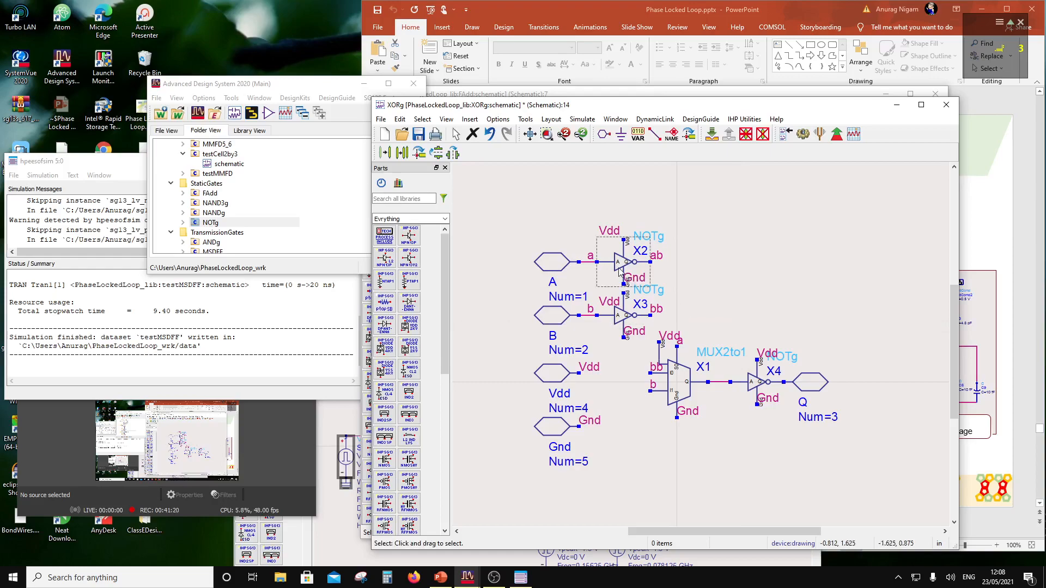
key(Delete)
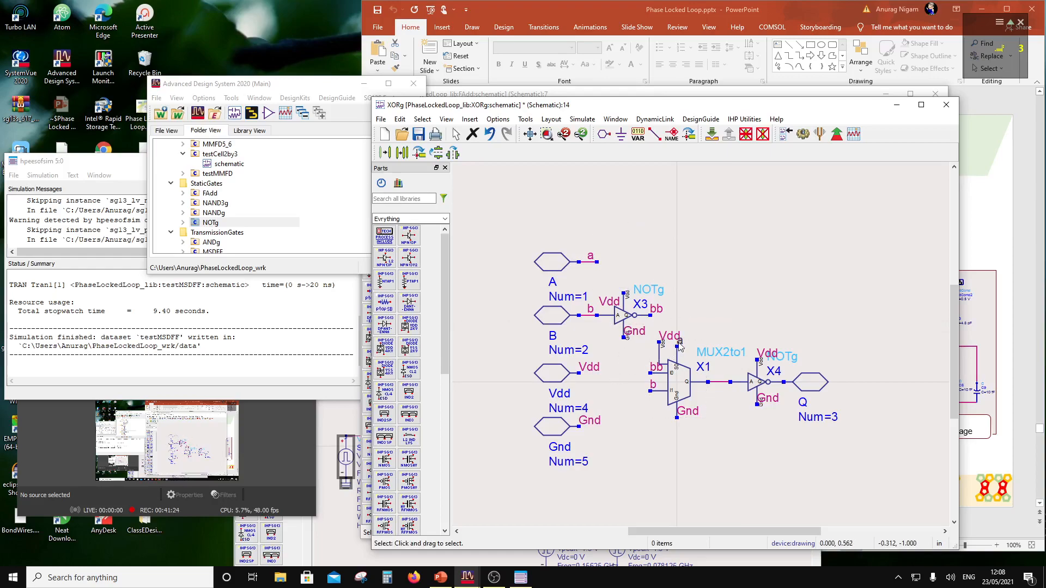
Nudge X1's Vdd label left, then save and close the XORg schematic.
drag(664, 337, 657, 339)
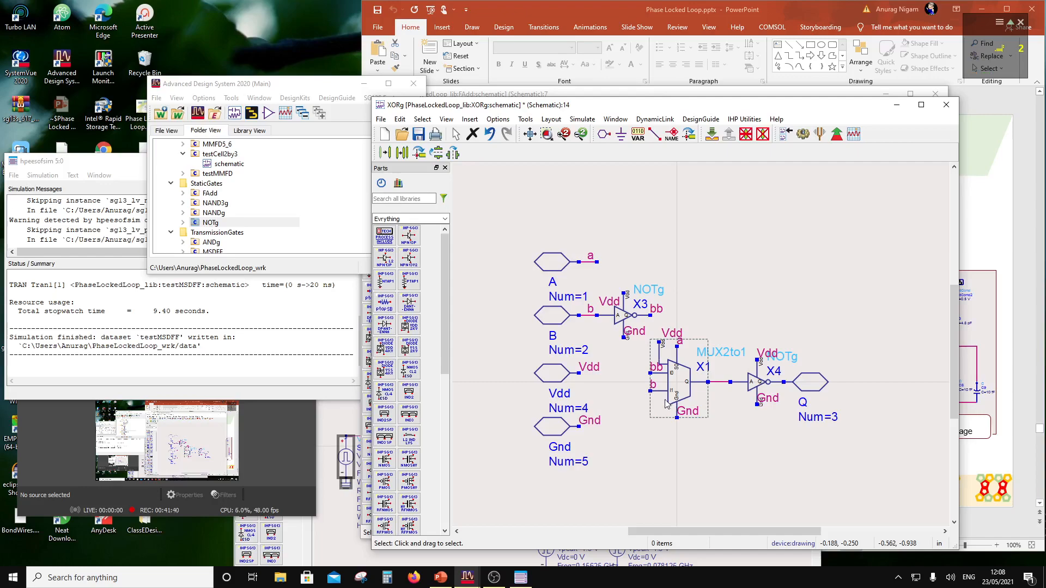
click(418, 133)
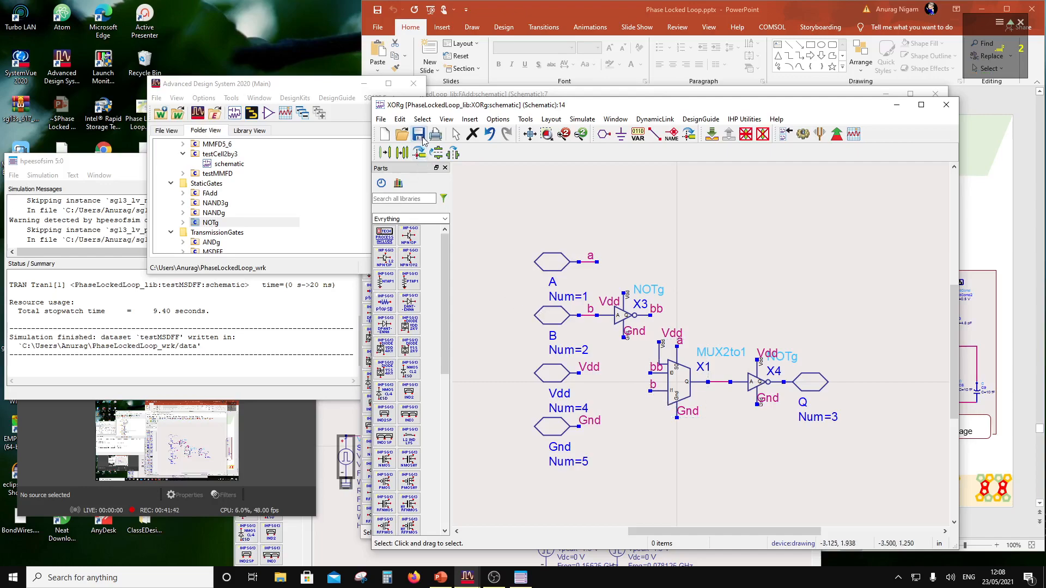
click(944, 105)
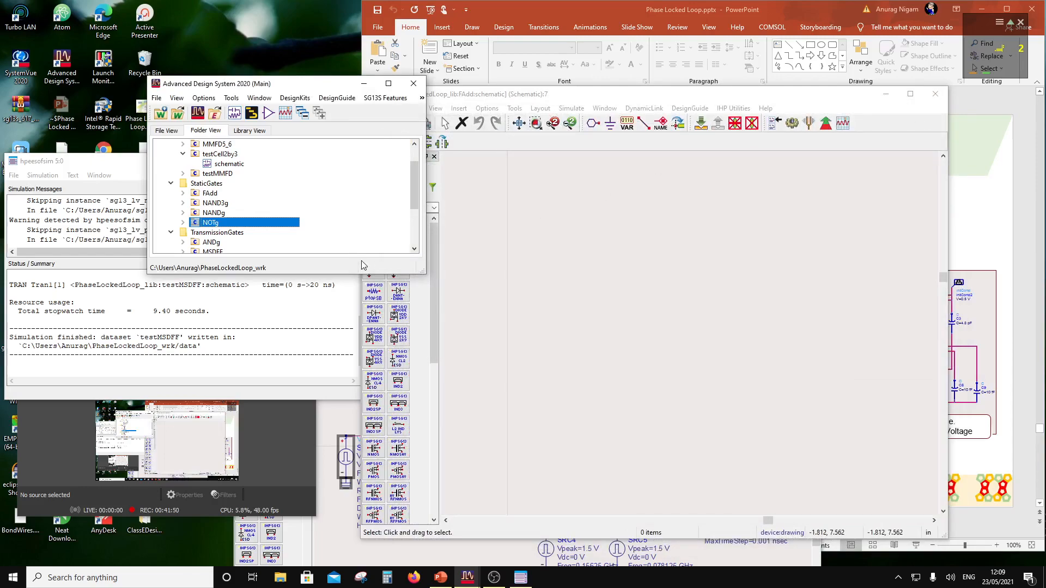
Create a new schematic cell named testXOR in the TransmissionGates folder.
scroll(219, 224, down, 2)
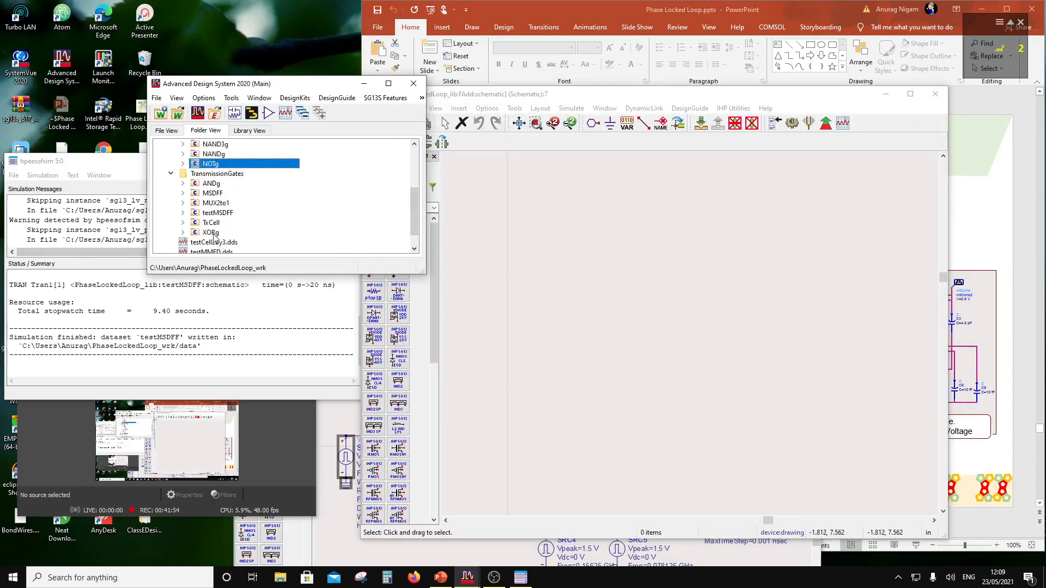
right_click(215, 174)
mouse_move(305, 180)
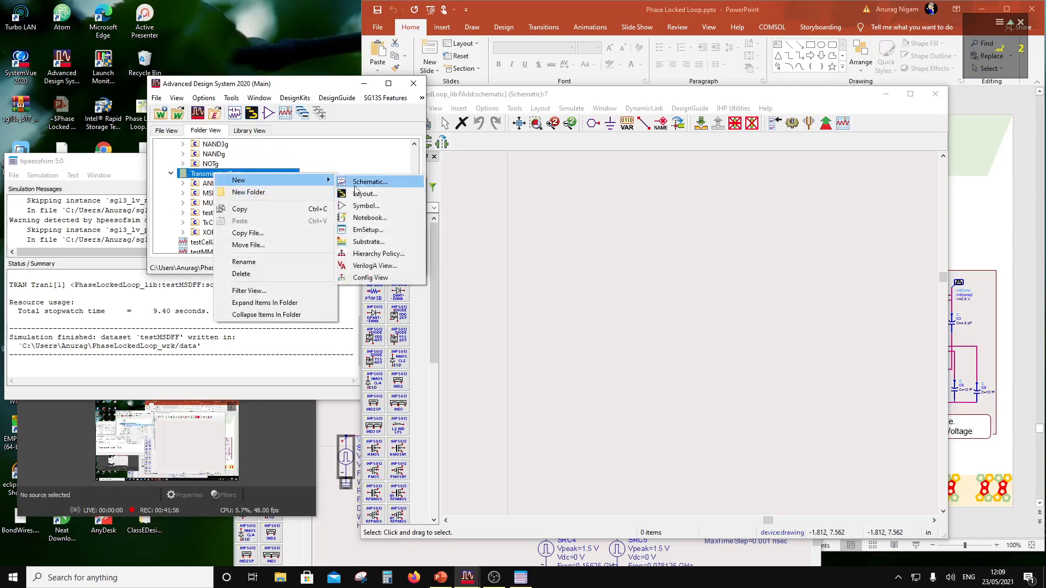
click(374, 187)
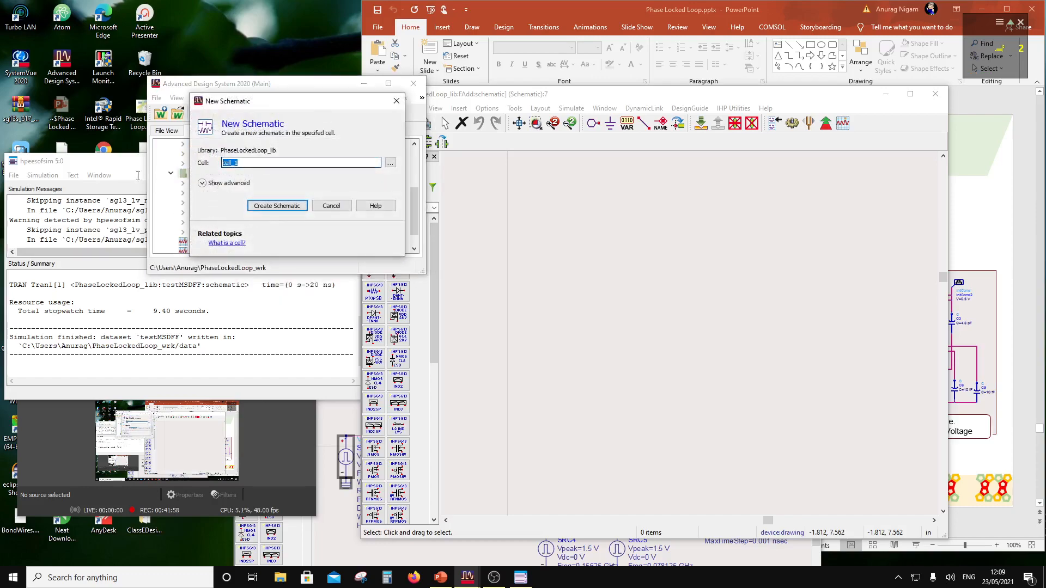
text(t)
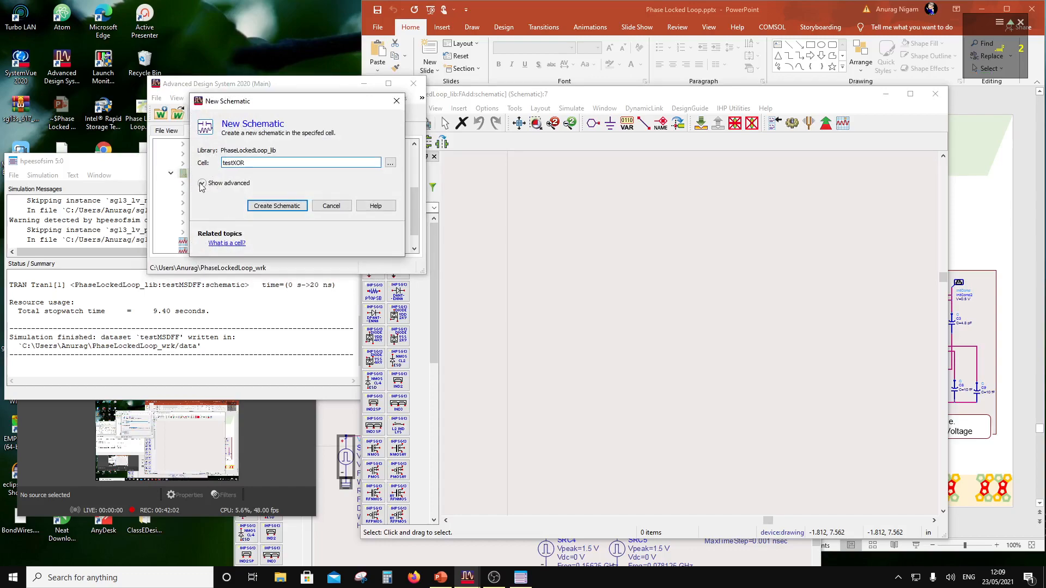
text(estXOR)
click(267, 207)
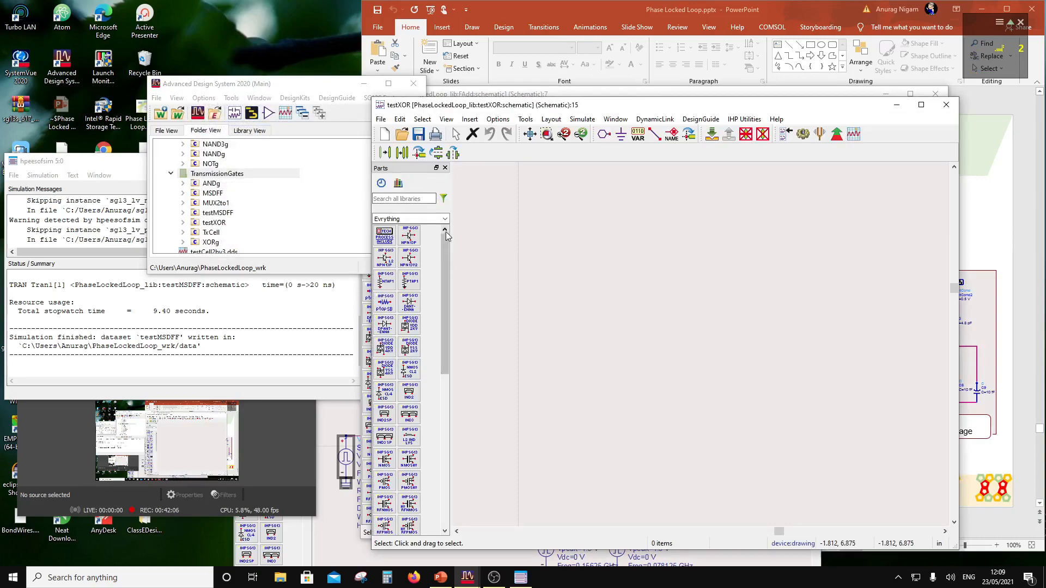
Generate a box symbol for XORg with pins A, B, Vdd, Gnd and Q.
click(228, 243)
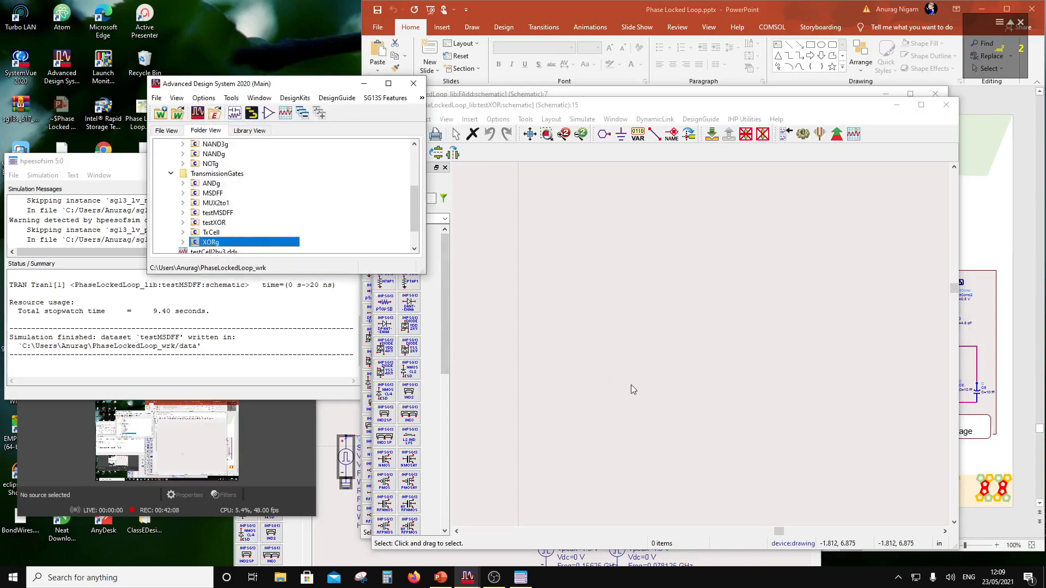
drag(228, 242, 630, 390)
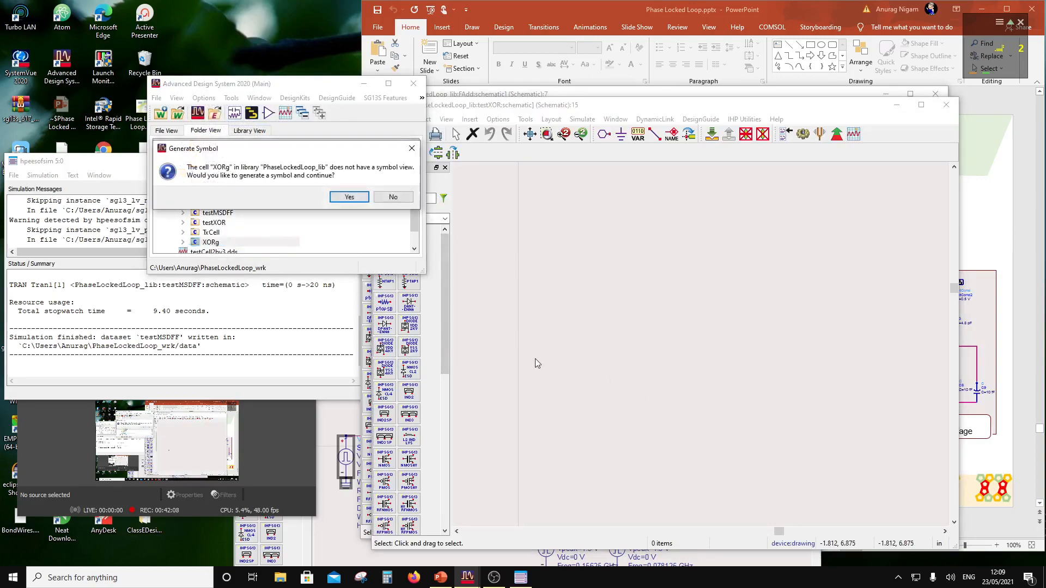
click(394, 197)
click(556, 297)
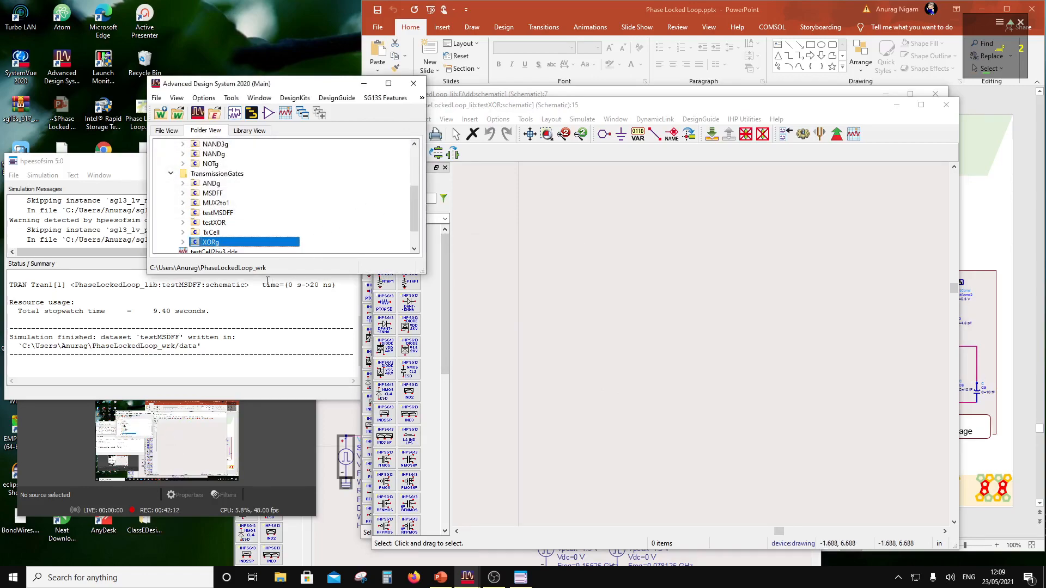
right_click(207, 243)
mouse_move(306, 266)
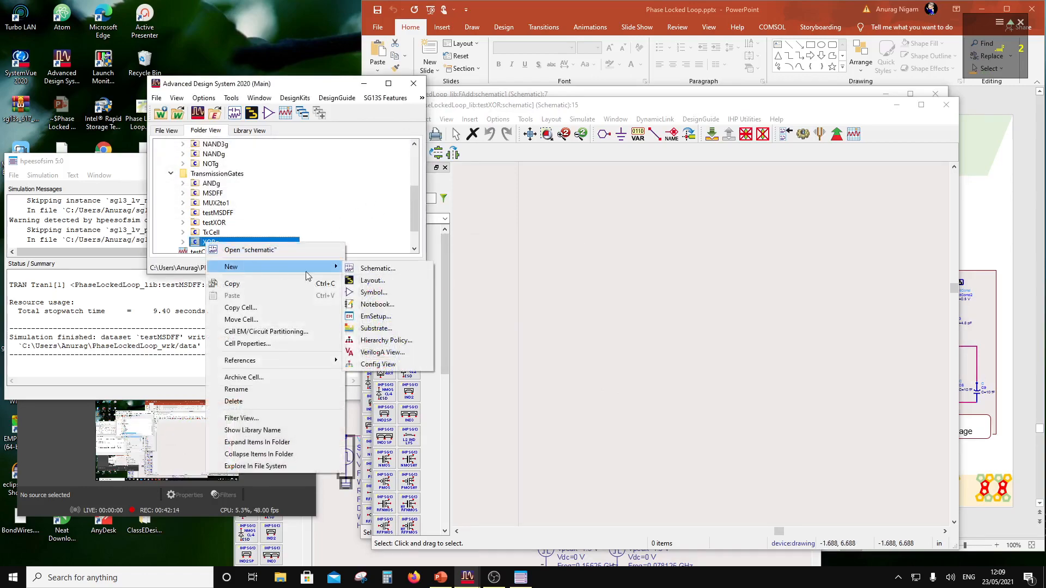
click(373, 292)
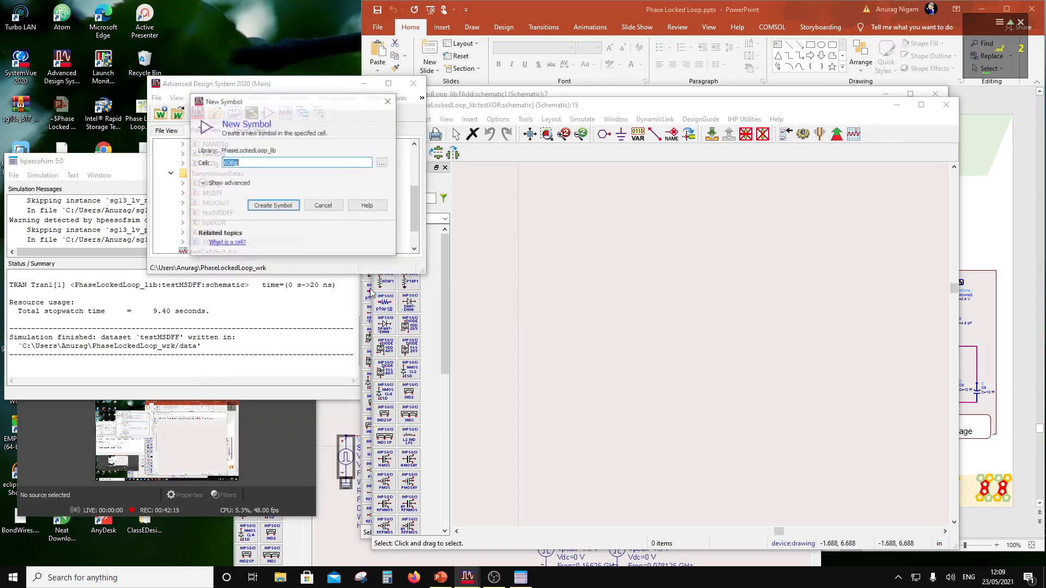
click(272, 205)
Accept the generated pin layout and move the whole symbol up and to the right.
click(240, 313)
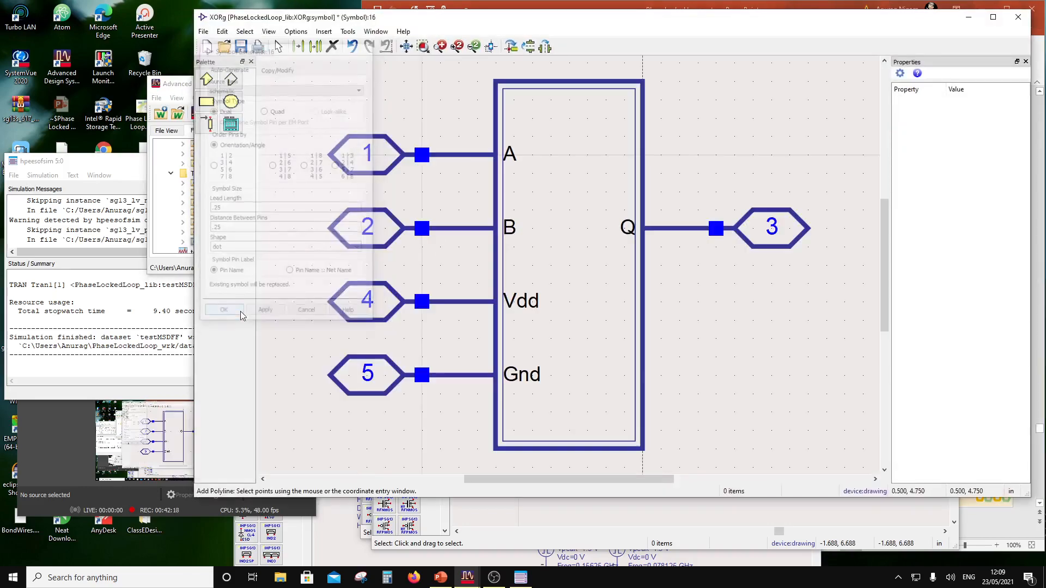
key(Escape)
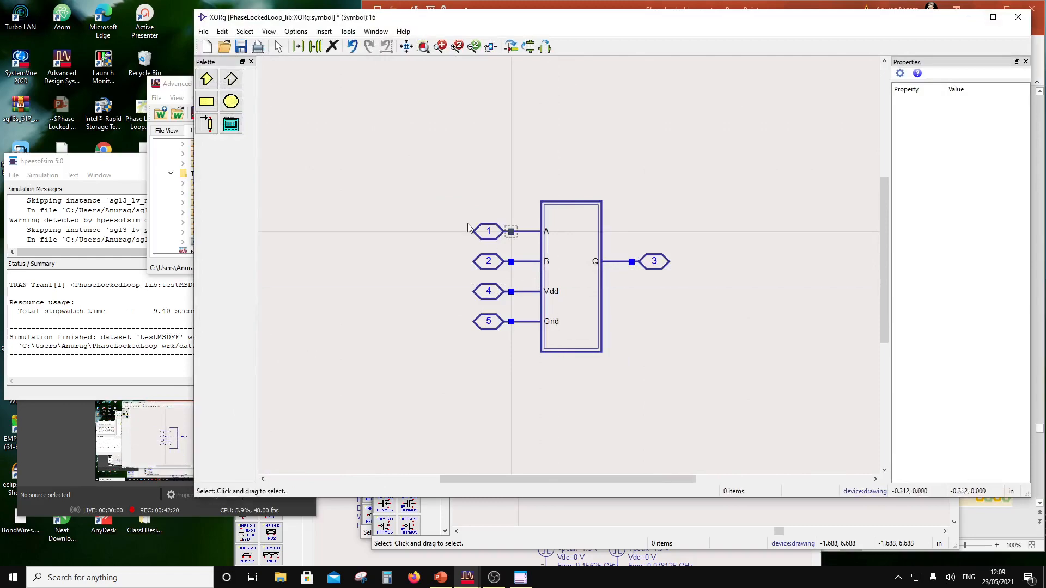
mouse_move(432, 169)
mouse_down()
mouse_move(697, 366)
mouse_move(665, 397)
mouse_up()
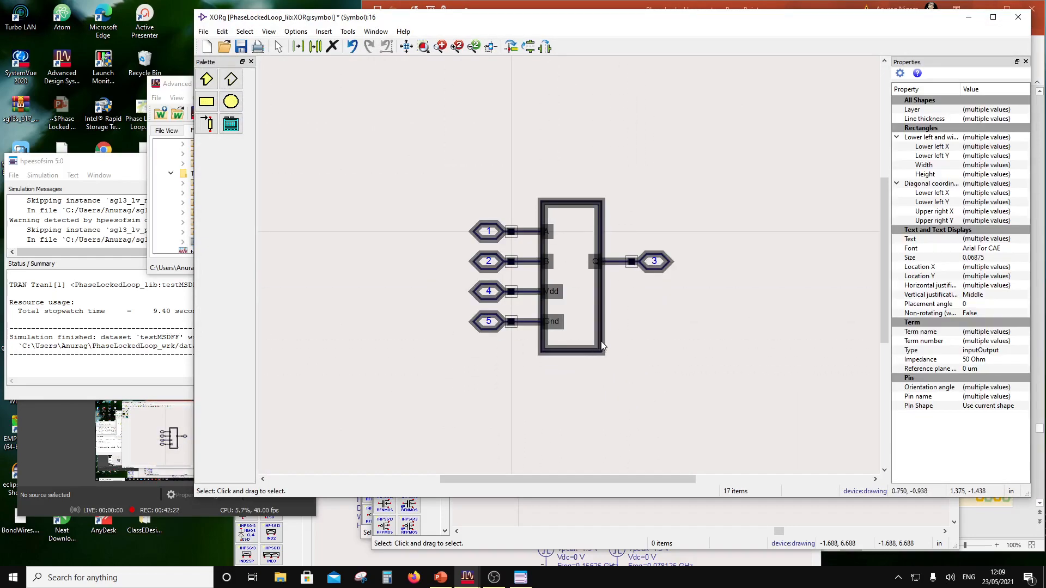
drag(602, 345, 747, 264)
click(627, 328)
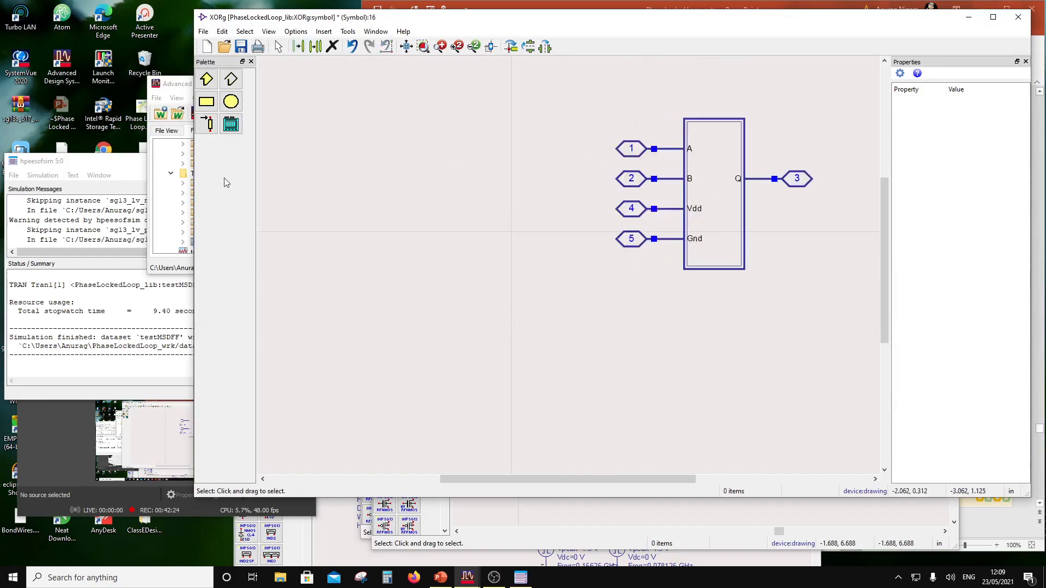
Draw a medium-thickness clockwise arc as the gate's upper front curve.
click(296, 32)
mouse_move(324, 32)
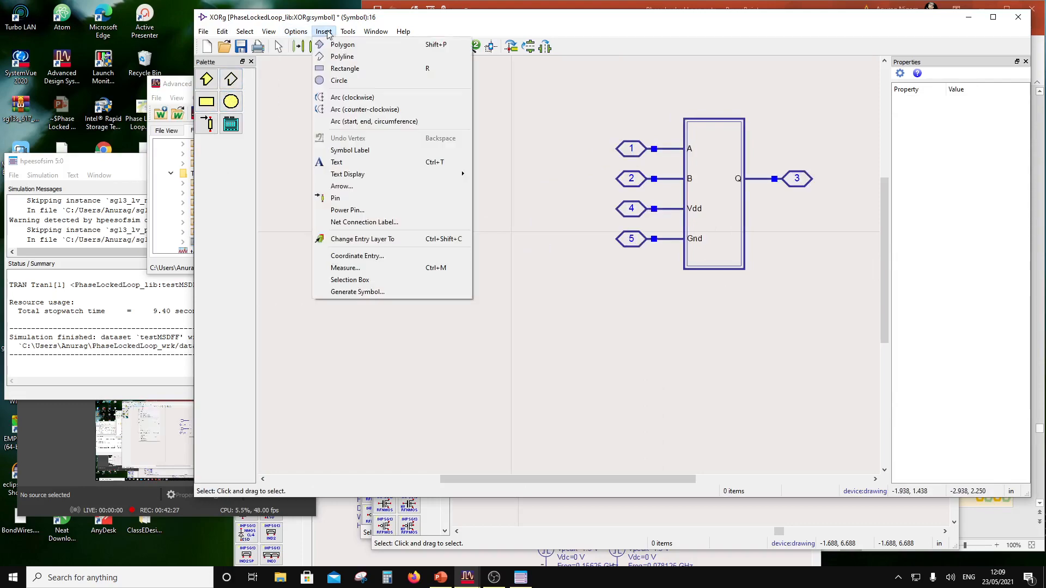
click(358, 98)
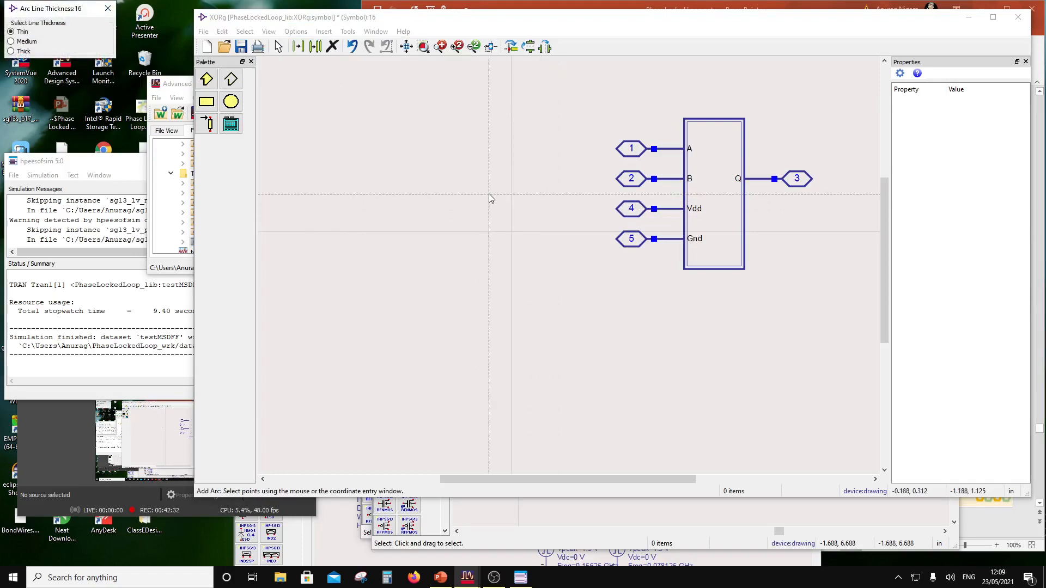
scroll(488, 194, up, 2)
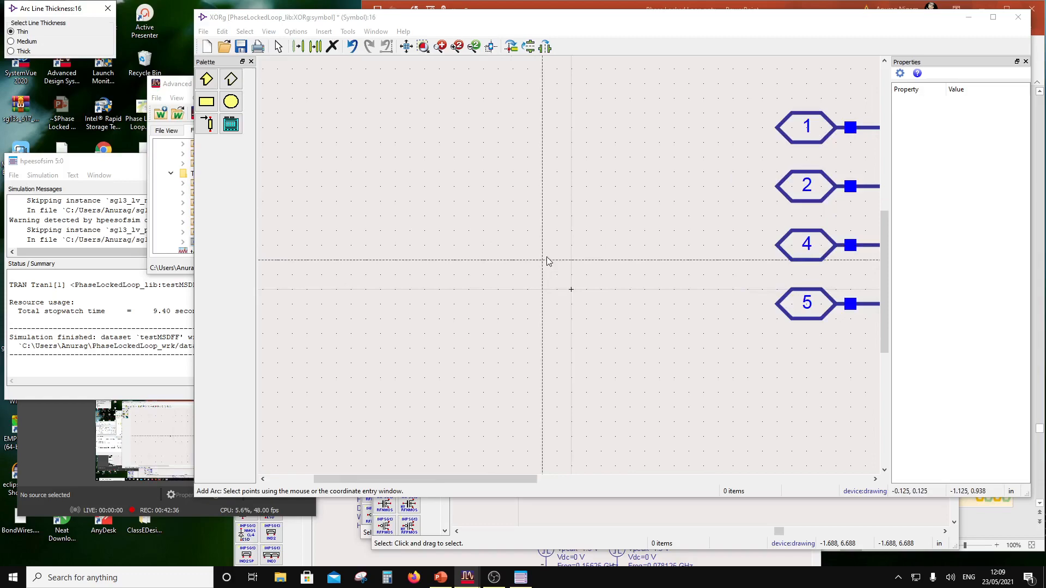
click(25, 43)
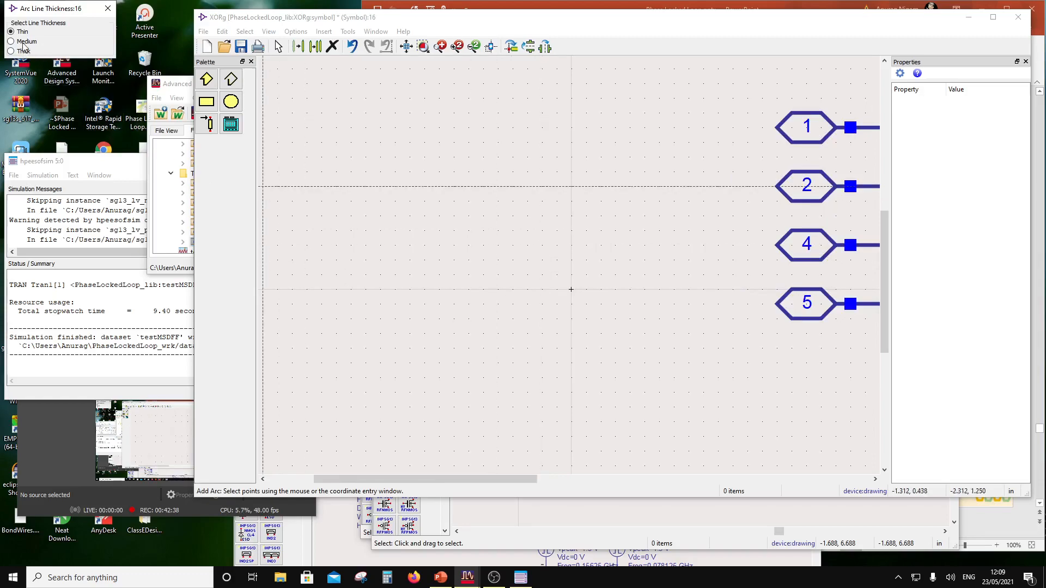
click(542, 260)
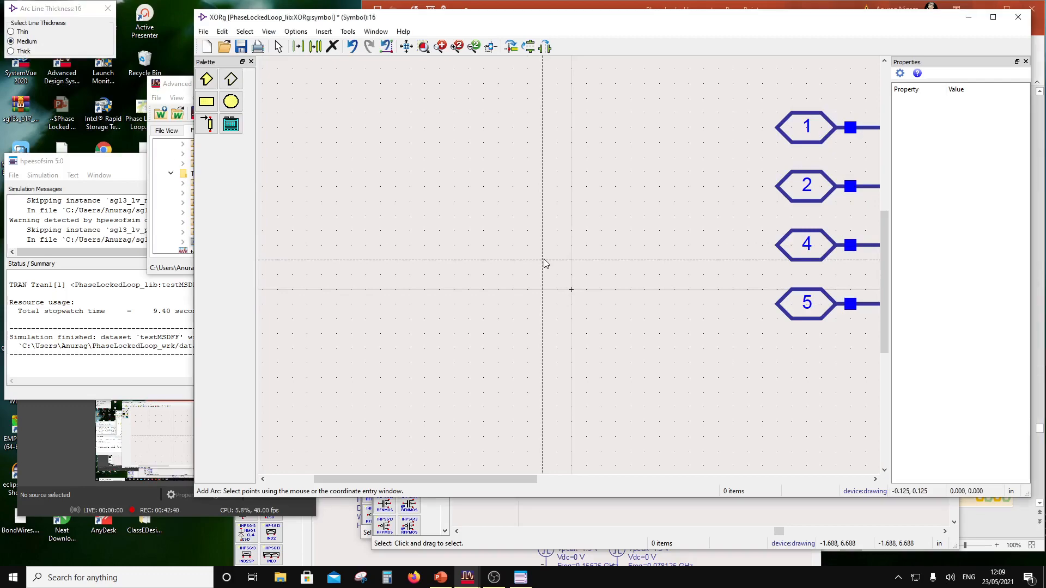
click(559, 321)
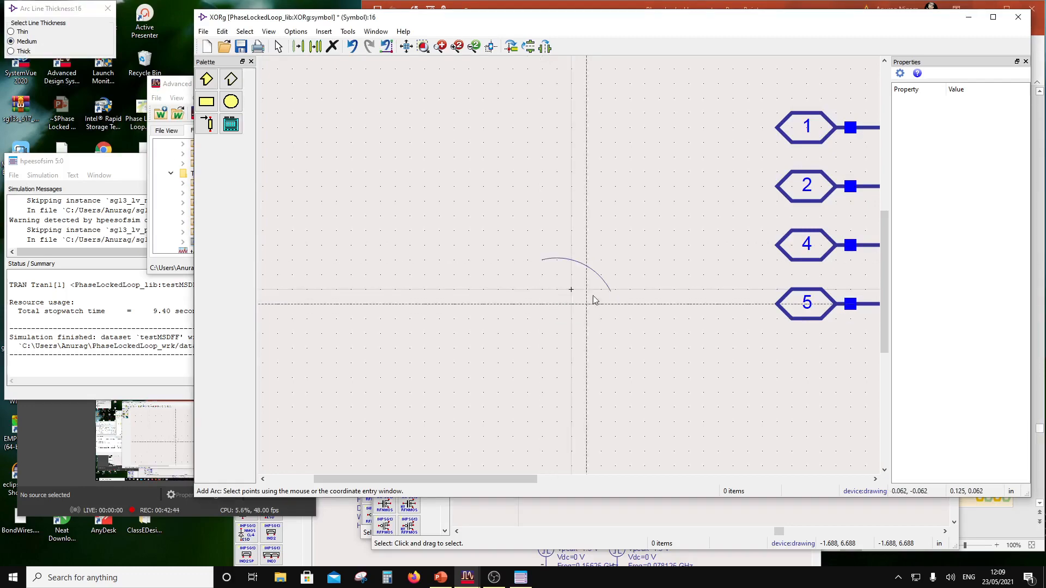
click(608, 293)
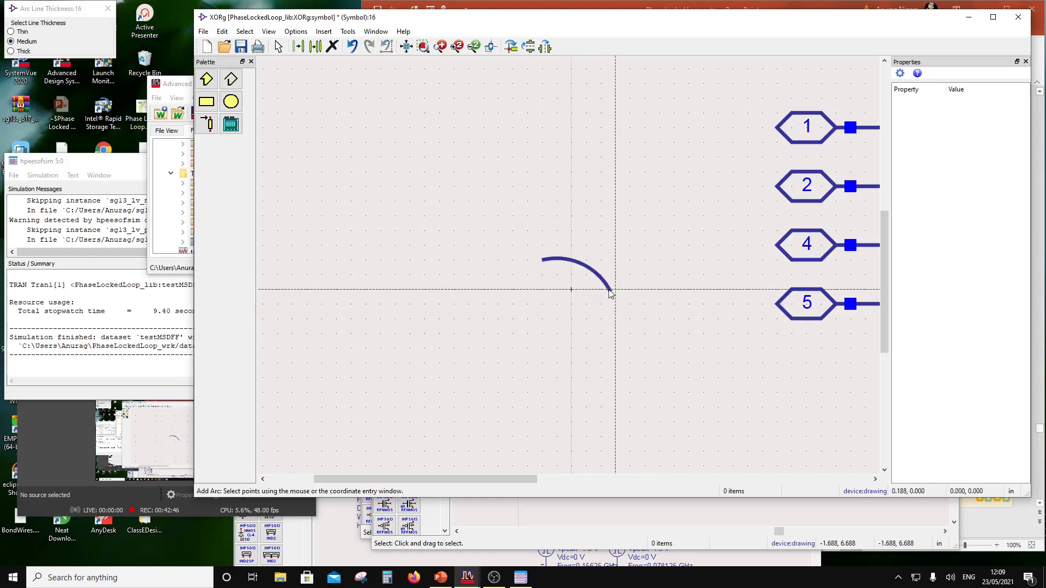
Copy the upper arc with a reference point, mirror it vertically, and place it below.
click(602, 277)
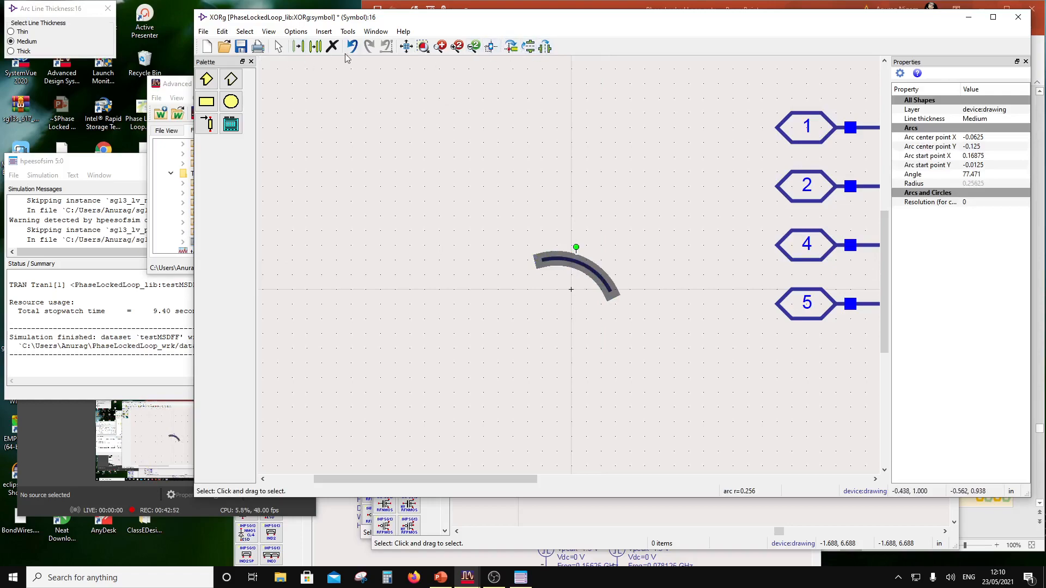
click(315, 48)
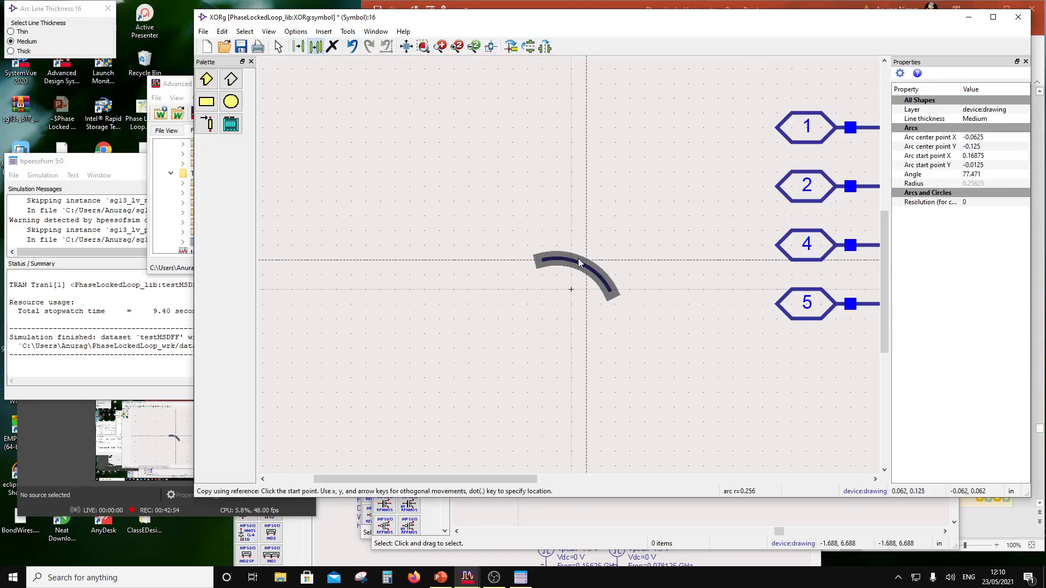
click(570, 289)
click(533, 47)
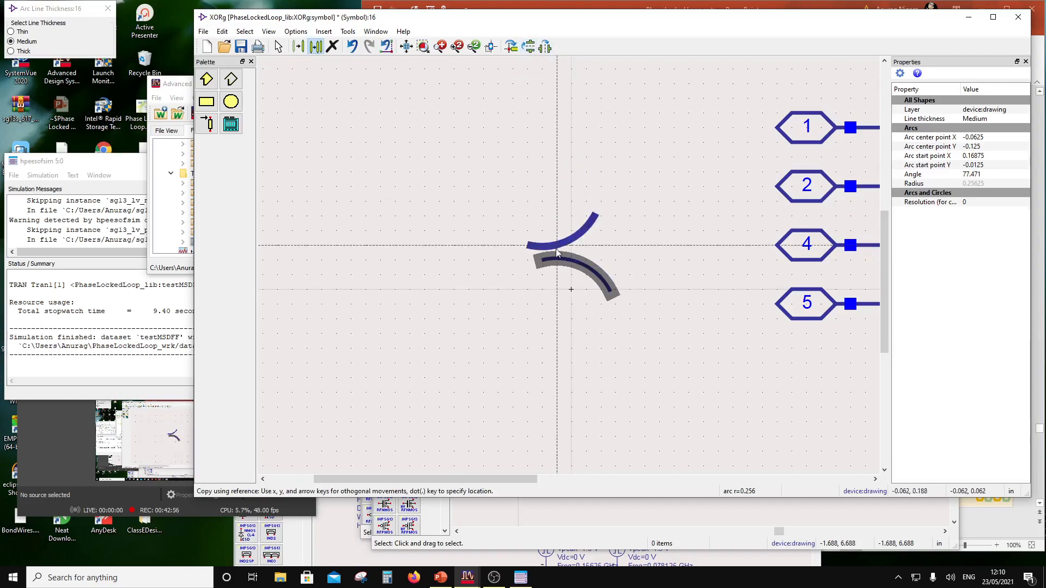
click(573, 324)
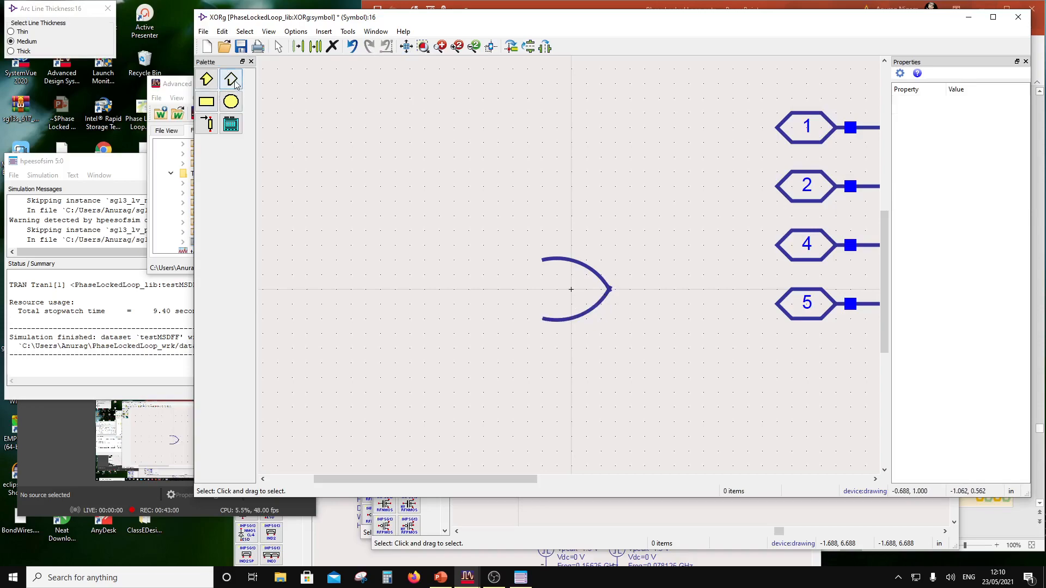
Draw a medium-thickness counter-clockwise arc as the gate's curved back edge.
click(323, 31)
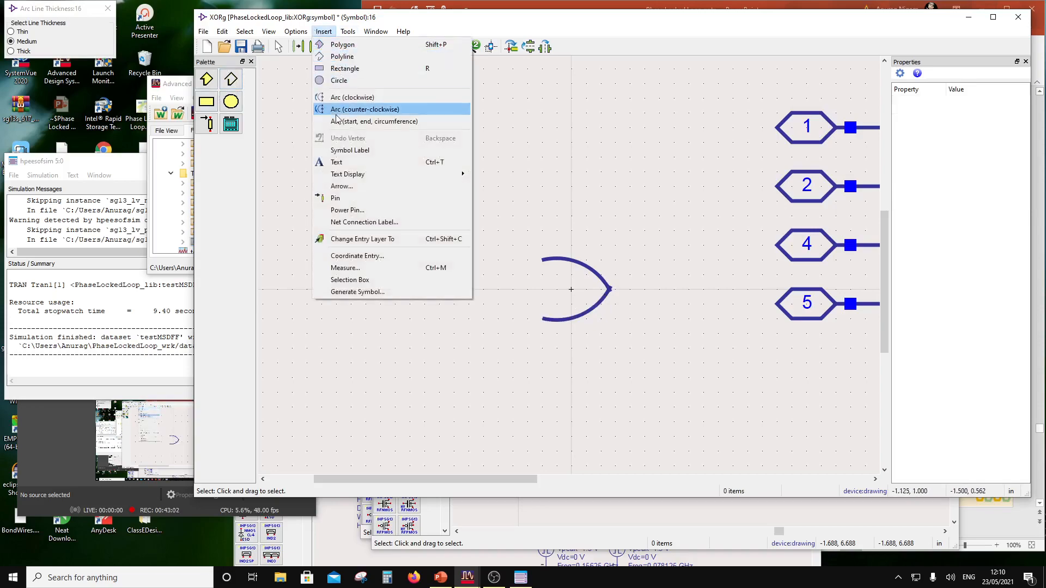
click(343, 97)
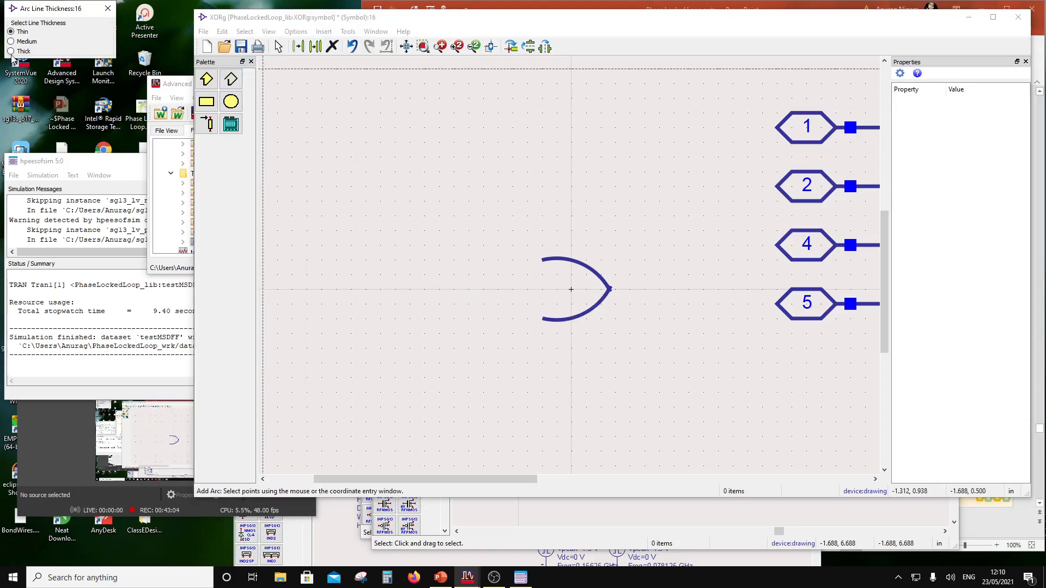
click(16, 41)
click(541, 260)
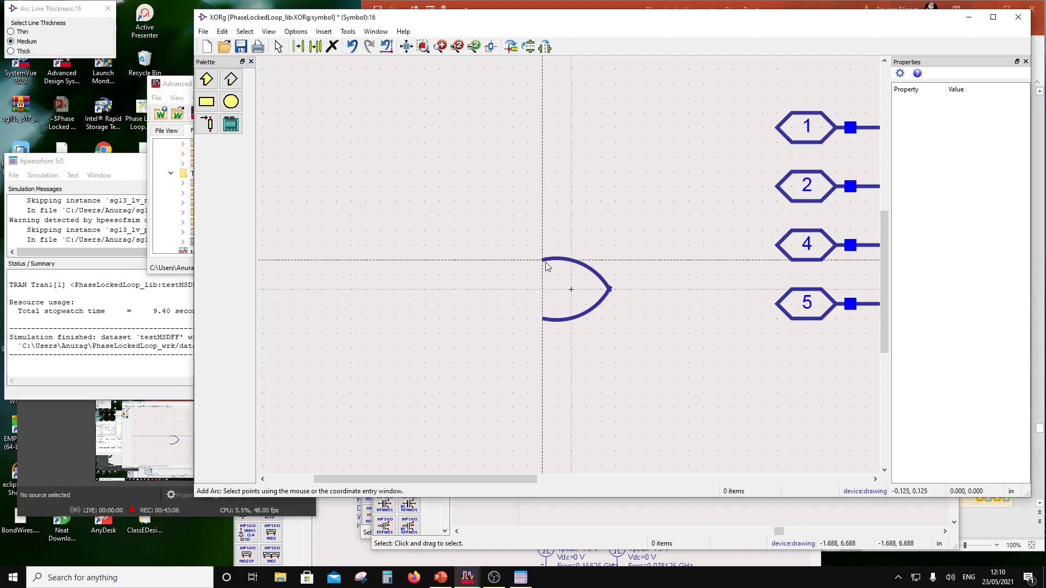
click(543, 320)
key(Escape)
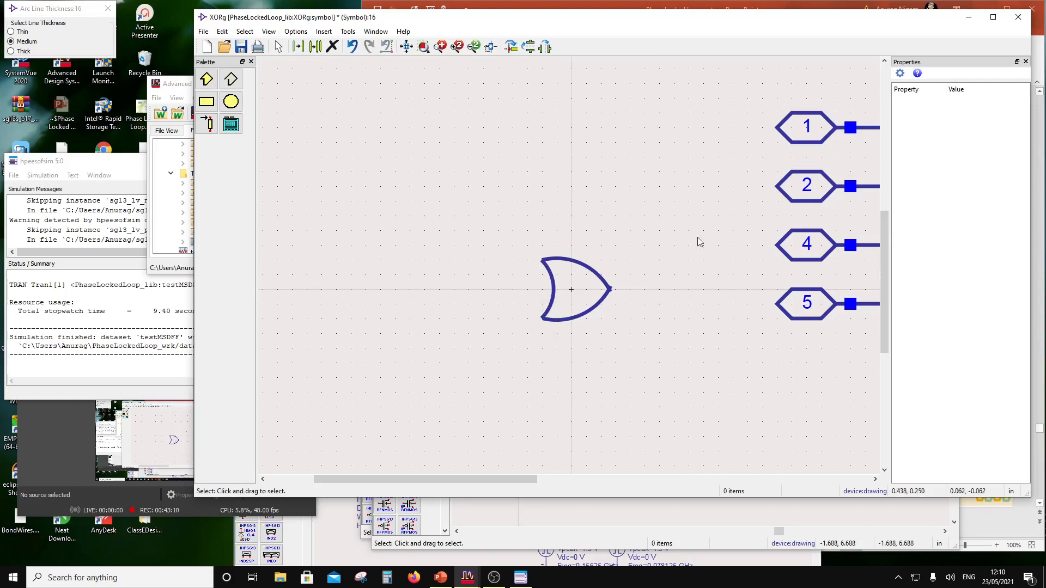
Move pin 1 (A) and pin 2 (B) side by side onto the gate's inputs.
scroll(841, 248, down, 2)
drag(563, 163, 725, 208)
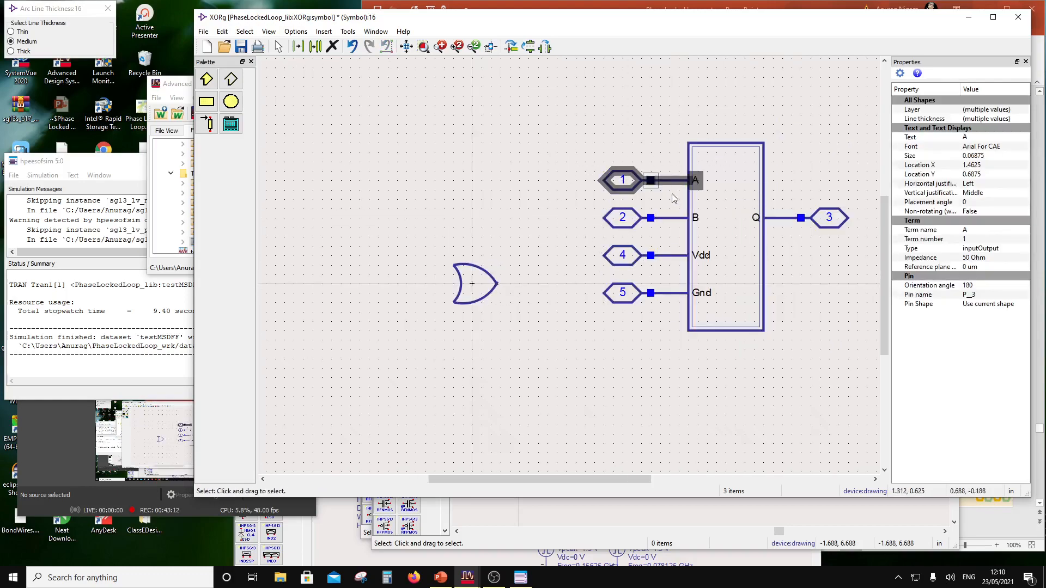
drag(676, 181, 443, 275)
click(462, 328)
drag(575, 189, 455, 297)
click(433, 325)
Delete the lower arc, upper arc and back curve of the trial gate outline.
scroll(496, 289, up, 2)
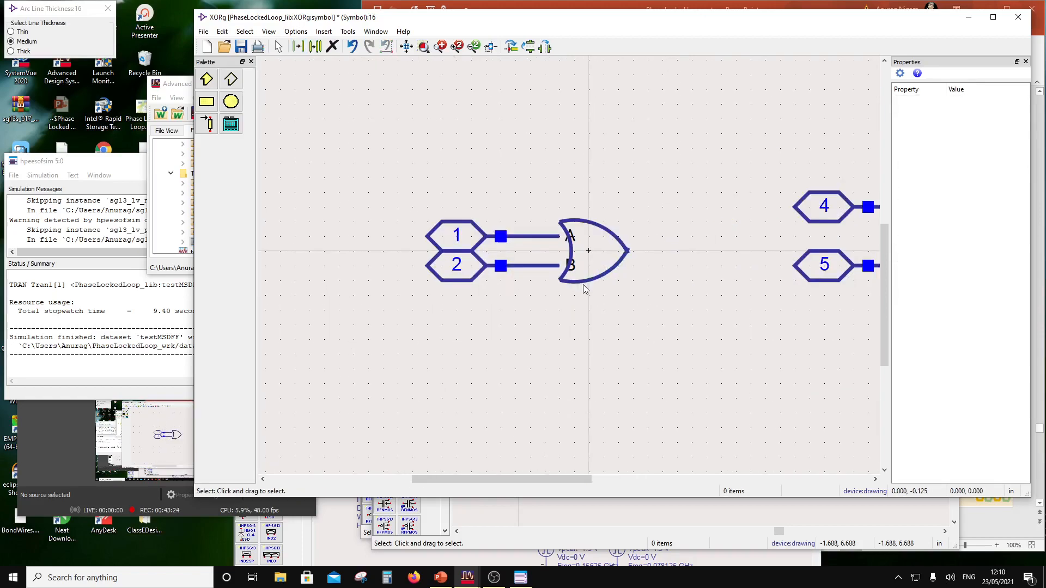
drag(584, 288, 585, 297)
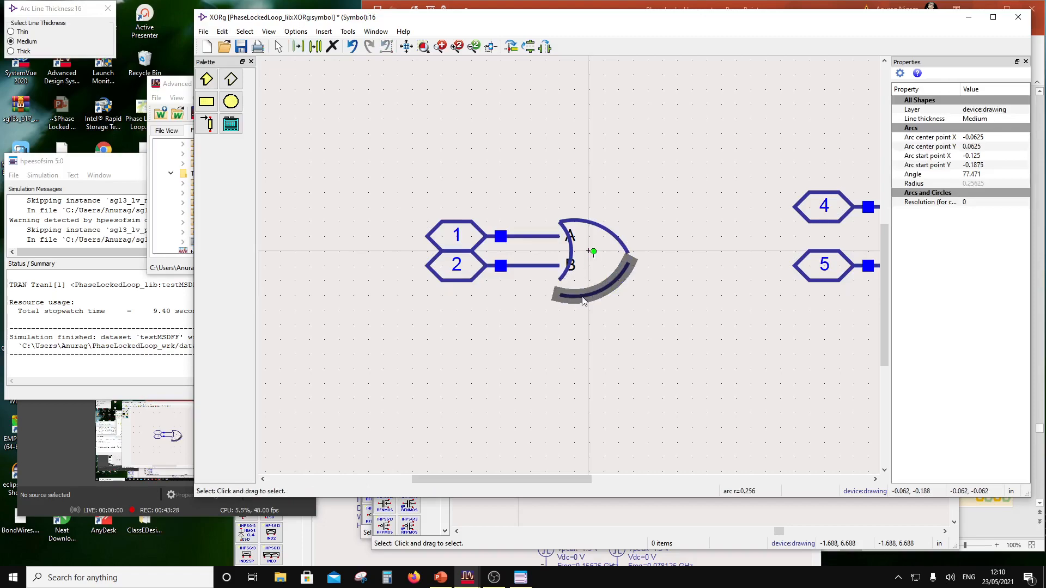
key(Delete)
click(599, 227)
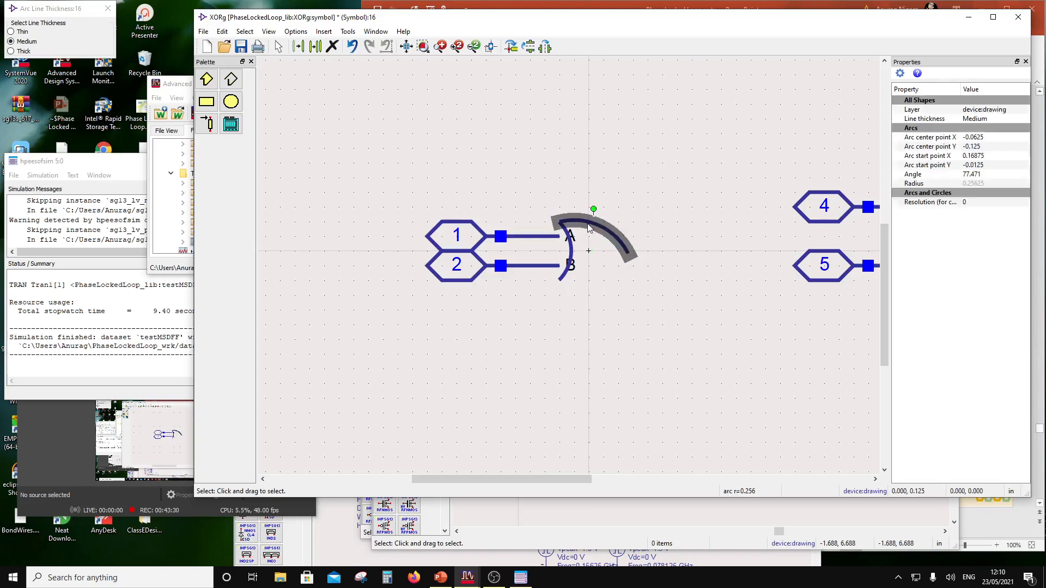
key(Delete)
click(573, 255)
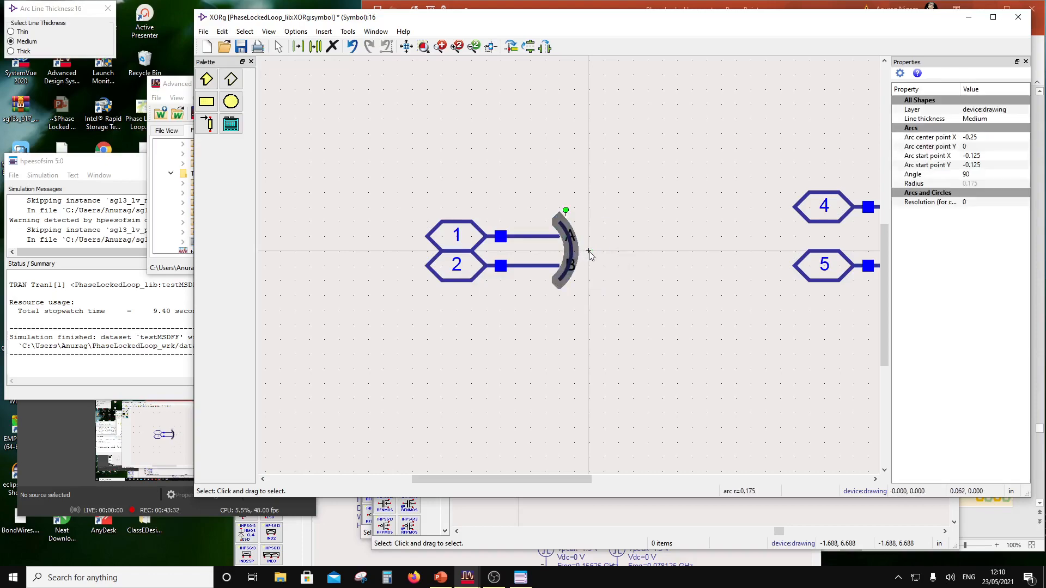
key(Delete)
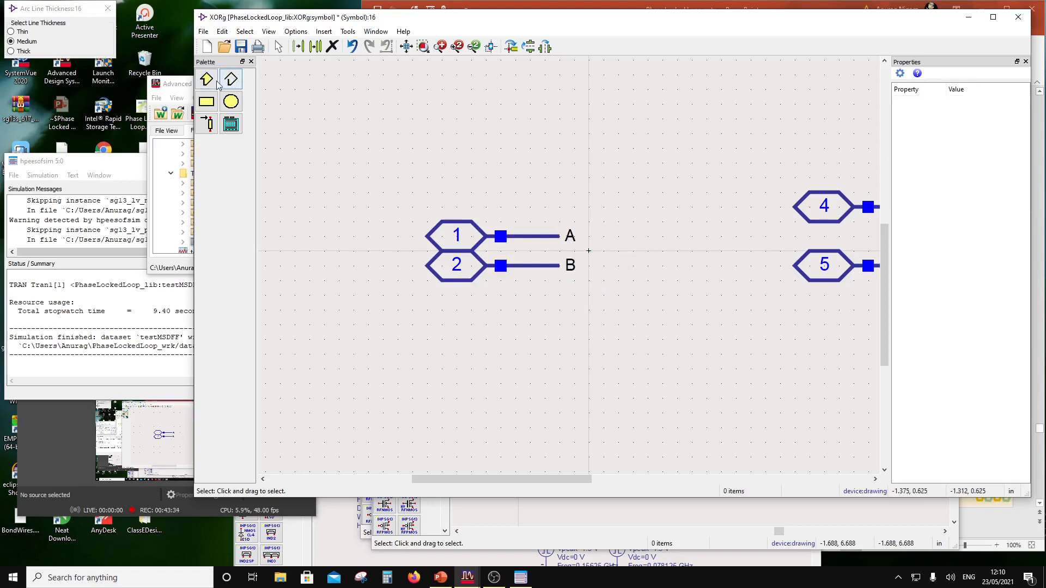
Draw a medium-thickness upper arc from above input A to the gate's tip.
click(296, 31)
mouse_move(323, 31)
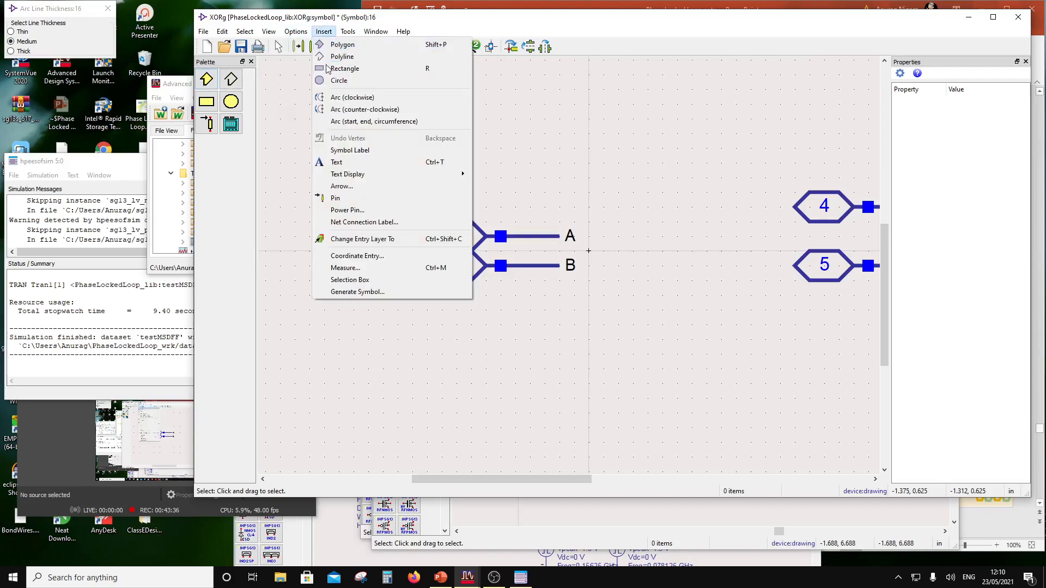
click(332, 98)
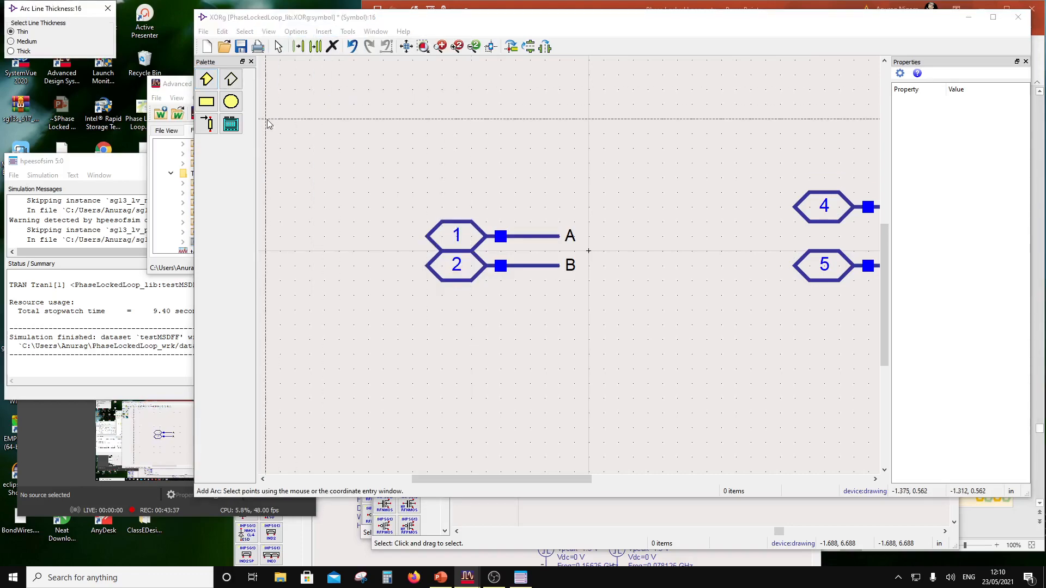
click(36, 43)
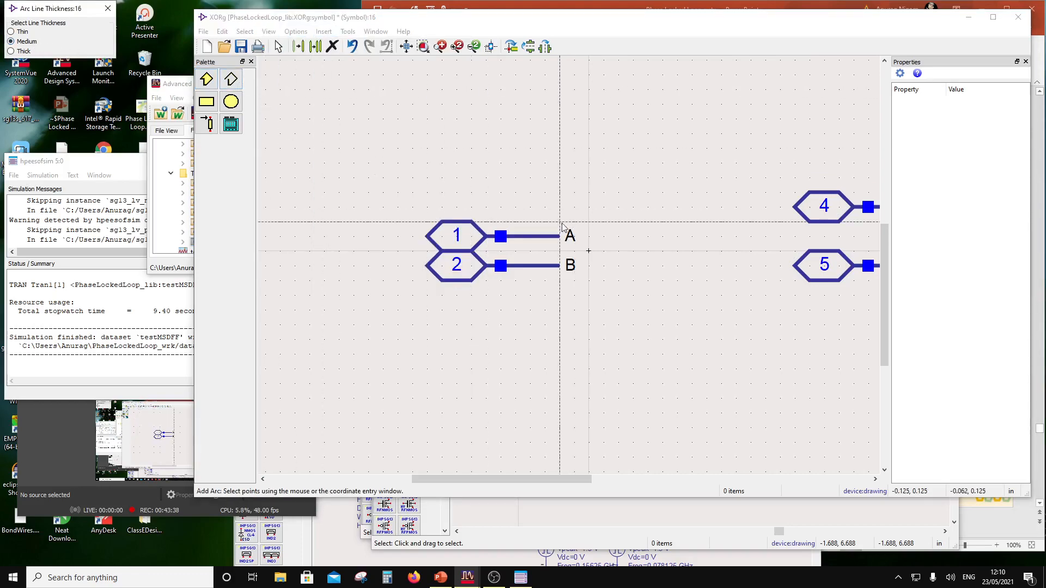
click(549, 197)
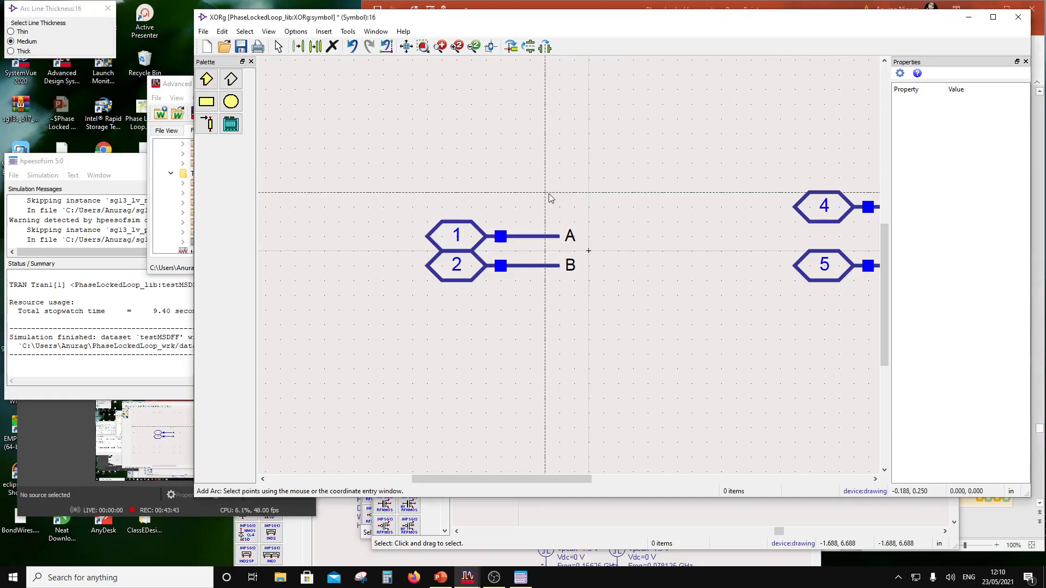
click(572, 298)
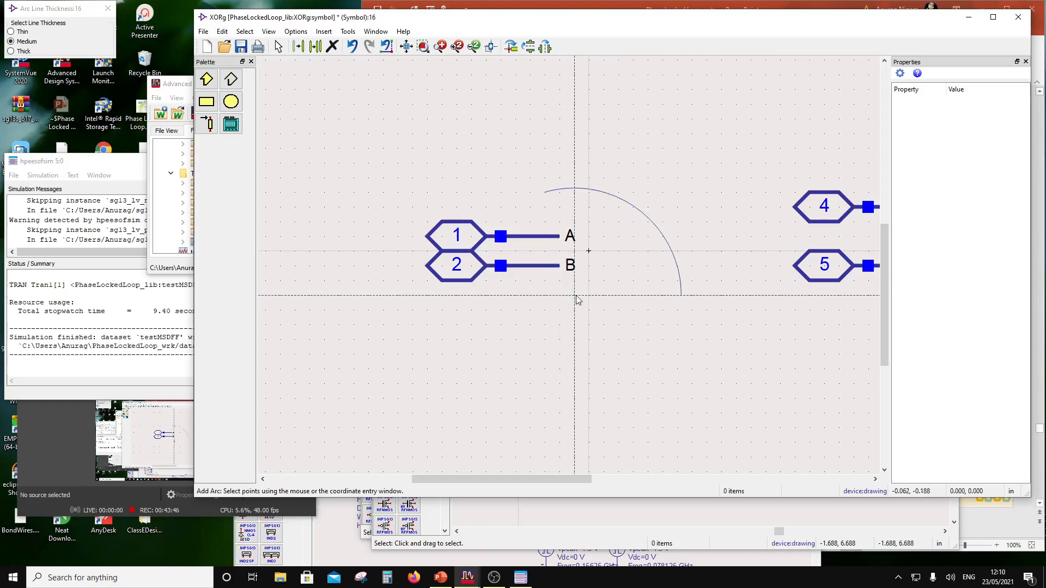
click(674, 255)
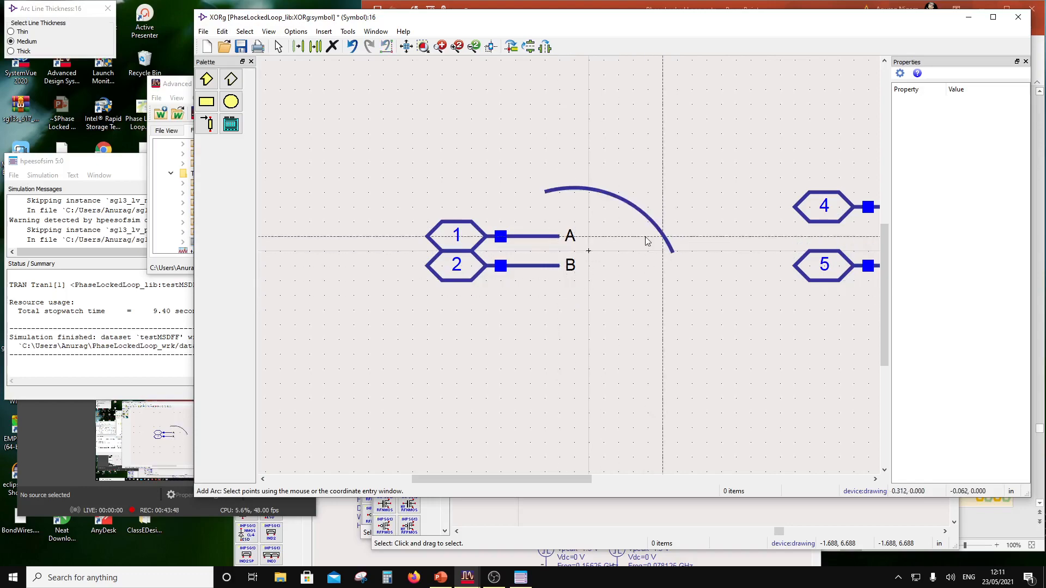
Copy the upper arc with a reference point, mirror it, and place it as the lower curve.
click(593, 196)
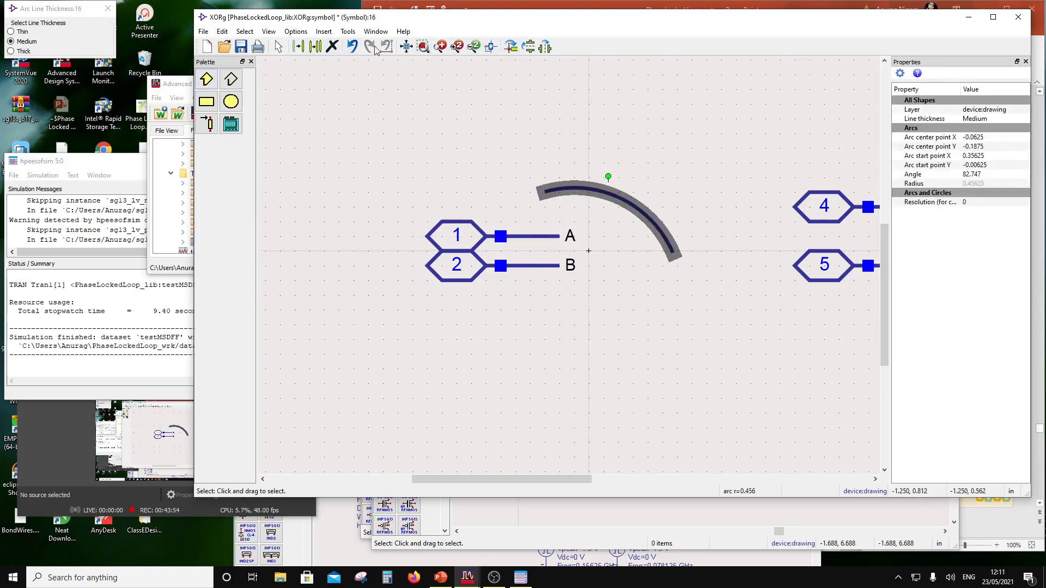
click(316, 48)
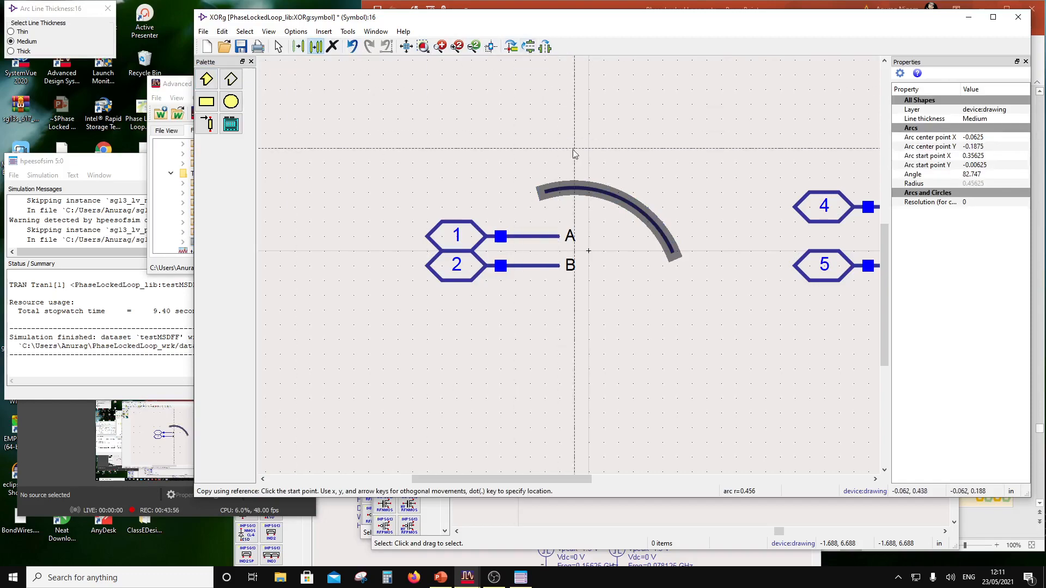
click(578, 191)
click(531, 49)
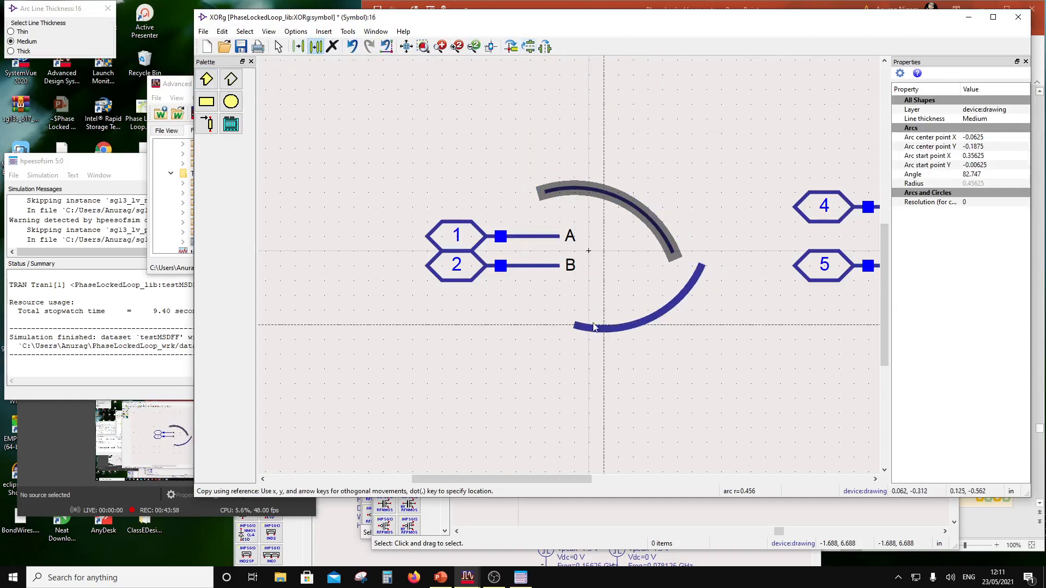
click(577, 312)
click(669, 351)
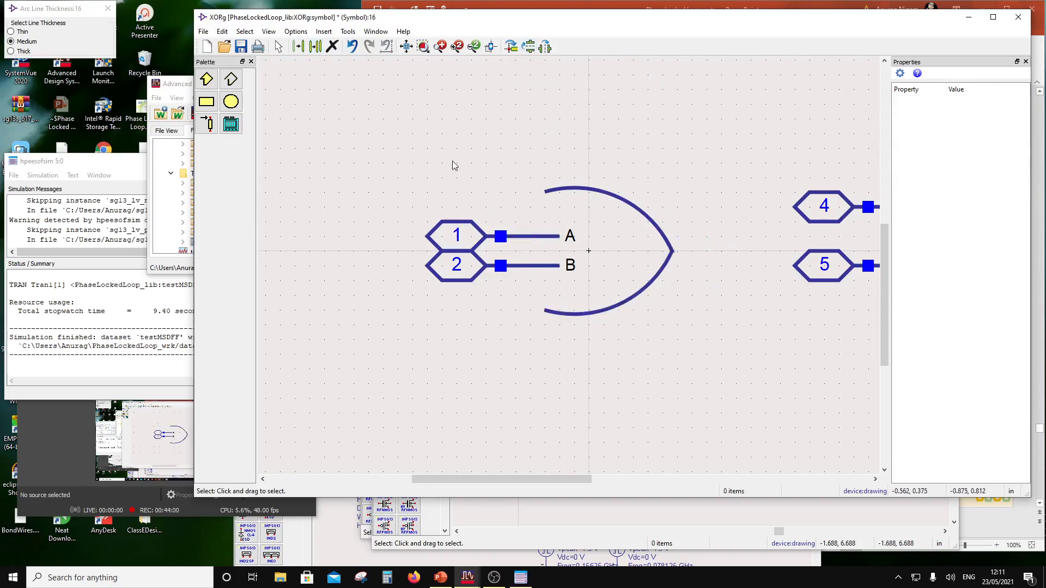
Draw a medium-thickness clockwise arc closing the gate's input side from top to bottom.
click(324, 31)
click(354, 100)
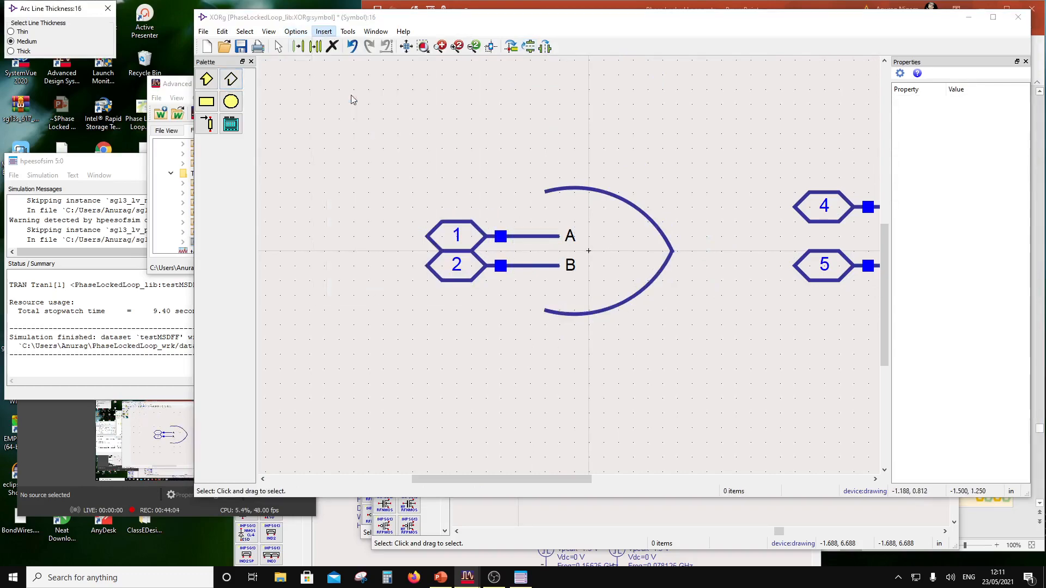
click(27, 43)
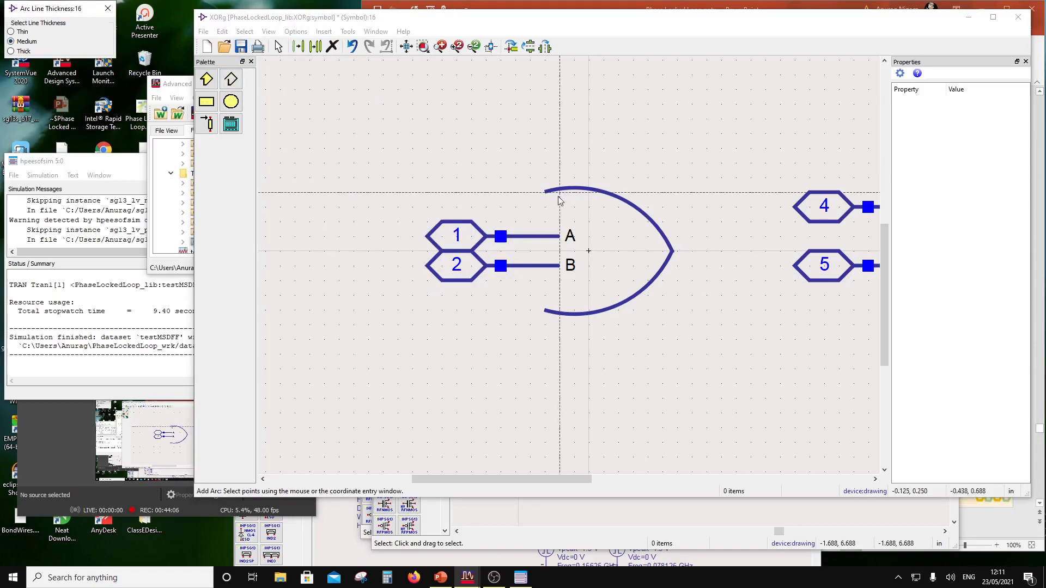
click(546, 191)
click(518, 251)
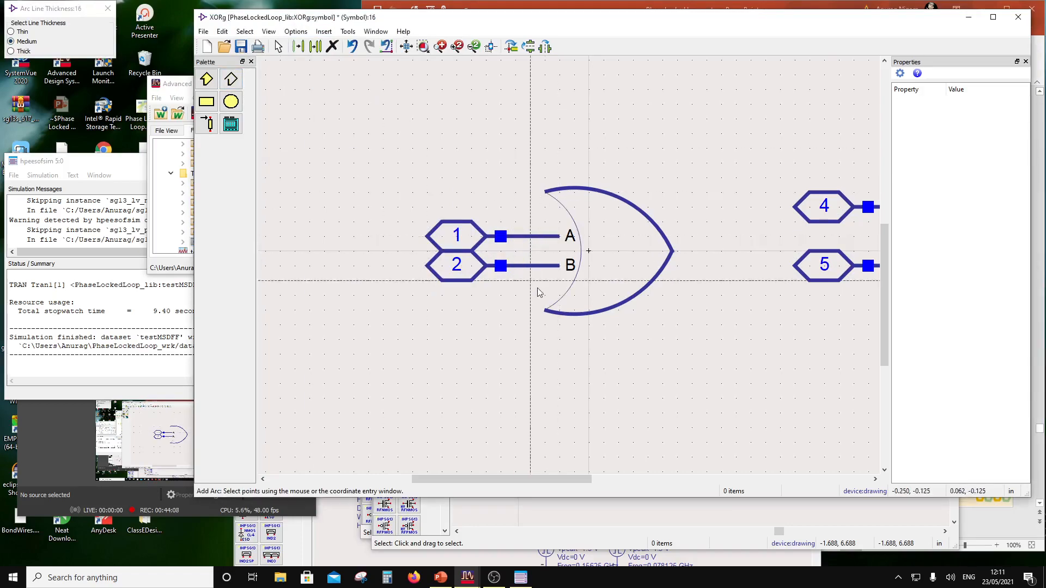
click(546, 310)
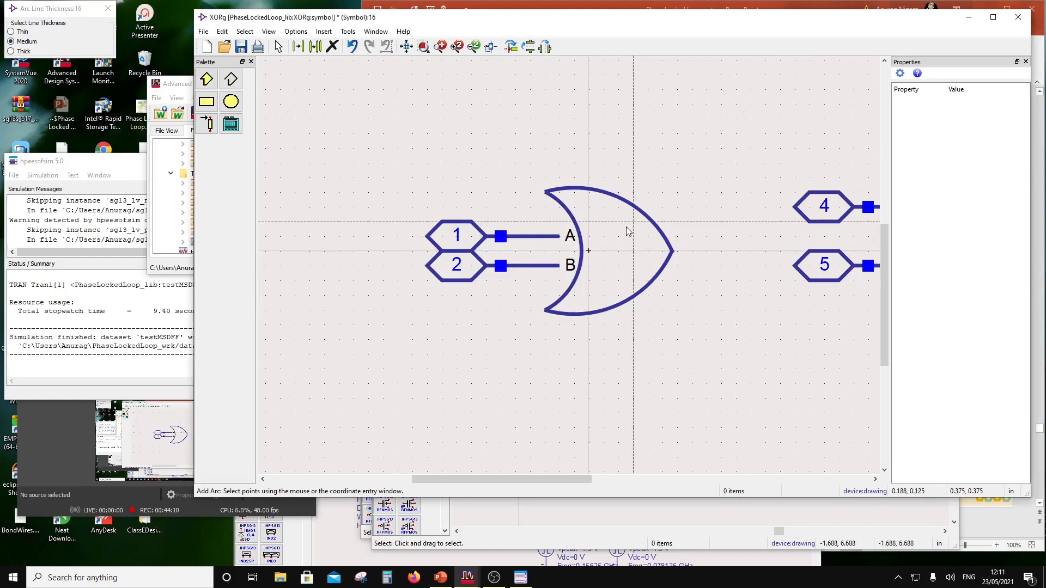
key(Escape)
Copy and paste the input arc to its left, then delete the stray extra copy.
click(576, 292)
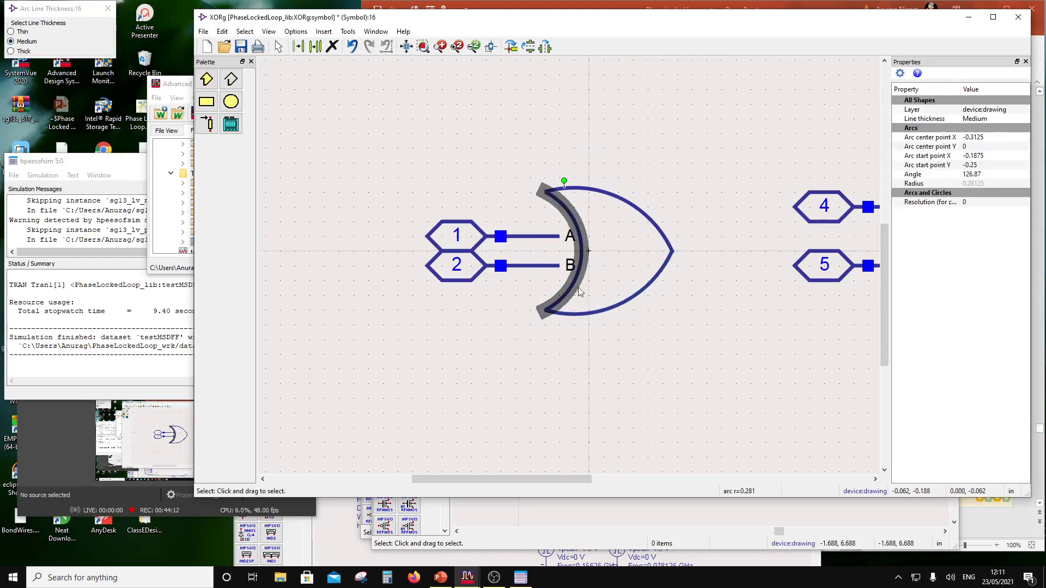
key(ctrl+c)
key(ctrl+v)
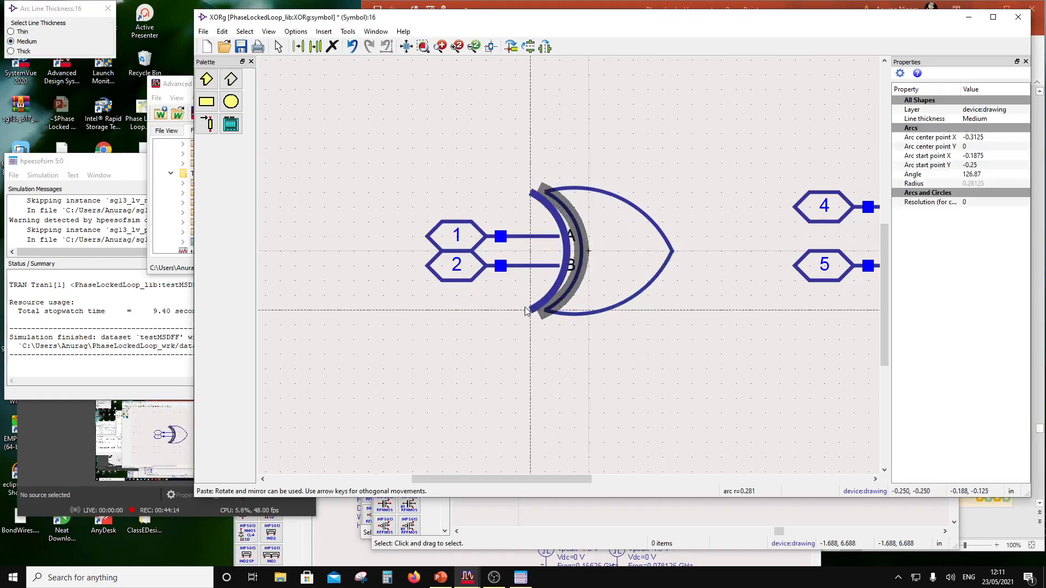
click(521, 308)
click(589, 354)
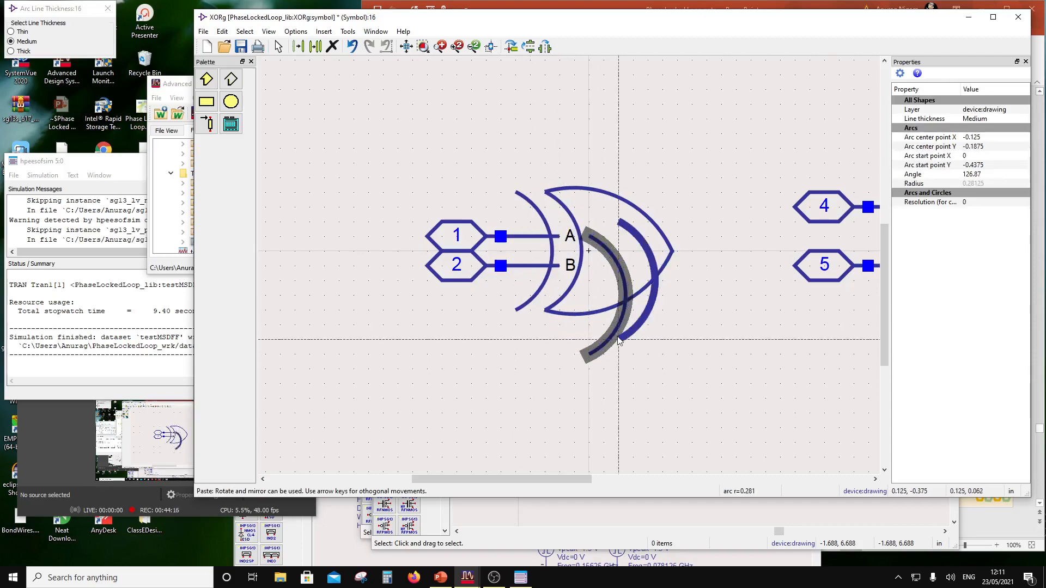
key(Escape)
key(Delete)
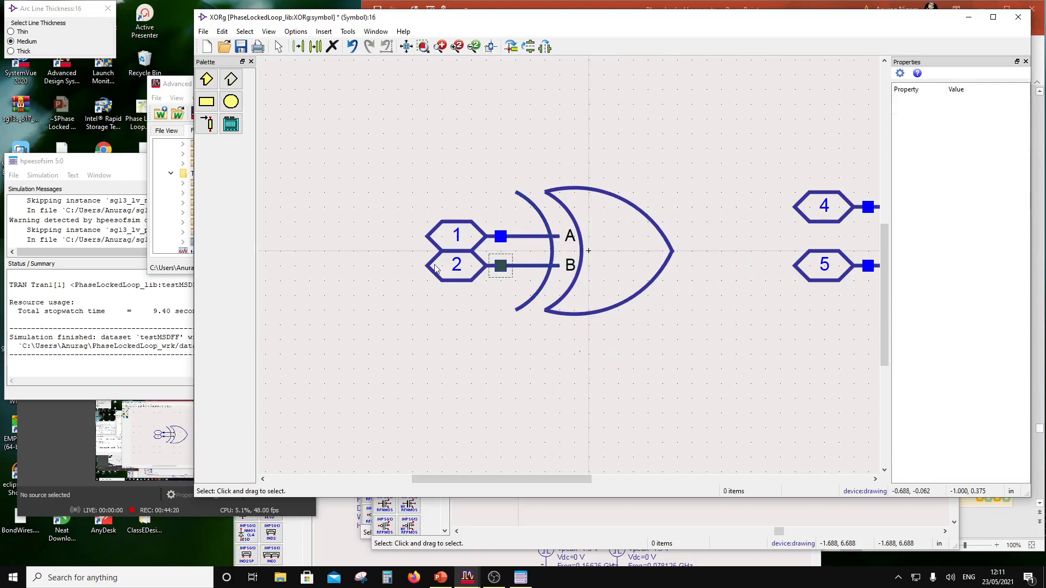
Shift pin 2 down, nudge the inner input arc right, and reposition labels A and B.
click(545, 267)
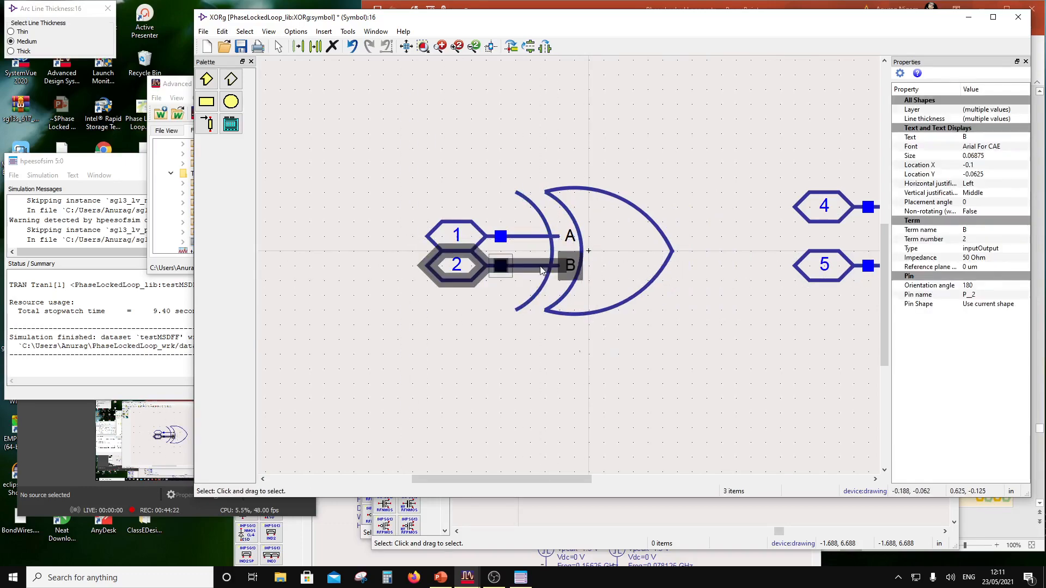
drag(542, 270, 536, 279)
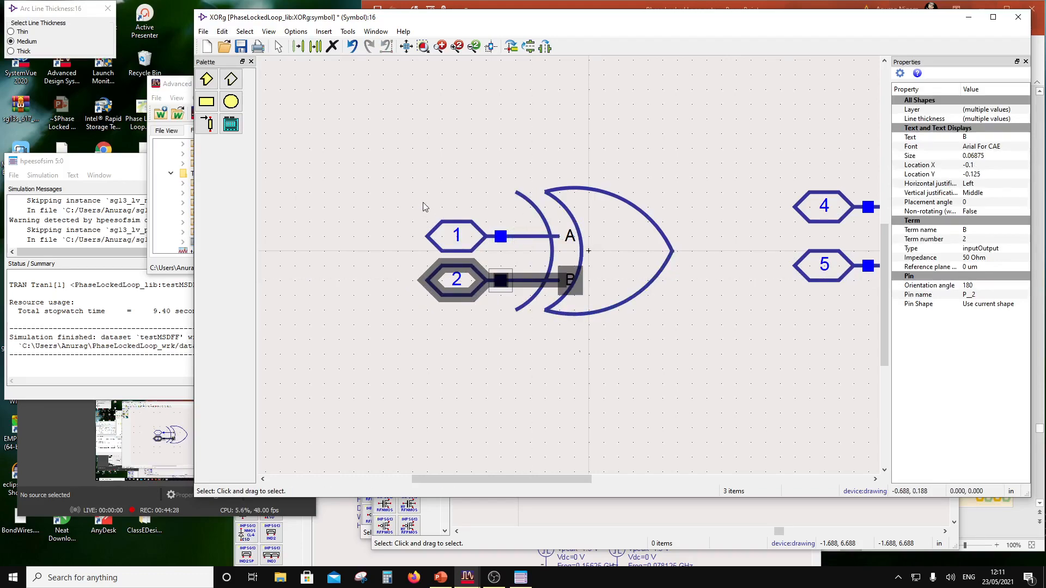
drag(425, 206, 585, 281)
click(531, 247)
click(509, 339)
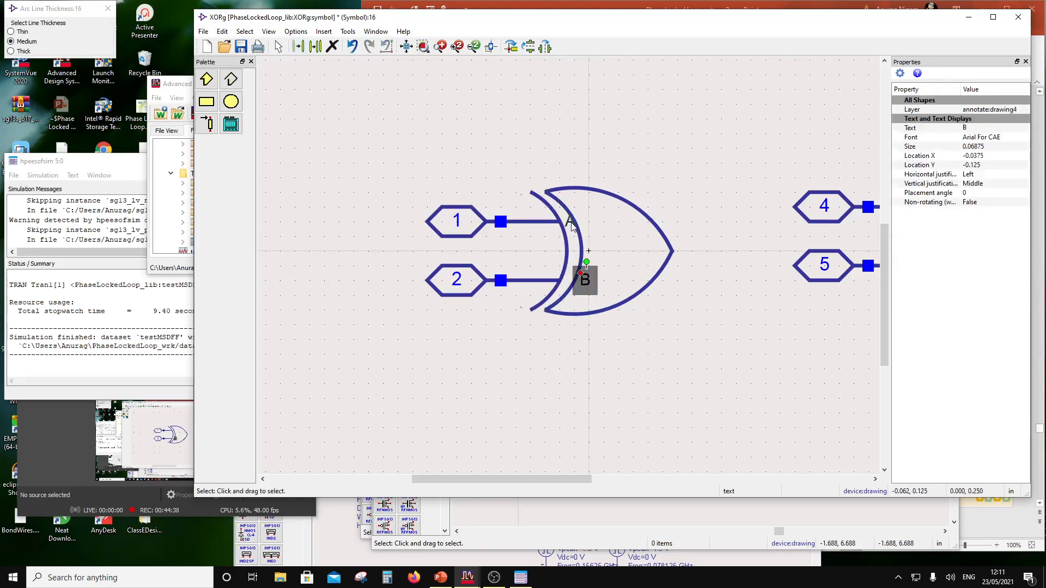
drag(569, 222, 742, 248)
click(703, 337)
Rotate pin 4 (Vdd) and pin 5 (Gnd) onto the gate's top and bottom, and move pin 3 to the output.
scroll(815, 231, down, 2)
click(512, 48)
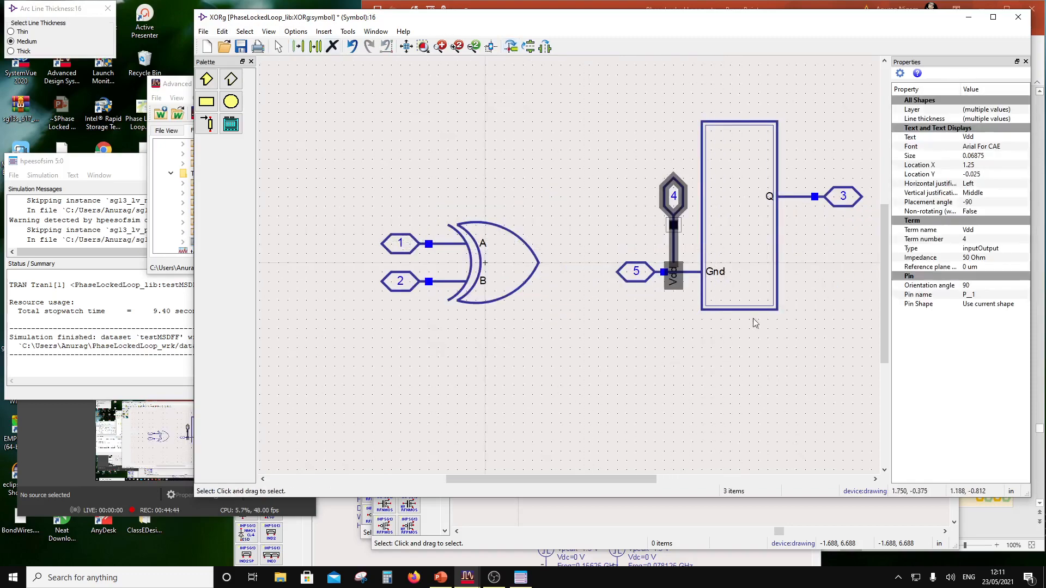
drag(675, 256, 493, 222)
click(635, 354)
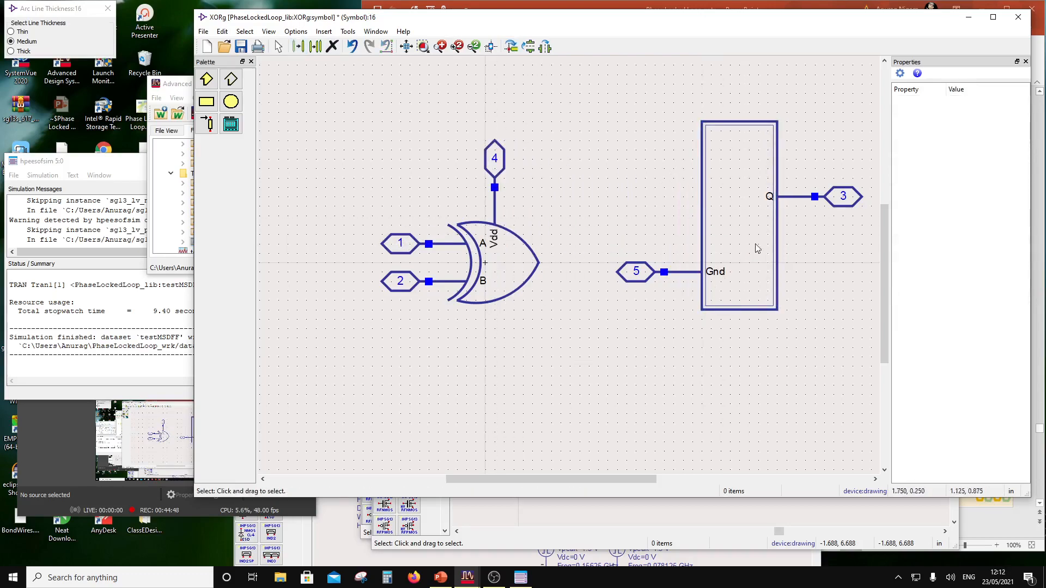
drag(606, 242, 749, 300)
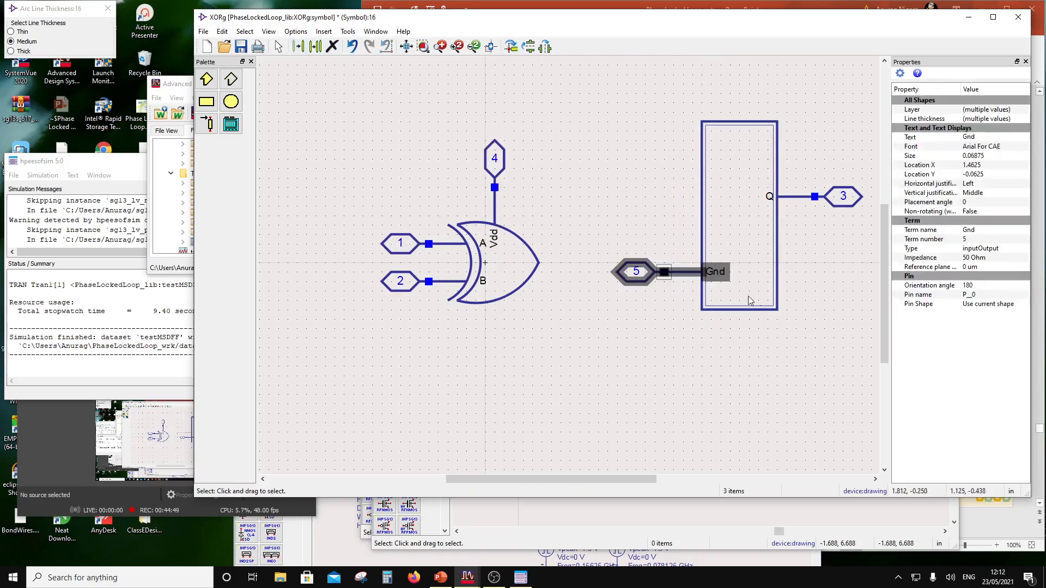
click(506, 48)
drag(673, 294, 494, 350)
click(860, 215)
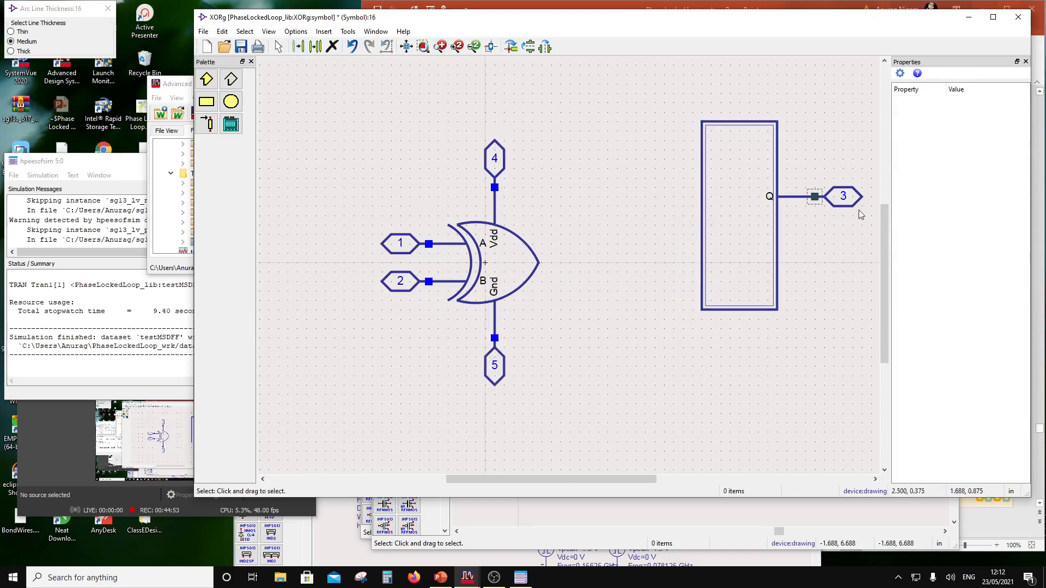
drag(875, 214, 742, 163)
drag(794, 197, 560, 265)
Drop pin 3 at the gate output and delete the old rectangular body.
click(485, 262)
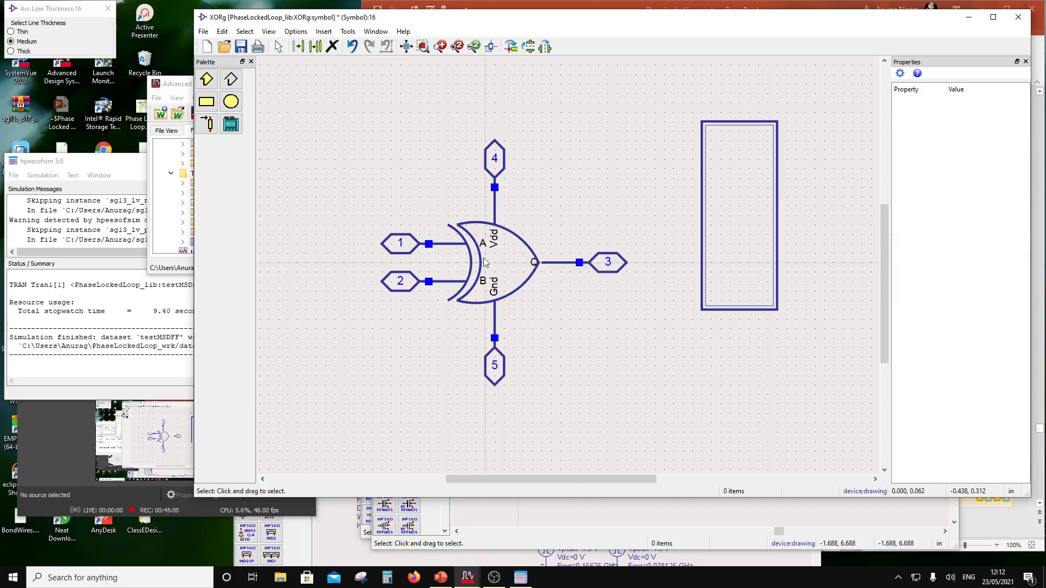
drag(653, 71, 839, 370)
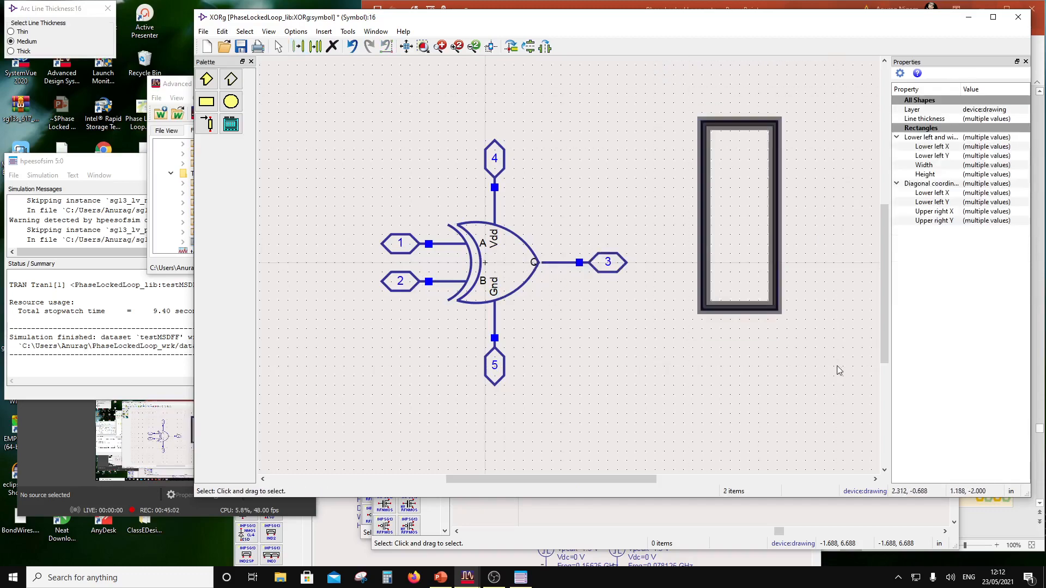
key(Delete)
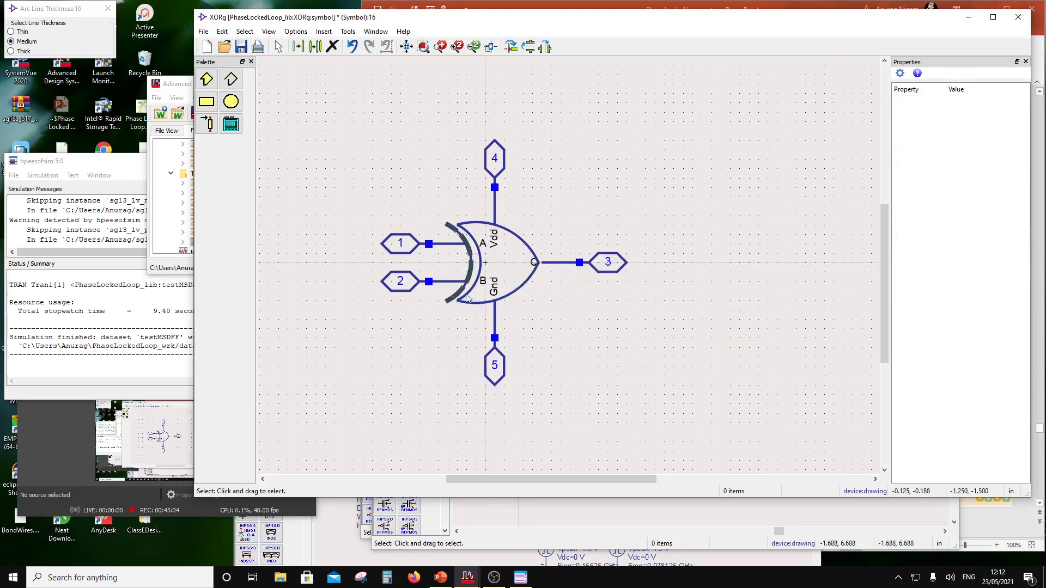
Draw a medium-thickness circle with a vertical and horizontal cross and move it to the gate centre.
click(230, 101)
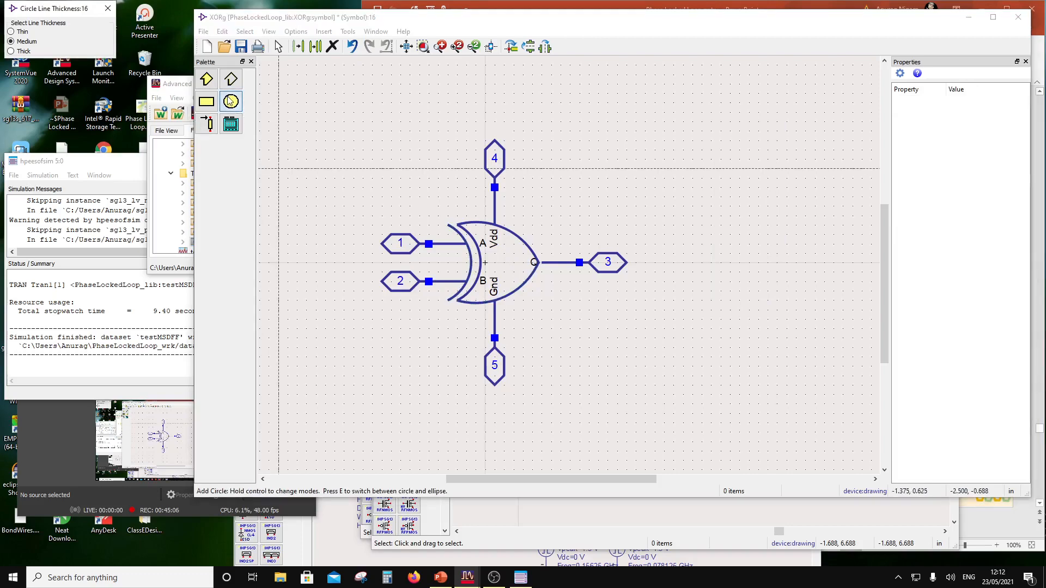
click(27, 42)
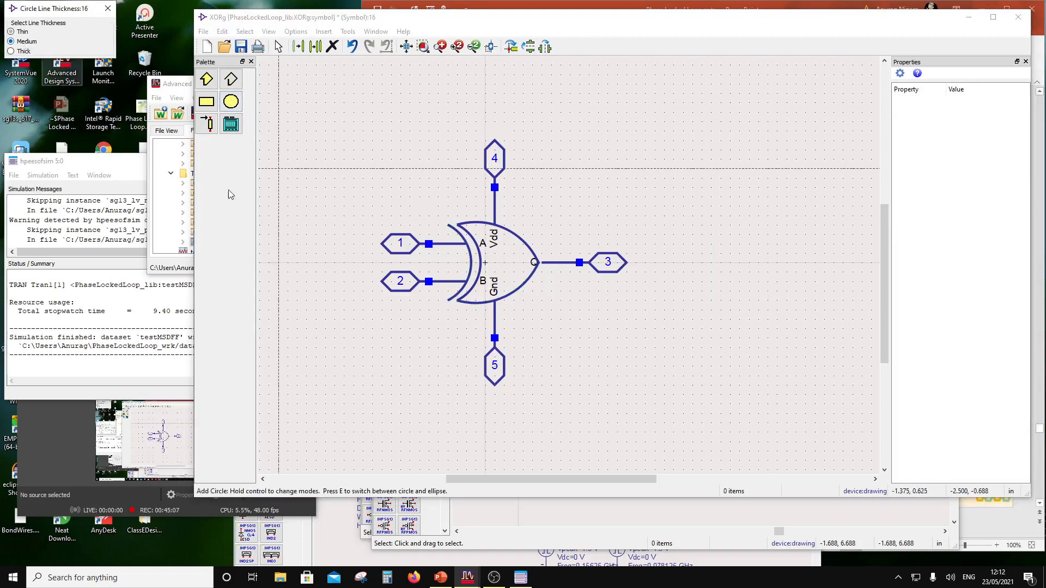
click(555, 334)
click(230, 79)
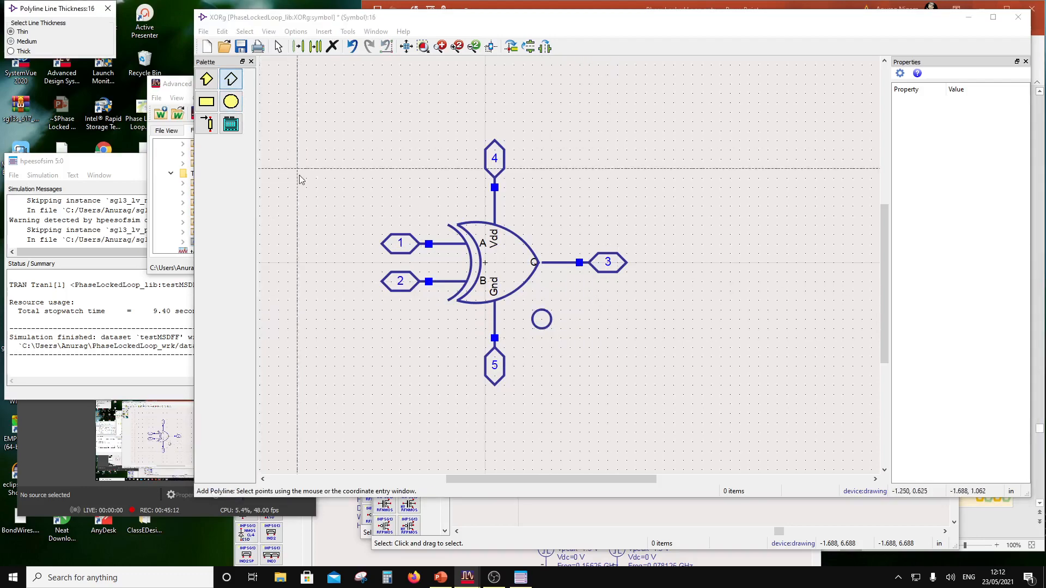
click(27, 42)
click(546, 333)
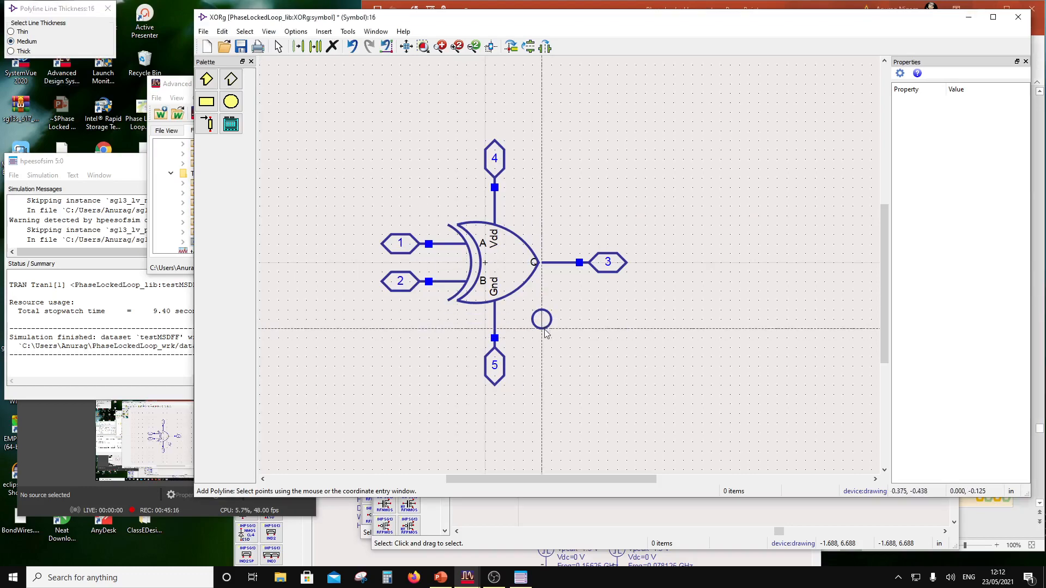
double_click(542, 311)
click(533, 320)
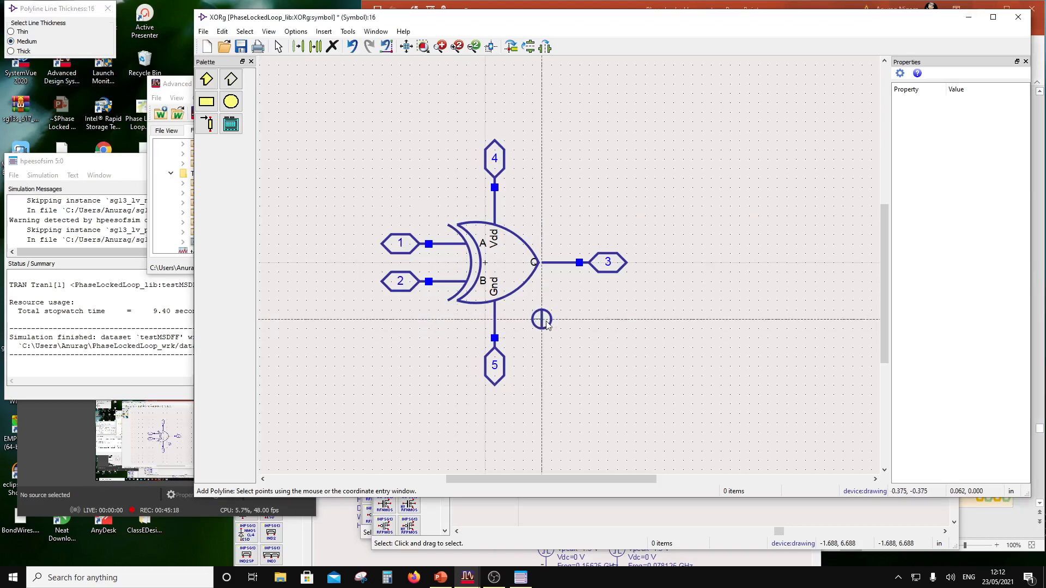
double_click(549, 320)
key(Escape)
drag(586, 346, 503, 272)
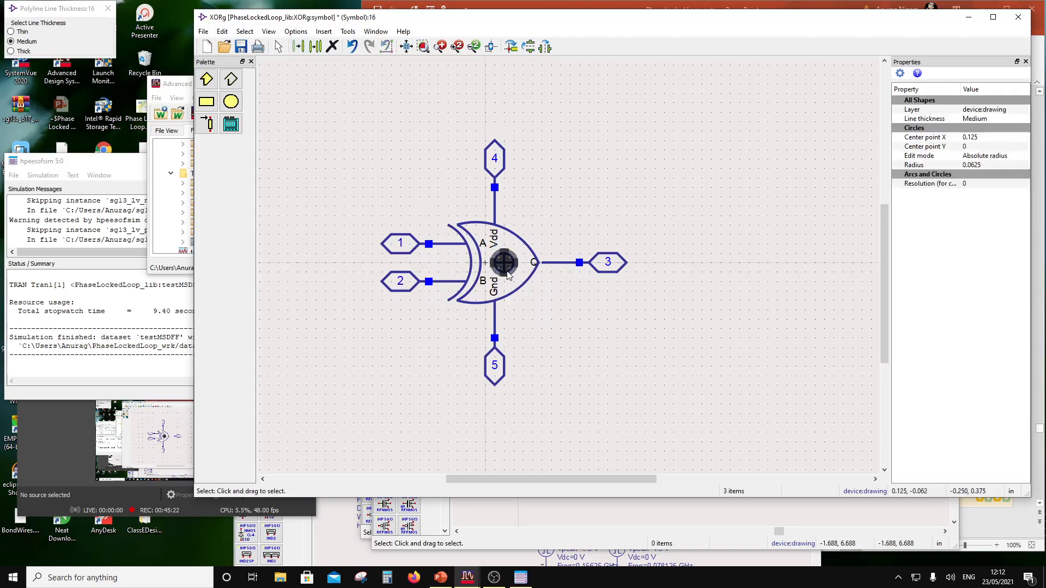
click(568, 300)
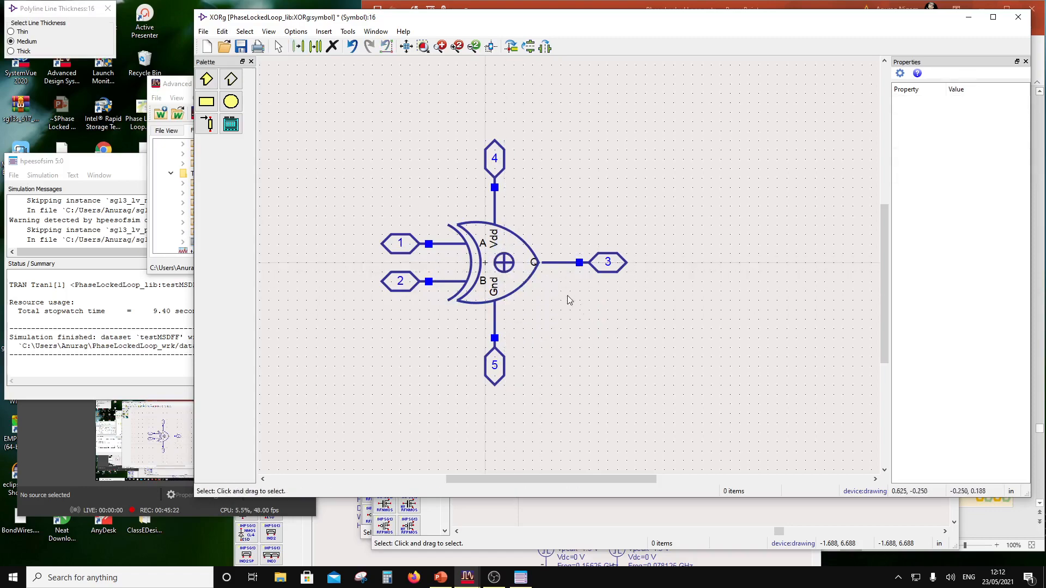
With grid snapping temporarily off, nudge the Q label slightly left inside the gate, then re-enable snapping.
click(297, 32)
click(306, 85)
drag(533, 266, 526, 265)
click(540, 277)
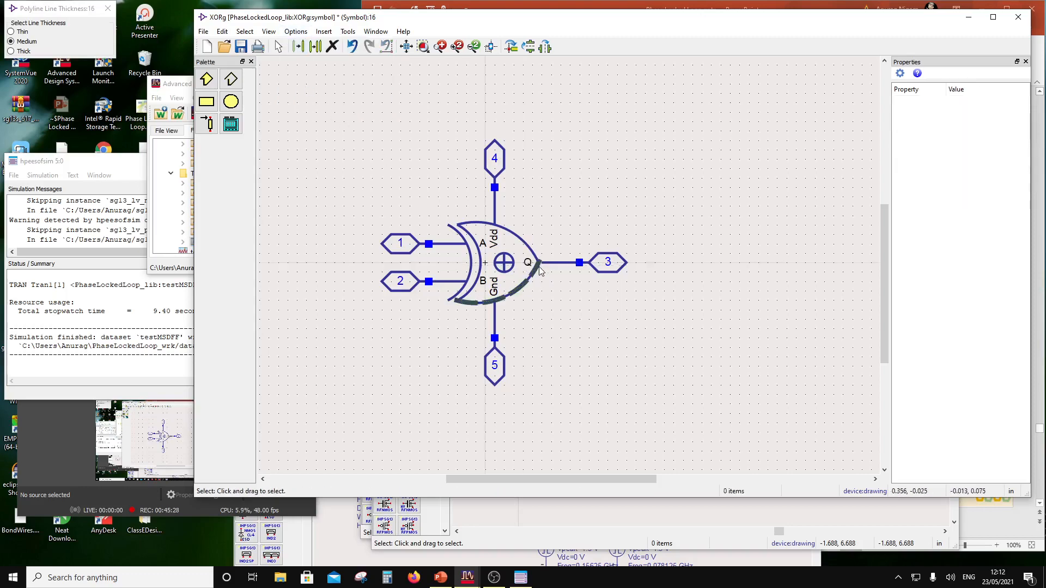
scroll(539, 270, up, 3)
click(578, 262)
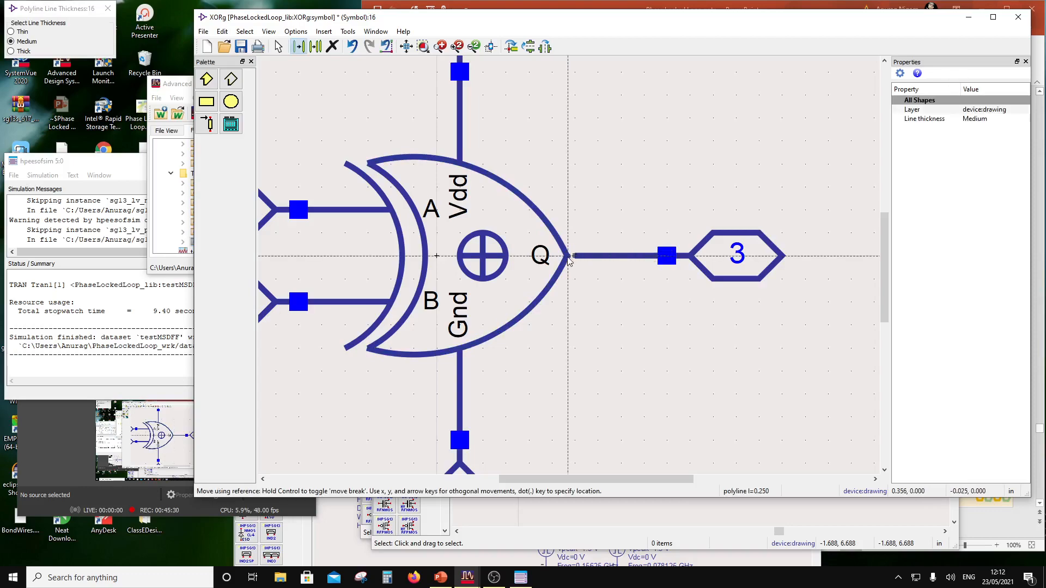
click(601, 314)
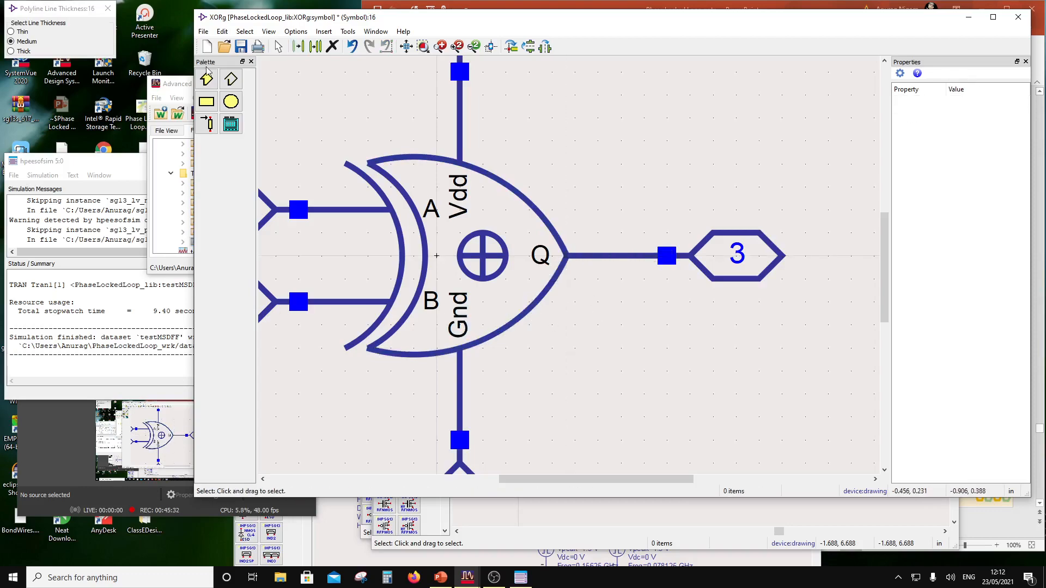
click(296, 31)
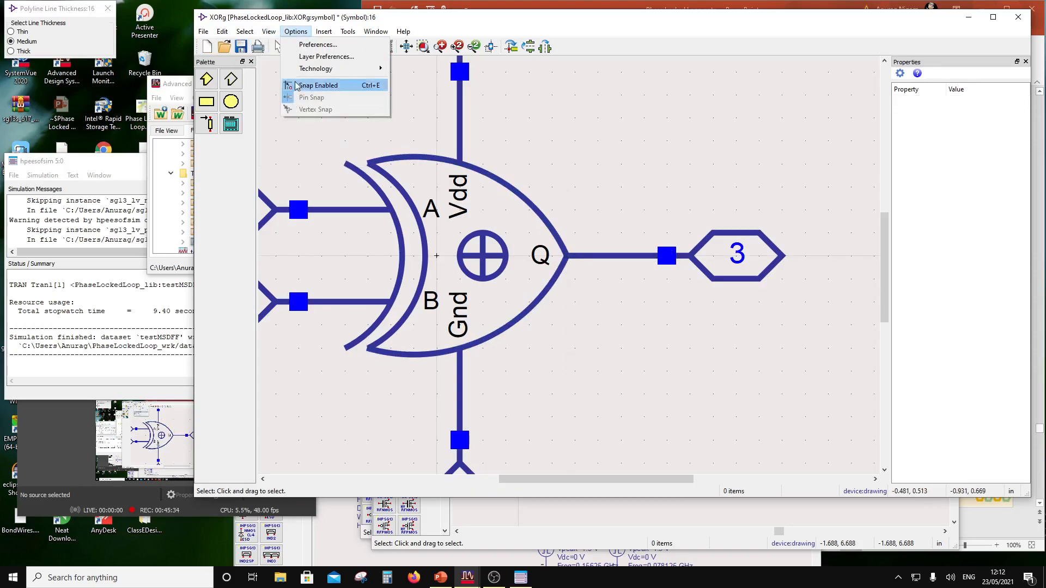
click(300, 87)
click(296, 31)
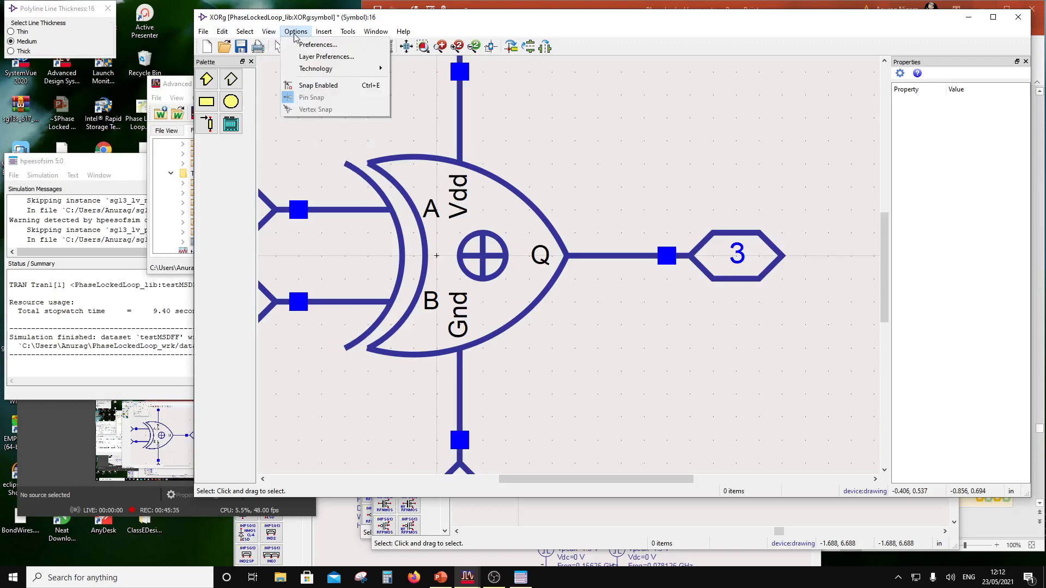
click(303, 81)
scroll(572, 273, down, 3)
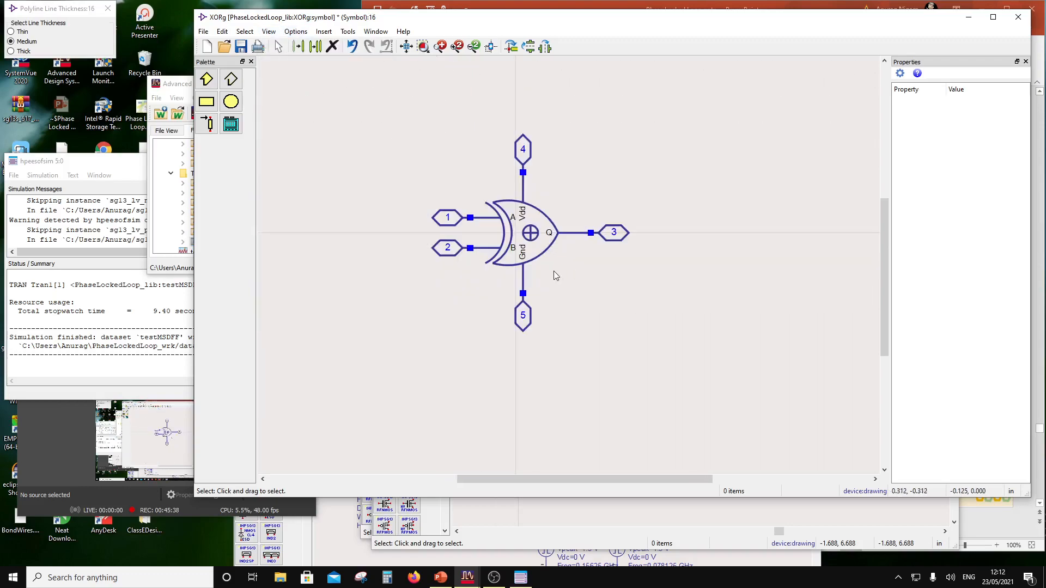
Close the finished XORg symbol window and drag the XORg cell into the testXOR schematic.
click(242, 47)
click(1017, 17)
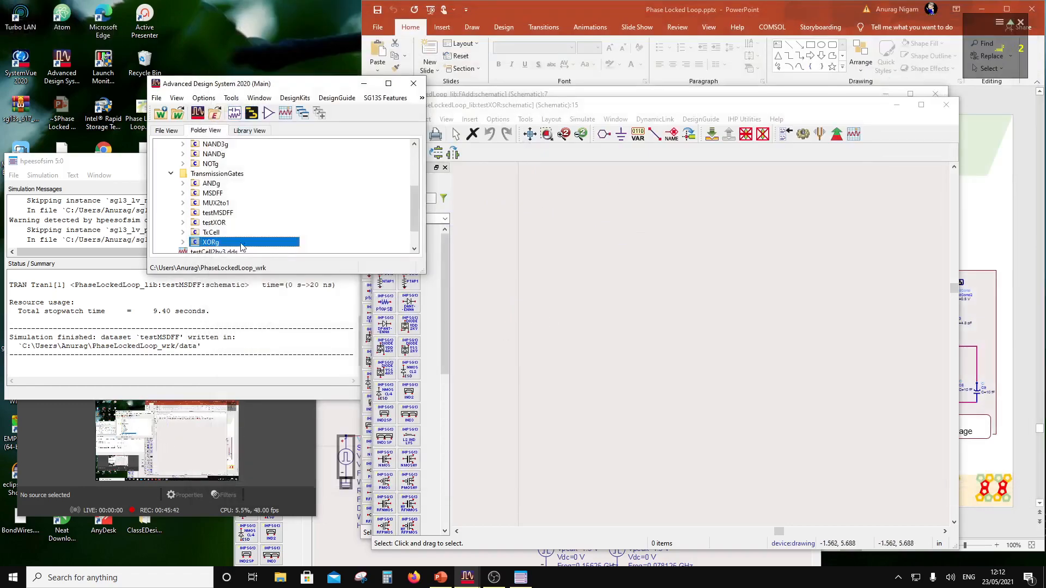
drag(405, 273, 567, 374)
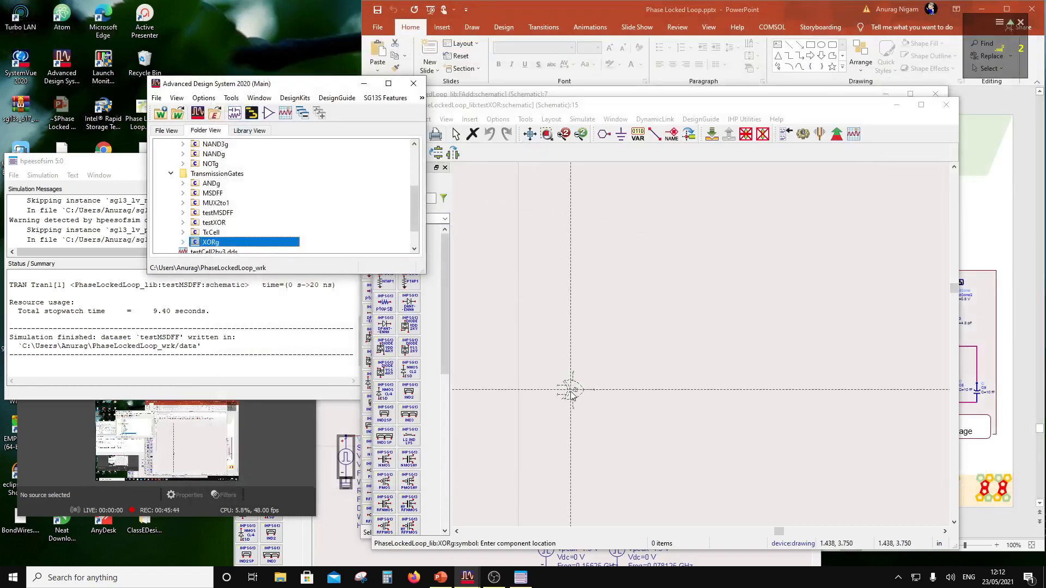
Place XORg instance X1, move its XORg/X1 label above right of the gate, and shift the window left.
scroll(698, 354, up, 4)
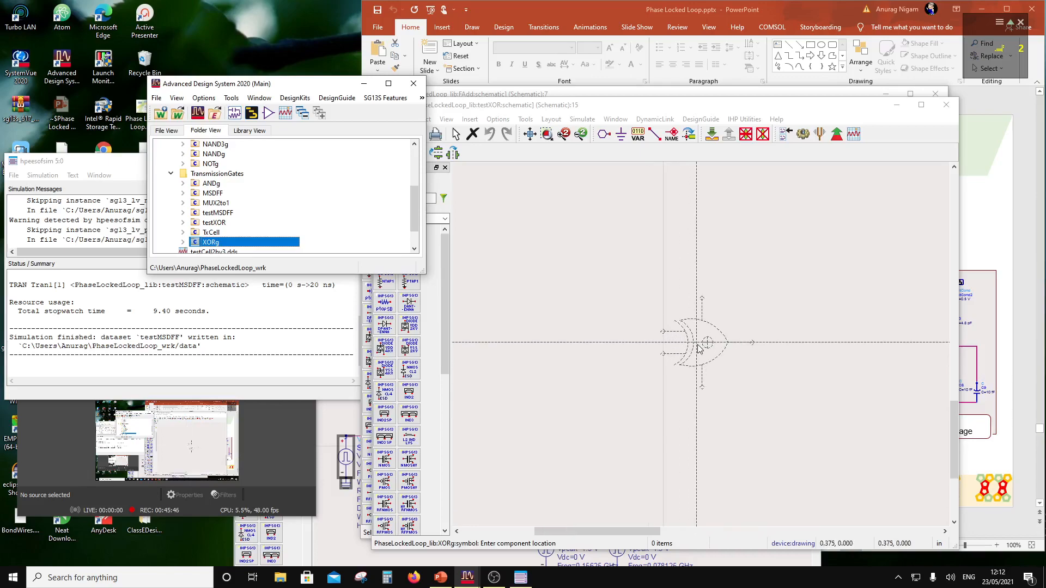
click(663, 353)
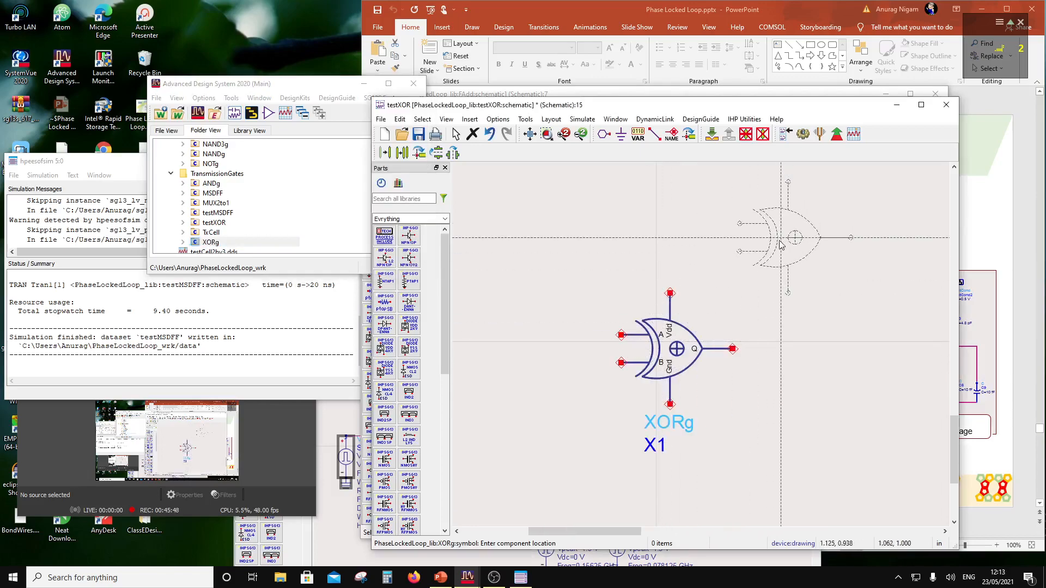
key(Escape)
key(F5)
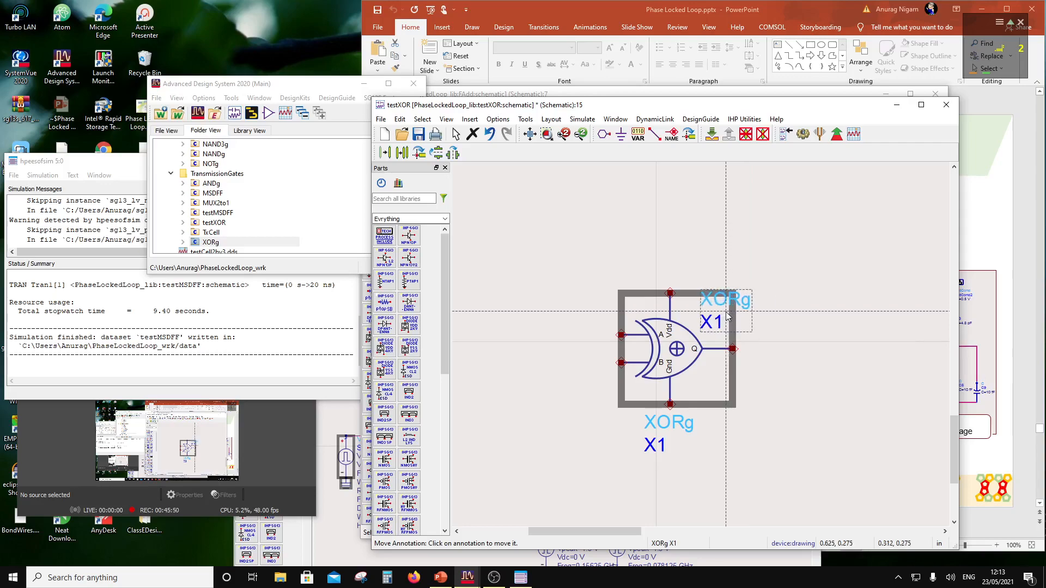
click(725, 311)
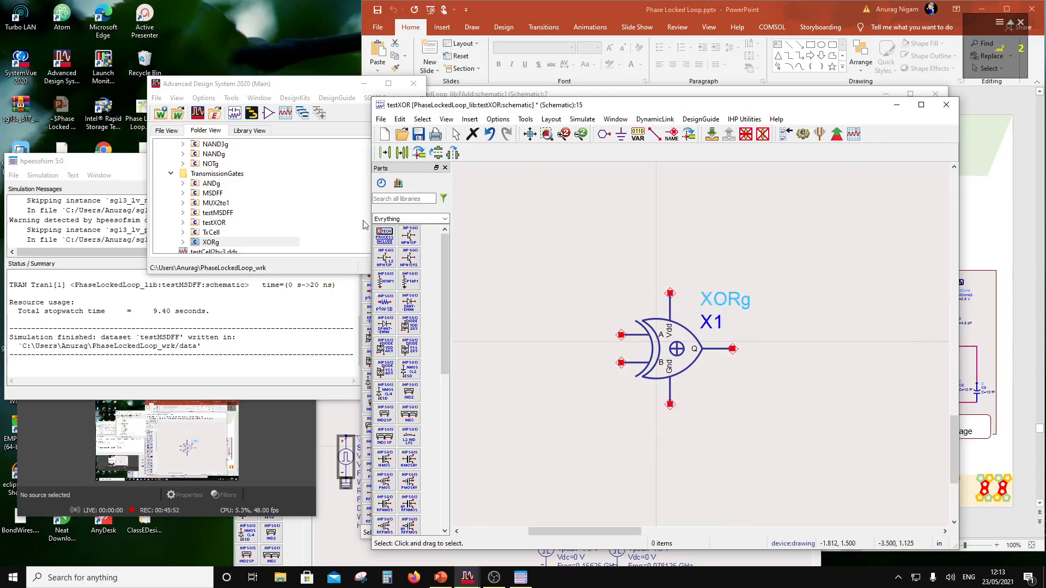
drag(587, 110, 552, 110)
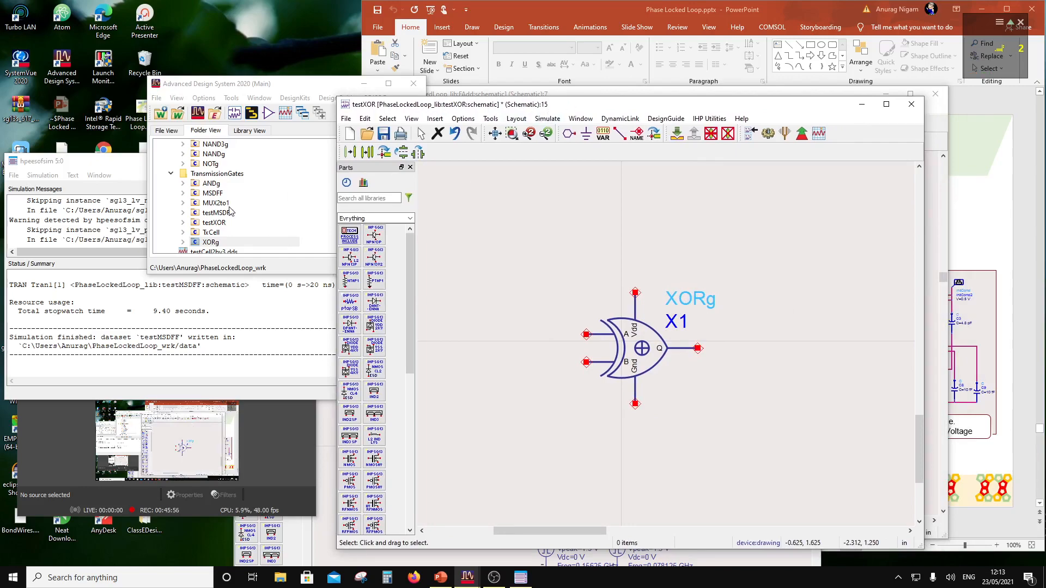
scroll(231, 211, up, 3)
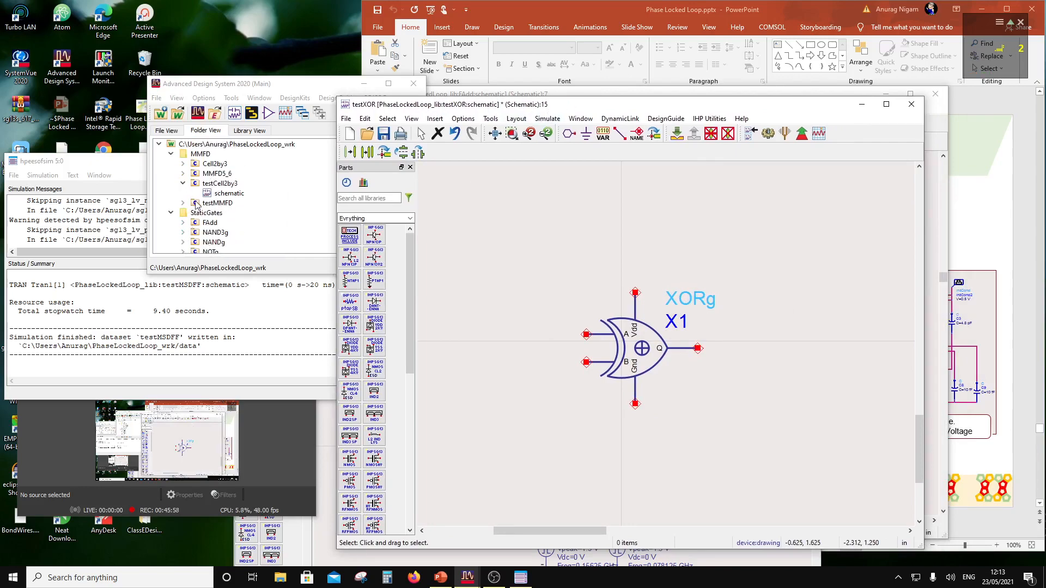
Copy the V_DC SRC1 and Vf_Pulse SRC2 sources from testCell2by3 and paste them into testXOR.
double_click(213, 195)
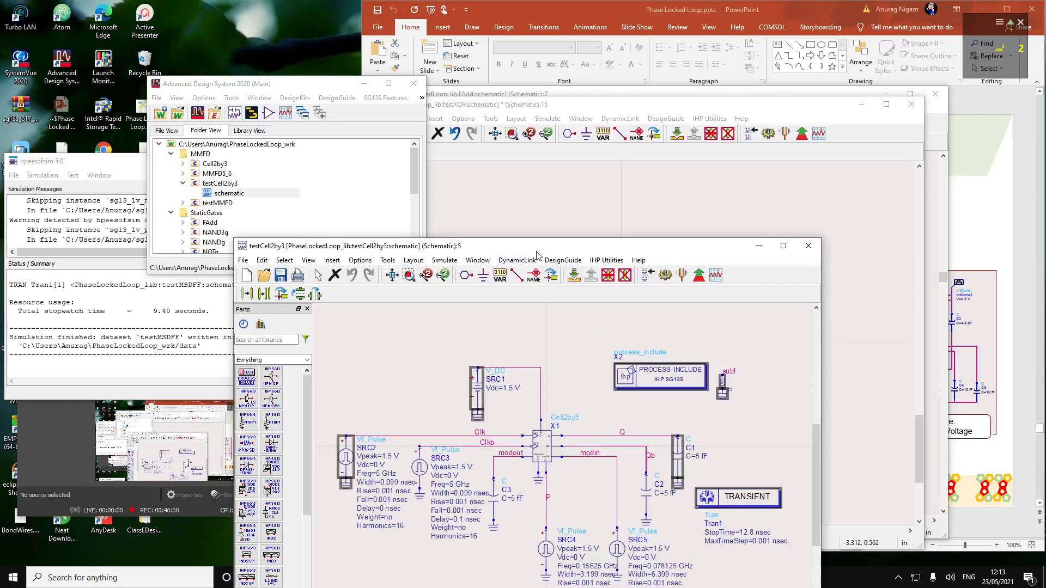
drag(536, 248, 319, 110)
click(47, 116)
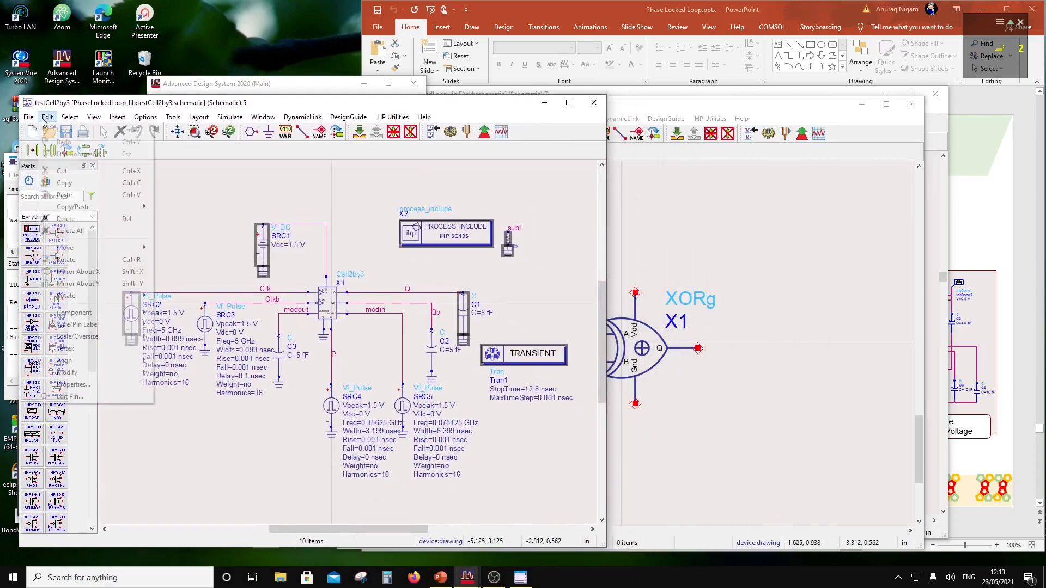
click(78, 184)
click(685, 104)
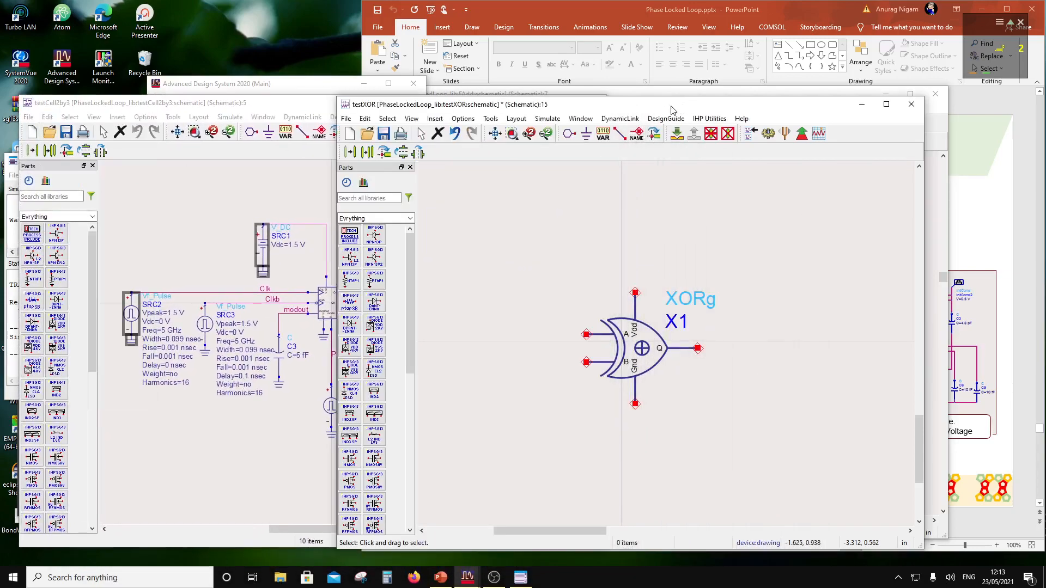
click(365, 118)
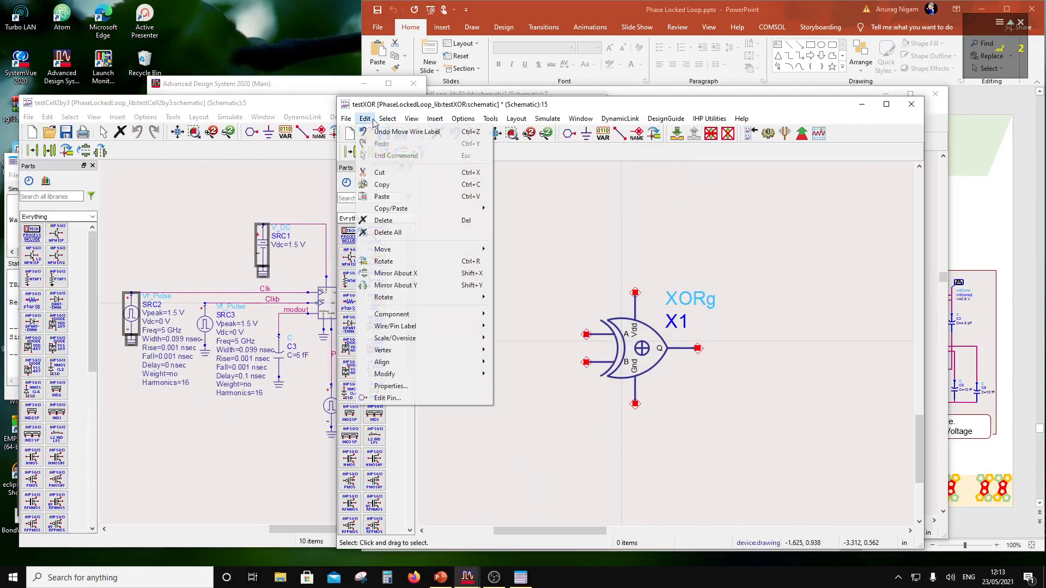
click(378, 194)
scroll(672, 343, down, 2)
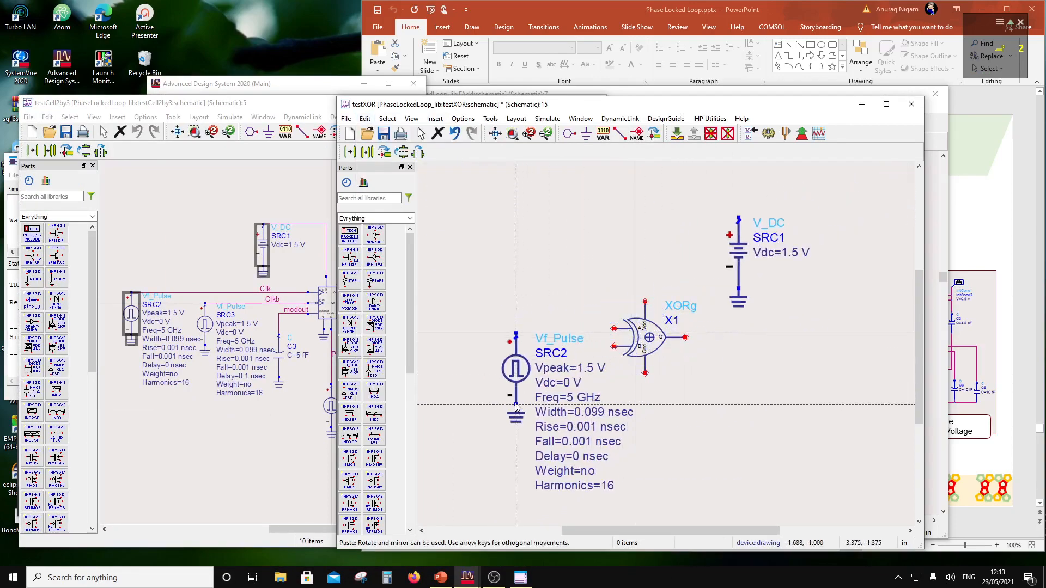
click(517, 405)
key(Escape)
click(697, 412)
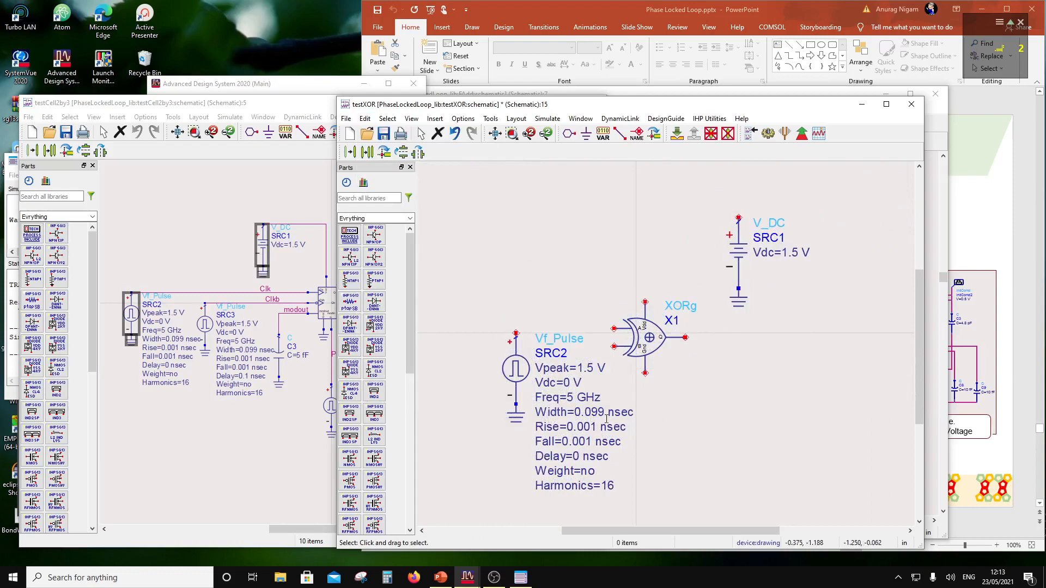
Move SRC2 together with its ground further left.
scroll(577, 361, down, 2)
drag(566, 302, 658, 404)
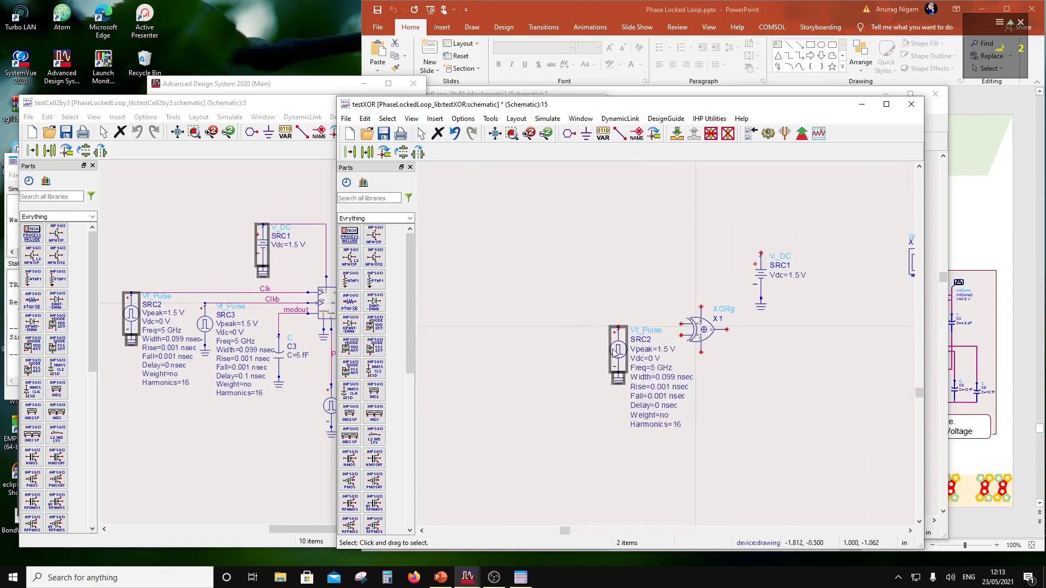
drag(613, 349, 579, 352)
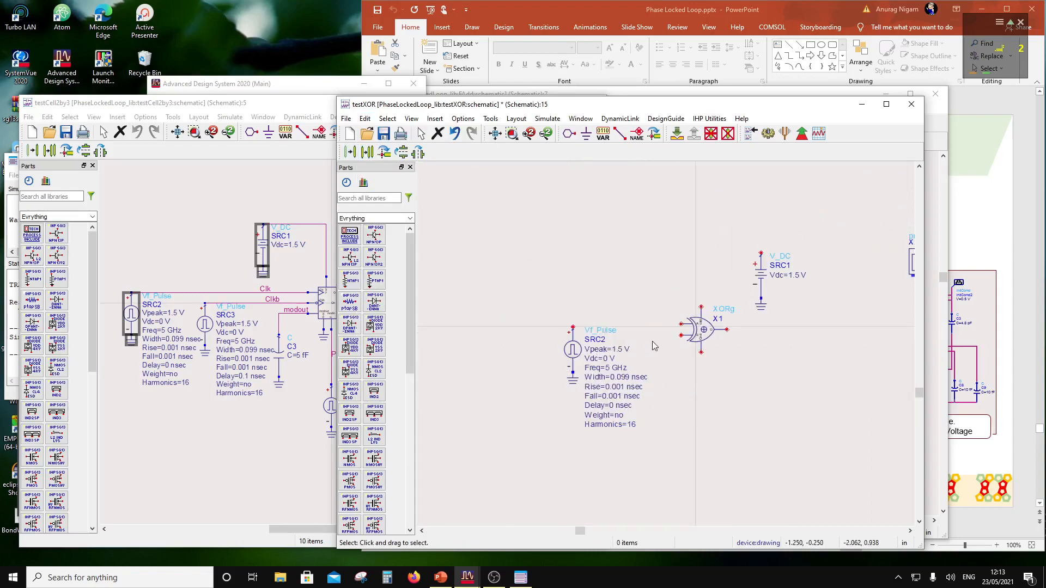
scroll(626, 335, up, 2)
scroll(842, 319, down, 2)
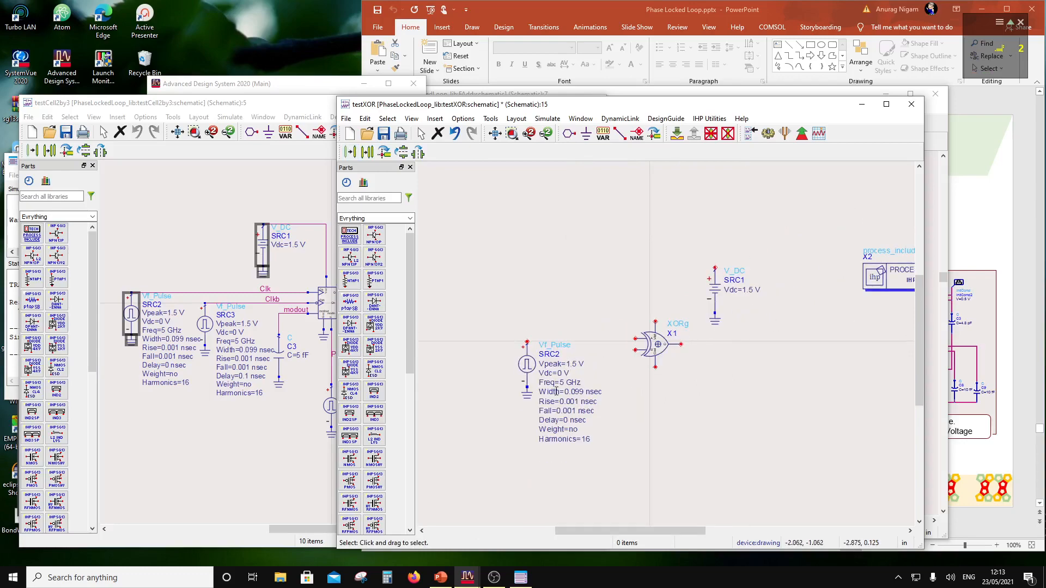
scroll(623, 366, up, 1)
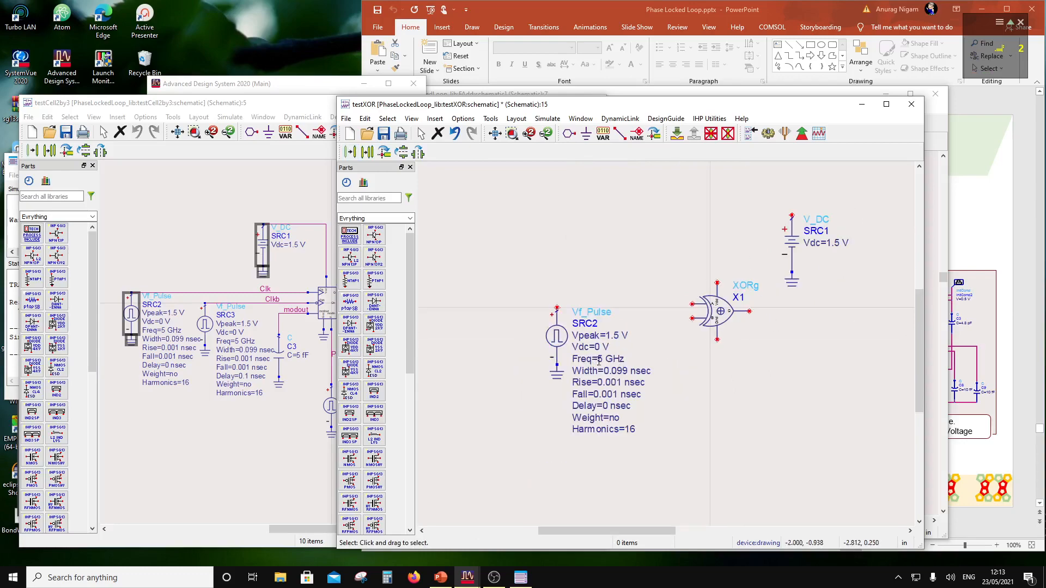
Set SRC2's frequency to 1 GHz and its rise time to 0.01 nsec.
double_click(600, 360)
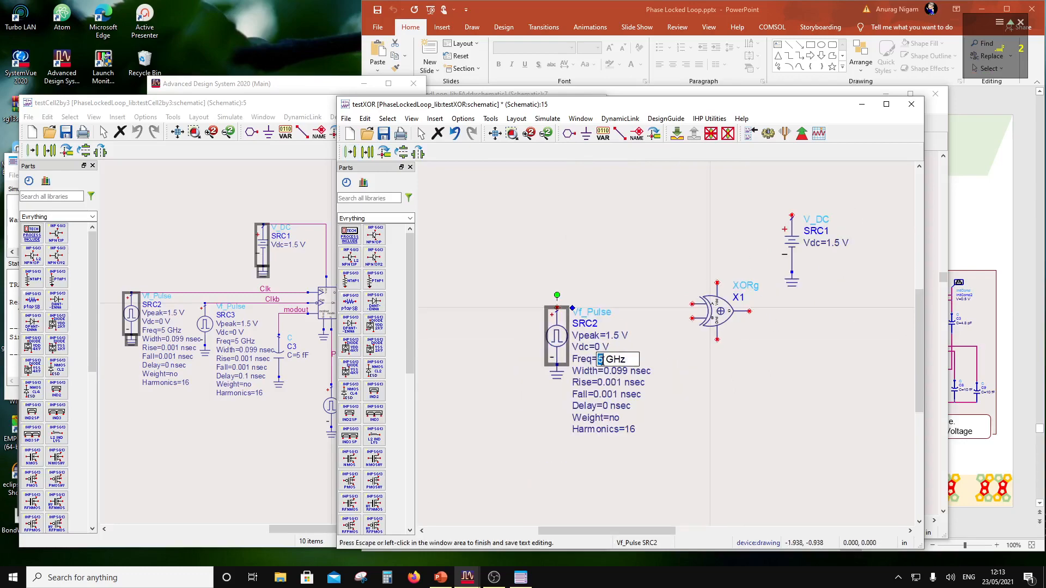
click(735, 399)
double_click(622, 372)
click(624, 370)
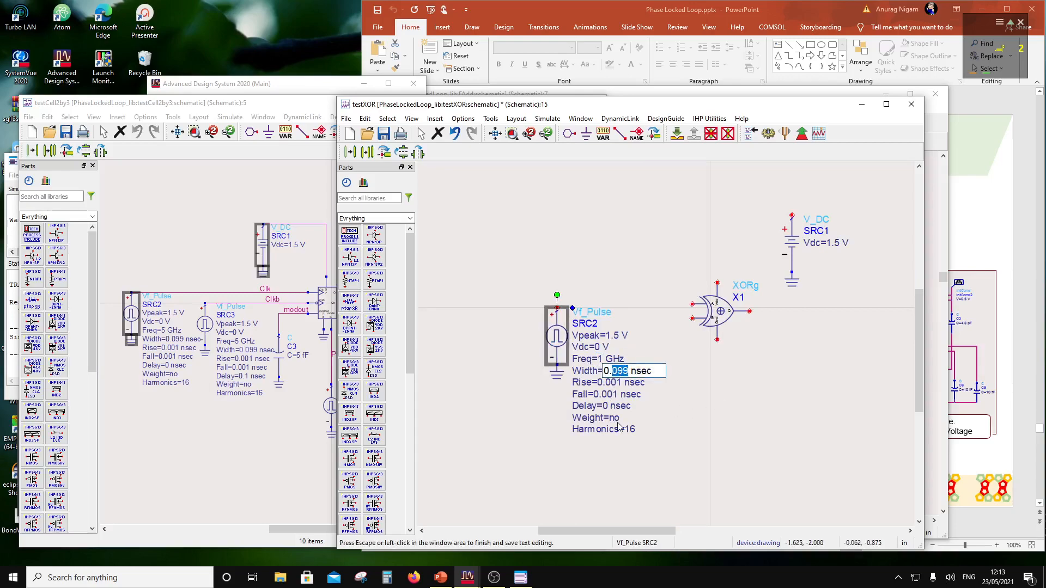
text(29)
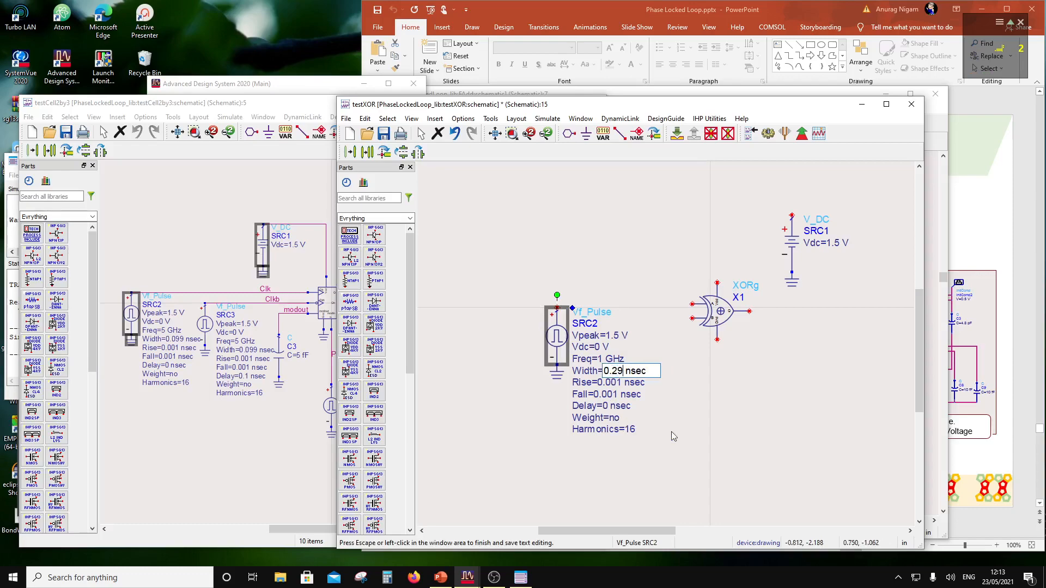
click(682, 433)
double_click(618, 383)
click(618, 383)
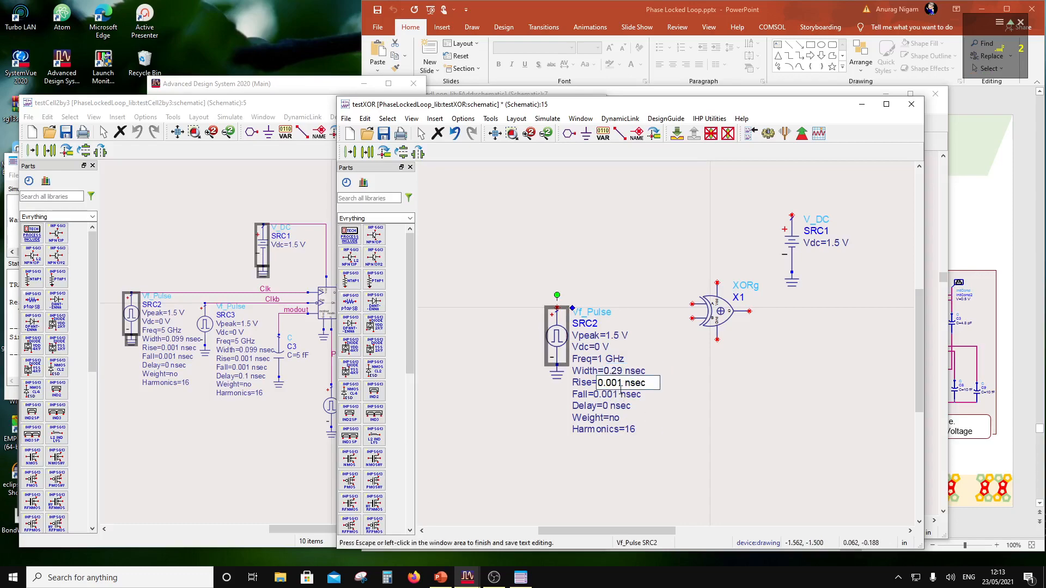
key(BackSpace)
Change SRC2's pulse width to 0.49 nsec and its fall time to 0.01 nsec.
click(613, 371)
double_click(614, 371)
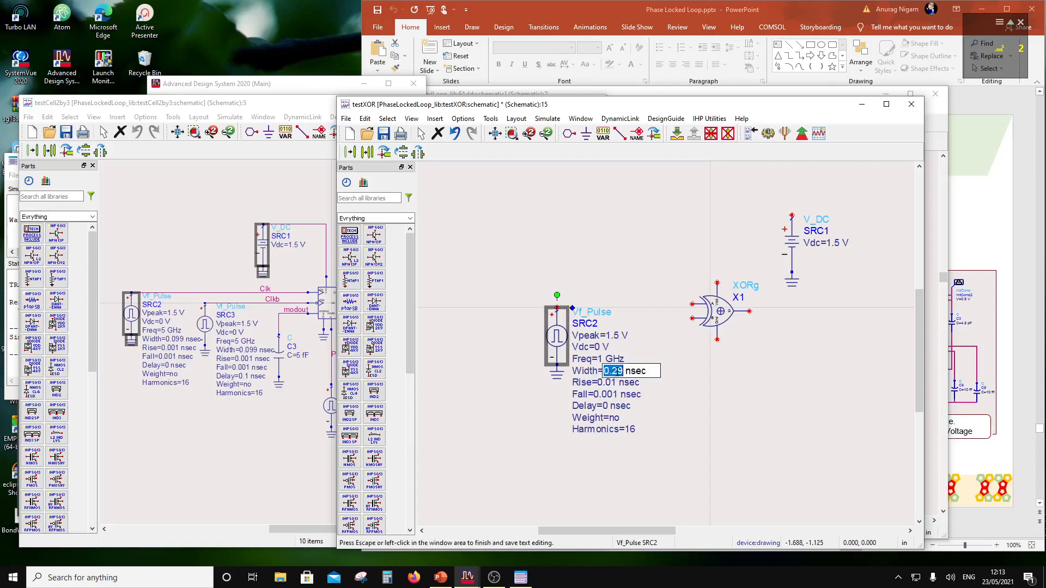
click(690, 415)
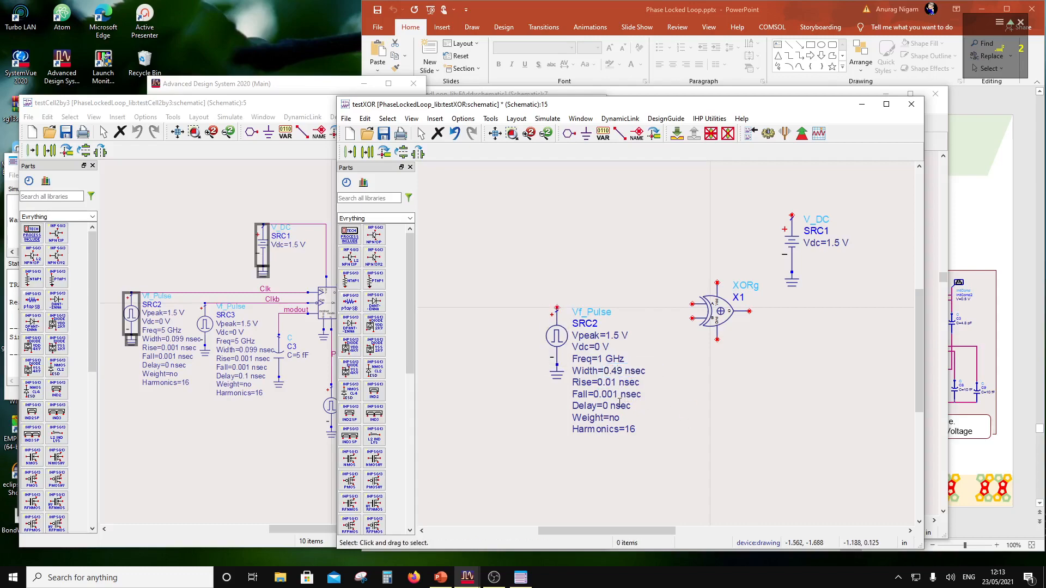
double_click(612, 395)
click(615, 396)
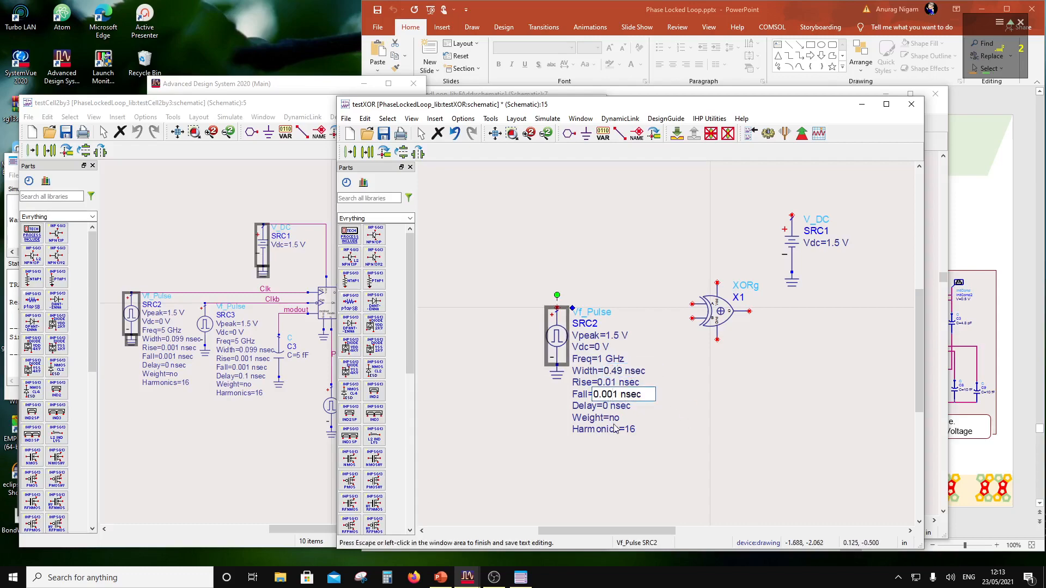
key(BackSpace)
click(686, 424)
Copy SRC2 with its ground to place a new pulse source SRC3.
drag(534, 282, 596, 388)
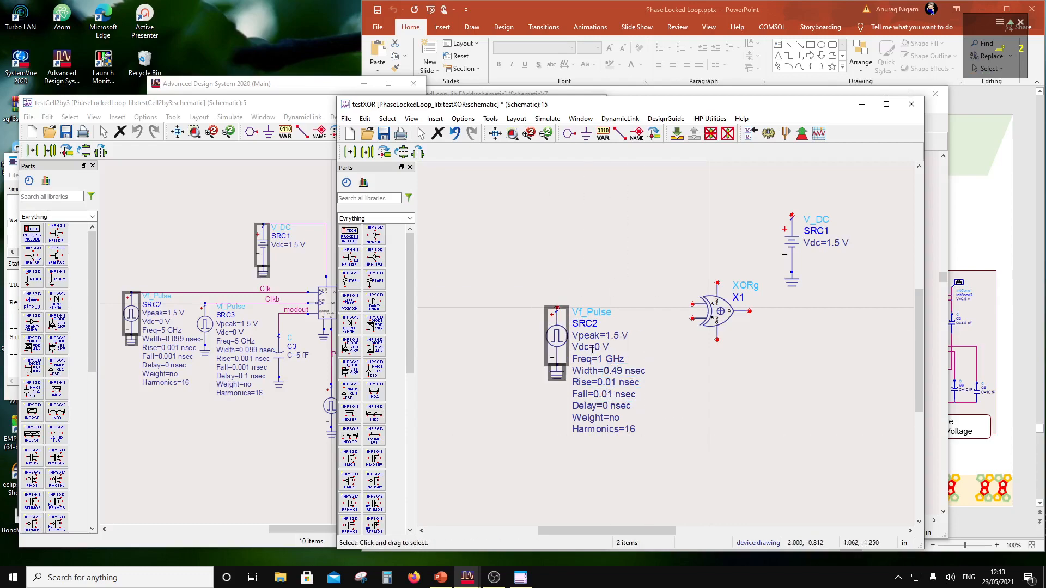
click(368, 153)
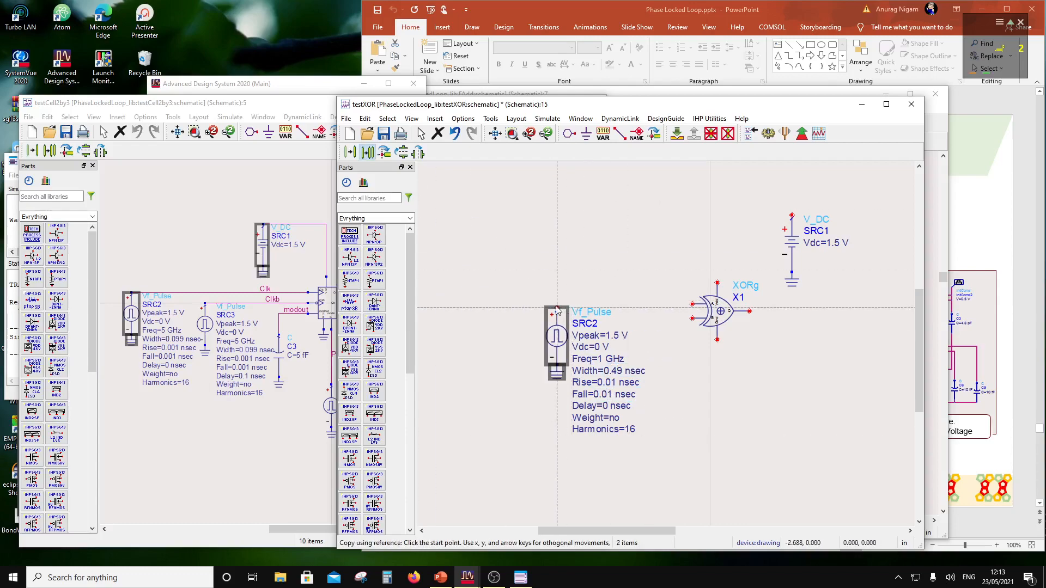
click(557, 307)
click(653, 353)
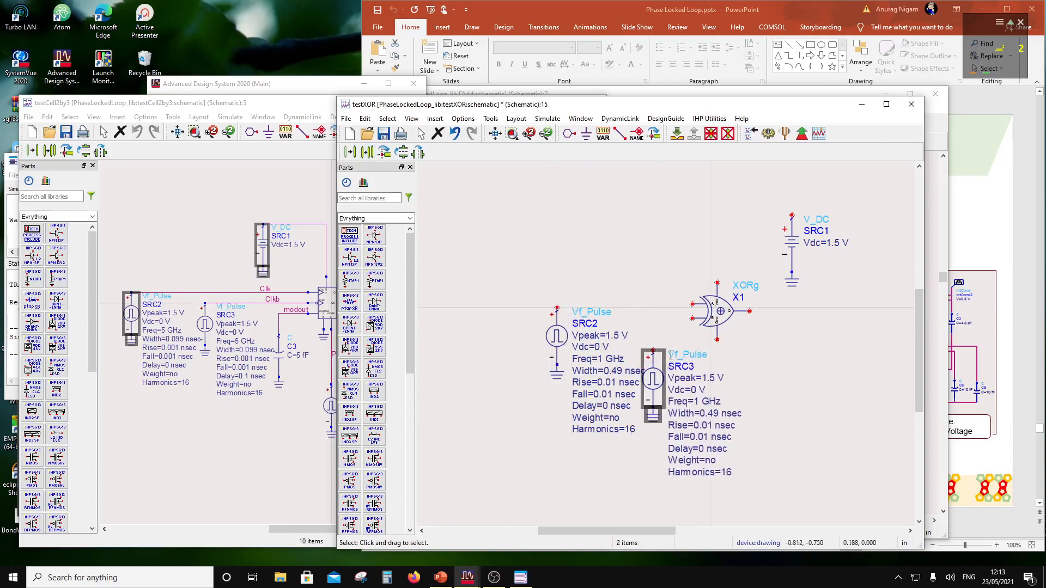
Set SRC3's frequency to 0.5 GHz and its width to 0.99 nsec.
double_click(698, 406)
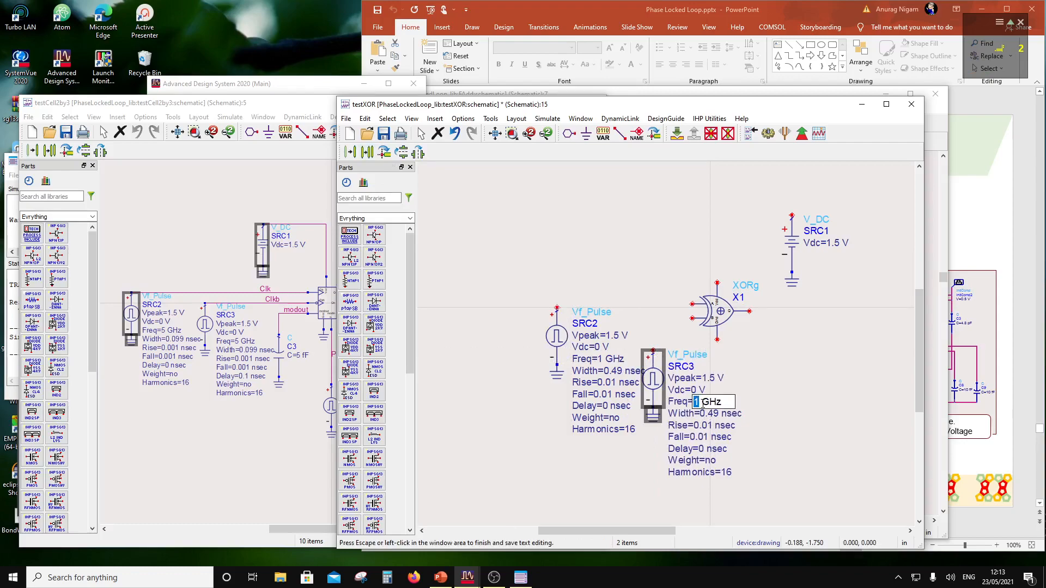
text(0.)
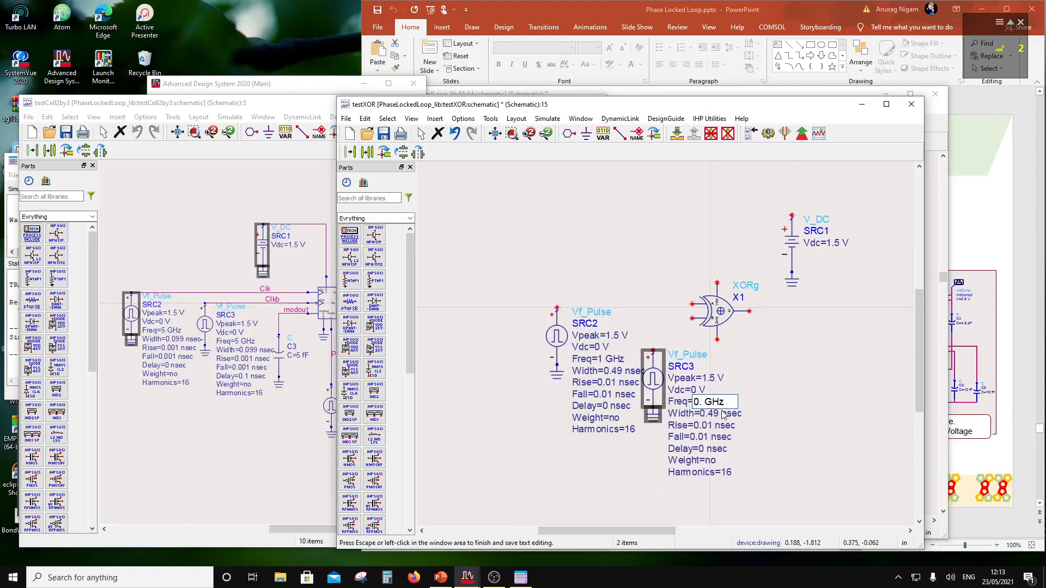
text(5)
click(799, 429)
click(707, 416)
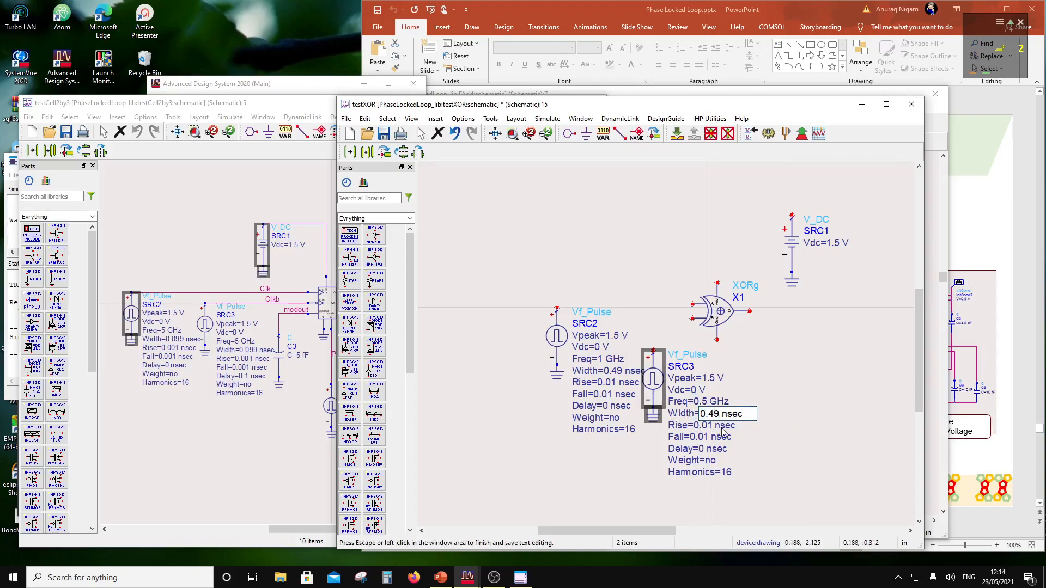
key(BackSpace)
text(9)
click(777, 465)
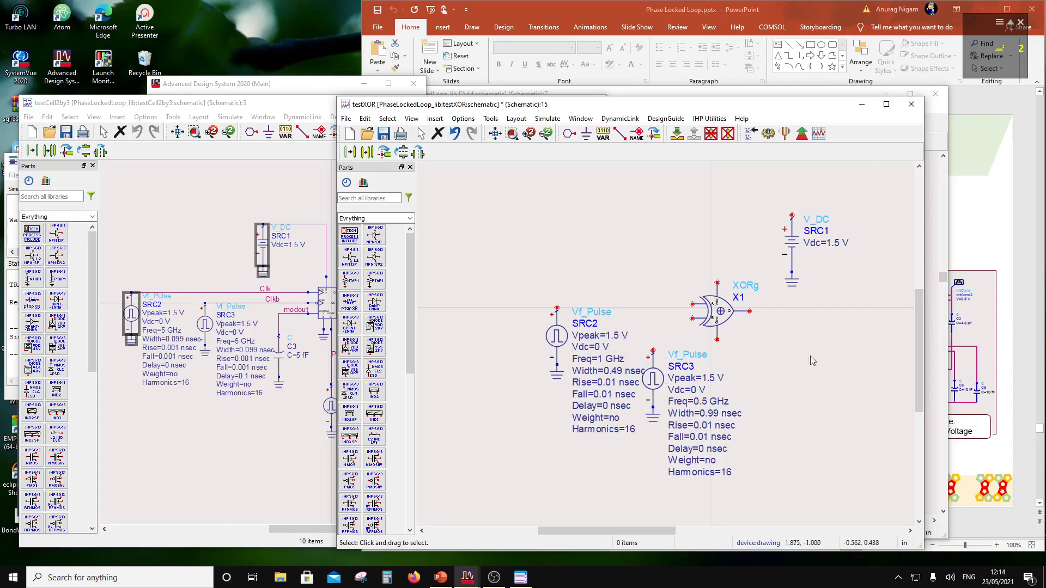
click(620, 132)
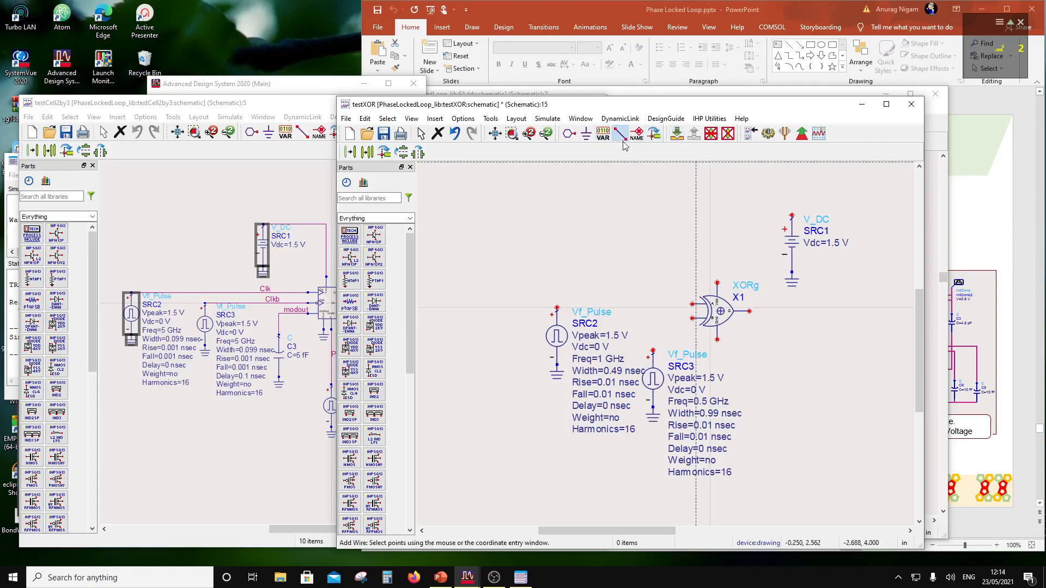
Wire SRC2 to the XOR gate's upper input and SRC3 to its lower input.
click(558, 308)
click(692, 304)
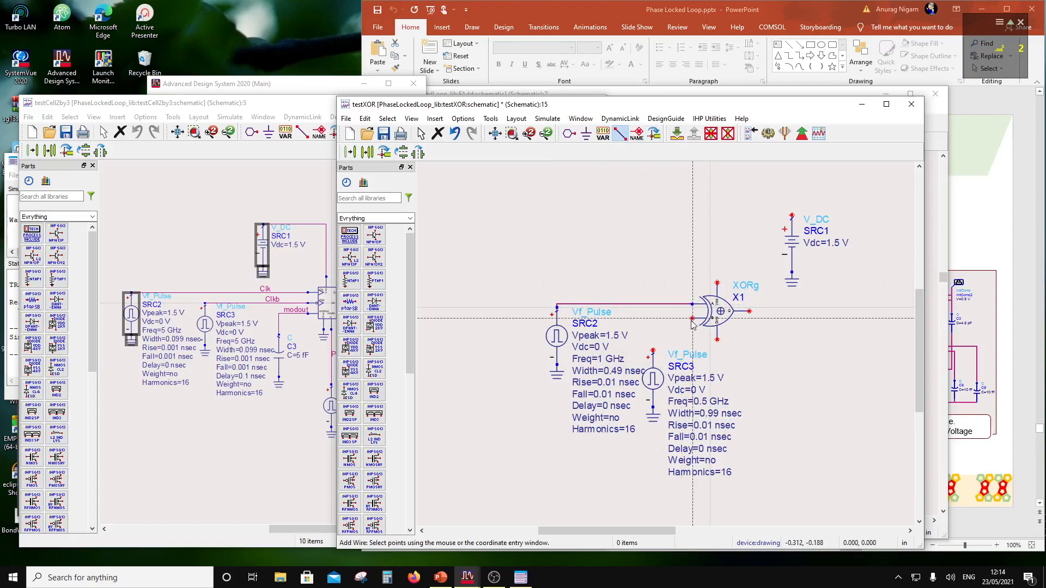
click(693, 318)
click(652, 351)
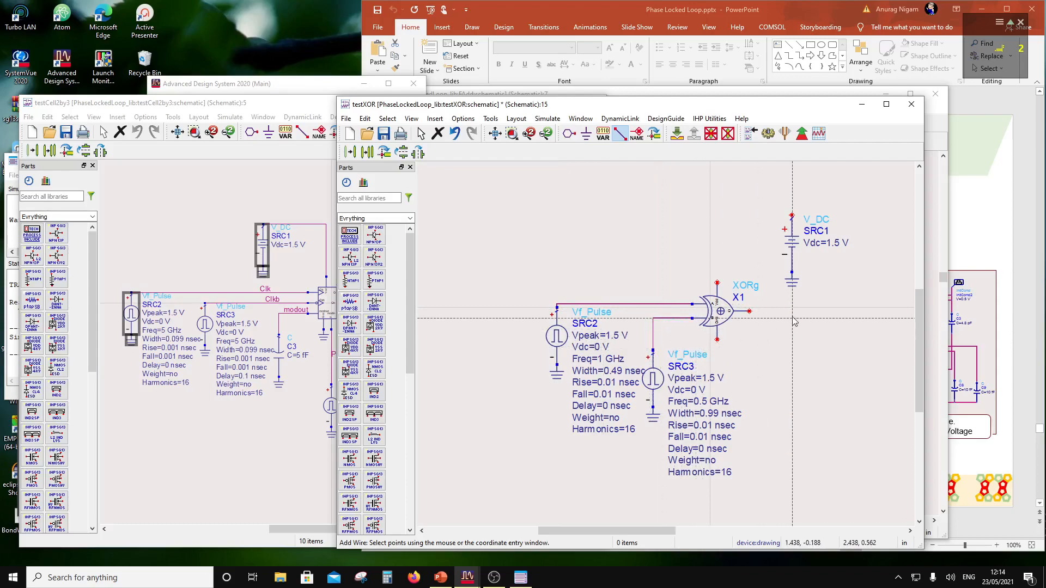
key(Escape)
Move the process include block further left on the schematic.
scroll(750, 316, down, 2)
drag(851, 308, 914, 398)
click(866, 372)
drag(829, 274, 771, 272)
drag(831, 306, 691, 391)
scroll(779, 377, up, 2)
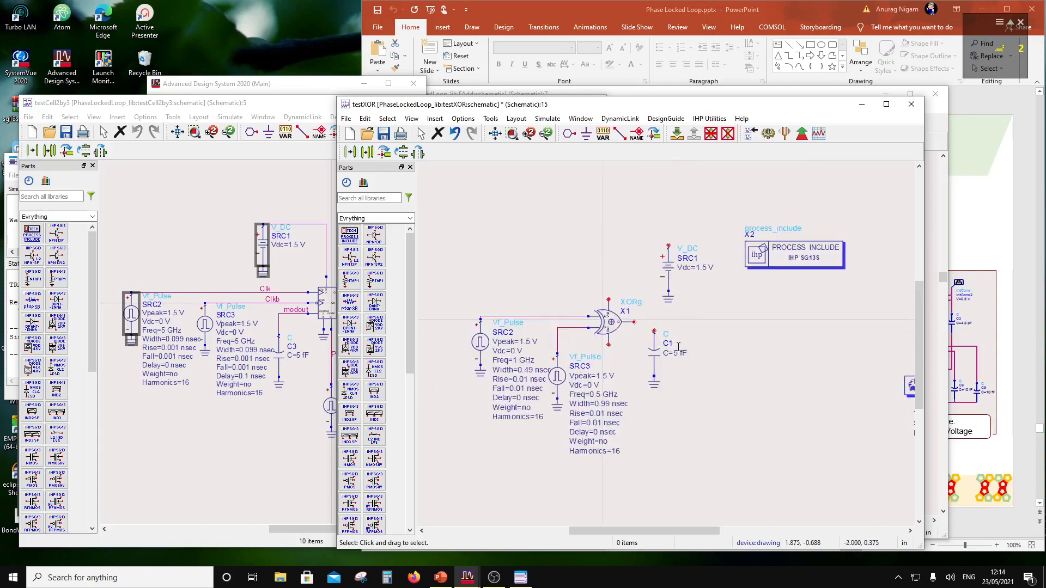
scroll(673, 347, down, 2)
Shift the process include and sub! tie left and place the TRANSIENT block beside C1.
drag(611, 227, 561, 308)
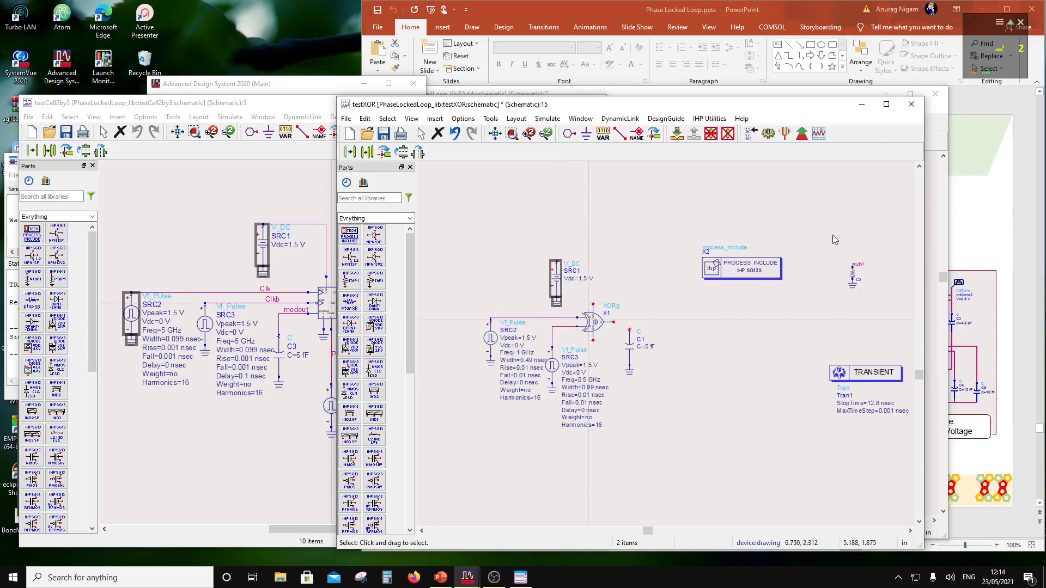
drag(838, 251, 796, 278)
drag(656, 227, 822, 304)
drag(739, 272, 674, 273)
click(765, 342)
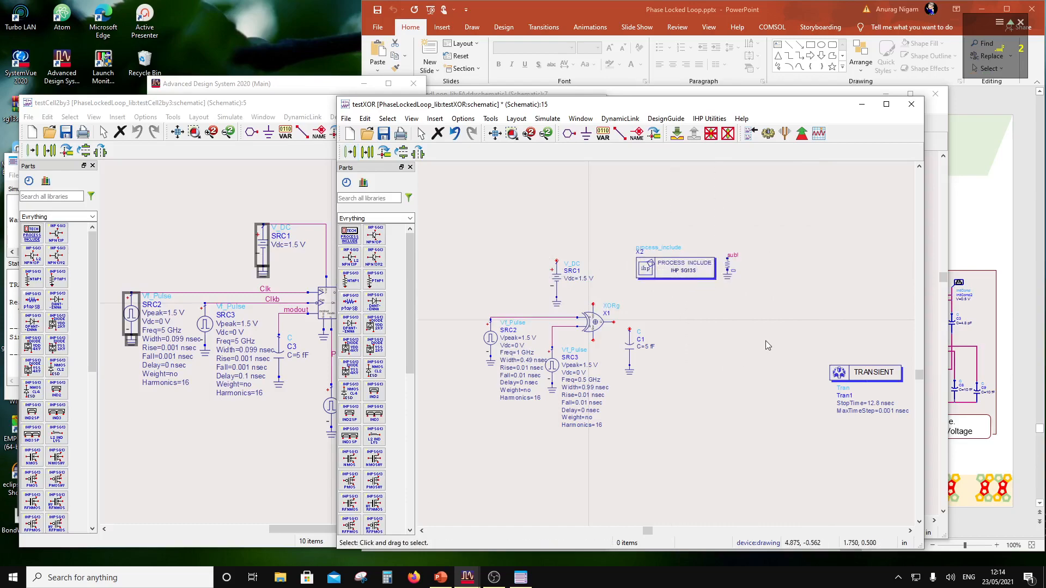
drag(873, 377, 707, 349)
click(648, 300)
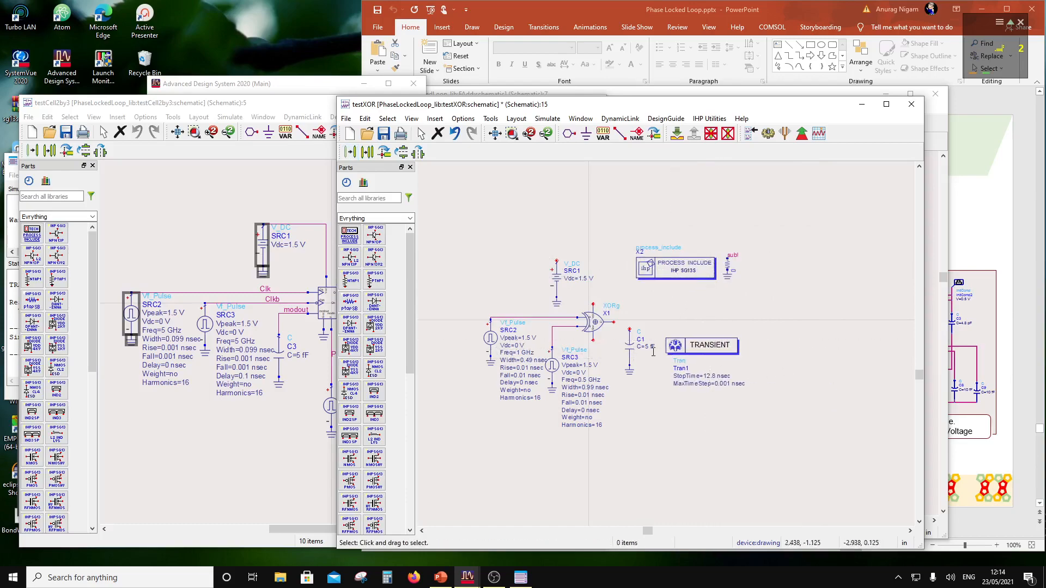
scroll(605, 257, up, 2)
Wire V_DC to the XOR gate's top pin and ground its bottom pin.
click(619, 133)
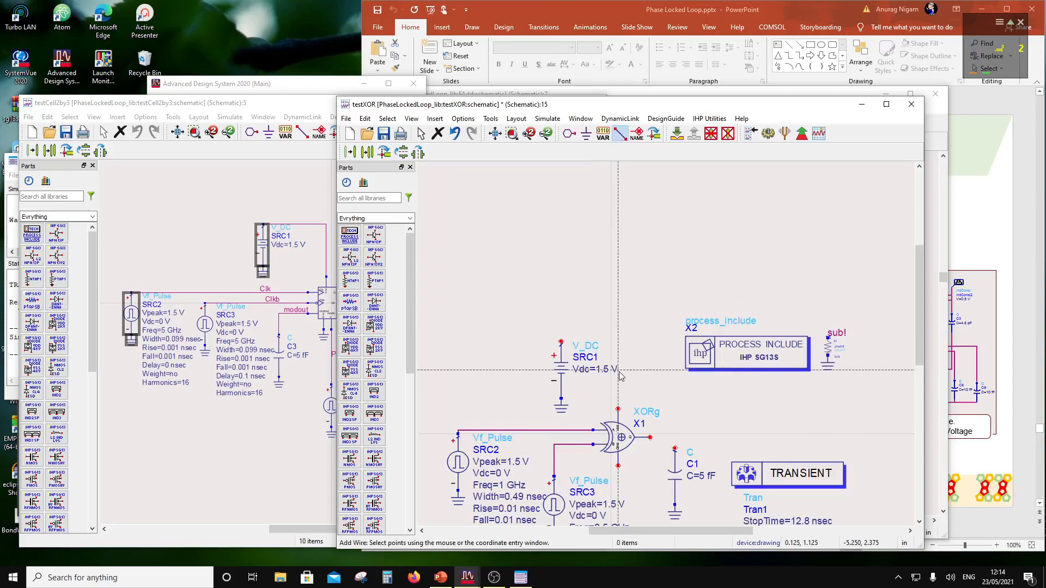
click(561, 341)
click(618, 409)
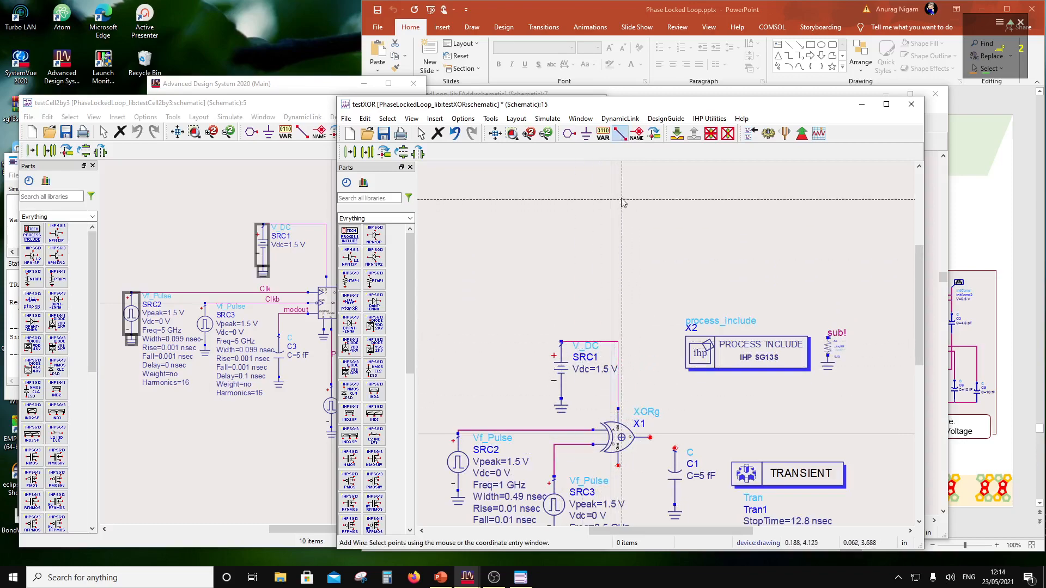
click(585, 132)
click(618, 466)
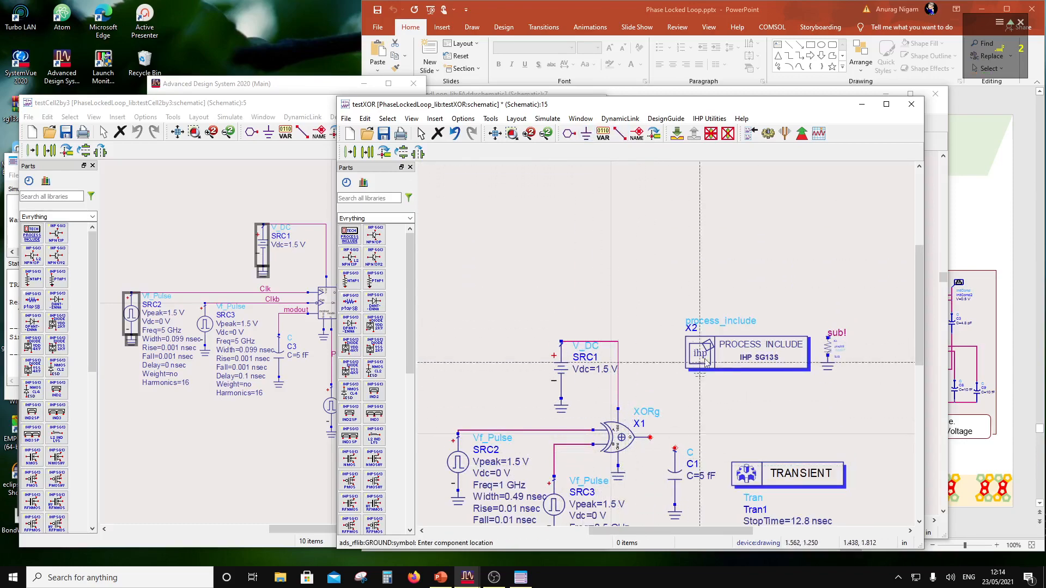
Connect the XOR output to C1's top pin and save the testXOR schematic.
click(619, 133)
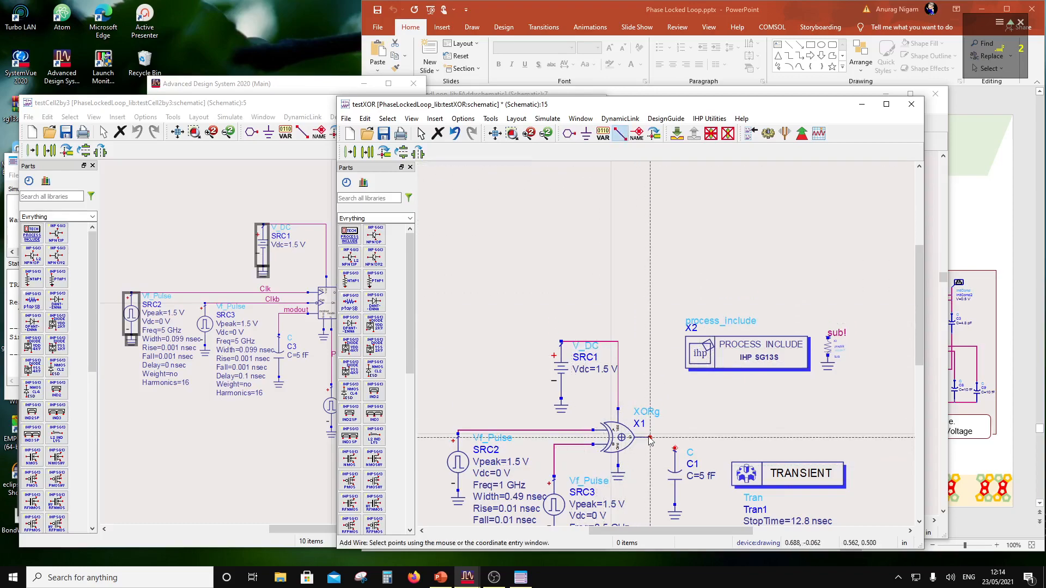
click(649, 438)
click(675, 448)
key(Escape)
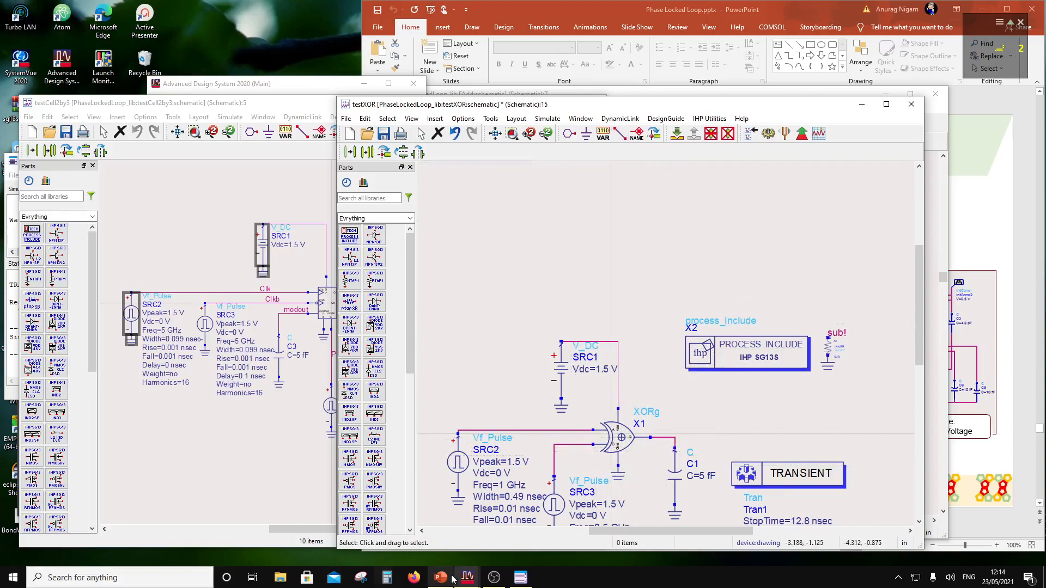
click(494, 577)
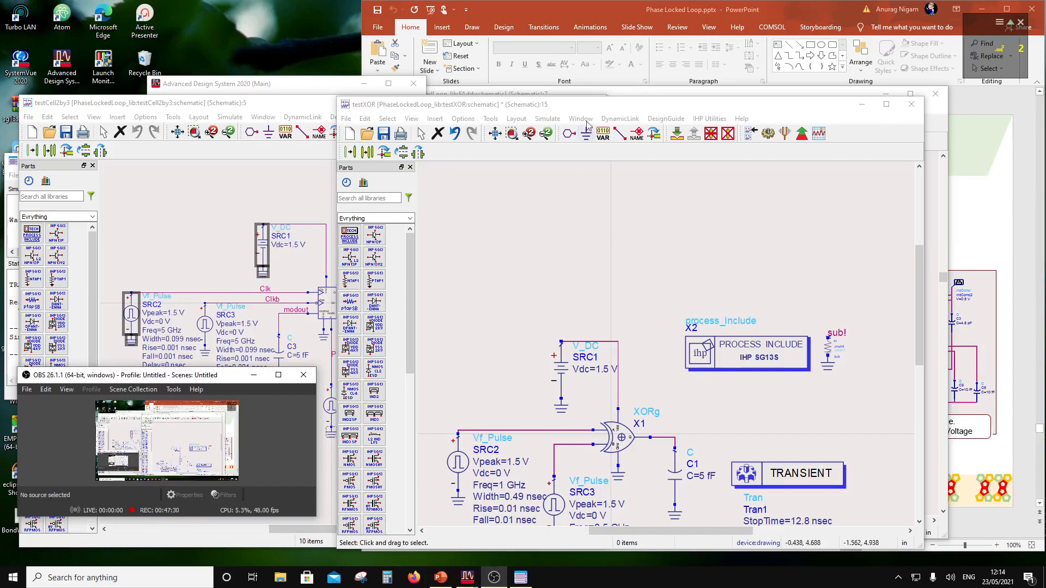
click(555, 111)
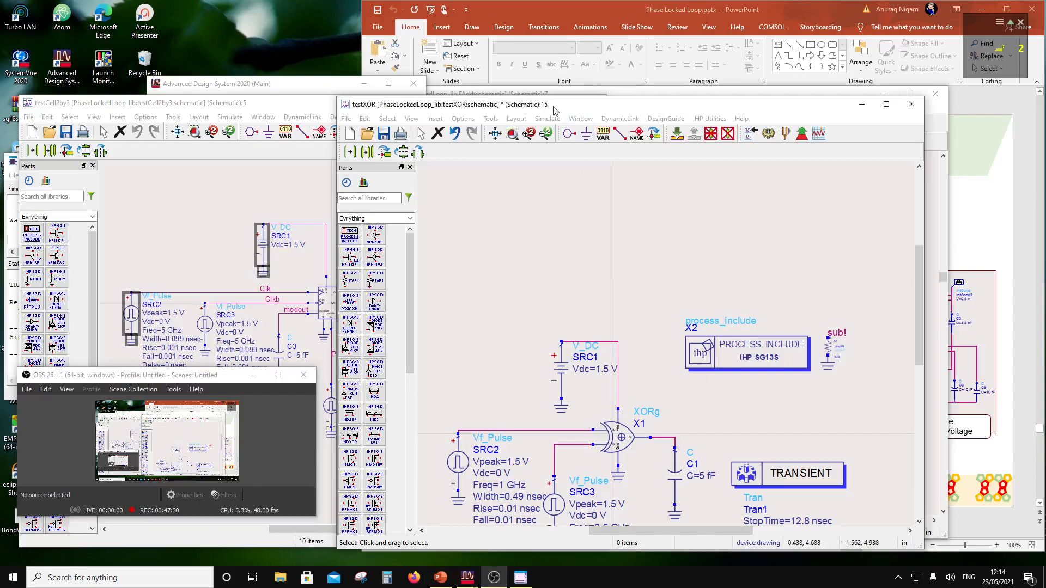
click(383, 133)
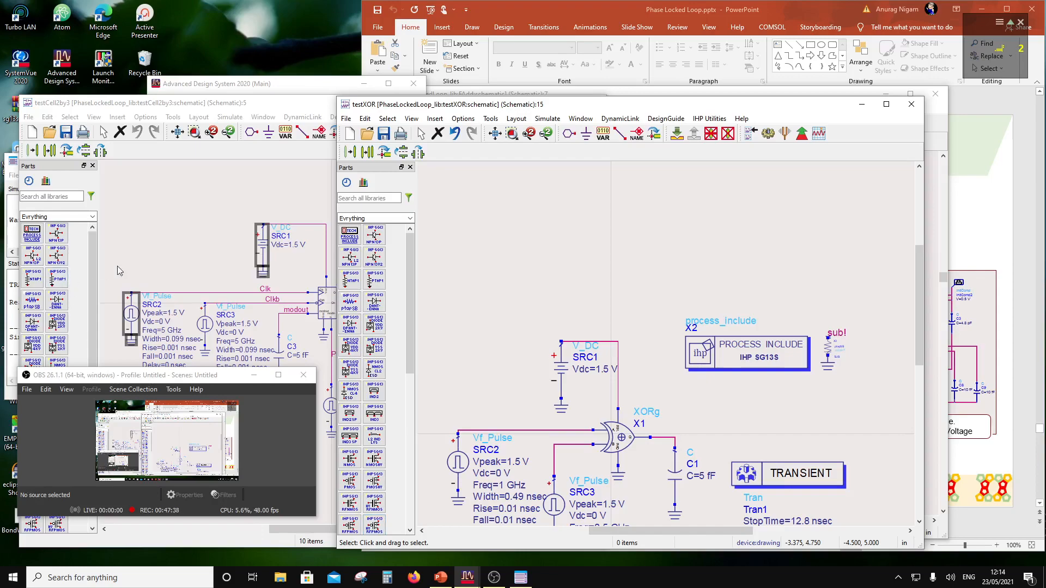
Shift the PROCESS INCLUDE block and sub! left, and raise the TRANSIENT block beside the XOR gate.
drag(649, 305, 819, 377)
drag(793, 344, 764, 341)
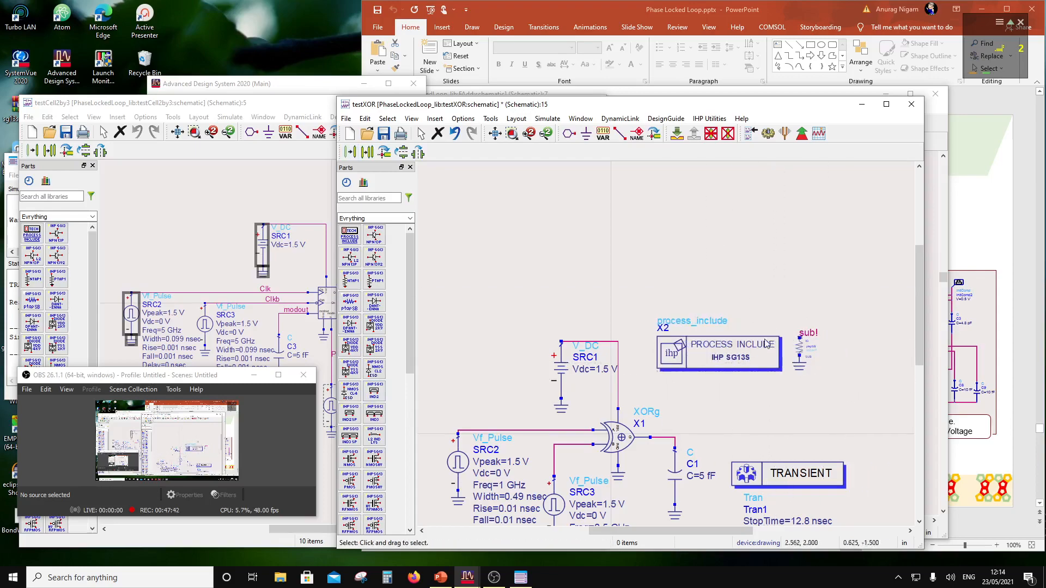
scroll(721, 378, down, 1)
drag(730, 429, 724, 380)
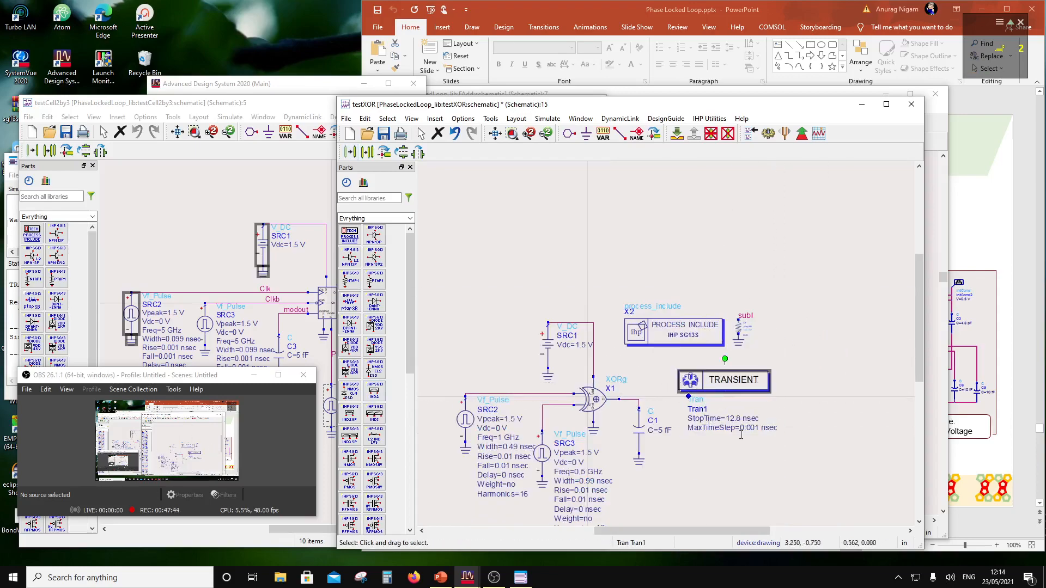
scroll(656, 441, up, 2)
scroll(610, 334, down, 1)
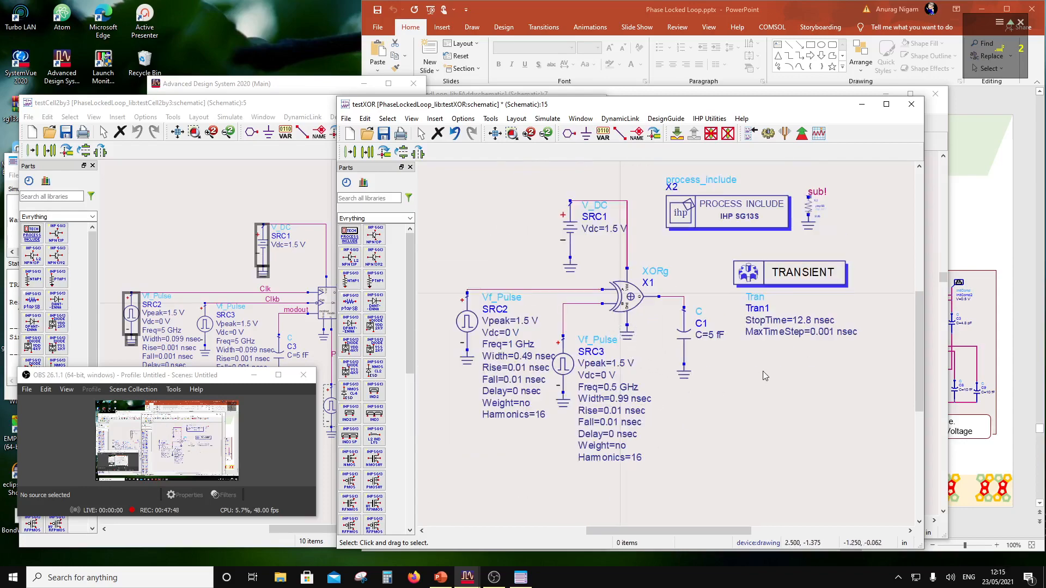
Set the Tran1 StopTime to 2 nsec and MaxTimeStep to 0.01 nsec.
double_click(801, 320)
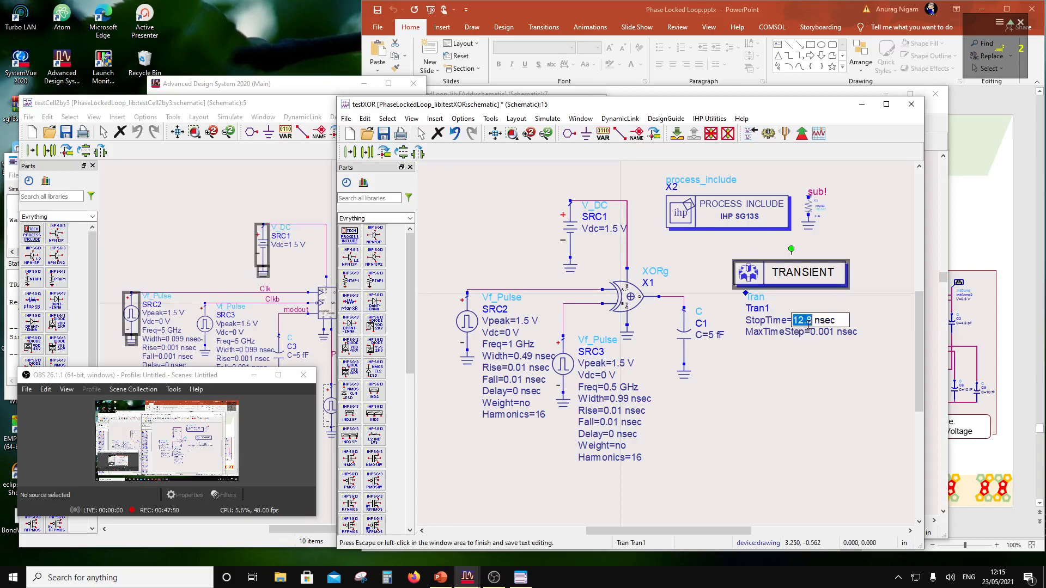
text(2)
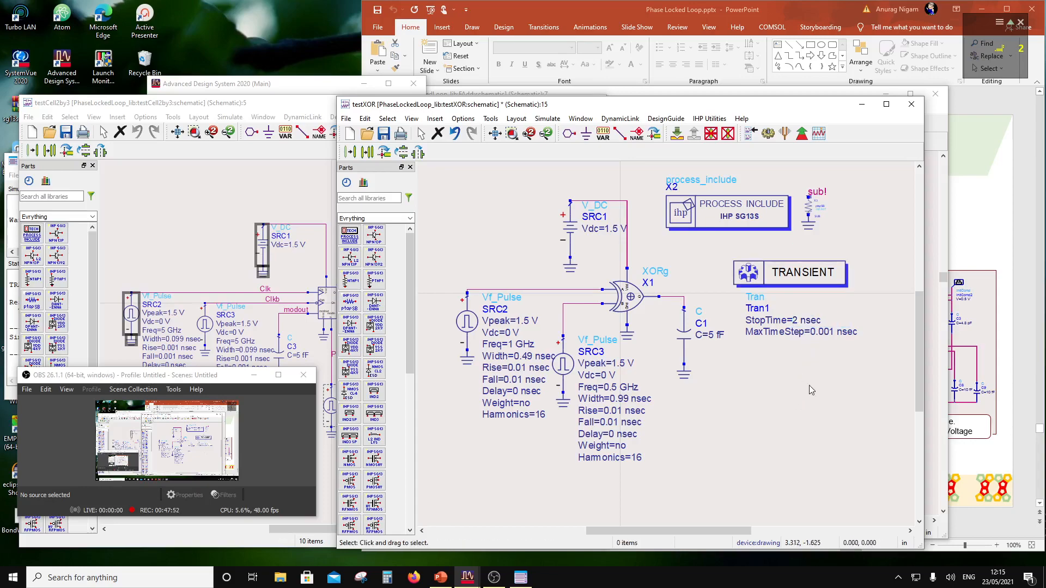
key(Tab)
key(BackSpace)
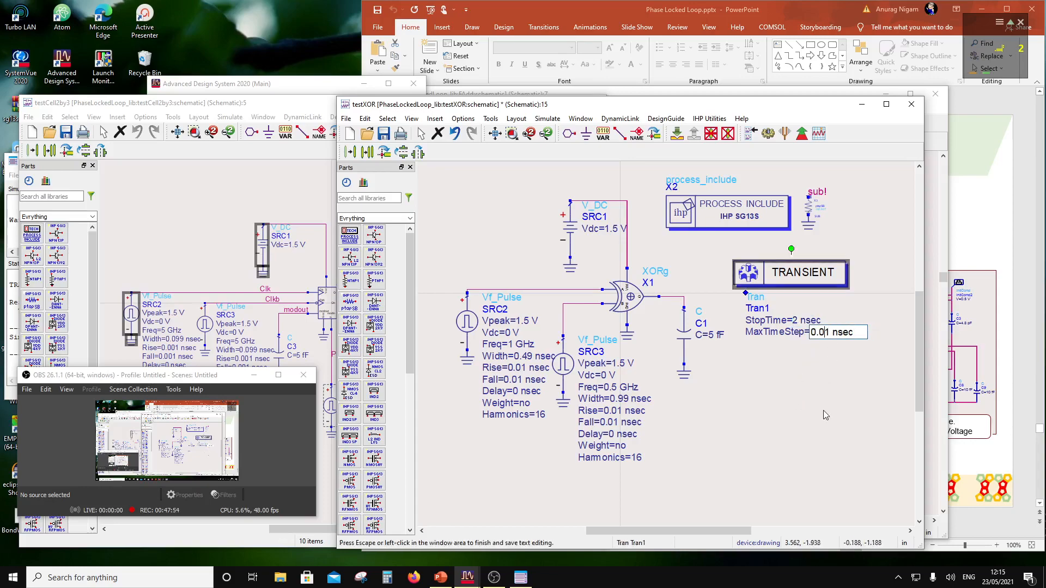
click(822, 410)
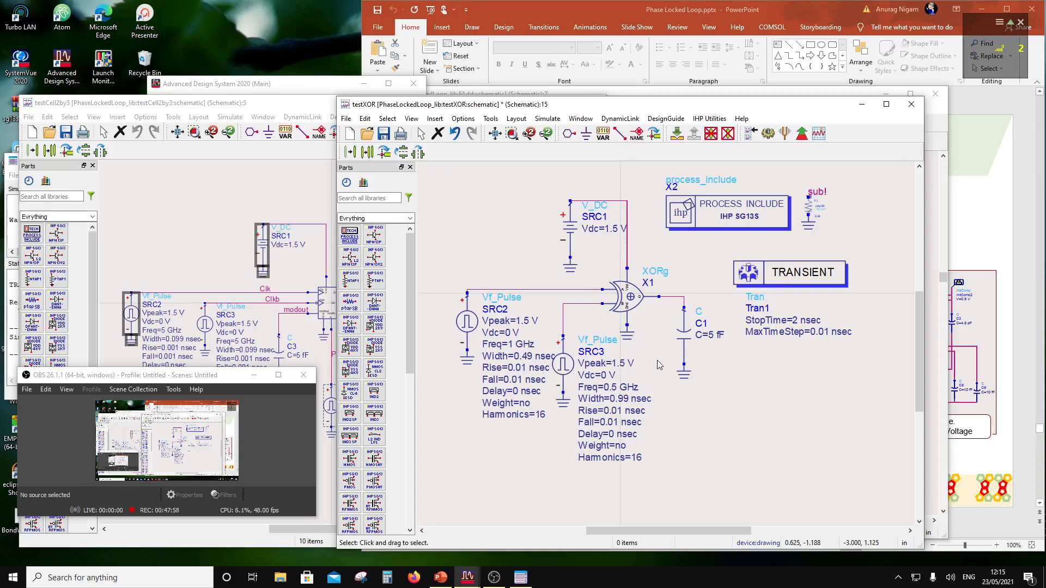
Label the two input wires A and B and the XOR output wire Q.
click(636, 134)
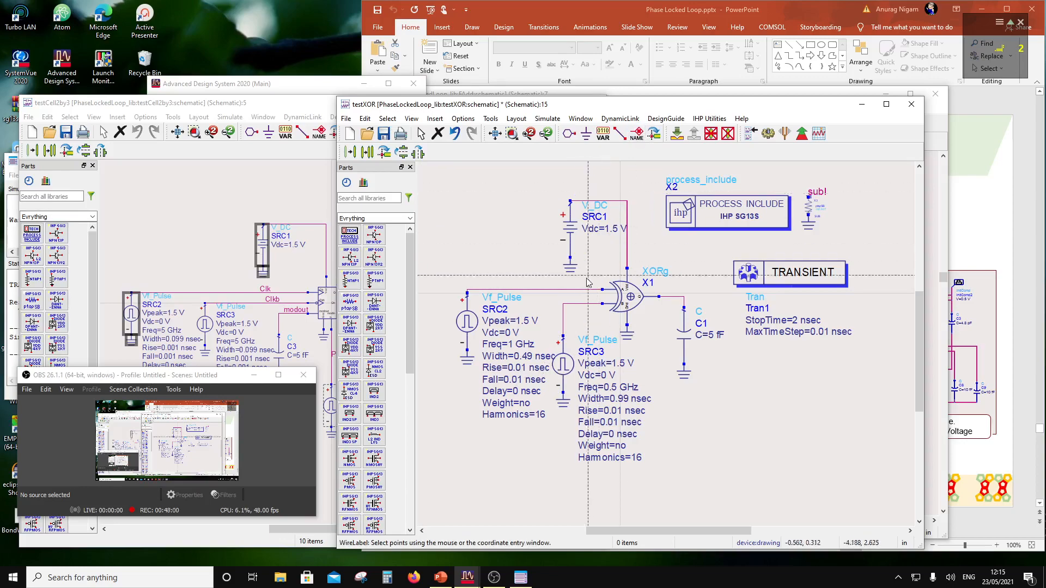
click(578, 289)
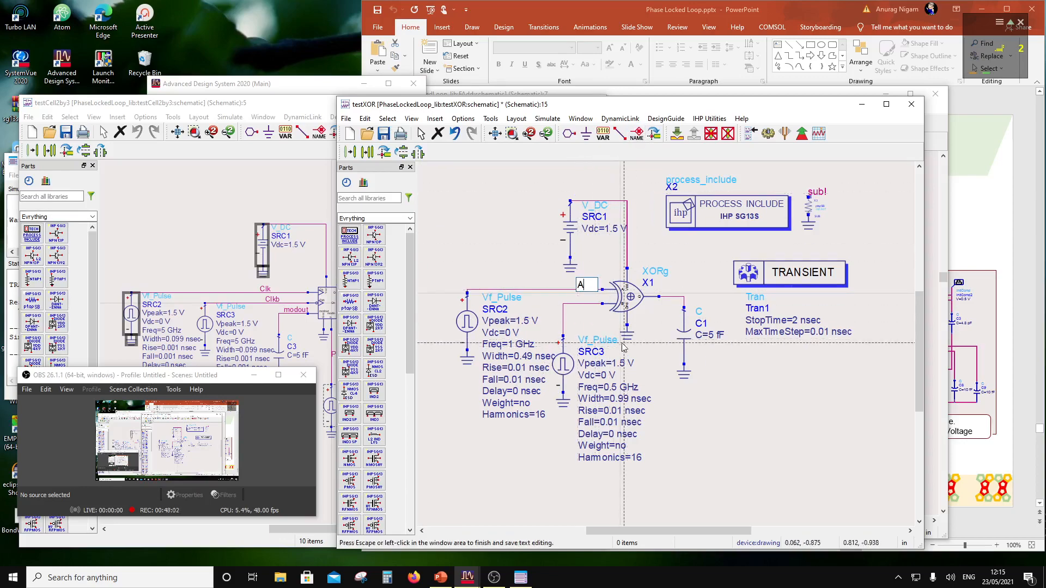
text(A)
click(581, 303)
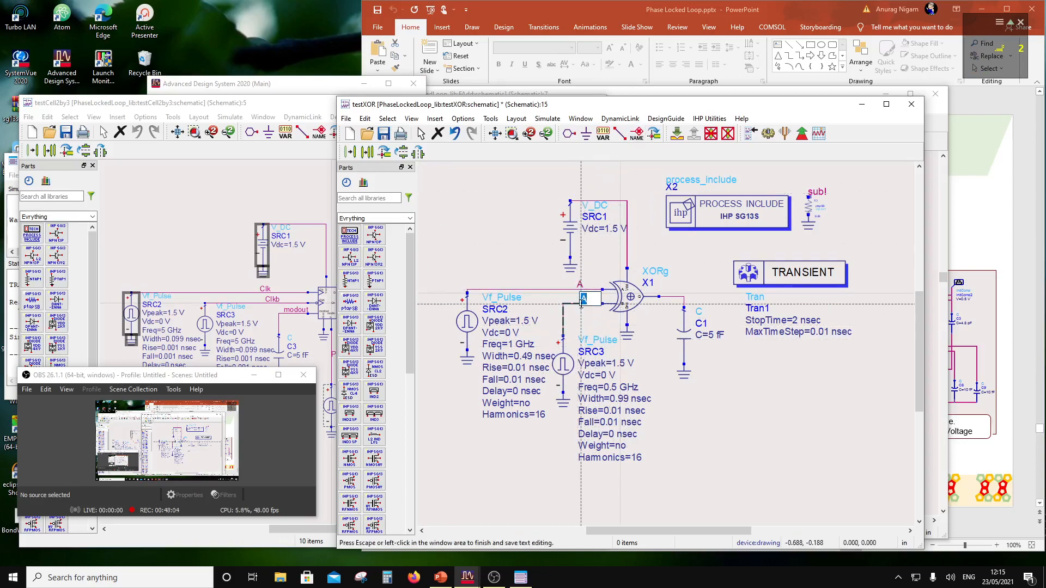
text(B)
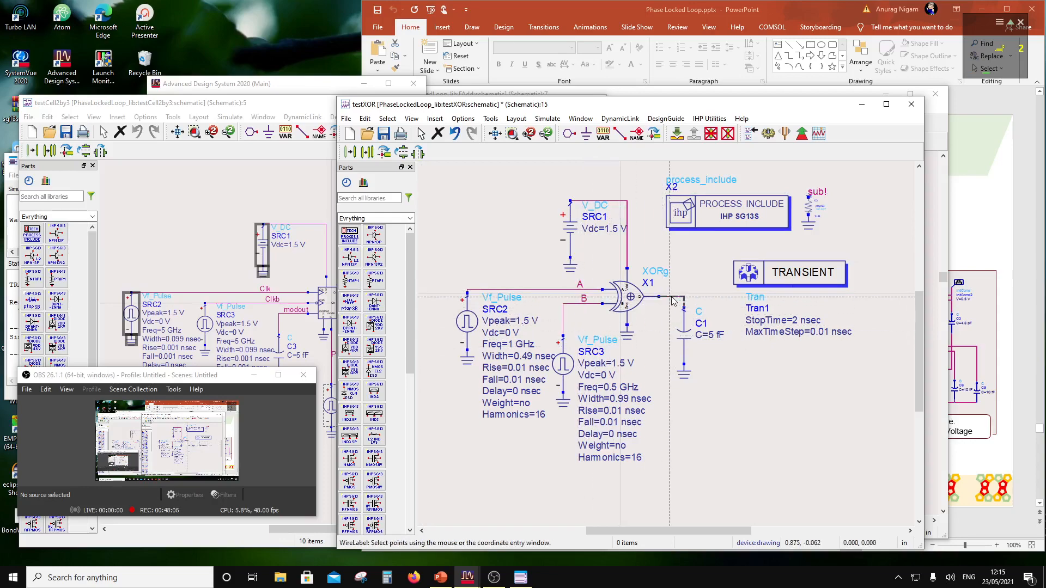
click(672, 295)
text(Q)
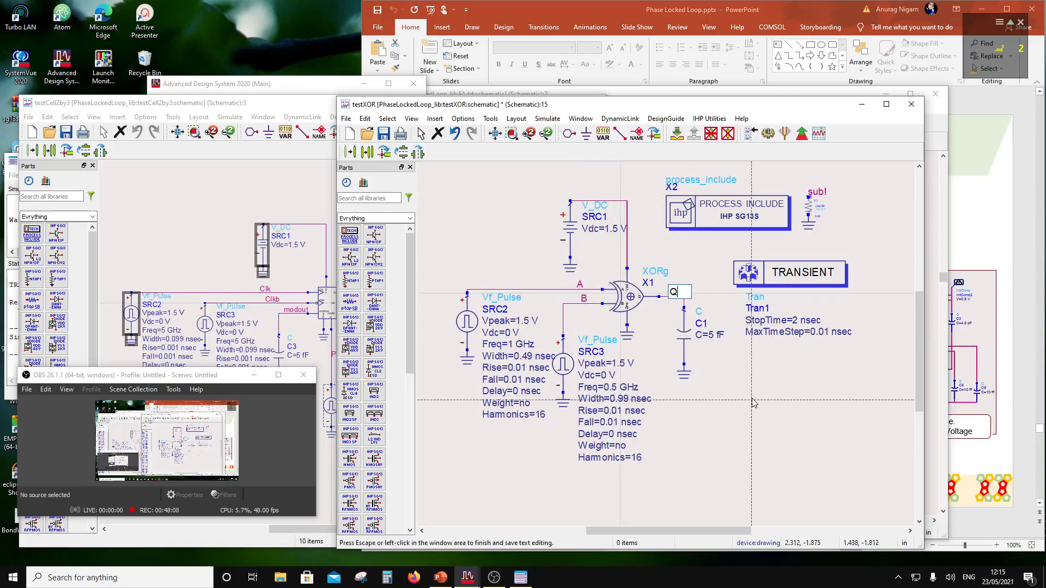
key(Escape)
Run the testXOR transient simulation.
scroll(678, 349, down, 1)
scroll(678, 349, down, 1)
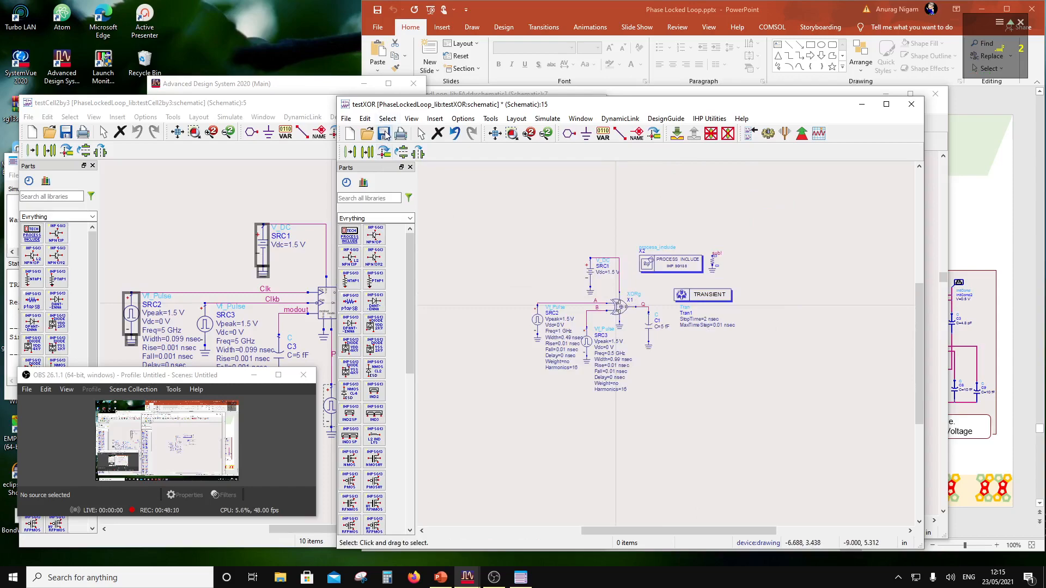
click(768, 134)
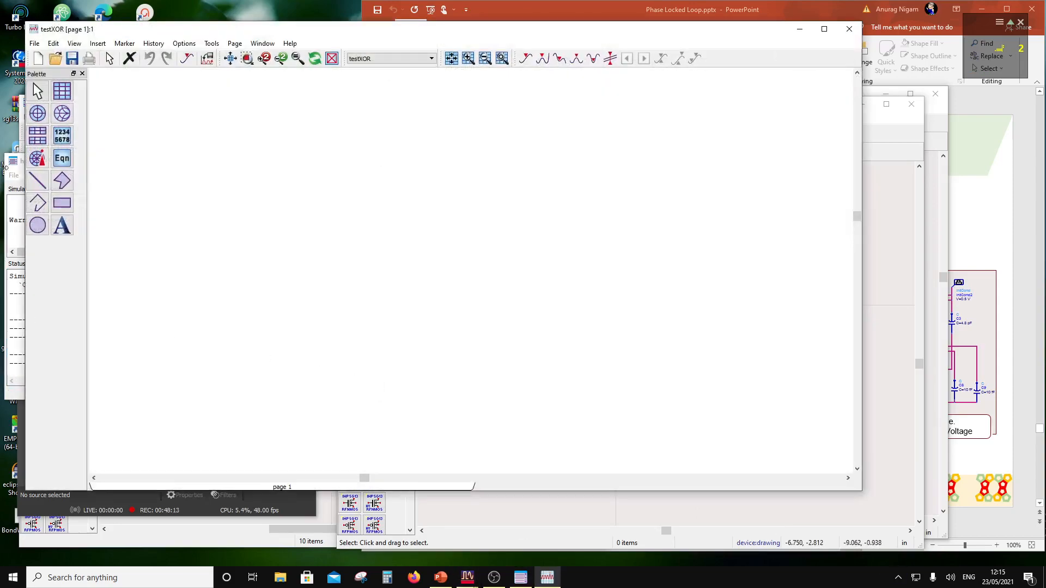
Insert a rectangular plot showing traces A and B.
click(62, 91)
click(338, 237)
click(310, 223)
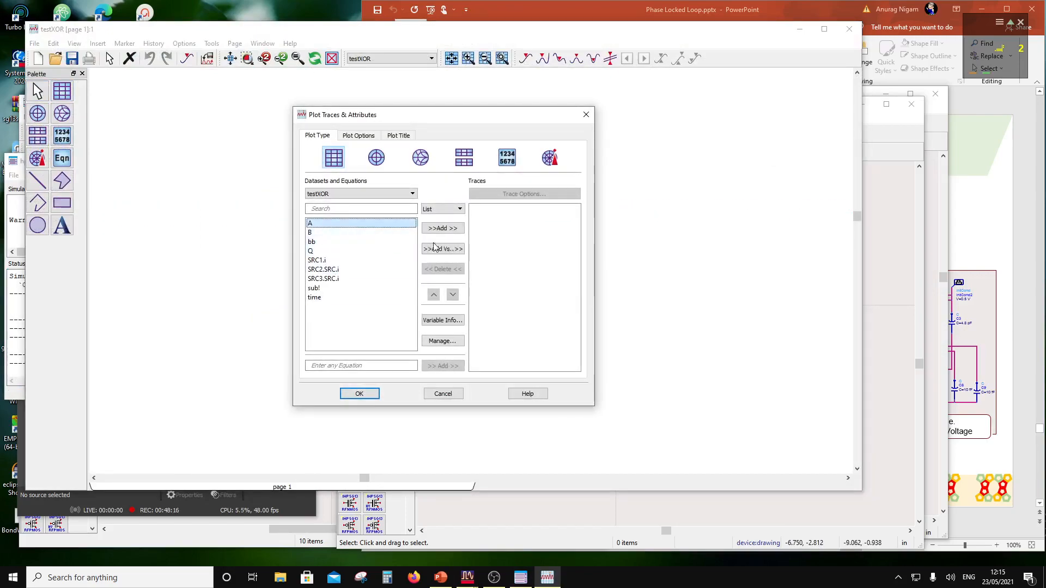
click(442, 228)
click(363, 233)
click(440, 229)
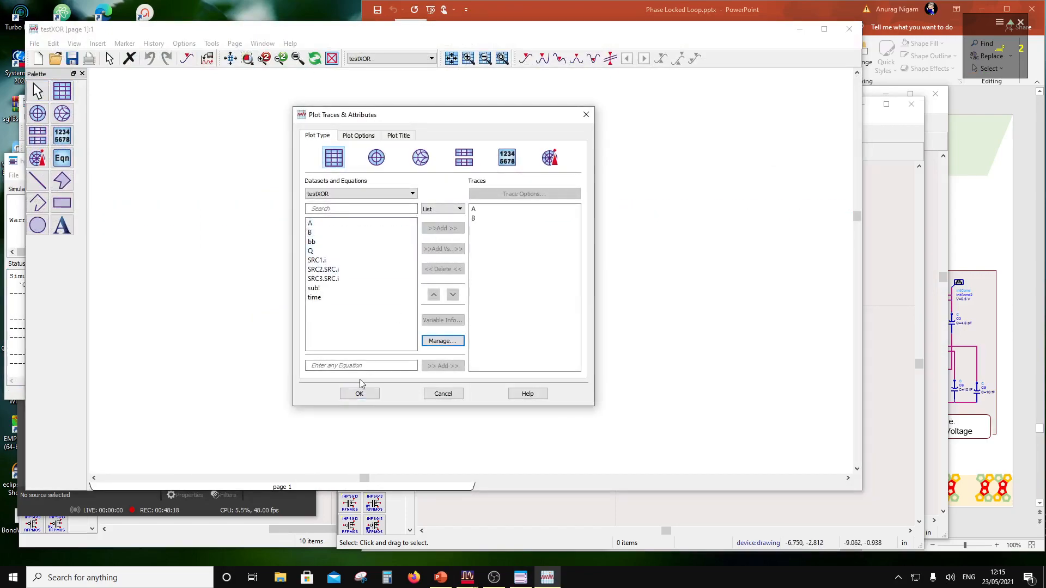
click(360, 393)
Switch the plot to the stacked type and add Q as a third panel.
double_click(472, 266)
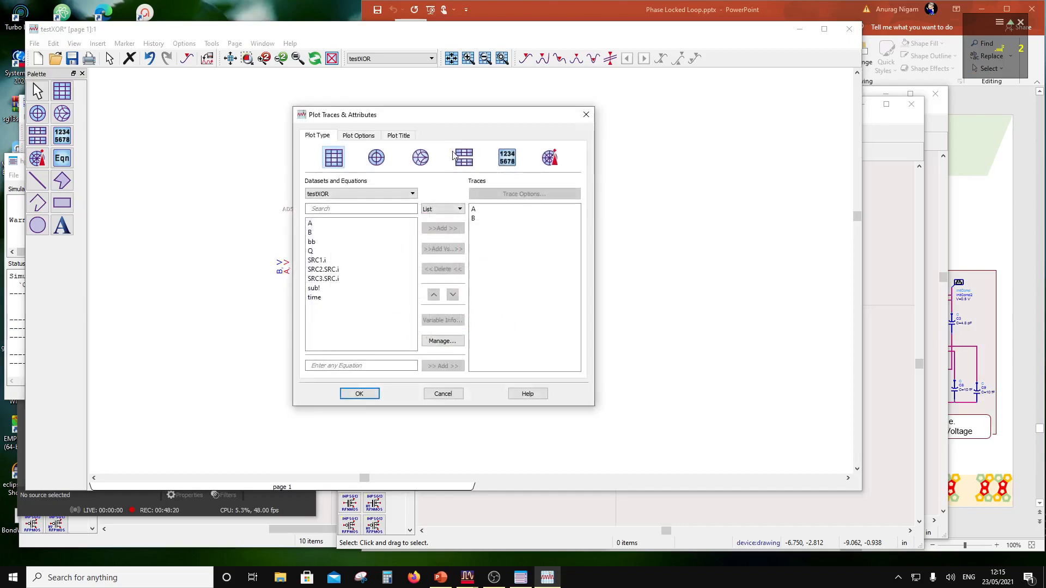
click(464, 157)
click(359, 393)
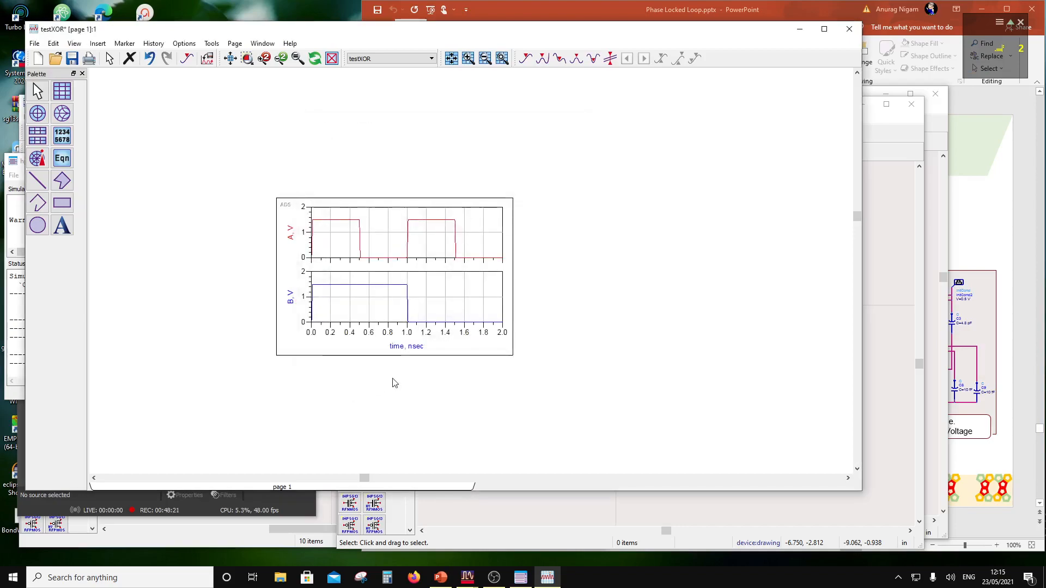
double_click(435, 297)
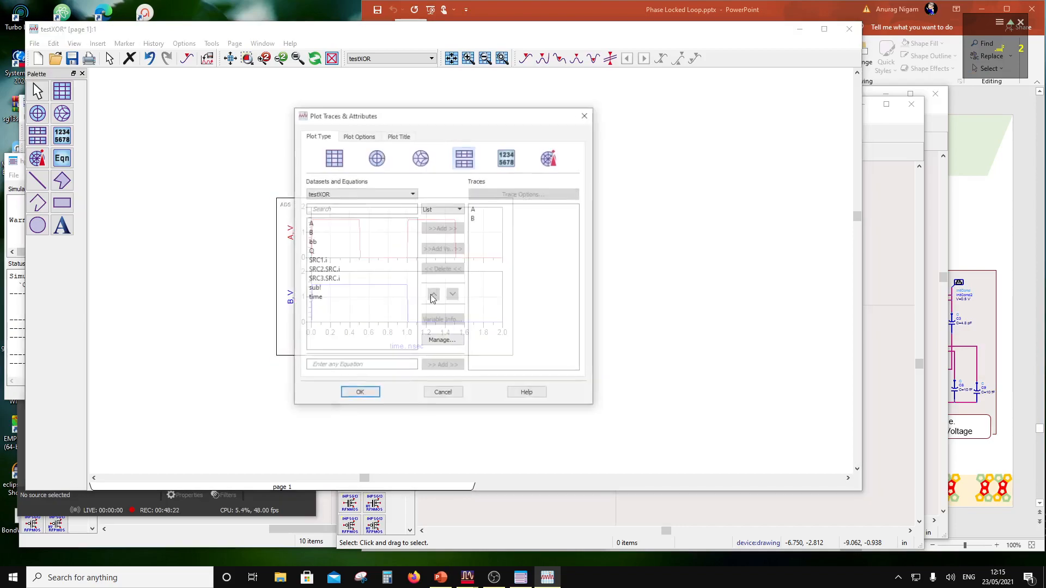
click(323, 251)
click(442, 228)
click(373, 394)
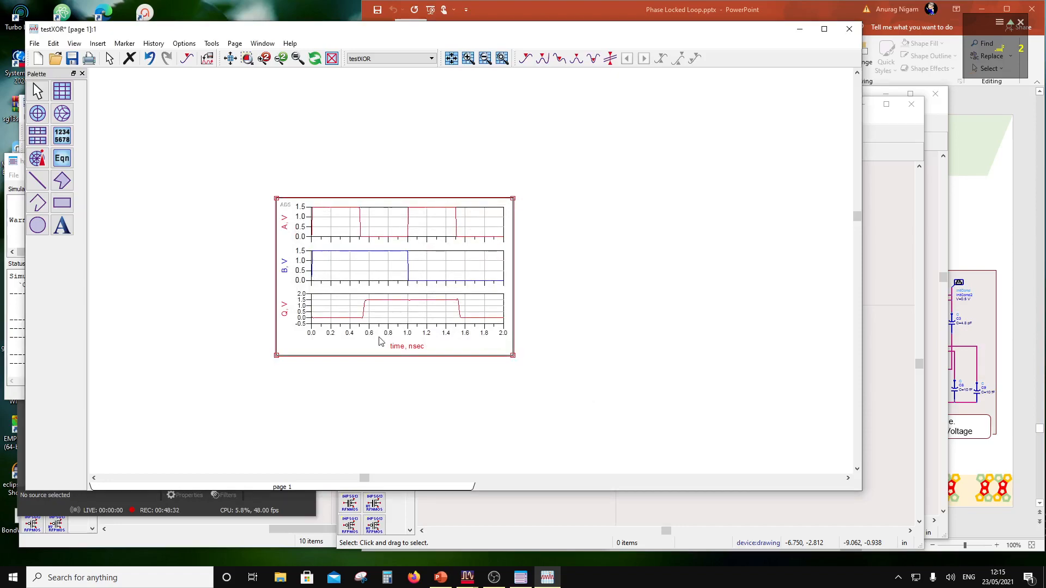
Make the stacked plot taller, save the data display and close it.
drag(515, 359, 508, 421)
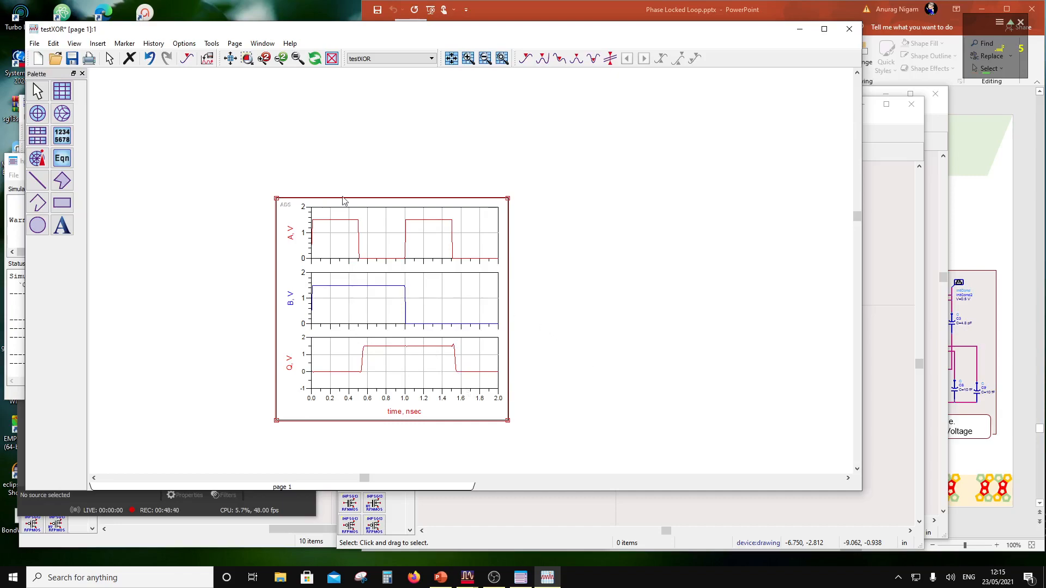
click(73, 57)
click(849, 29)
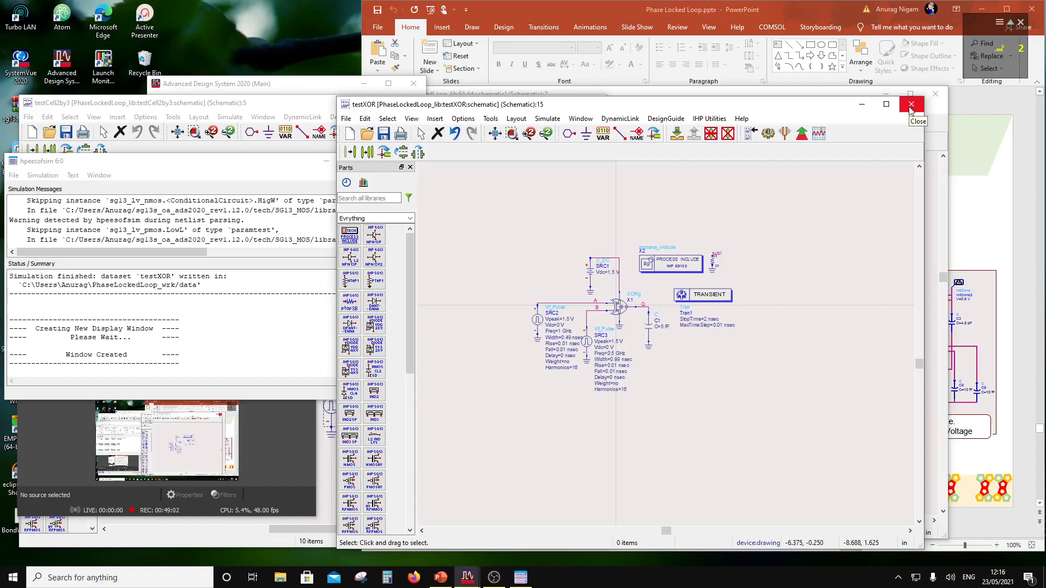
Close the testXOR and testCell2by3 schematics and the simulation status window.
click(900, 109)
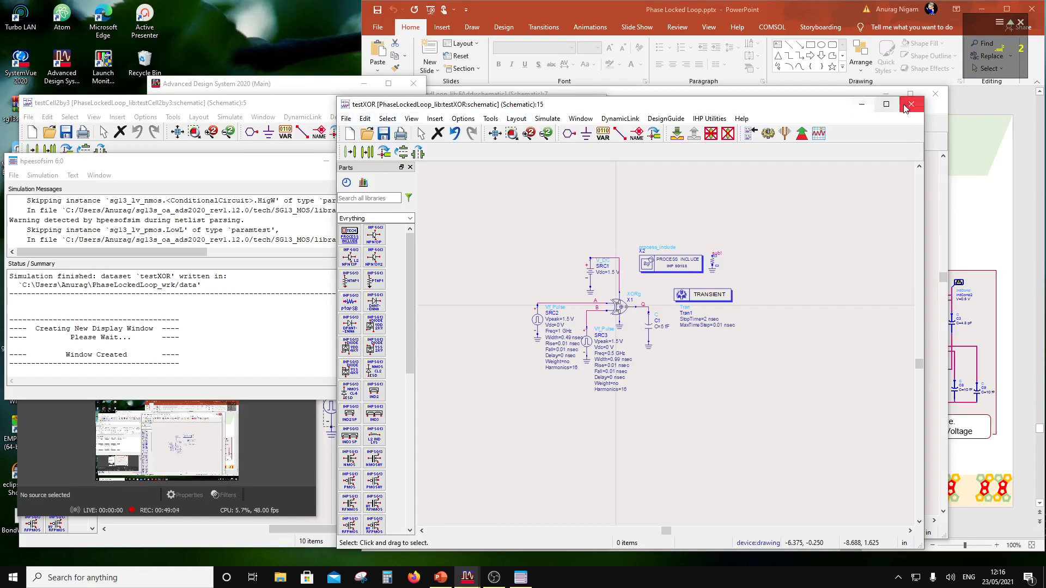
click(393, 104)
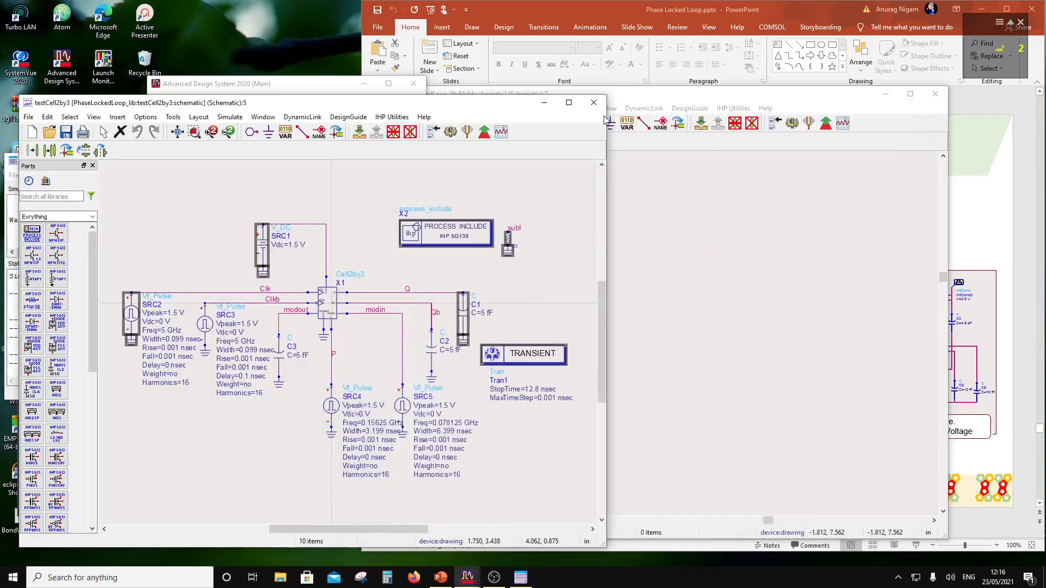
click(593, 102)
drag(170, 162, 213, 309)
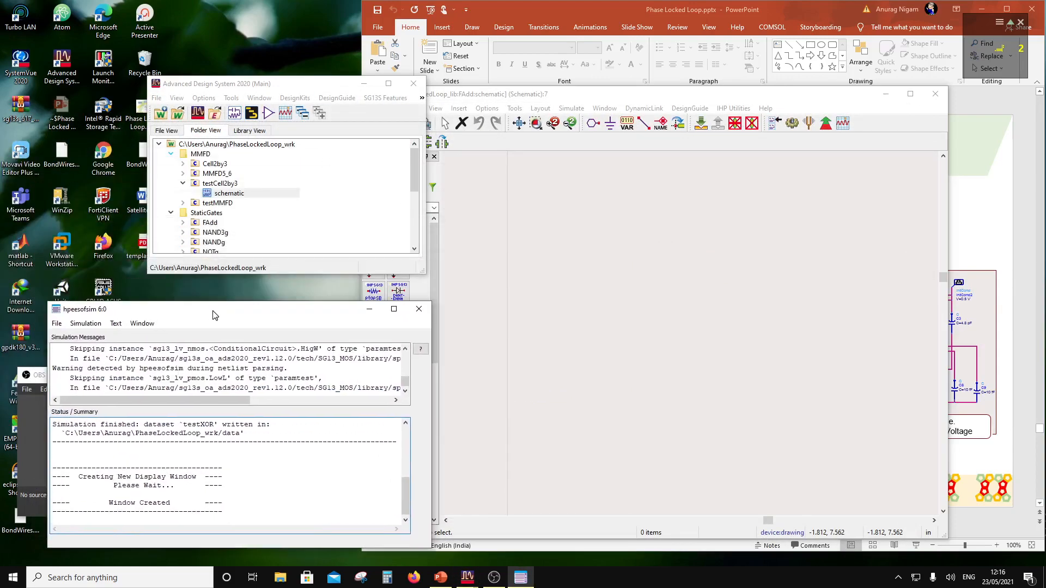
click(418, 308)
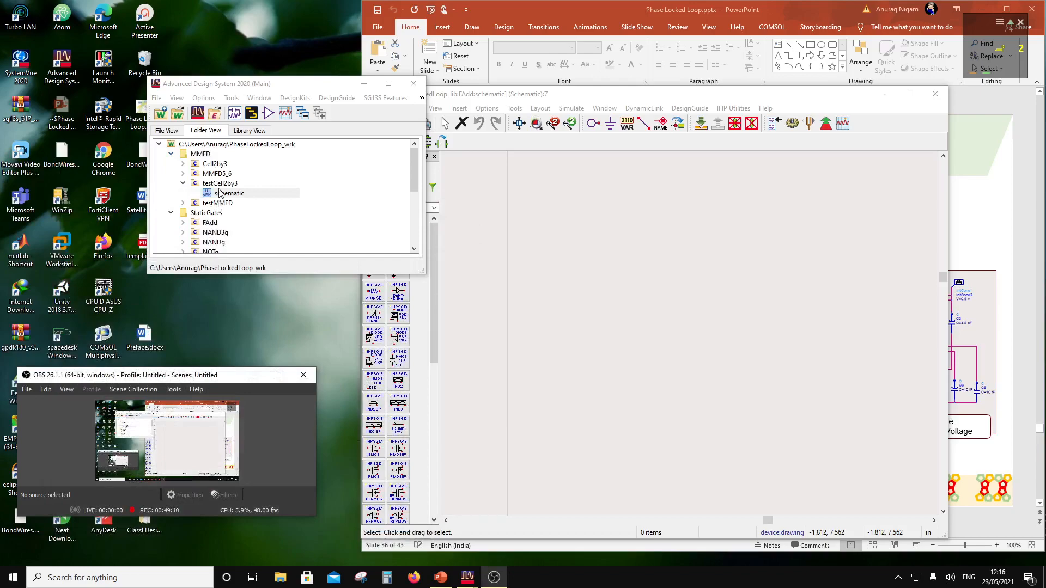
scroll(212, 208, down, 3)
Start a Copy Cell on XORg, then cancel it.
right_click(208, 245)
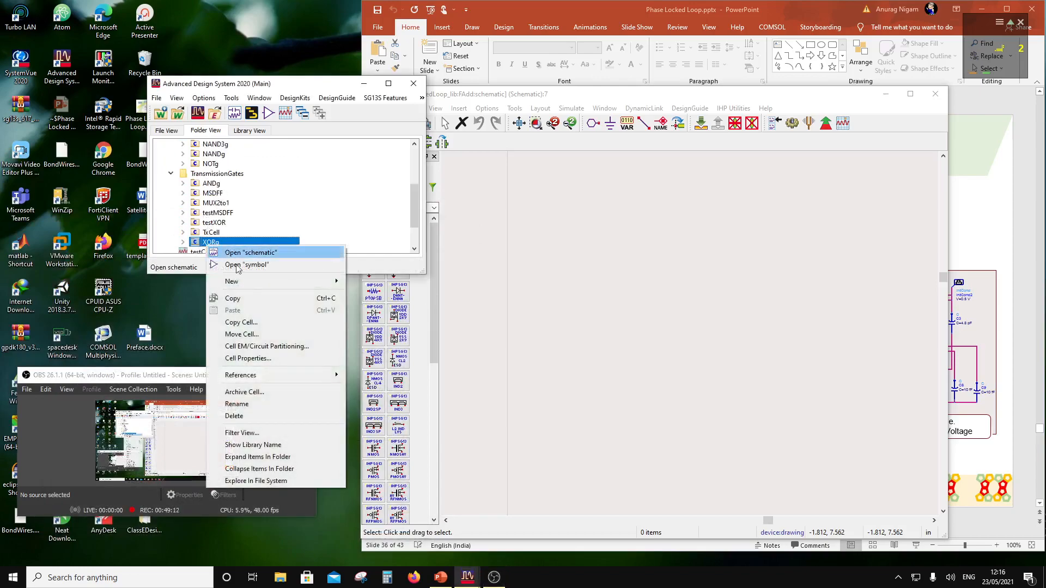
click(265, 321)
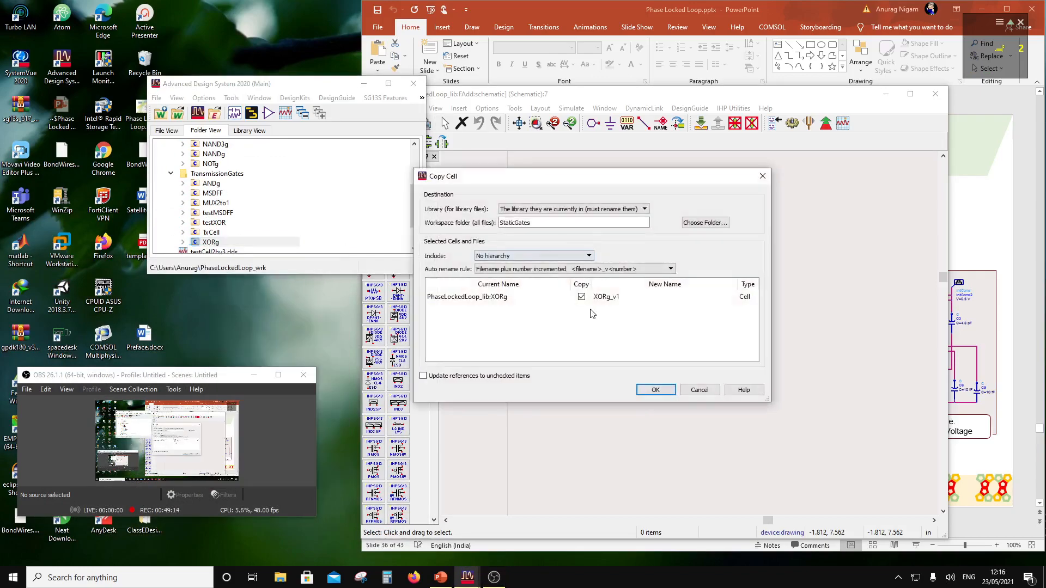
click(698, 389)
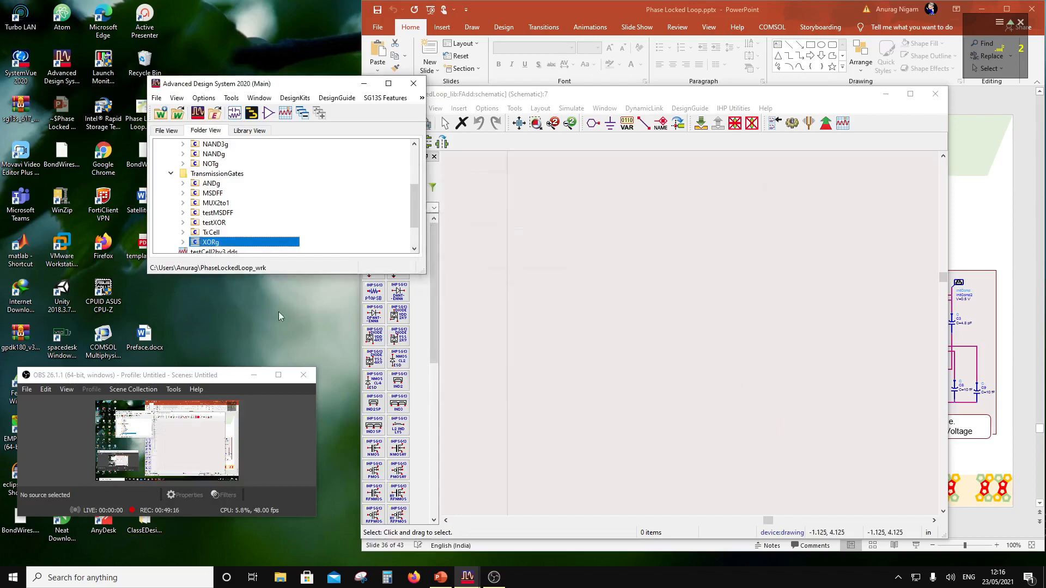
scroll(233, 220, down, 1)
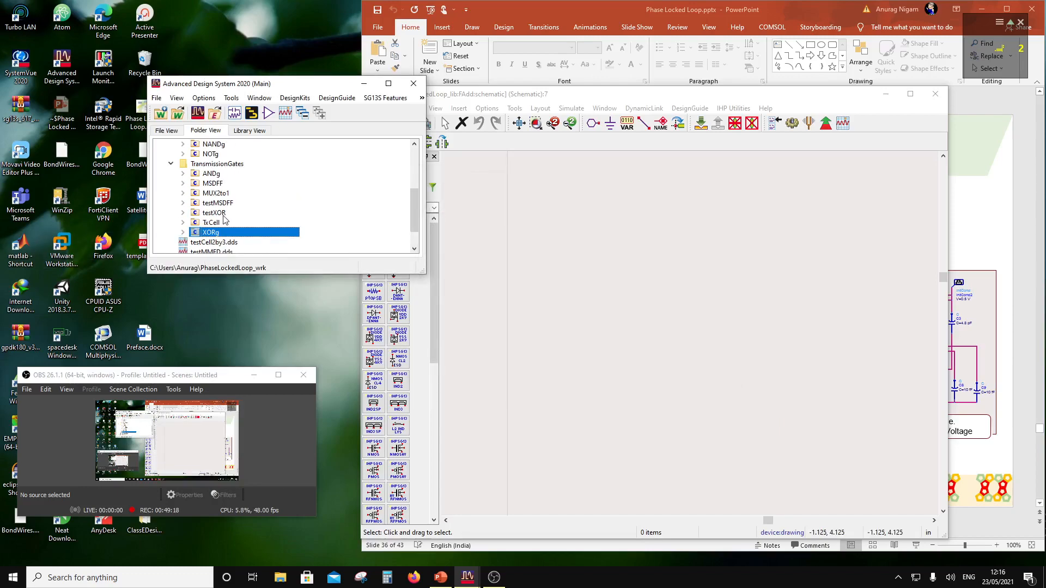
Copy the testXOR cell as testNAND and expand it to show its schematic.
right_click(220, 217)
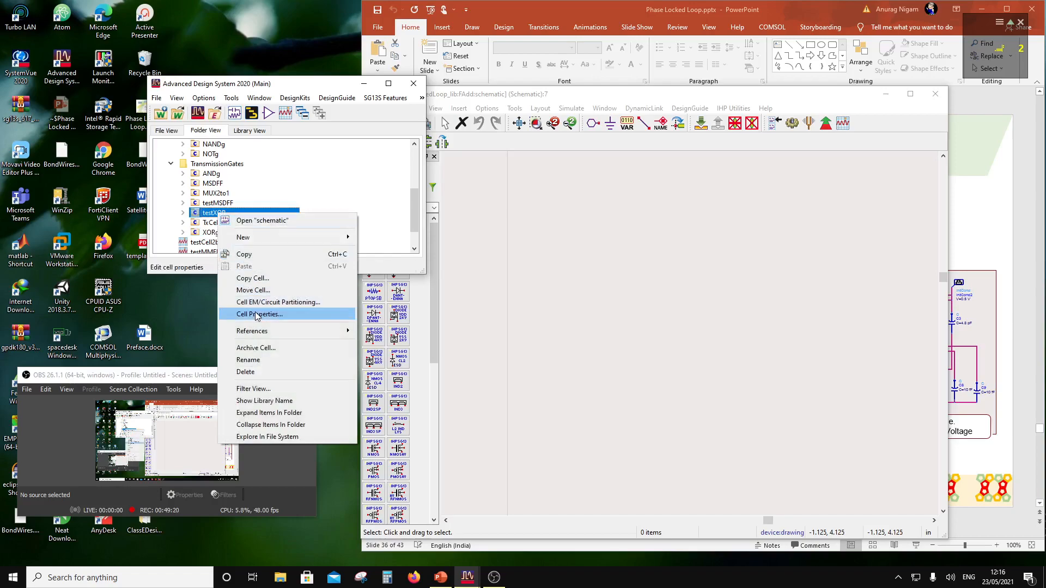
click(266, 276)
click(637, 297)
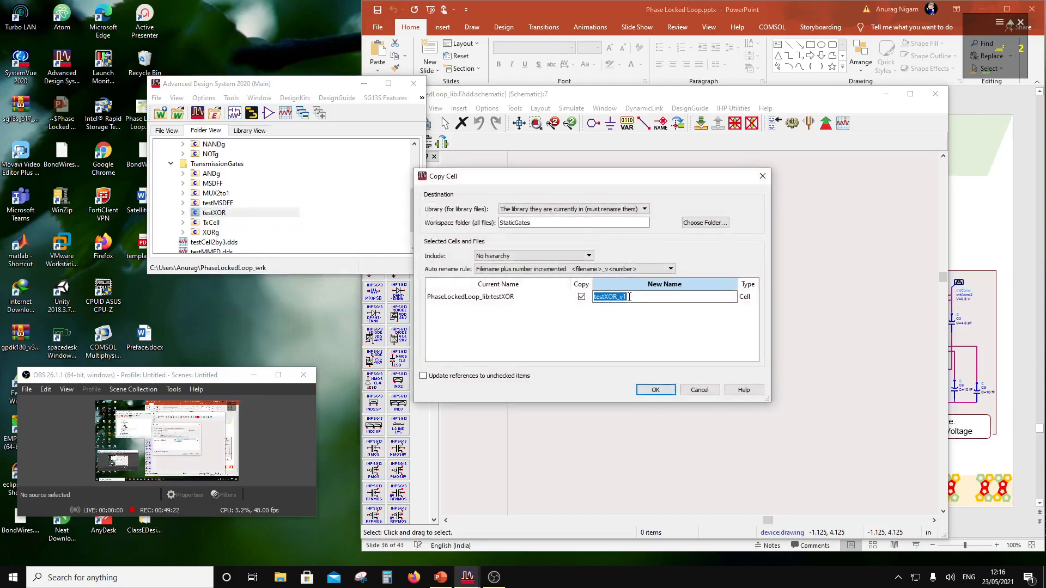
drag(629, 297, 603, 296)
text(NAND)
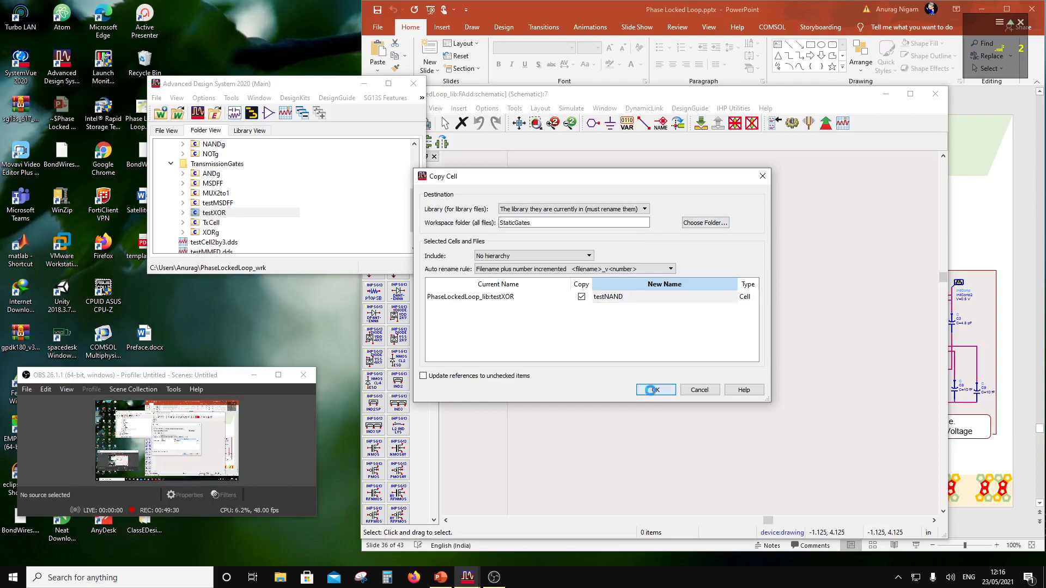
click(655, 390)
scroll(187, 202, up, 2)
click(183, 223)
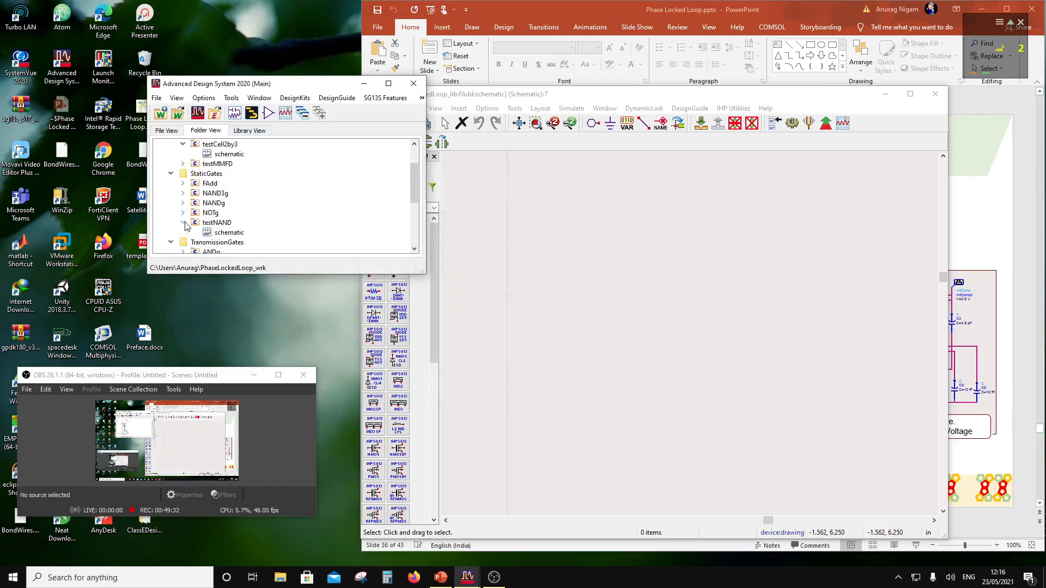
Open the testNAND schematic and replace the XOR gate with a NANDg gate.
double_click(224, 233)
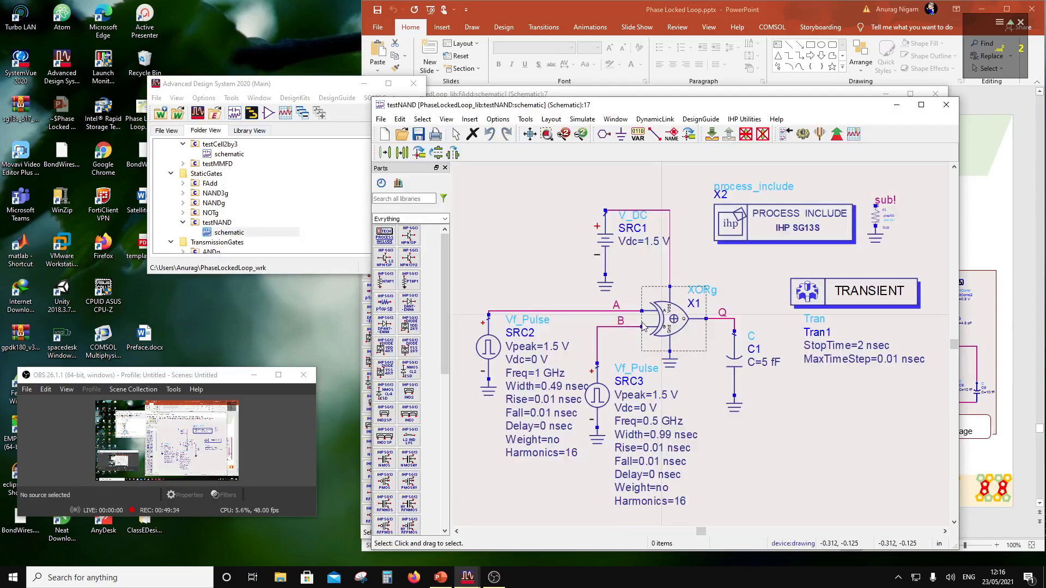
click(698, 307)
key(Delete)
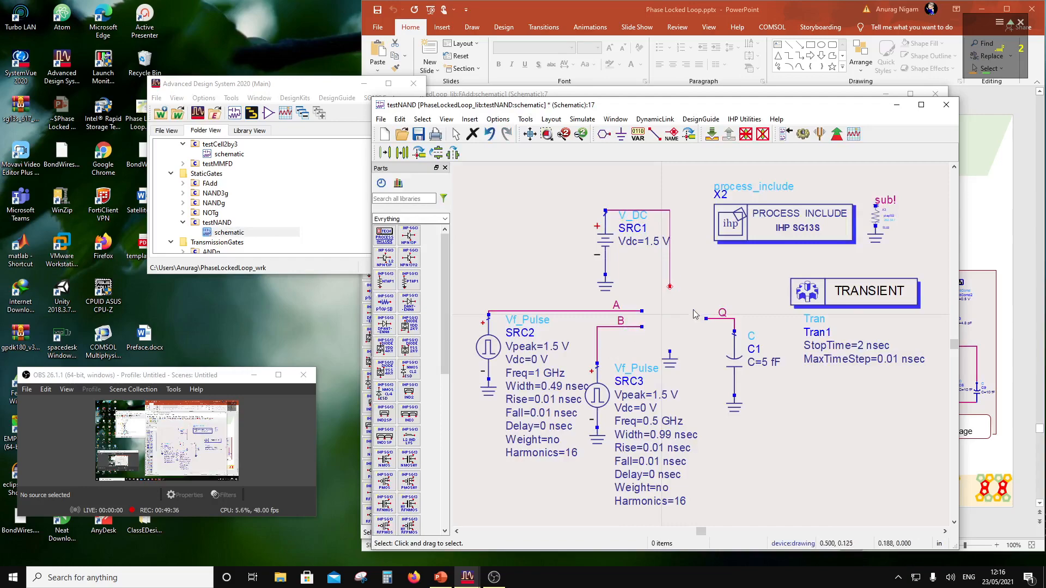
drag(208, 203, 672, 323)
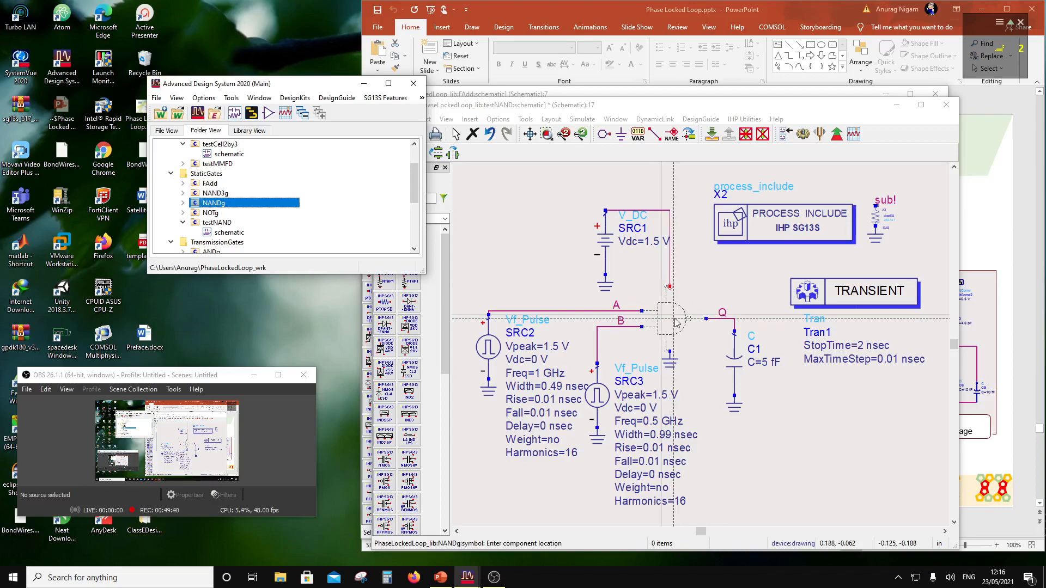
click(680, 323)
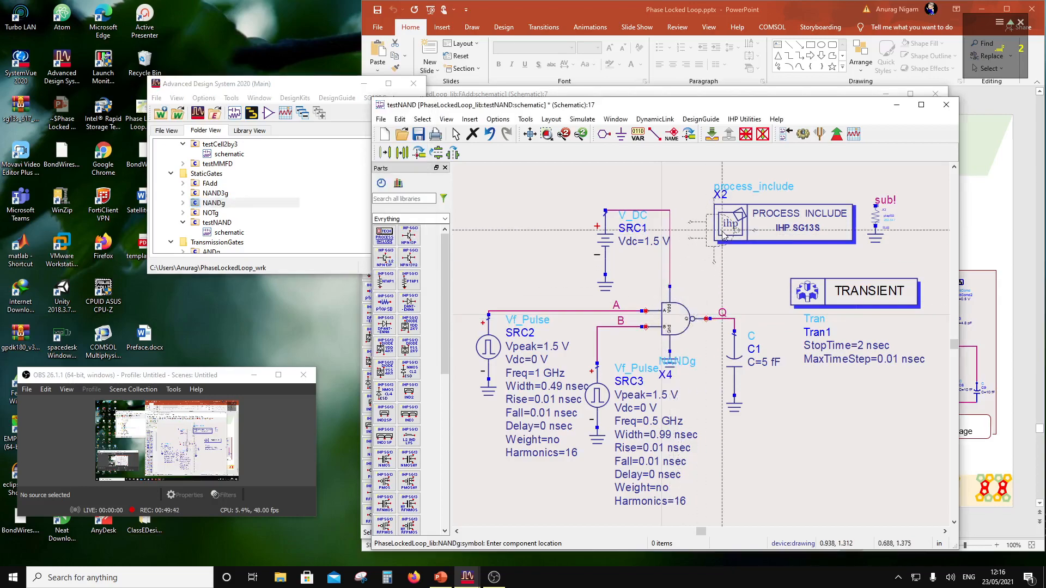
Wire A and B to the NANDg inputs, save testNAND, and run the simulation.
scroll(715, 313, up, 2)
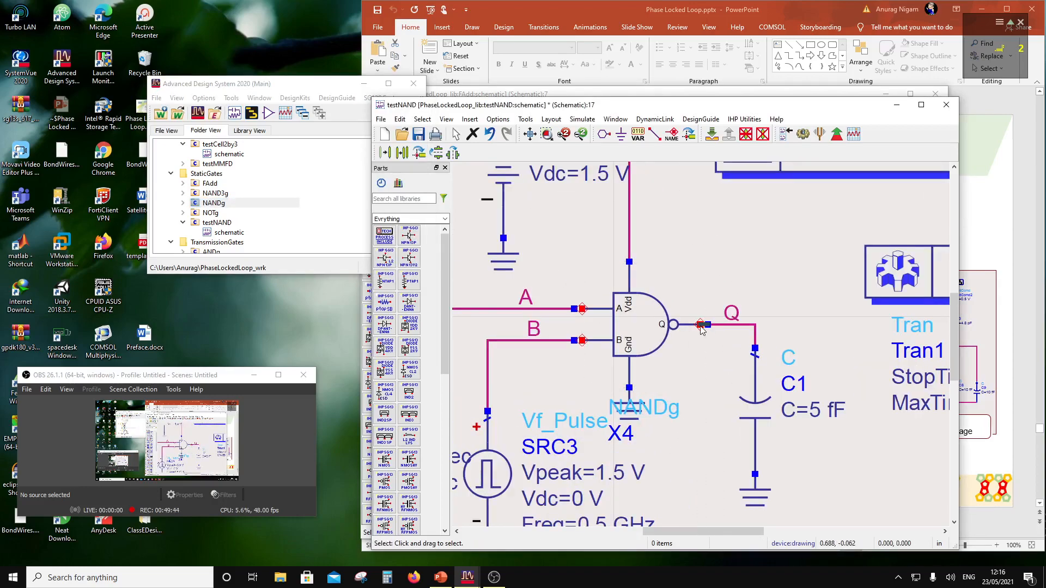
click(574, 309)
click(582, 309)
drag(574, 340, 583, 340)
scroll(626, 328, down, 2)
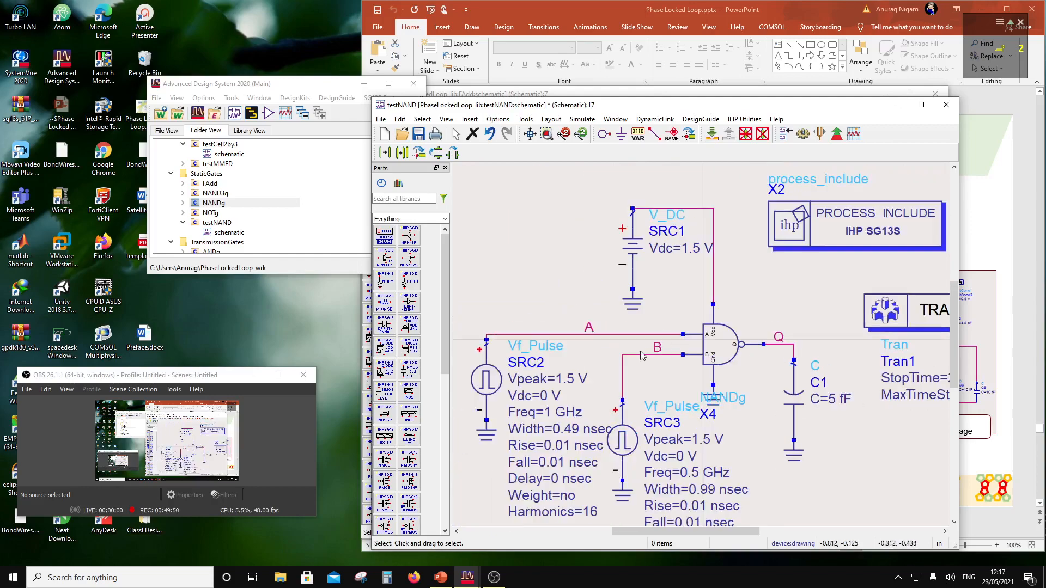
click(418, 134)
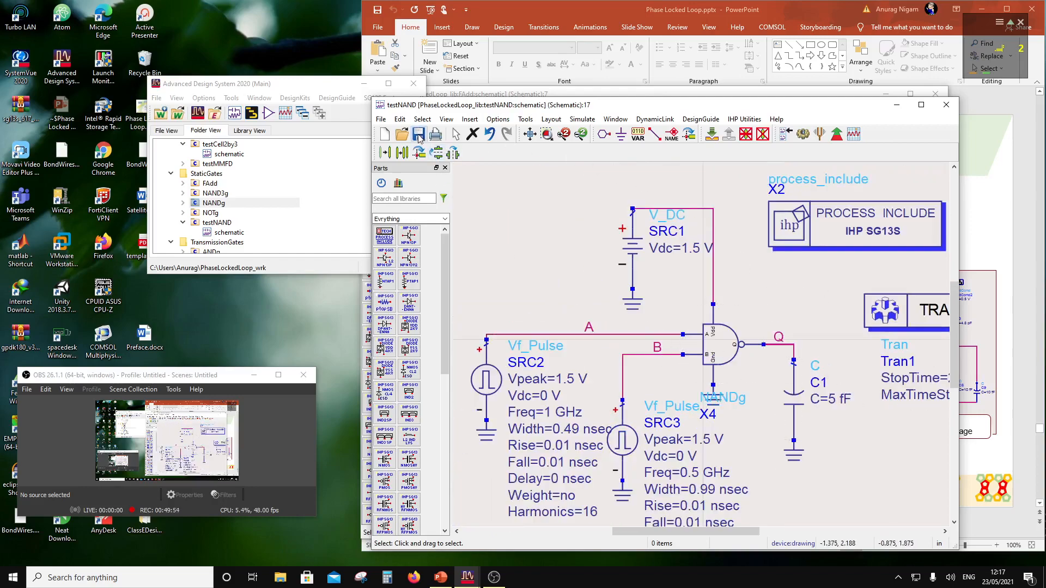
click(803, 134)
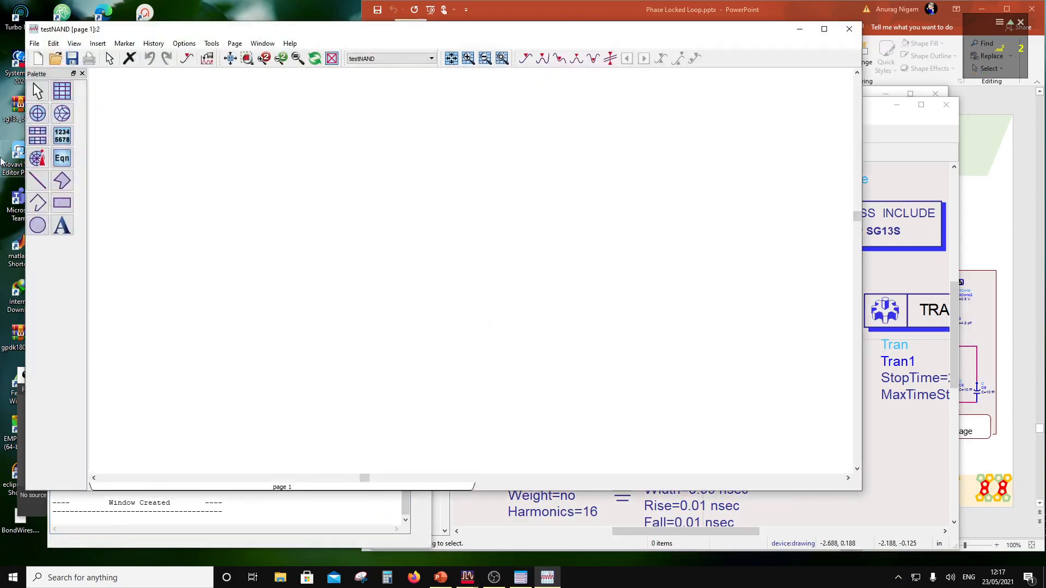
Insert a rectangular plot and add A as its first trace.
click(62, 90)
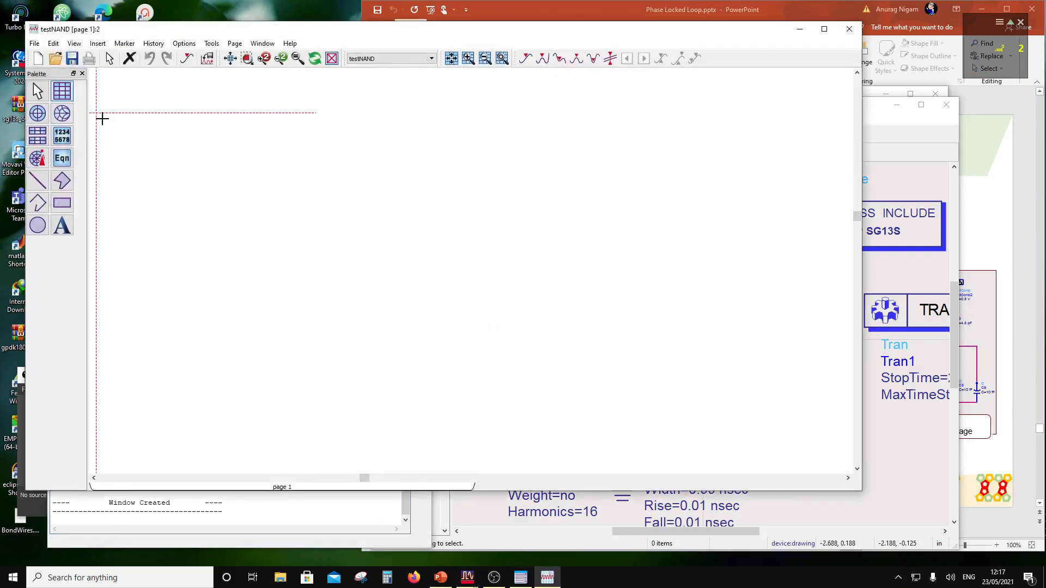
click(256, 175)
double_click(327, 223)
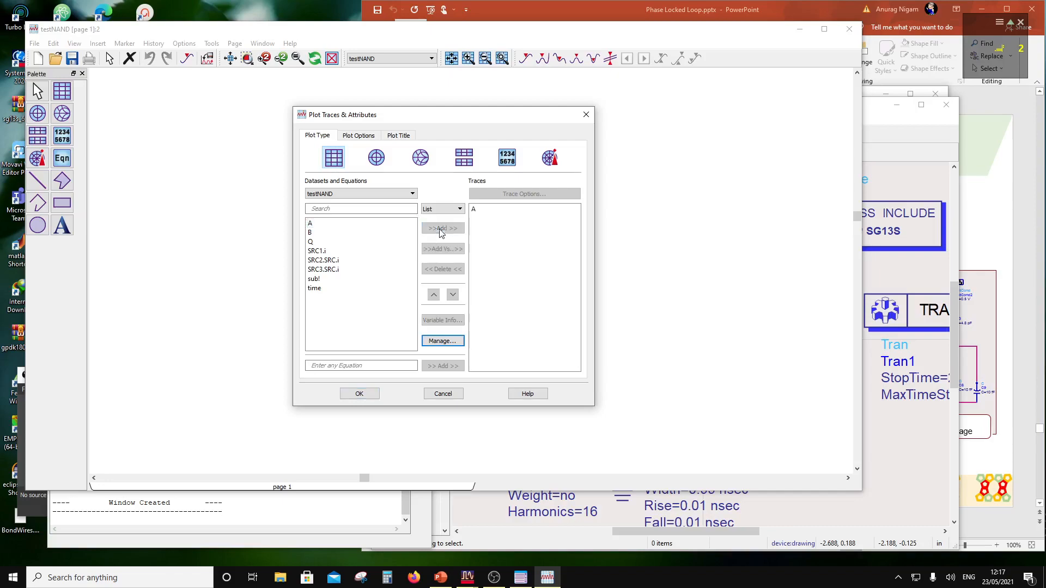
Add traces B and Q and plot A, B and Q as a stacked plot.
double_click(373, 233)
double_click(390, 242)
click(464, 157)
click(356, 394)
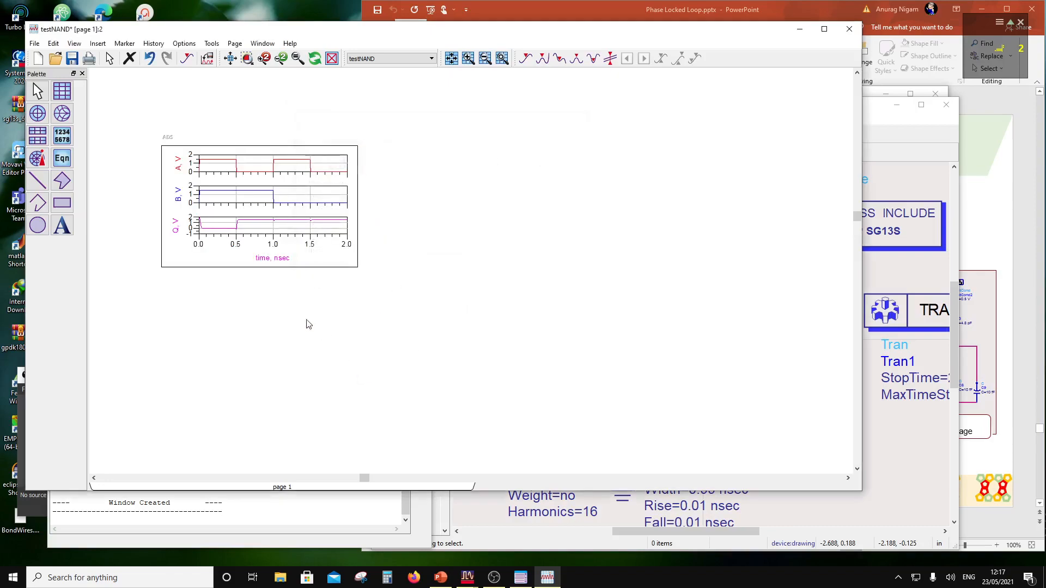
Move the stacked plot toward the page centre and make it taller.
drag(250, 256, 355, 334)
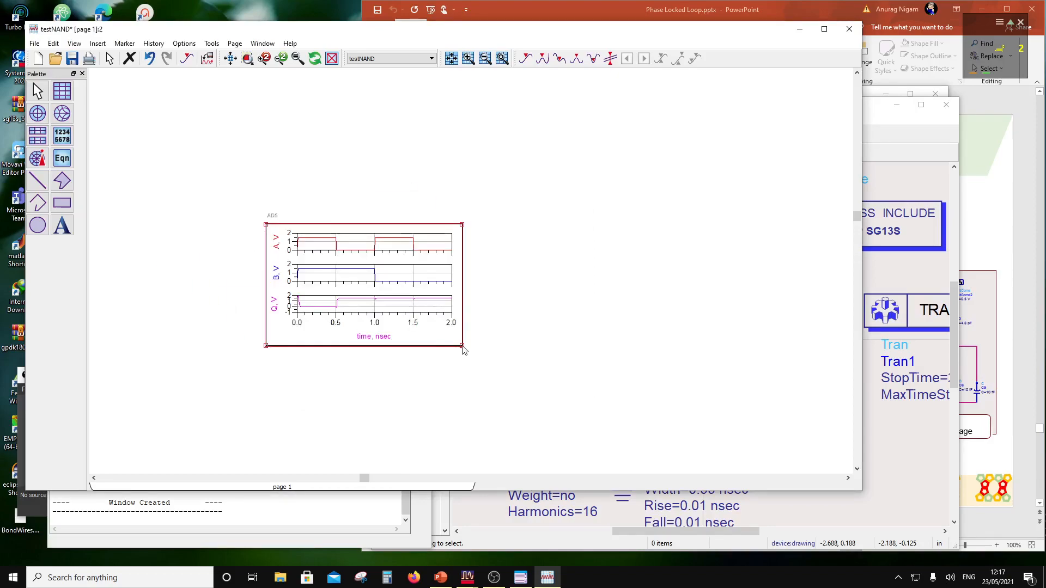
drag(462, 346, 463, 420)
click(520, 360)
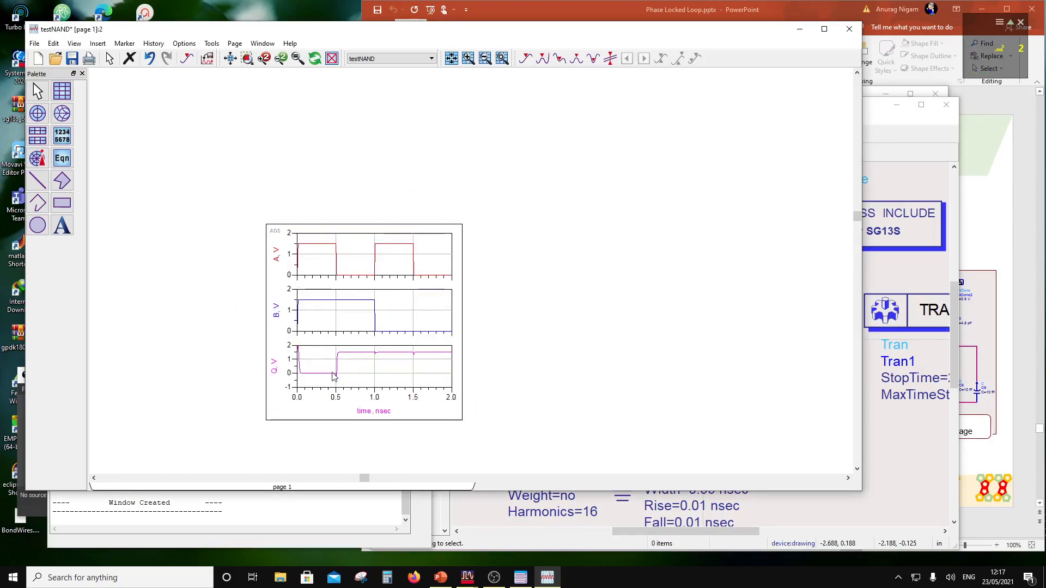
mouse_move(320, 376)
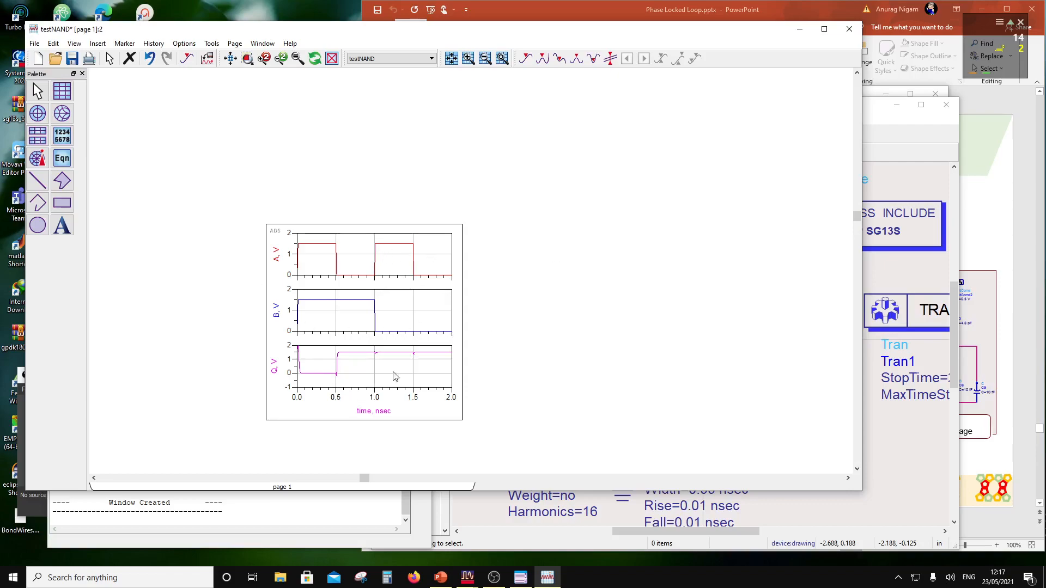
scroll(422, 317, up, 2)
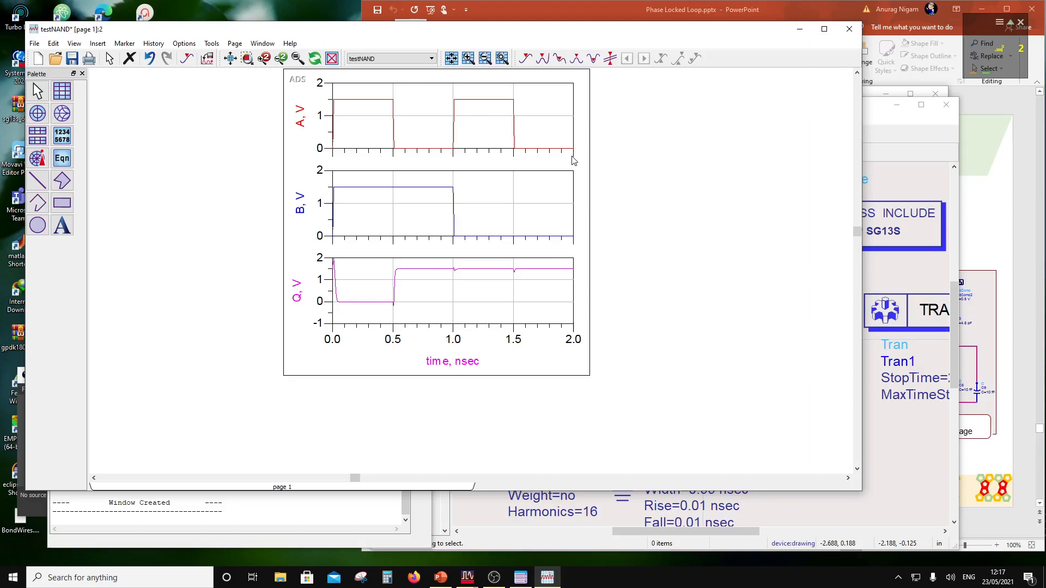
Close the testNAND data display and schematic, and reposition the FAdd schematic window.
click(849, 29)
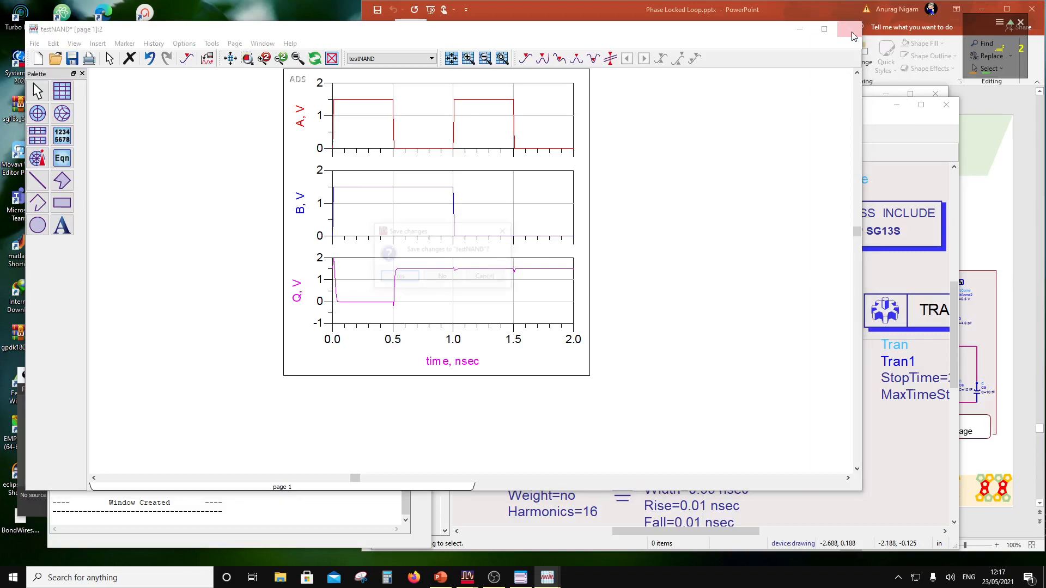
click(412, 281)
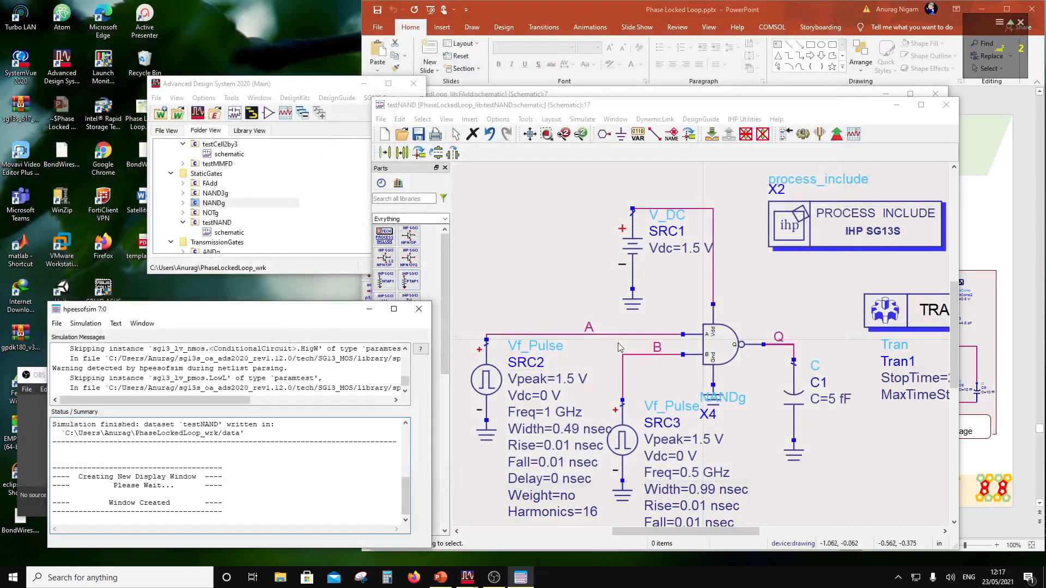
click(945, 105)
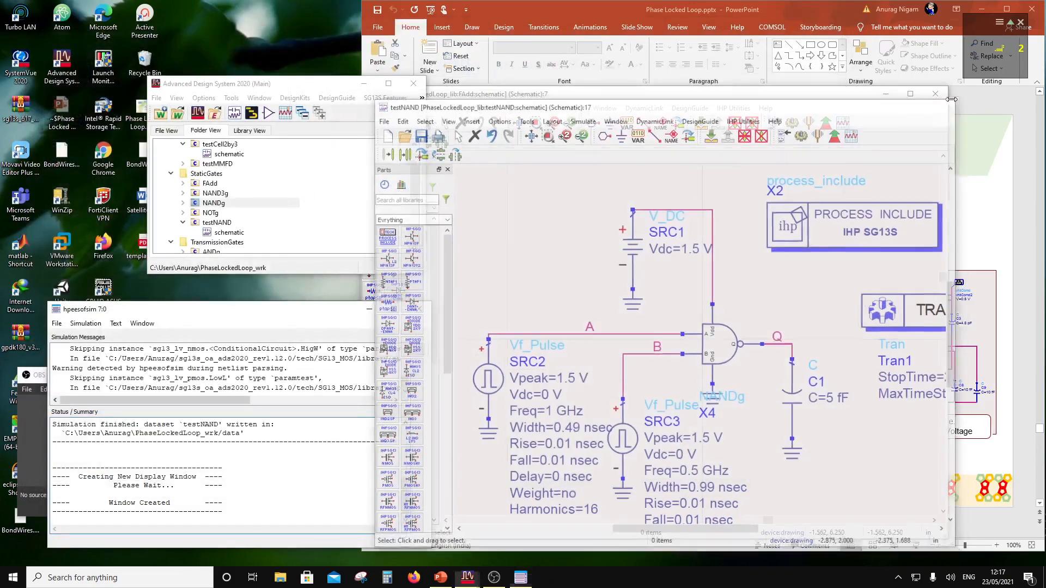
drag(467, 98, 500, 58)
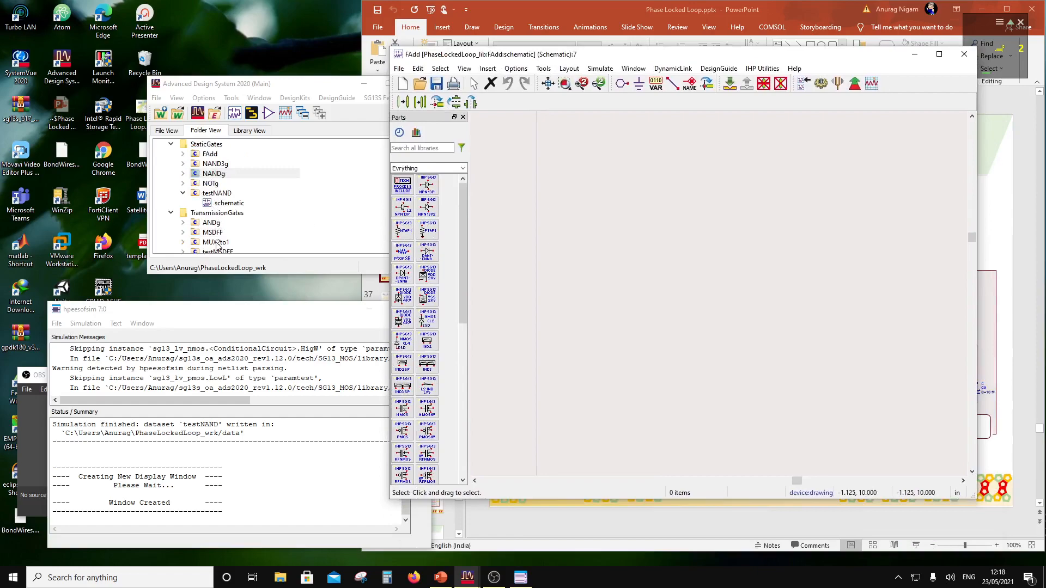
scroll(221, 240, down, 2)
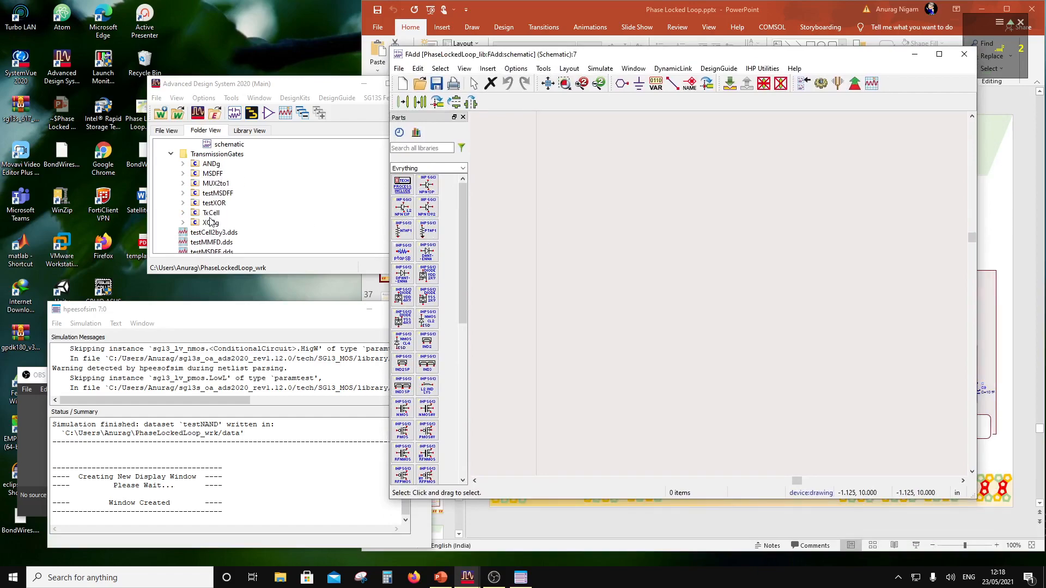
Place two XORg gates, X1 and X2, side by side in FAdd.
drag(210, 222, 602, 325)
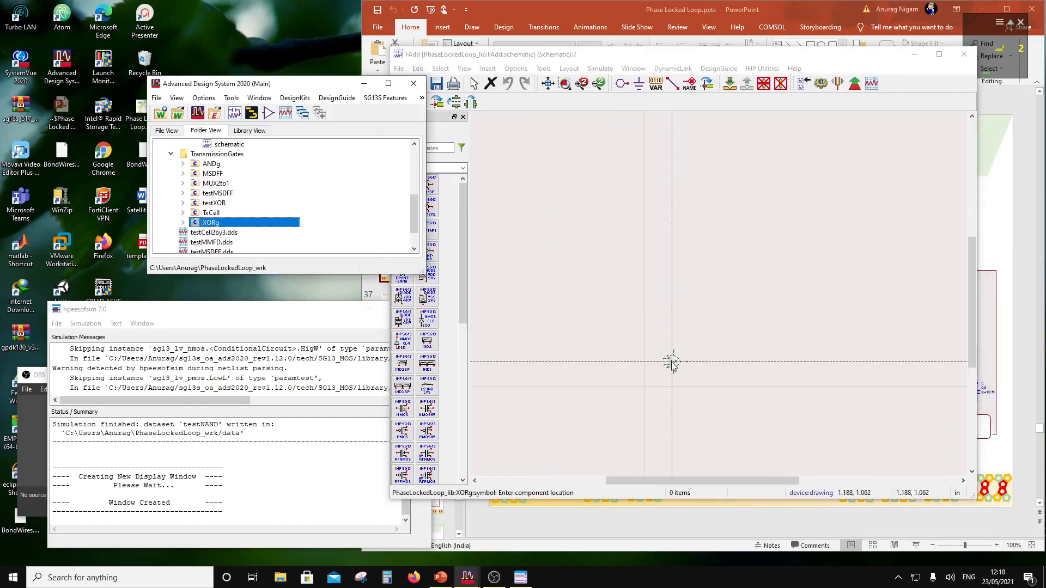
drag(672, 362, 692, 311)
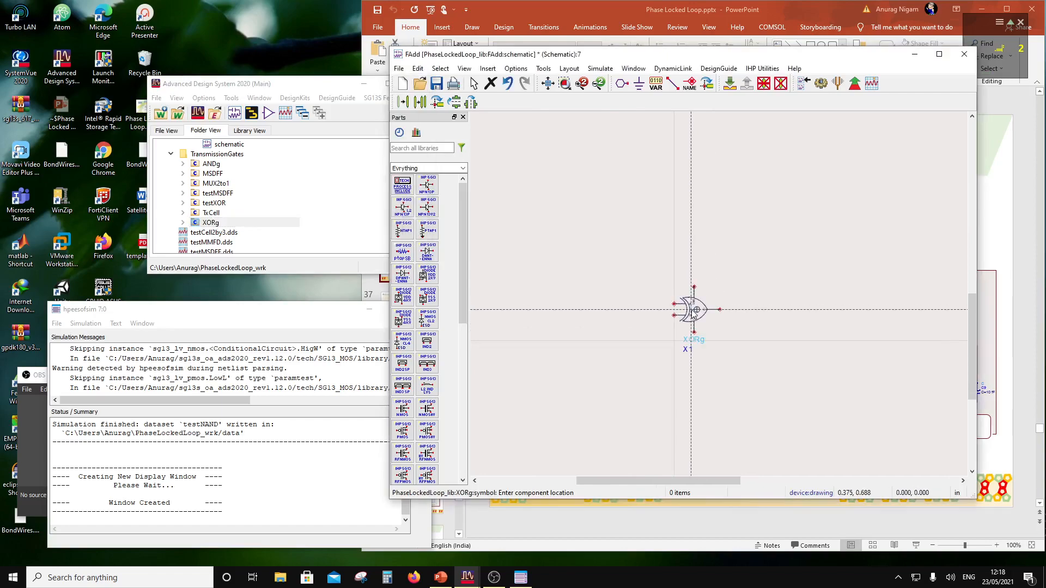
click(693, 313)
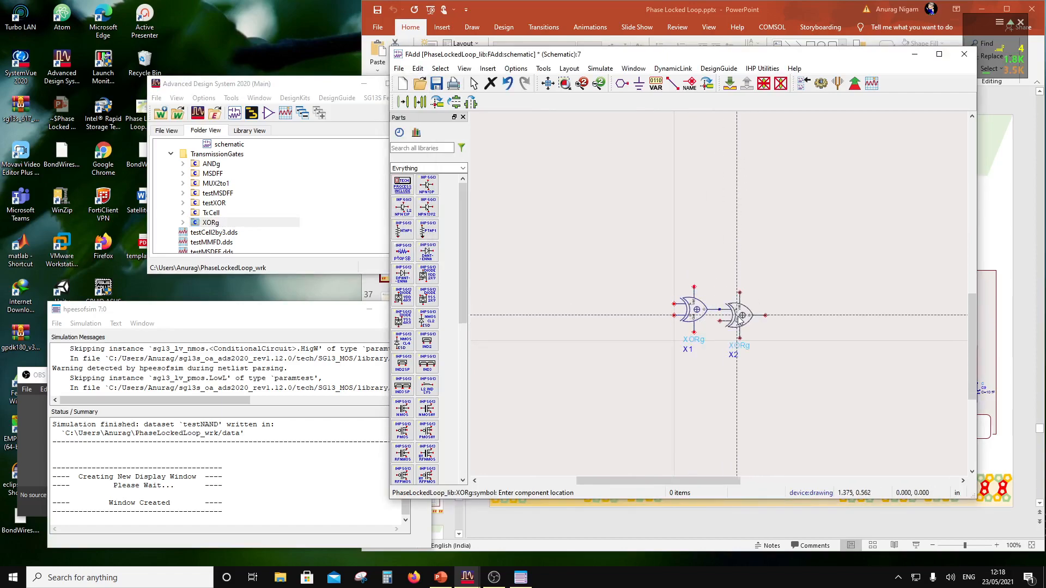
click(739, 321)
key(Escape)
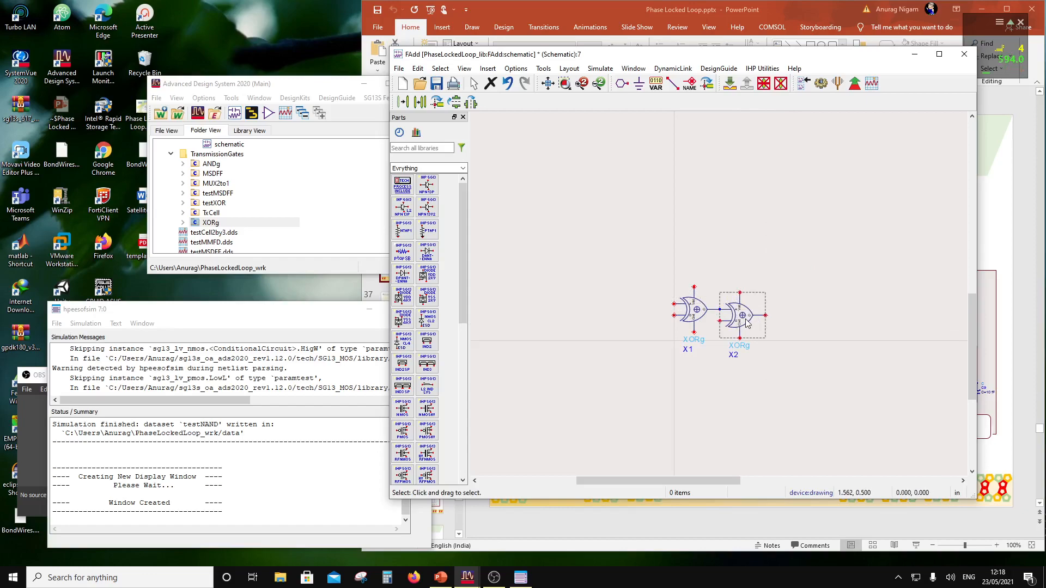
drag(746, 322, 769, 322)
Move the X1 and X2 name labels above the gates.
click(698, 321)
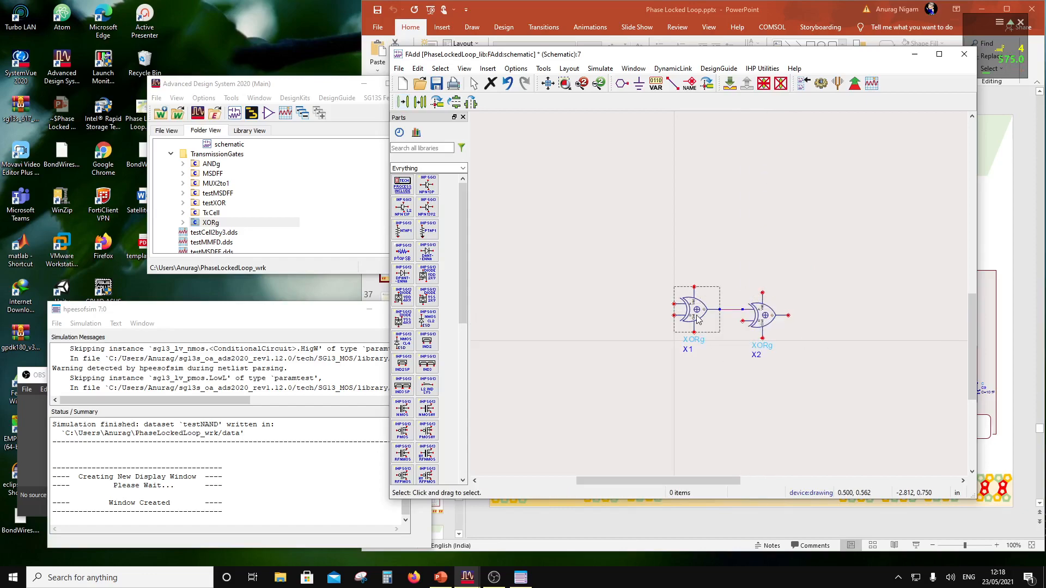
click(699, 320)
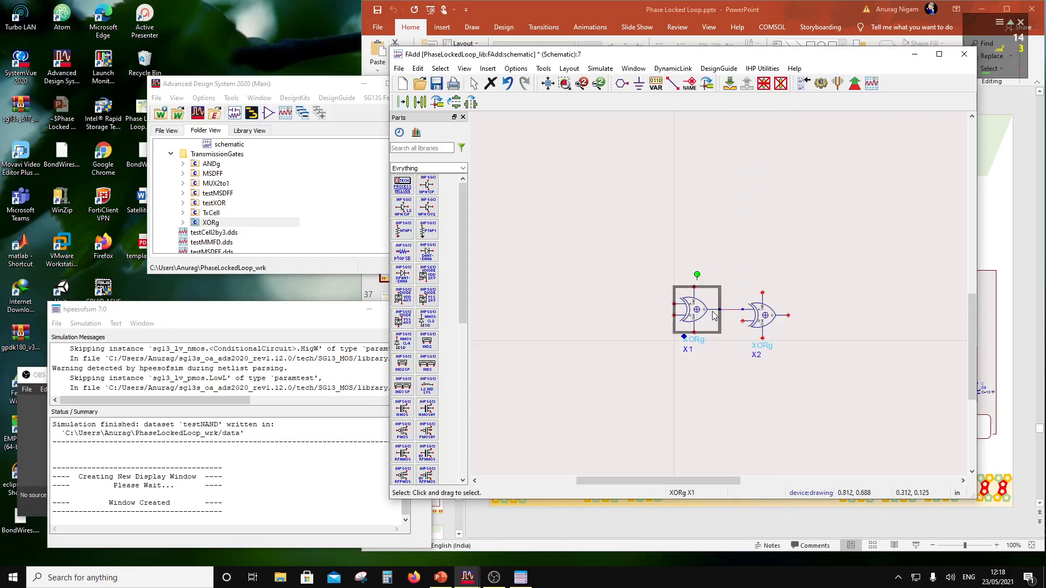
ctrl+click(757, 324)
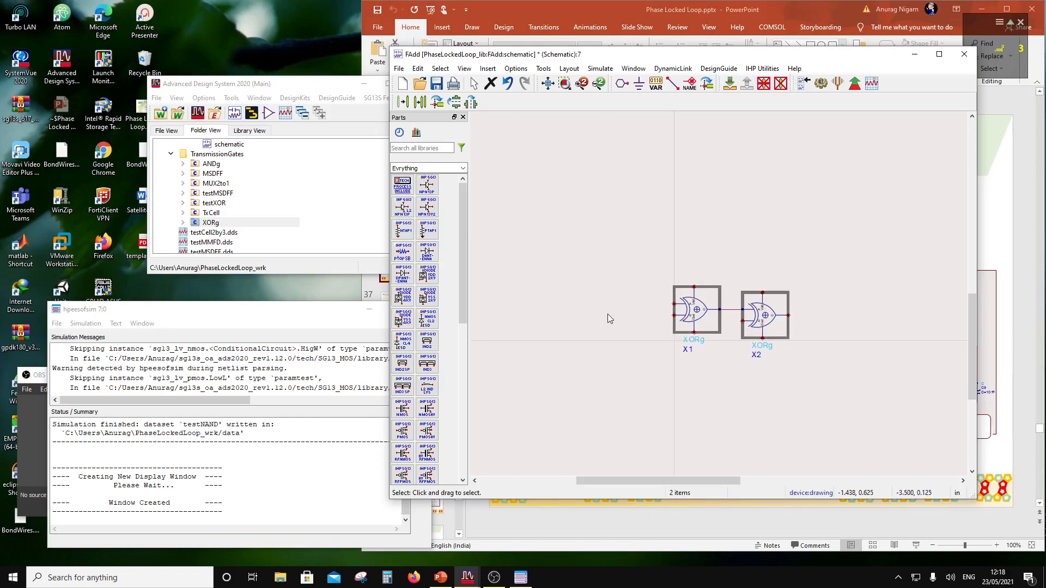
key(F5)
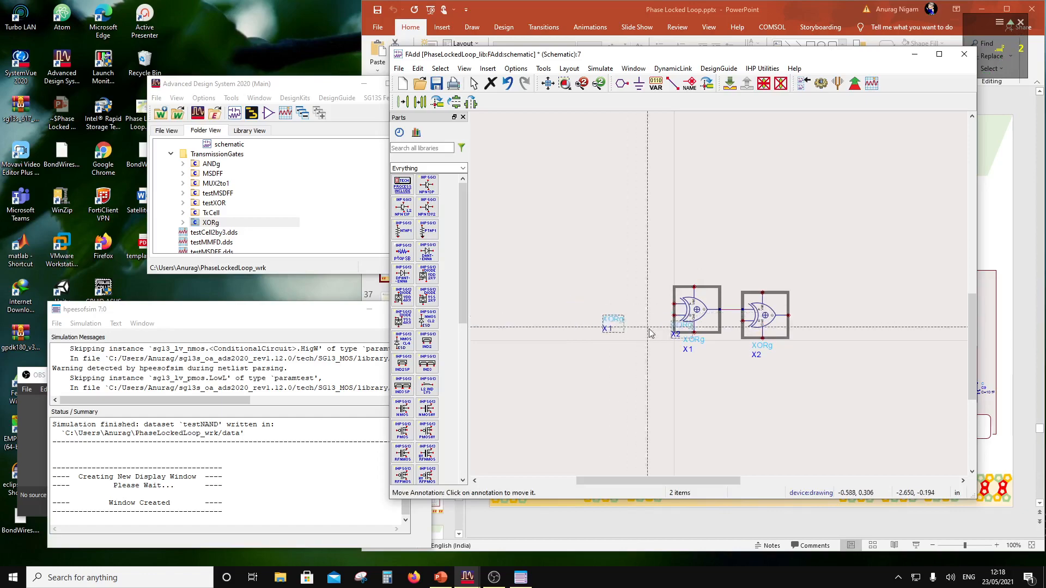
click(752, 302)
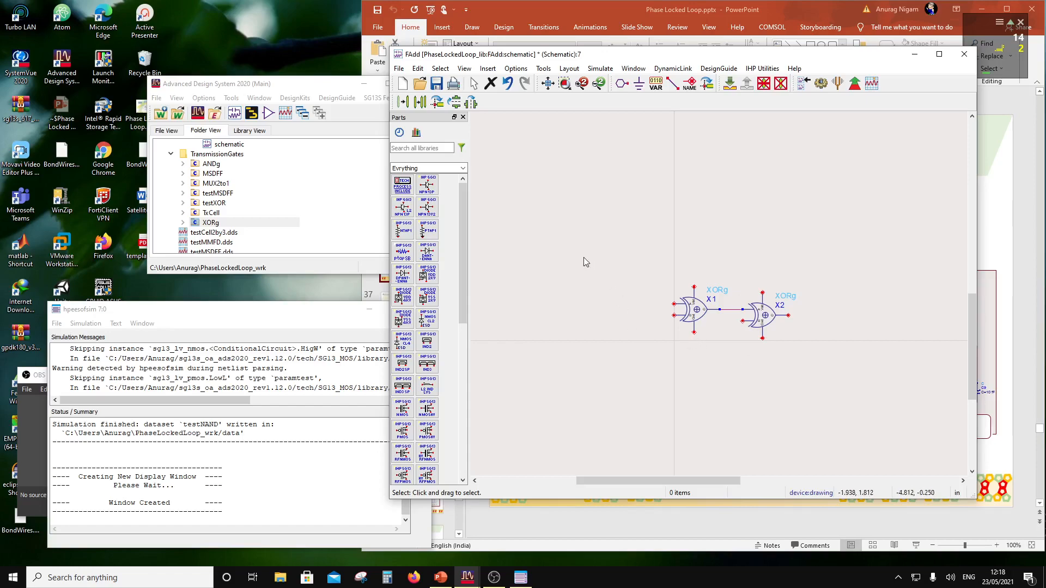
Place input pins A, B and Cin stacked to the left of the gates.
click(621, 83)
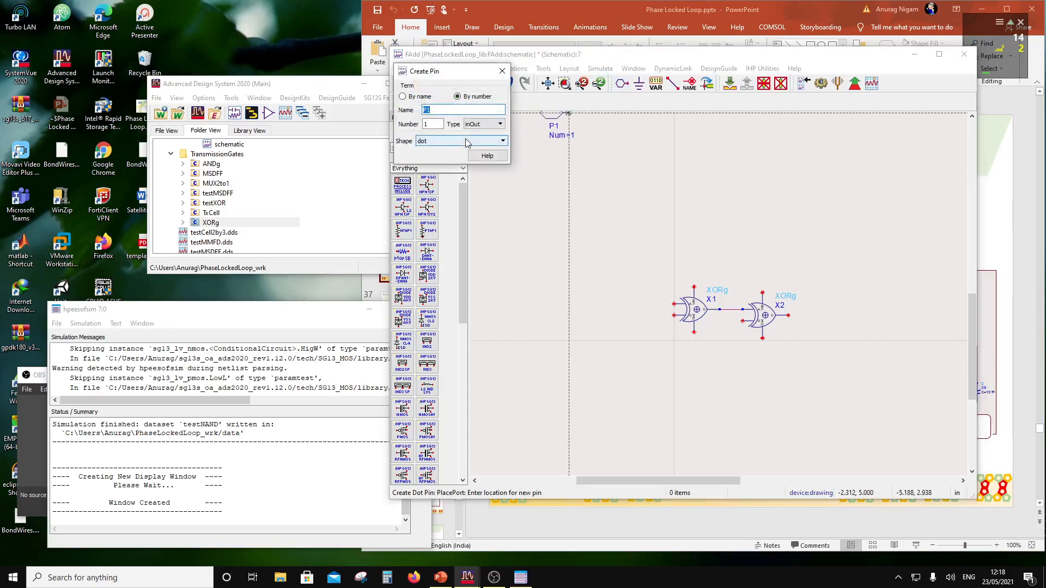
text(A)
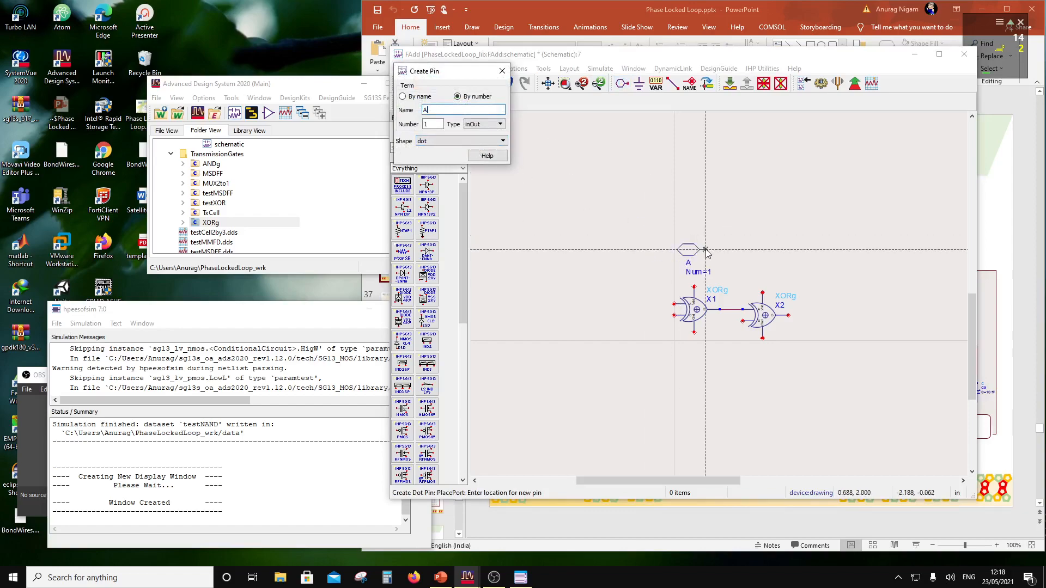
click(634, 303)
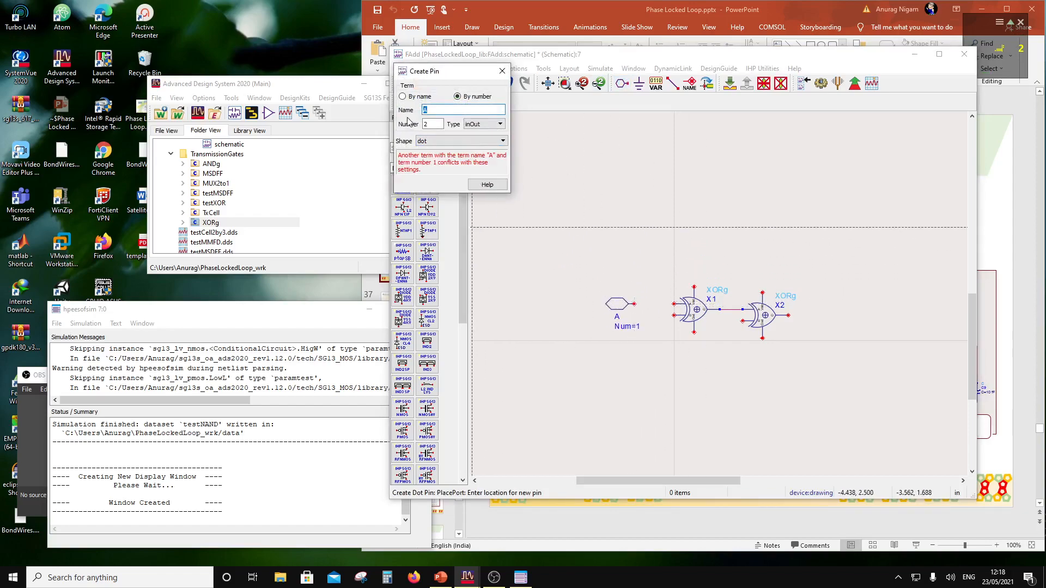
text(B)
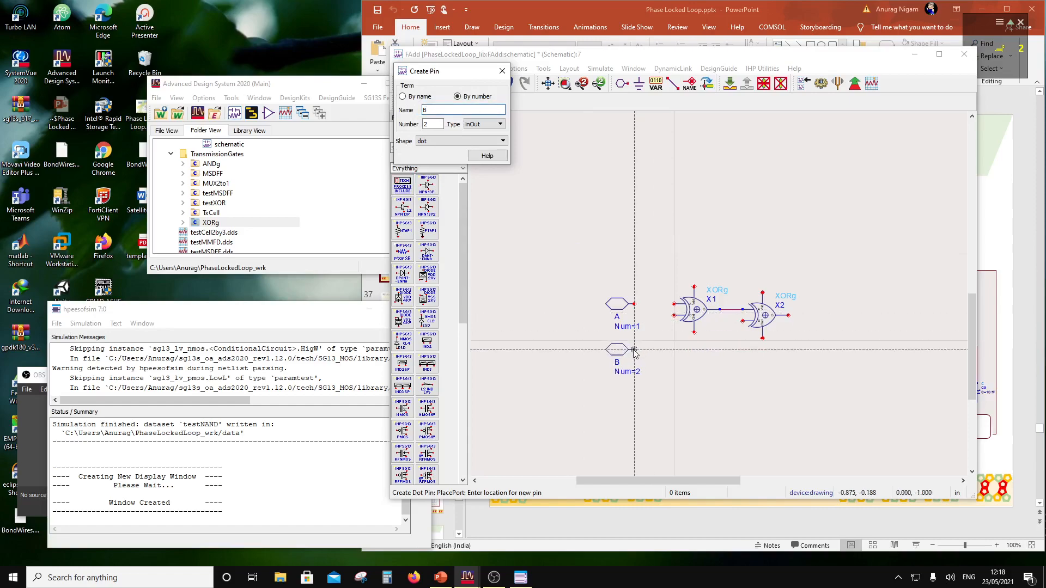
click(634, 347)
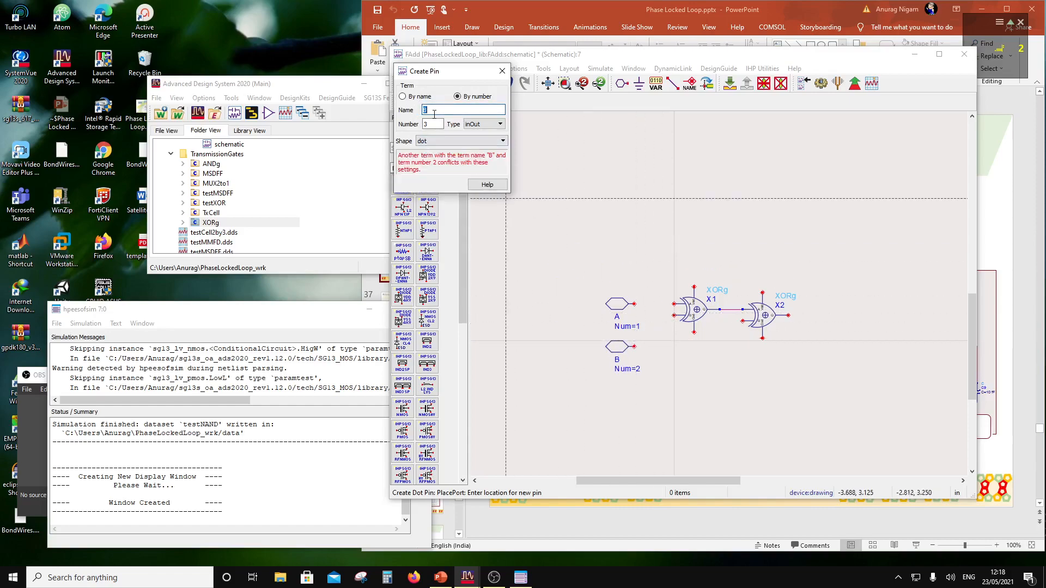
text(Cin)
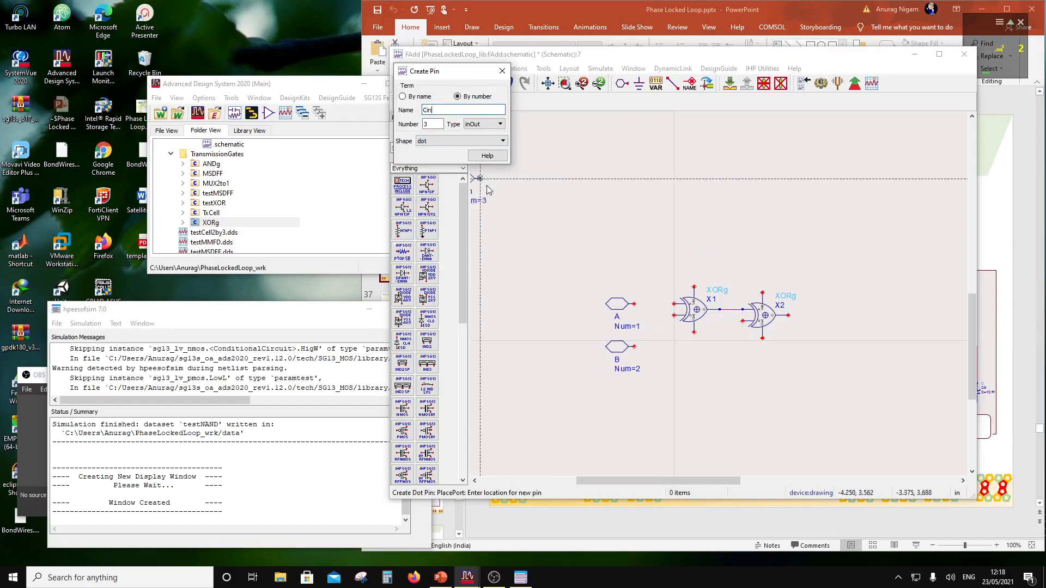
click(634, 392)
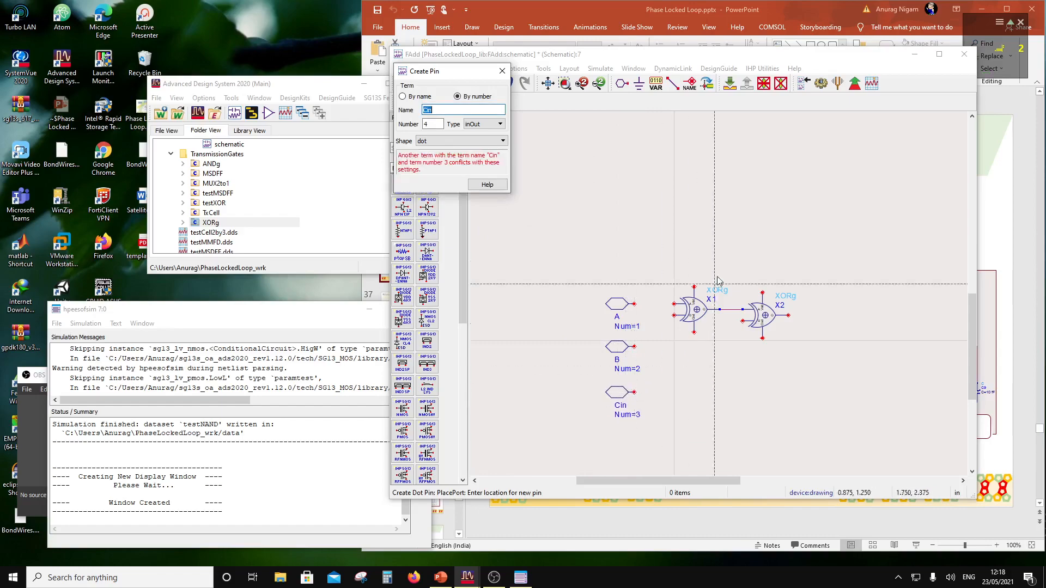
Wire pins A and B into X1's inputs and Cin into X2's lower input.
key(ctrl+w)
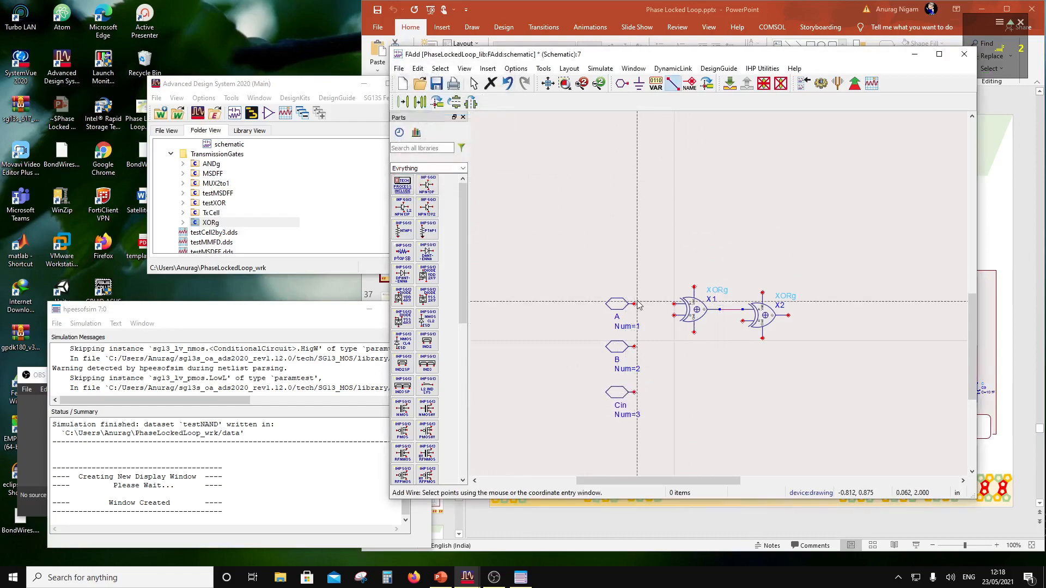
click(634, 304)
click(674, 303)
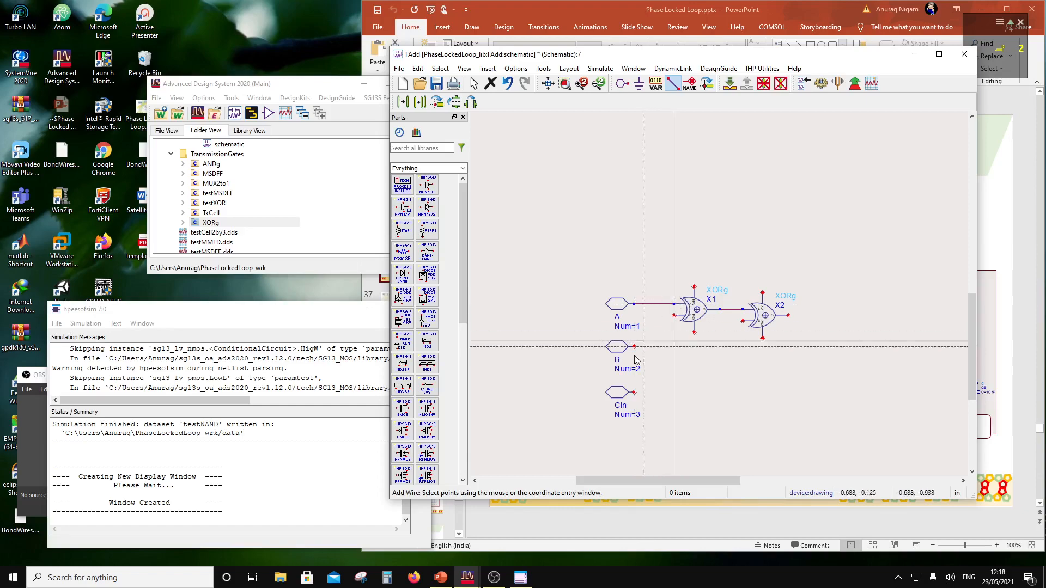
click(634, 346)
click(674, 315)
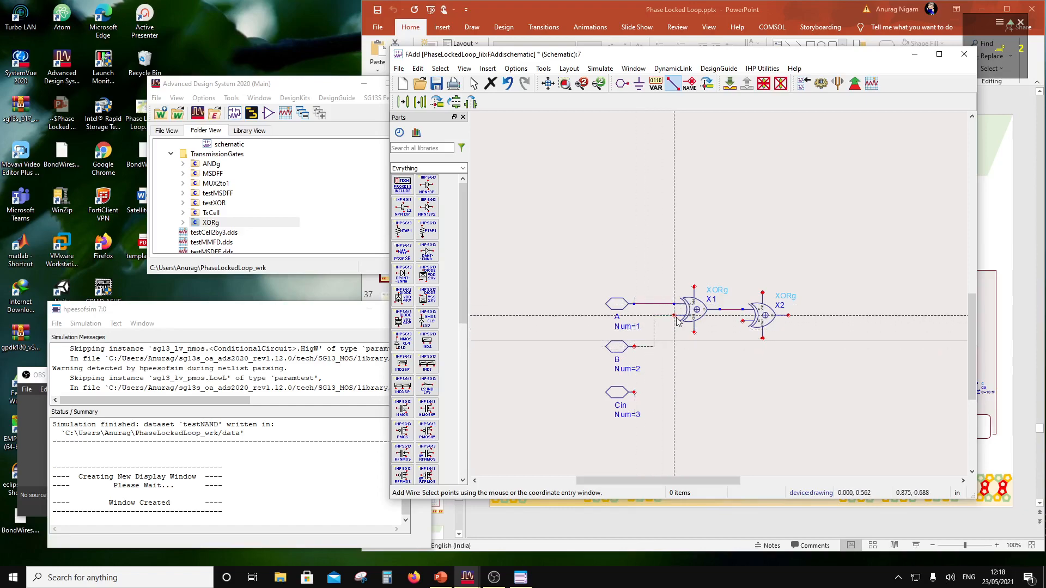
click(634, 392)
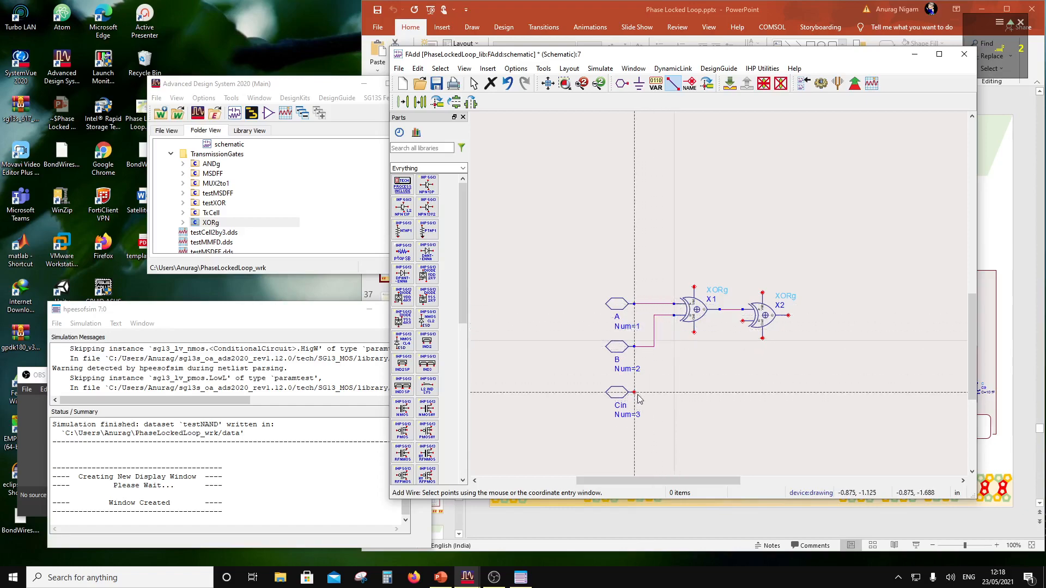
click(743, 322)
key(Escape)
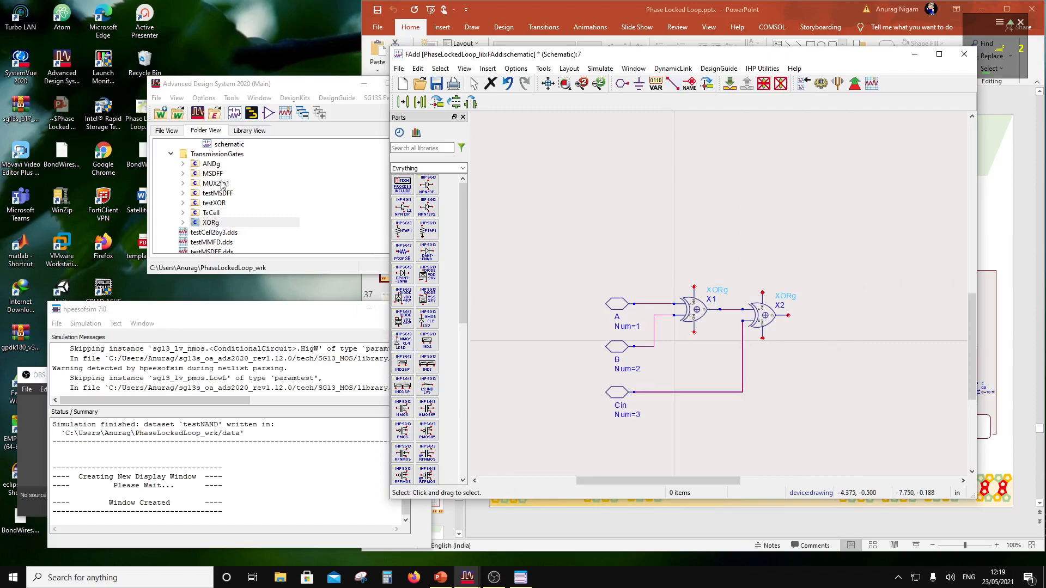
Place three NANDg gates, X3, X4 and X5, stacked below the XOR gates.
scroll(224, 205, up, 1)
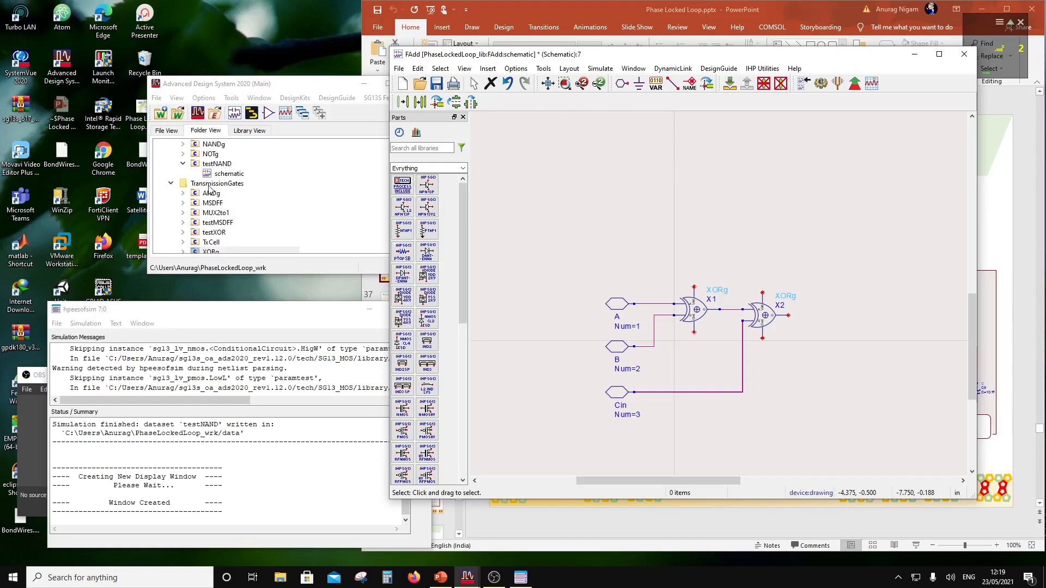
scroll(208, 189, up, 1)
click(223, 177)
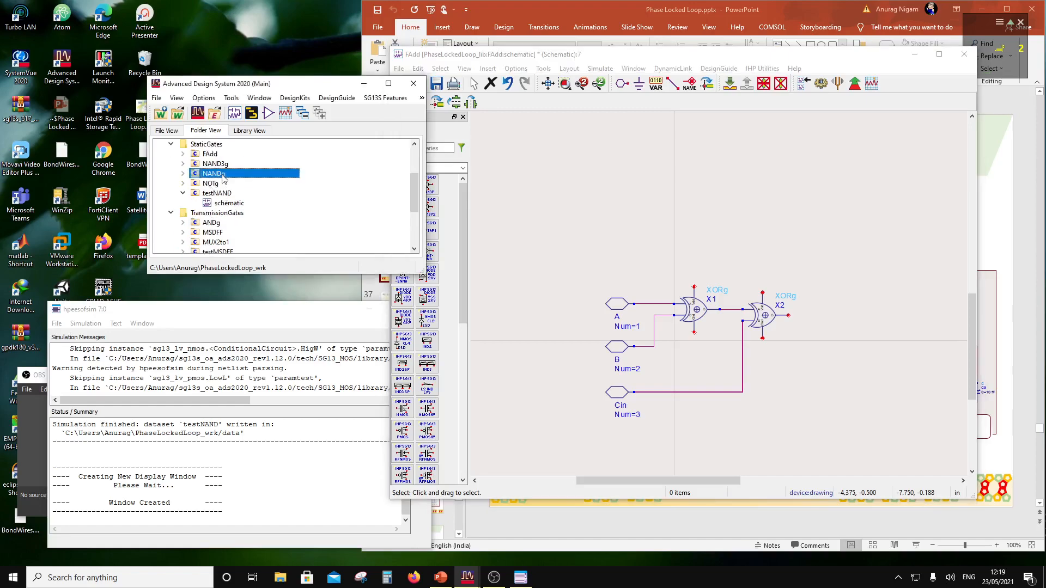
drag(739, 365, 809, 385)
click(812, 382)
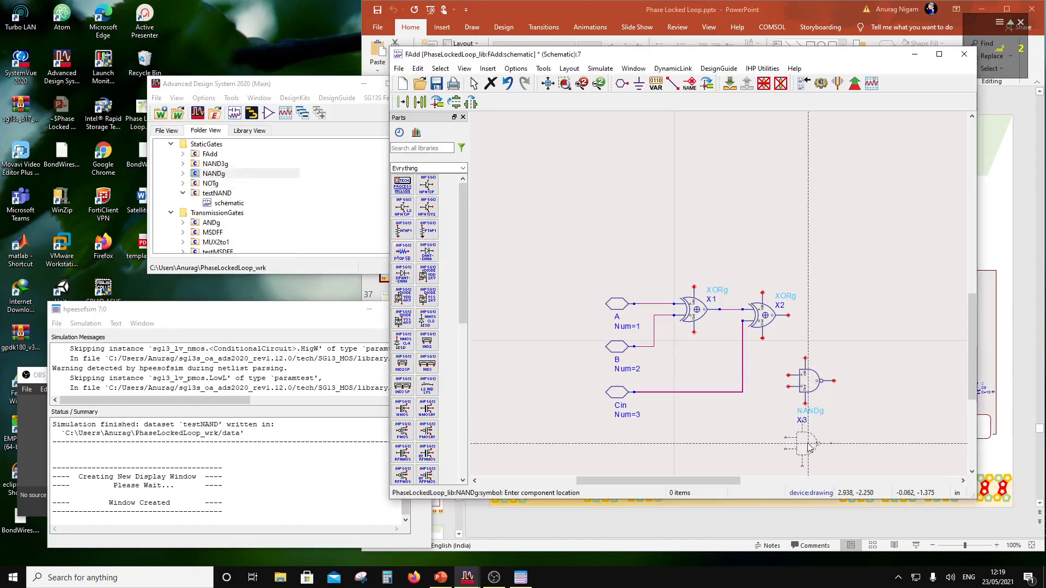
click(813, 457)
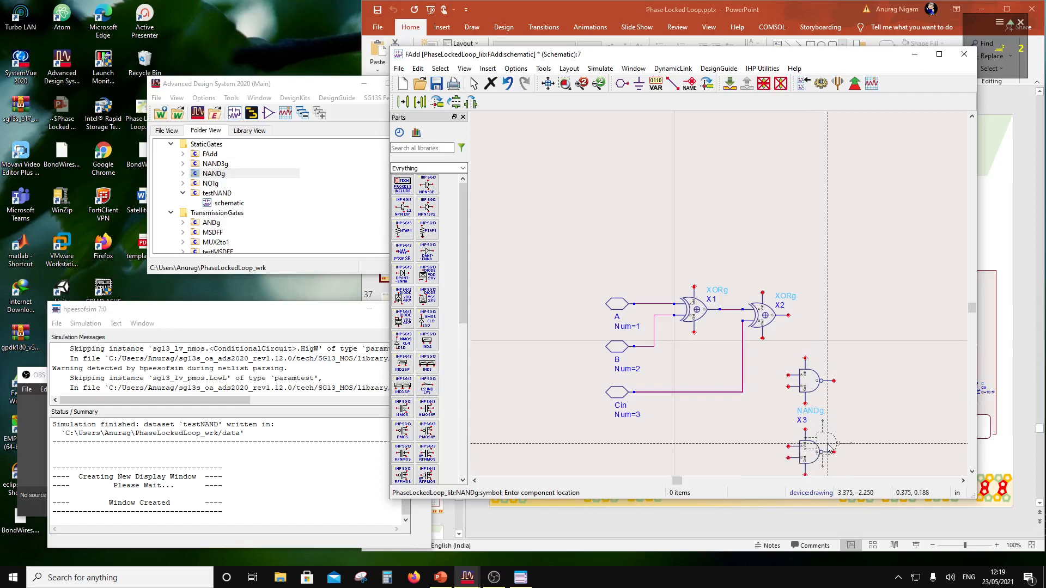
scroll(814, 468, down, 1)
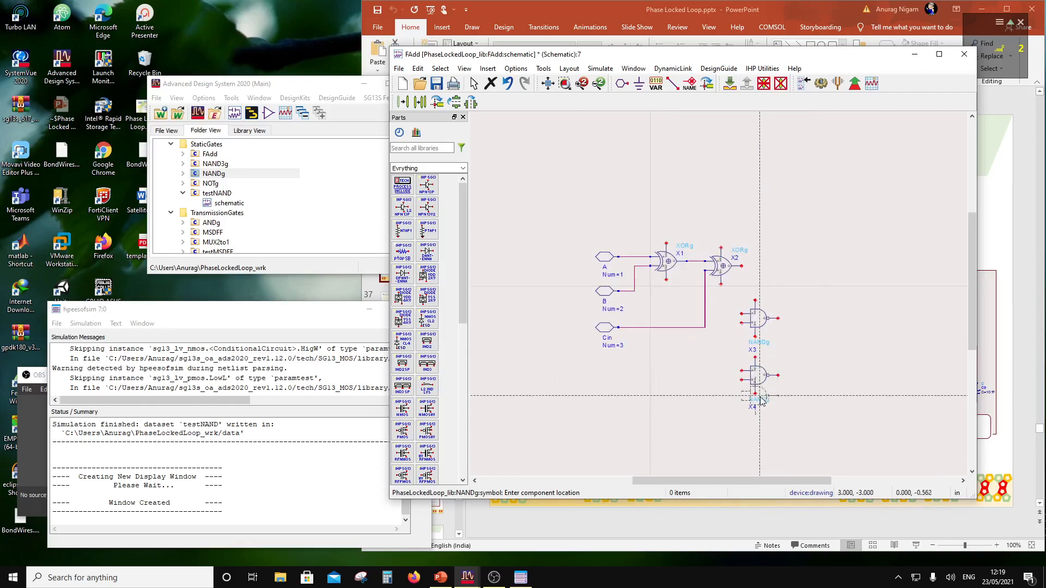
click(761, 436)
Place a three-input NAND3g gate X6 right of X4, deleting the extra copy X7.
click(206, 165)
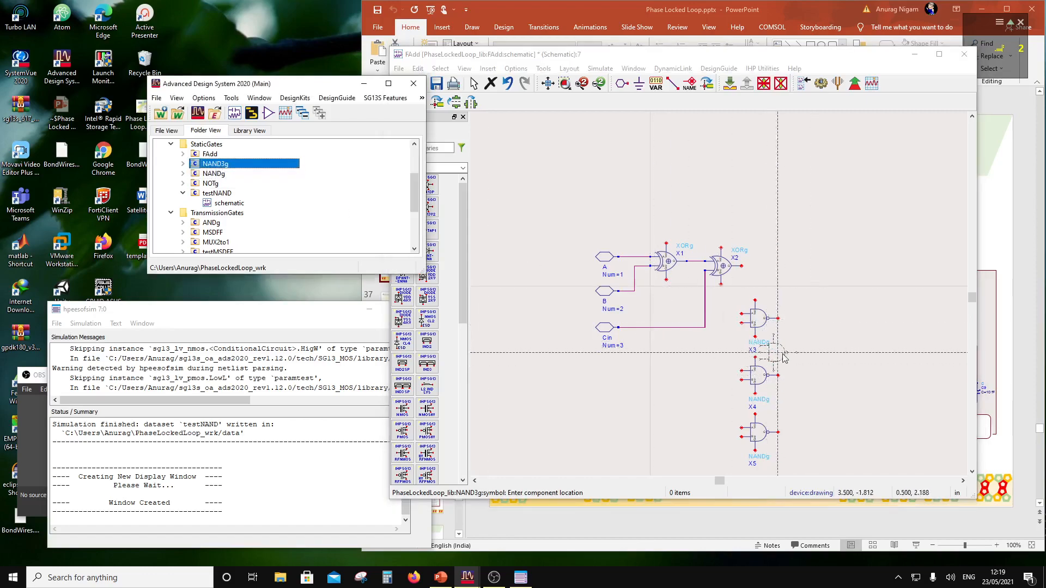
click(829, 380)
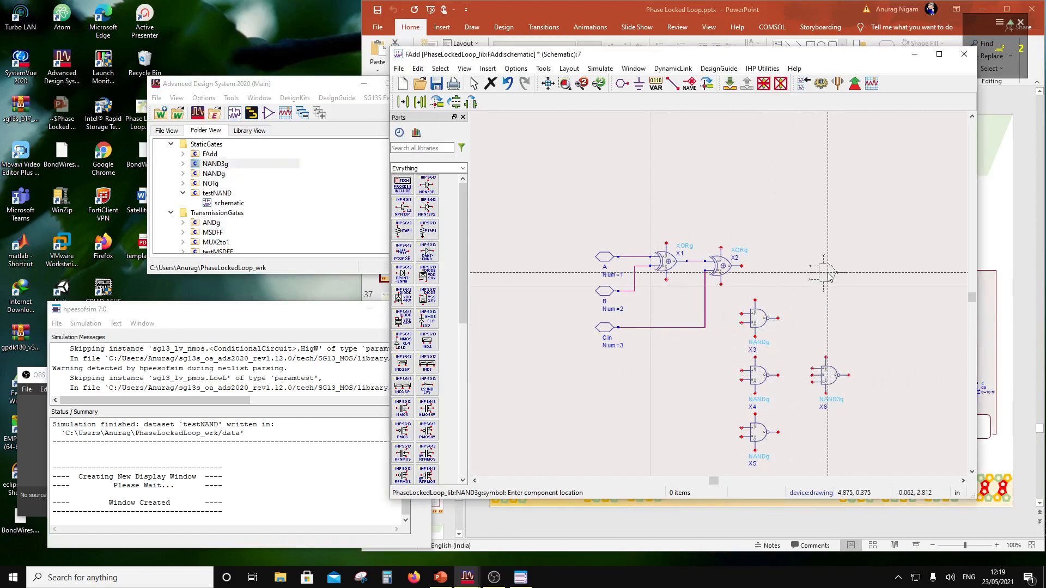
click(829, 277)
key(Escape)
click(831, 272)
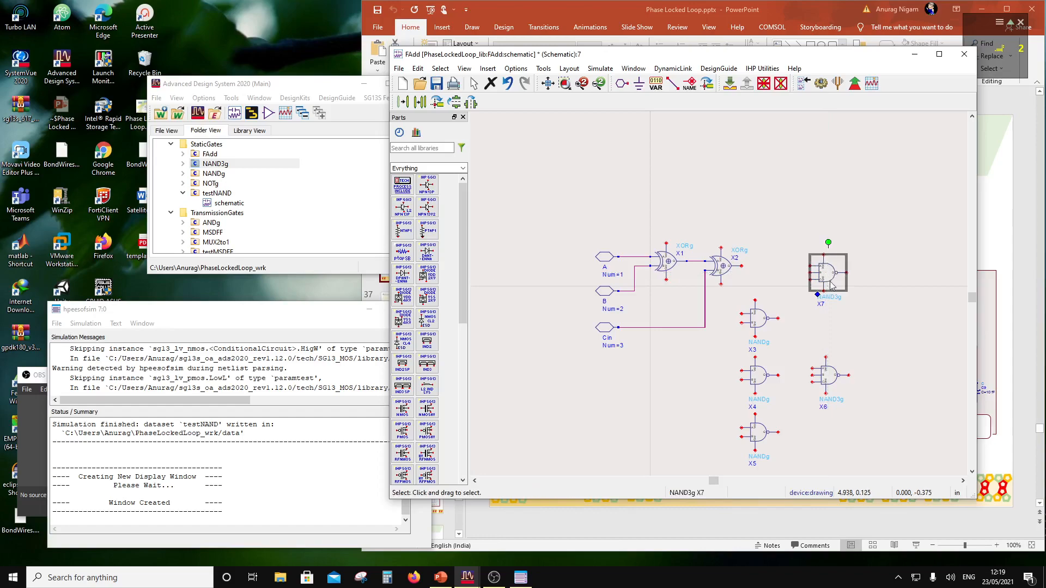
key(Delete)
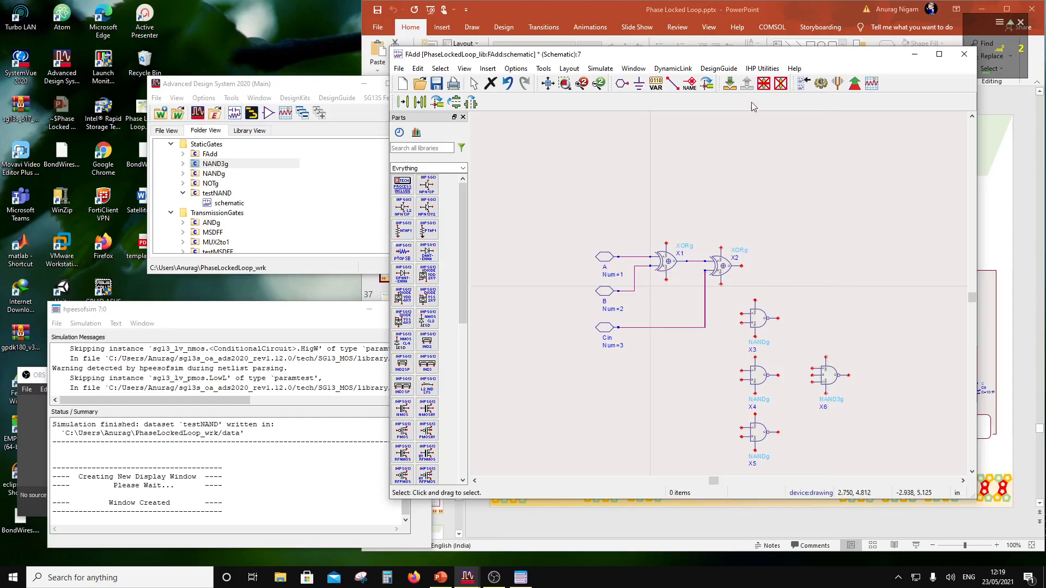
Wire the B net into the inputs of NAND gates X3 and X4.
click(672, 85)
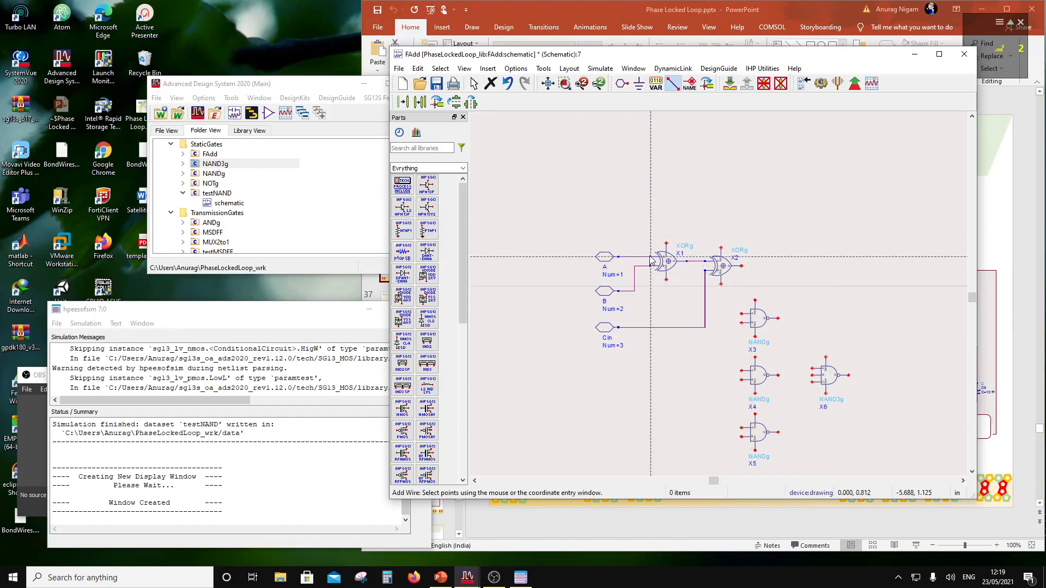
click(643, 266)
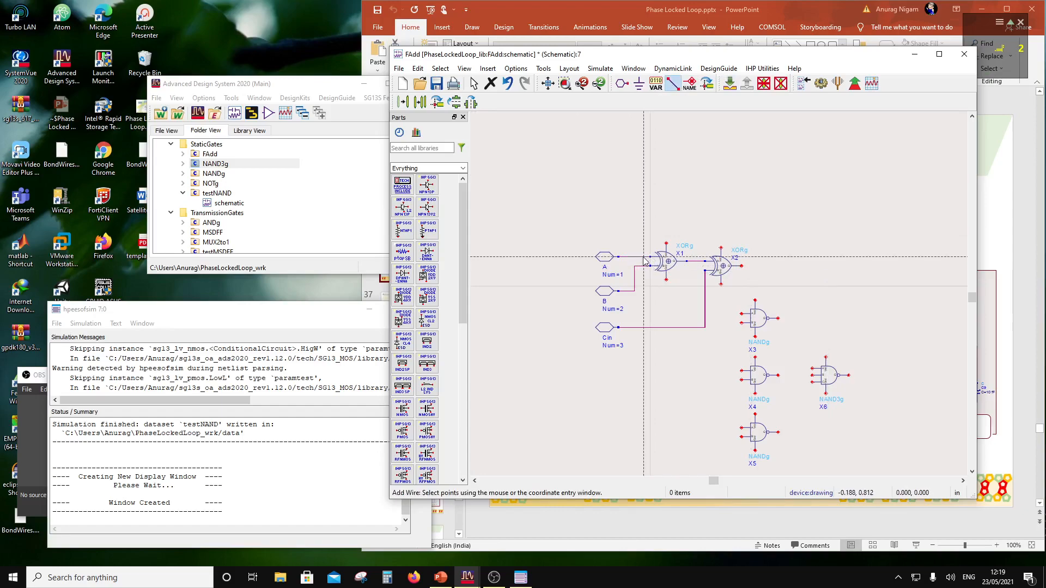
click(741, 315)
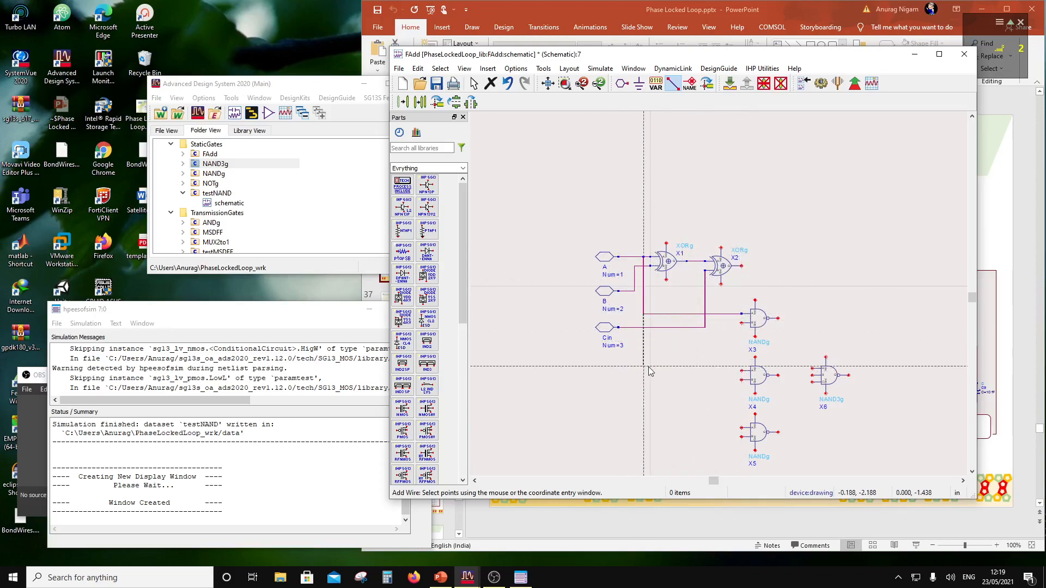
click(741, 370)
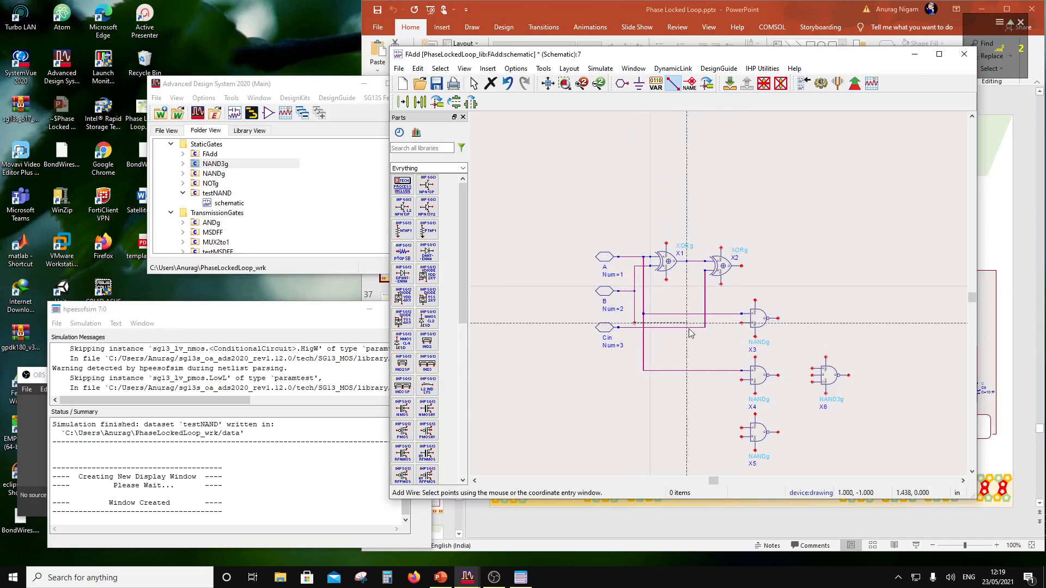
click(742, 322)
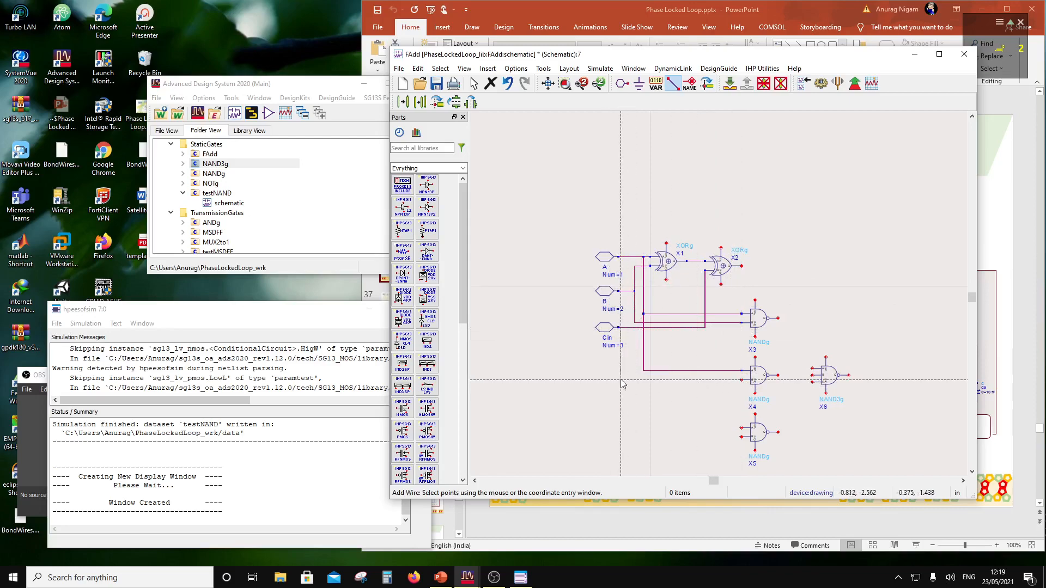
click(641, 381)
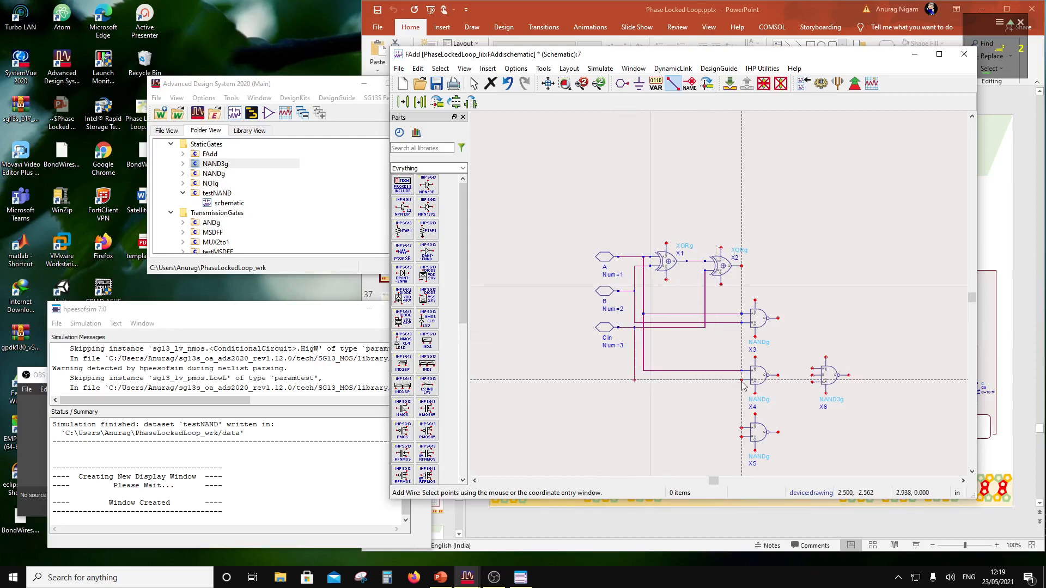
click(741, 380)
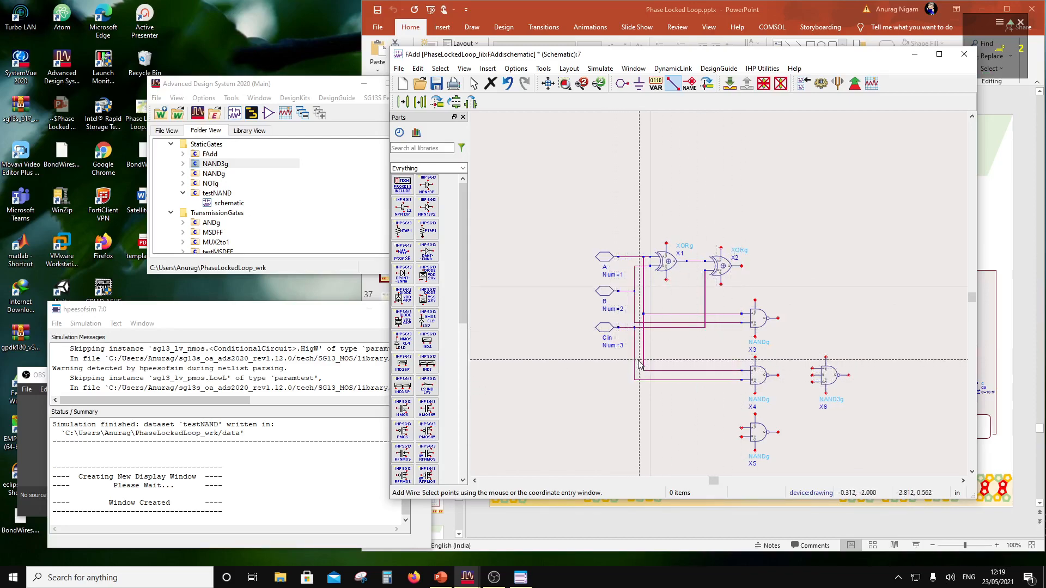
key(Escape)
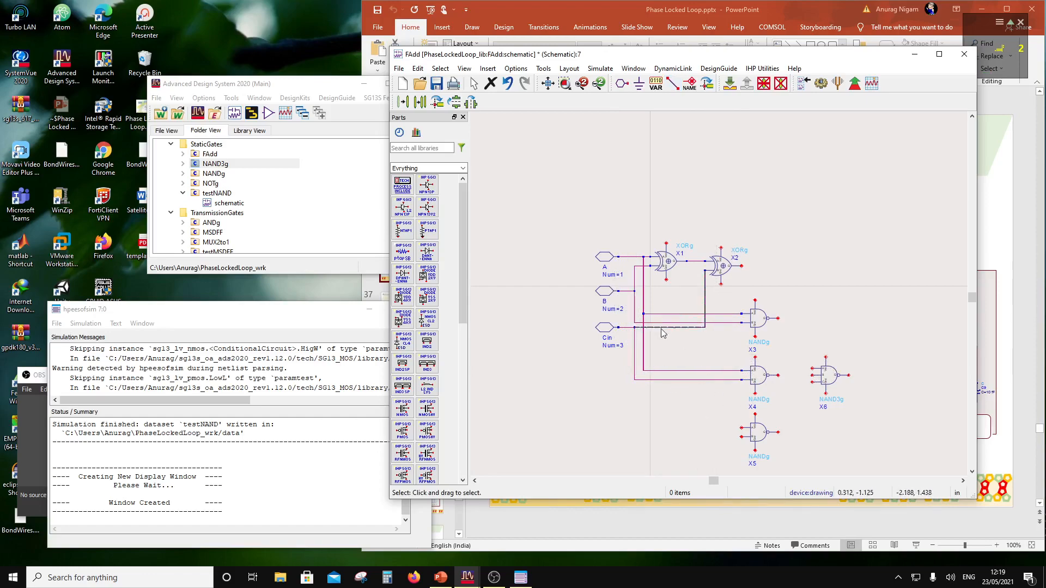
Wire an input net down to NAND X5's input.
click(672, 83)
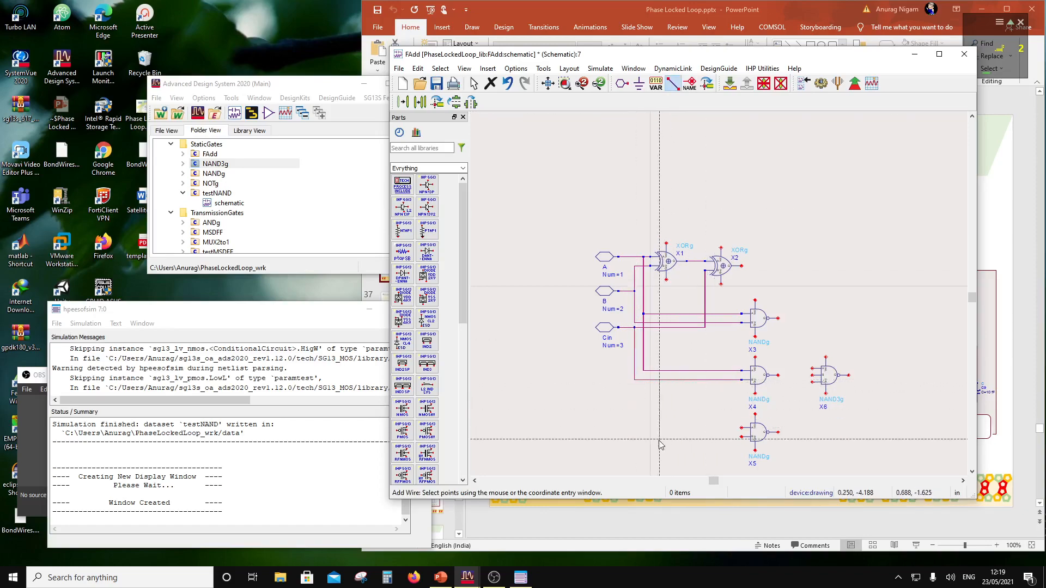
click(634, 436)
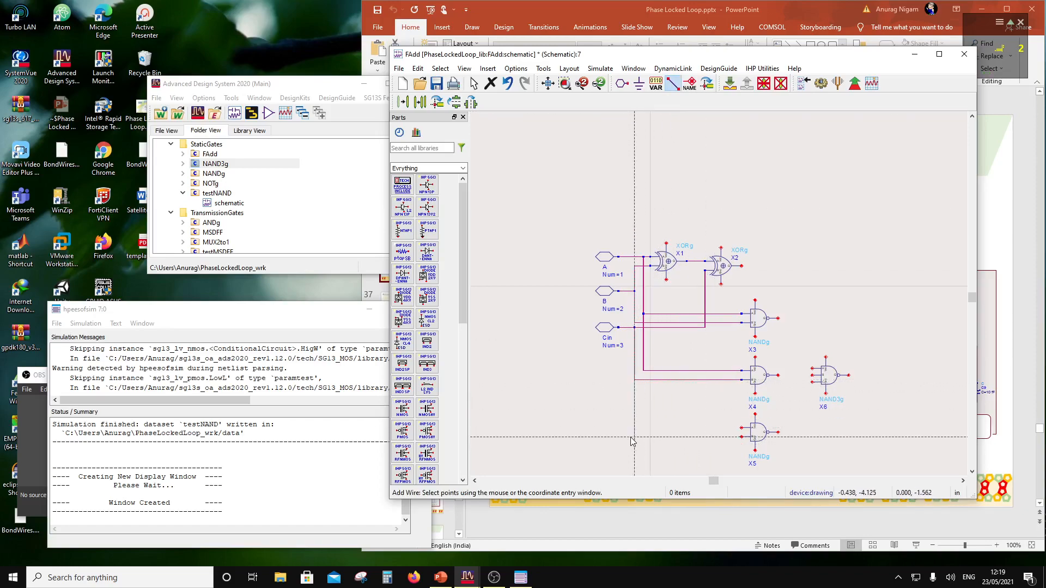
click(742, 436)
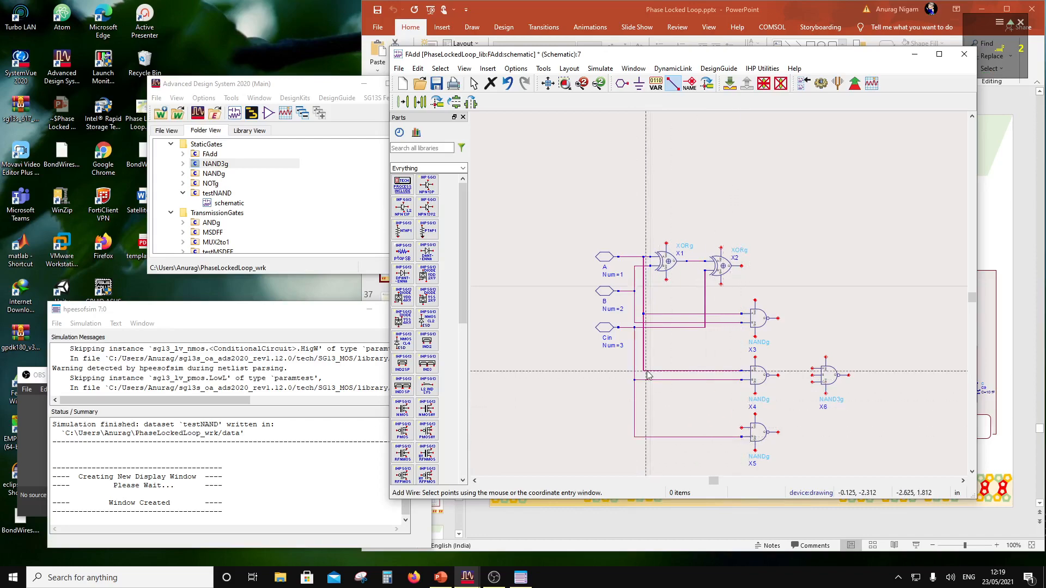
click(640, 328)
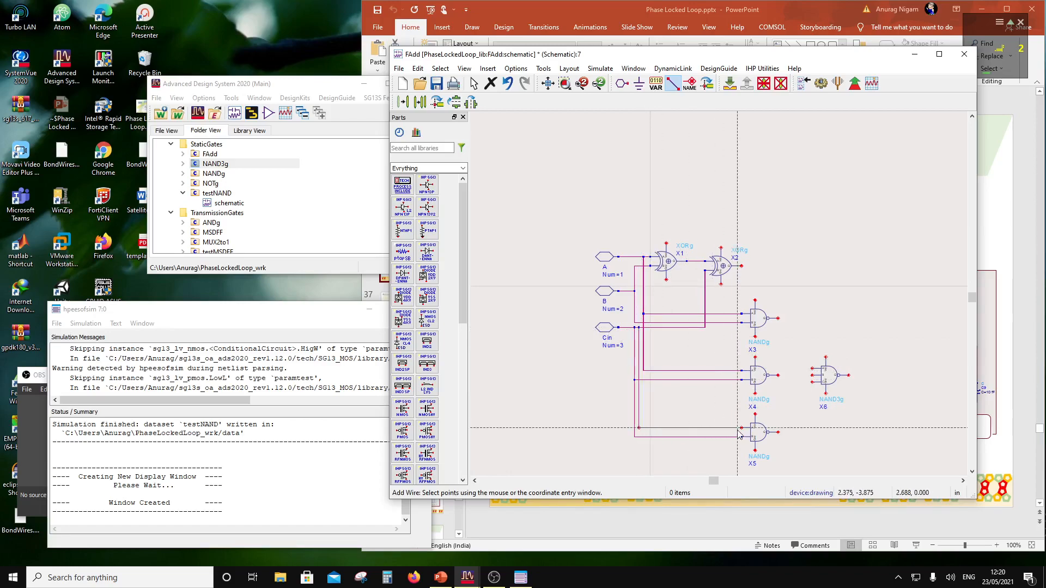
key(Escape)
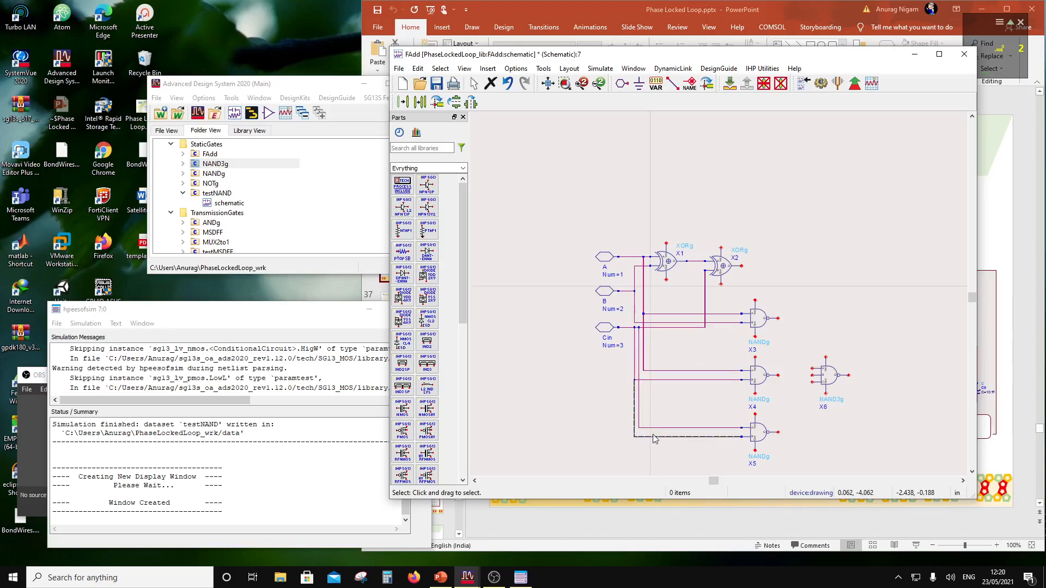
Replace the wire on X5's upper input with a new wire joined to the Cin line.
click(639, 398)
key(Delete)
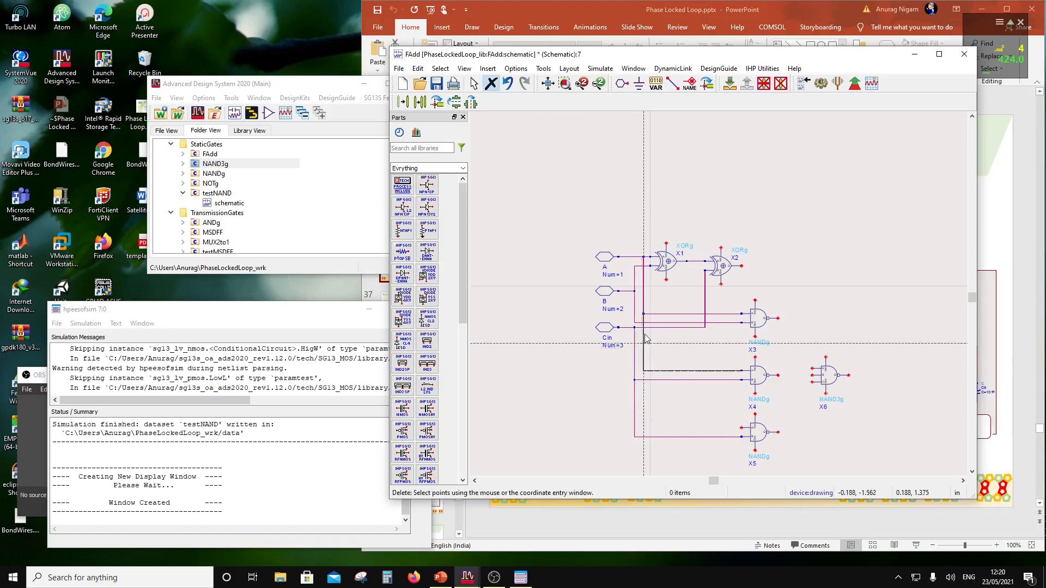
click(673, 83)
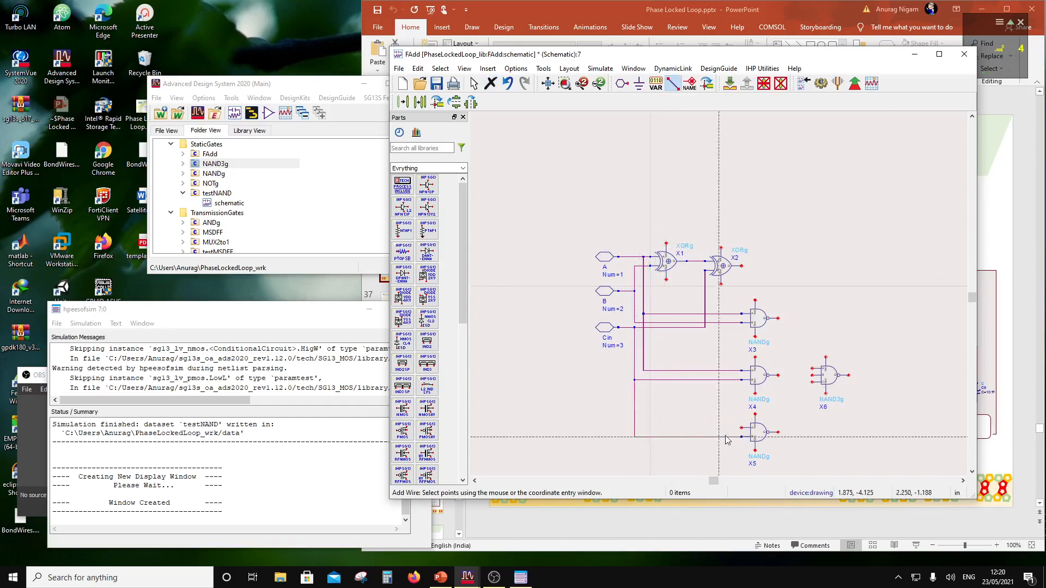
click(742, 427)
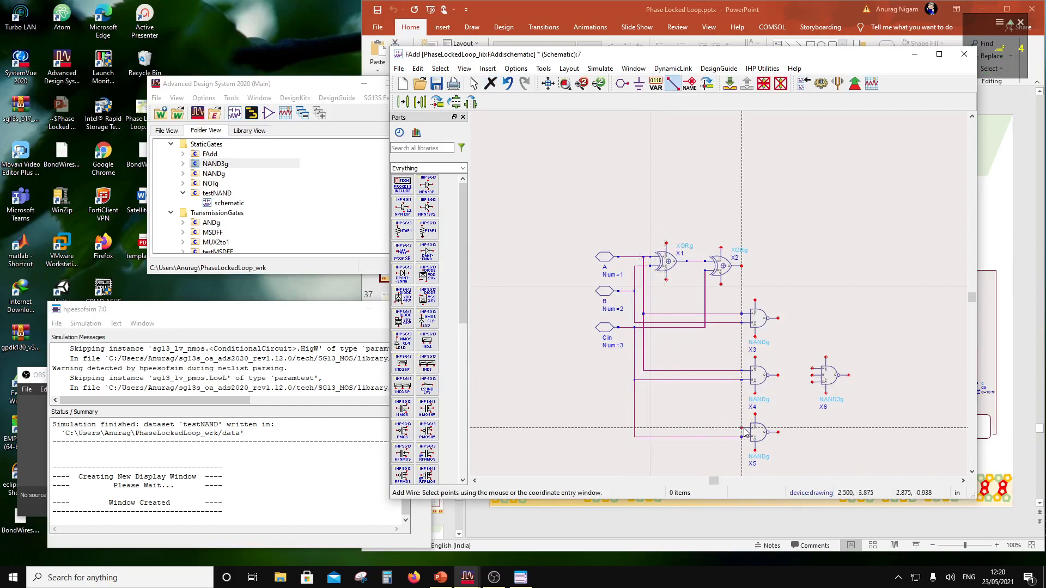
click(639, 428)
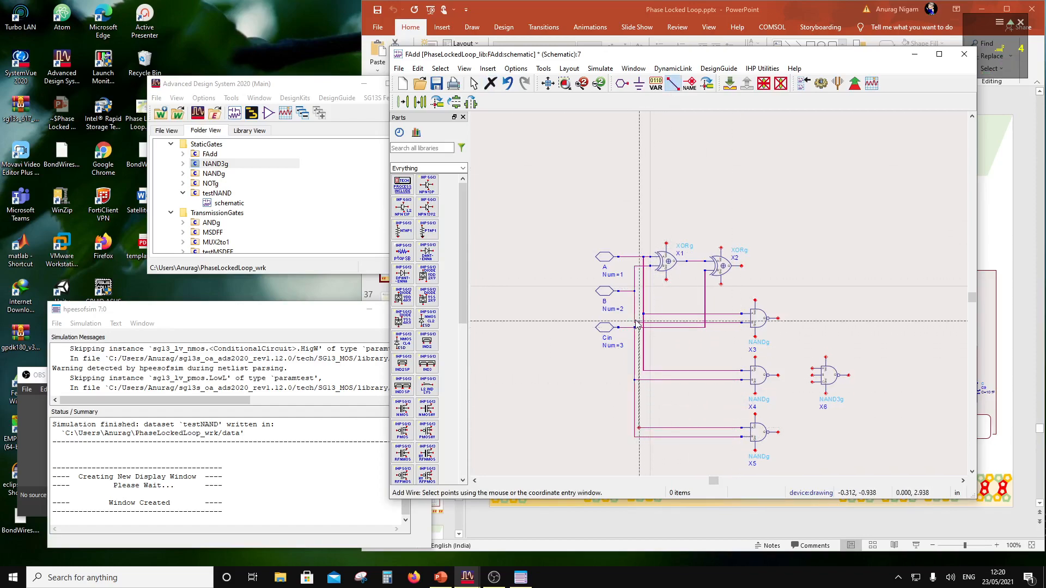
click(639, 325)
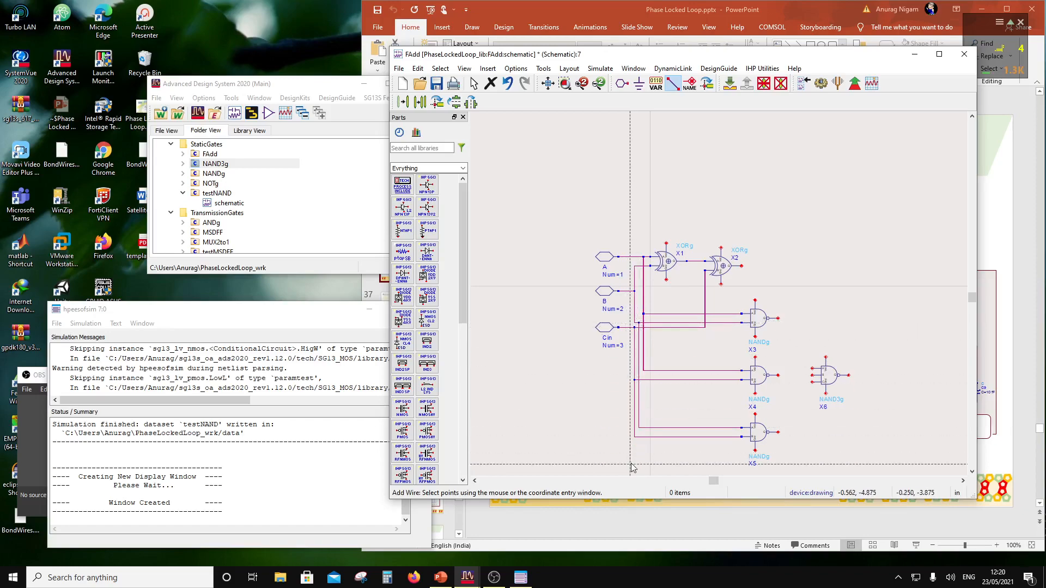
key(Escape)
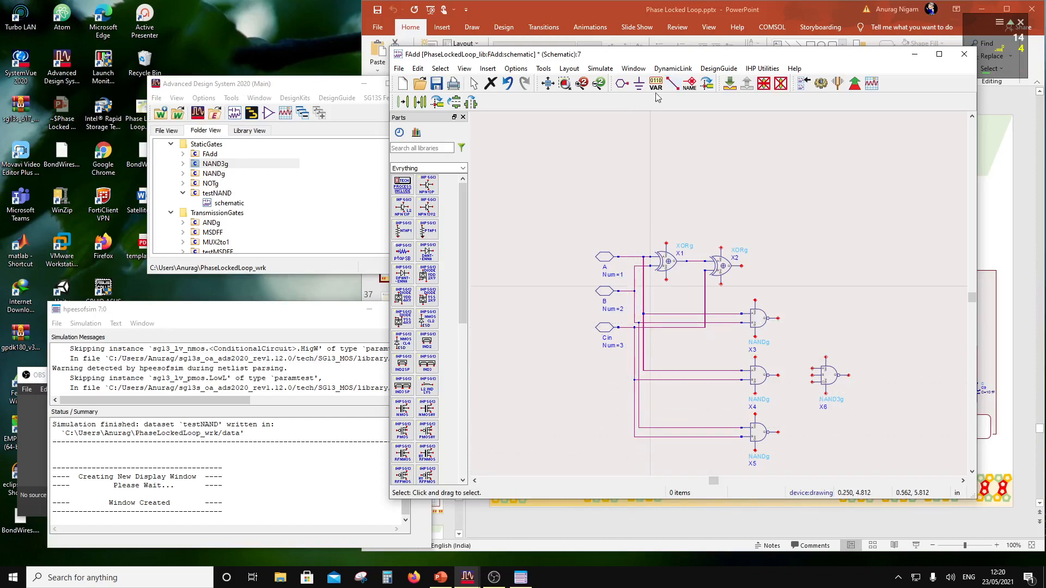
Connect X3's output to X6's A input, X4's to the middle input, and X5's to the third.
click(671, 84)
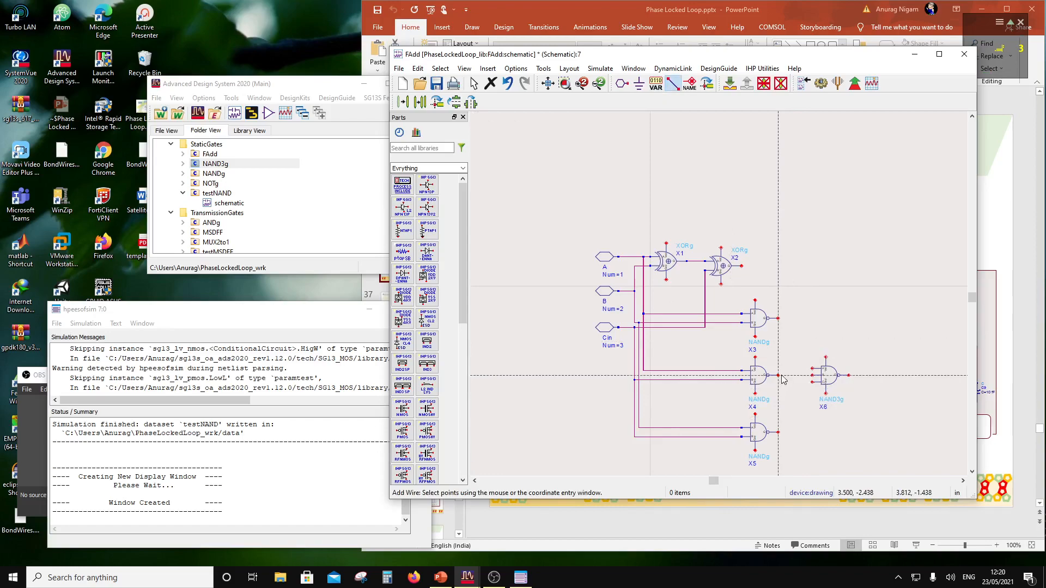
click(812, 376)
click(812, 368)
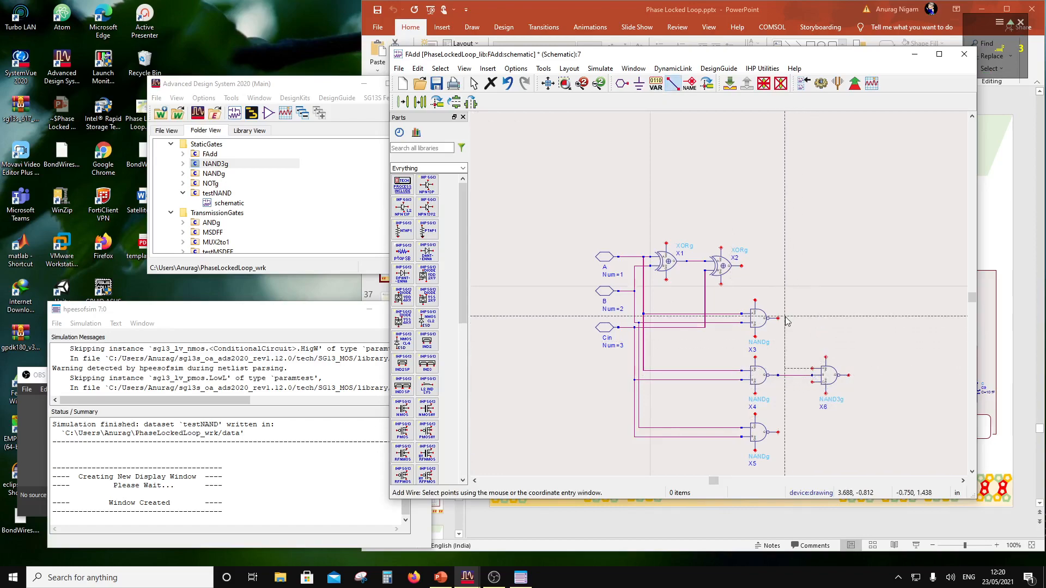
click(779, 319)
click(812, 382)
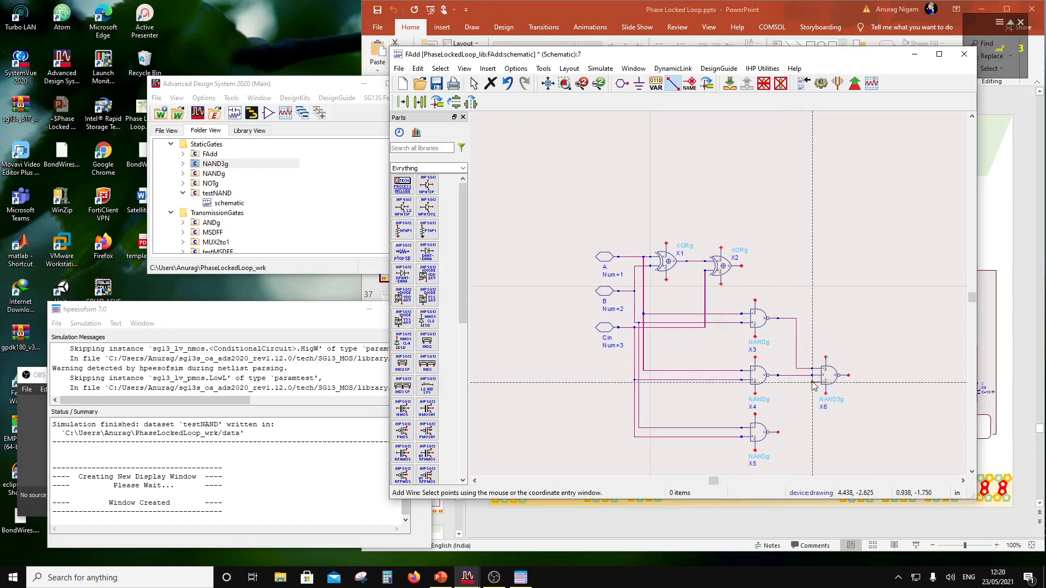
click(779, 433)
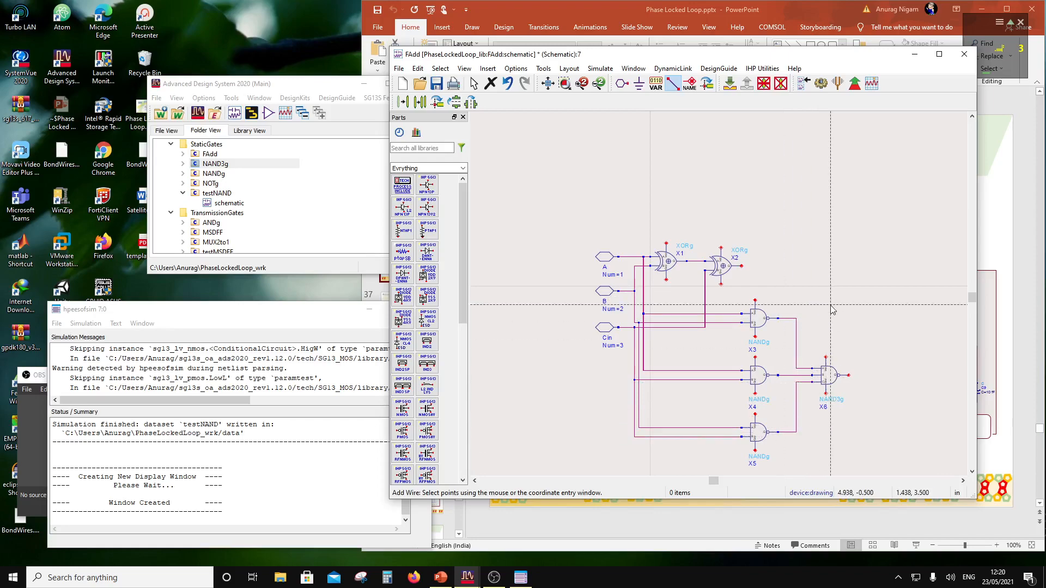
key(Escape)
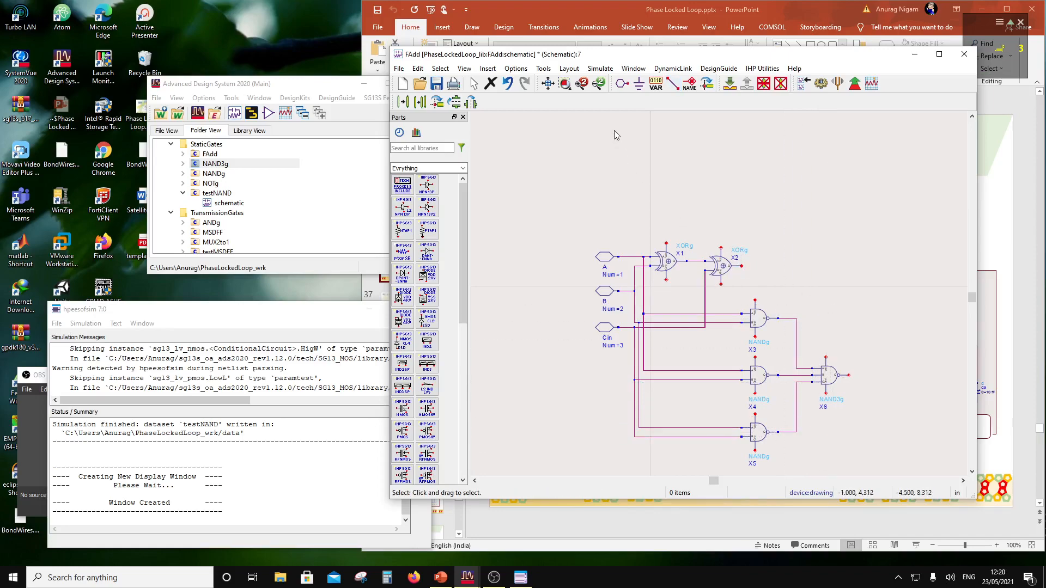
Add pin S at X2's output, Cout at X6's output, and Vdd and Gnd pins below Cin.
click(629, 88)
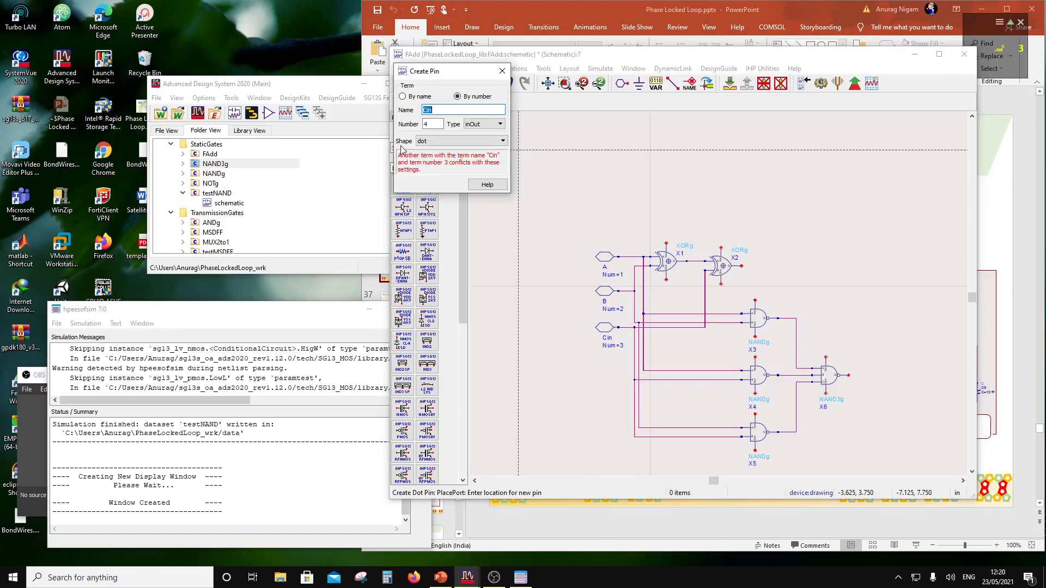
text(S)
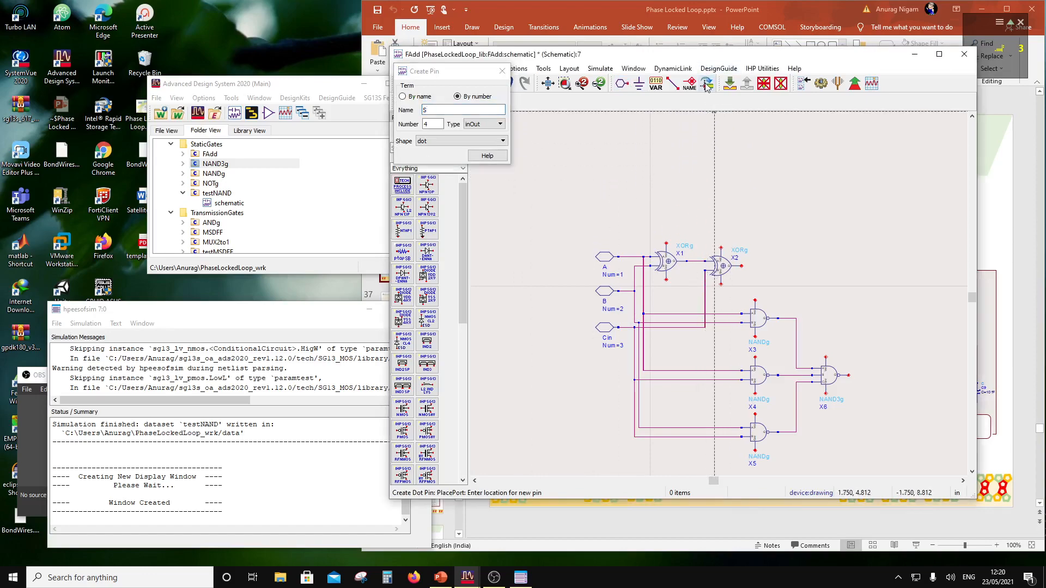
click(745, 265)
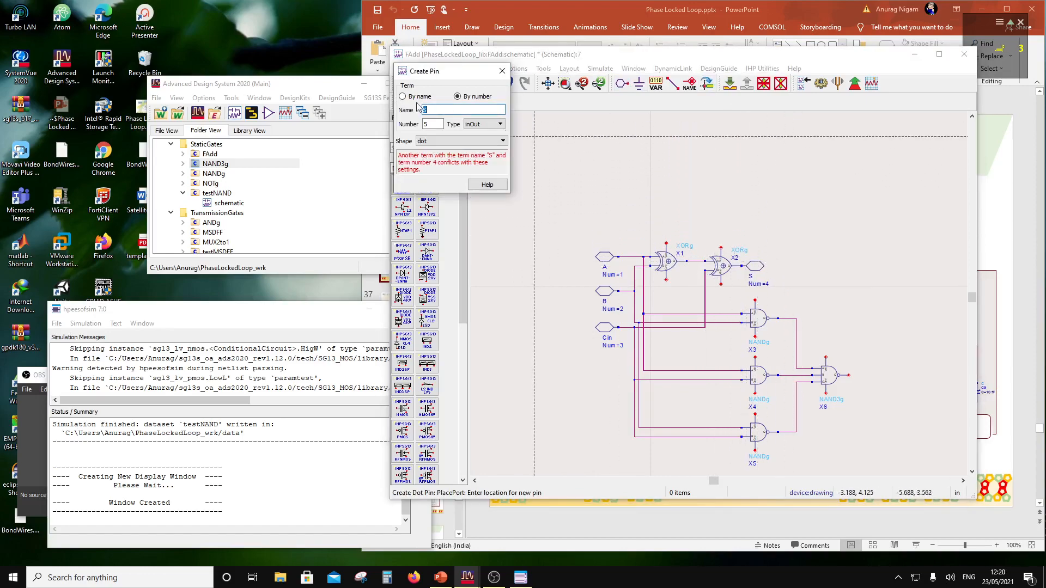
text(C)
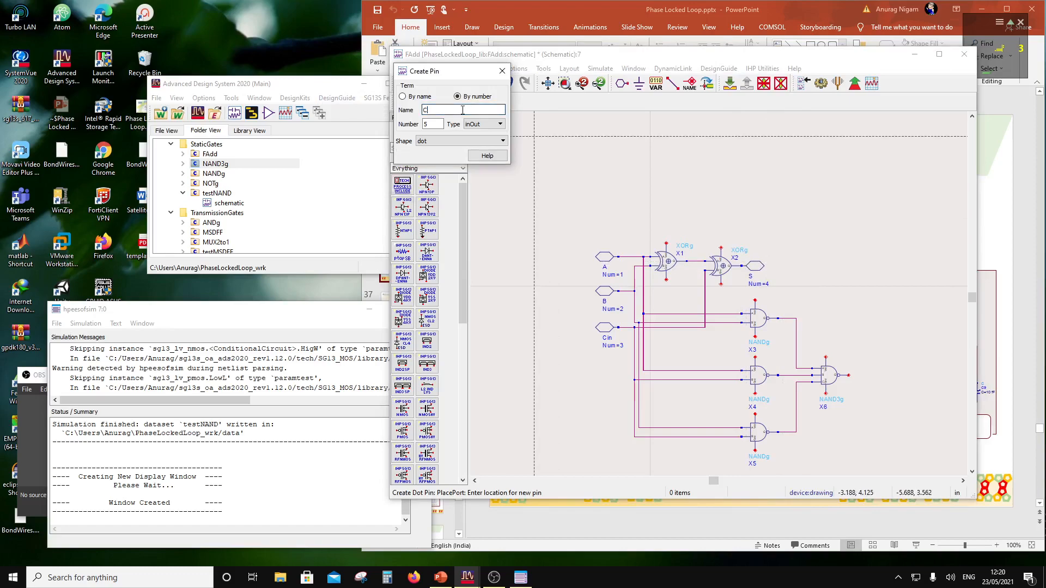
text(out)
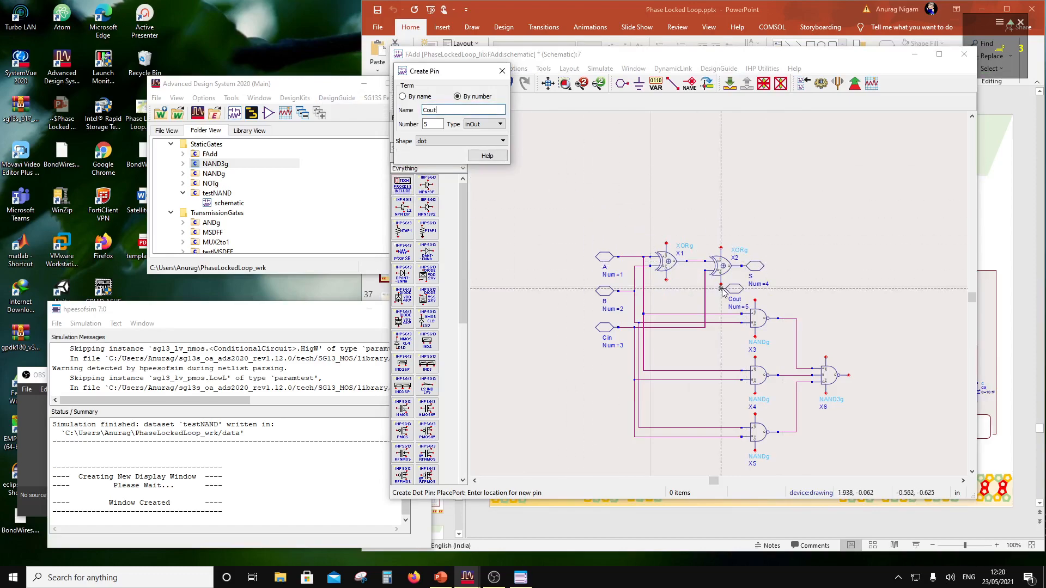
click(854, 376)
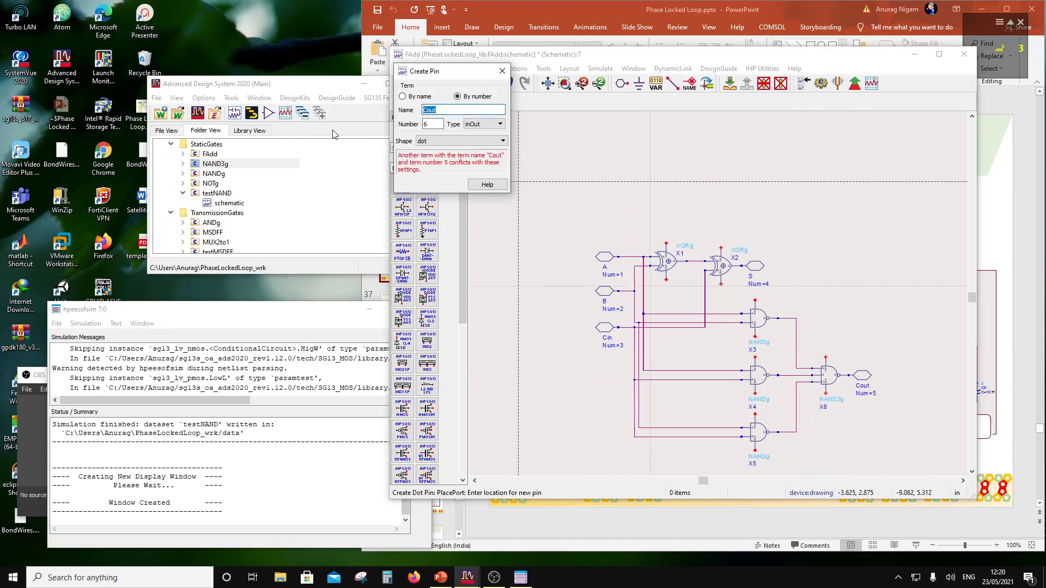
text(Vdd)
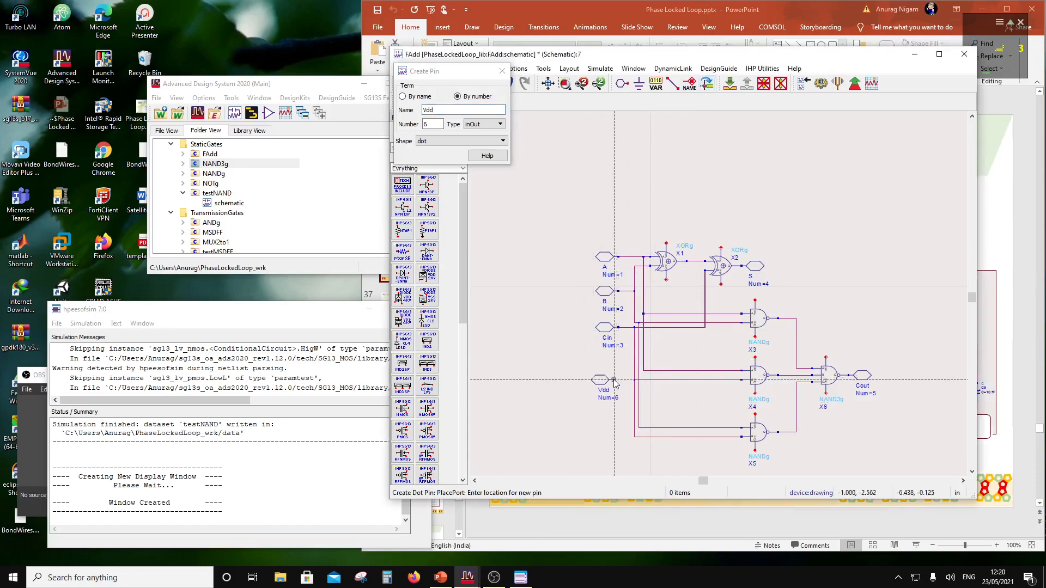
click(619, 384)
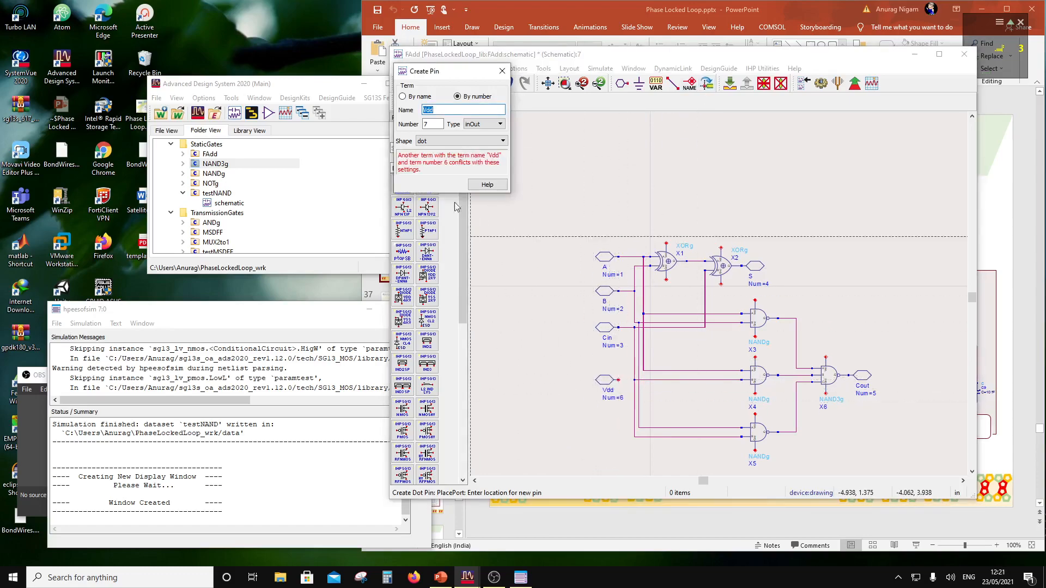
text(Gn)
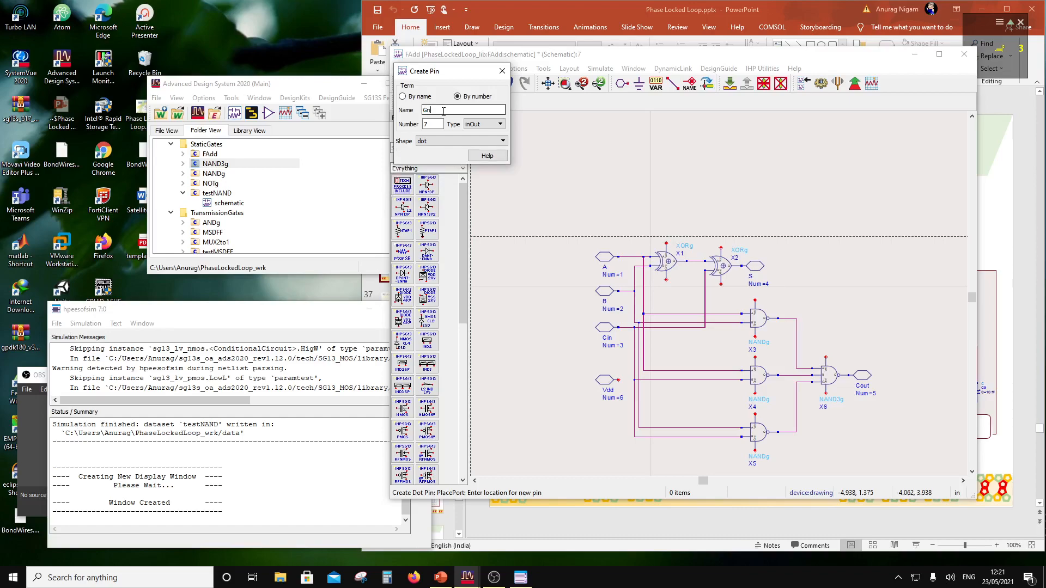
text(d)
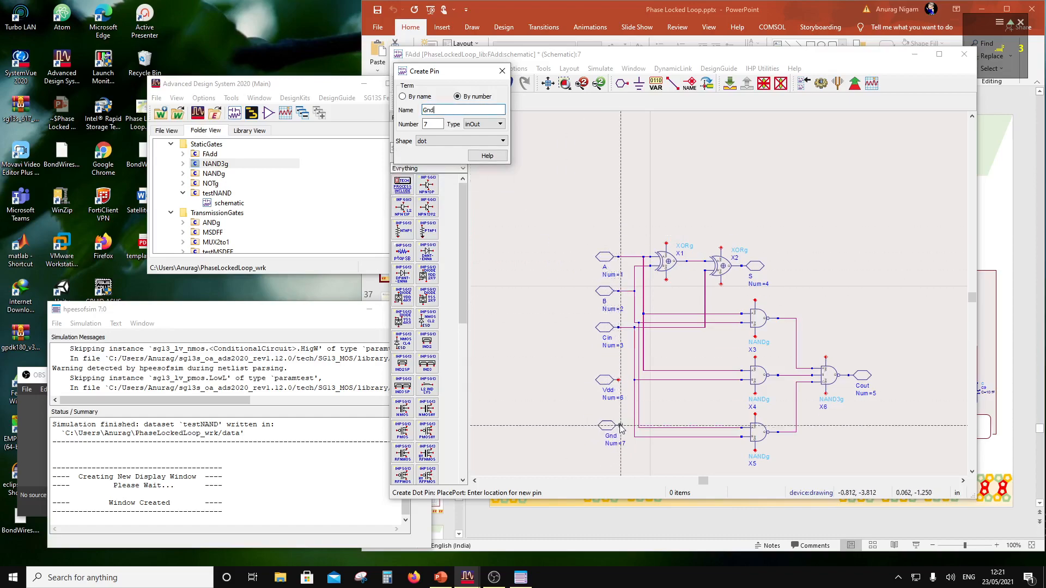
click(618, 424)
key(Escape)
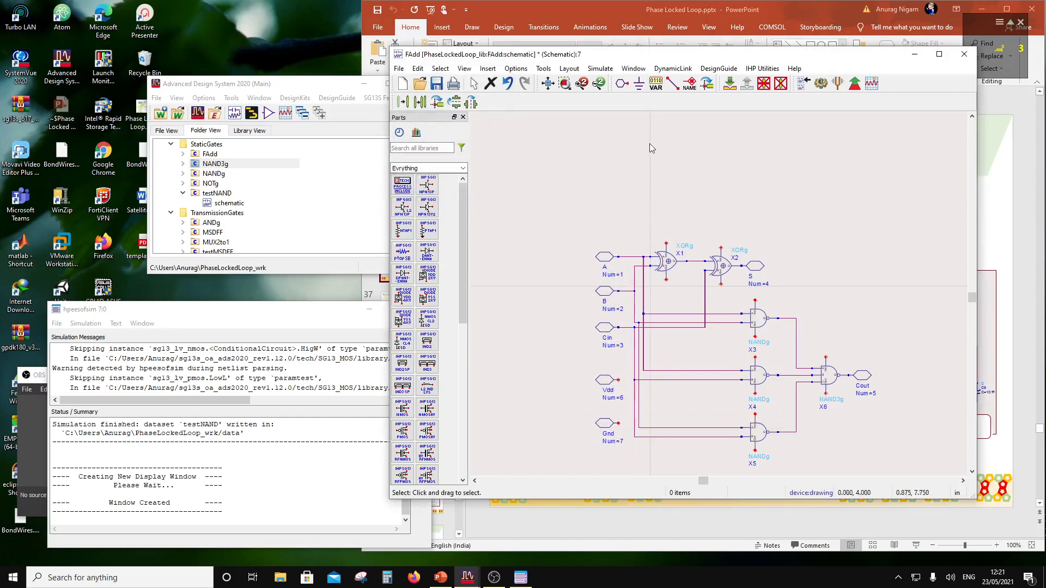
Label the Vdd pin's net and the supply pins of gates X1–X6 as Vdd.
click(689, 85)
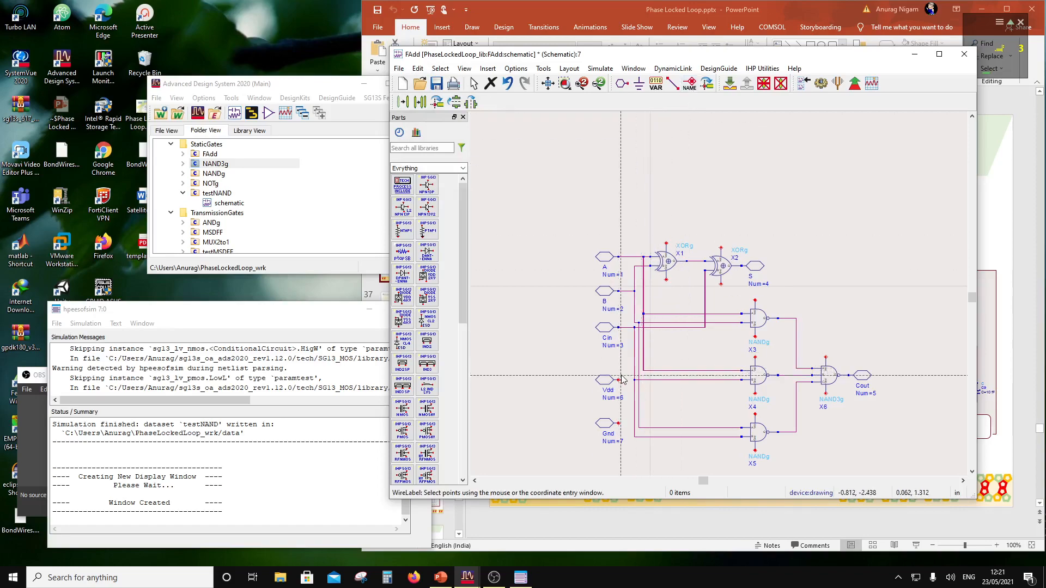
click(645, 370)
text(V)
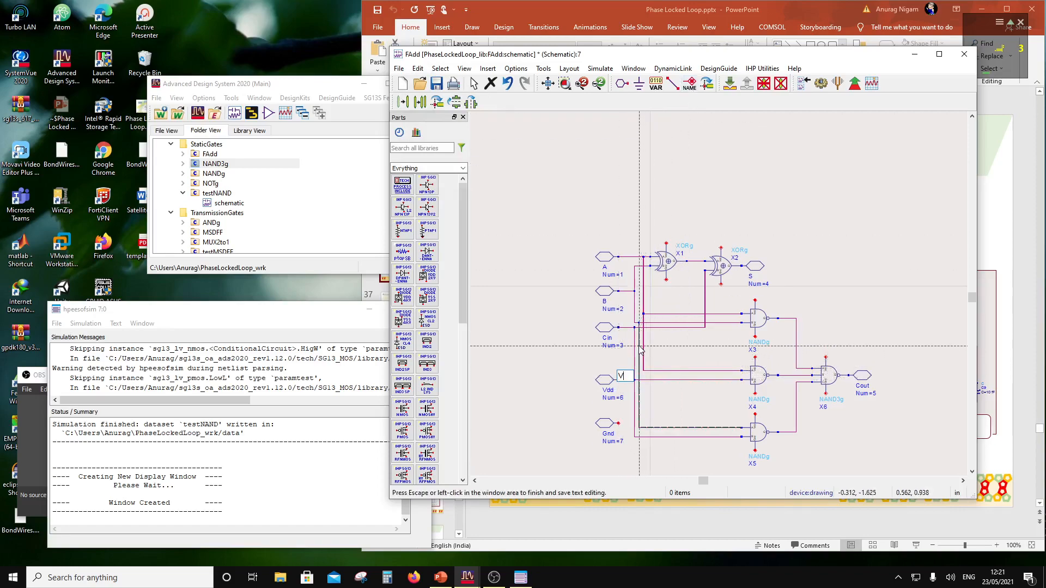
text(dd)
click(680, 261)
click(666, 243)
click(726, 192)
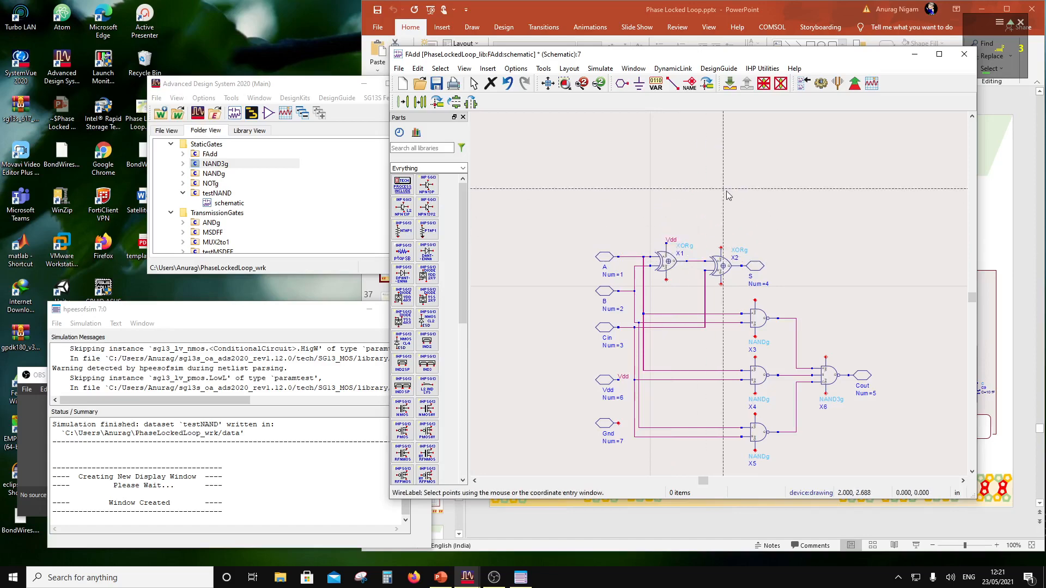
click(721, 248)
click(756, 300)
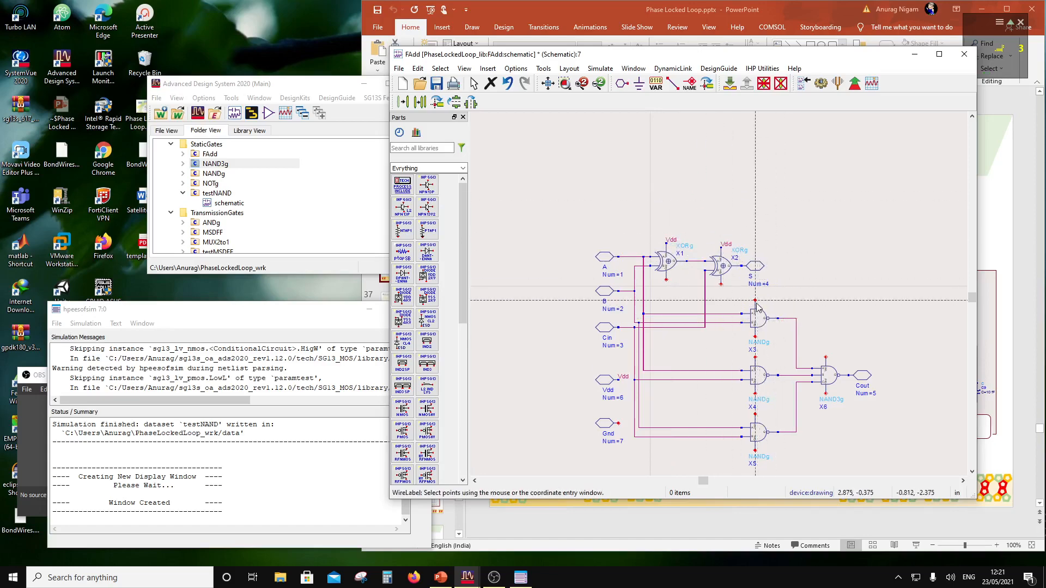
click(819, 281)
click(755, 357)
click(810, 330)
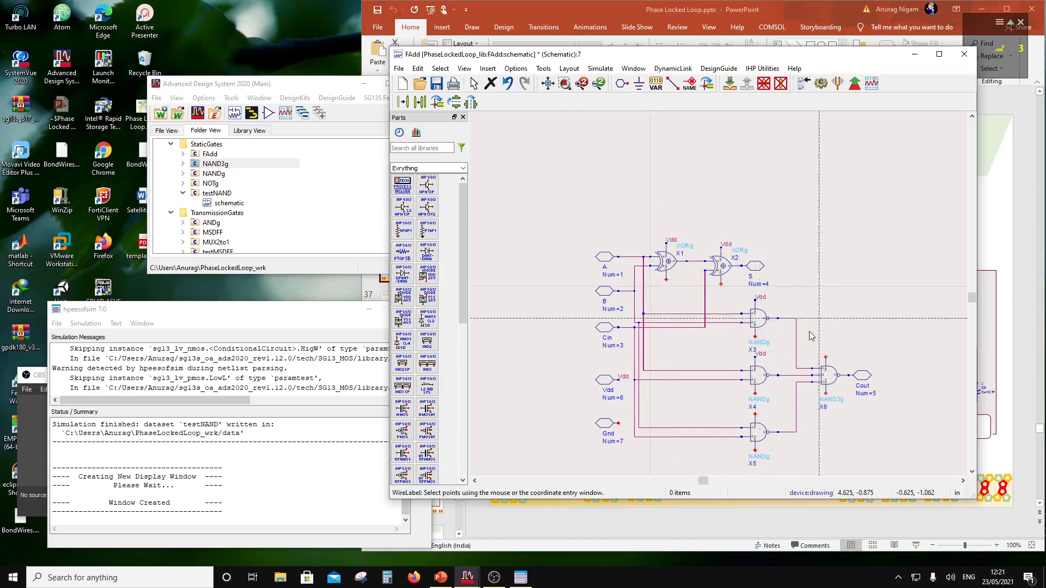
click(755, 415)
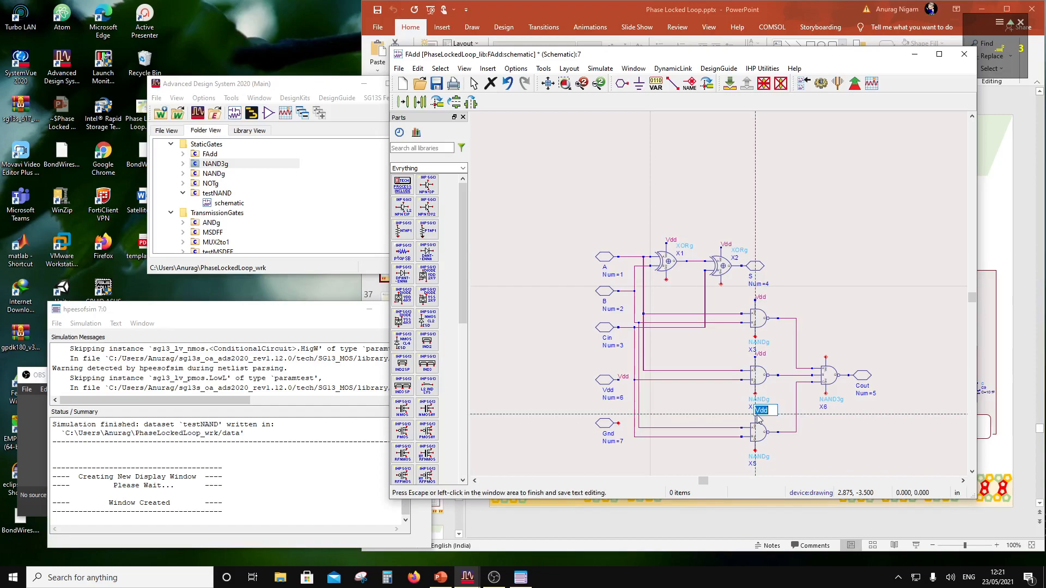
click(826, 358)
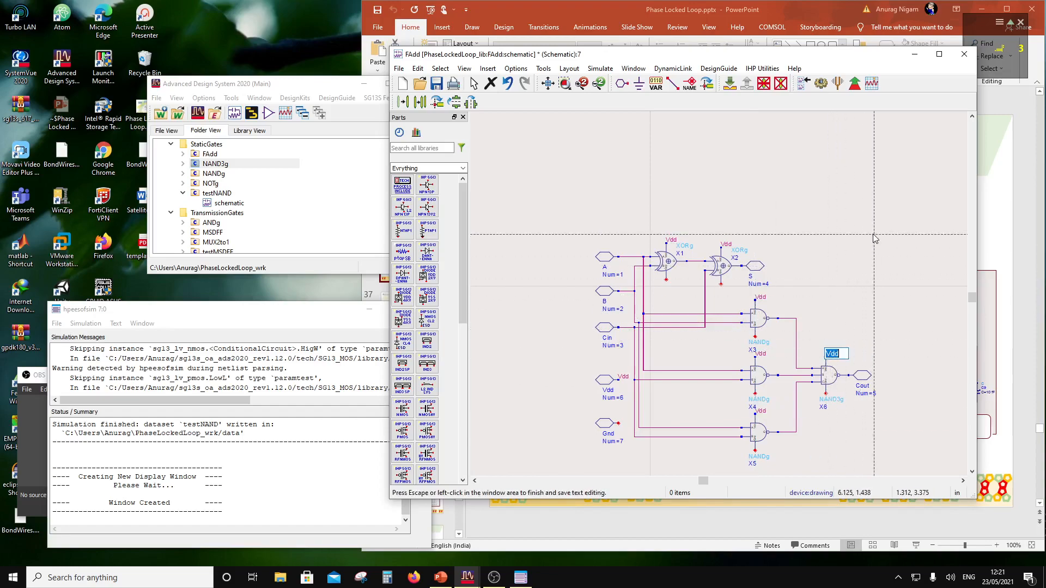
Label the Gnd pin's net and the ground pins of gates X1–X6 as Gnd.
click(620, 424)
text(Gnd)
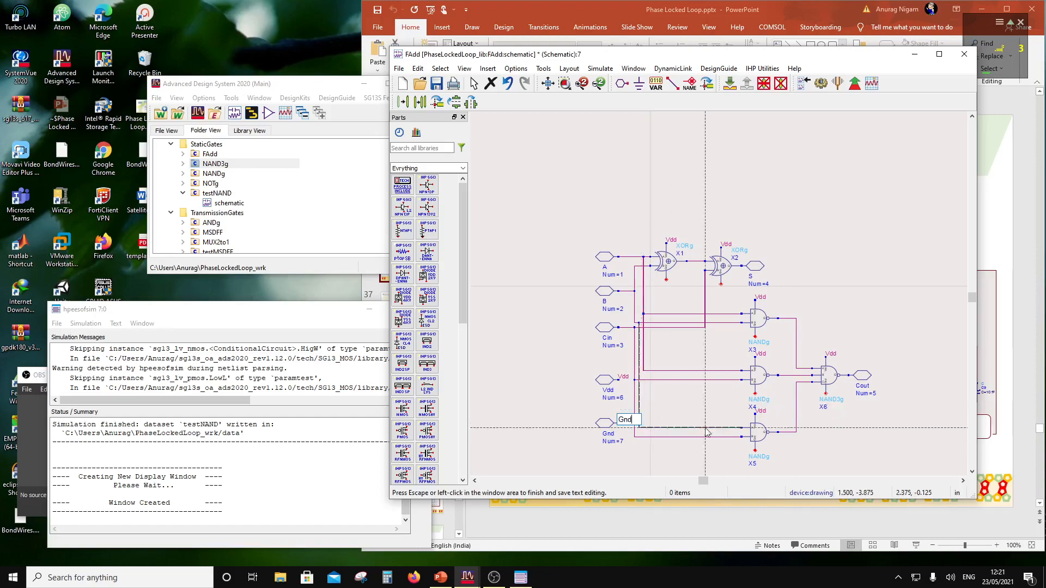
key(Escape)
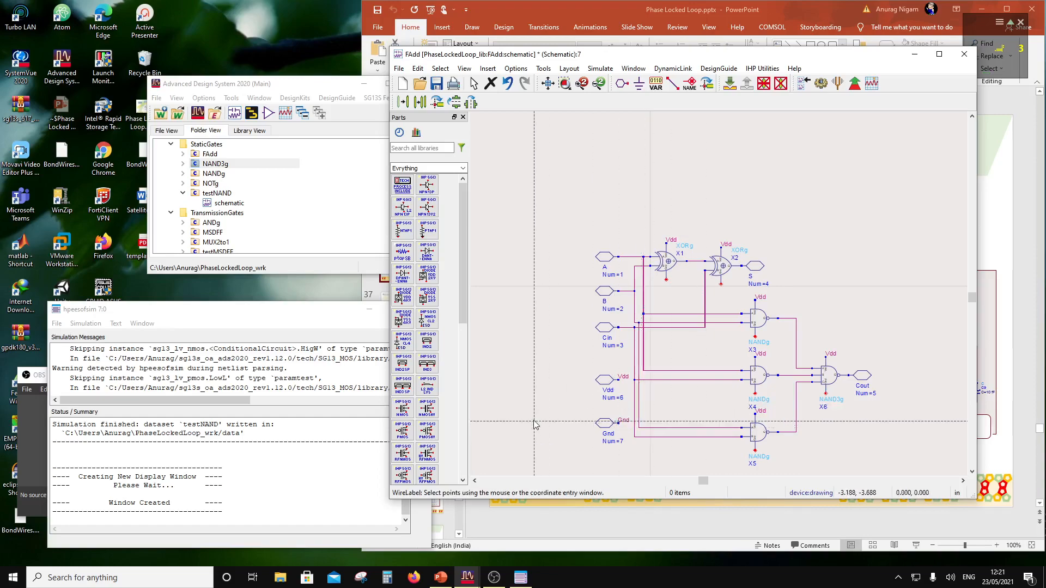
click(755, 450)
key(Escape)
click(755, 393)
key(Escape)
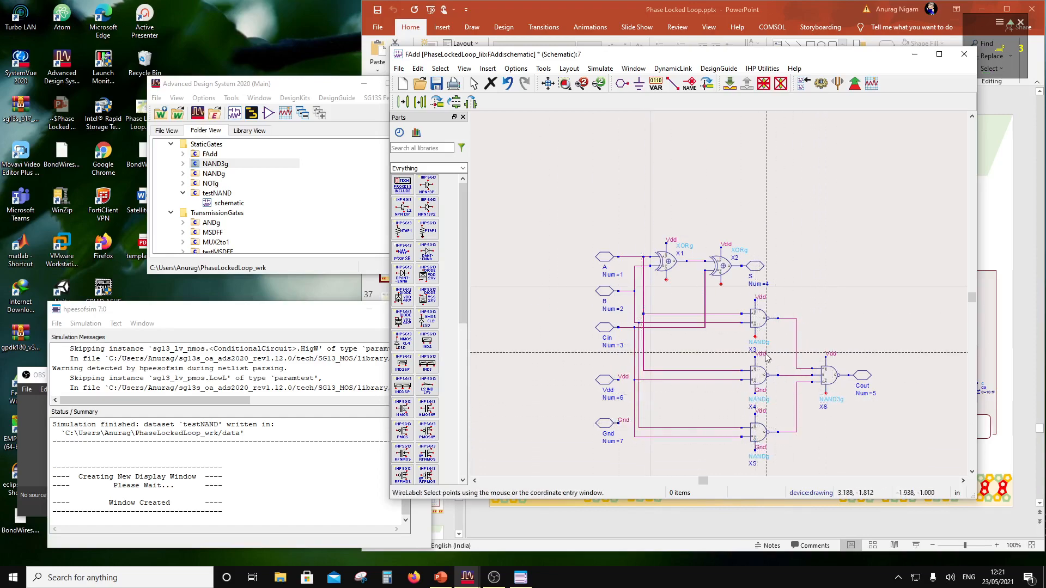
click(754, 336)
key(Escape)
click(826, 394)
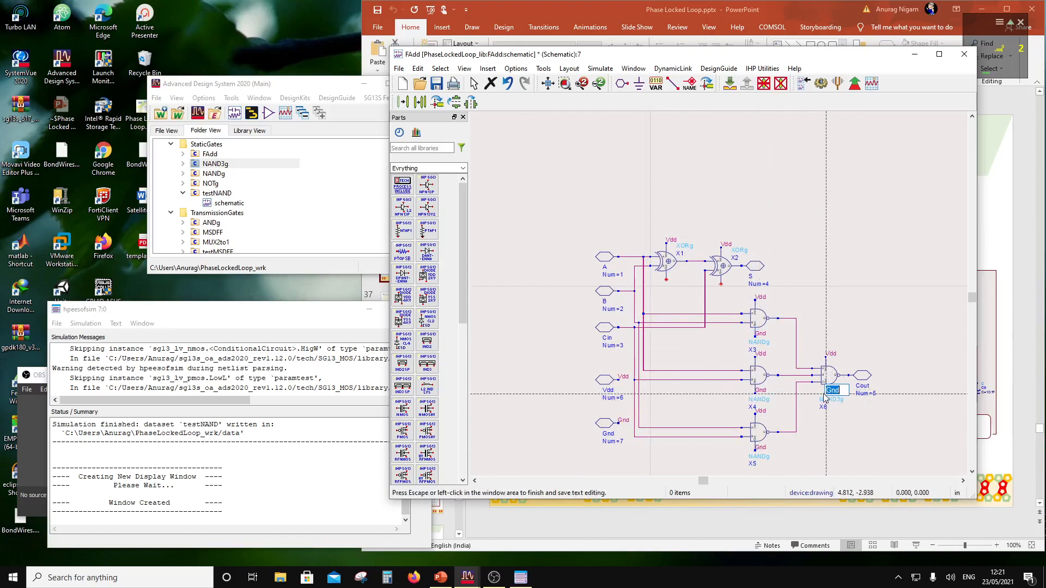
key(Escape)
click(721, 284)
key(Escape)
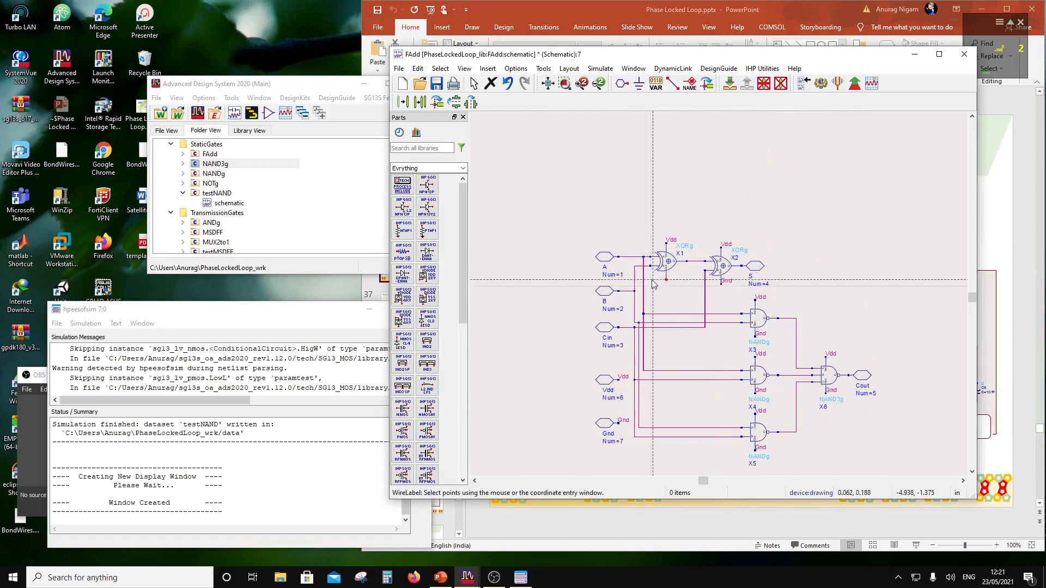
click(666, 280)
key(Escape)
key(Escape)
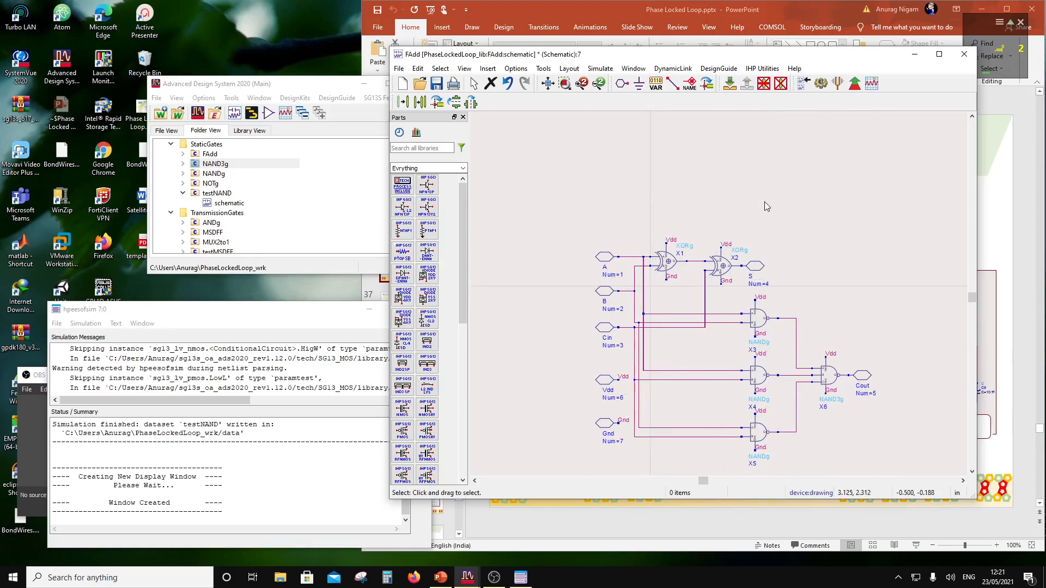
Save the FAdd schematic and close its window.
scroll(679, 359, down, 1)
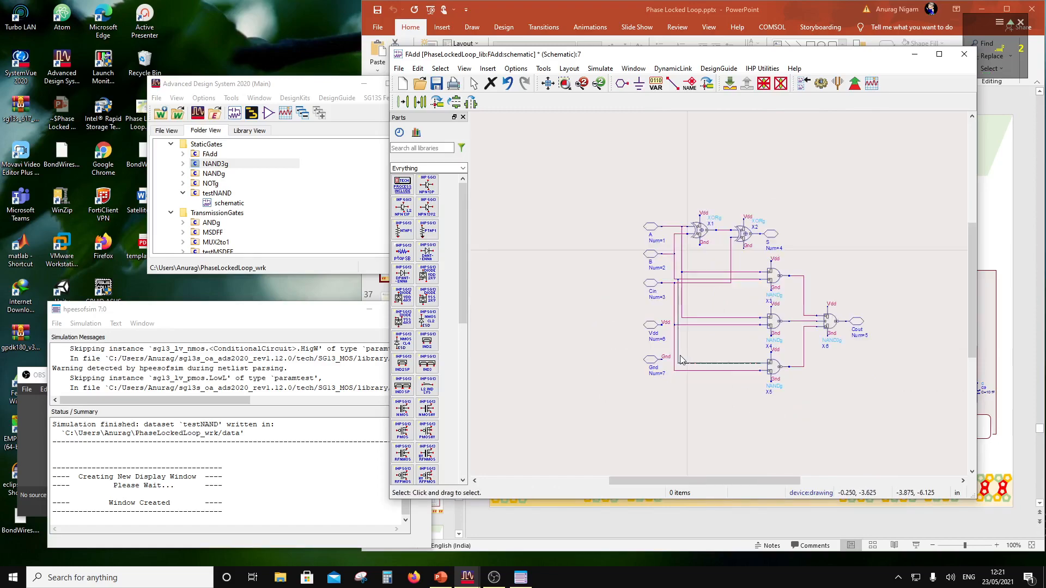
click(444, 82)
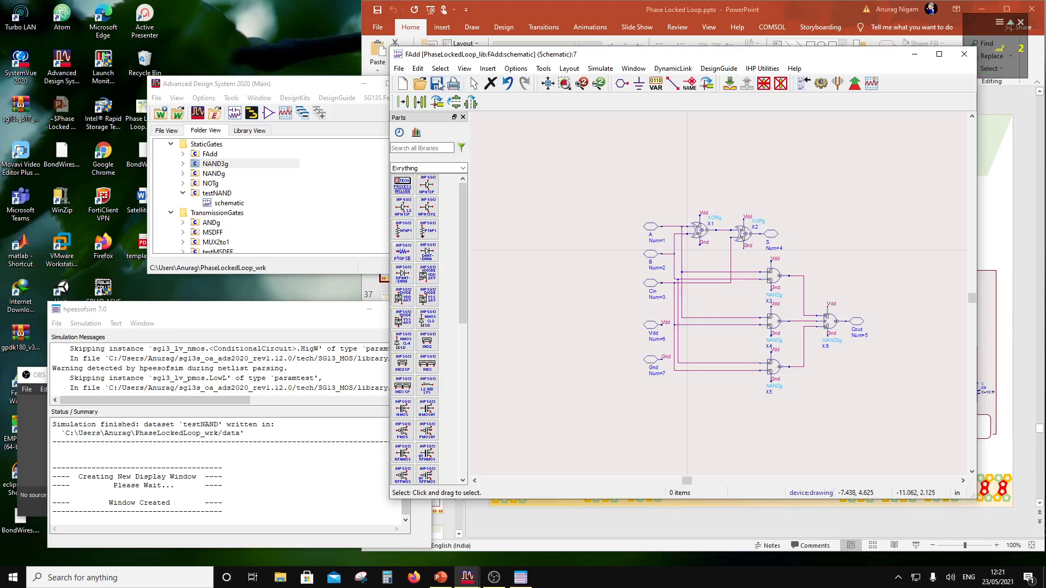
click(961, 53)
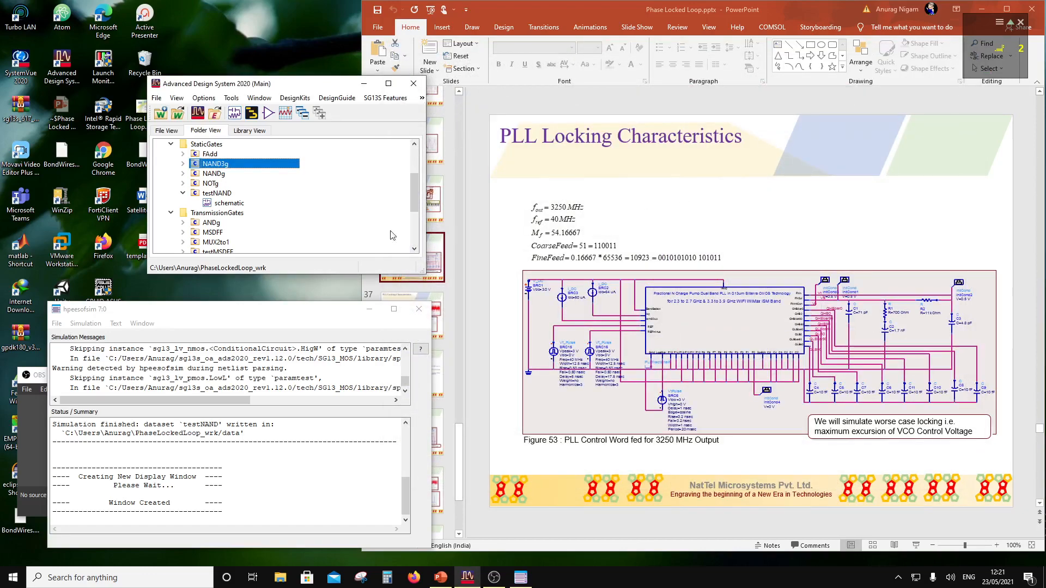
Generate a new symbol view for the FAdd cell from its schematic pins.
right_click(205, 165)
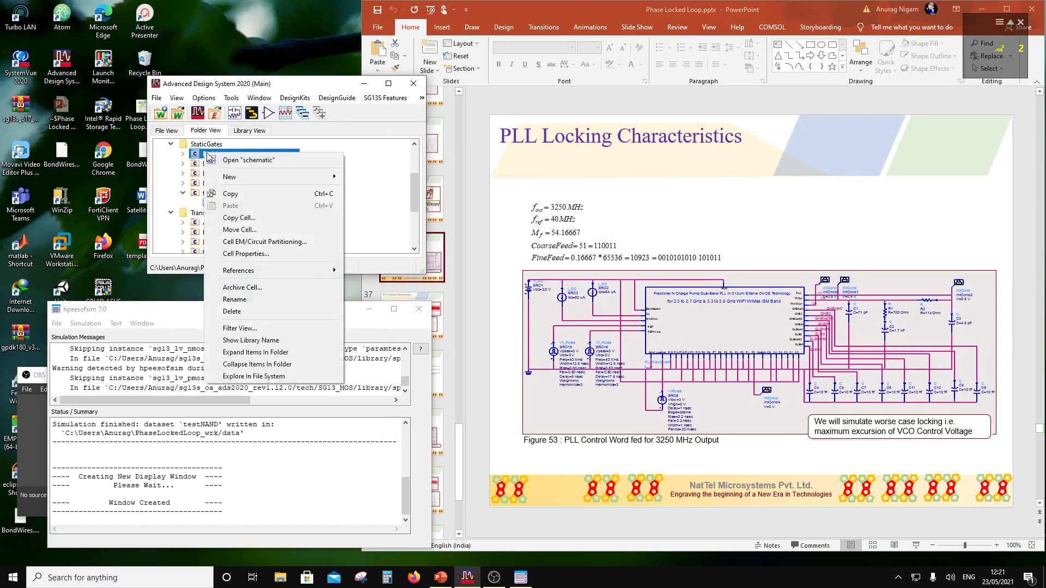
mouse_move(305, 176)
click(372, 202)
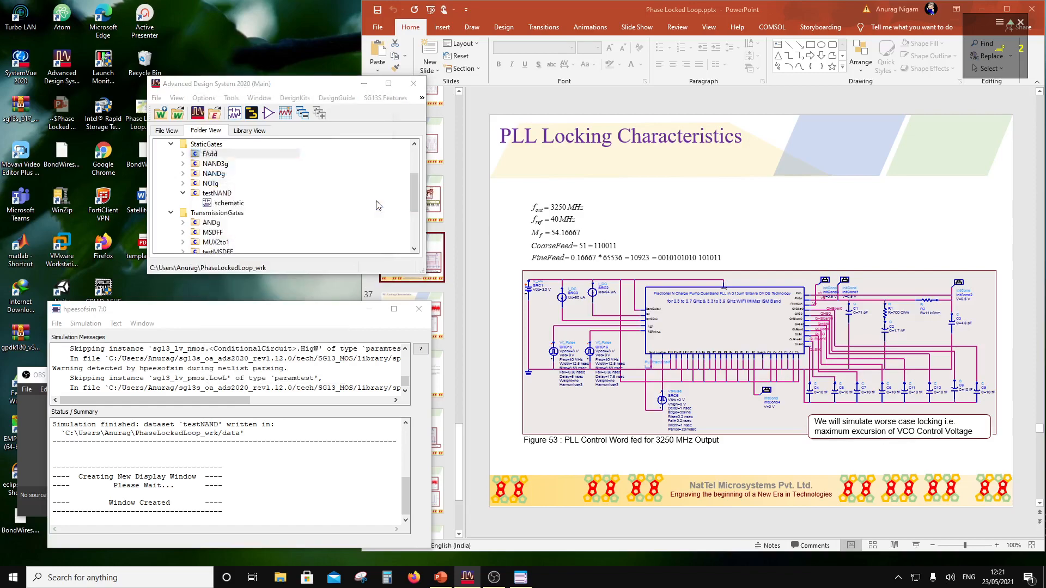
click(343, 399)
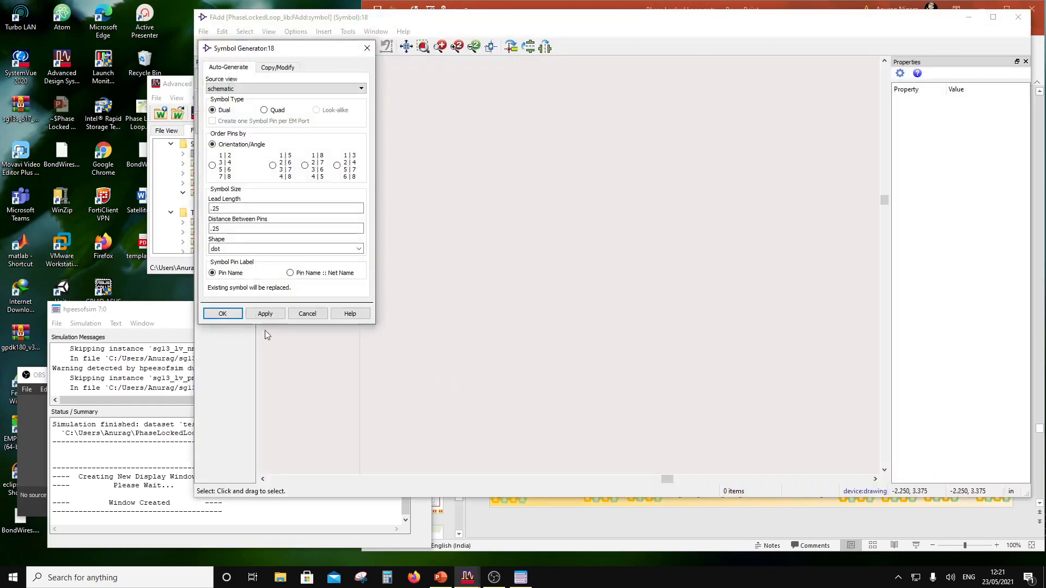
click(223, 314)
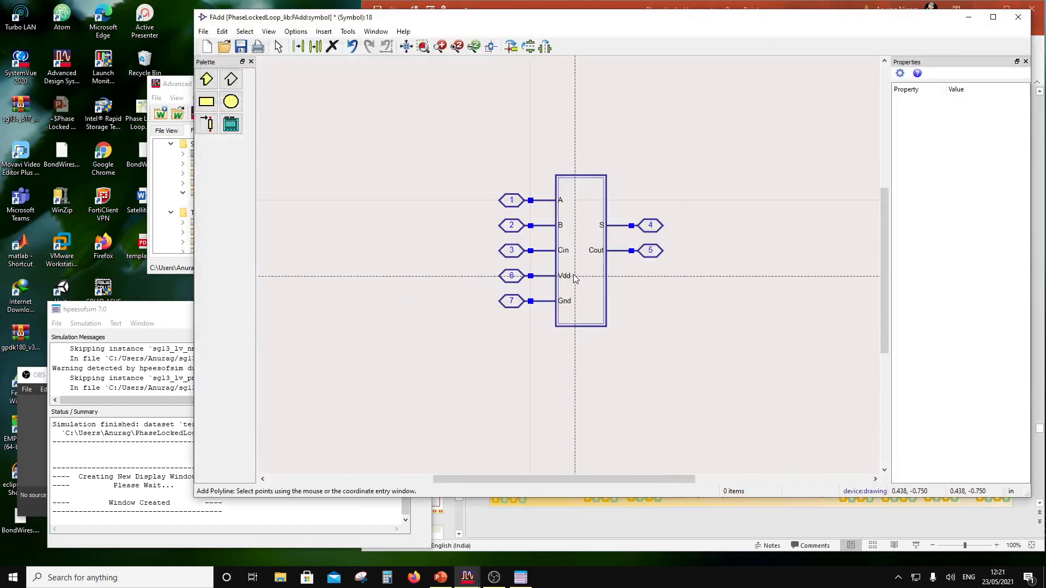
Move the S and Cout pins upward and set the Vdd and Gnd pins aside to the left.
key(Escape)
click(695, 269)
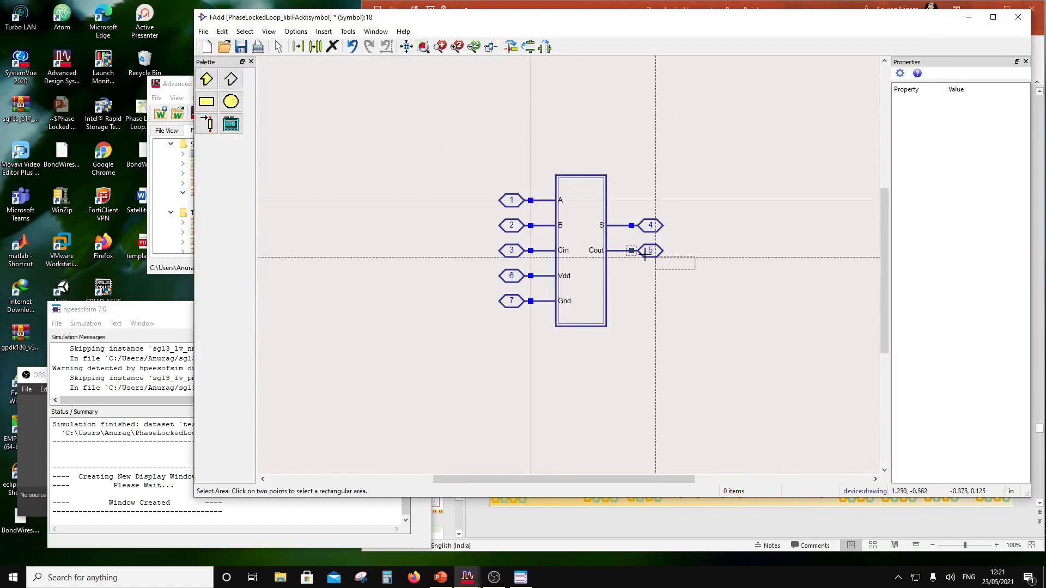
click(587, 207)
drag(615, 232, 616, 218)
click(700, 227)
drag(489, 271, 421, 309)
click(351, 248)
Lower the top edge and raise the bottom edge of the FAdd symbol body, then shift it up-left.
click(440, 249)
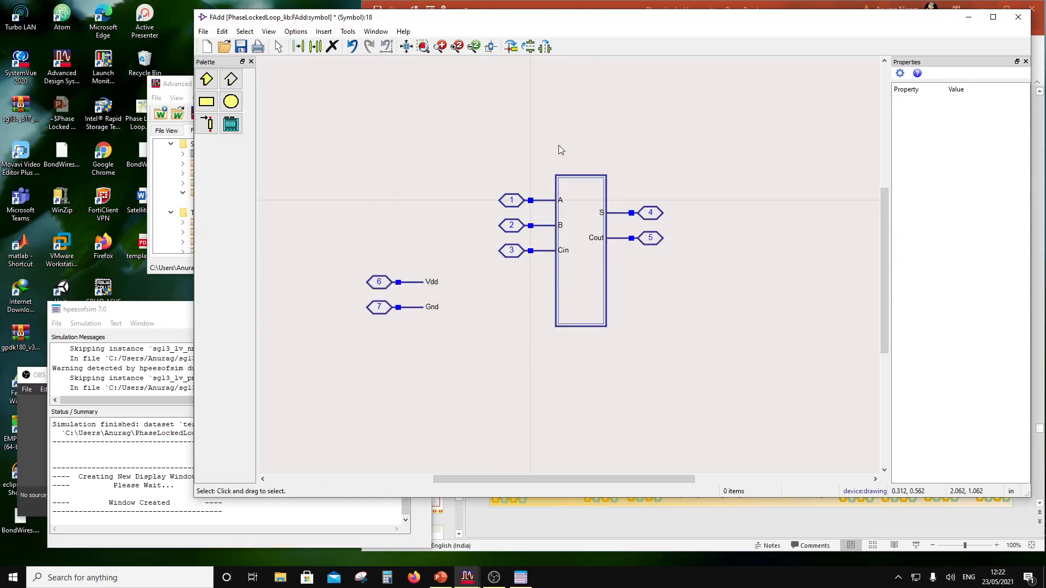
click(539, 146)
click(611, 183)
drag(609, 181, 609, 194)
click(643, 350)
click(552, 308)
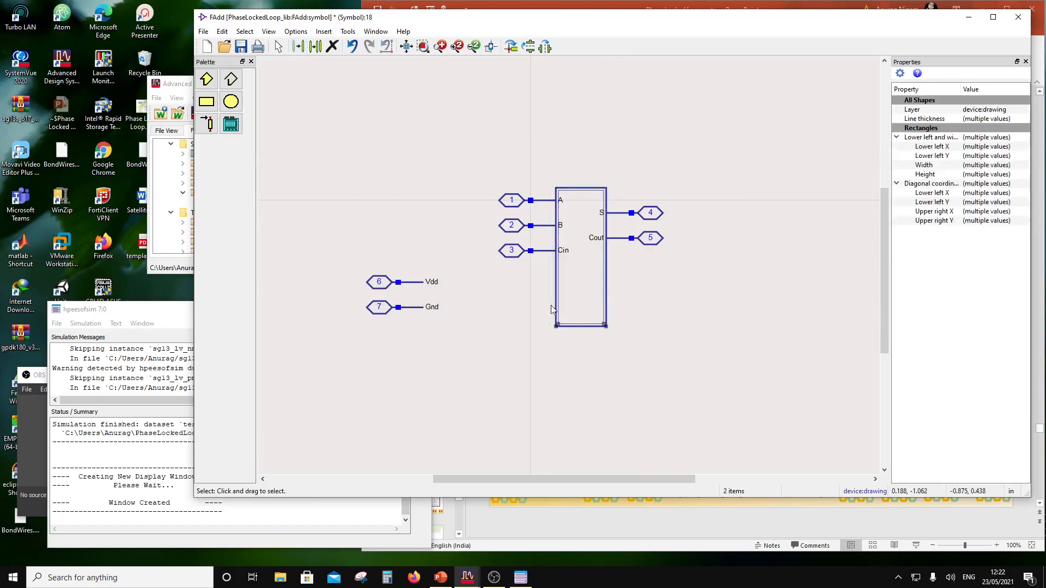
drag(604, 329, 602, 264)
click(474, 280)
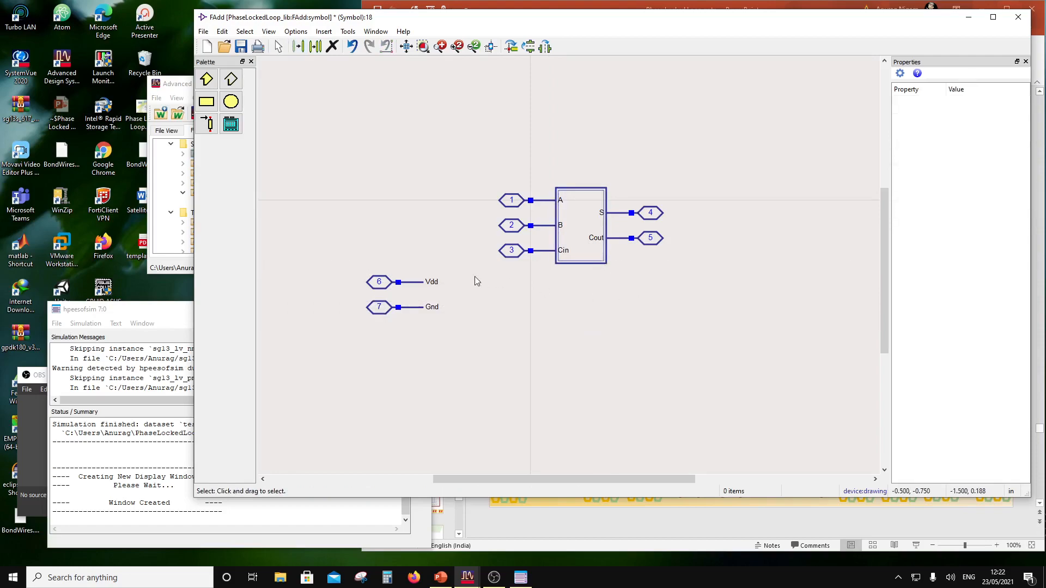
drag(451, 158, 700, 292)
drag(602, 271, 549, 241)
click(573, 283)
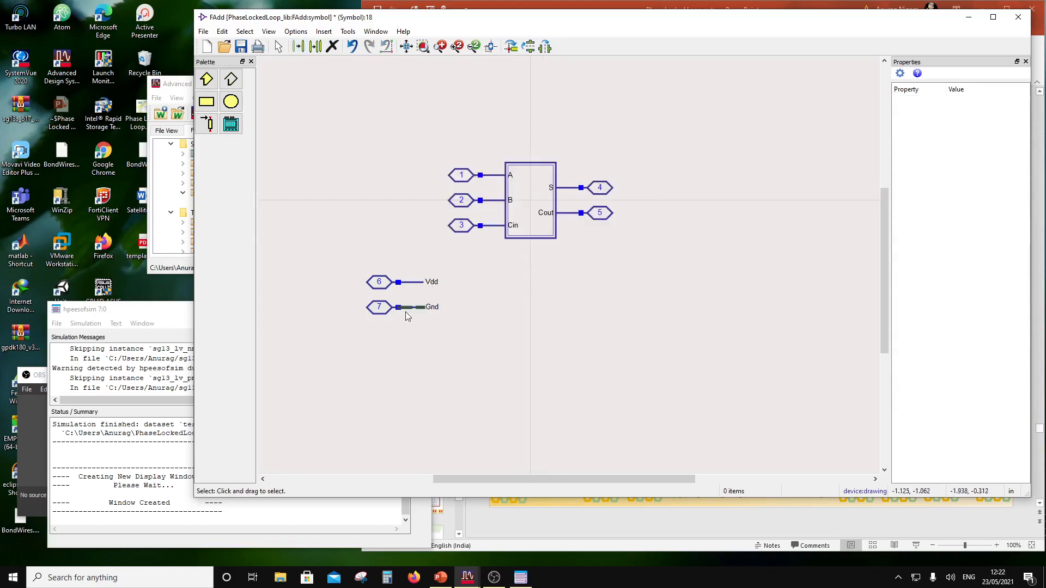
Rotate the Vdd and Gnd pins vertical and attach them to the body's top and bottom.
drag(319, 262, 452, 291)
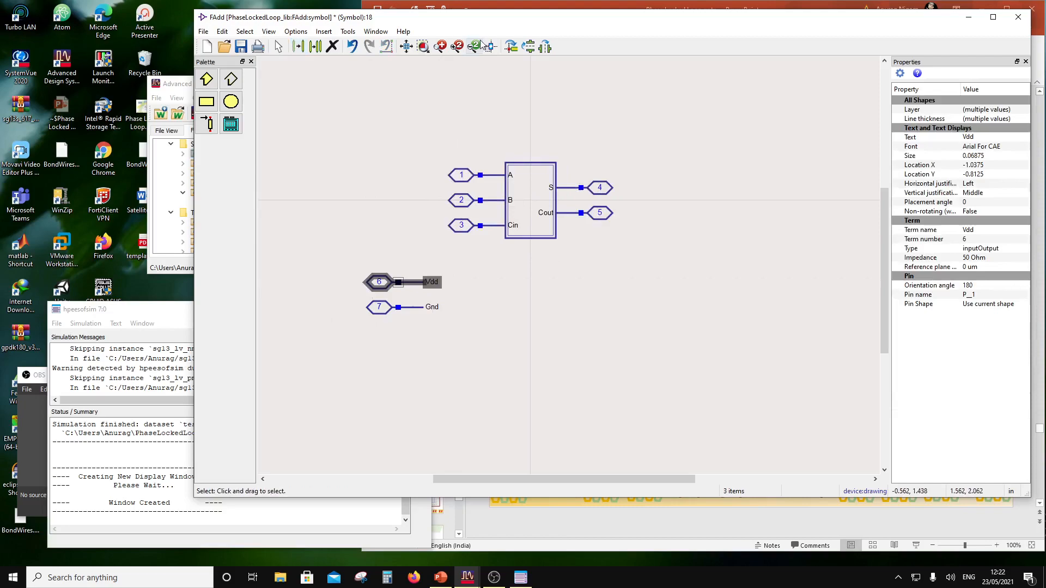
click(510, 47)
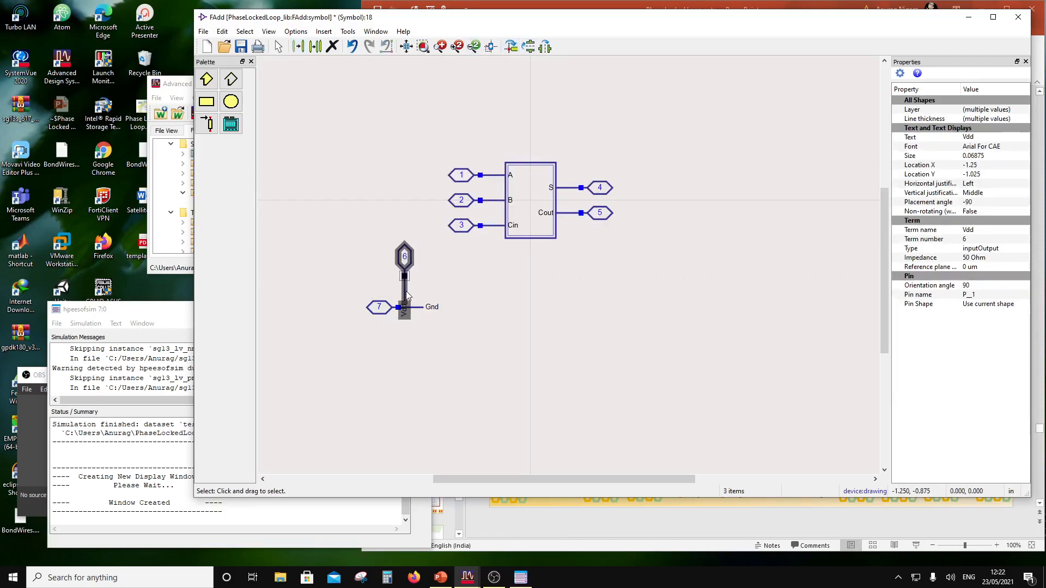
drag(406, 295, 532, 157)
click(543, 303)
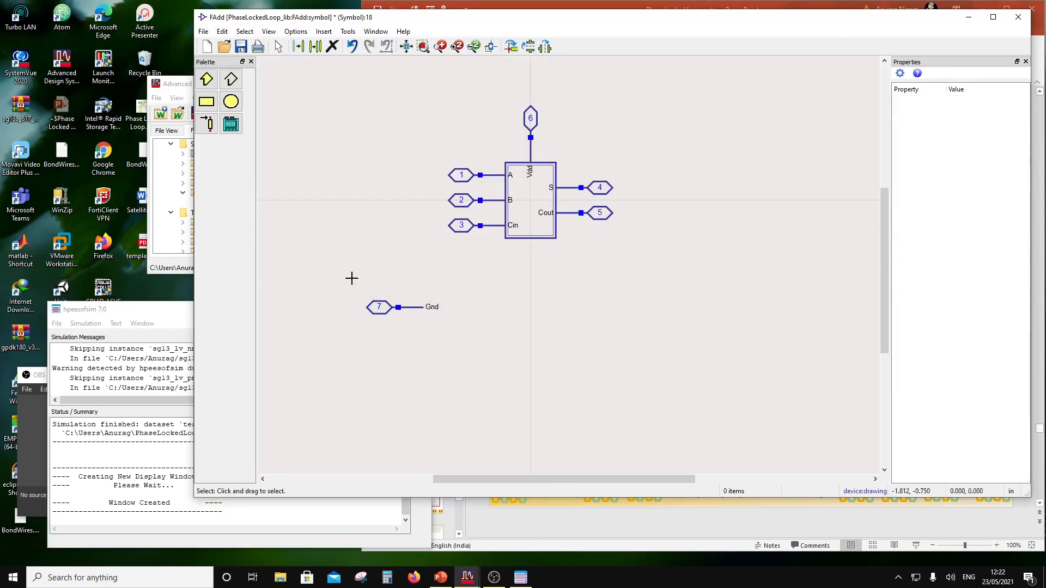
drag(351, 278, 535, 279)
click(510, 48)
click(565, 291)
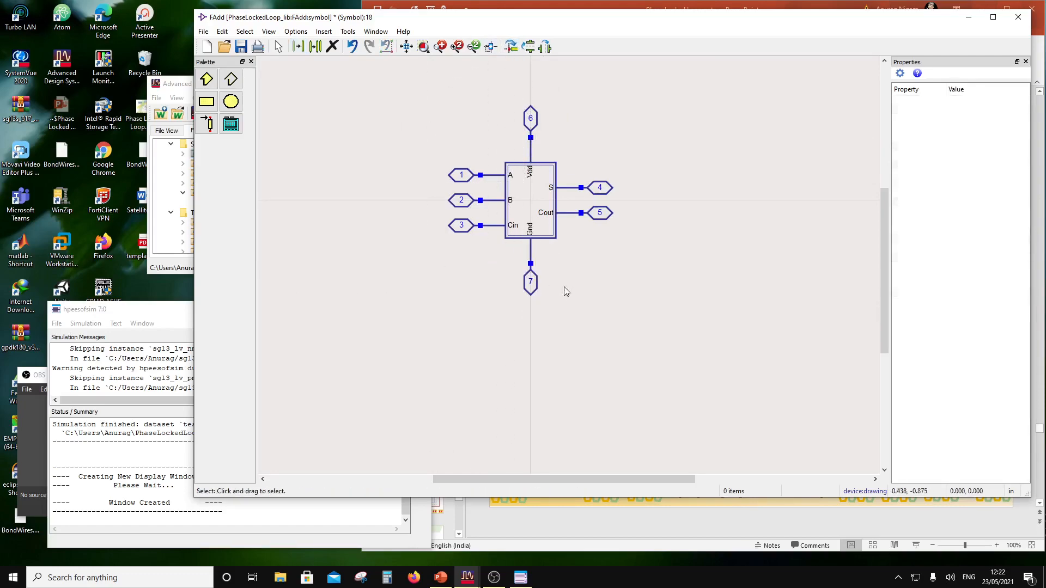
Insert the text 'FA' inside the symbol body, then save and close the FAdd symbol.
click(323, 31)
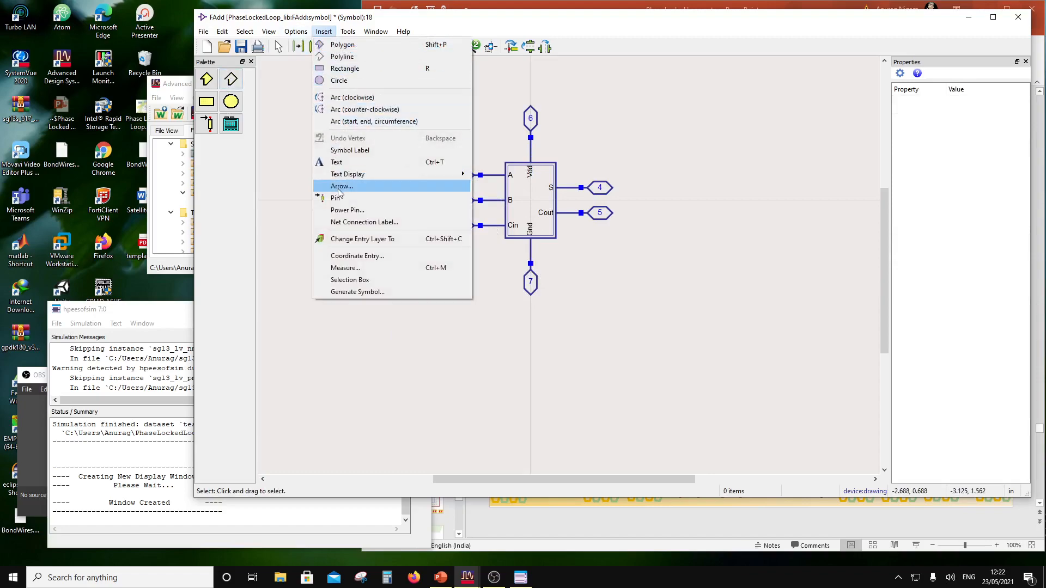
click(341, 162)
click(618, 270)
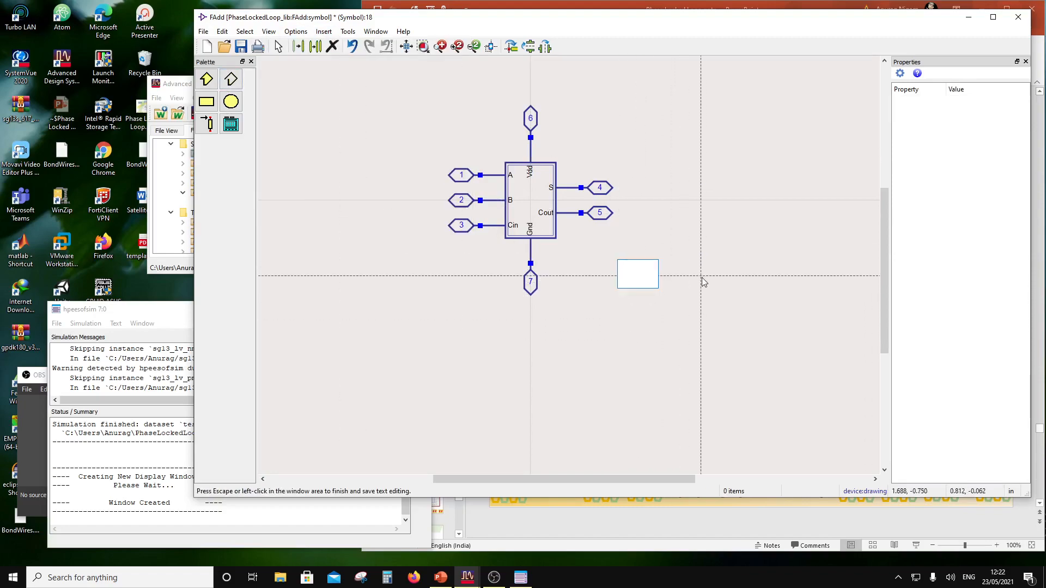
click(796, 369)
key(Escape)
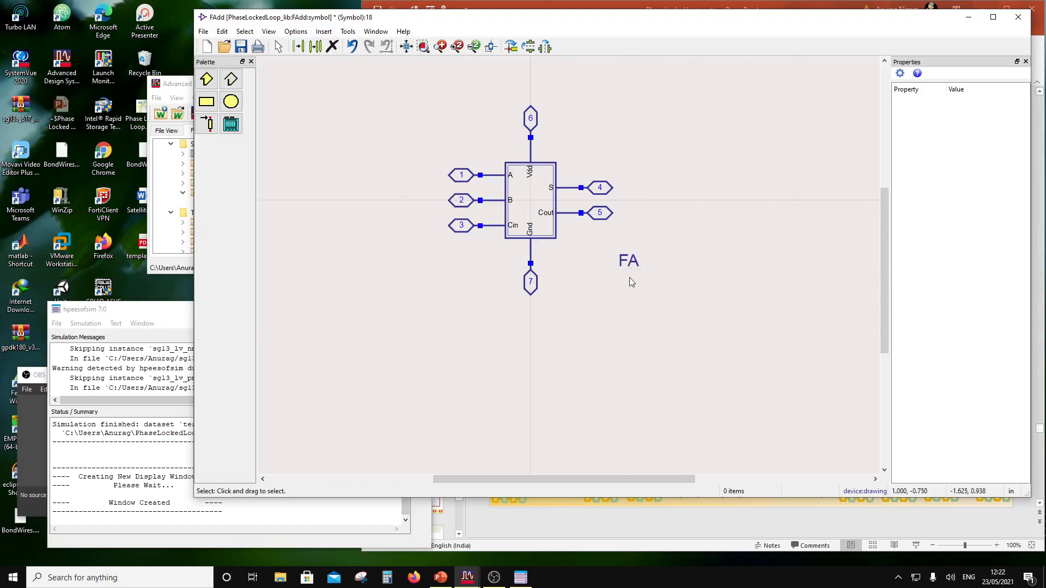
drag(627, 264, 528, 204)
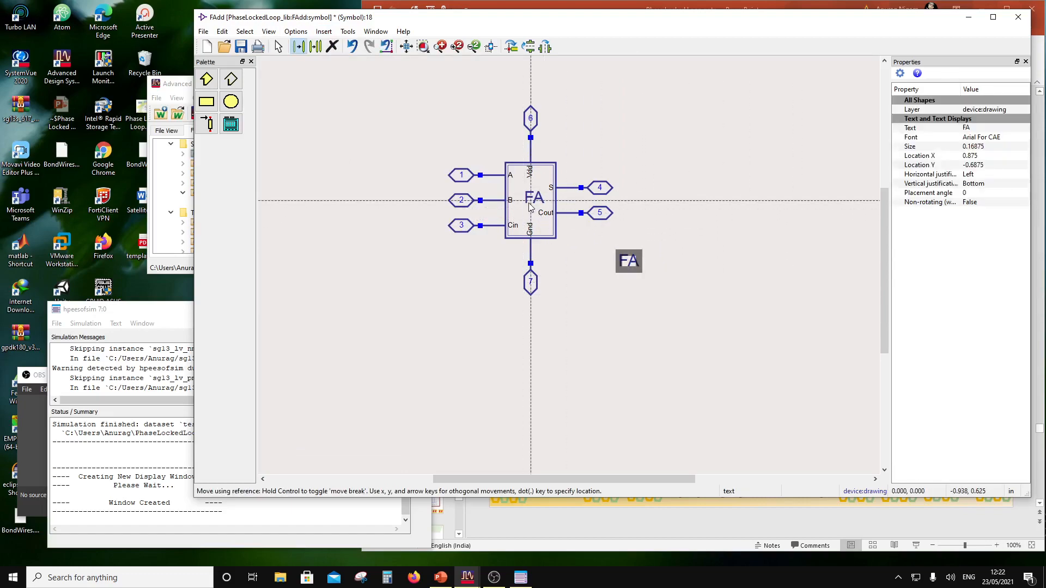
click(612, 315)
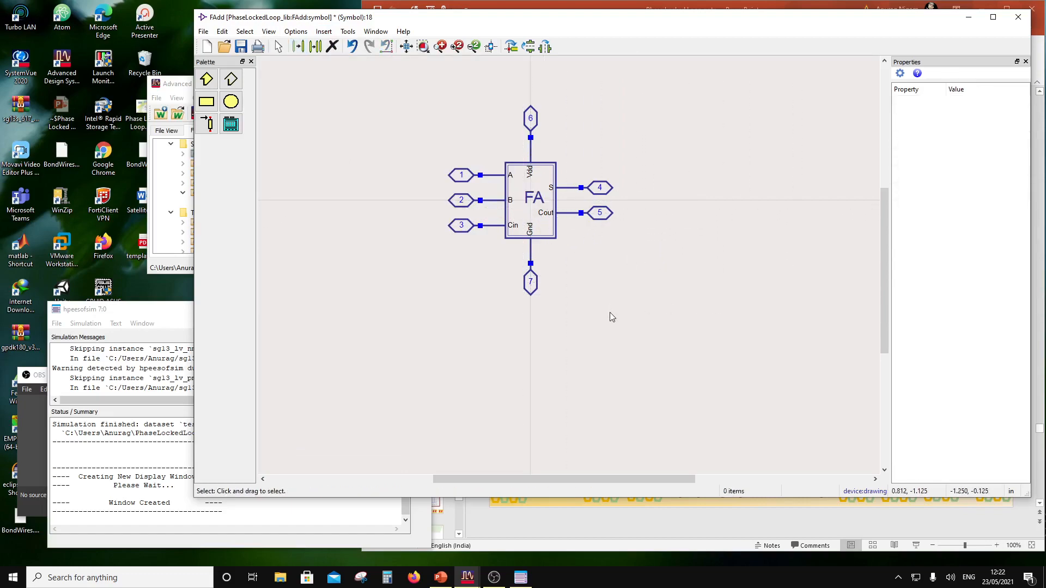
click(242, 47)
click(1017, 17)
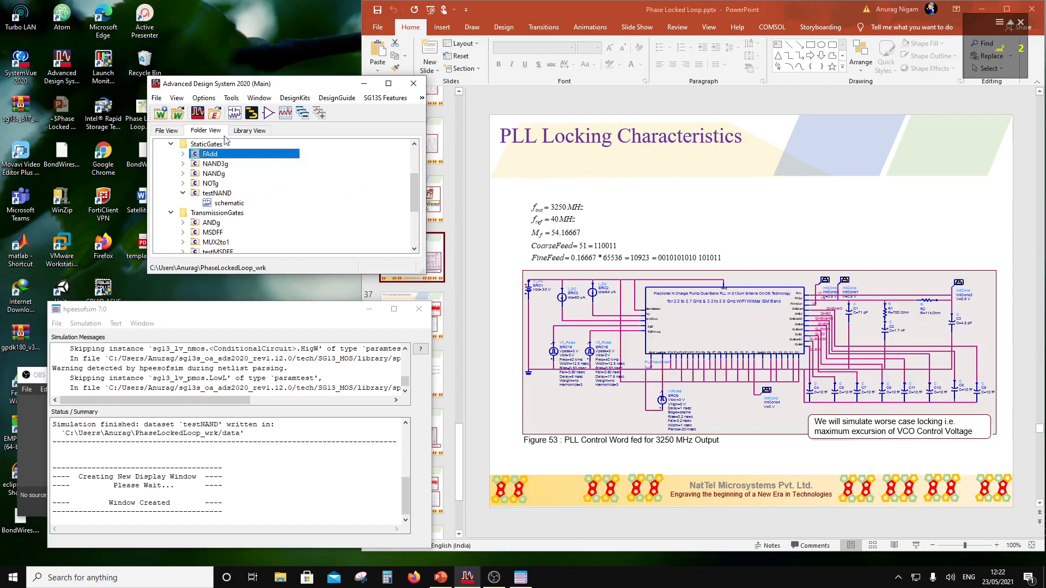
Create a new schematic named testFA in the StaticGates library.
scroll(219, 174, up, 1)
right_click(217, 174)
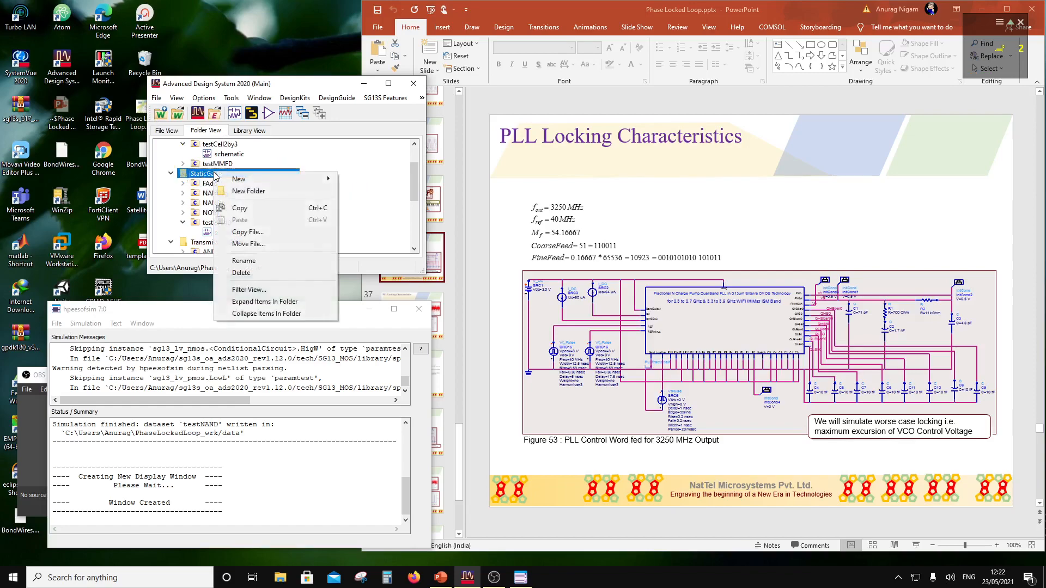
click(340, 185)
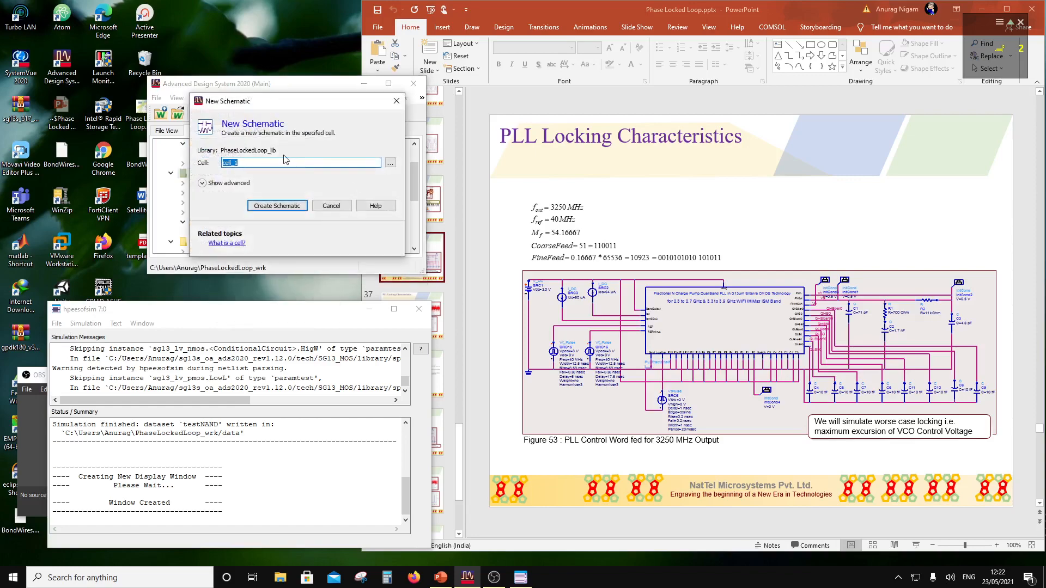
text(testFA)
key(Return)
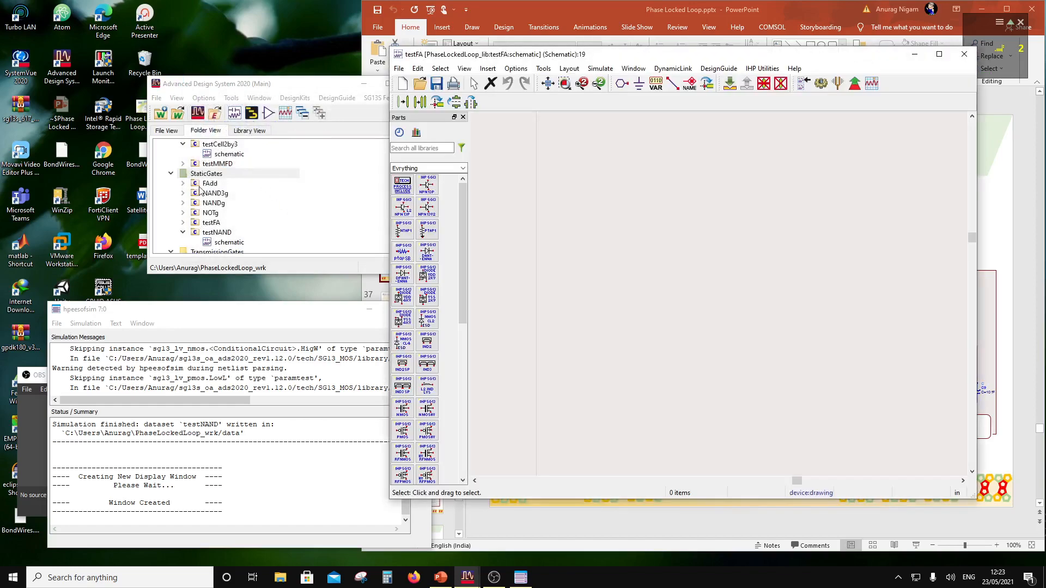
Place the FAdd instance X1 in testFA and move its FAdd/X1 label beside the symbol.
drag(205, 184, 572, 375)
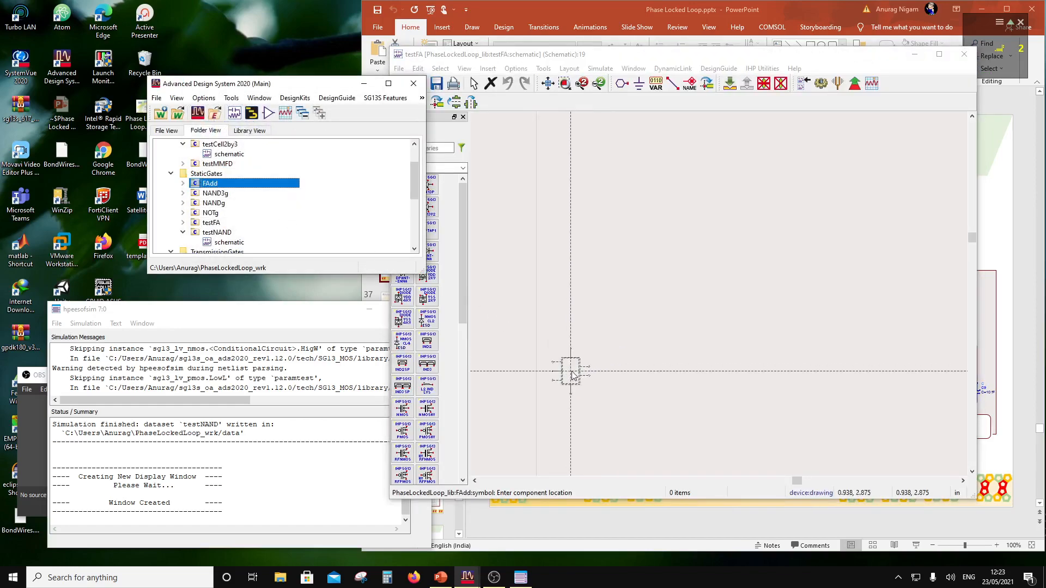
scroll(572, 375, down, 2)
scroll(697, 349, up, 5)
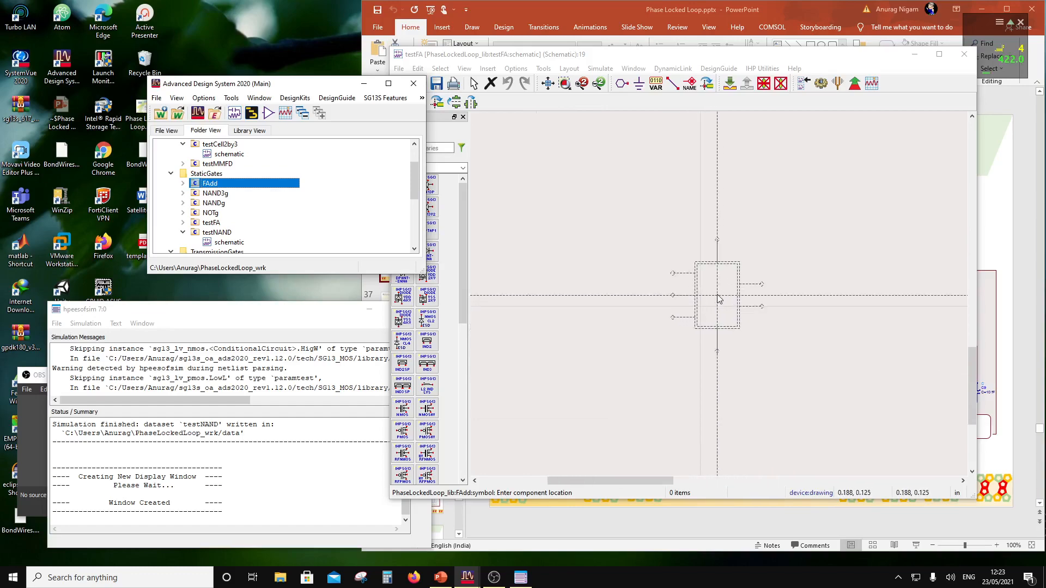
click(703, 310)
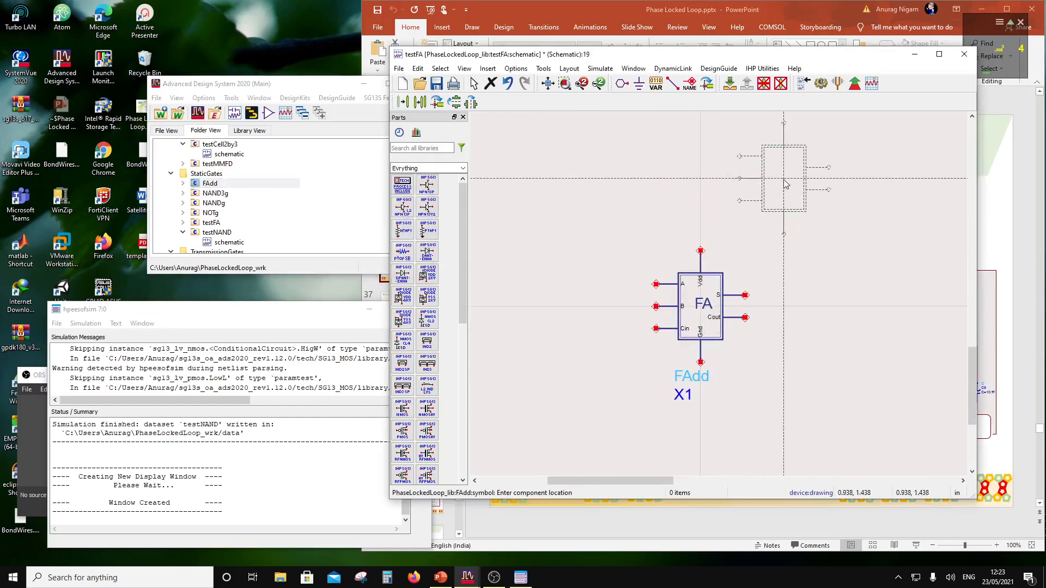
key(Escape)
click(724, 305)
key(F5)
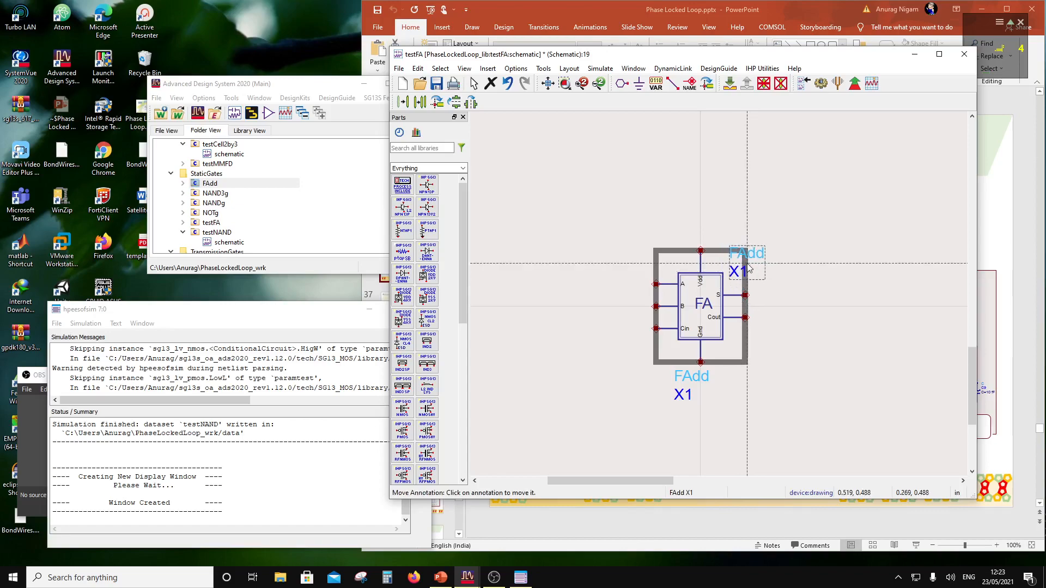
click(748, 267)
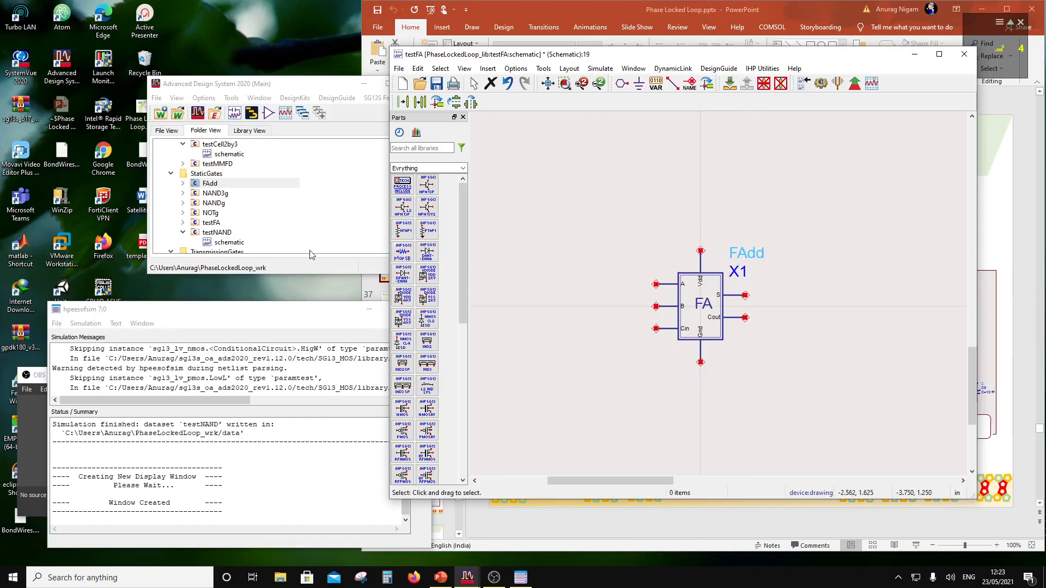
Paste the voltage sources left of the adder and move V_DC with its ground above it.
key(ctrl+v)
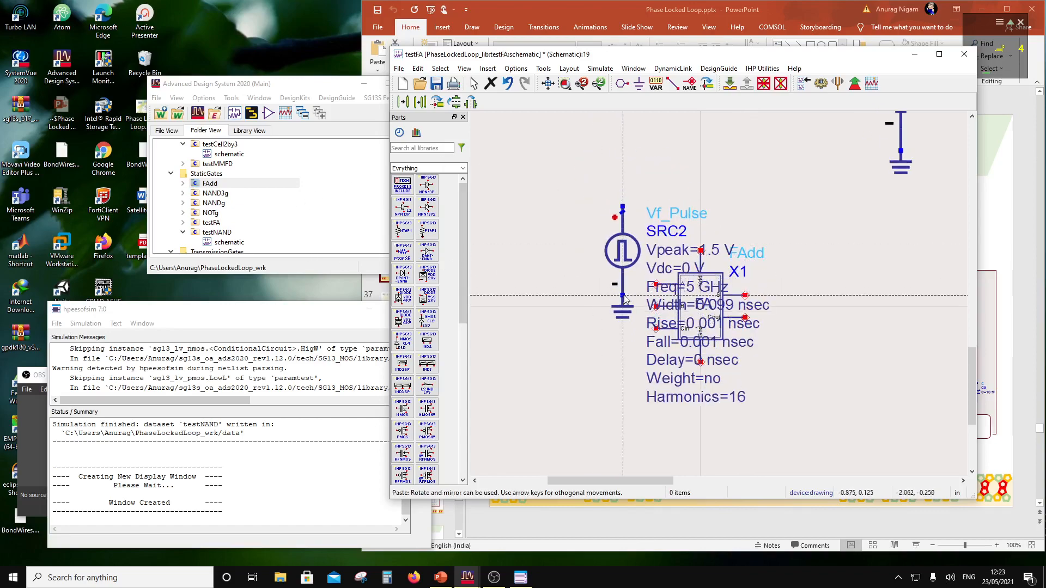
scroll(634, 340, down, 1)
scroll(665, 364, down, 3)
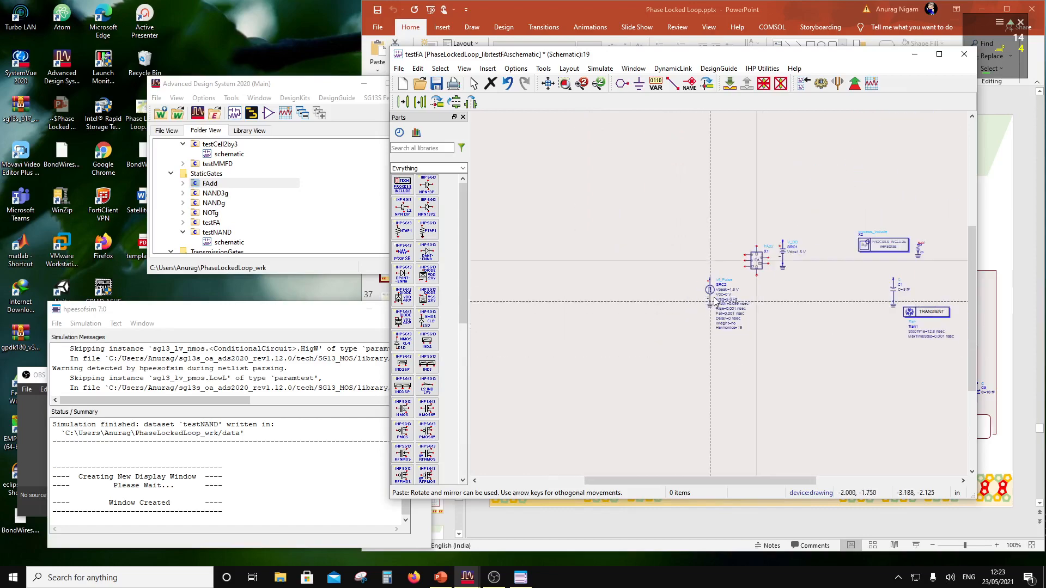
click(647, 290)
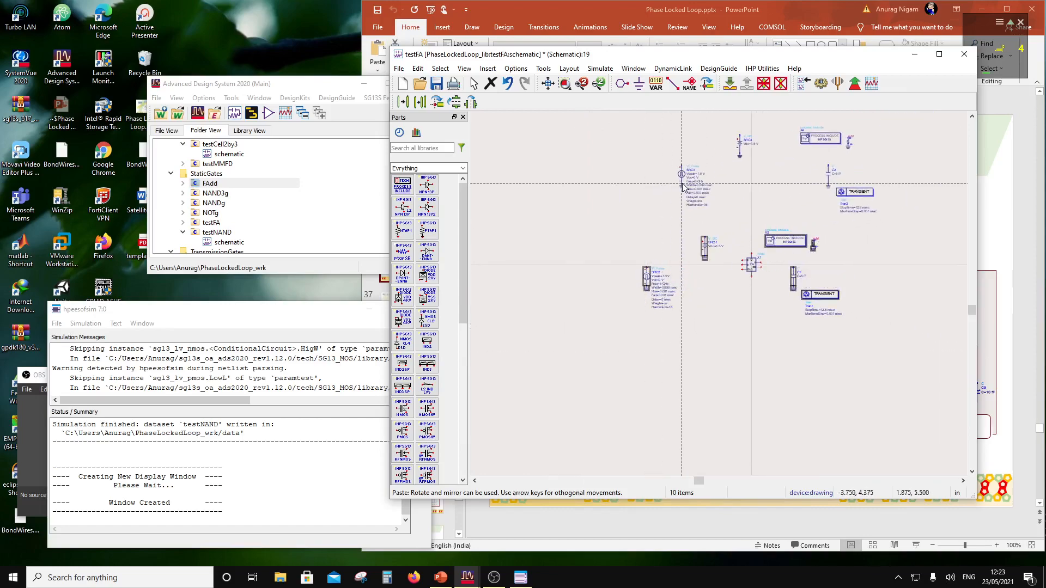
scroll(761, 286, up, 3)
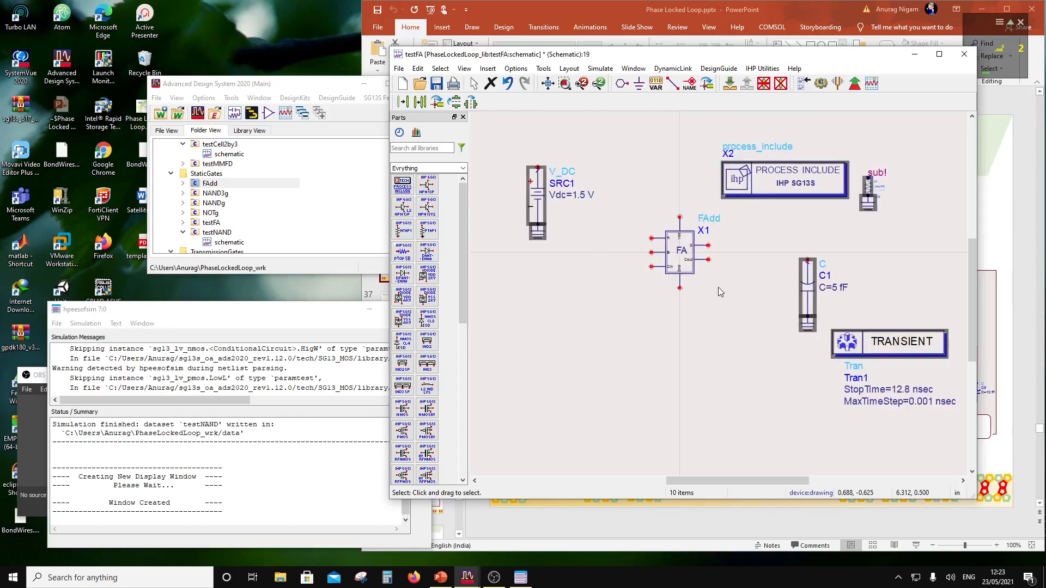
drag(557, 175, 648, 221)
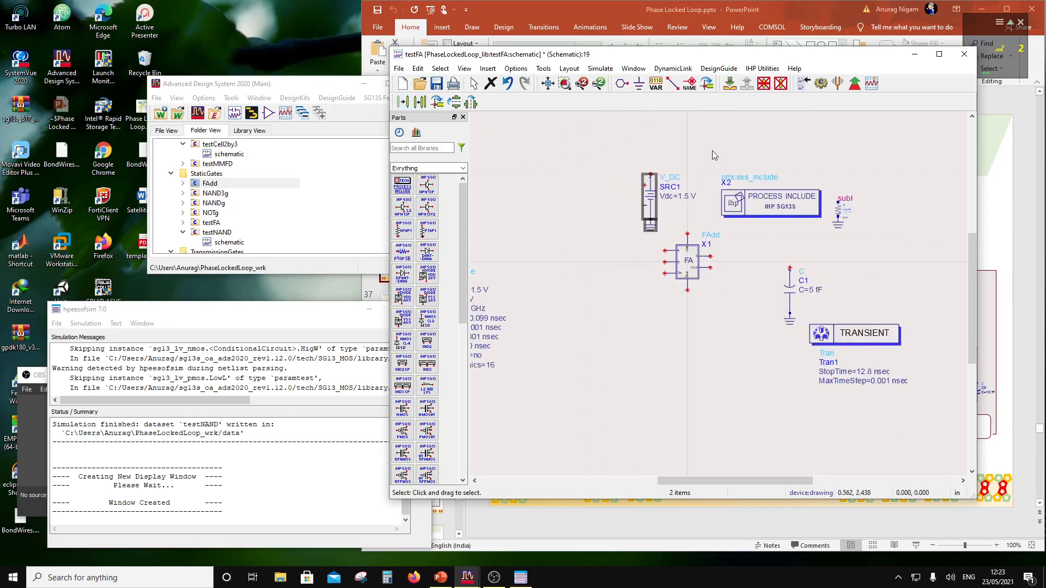
Wire the V_DC source to the adder's top pin and ground its bottom pin.
click(672, 83)
click(651, 174)
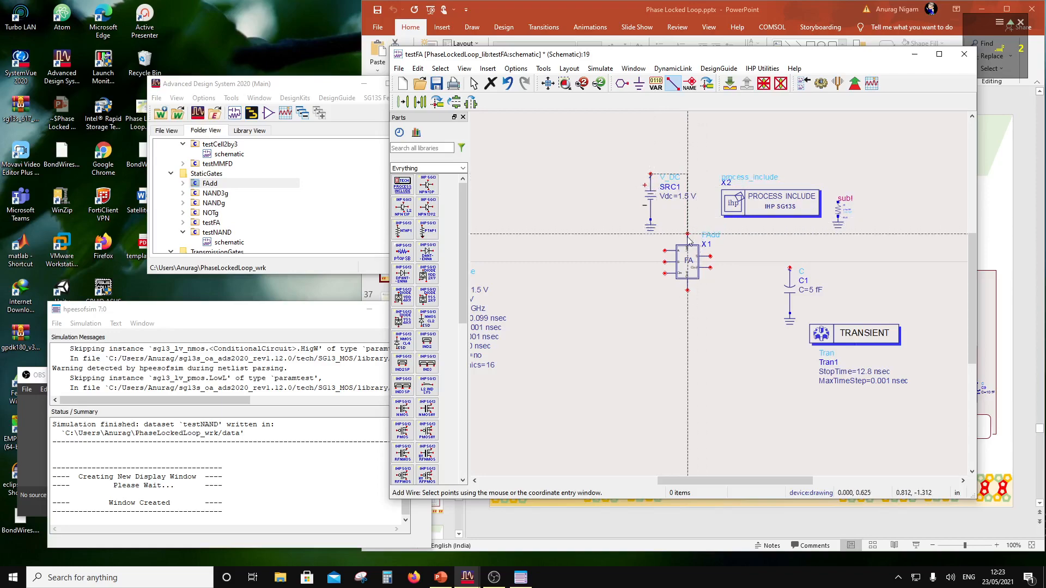
click(687, 234)
key(Escape)
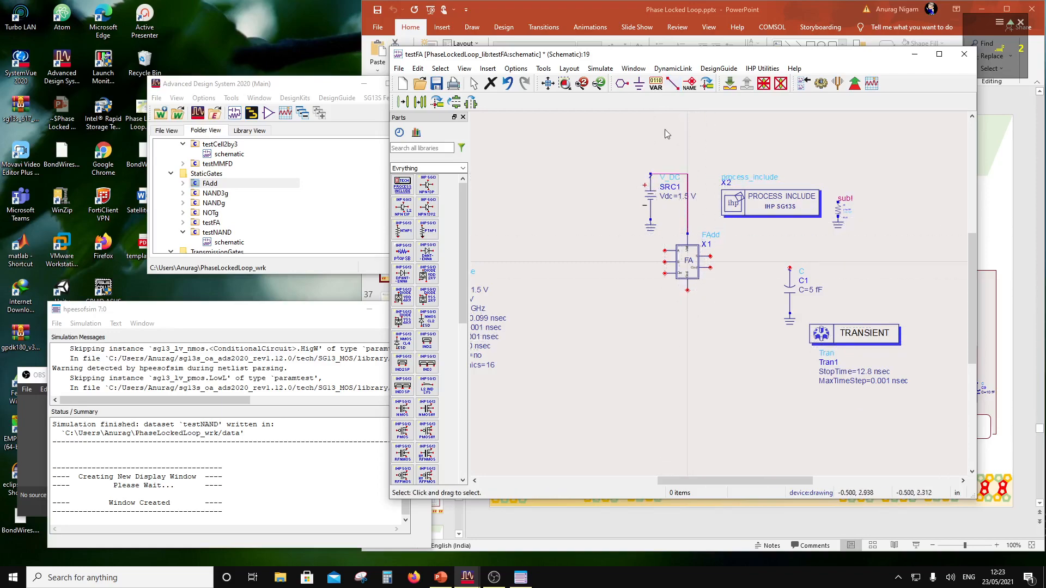
click(639, 83)
click(688, 290)
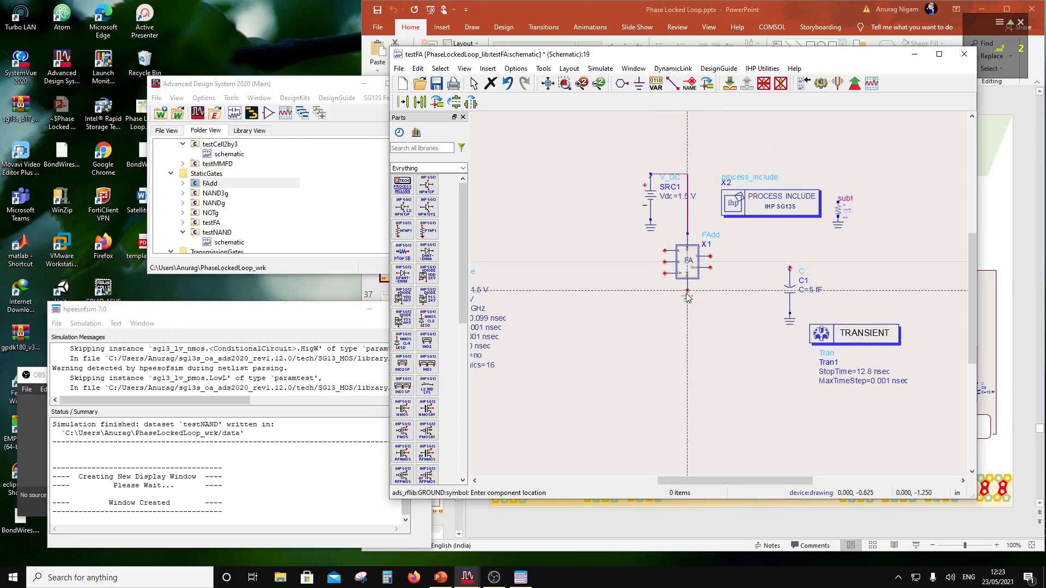
key(Escape)
Move capacitor C1 beside the adder and copy it as C2 below.
drag(760, 241, 736, 295)
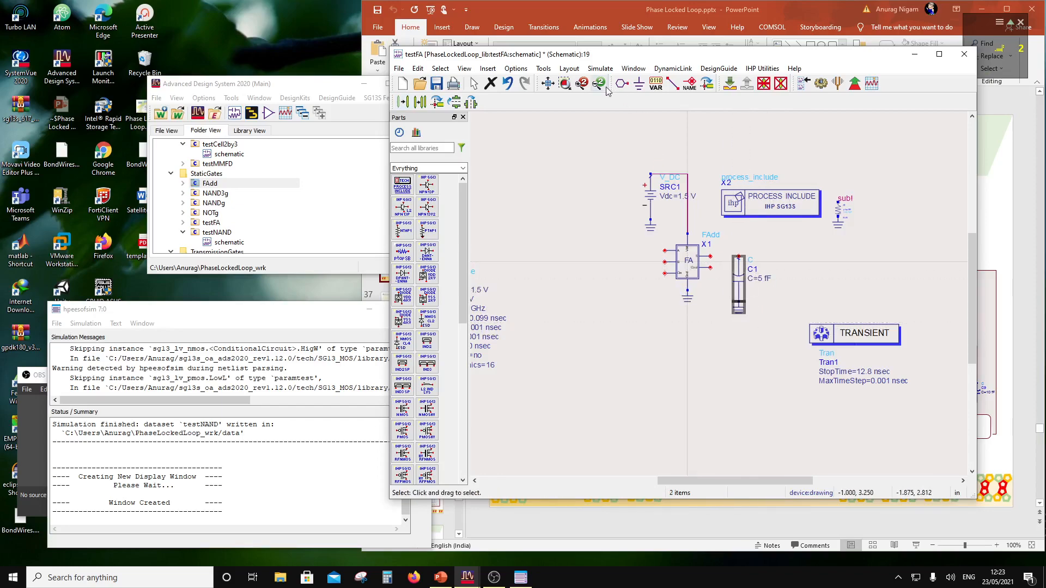
click(420, 101)
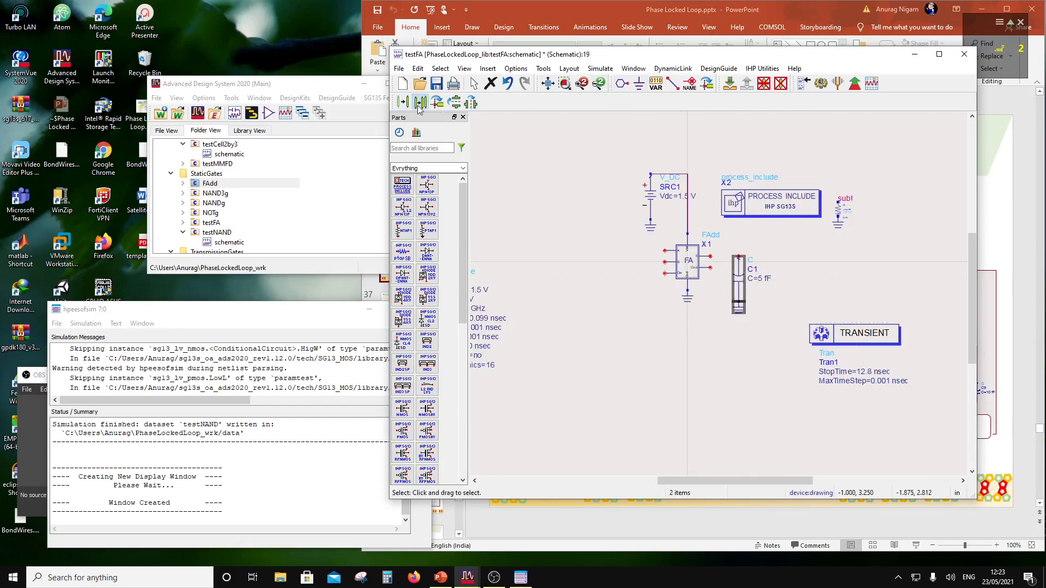
click(738, 256)
click(716, 311)
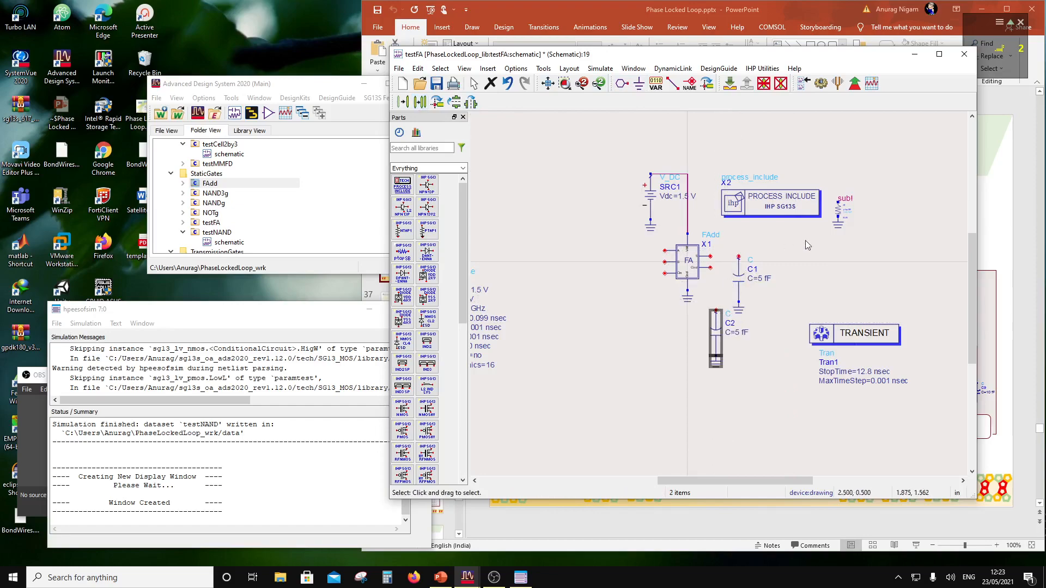
Wire the adder's Sum output to C1 and its carry-out pin to C2.
click(673, 83)
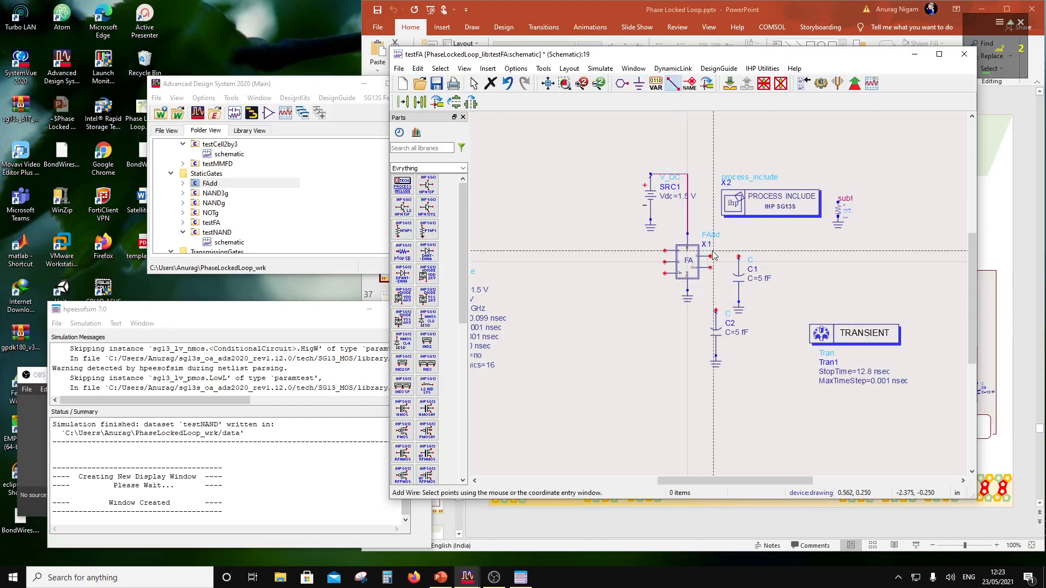
click(710, 256)
click(738, 256)
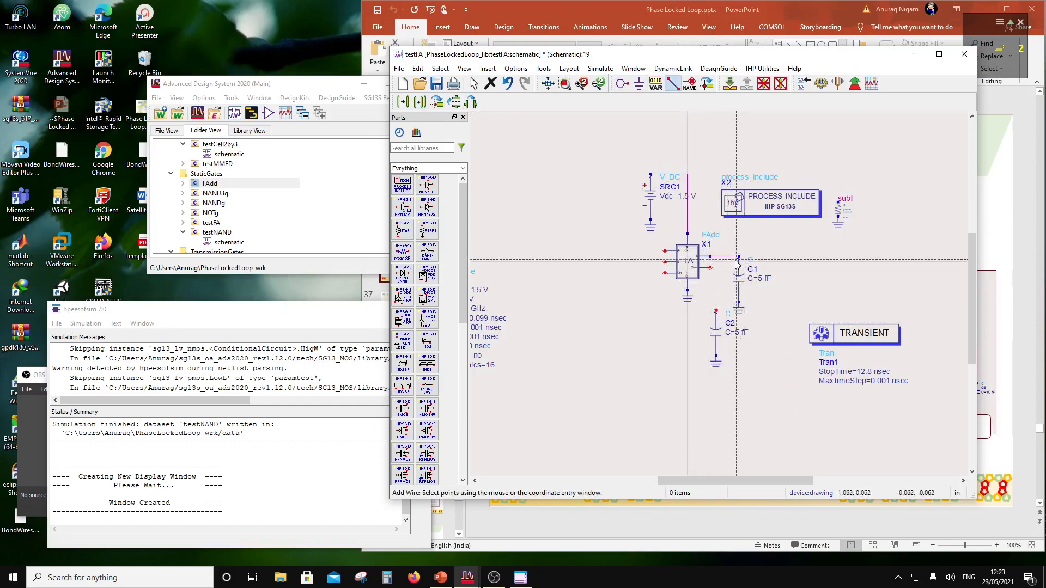
click(716, 310)
click(710, 268)
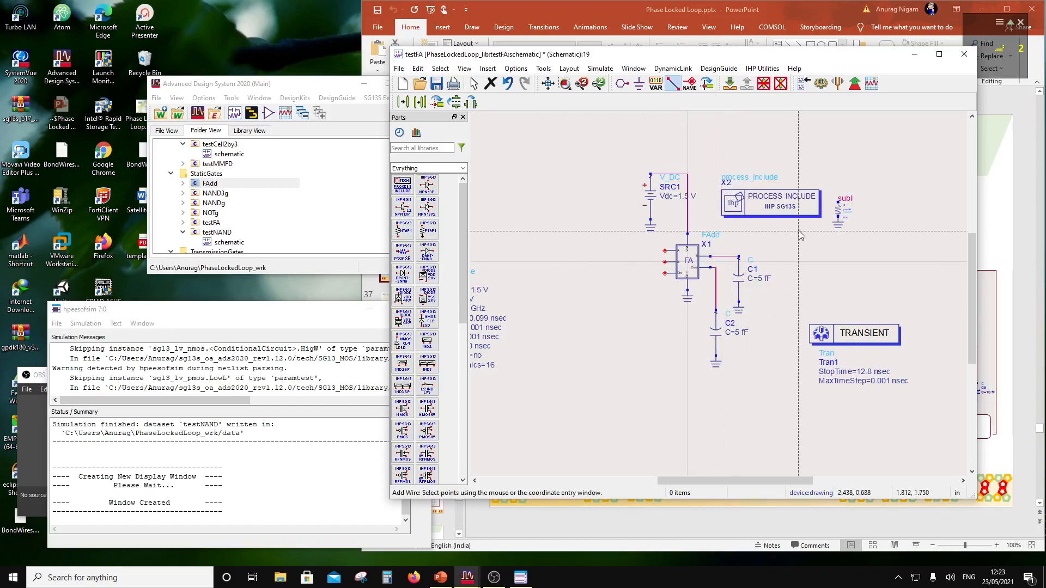
key(Escape)
Name C1's wire Sum and C2's wire Cout.
click(689, 83)
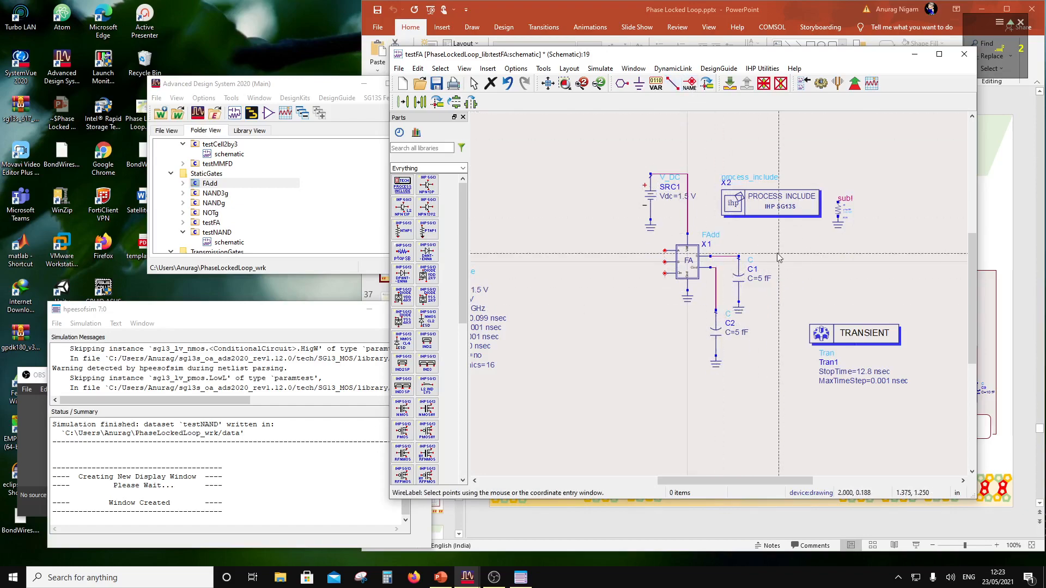
click(724, 256)
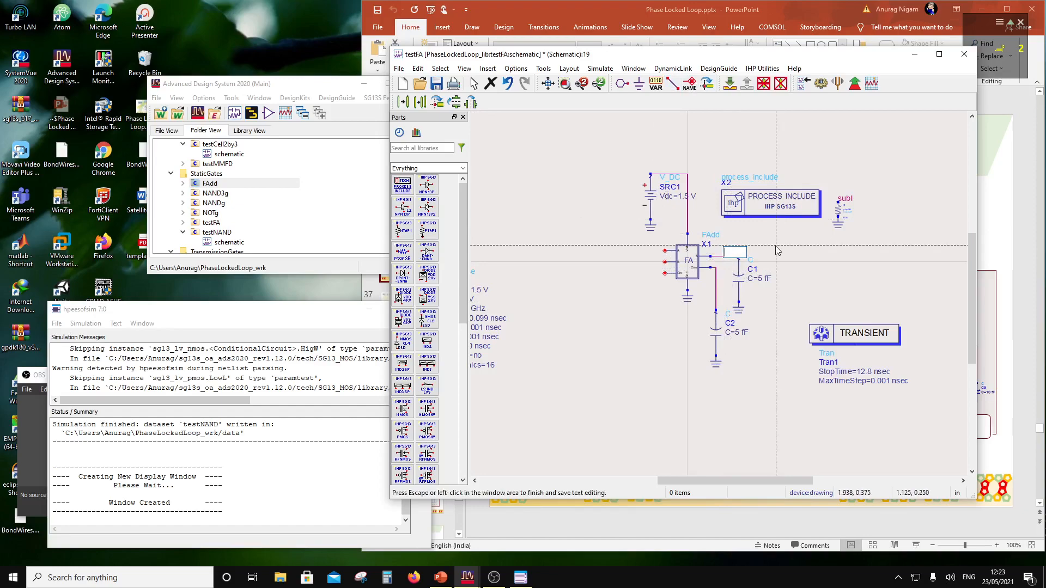
text(Sum)
click(827, 286)
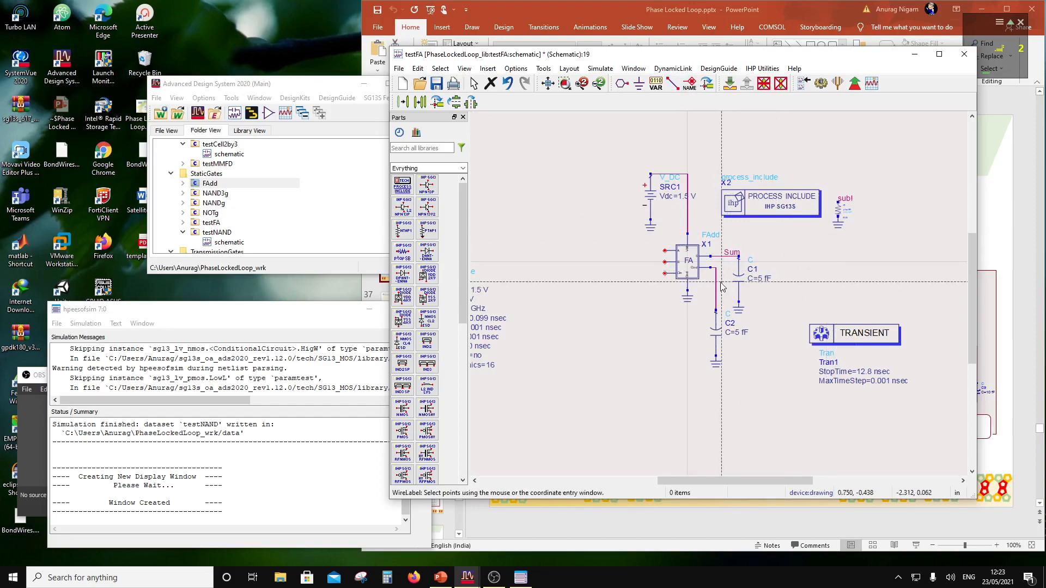
click(716, 280)
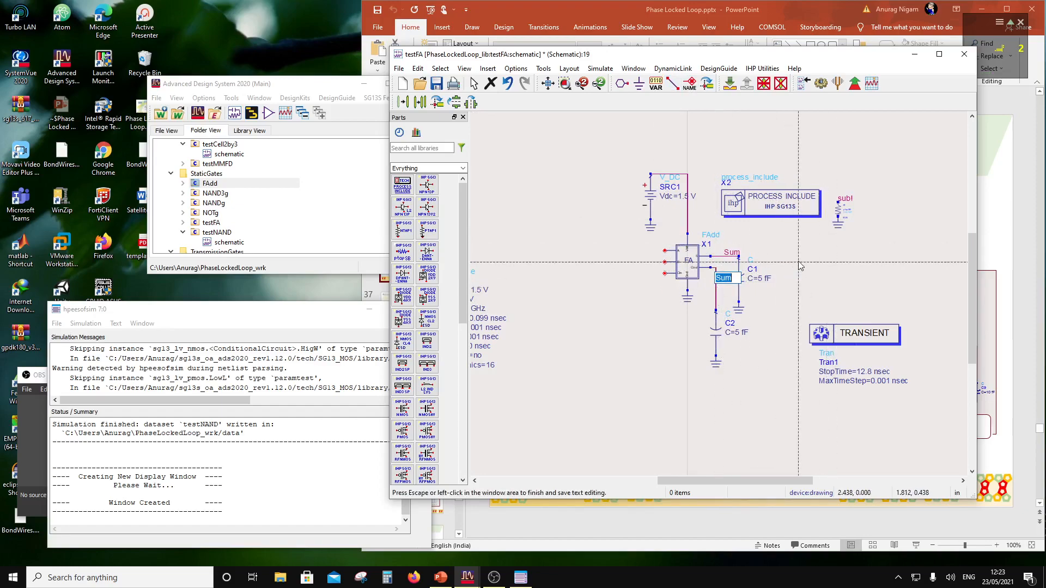
text(Cout)
click(854, 239)
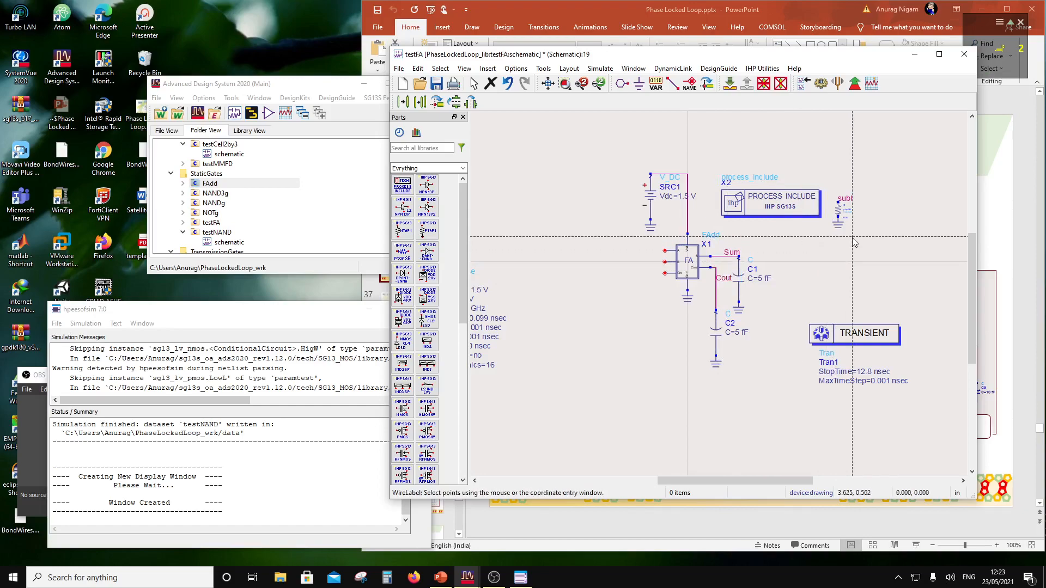
key(Escape)
scroll(642, 321, down, 2)
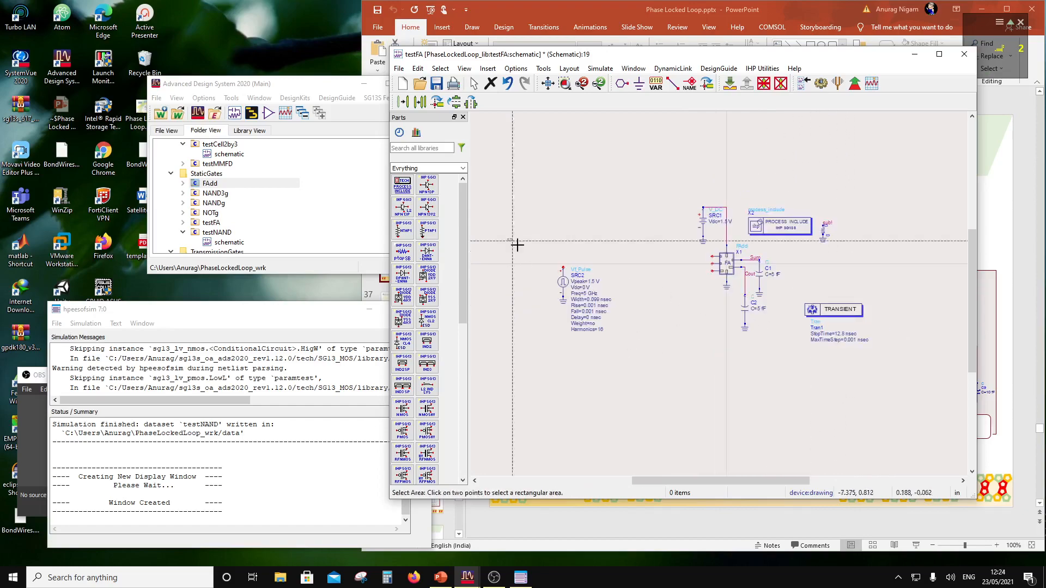
Set SRC2's frequency to 1 GHz and pulse width to 0.49 nsec.
drag(515, 242, 655, 281)
scroll(656, 287, up, 2)
click(779, 299)
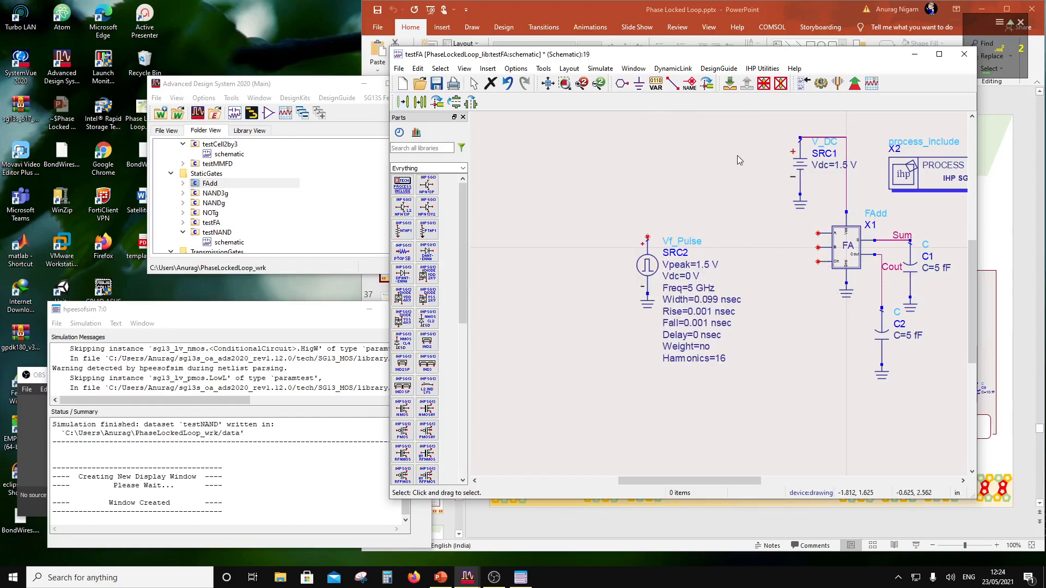
double_click(692, 289)
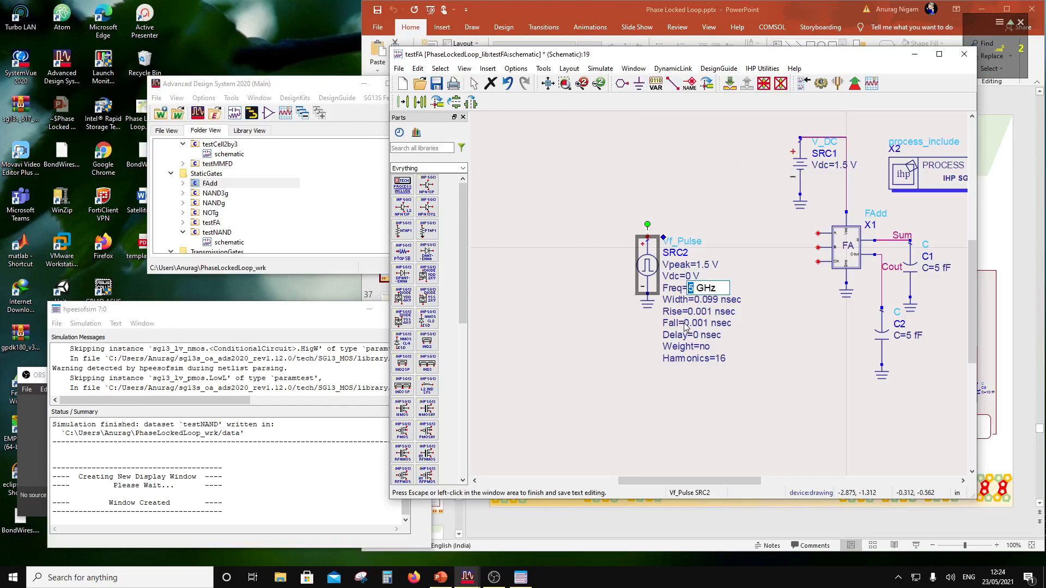
text(1)
click(765, 363)
double_click(709, 300)
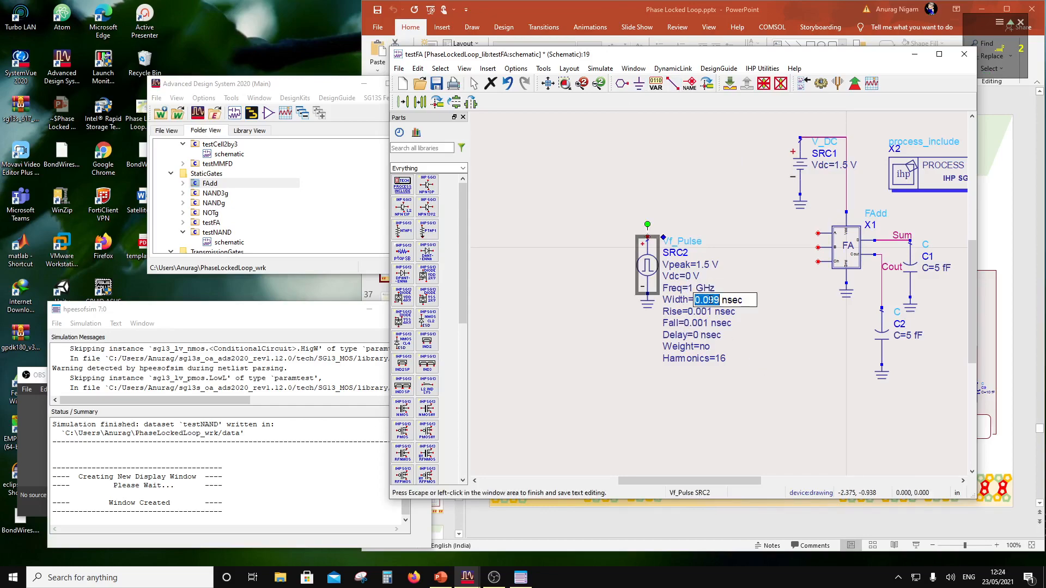
drag(714, 300, 702, 301)
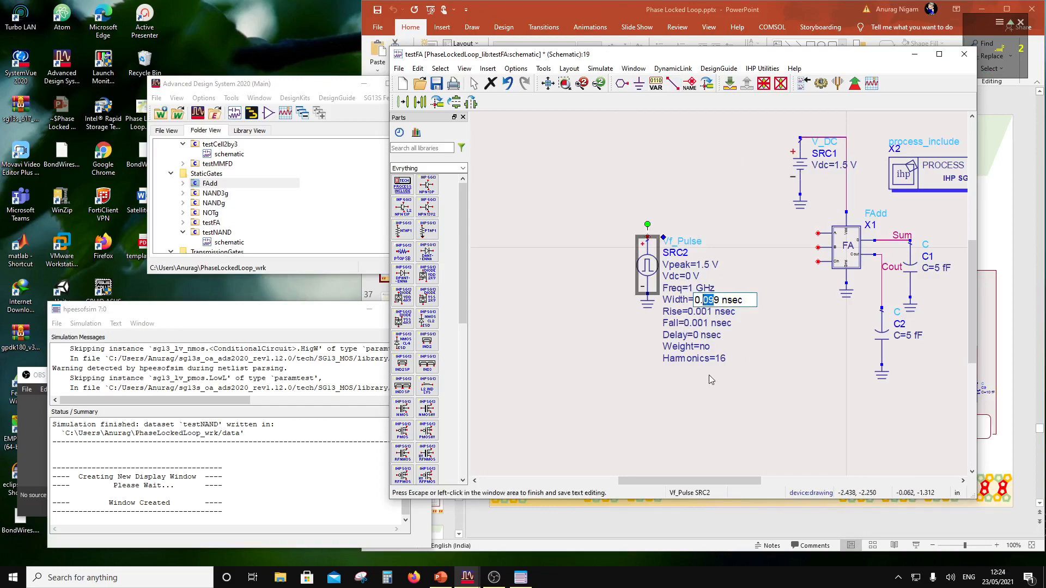
text(4)
click(752, 384)
Change SRC2's rise and fall times to 0.01 nsec each.
double_click(707, 311)
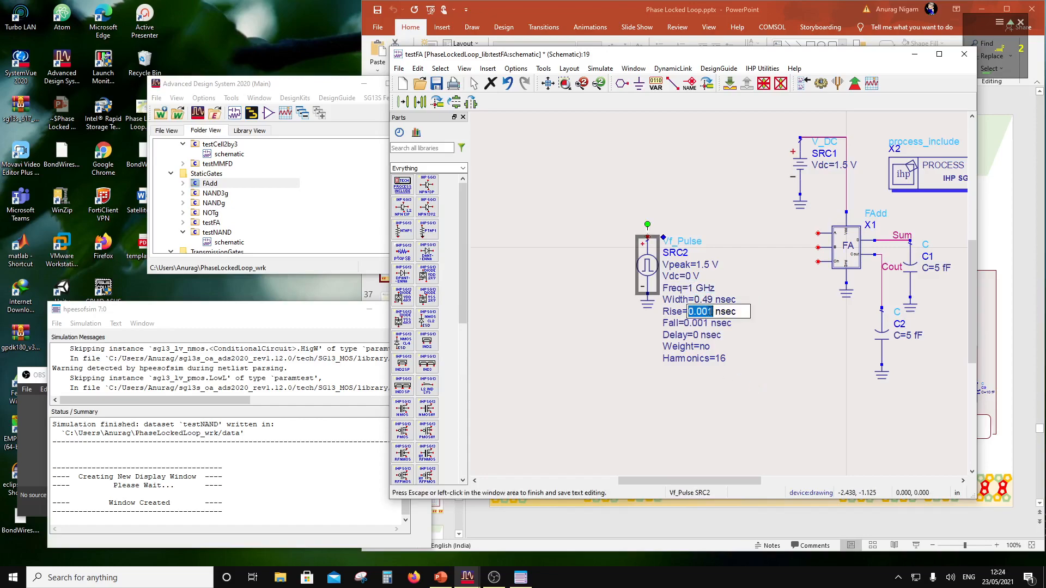
click(706, 311)
key(BackSpace)
click(714, 327)
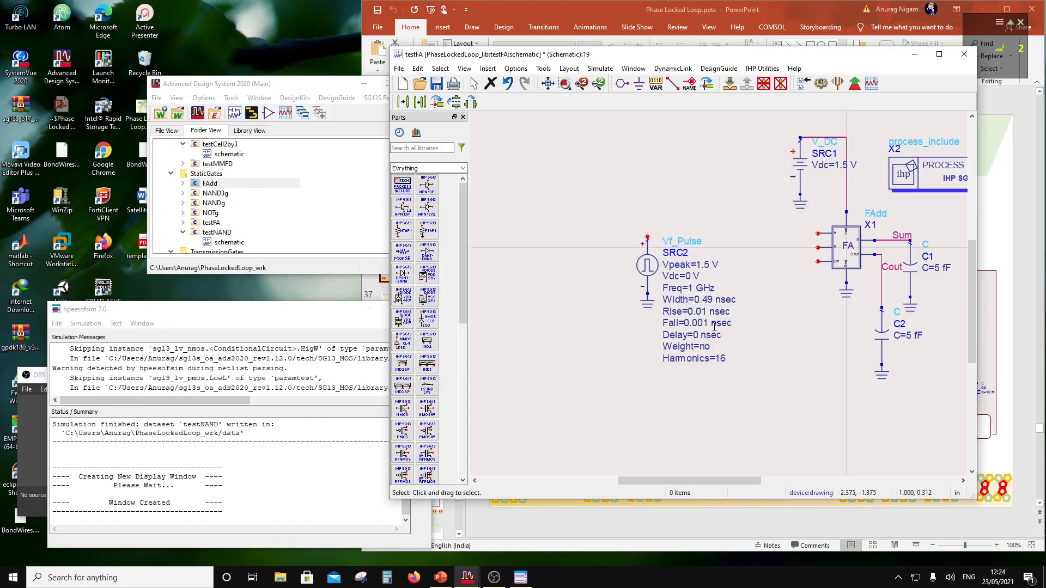
double_click(706, 323)
key(BackSpace)
click(758, 351)
drag(631, 214, 697, 343)
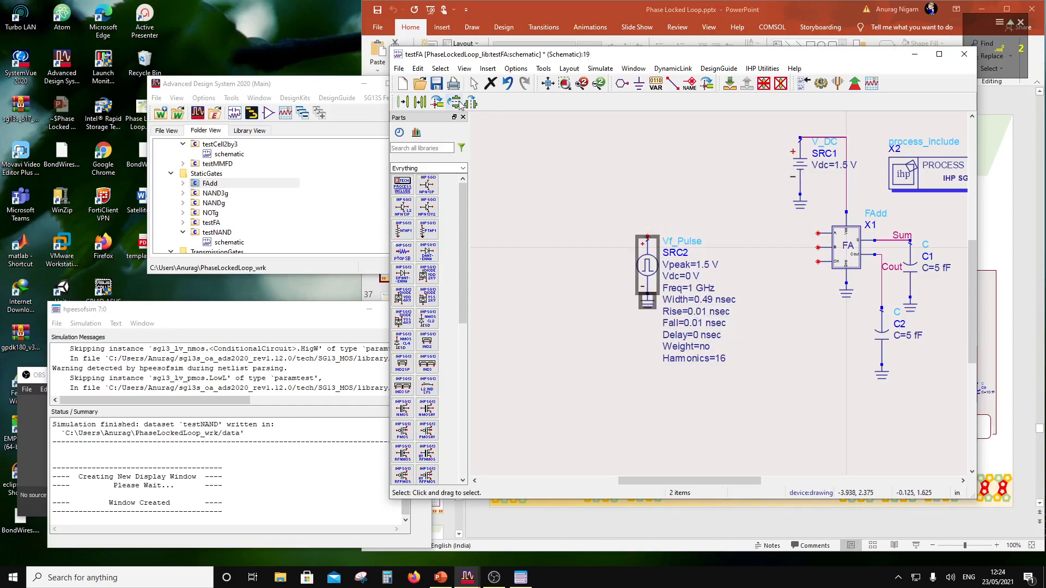
Copy the pulse source as SRC3 with frequency 0.5 GHz and width 0.99 nsec.
click(420, 102)
click(647, 237)
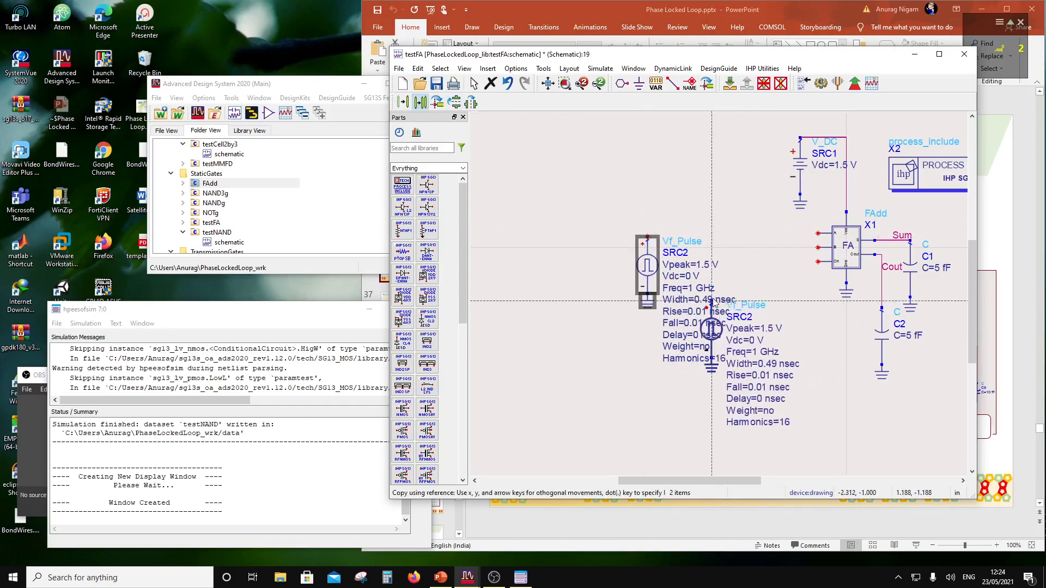
click(750, 293)
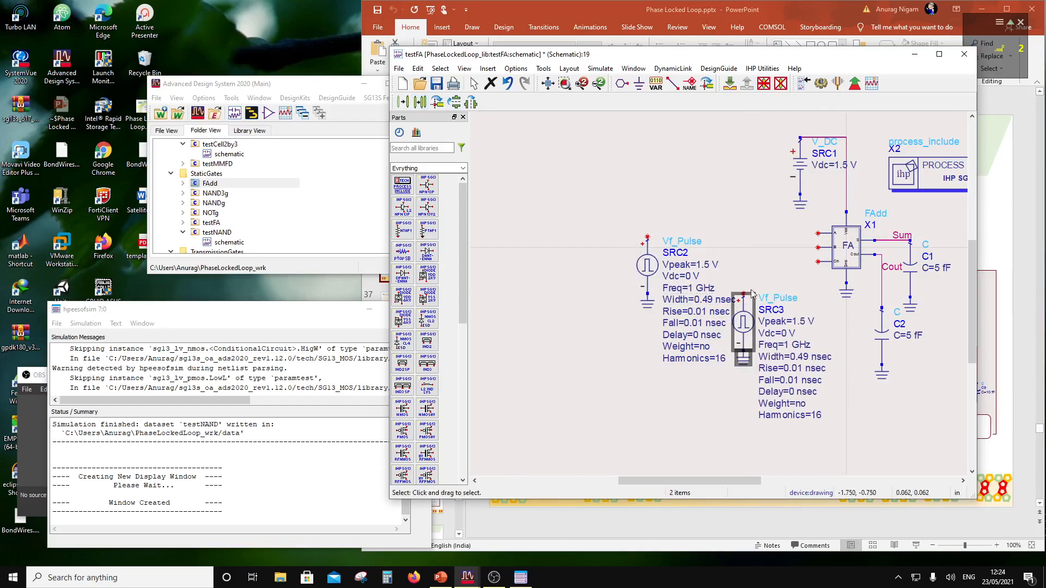
click(788, 345)
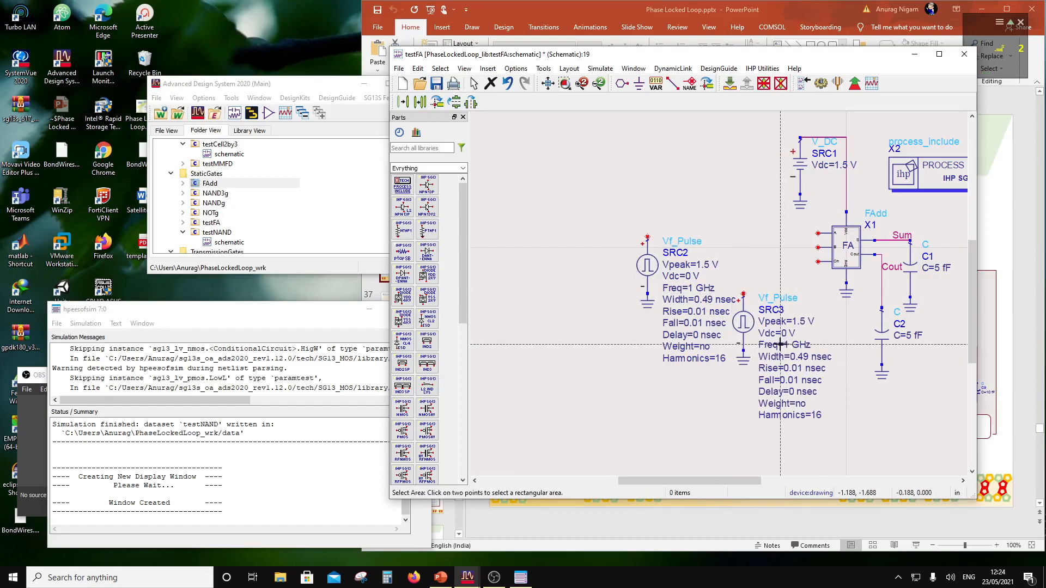
click(788, 344)
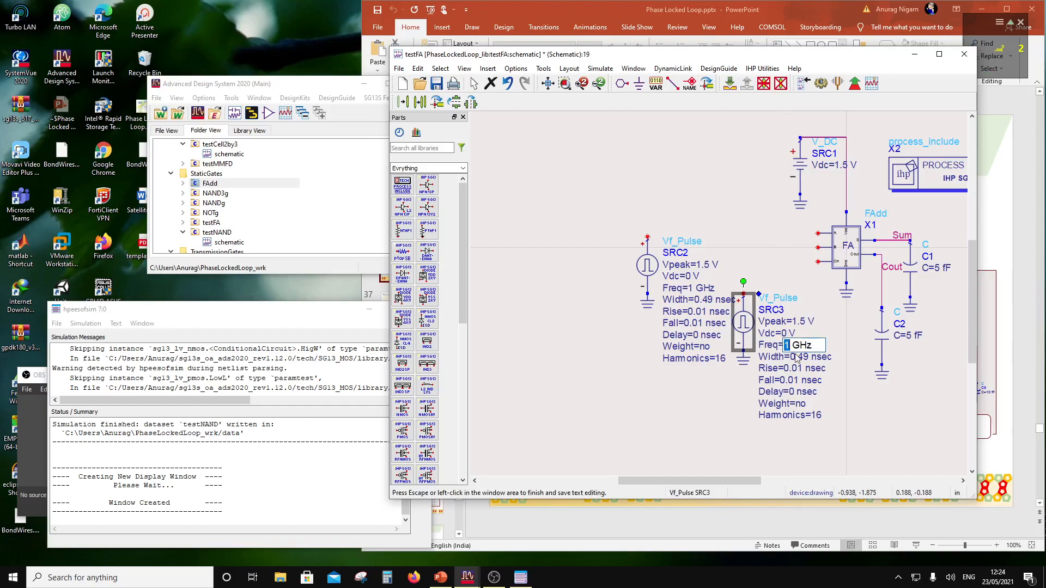
text(0.5)
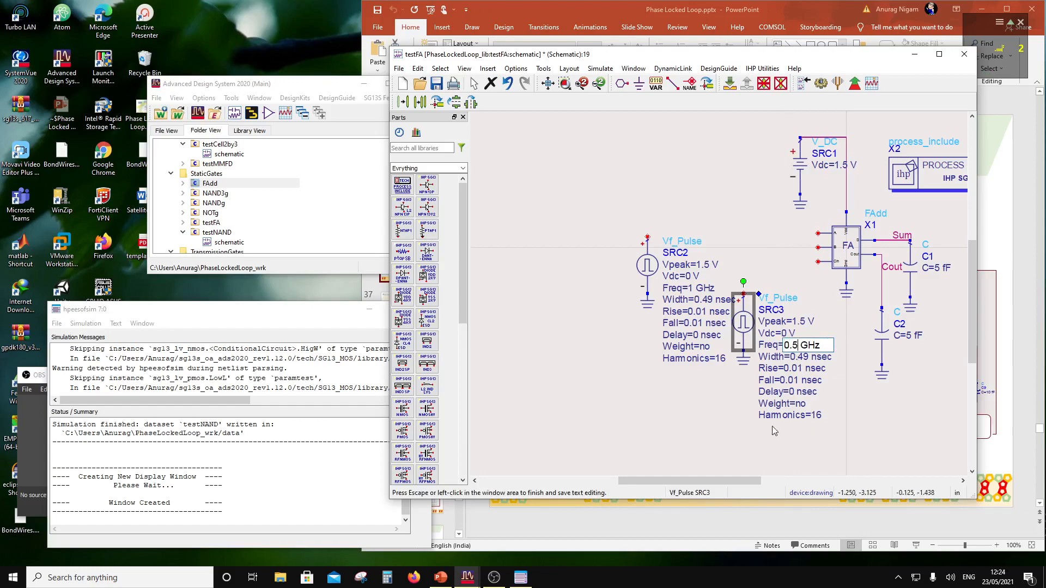
click(852, 350)
double_click(805, 357)
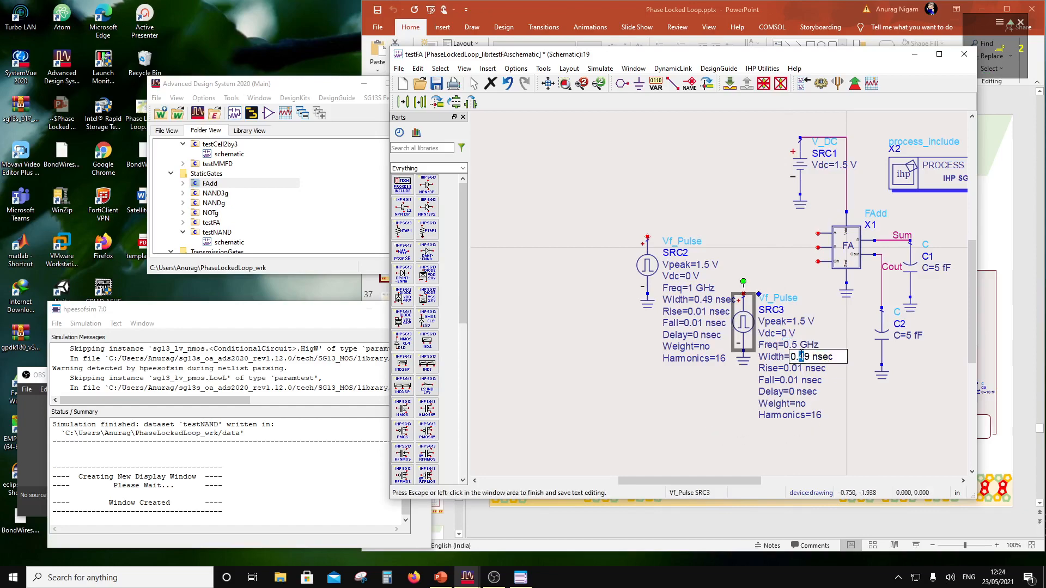
click(851, 397)
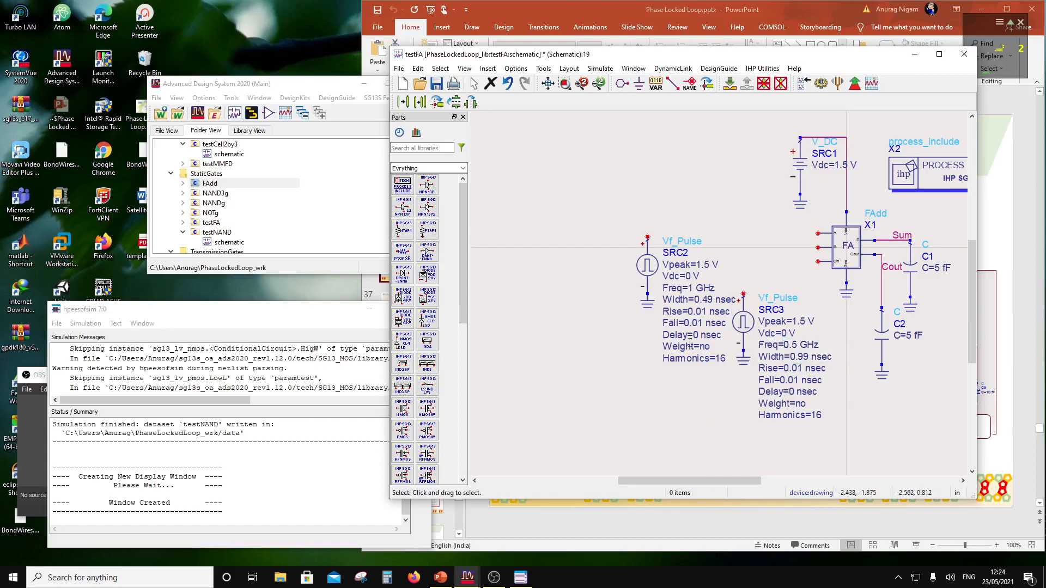
Shift SRC2 and SRC3 further left and copy SRC3 as new source SRC4.
drag(615, 214, 750, 372)
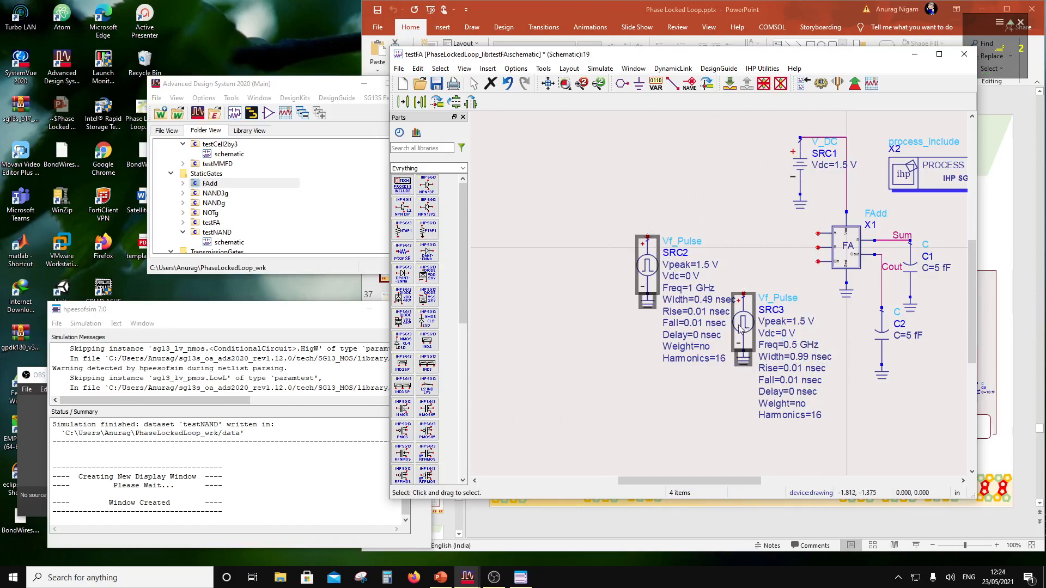
drag(740, 327, 680, 327)
click(779, 287)
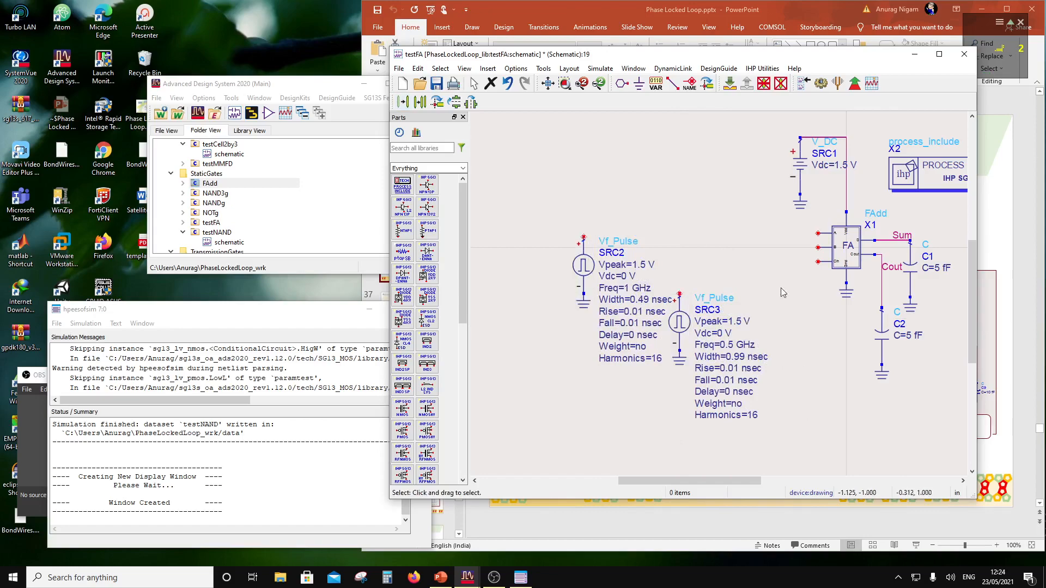
drag(665, 269, 712, 370)
click(420, 102)
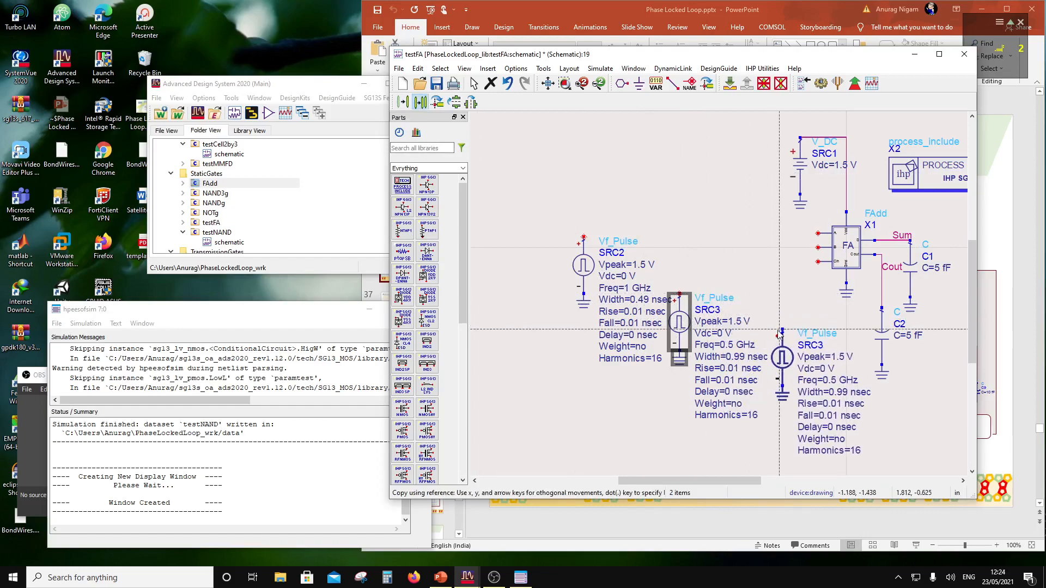
click(783, 330)
Set SRC4's frequency to 0.25 GHz and pulse width to 1.99 nsec.
double_click(833, 381)
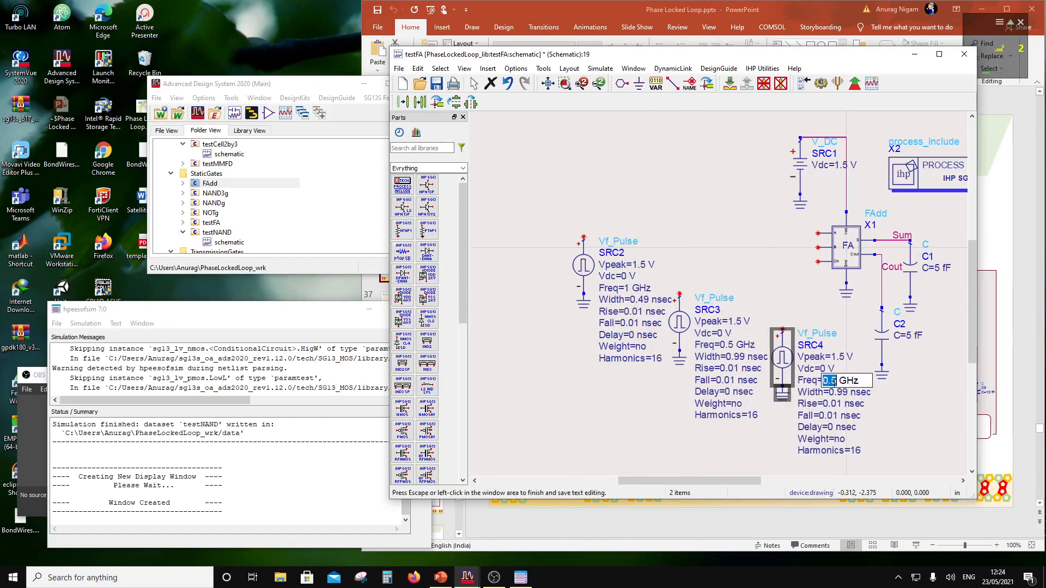
click(833, 381)
text(2)
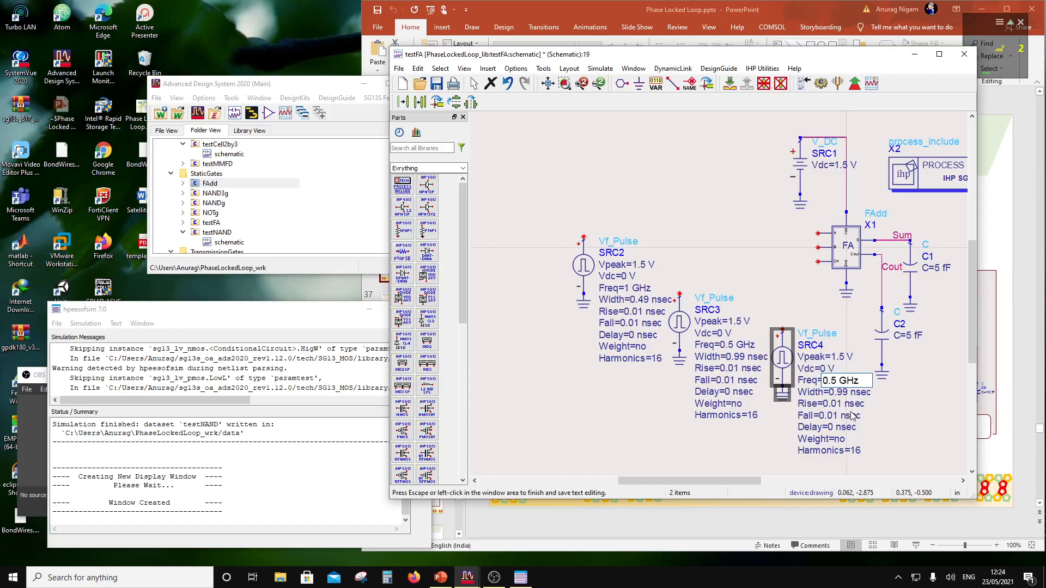
click(893, 440)
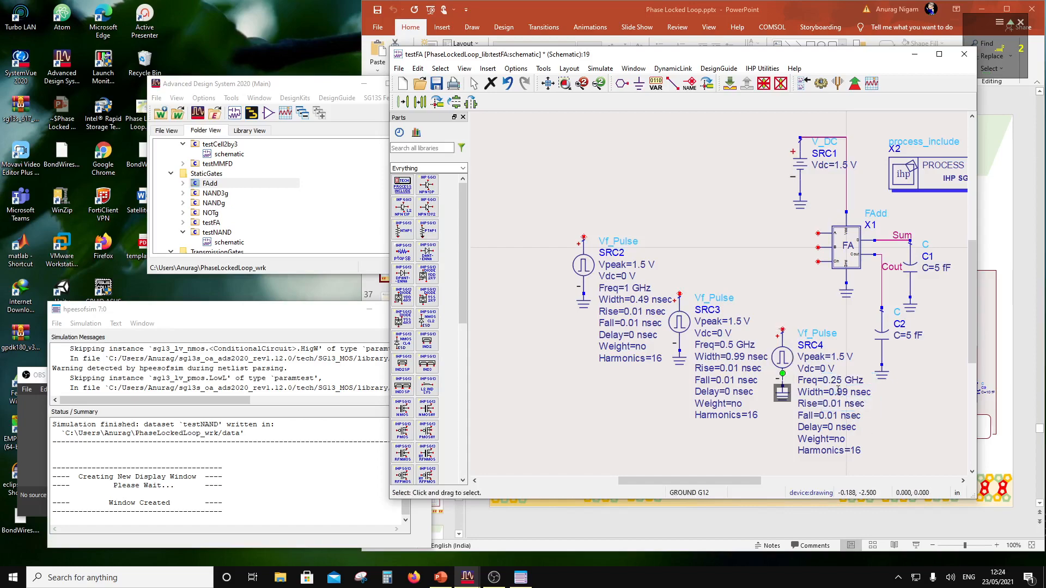
double_click(834, 391)
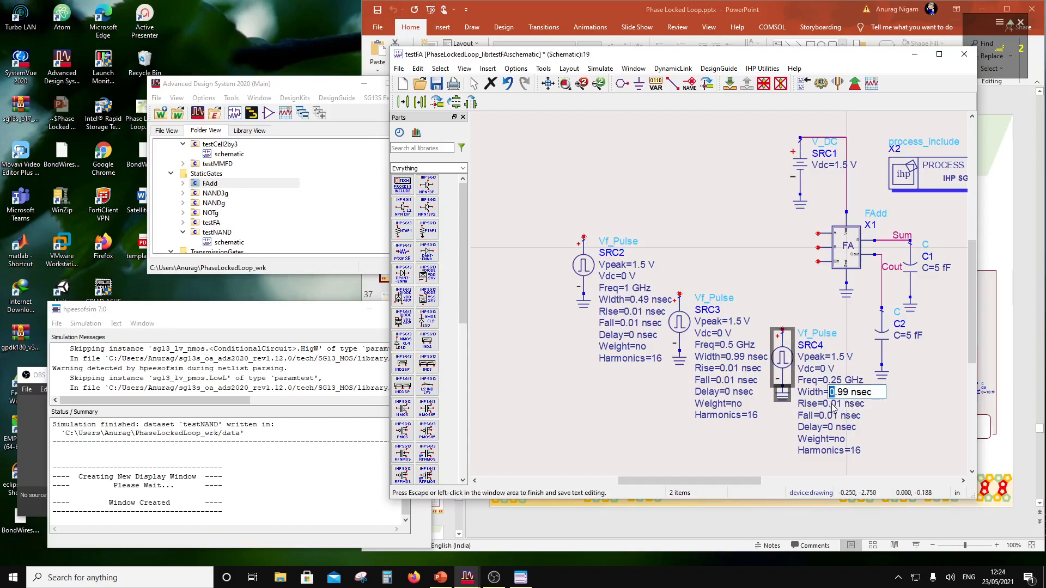
text(1)
click(902, 434)
Set the transient StopTime to 4 nsec and MaxTimeStep to 0.01.
scroll(763, 319, down, 1)
scroll(926, 305, up, 1)
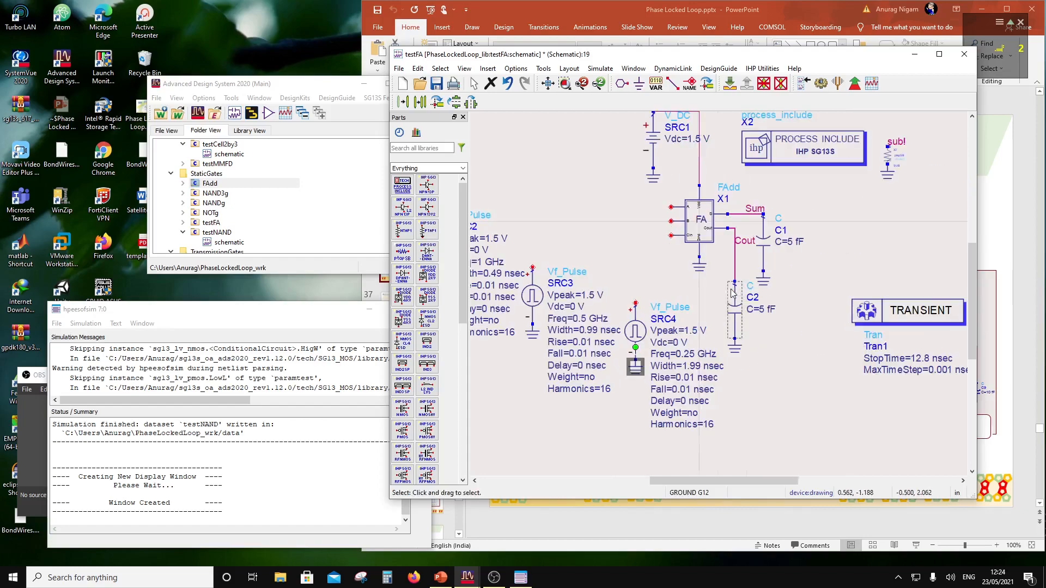
double_click(920, 358)
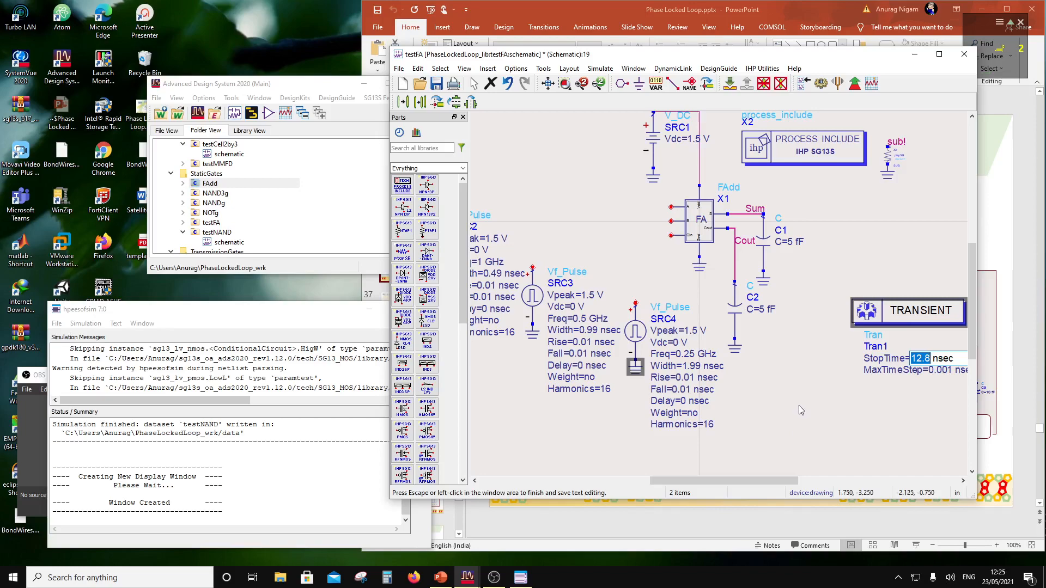
text(4)
key(Return)
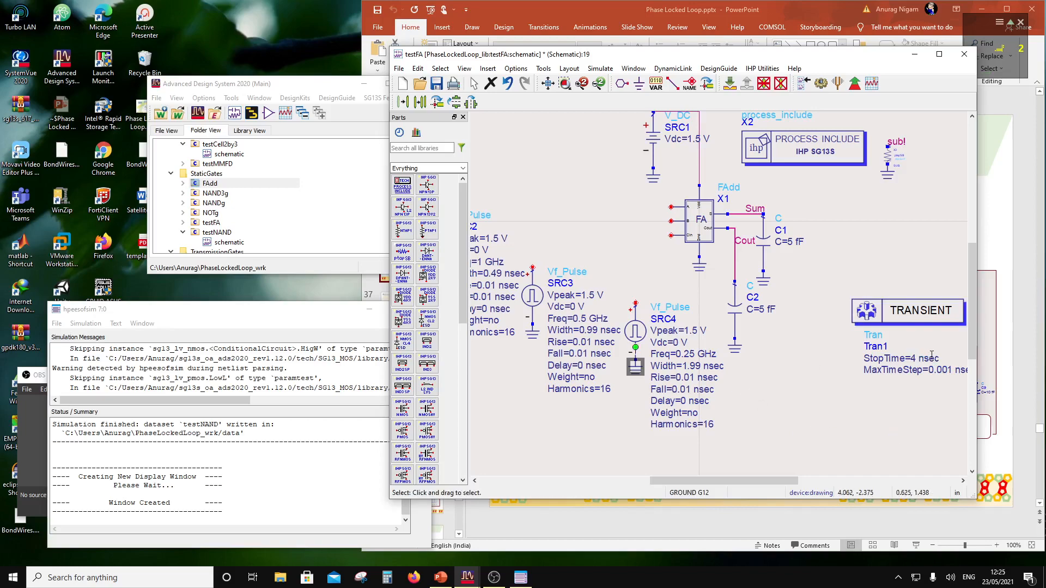
double_click(945, 374)
text(0.01)
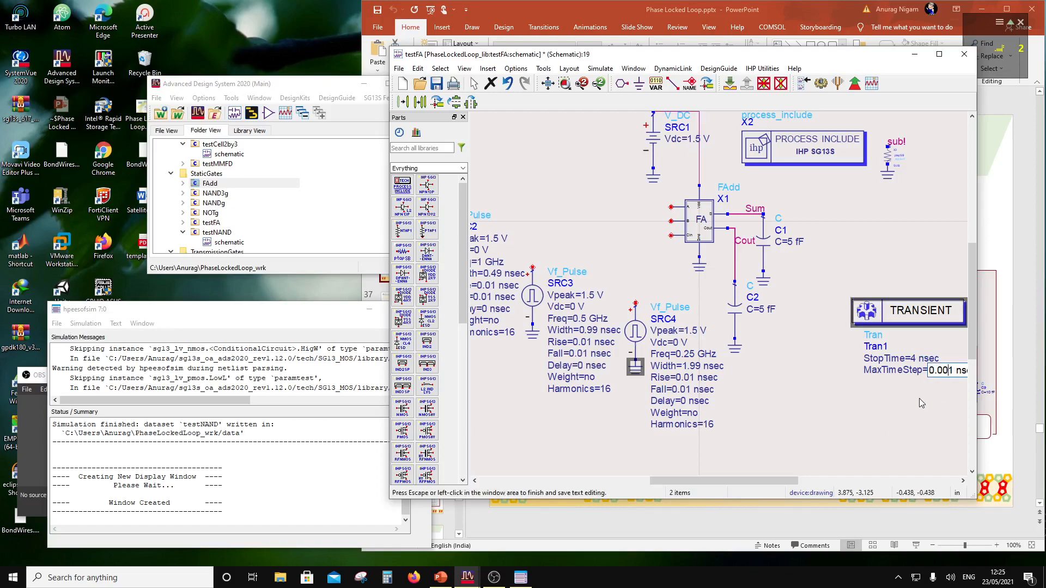
key(Return)
scroll(715, 218, down, 2)
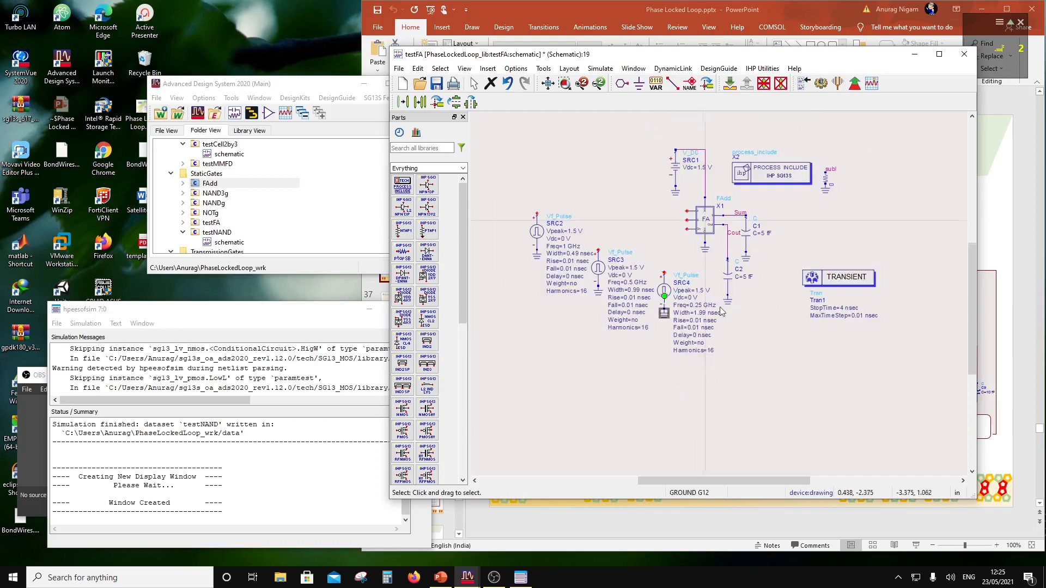
Wire SRC2, SRC3 and SRC4 to the adder's first, second and third inputs.
click(673, 84)
click(536, 215)
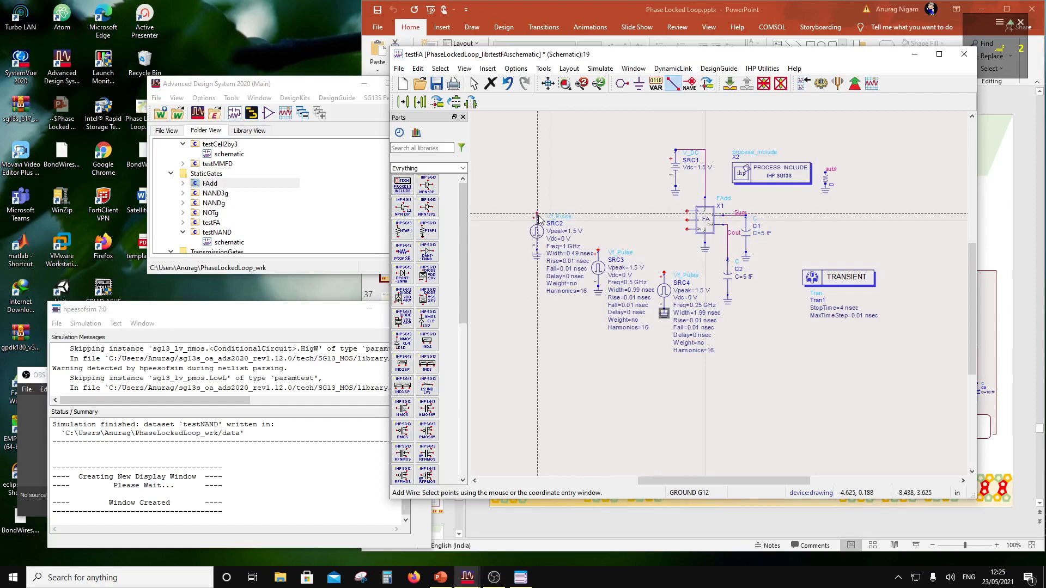
click(687, 211)
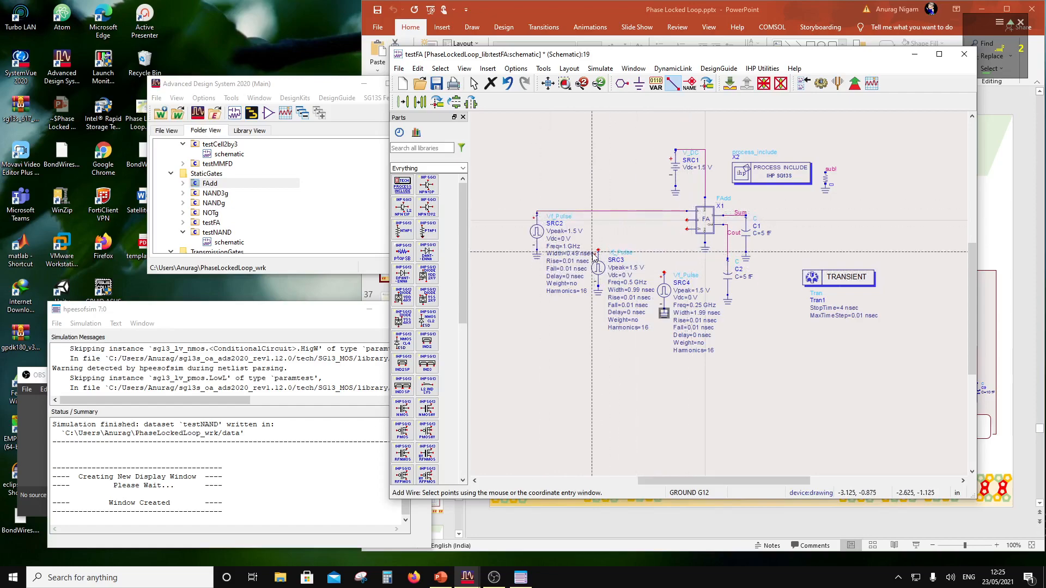
click(598, 252)
click(687, 221)
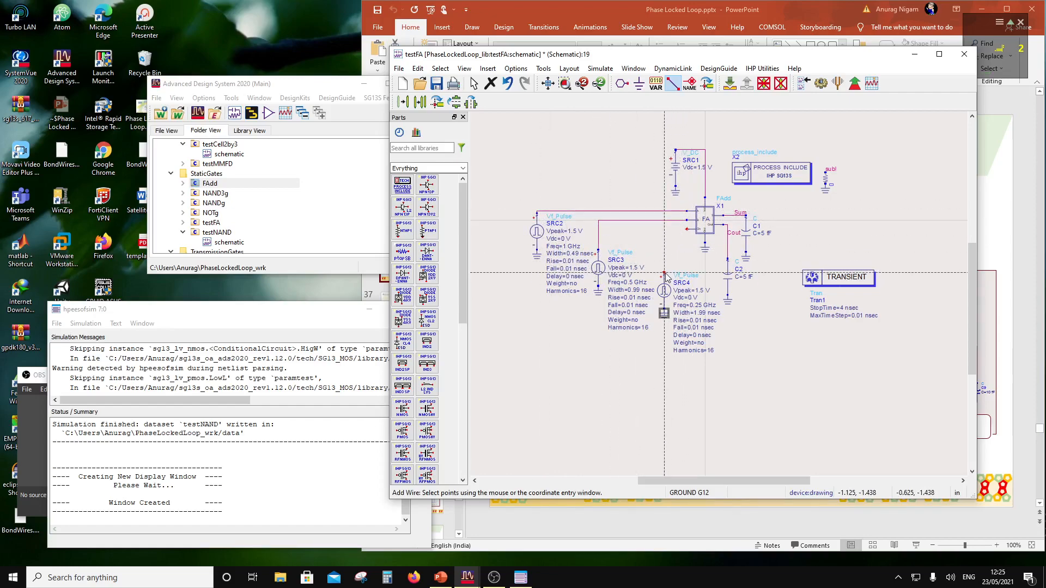
click(663, 274)
click(686, 229)
key(Escape)
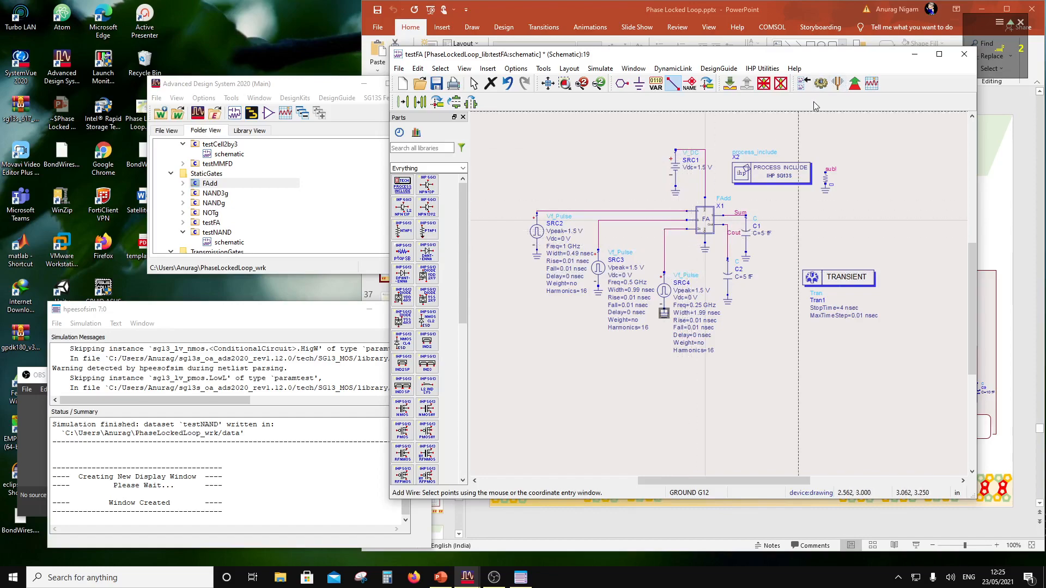
Label the input nets A, B and Cin, move TRANSIENT beside the adder, and save.
click(689, 83)
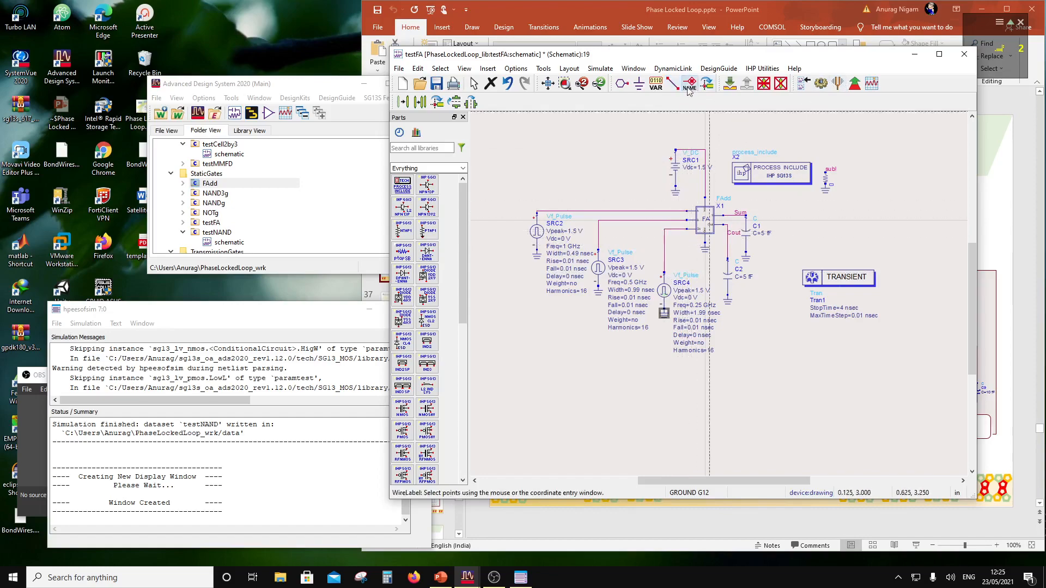
click(643, 211)
text(A)
key(Return)
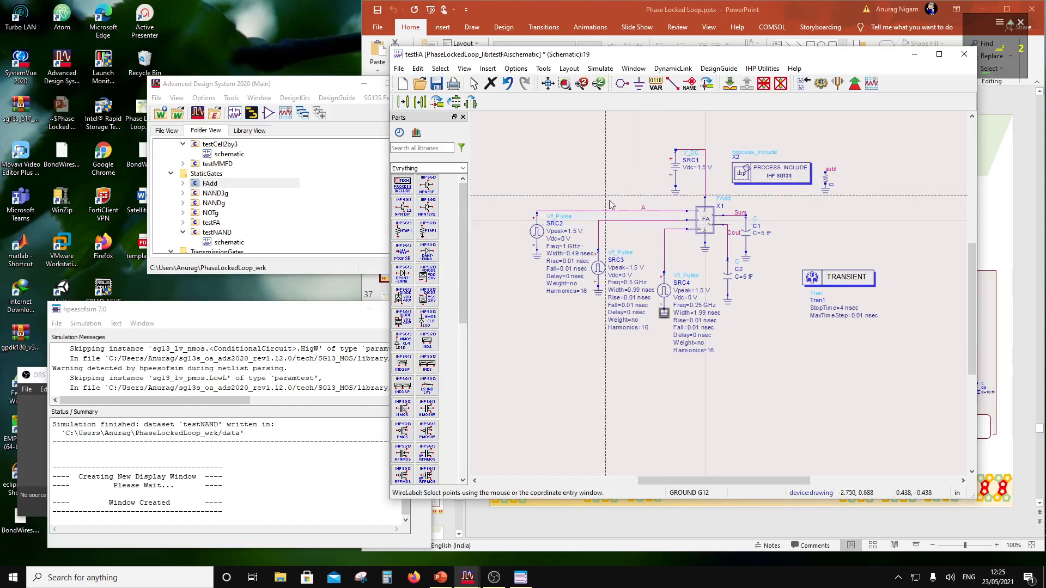
click(642, 222)
text(B)
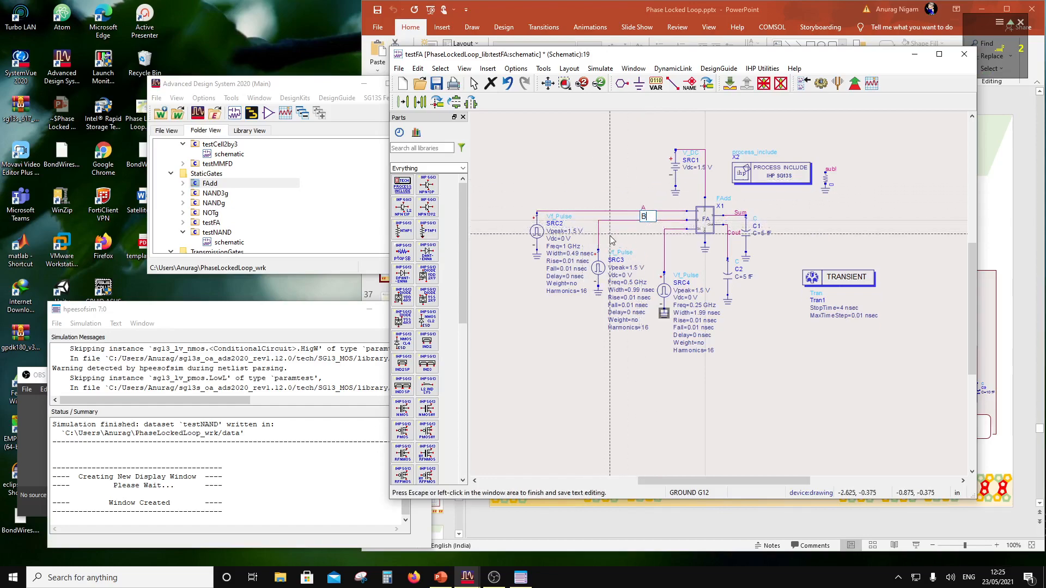
key(Return)
click(676, 230)
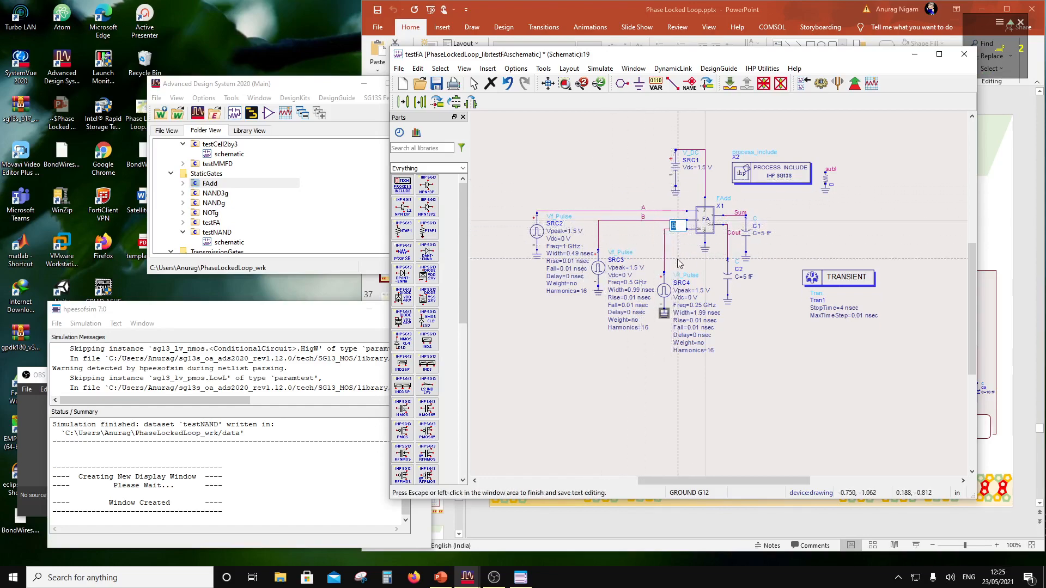
text(Cin)
key(Return)
key(Escape)
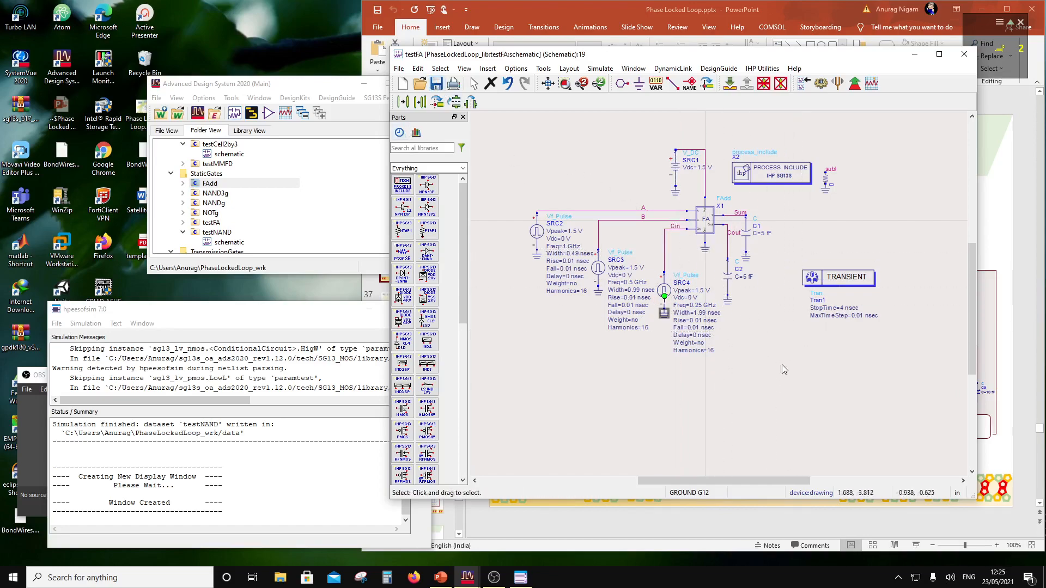
drag(838, 280, 813, 223)
click(436, 83)
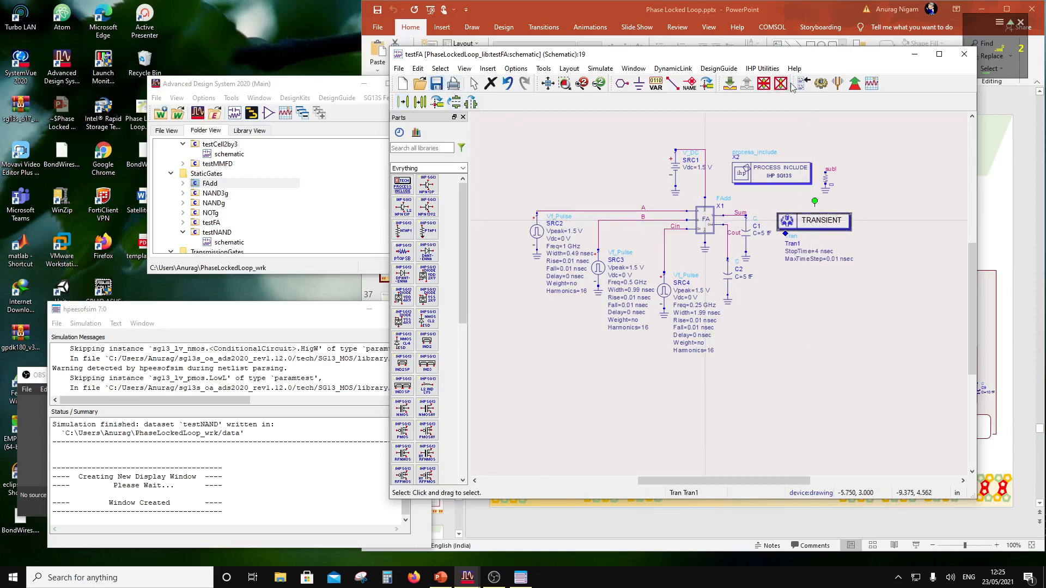
Run the simulation and add a stacked rectangular plot of A, B and Cin.
click(820, 83)
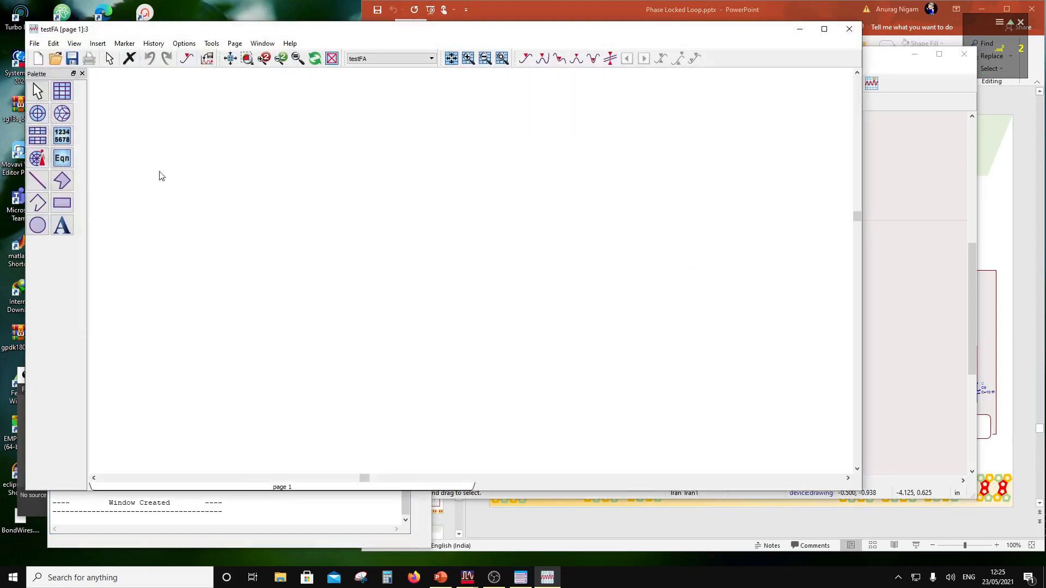
click(64, 98)
click(221, 123)
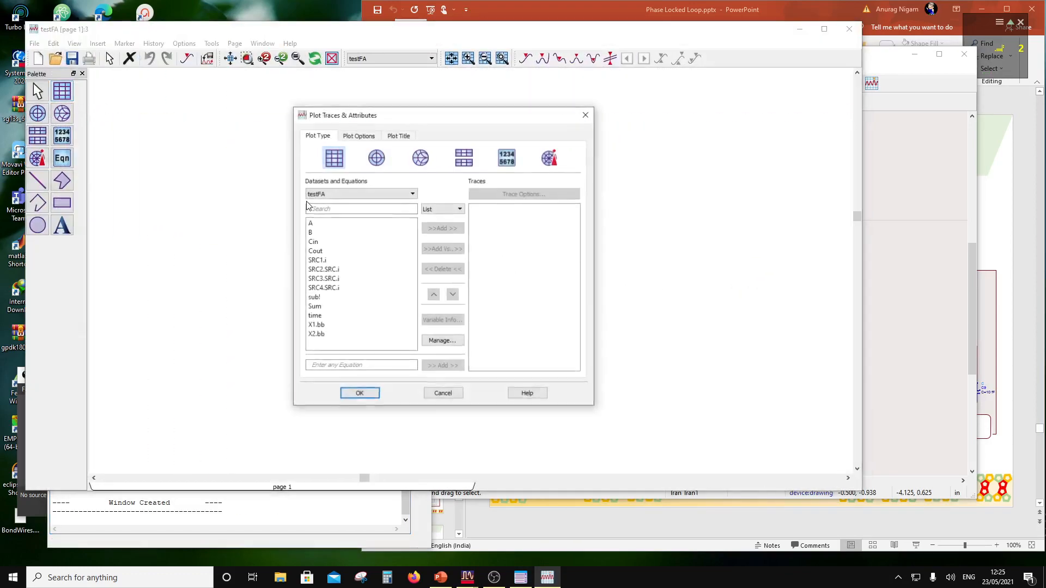
click(329, 225)
click(443, 227)
click(361, 232)
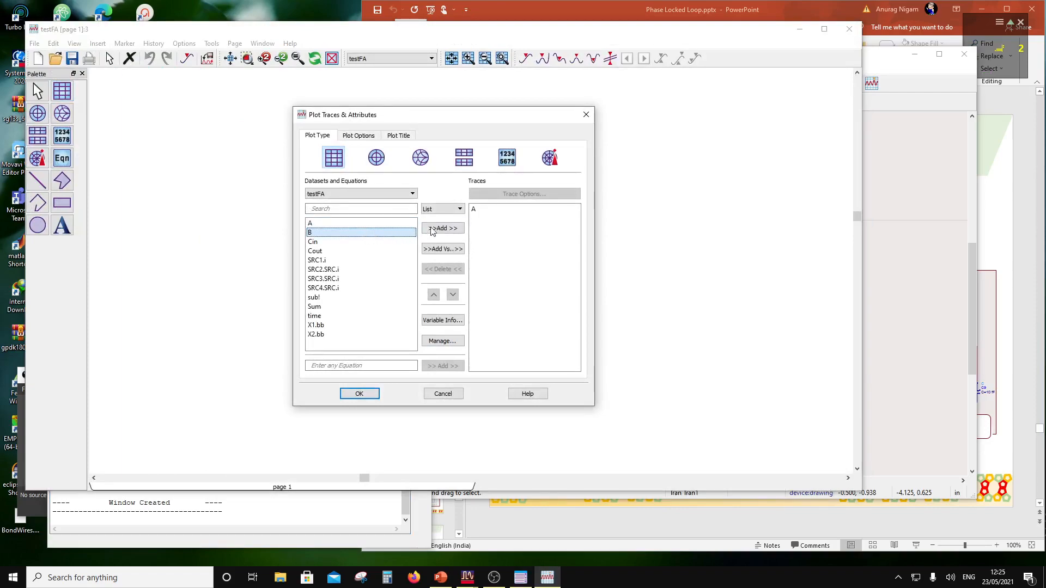
click(444, 228)
click(348, 242)
click(442, 227)
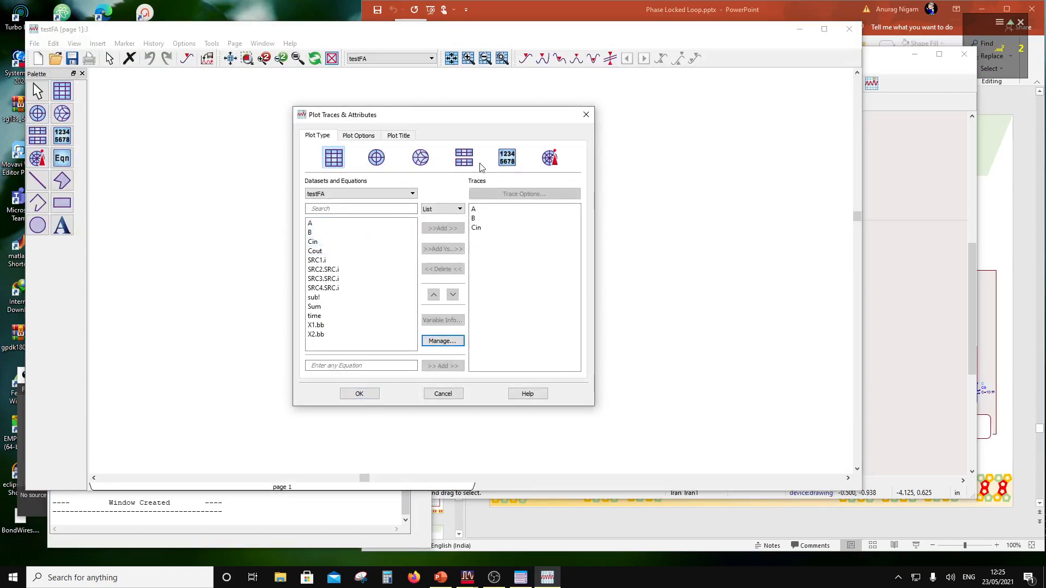
click(465, 167)
click(360, 394)
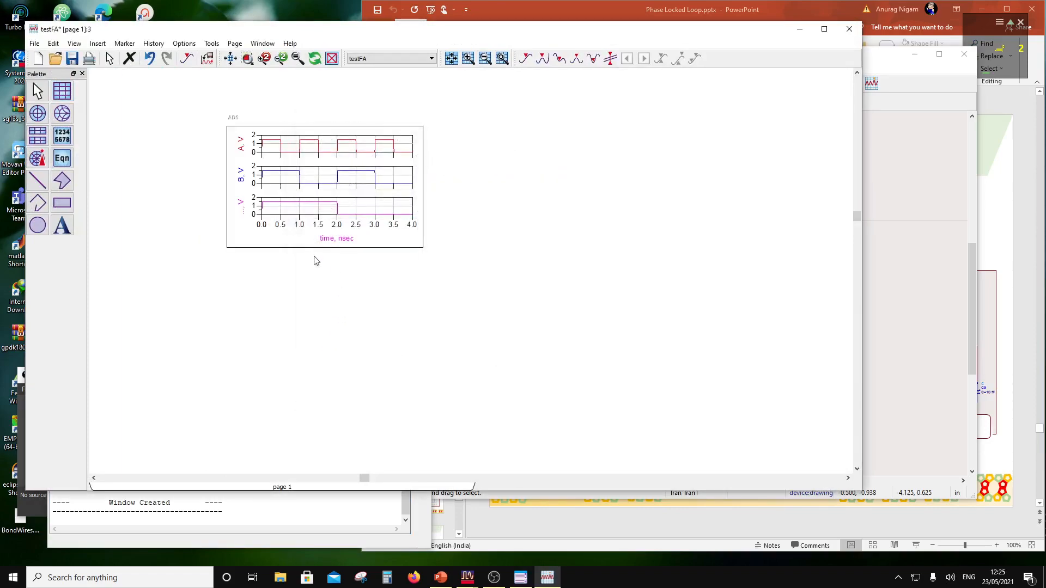
Make the plot taller and add the Sum and Cout traces to it.
click(300, 236)
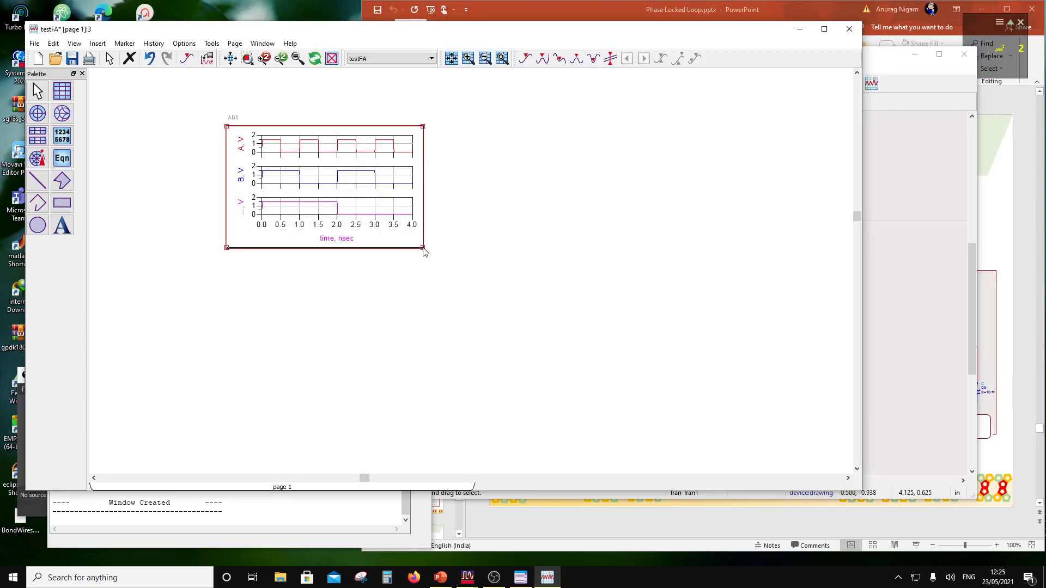
drag(423, 248, 423, 394)
double_click(366, 332)
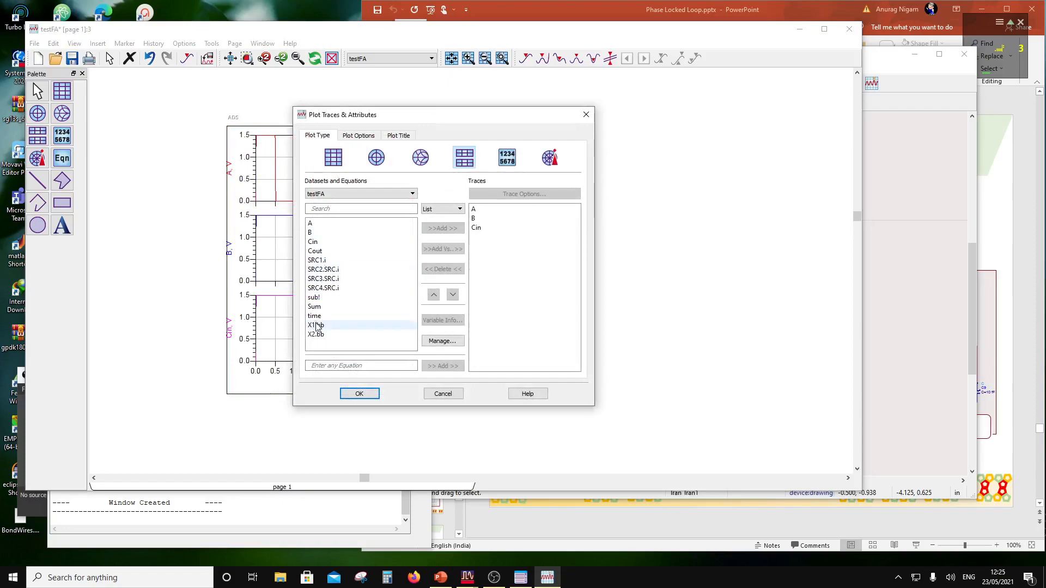
click(321, 306)
click(430, 231)
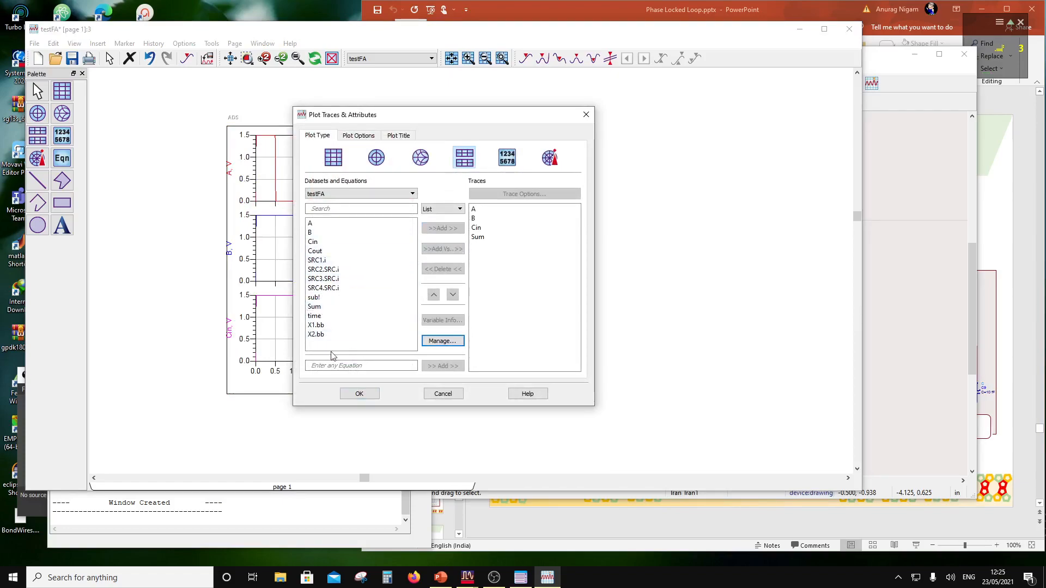
click(315, 251)
click(436, 228)
click(360, 393)
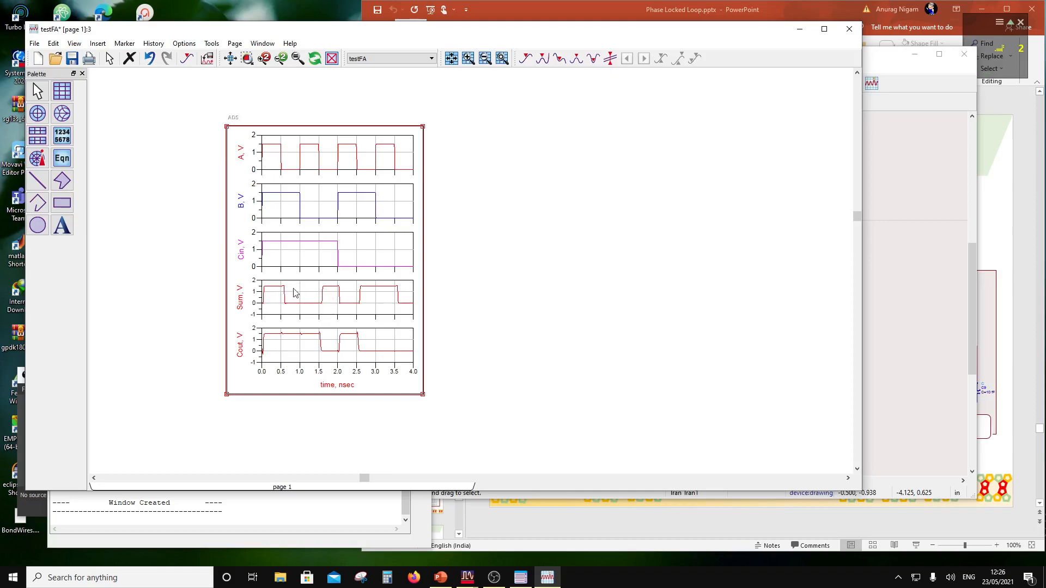
Review the A, B, Cin, Sum and Cout waveforms, then save and close the testFA data display.
mouse_move(294, 305)
mouse_move(330, 294)
mouse_move(331, 354)
scroll(382, 302, up, 3)
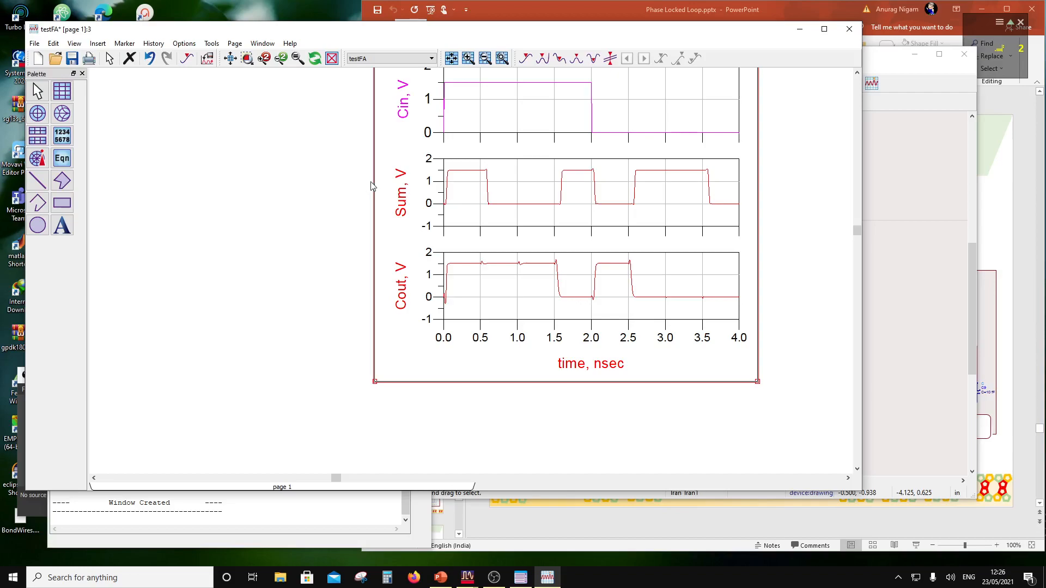
scroll(446, 200, up, 1)
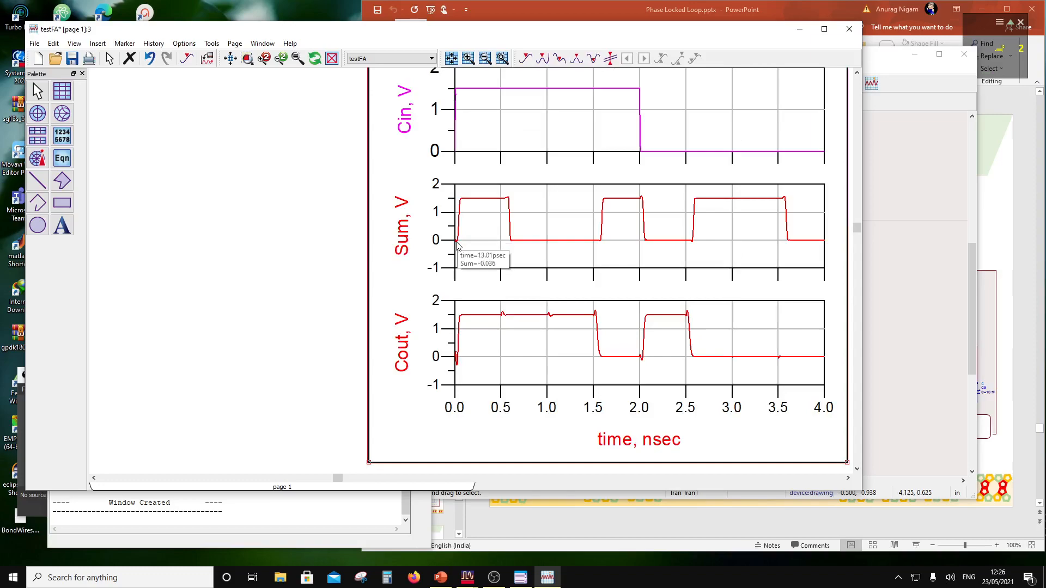
scroll(482, 288, down, 3)
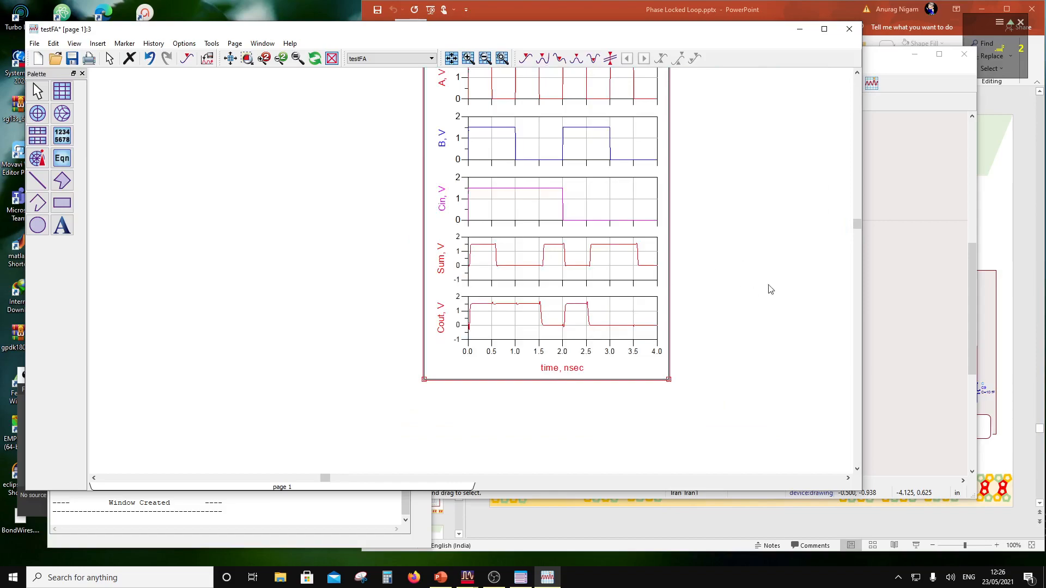
click(870, 258)
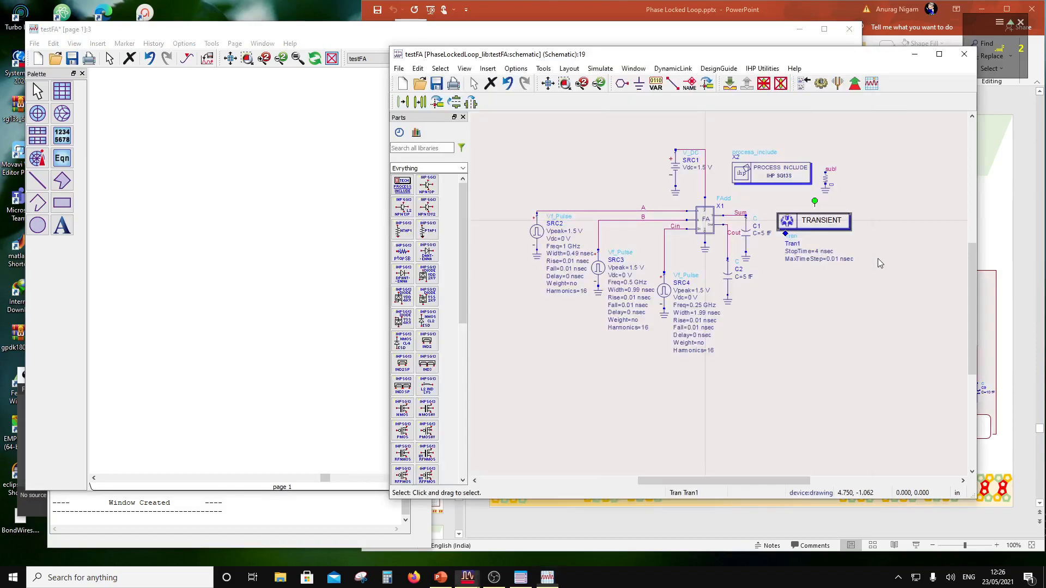
click(159, 32)
click(72, 59)
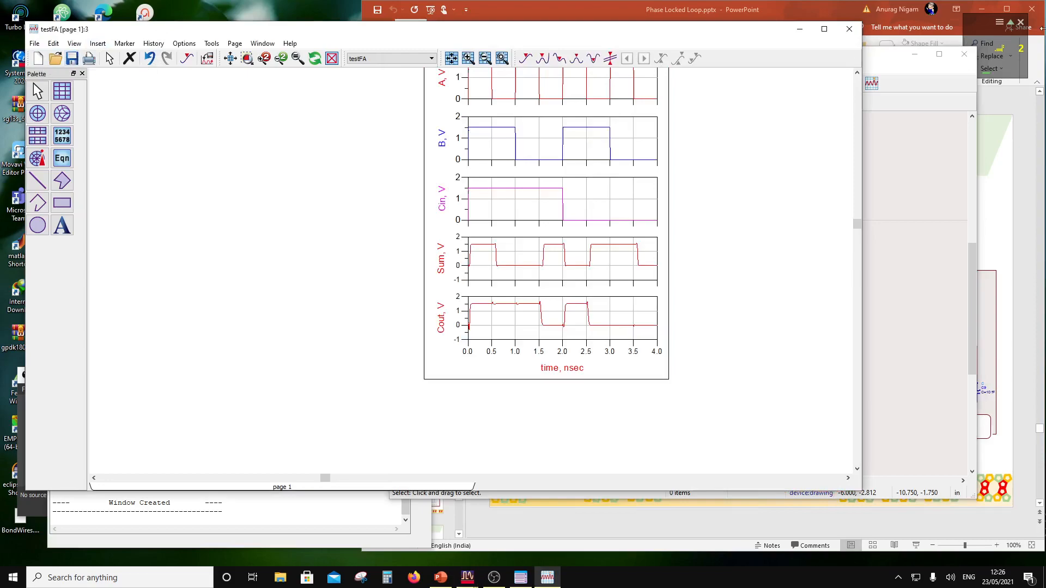
click(848, 28)
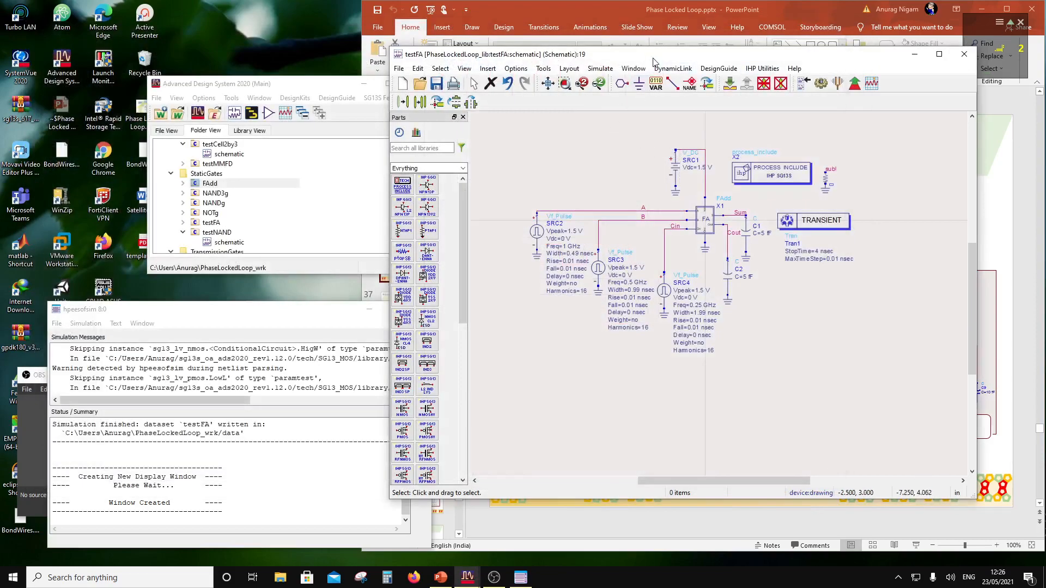
Close the testFA schematic, minimize the slide presentation, and collapse the StaticGates, MMFD and TransmissionGates folders.
drag(650, 55, 324, 58)
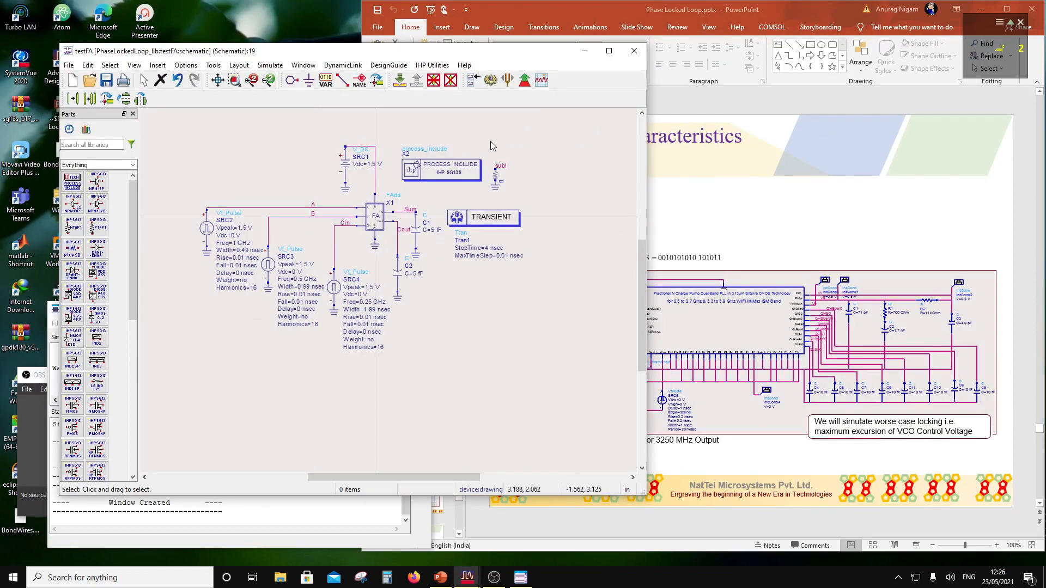
click(635, 51)
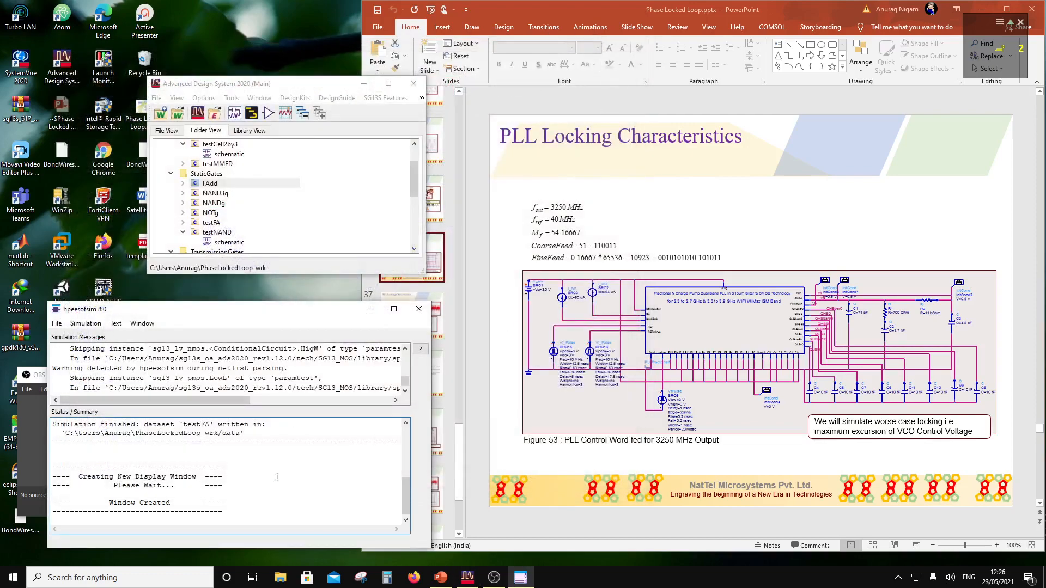
click(980, 10)
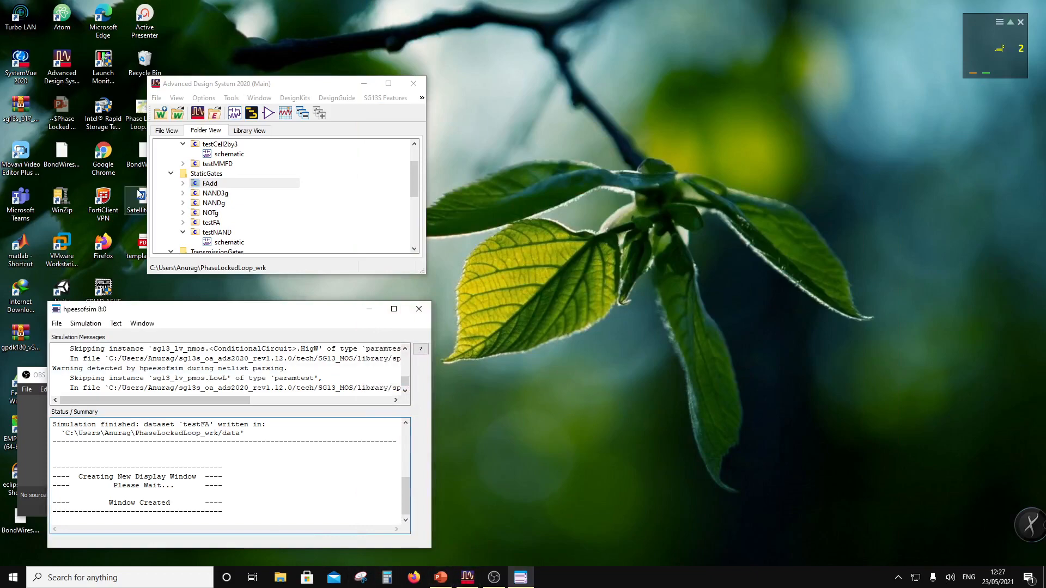
click(170, 174)
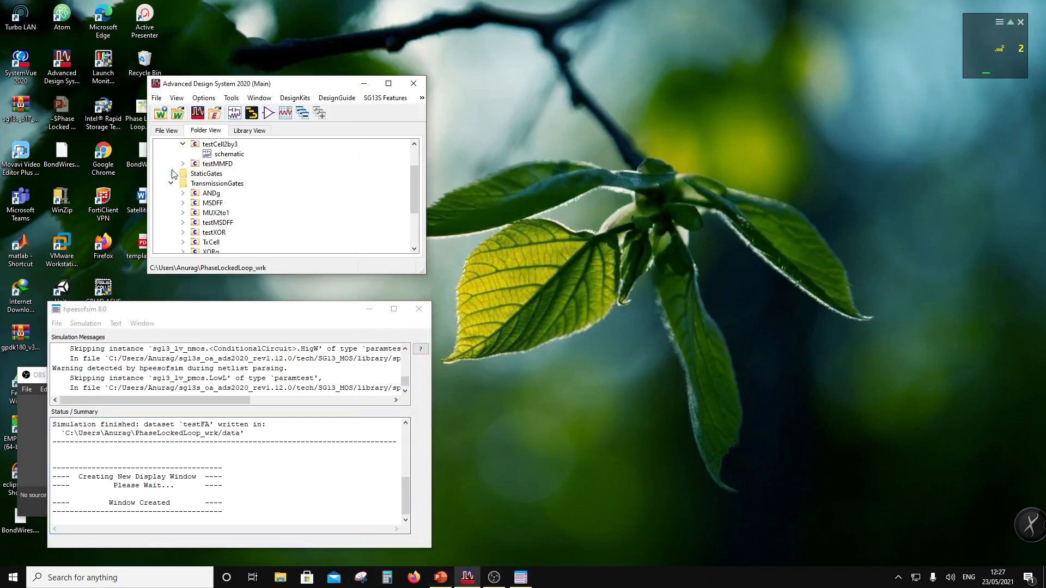
click(171, 155)
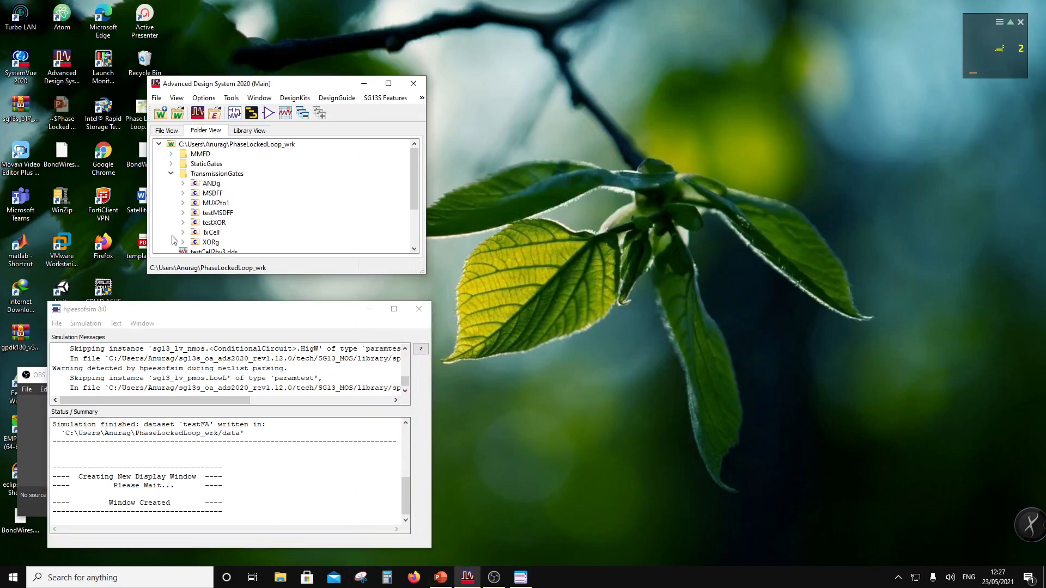
click(170, 173)
Add a new SigmaDeltaBlks folder at the workspace root.
right_click(217, 146)
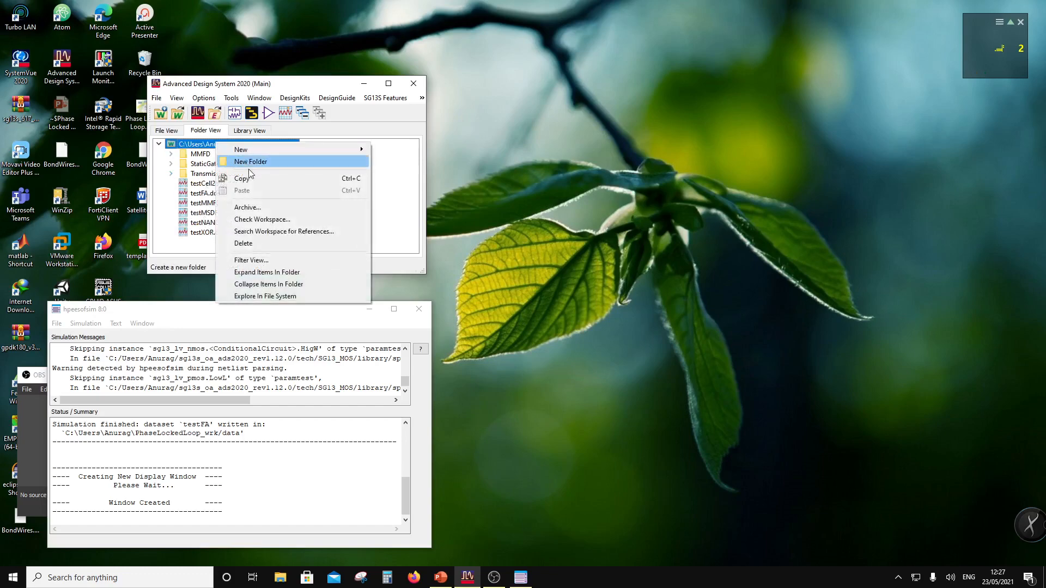
click(242, 163)
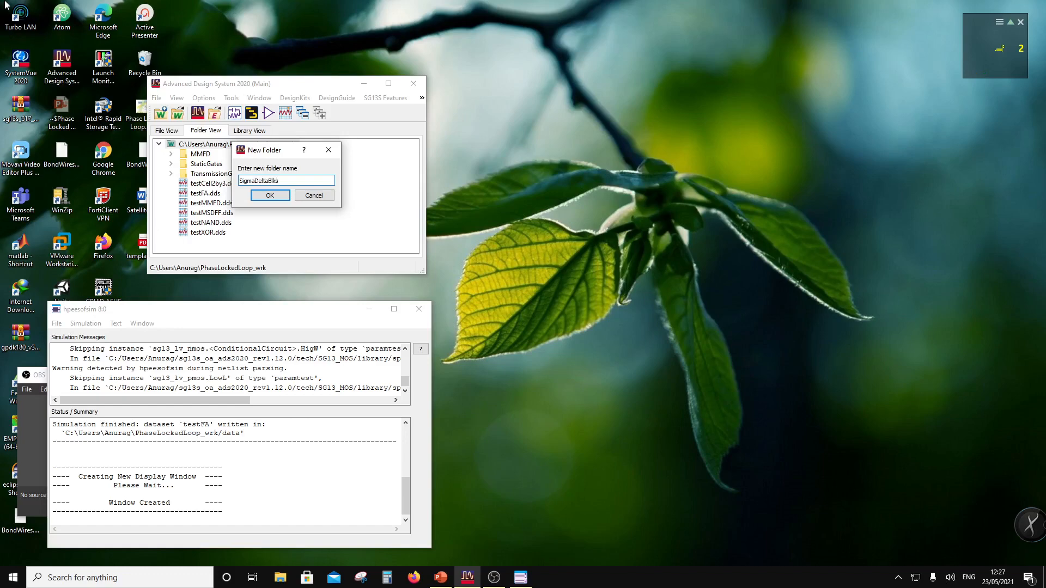
click(268, 196)
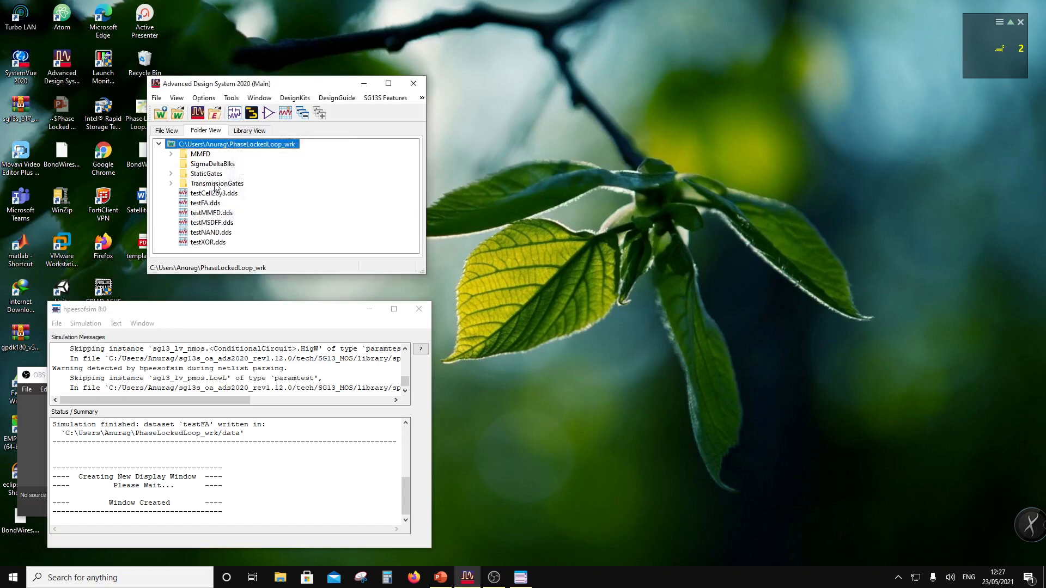
right_click(199, 168)
Create a new schematic cell named Acc1bit in the SigmaDeltaBlks folder.
mouse_move(244, 173)
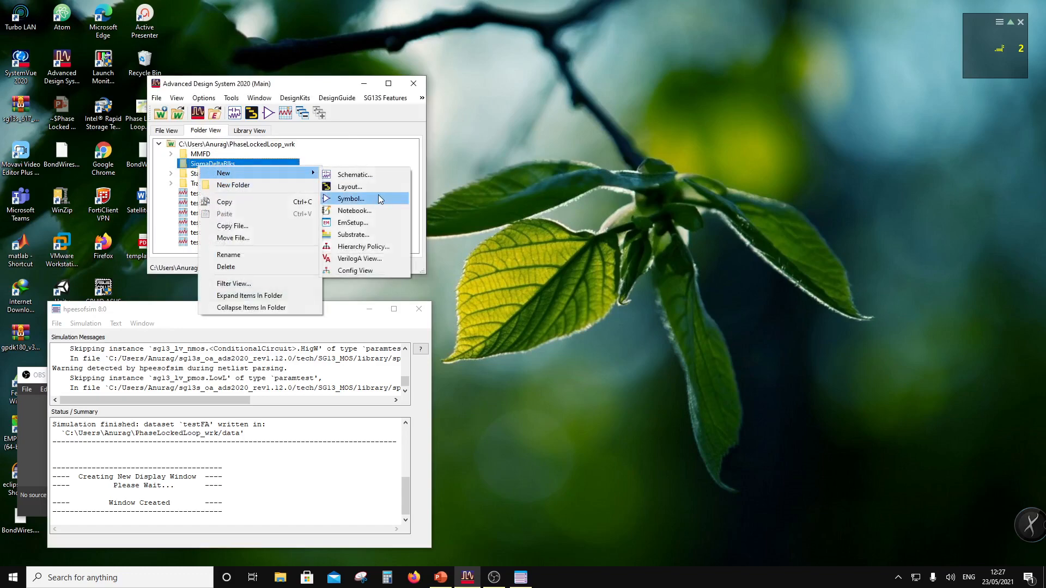
click(373, 175)
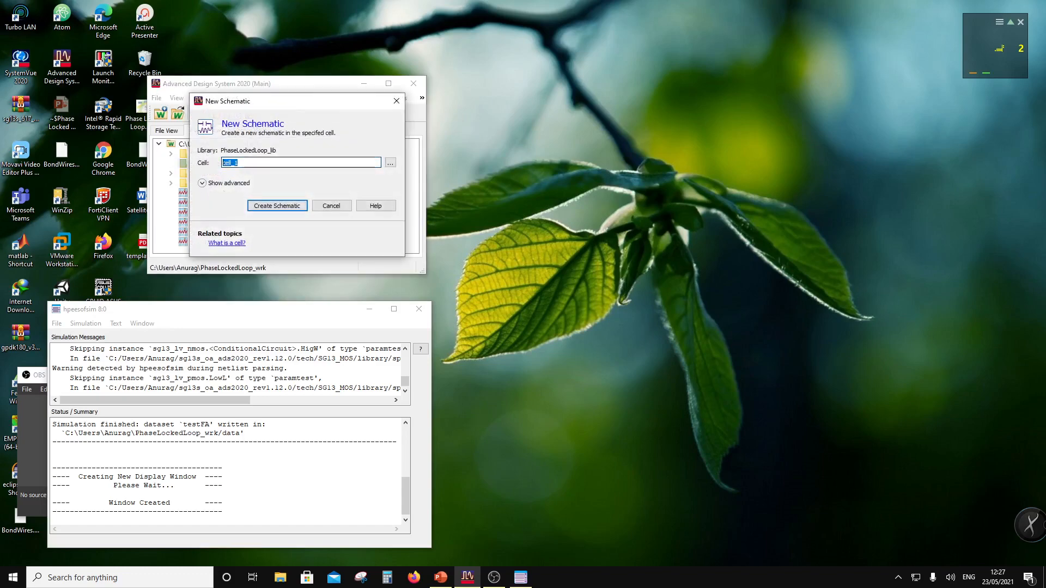
text(Acc1bit)
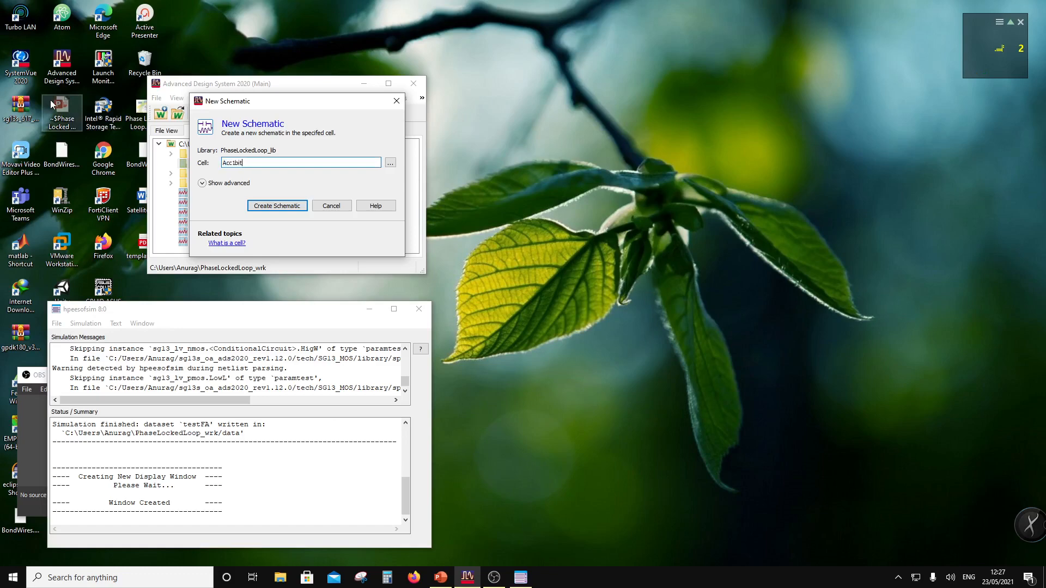
click(277, 205)
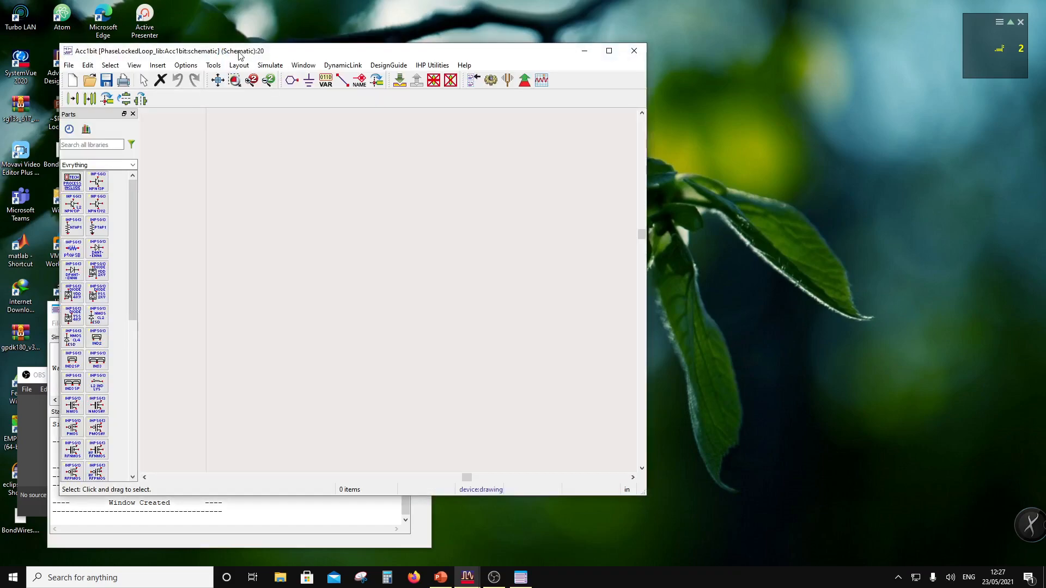
drag(238, 54, 543, 123)
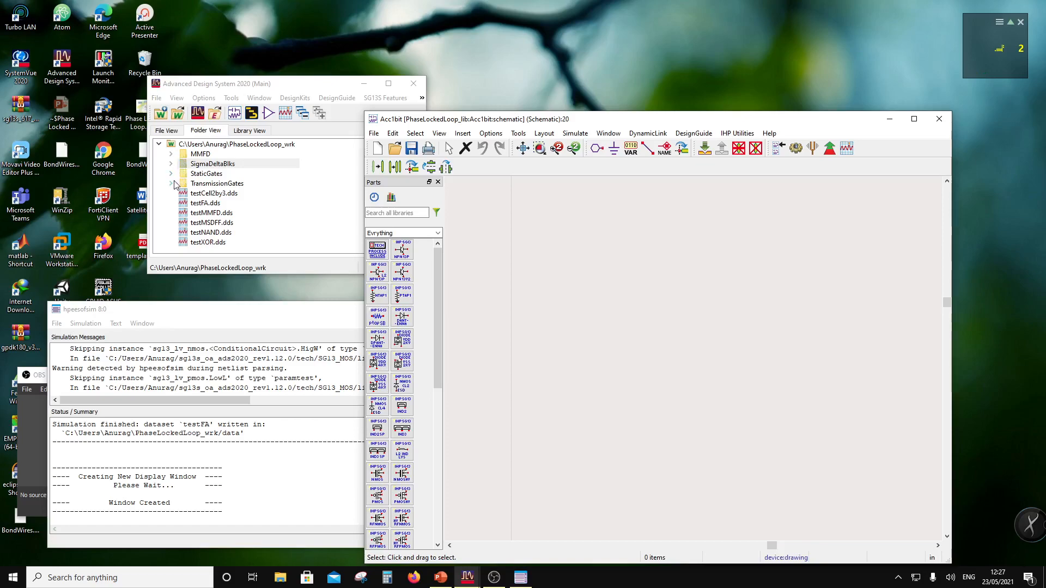
Place the FAdd cell from StaticGates as instance X1, with its label at the top-right.
scroll(687, 379, down, 5)
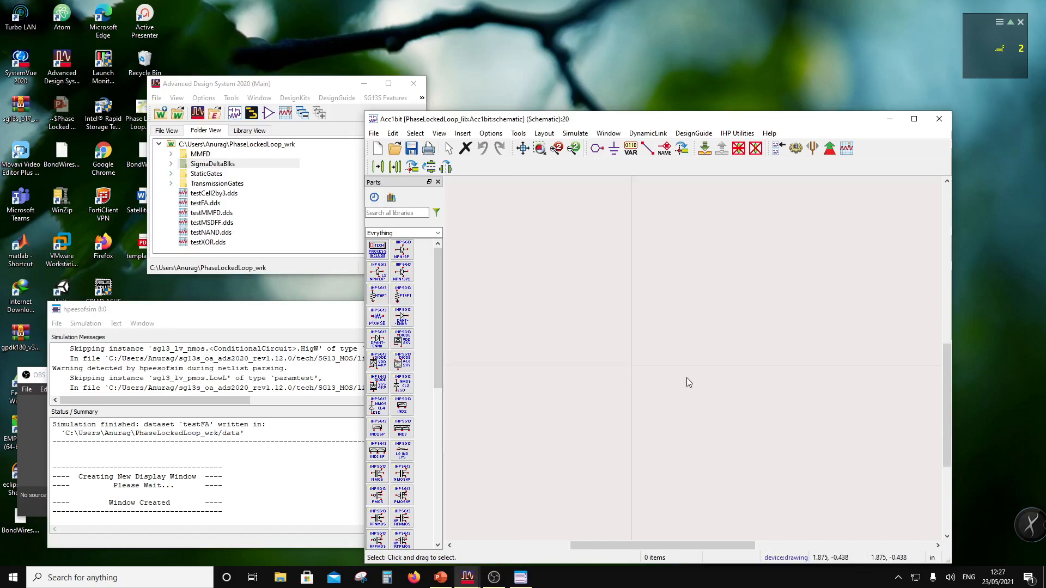
click(171, 174)
drag(210, 183, 656, 357)
click(648, 347)
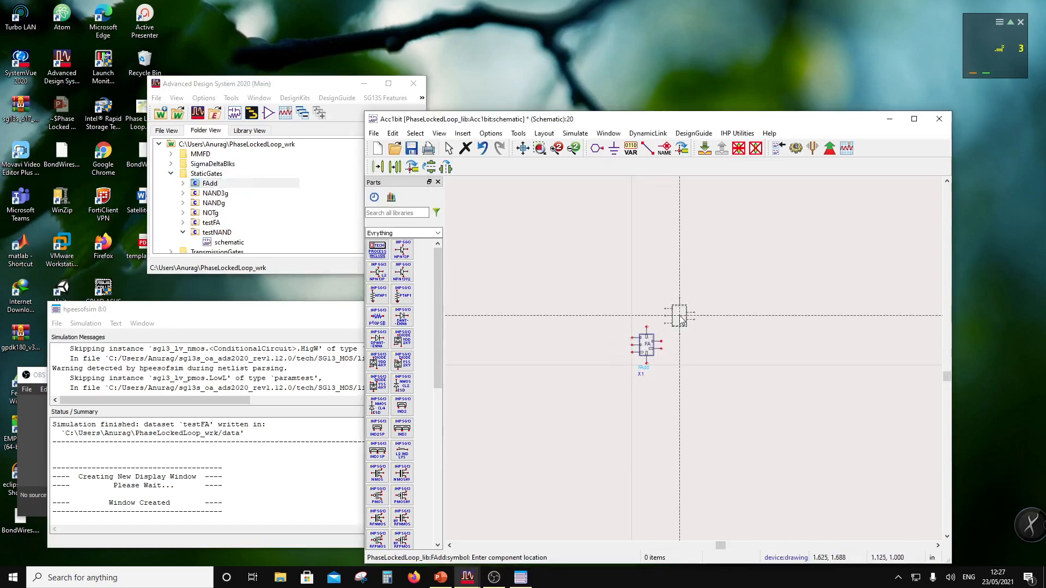
key(Escape)
click(658, 338)
key(F5)
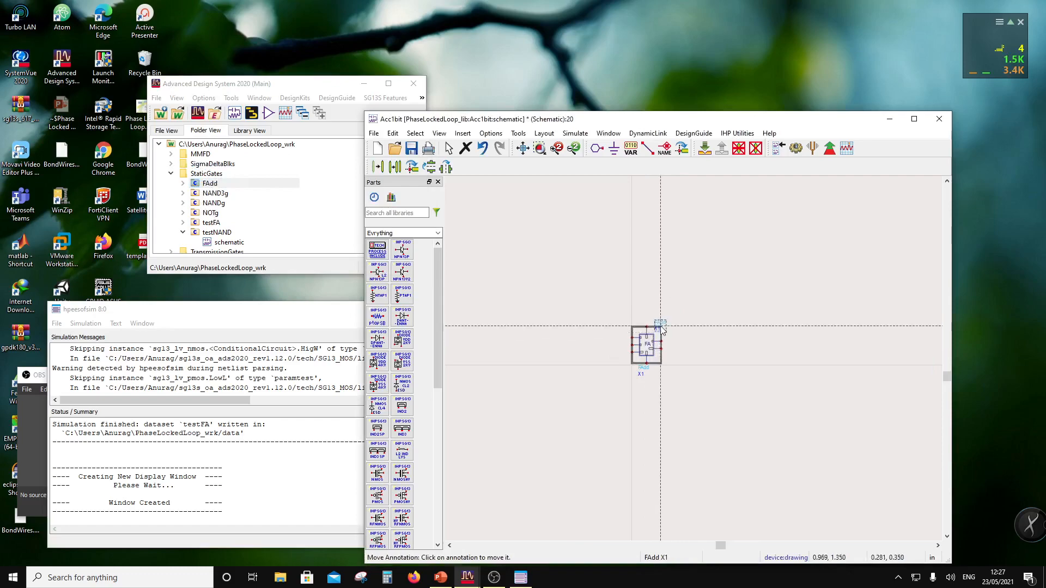
click(659, 334)
Place the MSDFF cell from TransmissionGates as instance X2 below the full adder.
scroll(655, 364, up, 3)
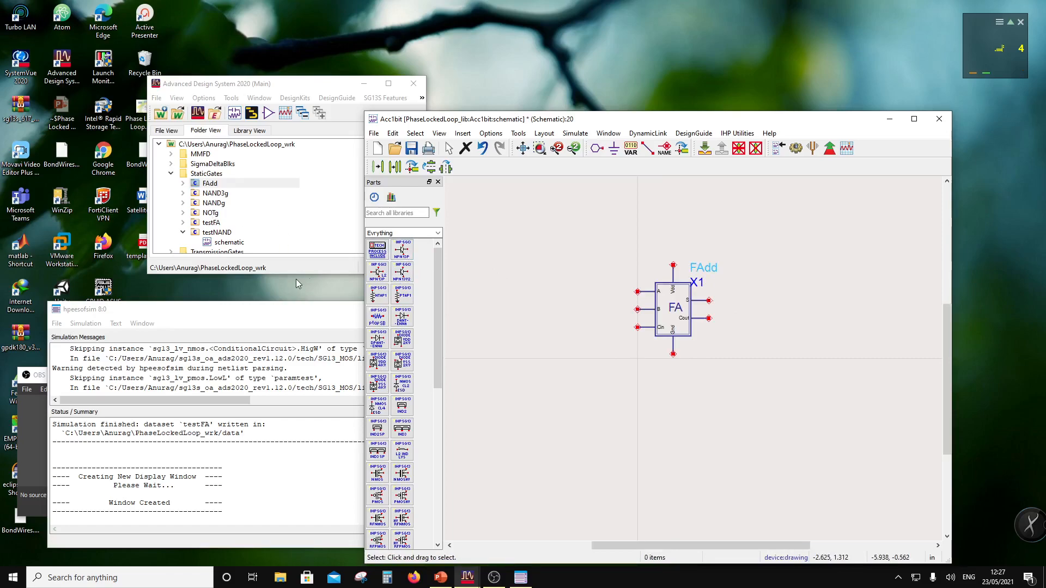
scroll(195, 223, down, 1)
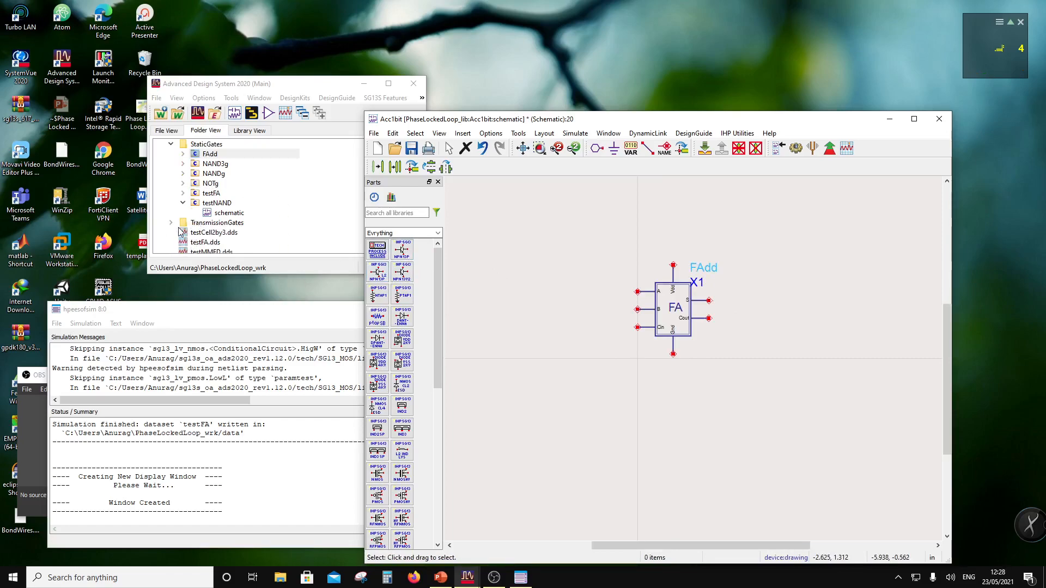
click(172, 223)
scroll(217, 241, down, 1)
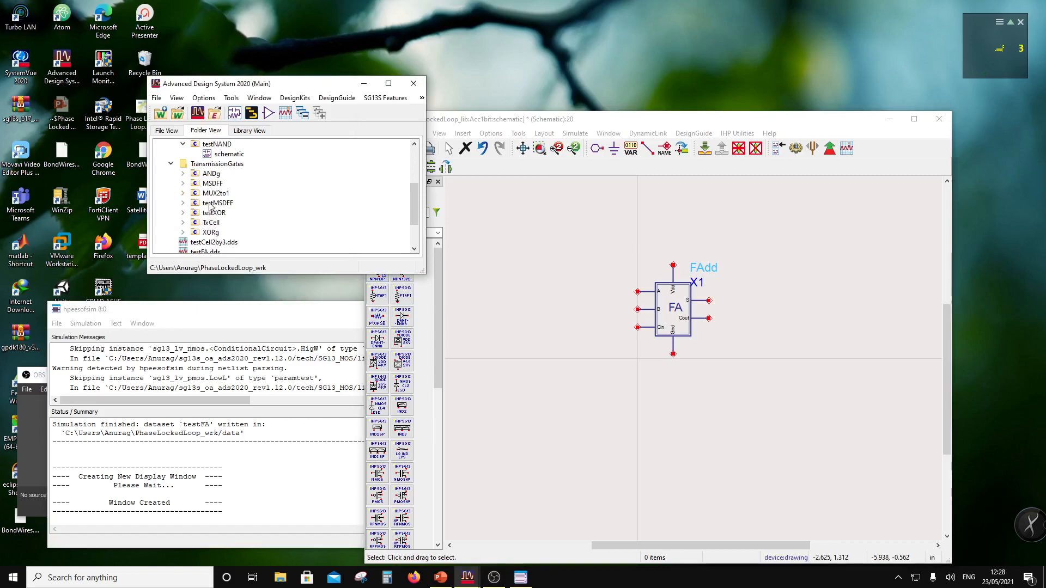
click(210, 185)
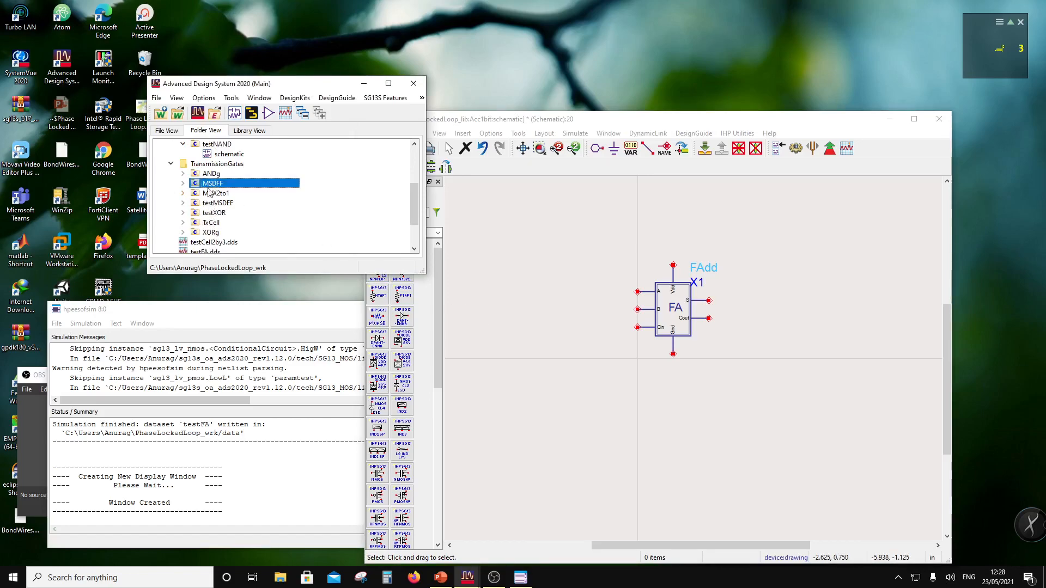
drag(210, 185, 588, 427)
key(Escape)
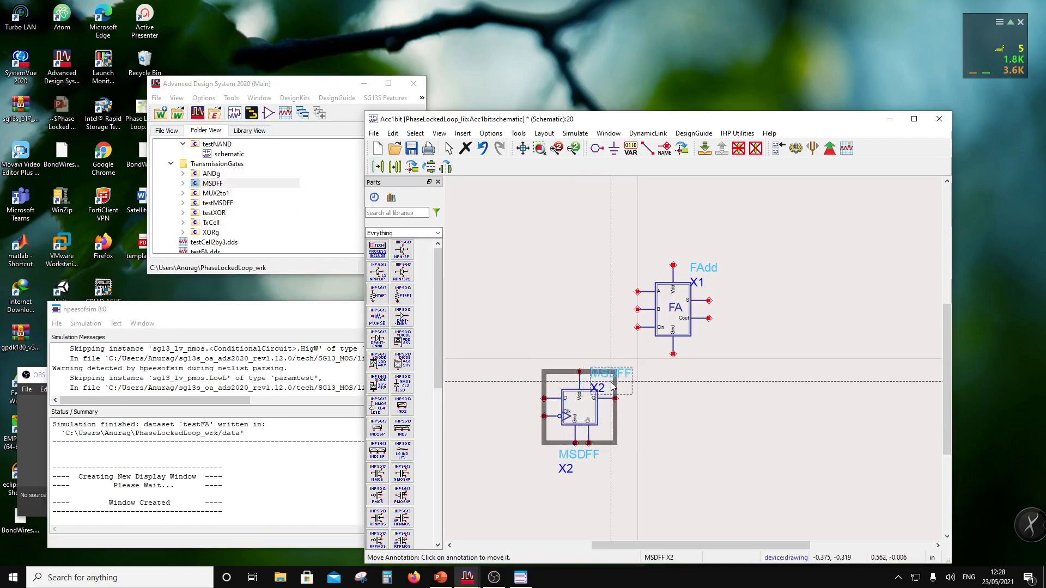
click(690, 427)
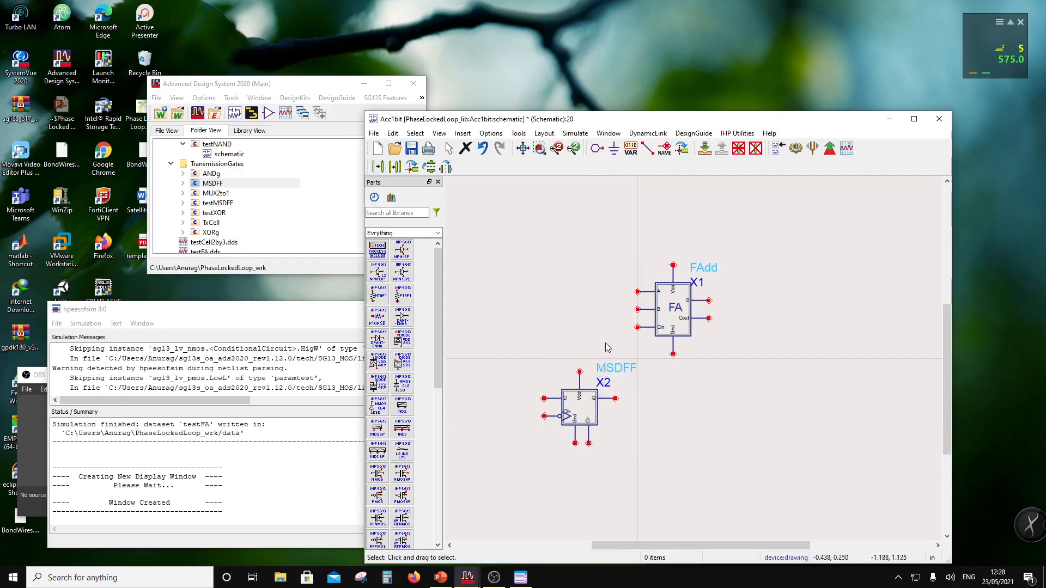
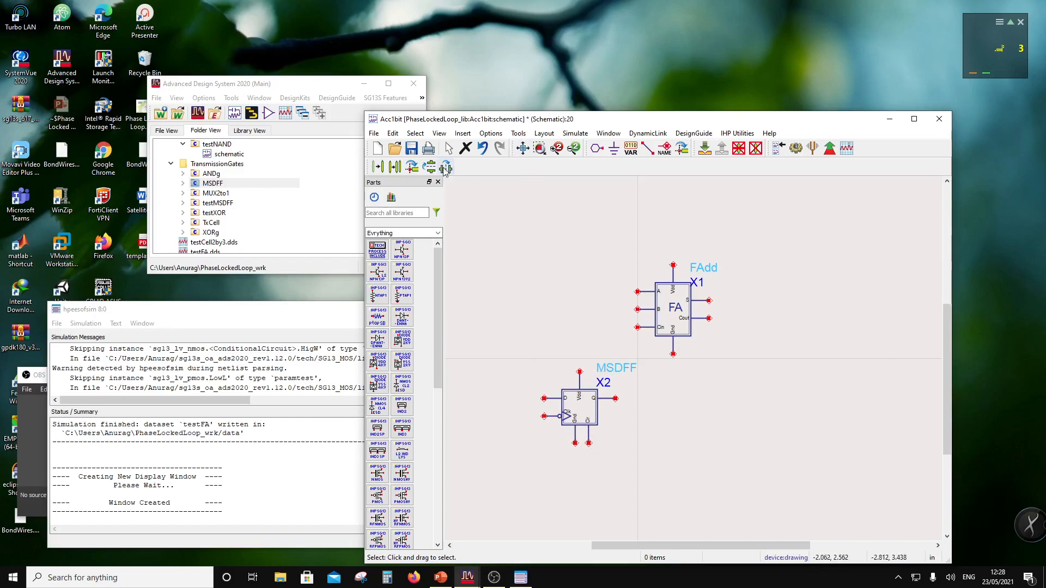
Place a Vdd pin (Num 1) and a Gnd pin (Num 2), then select both.
click(597, 148)
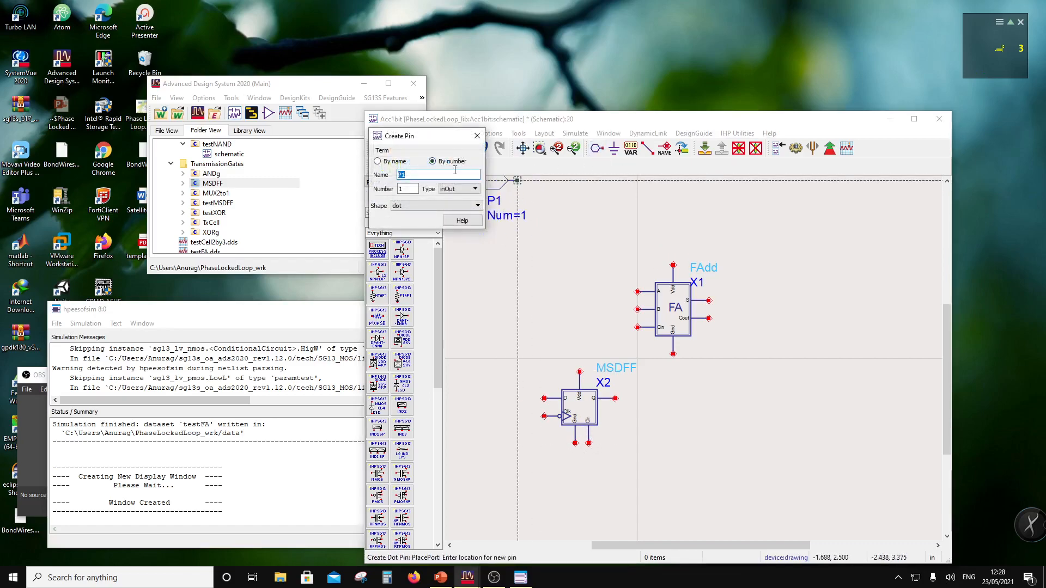
double_click(455, 174)
text(Vdd)
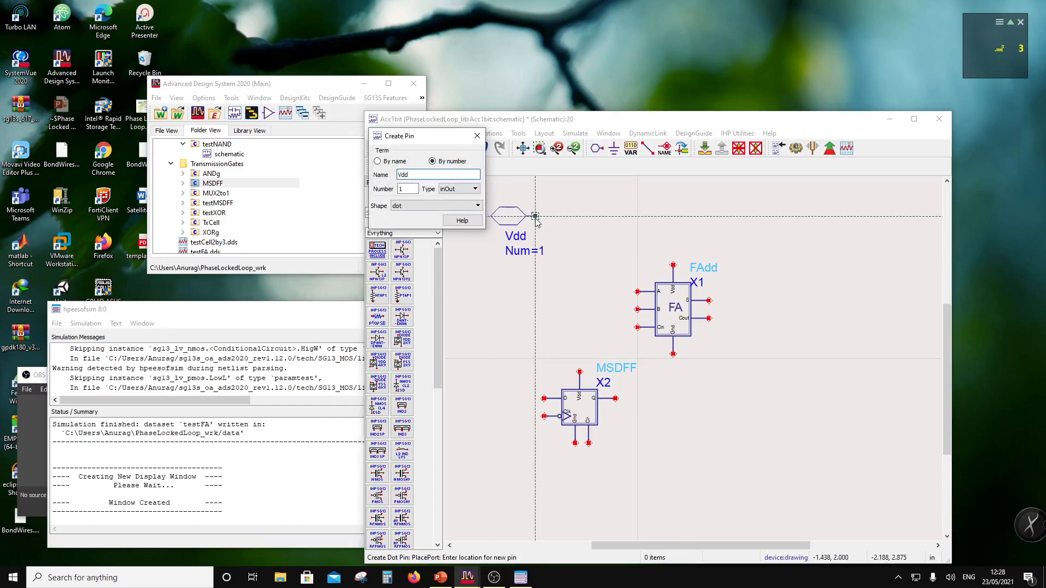
click(535, 216)
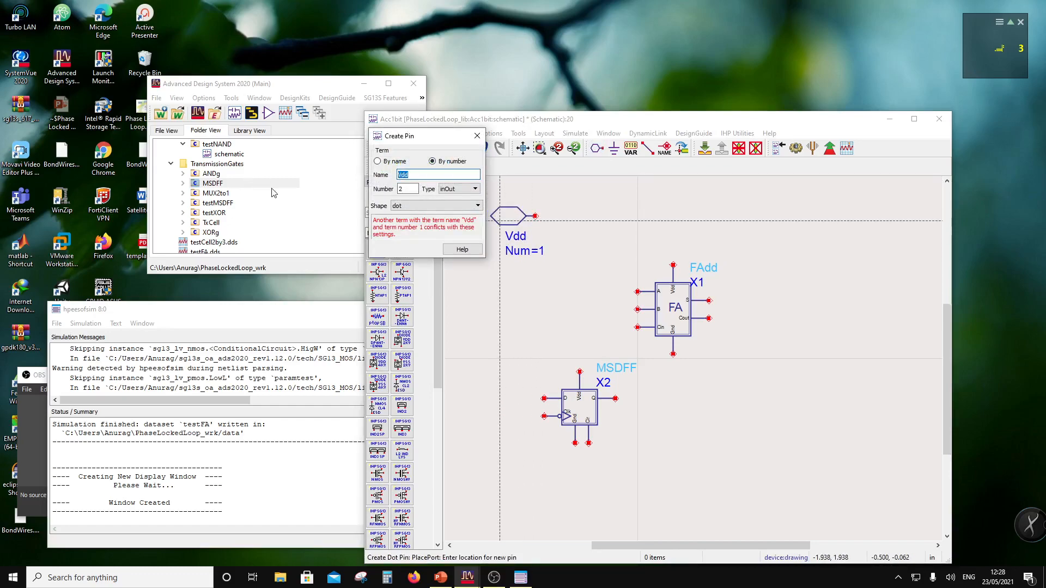
text(Gnd)
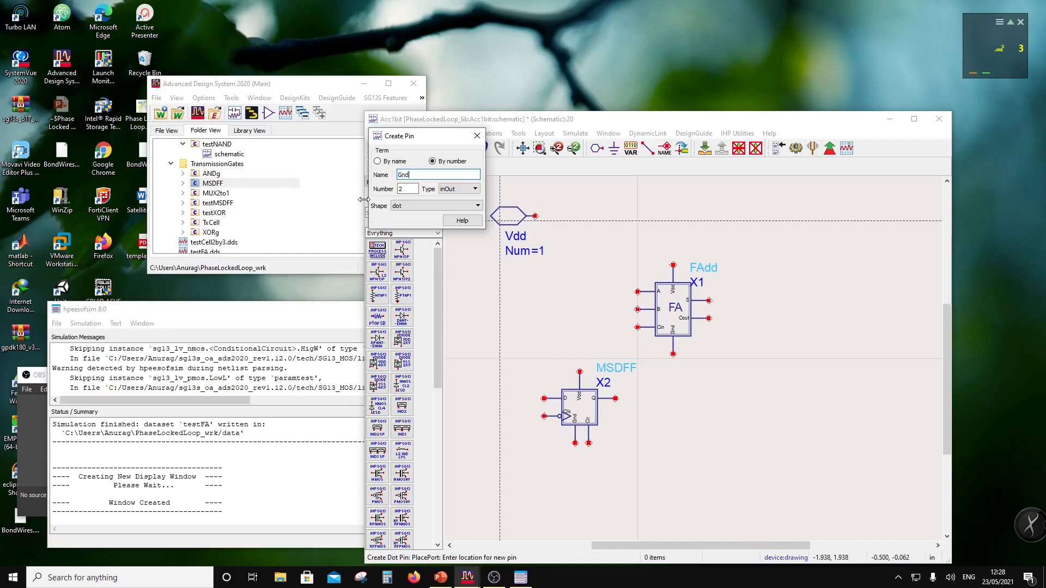
click(536, 274)
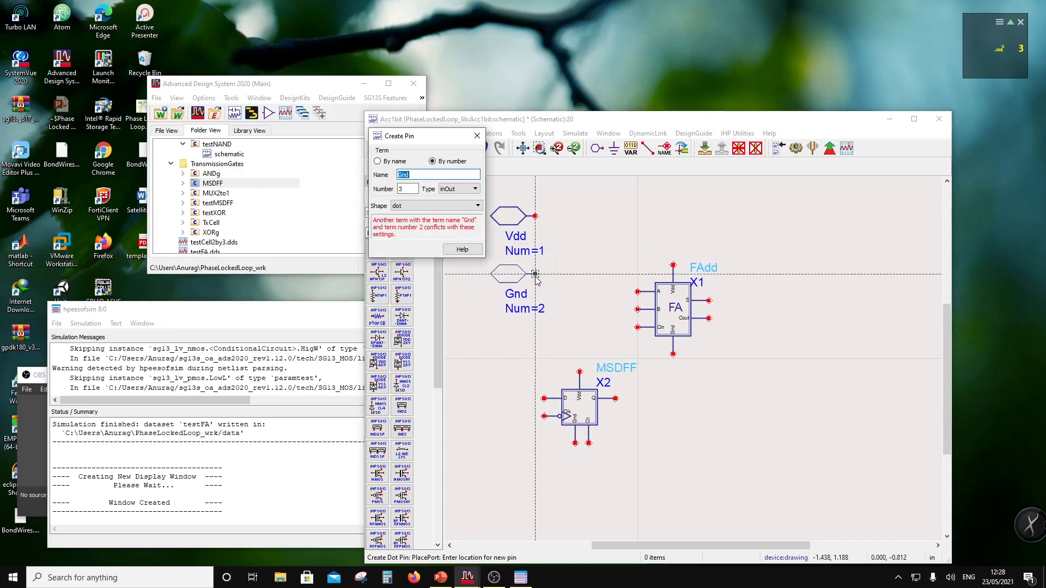
key(Escape)
scroll(571, 252, down, 2)
drag(589, 276, 629, 320)
Move the pins higher and label the Vdd pin and the FA and MSDFF supply pins Vdd.
click(714, 306)
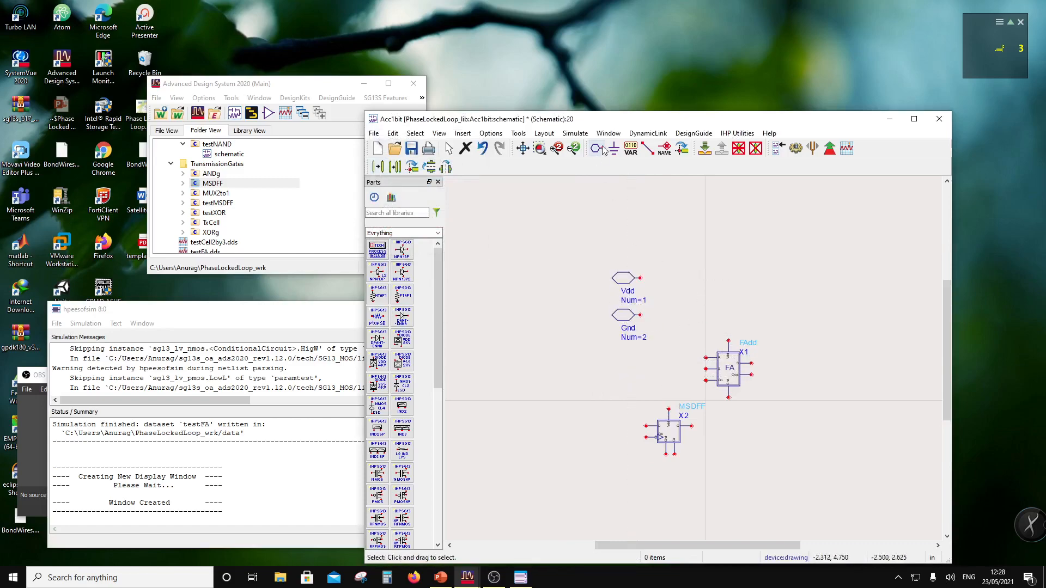
click(679, 150)
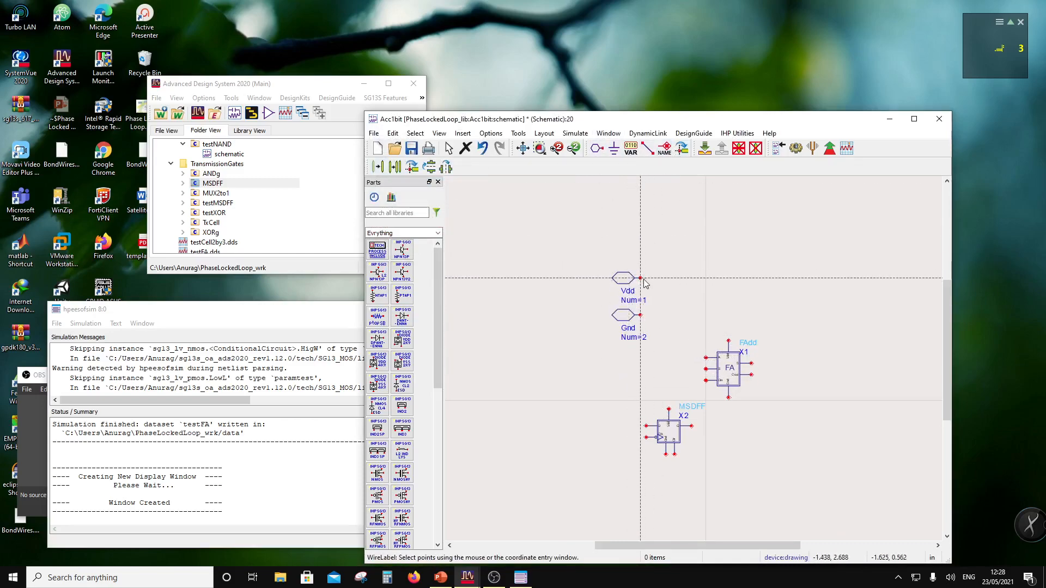
click(641, 278)
text(Vd)
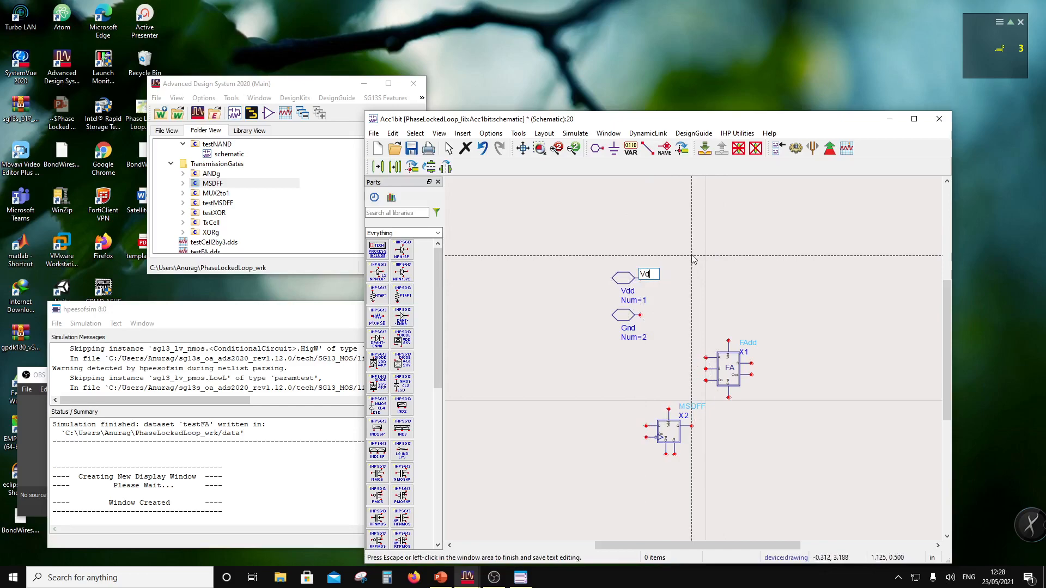
text(d)
click(729, 342)
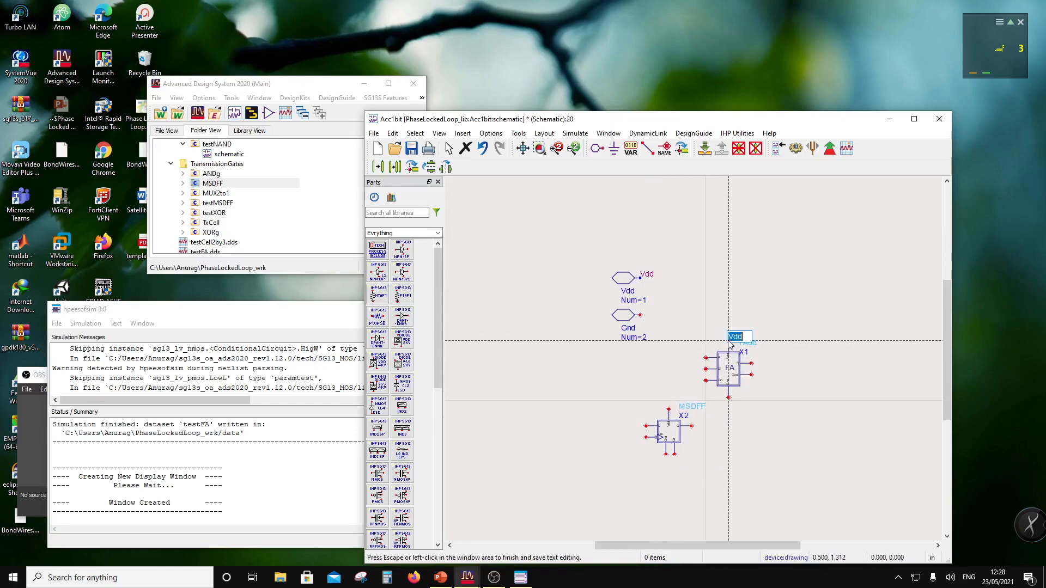
click(668, 409)
click(777, 409)
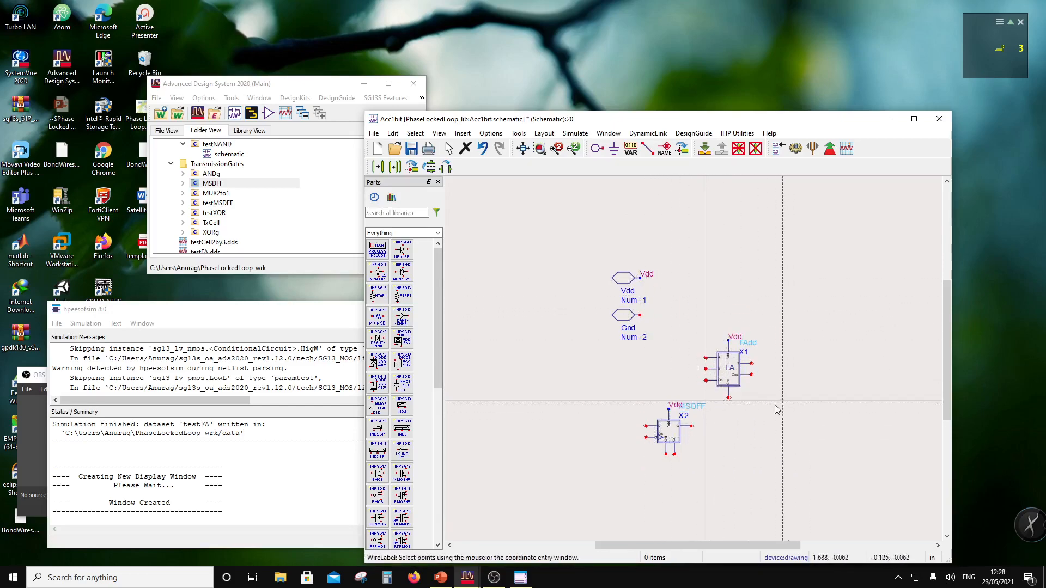
Label the Gnd pin and the FA and MSDFF ground pins Gnd.
click(640, 315)
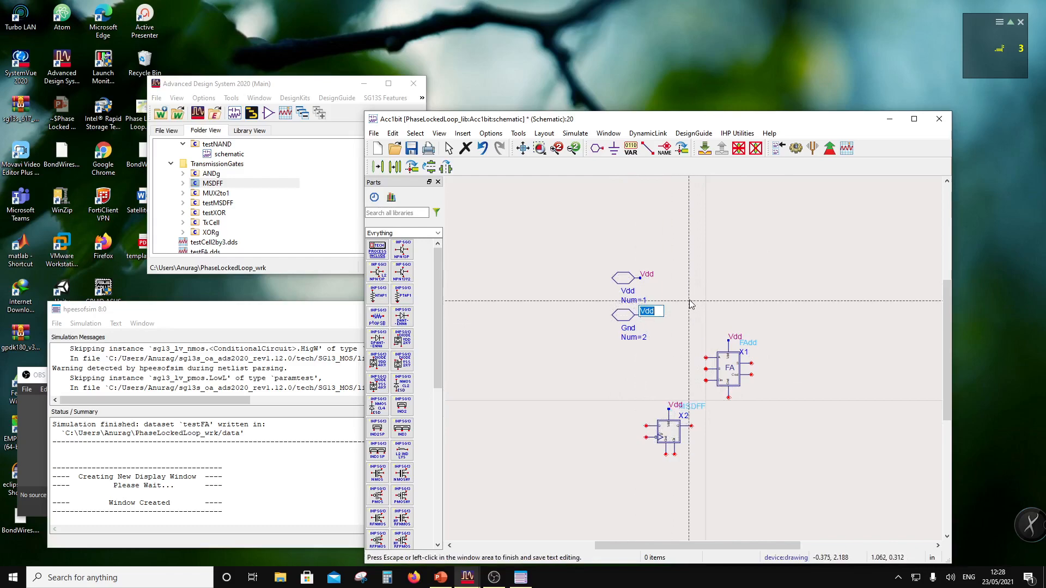
text(Gnd)
click(771, 318)
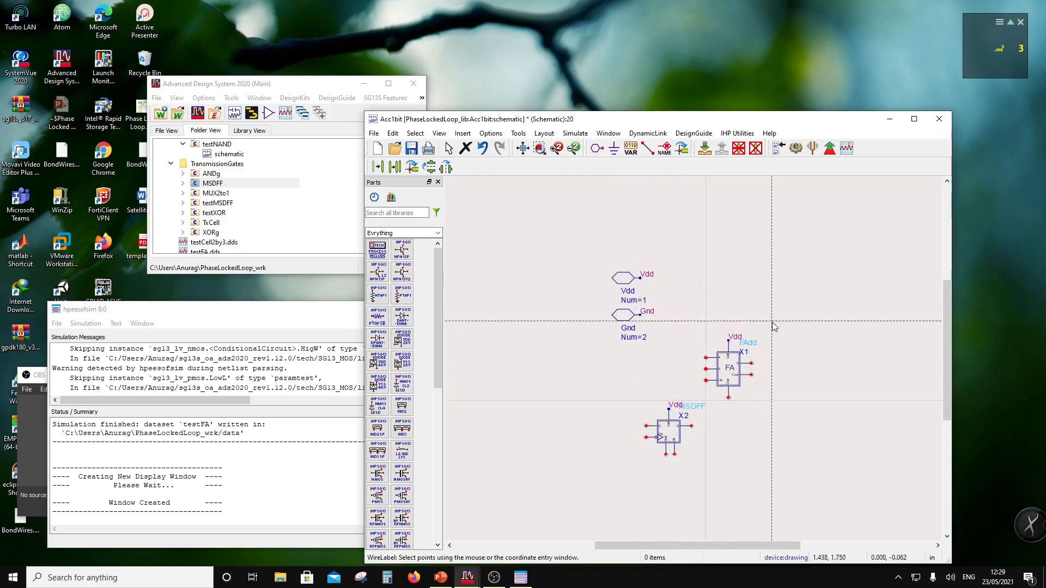
click(729, 398)
scroll(675, 381, up, 2)
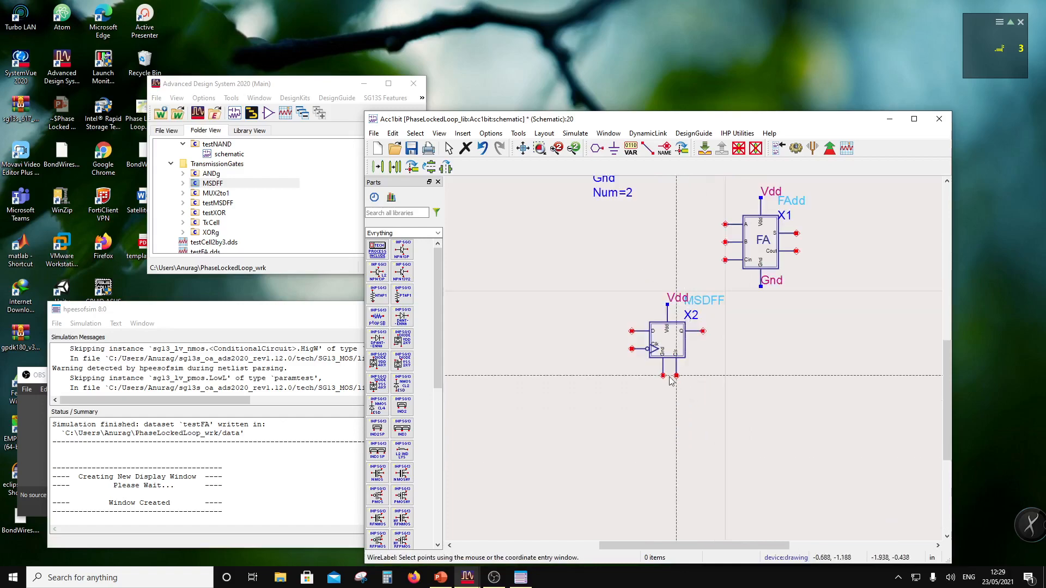
click(663, 377)
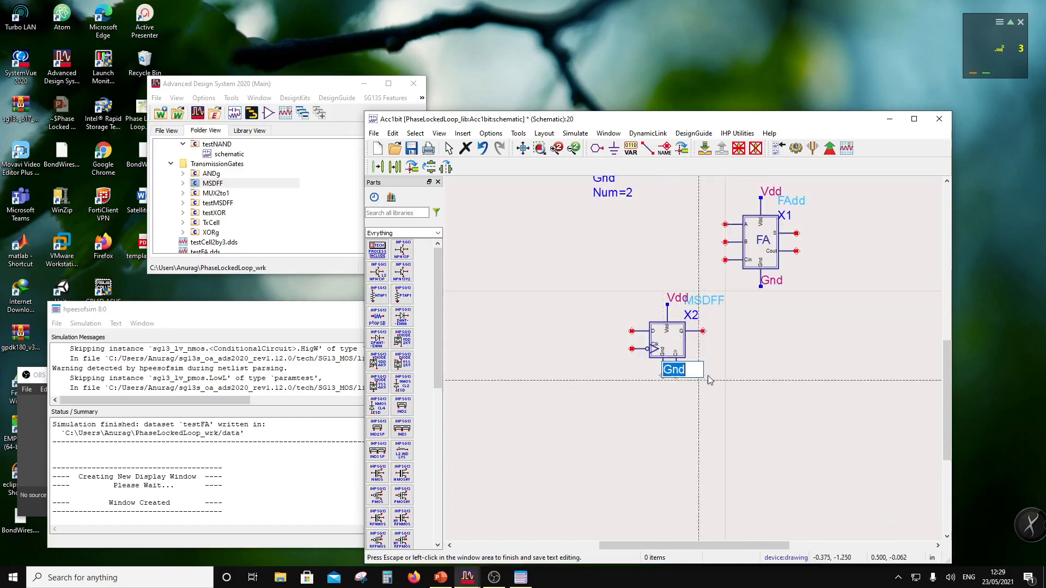
click(685, 381)
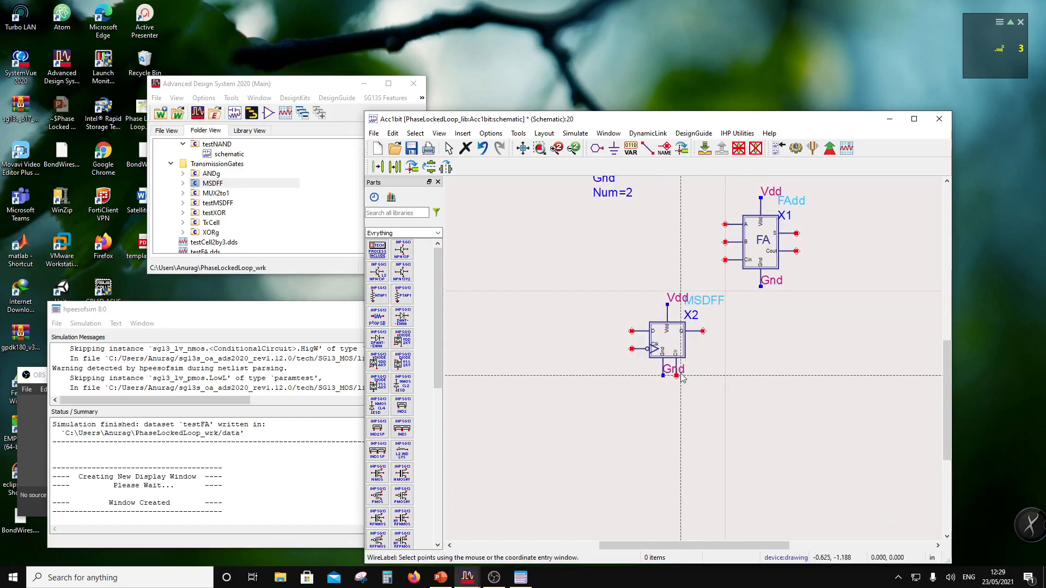
key(Escape)
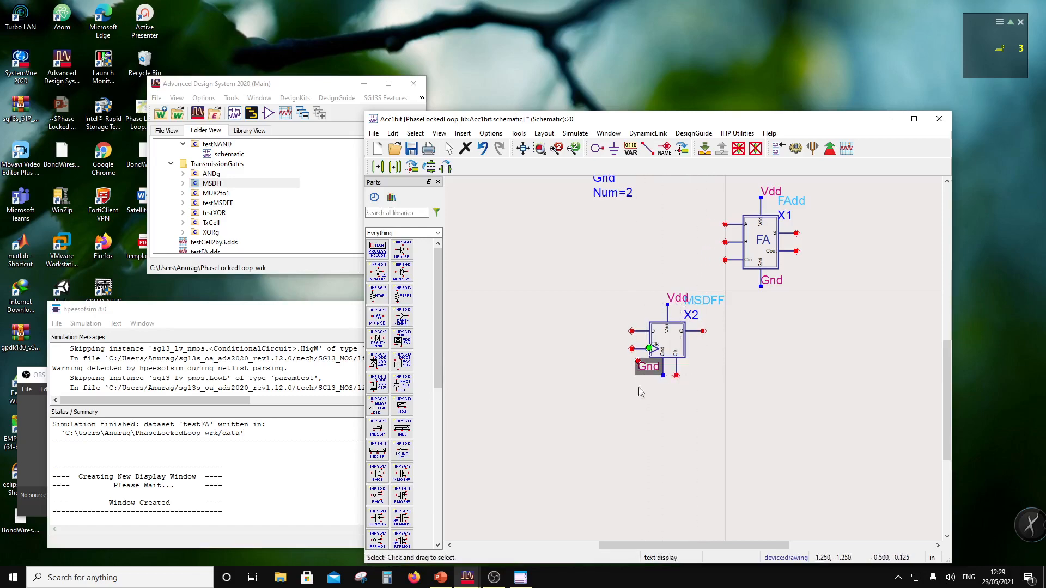
scroll(634, 389, down, 2)
scroll(707, 356, up, 2)
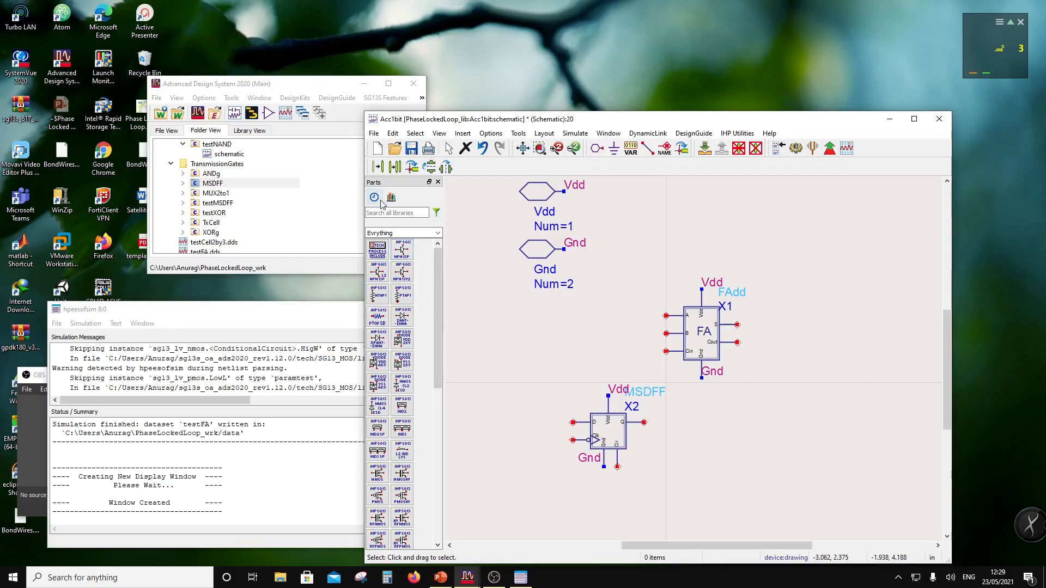
Place a Din pin (Num 3) left of the full adder and wire it to its A input.
click(597, 149)
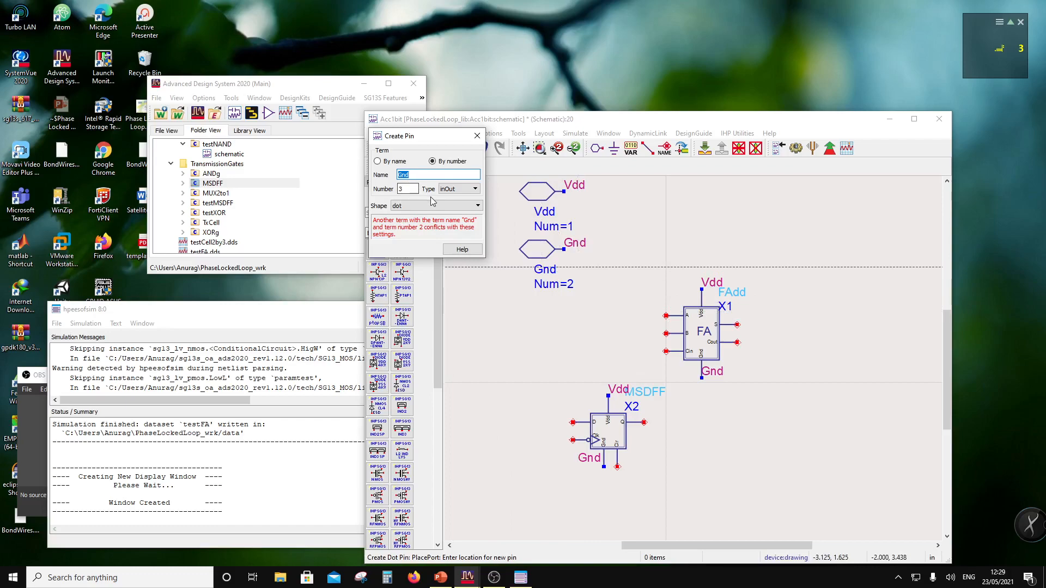
text(Din)
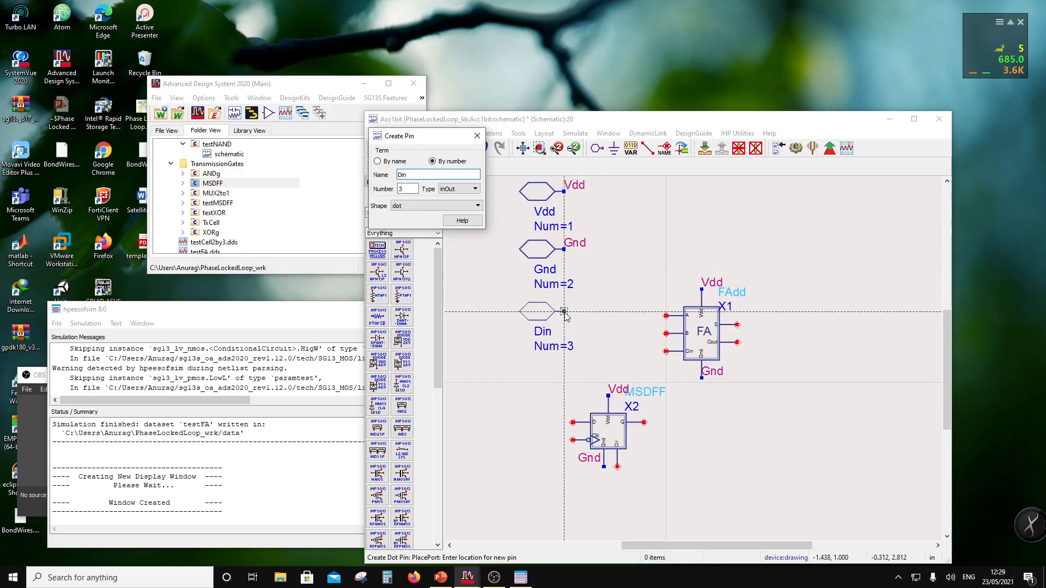
click(564, 317)
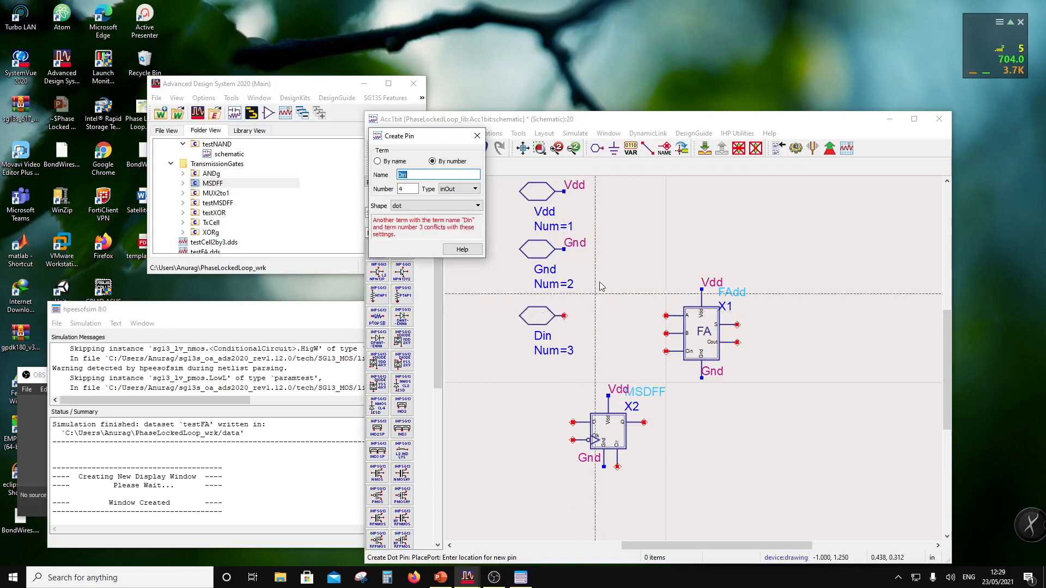
click(647, 148)
click(564, 316)
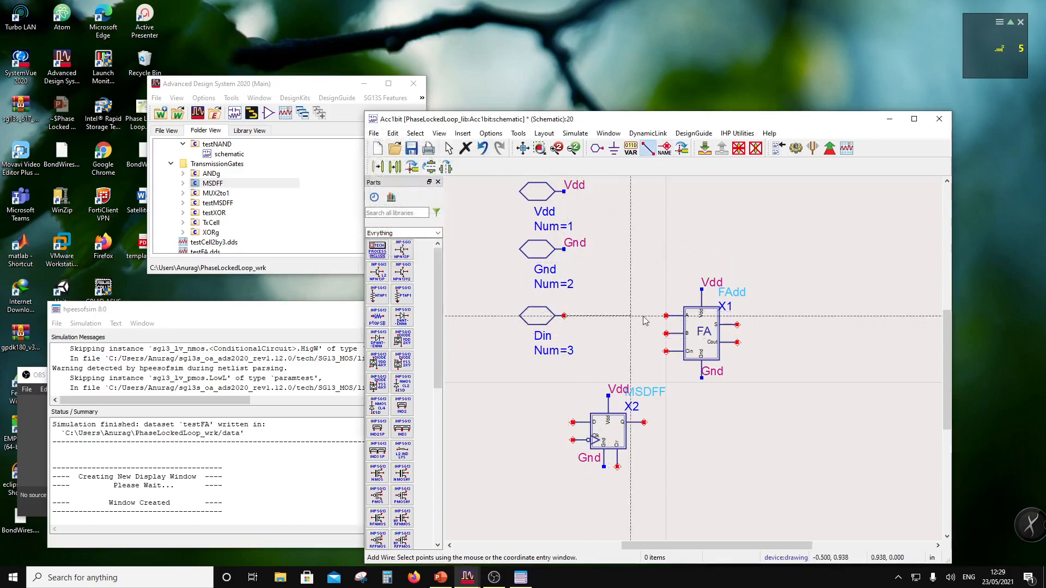
click(666, 319)
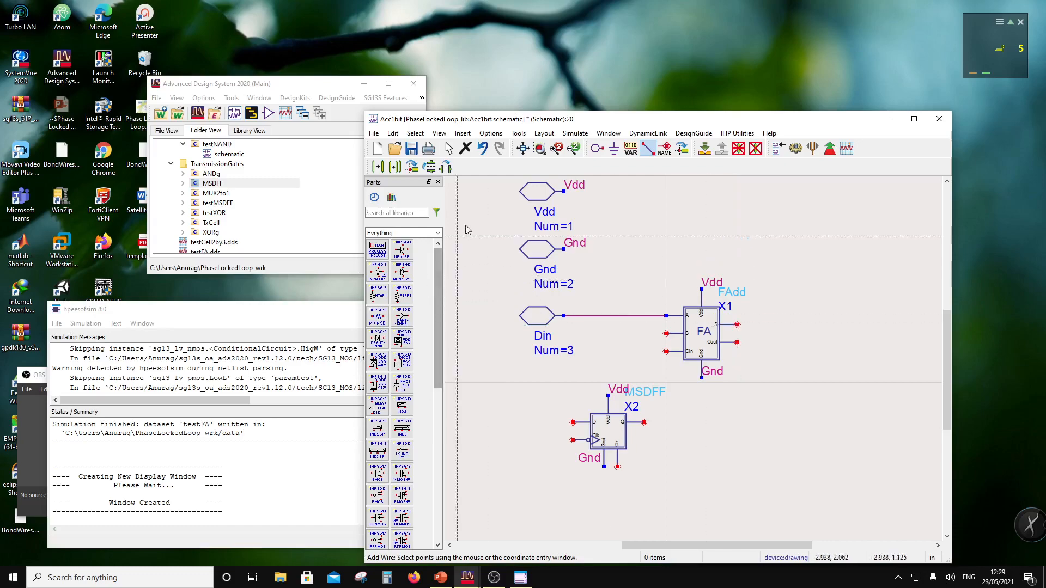
click(596, 147)
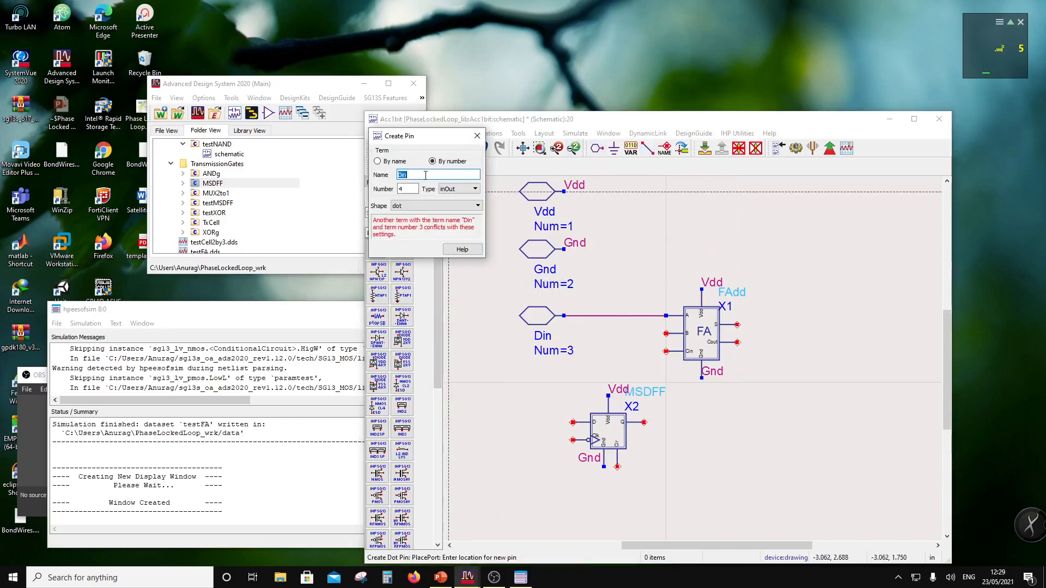
Place a Dout pin (Num 4) right of the full adder and wire it to the S output.
click(430, 175)
text(Dout)
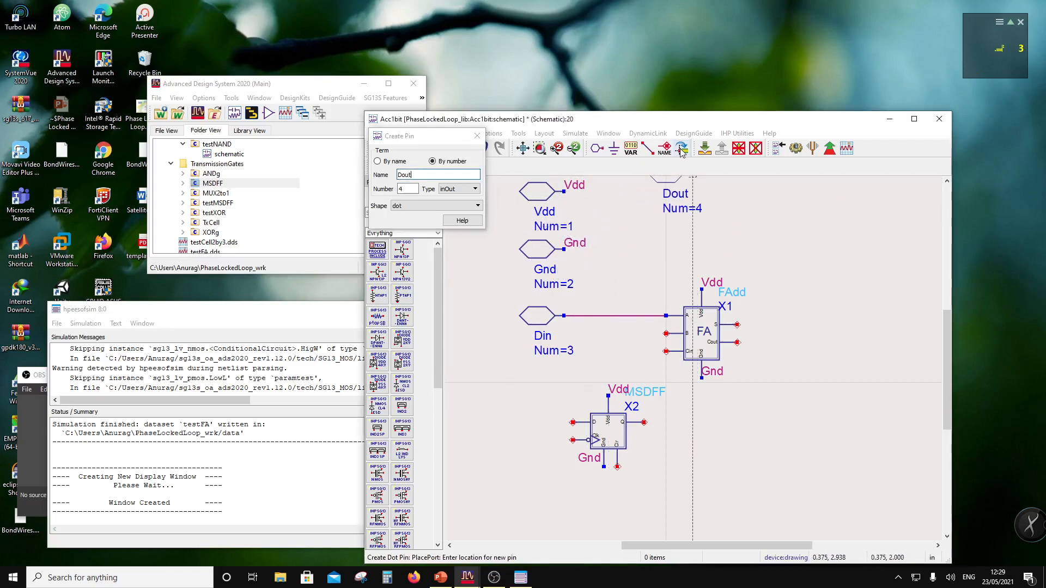
click(777, 324)
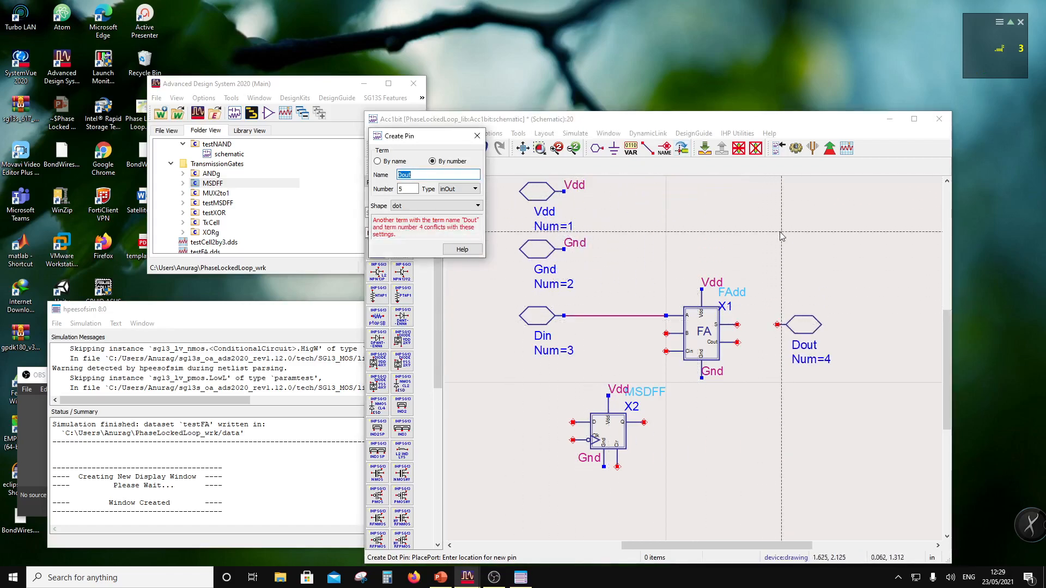
key(Escape)
key(ctrl+w)
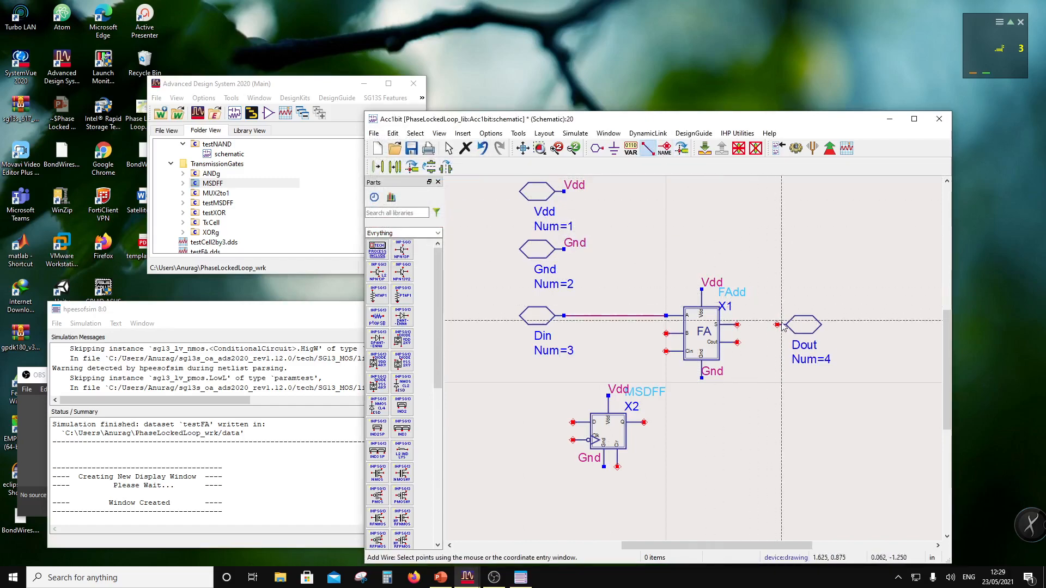
click(777, 325)
click(737, 324)
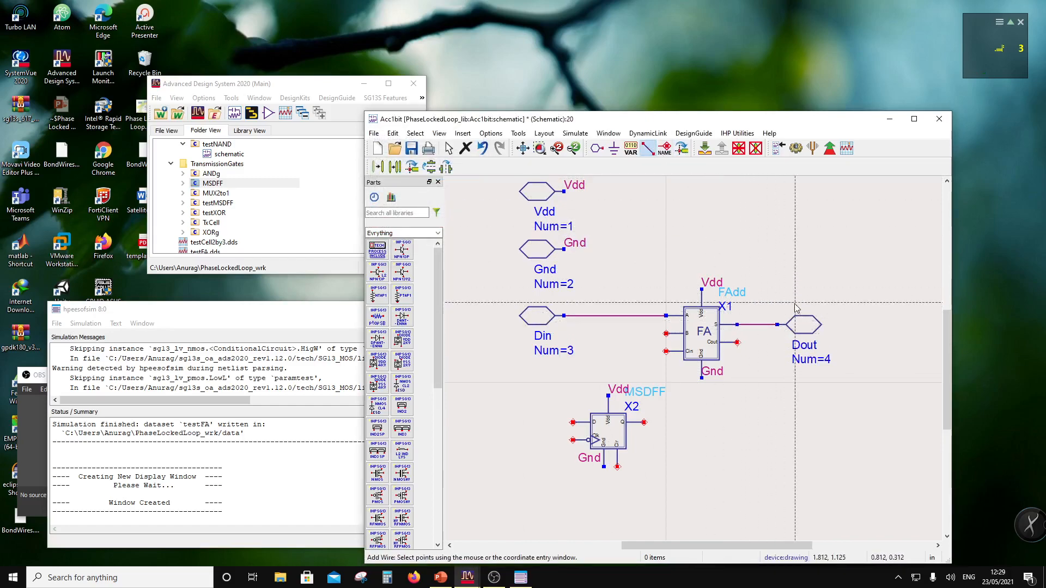
key(Escape)
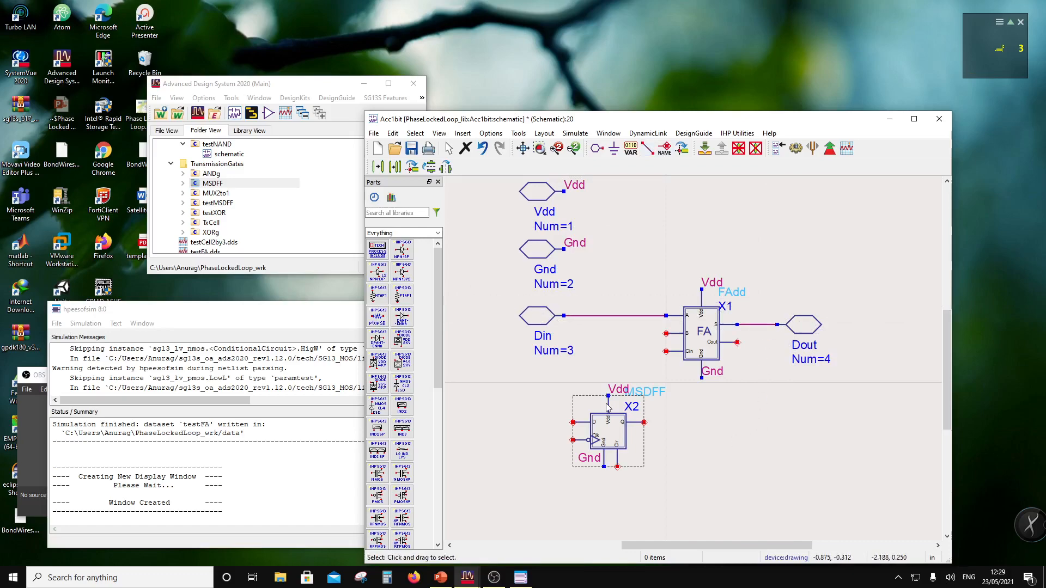
Route a wire from the Dout net to the MSDFF's D input and delete the leftover stub.
click(646, 149)
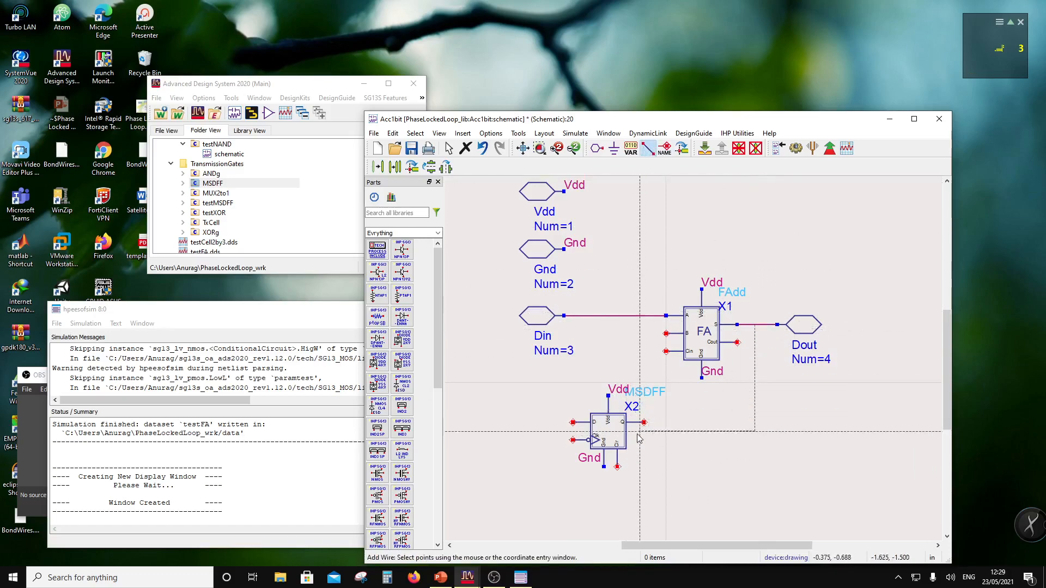
click(555, 480)
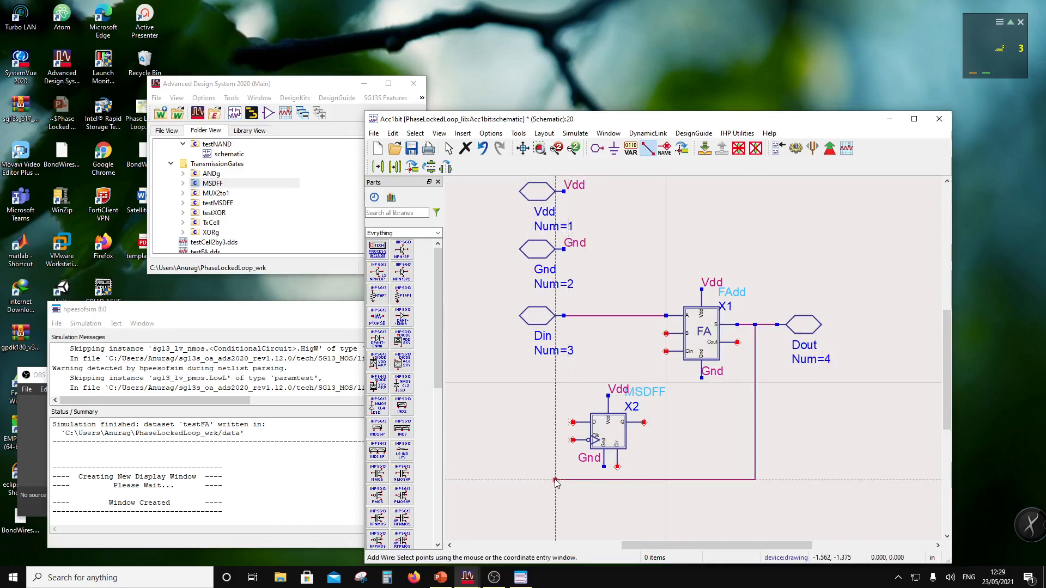
click(574, 423)
key(Escape)
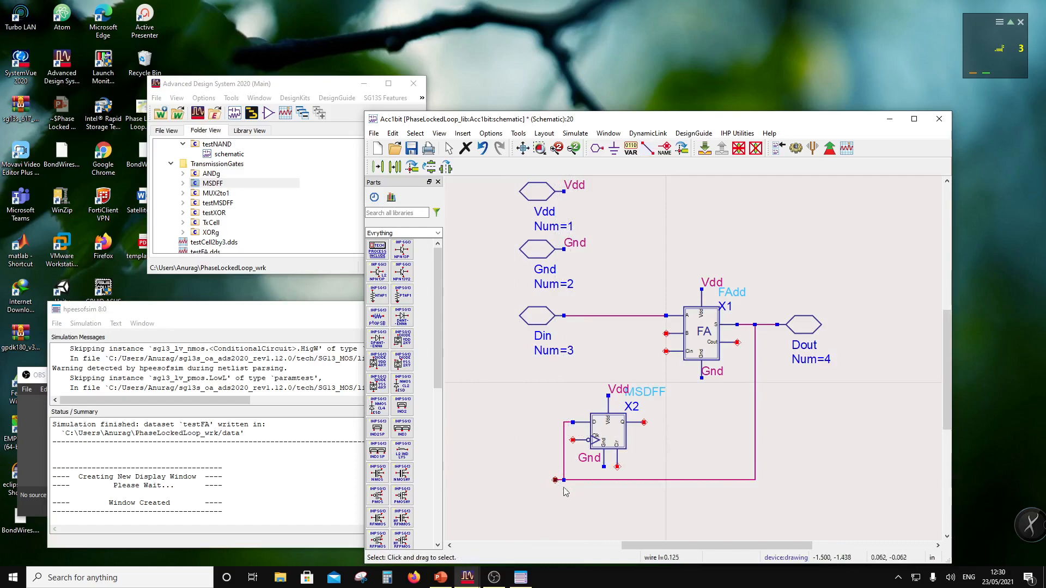
key(Delete)
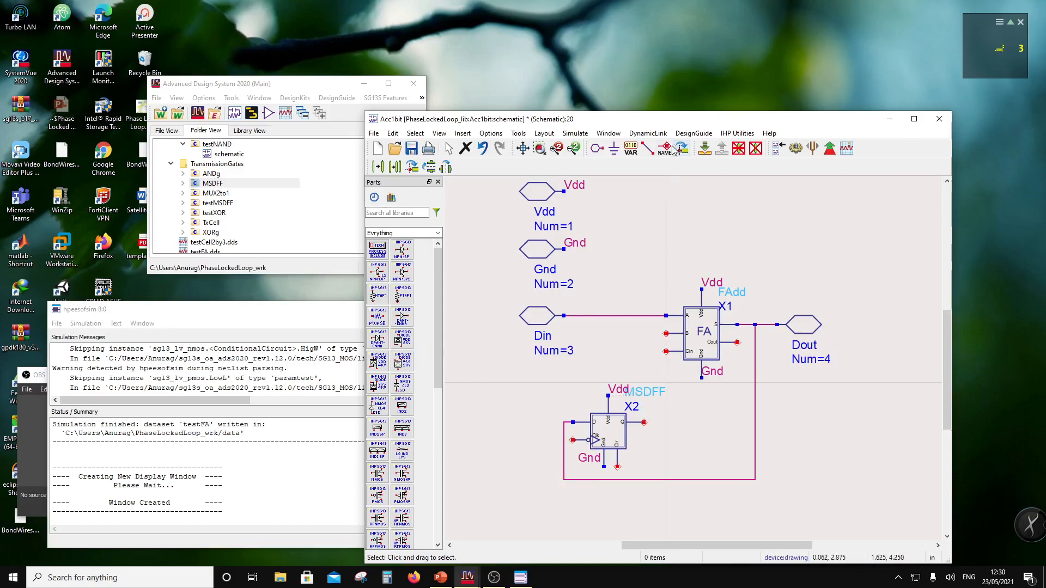
Wire X2's Q output to the full adder's B input and move X2's labels left.
click(647, 148)
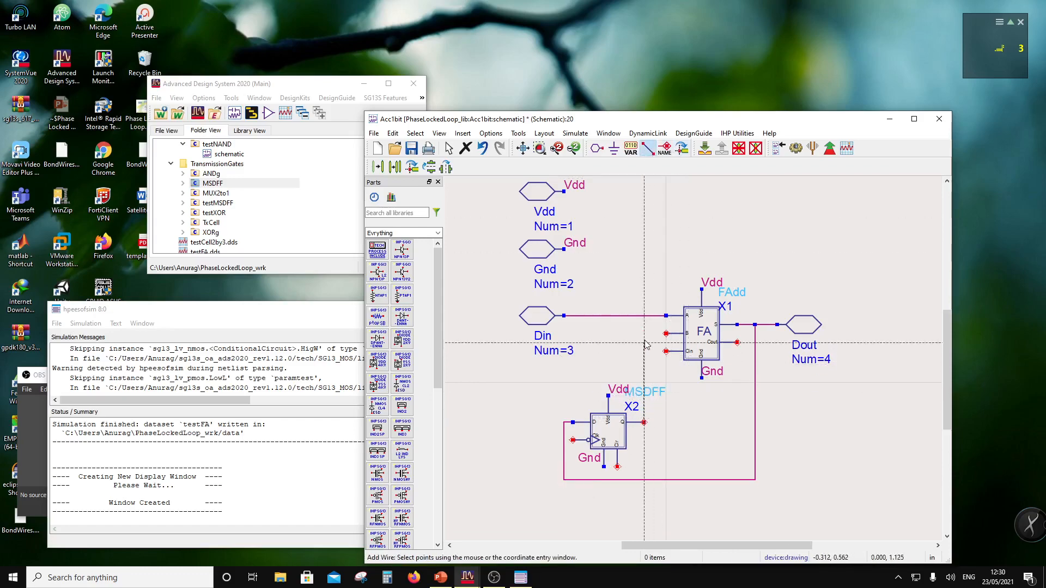
click(644, 422)
click(666, 333)
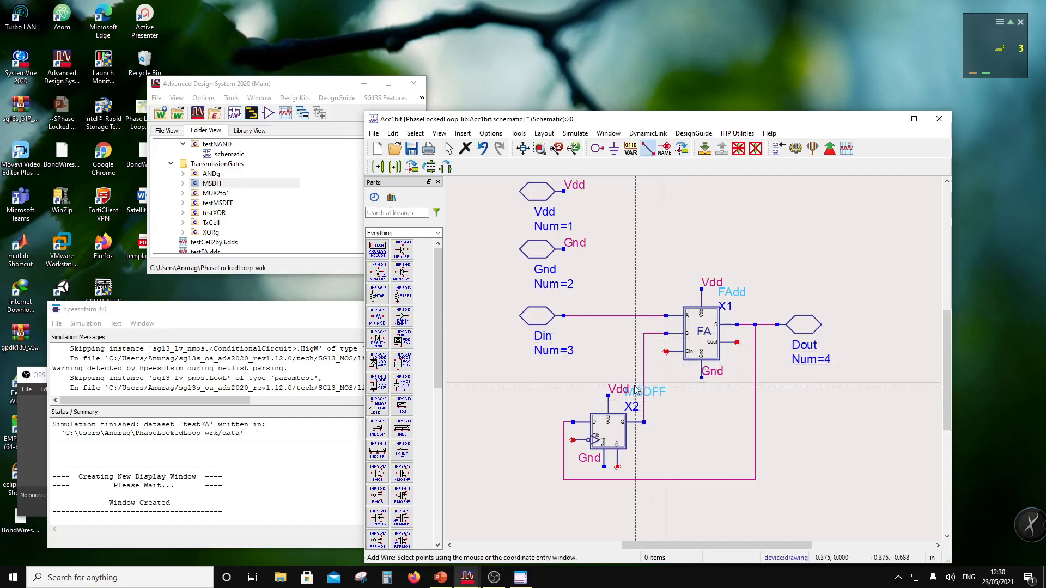
key(Escape)
click(617, 428)
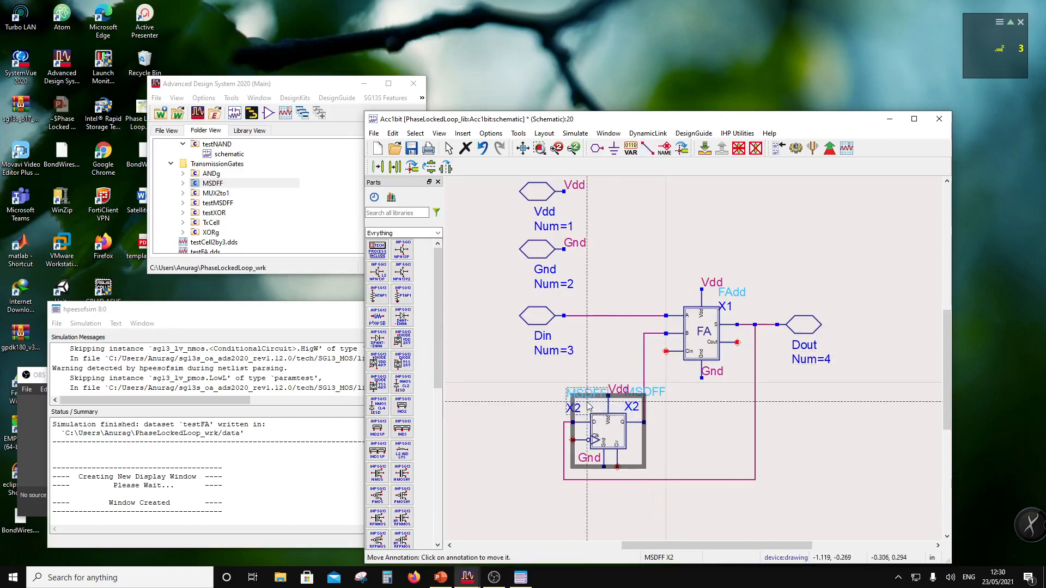
click(732, 429)
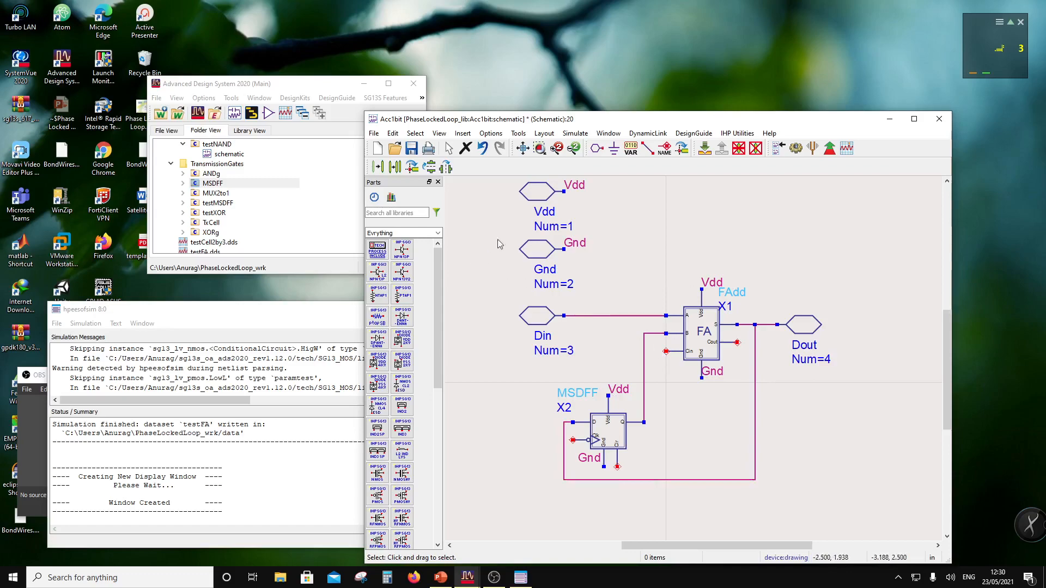
click(597, 148)
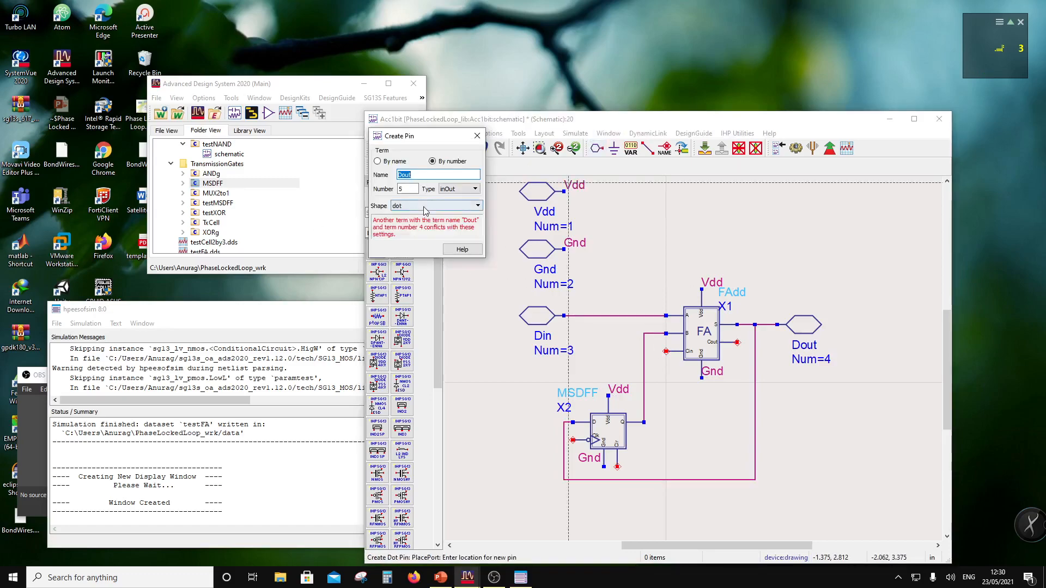
Place a Cin pin (Num 5) beside the flip-flop and wire it to the full adder's Cin input.
text(Cin)
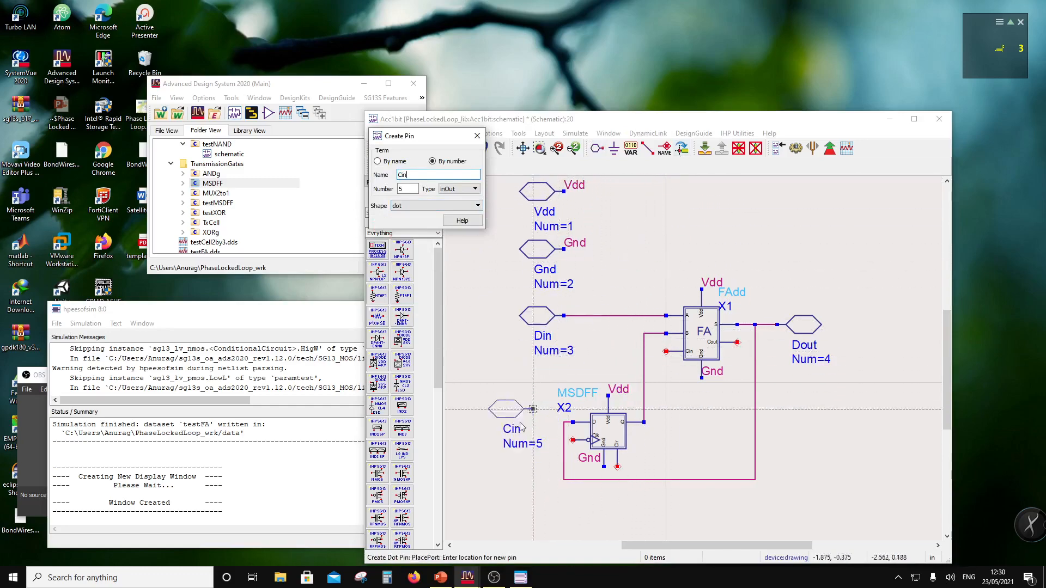
click(42, 391)
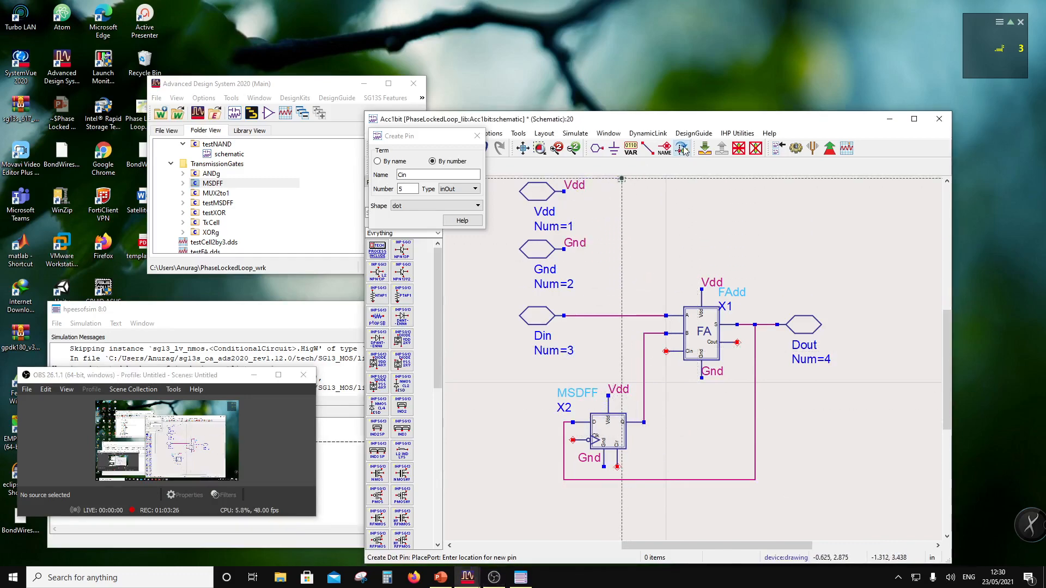
click(666, 402)
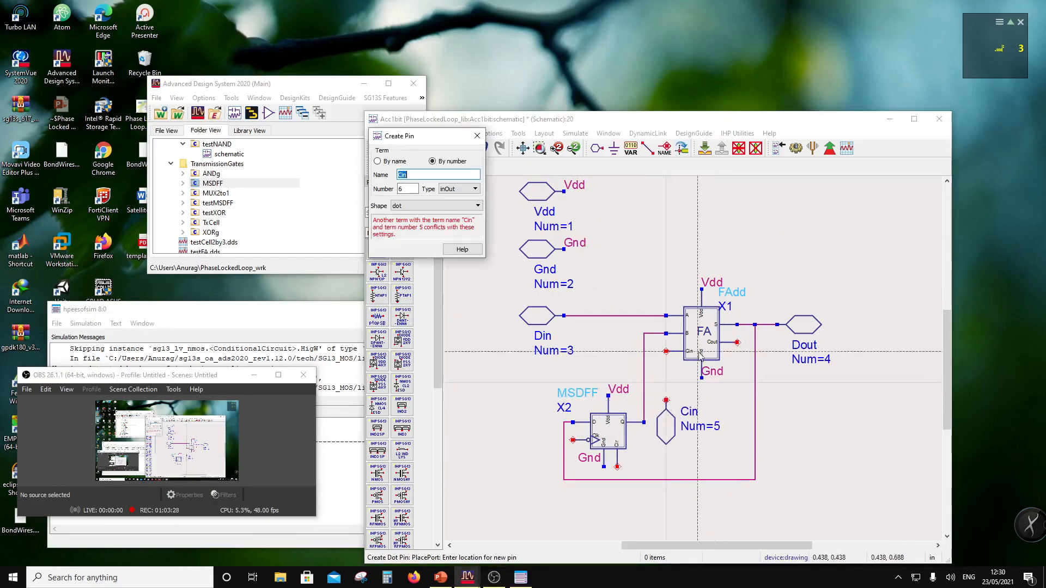
key(ctrl+w)
click(666, 401)
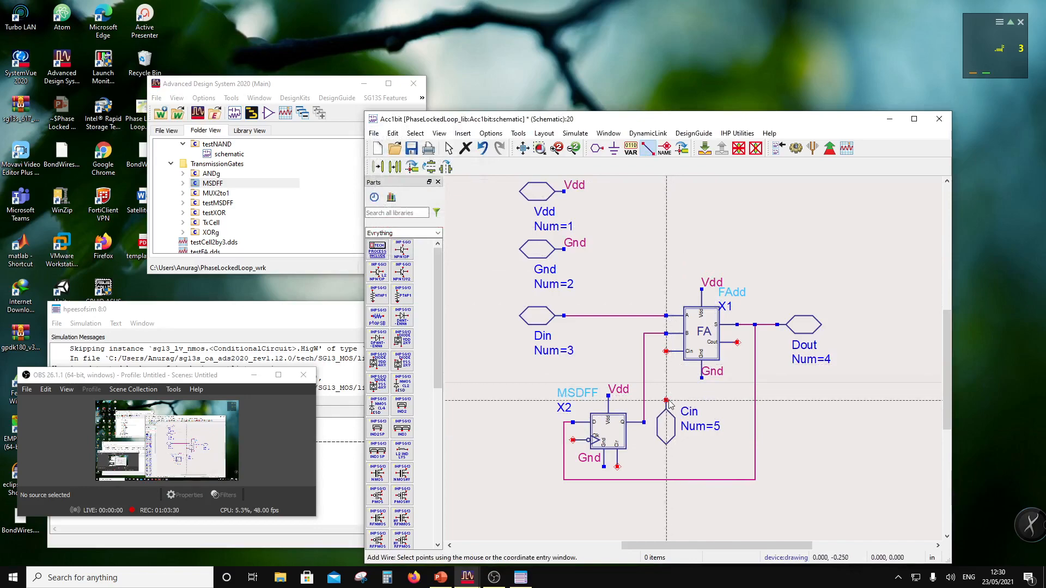
click(665, 351)
key(Escape)
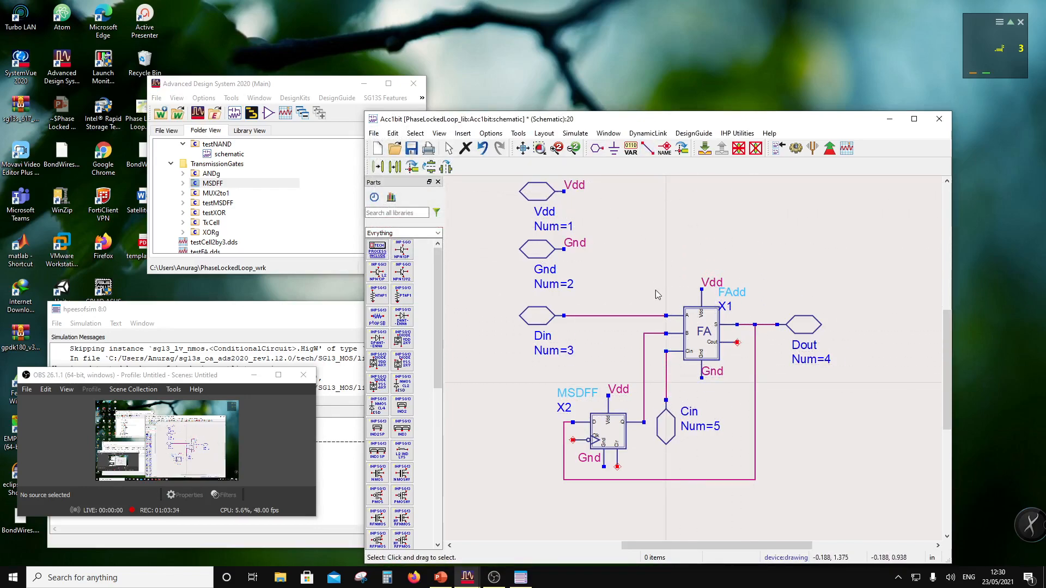
Place a Cout pin (Num 6) above the full adder and wire it to the Cout output.
click(597, 148)
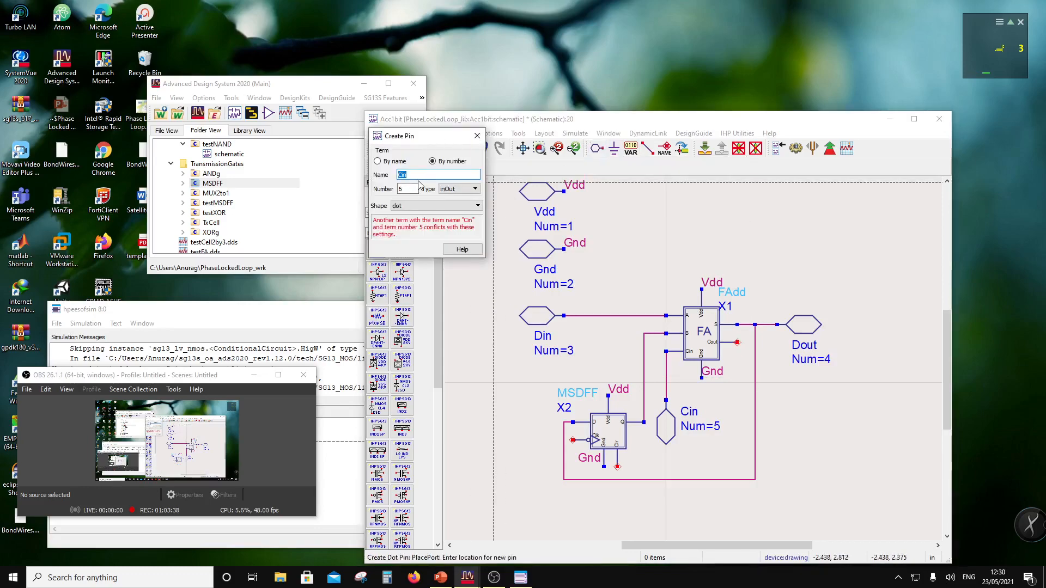
text(Cout)
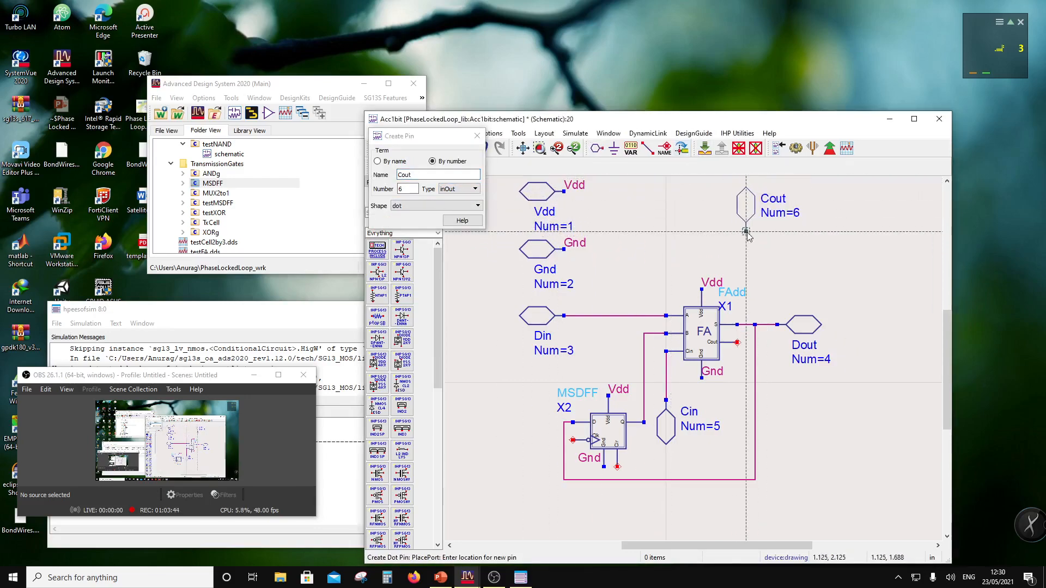
click(746, 234)
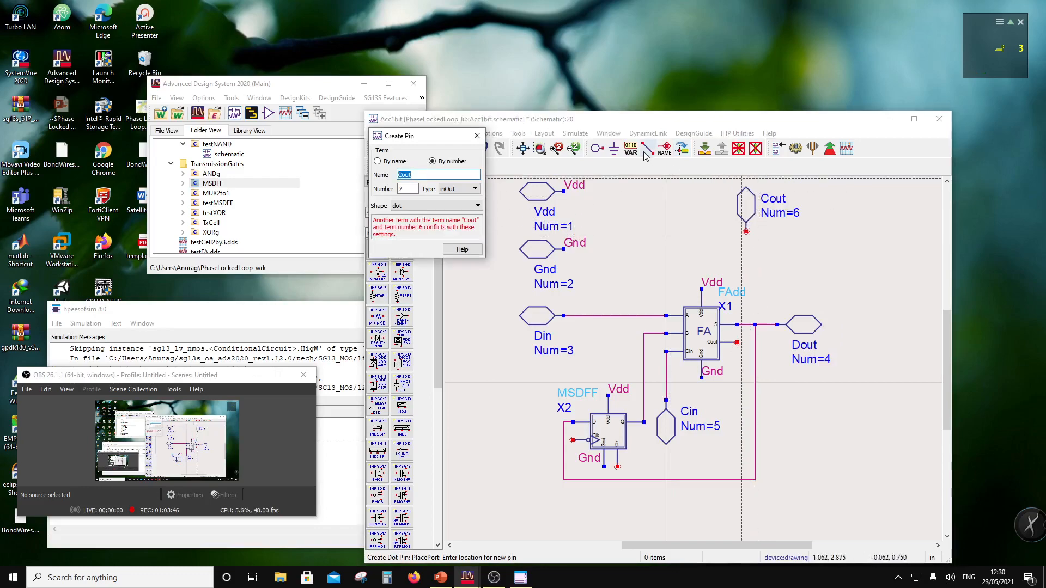
key(ctrl+w)
click(746, 233)
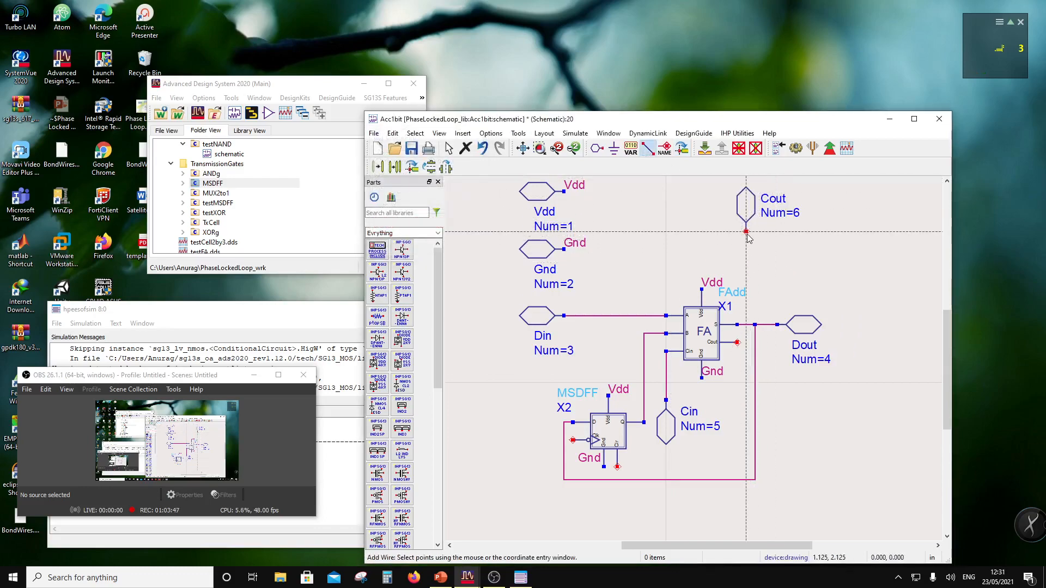
click(737, 342)
key(Escape)
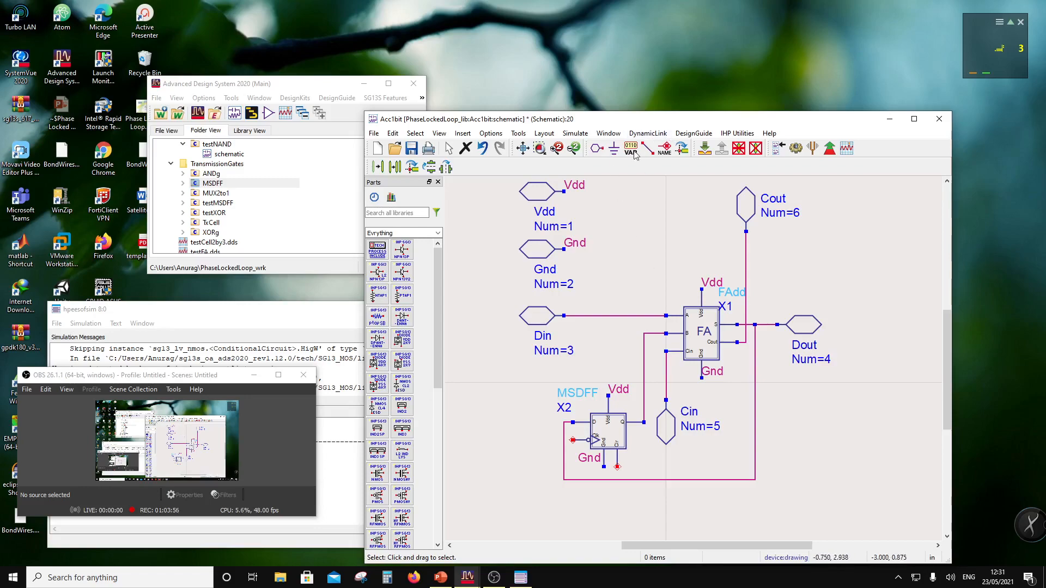
Place a Clk pin (Num 7) left of the flip-flop and wire it to the clock input.
click(597, 148)
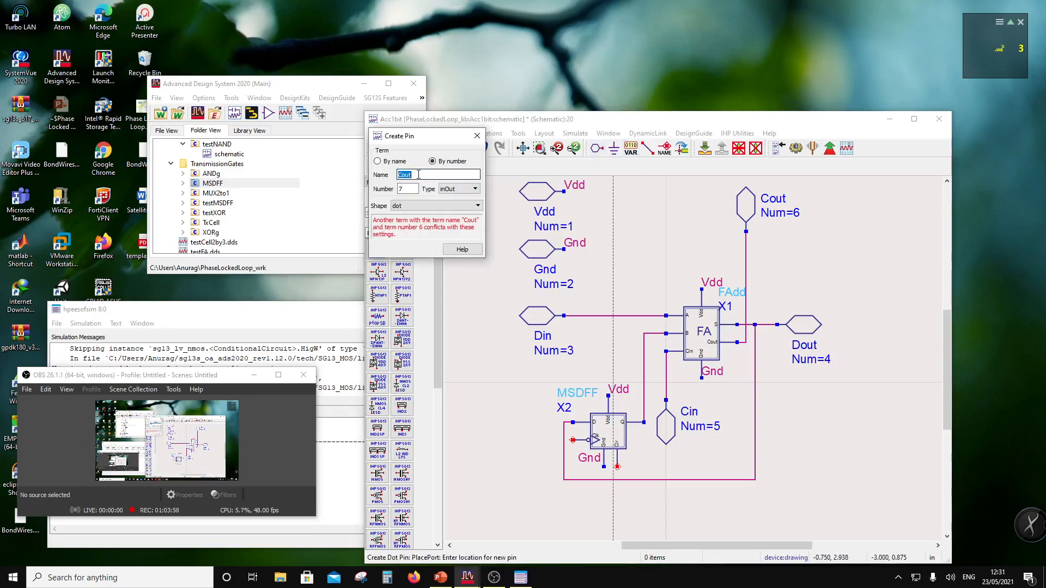
text(Clk)
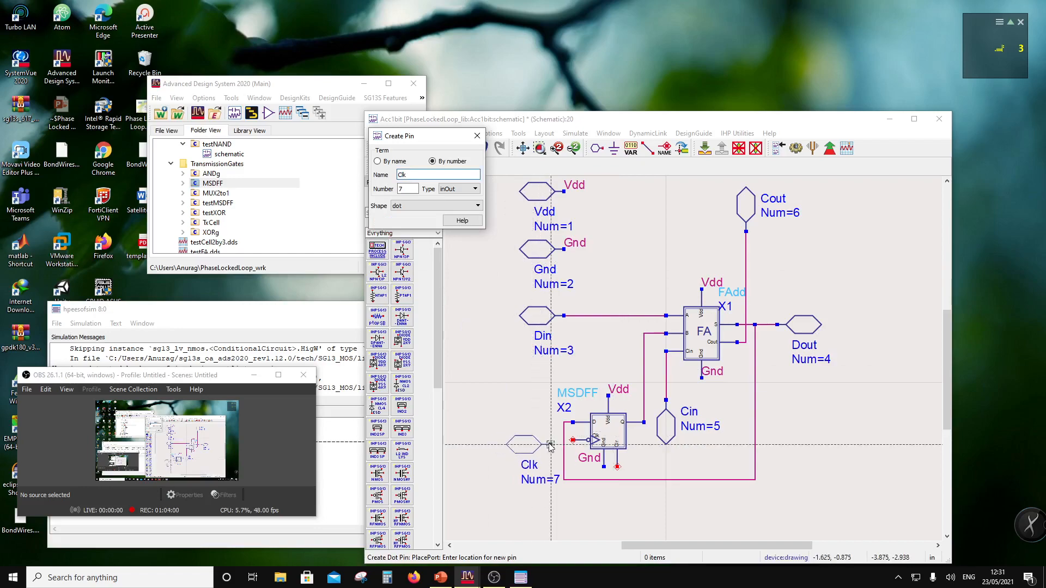
click(550, 440)
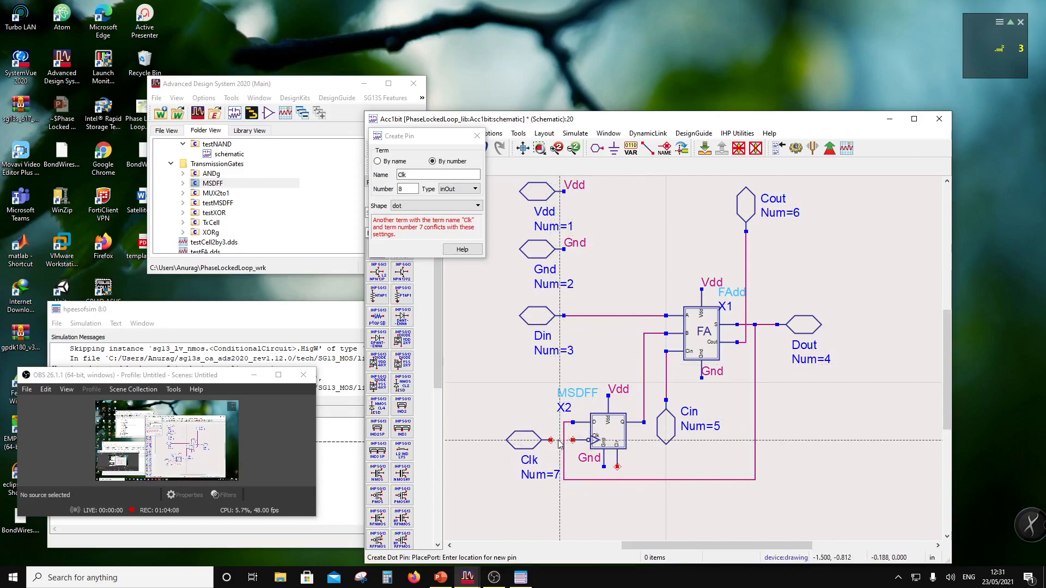
key(Escape)
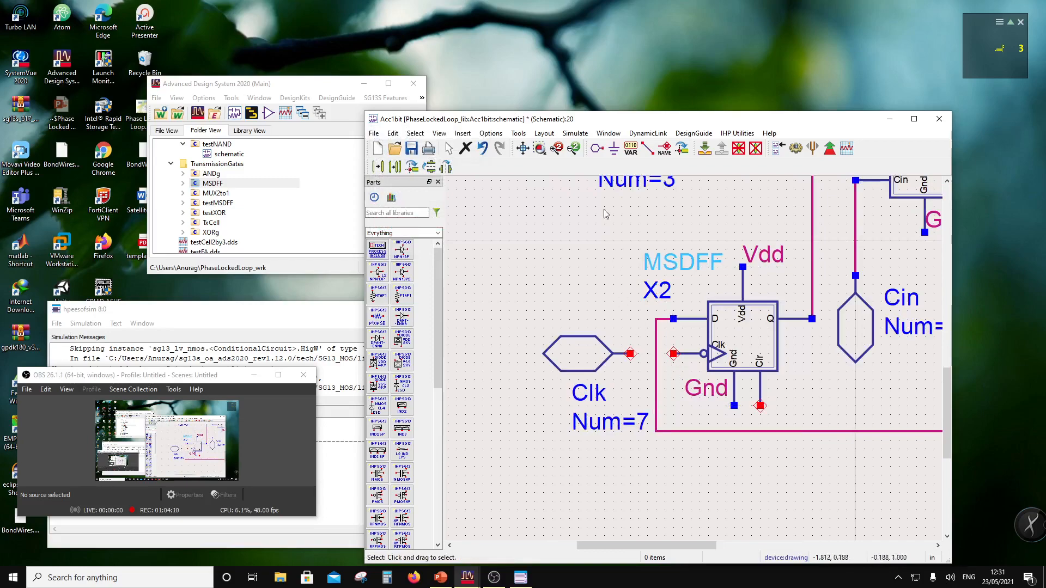
click(647, 148)
click(630, 354)
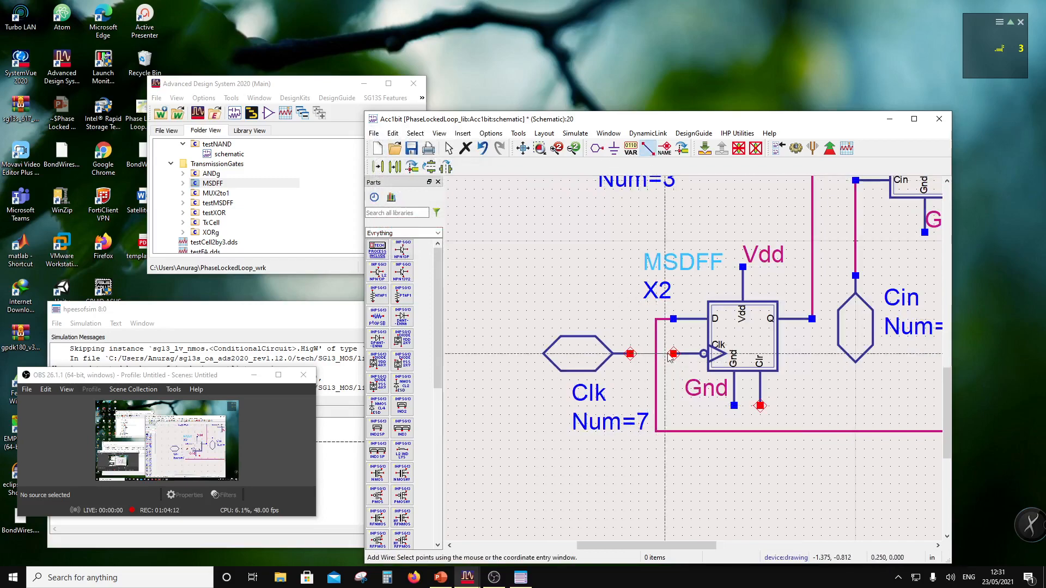
click(673, 354)
key(Escape)
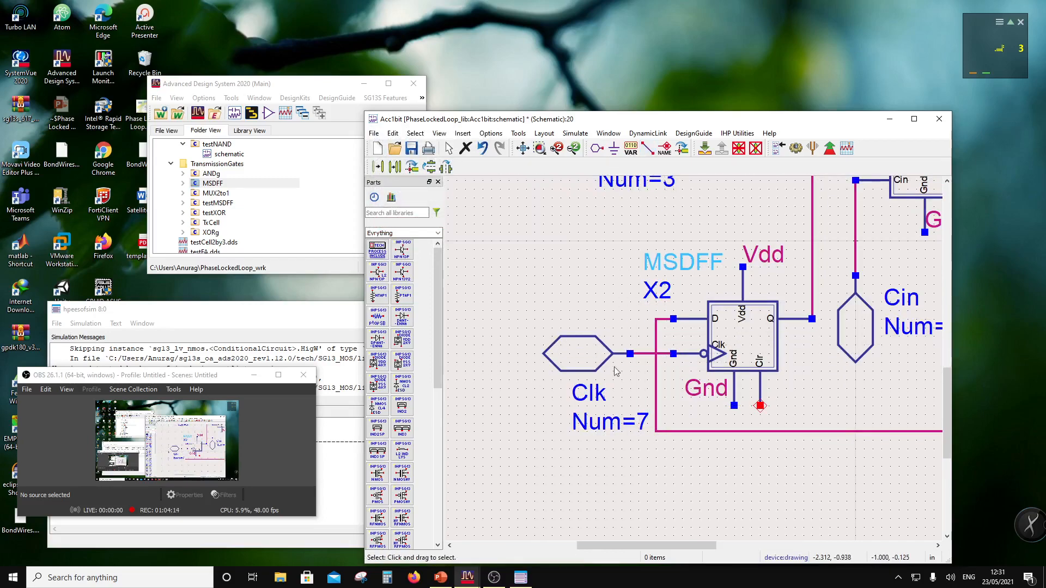
scroll(615, 368, down, 3)
scroll(861, 330, up, 2)
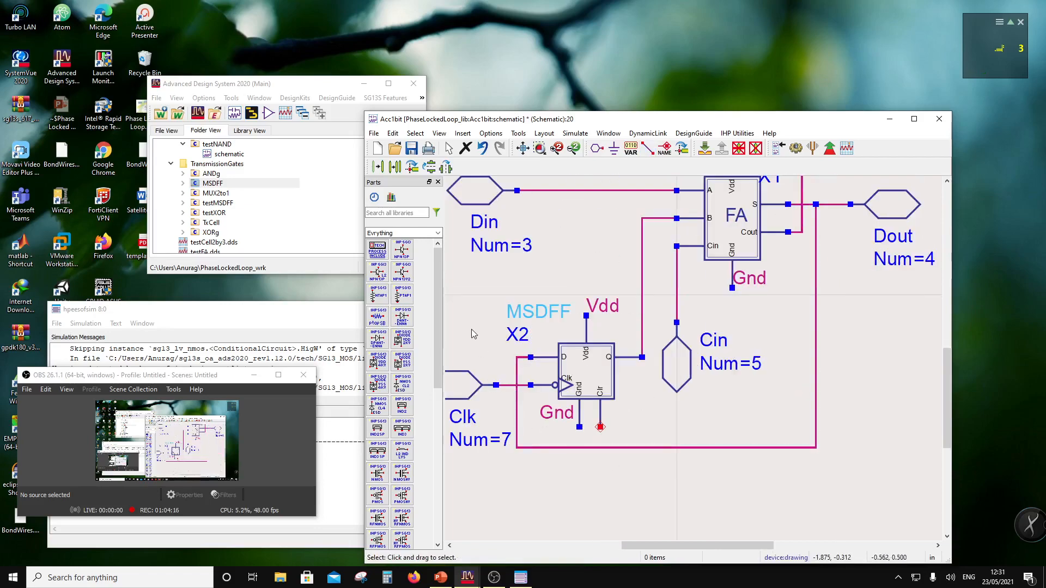
Place a Clr pin (Num 8) below the flip-flop and wire it to the Clr terminal.
click(597, 147)
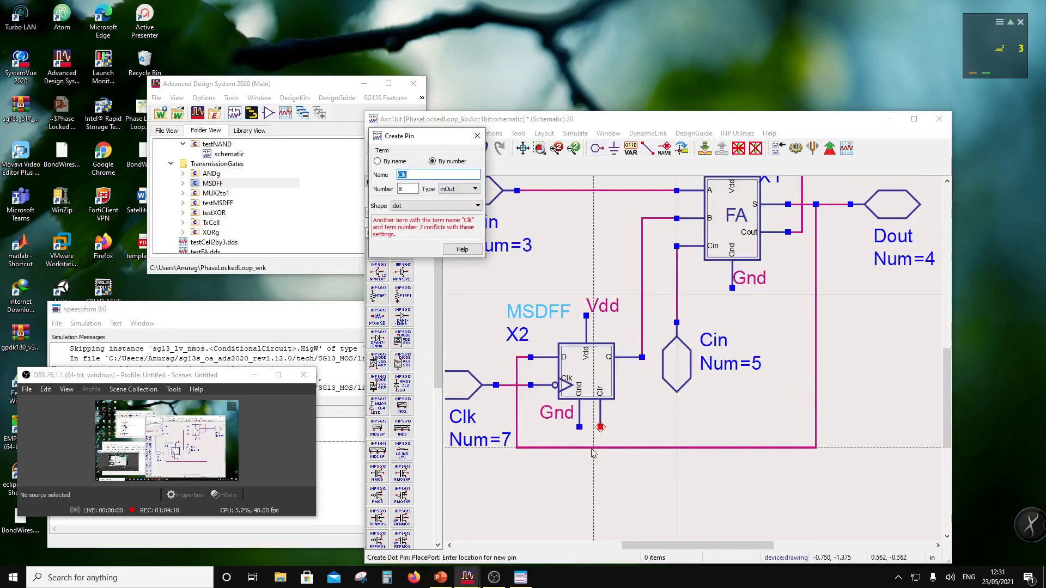
text(C)
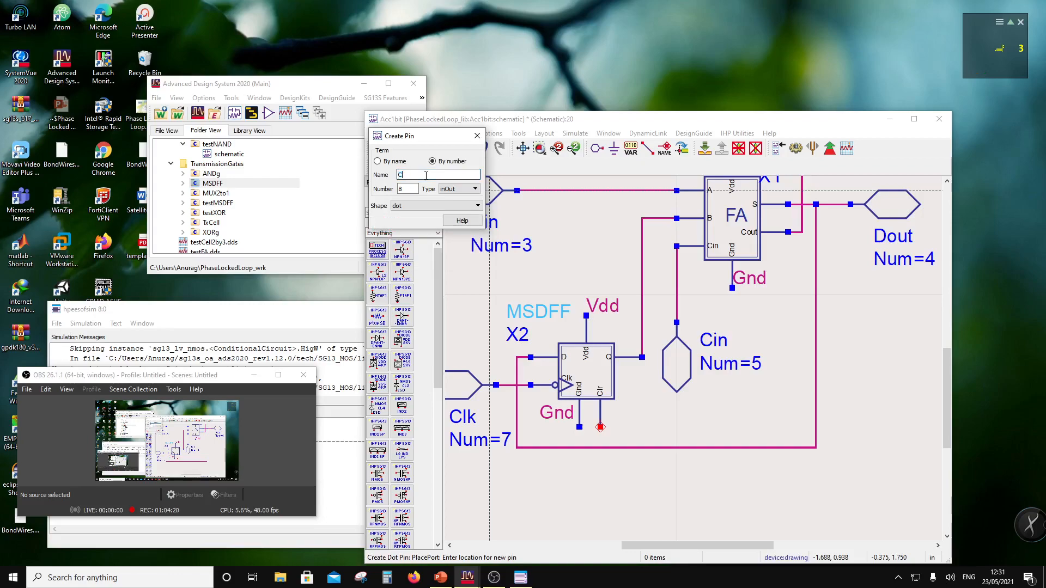
text(lr)
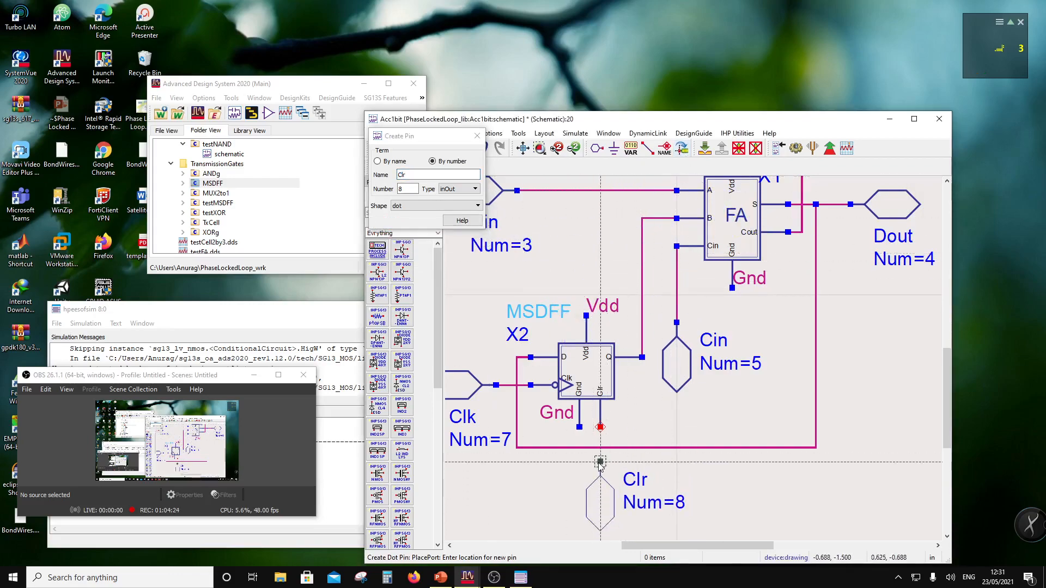
click(600, 462)
key(ctrl+w)
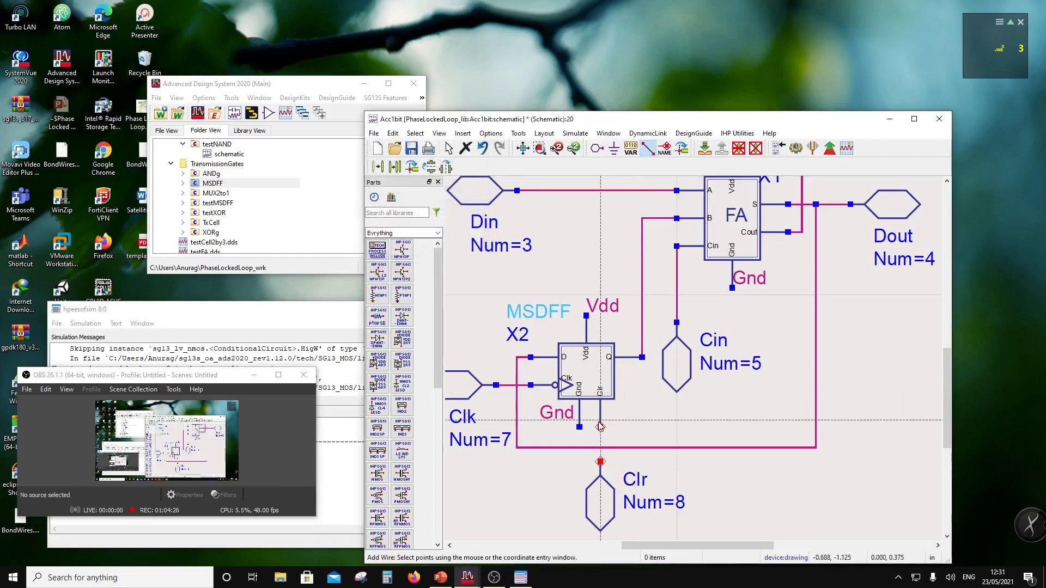
click(599, 427)
click(600, 462)
key(Escape)
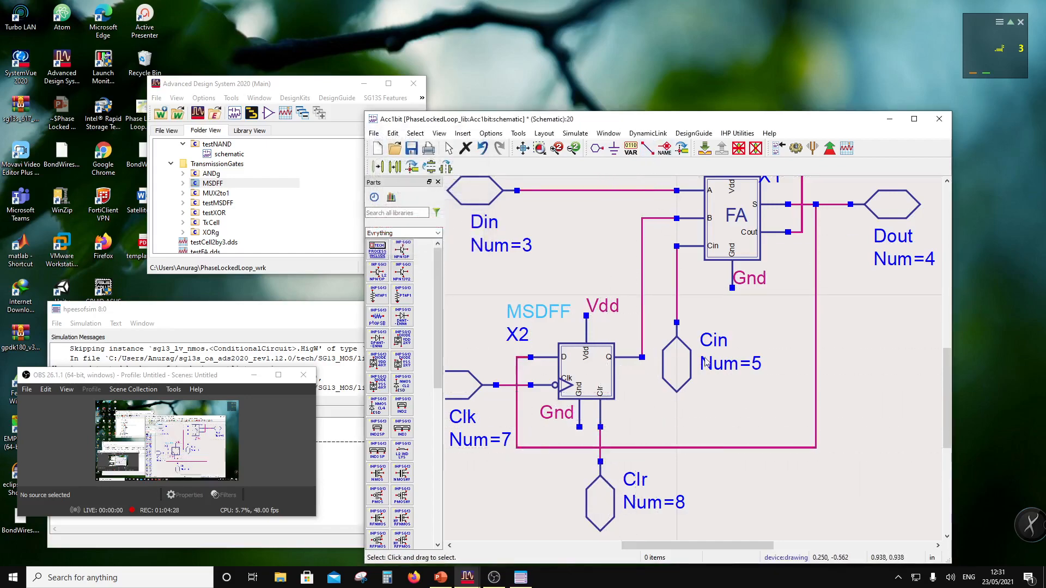
scroll(699, 375, down, 3)
scroll(699, 360, down, 2)
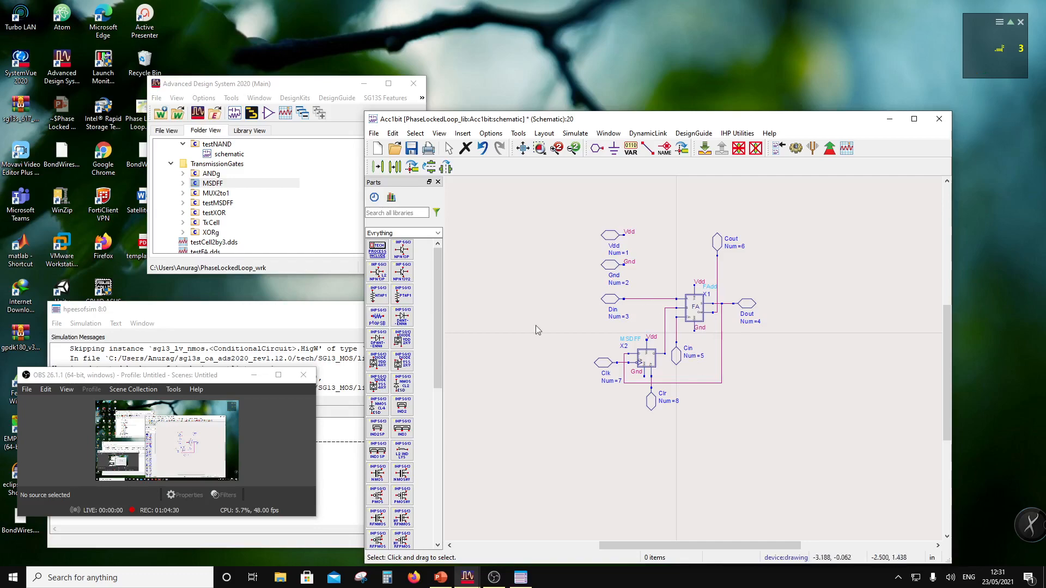
Save the fully wired Acc1bit schematic with its eight pins.
click(411, 150)
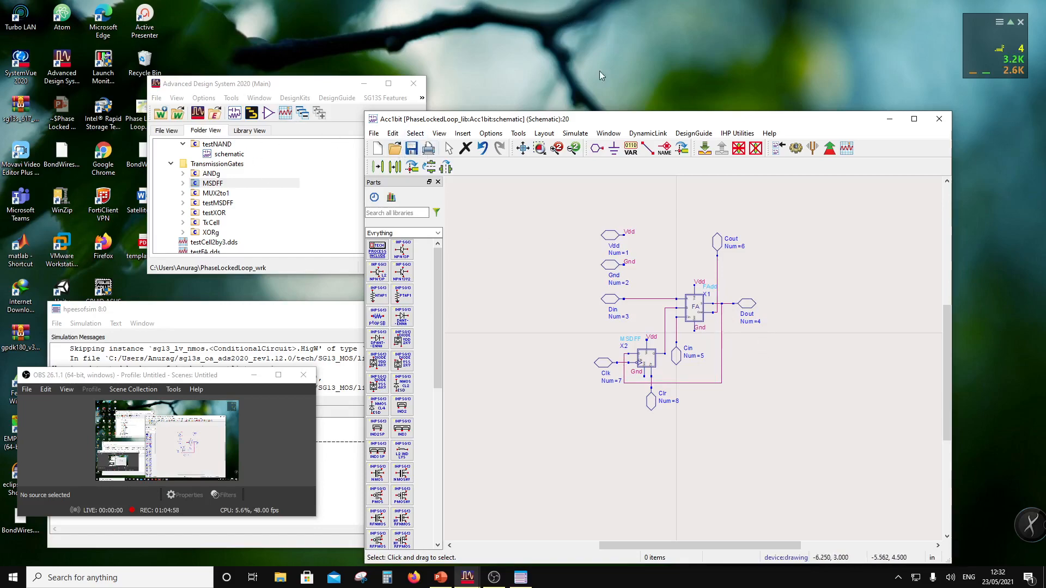
Close the schematic and generate an Acc1bit symbol with the default Symbol Generator settings.
click(938, 118)
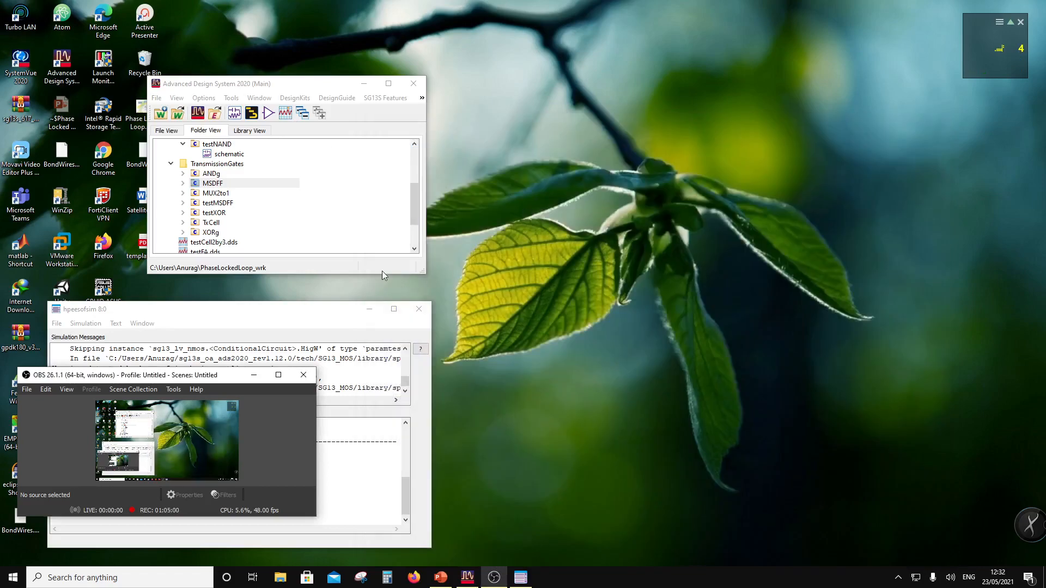
scroll(263, 165, up, 4)
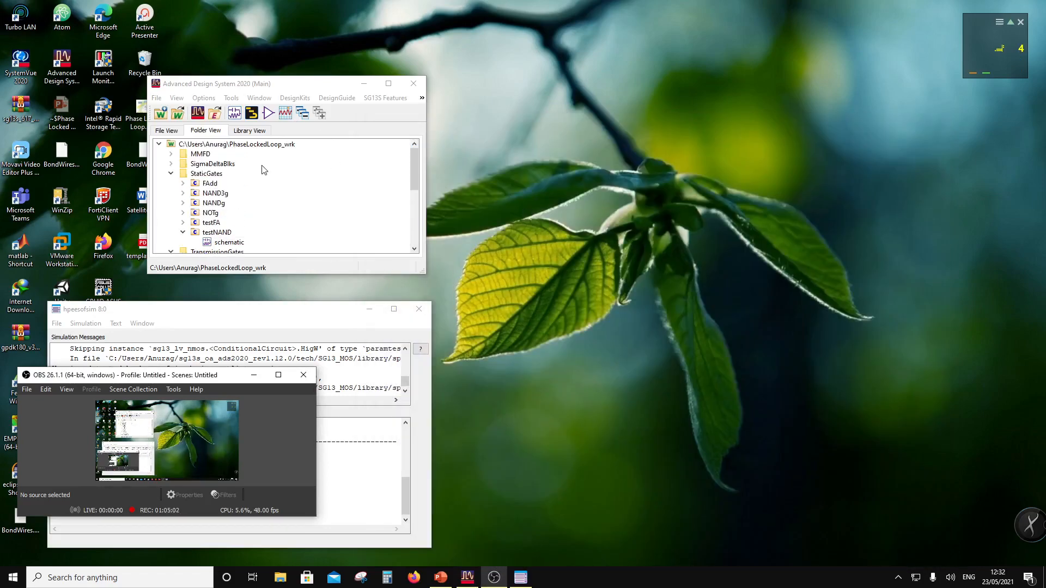
click(170, 155)
click(170, 154)
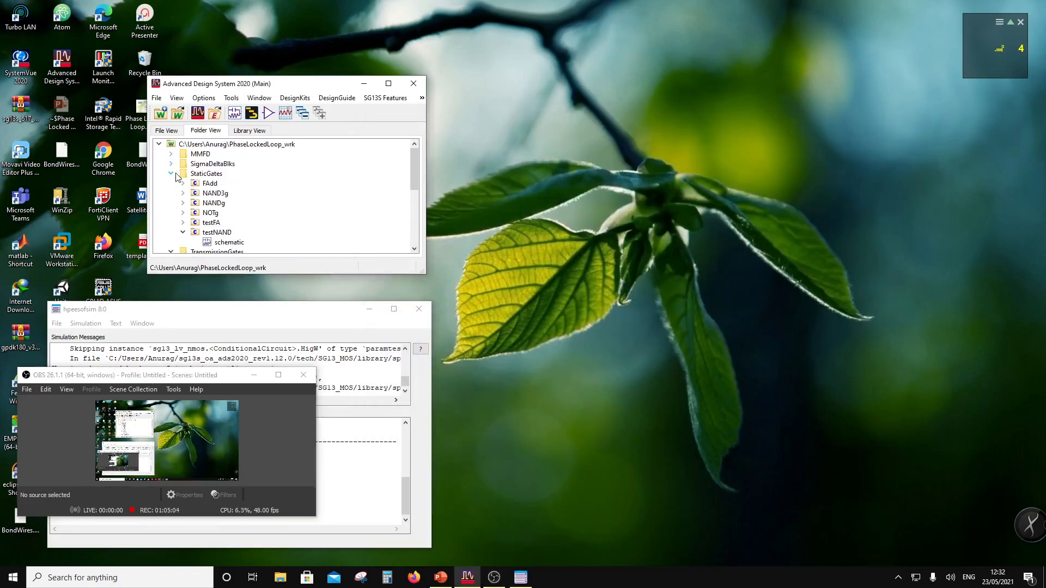
click(172, 165)
right_click(200, 176)
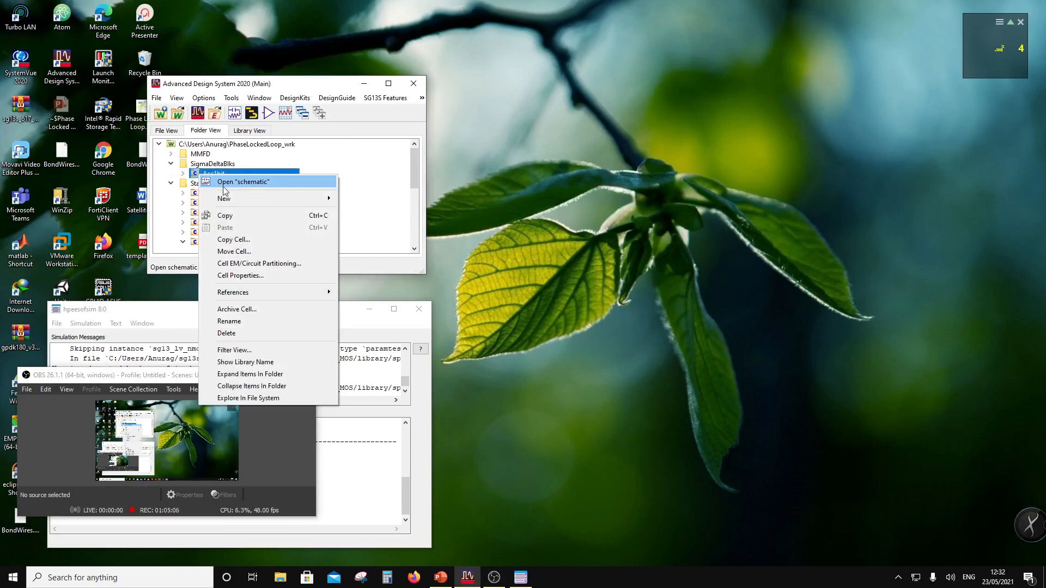
mouse_move(261, 198)
click(391, 224)
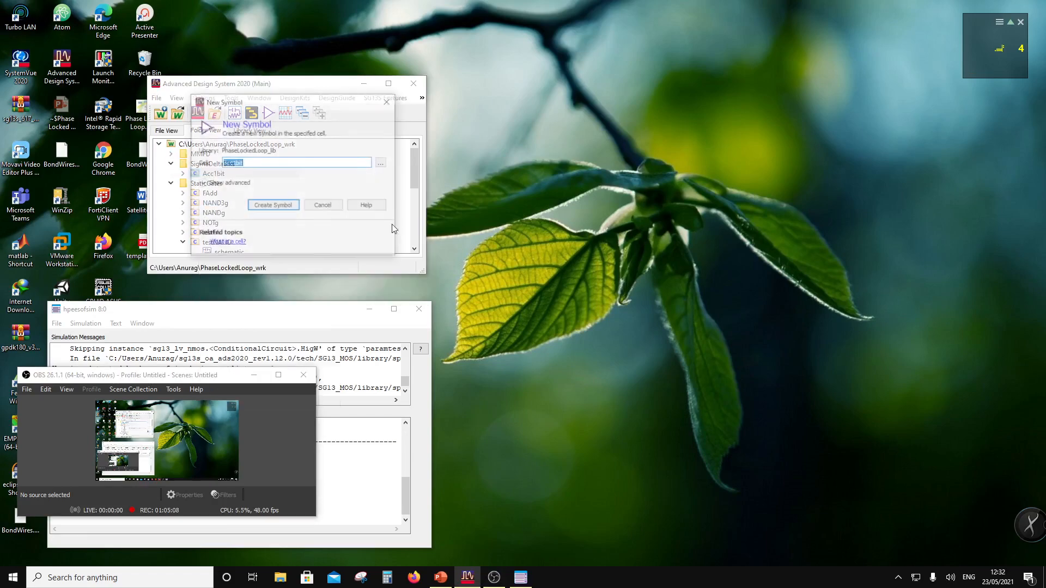
click(289, 204)
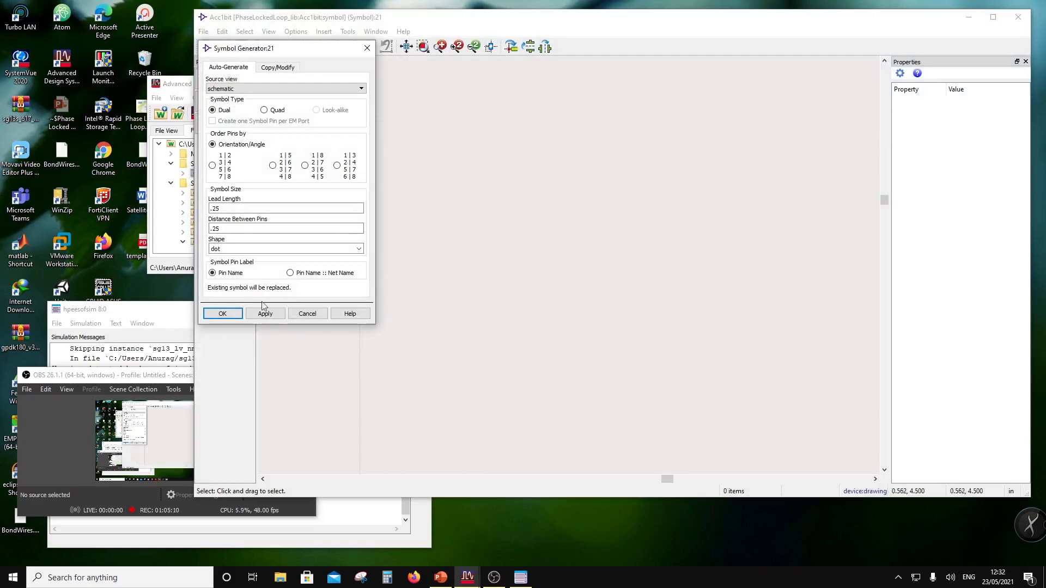
click(224, 313)
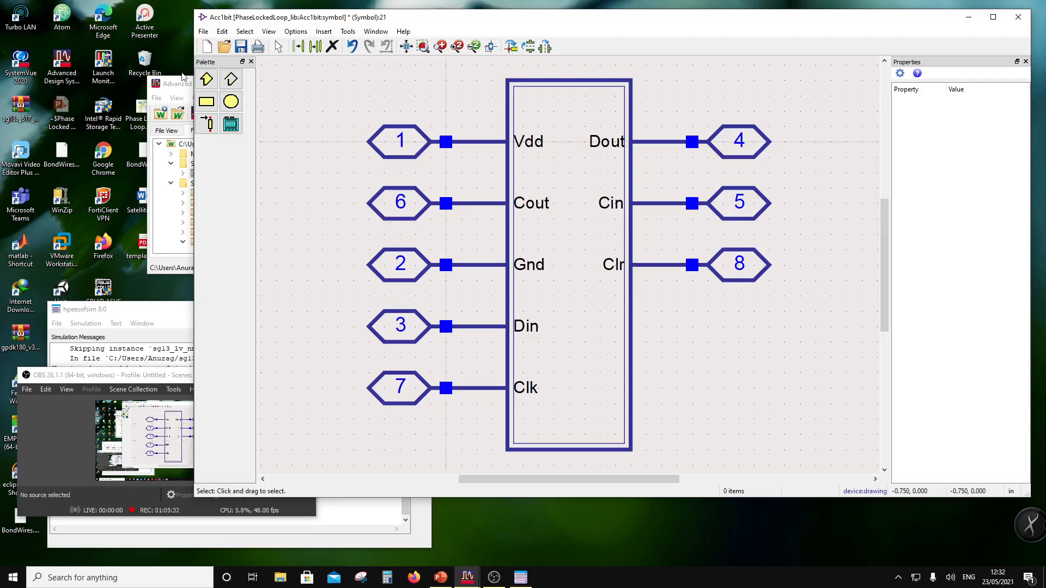
Rotate and mirror the Vdd (1) and Cout (6) pins and move them above the symbol box.
scroll(479, 205, down, 2)
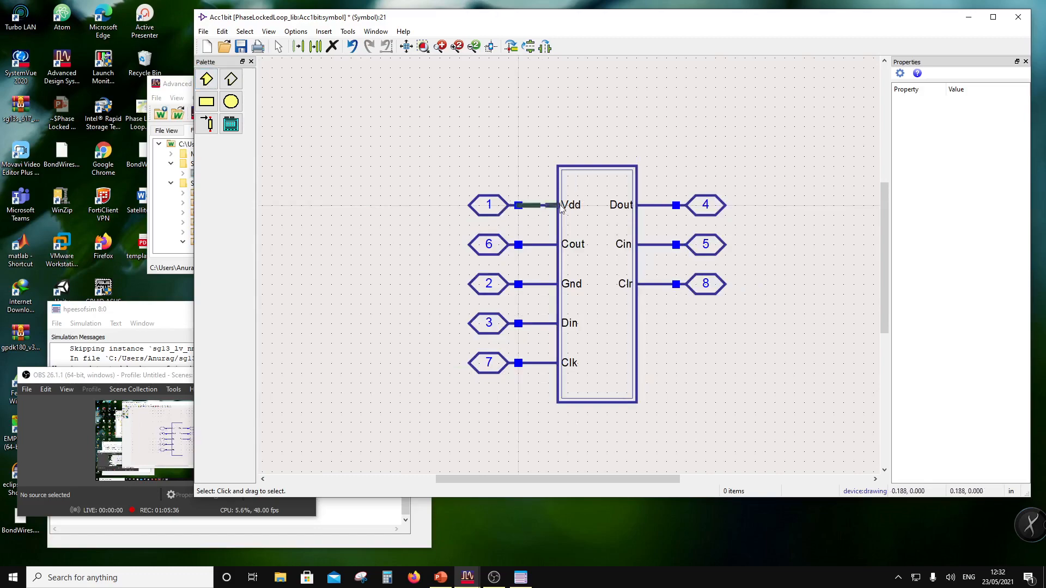
drag(455, 191, 590, 236)
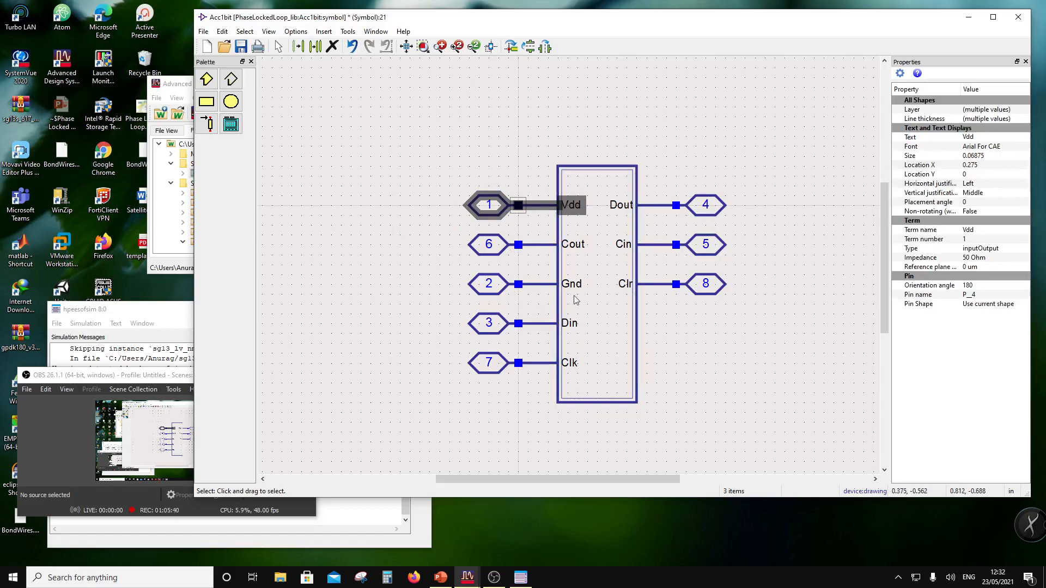
drag(449, 184, 590, 256)
click(590, 256)
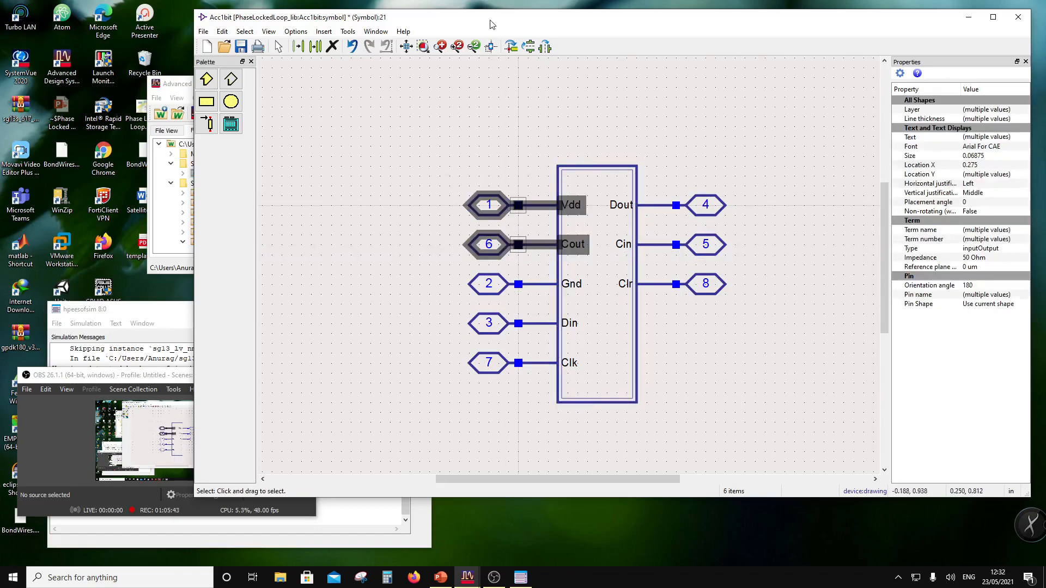
click(510, 47)
click(545, 48)
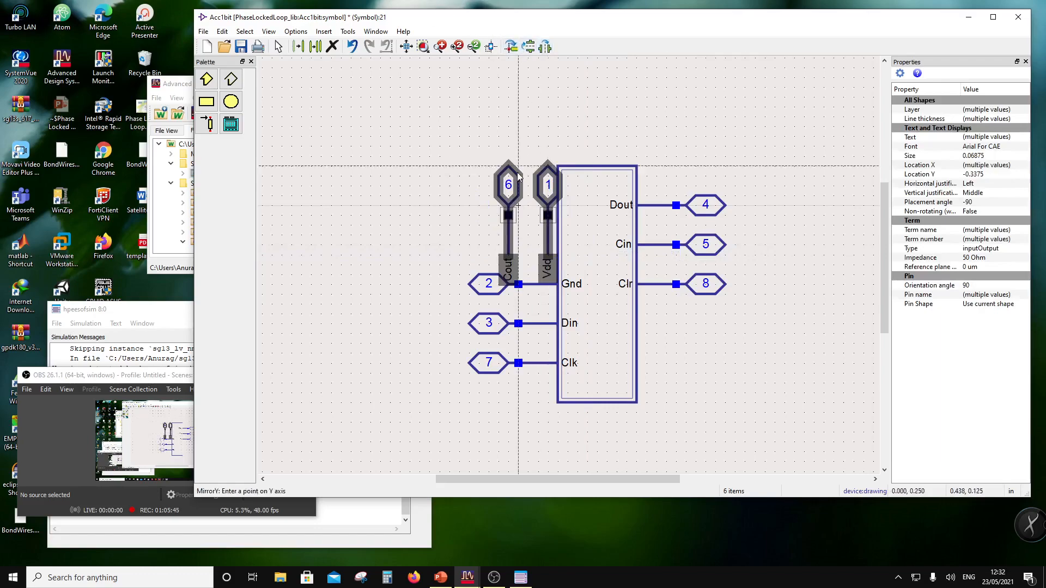
click(528, 253)
key(Escape)
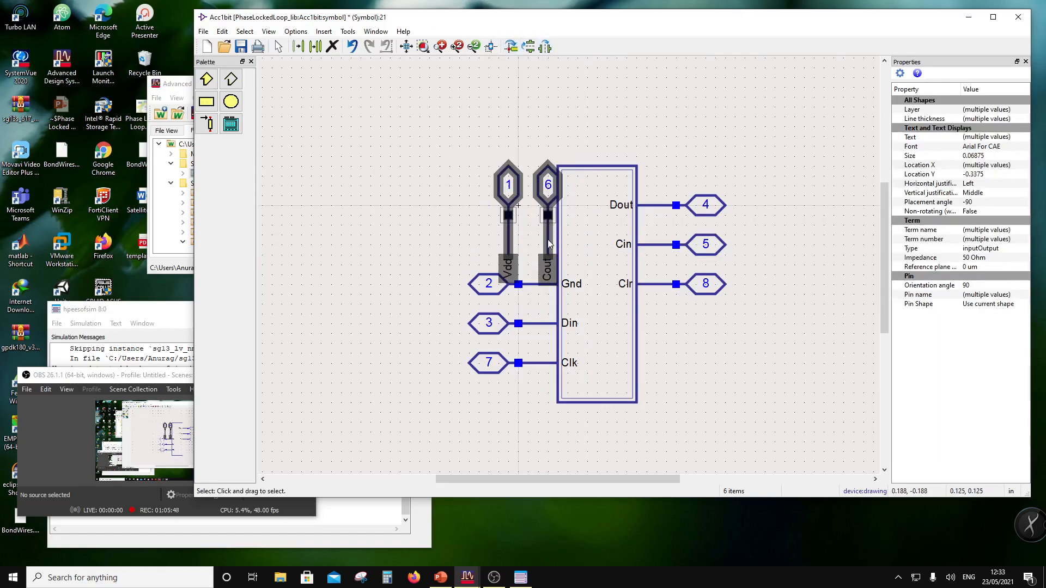
drag(549, 243, 616, 155)
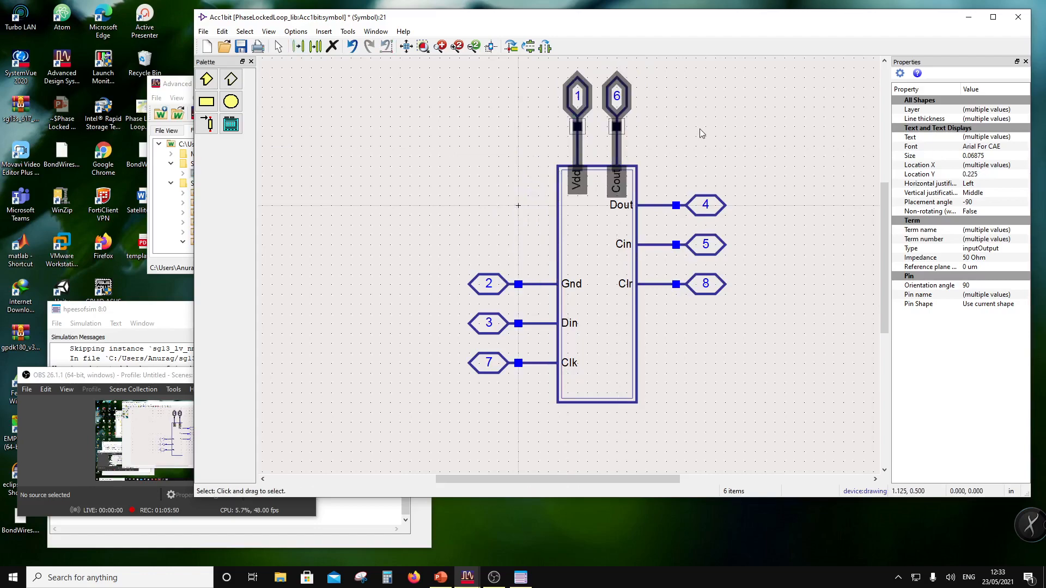
click(685, 184)
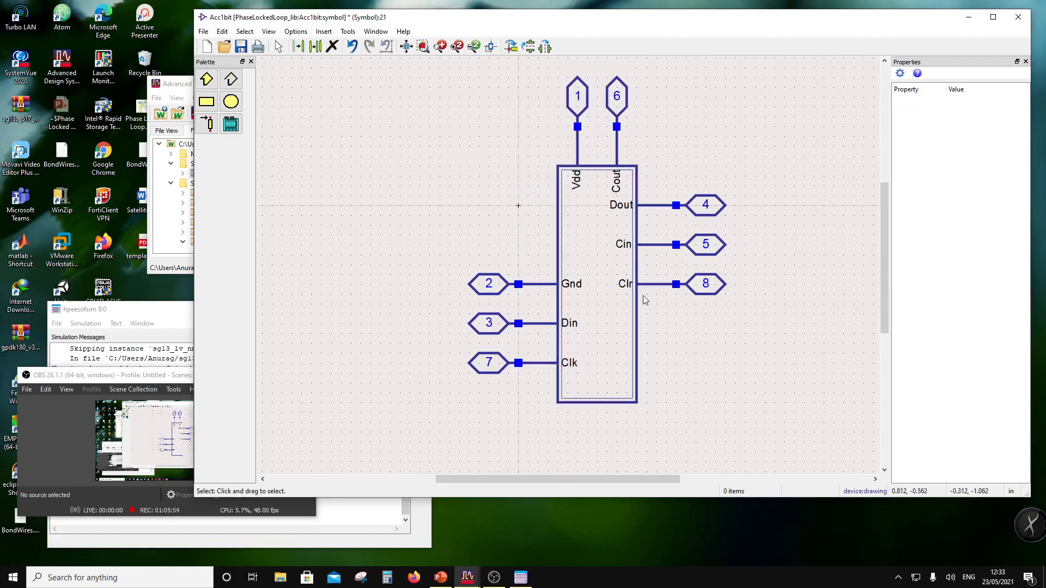
Rotate the Clr (8) and Gnd (2) pins vertical and move them to the lower right.
drag(759, 299, 615, 275)
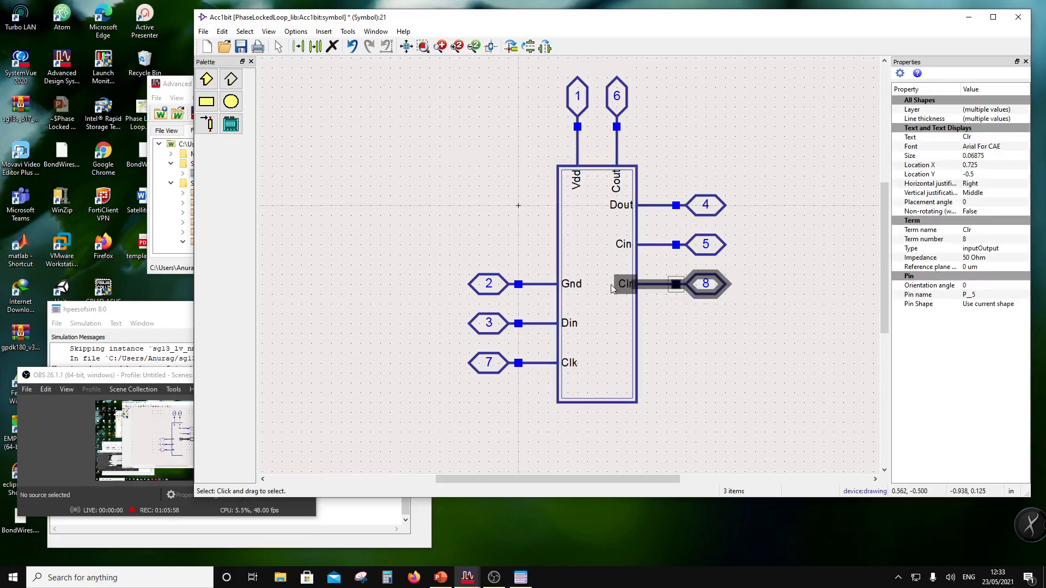
click(511, 47)
drag(671, 306, 795, 430)
click(518, 284)
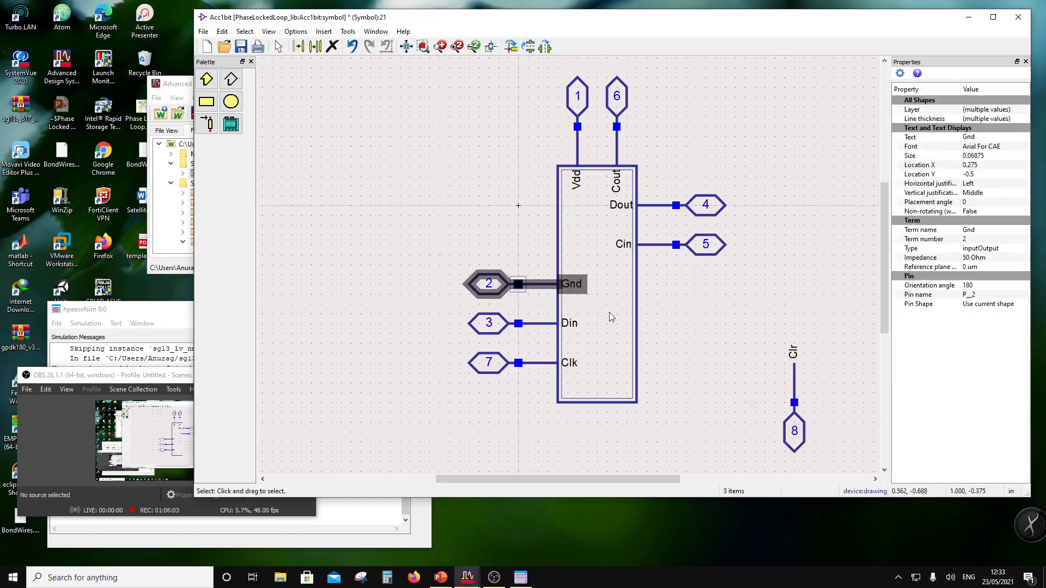
click(513, 49)
click(514, 49)
click(513, 49)
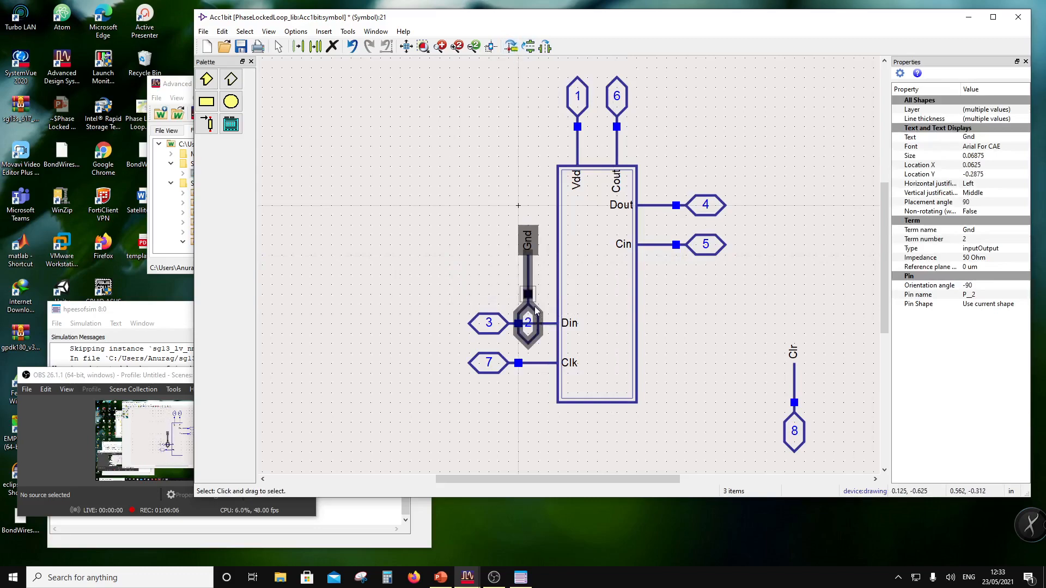
drag(538, 305, 765, 417)
click(657, 283)
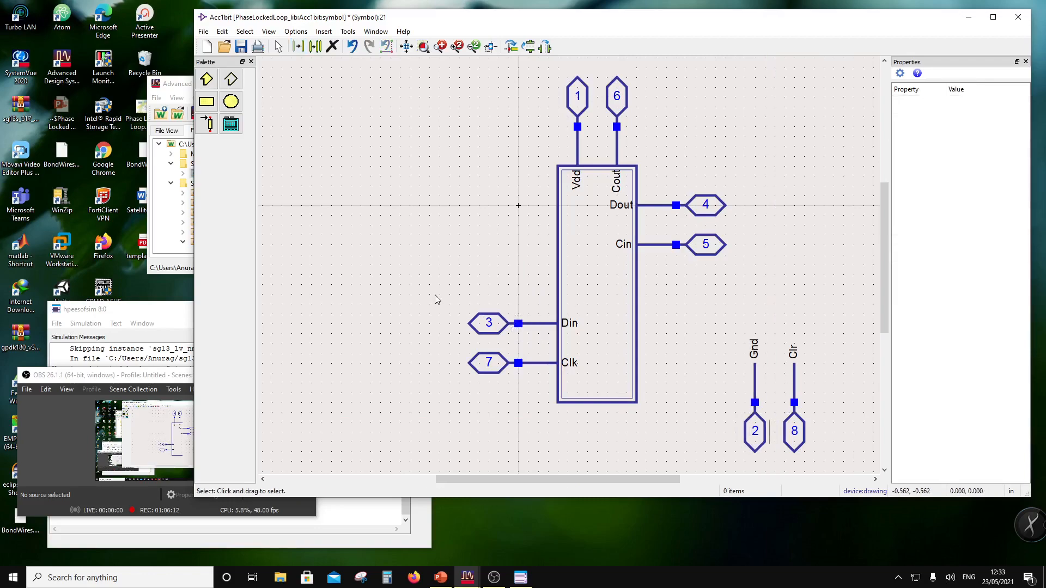
Raise the Din and Clk pins level with Dout and Cin, and raise the box's bottom edge.
drag(434, 297, 592, 383)
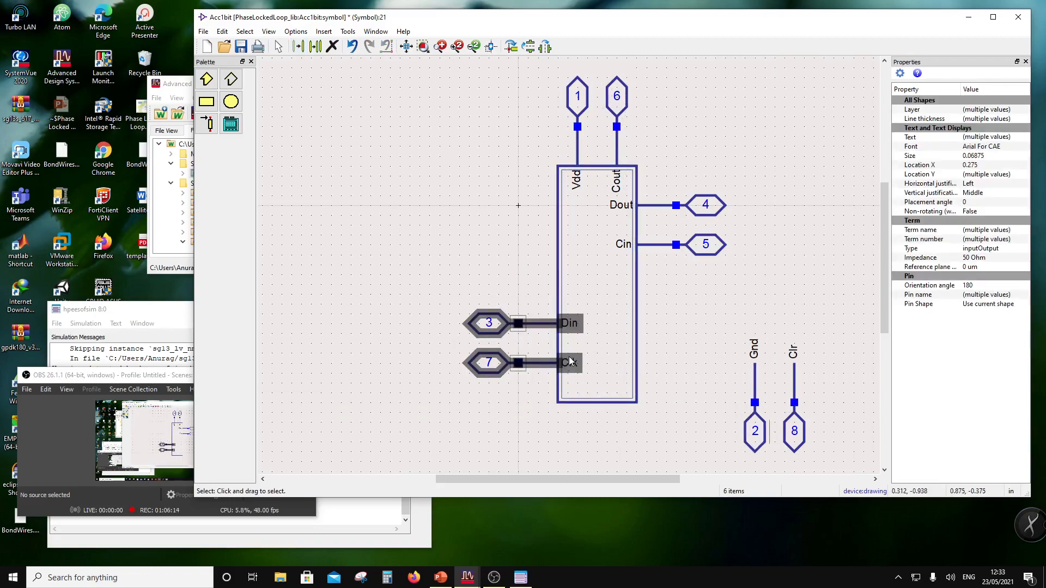
drag(546, 364, 550, 246)
click(676, 276)
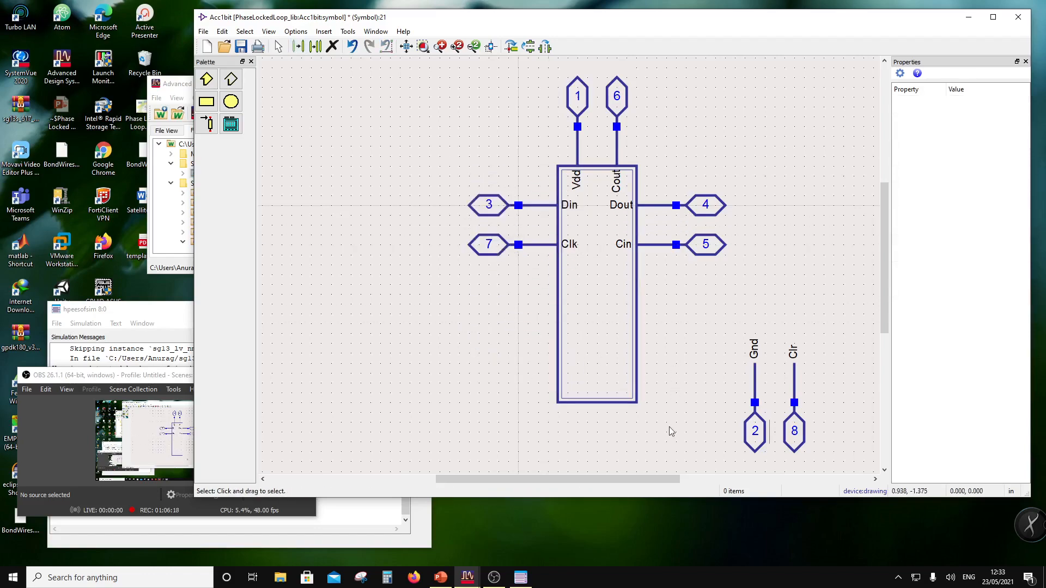
drag(669, 425, 541, 368)
drag(630, 403, 648, 283)
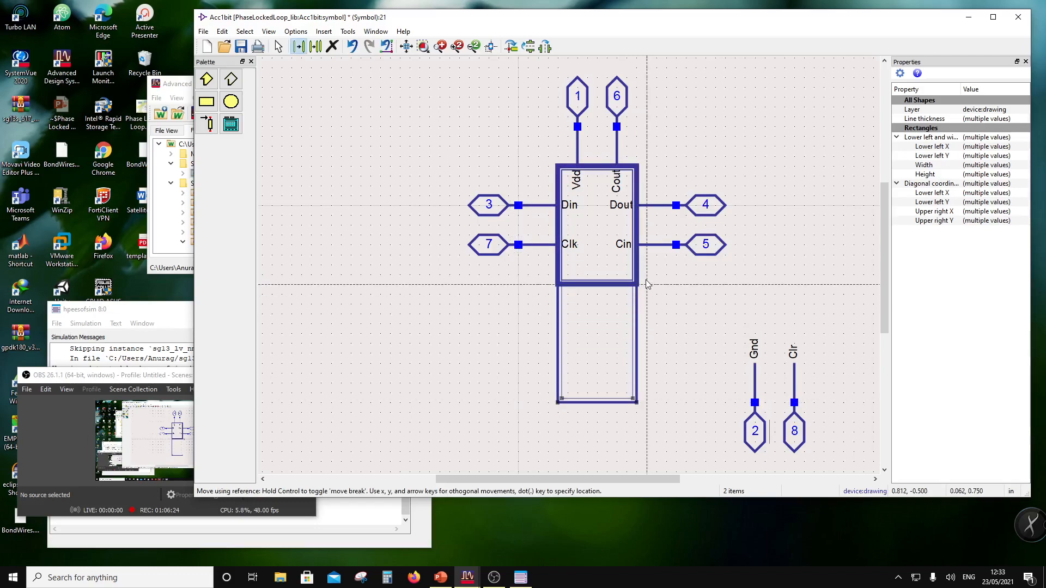
drag(646, 280, 647, 277)
click(677, 285)
Lower the box's top edge, put Gnd and Clr under the box, and Vdd and Cout on top.
drag(539, 153, 669, 198)
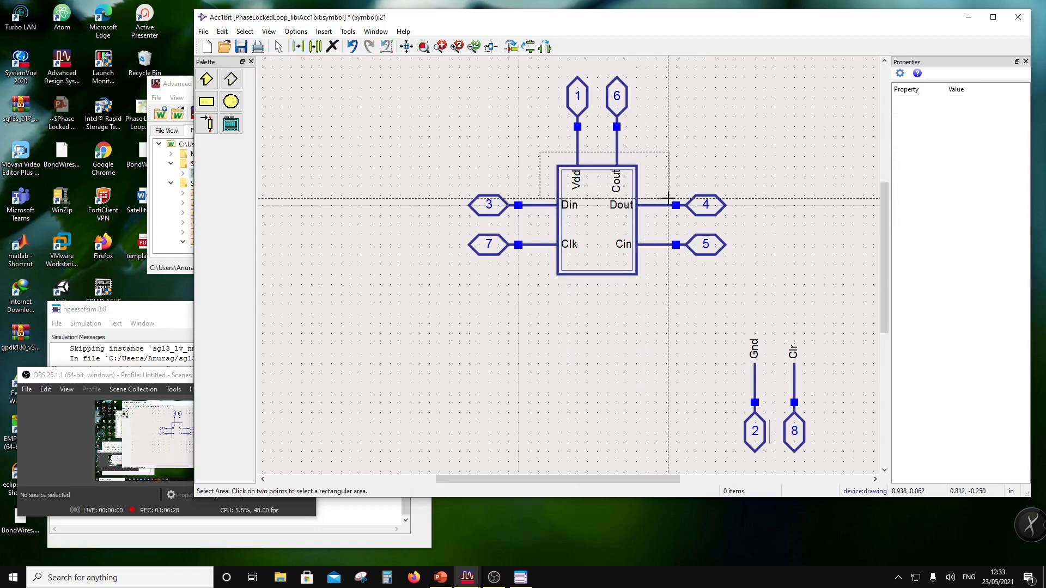
click(668, 199)
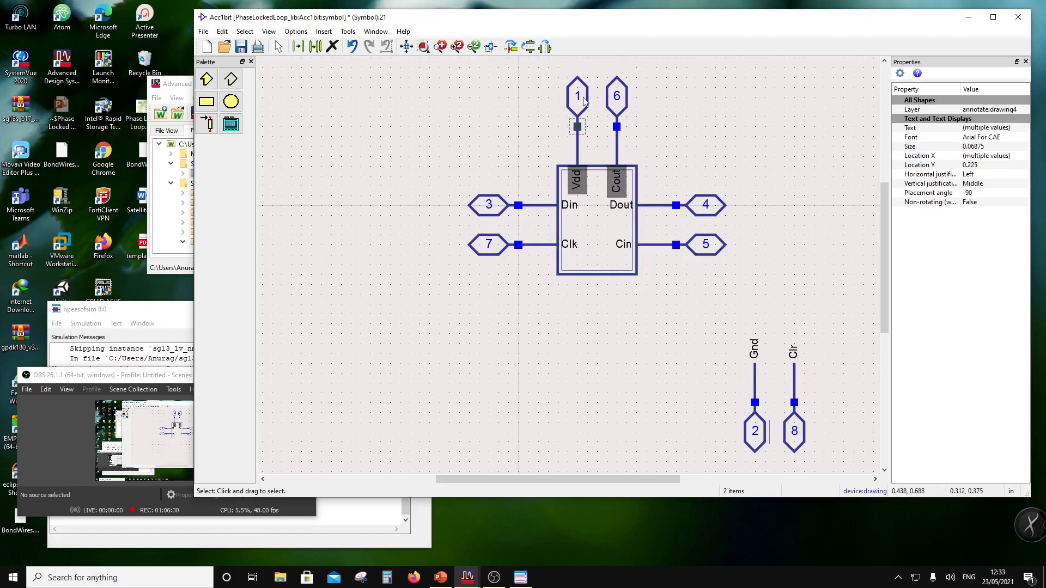
drag(563, 69, 744, 151)
drag(549, 171, 637, 179)
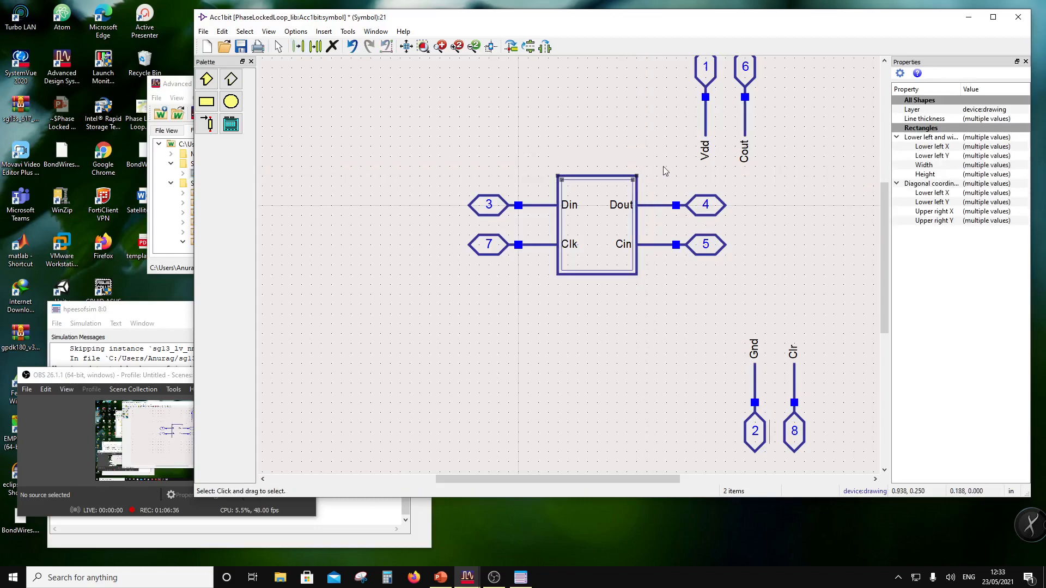
click(666, 171)
mouse_move(717, 320)
mouse_down()
mouse_move(840, 456)
mouse_move(671, 395)
mouse_move(628, 353)
mouse_up()
click(703, 423)
scroll(705, 157, down, 2)
drag(539, 152, 675, 251)
drag(627, 219, 545, 245)
Place the Vdd and Cout pins on the box top and move the Gnd label inside the box.
click(589, 322)
scroll(519, 308, up, 1)
drag(544, 288, 538, 264)
click(556, 271)
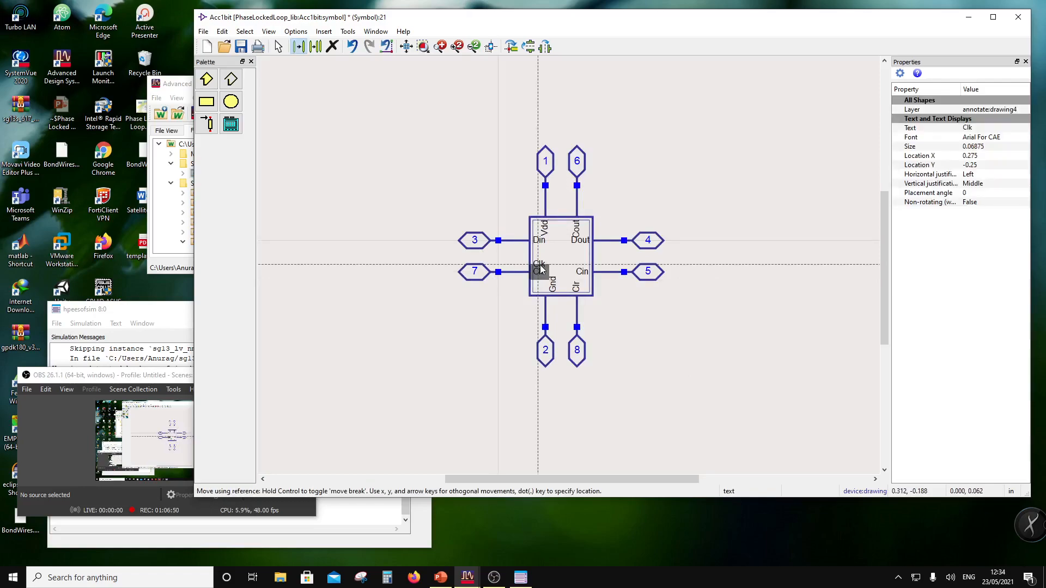
click(359, 133)
Draw a medium-thickness polyline triangle marking the Clk input as a clock edge.
click(229, 80)
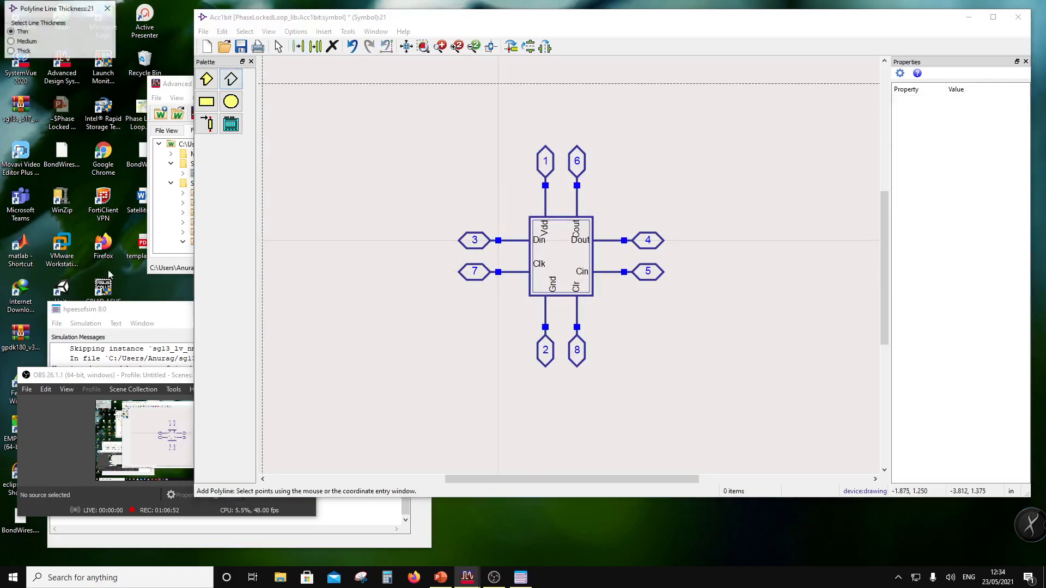
click(30, 43)
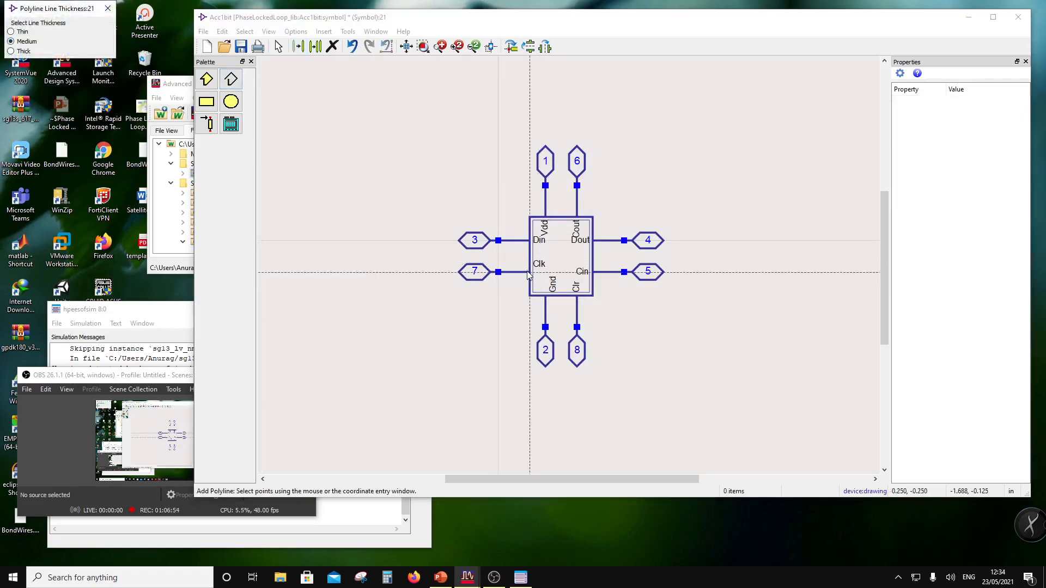
click(532, 265)
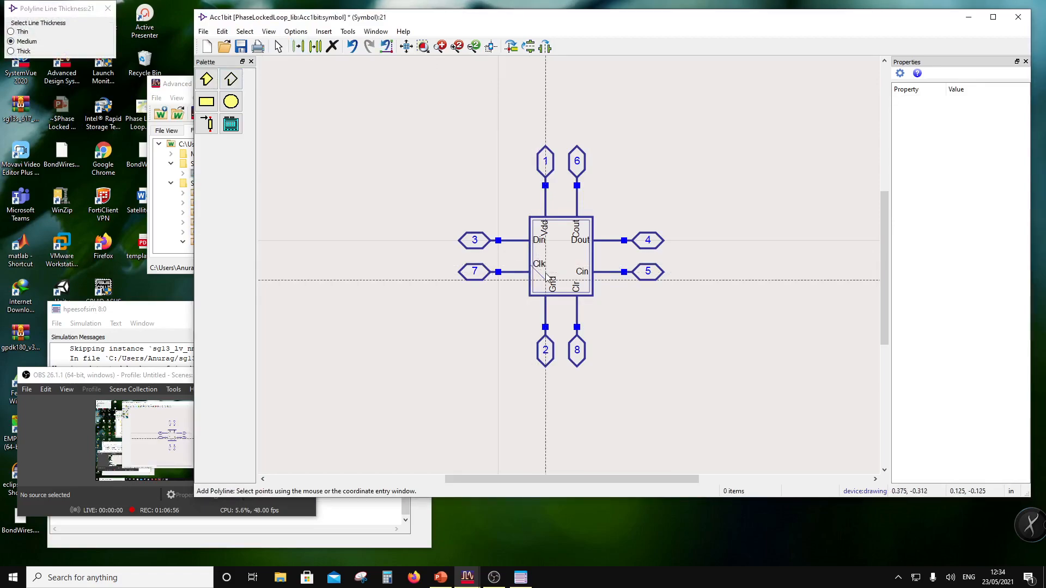
click(545, 272)
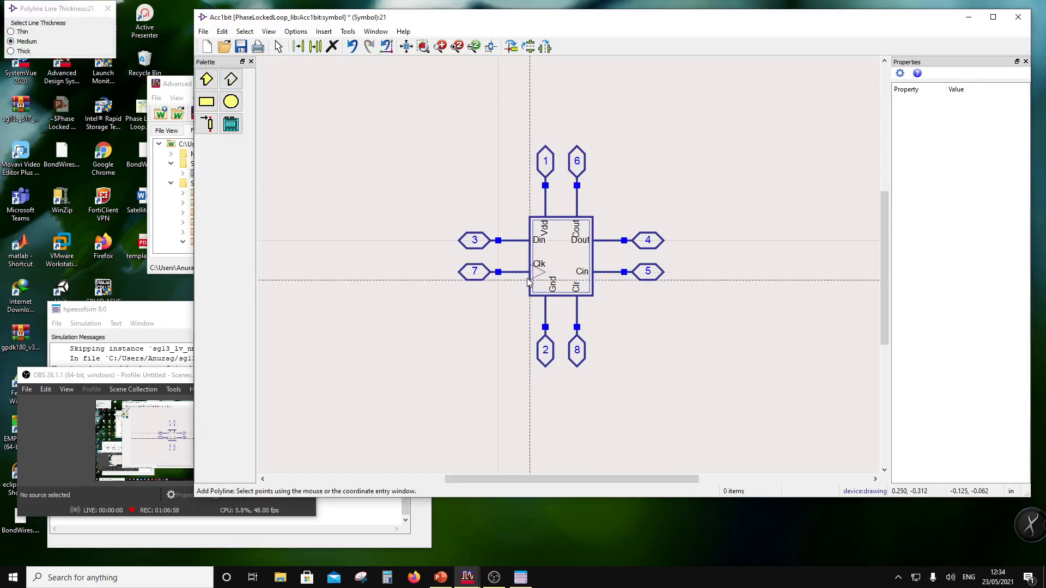
double_click(530, 280)
key(Escape)
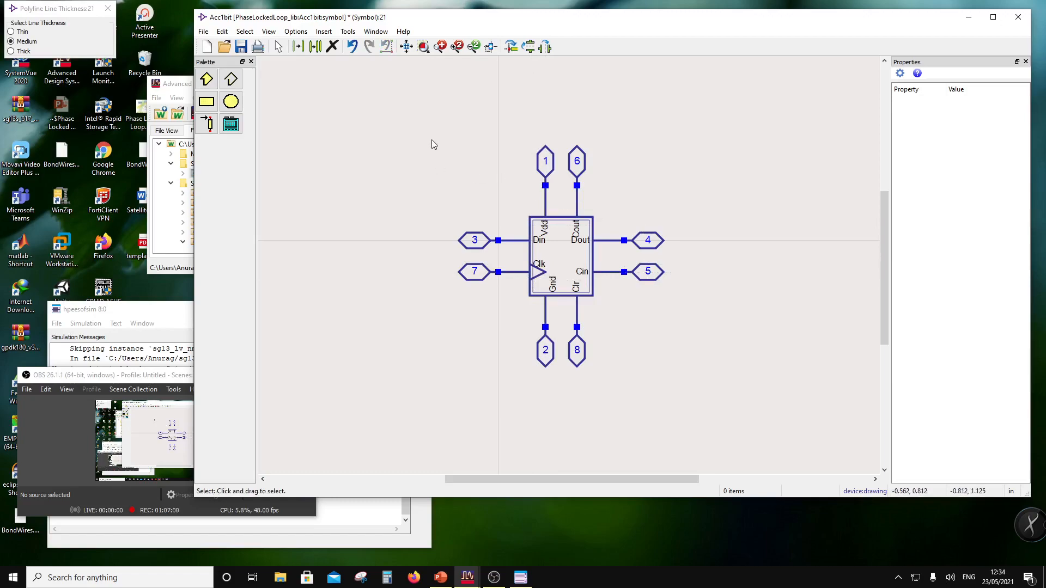
Move the whole Acc1bit symbol so it sits centred on the origin.
drag(417, 104, 698, 413)
drag(566, 298, 504, 281)
click(720, 362)
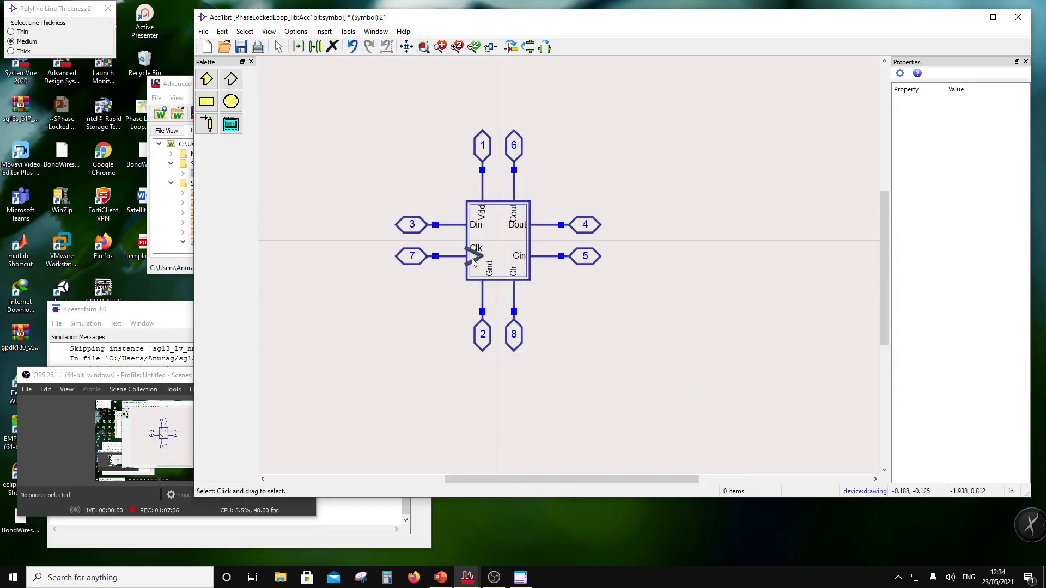
scroll(472, 263, up, 3)
Toggle snapping off and shorten the Clk wire to meet the triangle.
click(296, 31)
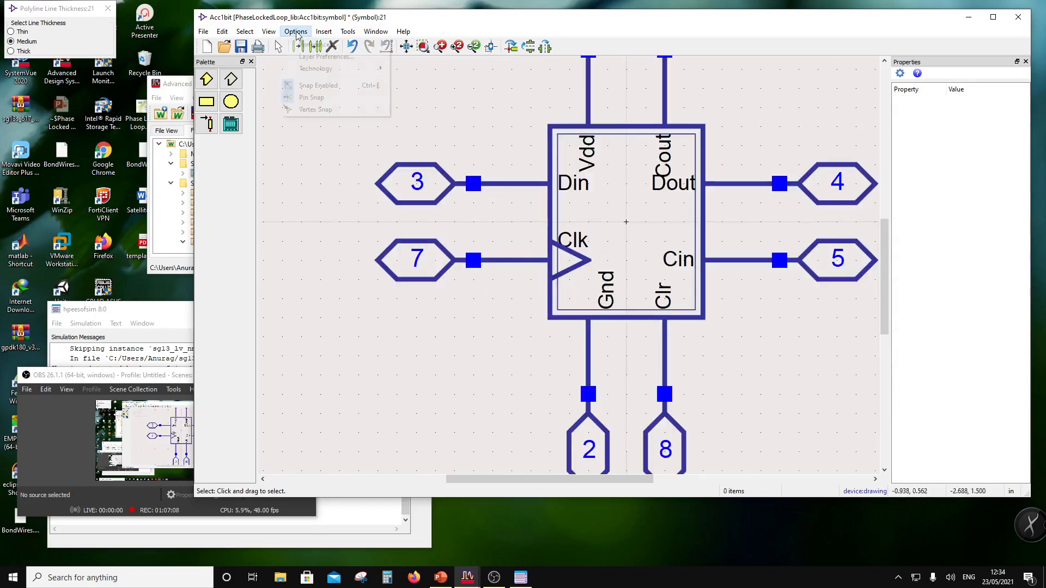
click(297, 86)
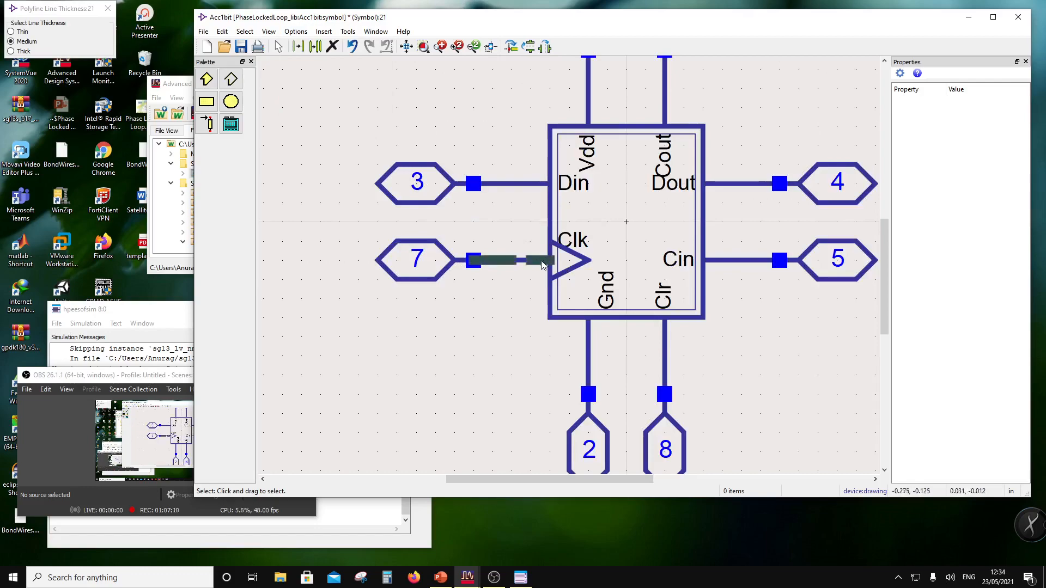
click(540, 261)
drag(550, 260, 527, 260)
click(519, 320)
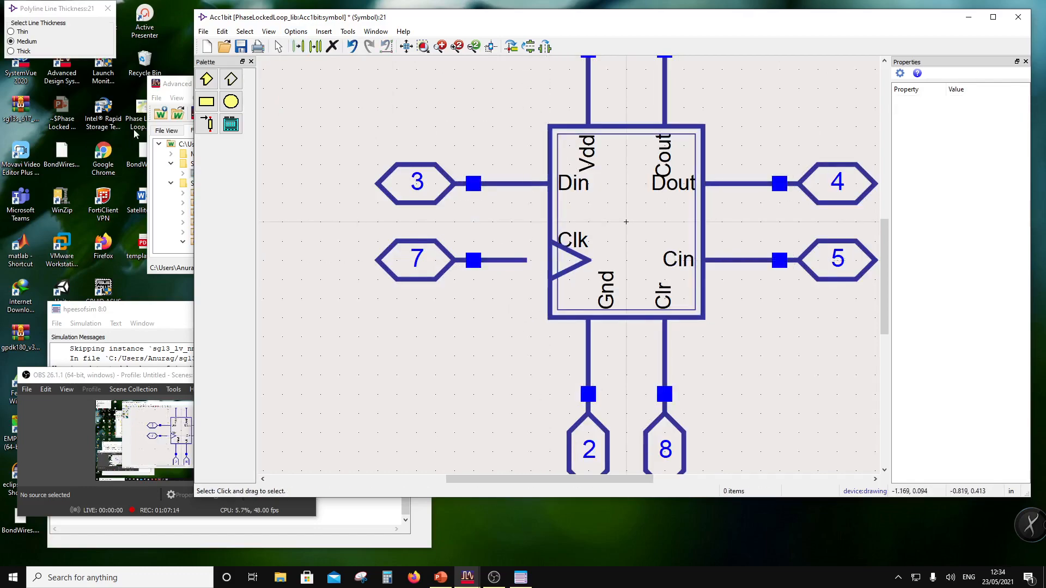
Draw a medium-thickness inversion circle at the Clk input, aligned with pin 7.
click(230, 101)
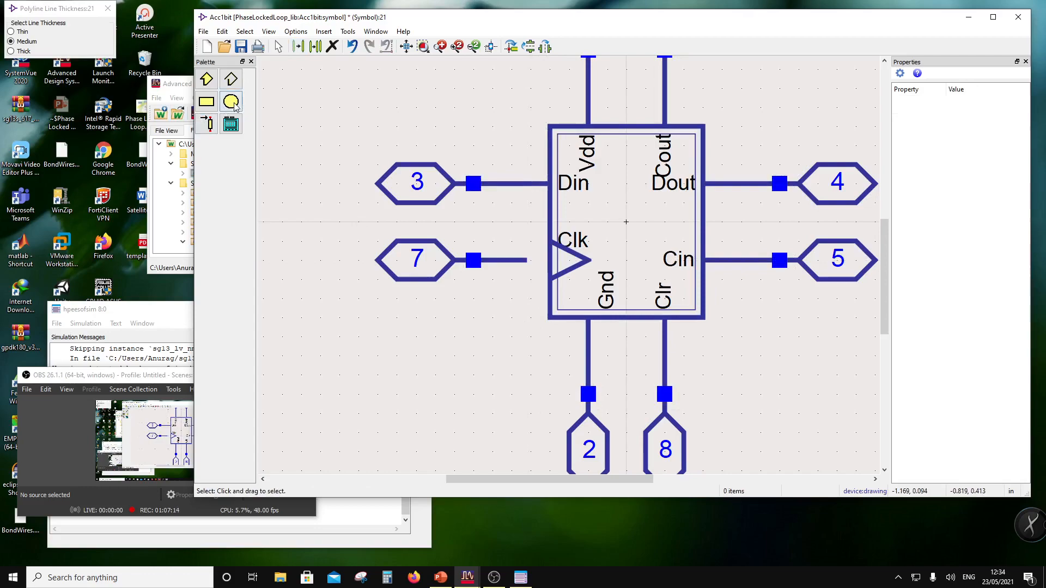
click(13, 41)
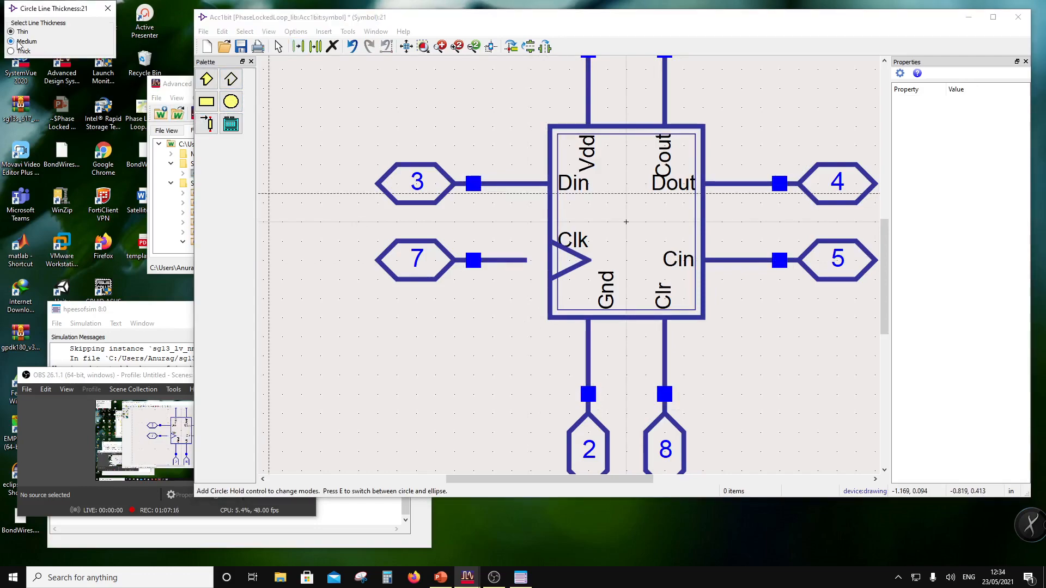
click(495, 303)
key(Escape)
drag(494, 302, 544, 266)
click(437, 290)
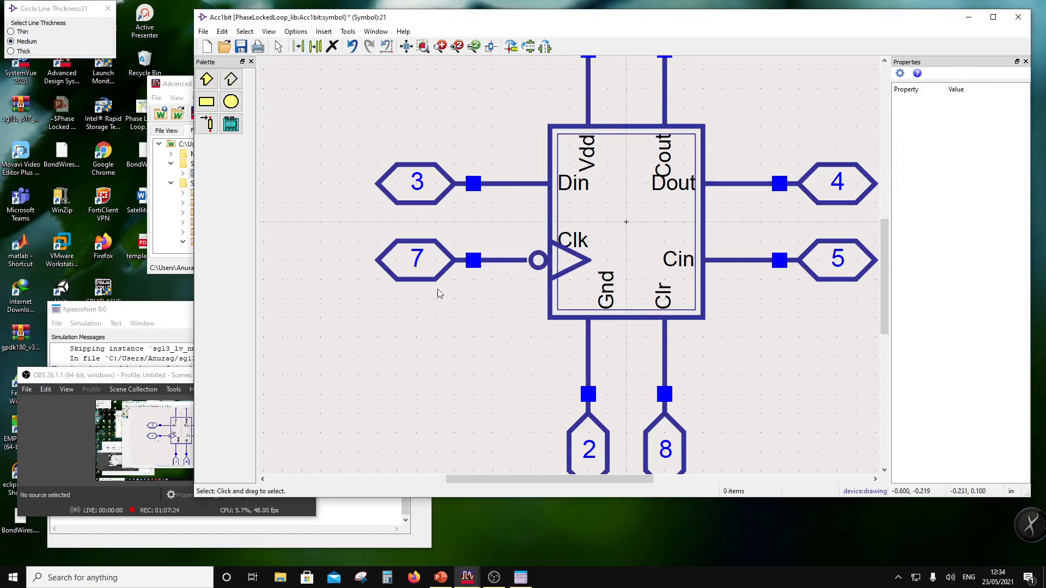
Stretch the pin 7 wire so it joins the circle's edge.
scroll(518, 268, up, 2)
click(551, 258)
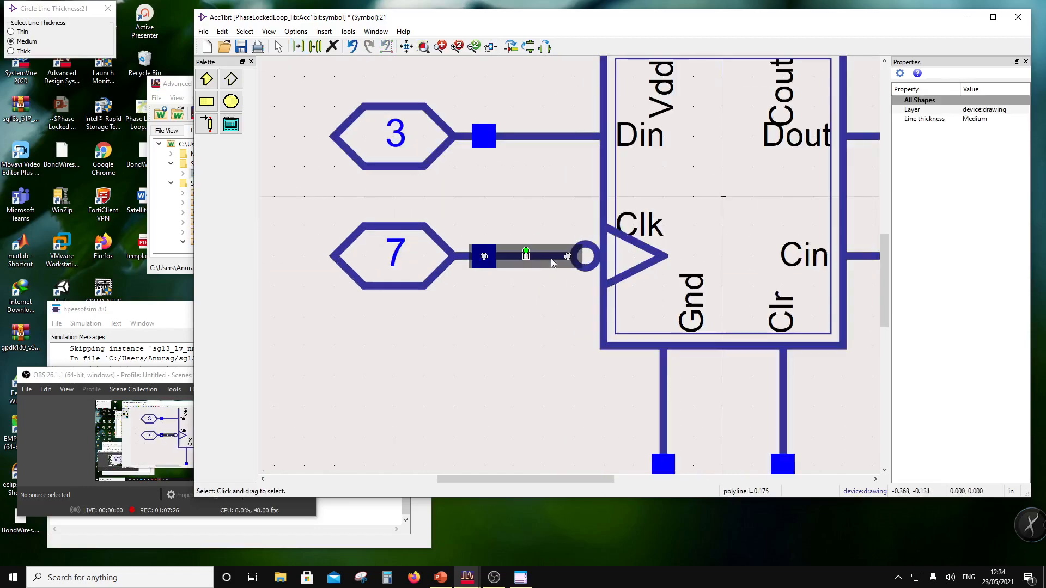
drag(567, 257, 573, 257)
click(409, 333)
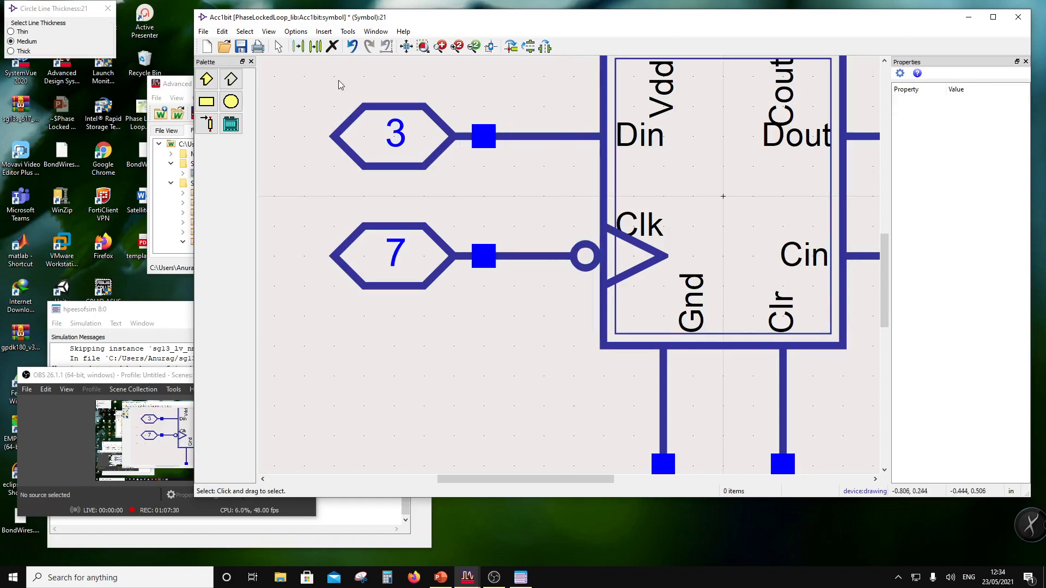
Toggle grid snapping back on in the drawing options.
click(302, 32)
click(316, 85)
scroll(567, 274, down, 2)
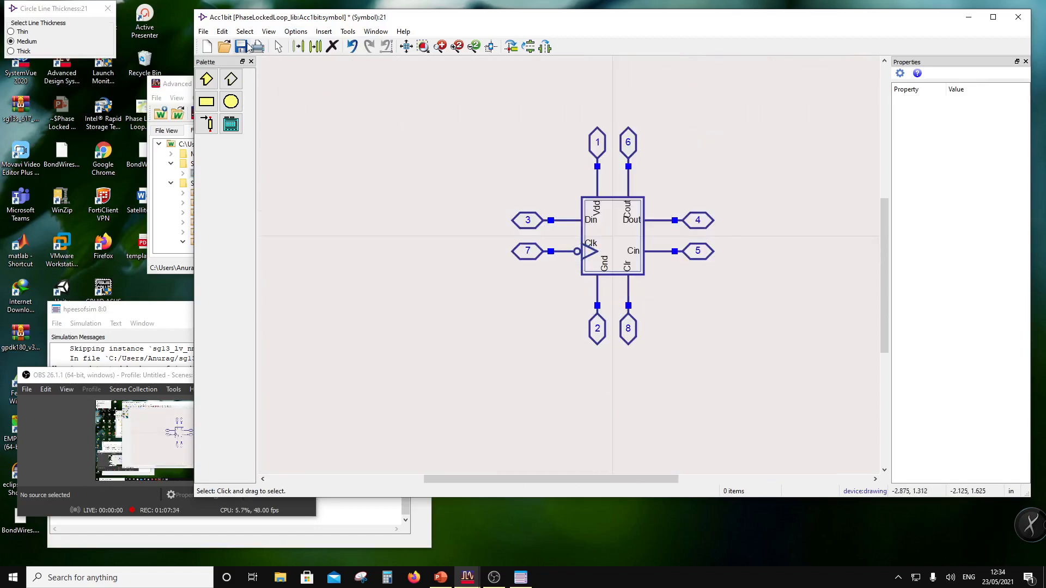
click(297, 29)
click(297, 30)
Save and close the Acc1bit symbol, then expand the Acc1bit cell and open its context menu.
click(244, 51)
click(1014, 19)
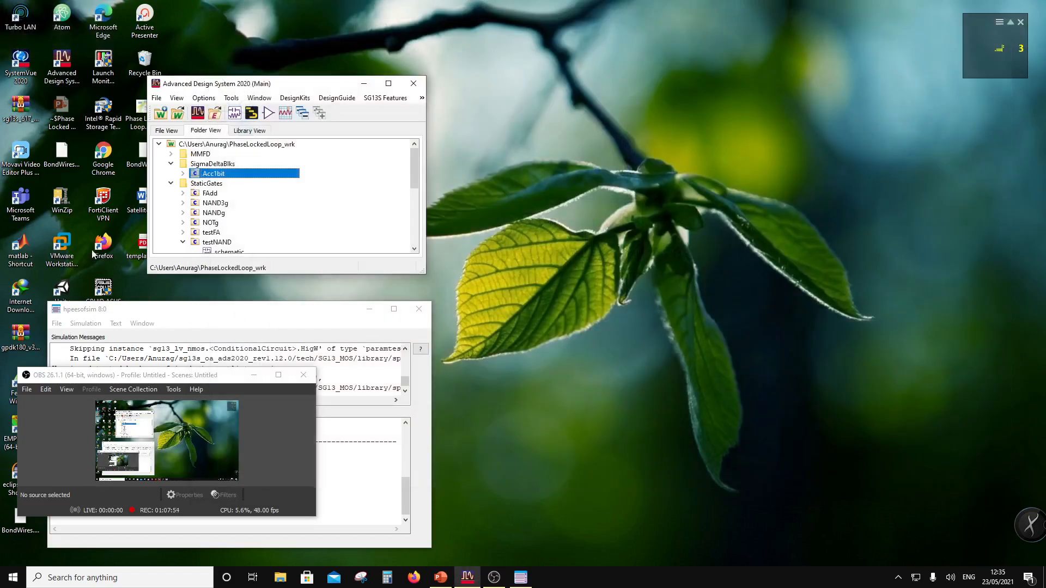
click(184, 174)
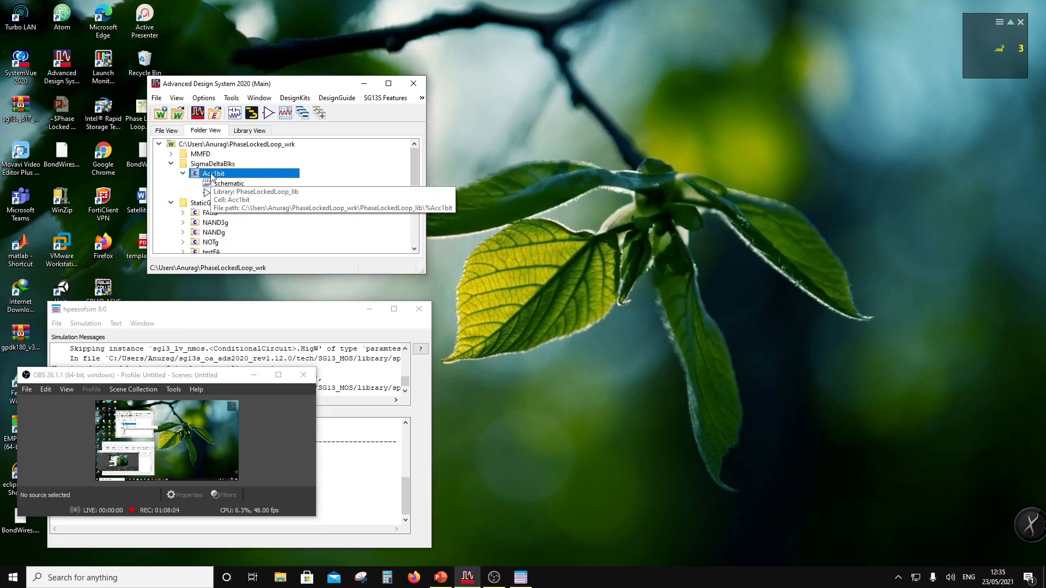
right_click(212, 177)
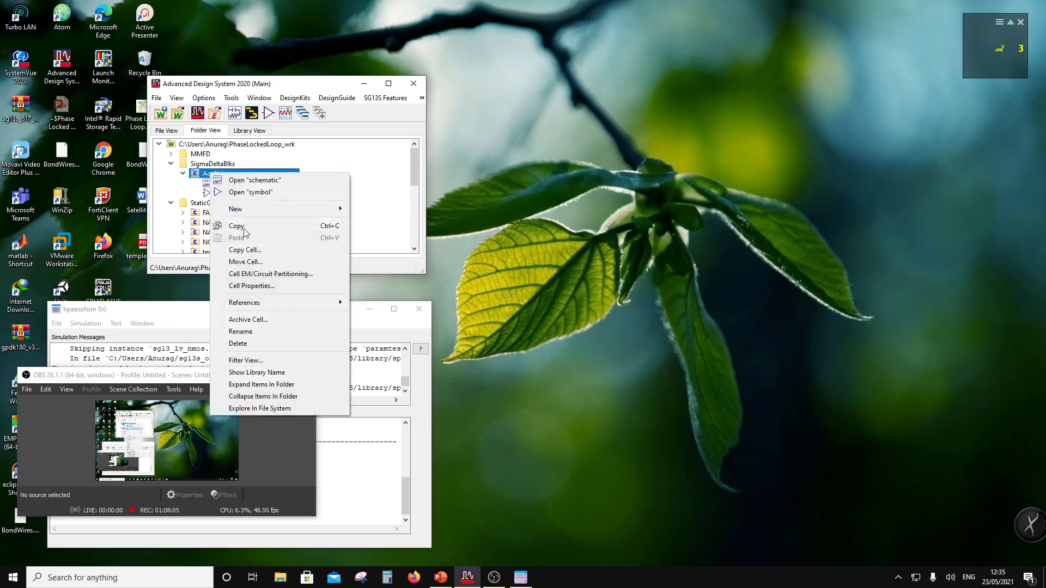
Copy the Acc1bit cell as Acc1bit_nd into the SigmaDeltaBlks folder and expand it.
click(261, 256)
click(630, 297)
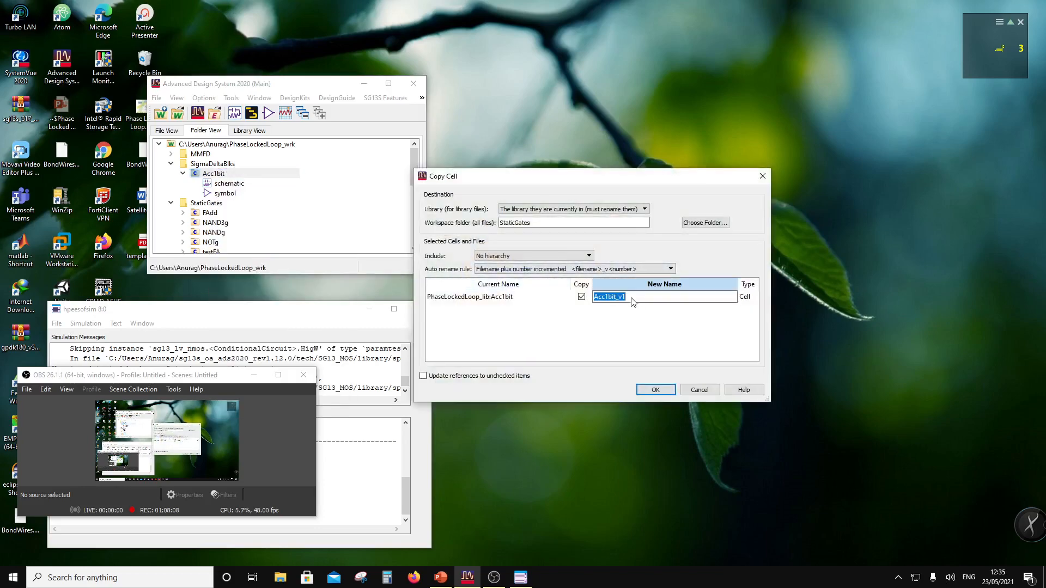
drag(630, 297, 616, 297)
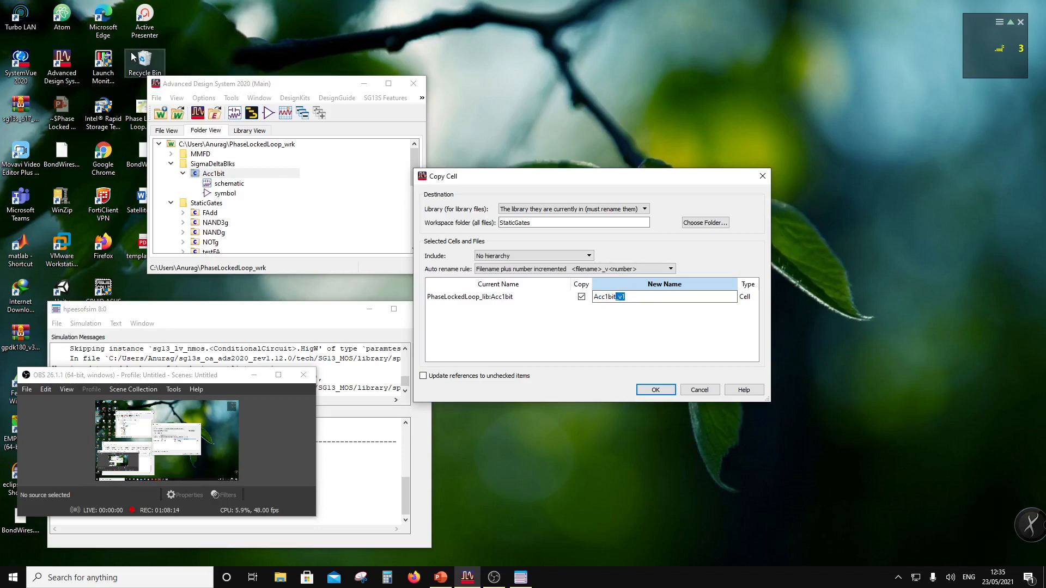
text(nd)
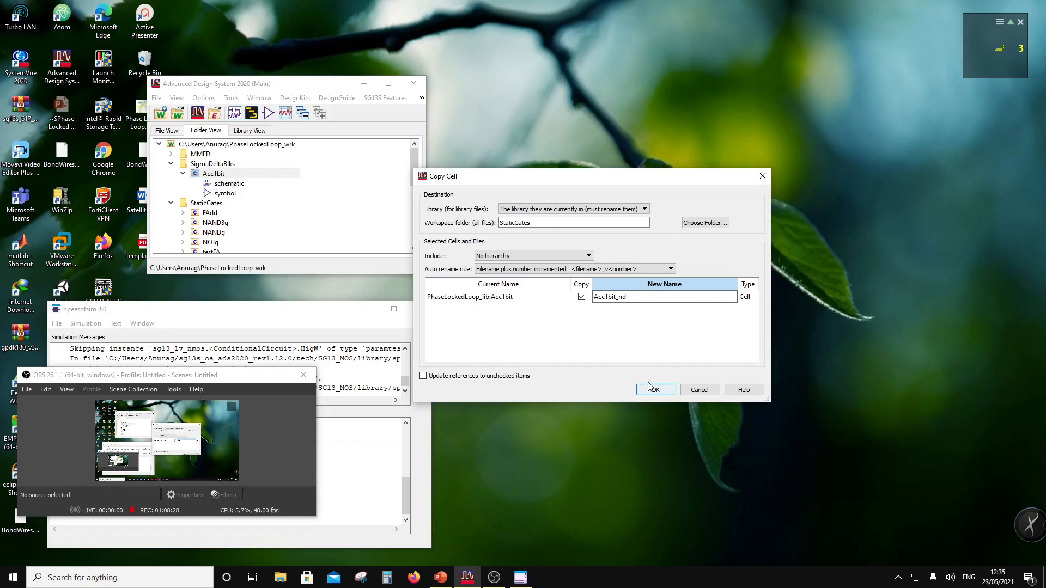
click(704, 223)
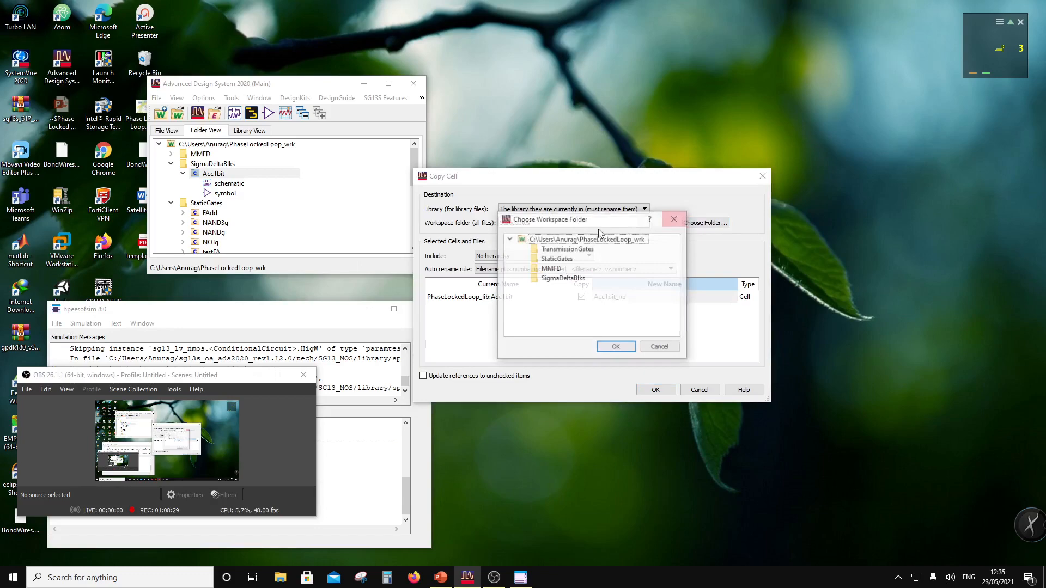
click(563, 279)
click(615, 347)
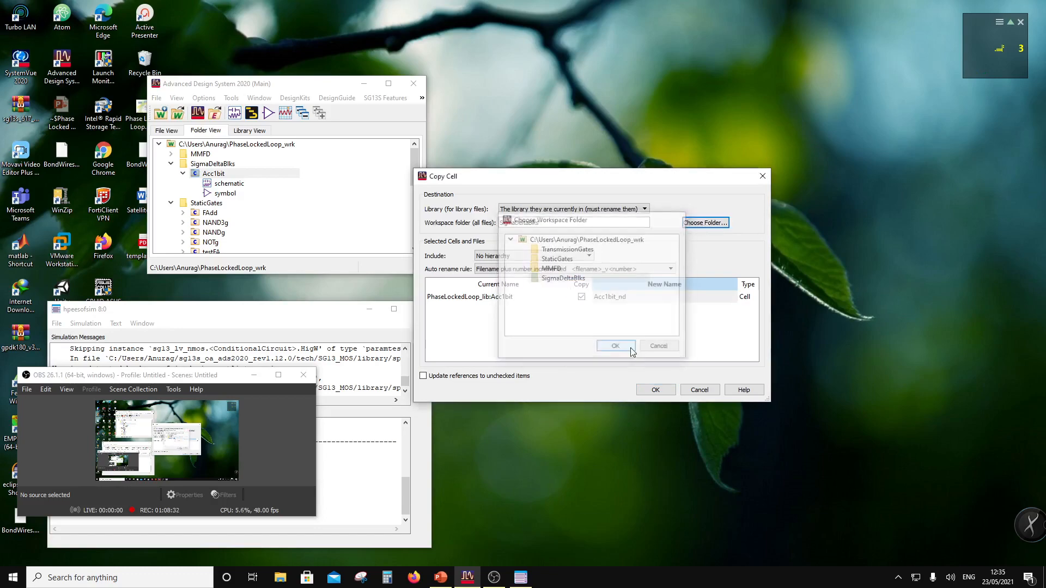
click(656, 390)
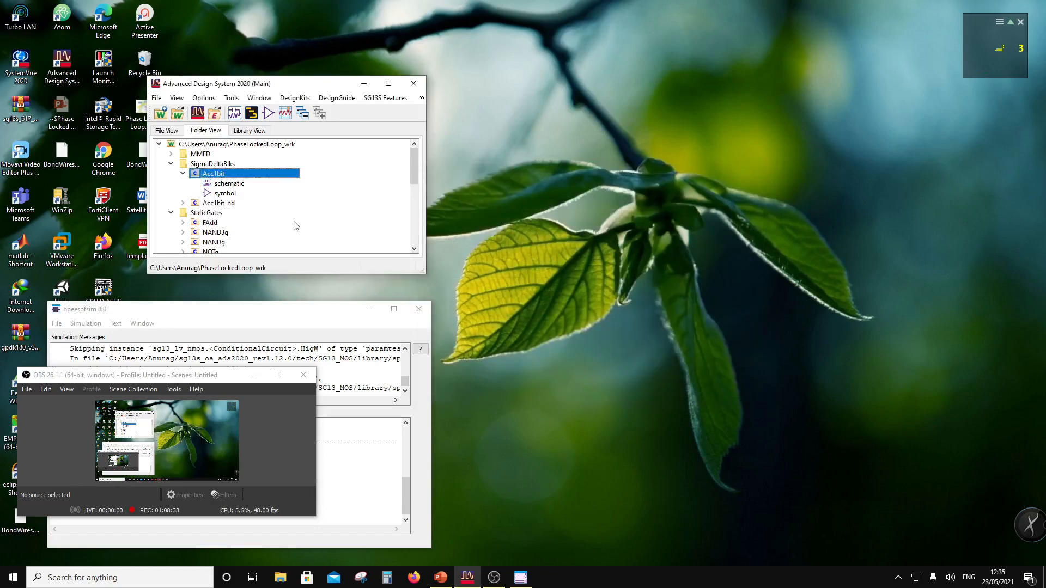
click(183, 202)
Delete the Dout port (Num=4) from the Acc1bit_nd schematic, then save and close it.
double_click(217, 213)
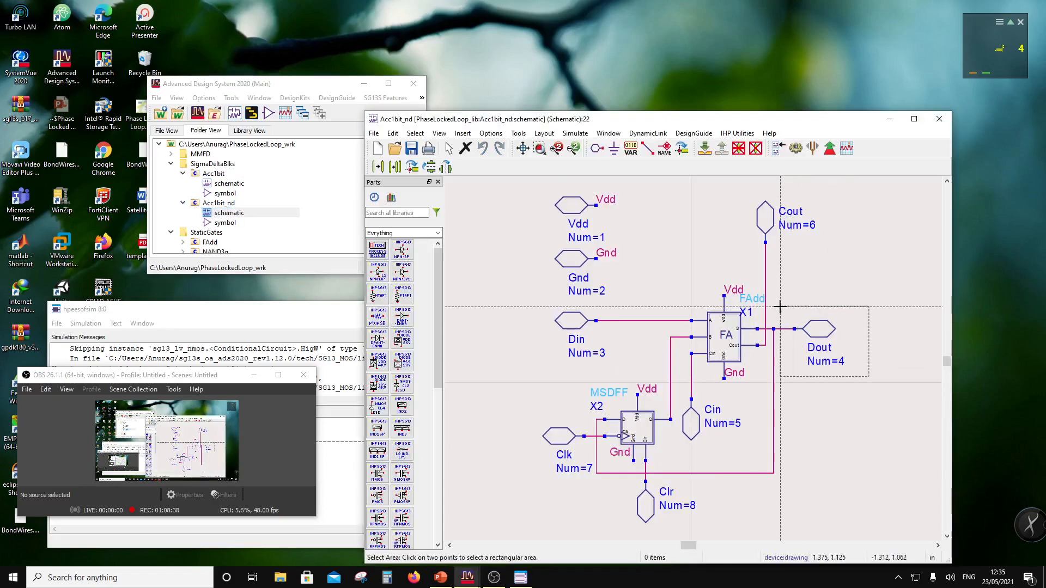
drag(868, 377, 771, 313)
key(Delete)
key(Delete)
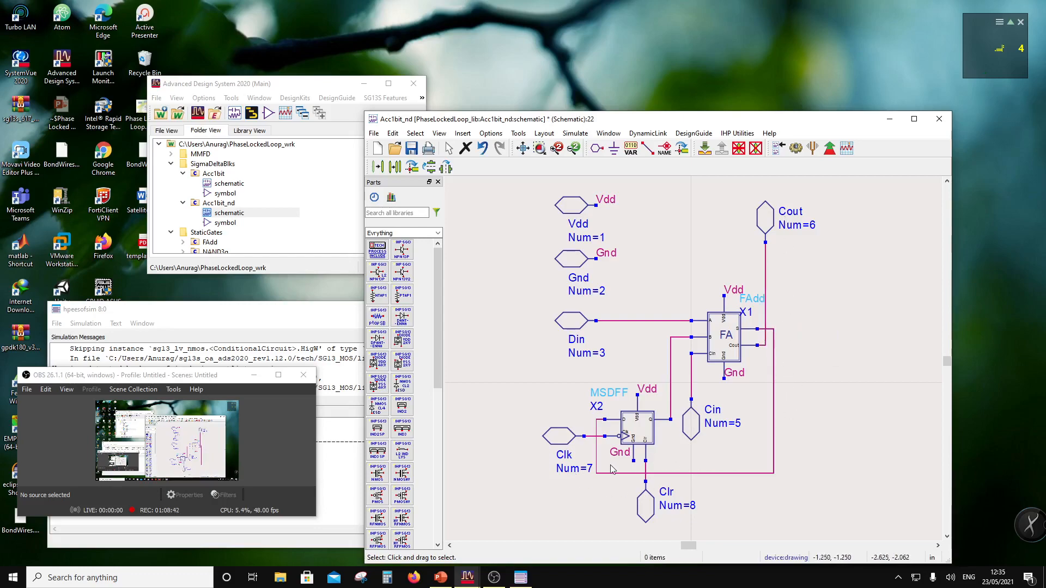
click(412, 148)
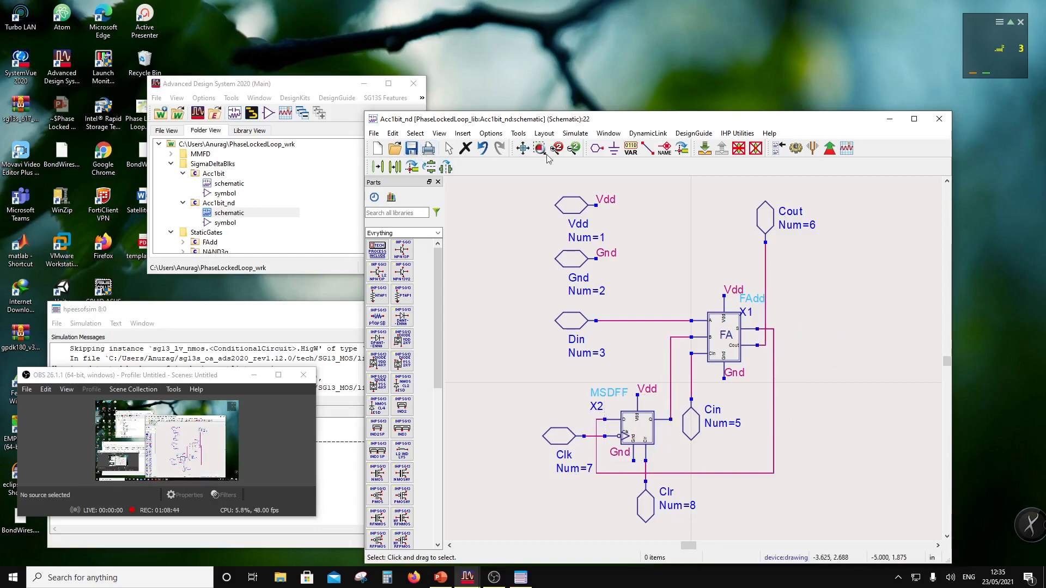
click(938, 119)
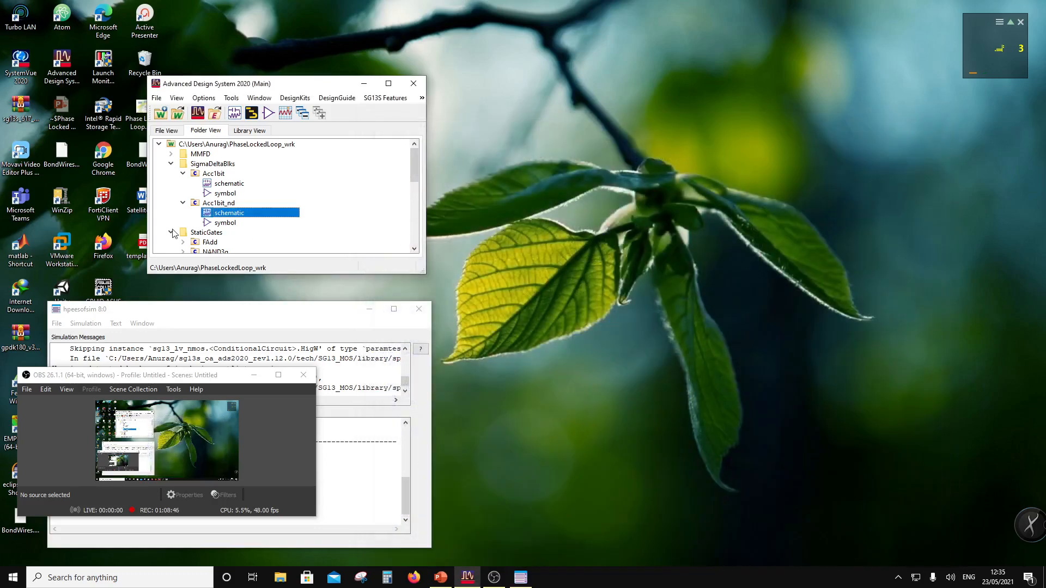
Open the Acc1bit_nd symbol and delete pin 4 with its Dout label.
double_click(223, 222)
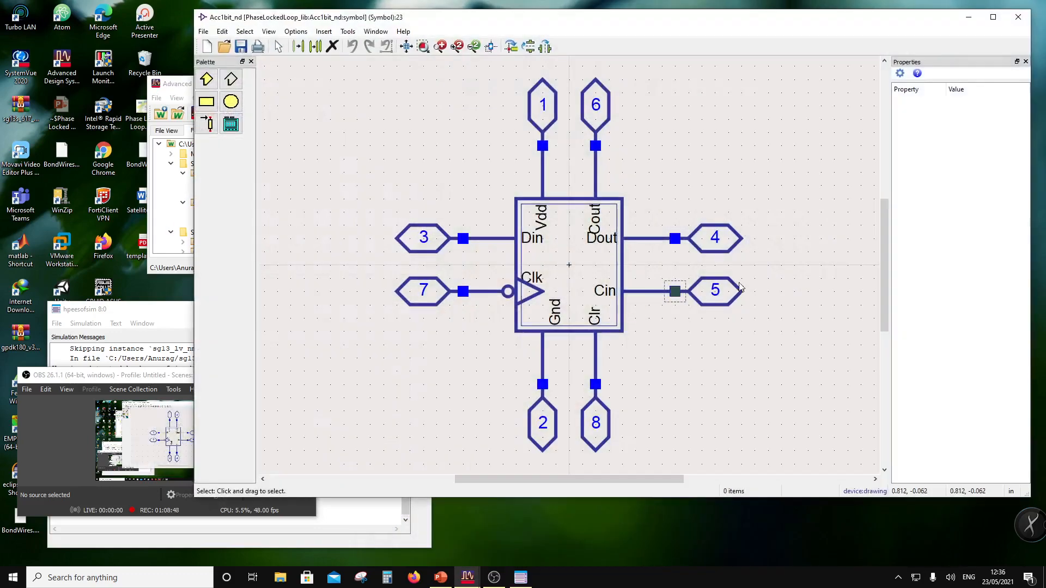
drag(756, 255, 548, 218)
click(547, 218)
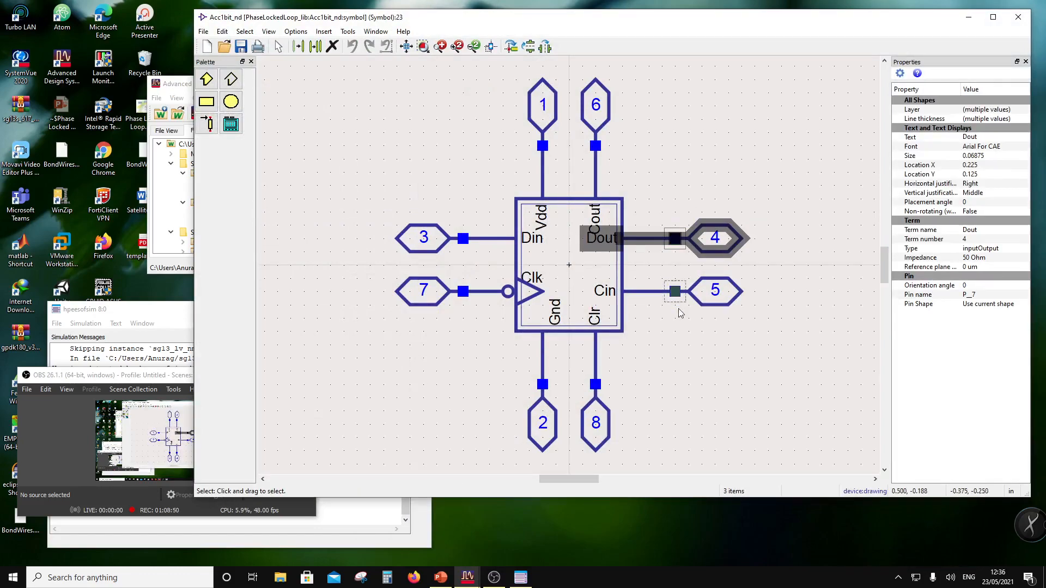
key(Delete)
Move pin 5 and its Cin label up to Dout's old position, then save and close.
drag(716, 297, 556, 252)
drag(646, 291, 642, 265)
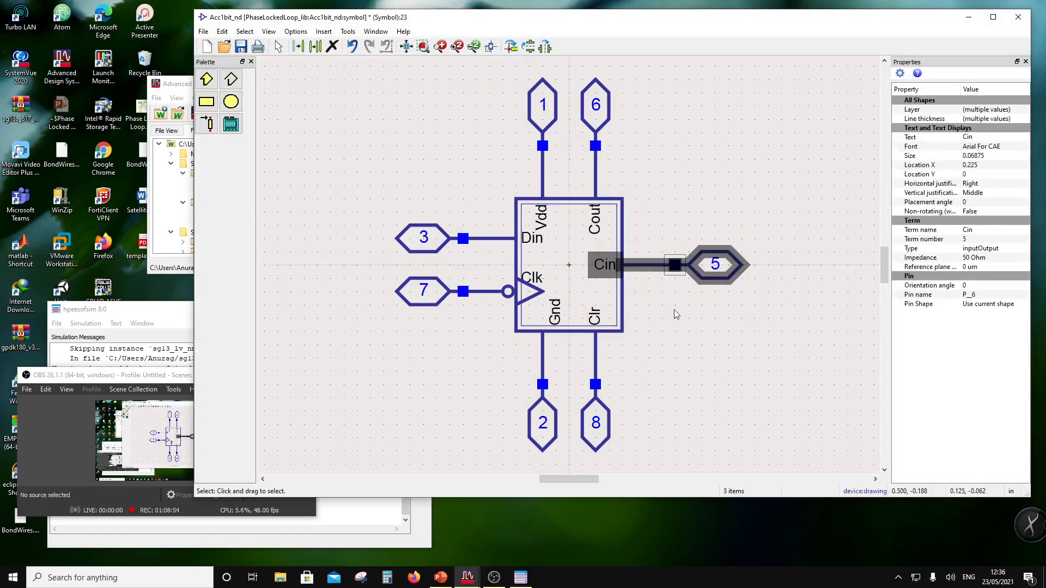
click(675, 312)
click(245, 50)
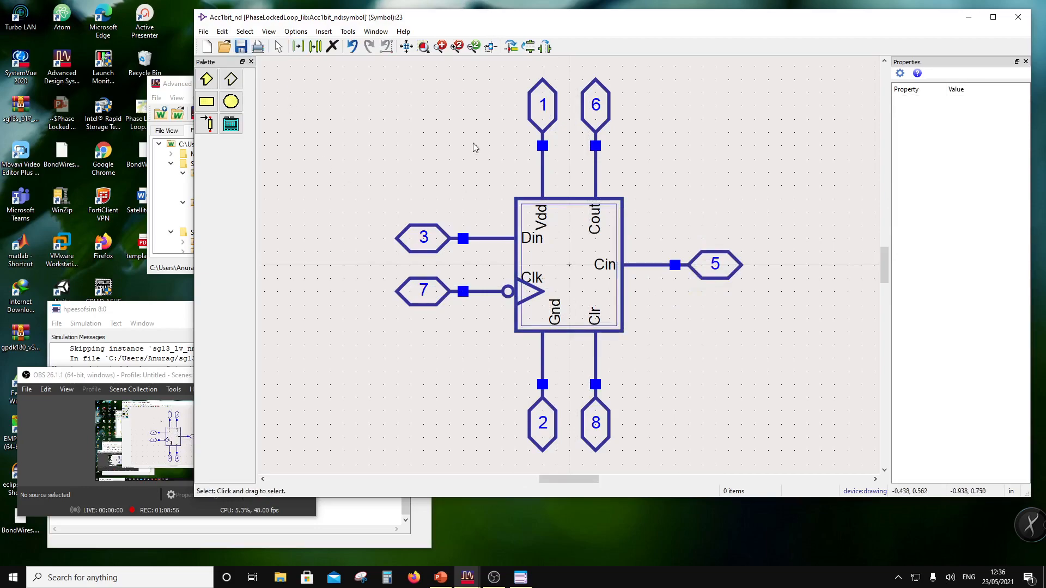
click(1019, 18)
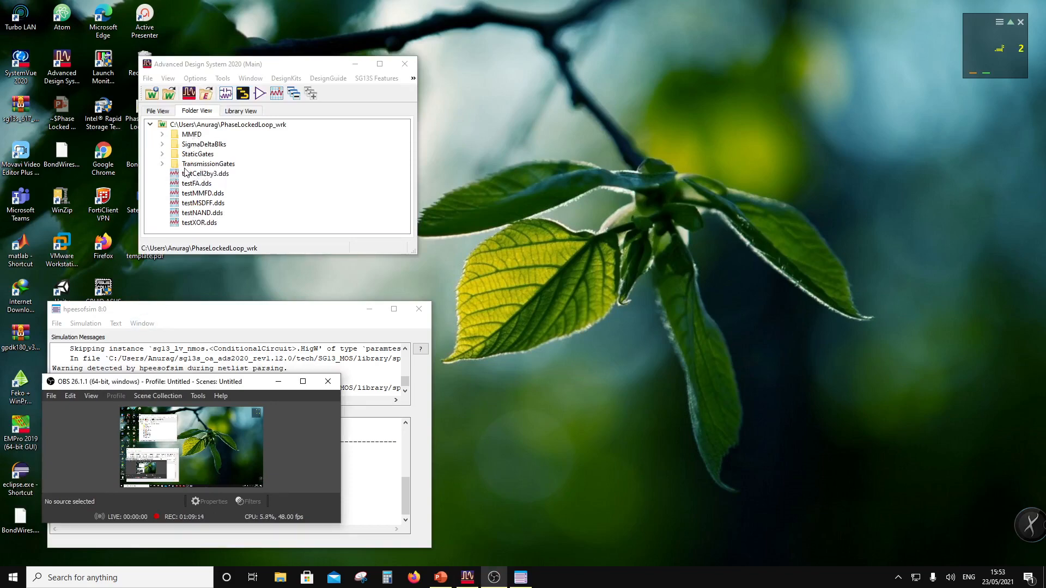
Create a new schematic cell named Accn12bit in the SigmaDeltaBlks folder.
click(192, 135)
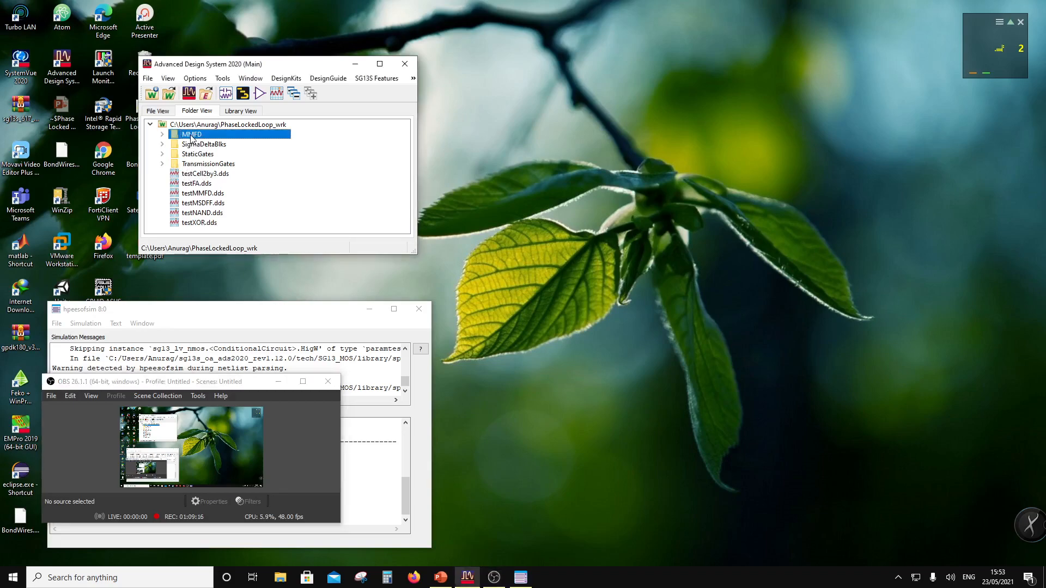
click(162, 145)
right_click(203, 145)
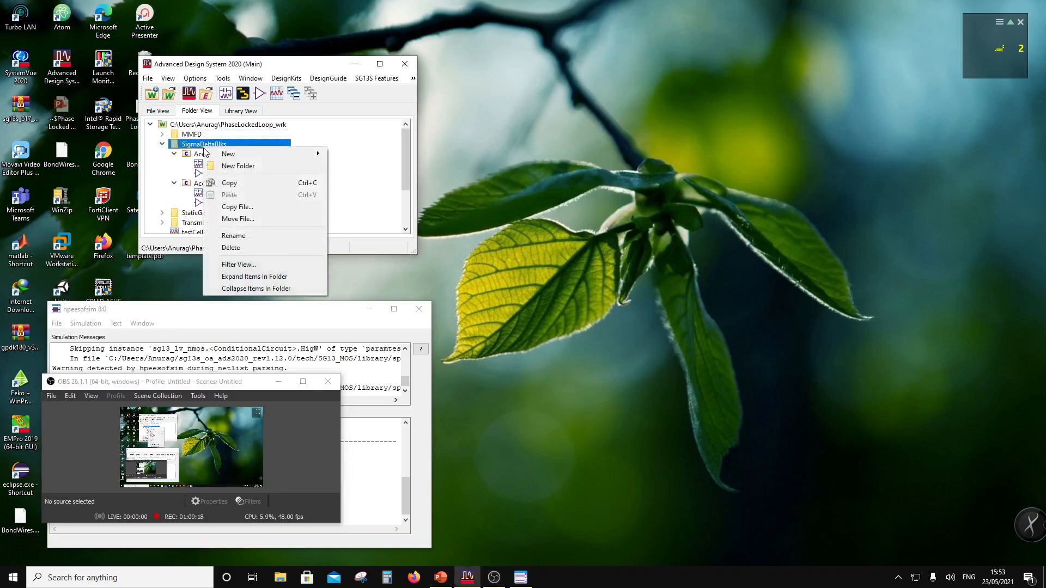
mouse_move(228, 154)
click(342, 156)
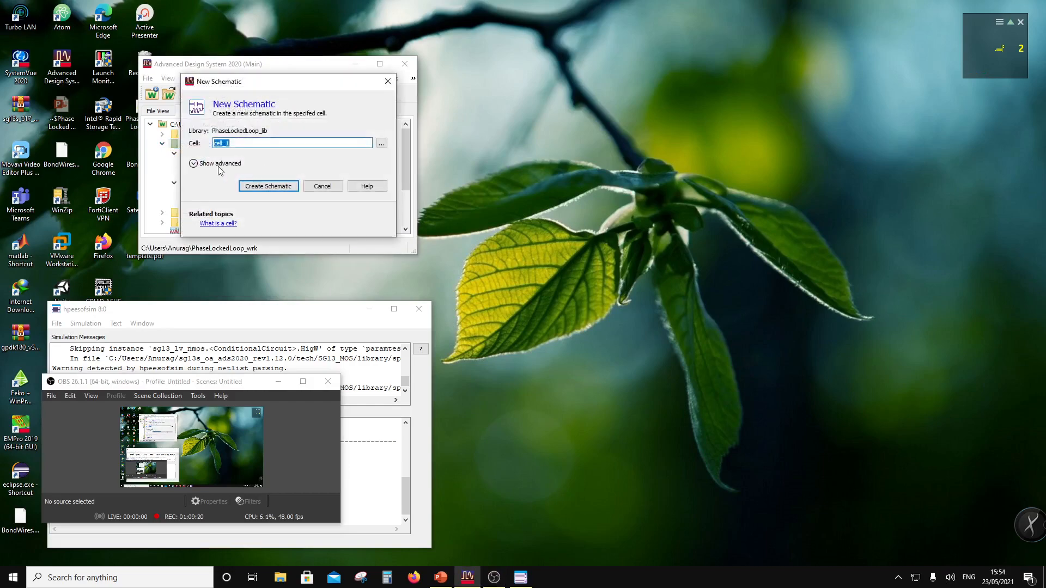
text(A)
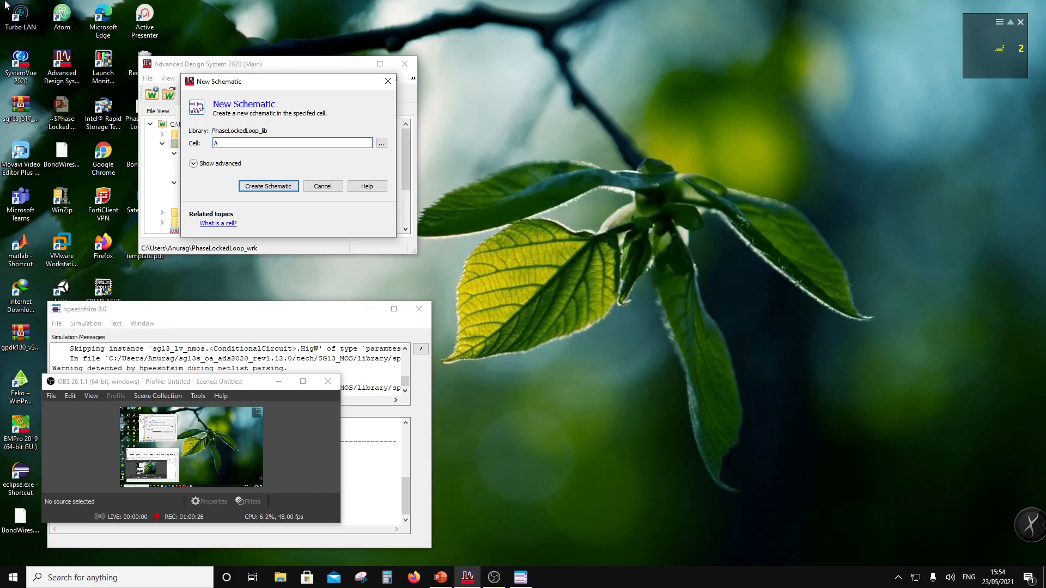
text(ccn12bit)
click(270, 189)
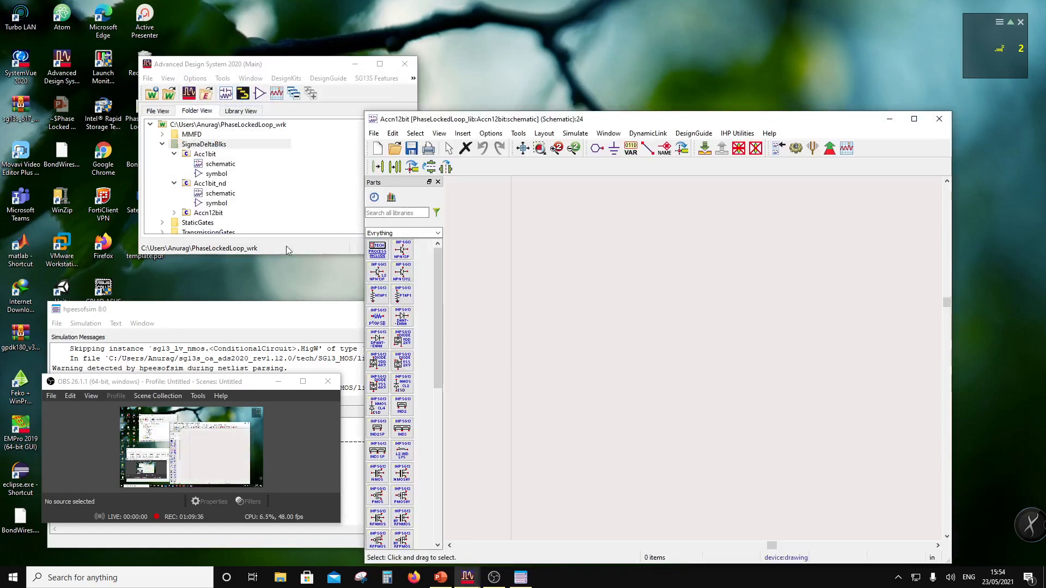
Place one Acc1bit instance, X1, on the Accn12bit schematic.
drag(194, 159, 558, 452)
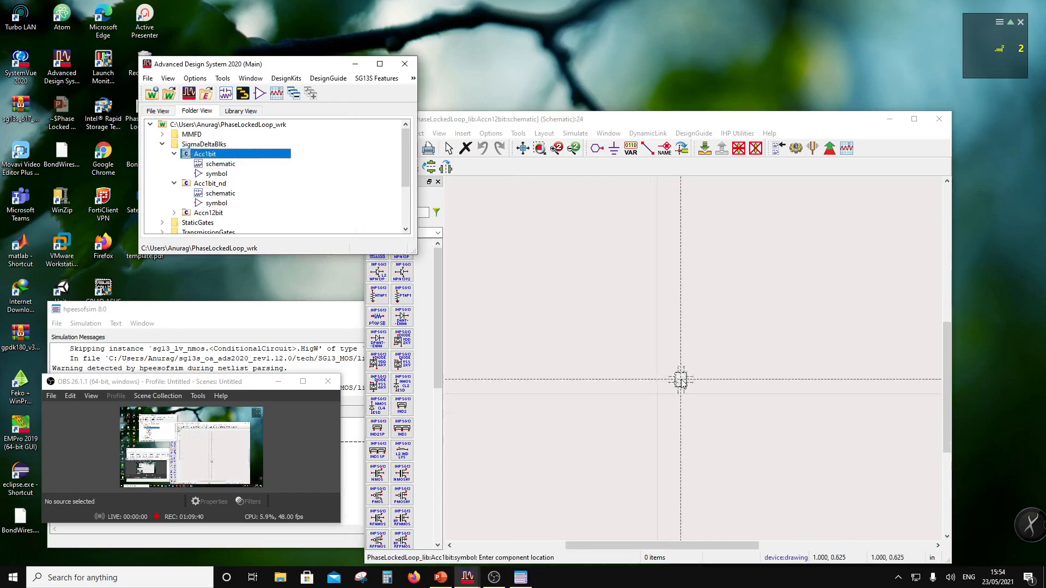
scroll(674, 378, up, 2)
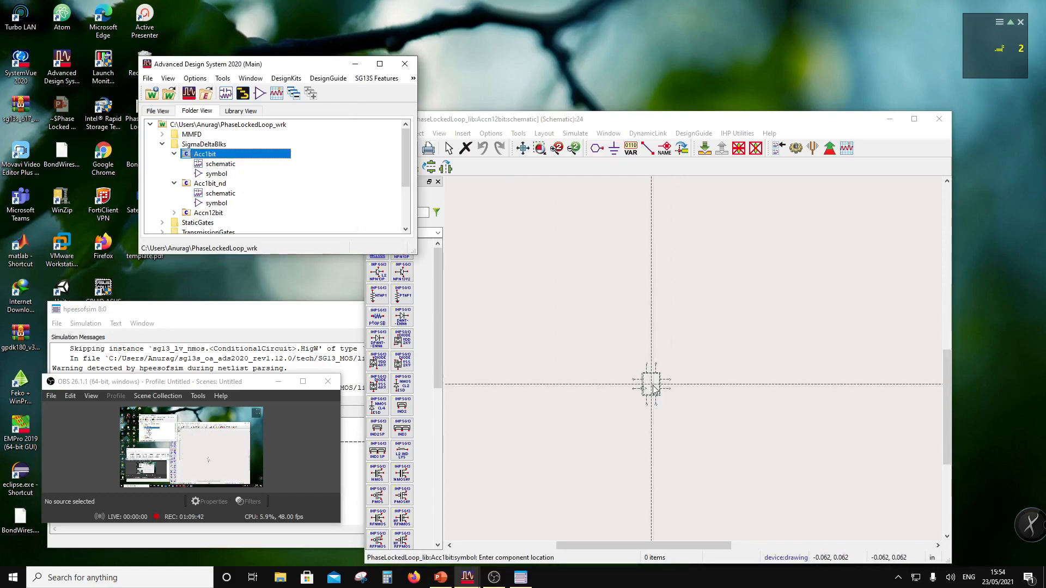
click(656, 389)
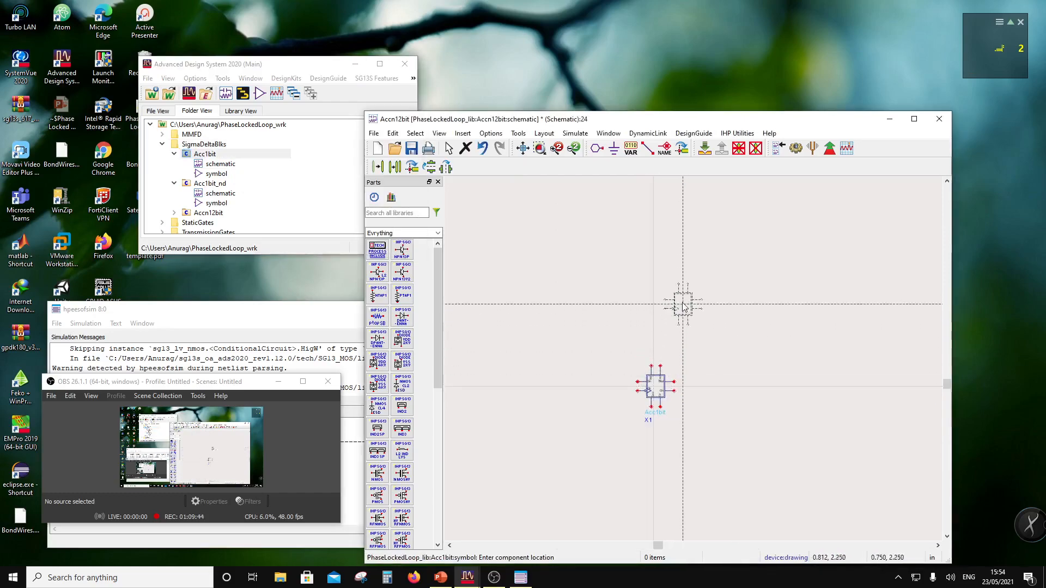
key(Escape)
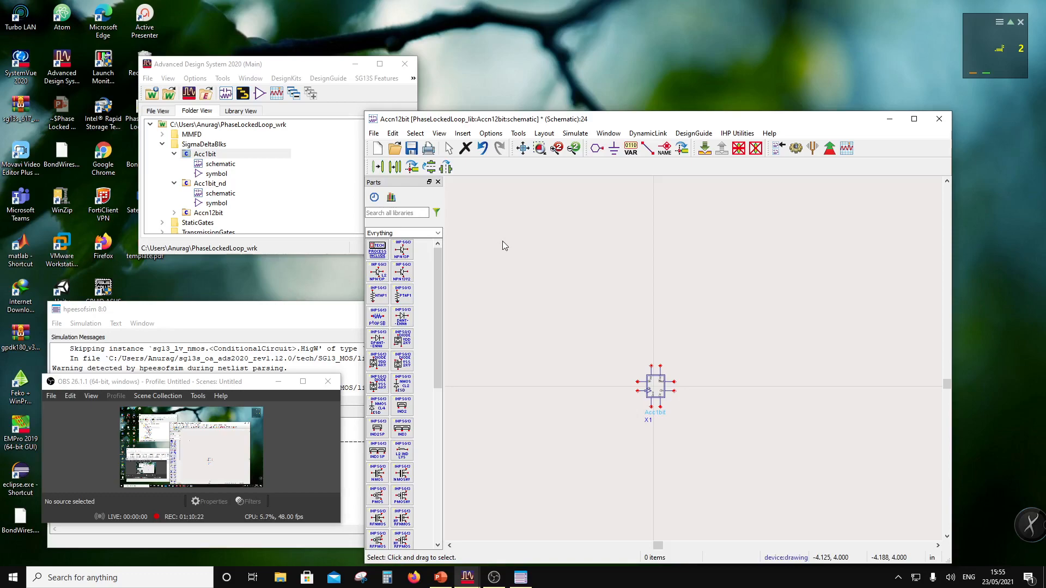
Move X1's Acc1bit/X1 name label from below the block to its upper right.
scroll(691, 364, up, 3)
click(645, 334)
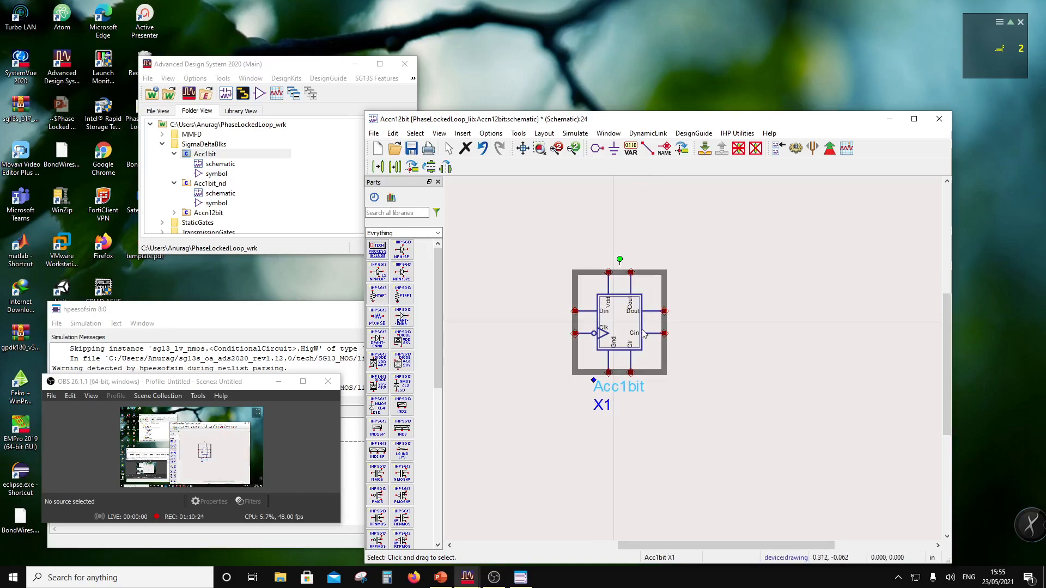
drag(619, 397, 669, 282)
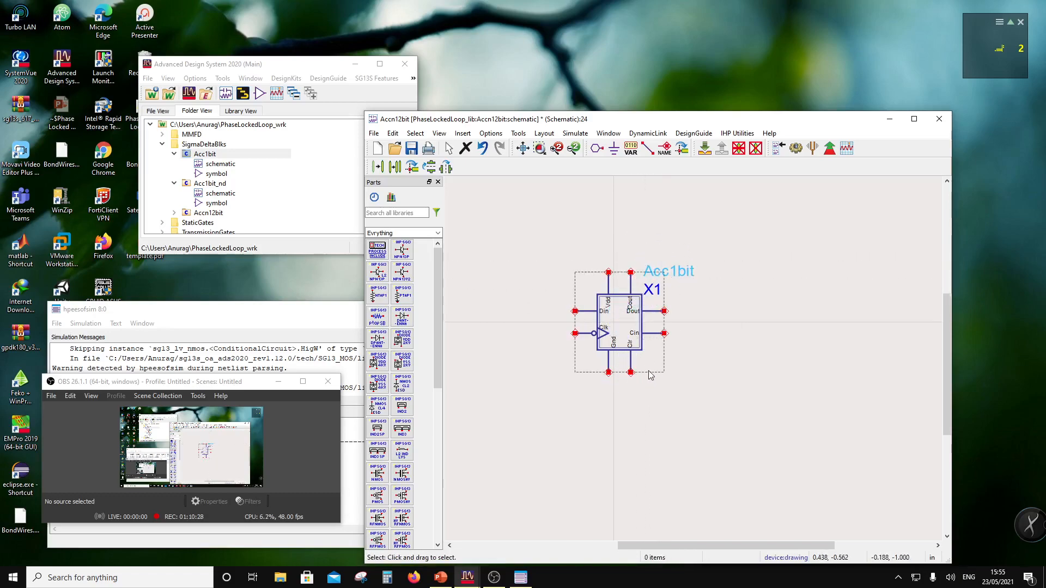
scroll(658, 361, down, 1)
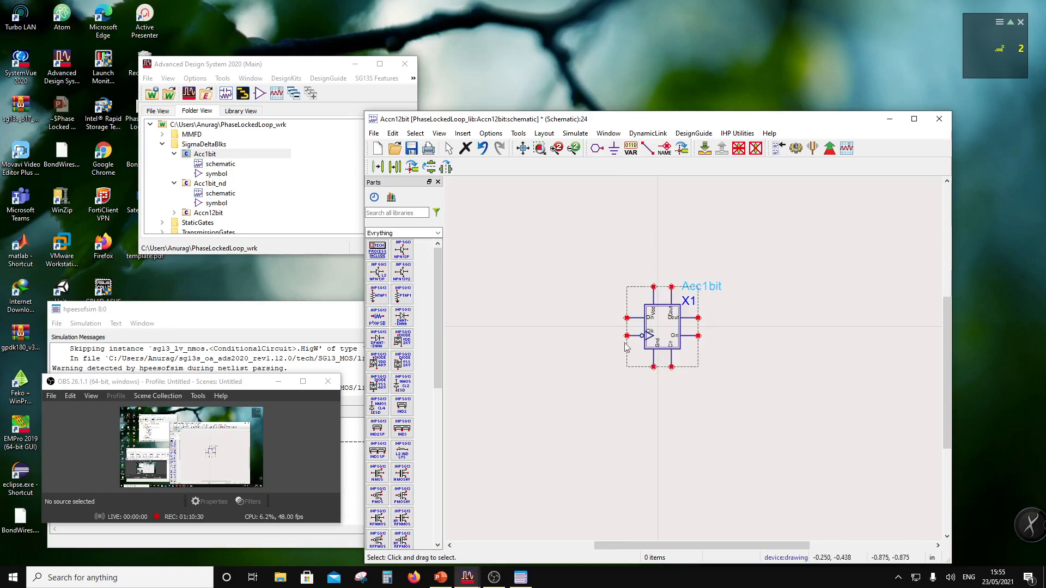
Place pins Vdd (Num=1) and Gnd (Num=2) below the Acc1bit block.
click(597, 147)
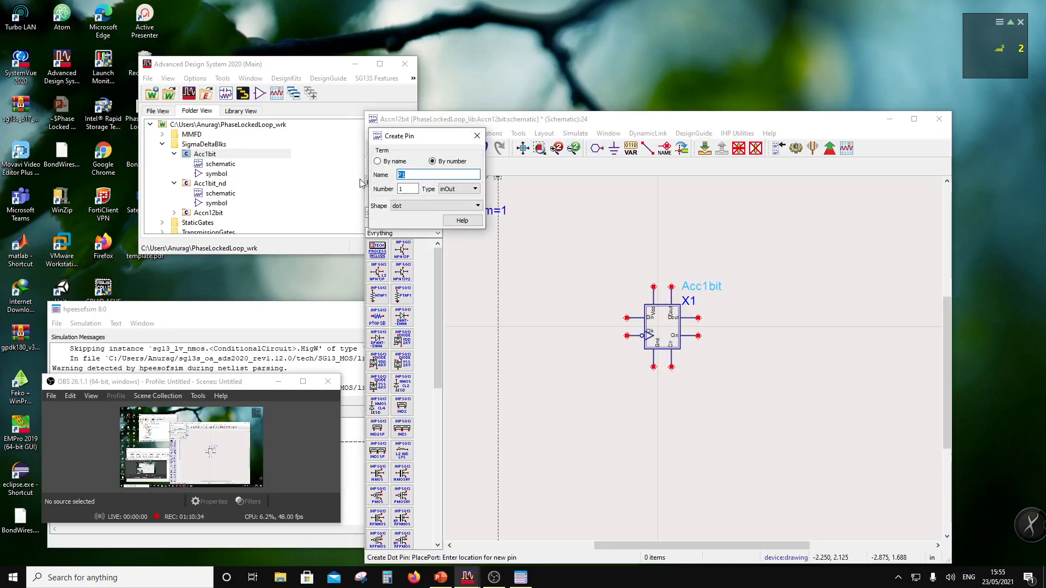
text(Vdd)
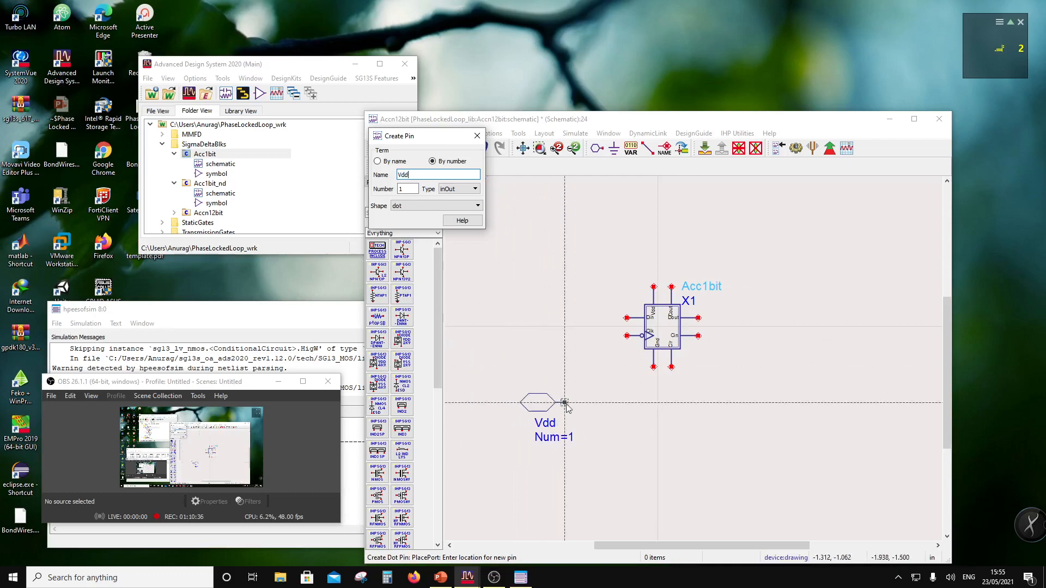
click(564, 402)
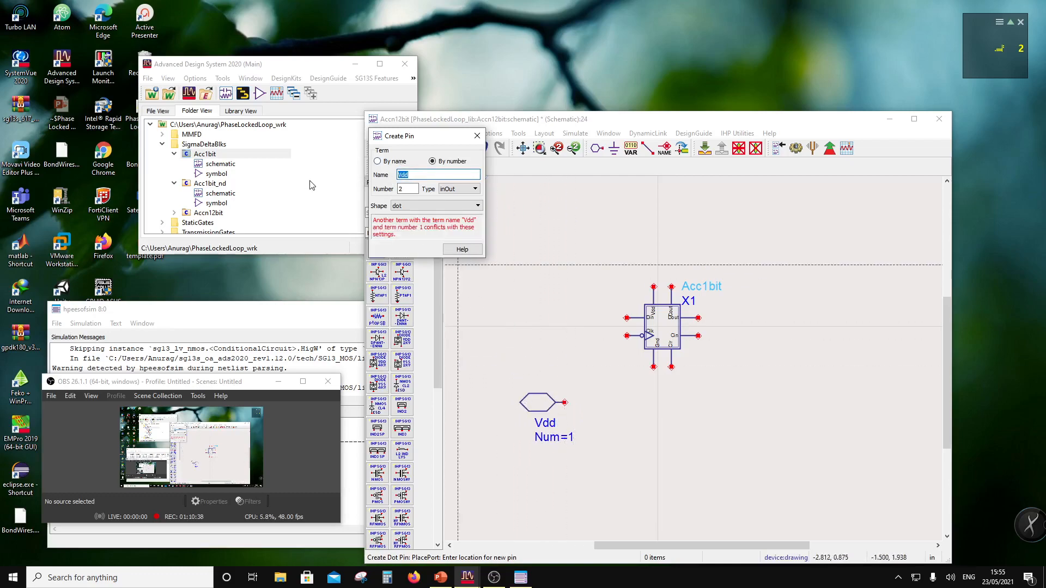
text(nd)
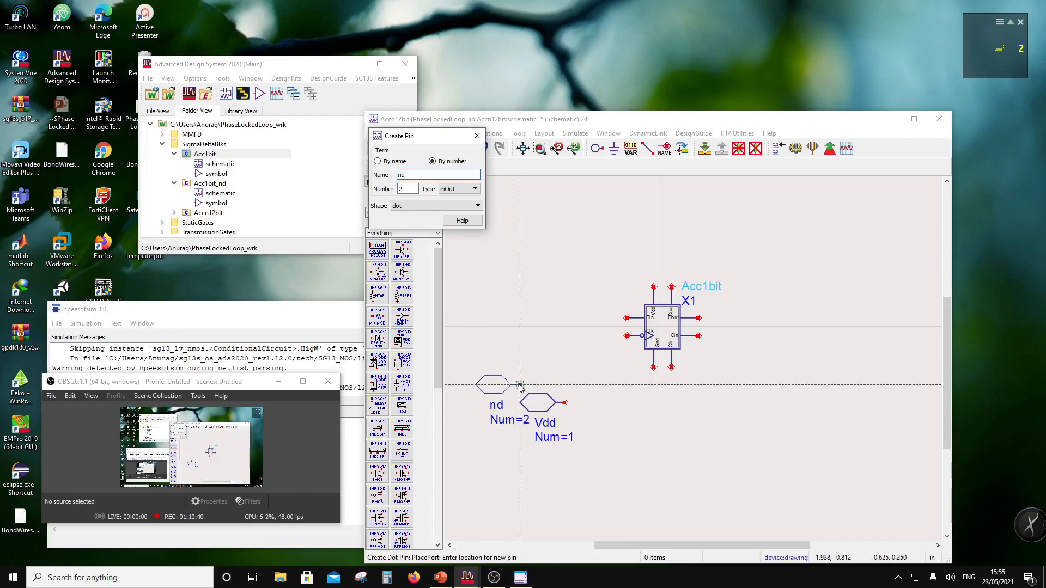
click(399, 174)
text(Gnd)
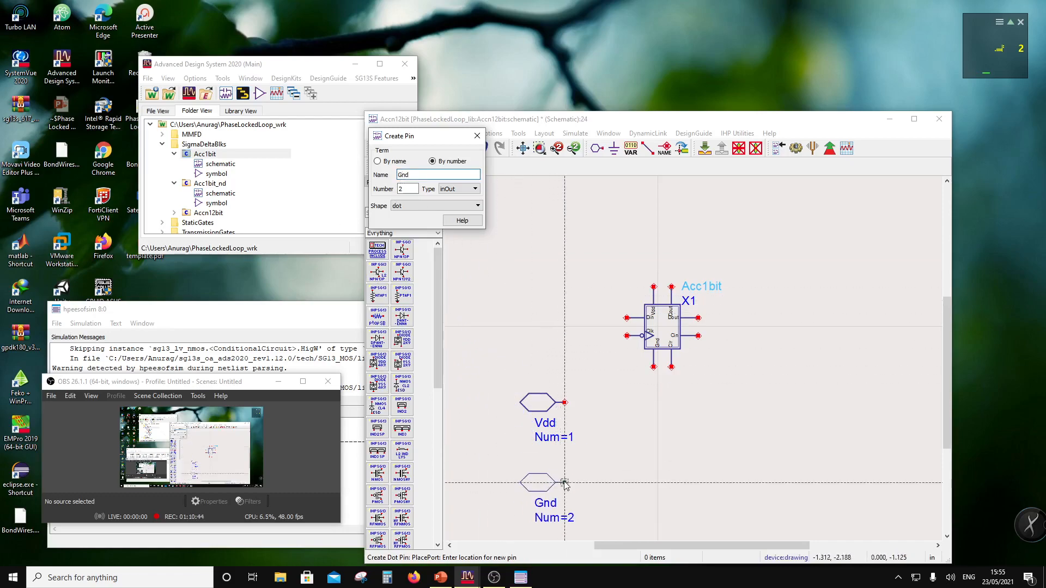
click(564, 461)
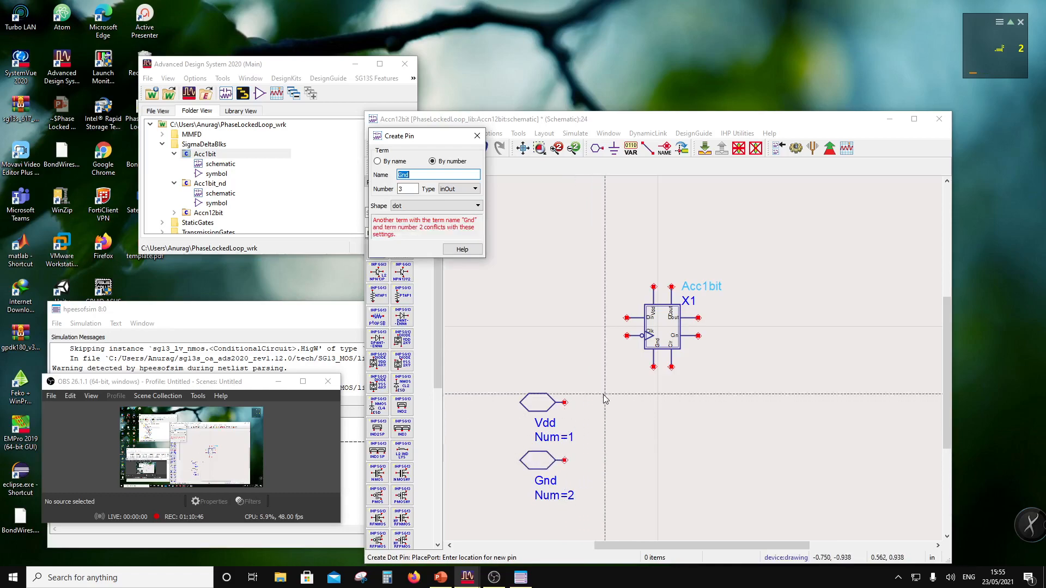
key(Escape)
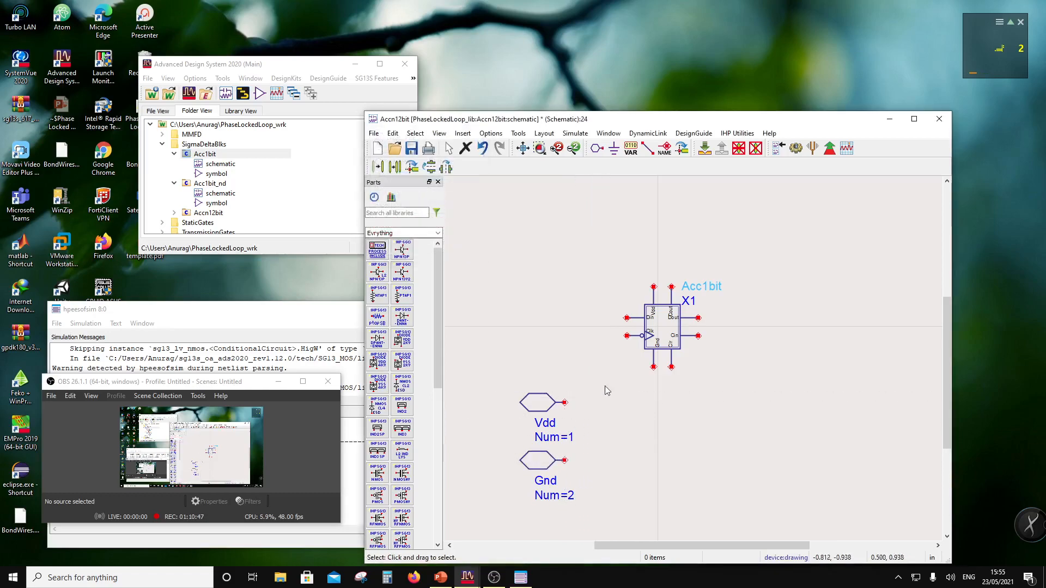
Add Vdd and Gnd net labels to the pins and to X1's supply terminals.
click(671, 149)
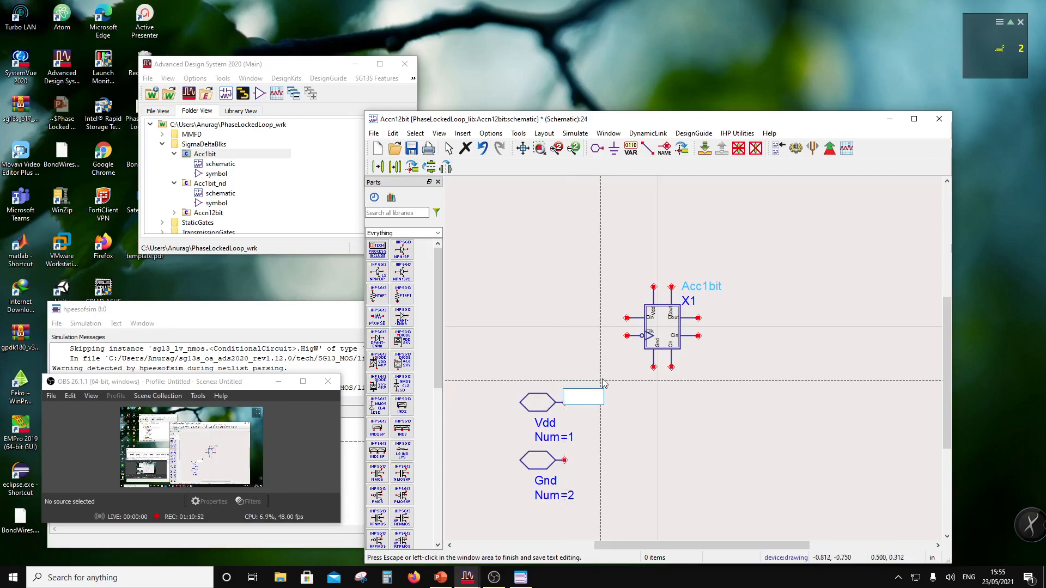
text(Vdd)
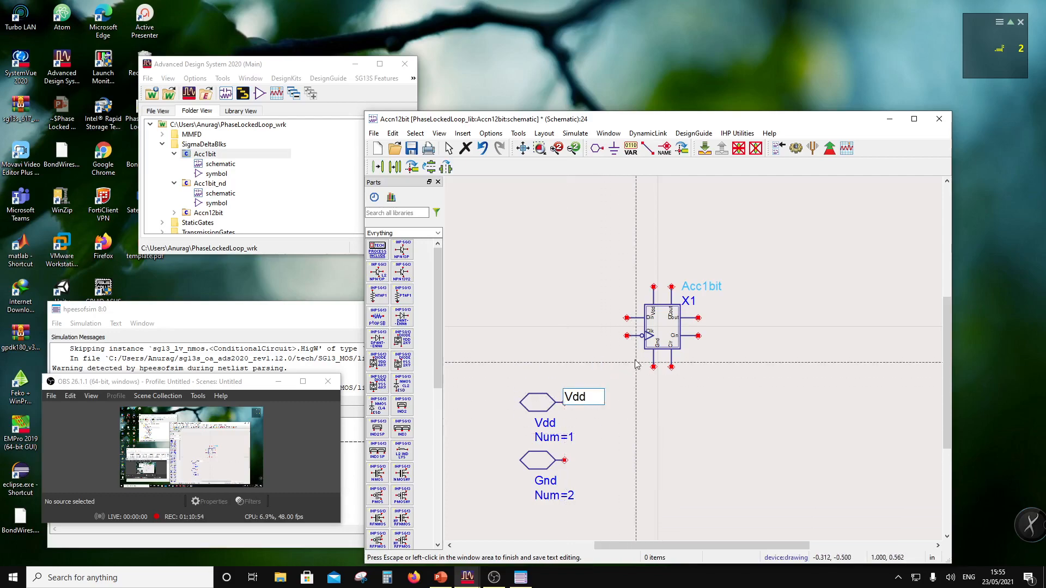
click(654, 287)
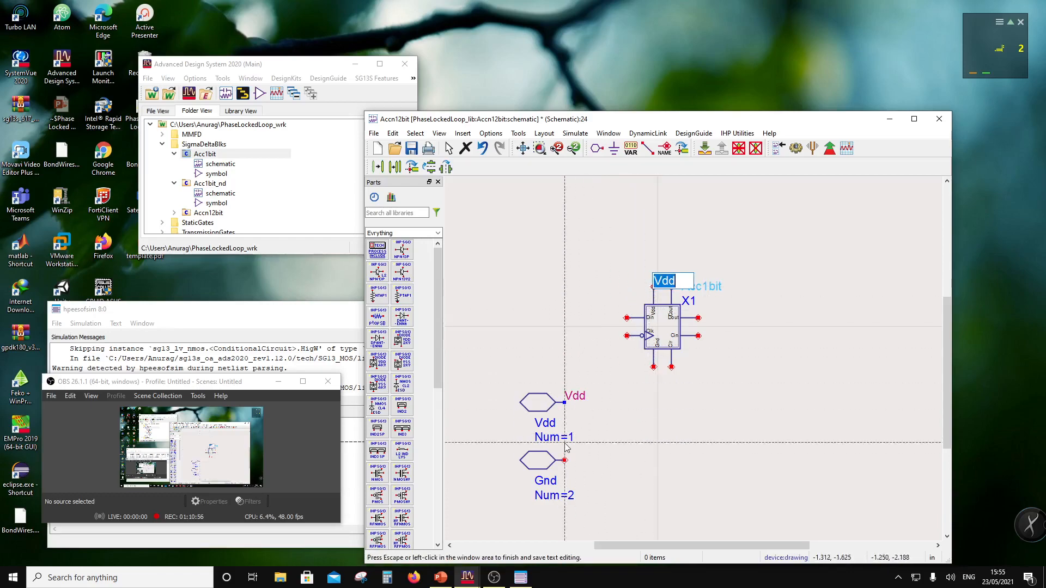
click(566, 446)
click(565, 461)
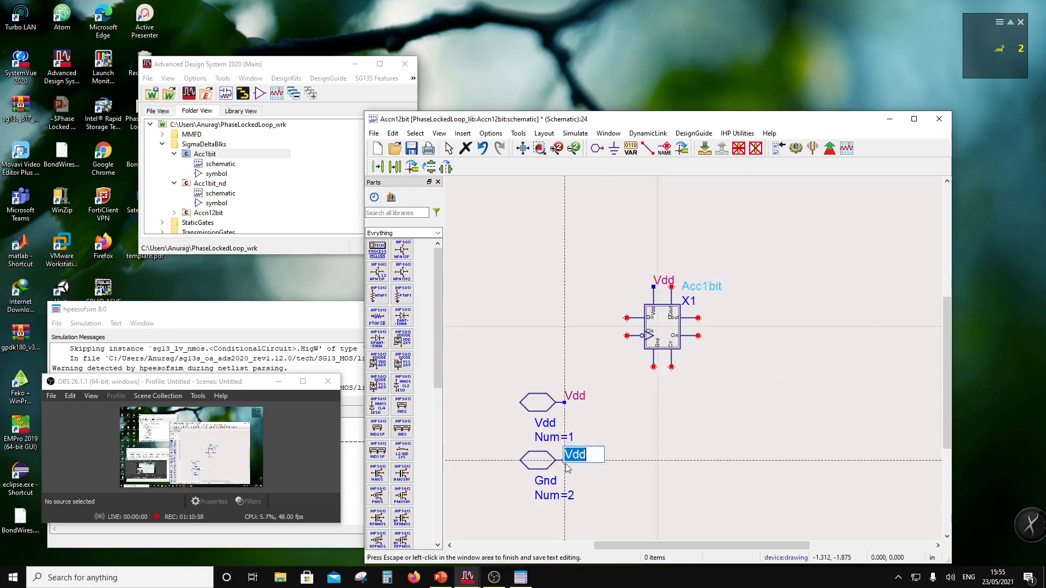
text(Gn)
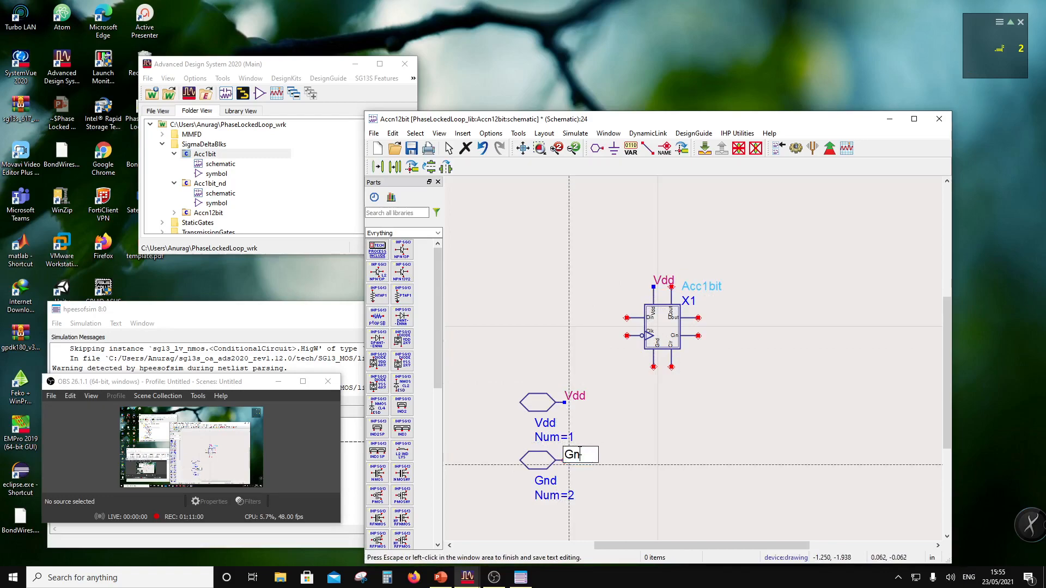
text(d)
click(605, 460)
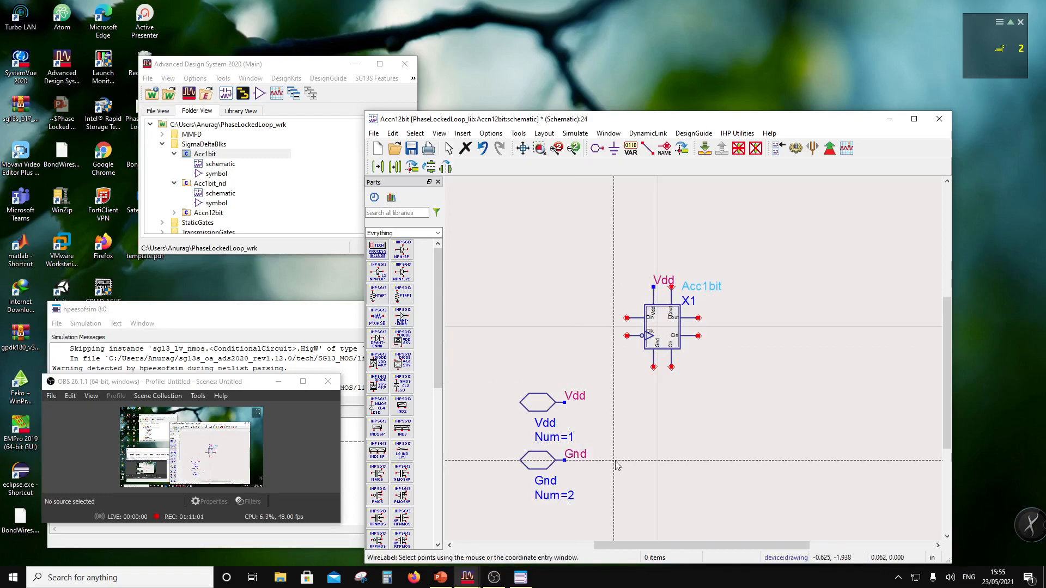
click(654, 367)
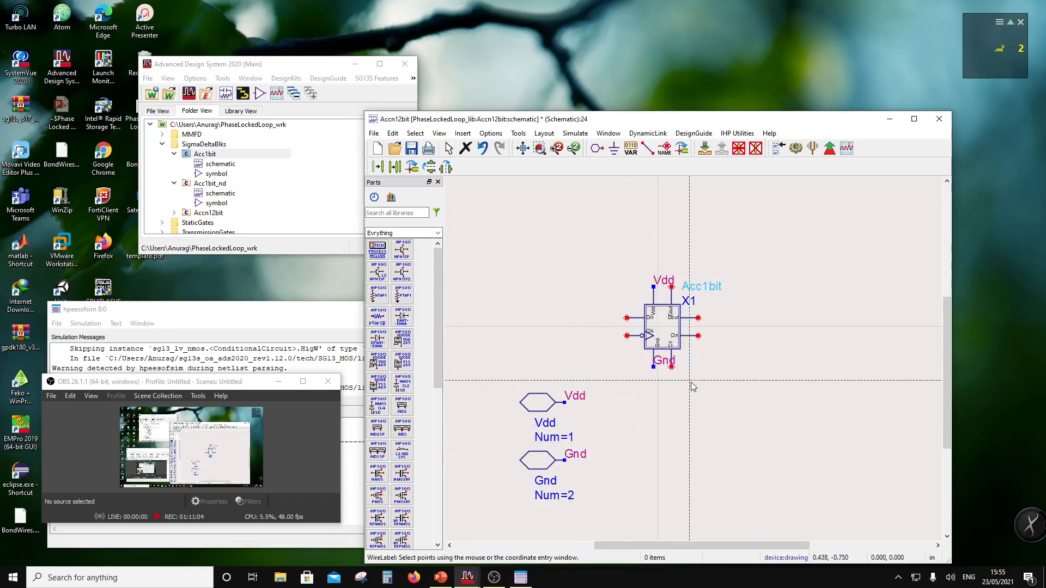
key(Escape)
Reposition the Vdd and Gnd labels and move both supply pins further left.
drag(659, 361, 633, 376)
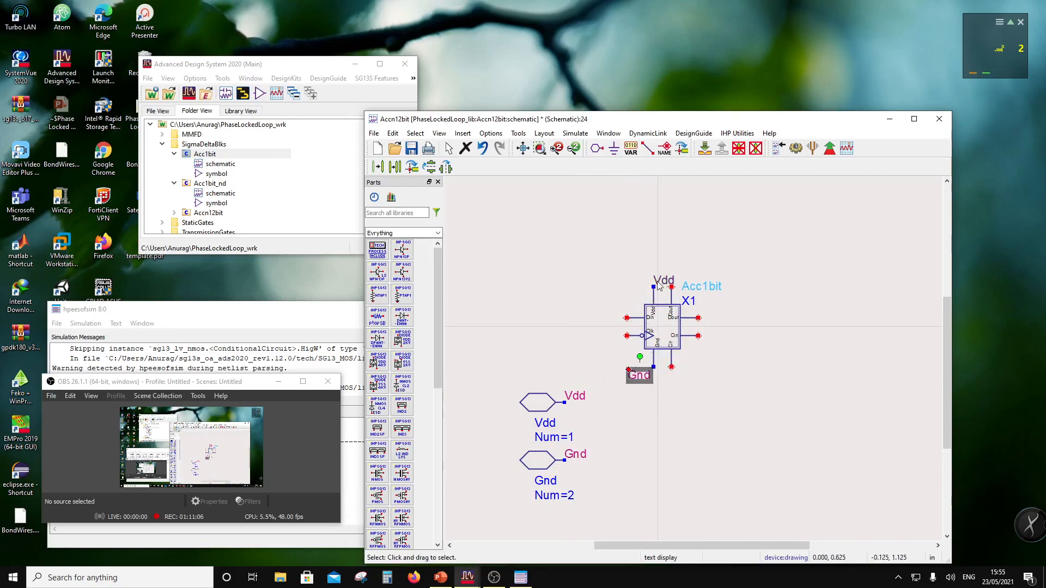
drag(658, 280, 633, 274)
drag(508, 366, 609, 492)
scroll(657, 381, down, 2)
drag(657, 393, 536, 382)
scroll(676, 381, up, 2)
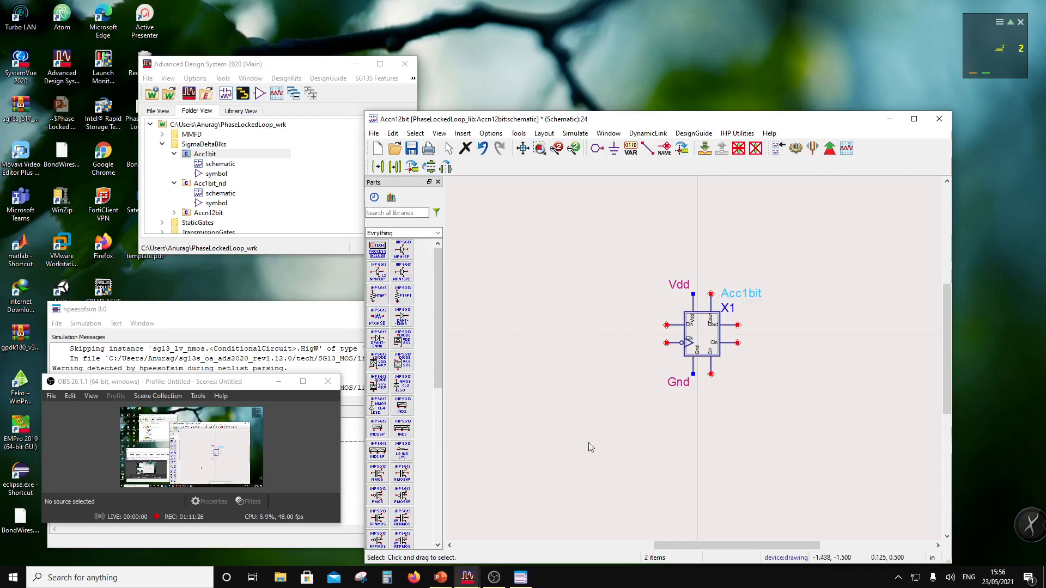
Place pins Clk (Num=3) and Clr (Num=4) side by side below X1.
scroll(797, 328, down, 2)
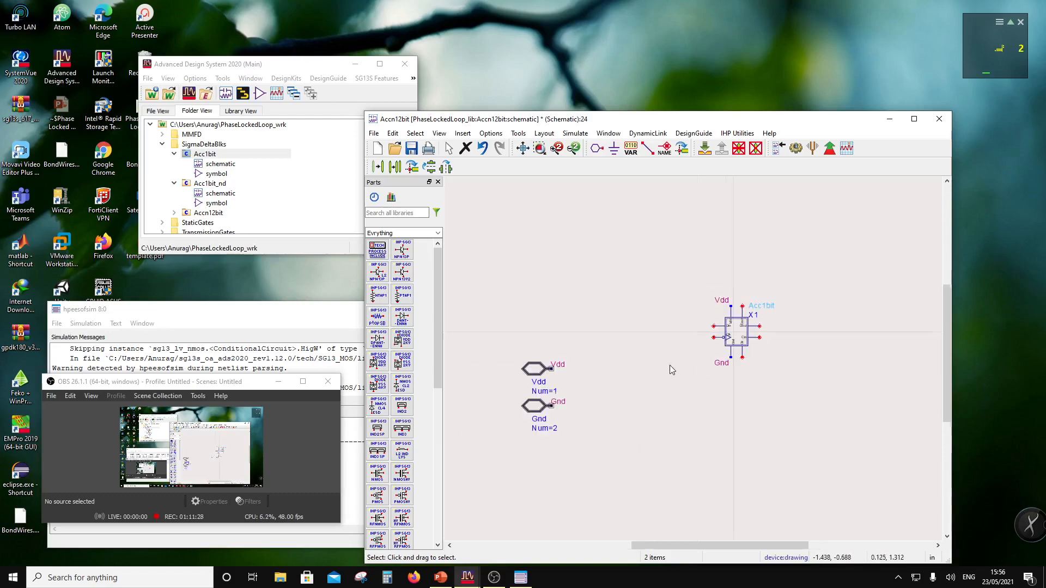
click(596, 148)
text(C)
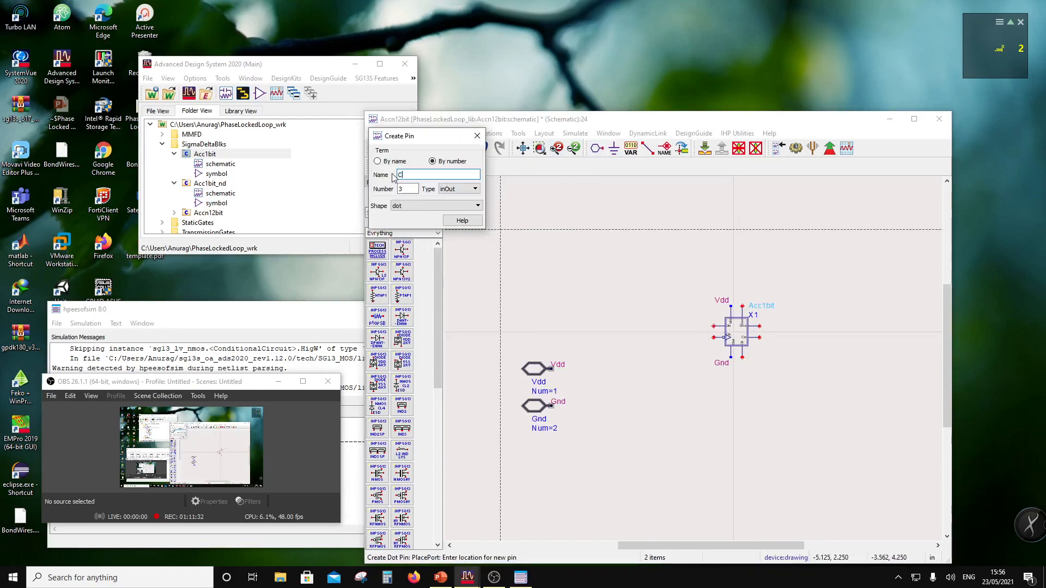
text(lk)
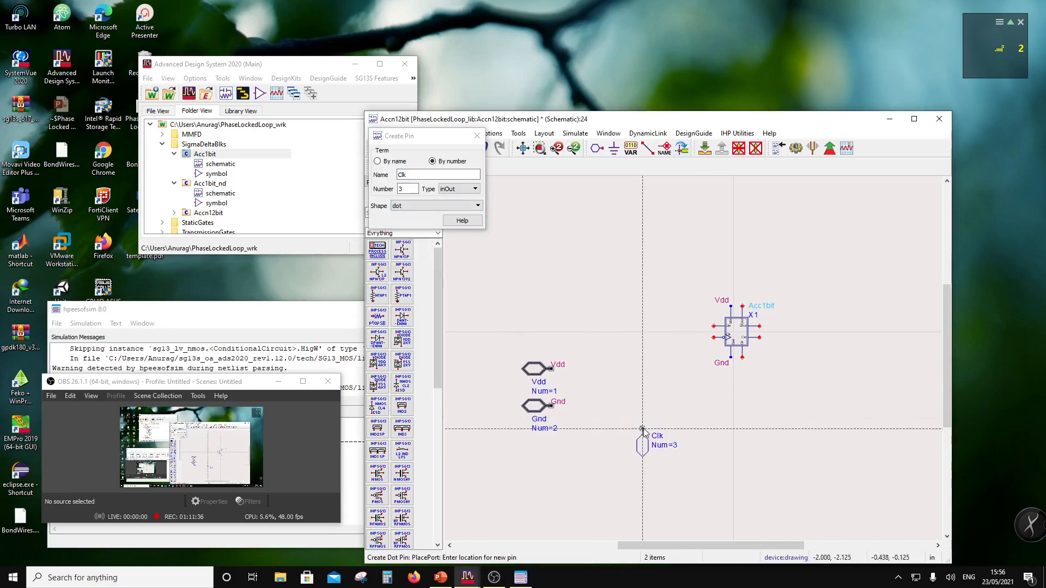
click(642, 429)
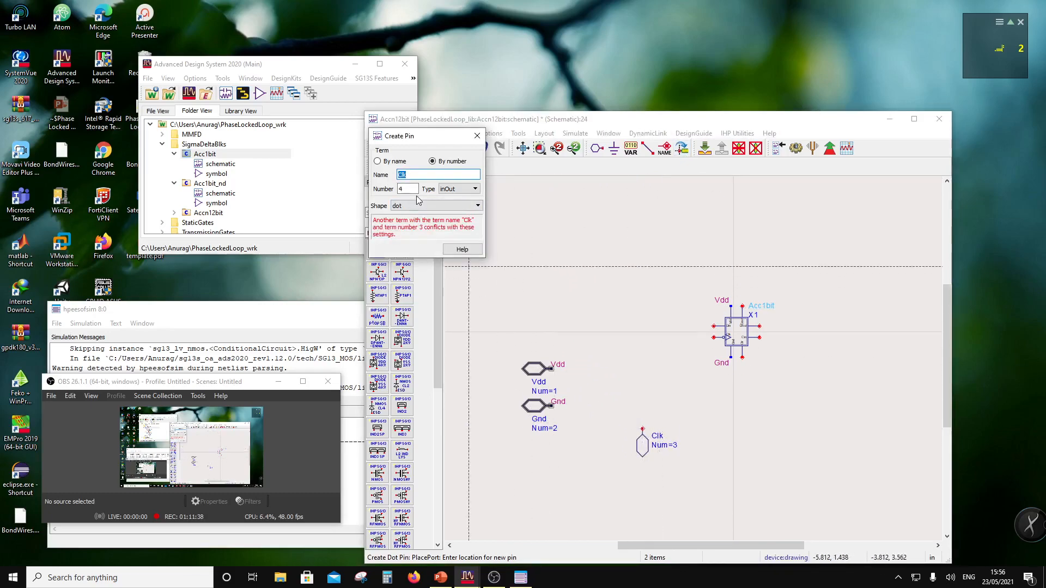
text(Clr)
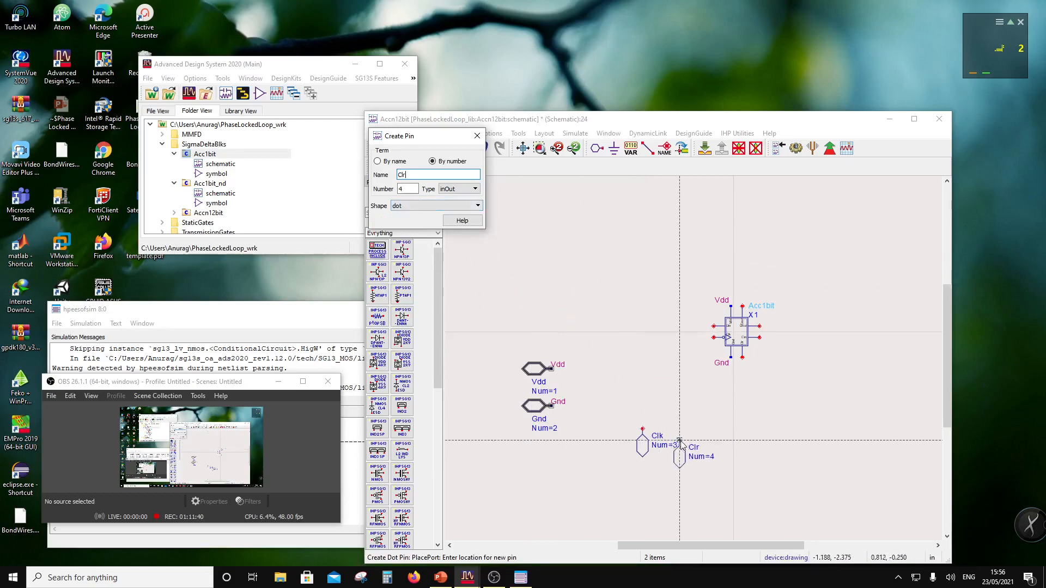
click(696, 430)
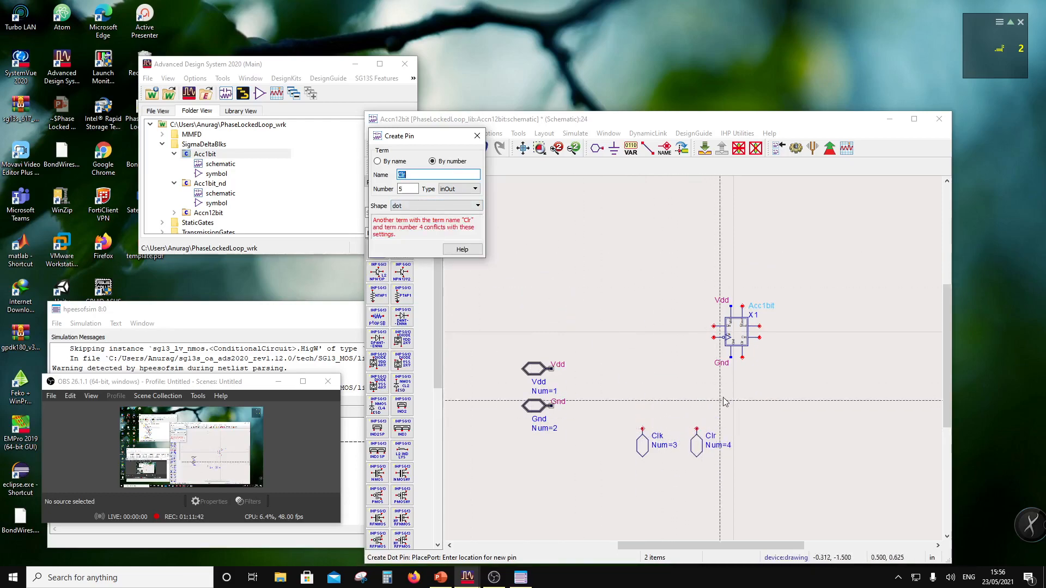
key(Escape)
drag(702, 451, 693, 443)
click(742, 434)
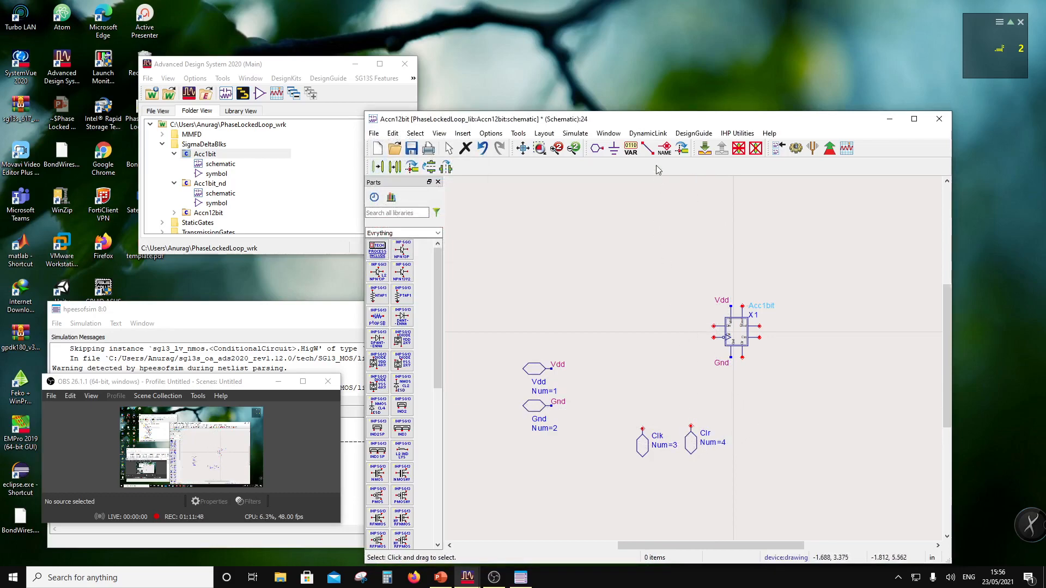
Wire the Clr and Clk pins to X1's clear and clock terminals.
click(647, 148)
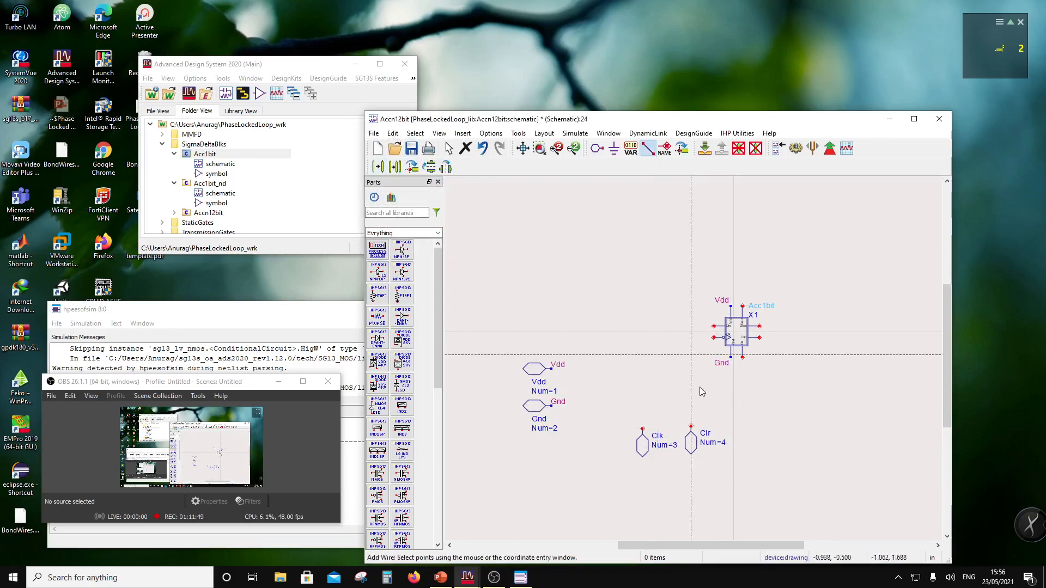
click(690, 427)
click(741, 358)
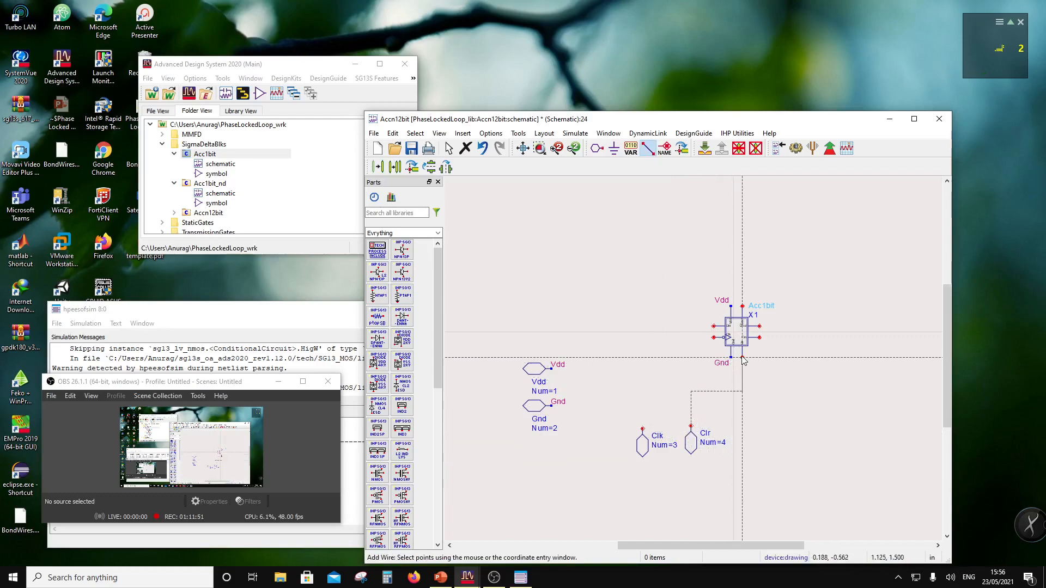
click(643, 428)
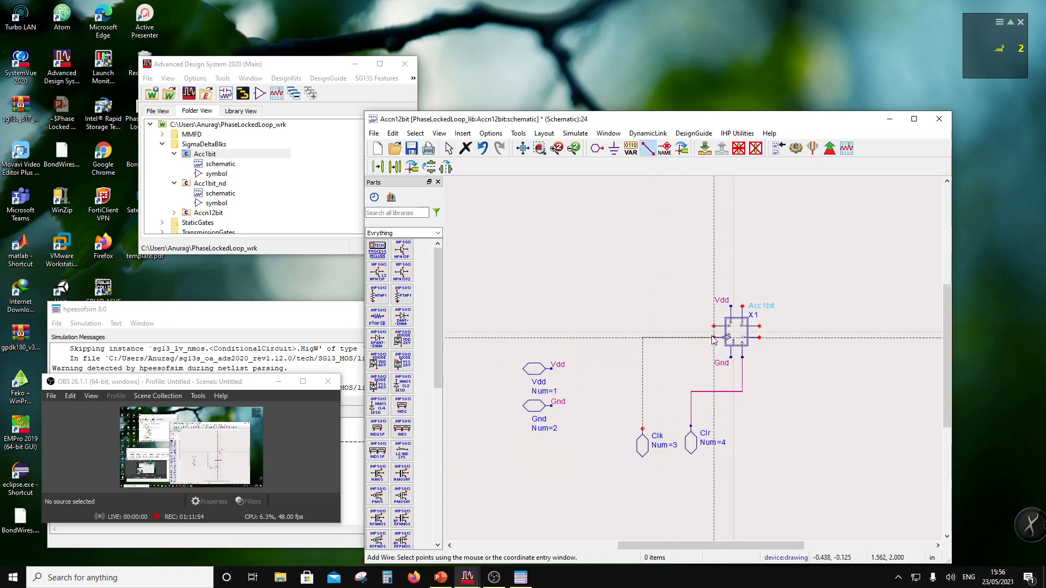
click(714, 338)
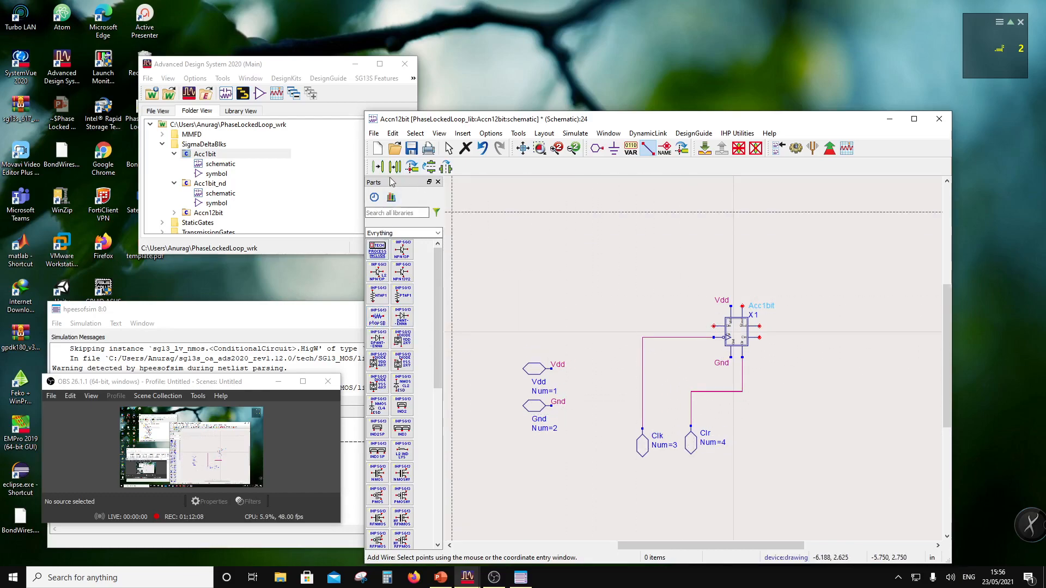
key(Escape)
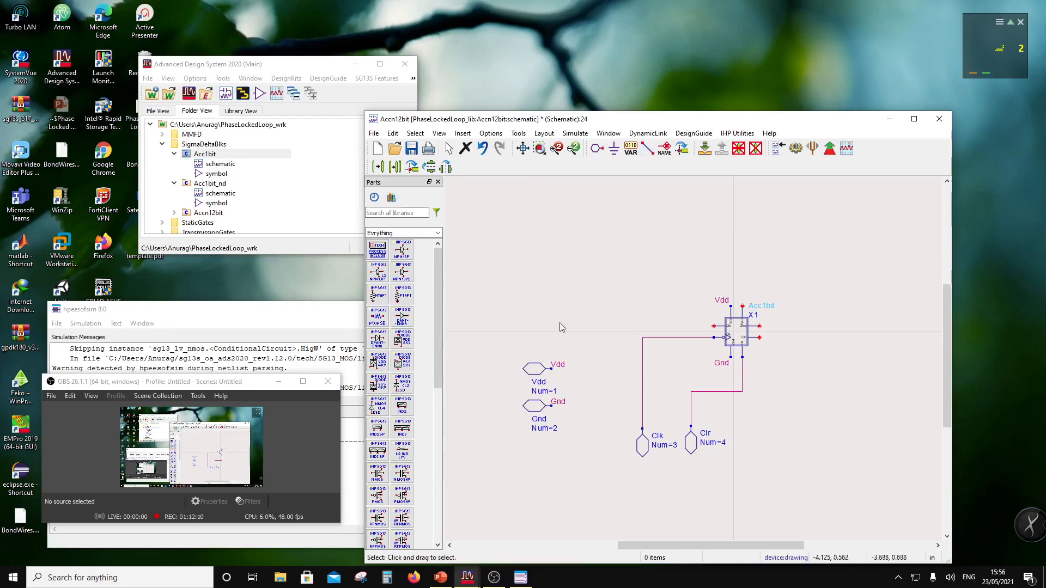
scroll(712, 355, up, 2)
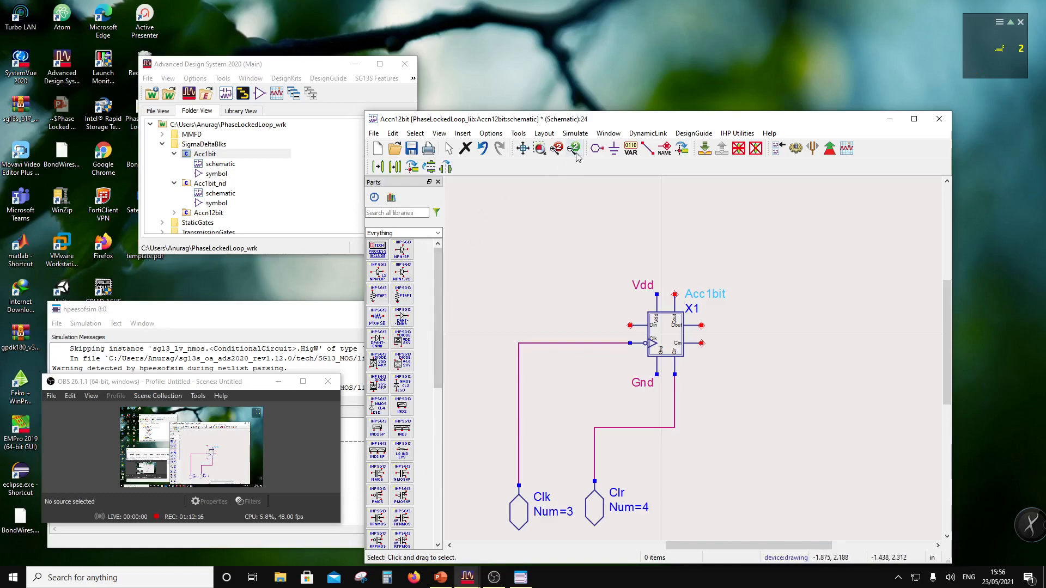
Add a Cin pin (Num=5) right of Clr and wire it to X1's Cin terminal.
click(597, 148)
double_click(404, 174)
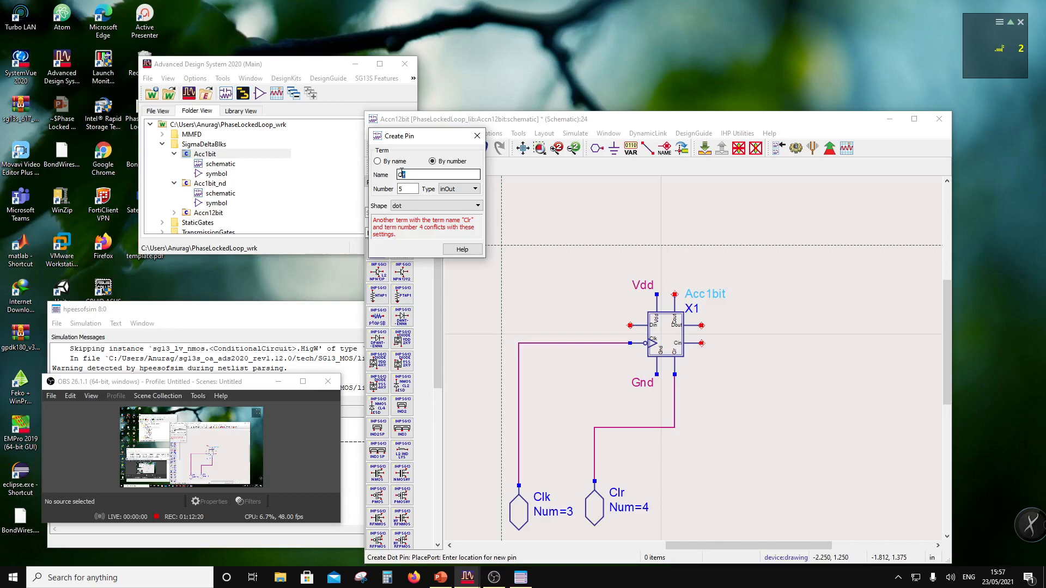
text(Cin)
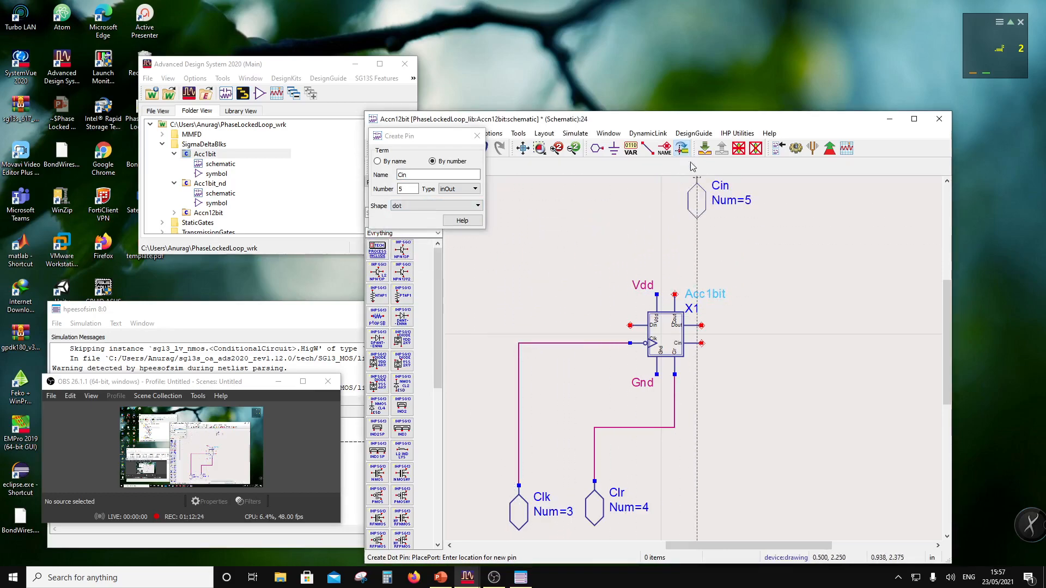
click(715, 483)
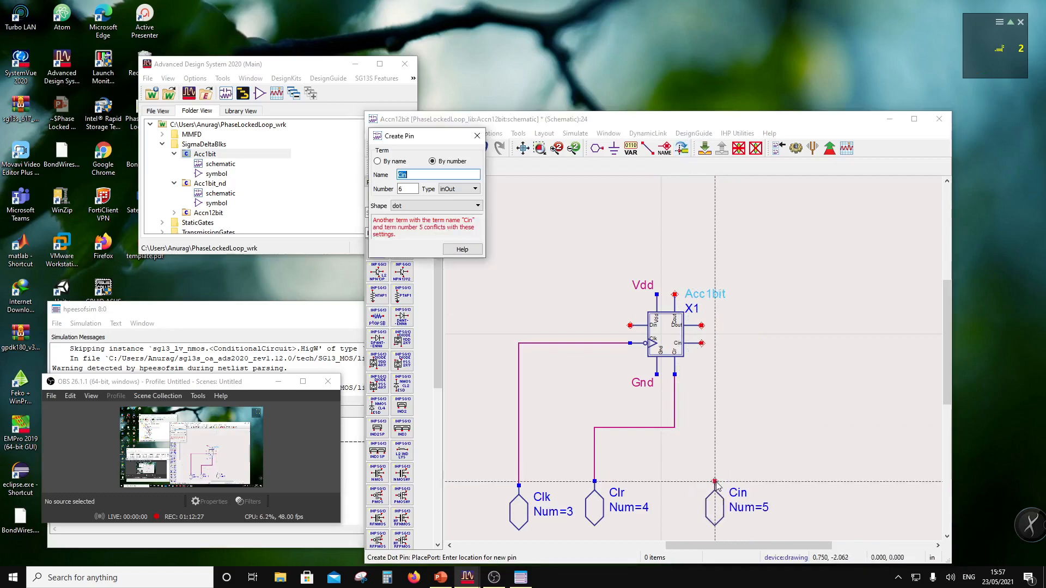
click(649, 149)
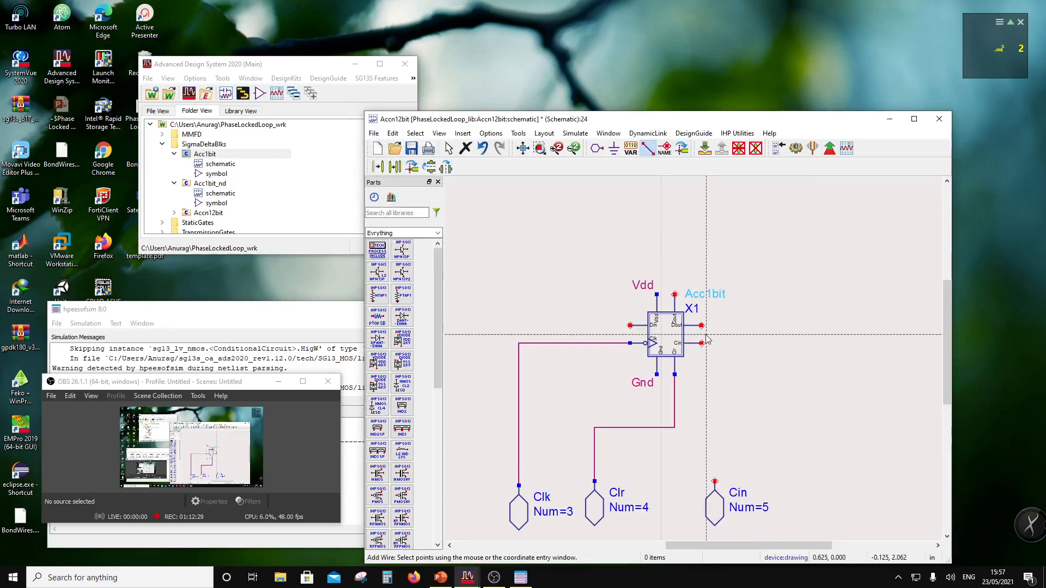
click(715, 481)
key(Escape)
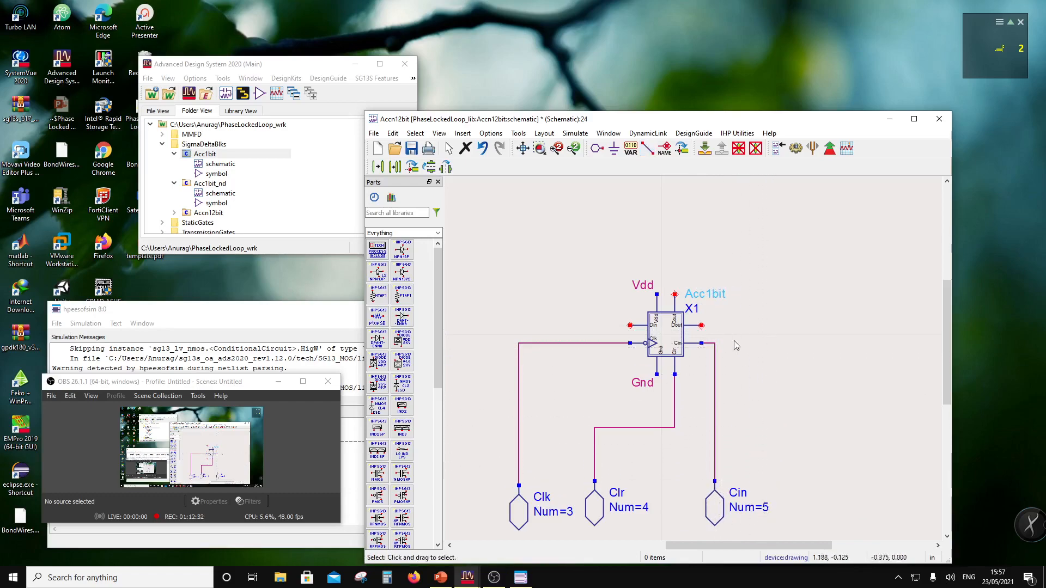
scroll(708, 332, down, 1)
Copy Acc1bit block X1 using its Clr pin as reference and place copy X2 directly above it.
drag(618, 289, 737, 400)
click(395, 167)
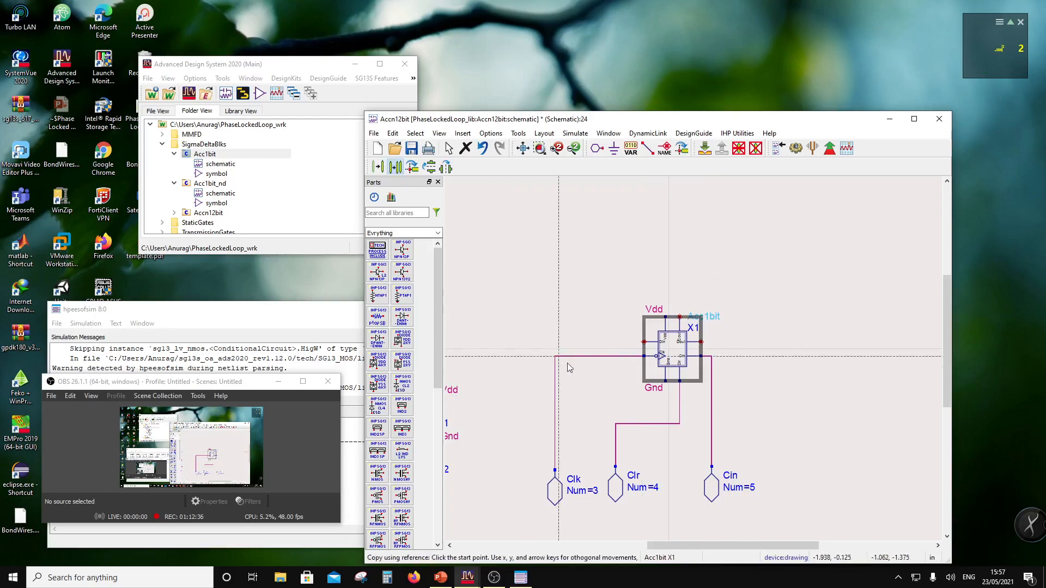
click(680, 381)
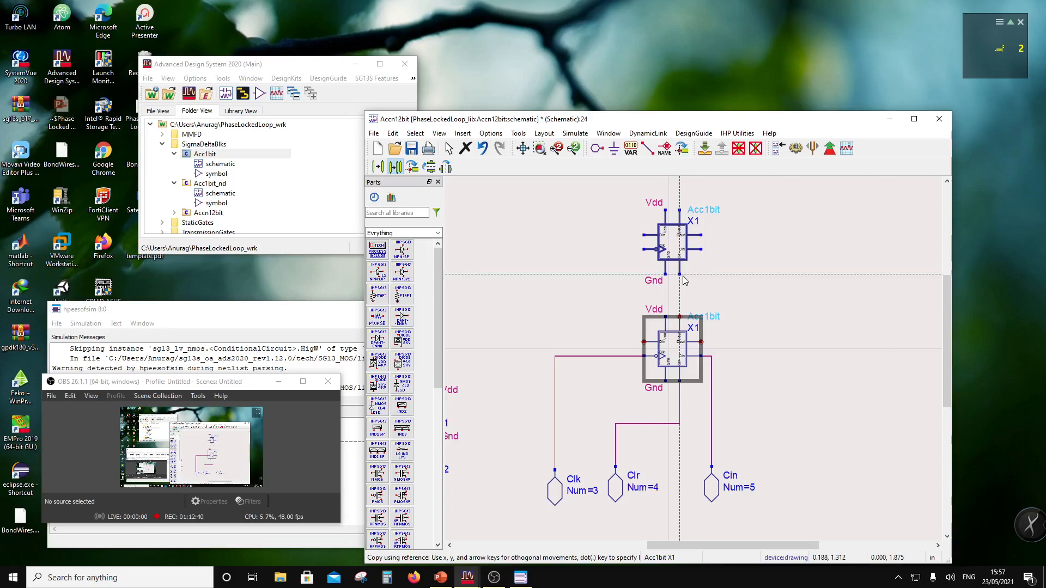
click(684, 278)
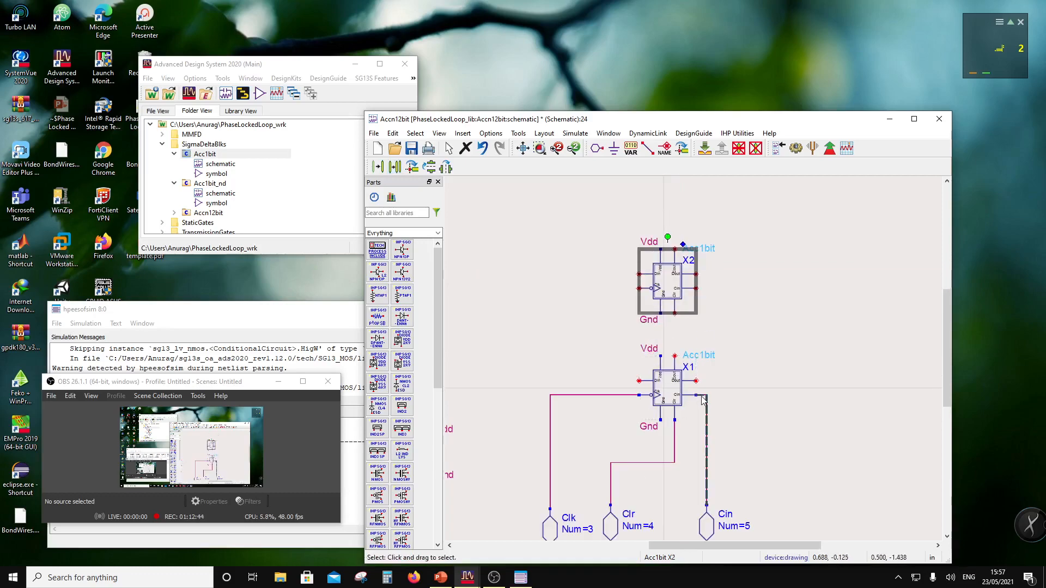
scroll(673, 378, down, 1)
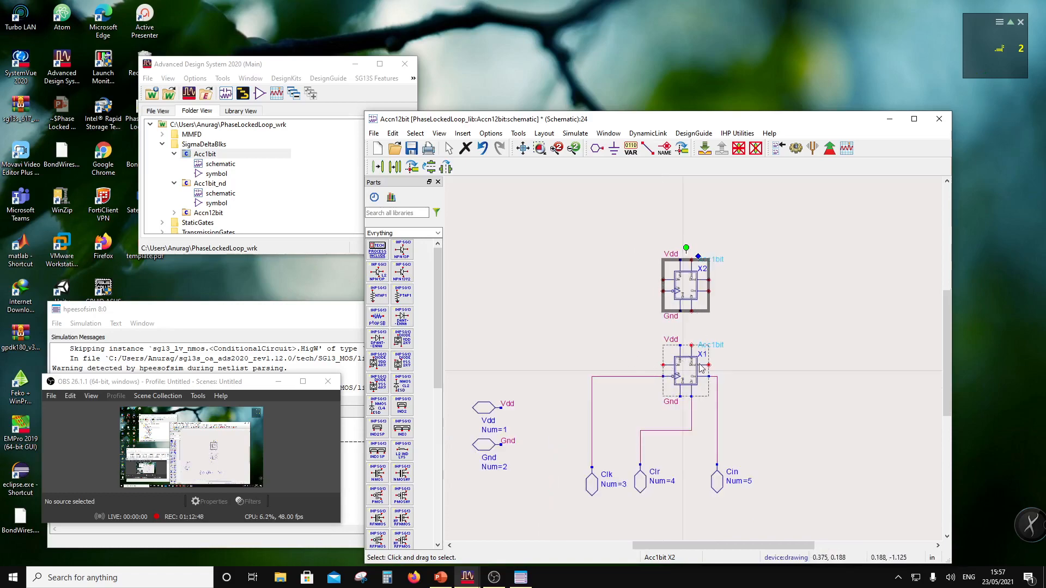
scroll(710, 317, up, 1)
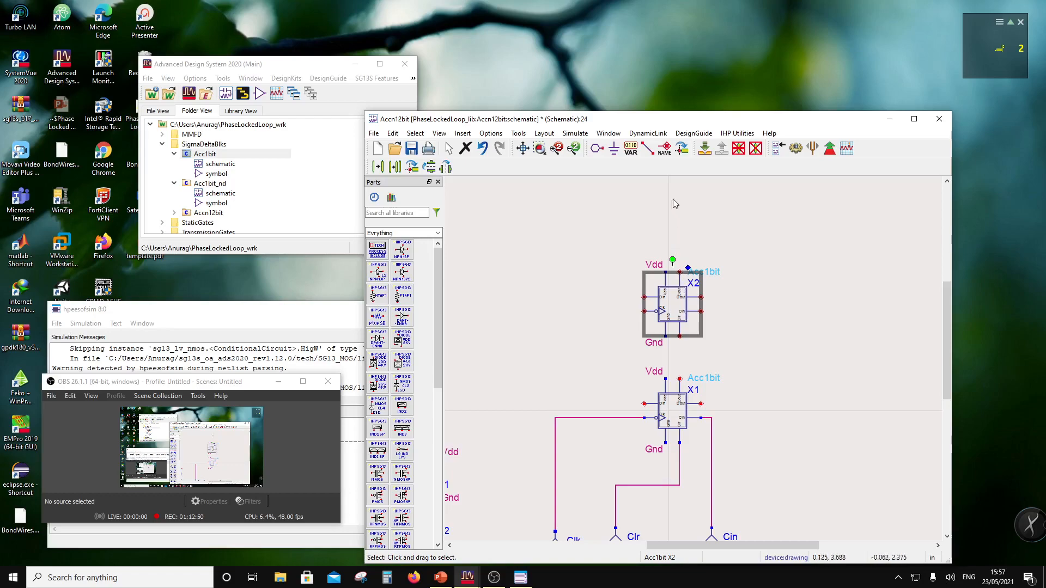
scroll(632, 393, down, 1)
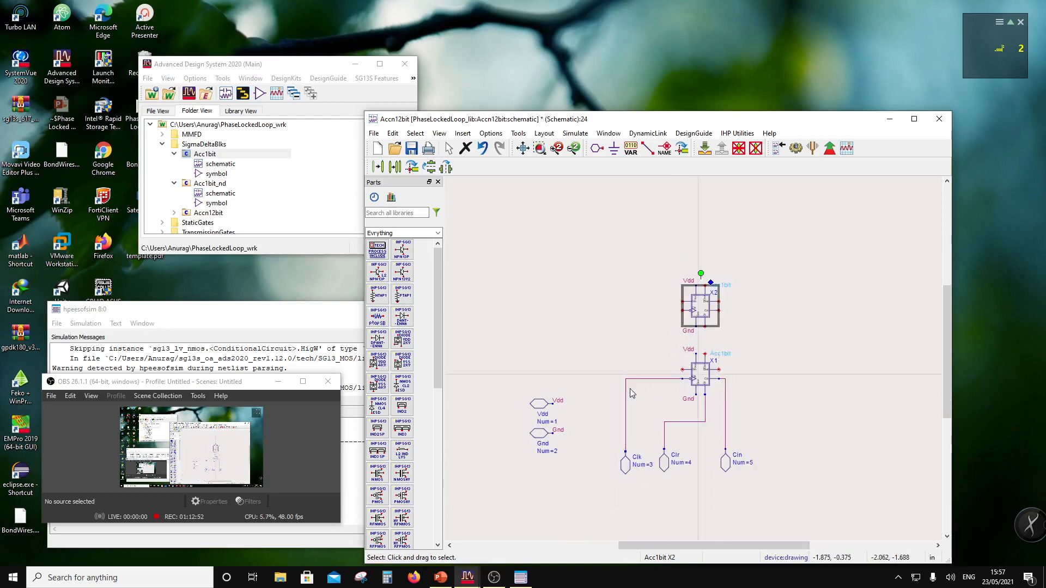
click(647, 147)
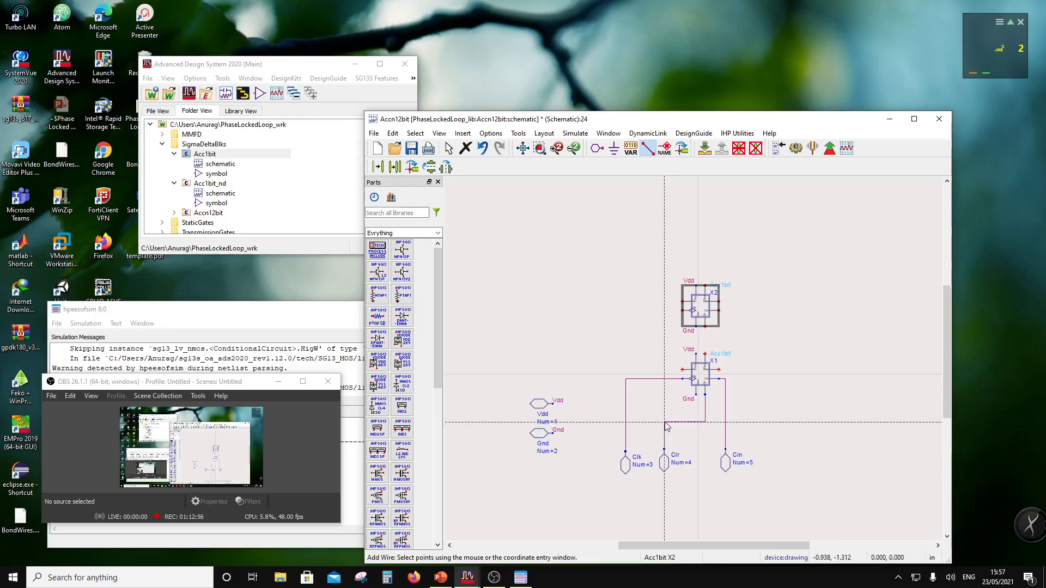
Start extending the Clk line upward from X1, then cancel and clear the selection.
scroll(677, 284, down, 1)
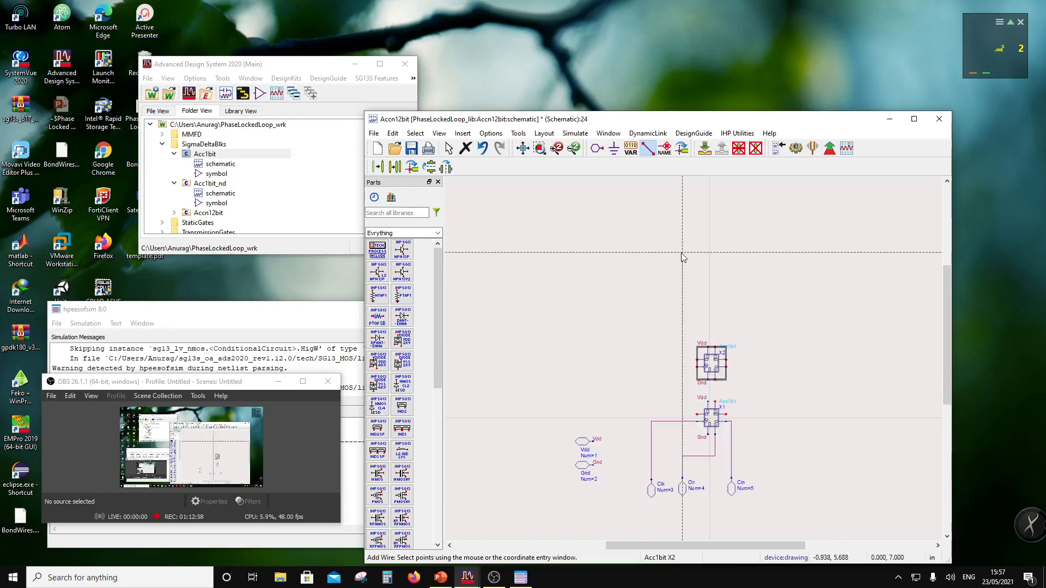
click(682, 204)
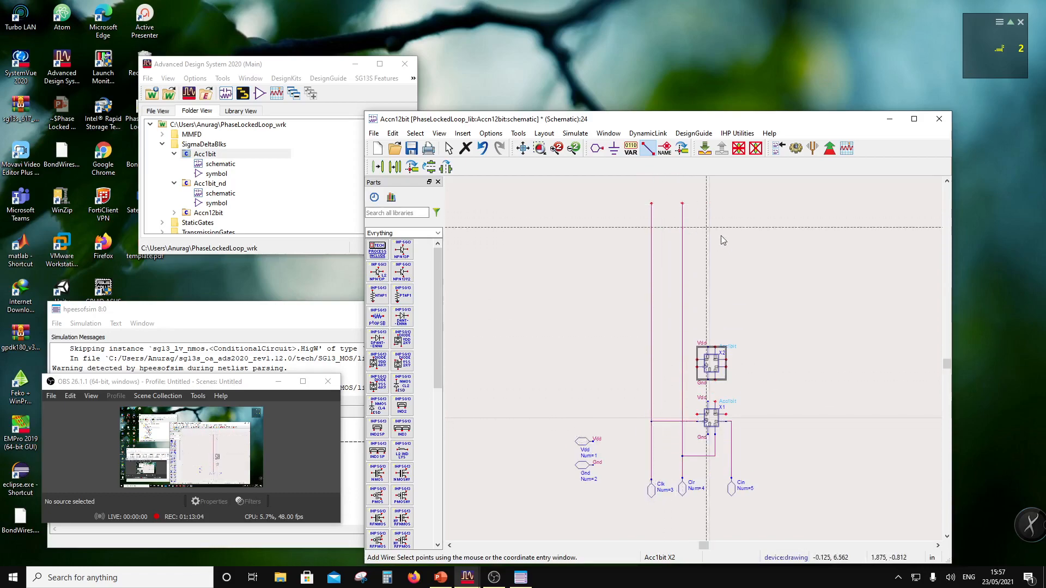
key(Escape)
scroll(760, 361, up, 1)
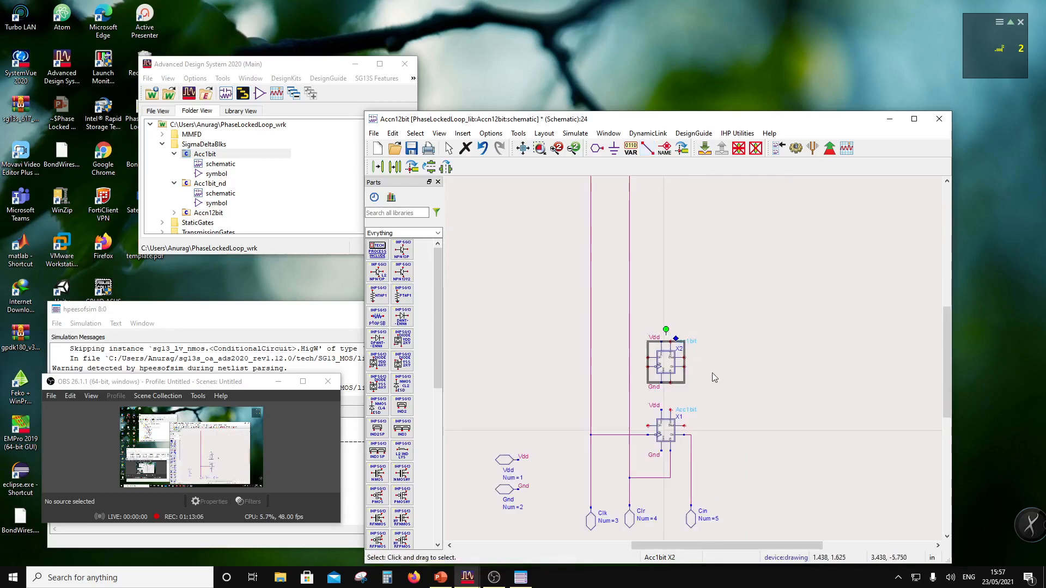
scroll(669, 325, down, 1)
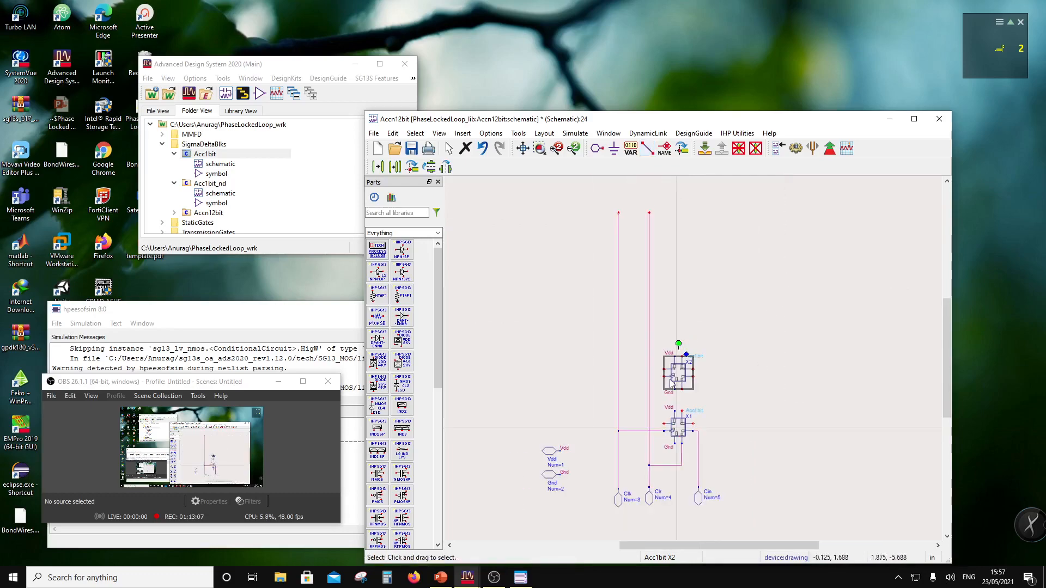
click(757, 311)
click(648, 148)
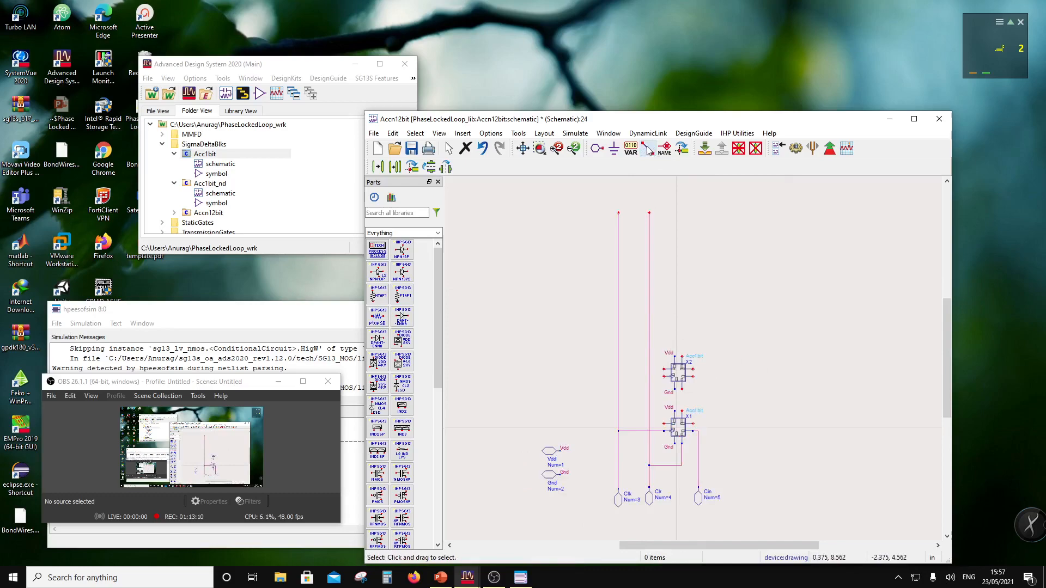
Wire X2's clock input to the Clk bus and its clear terminal to the Clr bus.
click(619, 376)
click(664, 376)
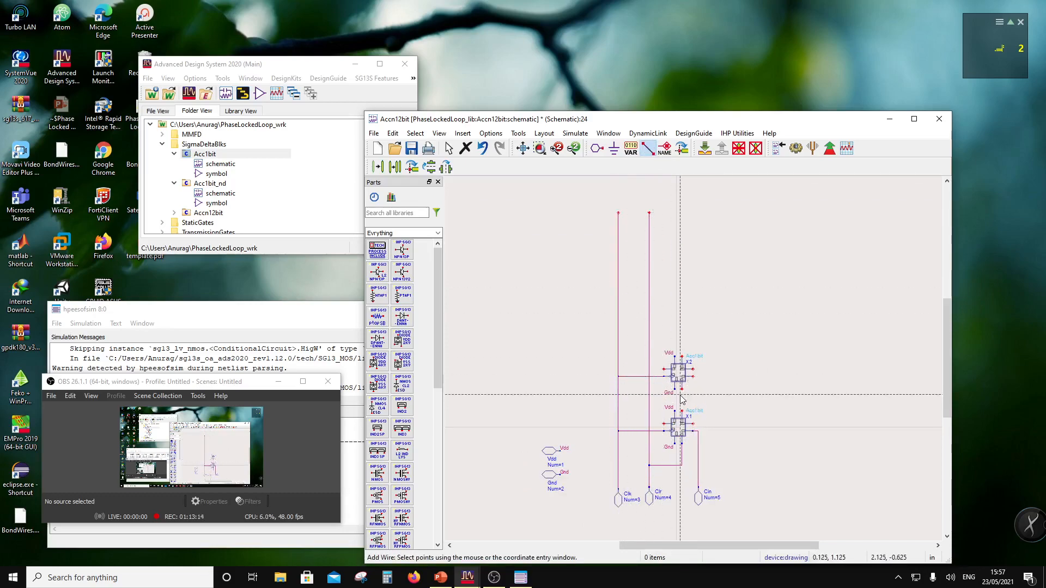
click(681, 390)
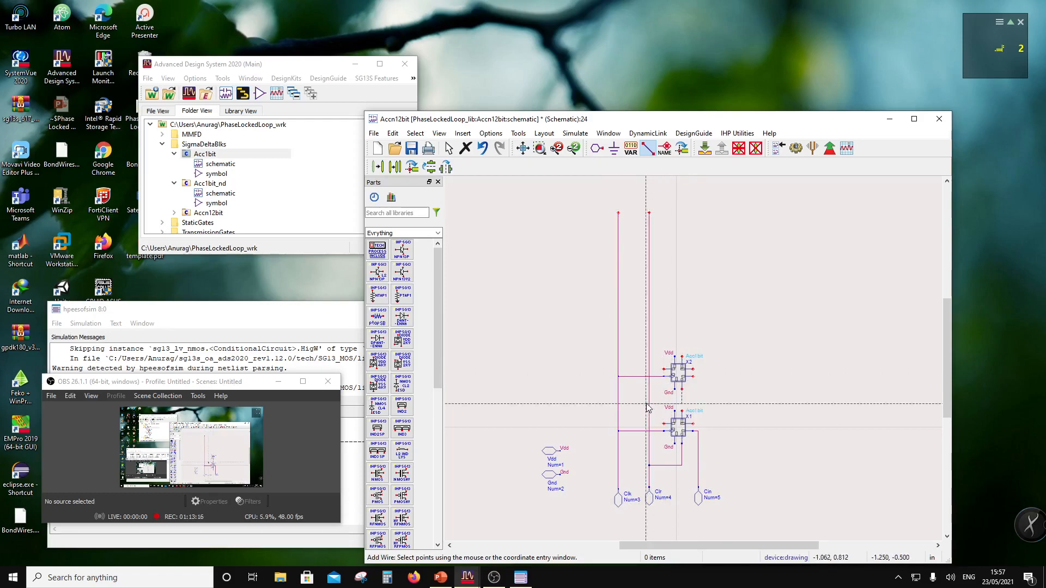
click(650, 402)
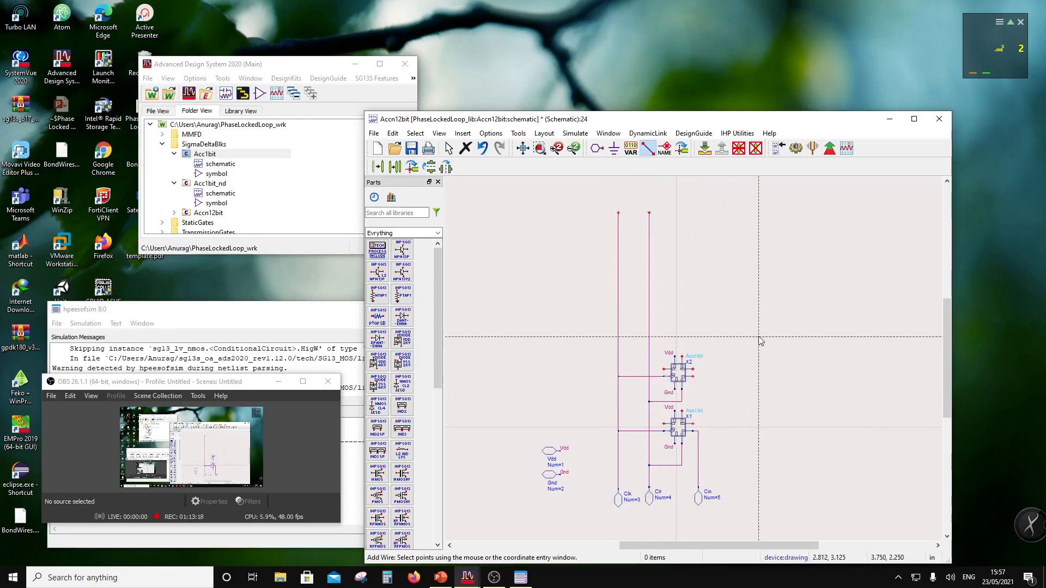
key(Escape)
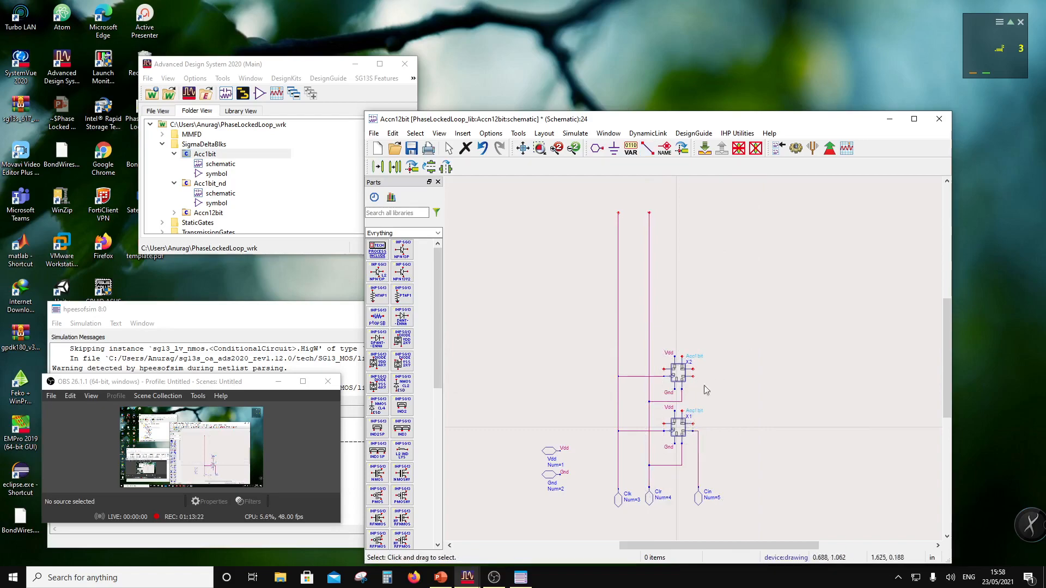
click(647, 152)
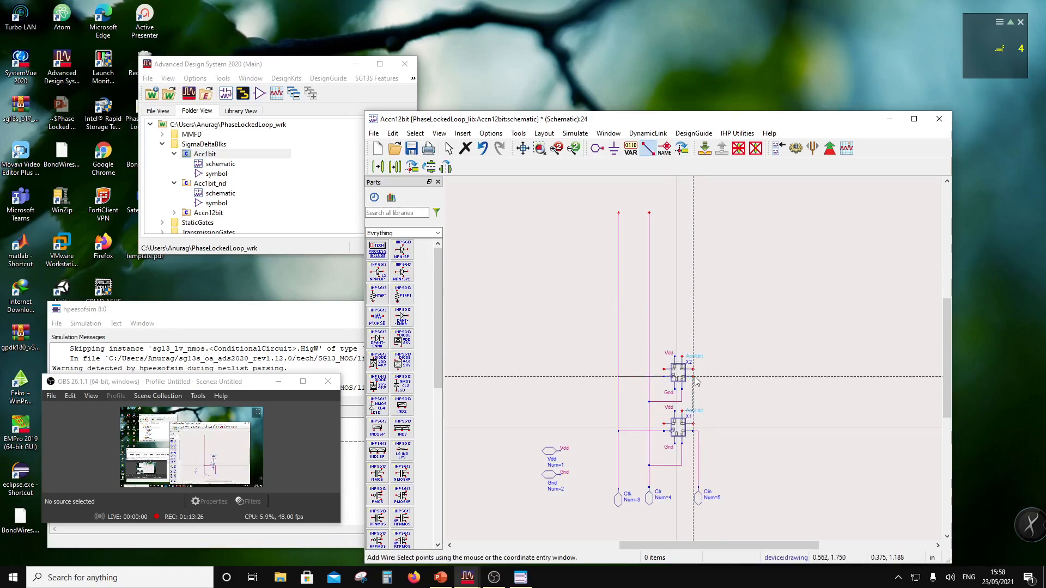
scroll(696, 380, up, 5)
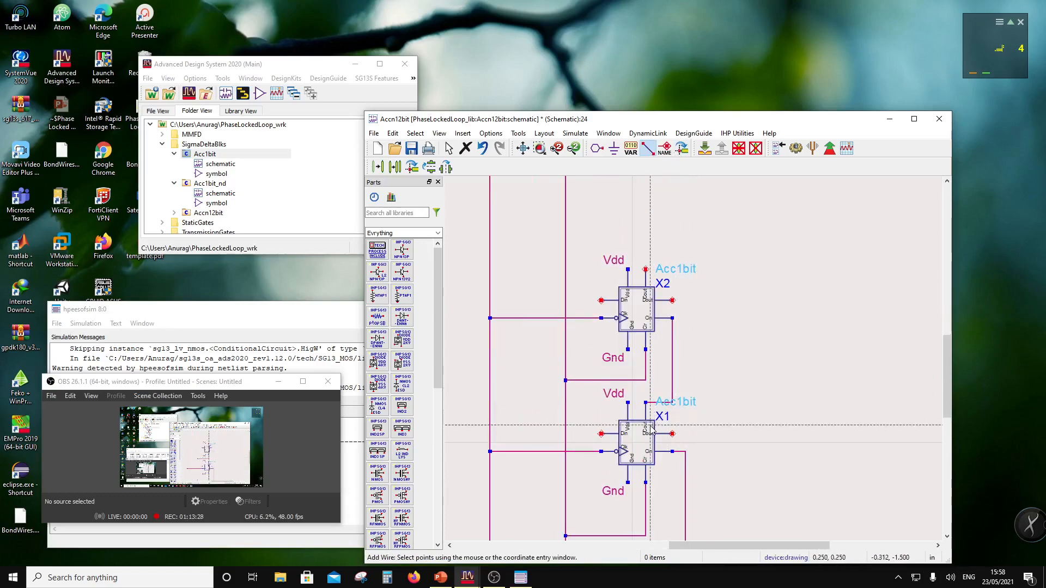
key(Escape)
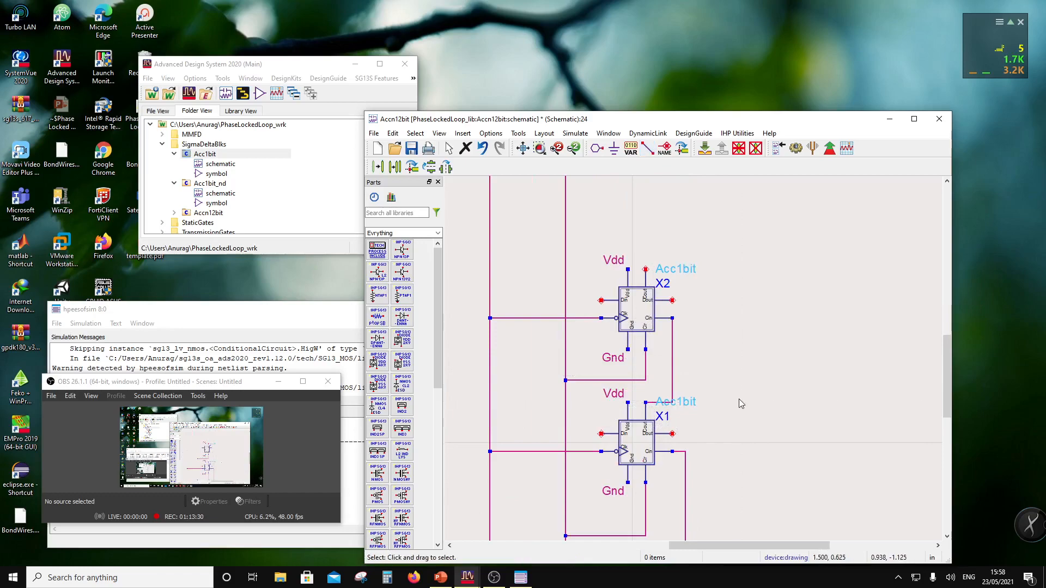
scroll(741, 404, down, 3)
Copy block X2 with its wires and place the copy X3 directly above it.
drag(552, 277, 705, 363)
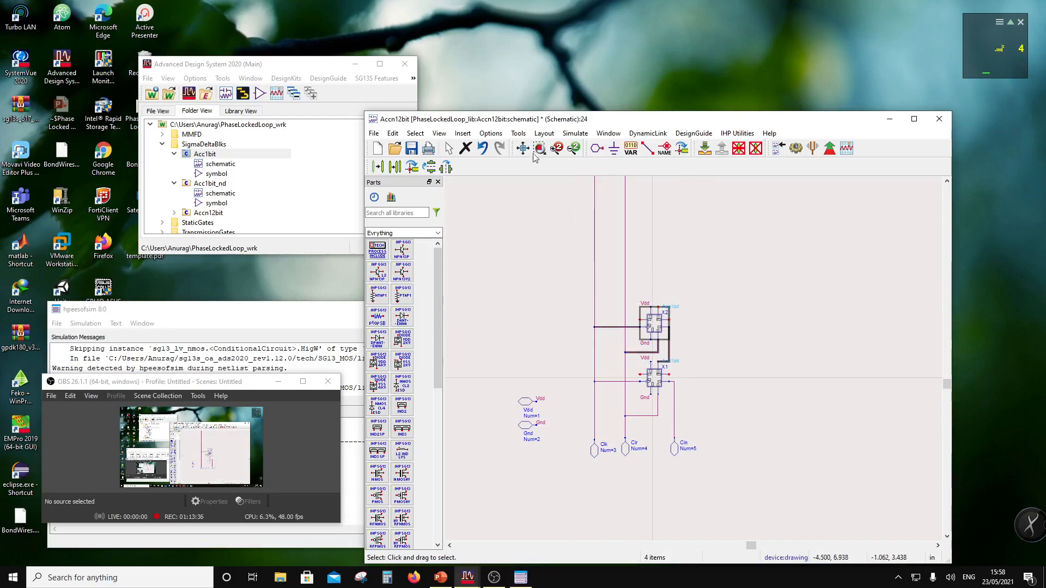
click(397, 167)
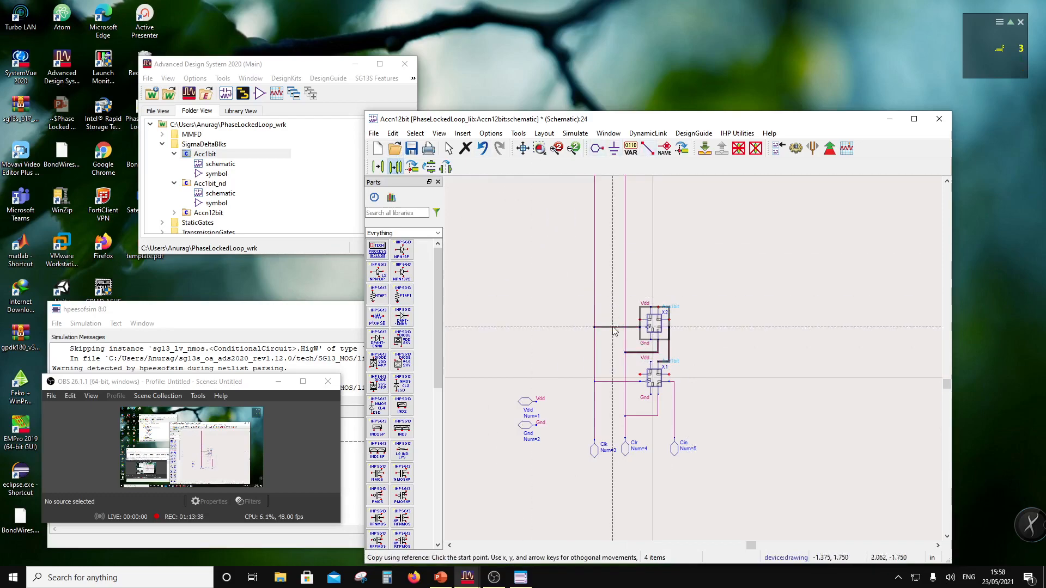
click(658, 362)
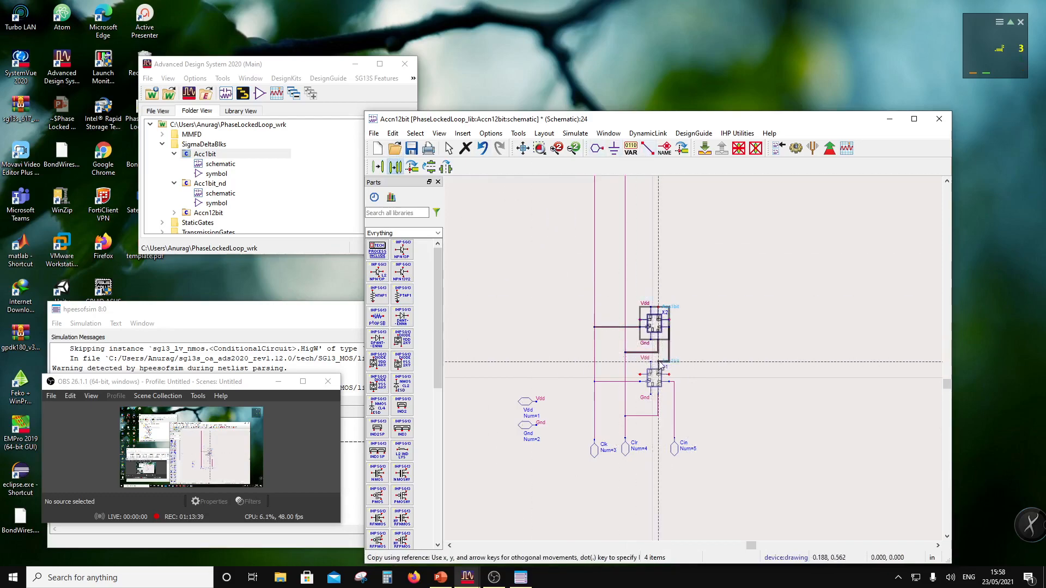
click(659, 309)
Copy X3 with its wires to place X4 above it, then deselect.
drag(570, 226, 722, 287)
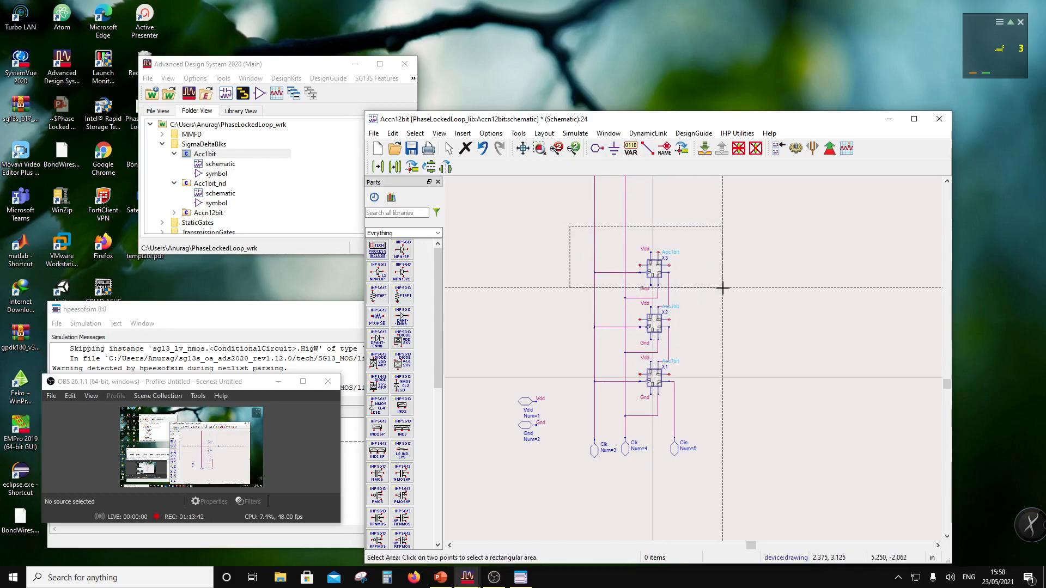
click(727, 309)
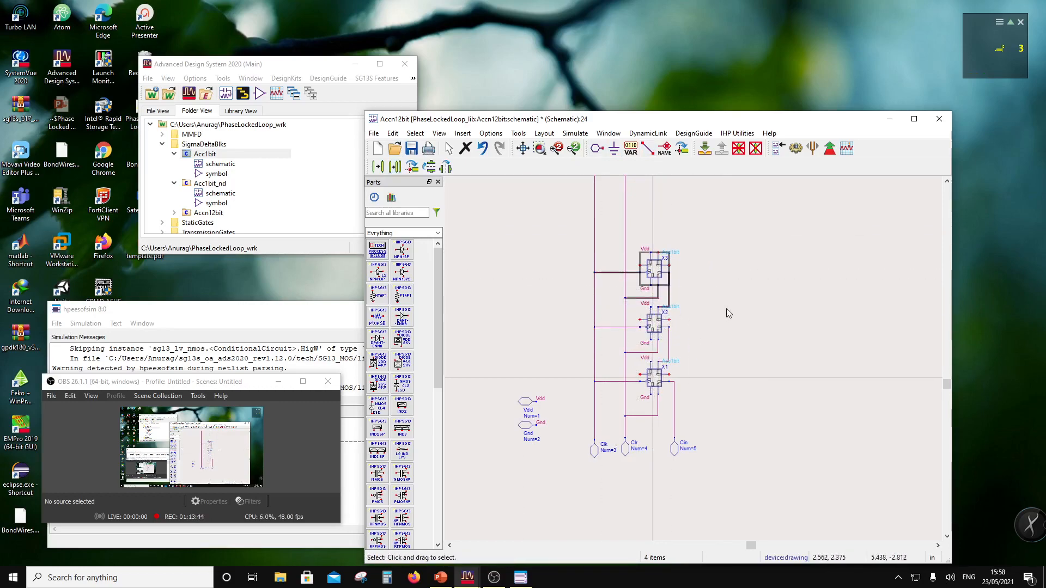
click(394, 167)
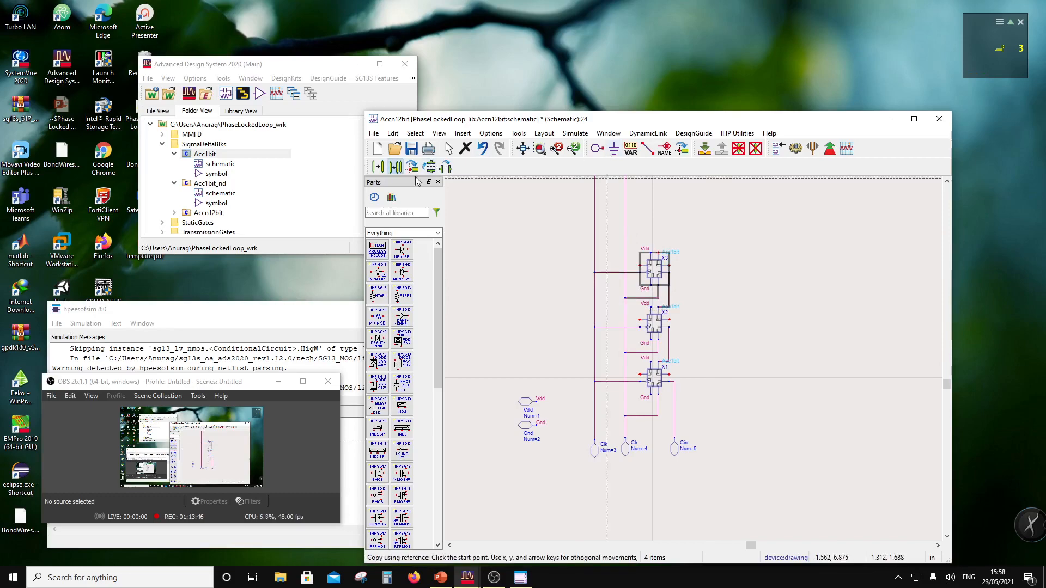
click(658, 308)
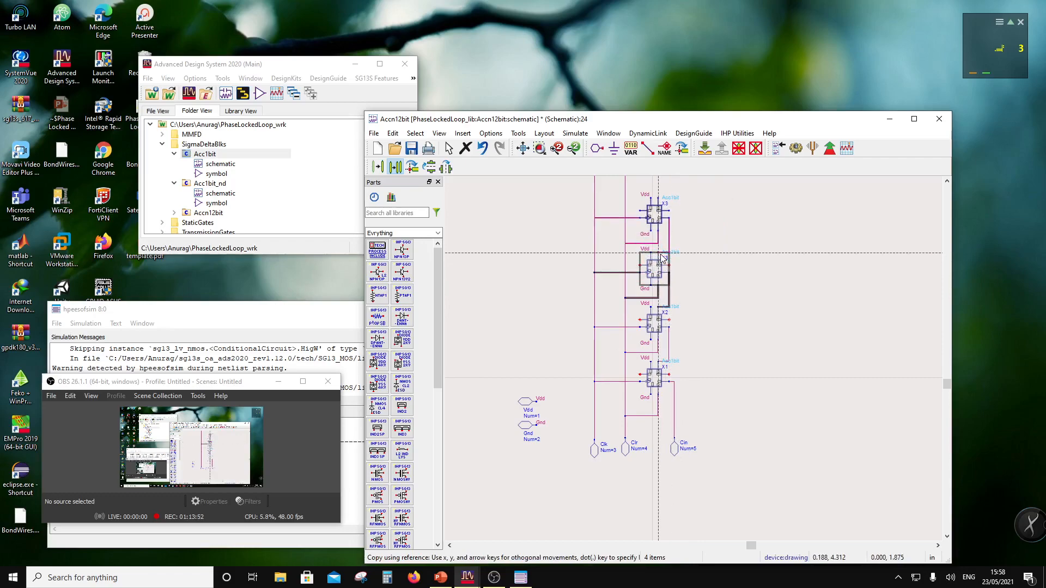
click(661, 258)
click(748, 254)
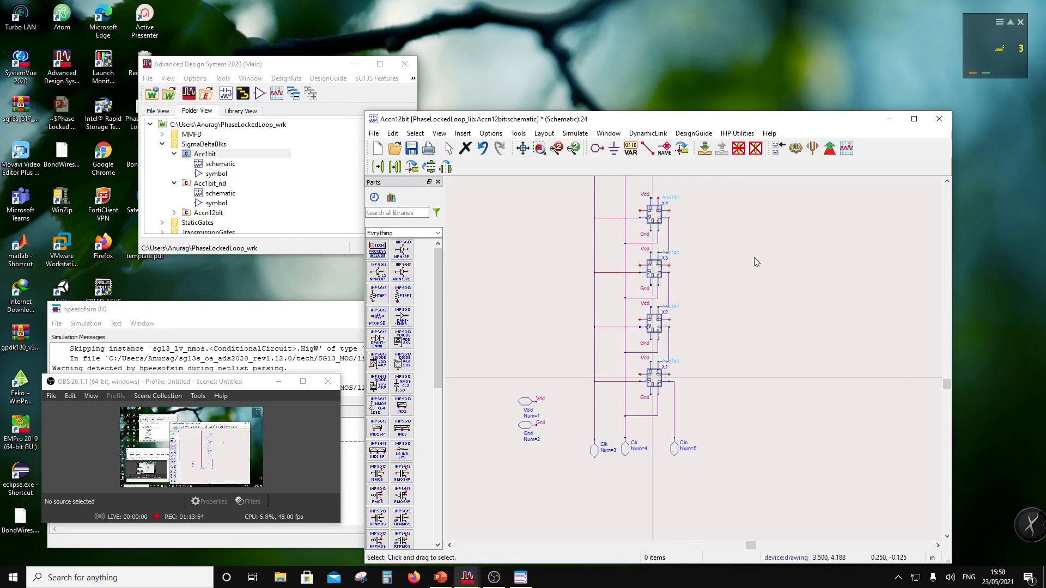
scroll(723, 315, down, 2)
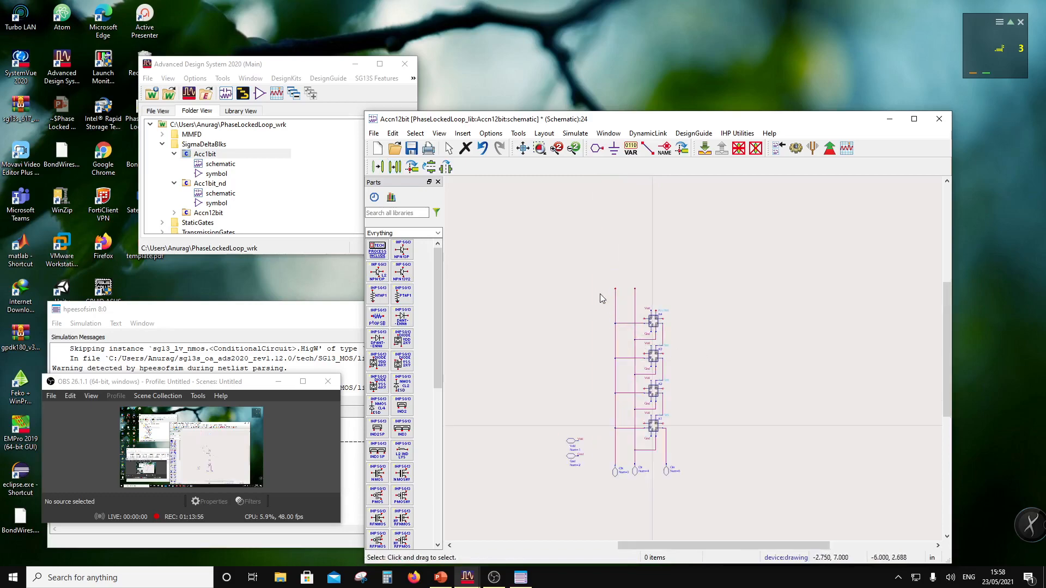
Bring a NOTg inverter from the StaticGates library into the schematic above the stack.
drag(593, 276, 634, 312)
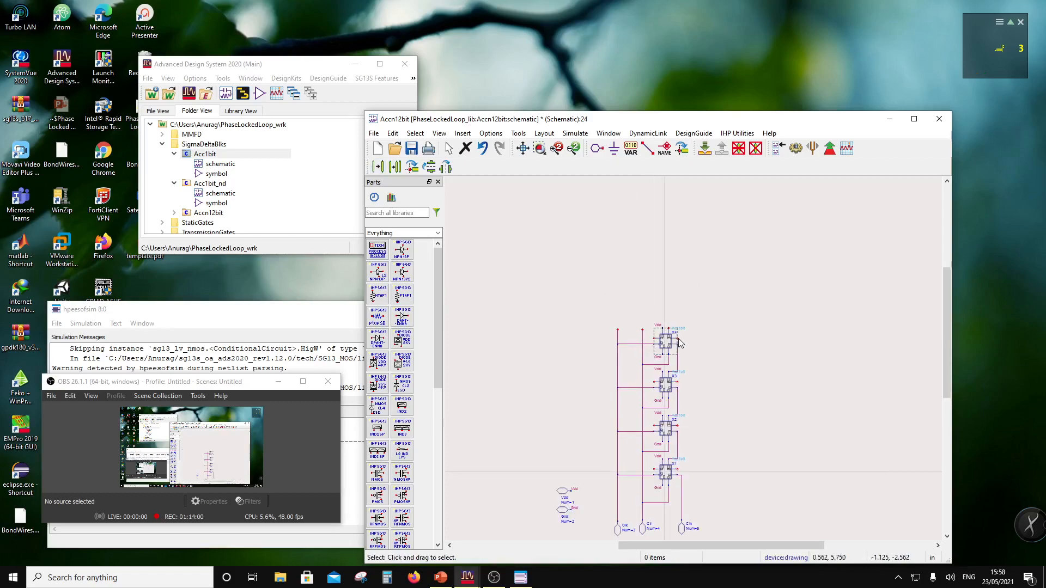
scroll(668, 322, up, 1)
scroll(195, 196, down, 2)
scroll(195, 185, up, 2)
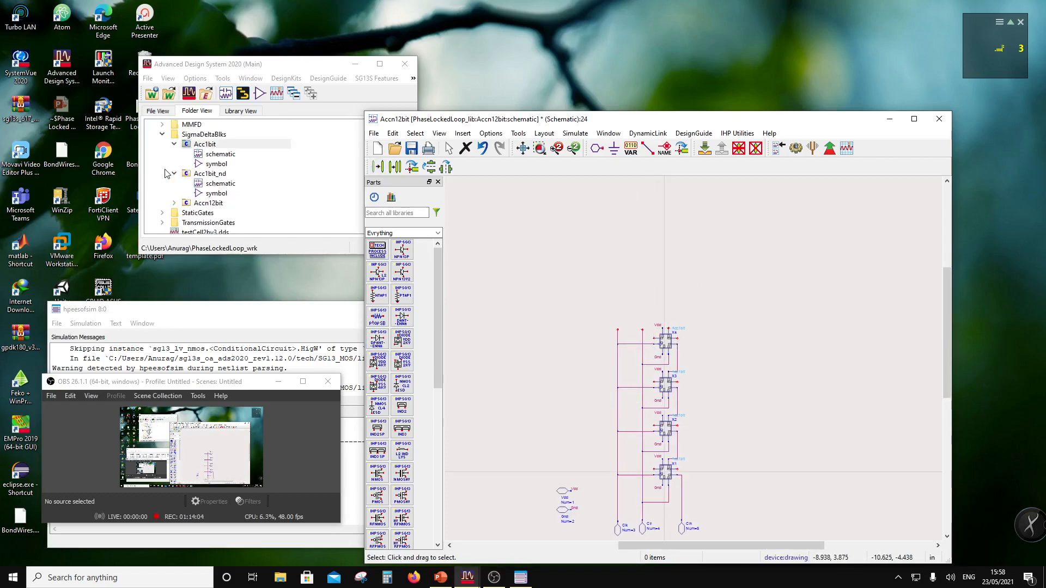
scroll(204, 213, down, 2)
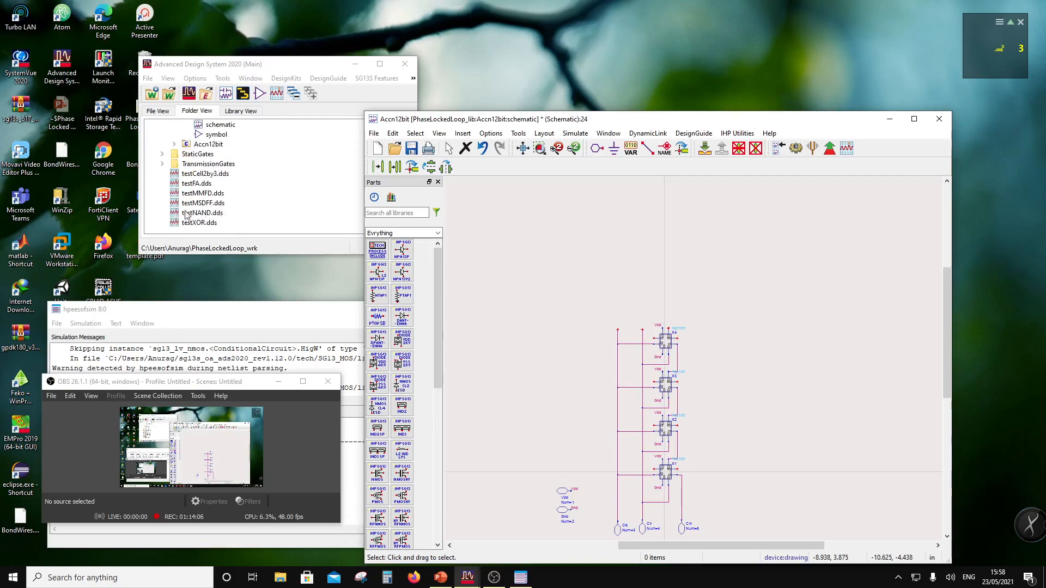
scroll(187, 214, up, 2)
click(162, 217)
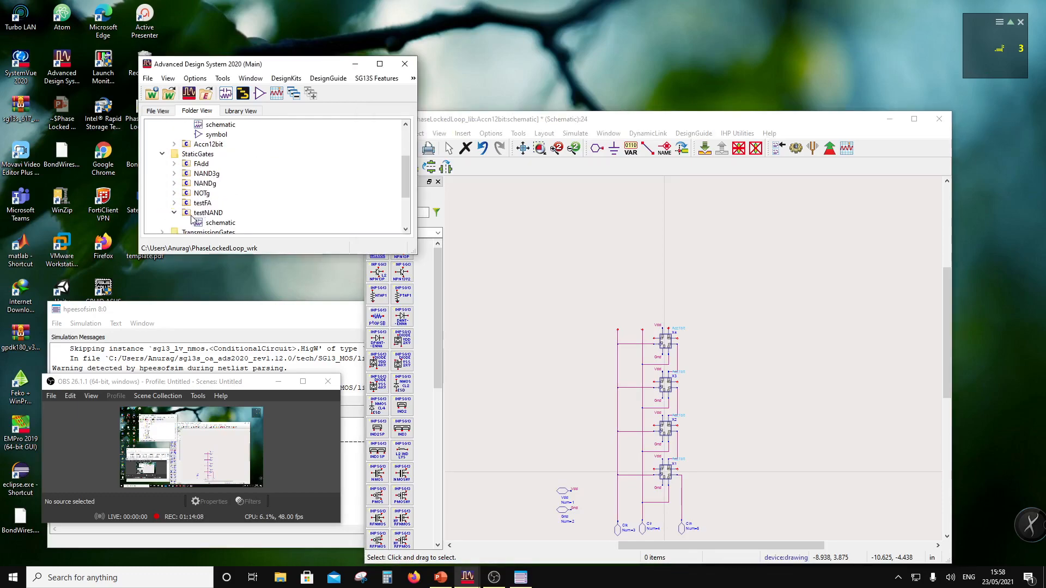
click(196, 196)
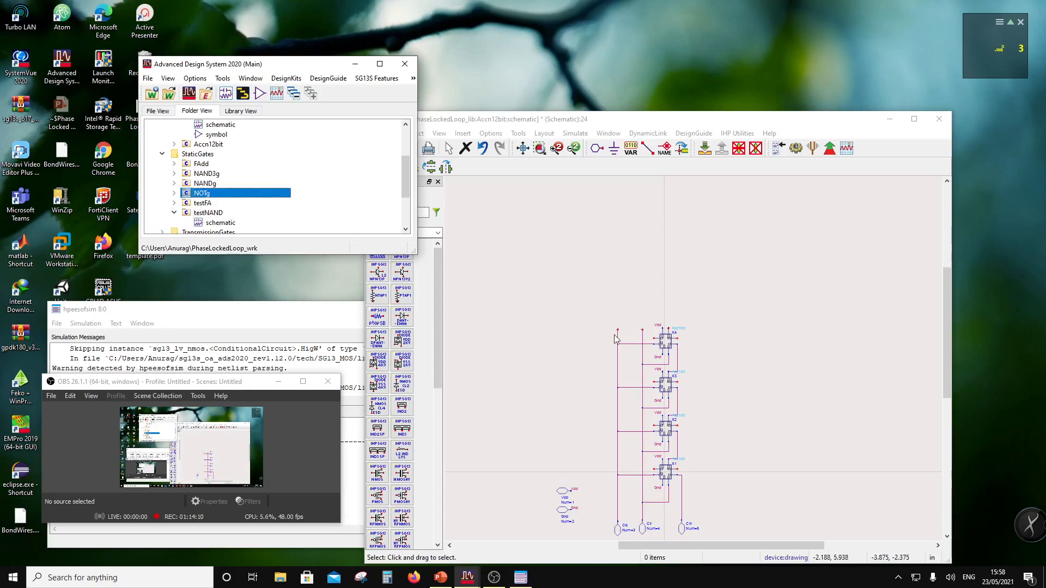
drag(620, 300, 621, 301)
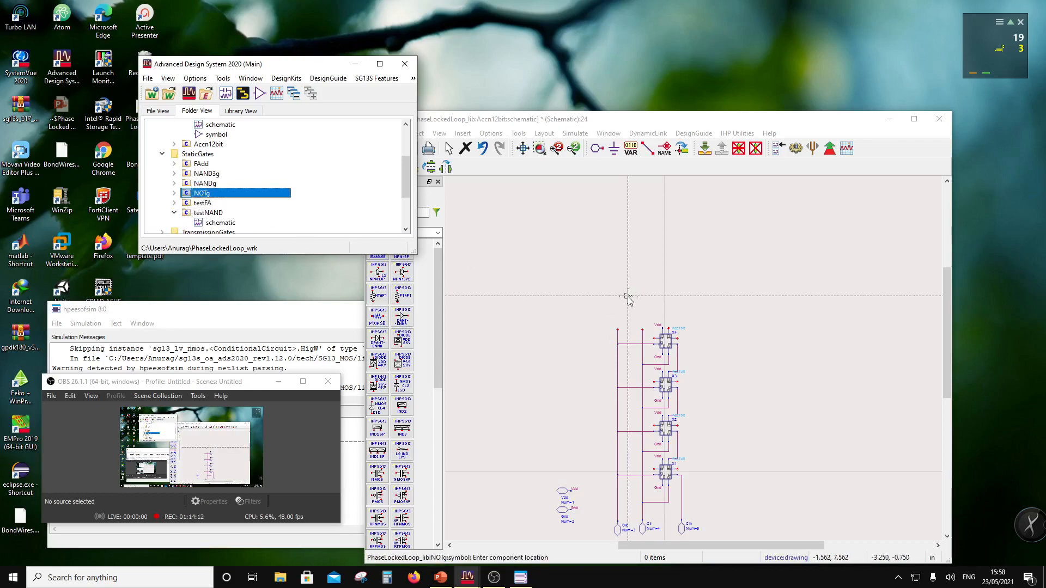
Rotate the inverter upright, place X5–X8 in two columns above X4, and save.
click(683, 152)
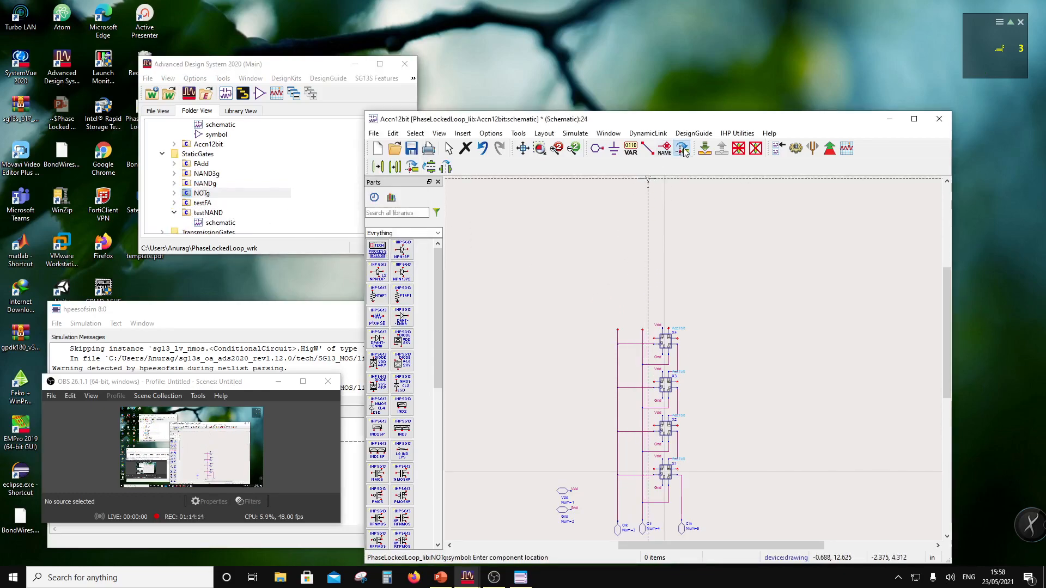
scroll(620, 320, up, 4)
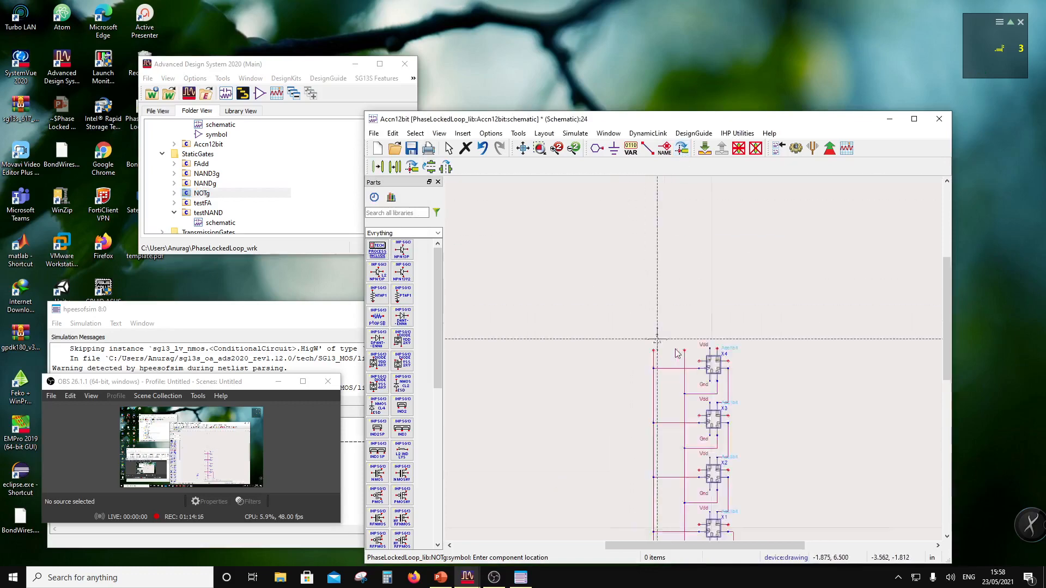
click(684, 357)
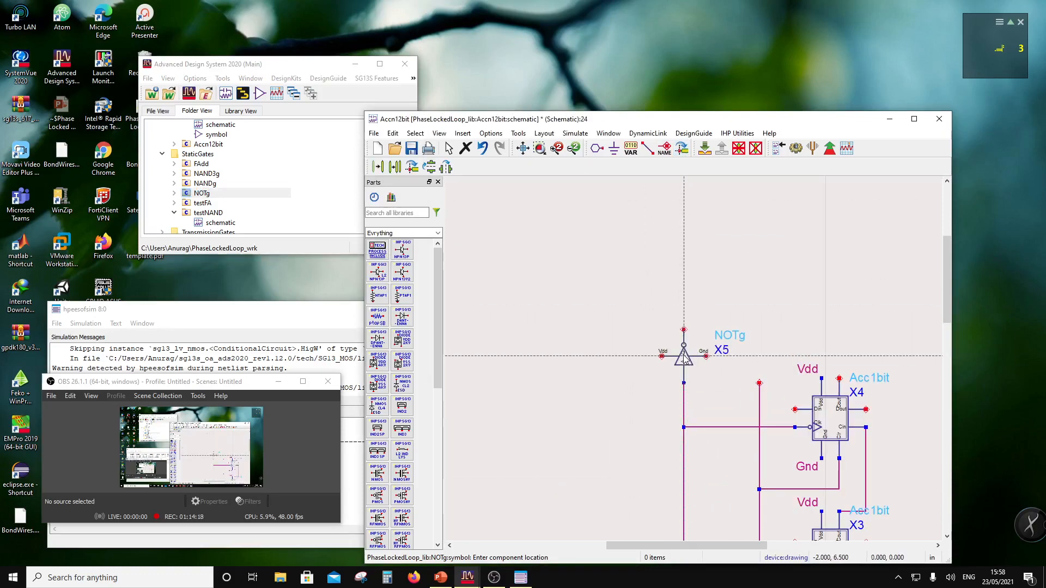
click(760, 355)
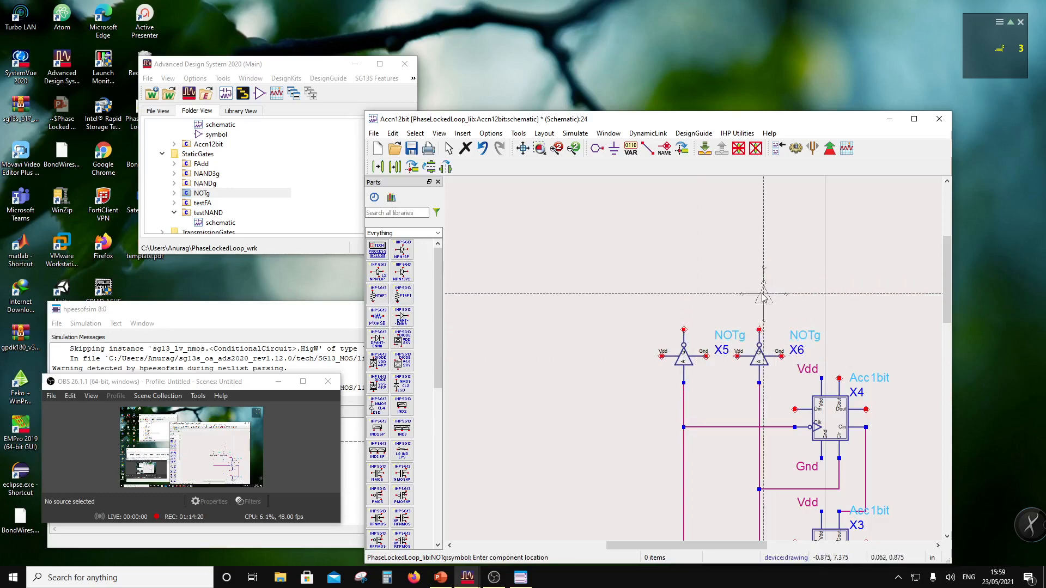
click(685, 305)
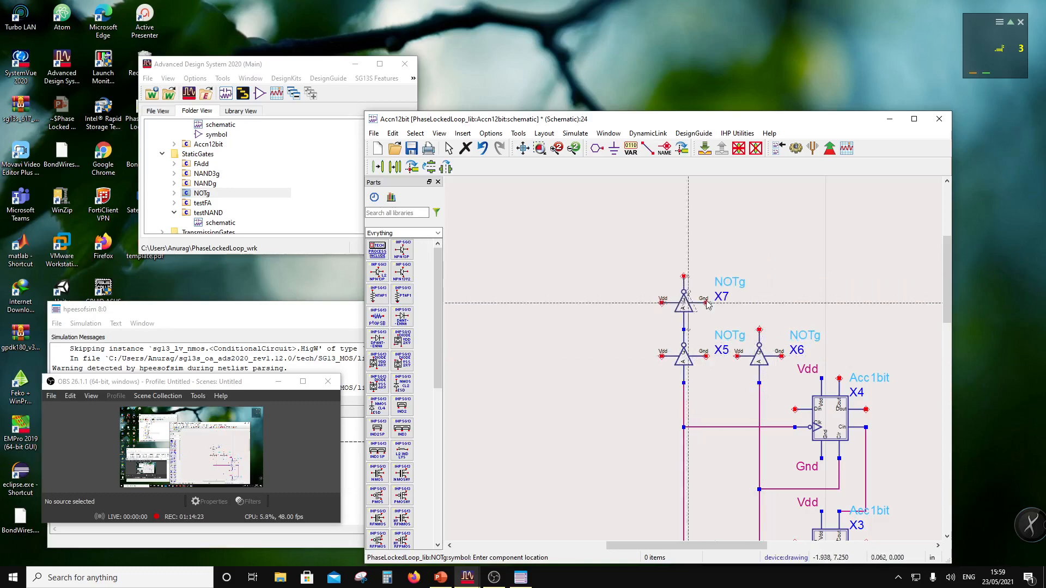
click(759, 302)
key(Escape)
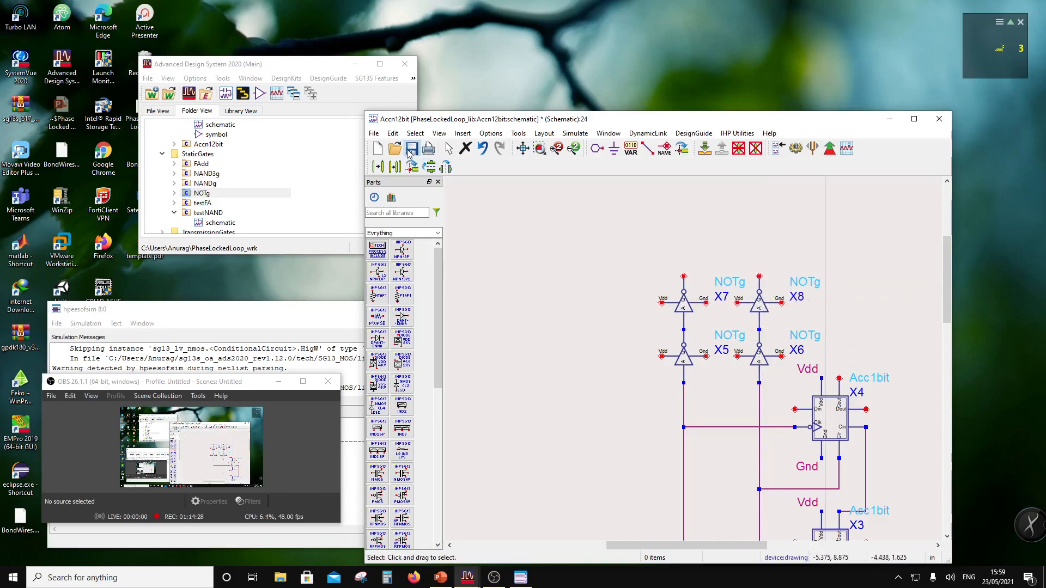
key(ctrl+s)
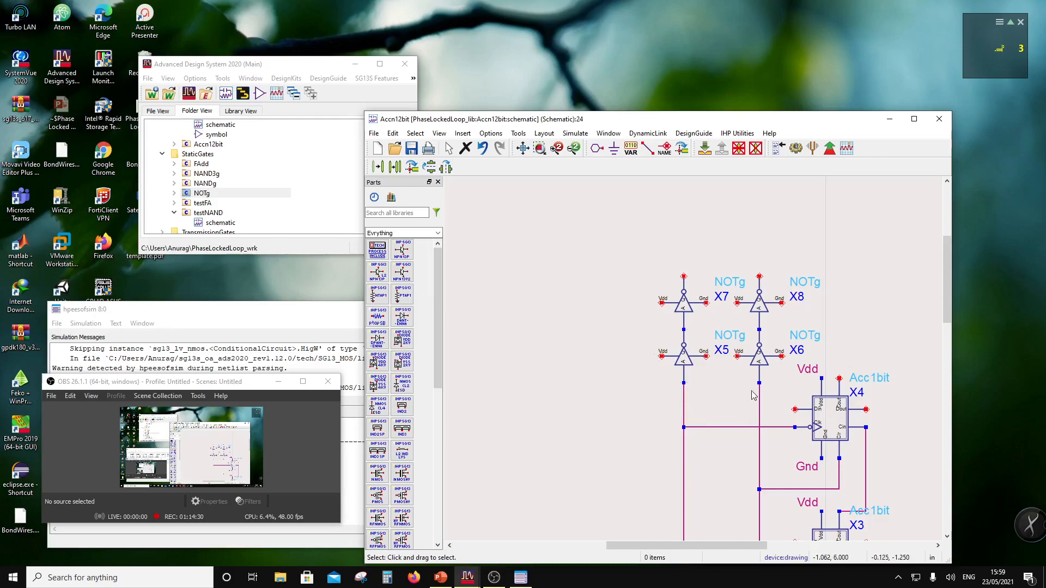
Label the Vdd pins of inverters X5, X7, X8 and X6 as 'Vdd'.
click(665, 150)
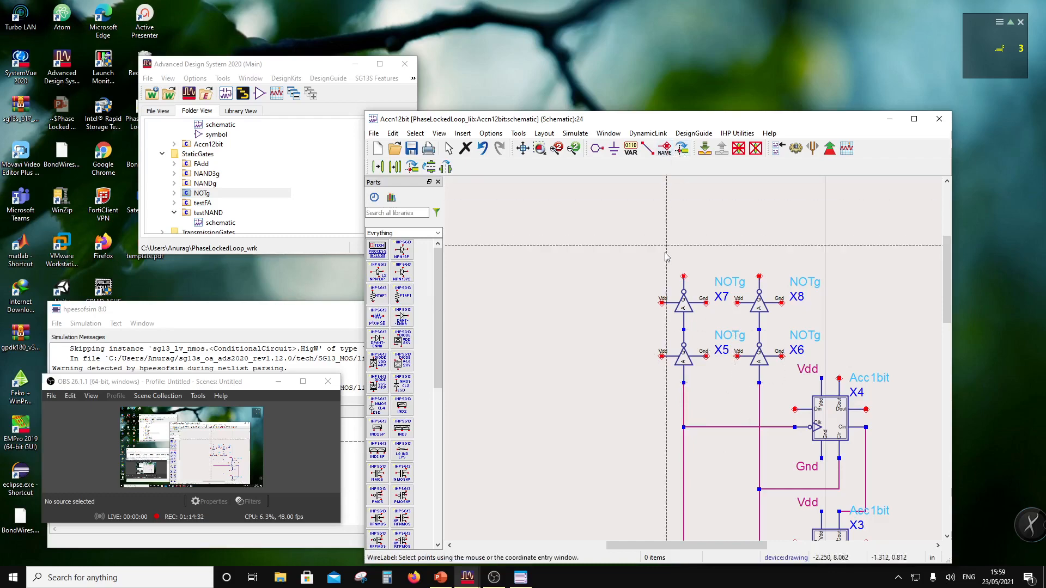
click(662, 360)
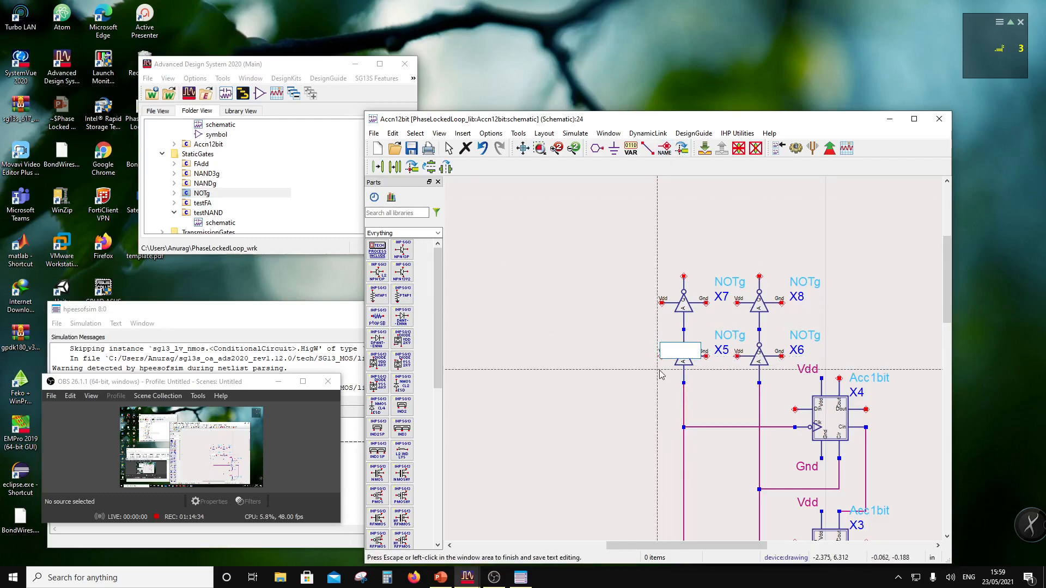
text(Vdd)
click(670, 383)
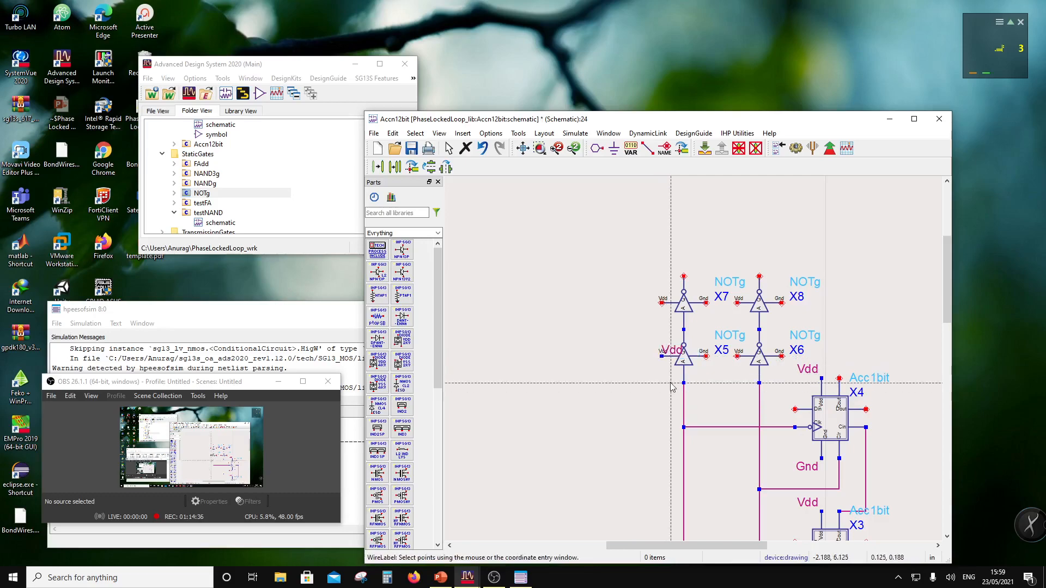
click(662, 302)
click(687, 330)
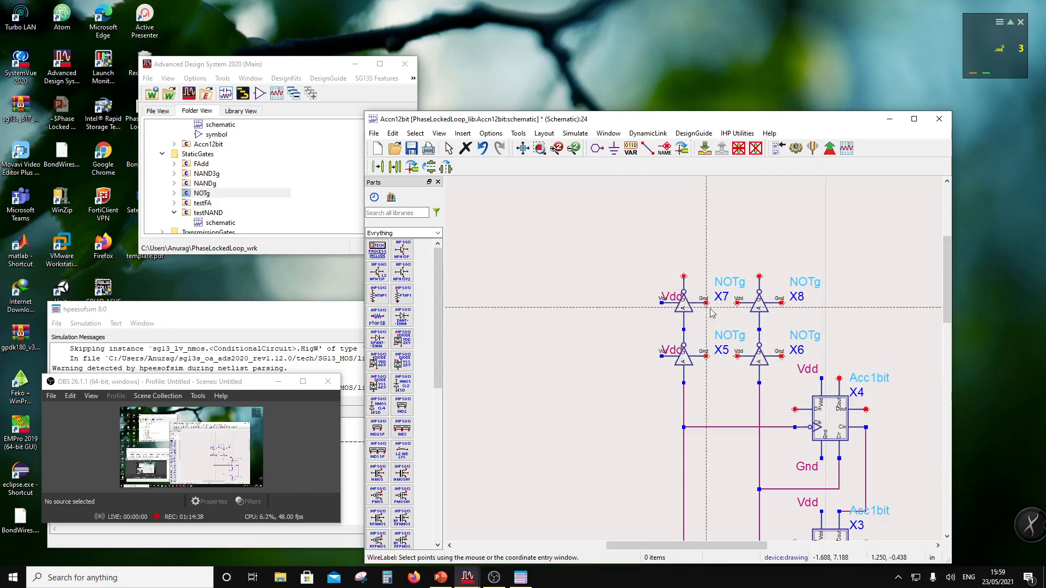
click(737, 304)
click(725, 340)
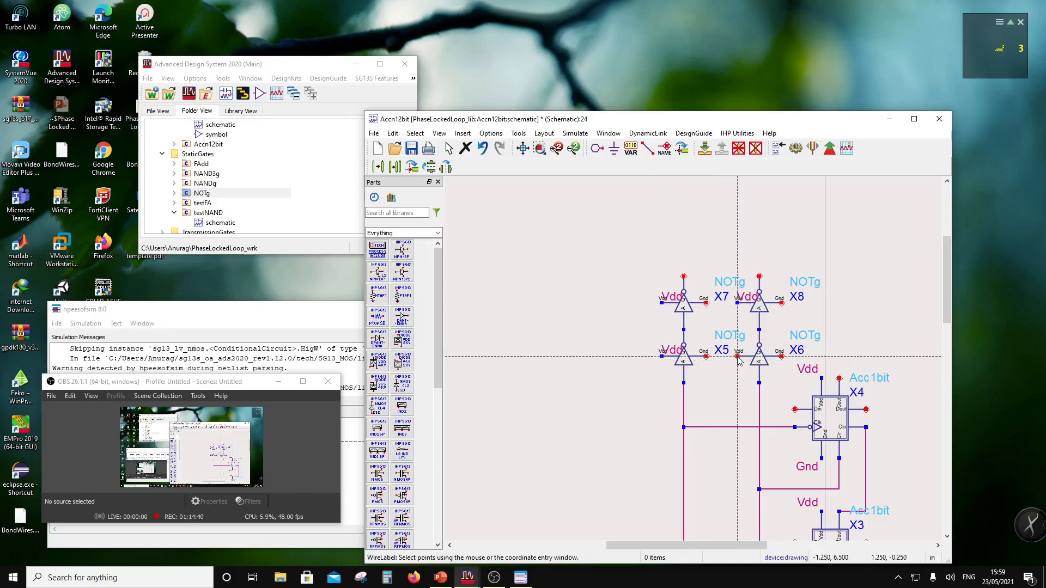
click(737, 356)
click(708, 347)
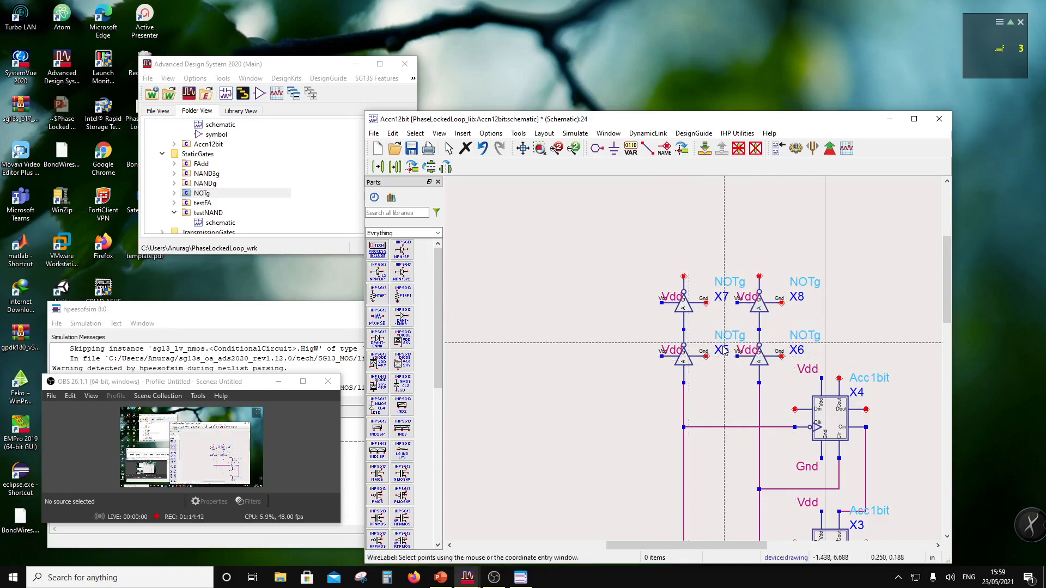
Label the Gnd pins of all four inverters X5–X8 as 'Gnd'.
click(707, 356)
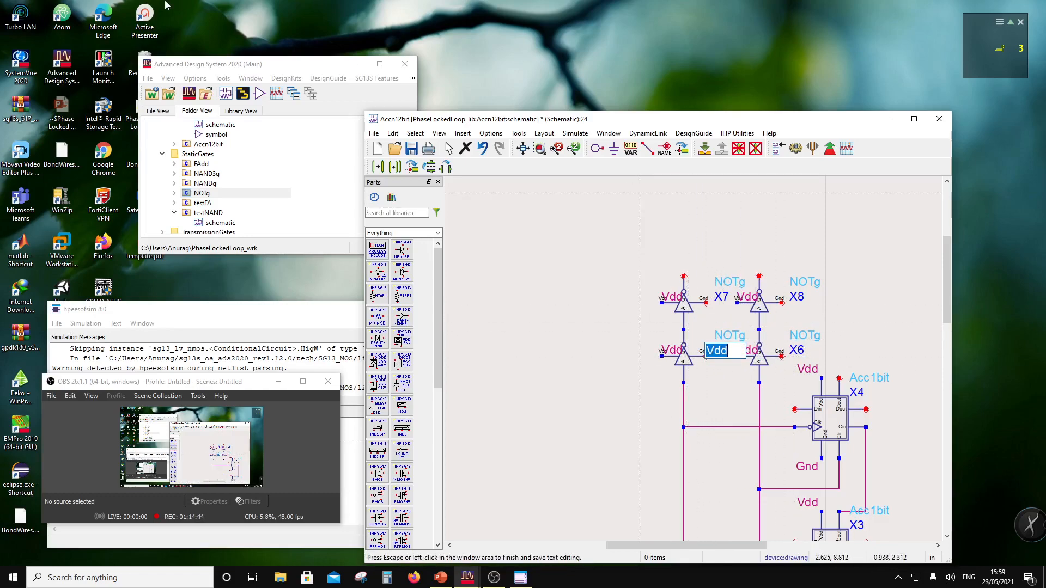
text(Gnd)
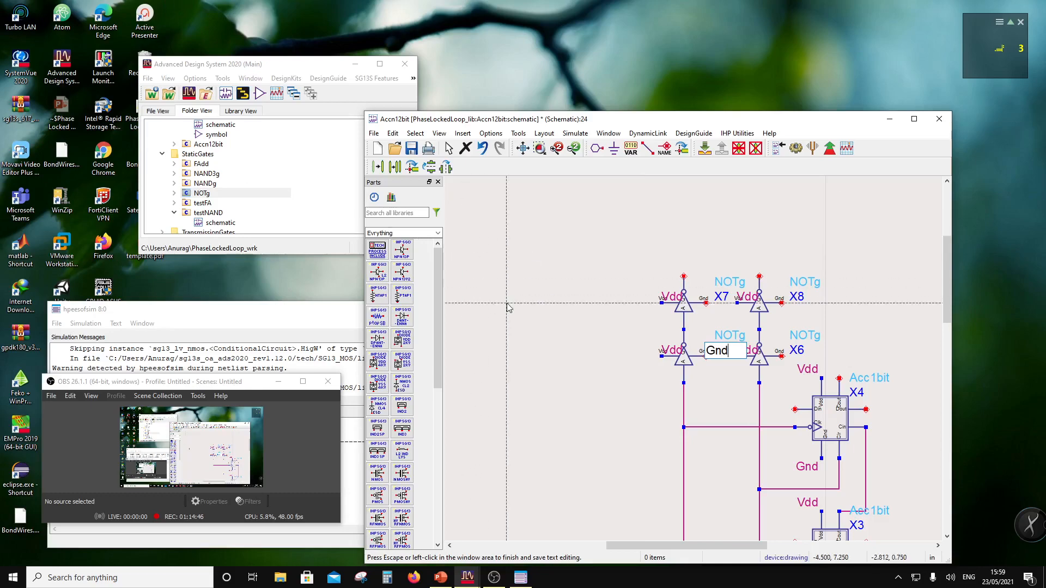
click(782, 354)
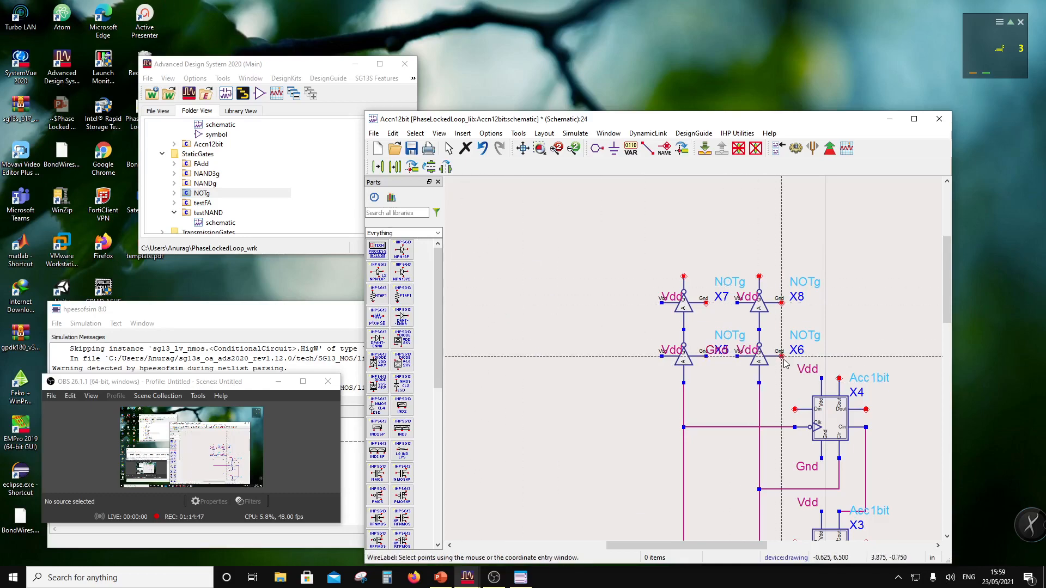
click(706, 301)
click(712, 274)
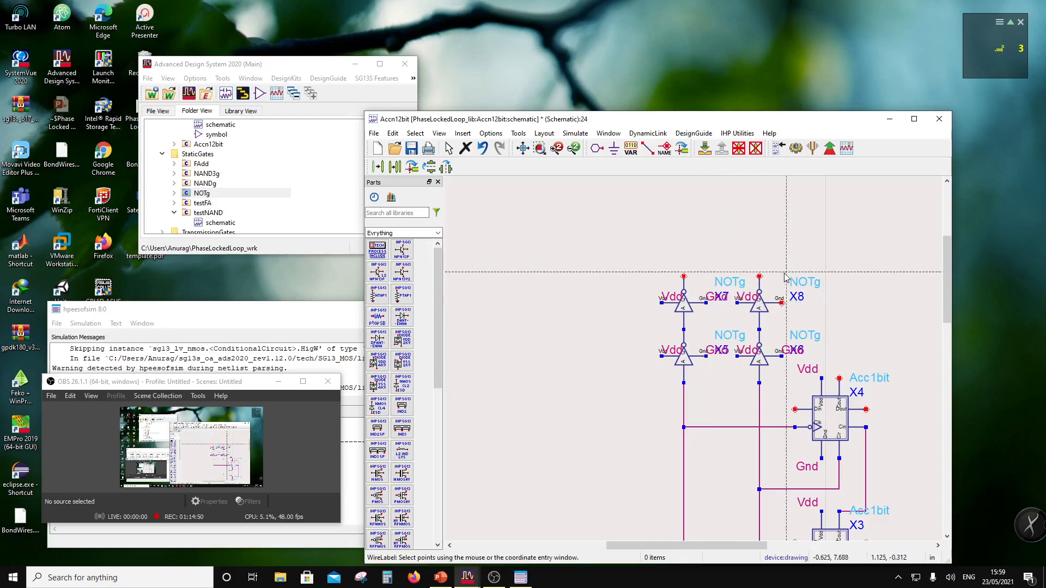
click(782, 302)
click(786, 265)
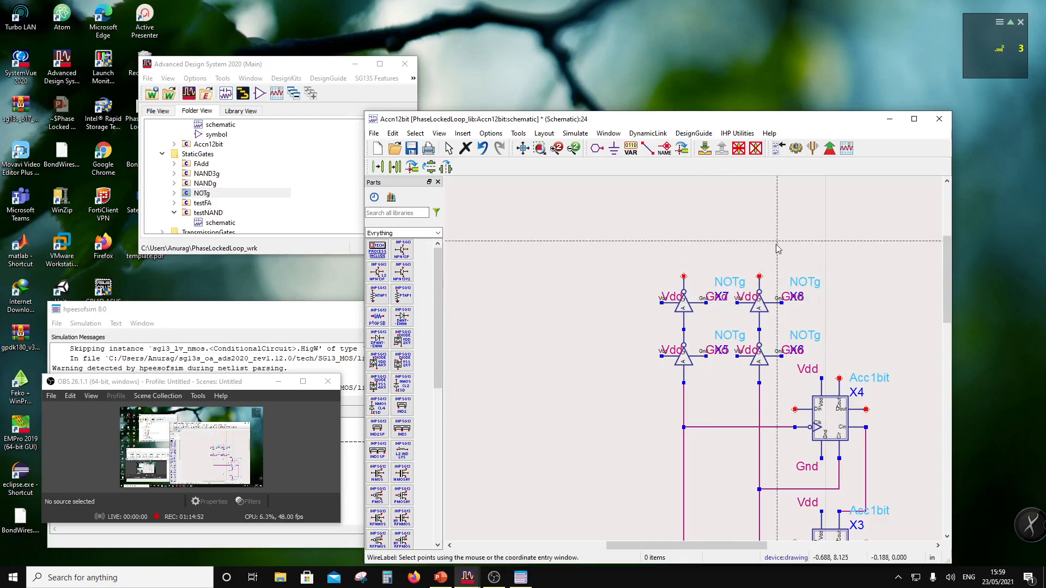
key(Escape)
scroll(695, 364, down, 5)
Copy the inverter-and-accumulator group above the original, adding blocks X9–X12, and fit the view.
scroll(695, 364, up, 3)
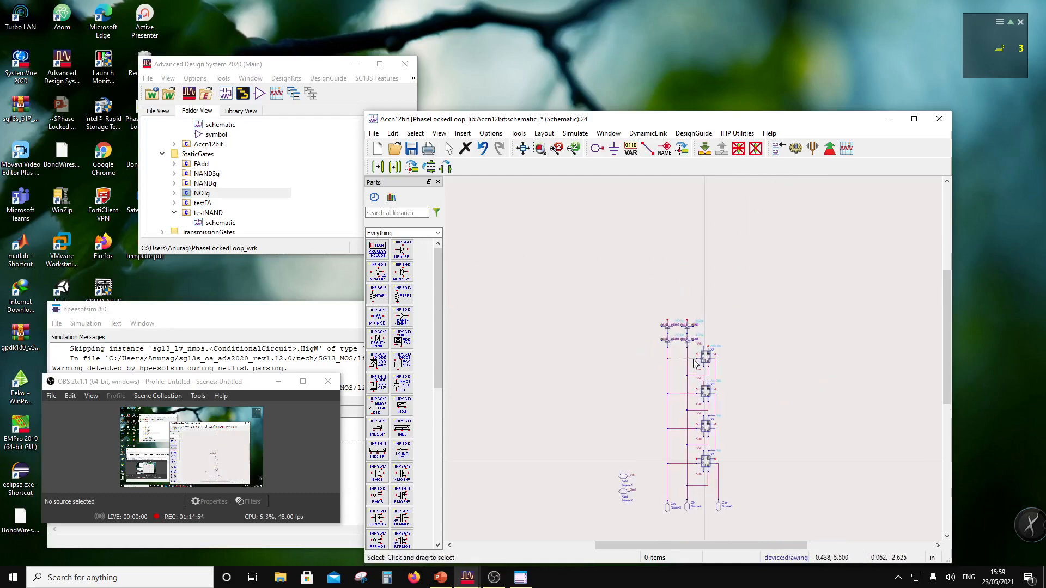
drag(647, 271, 737, 465)
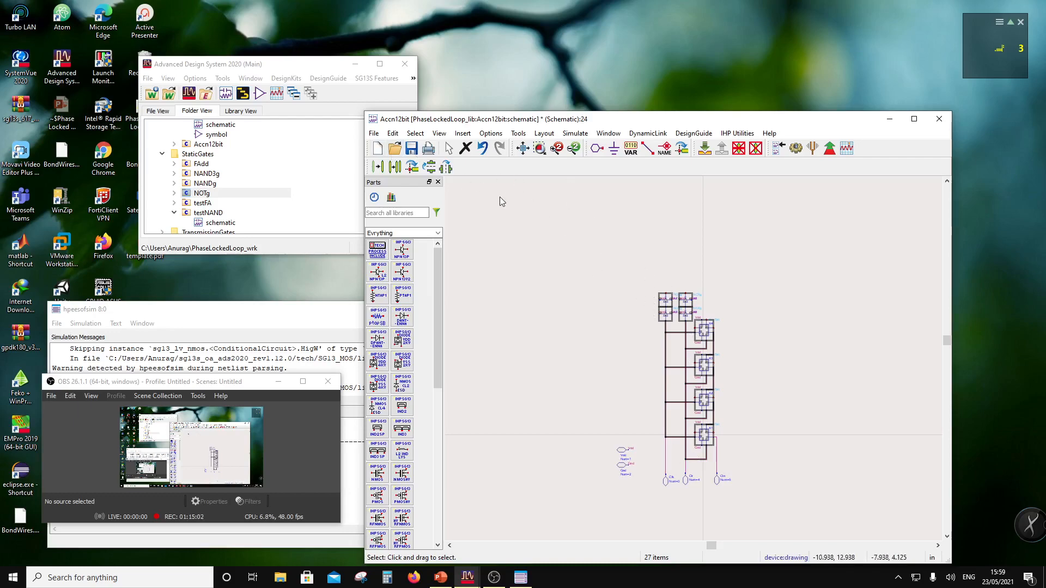
click(398, 168)
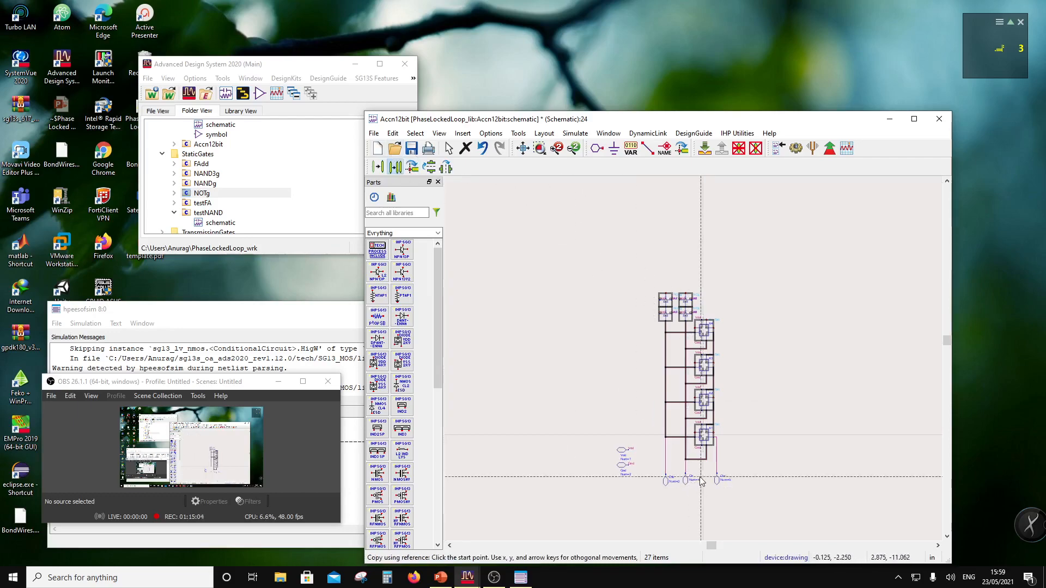
click(686, 460)
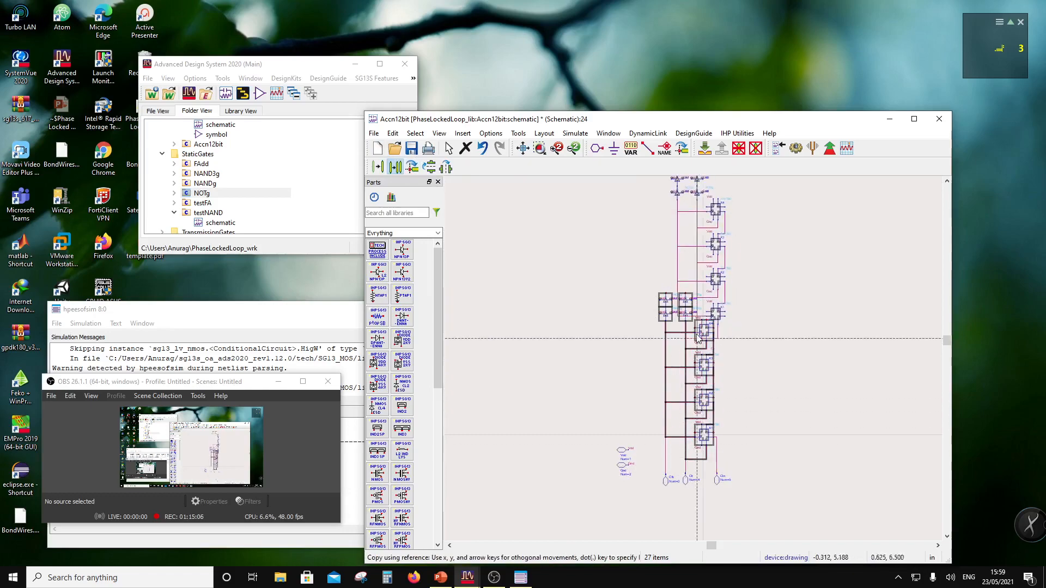
click(688, 298)
click(766, 300)
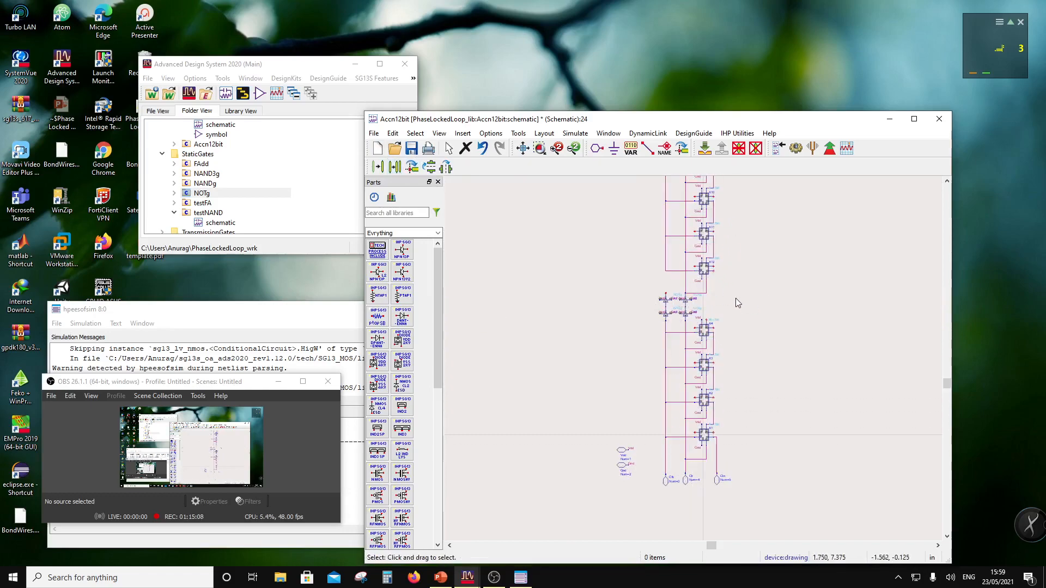
key(f)
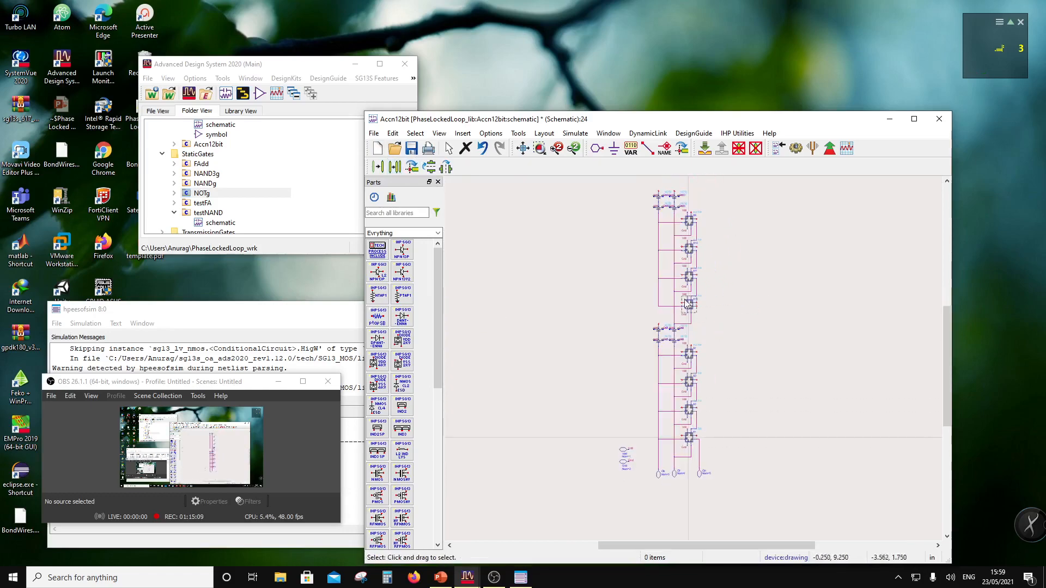
Briefly enter wire mode, then exit it and zoom around the schematic.
click(648, 147)
scroll(661, 313, up, 3)
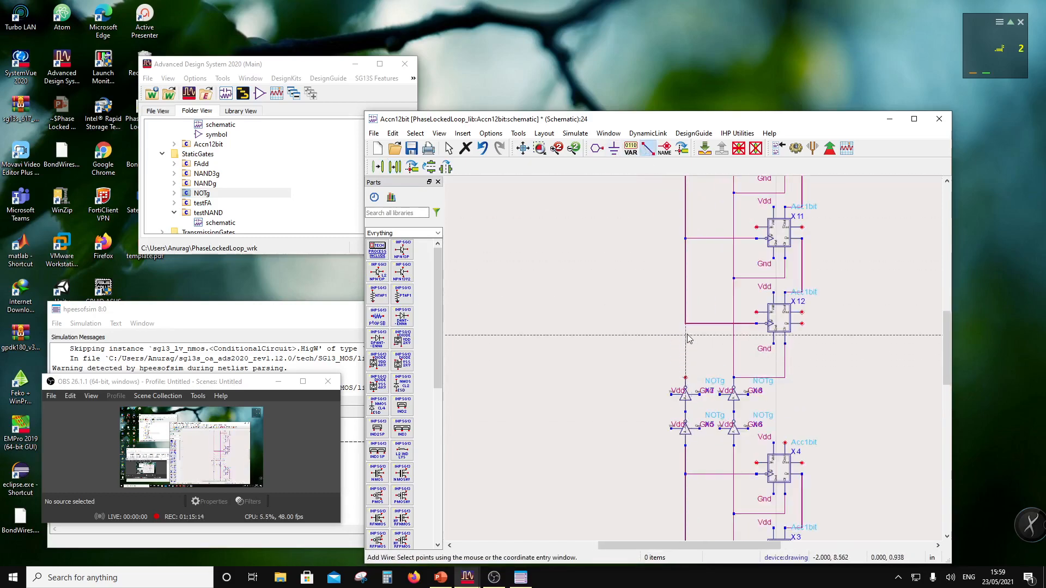
scroll(704, 351, down, 3)
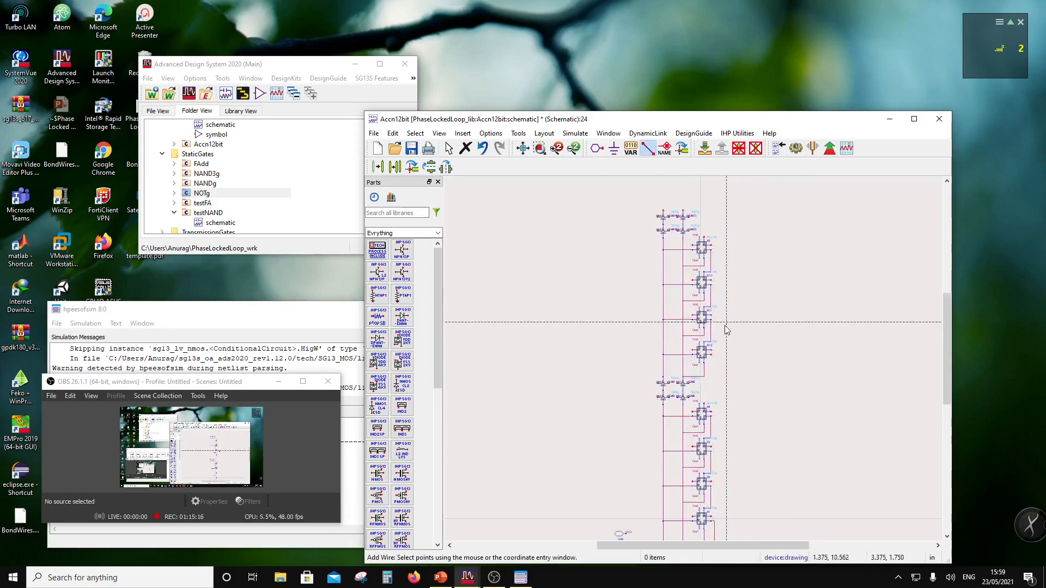
scroll(703, 334, up, 2)
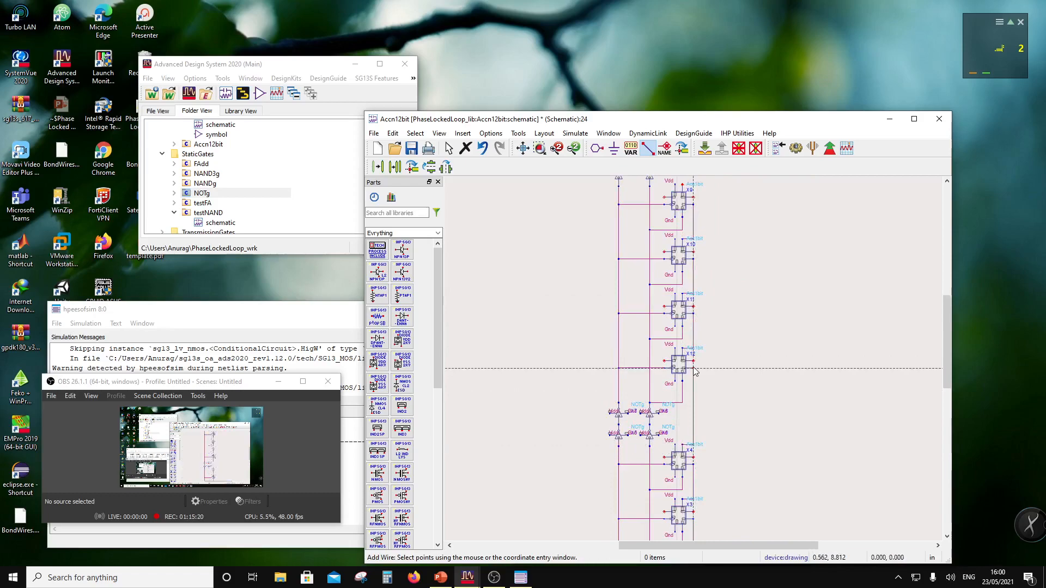
scroll(743, 334, down, 2)
key(Escape)
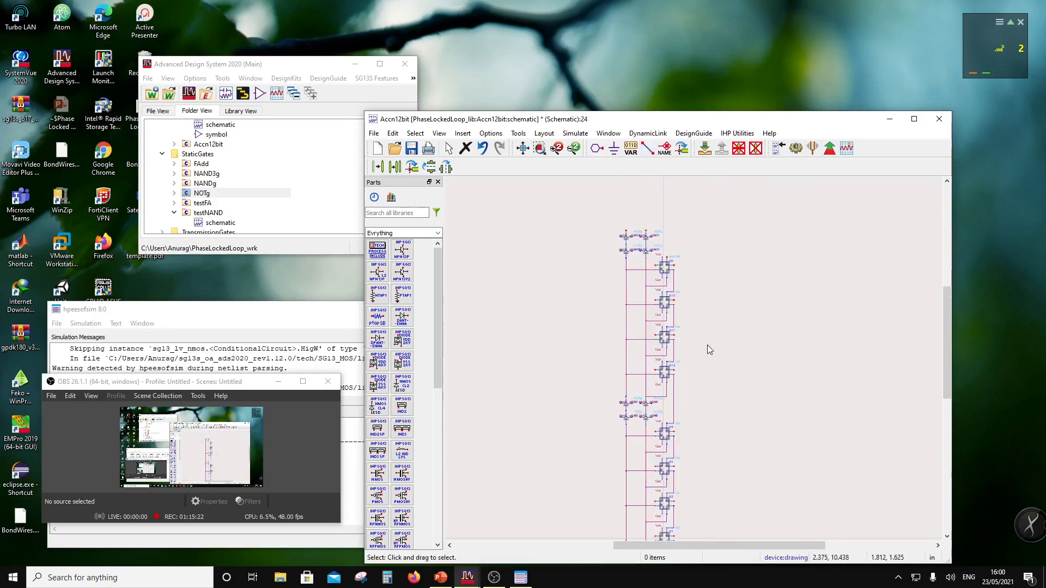
scroll(703, 355, down, 2)
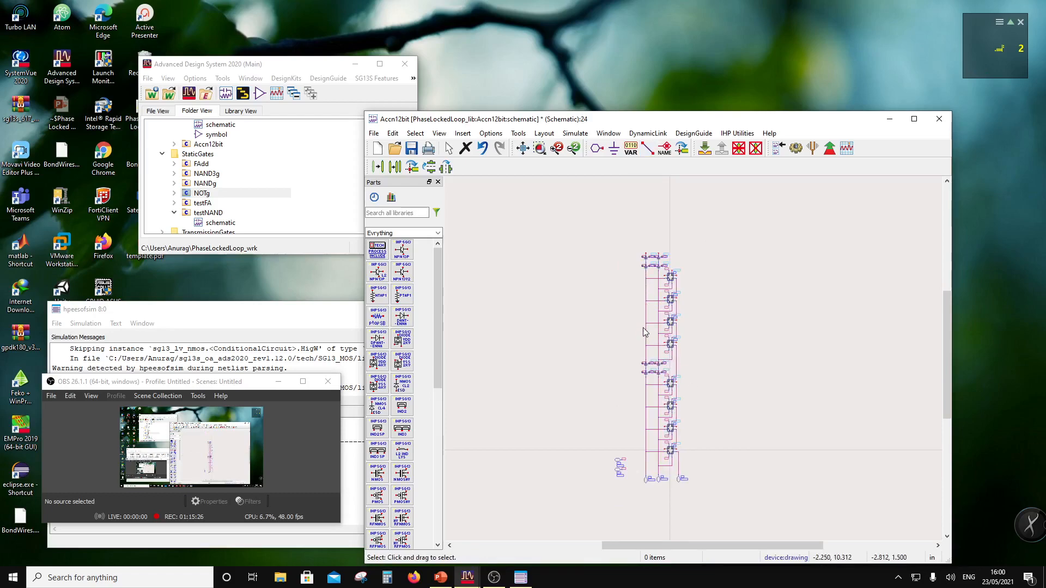
scroll(679, 343, up, 1)
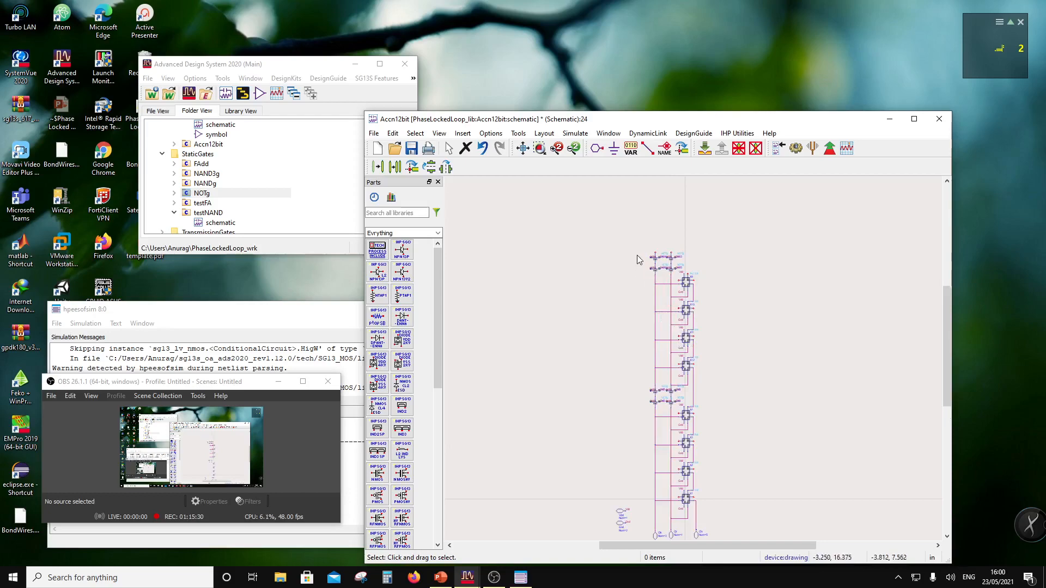
Copy the upper four blocks with inverters and place them on top of the stack.
click(629, 389)
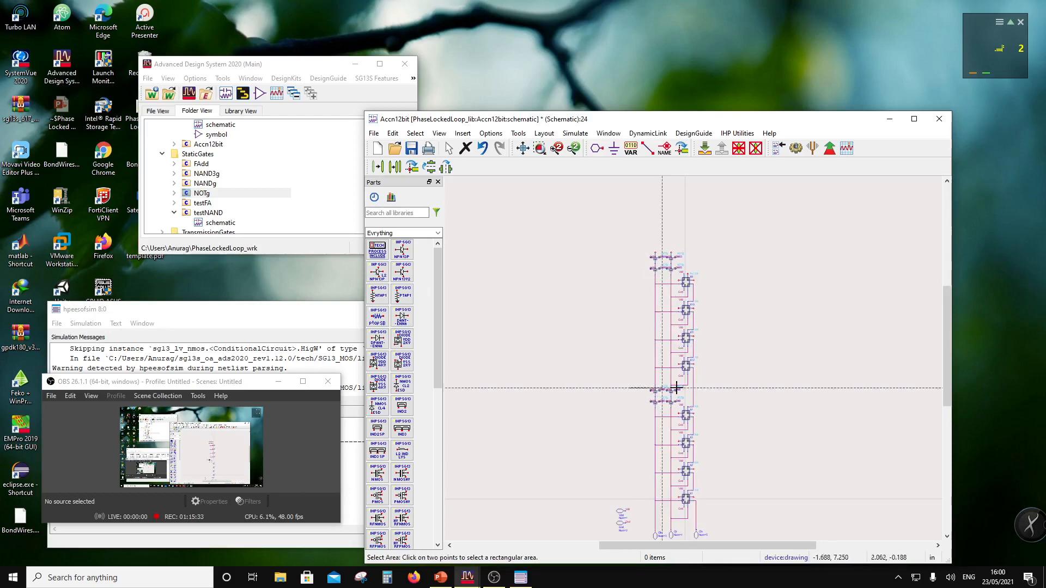
click(739, 273)
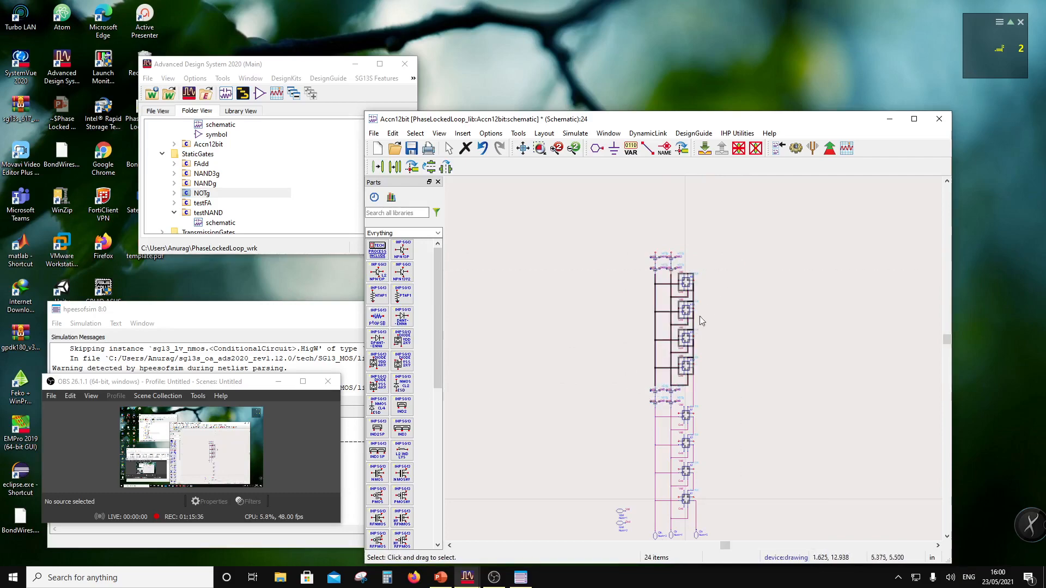
click(394, 167)
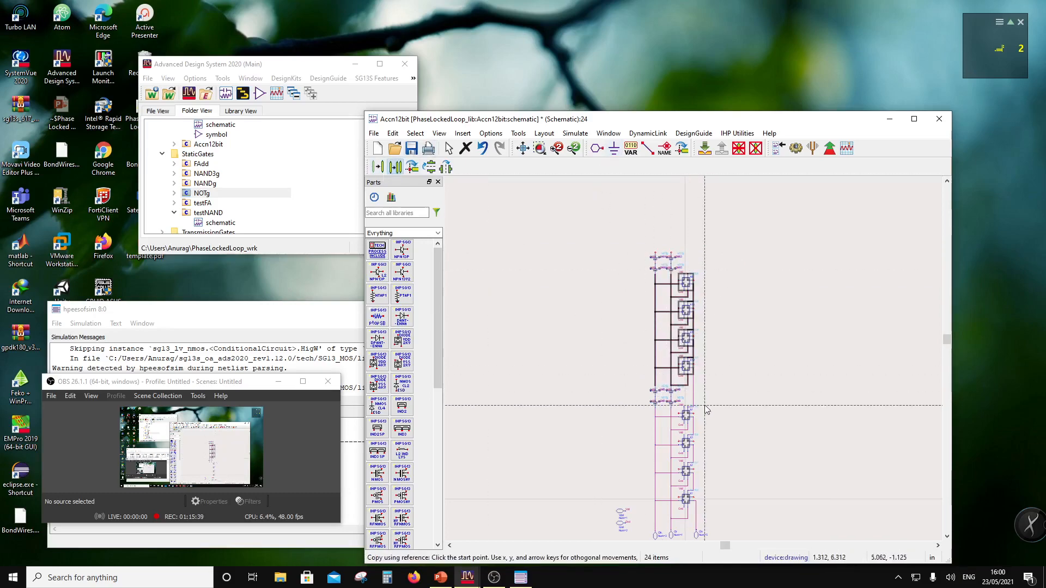
click(657, 388)
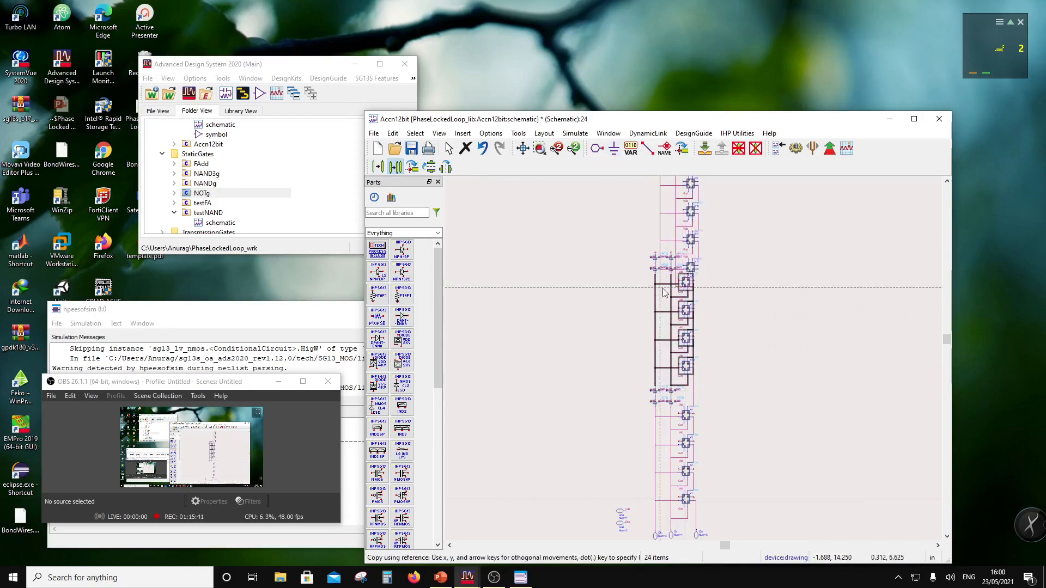
click(655, 252)
click(752, 282)
scroll(723, 303, down, 2)
scroll(693, 343, up, 2)
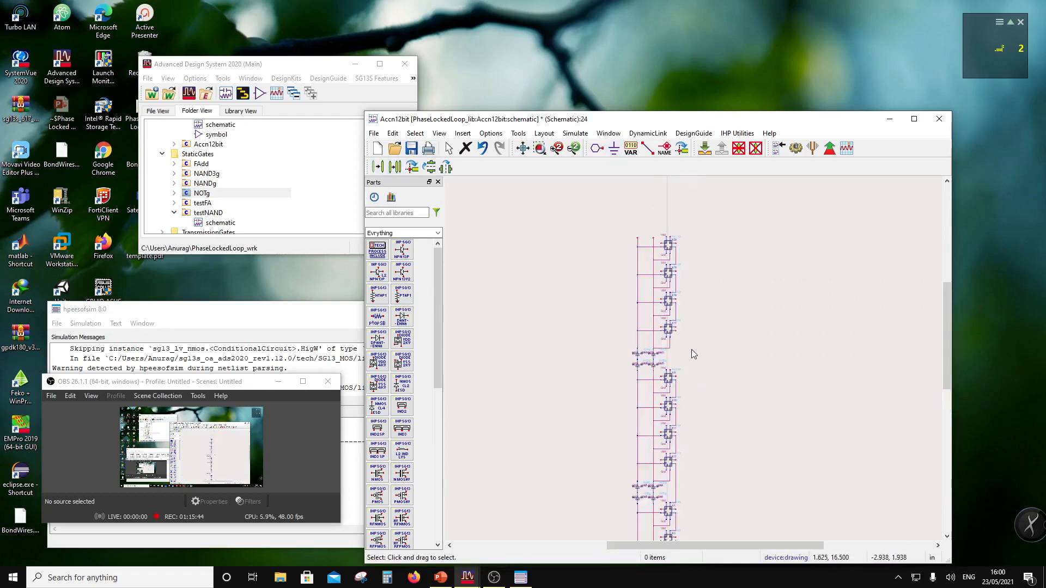
Wire X9's carry-out pin to X17's carry-in pin.
click(647, 148)
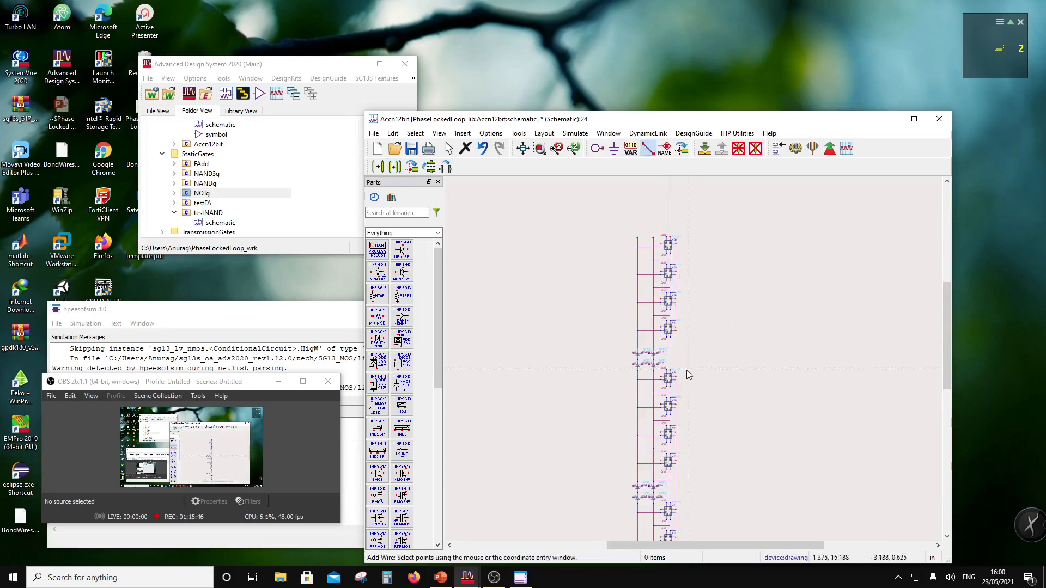
scroll(688, 390, up, 3)
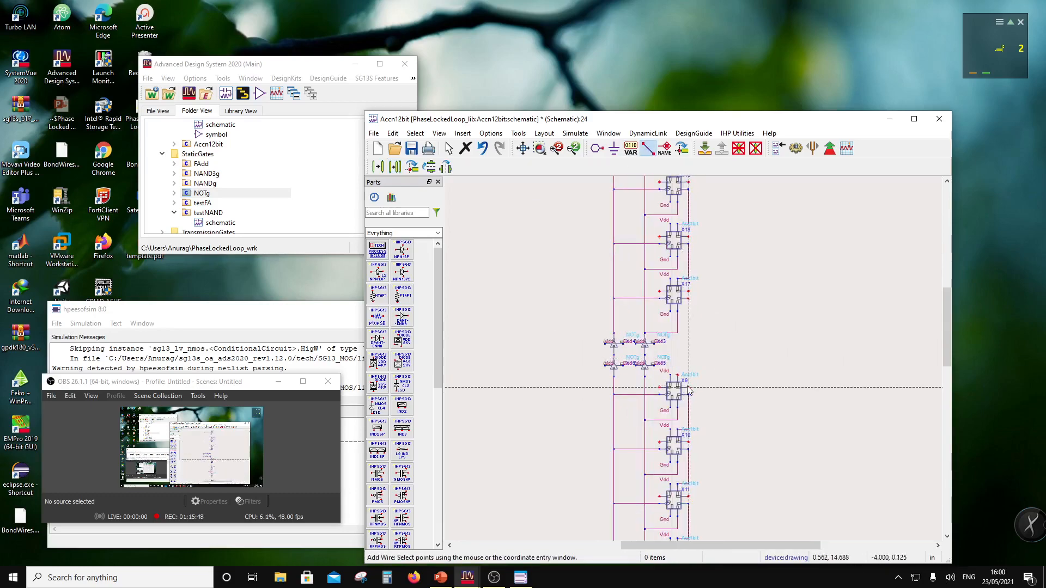
scroll(688, 390, up, 3)
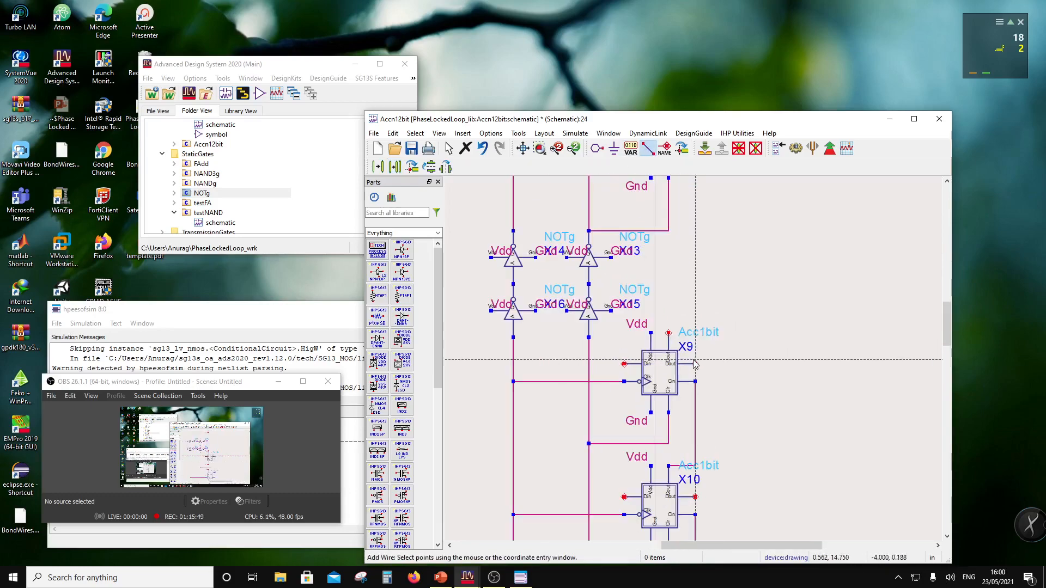
click(669, 333)
scroll(694, 231, down, 1)
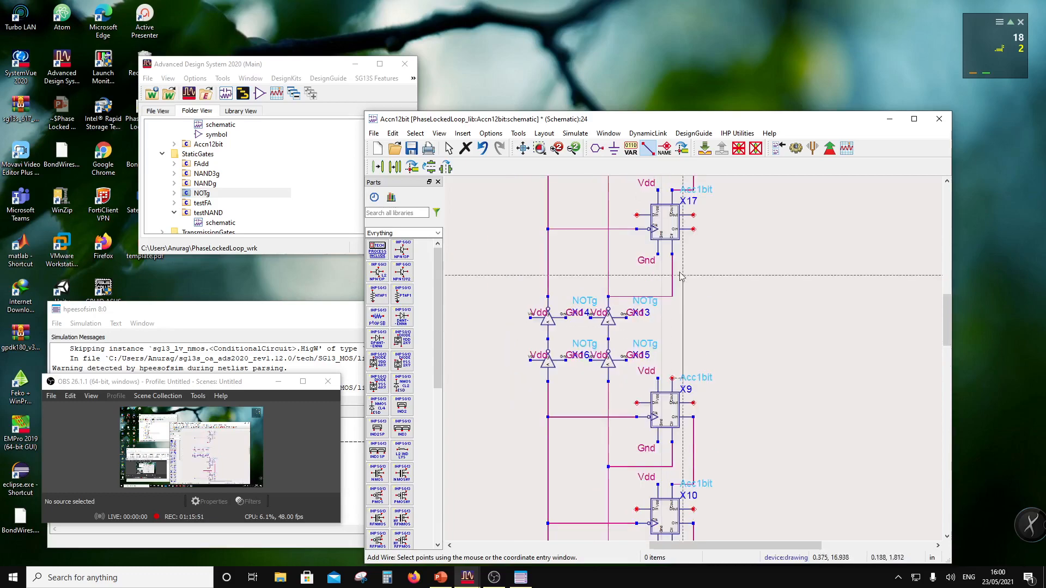
click(693, 230)
key(Escape)
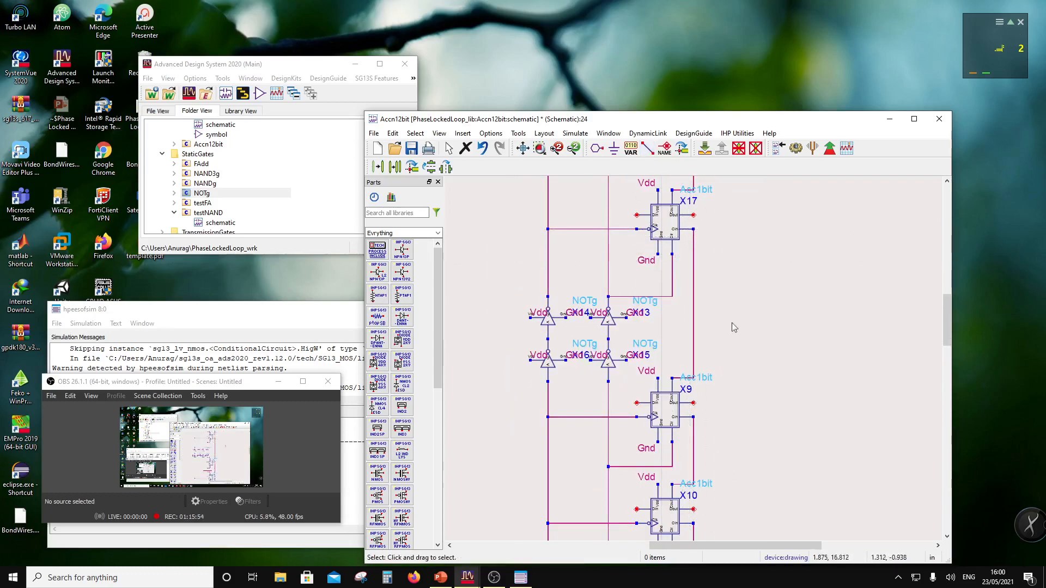
scroll(700, 361, down, 2)
scroll(687, 355, up, 1)
scroll(672, 322, down, 1)
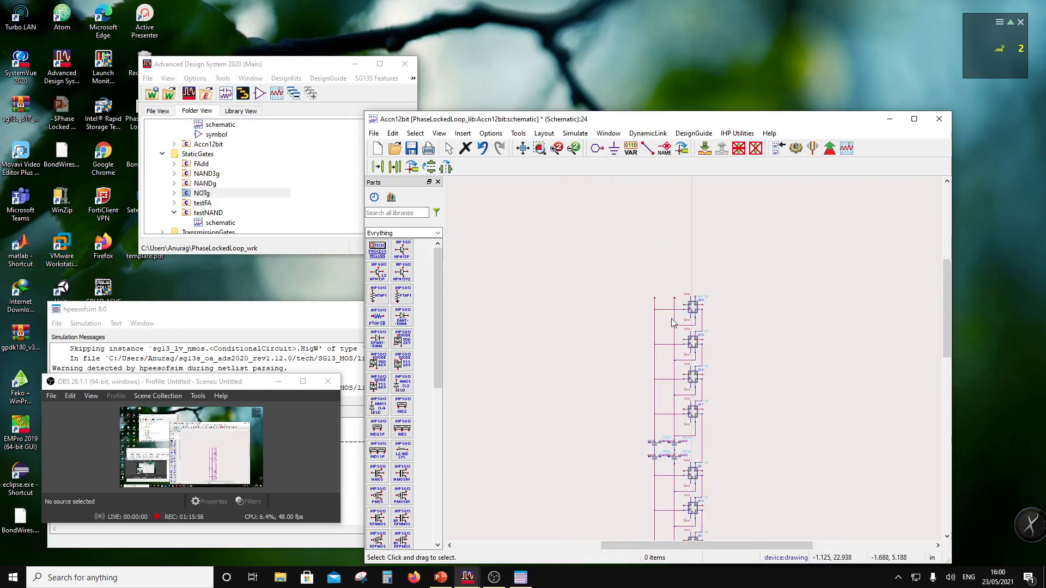
Select and delete the two leftover wire stubs at the chain's top.
click(674, 307)
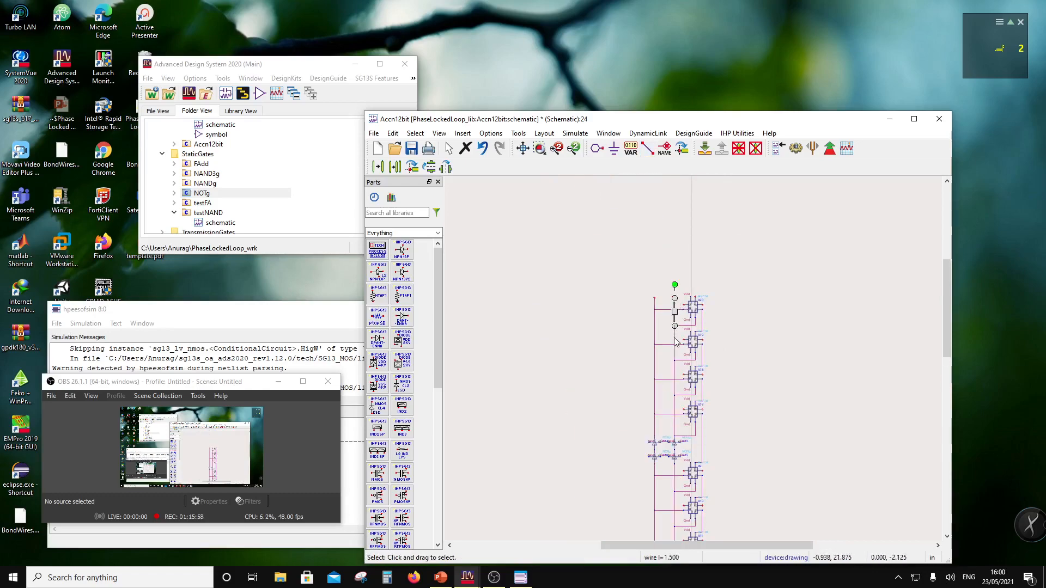
key(Delete)
click(654, 302)
key(Delete)
scroll(702, 371, down, 2)
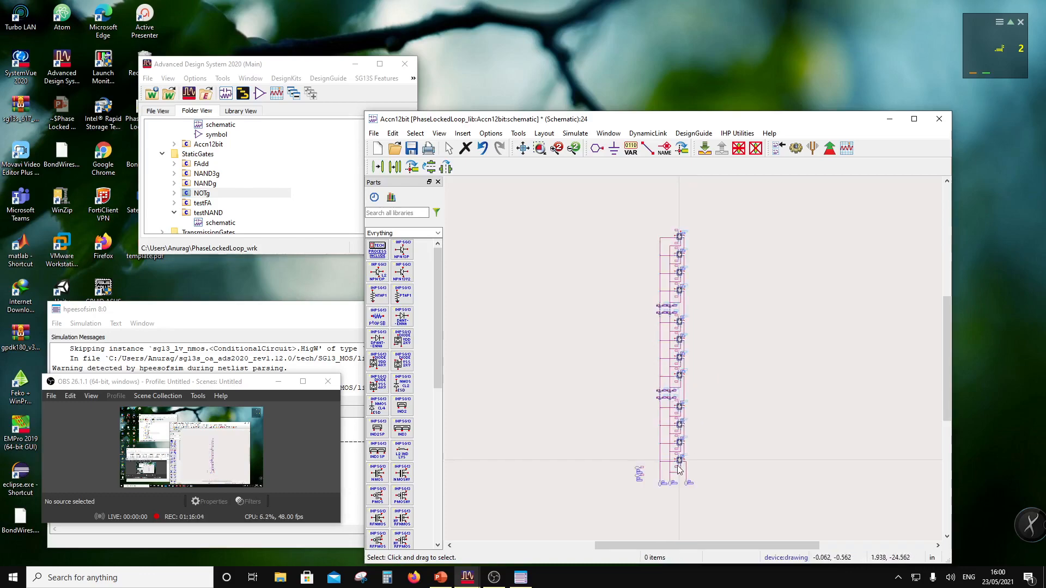
scroll(691, 371, up, 3)
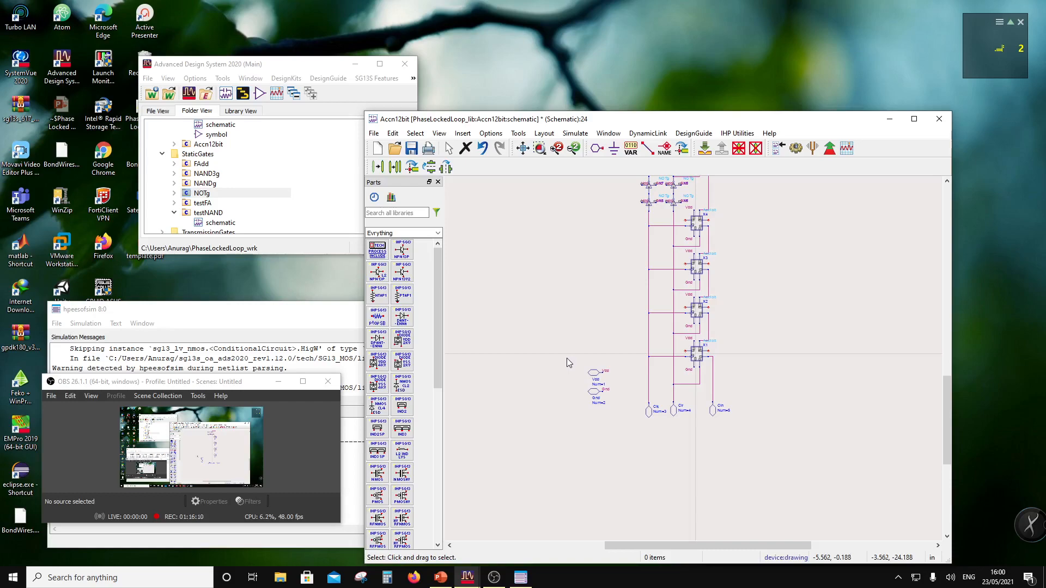
Place numbered input pins Di0, Di1 and Di2, starting at number 6, level with blocks X1–X3.
click(596, 147)
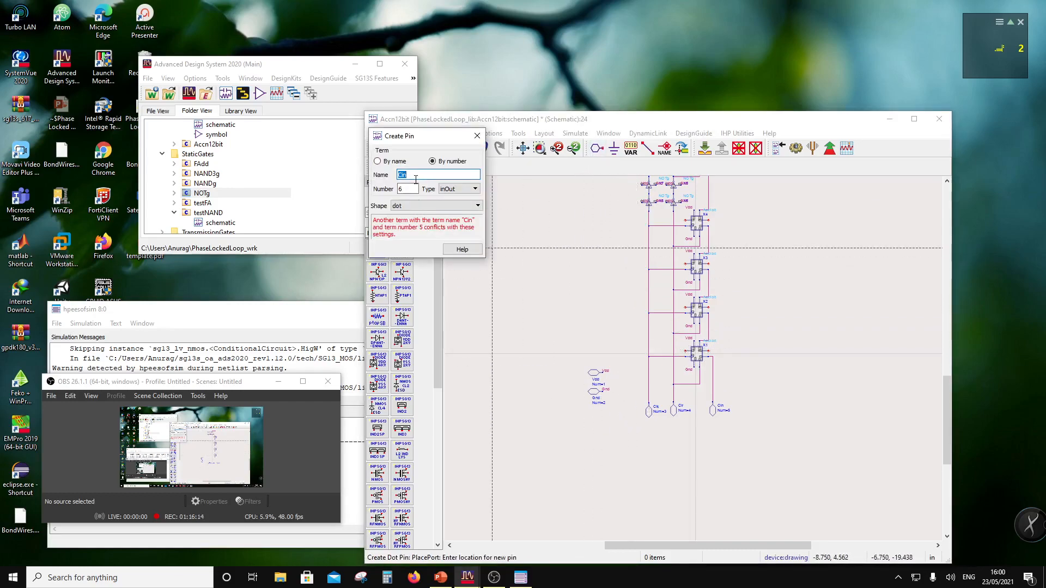
text(D)
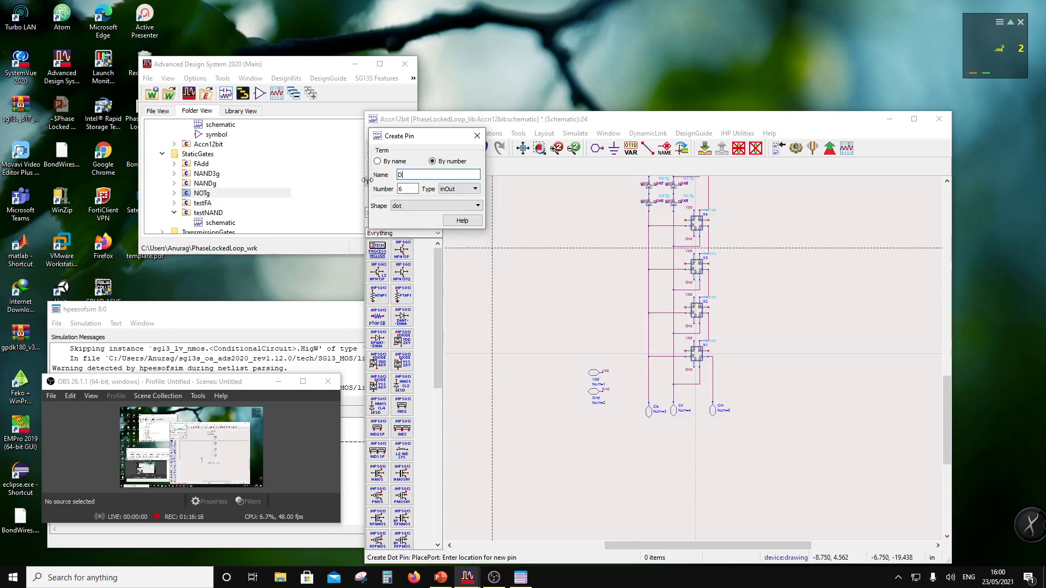
text(i0)
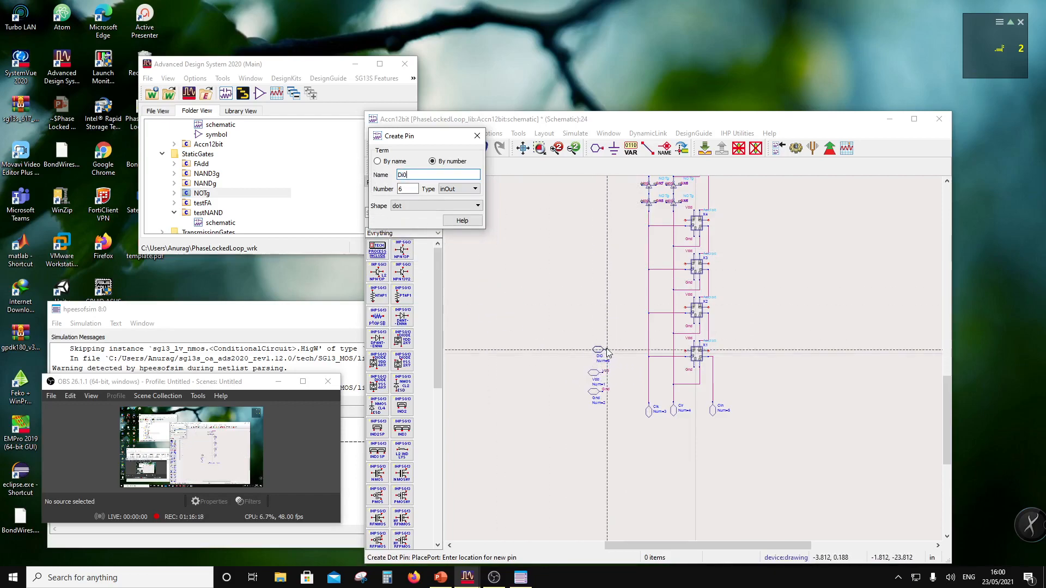
scroll(606, 355, up, 3)
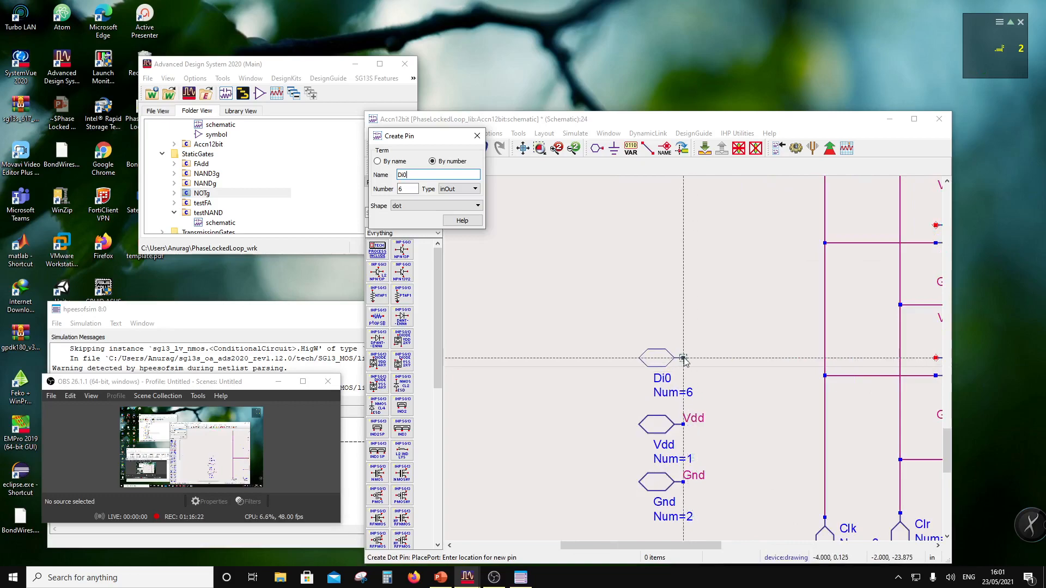
click(683, 359)
scroll(684, 305, down, 2)
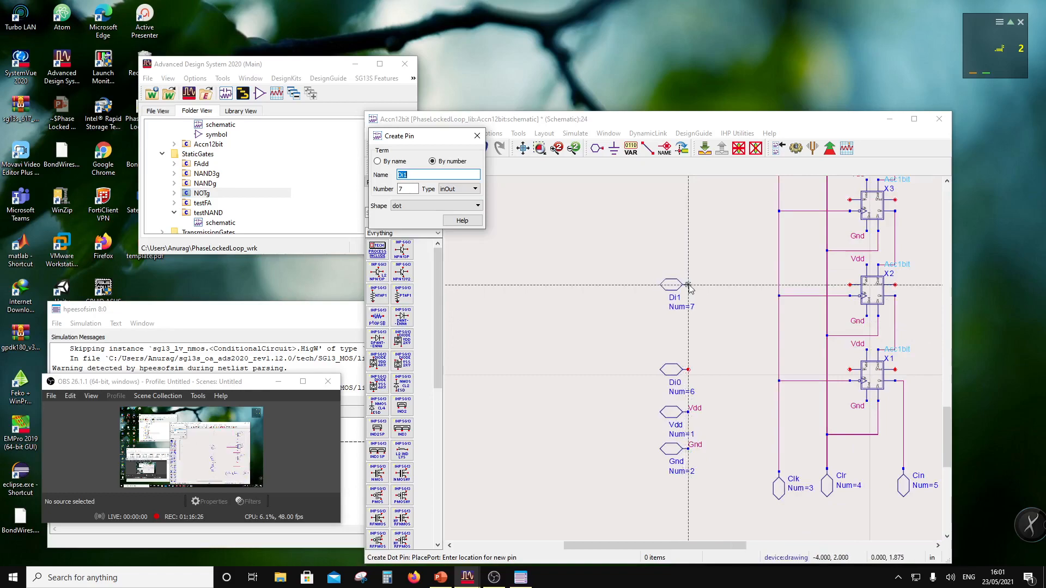
click(688, 285)
scroll(690, 288, down, 3)
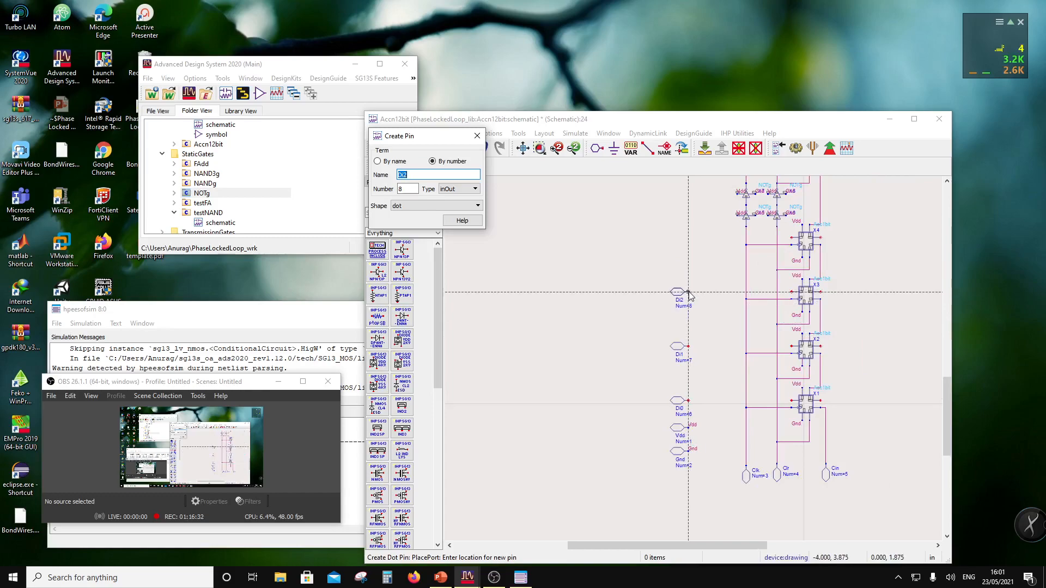
click(688, 292)
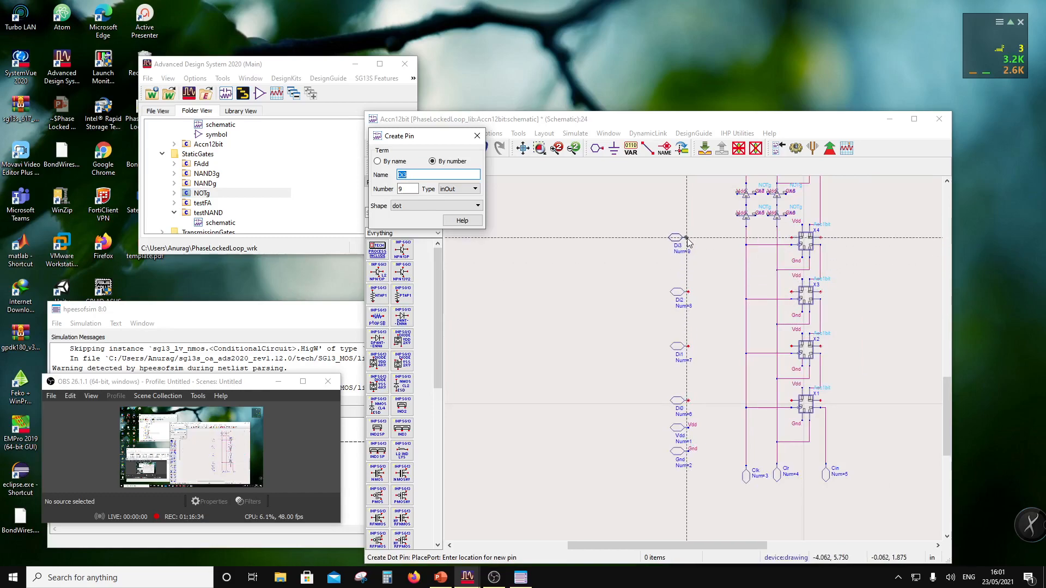
scroll(696, 422, down, 3)
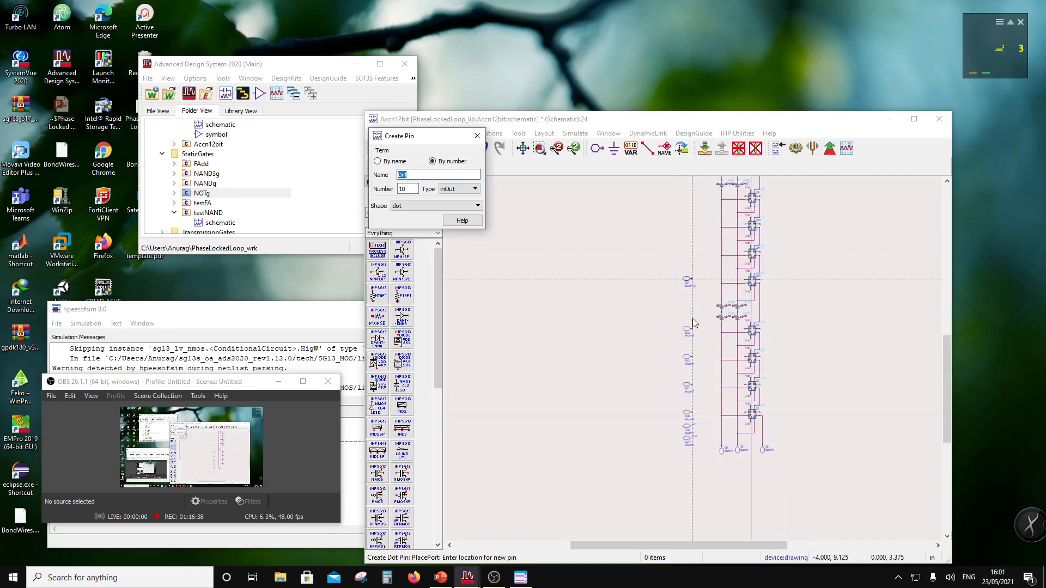
scroll(693, 323, up, 3)
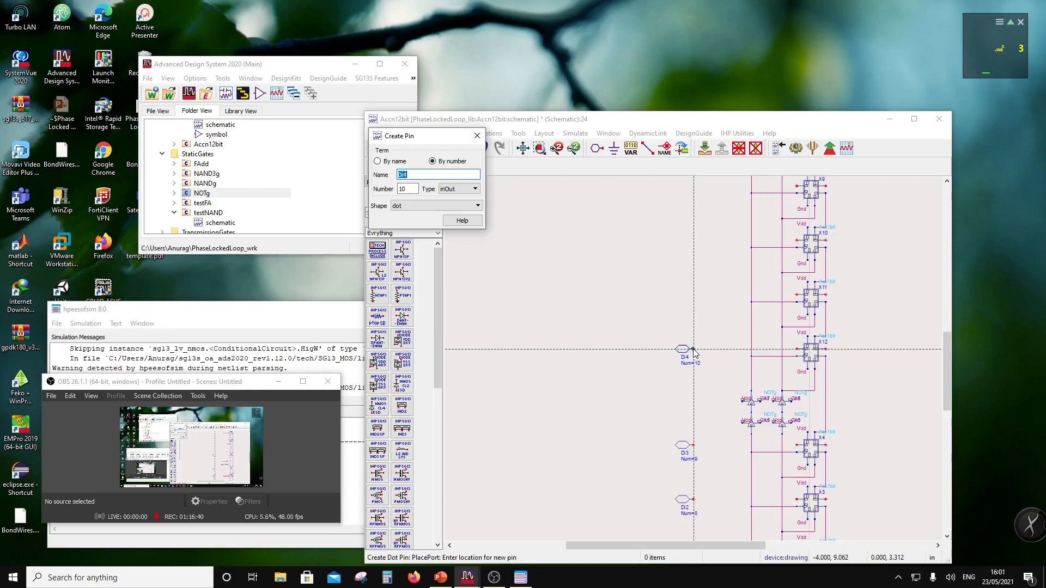
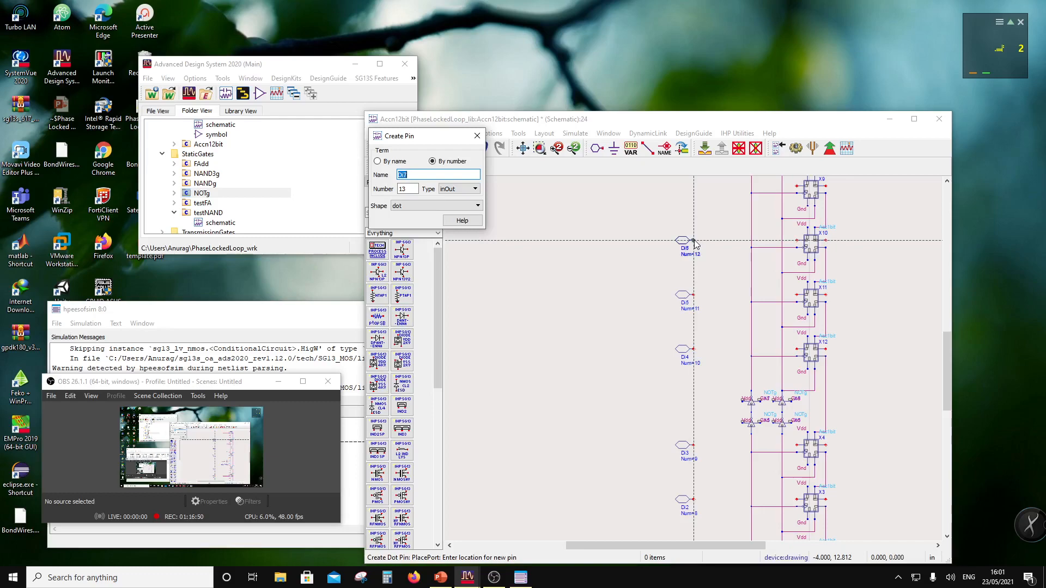
Place pins Di8 through Di11 (numbers 14–17) left of the upper cells, then end pin placement.
scroll(682, 494, down, 2)
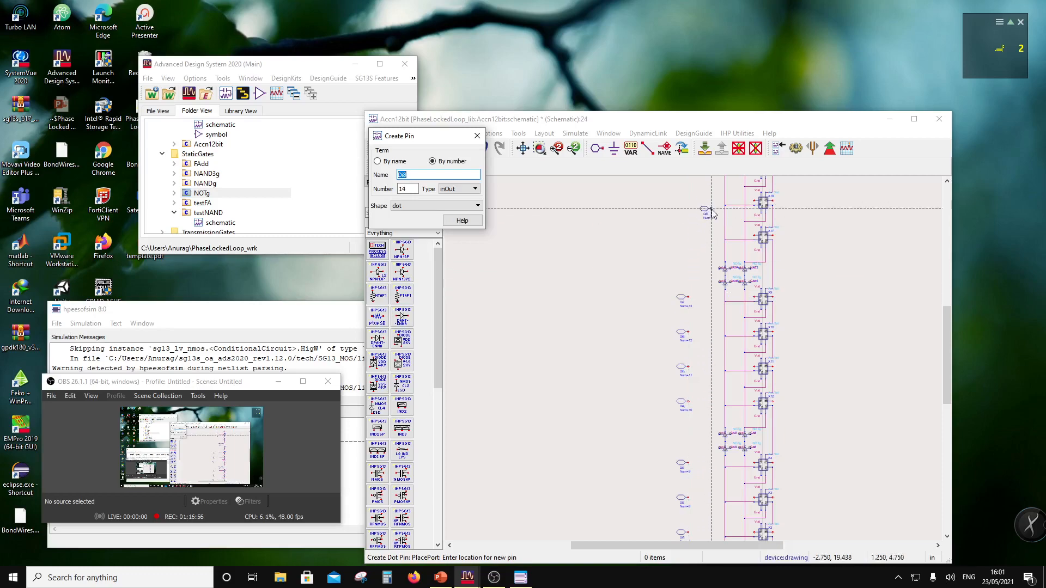
scroll(706, 226, up, 2)
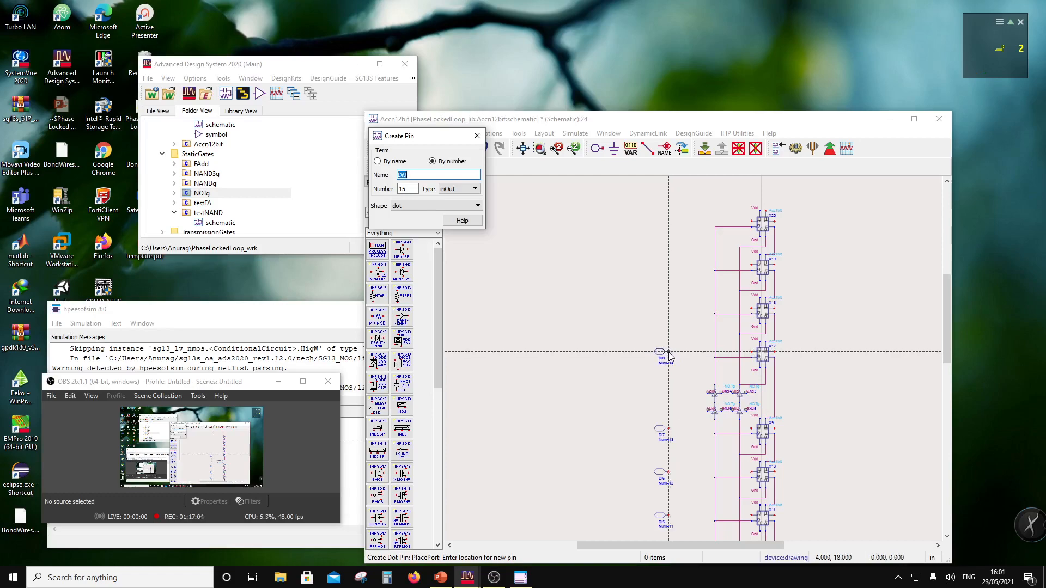
click(669, 353)
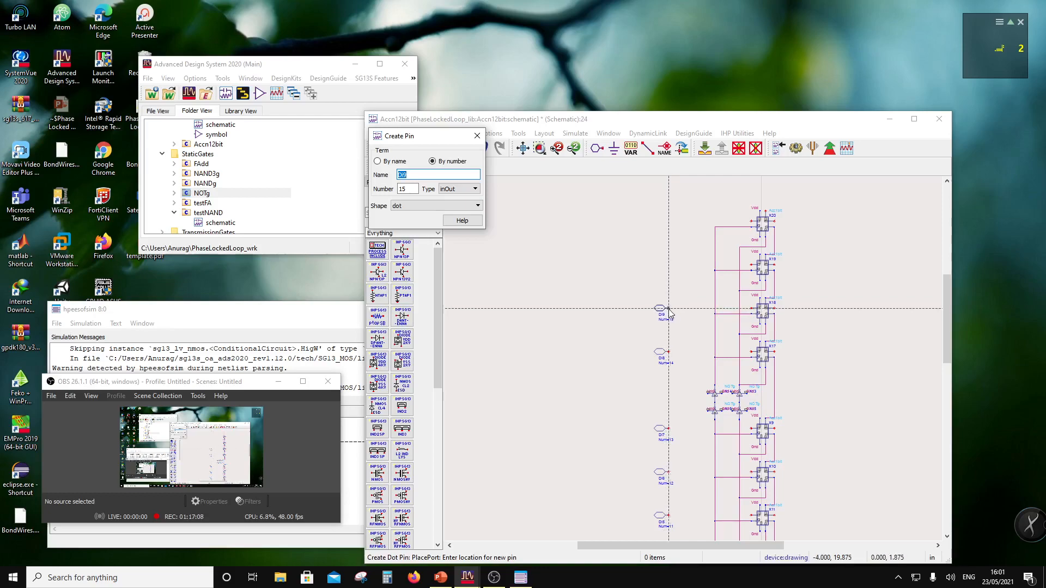
click(669, 311)
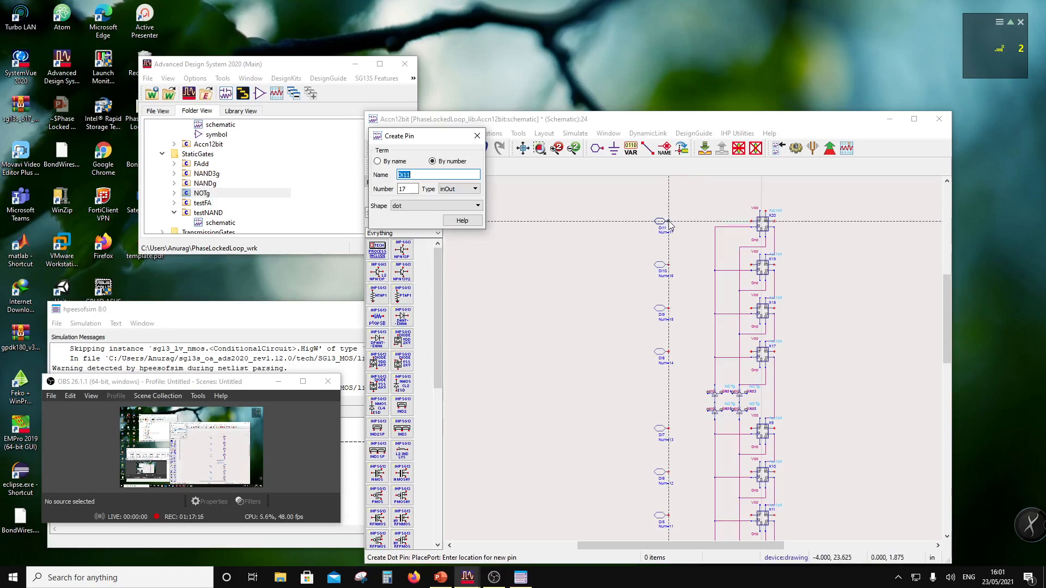
click(669, 221)
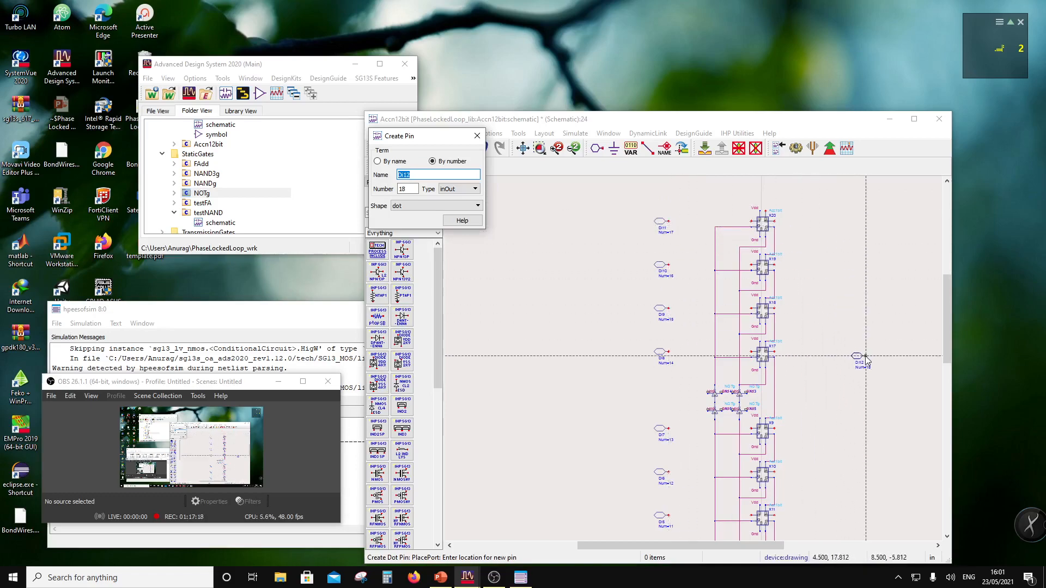
key(Escape)
scroll(734, 376, down, 2)
Wire input pins Di0 and Di1 to the D inputs of cells X1 and X2.
scroll(685, 388, down, 2)
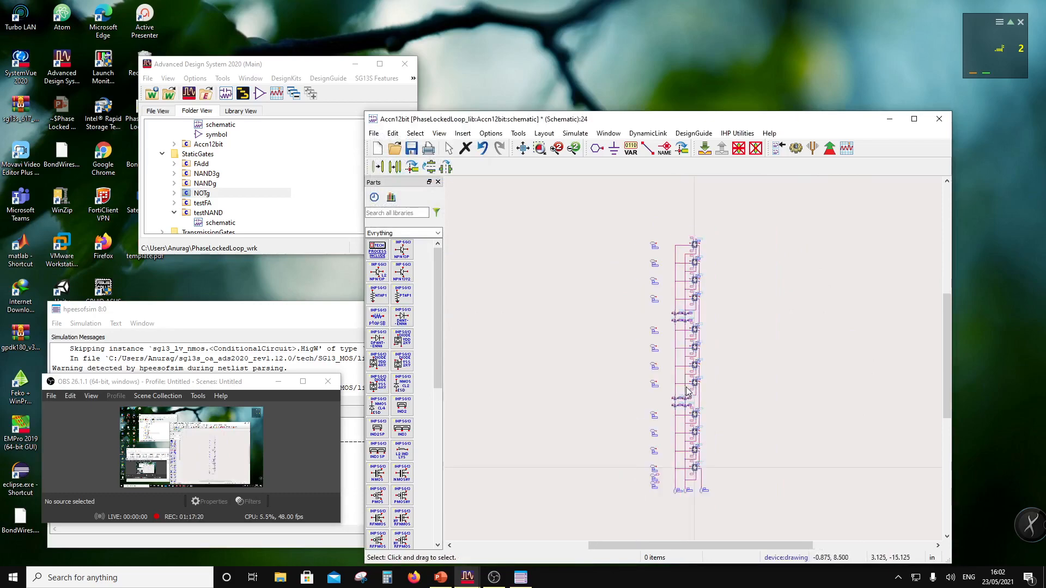
scroll(688, 381, up, 2)
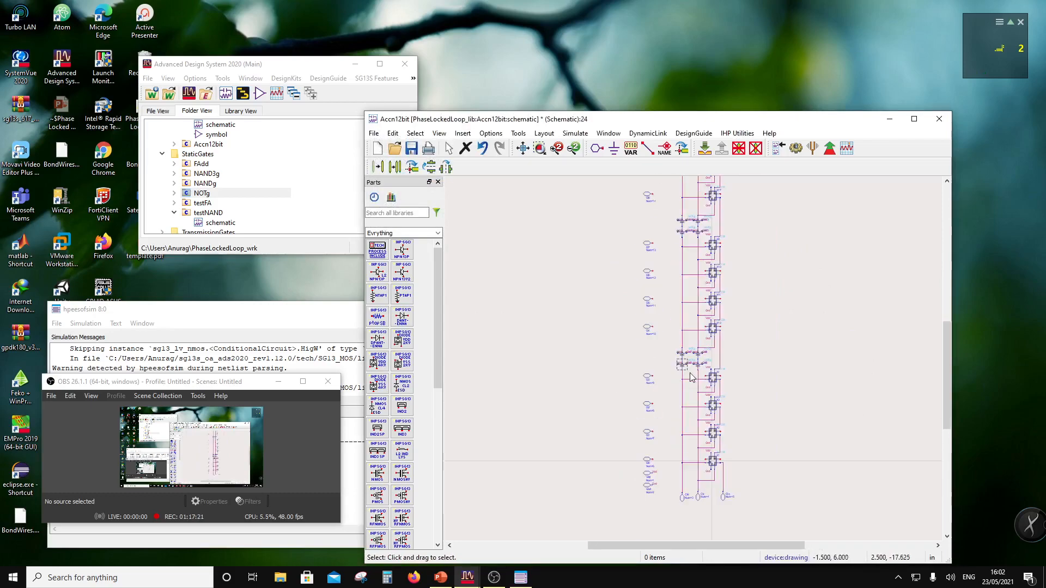
click(647, 147)
scroll(681, 374, up, 2)
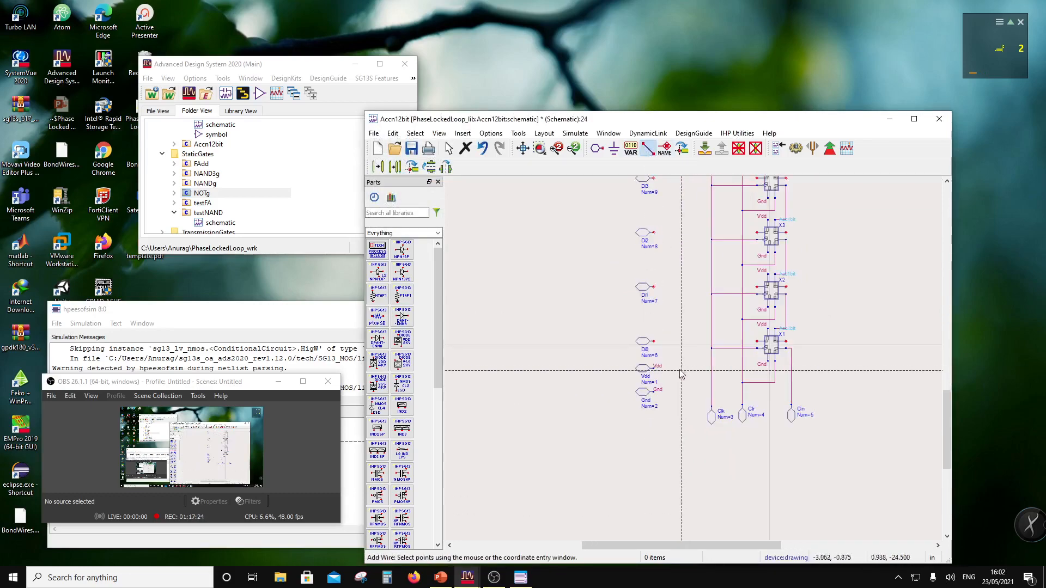
click(653, 341)
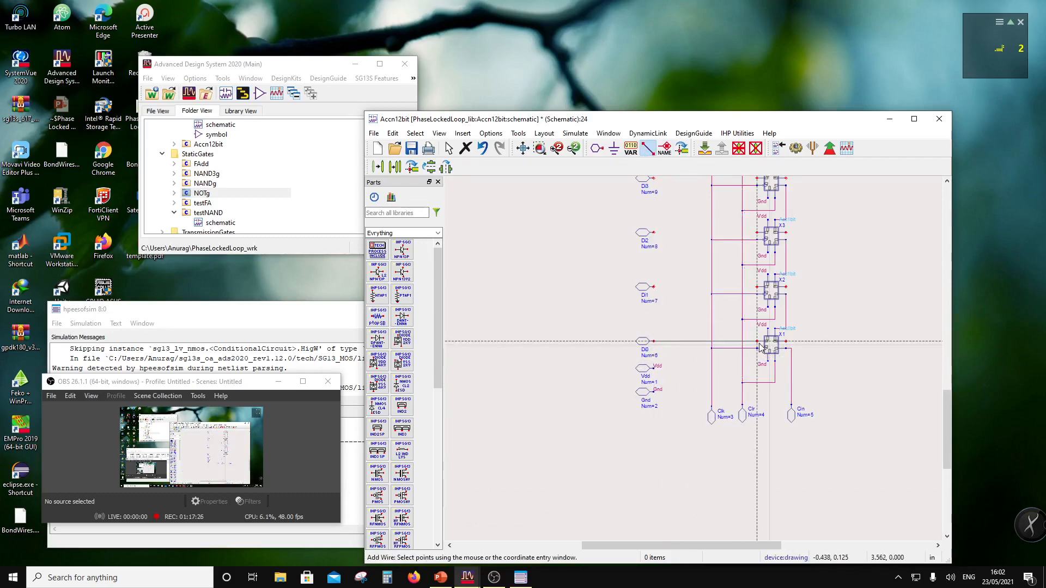
click(759, 343)
click(654, 287)
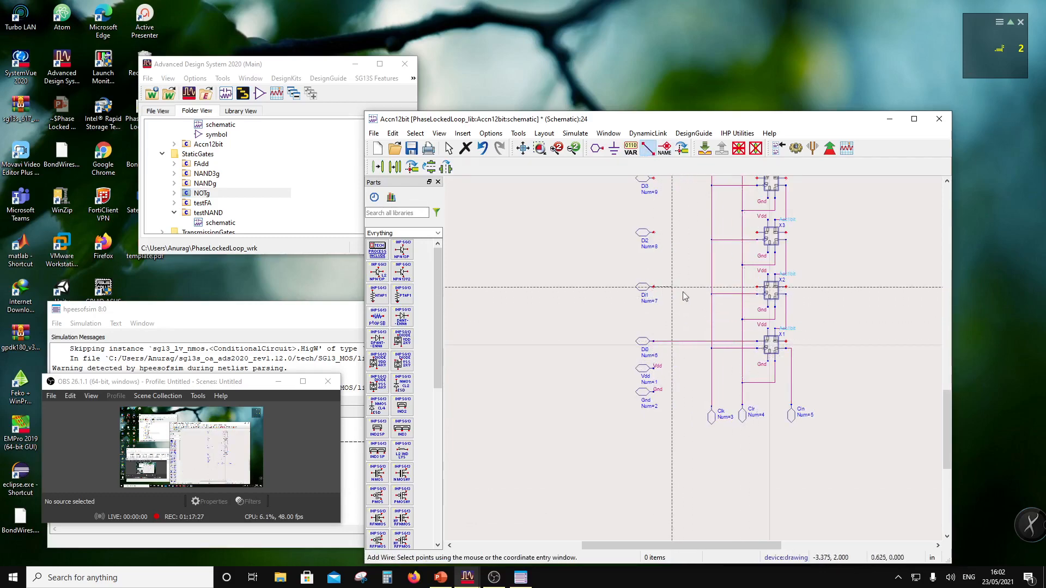
click(757, 290)
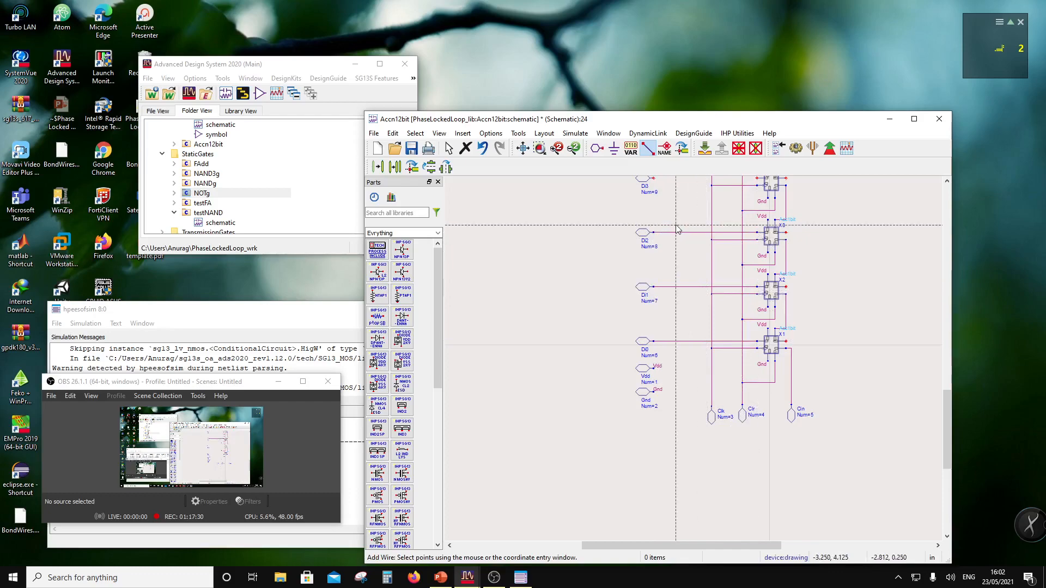
Wire pins Di4, Di5 and Di6 to their cells' inputs, ending Di6 at X10.
scroll(708, 256, down, 2)
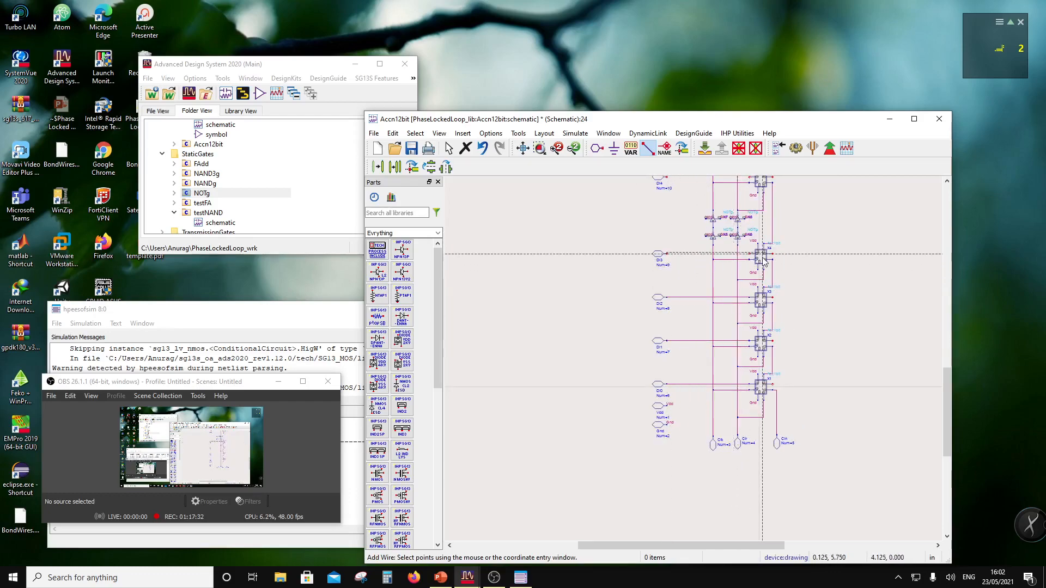
scroll(693, 346, down, 1)
scroll(697, 404, down, 1)
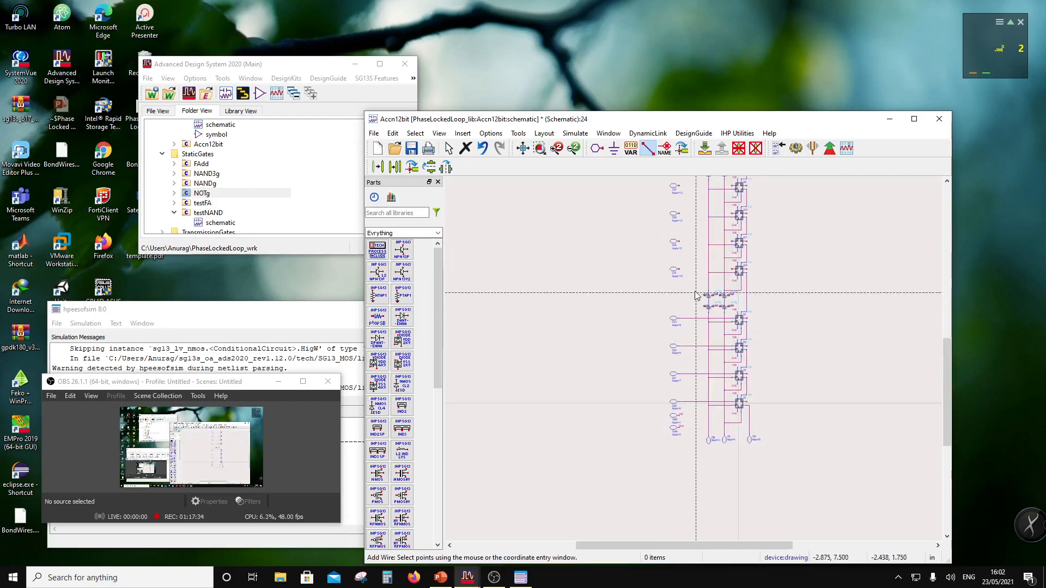
click(680, 270)
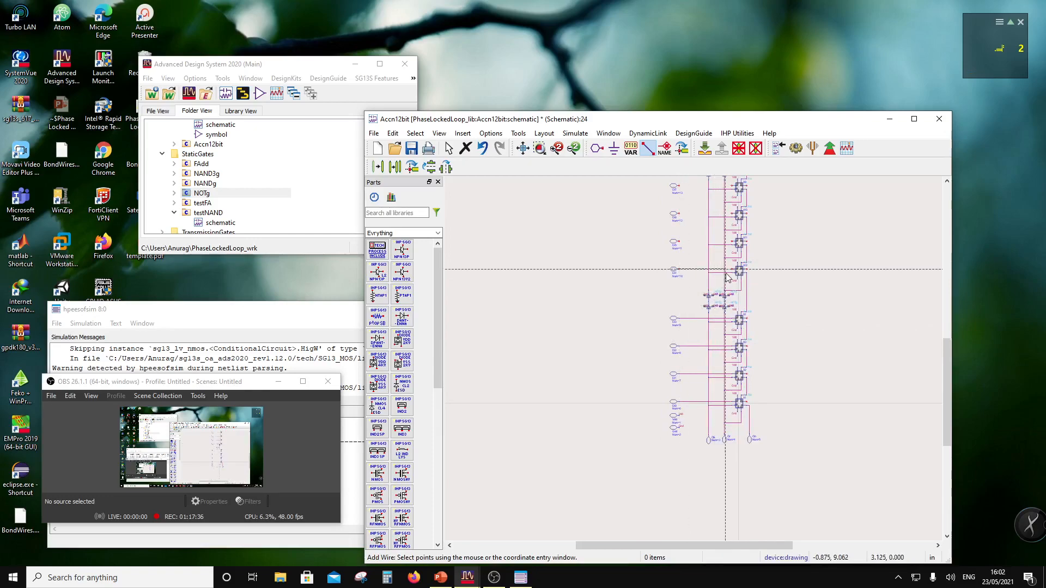
click(731, 270)
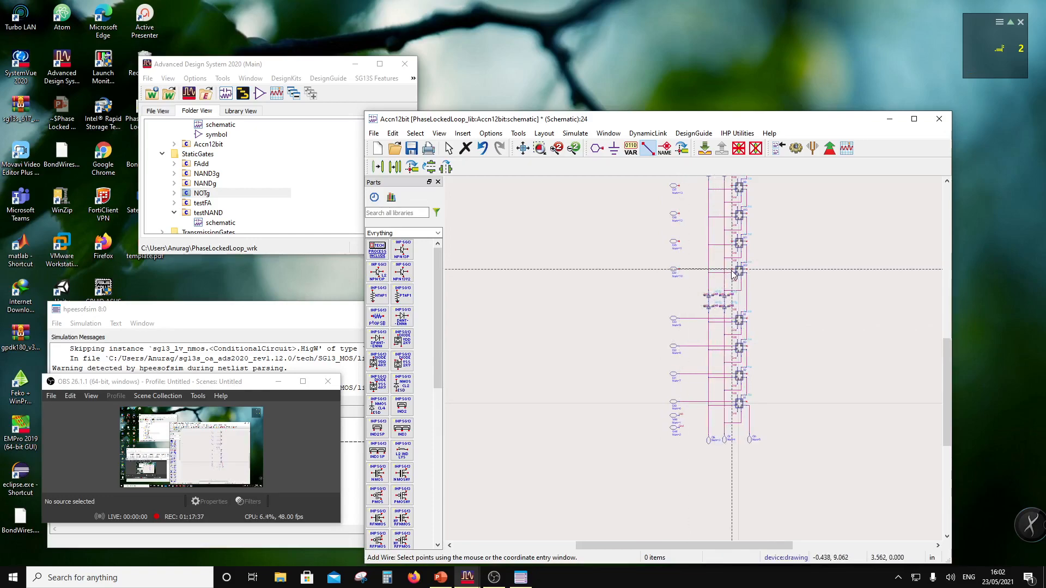
click(676, 241)
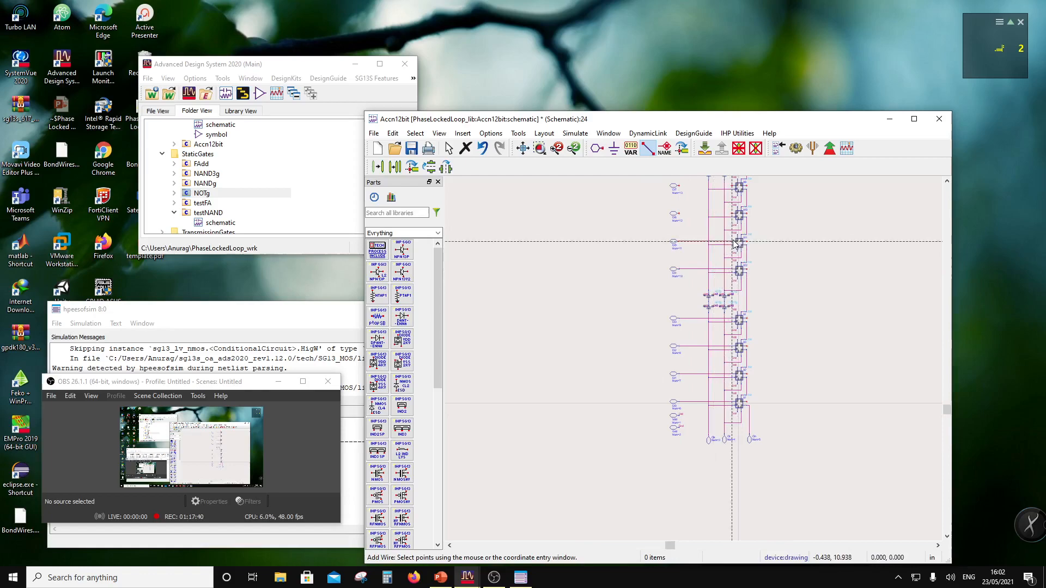
click(675, 213)
click(733, 217)
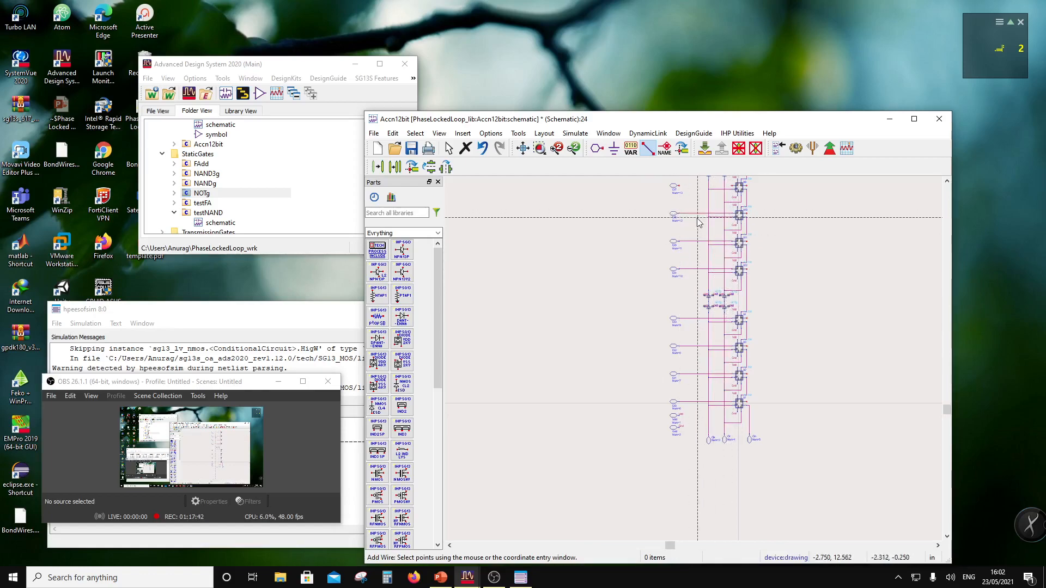
Connect pins Di7, Di8 and Di9 to their cells' inputs, starting with X9.
scroll(708, 228, up, 2)
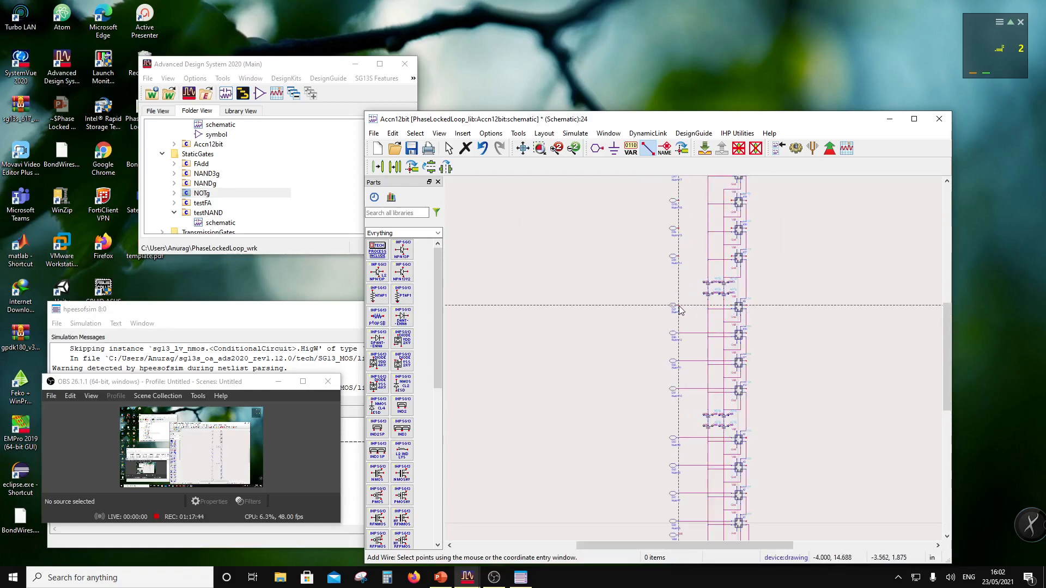
click(677, 306)
click(733, 306)
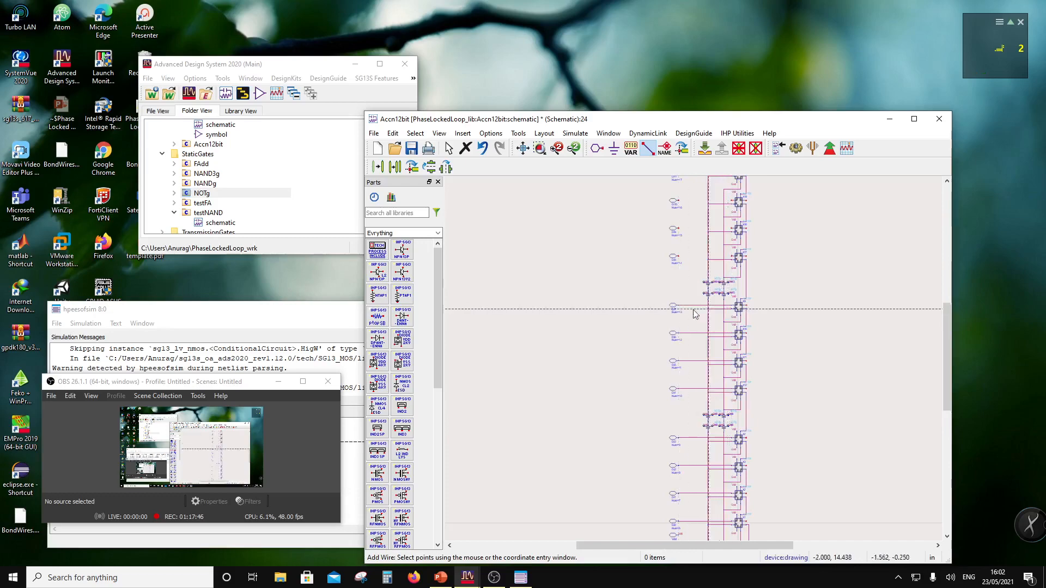
click(678, 256)
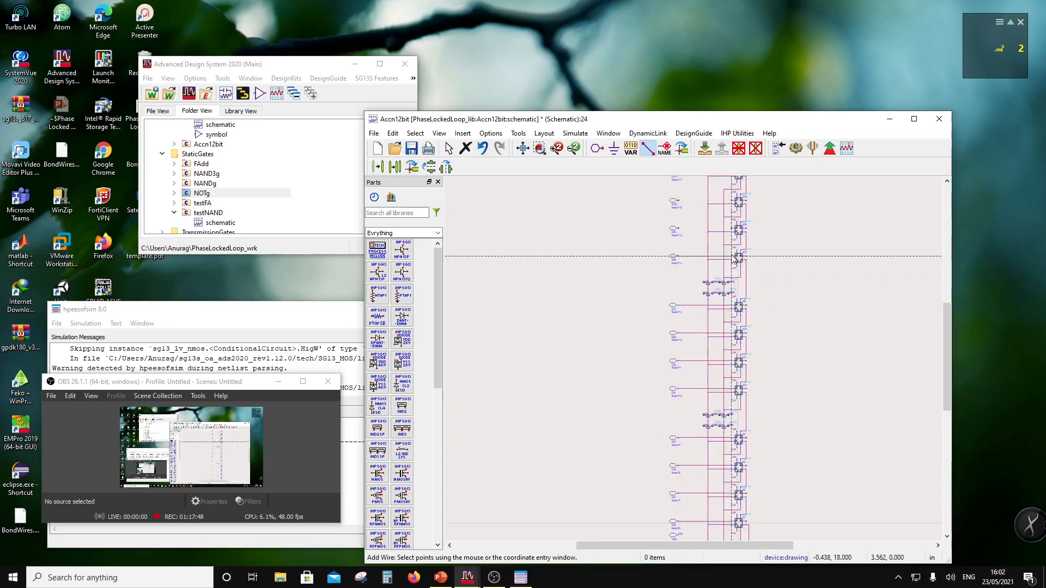
click(734, 256)
click(677, 229)
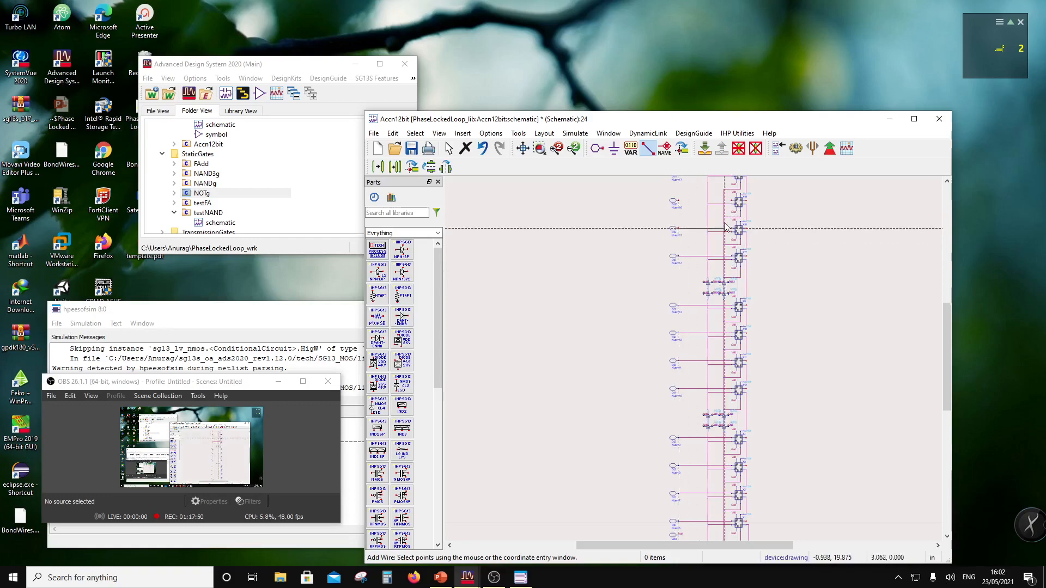
click(733, 229)
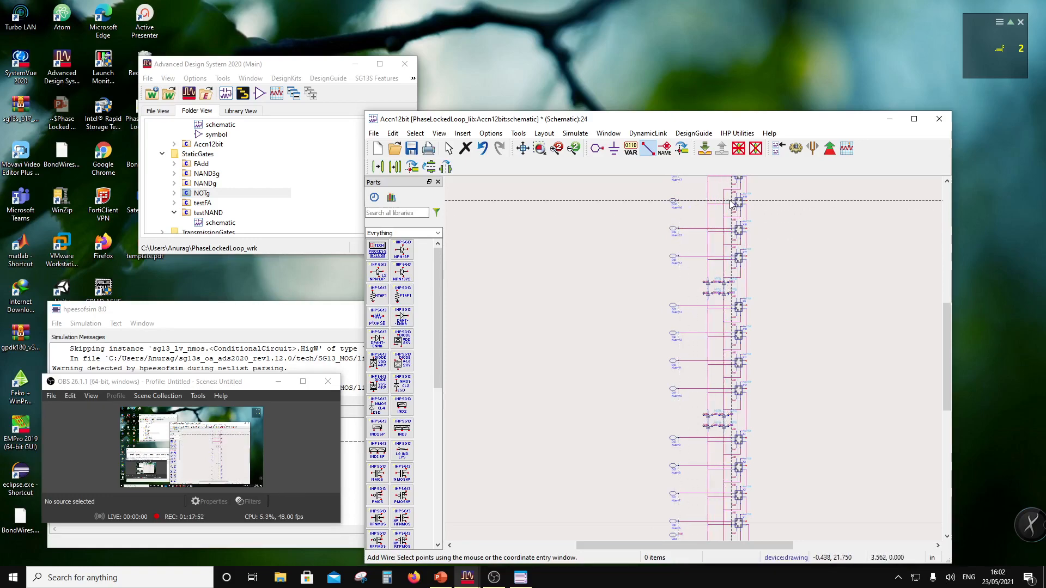
Wire pin Di11 to the X20 input and finish wiring.
scroll(693, 226, down, 1)
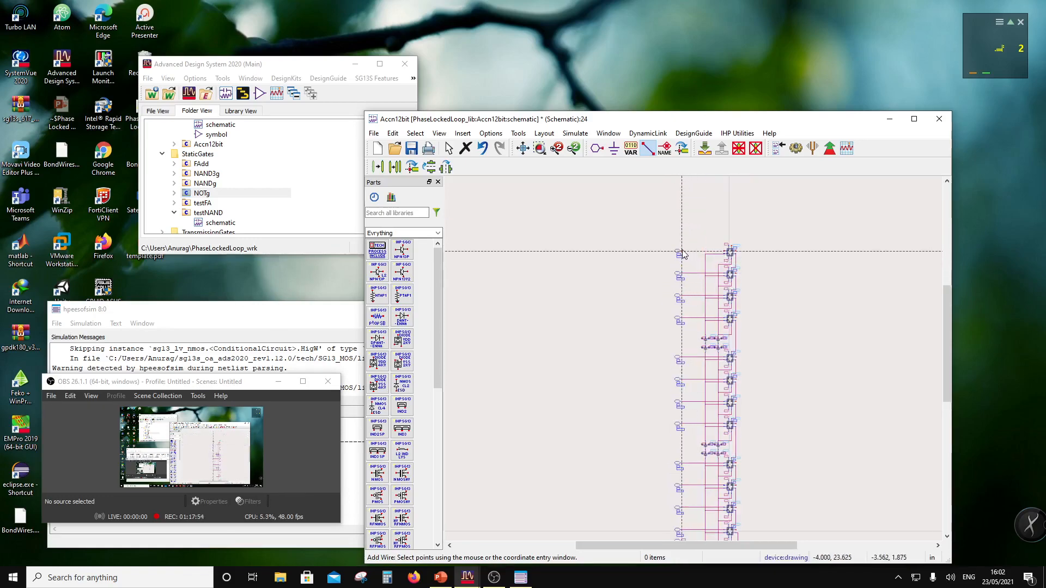
click(679, 252)
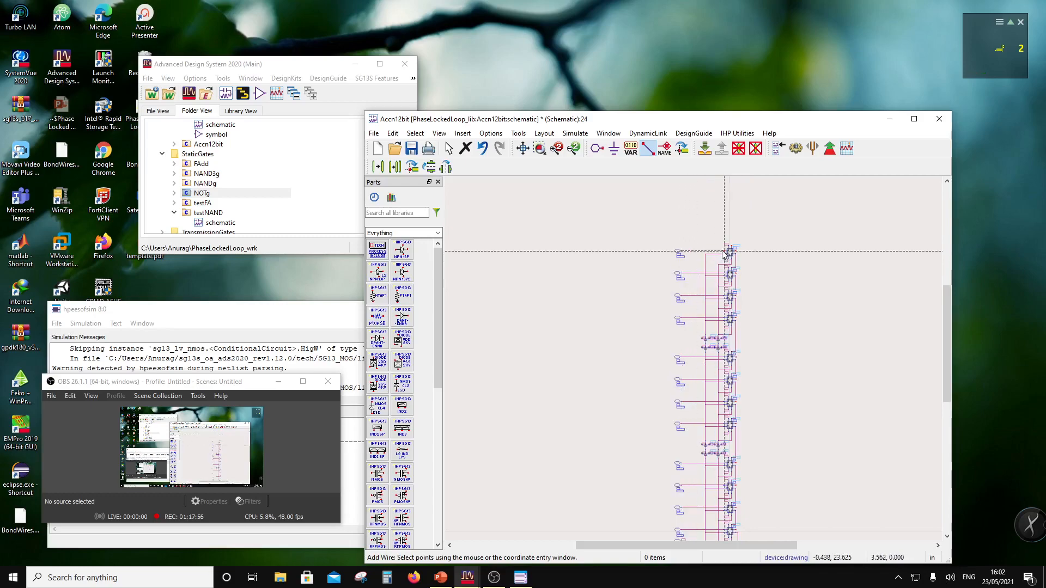
scroll(724, 253, up, 3)
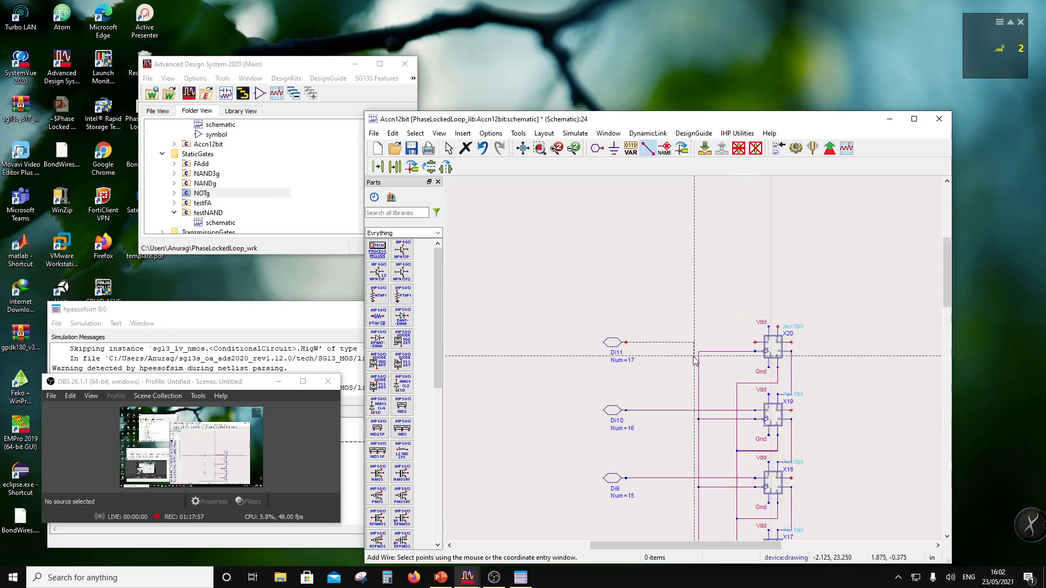
click(755, 347)
scroll(708, 381, down, 5)
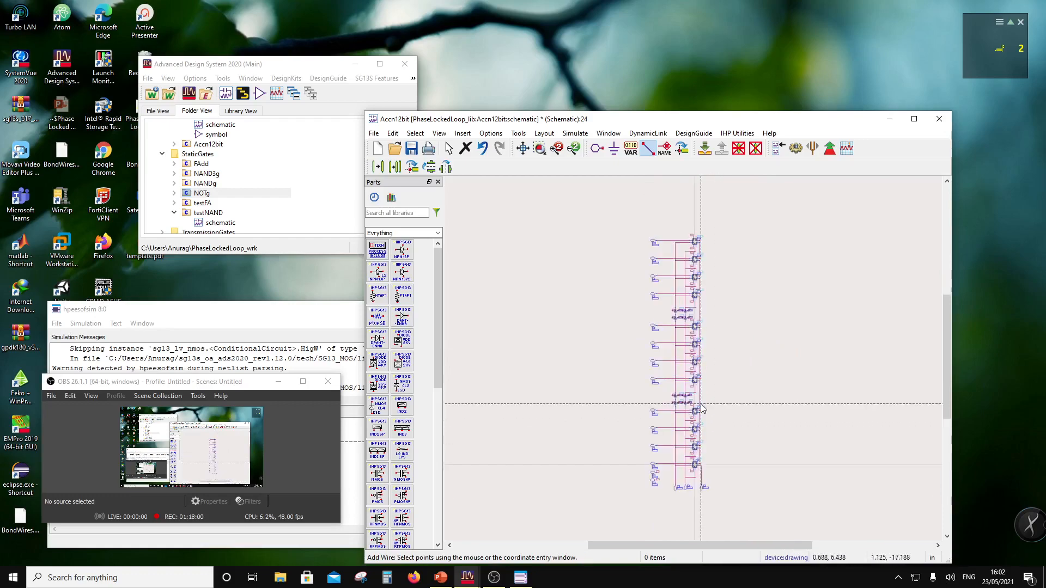
scroll(701, 408, up, 3)
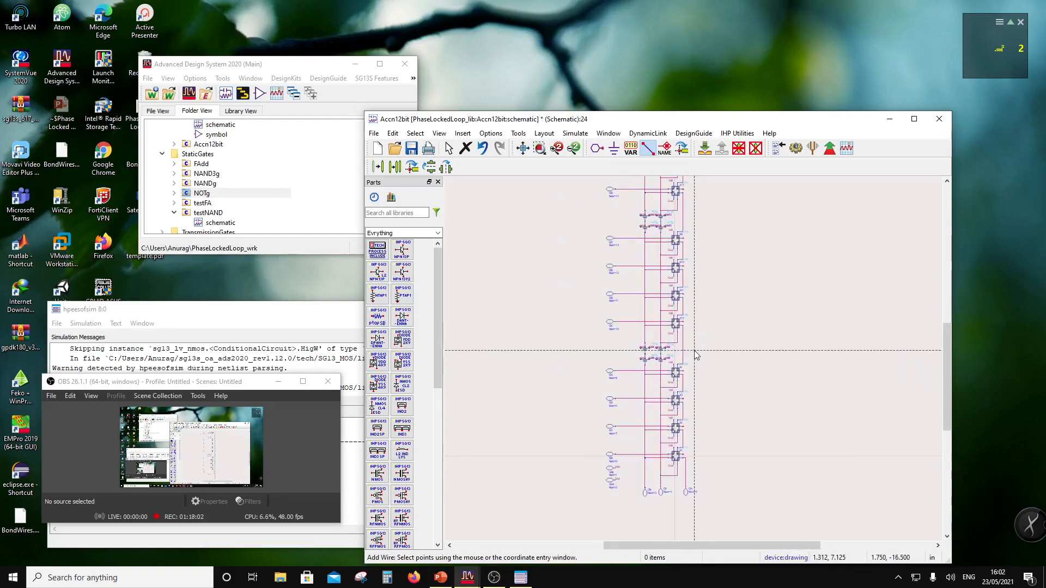
scroll(691, 262, down, 3)
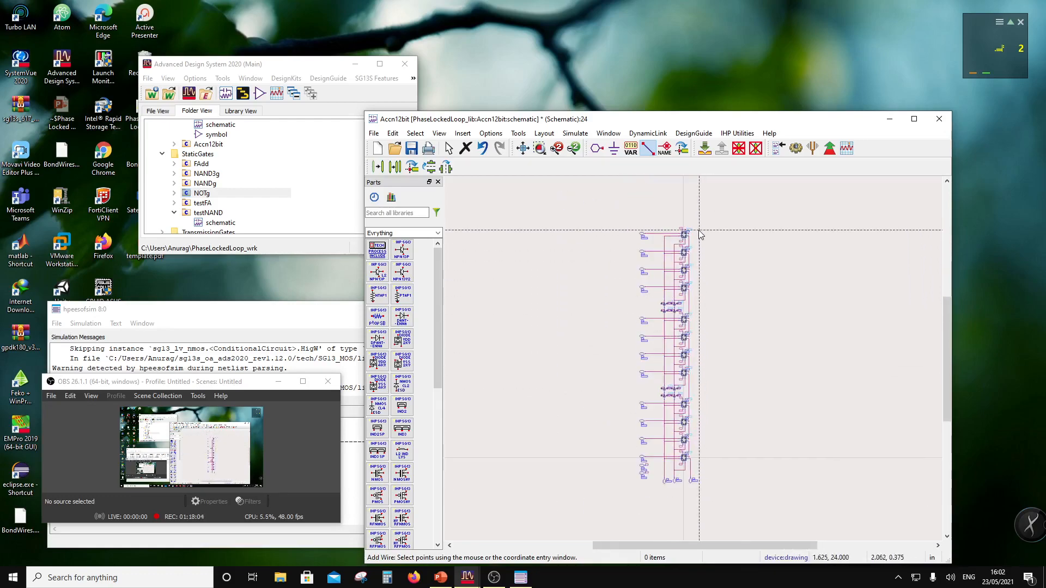
key(Escape)
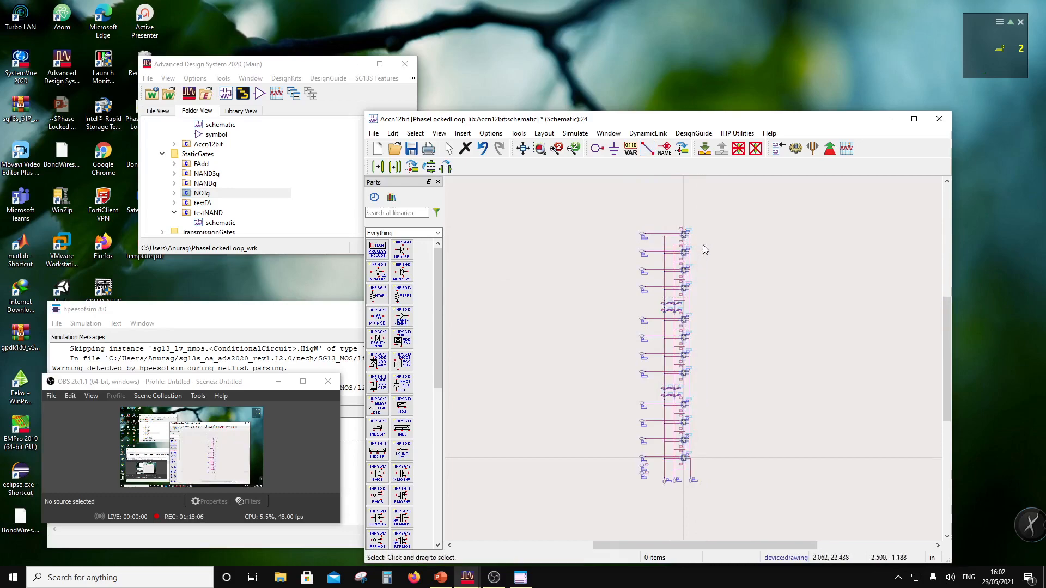
scroll(689, 240, up, 2)
scroll(695, 332, up, 1)
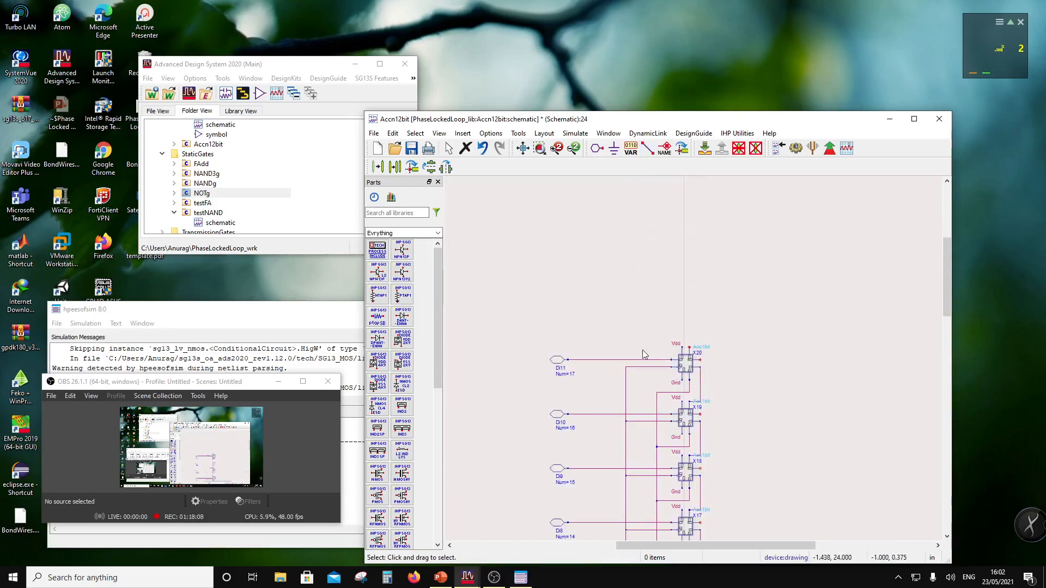
scroll(675, 333, up, 2)
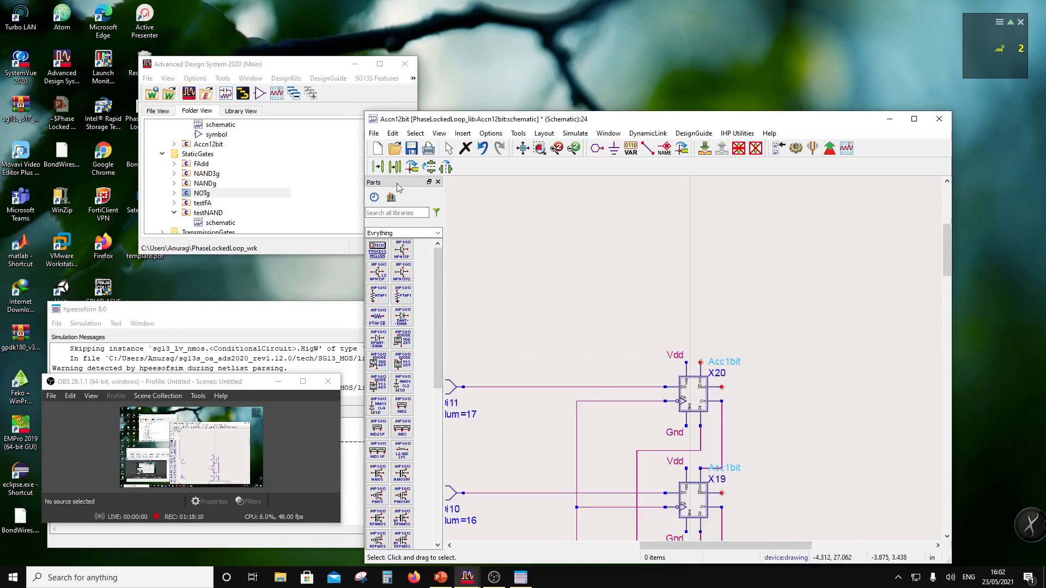
Add a Cout pin above cell X20 and wire it to X20's top terminal.
click(596, 148)
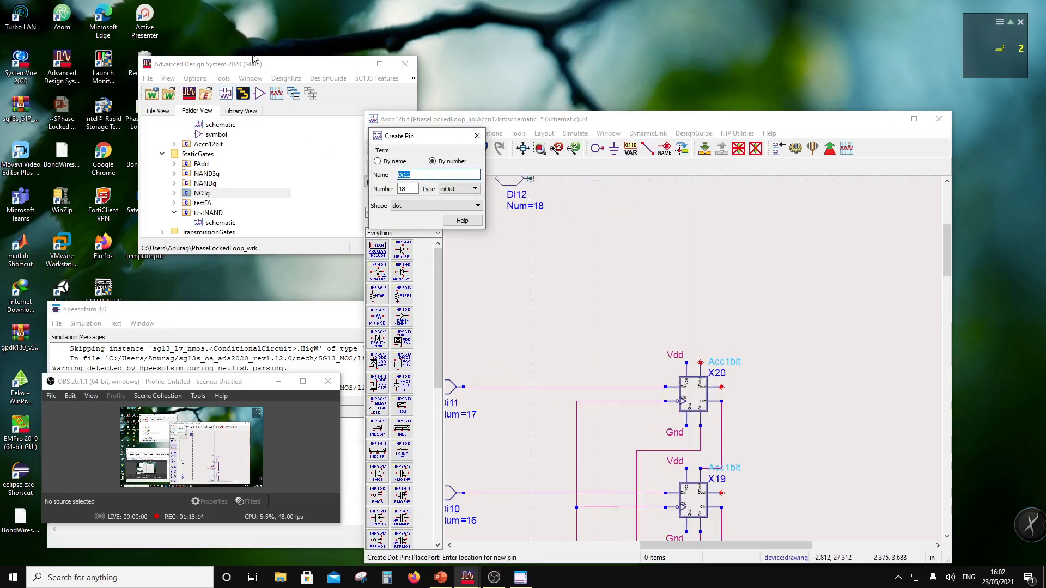
text(Cout)
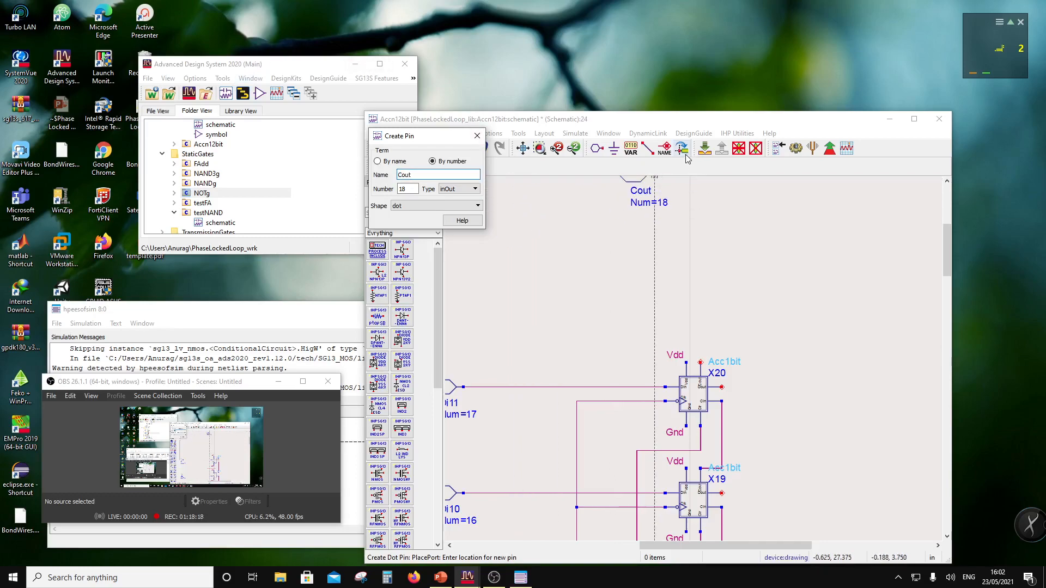
click(699, 313)
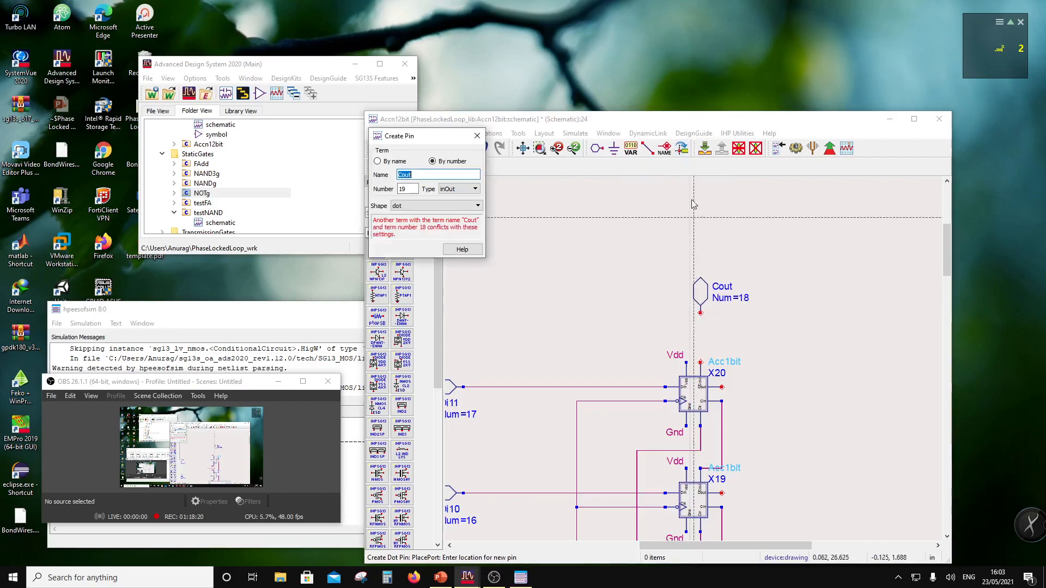
click(647, 148)
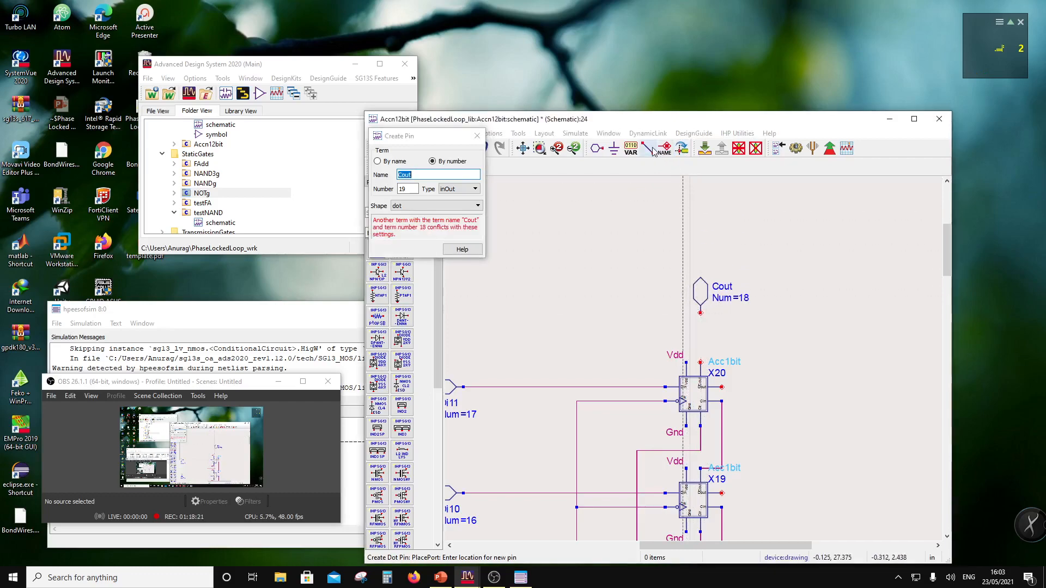
click(701, 362)
click(701, 313)
key(Escape)
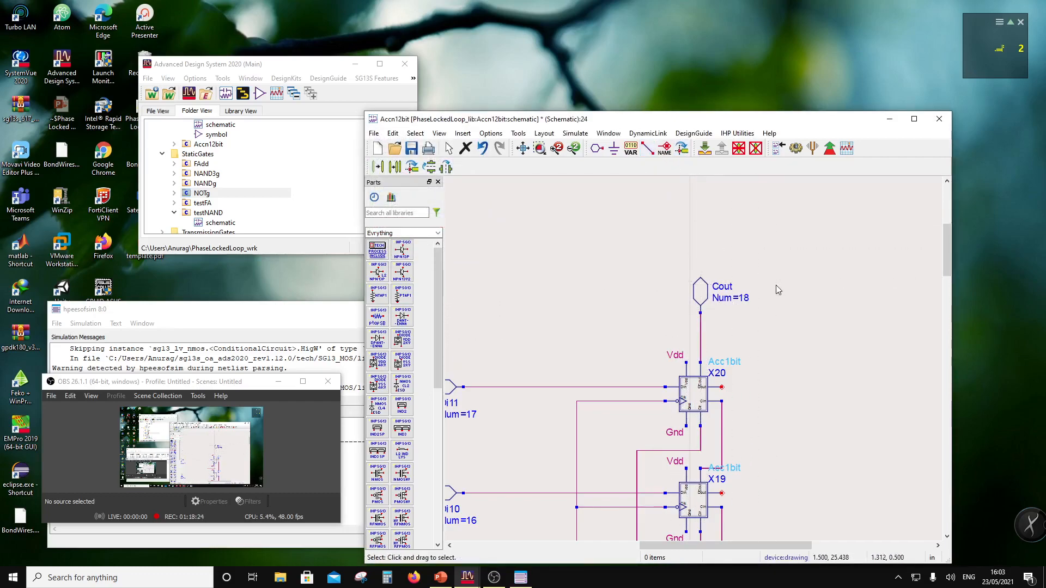
Place output pins Do0, Do1 and Do2 at the outputs of cells X1–X3.
scroll(694, 365, down, 5)
scroll(702, 406, down, 1)
scroll(694, 361, up, 2)
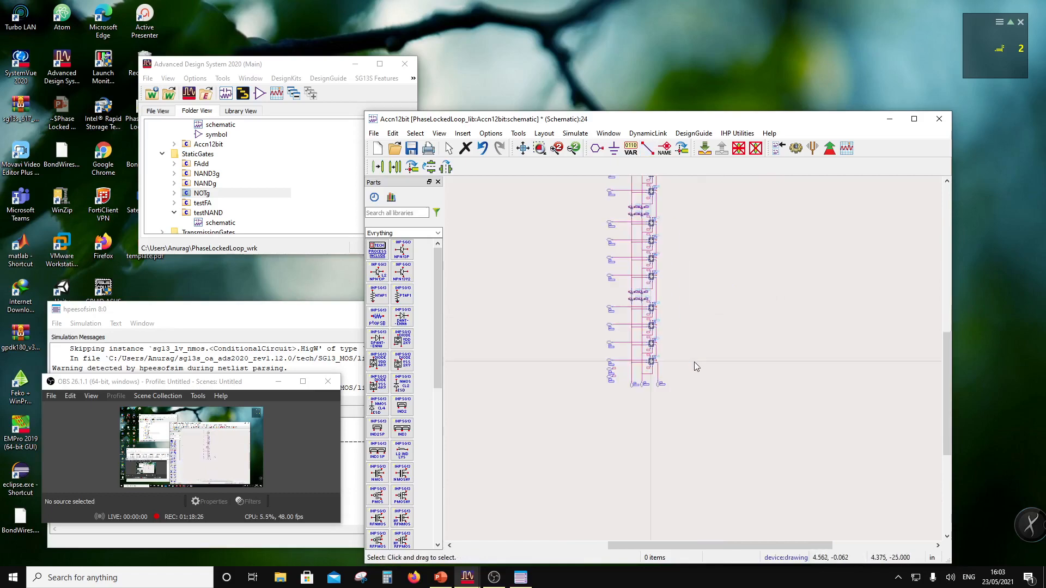
scroll(694, 362, up, 2)
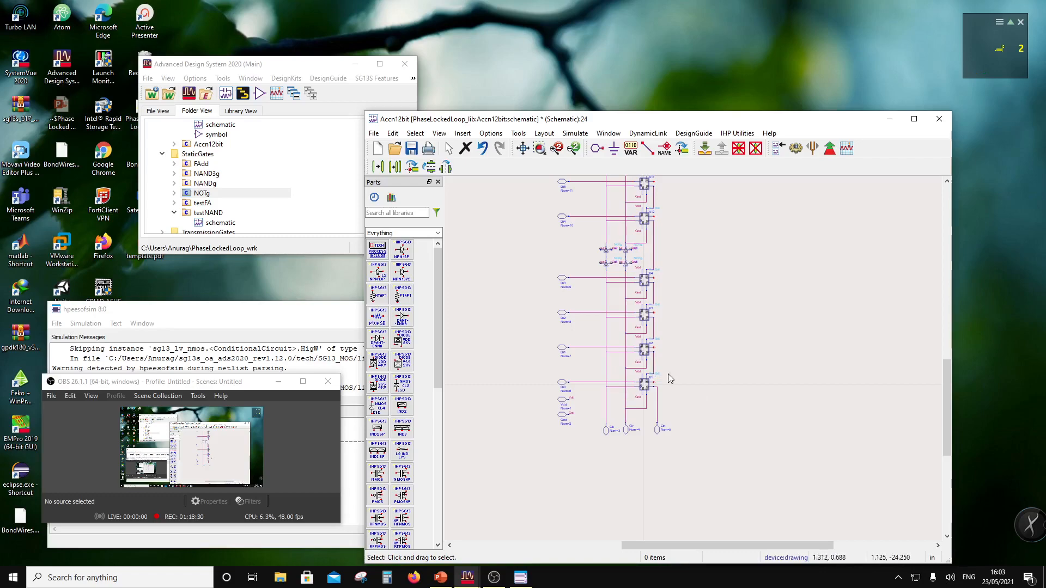
scroll(696, 362, up, 1)
scroll(674, 361, up, 1)
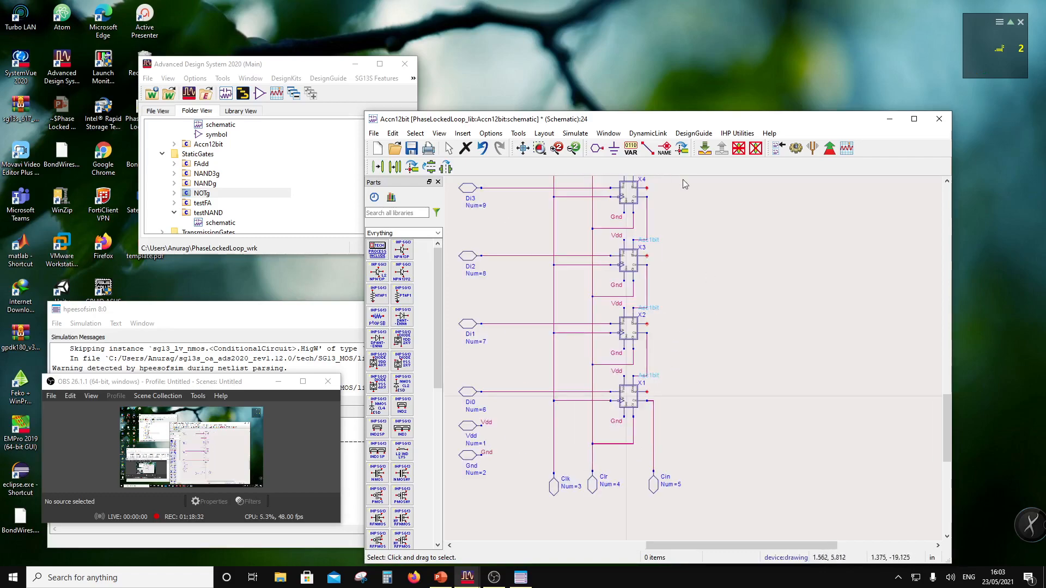
click(597, 147)
click(409, 174)
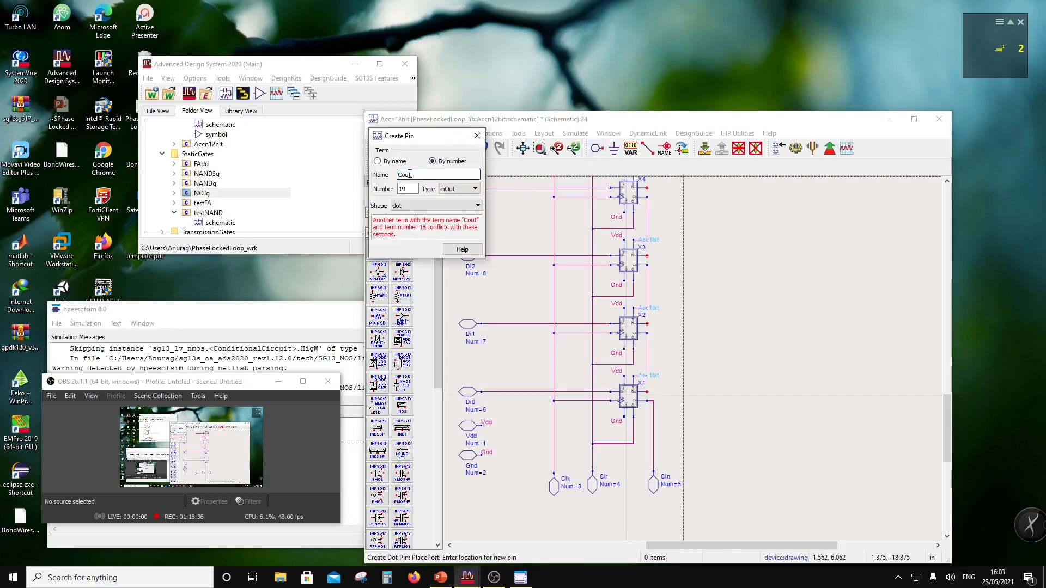
double_click(410, 174)
text(Do0)
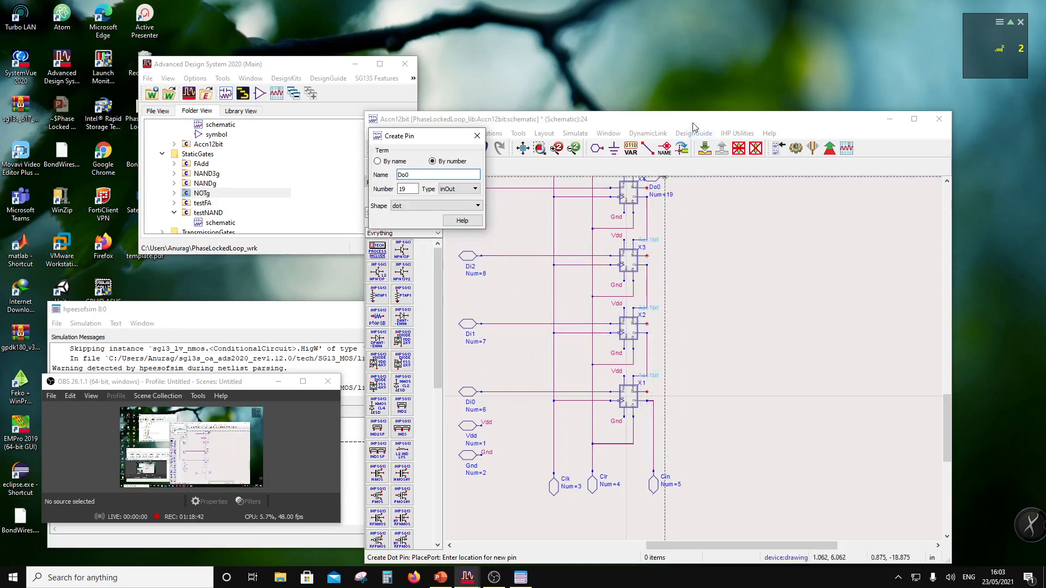
click(677, 142)
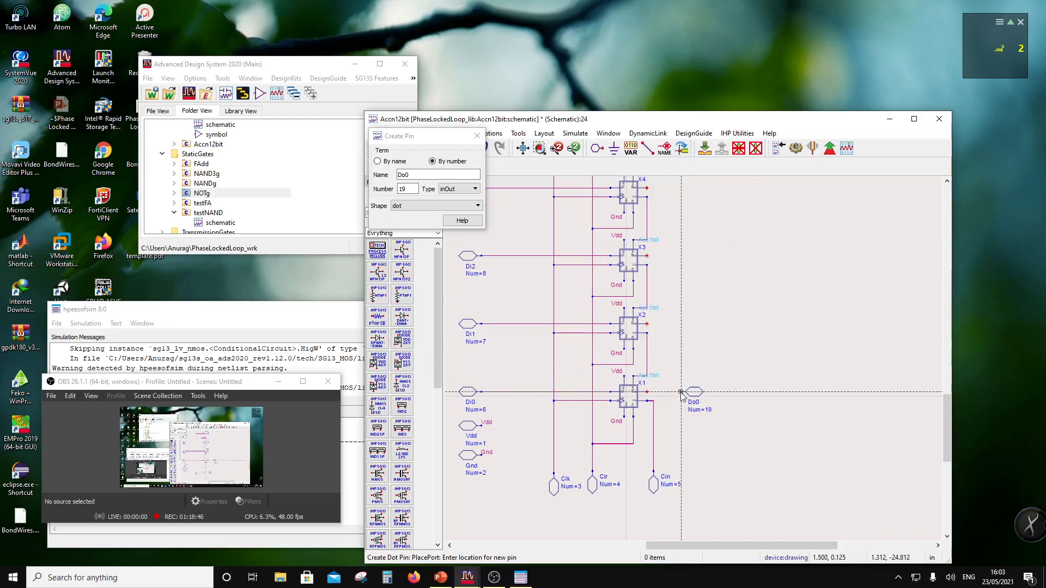
click(682, 392)
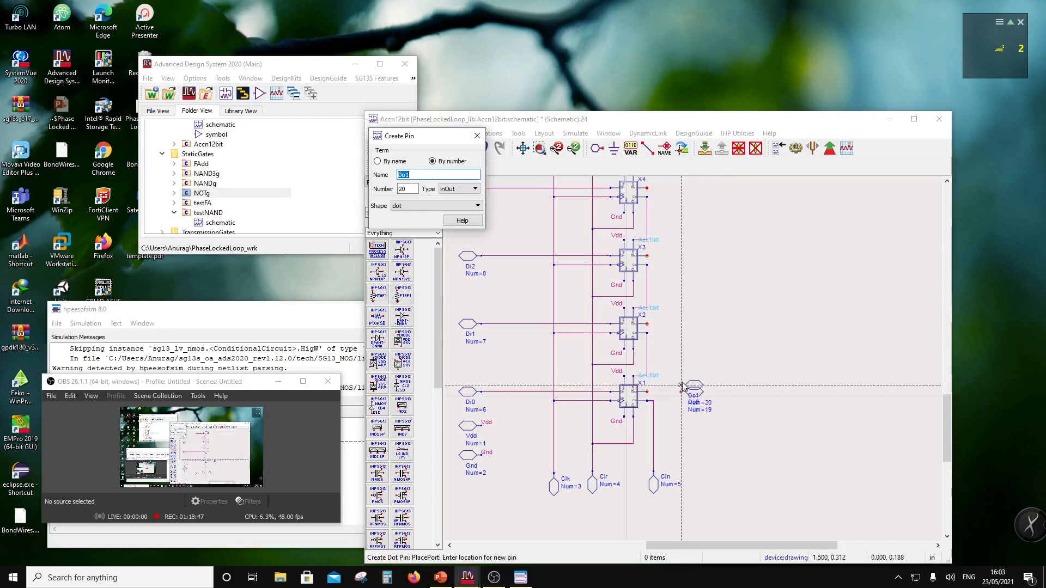
click(681, 324)
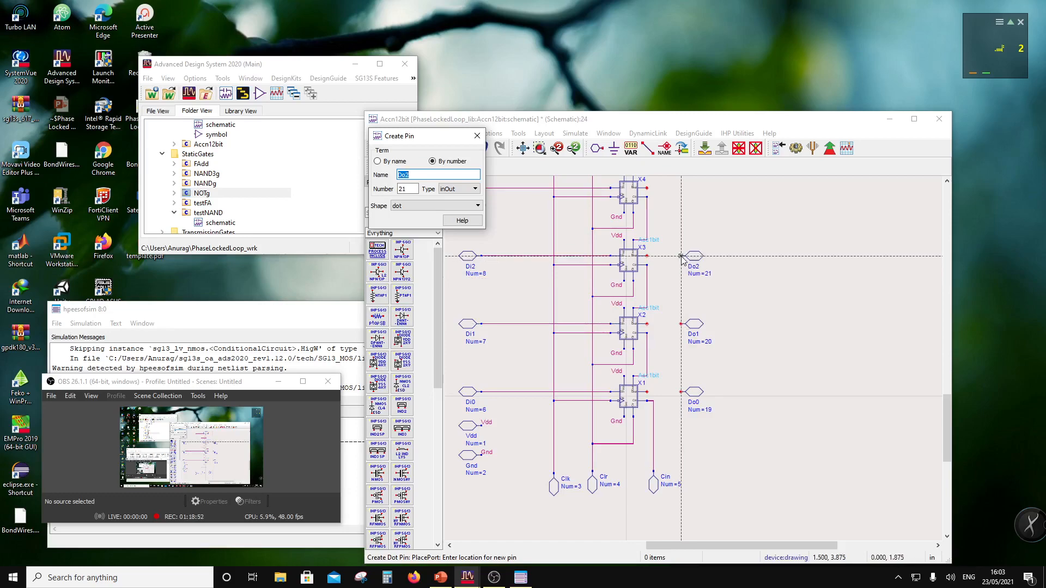
click(682, 257)
Place pins Do5, Do6 and Do7 beside the X11, X10 and X9 rows.
scroll(679, 260, down, 2)
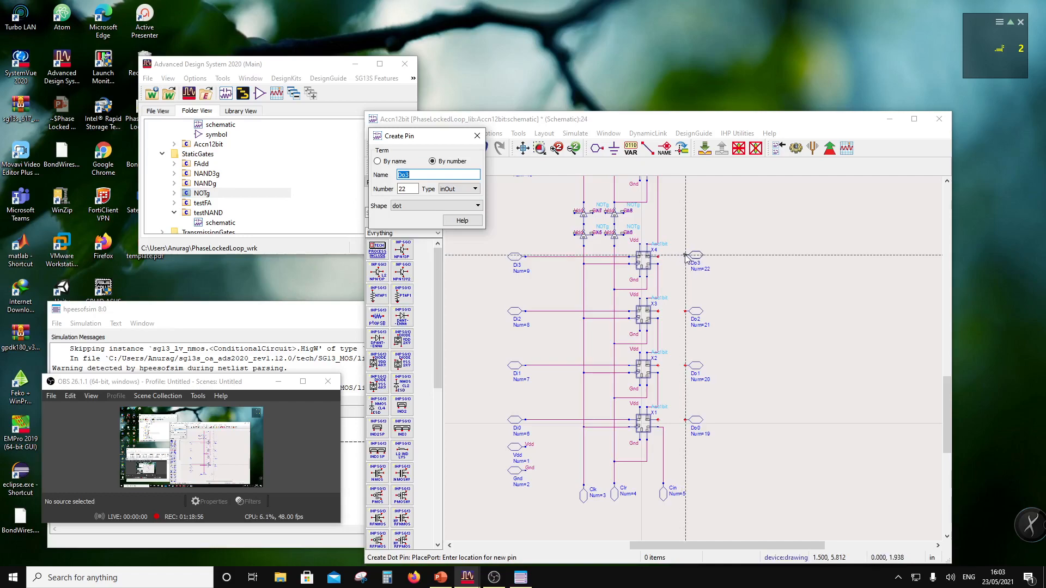
scroll(685, 259, down, 3)
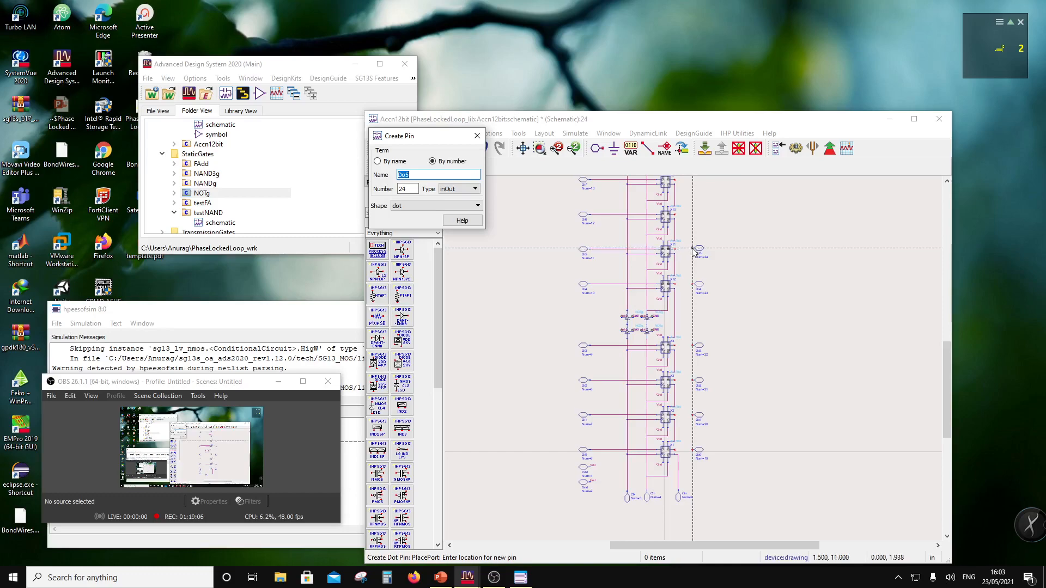
scroll(693, 251, up, 1)
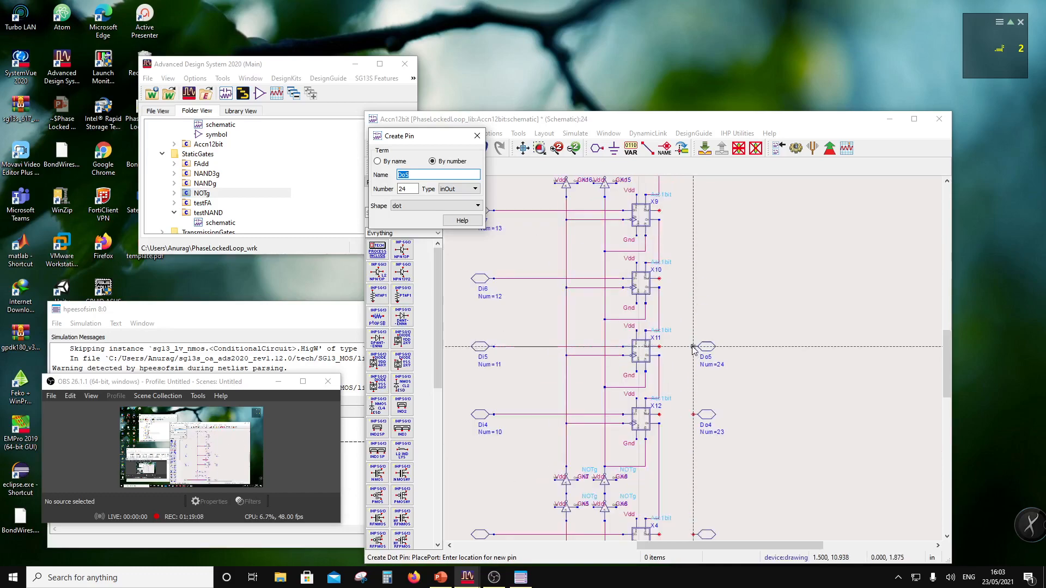
click(692, 347)
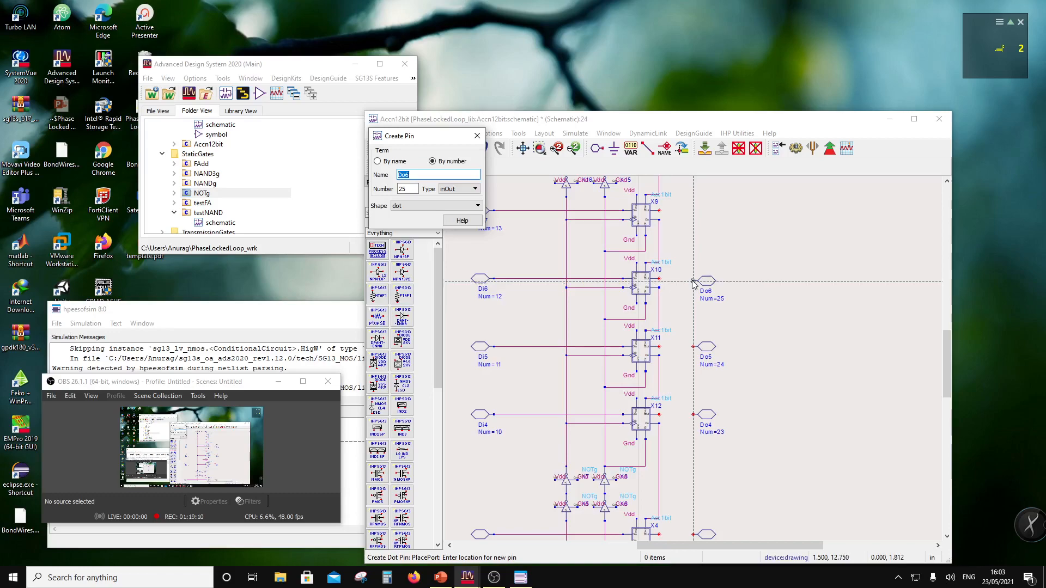
click(692, 279)
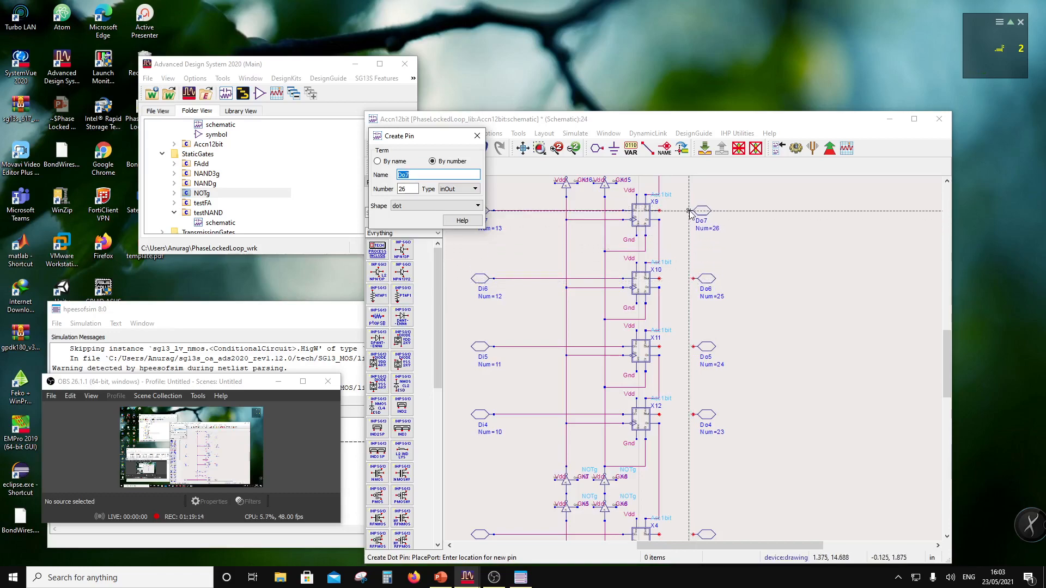
click(692, 211)
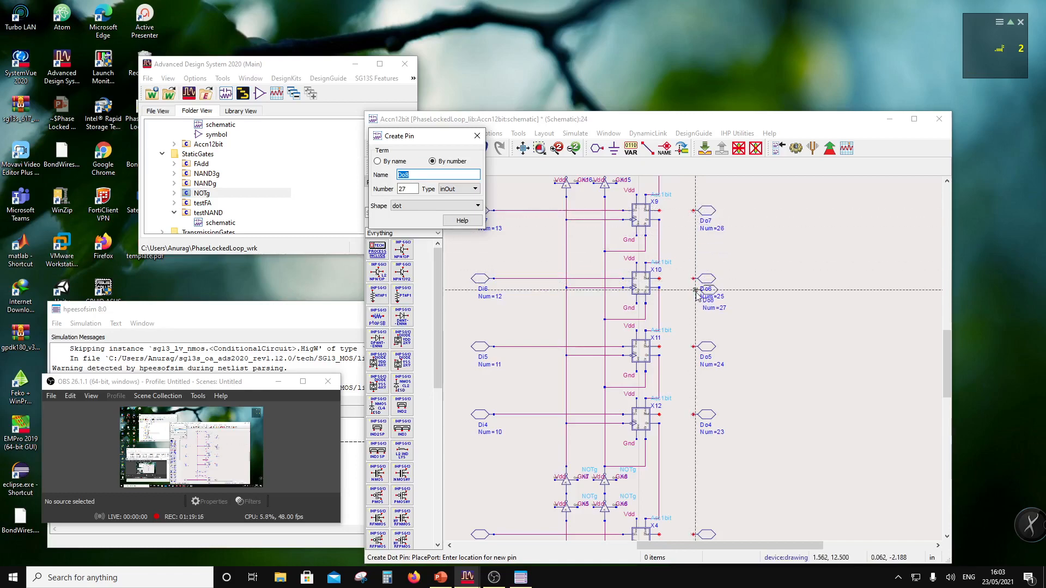
Place pins Do8 through Do11 beside the X17–X20 rows, ending pin placement.
scroll(694, 228, down, 2)
scroll(696, 249, up, 2)
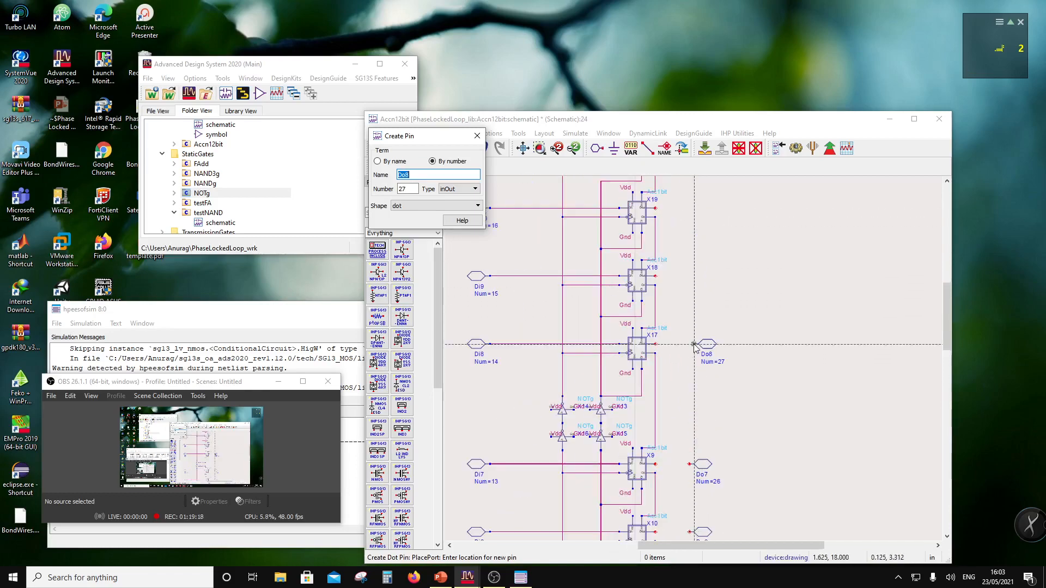
click(688, 345)
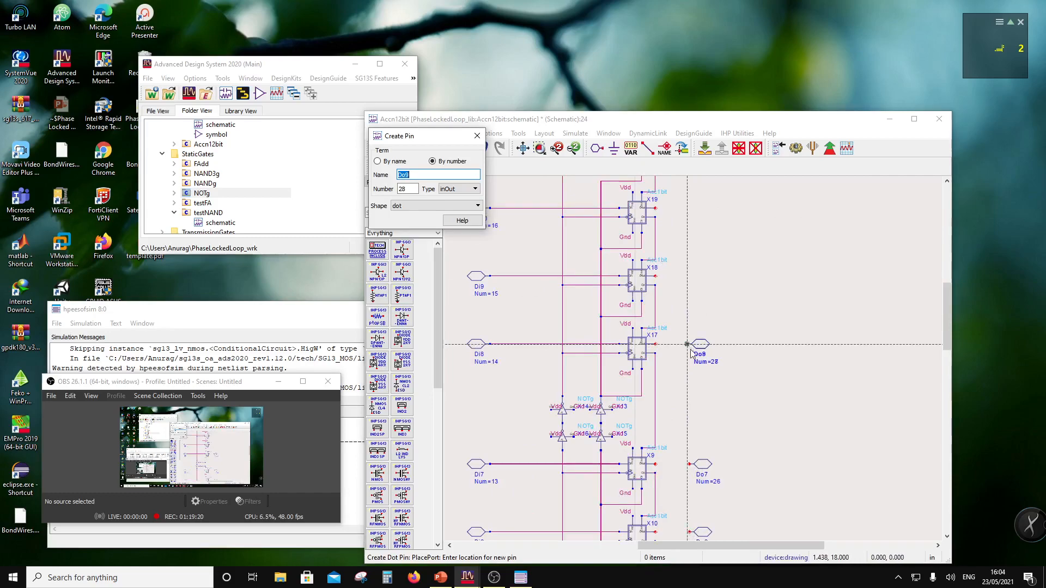
click(689, 277)
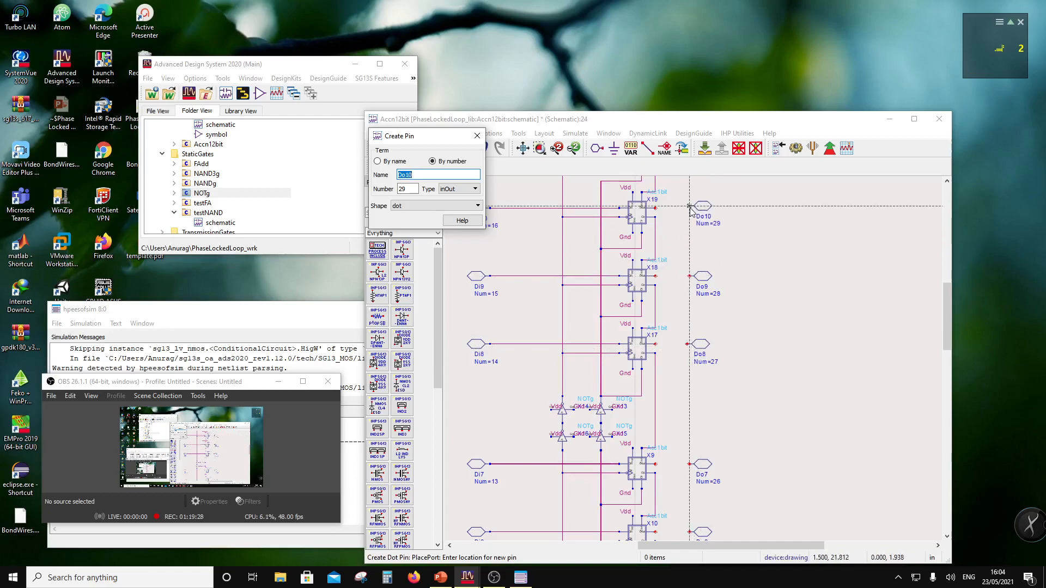
click(691, 211)
scroll(691, 240, down, 2)
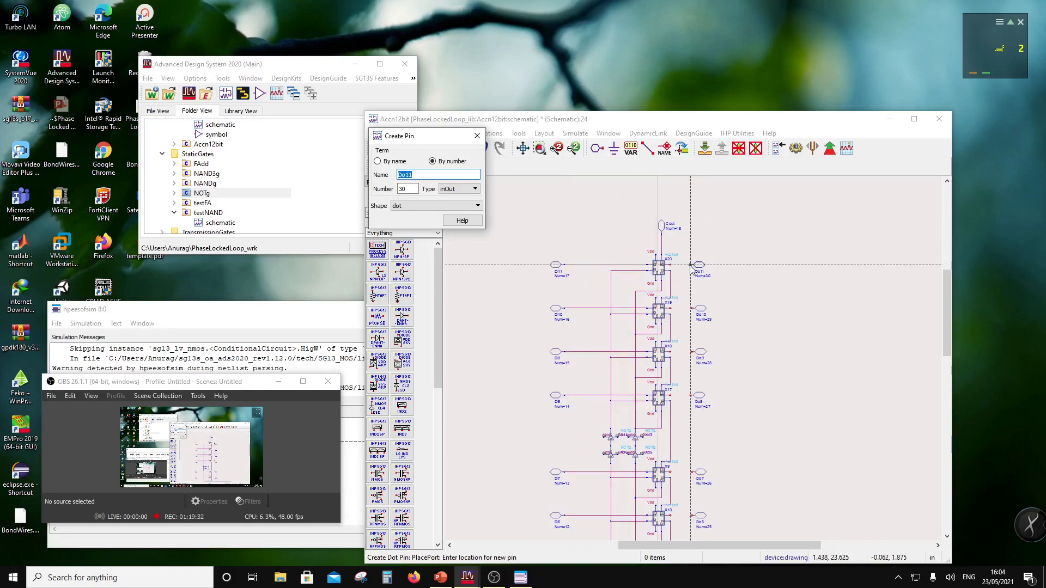
click(692, 266)
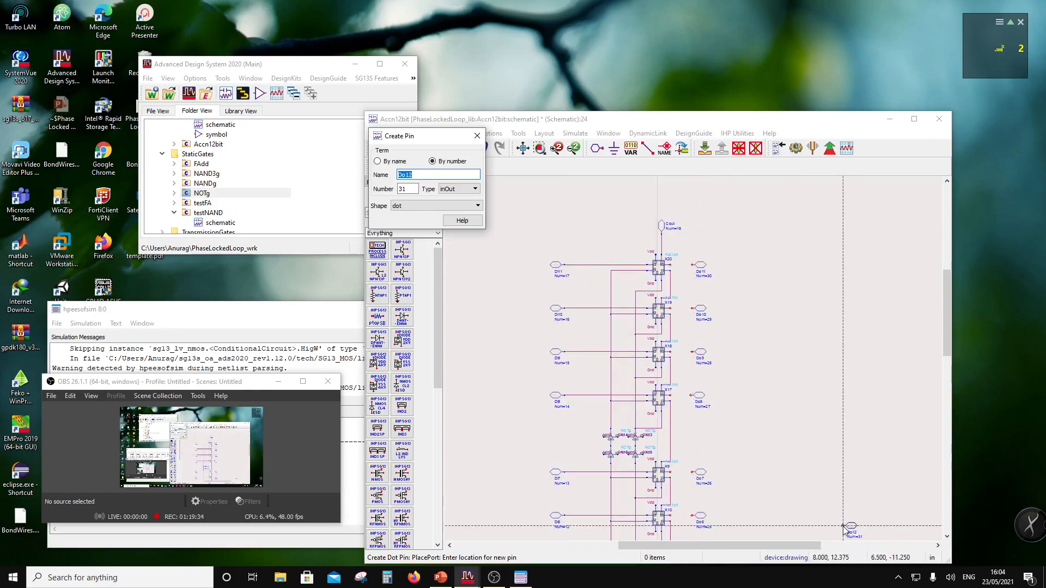
key(Escape)
scroll(668, 365, down, 4)
scroll(667, 365, up, 2)
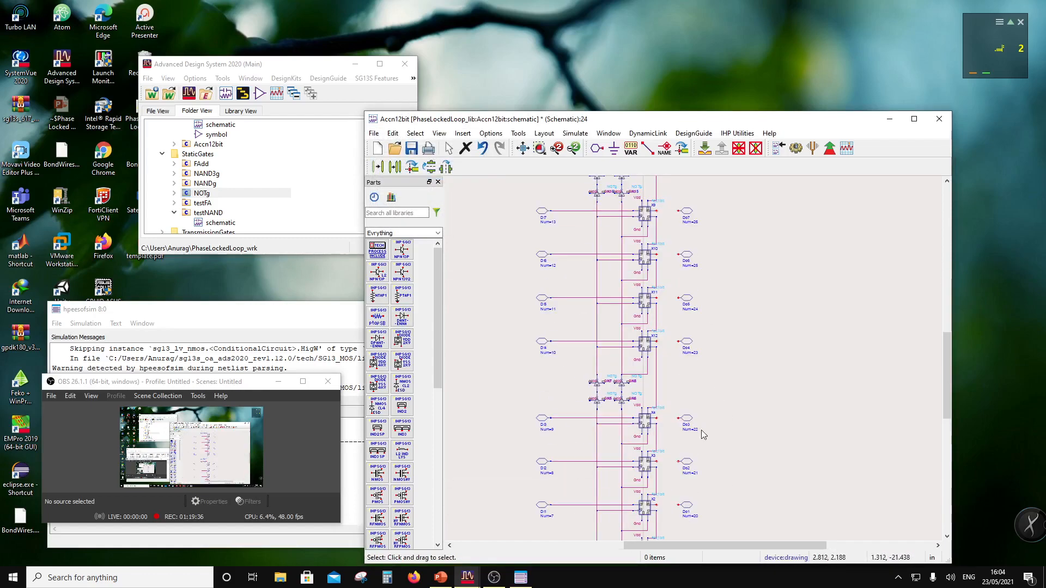
Wire the outputs of cells X1–X4 to pins Do0–Do3.
scroll(697, 414, up, 3)
click(647, 148)
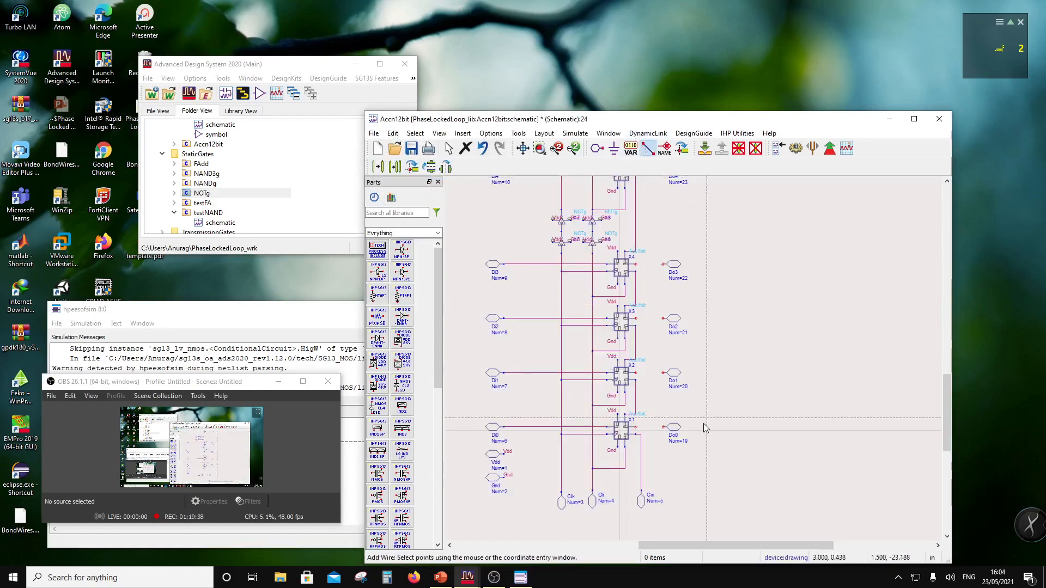
click(663, 427)
click(635, 427)
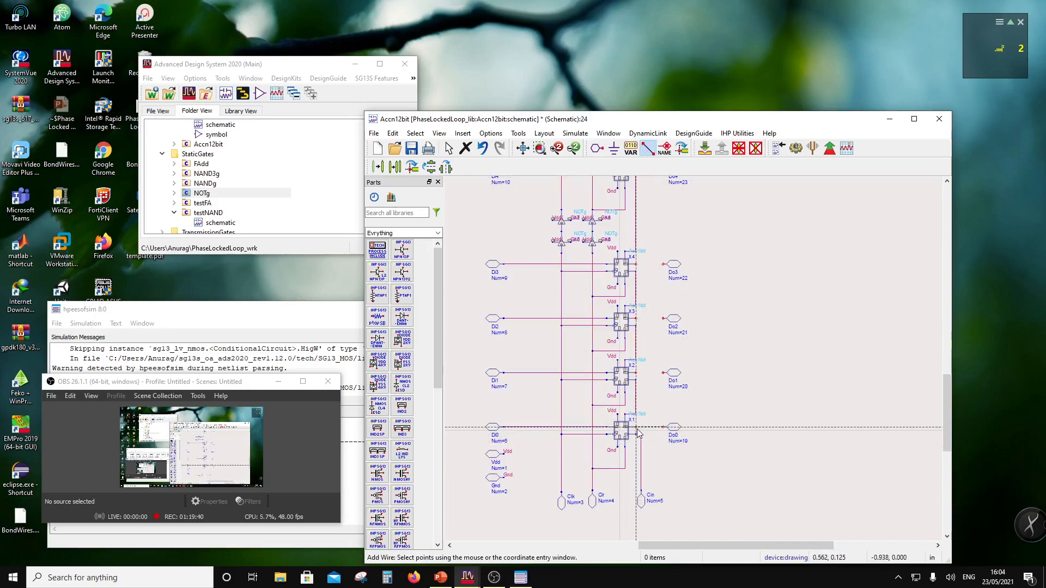
click(663, 373)
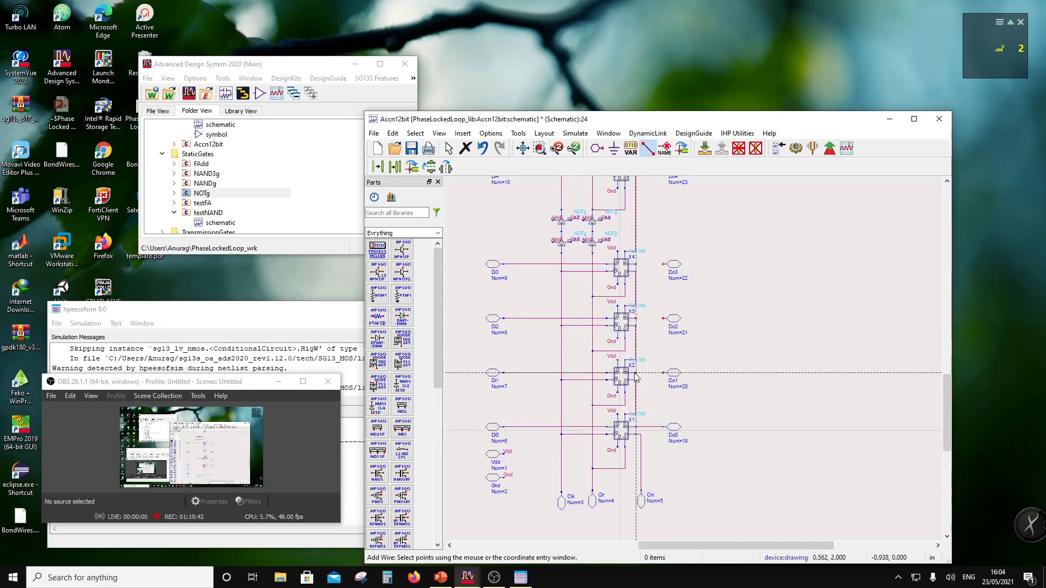
click(636, 372)
click(663, 318)
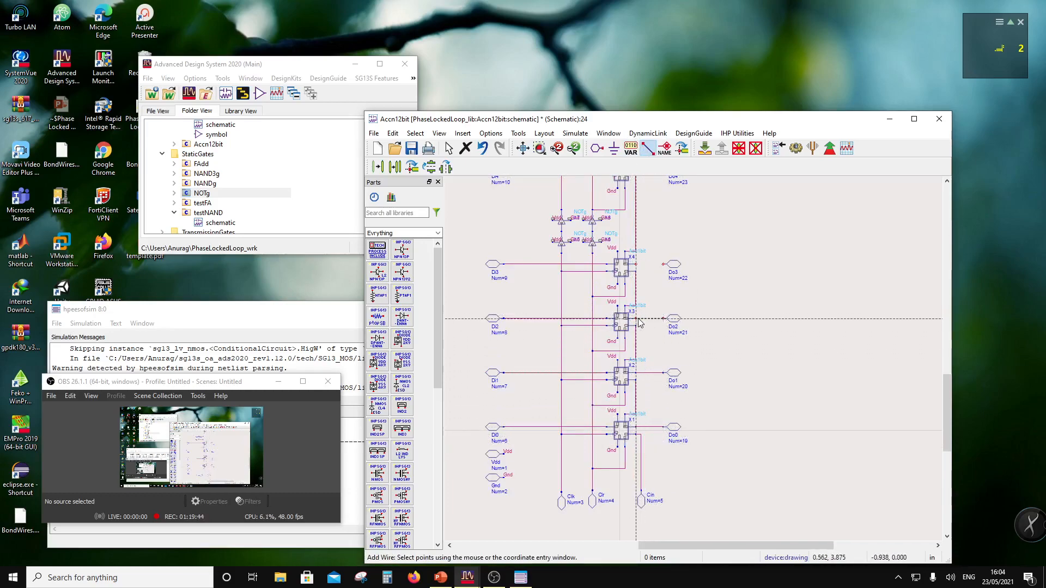
click(636, 318)
click(663, 265)
click(636, 264)
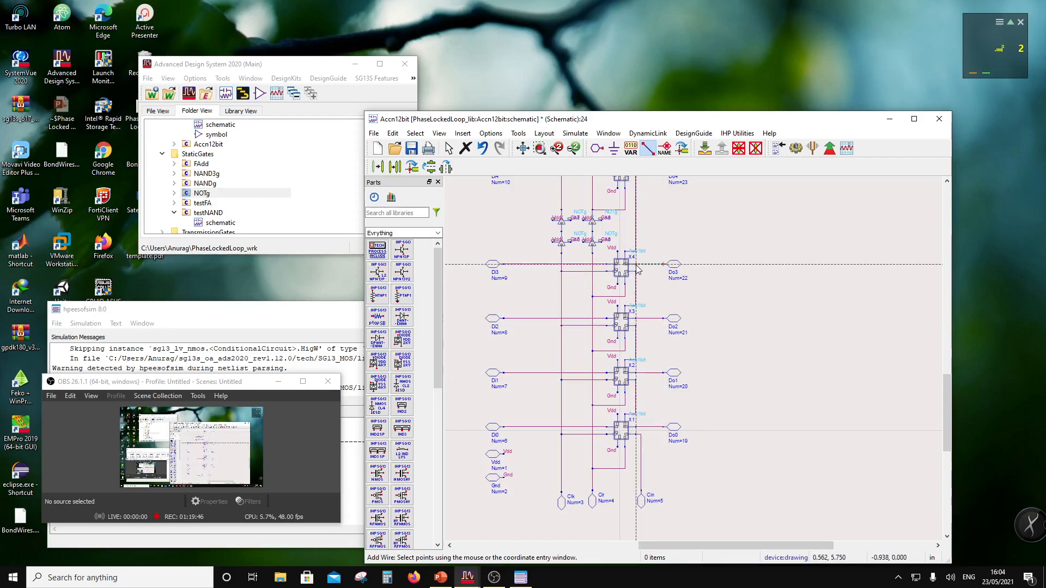
Wire pins Do5 and Do6 to the X11 and X10 outputs.
scroll(687, 302, down, 2)
scroll(687, 302, up, 2)
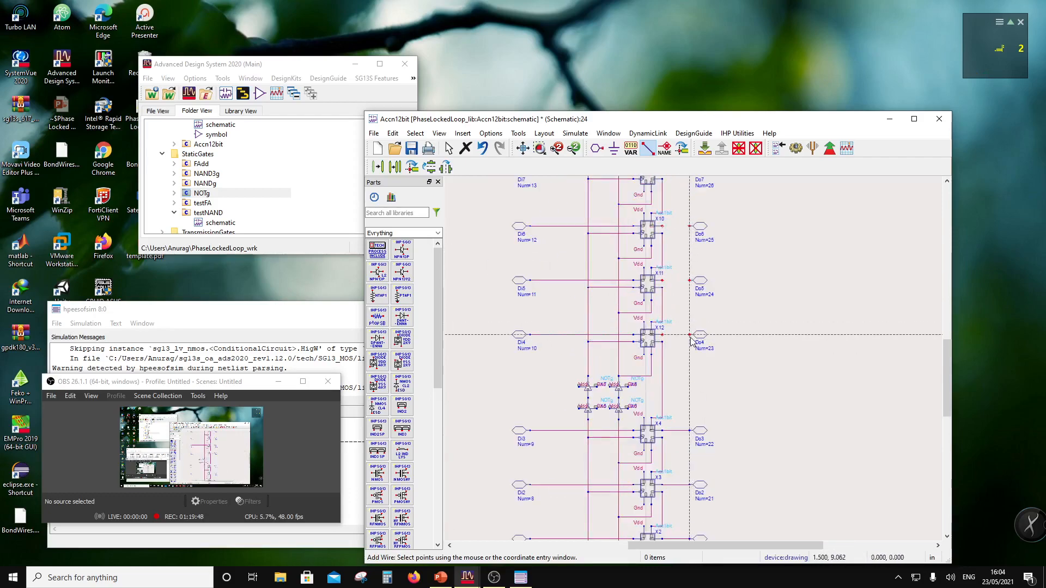
click(690, 281)
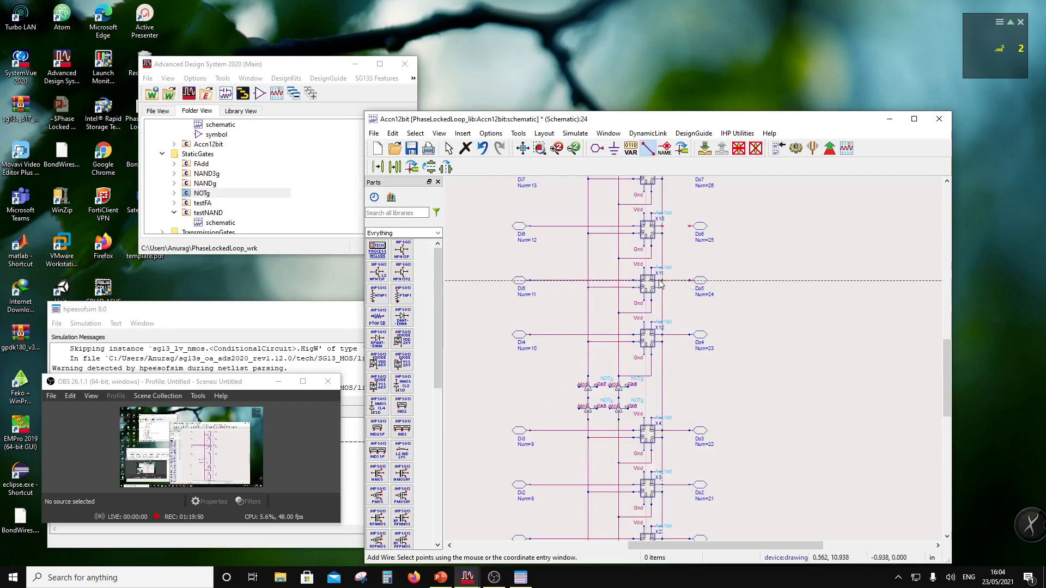
click(664, 281)
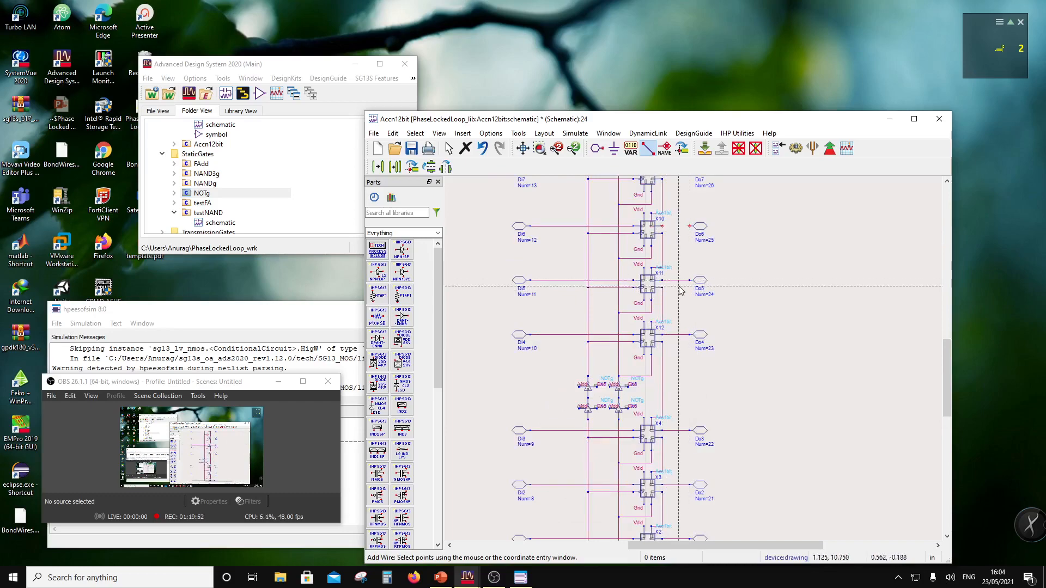
click(689, 225)
click(663, 227)
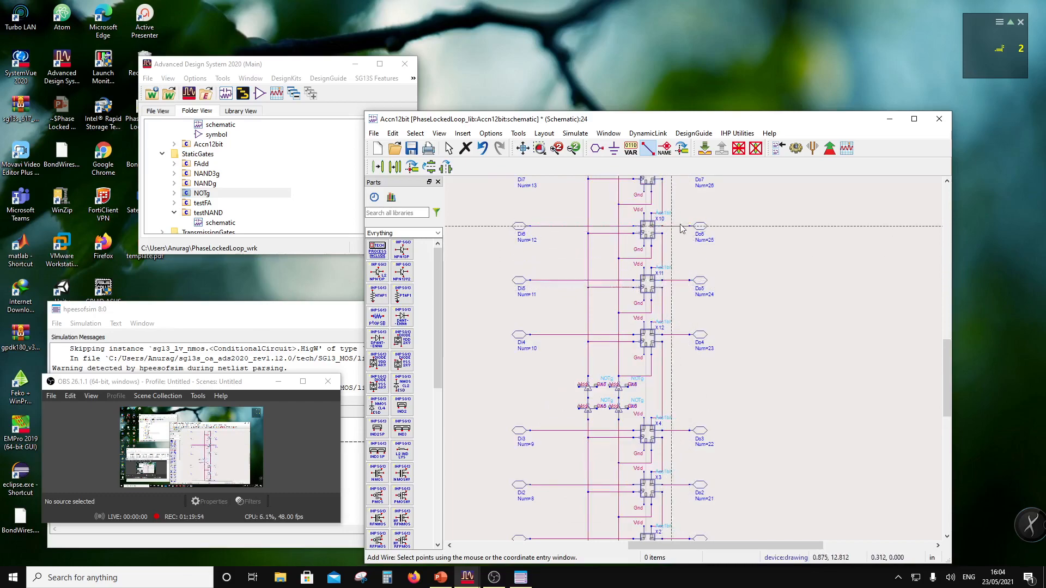
Wire pins Do7, Do8 and Do11 to their cells' outputs, including X17 and X20.
scroll(665, 230, down, 2)
click(694, 252)
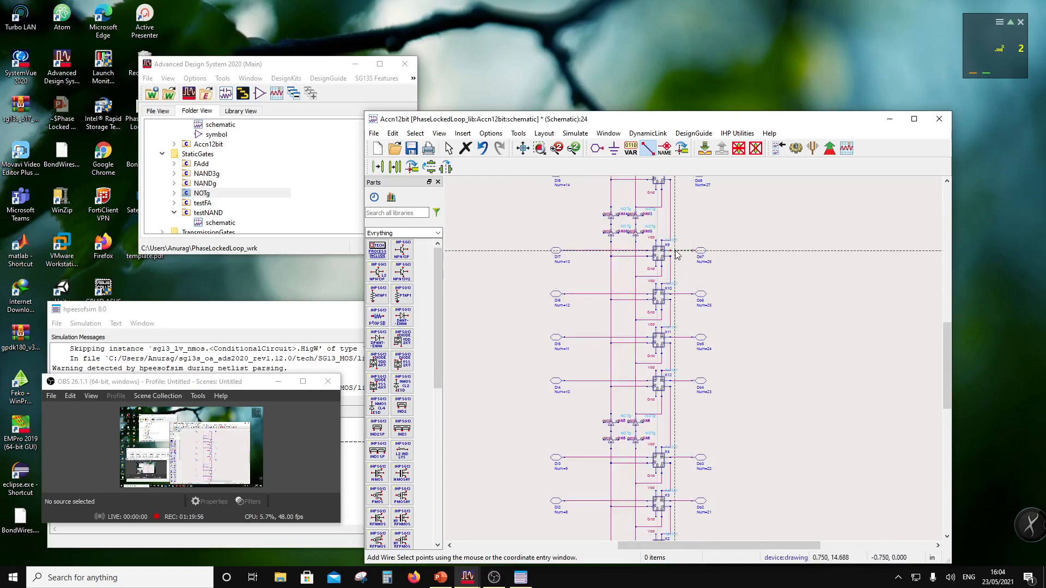
scroll(697, 288, down, 2)
click(692, 265)
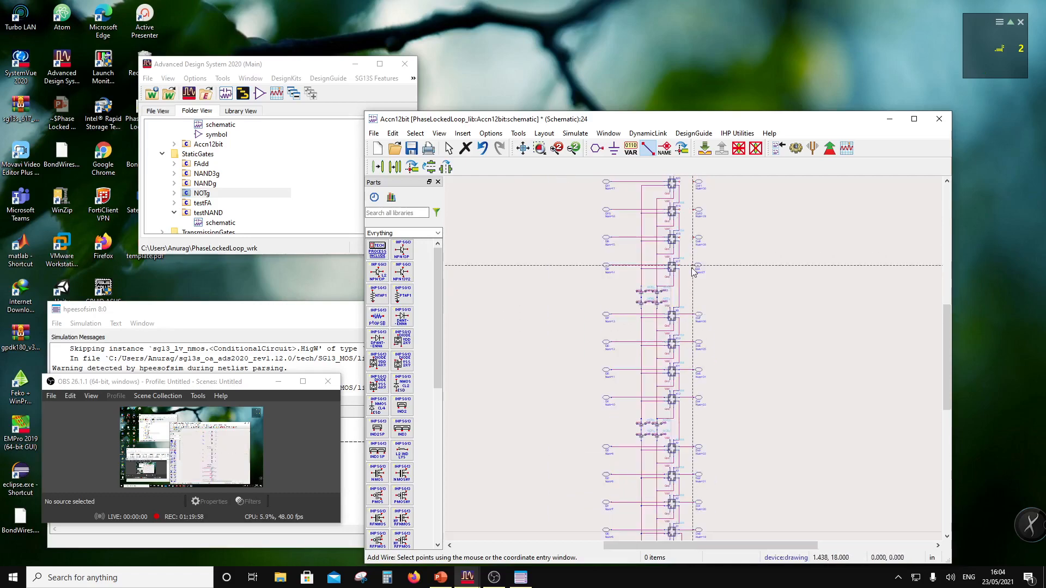
click(680, 265)
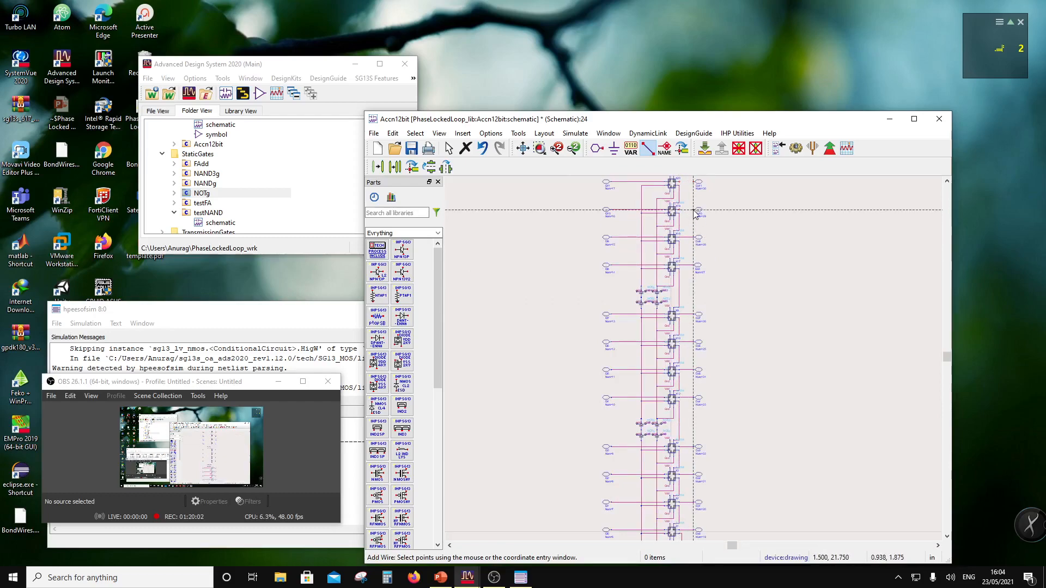
scroll(696, 294, down, 1)
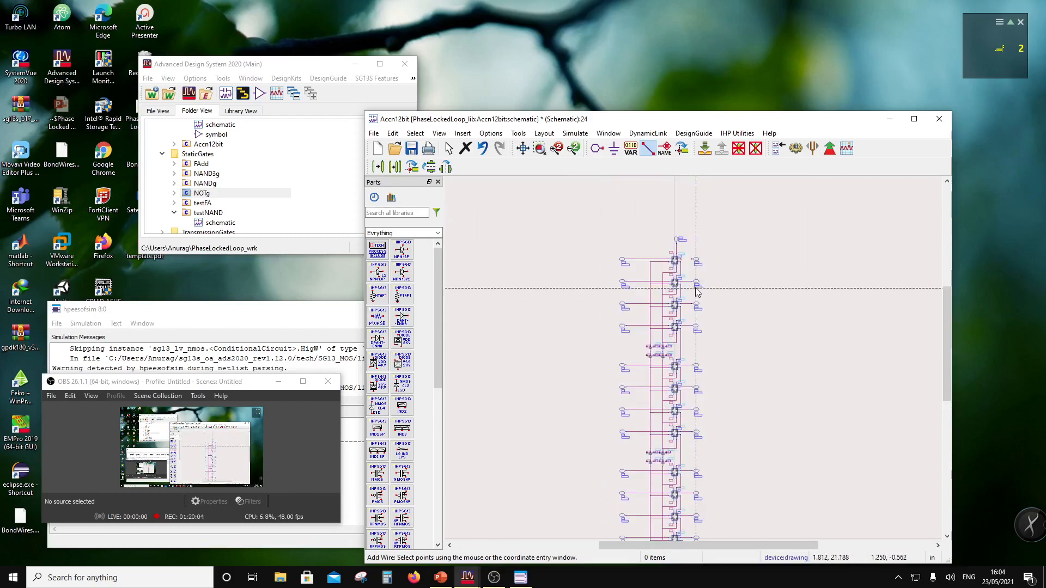
scroll(696, 311, up, 2)
click(692, 322)
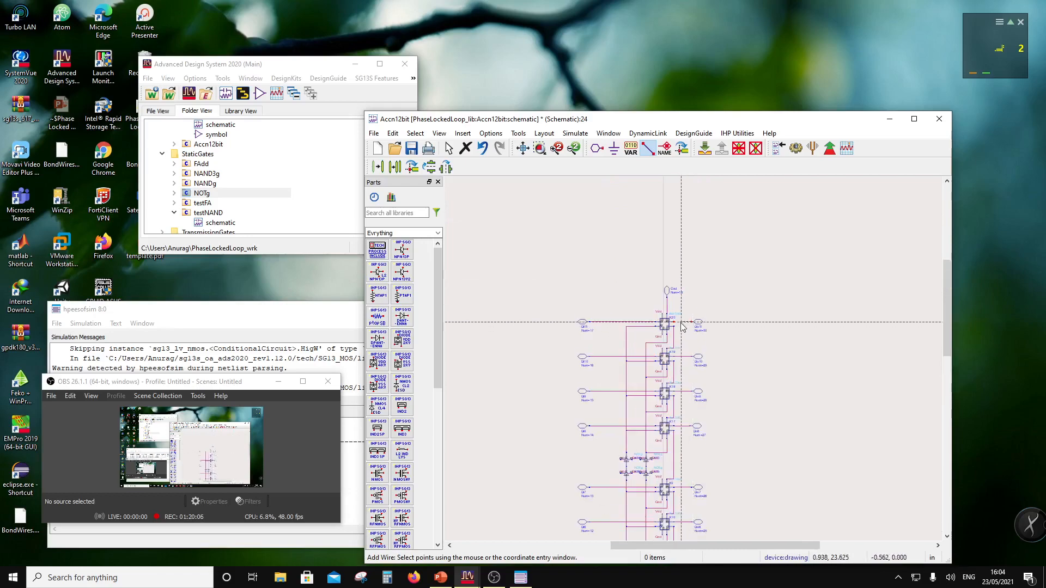
click(674, 322)
Stop wiring, then save and close the Accn12bit schematic.
key(Escape)
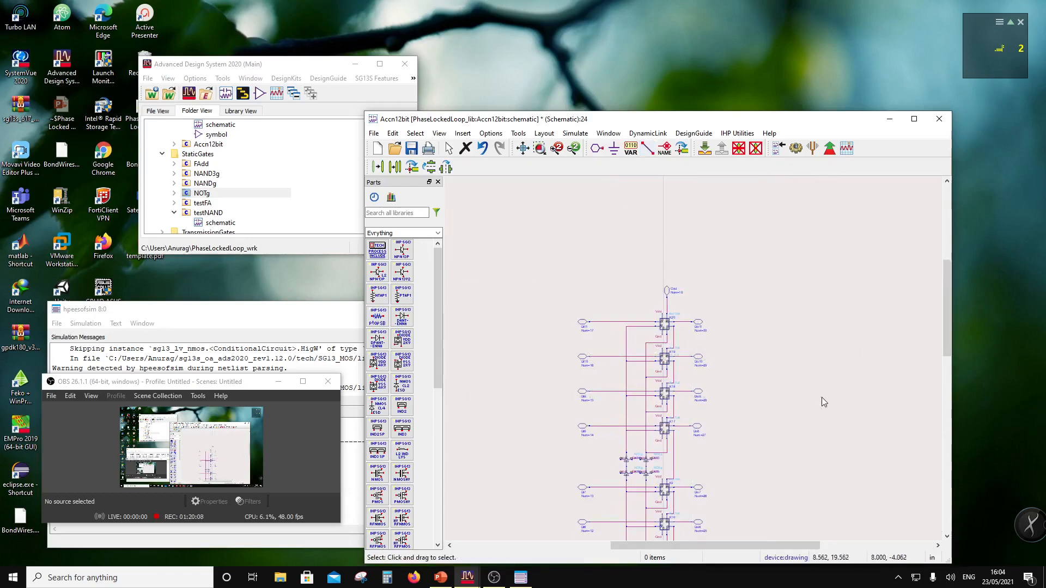
scroll(698, 403, down, 2)
scroll(691, 370, up, 2)
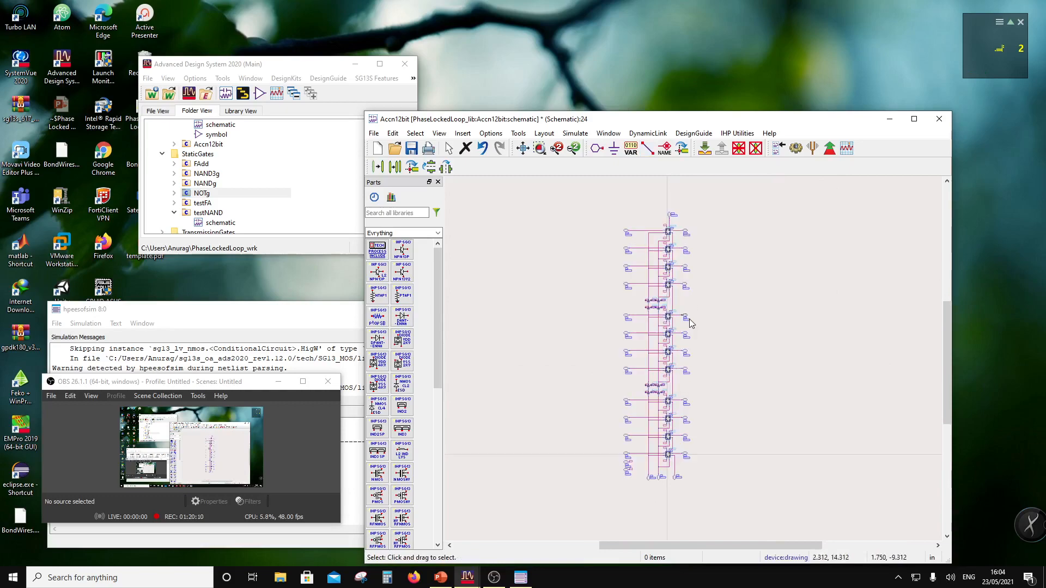
click(415, 149)
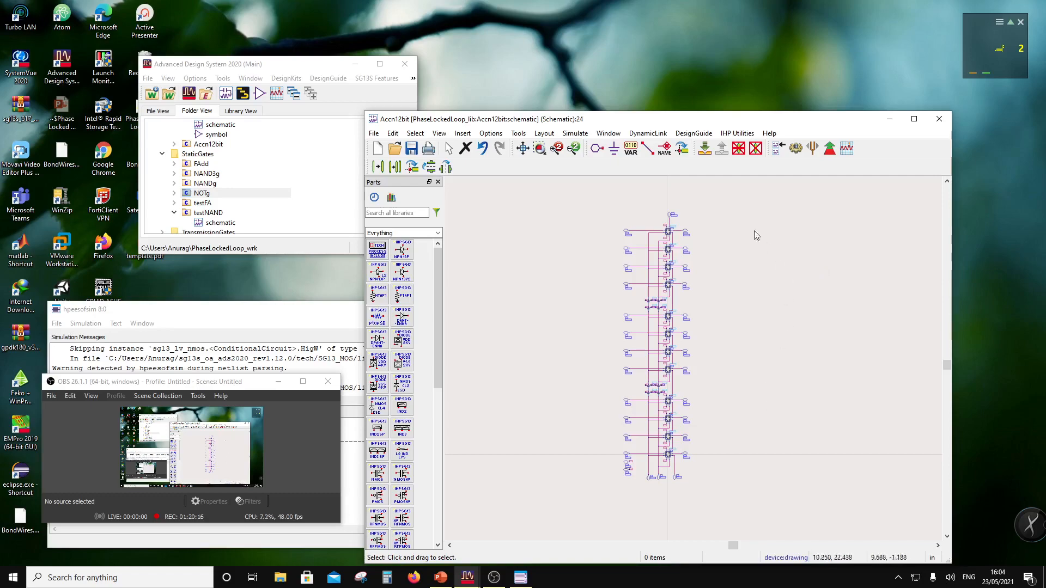
click(938, 119)
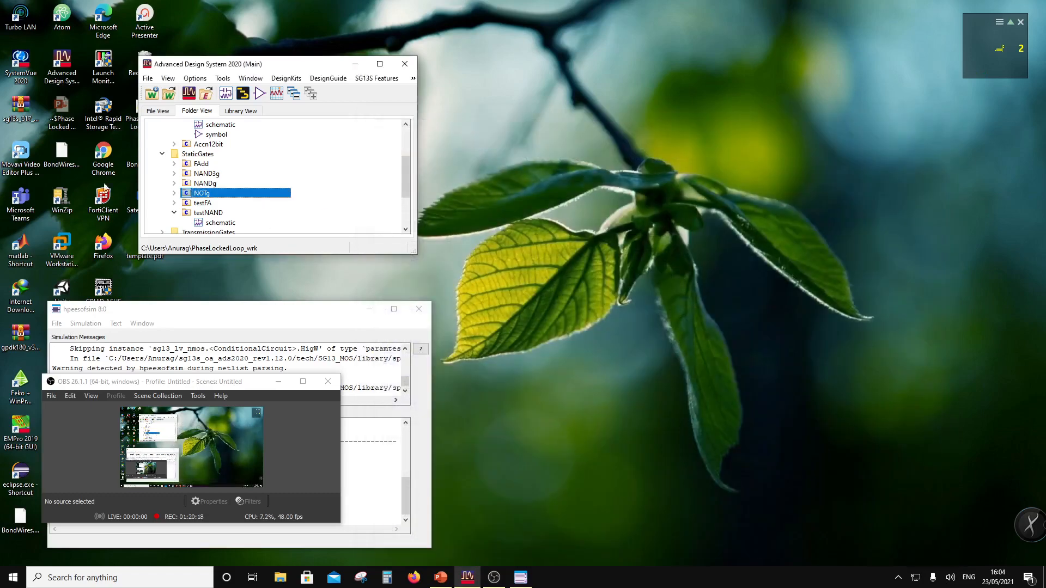
Create a new symbol view for the Accn12bit cell from the Folder View.
scroll(191, 171, up, 3)
right_click(206, 214)
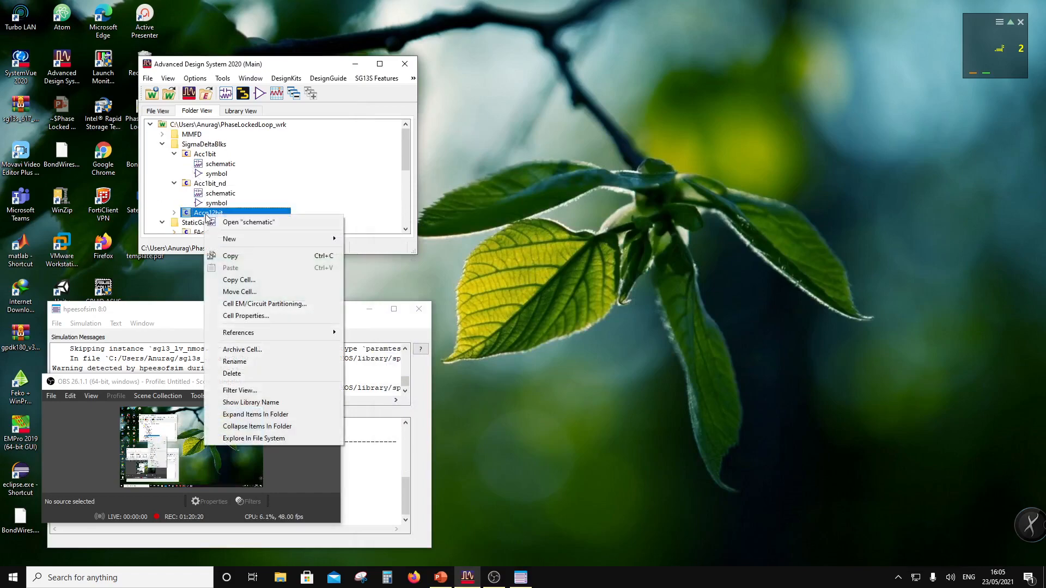
click(361, 267)
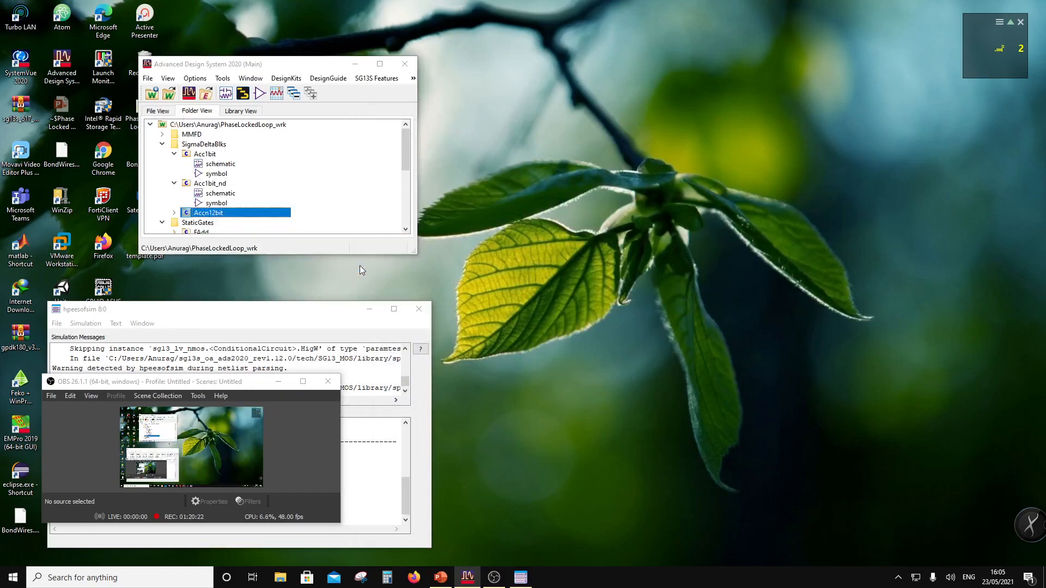
click(260, 191)
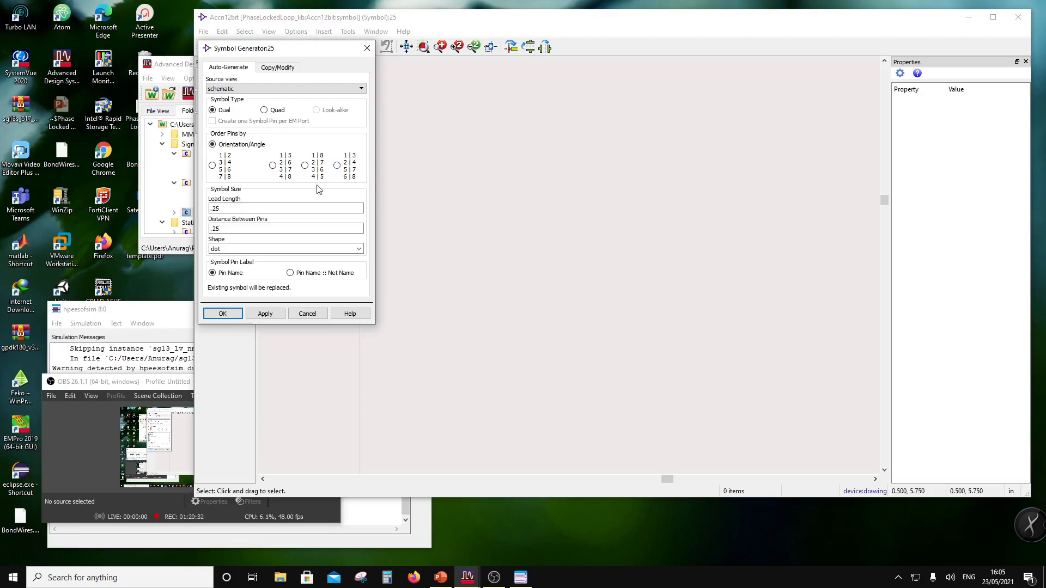
Accept the Symbol Generator's default Dual symbol settings to generate the Accn12bit symbol.
click(222, 313)
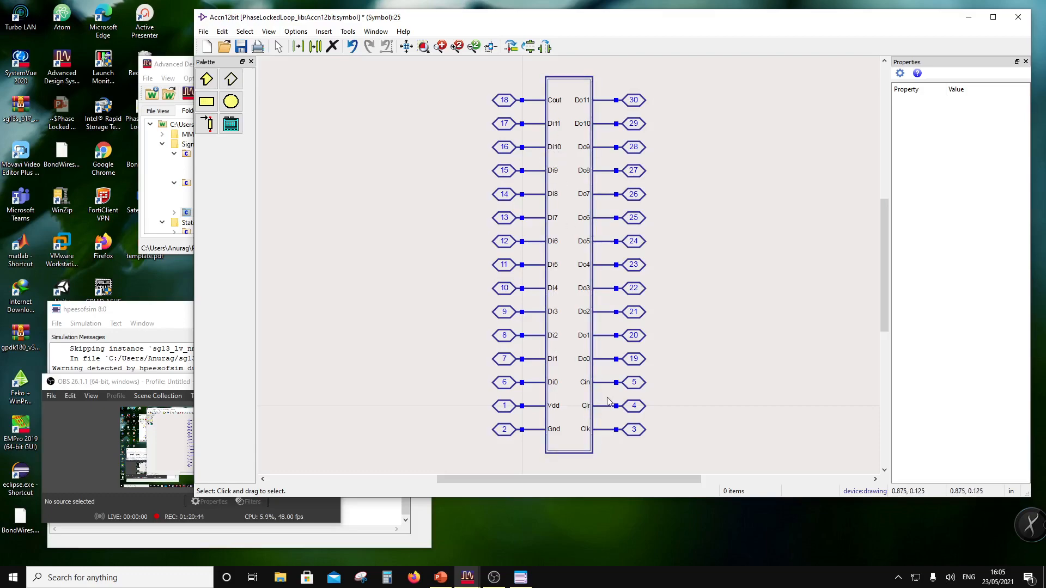
Shift the symbol's right-hand pins outward and drag the box's right corners to widen it.
scroll(587, 324, down, 3)
drag(555, 175, 643, 384)
drag(572, 359, 589, 357)
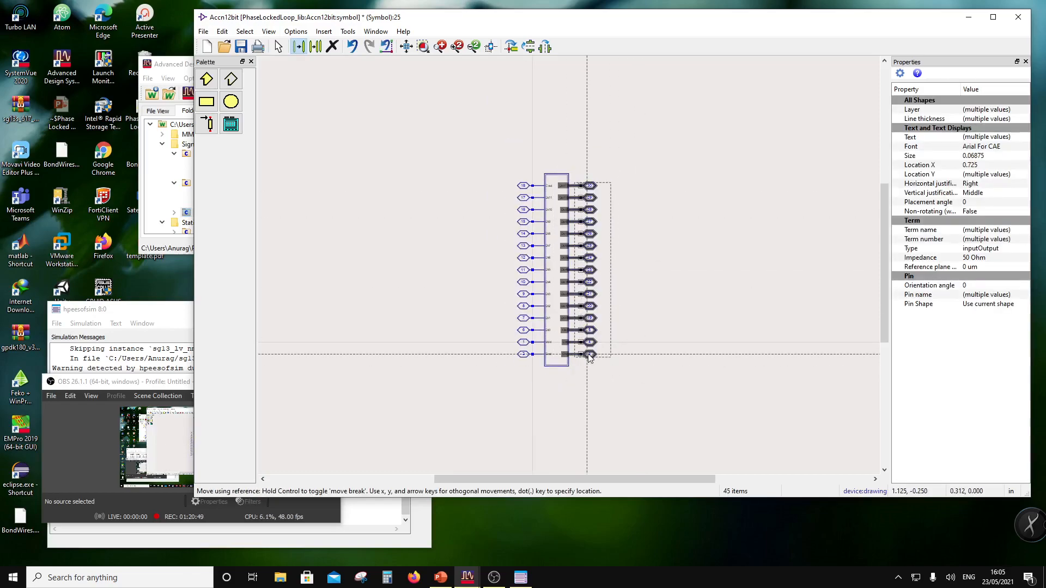
click(628, 359)
drag(554, 162, 584, 367)
click(574, 401)
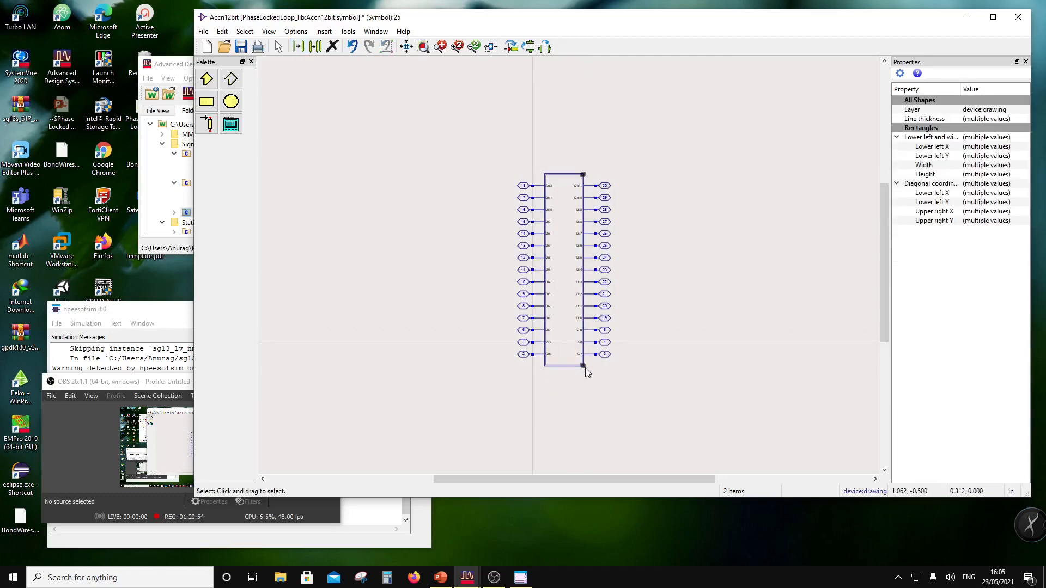
click(596, 386)
scroll(570, 327, up, 1)
scroll(568, 278, up, 2)
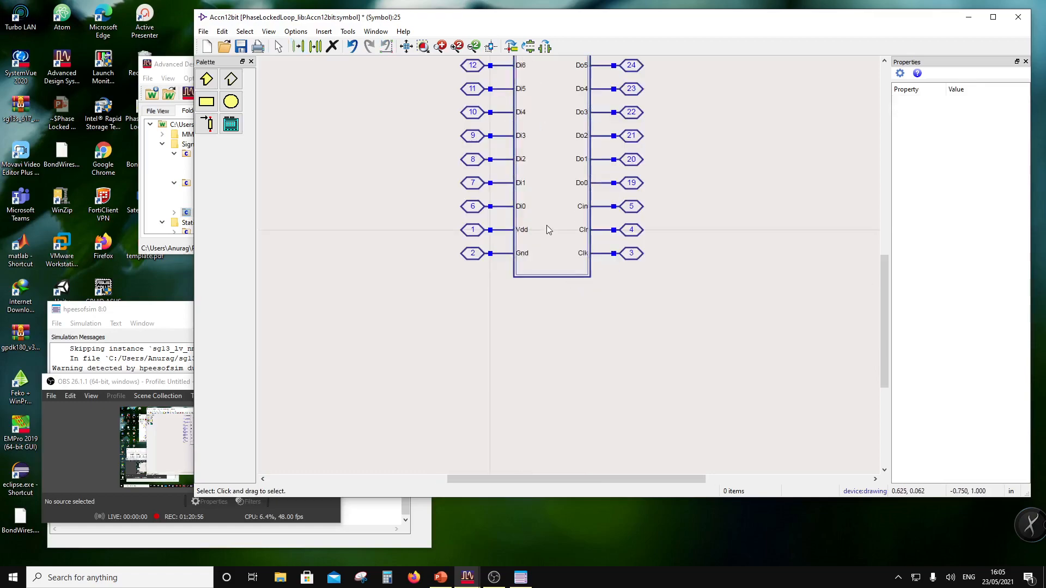
Rotate the Gnd and Clk pins to point downward and place them beneath the box.
scroll(551, 265, down, 1)
click(556, 274)
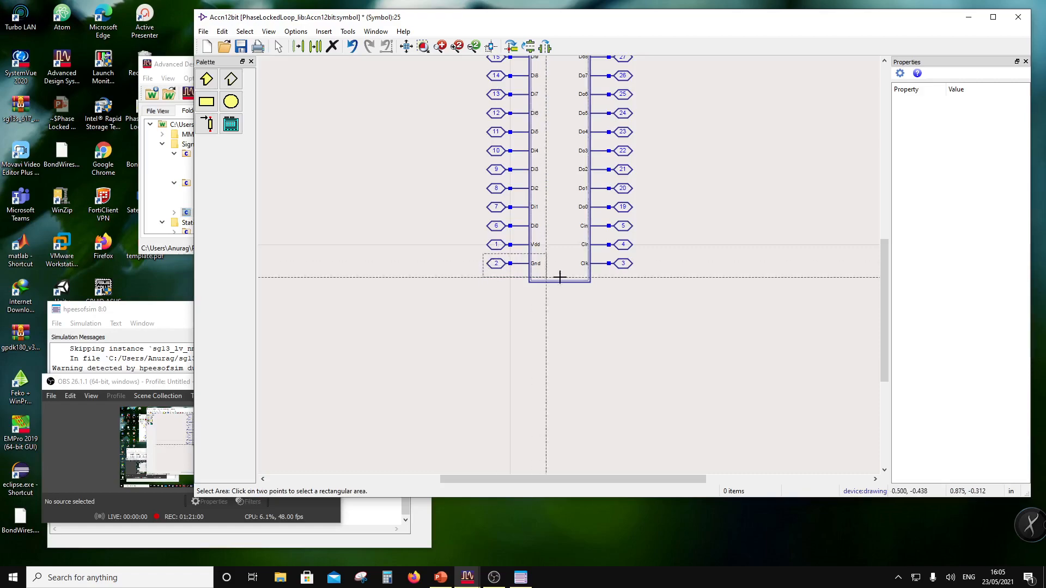
click(511, 47)
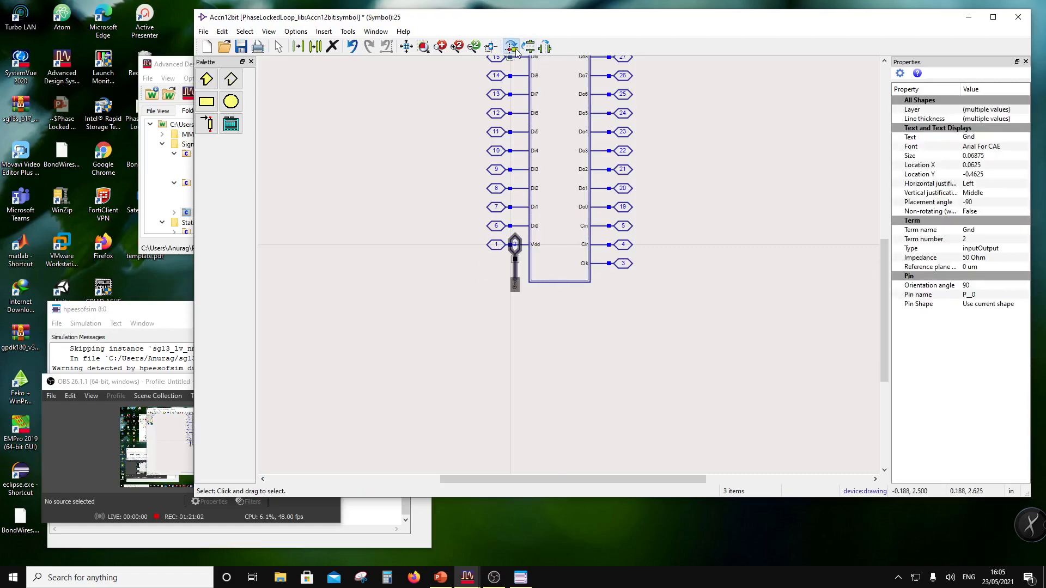
drag(514, 282, 538, 321)
click(587, 290)
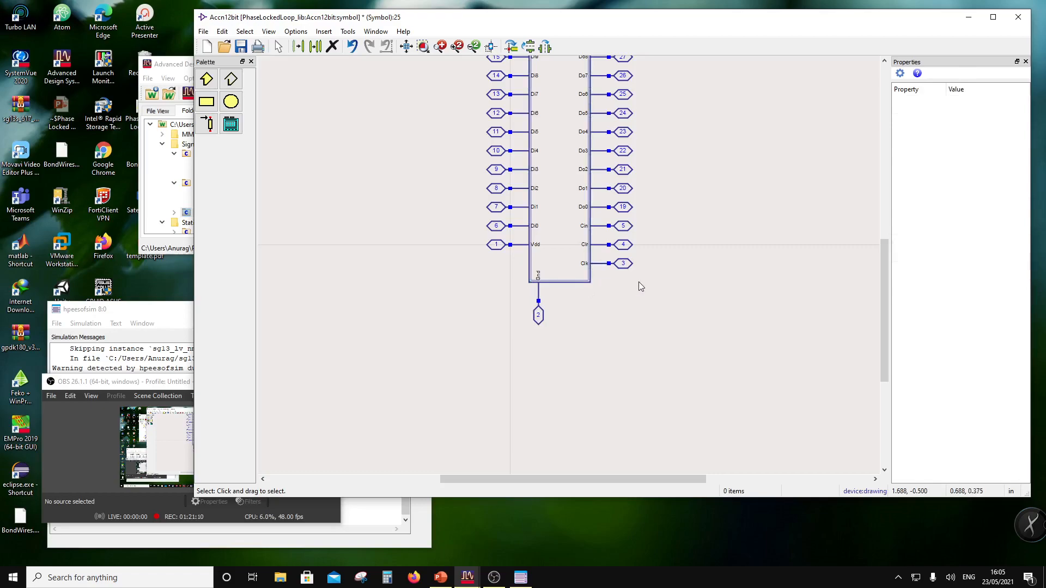
drag(639, 282, 555, 309)
click(508, 48)
click(623, 269)
Rotate the Clr pin vertically and set it below the box, off to the right.
drag(653, 256, 579, 227)
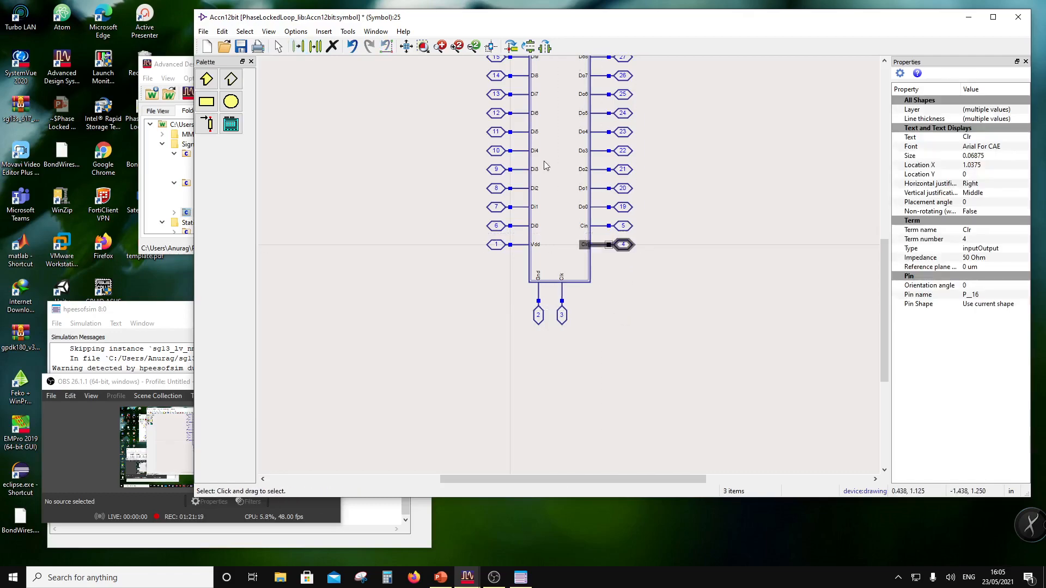
click(514, 48)
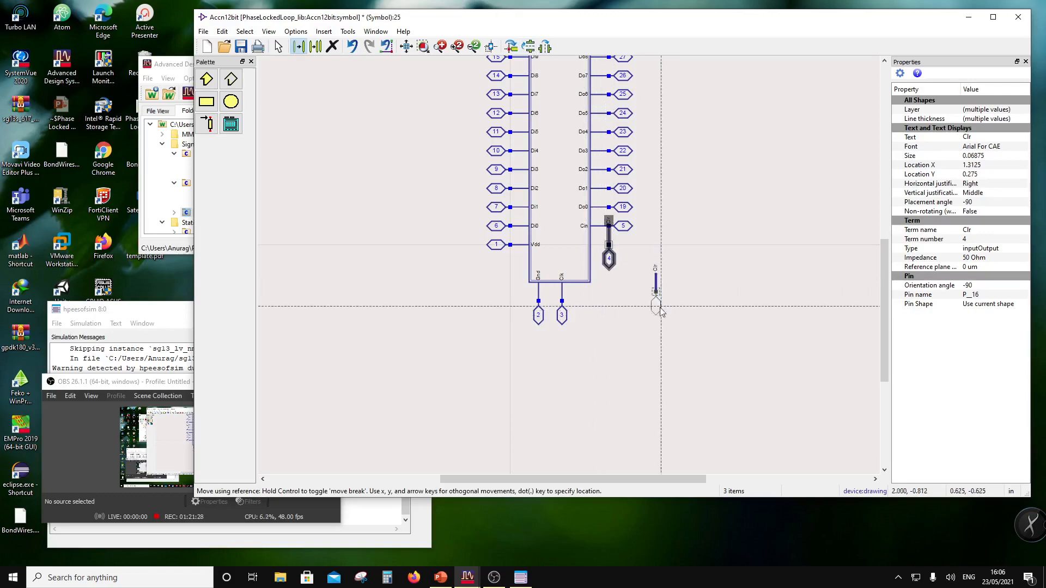
click(714, 310)
scroll(656, 266, down, 1)
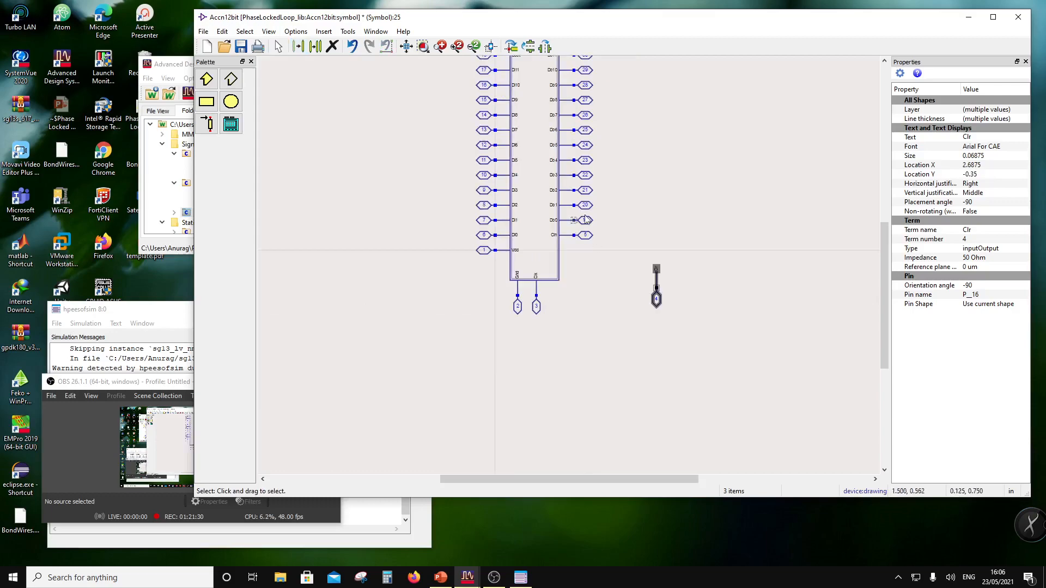
drag(547, 135, 581, 316)
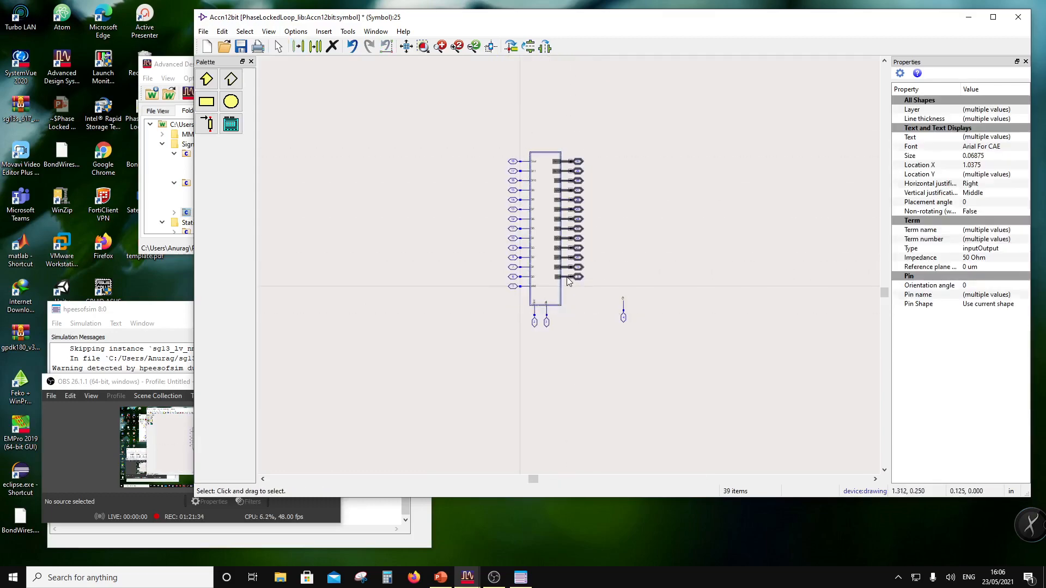
Shift the right-side pins right and stretch the box's right corners to widen it.
drag(566, 277, 568, 278)
click(575, 310)
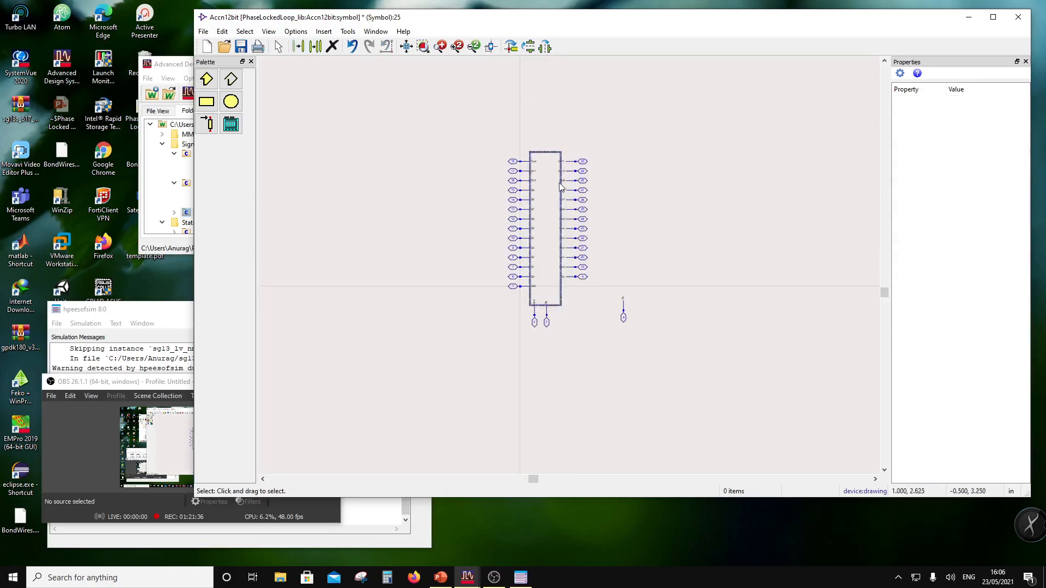
drag(553, 142, 568, 156)
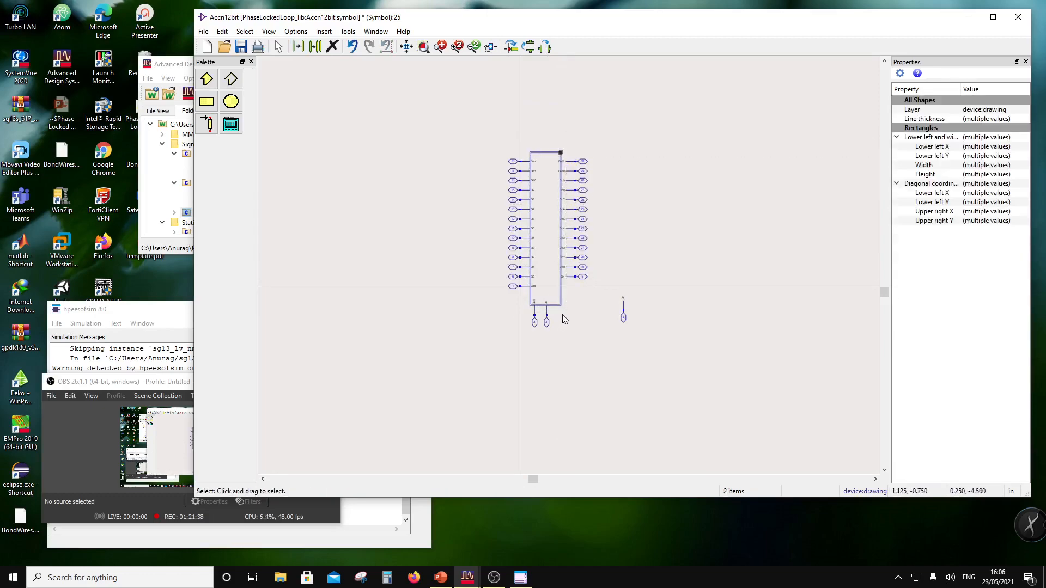
drag(553, 300, 572, 288)
scroll(567, 284, up, 2)
scroll(563, 287, up, 1)
click(621, 327)
Drag the Clr pin down beside Clk below the box.
drag(710, 358, 666, 243)
drag(682, 299, 556, 312)
click(626, 316)
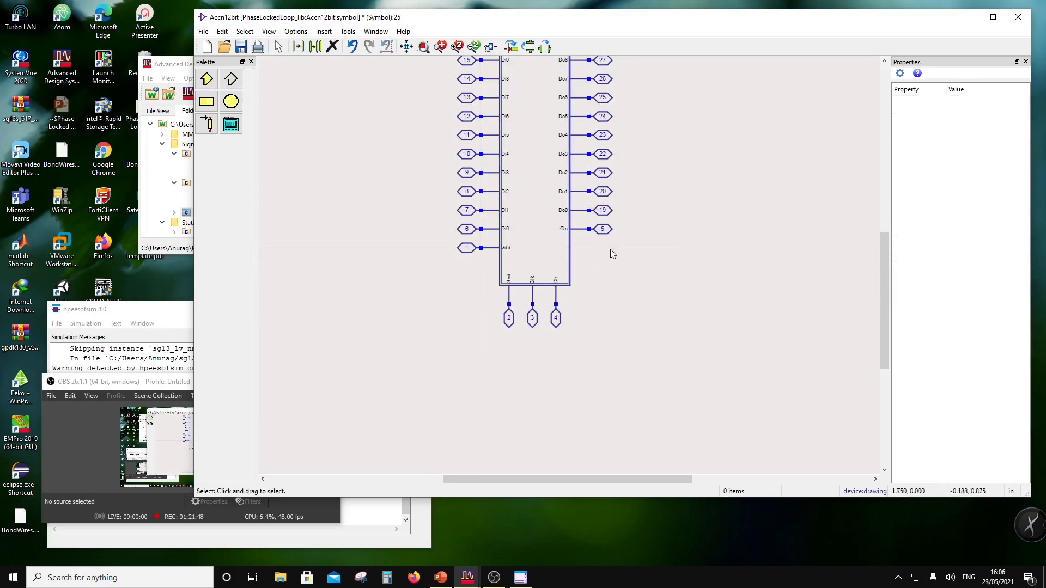
scroll(610, 250, down, 1)
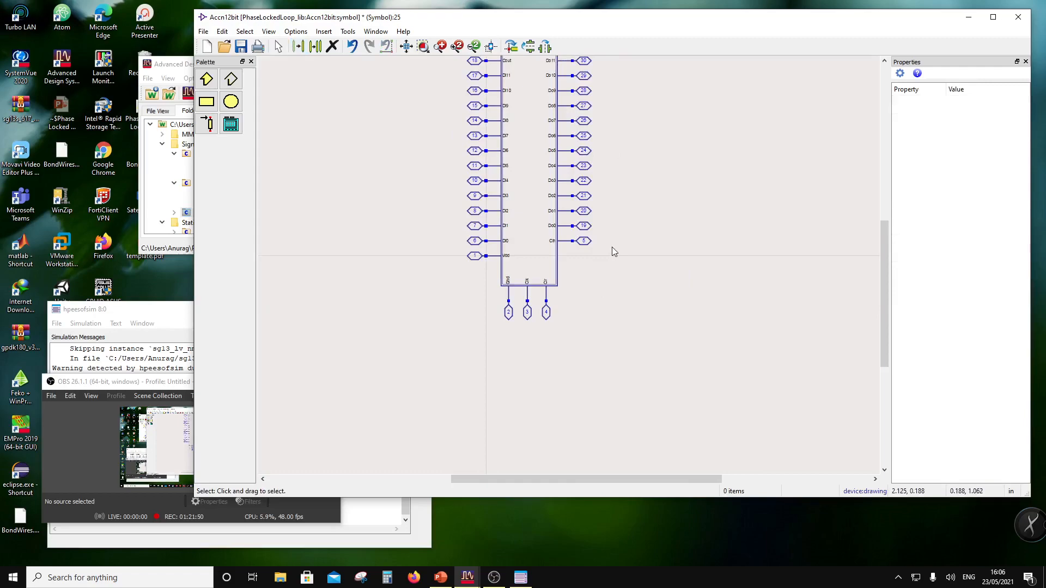
Move the Cin pin down below the Do output pins.
drag(612, 248, 561, 279)
click(568, 267)
scroll(569, 267, up, 3)
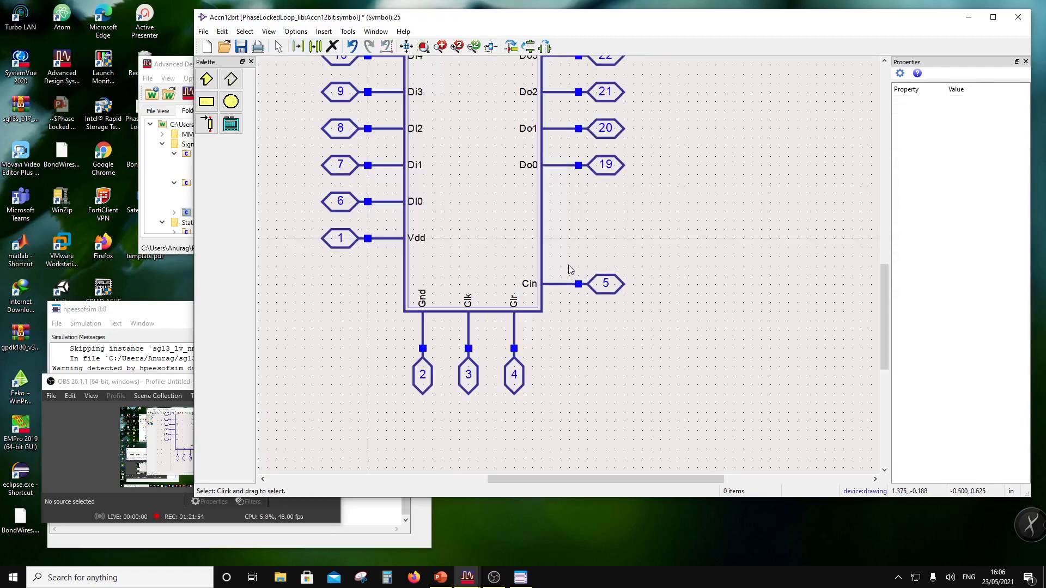
scroll(569, 256, down, 3)
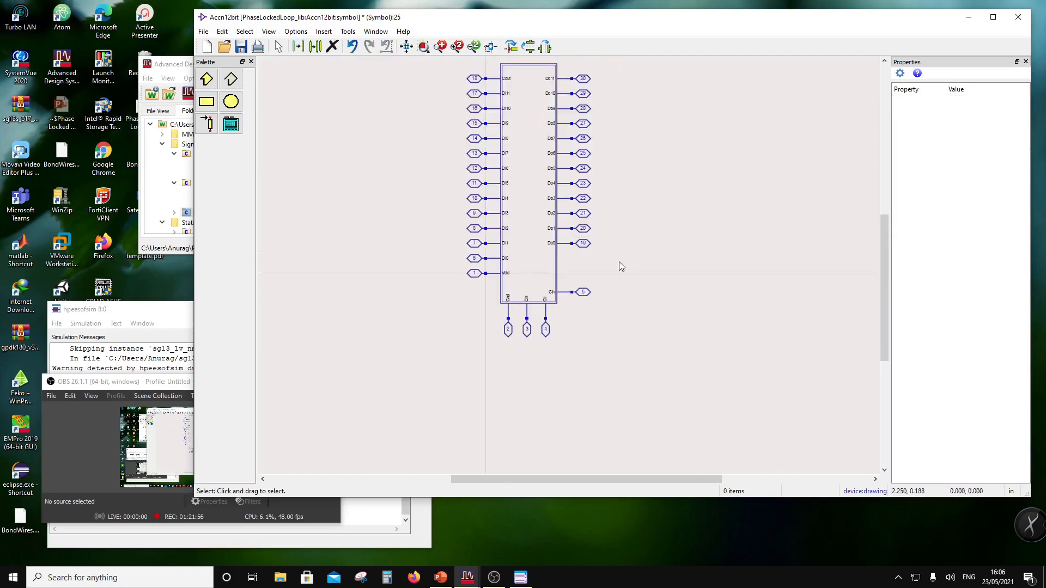
drag(619, 266, 562, 98)
click(656, 190)
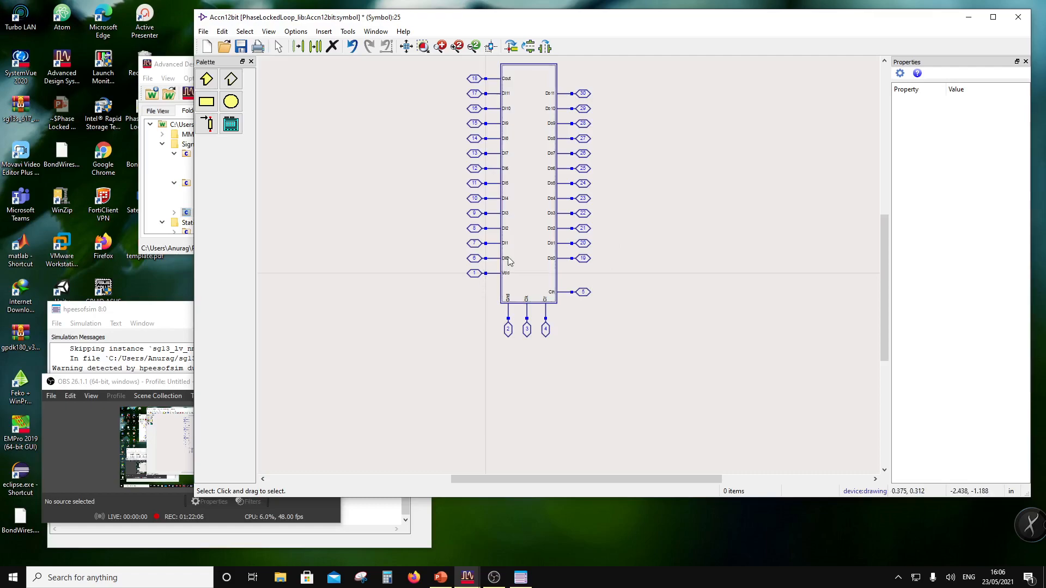
scroll(486, 235, down, 1)
Rotate the Cout and Vdd pins 90° so they point upward.
drag(489, 107, 547, 124)
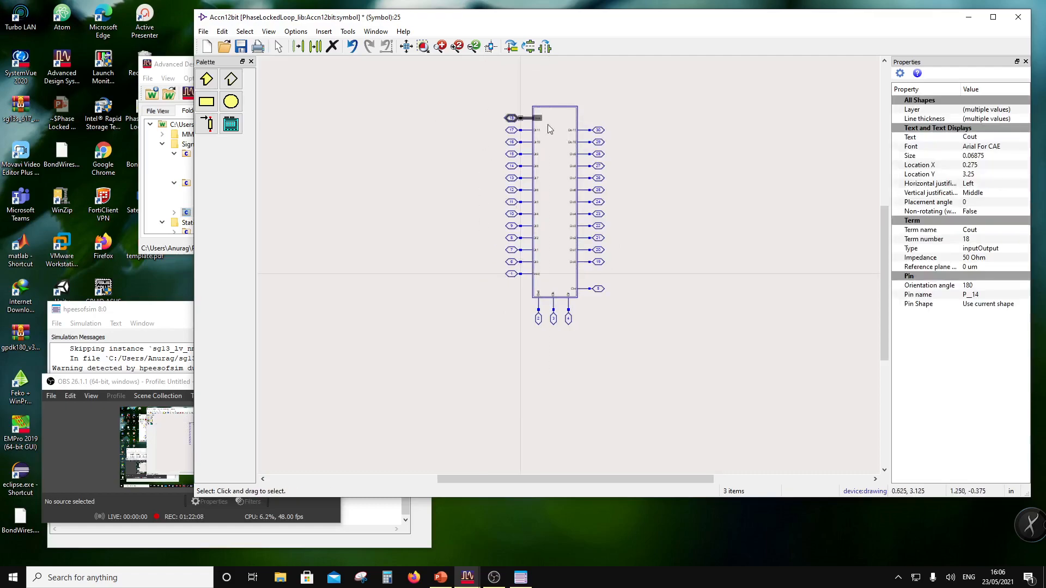
click(511, 46)
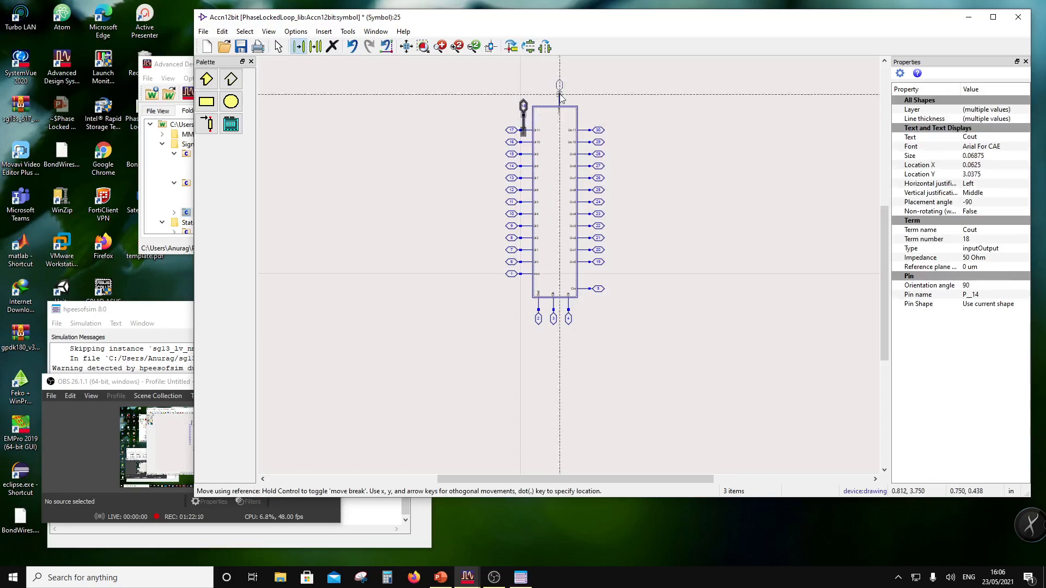
click(464, 106)
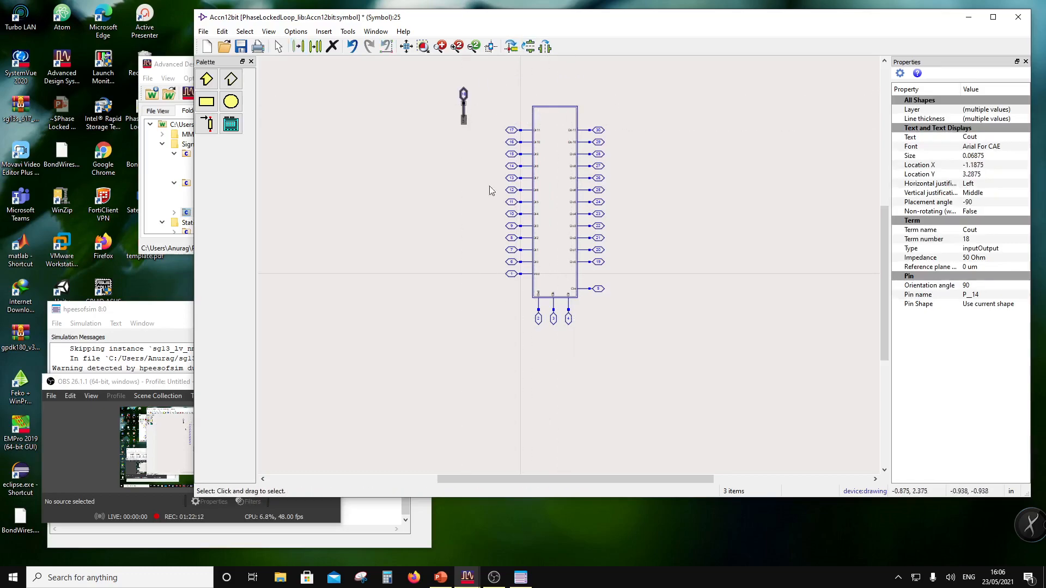
drag(486, 265, 435, 131)
click(509, 48)
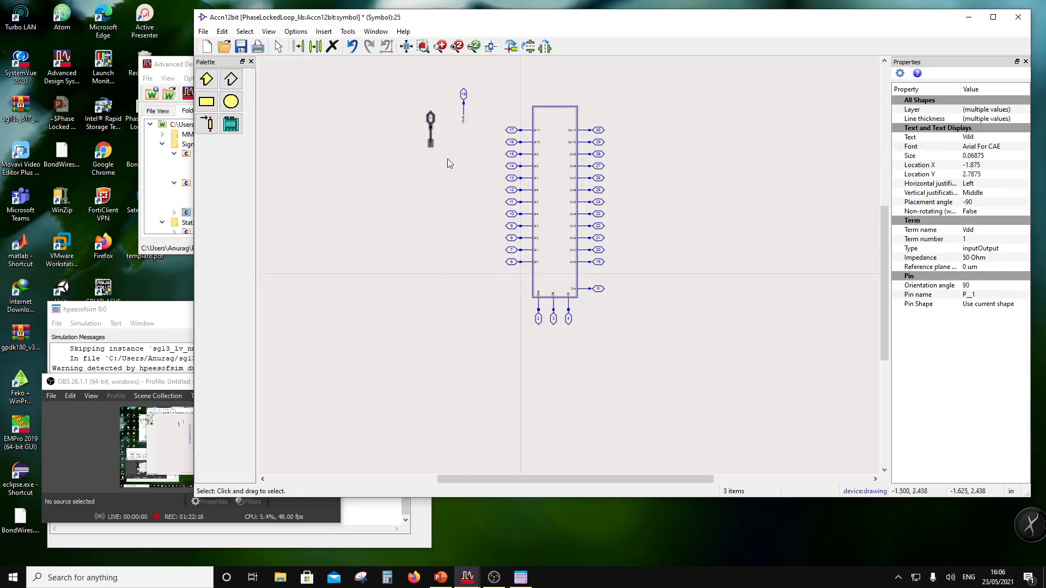
click(589, 325)
Move pins 2–5 upward and raise the symbol body's bottom edge.
drag(631, 343, 515, 276)
drag(588, 294, 586, 279)
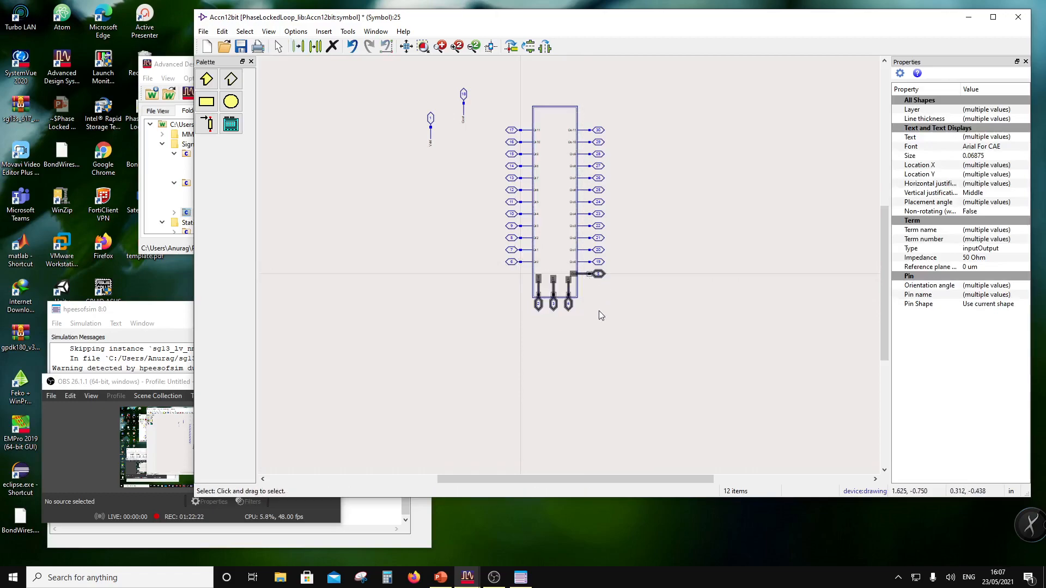
click(599, 314)
click(575, 296)
click(562, 304)
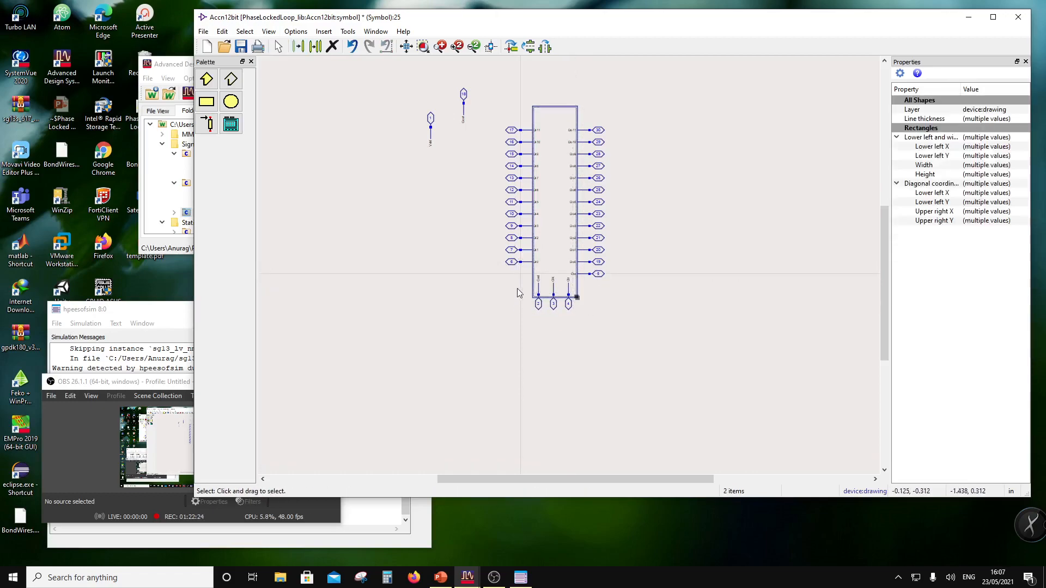
mouse_move(521, 292)
mouse_down()
mouse_move(579, 296)
mouse_move(586, 259)
mouse_move(619, 258)
mouse_move(577, 263)
mouse_move(547, 124)
mouse_move(548, 65)
mouse_move(564, 91)
mouse_up()
click(586, 298)
scroll(580, 274, up, 1)
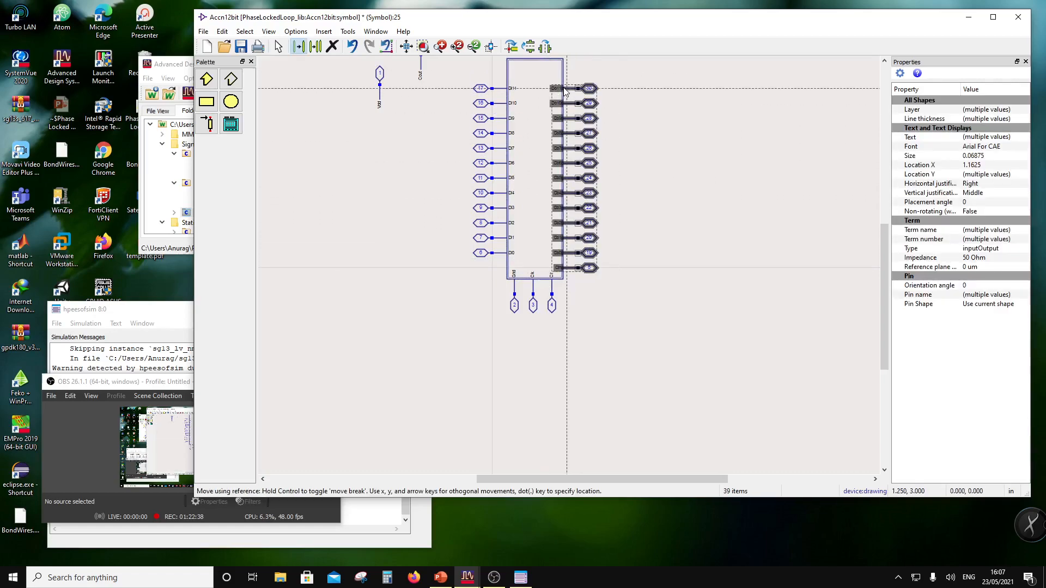
click(565, 92)
click(626, 257)
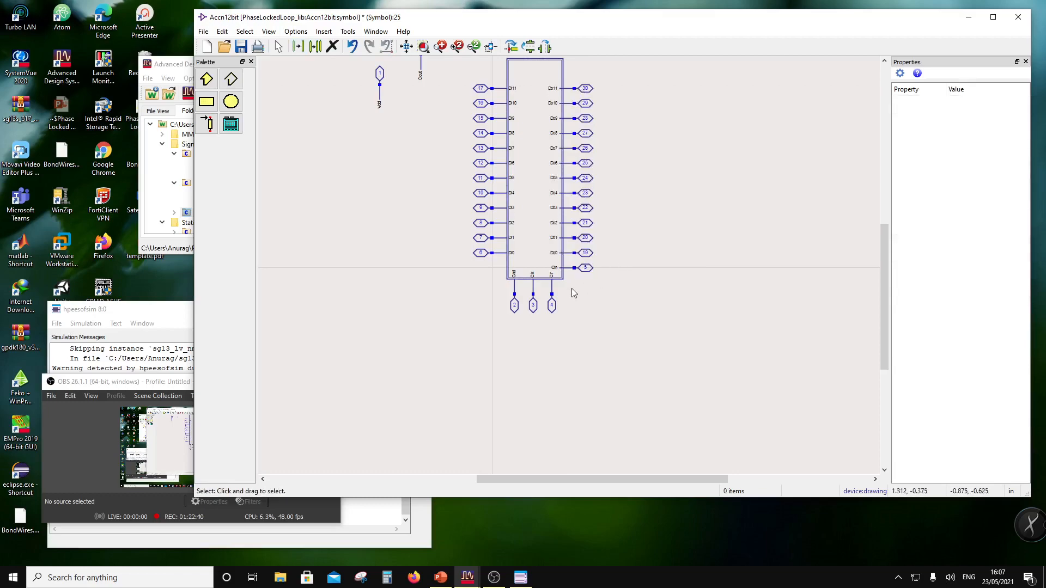
Pull the body's right edge in by one grid step.
drag(570, 286, 559, 270)
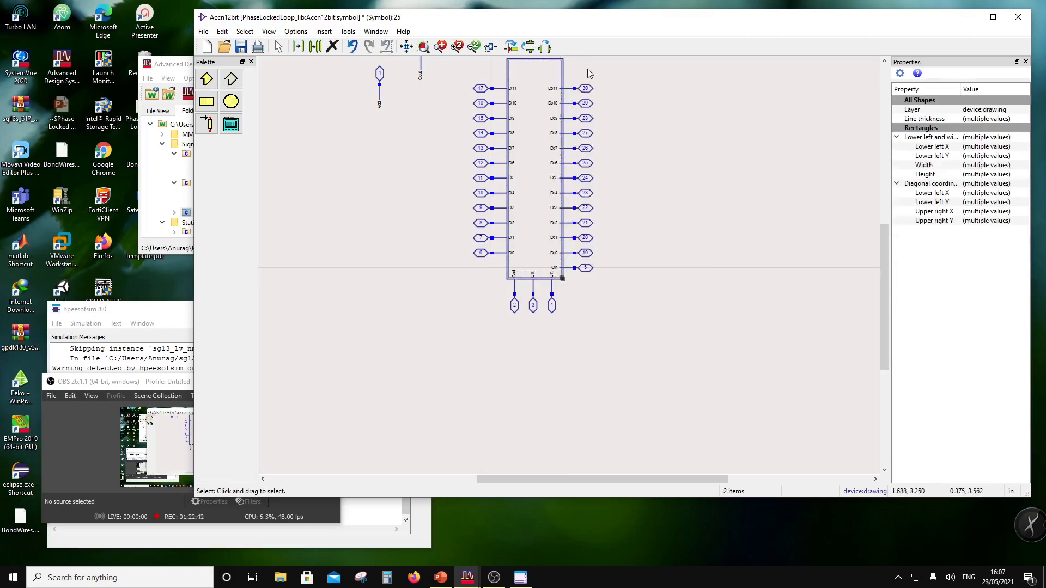
scroll(568, 66, down, 1)
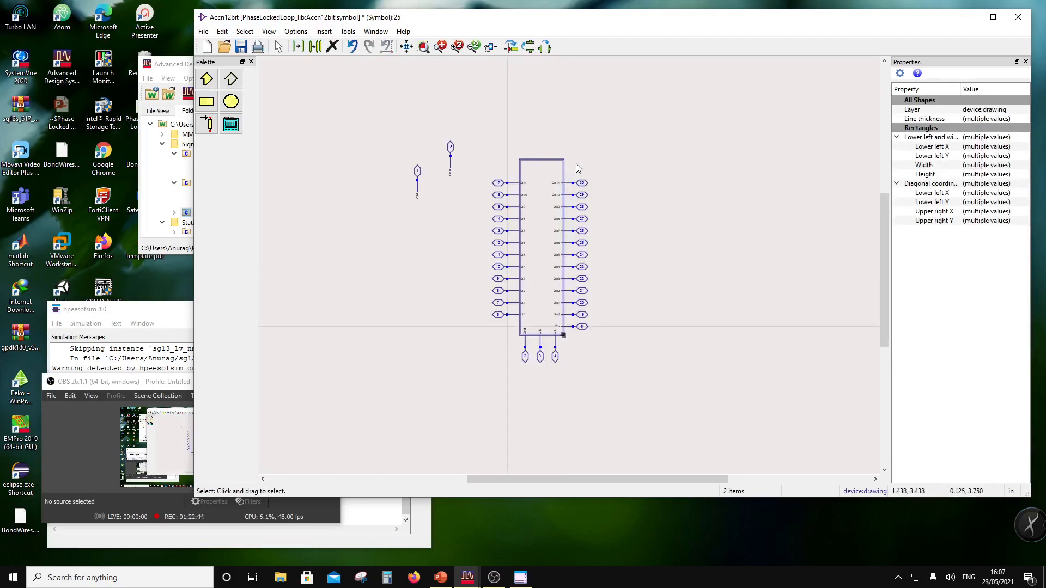
drag(576, 163, 561, 153)
scroll(570, 388, up, 2)
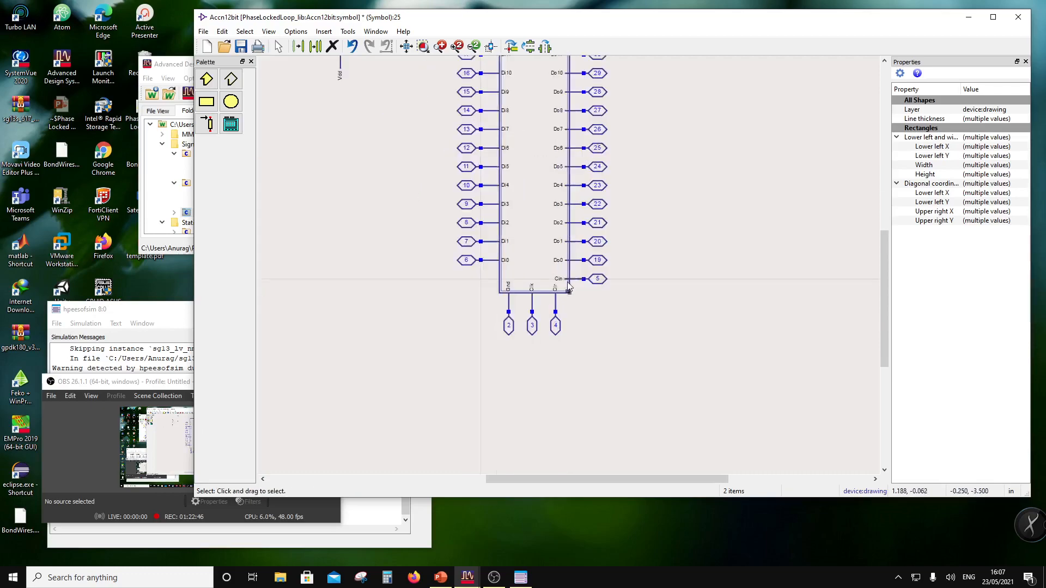
drag(570, 292, 567, 291)
click(572, 295)
scroll(585, 302, down, 2)
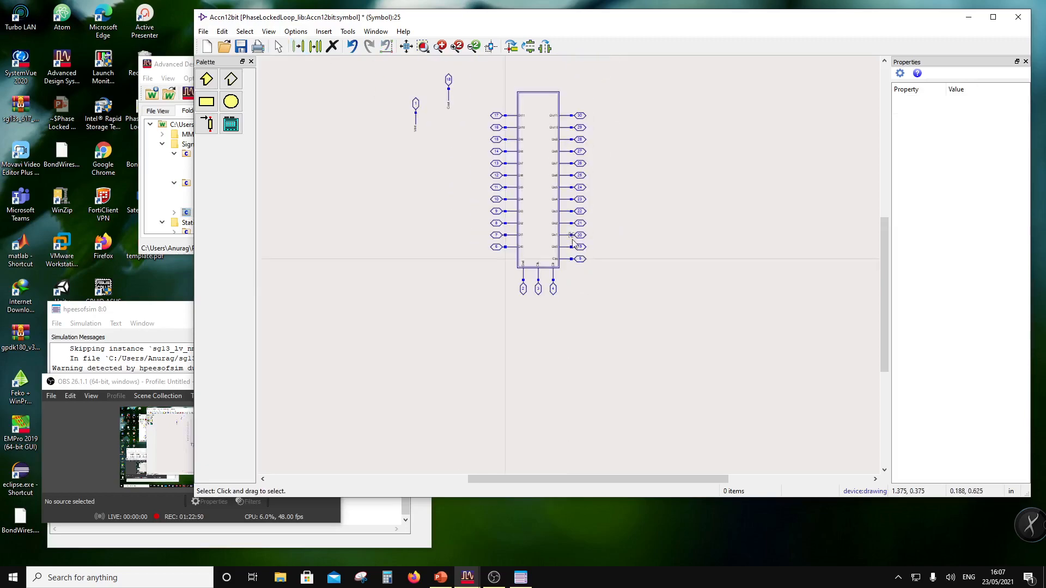
scroll(575, 199, up, 1)
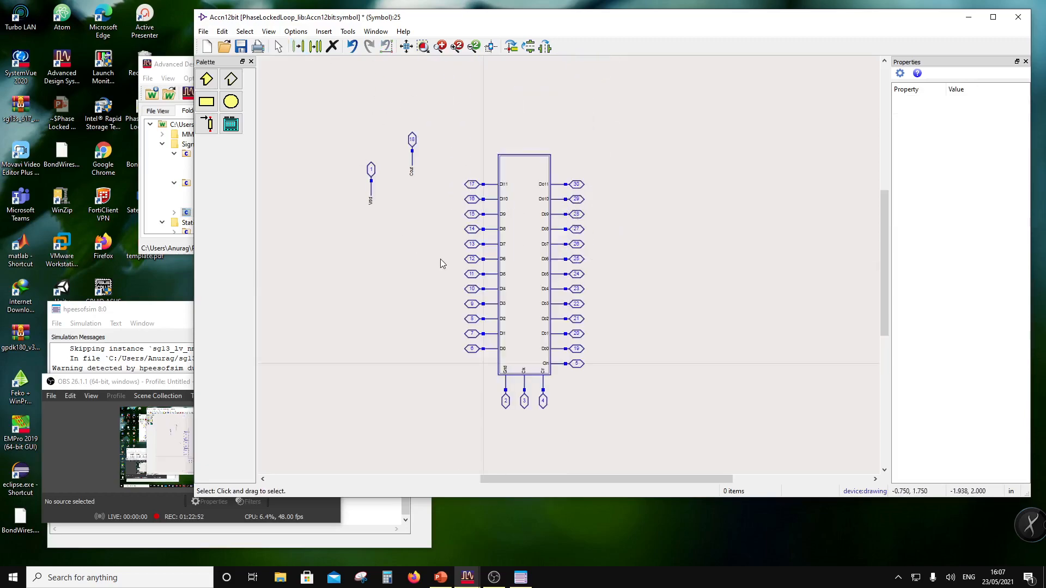
Lower the body's top edge and place Vdd and Cout side by side on it.
drag(468, 146, 554, 173)
click(421, 172)
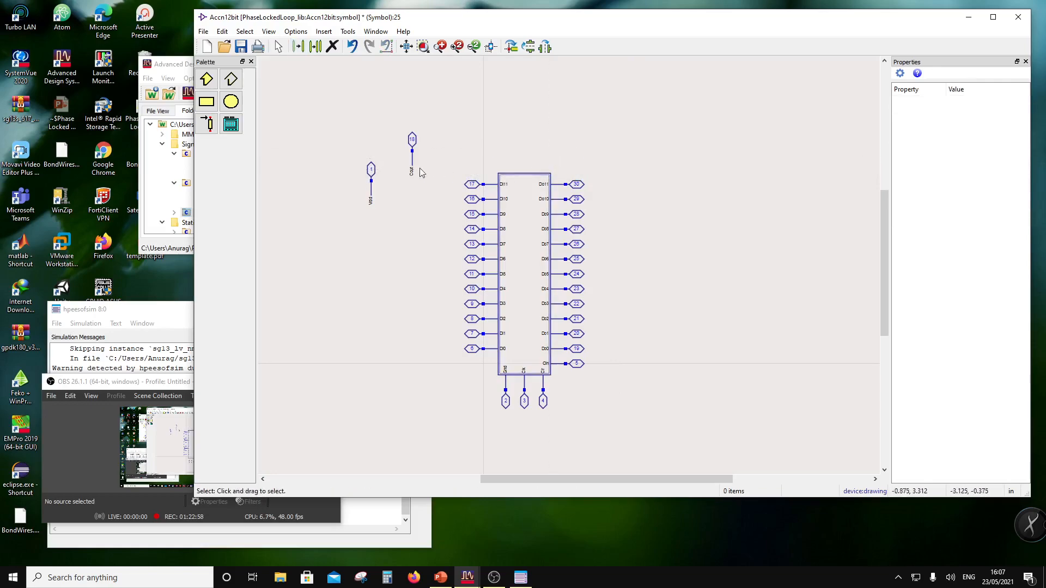
drag(366, 143, 513, 173)
drag(390, 119, 533, 170)
click(625, 203)
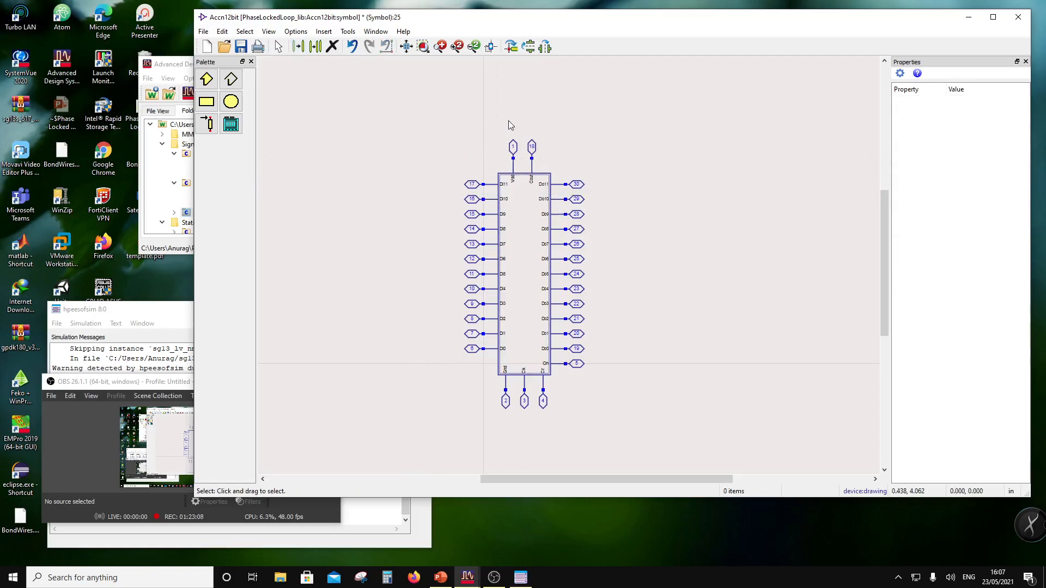
drag(508, 120, 537, 169)
Nudge the Vdd and Cout pins one grid step right.
click(633, 155)
scroll(596, 273, down, 3)
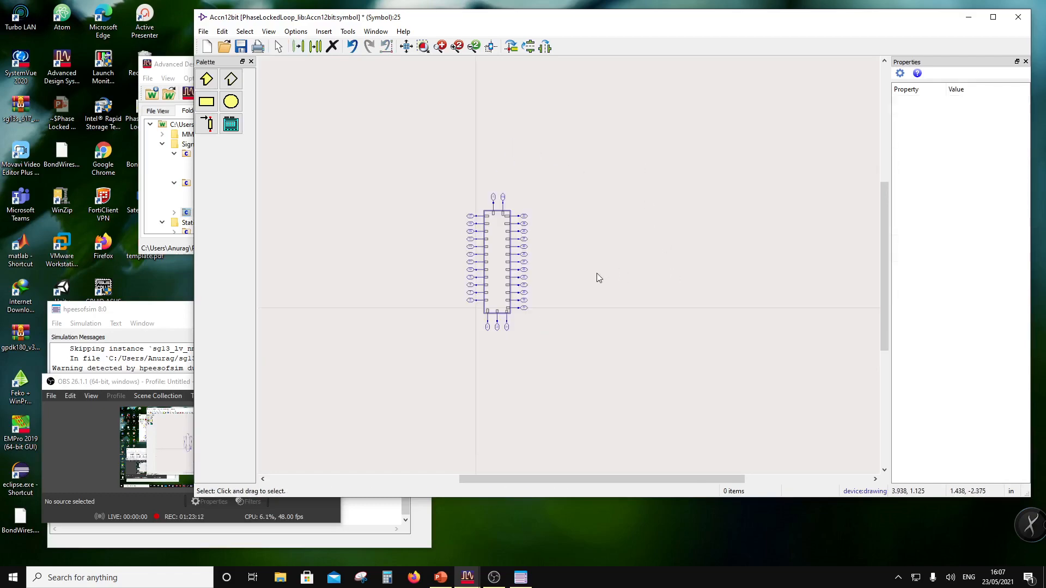
scroll(493, 159, up, 1)
Select the whole symbol and move it by reference point onto the origin.
key(ctrl+a)
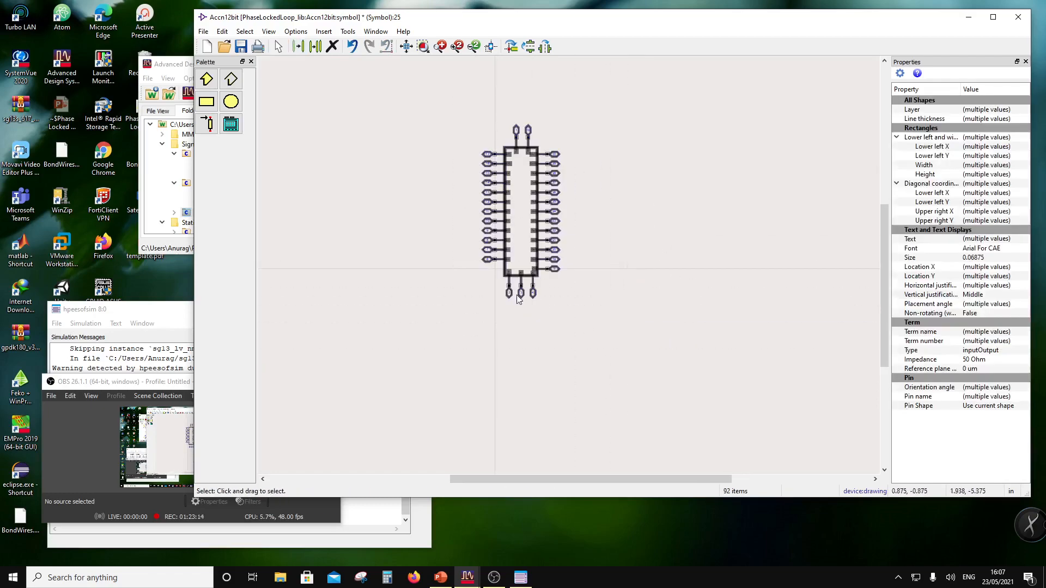
drag(514, 244, 599, 316)
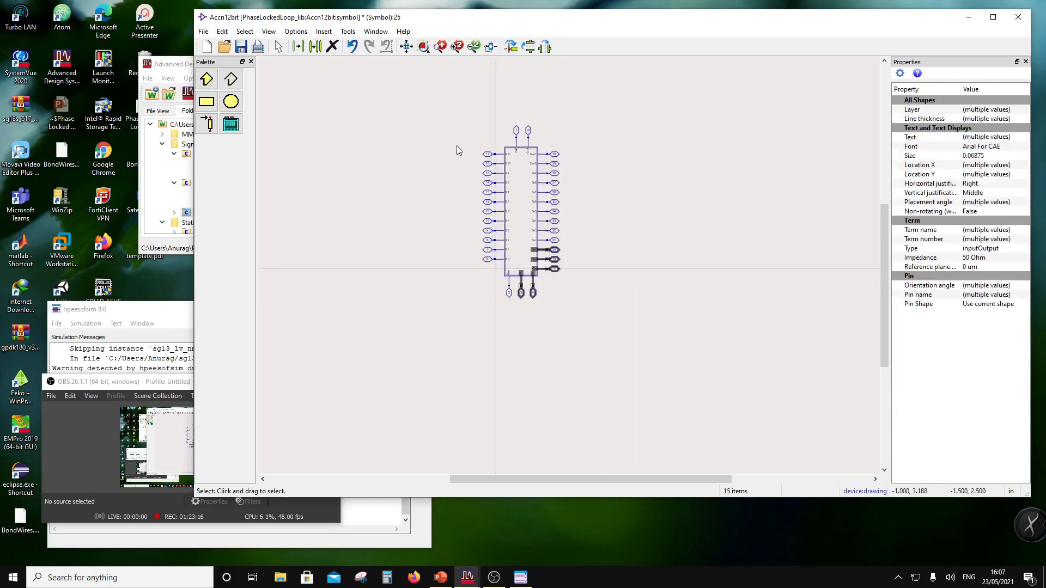
drag(468, 120, 591, 321)
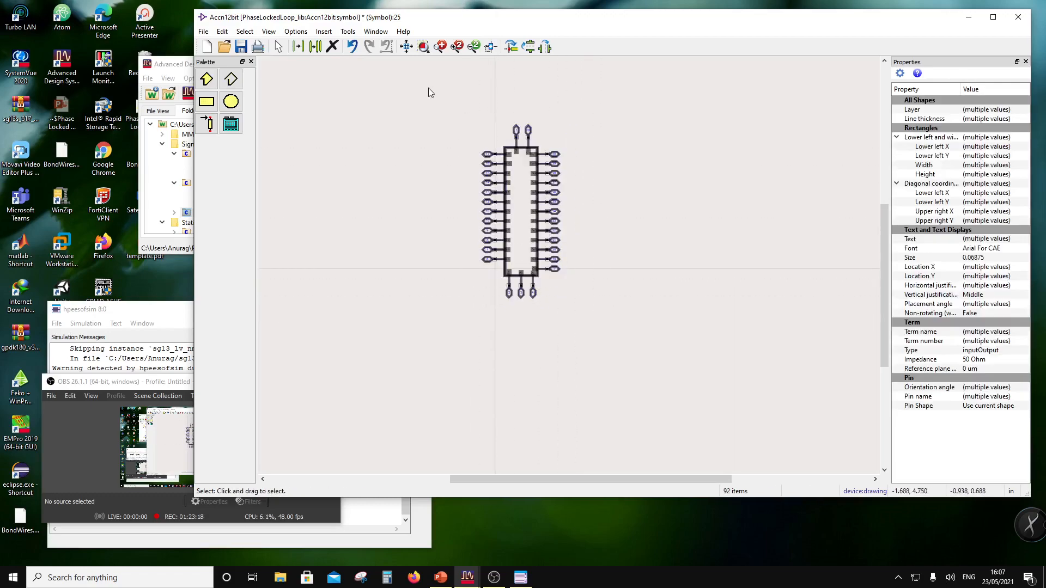
click(315, 48)
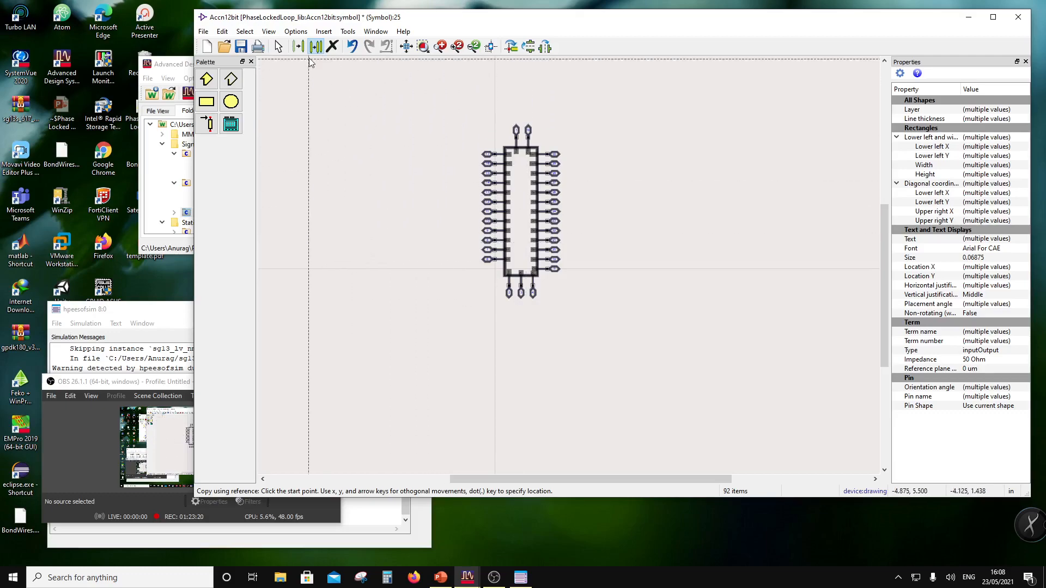
click(515, 217)
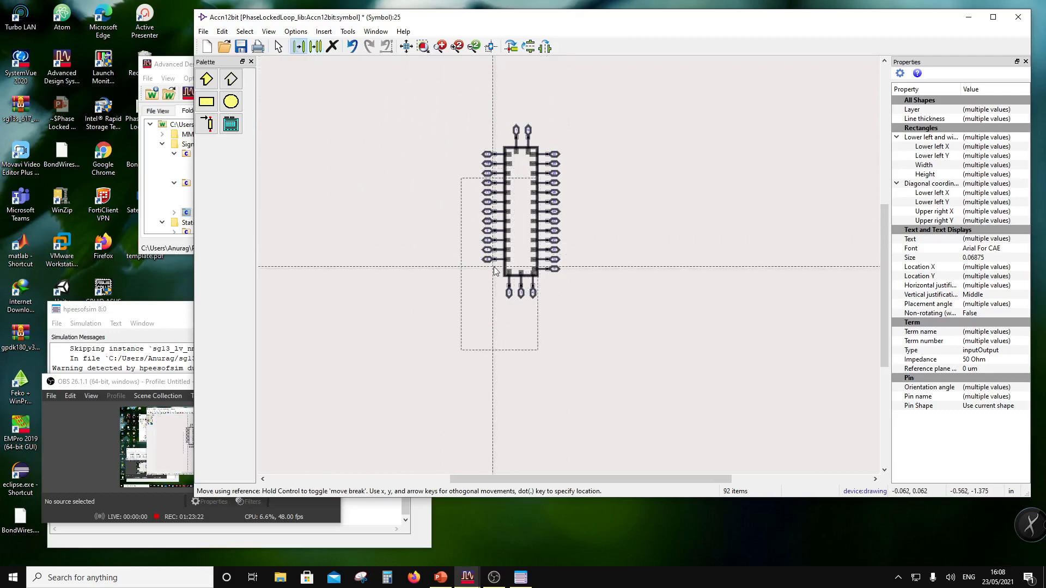
click(495, 270)
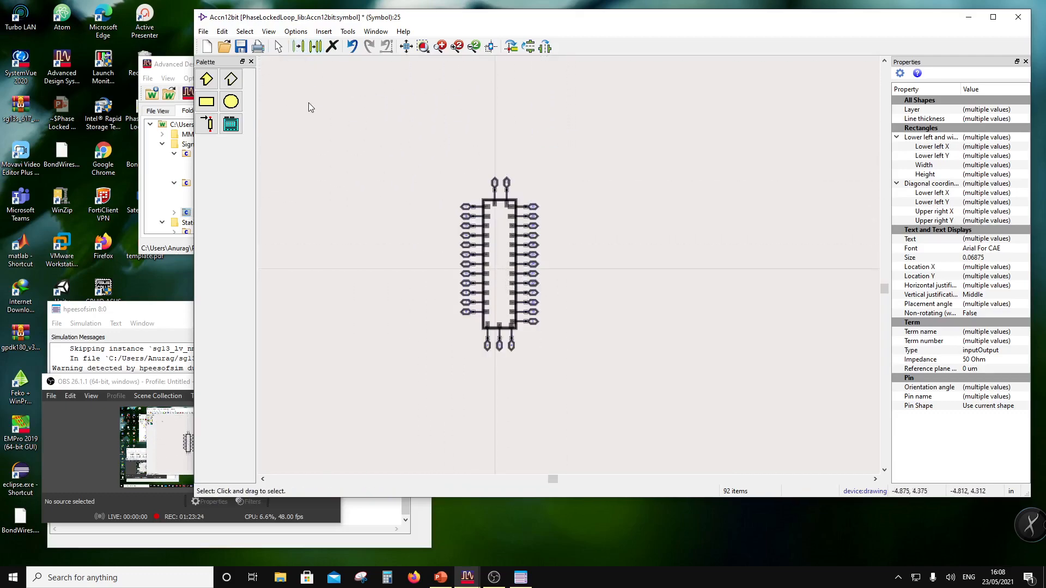
click(303, 48)
click(496, 267)
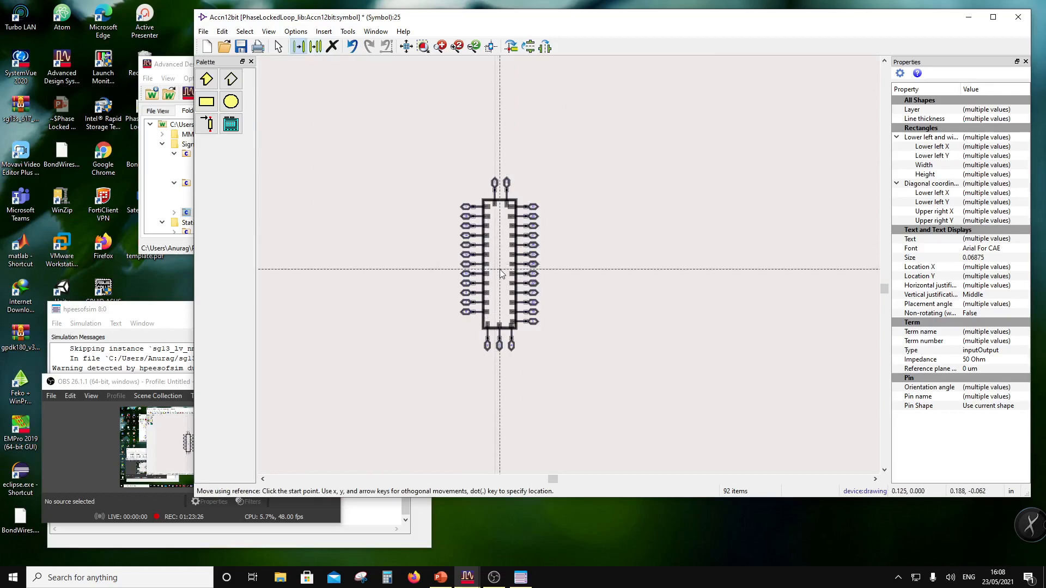
click(494, 269)
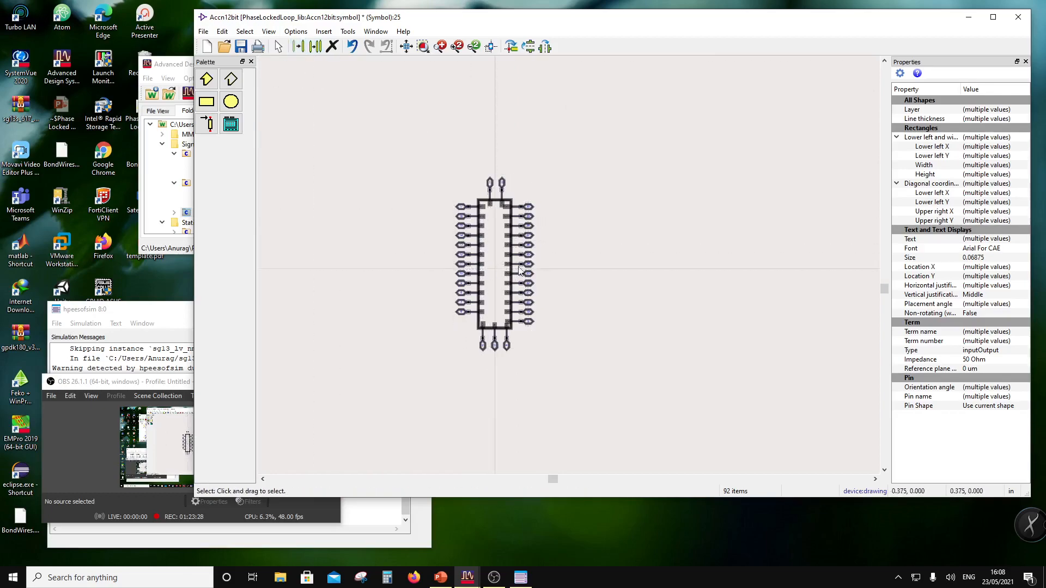
click(628, 266)
Shift the Clk label to the left.
scroll(529, 299, up, 1)
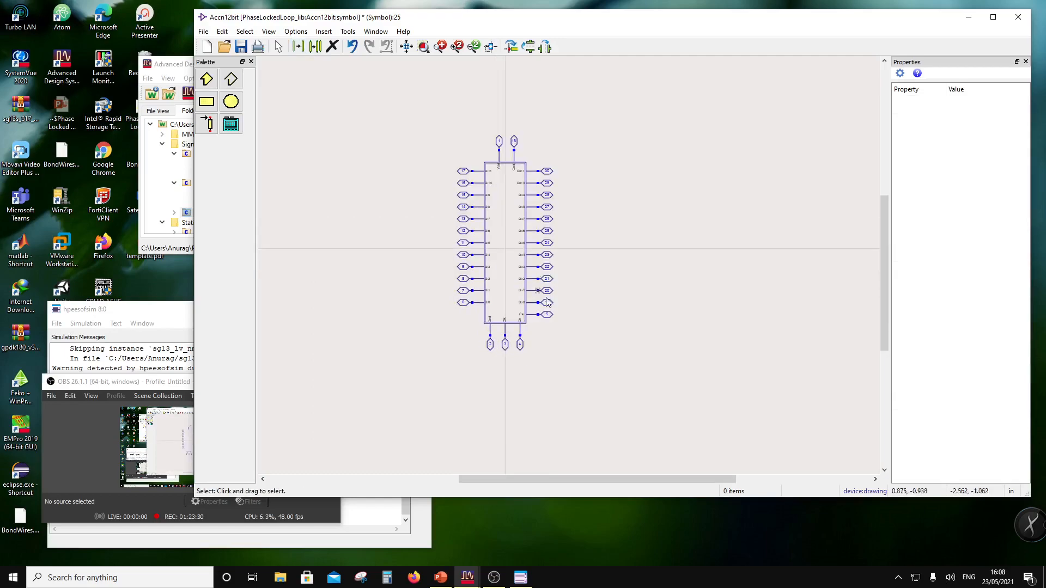
scroll(504, 291, up, 3)
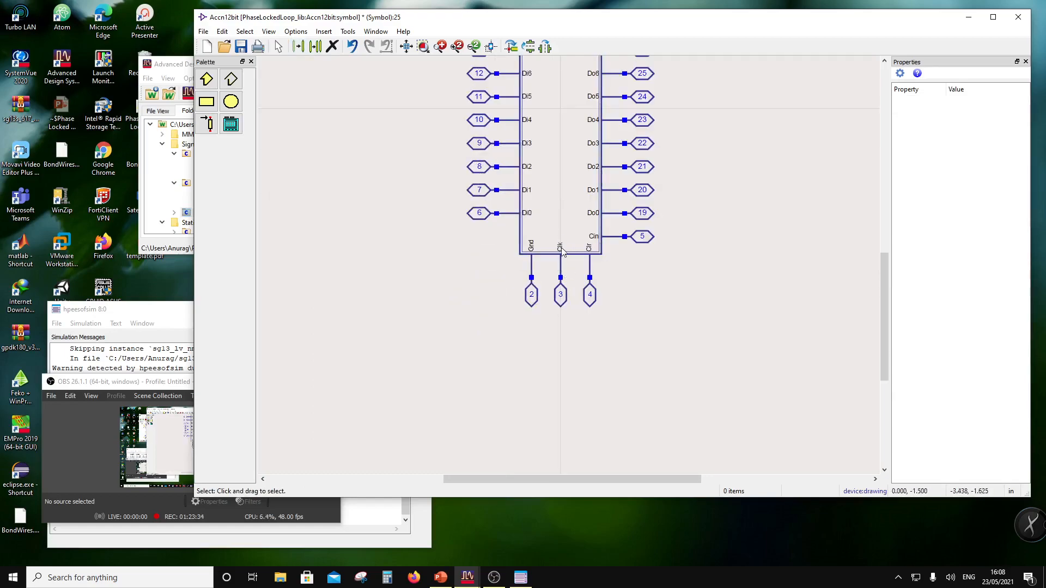
drag(562, 251, 549, 250)
Draw a medium-thickness clock triangle polyline at the body's bottom edge.
click(264, 98)
click(230, 79)
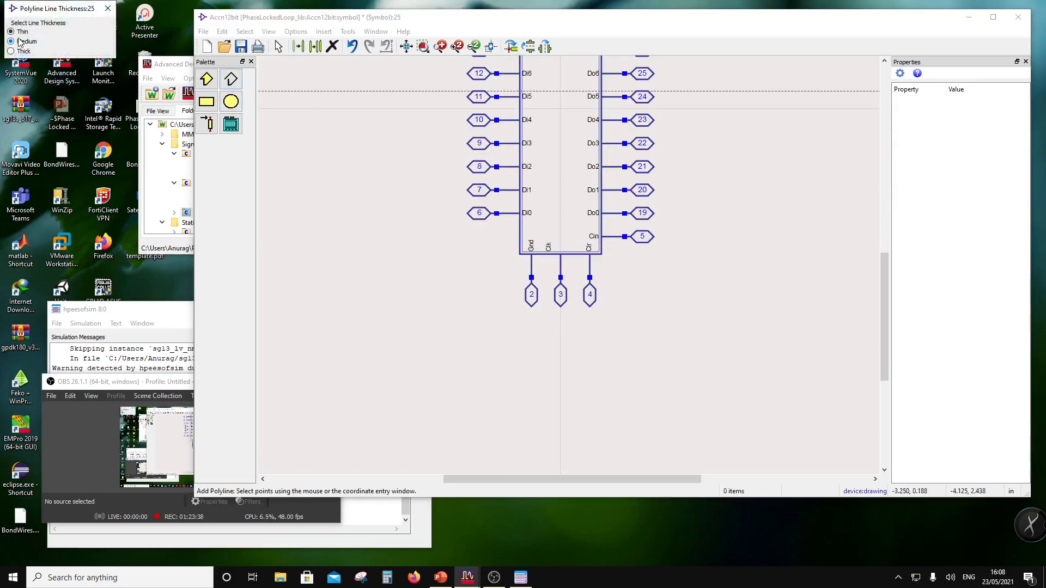
click(19, 42)
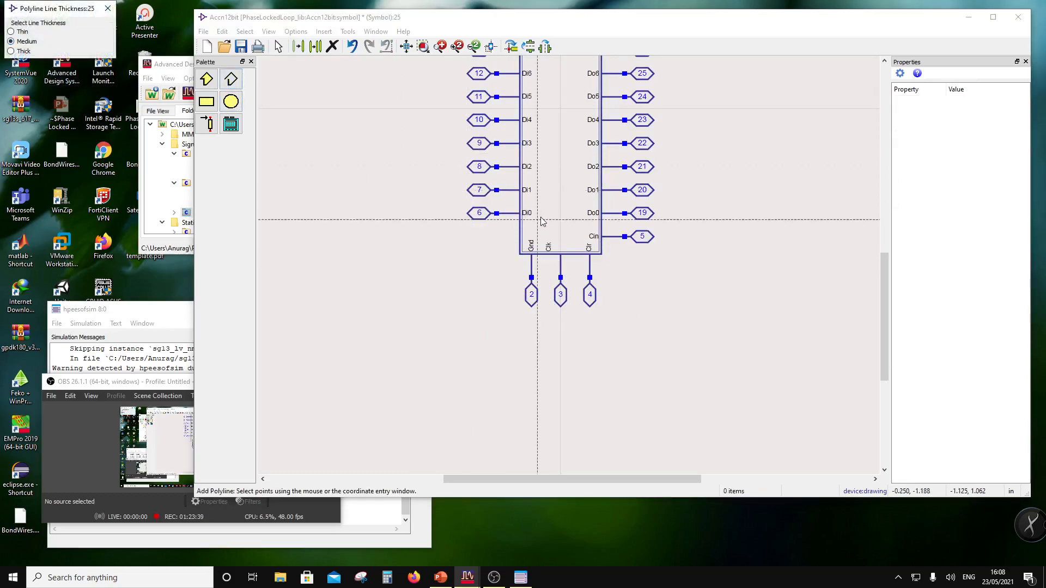
click(557, 255)
click(563, 240)
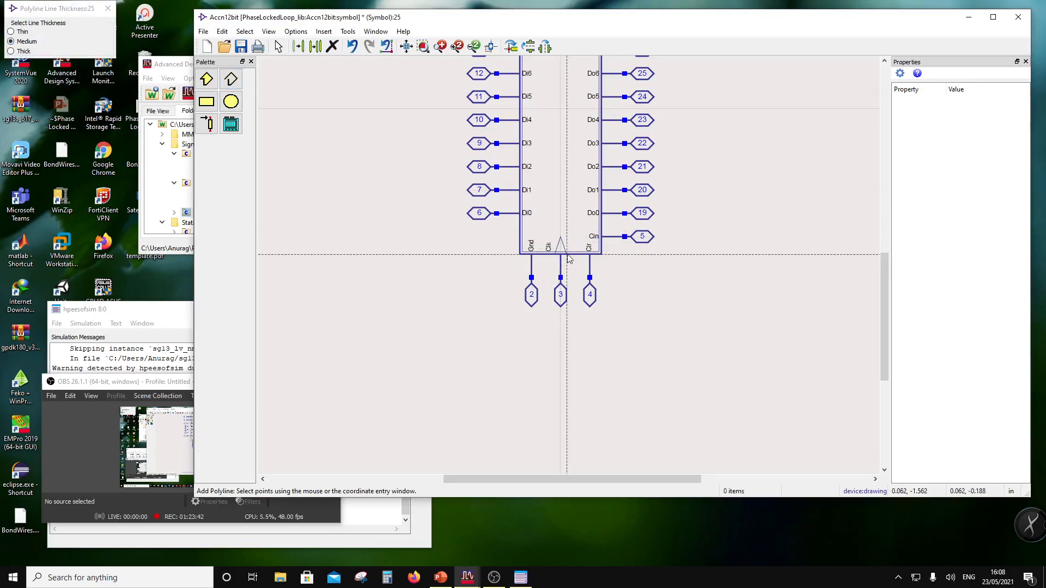
double_click(568, 255)
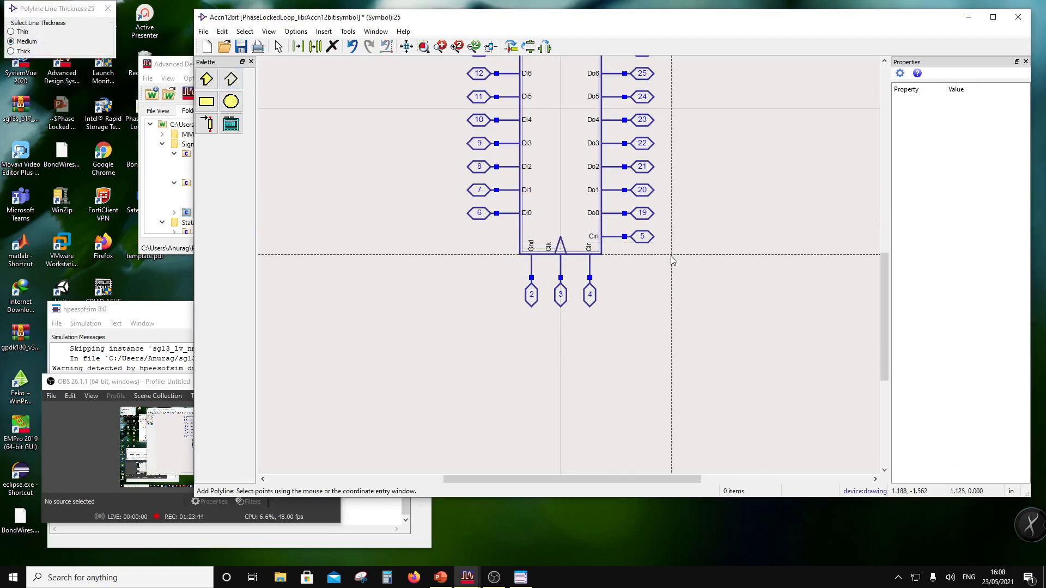
key(Escape)
Toggle grid snapping and place a small medium-thickness circle beside the Clk pin.
scroll(602, 261, up, 2)
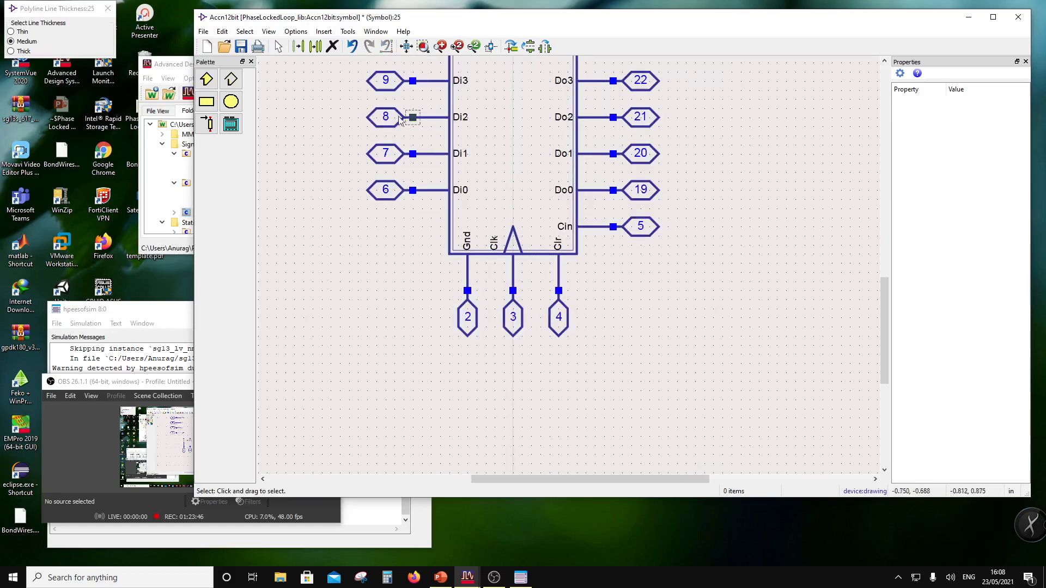
click(296, 31)
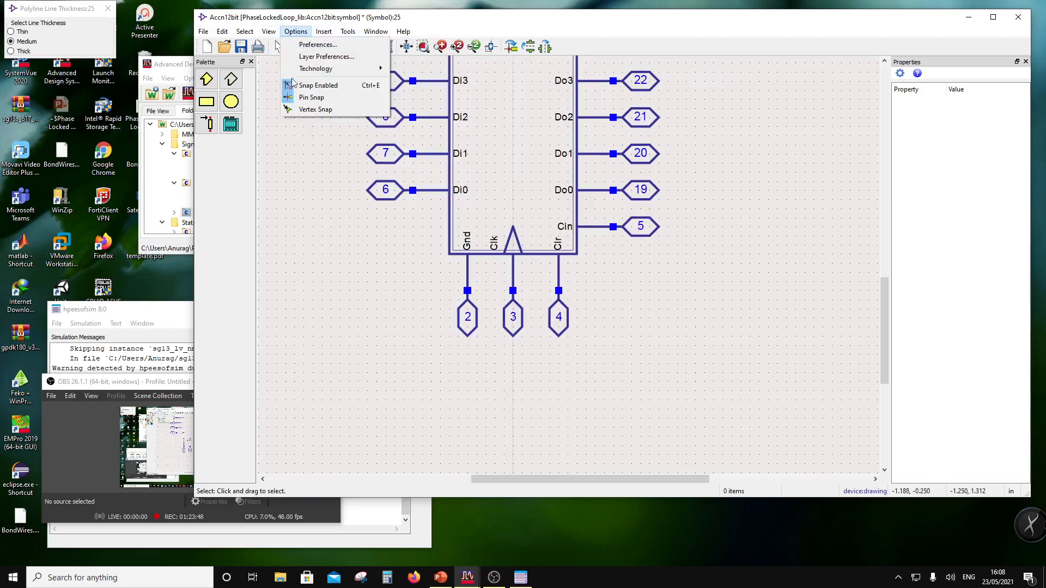
click(294, 85)
click(231, 102)
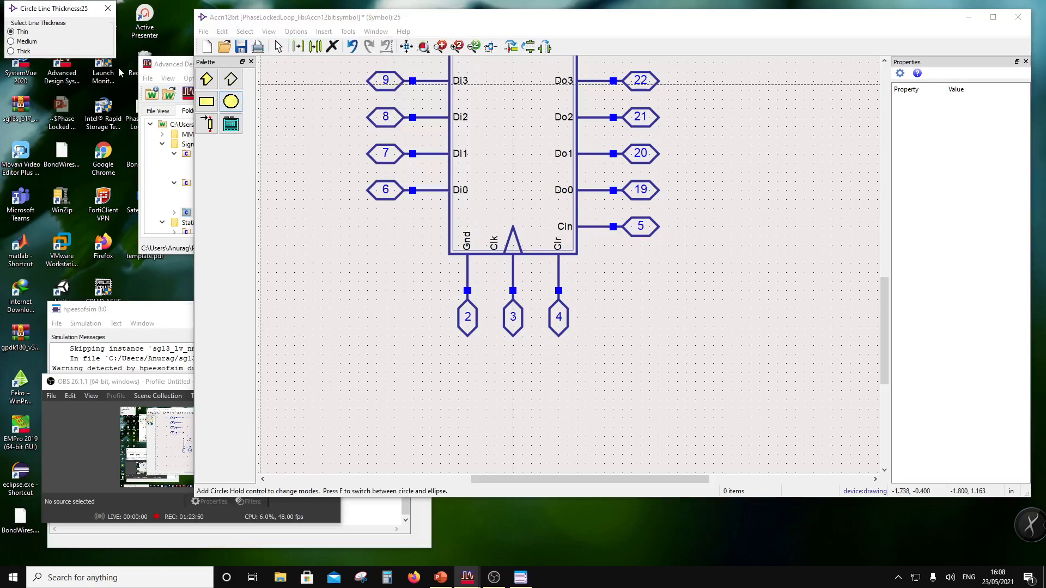
click(24, 43)
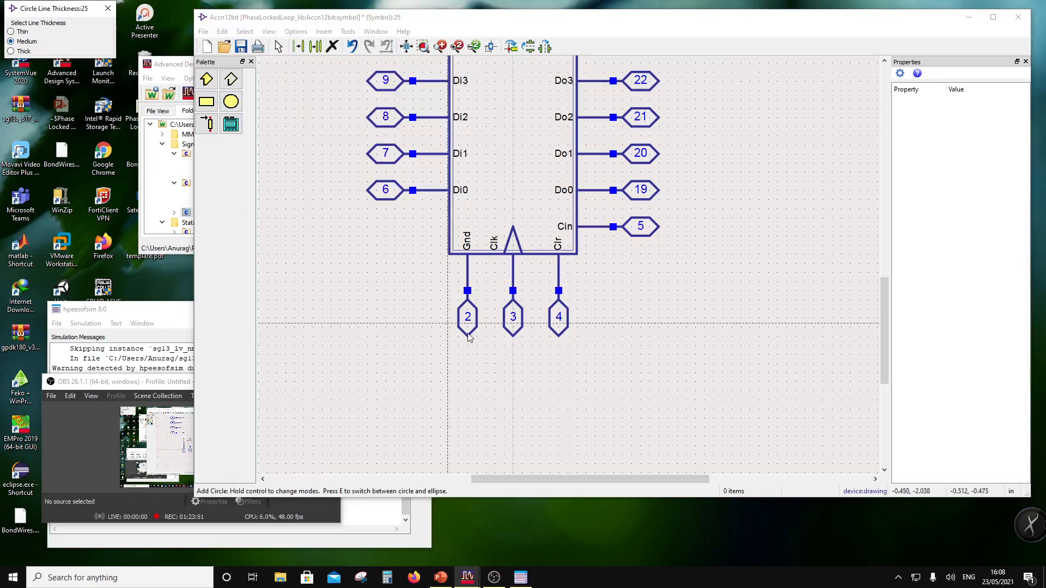
click(604, 319)
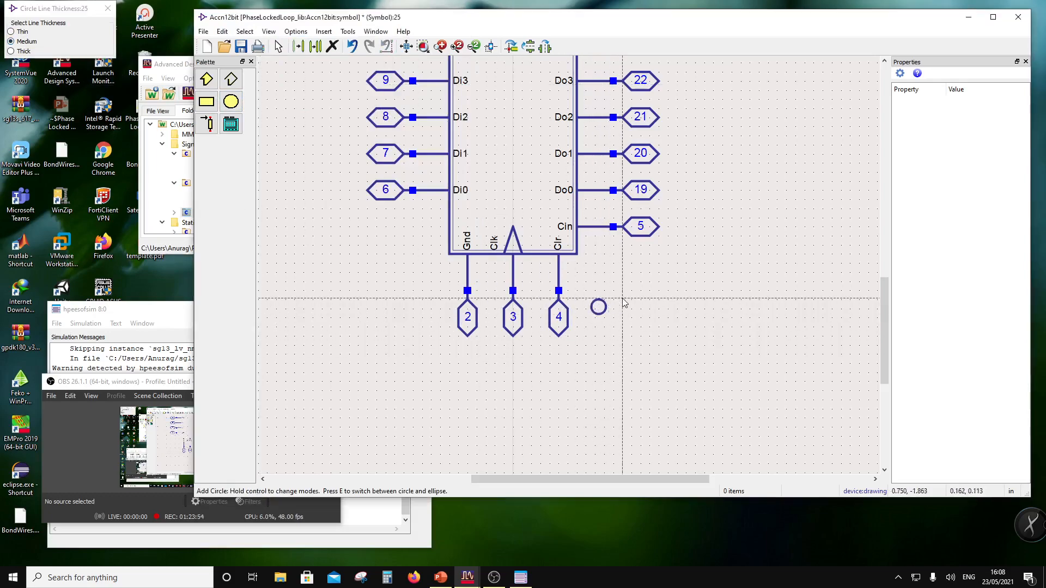
key(Escape)
Shorten the Clk pin line and move the circle onto it beneath the triangle.
click(514, 267)
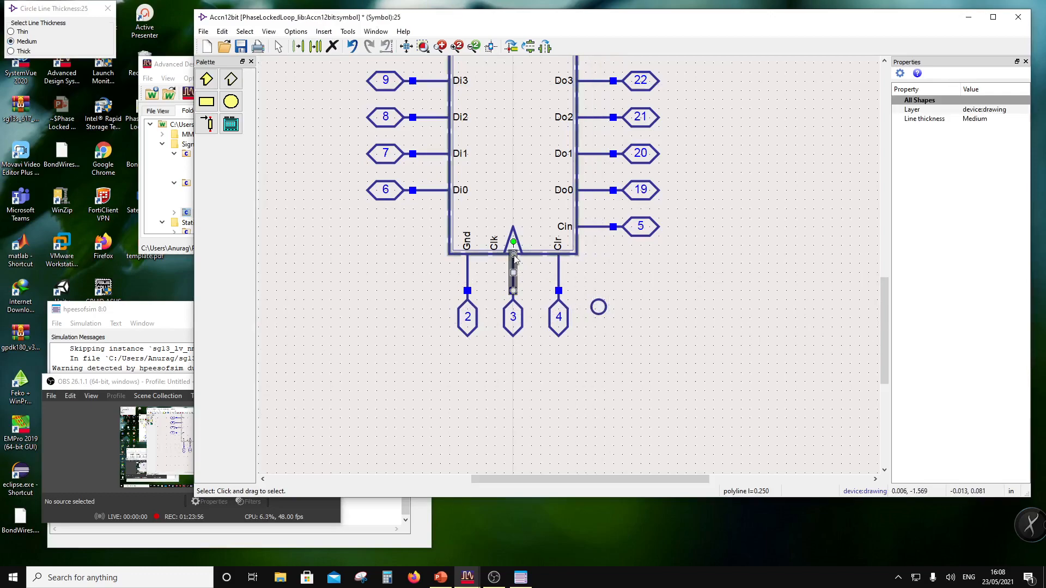
drag(513, 254, 513, 268)
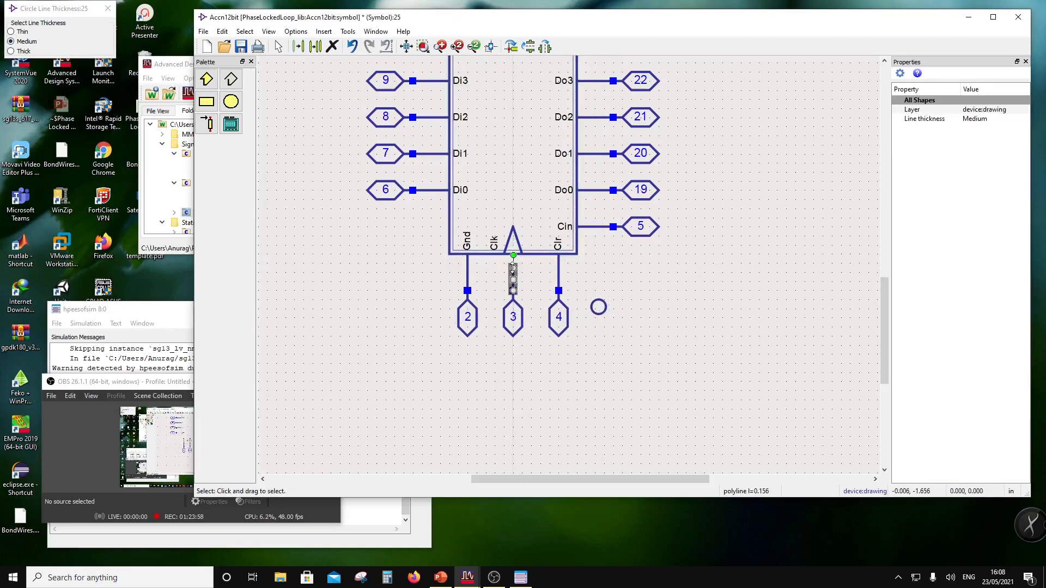
drag(605, 312, 518, 267)
click(563, 303)
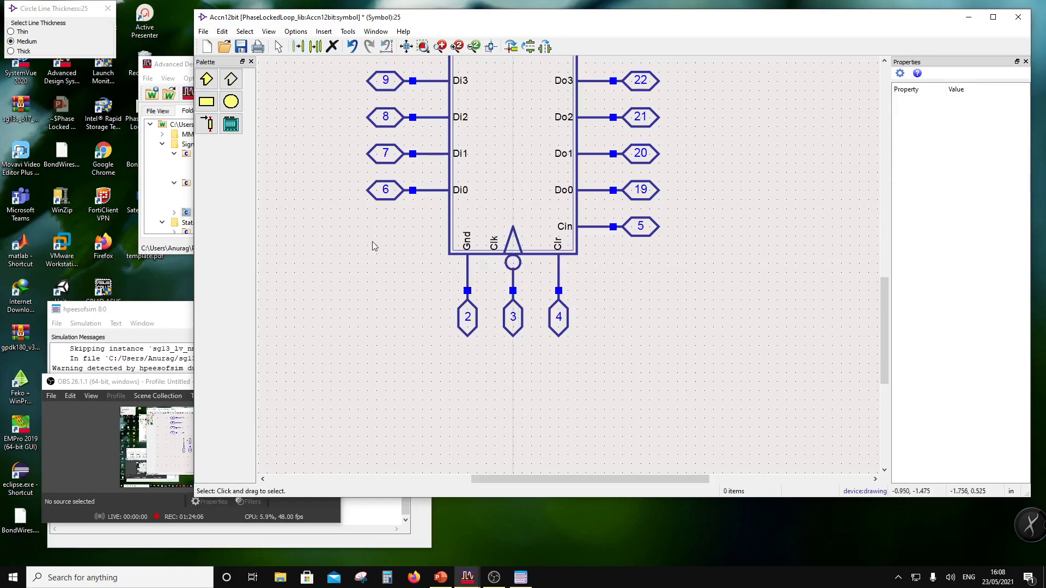
click(286, 34)
scroll(579, 260, down, 4)
scroll(569, 269, up, 1)
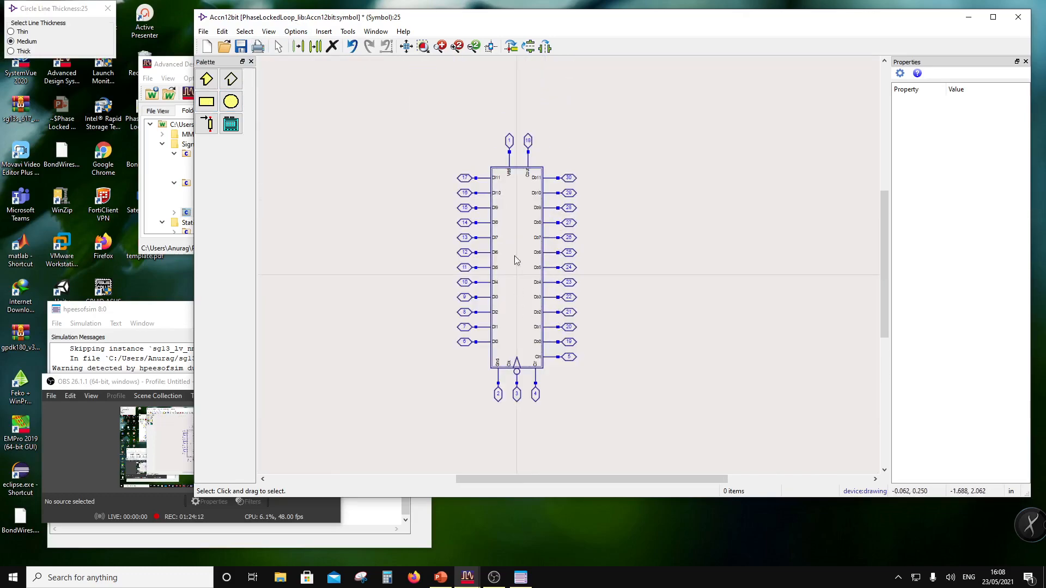
Add a '12-bit Accumulator' text label to the right of the symbol.
click(323, 32)
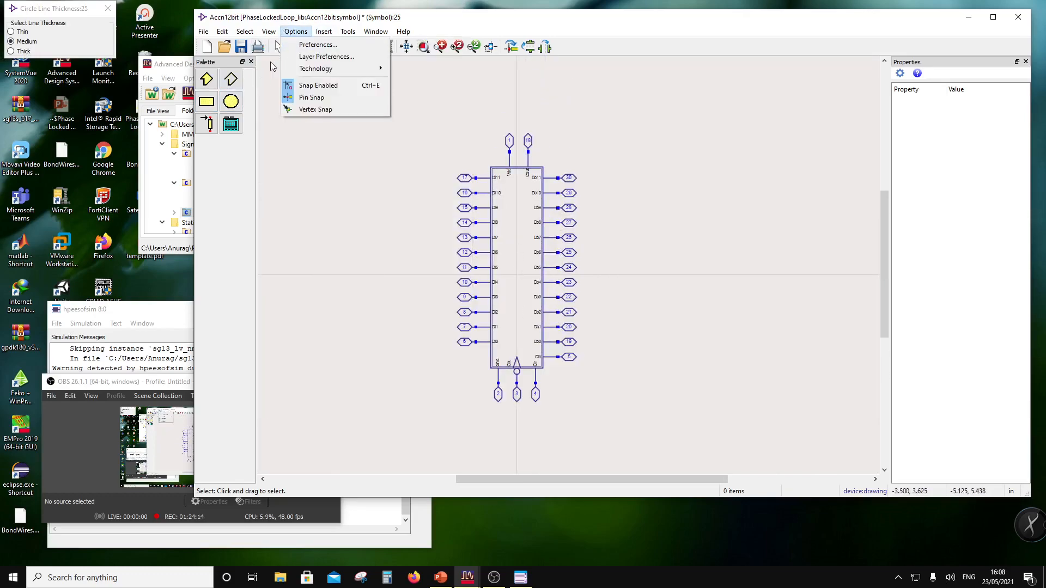
click(296, 31)
click(324, 32)
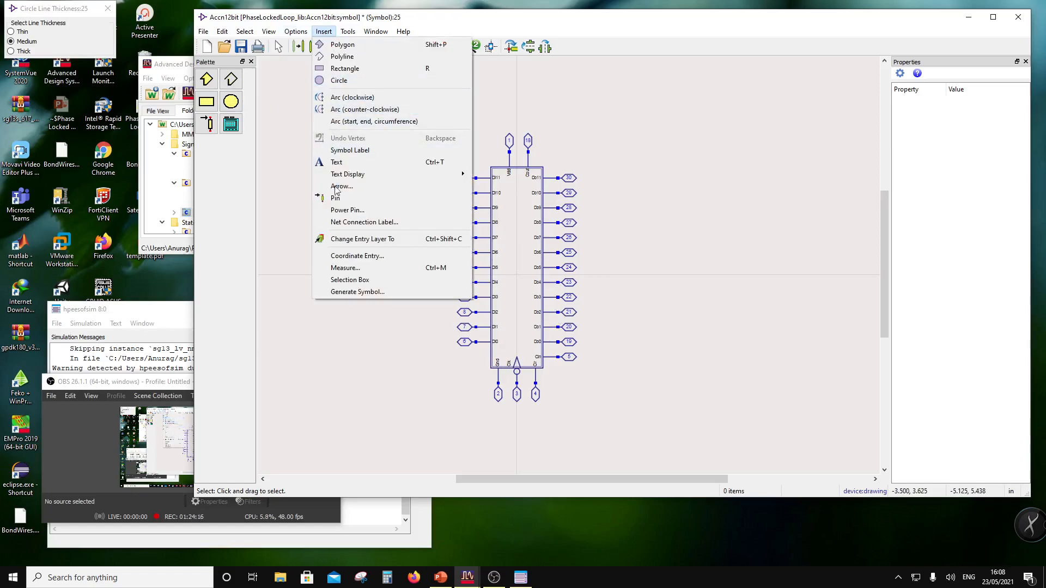
click(337, 162)
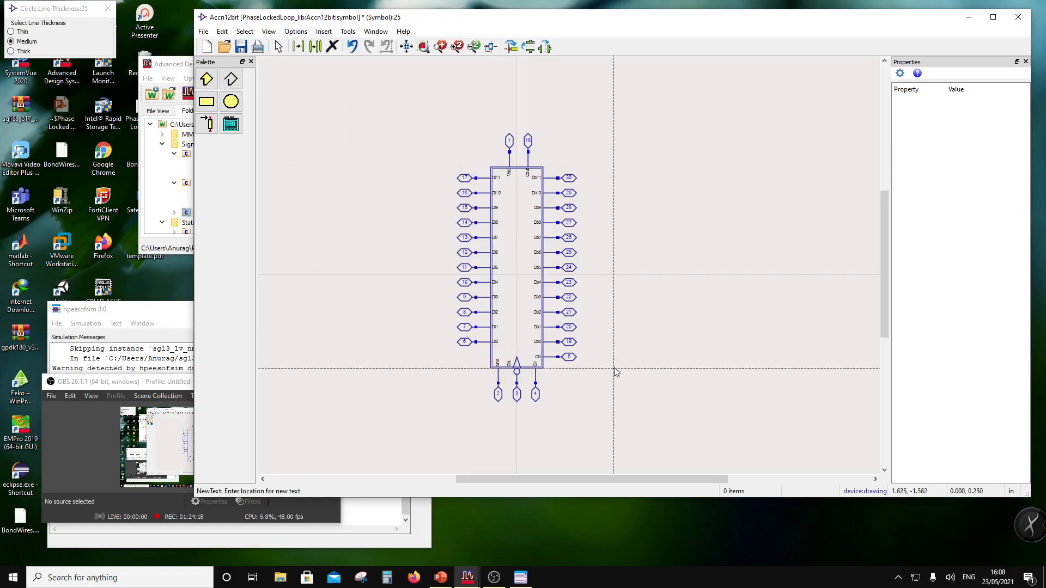
click(621, 296)
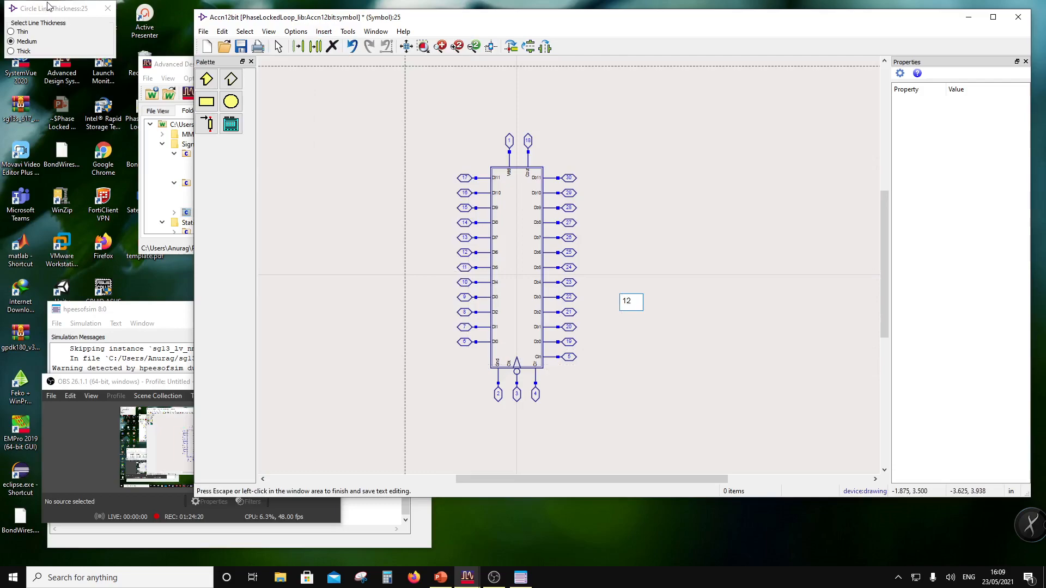
text(12-bit Accumu)
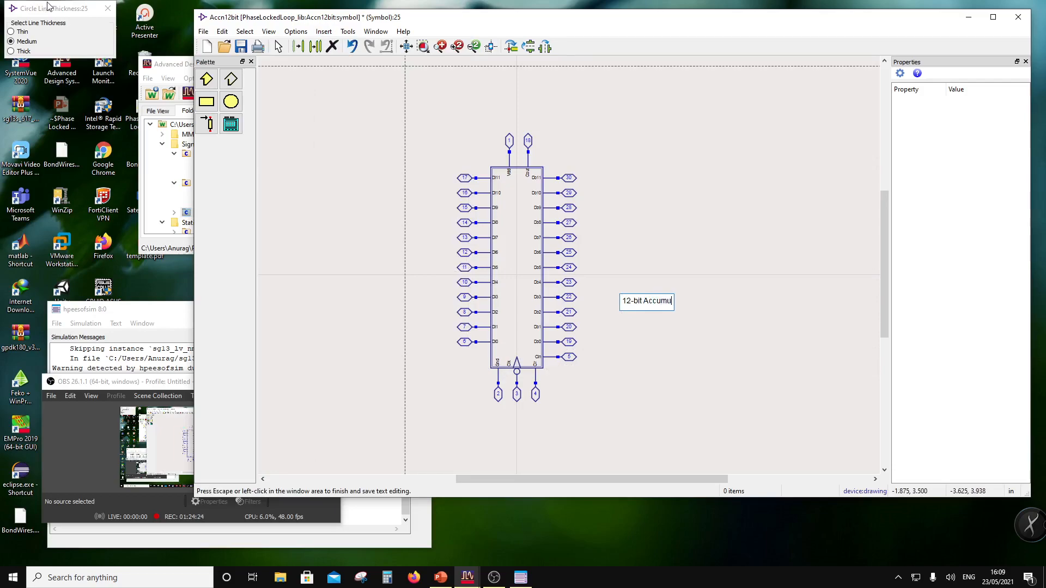
text(lator)
click(593, 389)
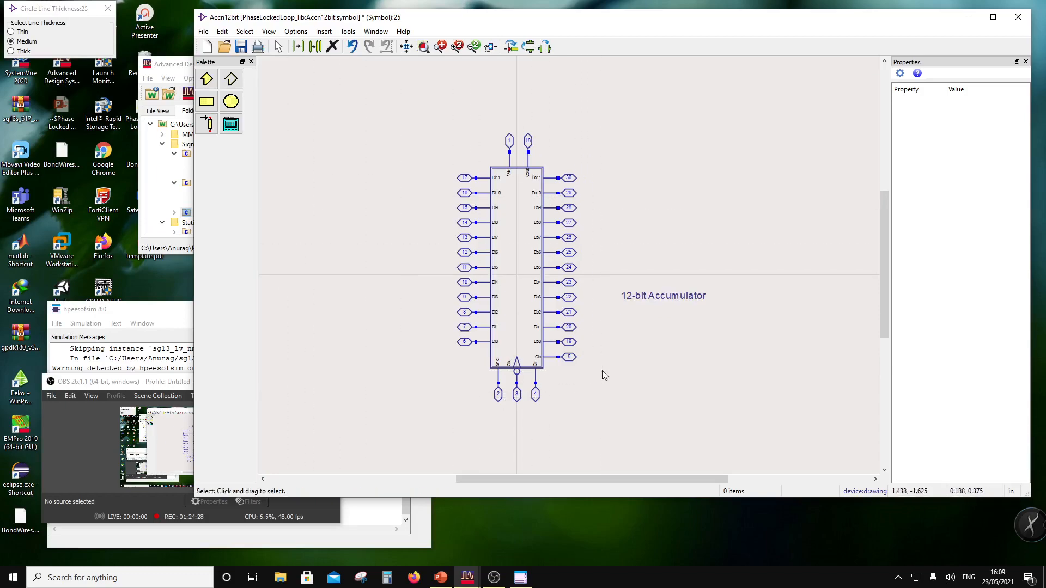
Rotate the label vertical, move it inside the box, and save the symbol.
click(633, 298)
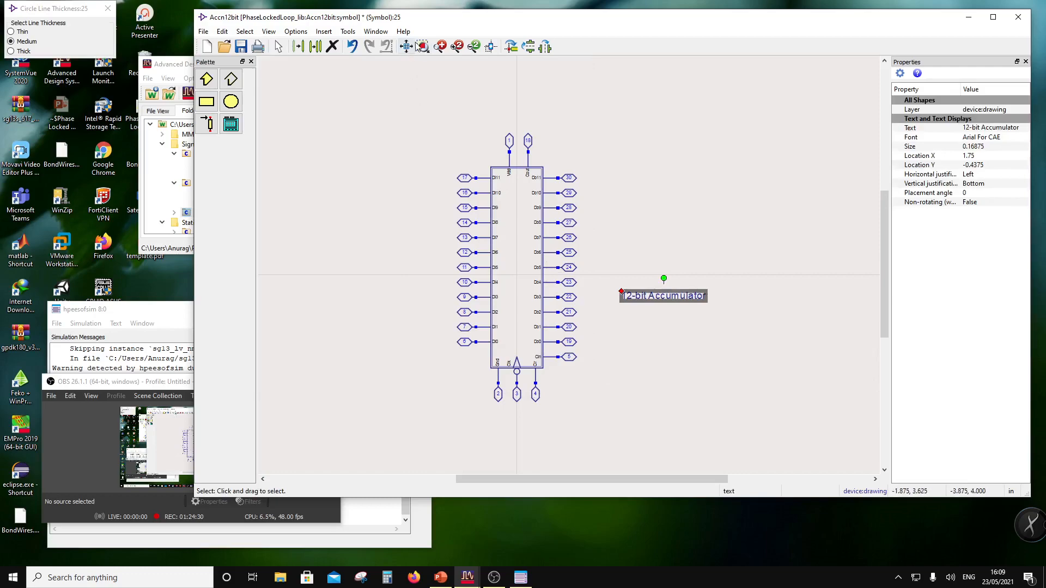
click(511, 47)
click(511, 46)
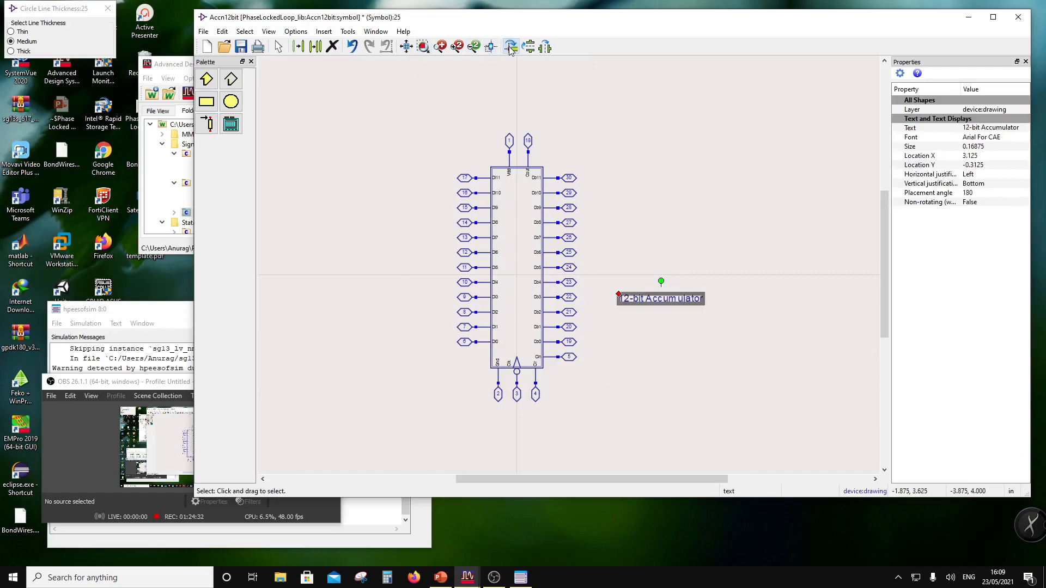
click(510, 47)
click(510, 47)
click(510, 46)
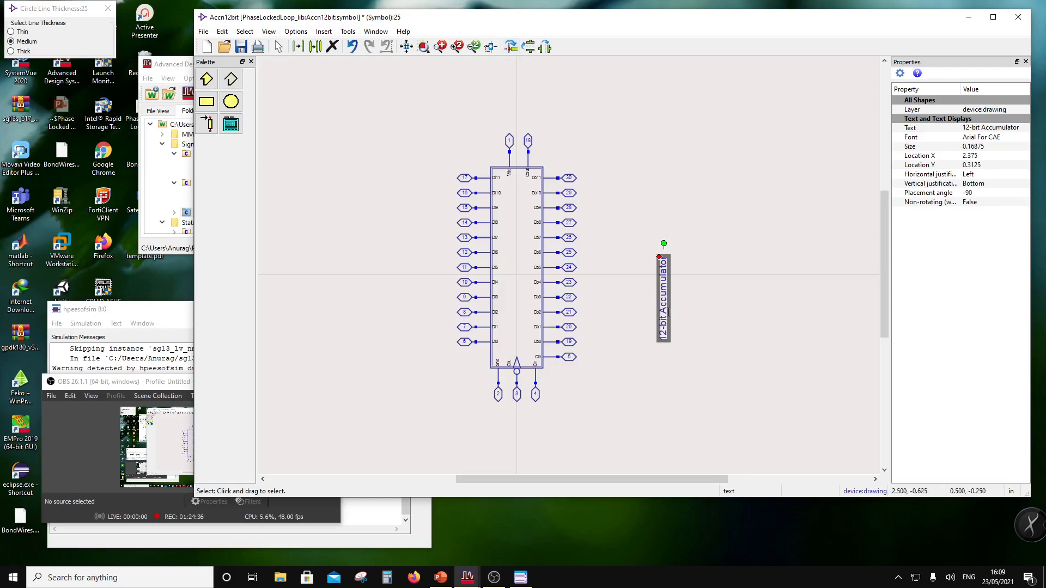
drag(665, 312, 523, 283)
click(730, 196)
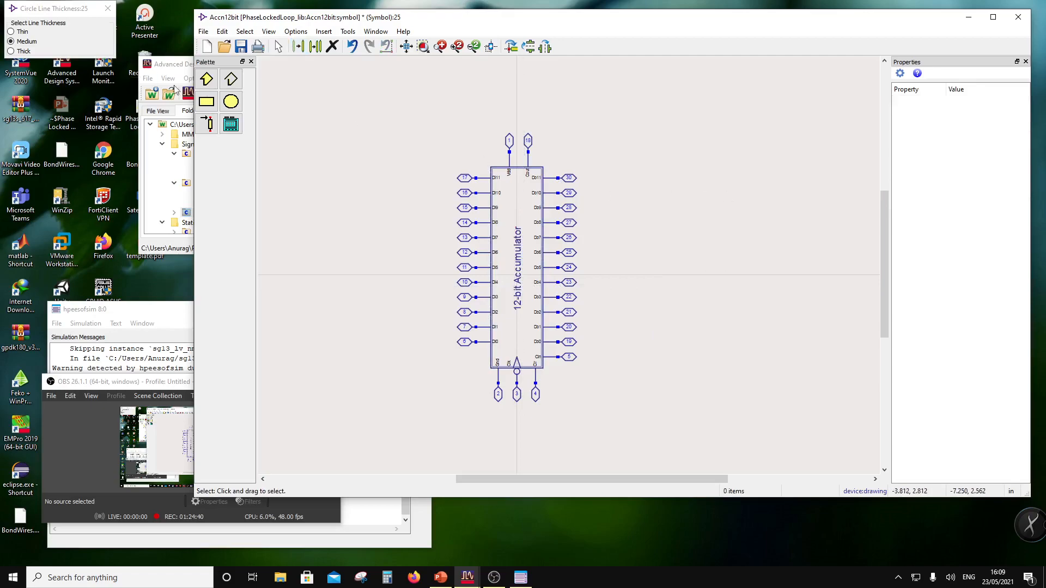
click(240, 47)
Close the symbol editor, copy cell Accn12bit as Accn12bit_nd, and expand its views.
click(1018, 17)
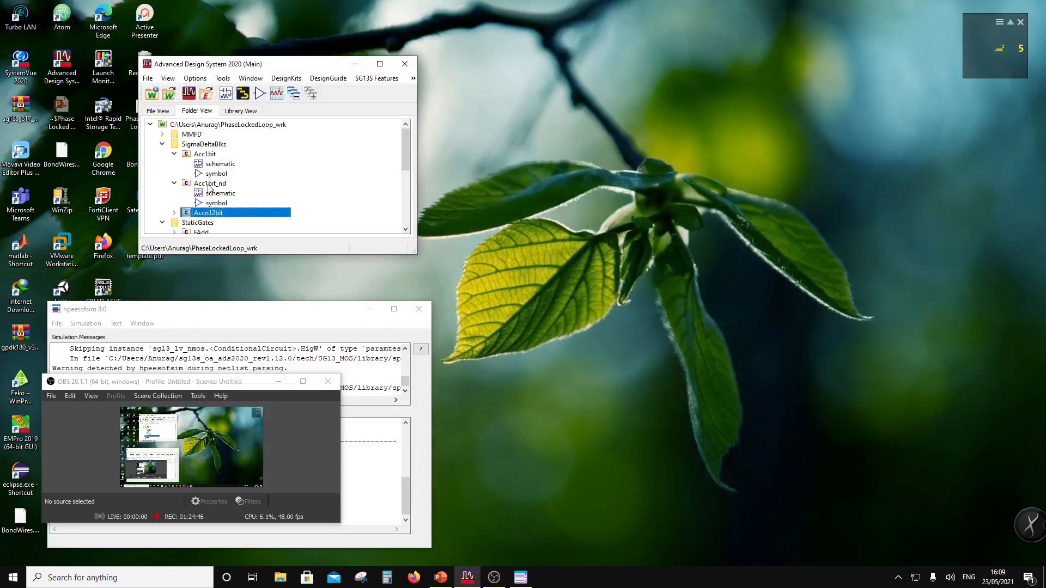
right_click(205, 210)
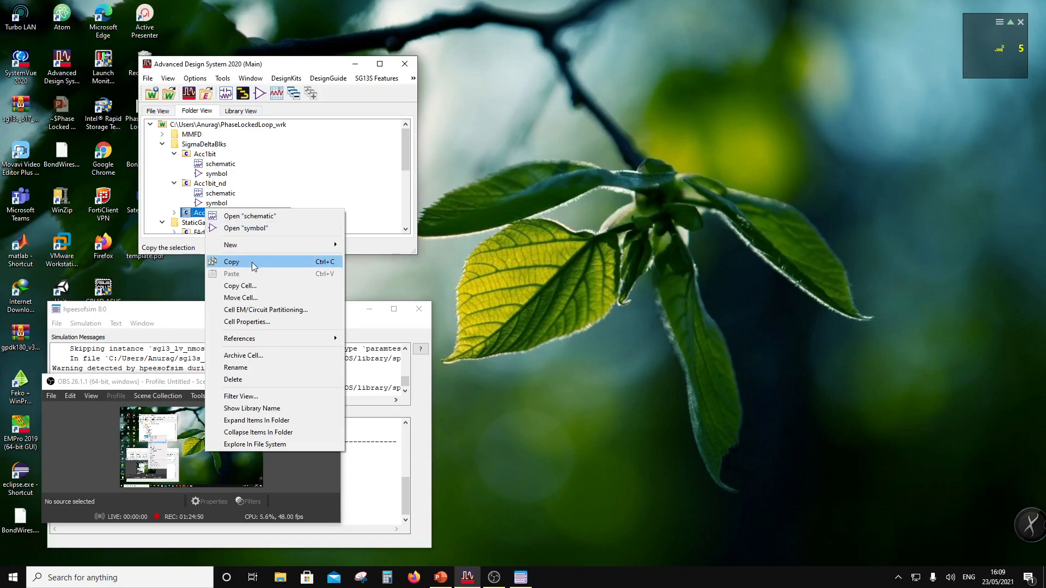
click(250, 286)
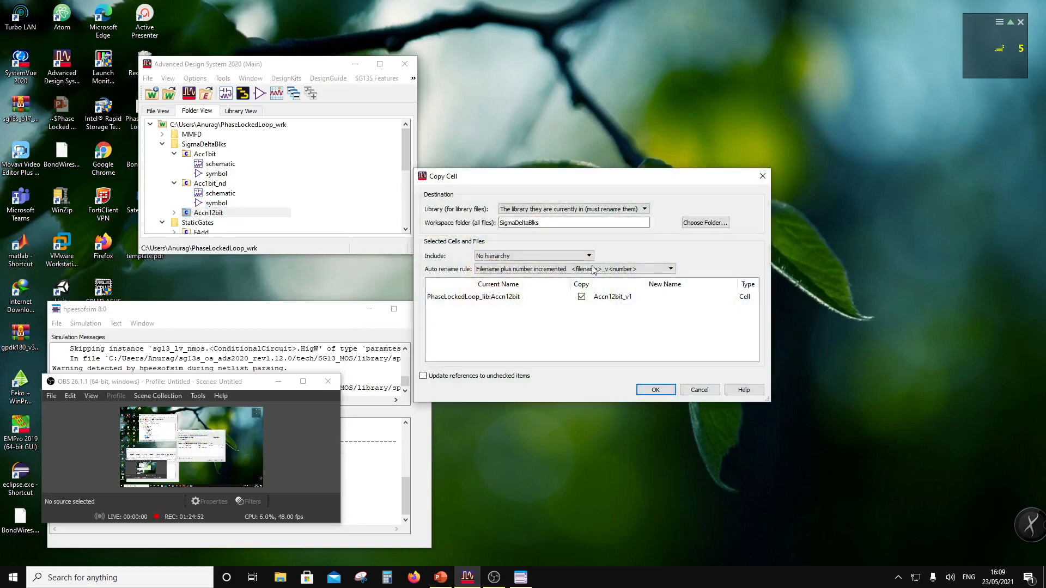
click(613, 297)
click(630, 299)
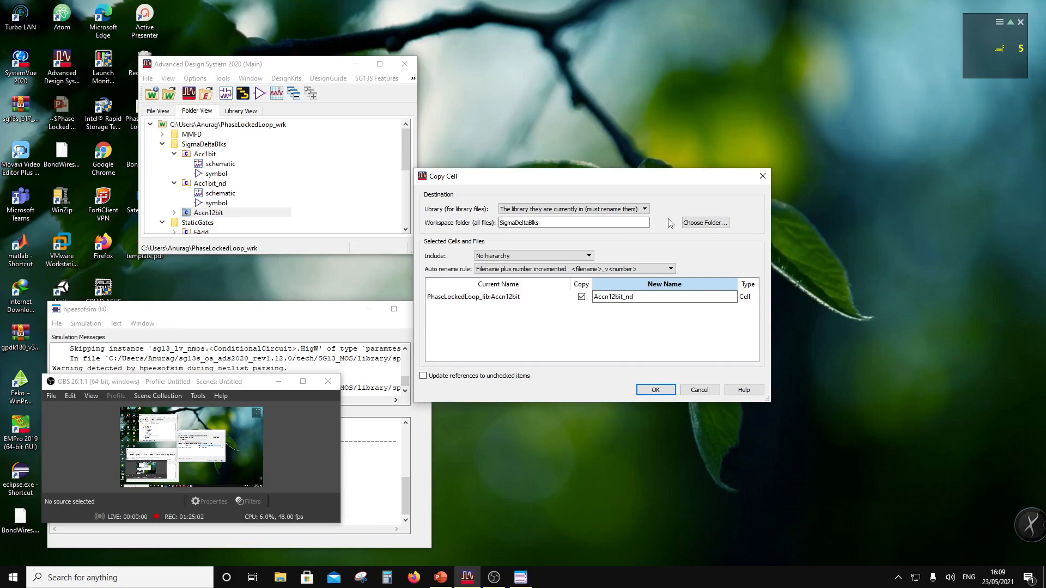
click(653, 389)
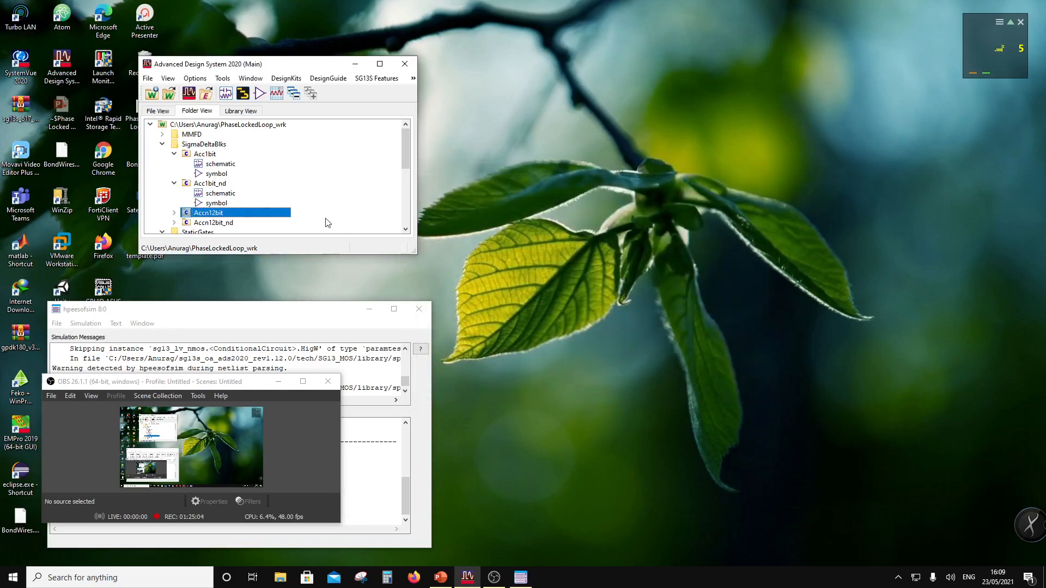
click(175, 223)
scroll(234, 215, down, 2)
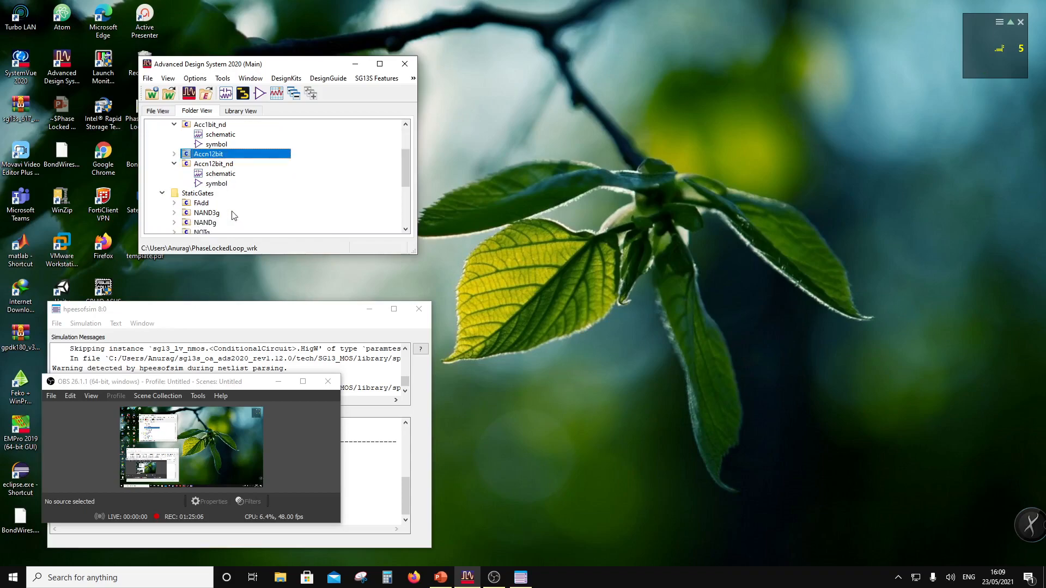
double_click(217, 187)
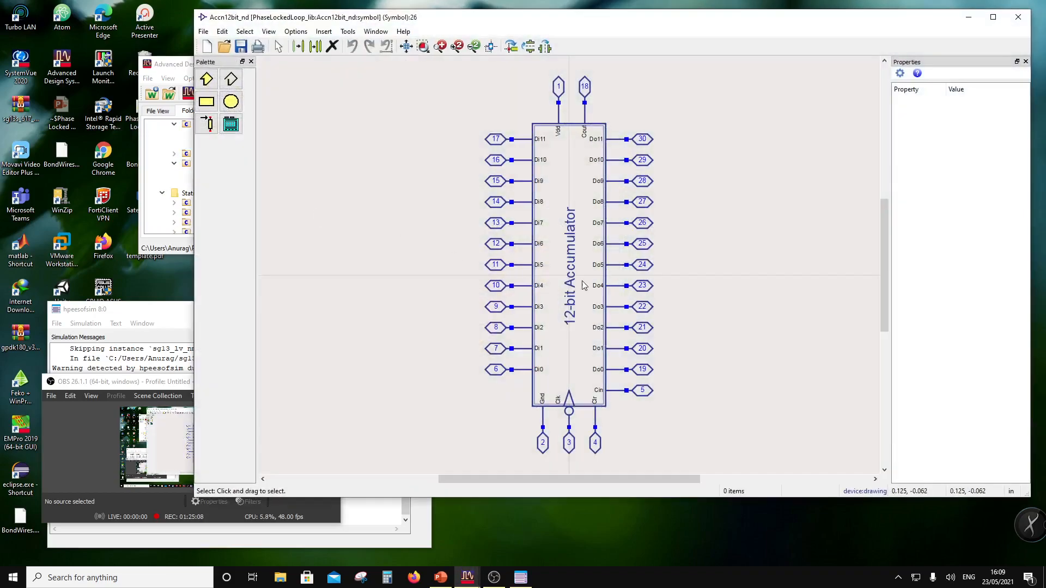
click(201, 18)
click(202, 20)
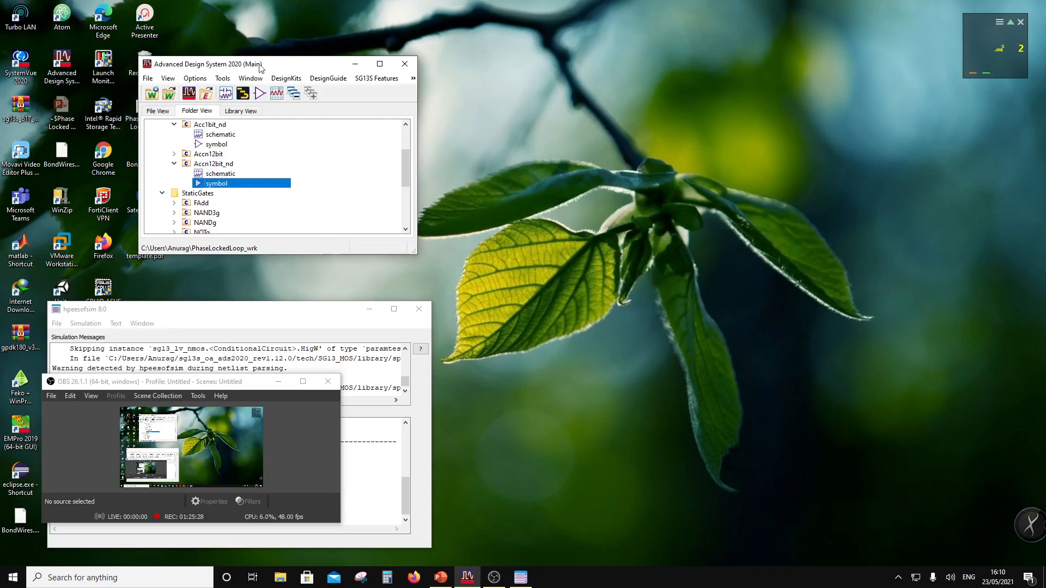
Open the Accn12bit_nd schematic and change X1's cell to Acc1bit_nd.
double_click(219, 175)
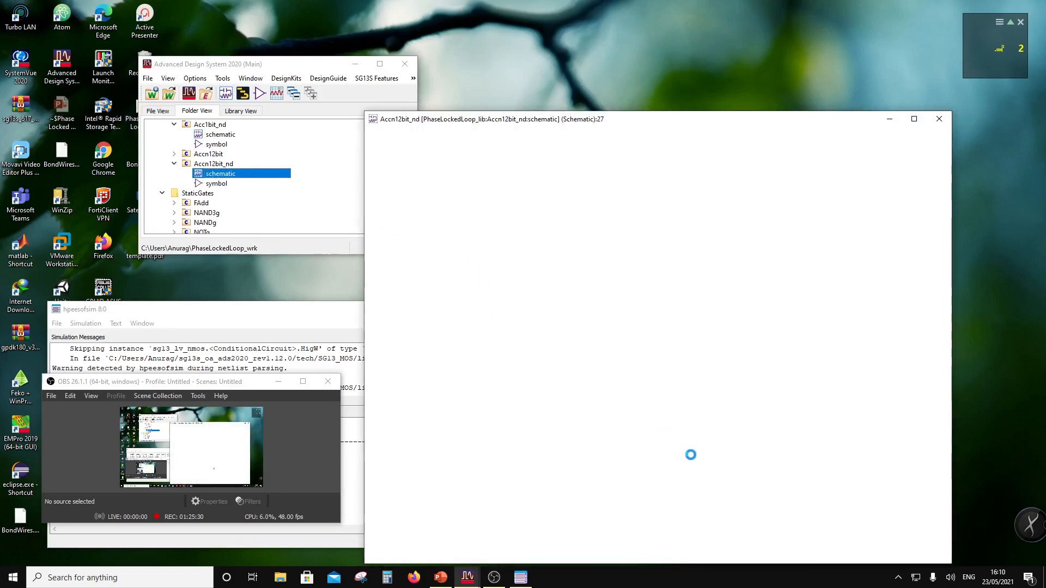
scroll(694, 361, up, 5)
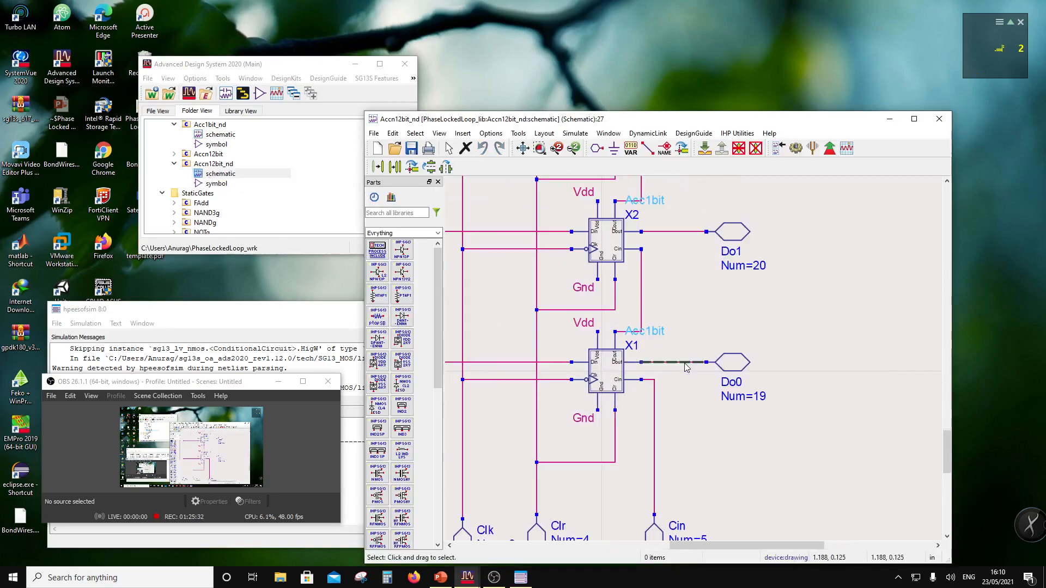
click(664, 329)
click(663, 330)
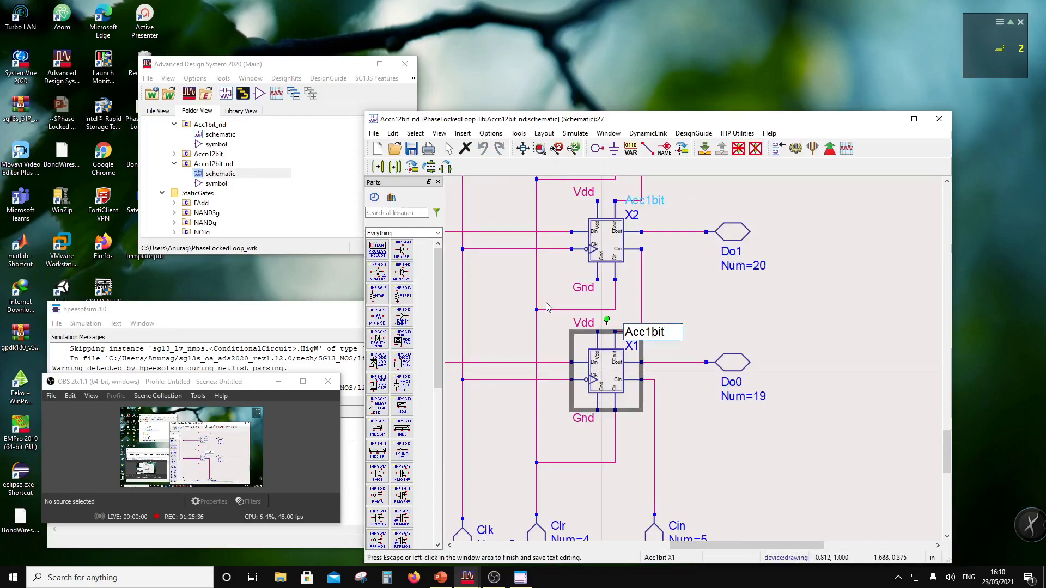
text(_nd)
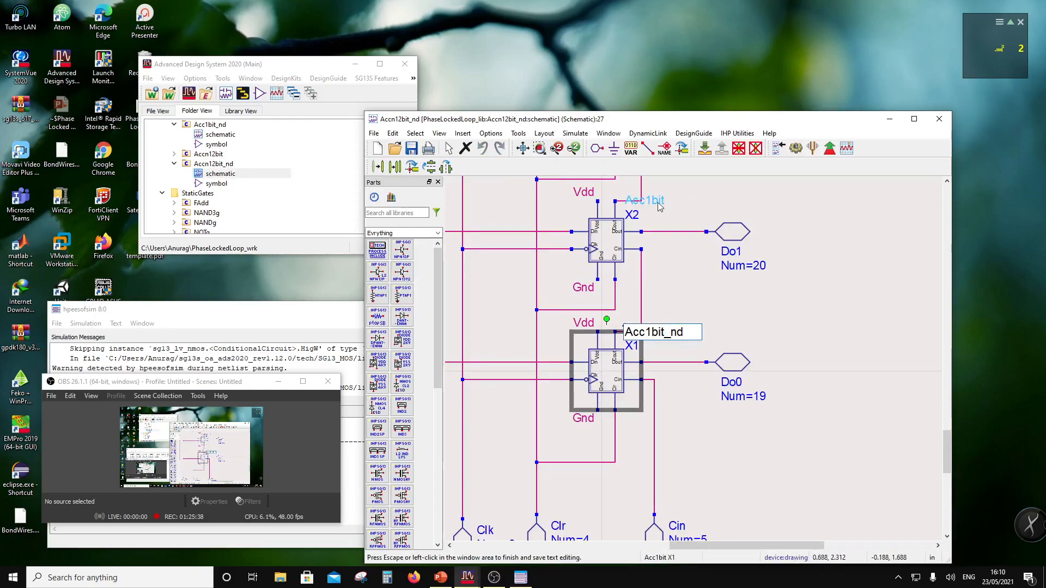
click(705, 306)
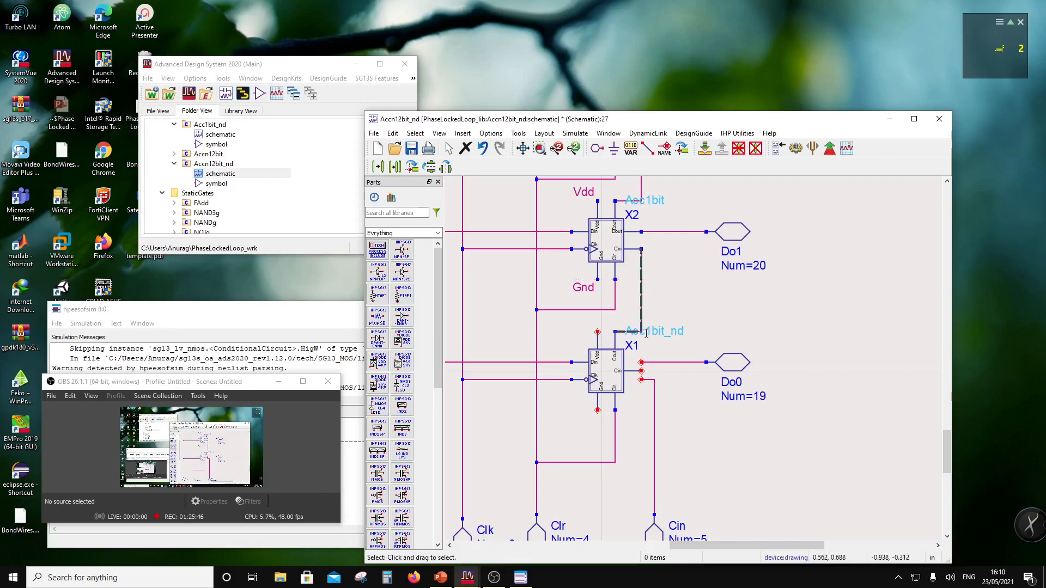
Delete X1's wire to Do0, reconnect the Cin wire, and delete instance X2.
click(681, 362)
key(Delete)
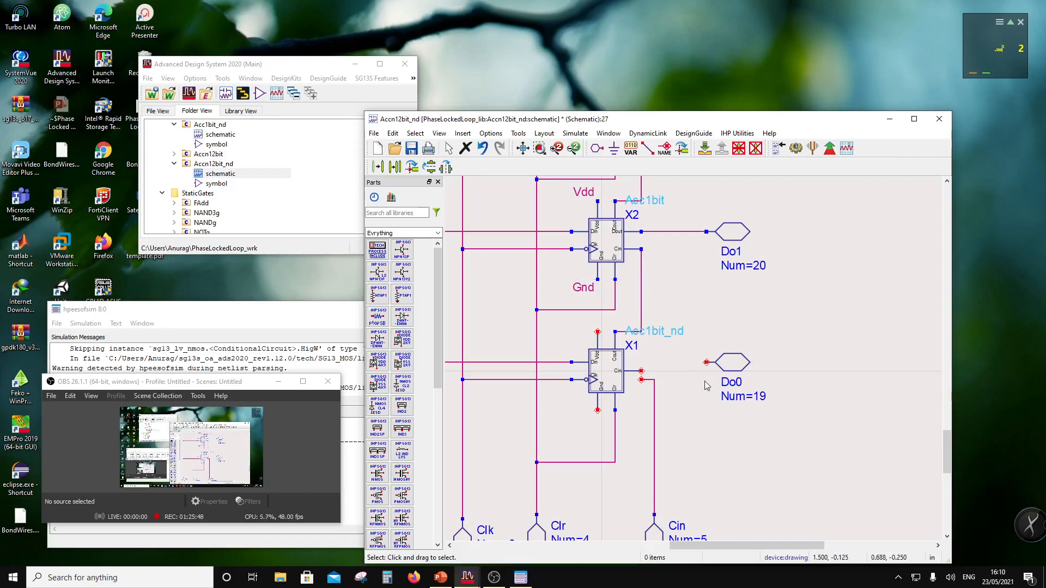
drag(641, 379, 641, 370)
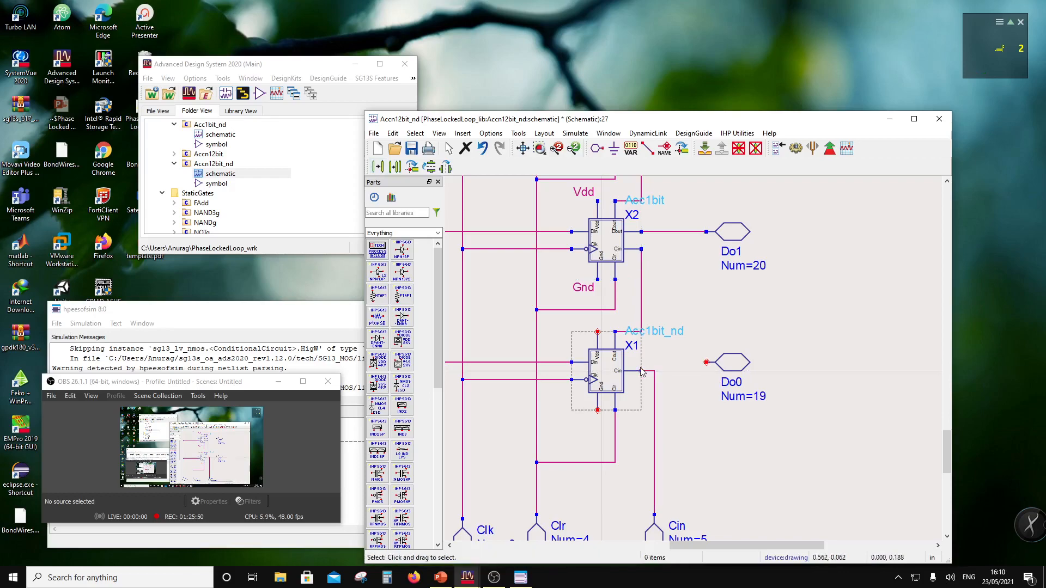
click(672, 359)
click(644, 266)
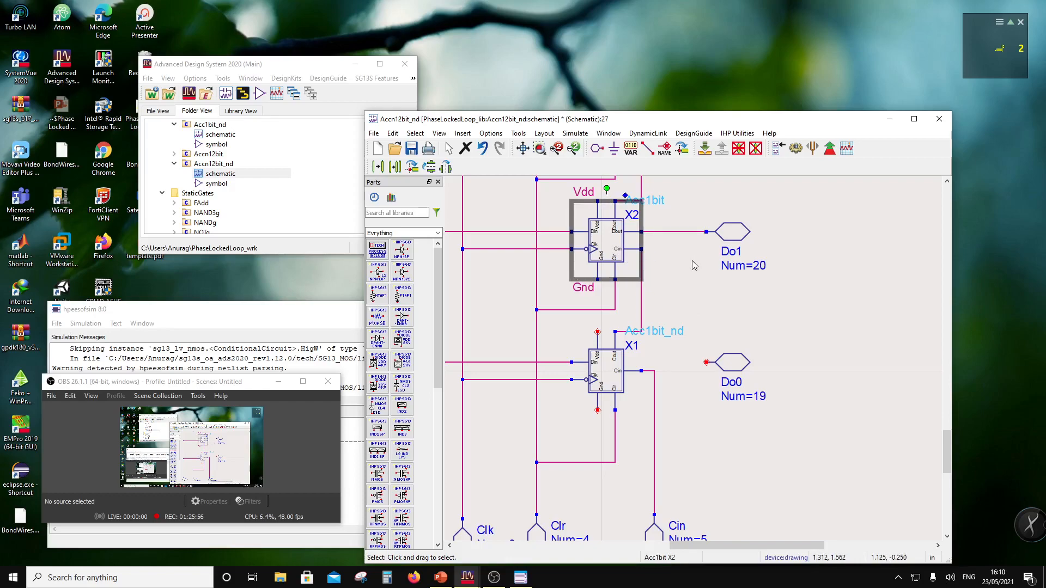
key(Delete)
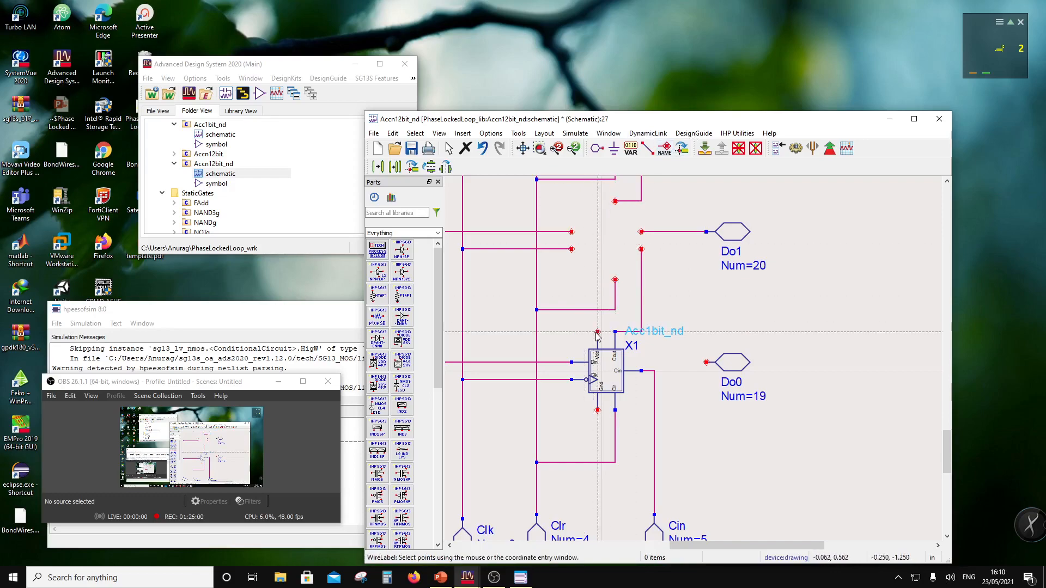
Label X1's supply pins Vdd and Gnd and position the labels.
double_click(628, 319)
text(Vdd)
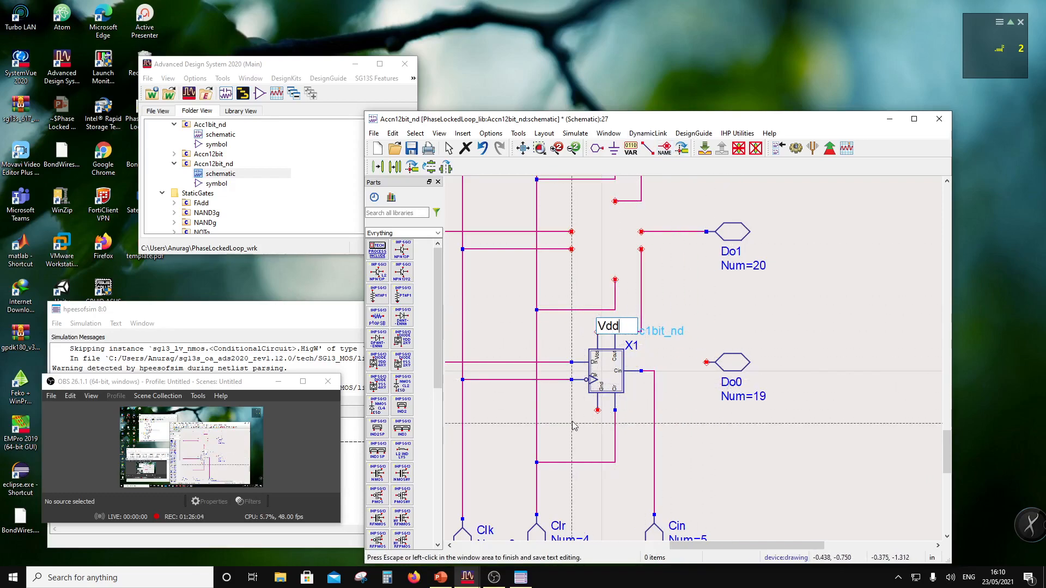
click(598, 410)
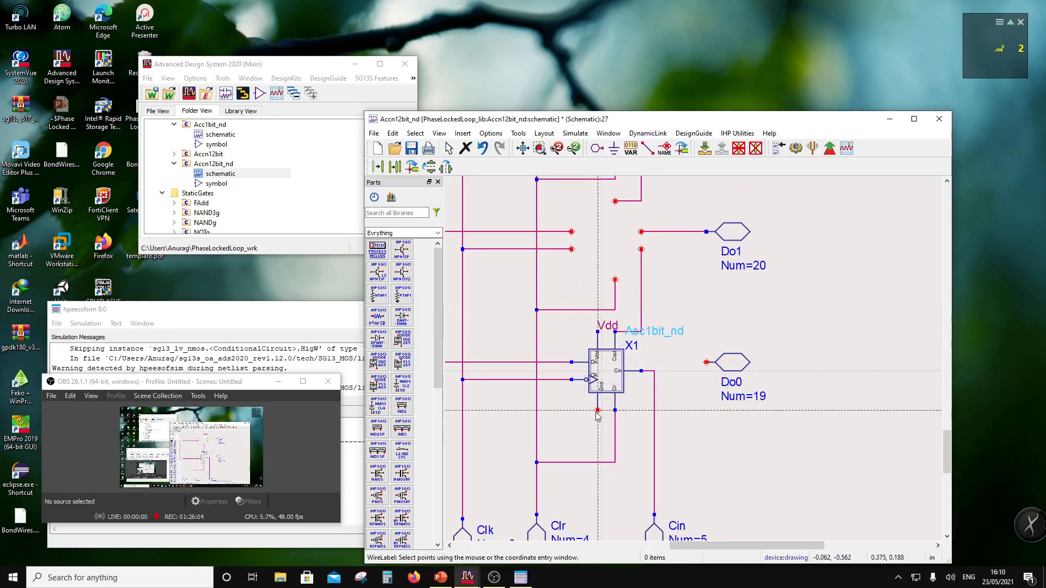
text(Gnd)
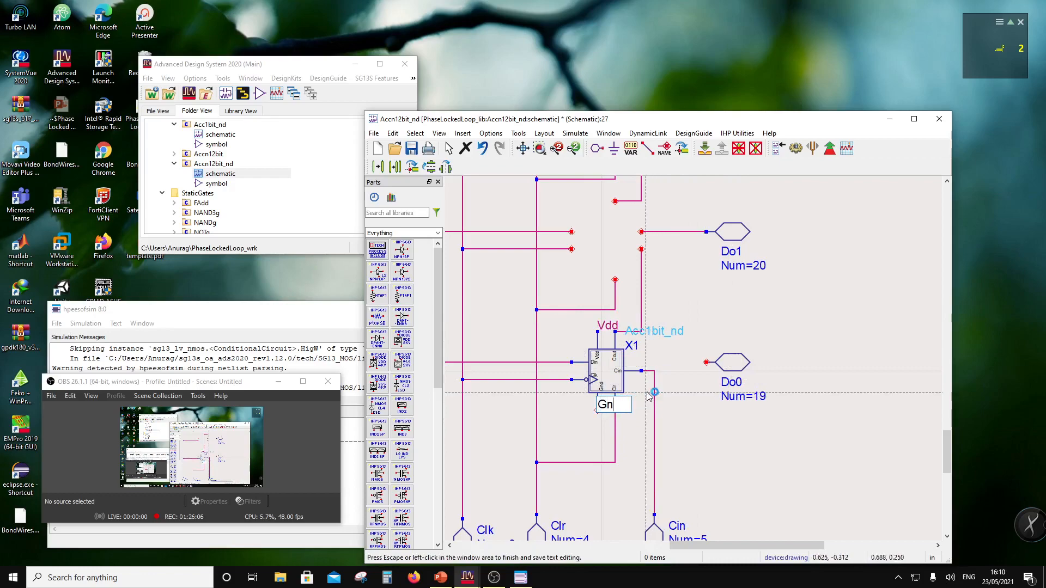
key(Escape)
key(Escape)
drag(606, 325, 571, 327)
drag(603, 403, 577, 411)
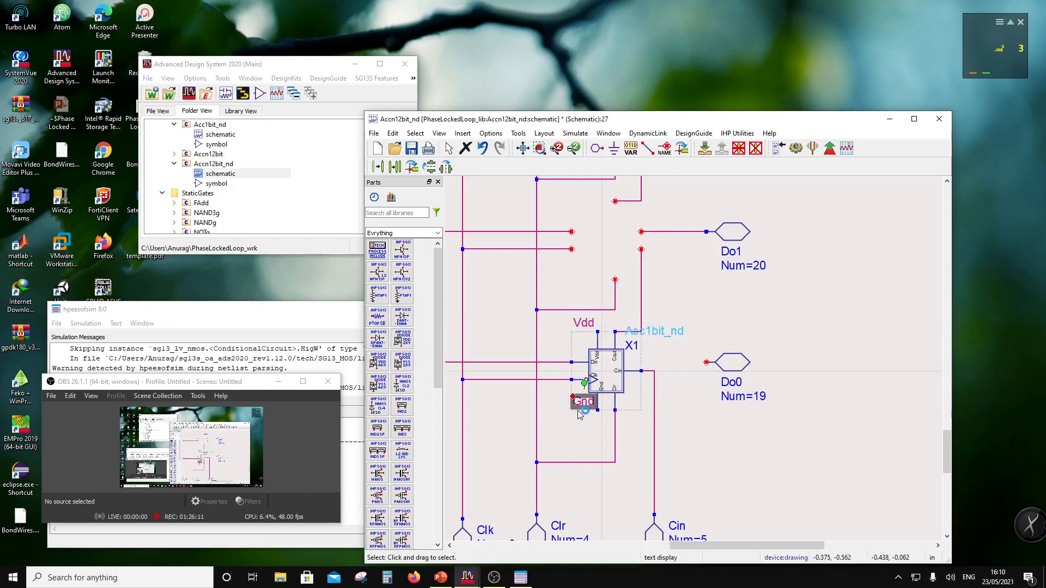
click(697, 430)
Delete the Do0 output port and the wire leading to Do1.
click(735, 361)
key(Delete)
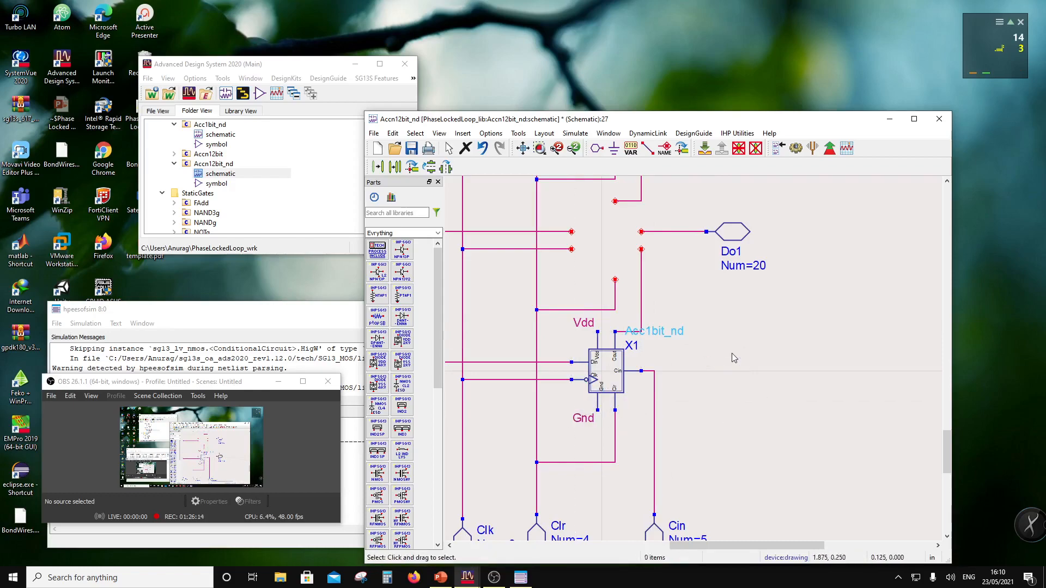
click(692, 235)
key(Delete)
scroll(693, 342, down, 3)
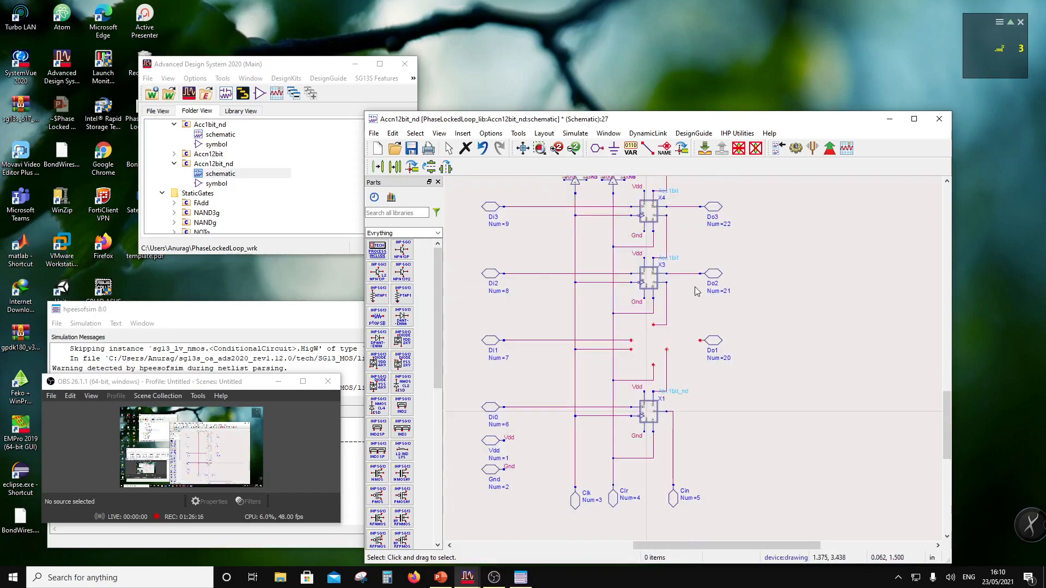
Delete the wires to Do2 and Do3, then the Do1–Do3 ports and three more Do ports.
click(692, 274)
key(Delete)
click(692, 207)
key(Delete)
drag(769, 399, 690, 182)
key(Delete)
scroll(687, 232, down, 3)
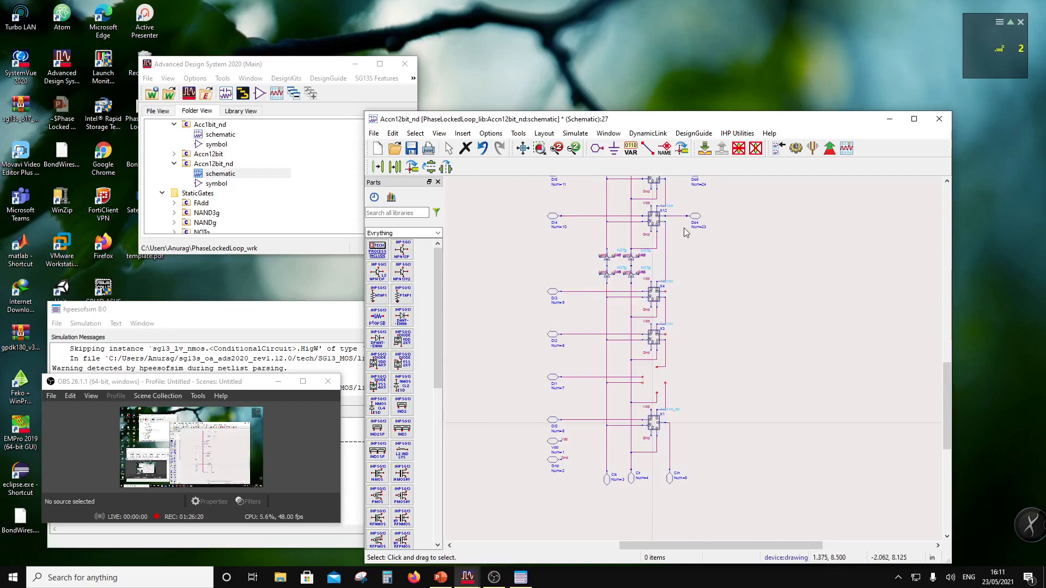
scroll(688, 240, down, 3)
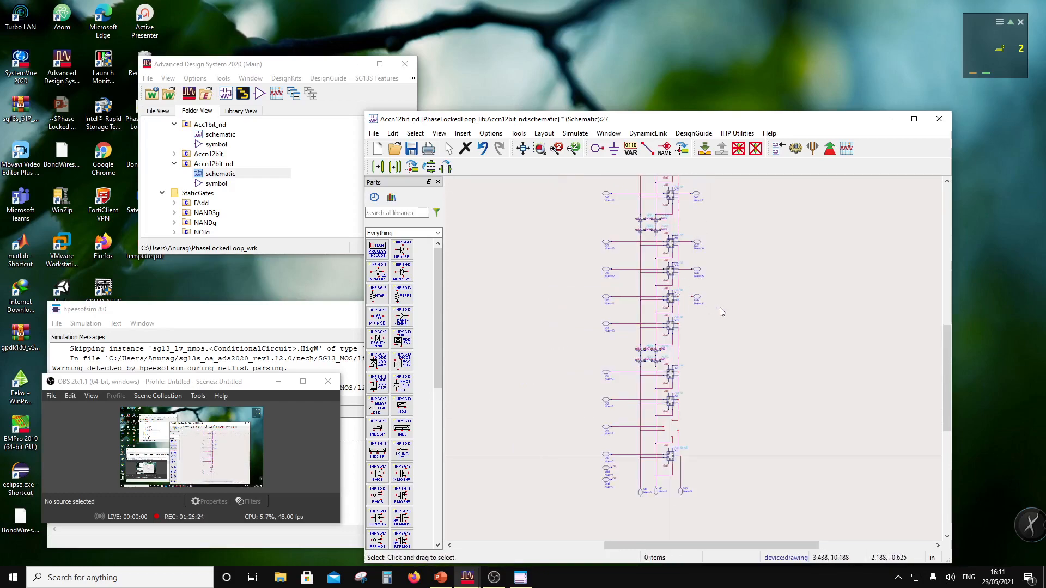
drag(720, 307, 685, 223)
key(Delete)
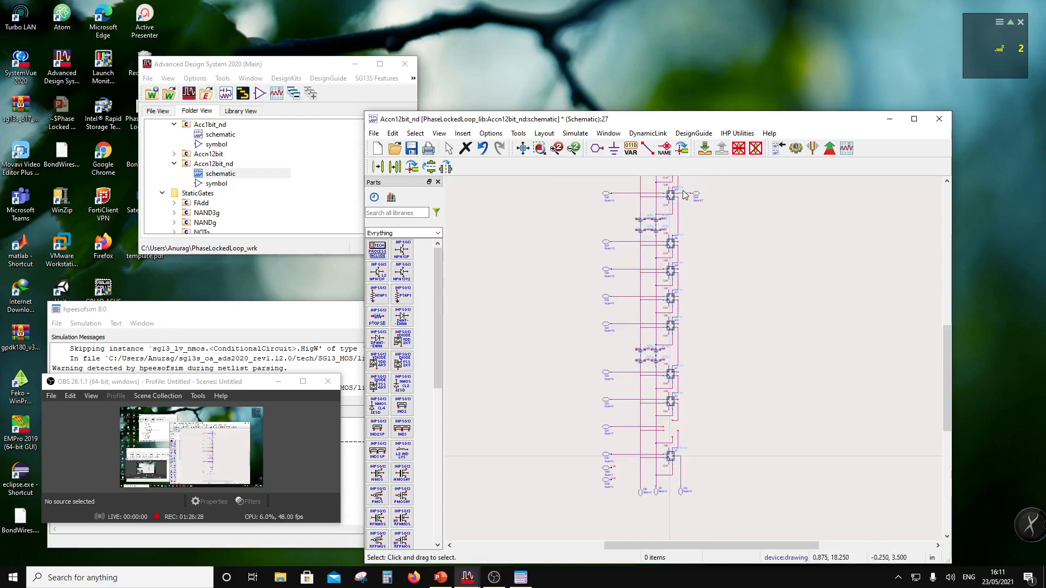
Delete the wires from X18 and X19 and the Do9, Do10 and Do11 ports.
scroll(696, 336, down, 3)
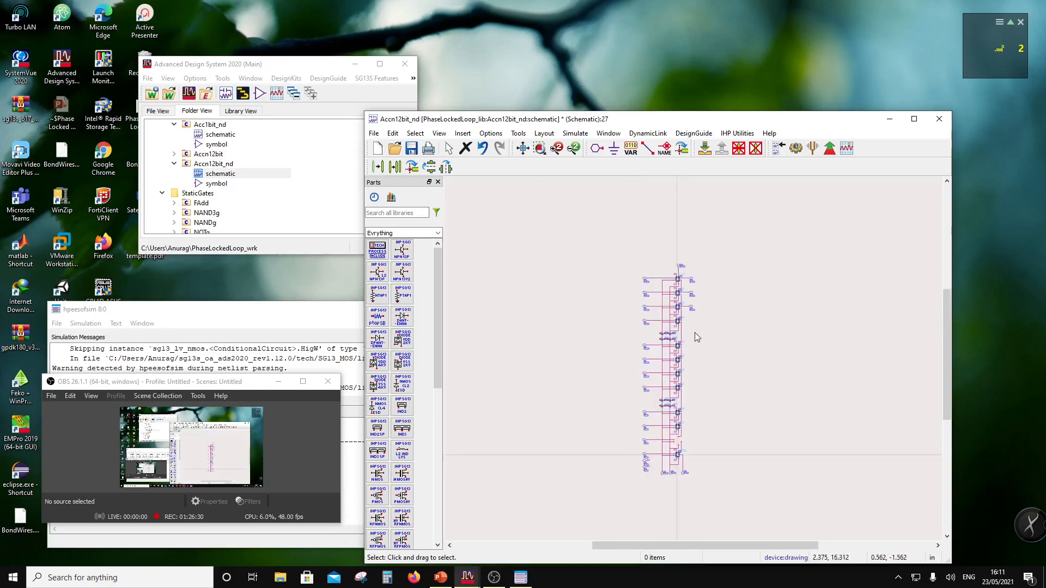
scroll(695, 337, up, 3)
click(664, 285)
key(Delete)
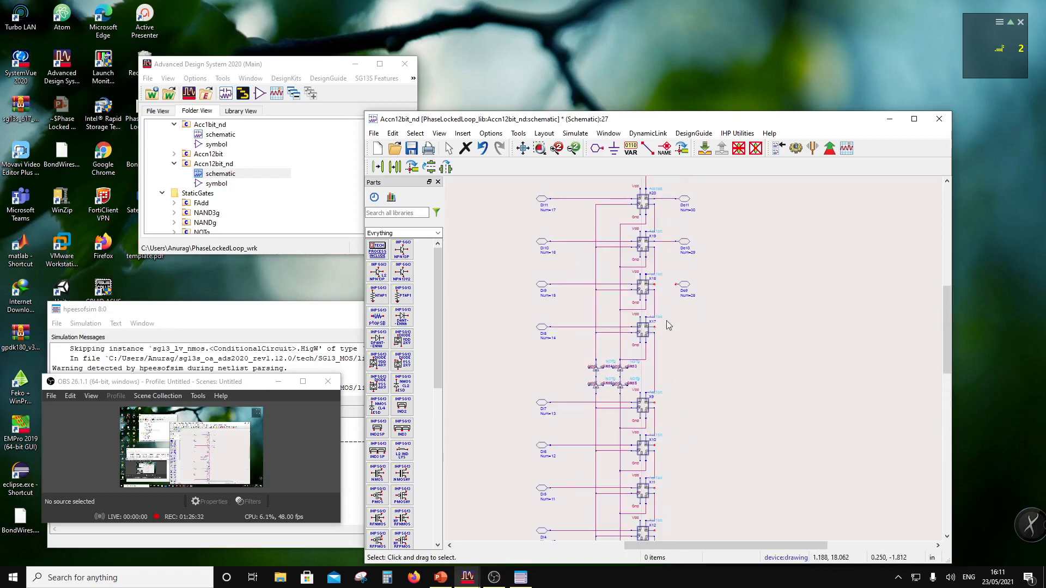
click(665, 241)
key(Delete)
drag(731, 335, 672, 189)
key(Delete)
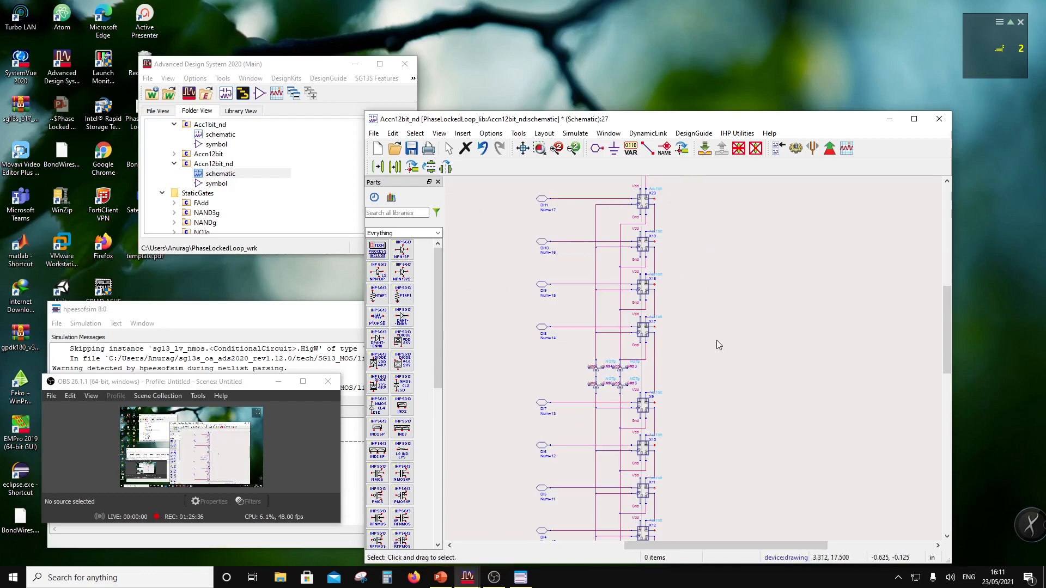
Delete the old Acc1bit instances X3 and X4.
scroll(716, 340, down, 4)
scroll(684, 419, up, 6)
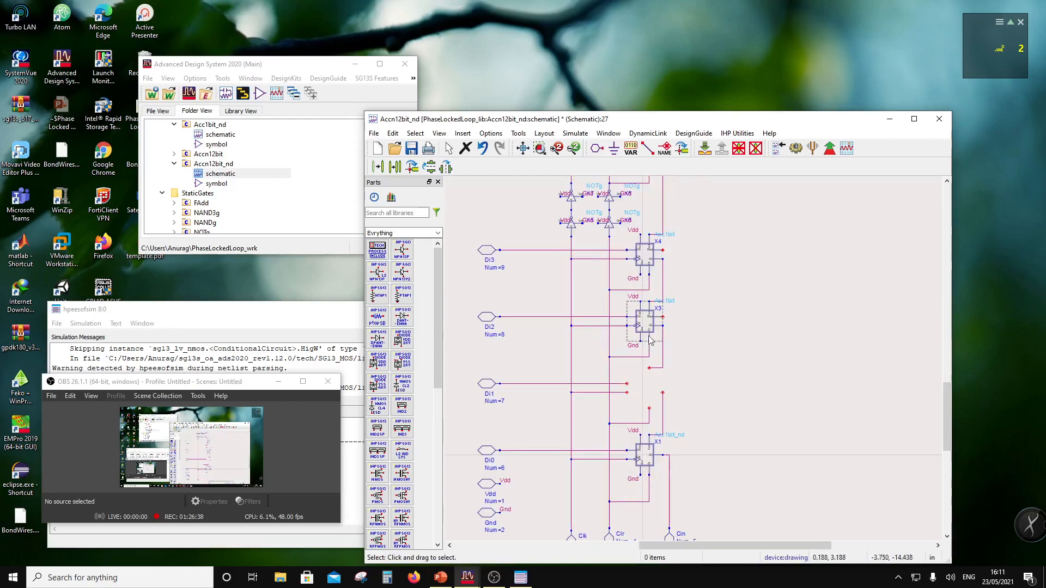
click(651, 334)
key(Delete)
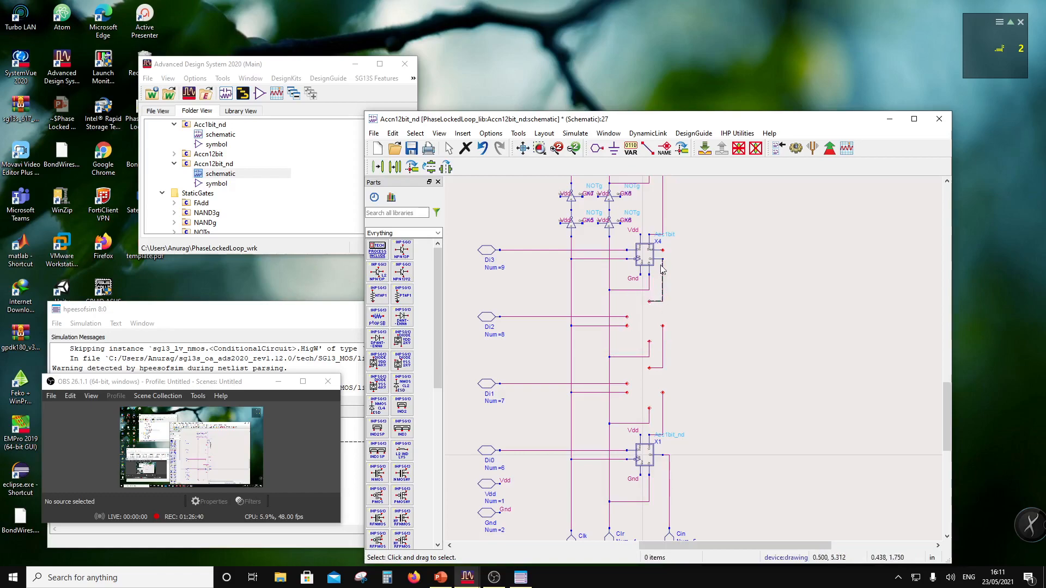
click(645, 255)
key(Delete)
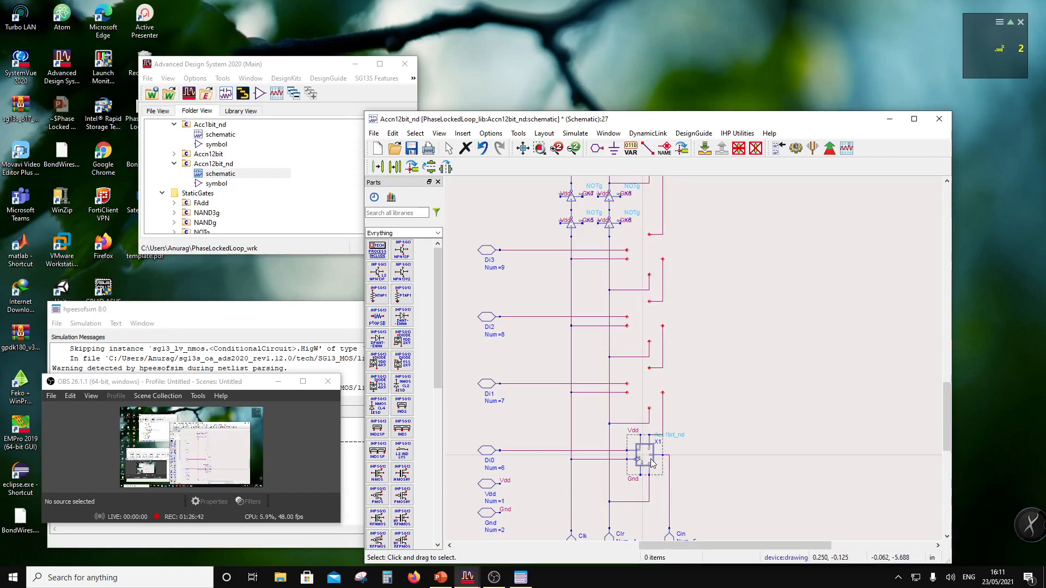
Copy X1 by reference onto the Di1, Di2 and Di3 rows as X21, X22 and X23.
click(647, 464)
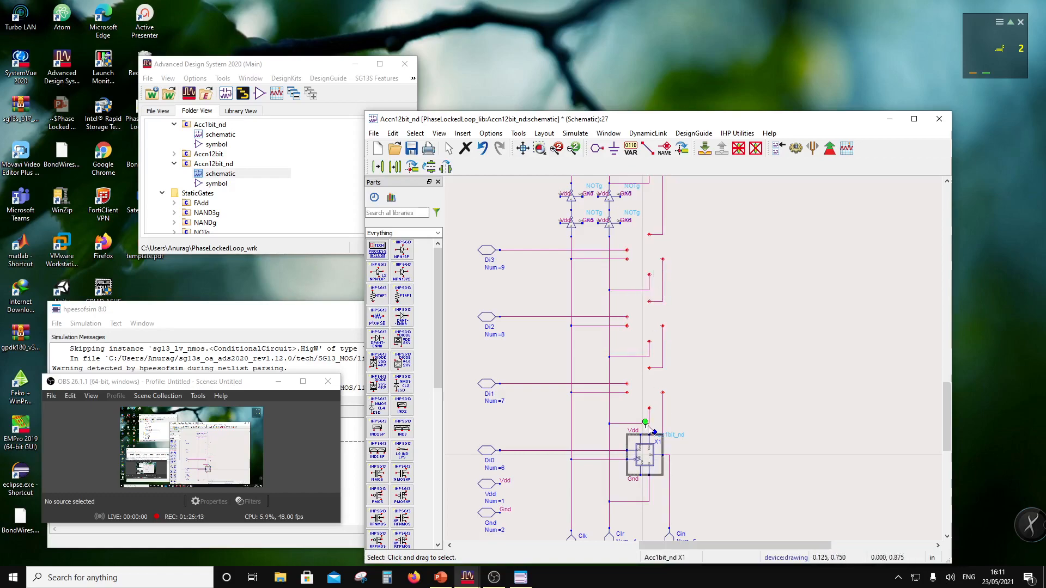
click(413, 165)
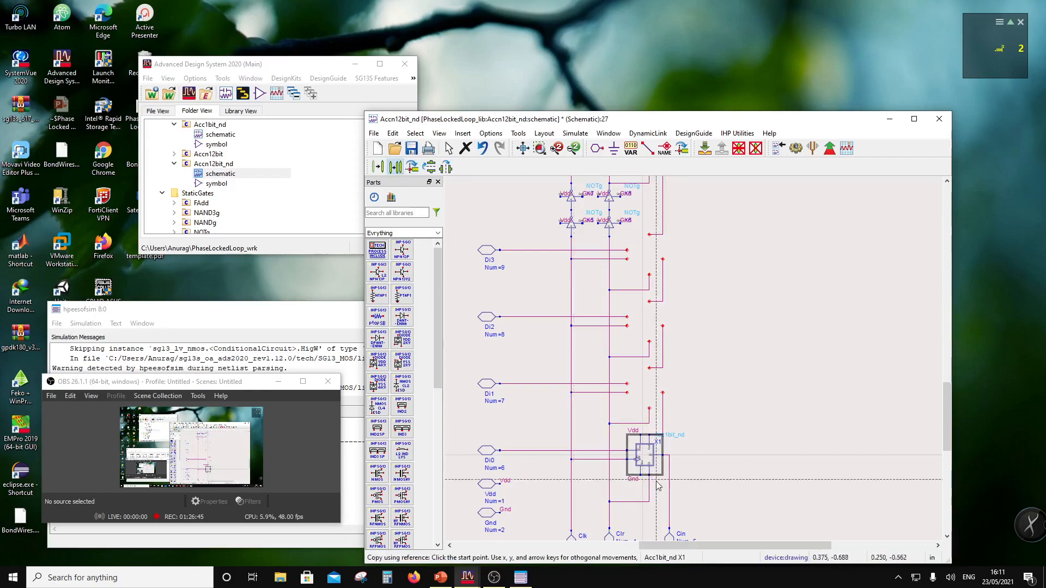
click(626, 462)
click(630, 395)
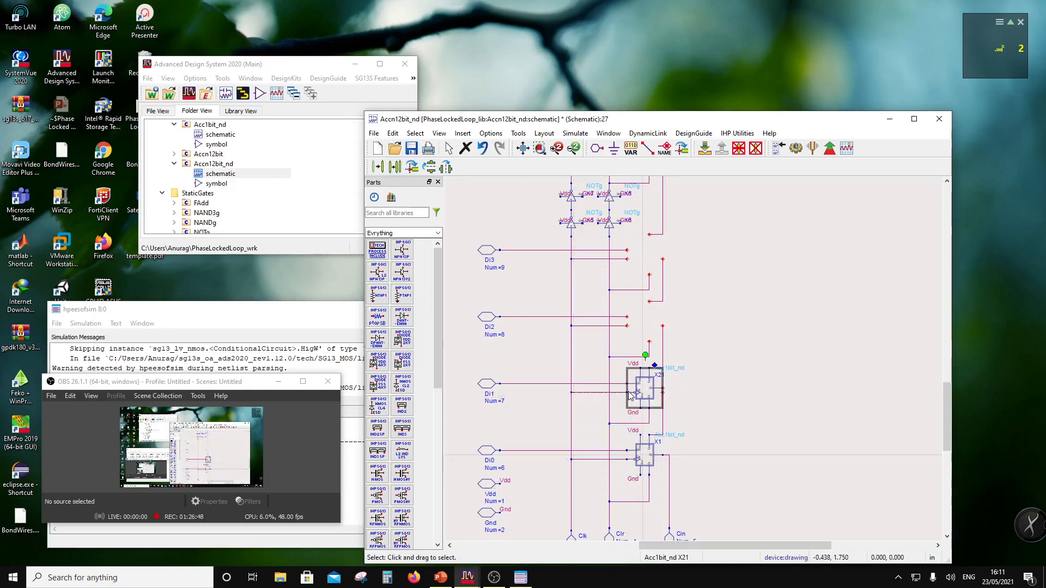
click(721, 380)
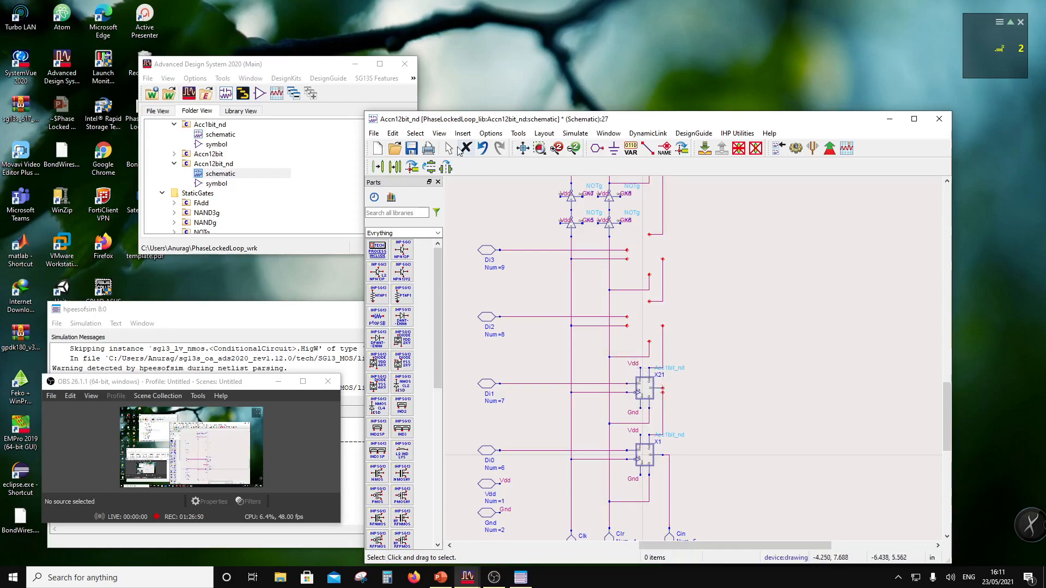
click(412, 166)
click(627, 396)
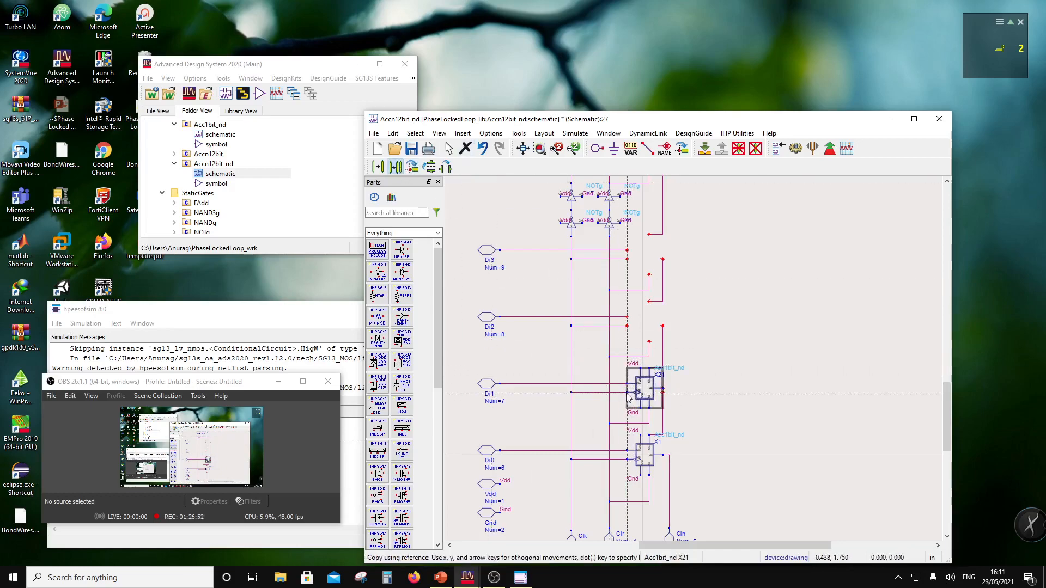
click(627, 329)
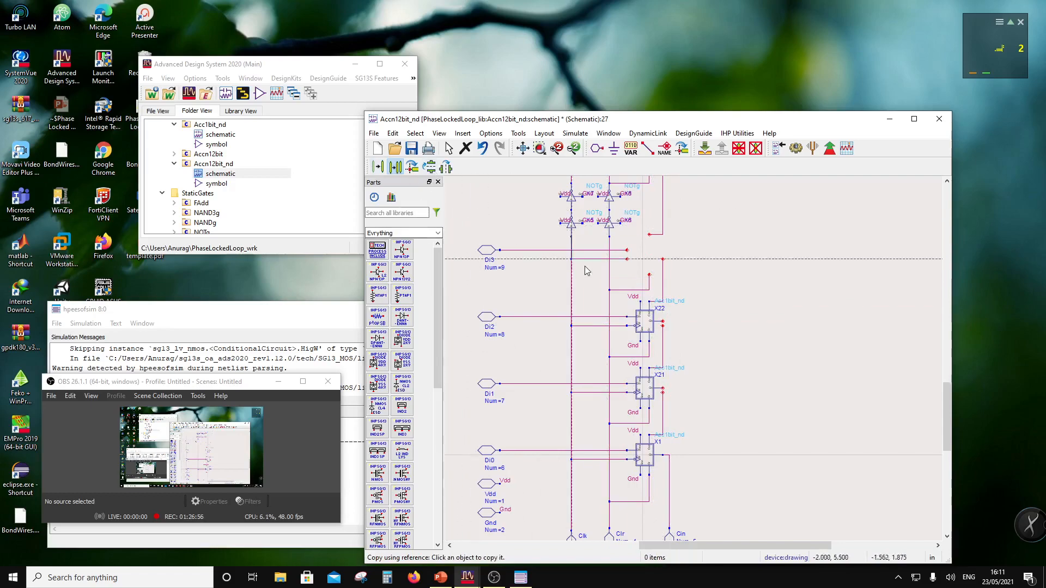
click(628, 326)
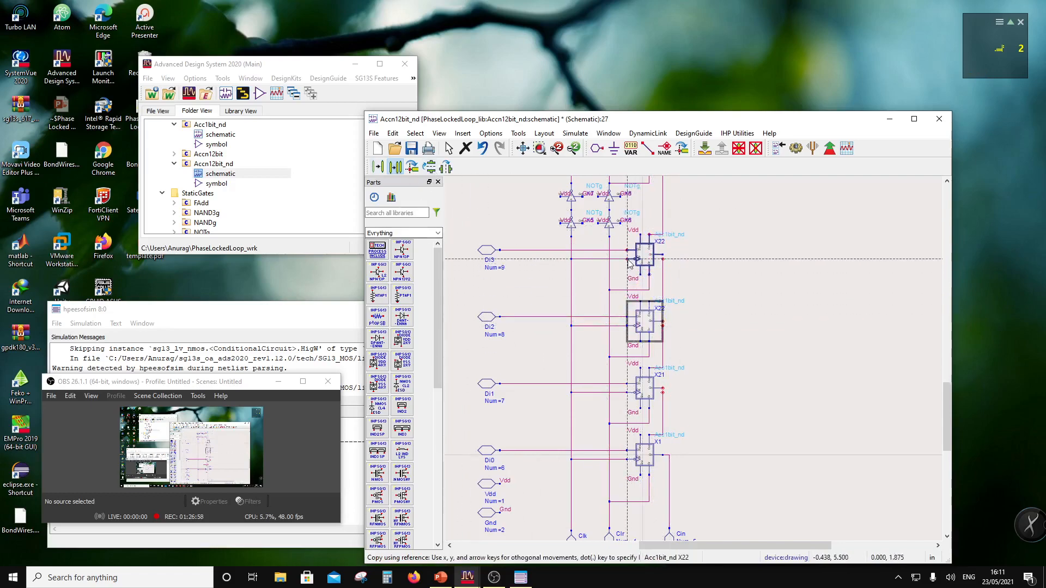
click(628, 259)
key(Escape)
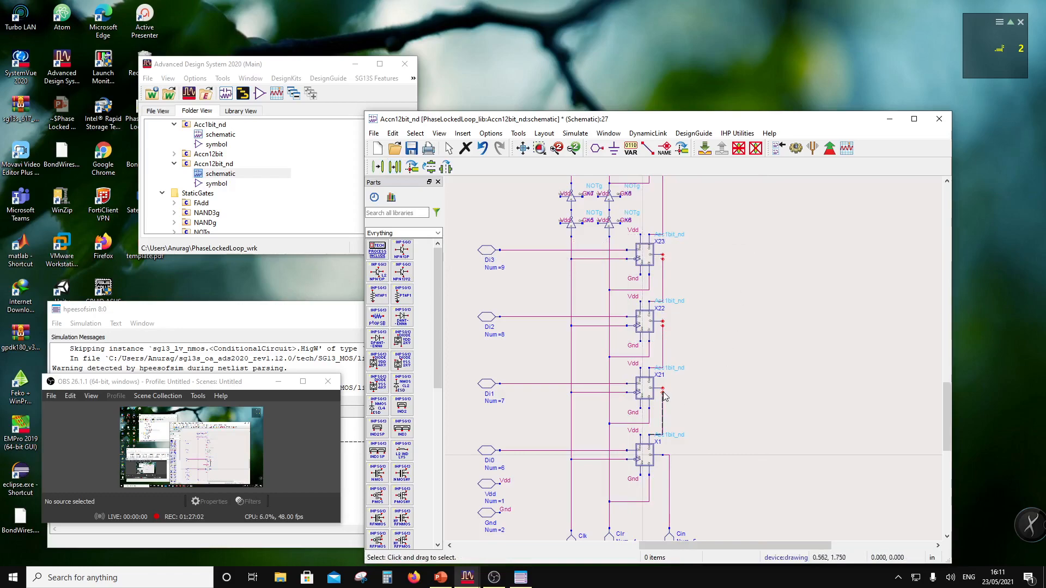
Connect the loose wire ends to the output pins of X21, X22 and X23.
drag(662, 393, 663, 388)
drag(663, 326, 662, 321)
drag(663, 258, 663, 253)
Delete the old Acc1bit blocks X12, X11, X10 and X9 one after another.
scroll(696, 390, down, 2)
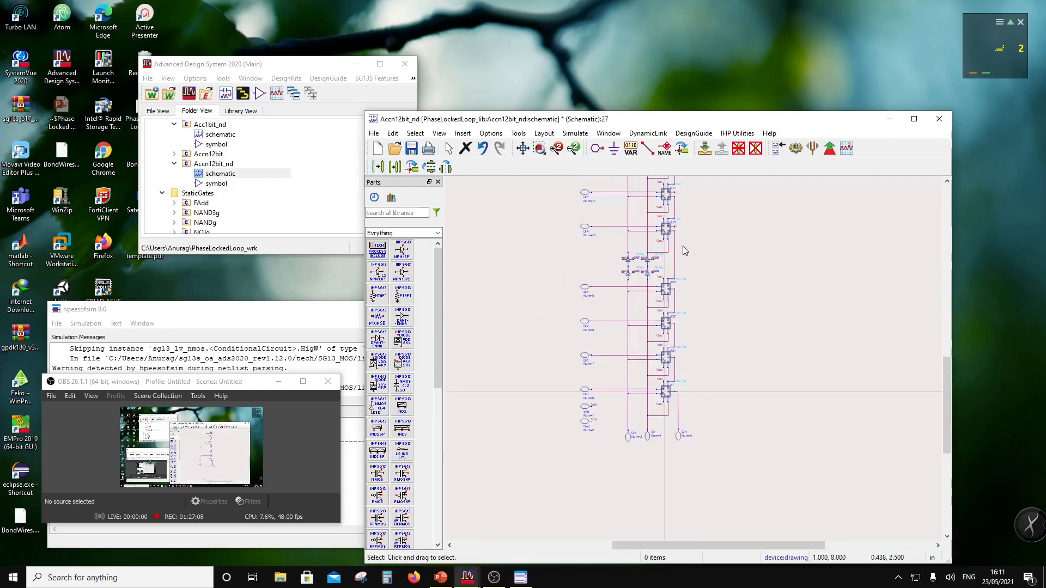
scroll(682, 246, down, 2)
scroll(691, 344, up, 2)
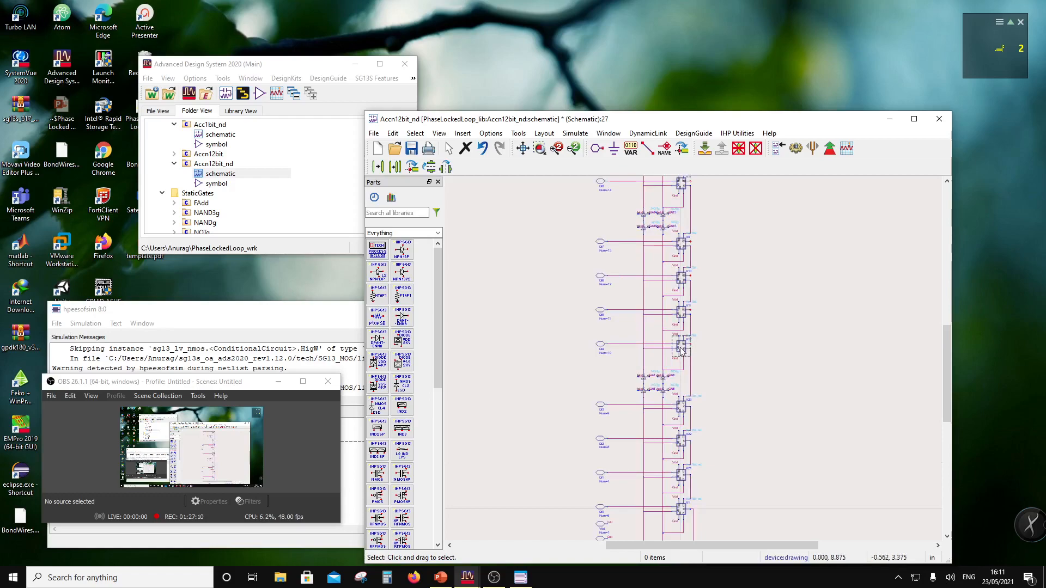
click(681, 351)
key(Delete)
click(681, 311)
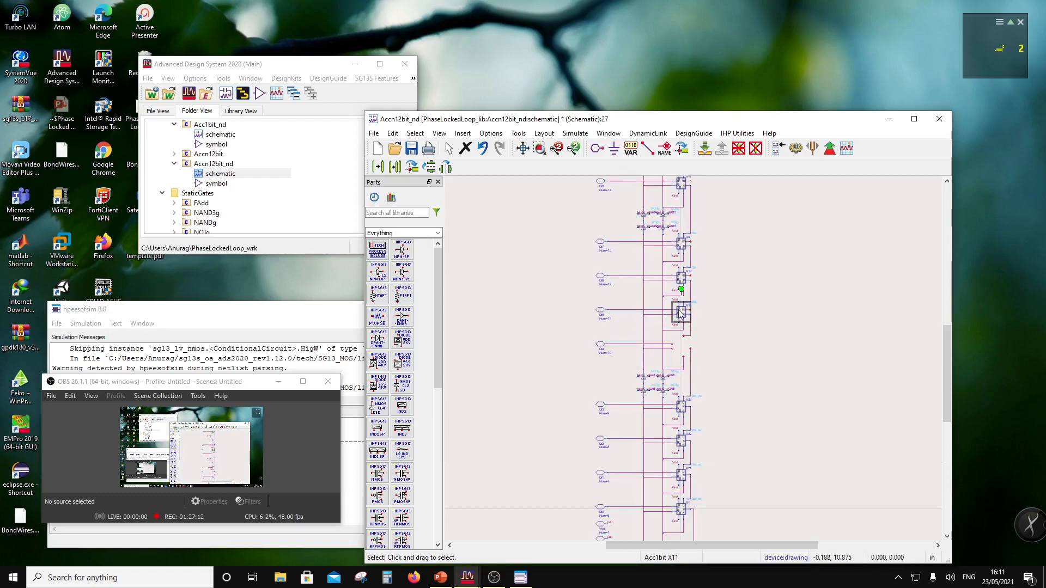
key(Delete)
click(681, 278)
key(Delete)
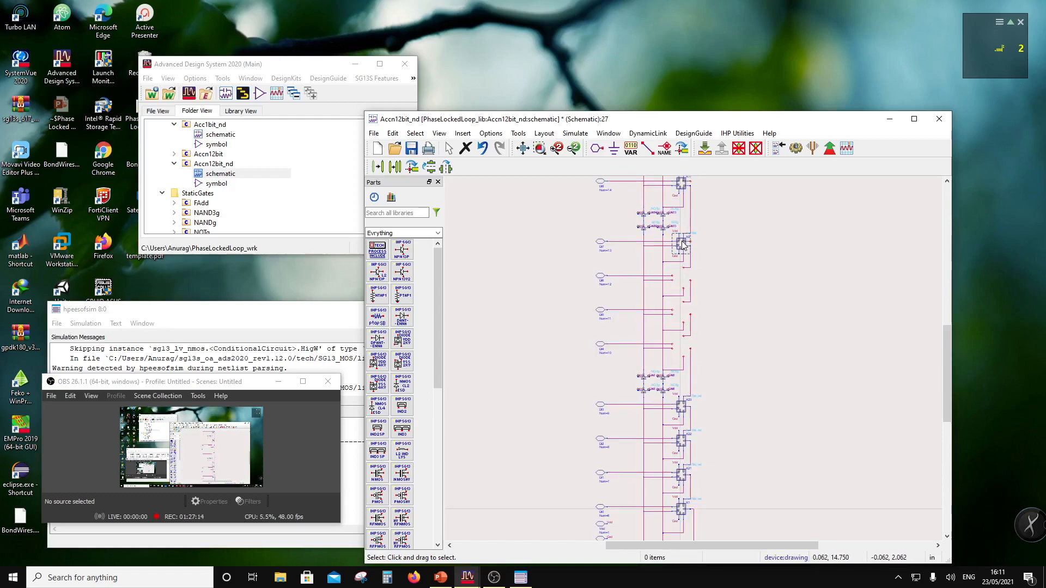
click(682, 244)
key(Delete)
scroll(712, 416, up, 2)
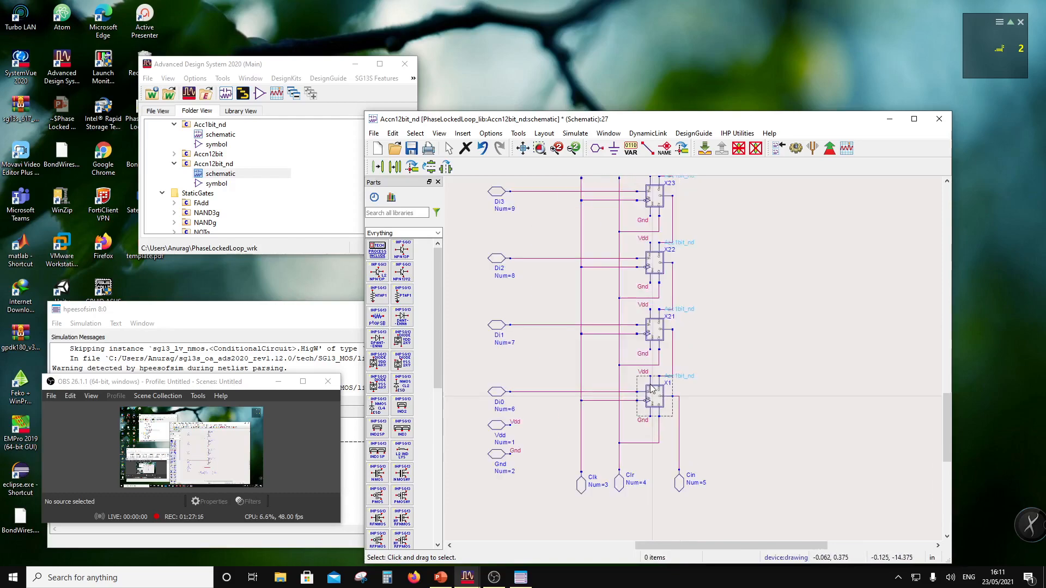
click(649, 384)
Copy X1 and X21–X23 by reference from X1's clock pin to create X24–X27 on Di4–Di7.
ctrl+click(656, 344)
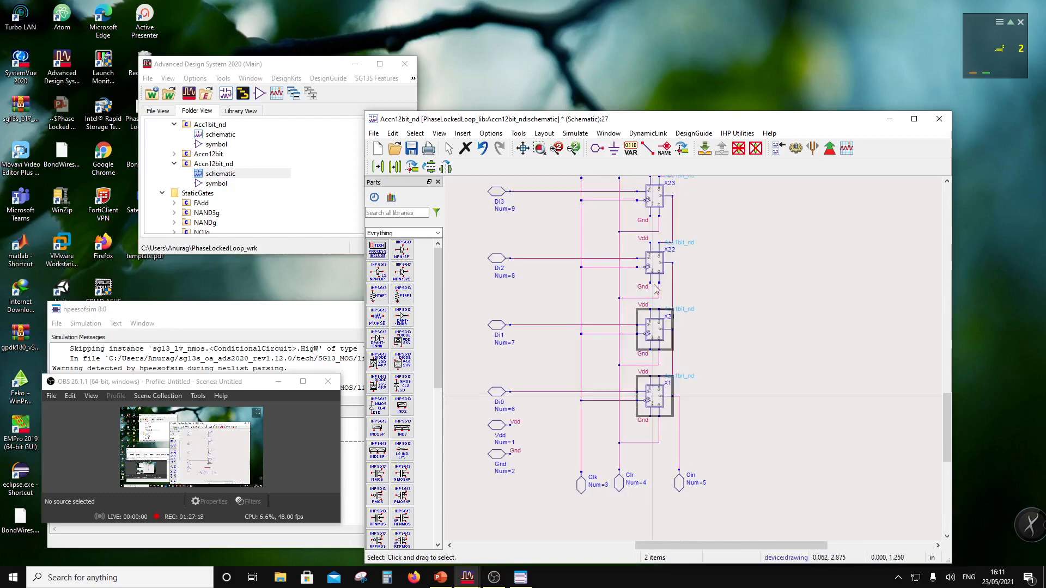
ctrl+click(656, 266)
ctrl+click(655, 189)
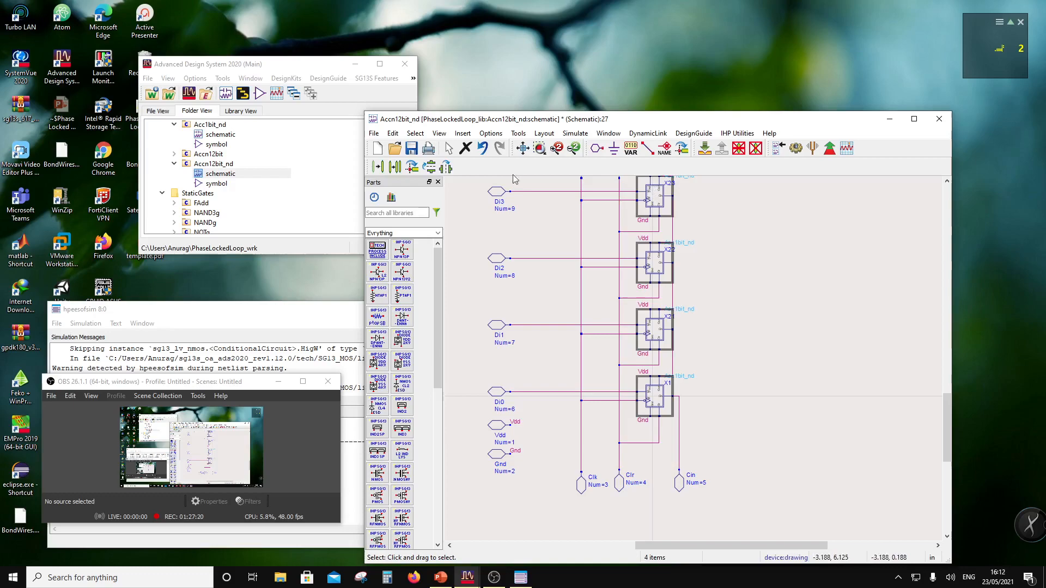
click(396, 169)
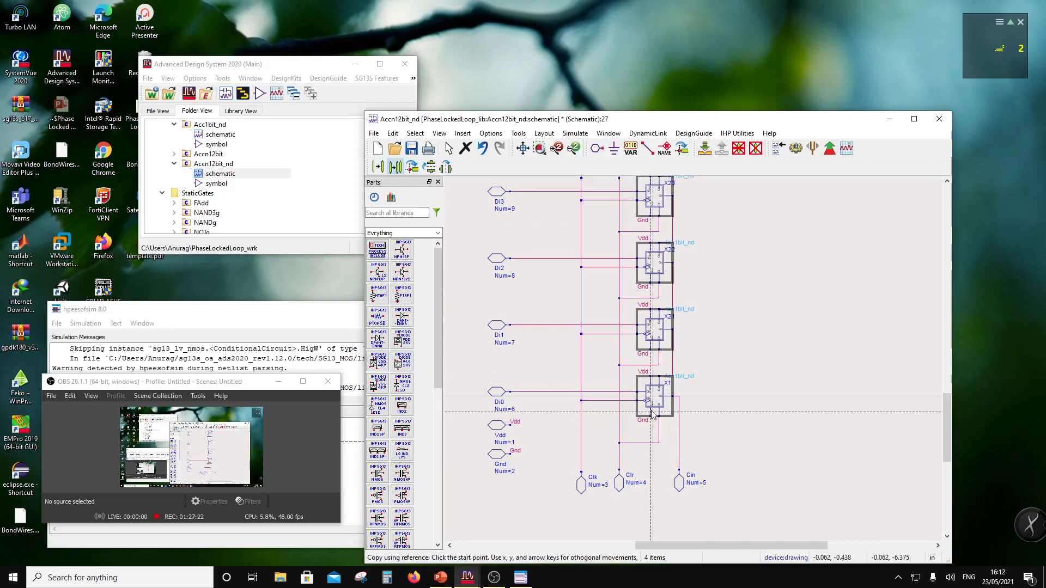
click(638, 402)
scroll(689, 394, down, 4)
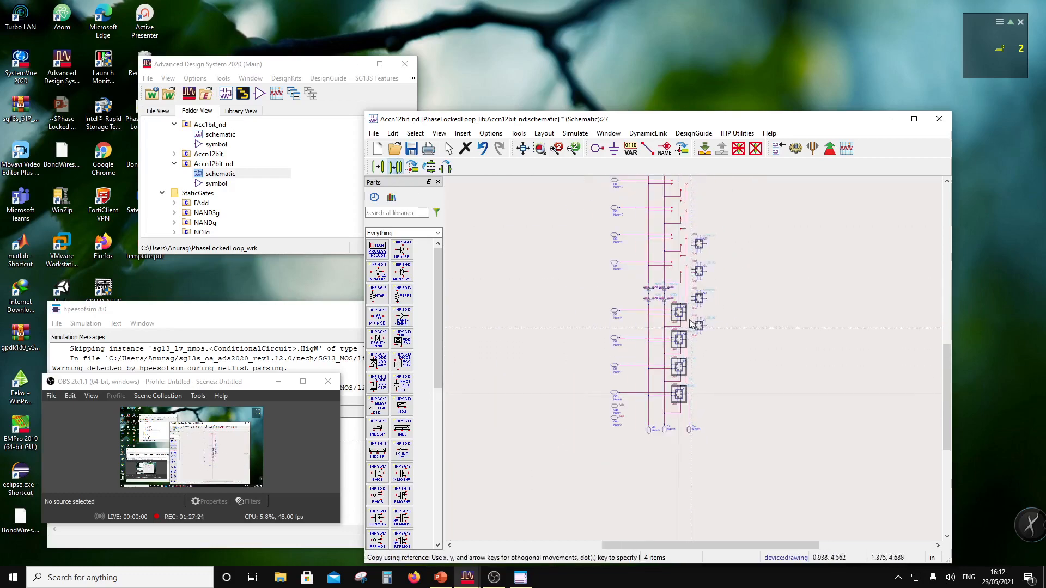
scroll(677, 261, up, 4)
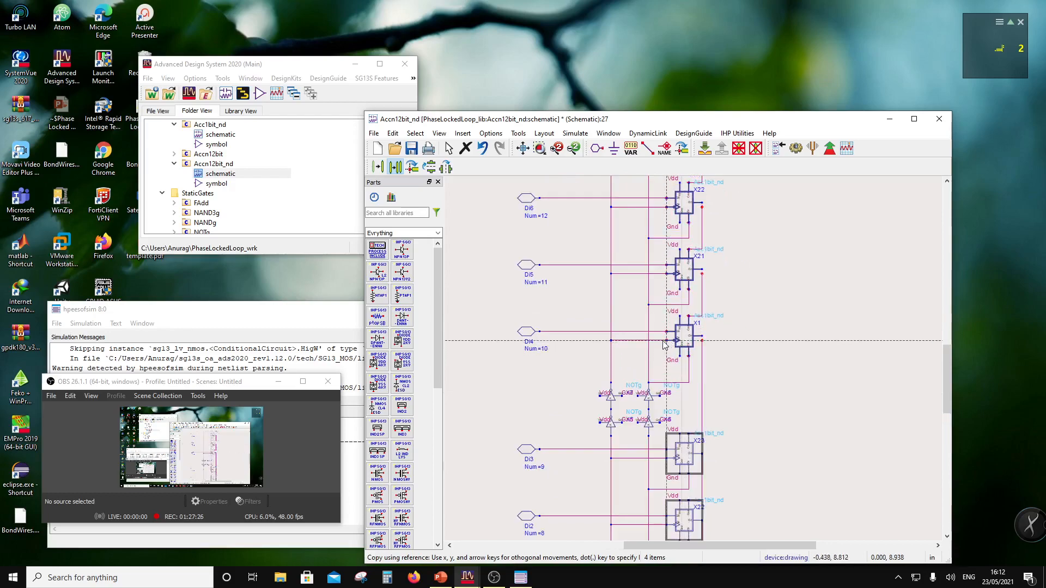
click(664, 342)
scroll(707, 367, down, 2)
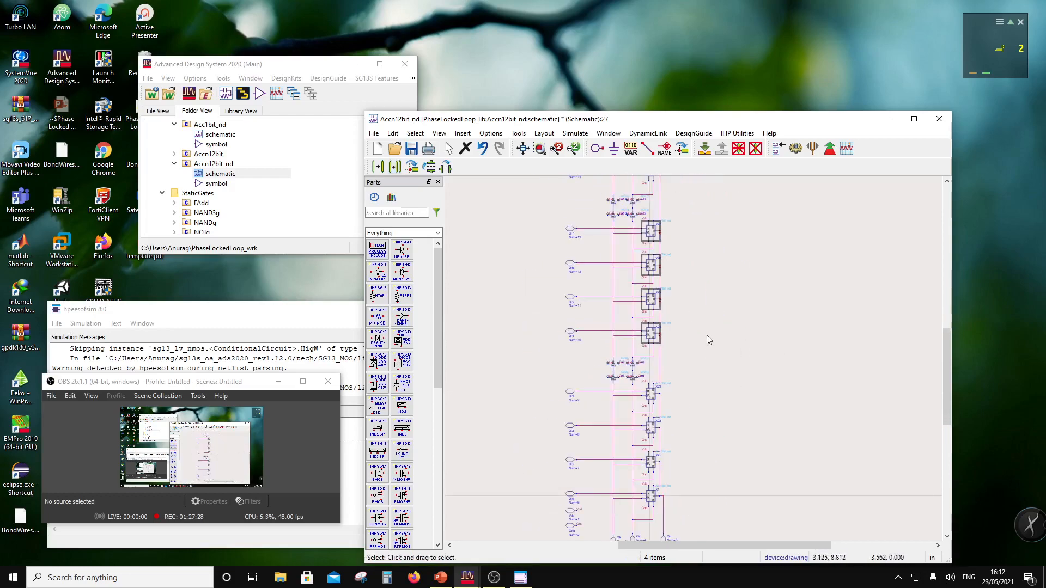
scroll(696, 350, up, 2)
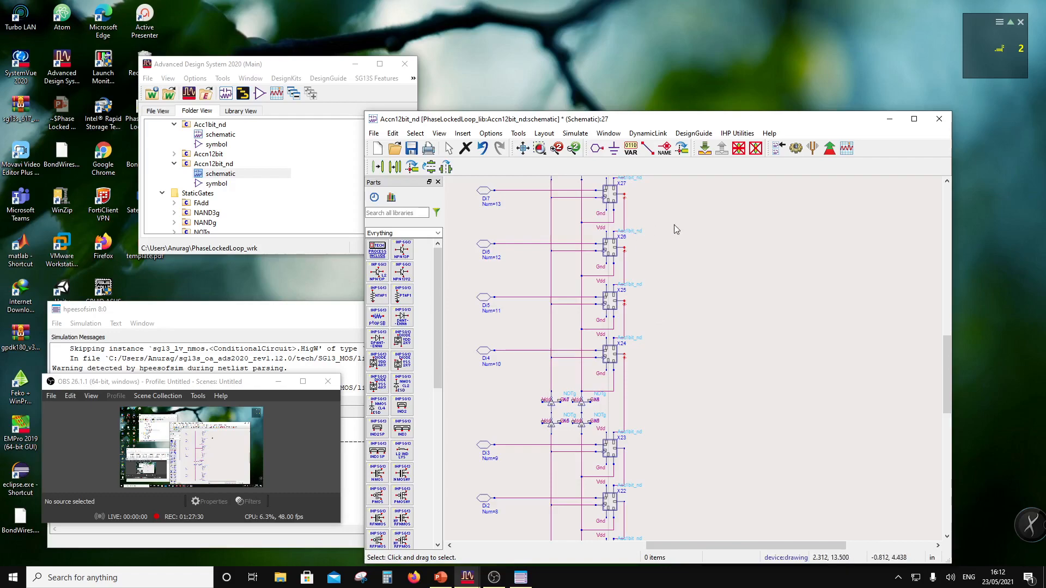
click(647, 148)
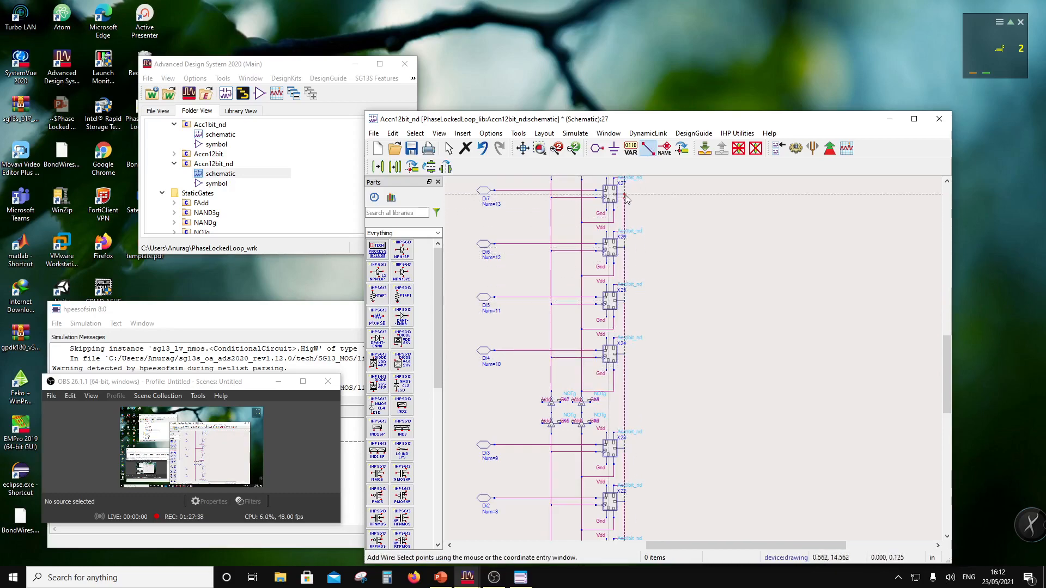
key(Escape)
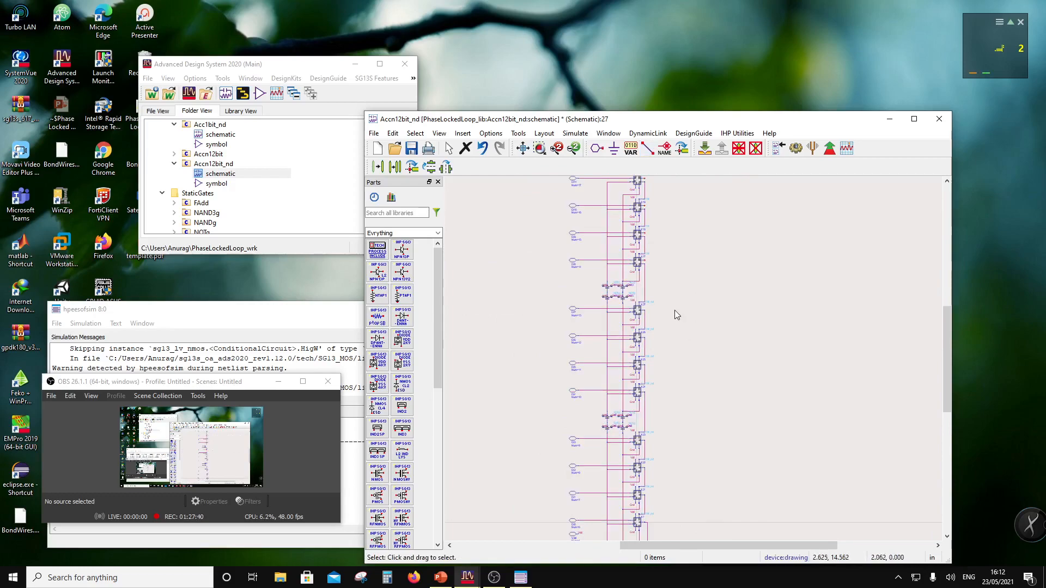
Delete the leftover cells X17–X19 and the extra adder.
scroll(674, 310, down, 2)
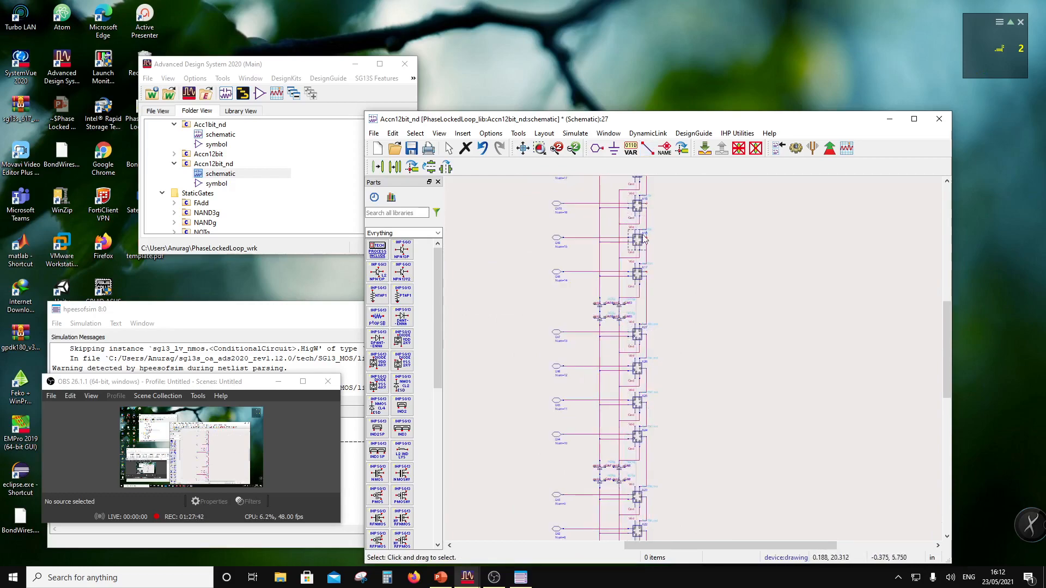
click(643, 270)
key(Delete)
click(640, 240)
key(Delete)
click(640, 207)
key(Delete)
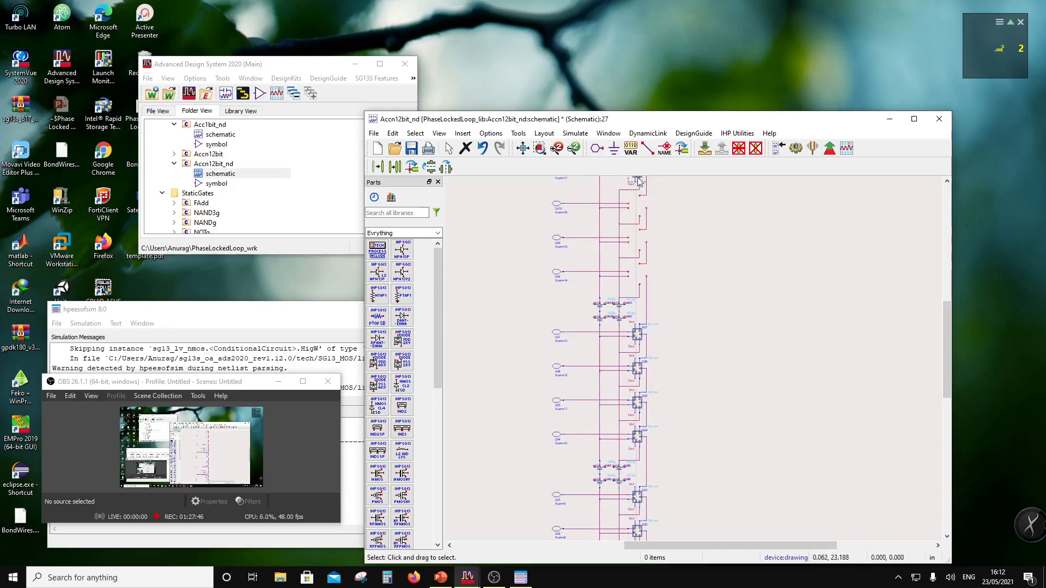
click(639, 183)
key(Delete)
Copy a four-cell group by reference to the column top as X28–X31 on Di8–Di11.
scroll(657, 255, down, 1)
scroll(688, 349, up, 1)
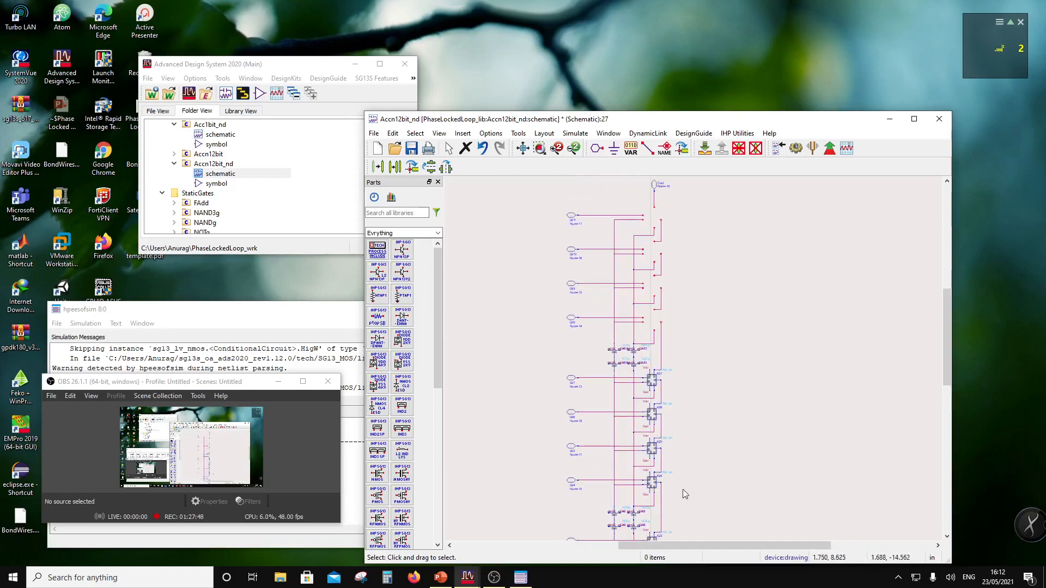
drag(692, 504, 637, 365)
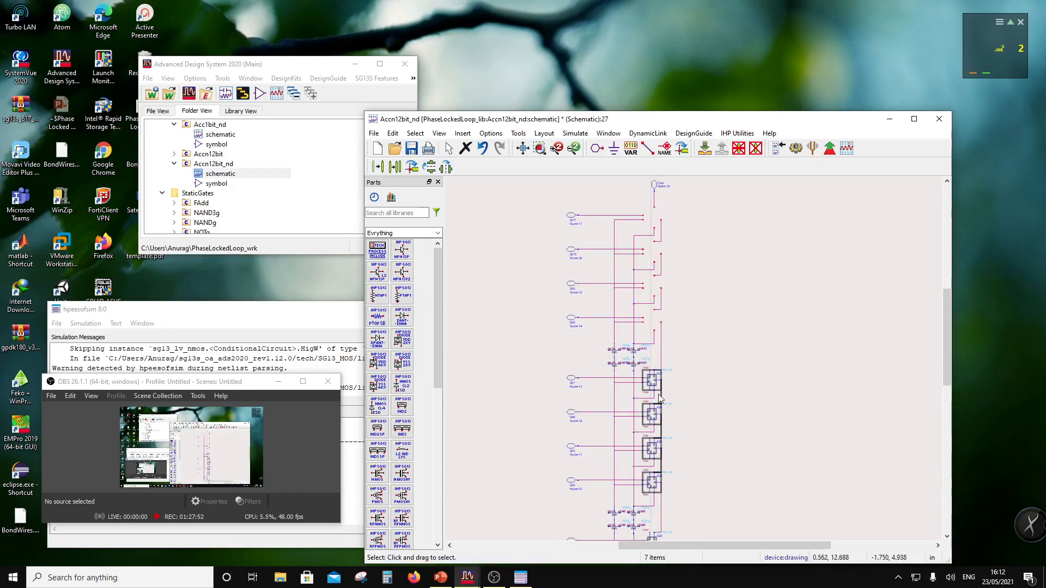
click(395, 168)
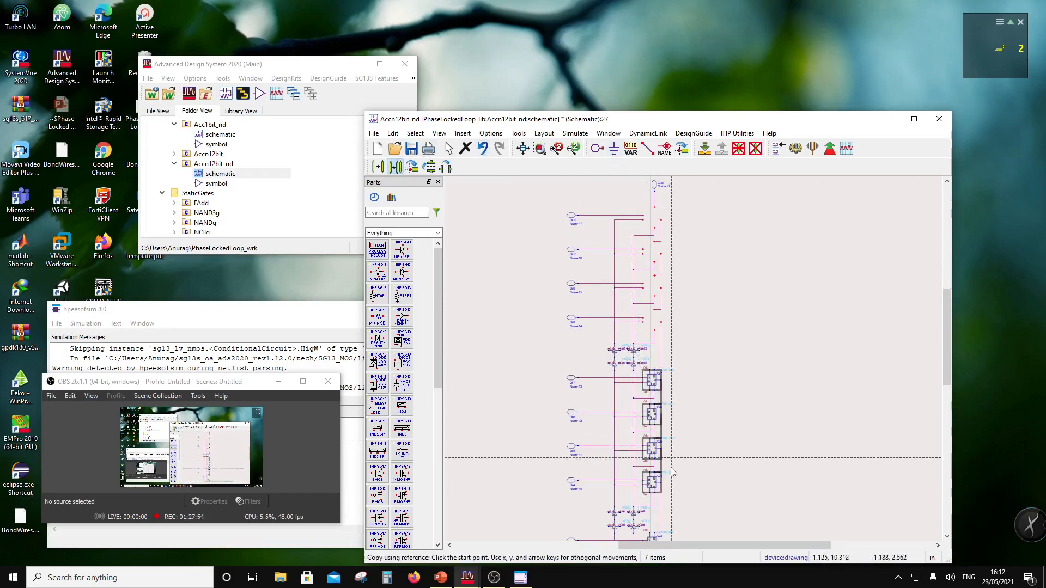
click(644, 489)
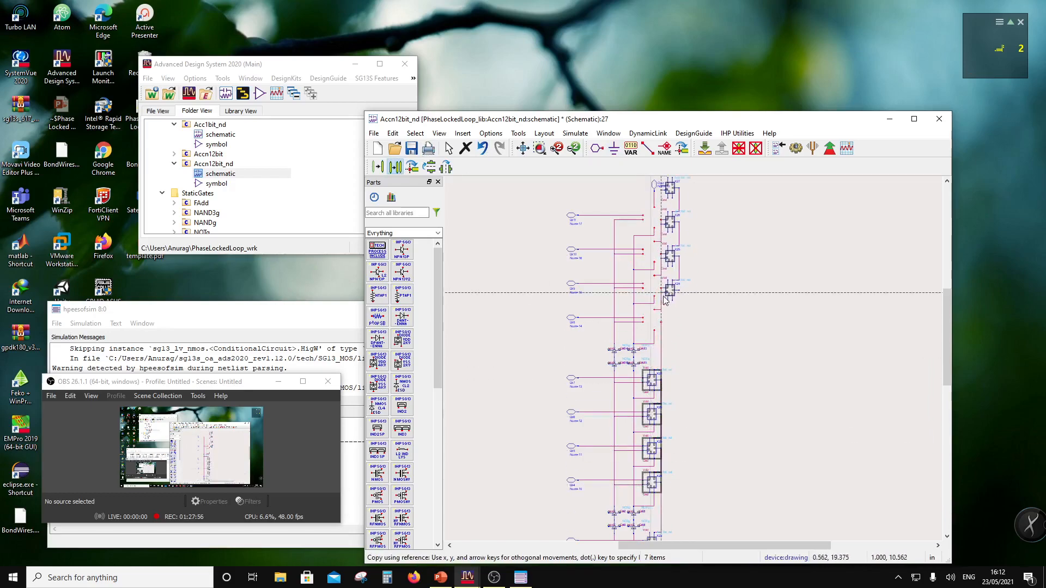
click(645, 326)
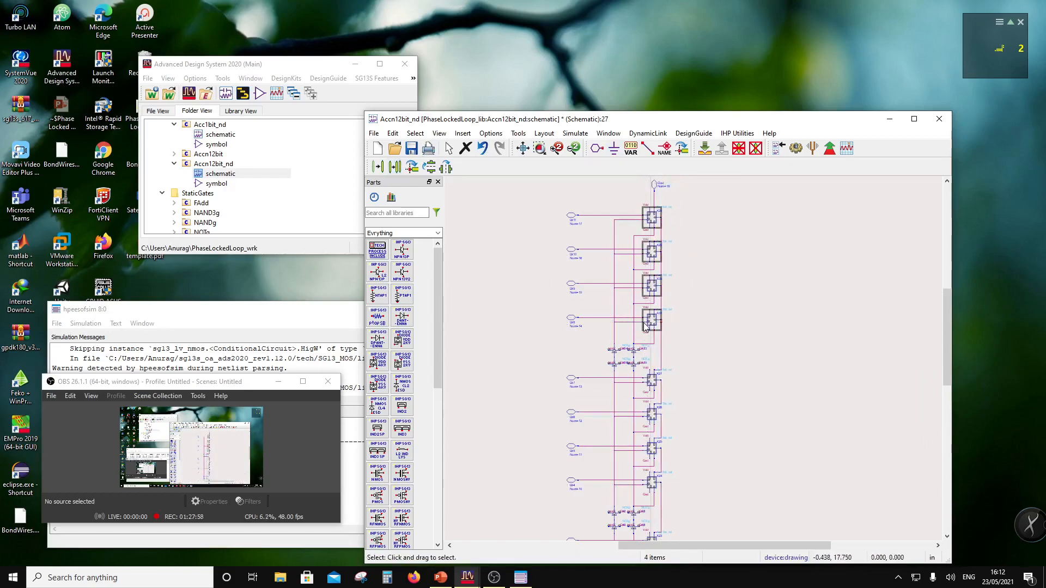
scroll(679, 326, up, 3)
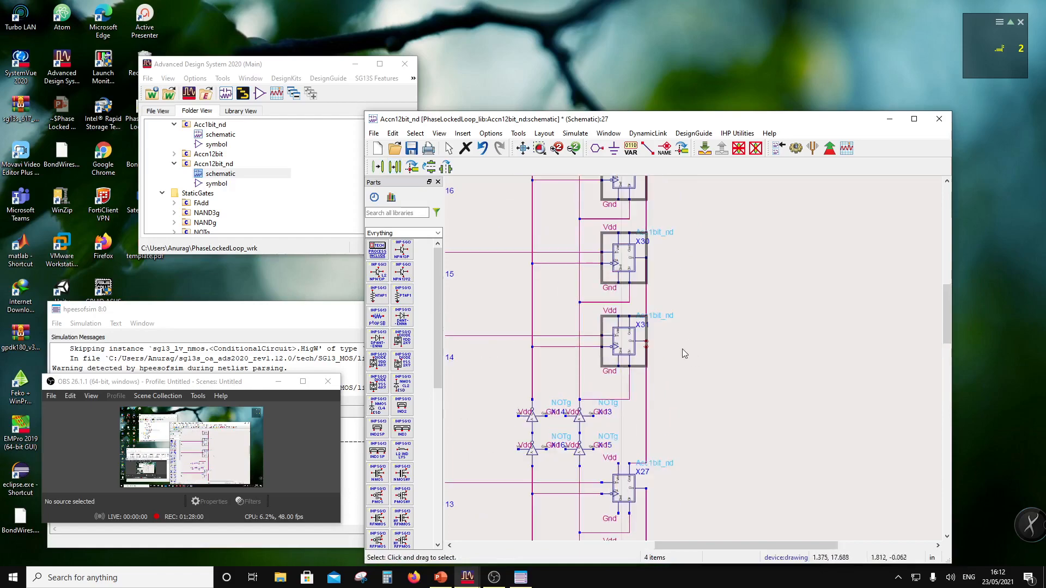
click(661, 347)
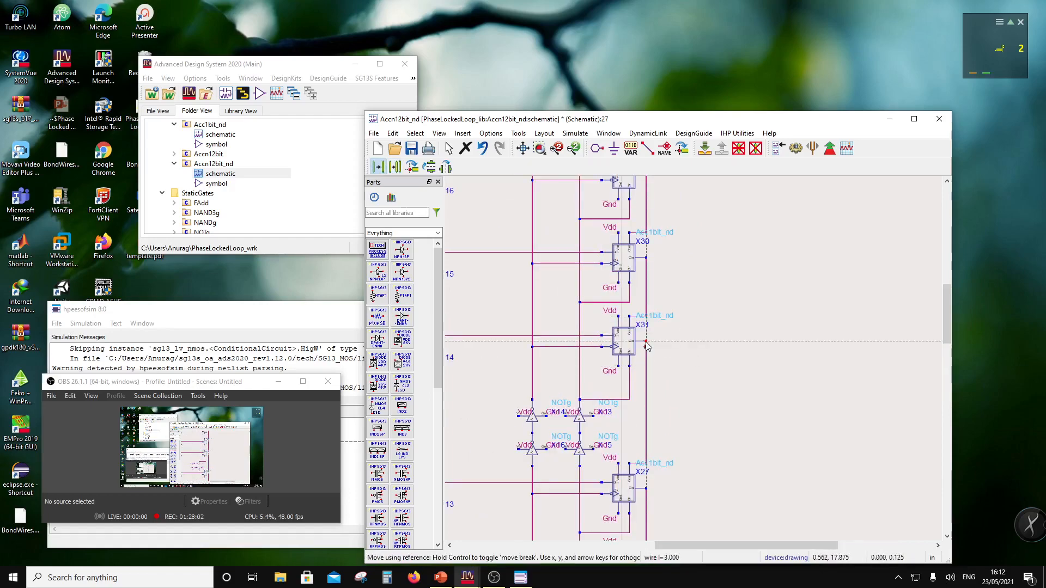
Save the Accn12bit_nd schematic.
scroll(653, 259, down, 1)
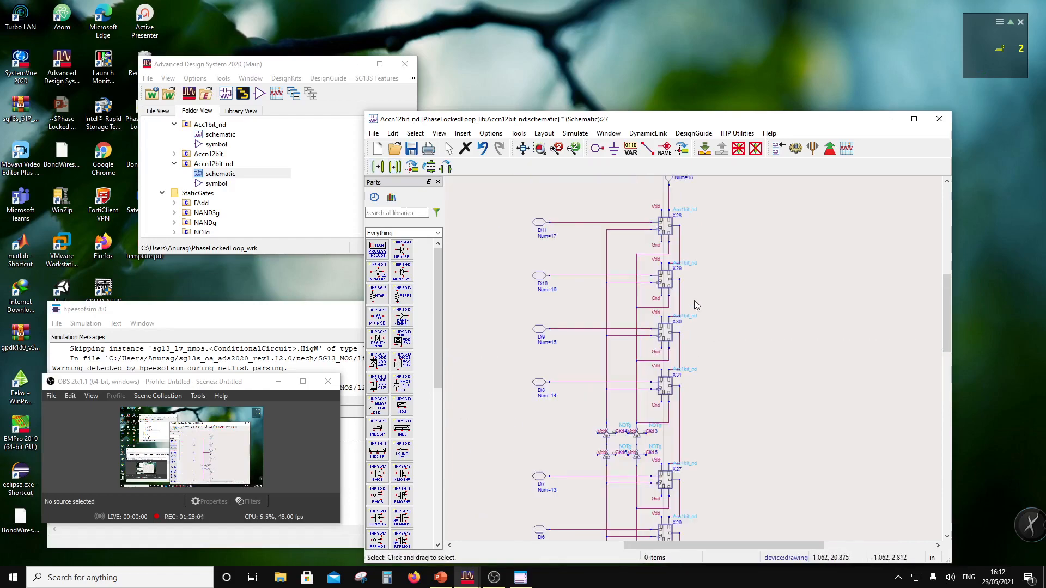
scroll(703, 282, down, 1)
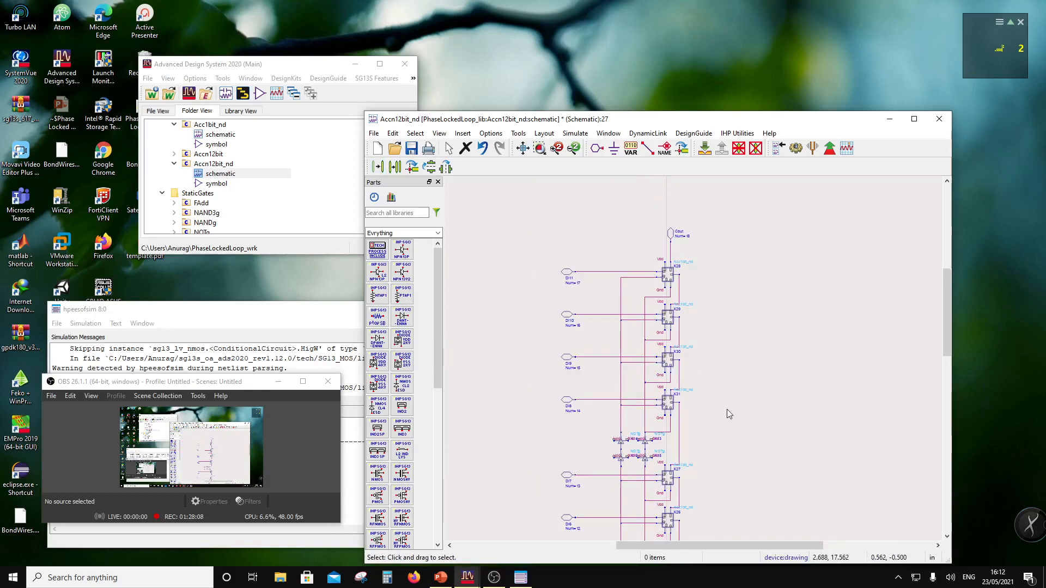
scroll(696, 362, down, 3)
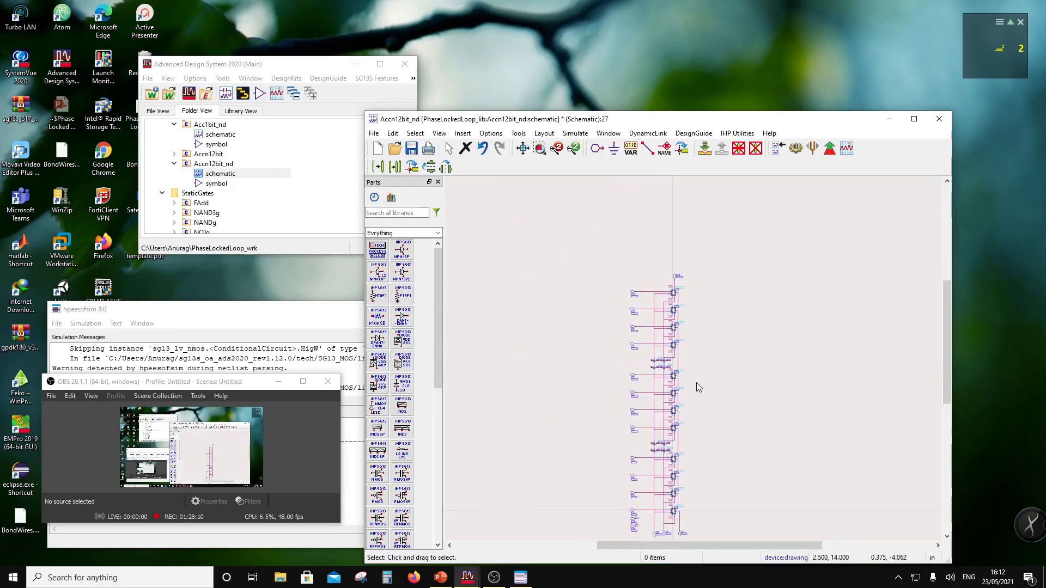
click(413, 150)
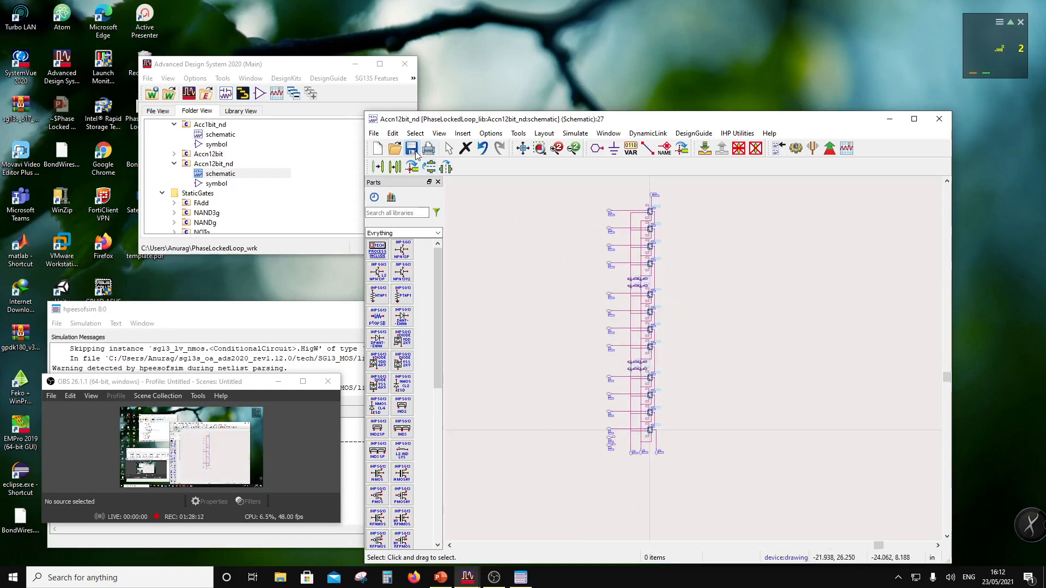
Delete the Do0–Do11 output pins from the Accn12bit_nd symbol and save it.
click(939, 119)
click(207, 183)
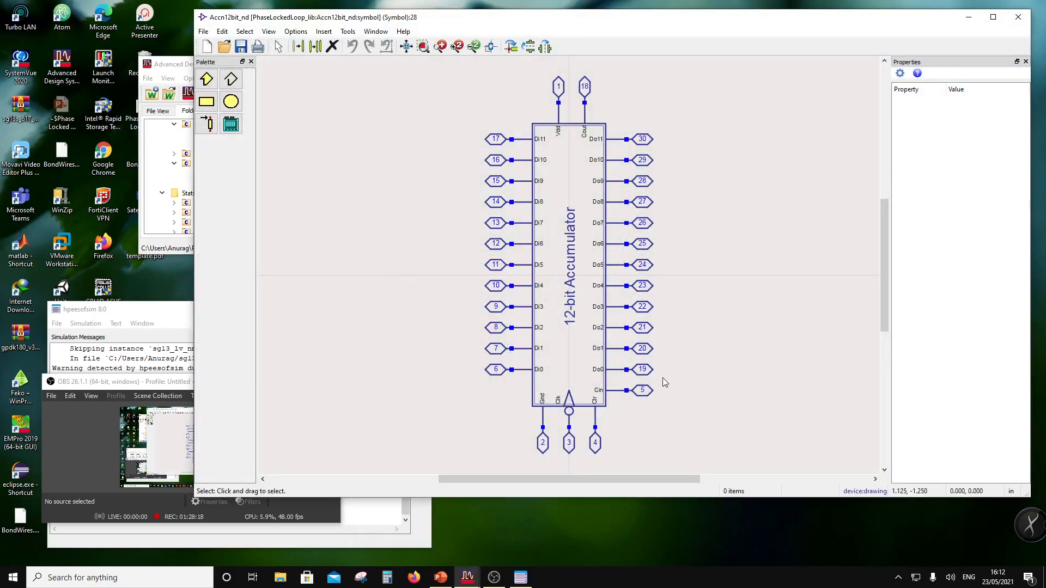
drag(662, 378, 587, 121)
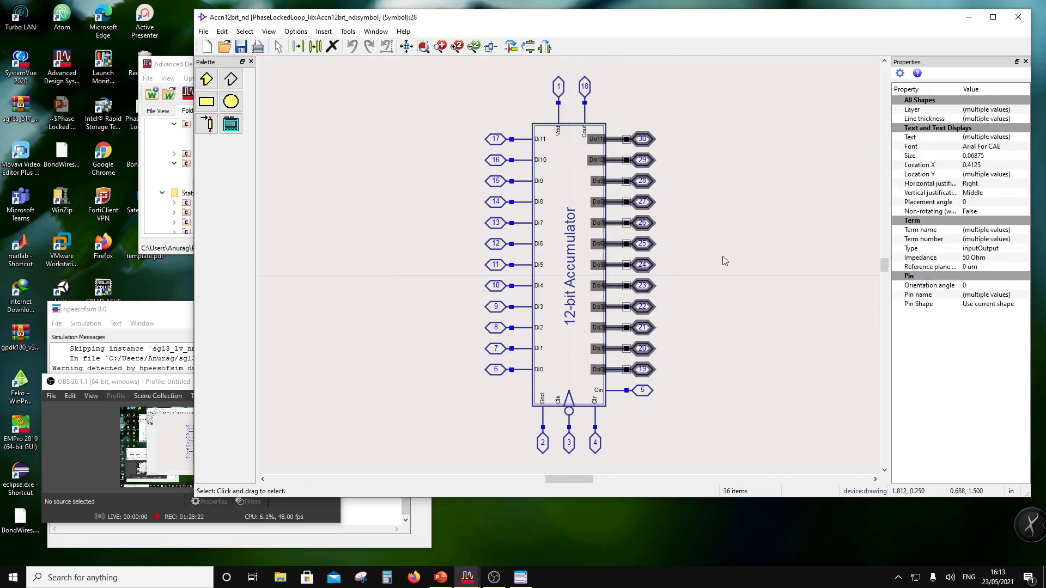
key(Delete)
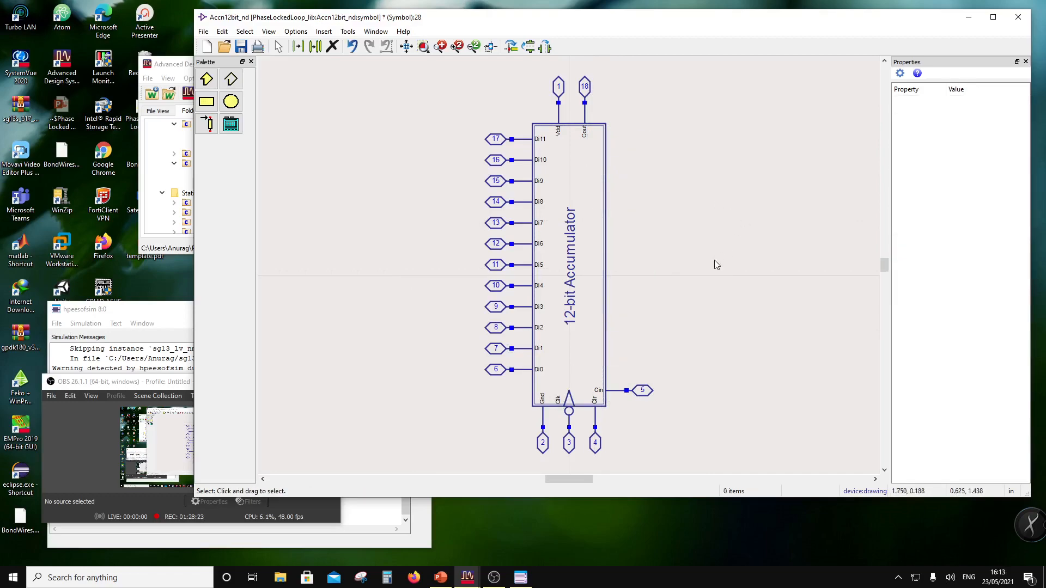
click(240, 46)
click(1018, 17)
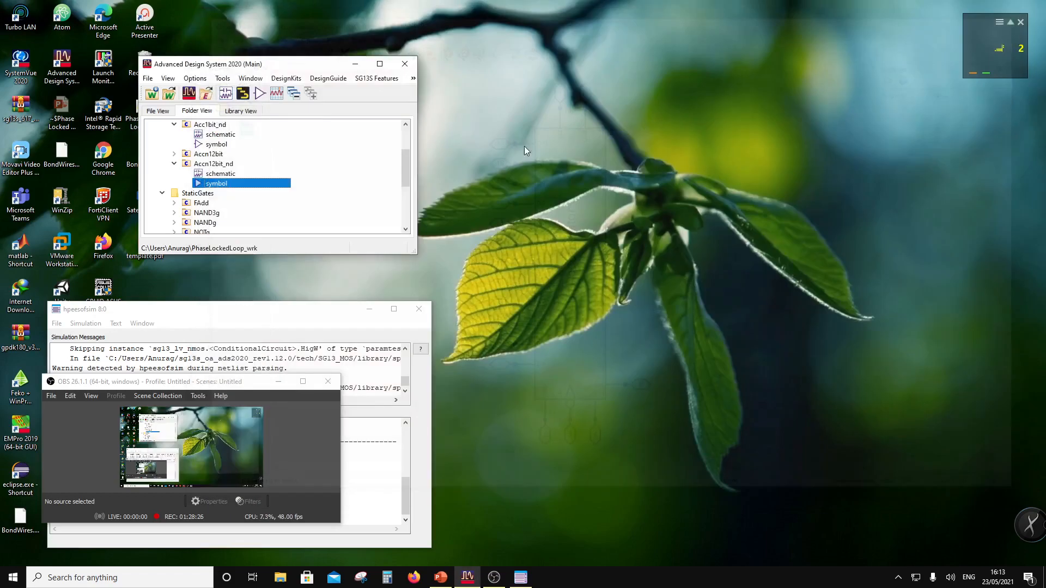
click(218, 173)
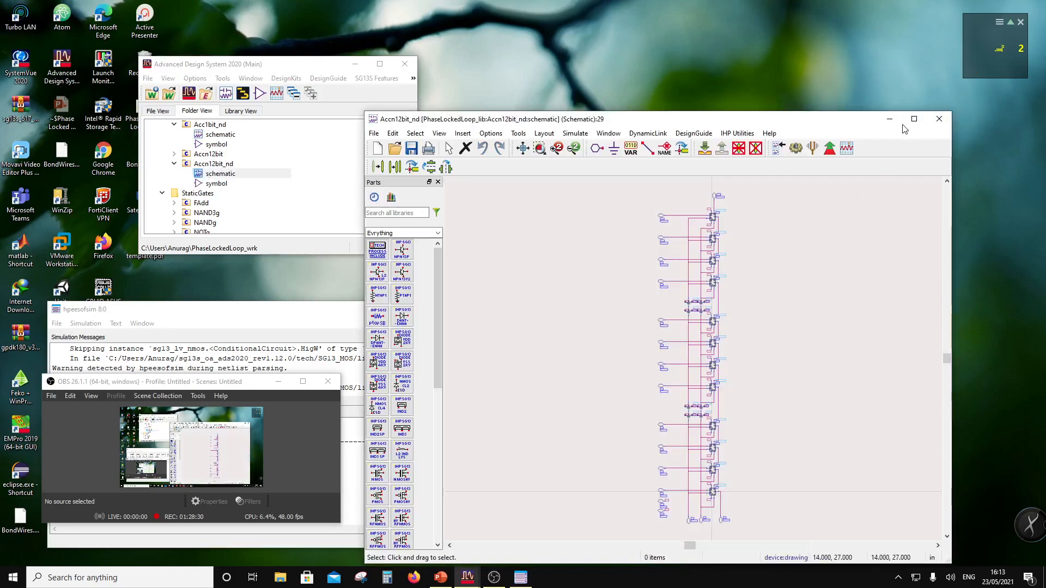
click(938, 119)
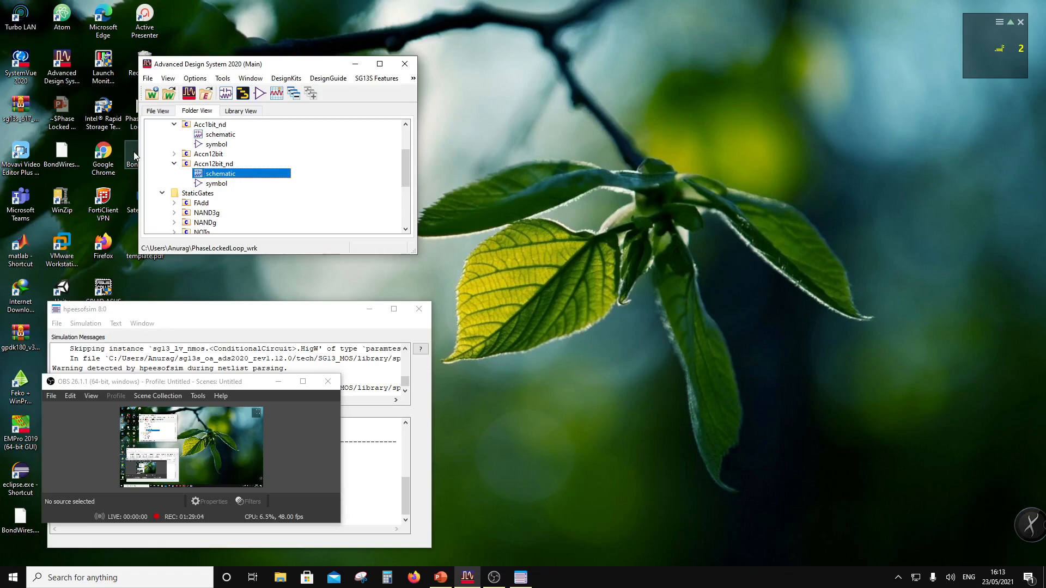
Create a schematic cell named testAcc12bit in SigmaDeltaBlks and move its window up-left.
scroll(213, 173, up, 2)
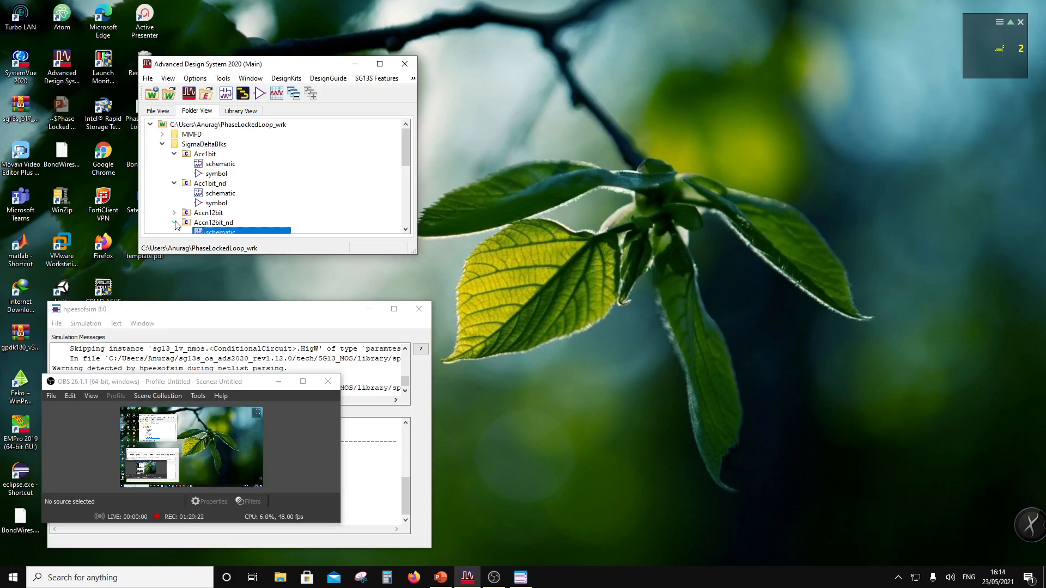
right_click(202, 145)
mouse_move(236, 154)
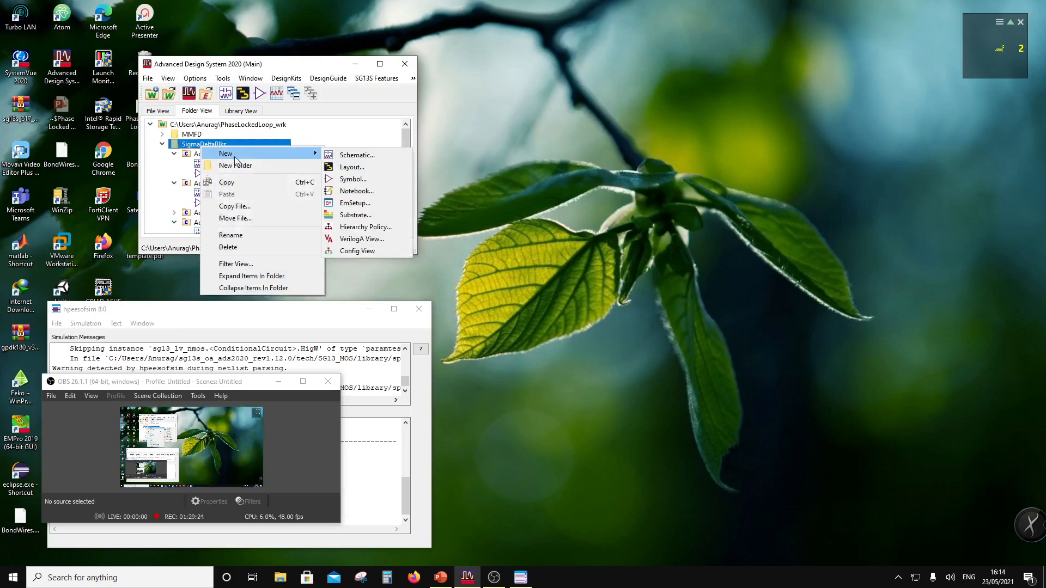
click(352, 155)
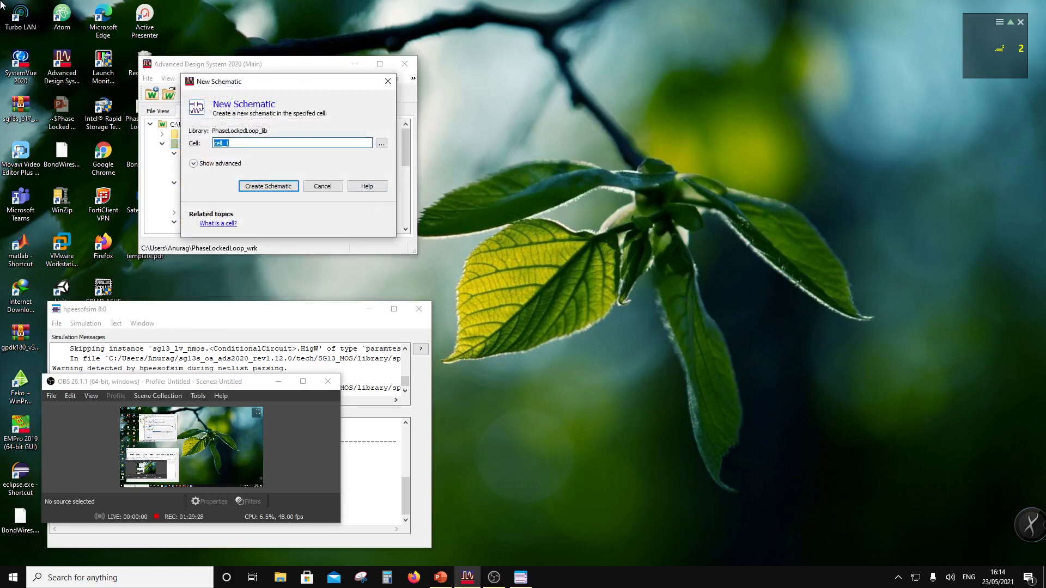
text(testAcc12bit)
click(265, 186)
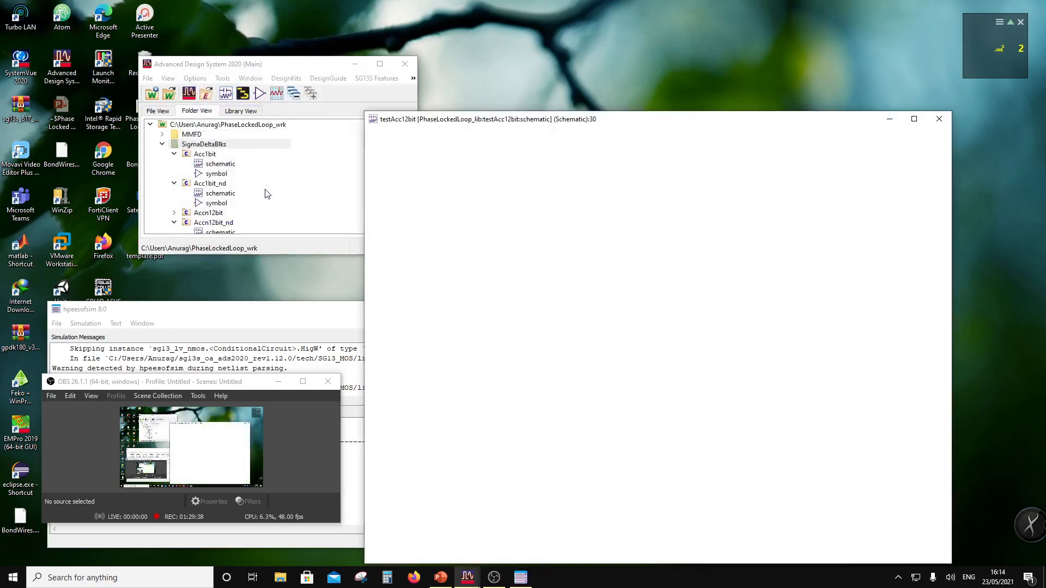
drag(482, 122, 407, 56)
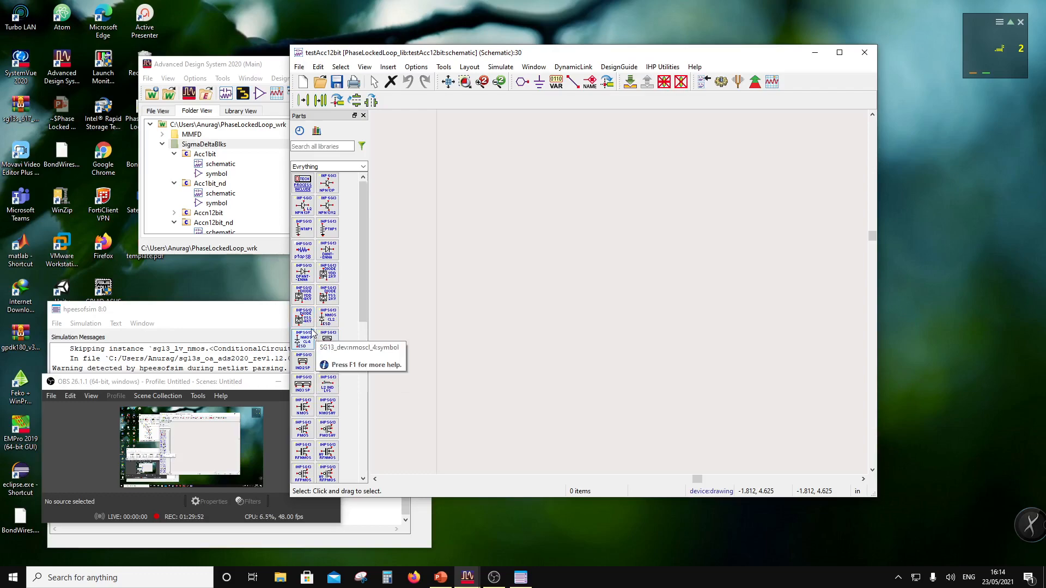
Place one Accn12bit accumulator symbol on the canvas as instance X1.
scroll(609, 298, down, 5)
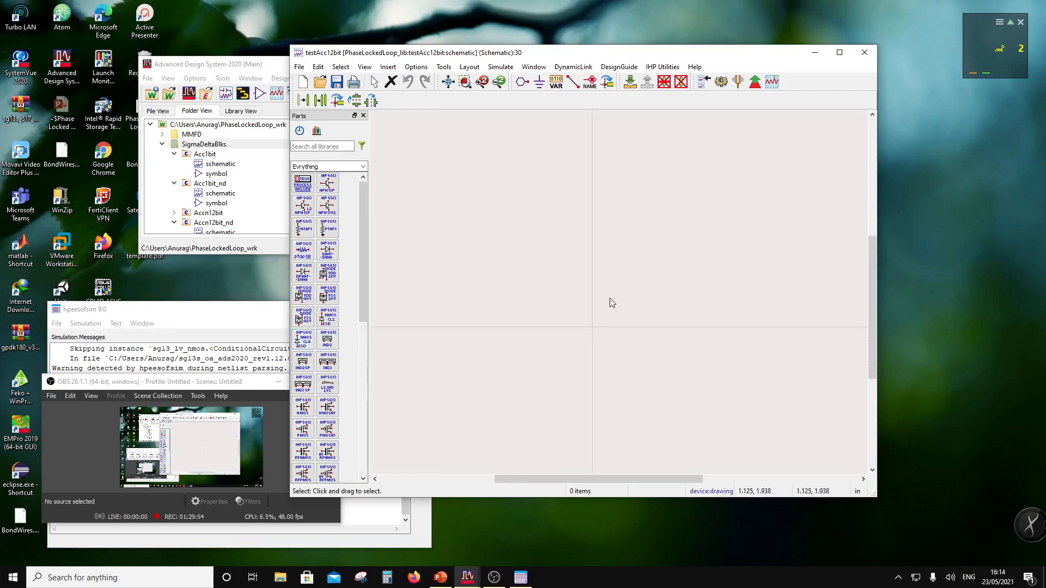
scroll(623, 309, up, 1)
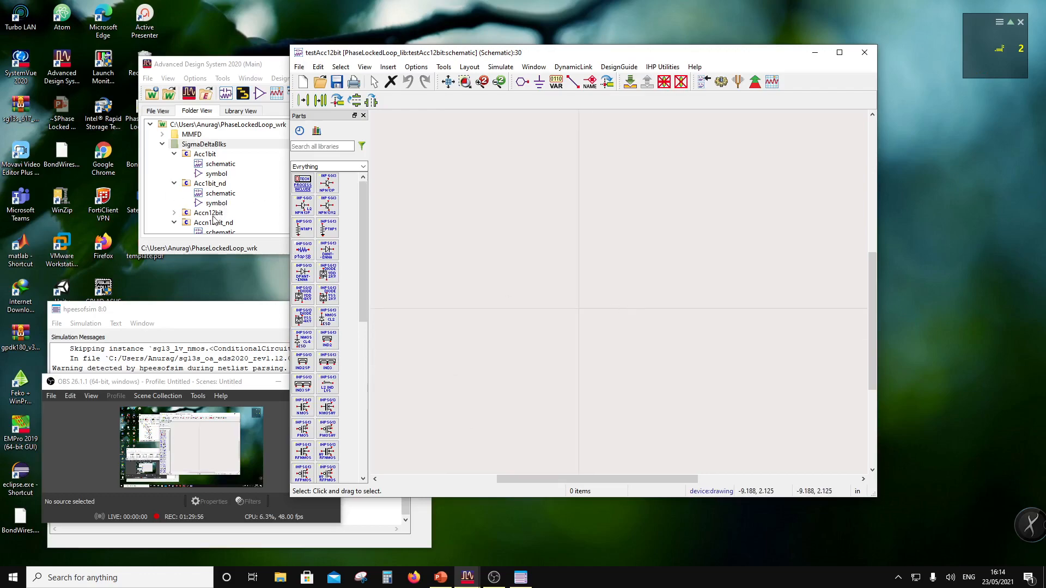
drag(213, 216, 585, 337)
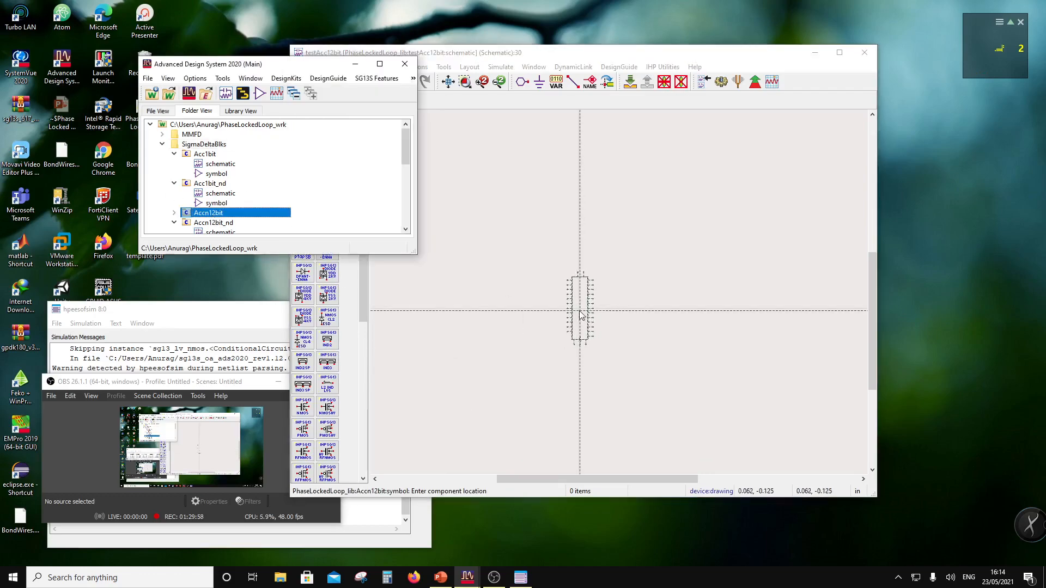
scroll(580, 315, up, 3)
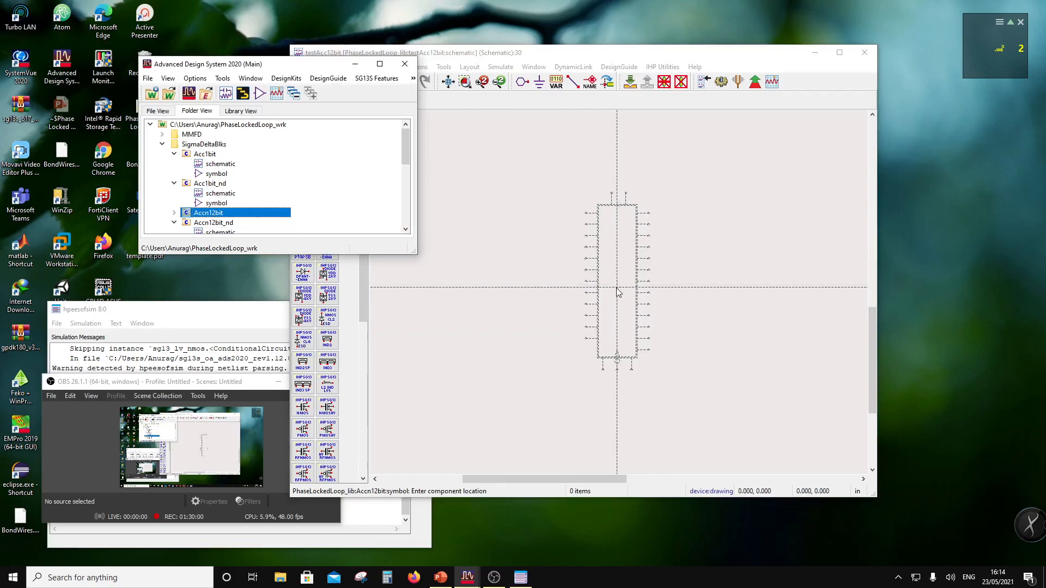
click(617, 300)
key(Escape)
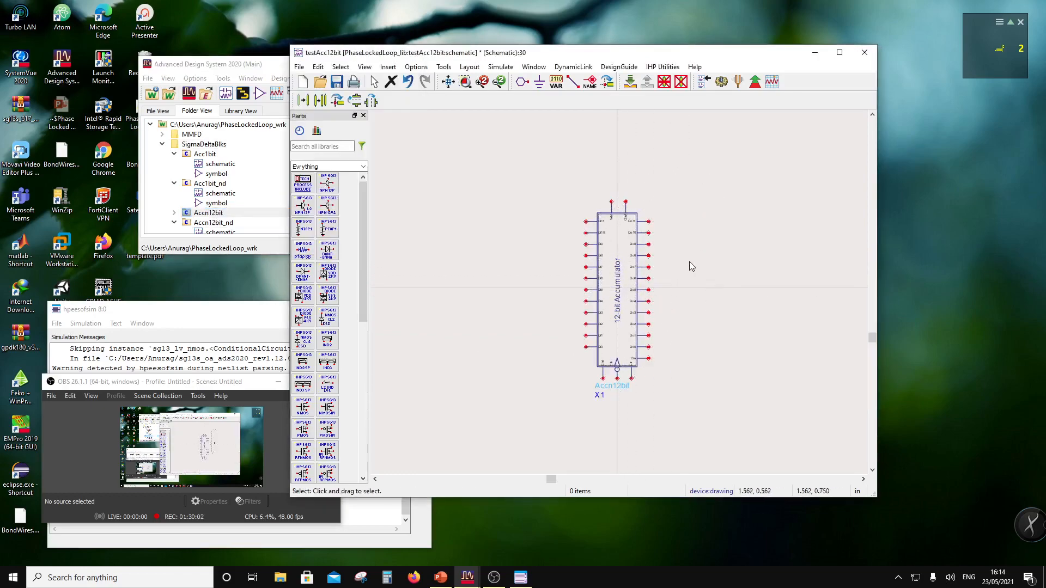
Move X1's name label to the upper right of the accumulator symbol.
click(612, 315)
key(F5)
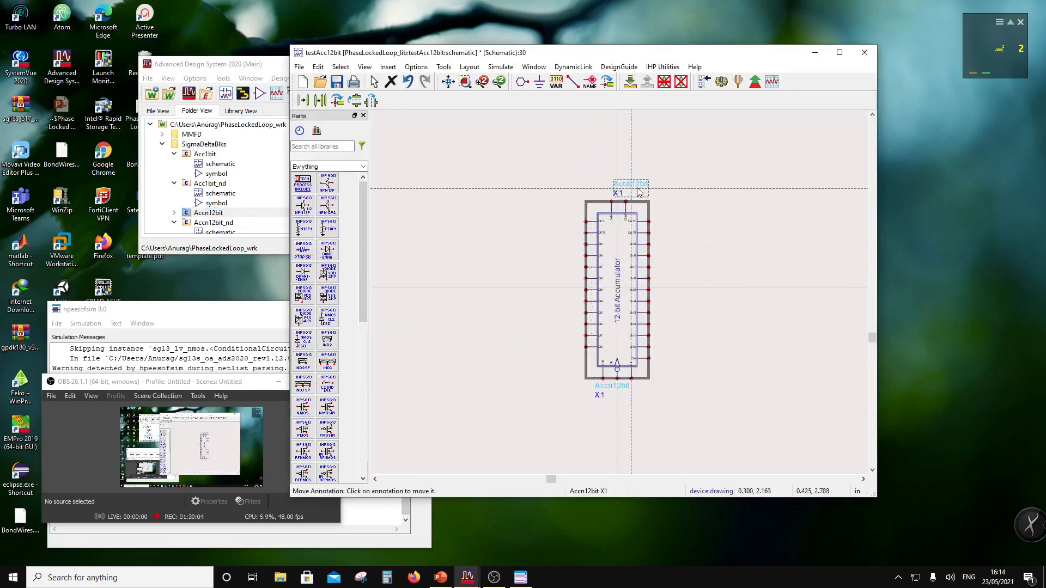
click(655, 207)
key(Escape)
scroll(638, 331, up, 1)
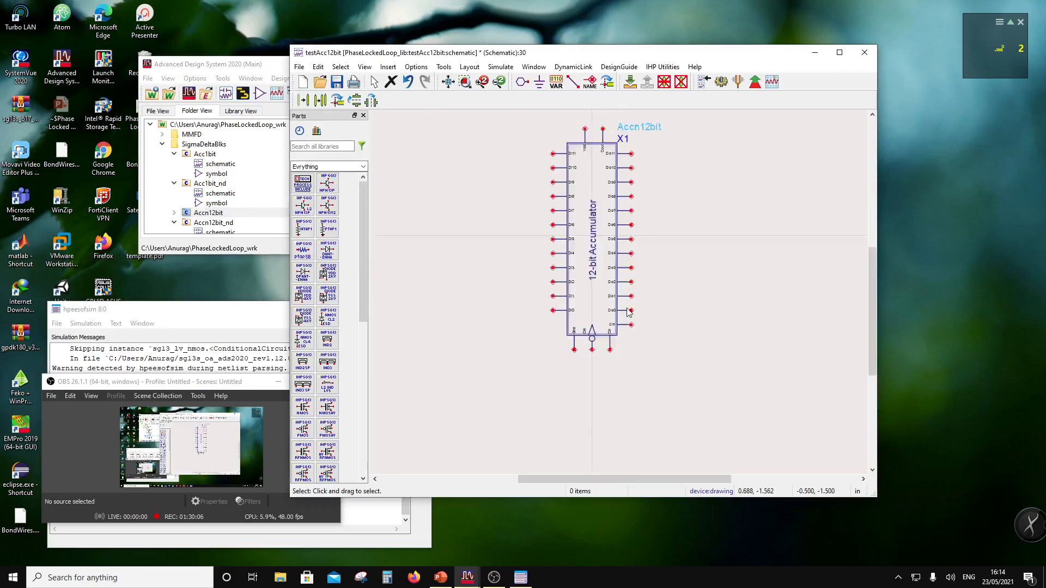
scroll(629, 312, up, 1)
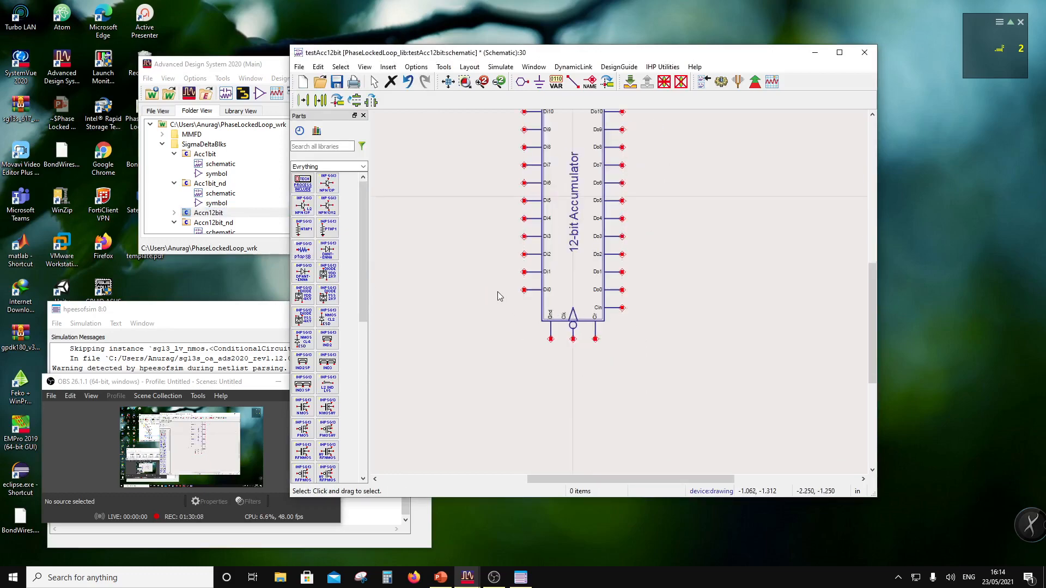
scroll(502, 305, down, 2)
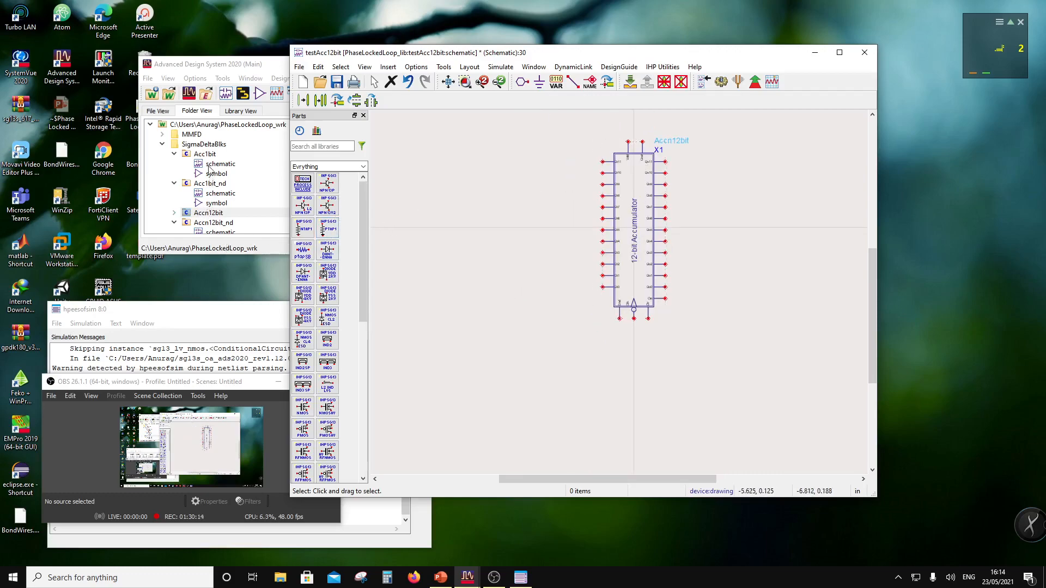
scroll(212, 227, down, 2)
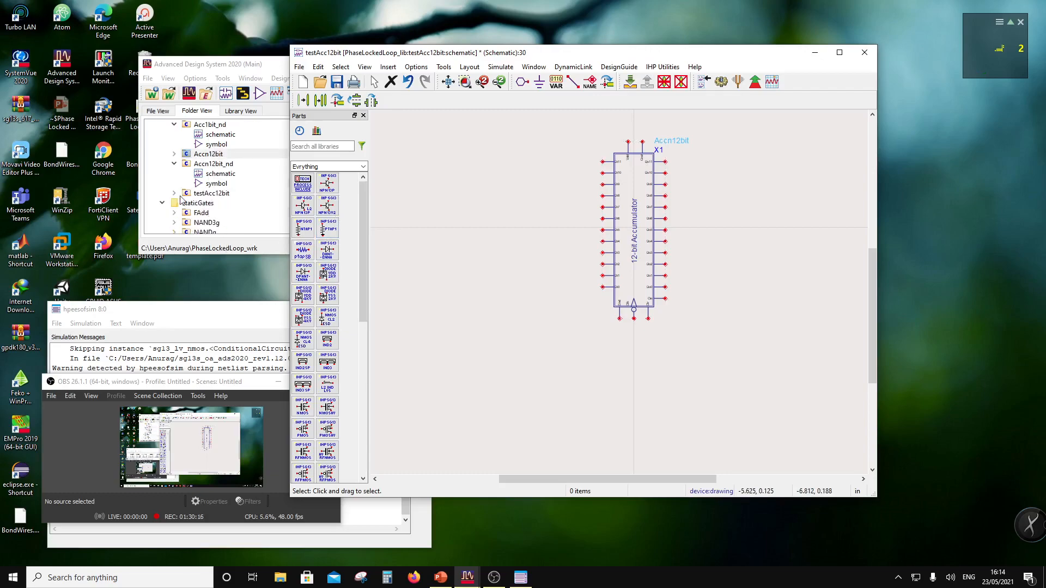
scroll(206, 206, down, 2)
In testNAND, select sources SRC1 and SRC2, capacitor C1 and their grounds.
double_click(207, 215)
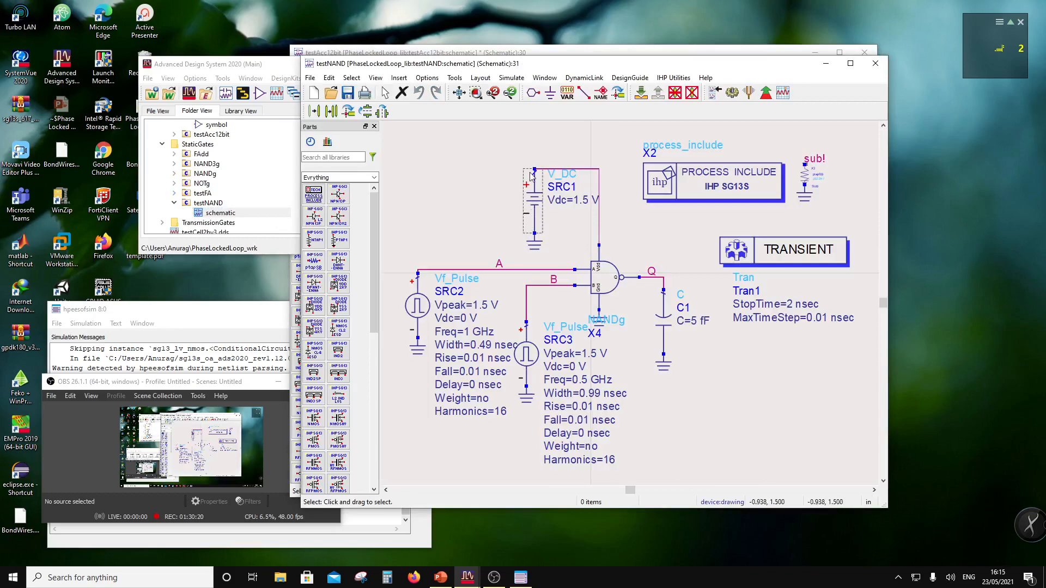
click(558, 257)
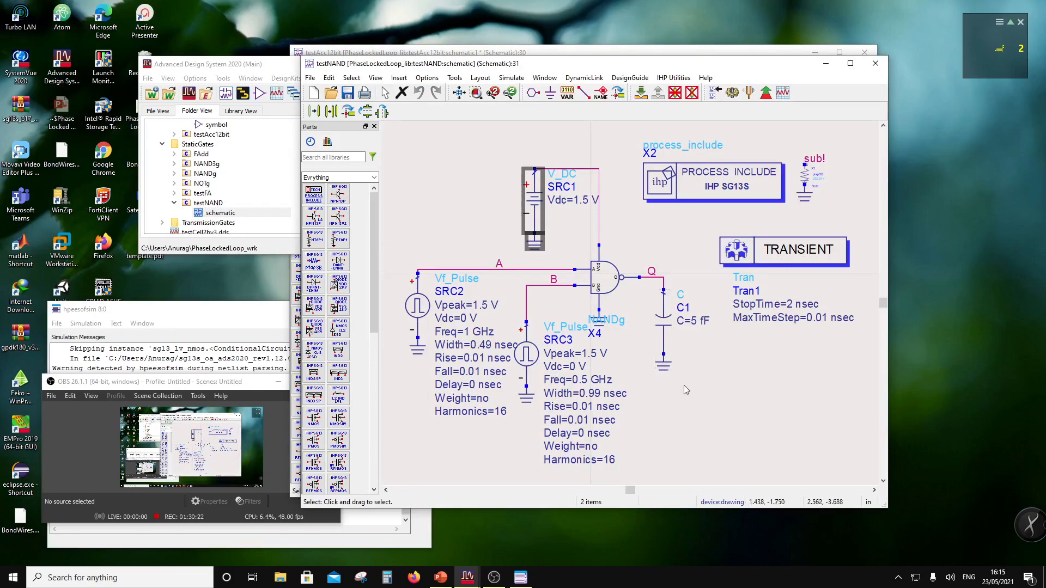
ctrl+click(664, 326)
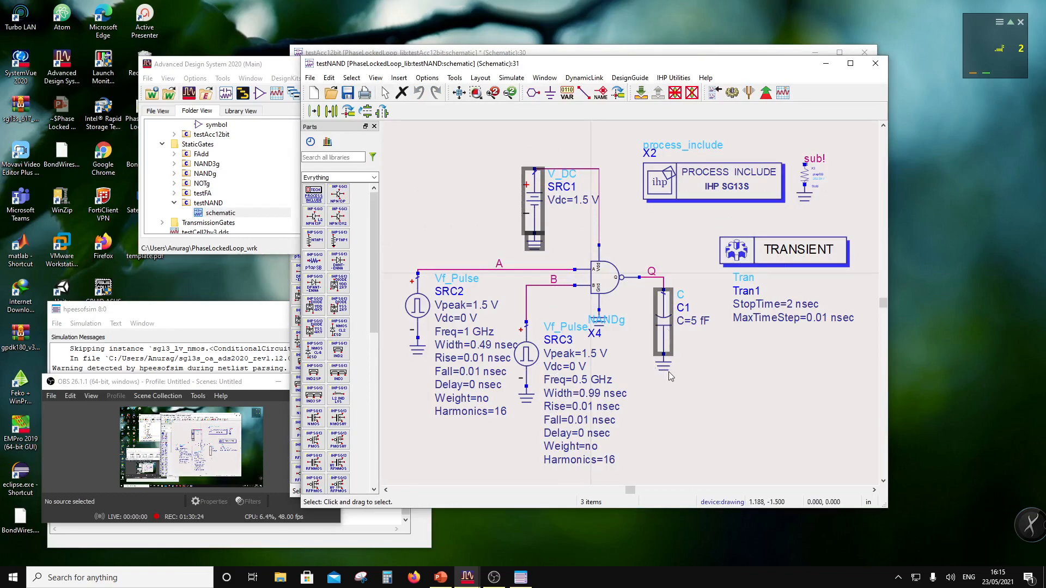
ctrl+click(665, 366)
ctrl+click(417, 307)
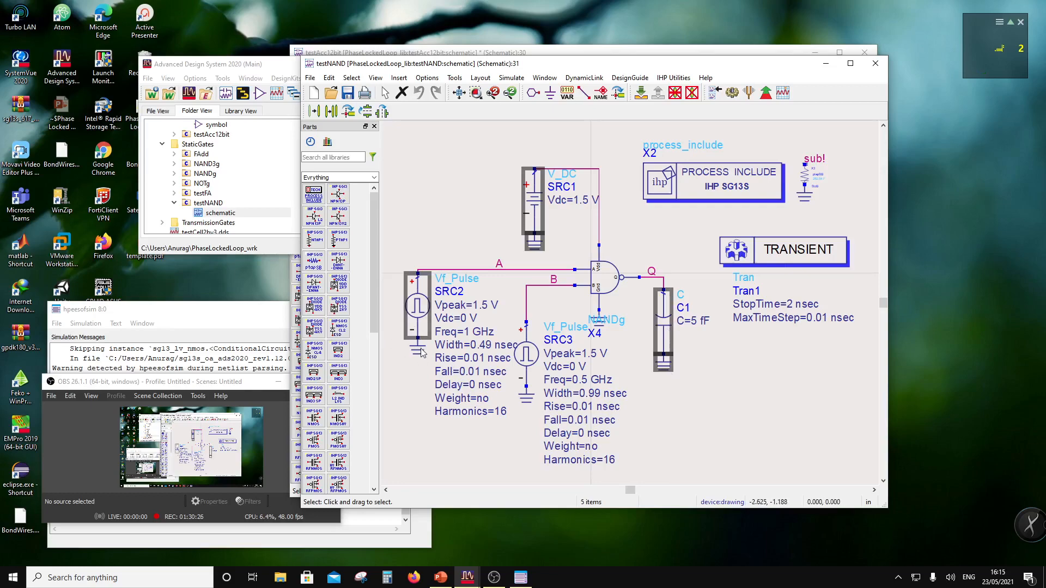
ctrl+click(417, 348)
Add PROCESS INCLUDE, sub! and TRANSIENT to the selection and paste into testAcc12bit.
ctrl+click(760, 207)
ctrl+click(805, 196)
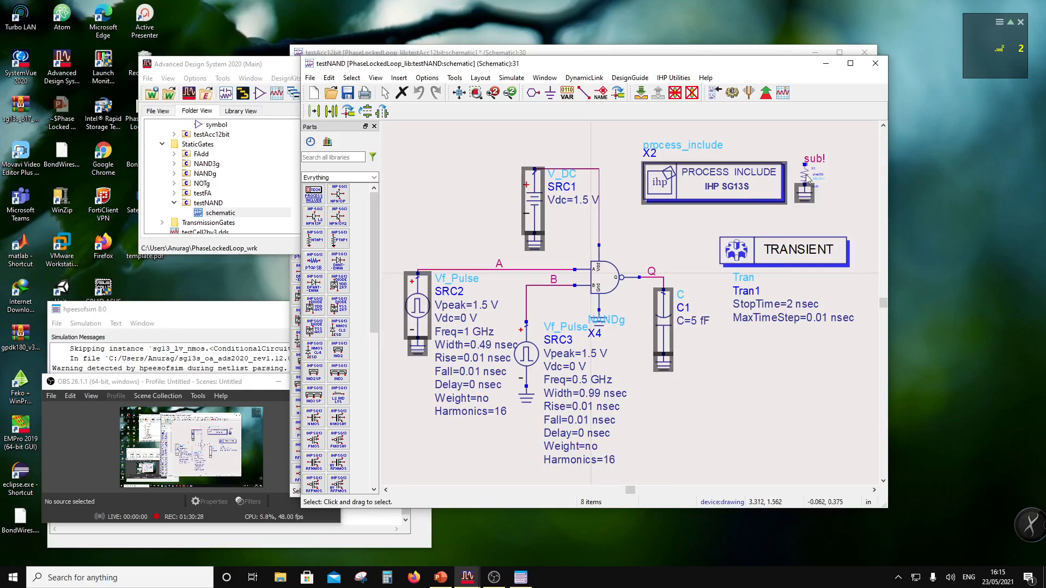
ctrl+click(805, 176)
ctrl+click(803, 250)
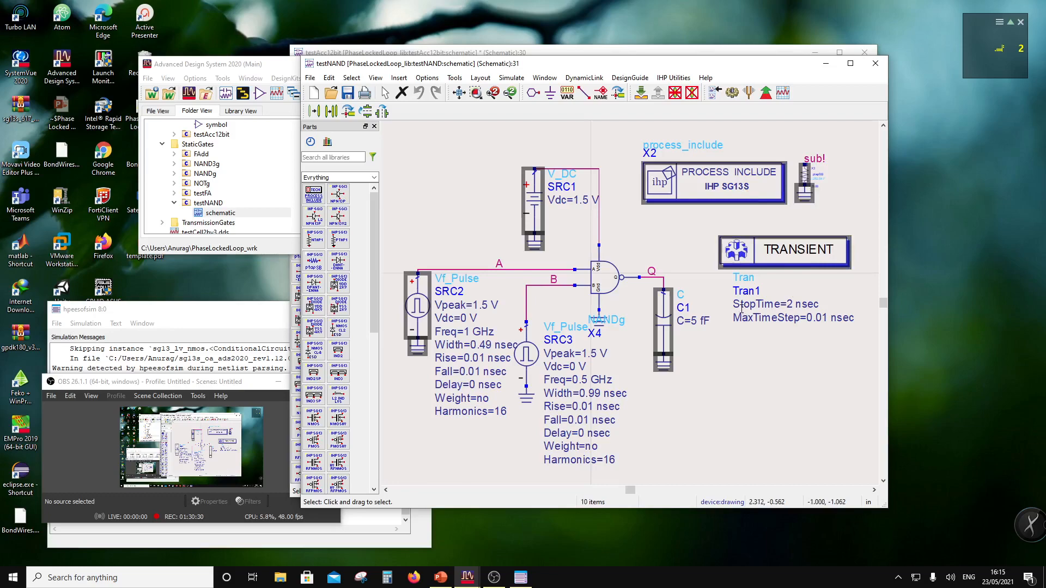
click(681, 52)
key(ctrl+v)
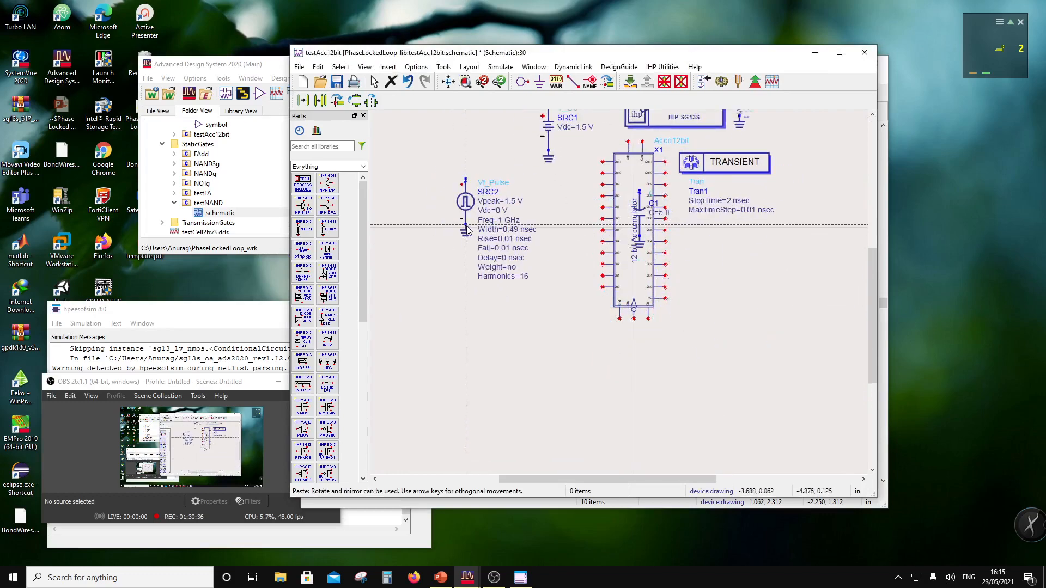
Drop the pasted test parts onto the testAcc12bit canvas.
click(520, 436)
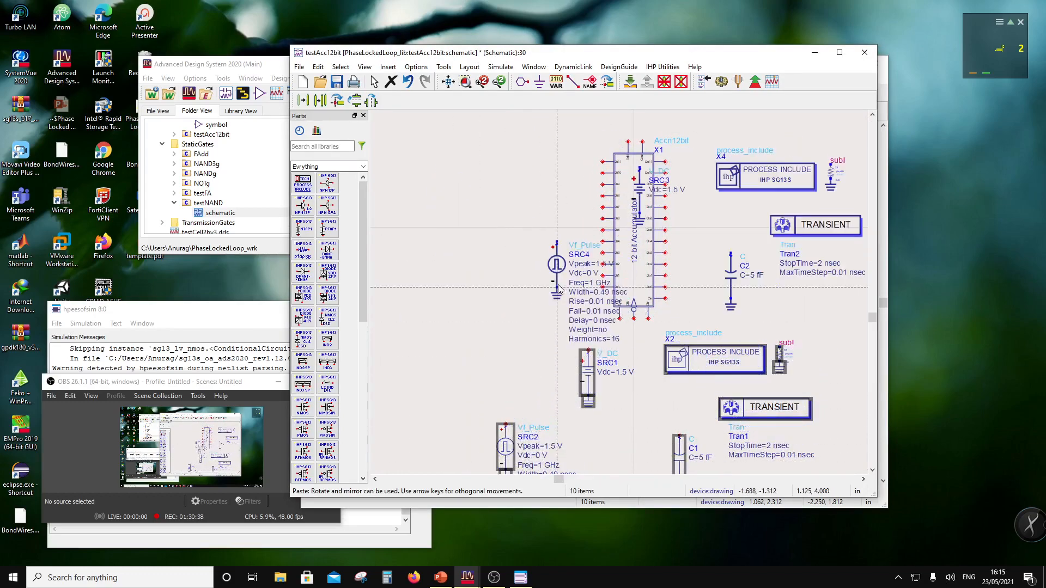
key(Escape)
scroll(622, 321, down, 2)
scroll(639, 282, up, 1)
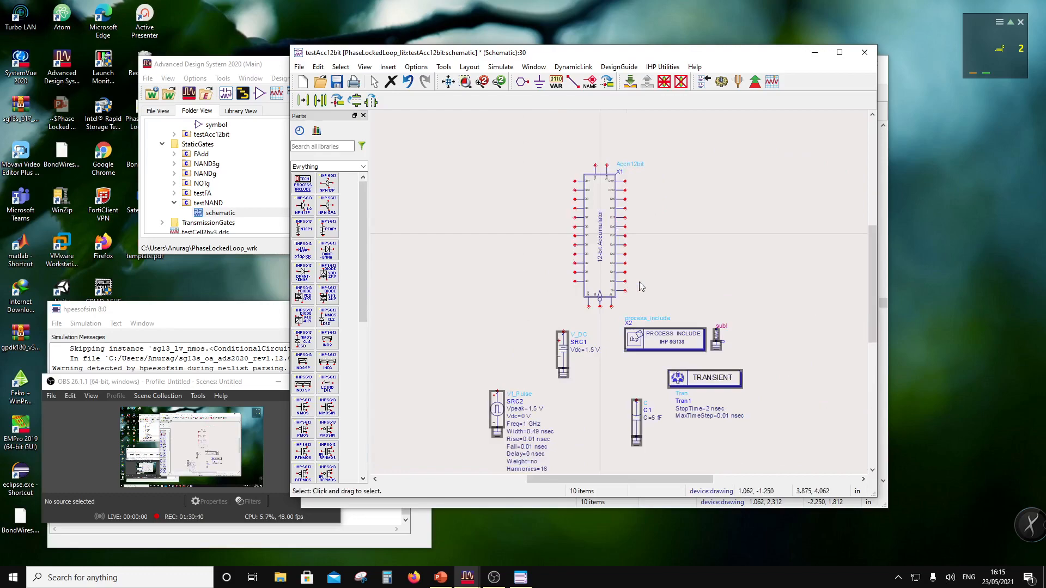
Move SRC1 to the accumulator's upper left and wire it to the top pin.
click(563, 340)
drag(563, 370, 543, 156)
click(611, 123)
click(573, 83)
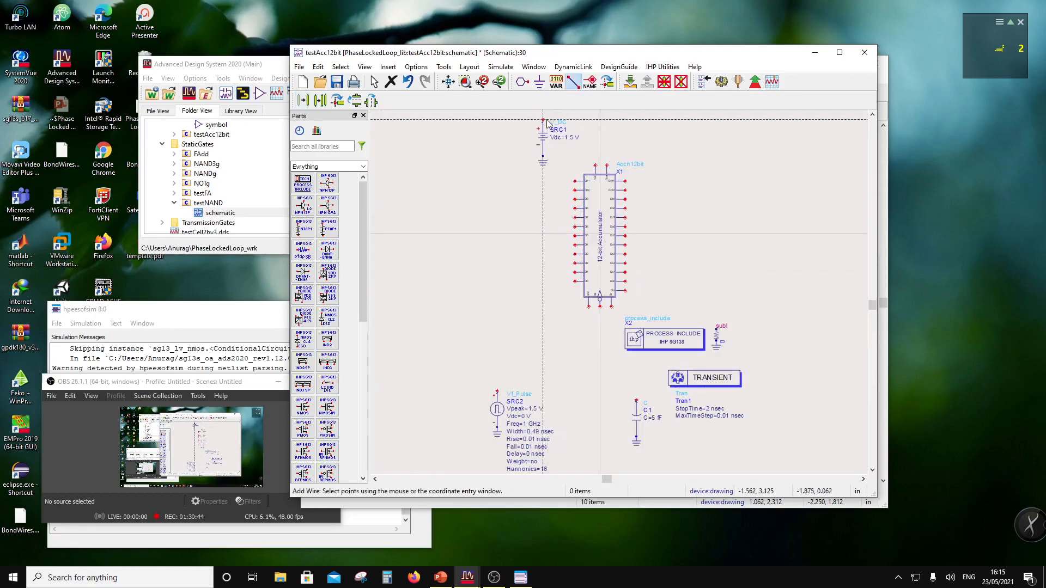
click(595, 165)
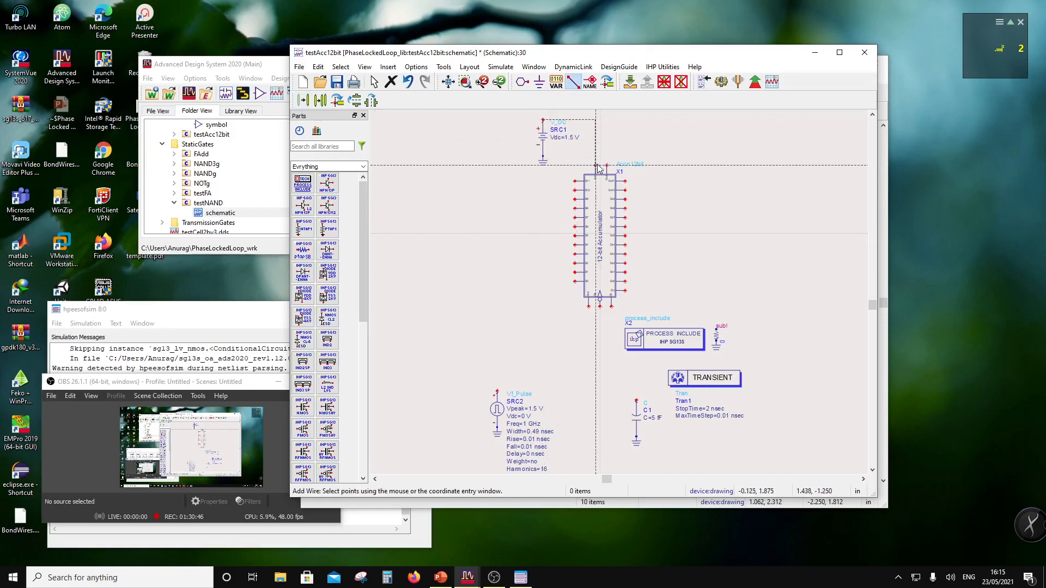
click(543, 119)
key(Escape)
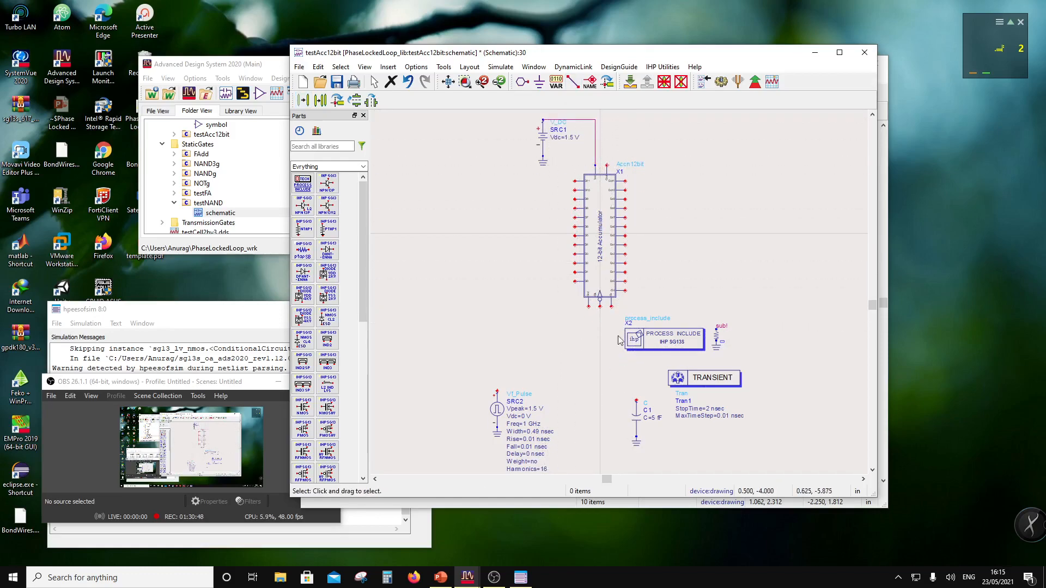
Ground the accumulator's bottom pin.
scroll(639, 330, up, 2)
click(538, 82)
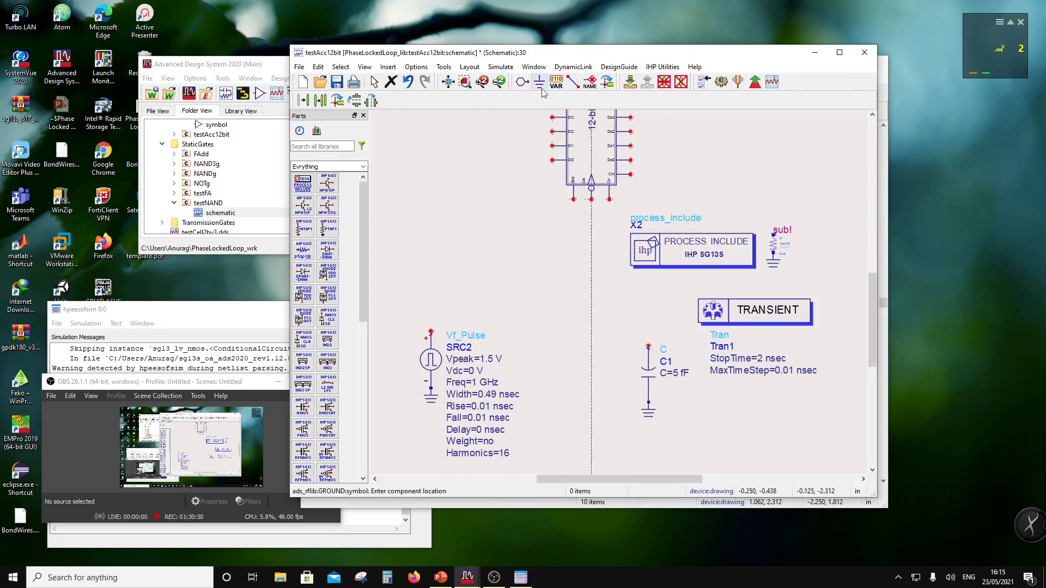
click(573, 200)
key(Escape)
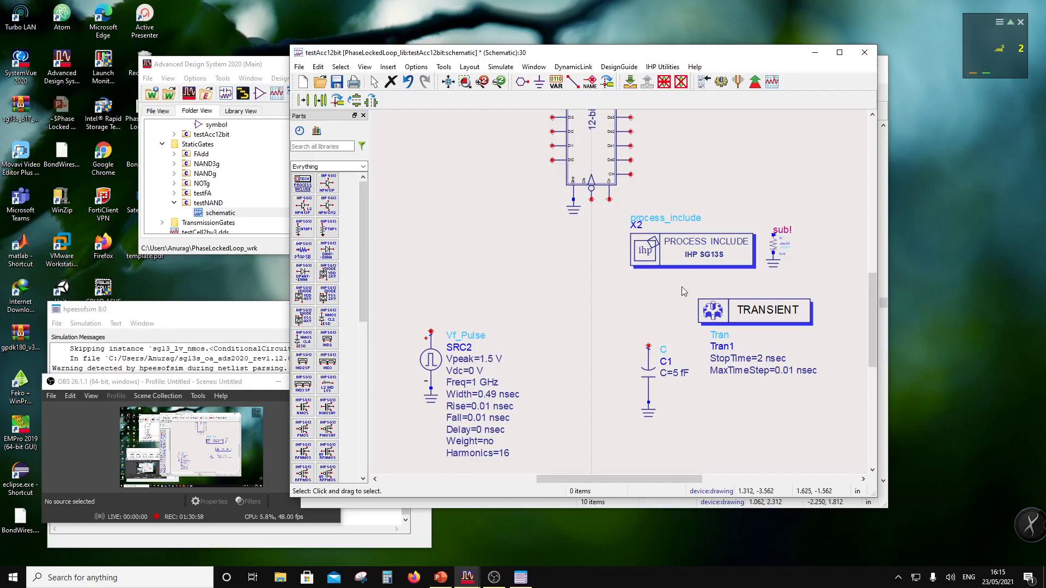
scroll(658, 256, down, 3)
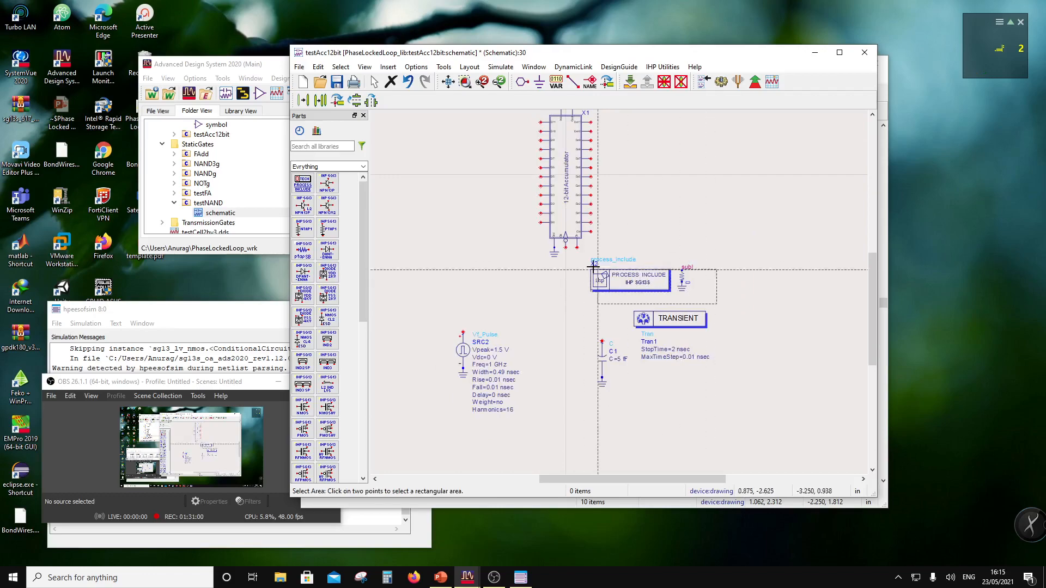
Move PROCESS INCLUDE up beside the accumulator and TRANSIENT next to it.
scroll(589, 272, down, 2)
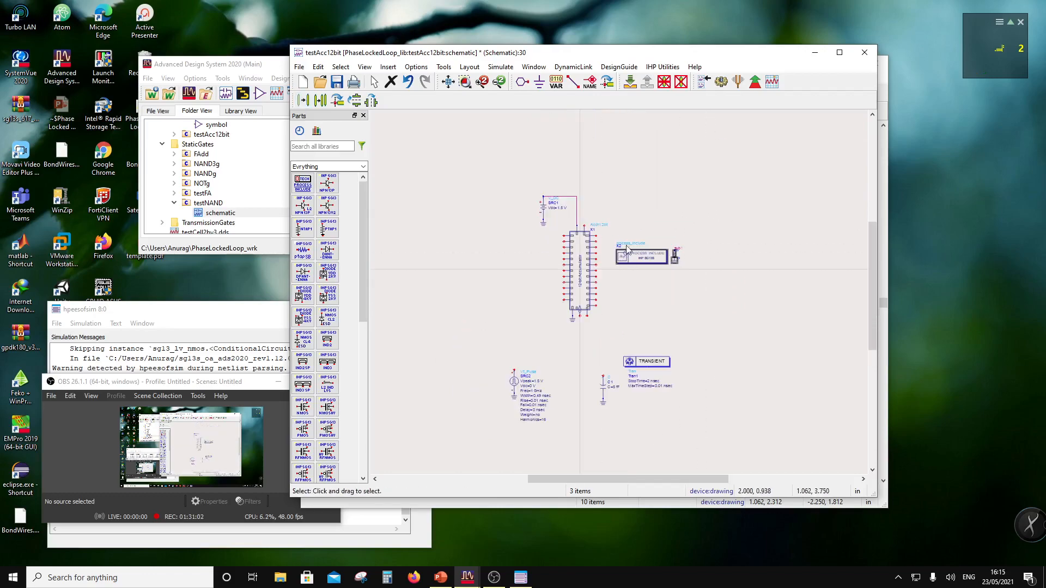
drag(639, 260, 639, 206)
click(632, 302)
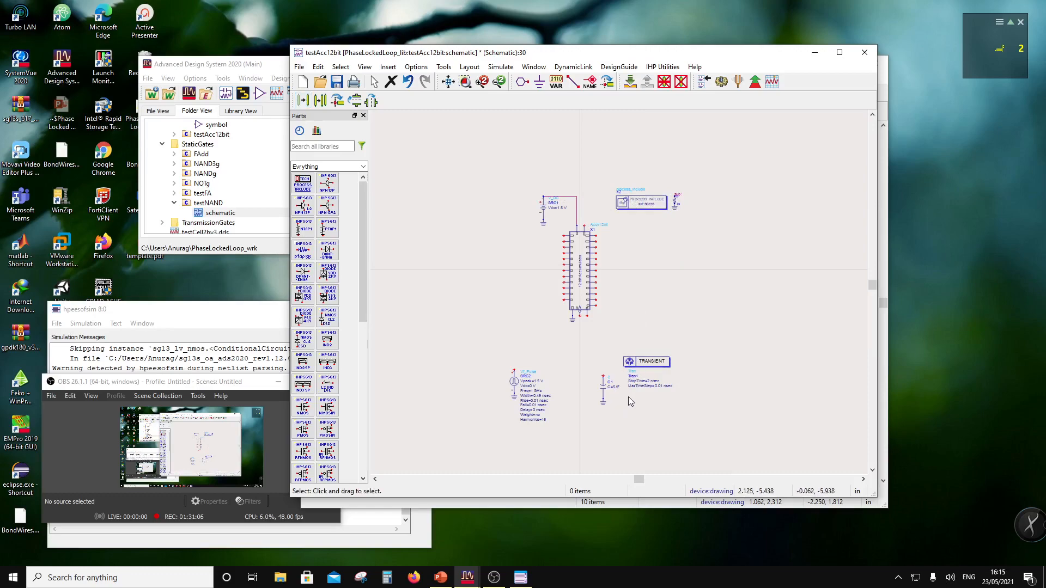
drag(653, 366, 720, 204)
click(699, 308)
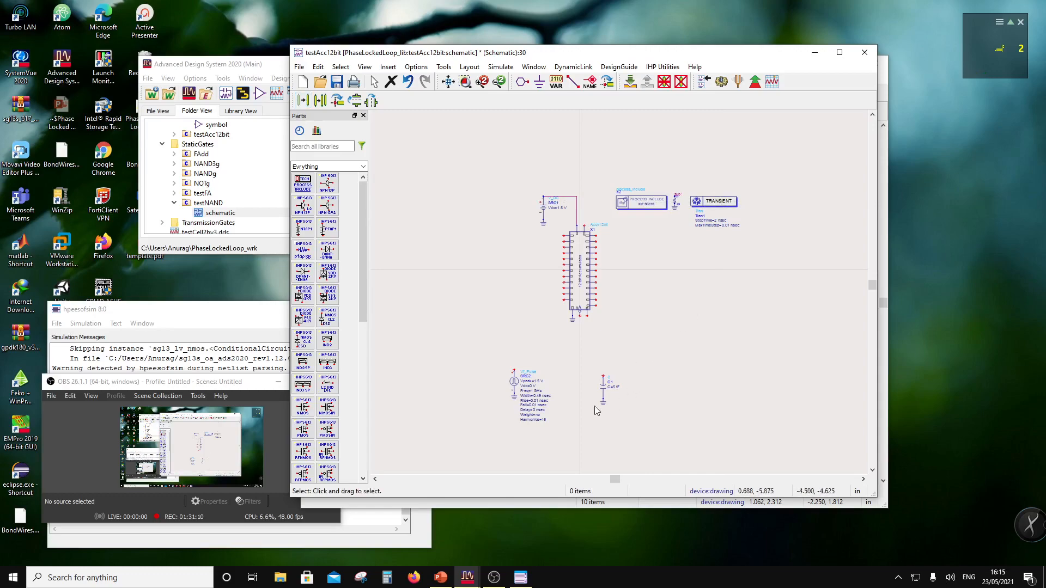
Wire capacitor C1's top pin to the accumulator output pin.
drag(584, 366, 618, 310)
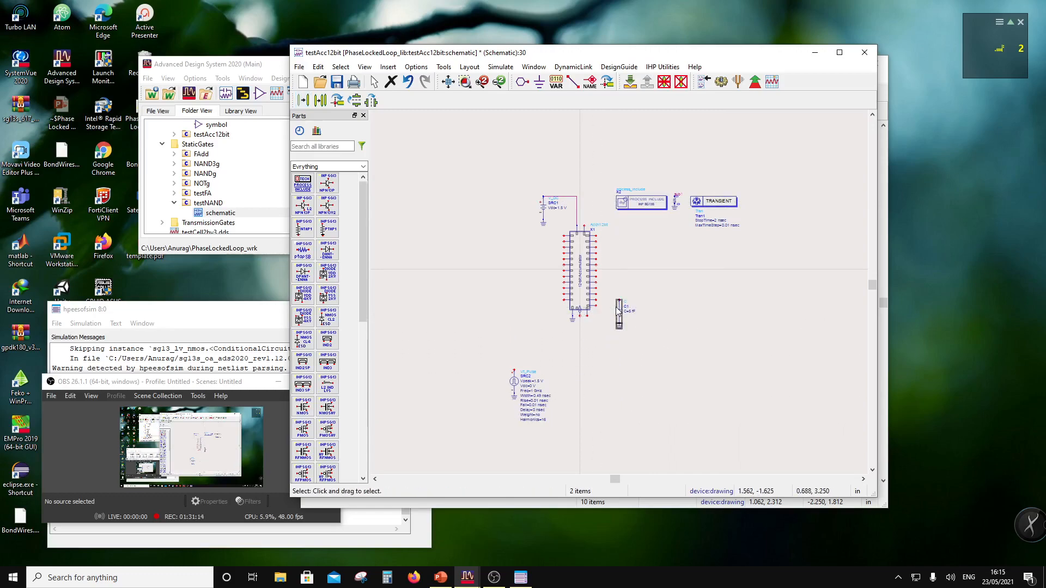
scroll(670, 288, up, 2)
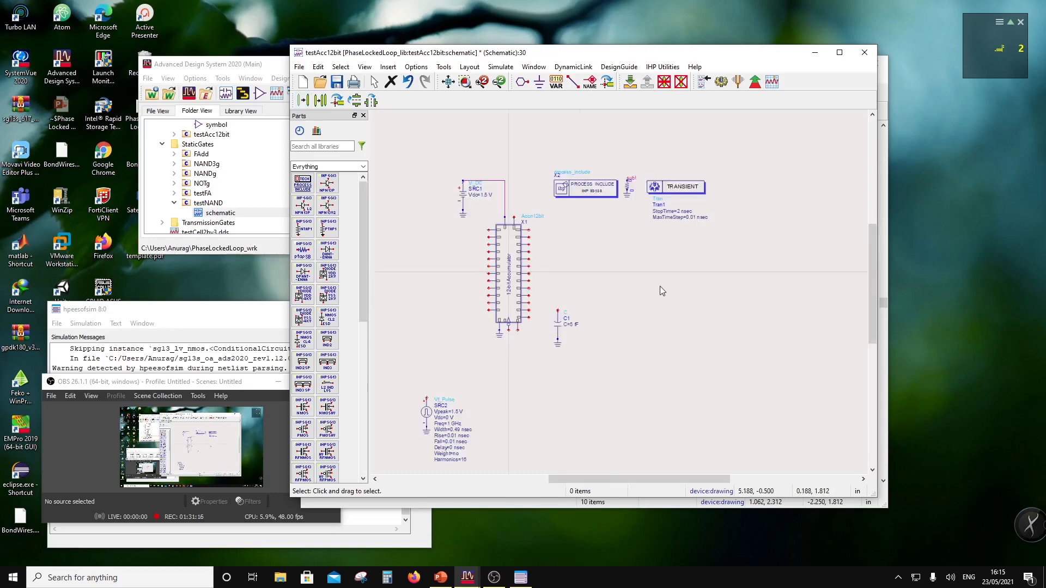
drag(495, 304, 533, 376)
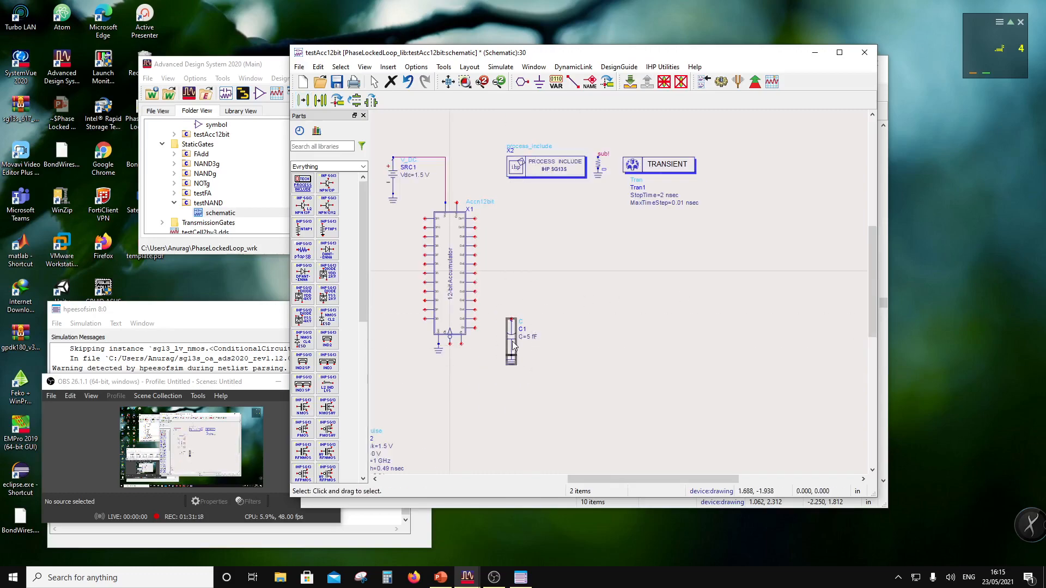
drag(512, 342, 518, 345)
click(603, 350)
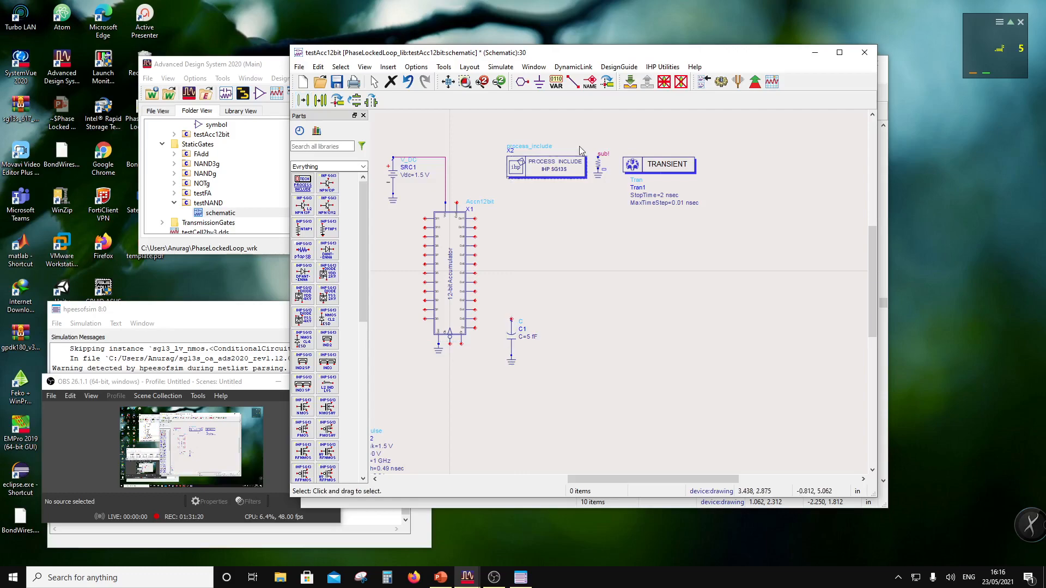
click(576, 85)
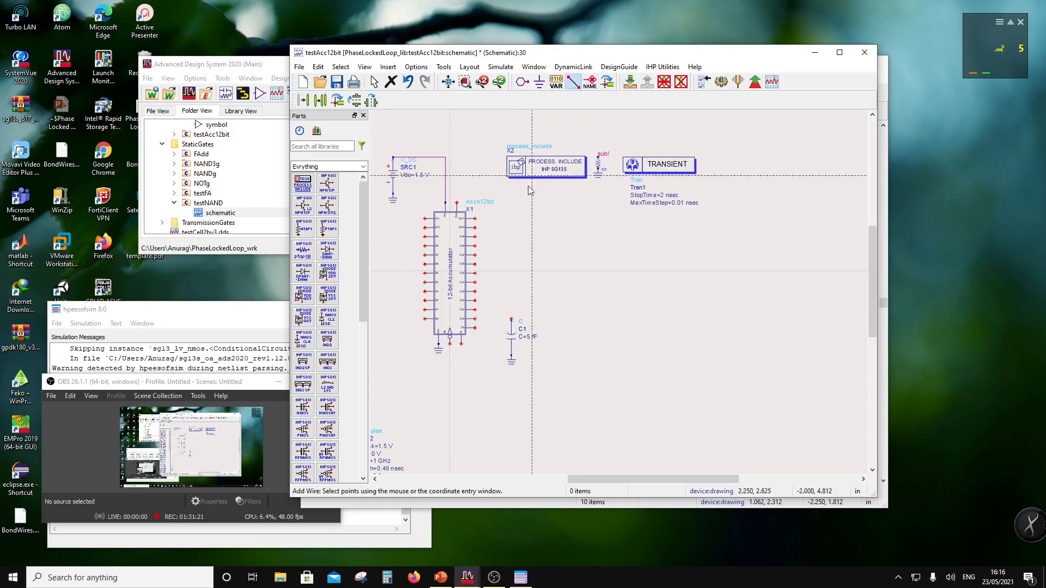
click(511, 320)
click(475, 319)
key(Escape)
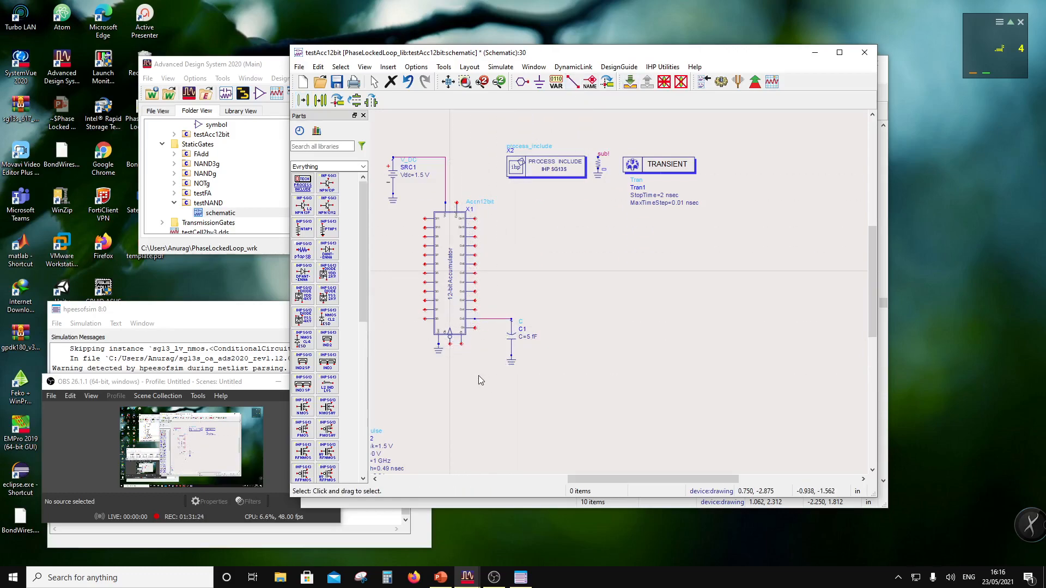
Copy the grounded capacitor to create C2 and C3, then C4 and C5.
drag(496, 299, 547, 403)
click(321, 101)
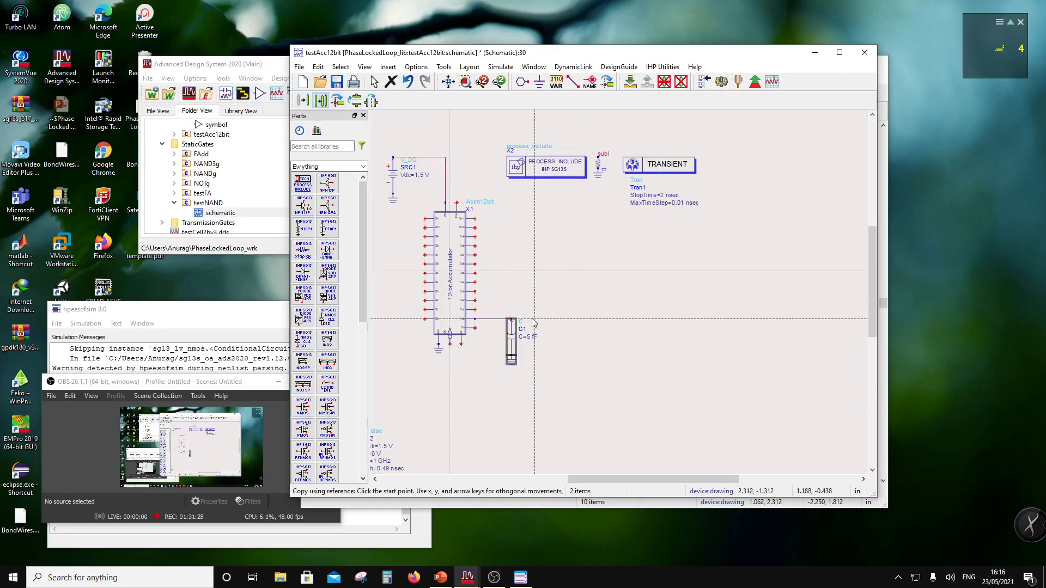
click(551, 322)
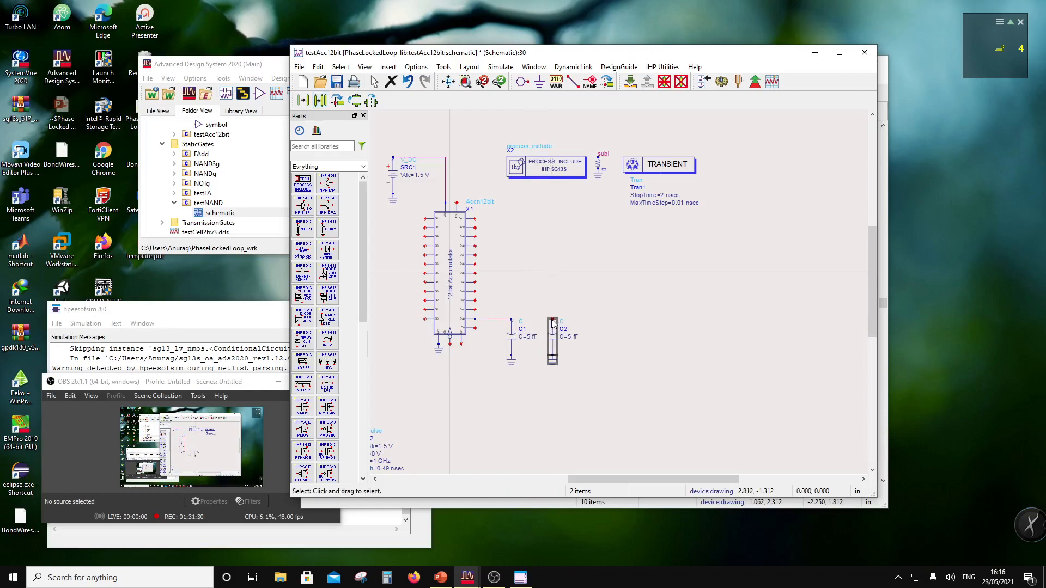
click(321, 101)
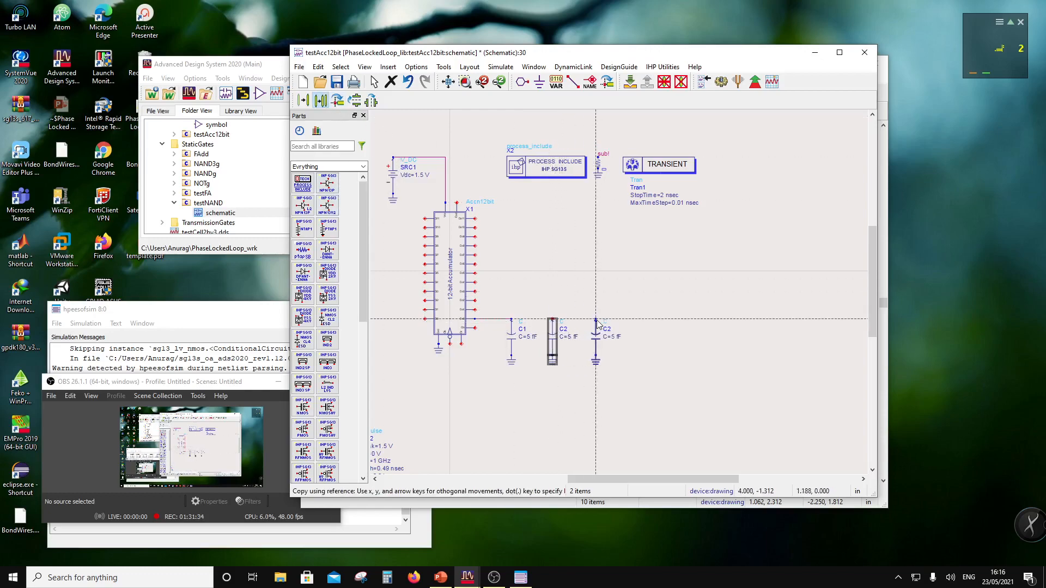
click(597, 324)
drag(701, 459, 537, 305)
click(322, 102)
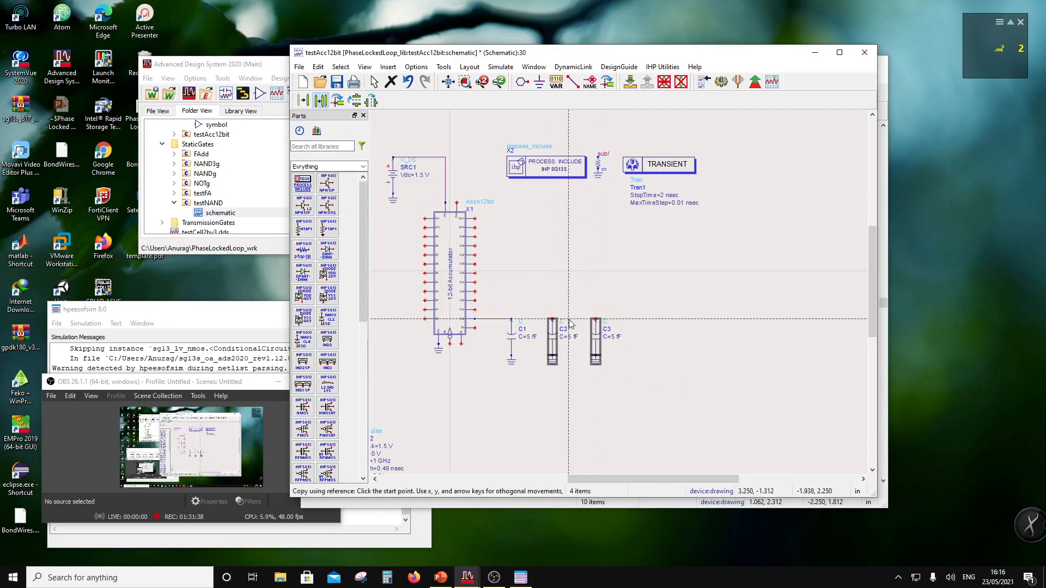
click(630, 323)
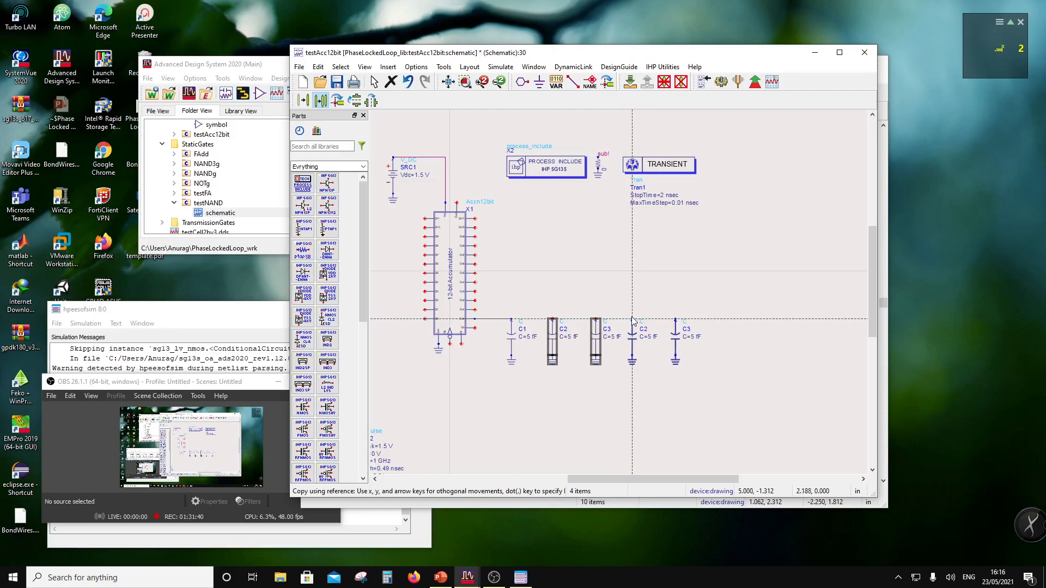
Copy the four capacitors C2–C5 to add four more further right.
drag(723, 405, 525, 294)
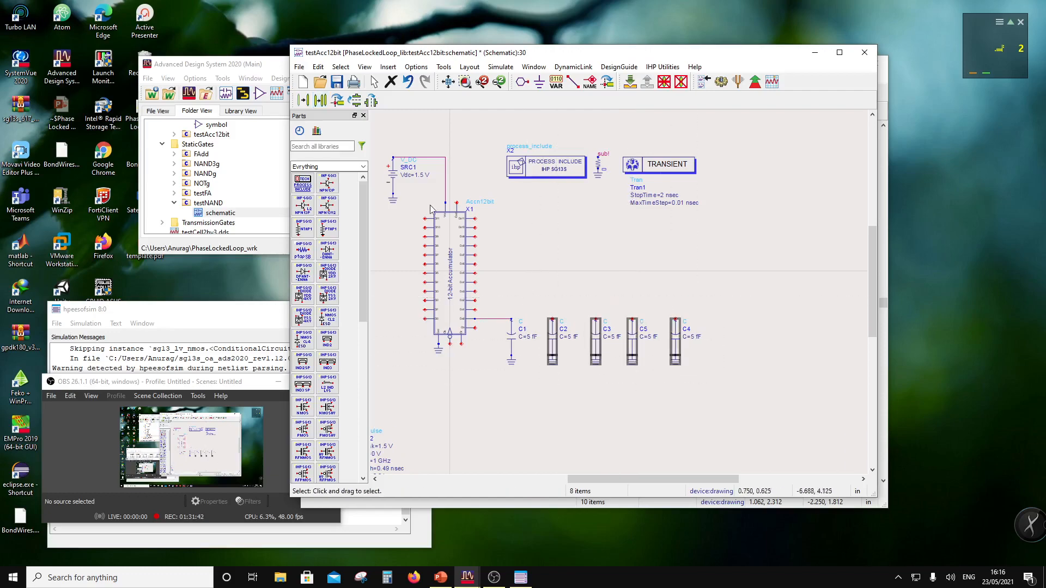
click(322, 103)
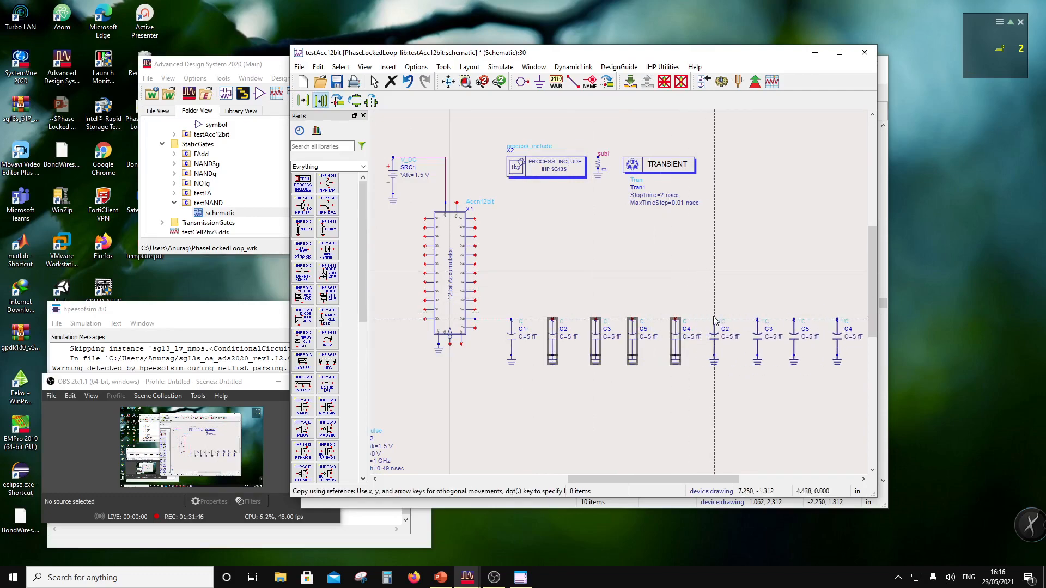
click(725, 320)
scroll(648, 309, down, 1)
scroll(664, 309, up, 1)
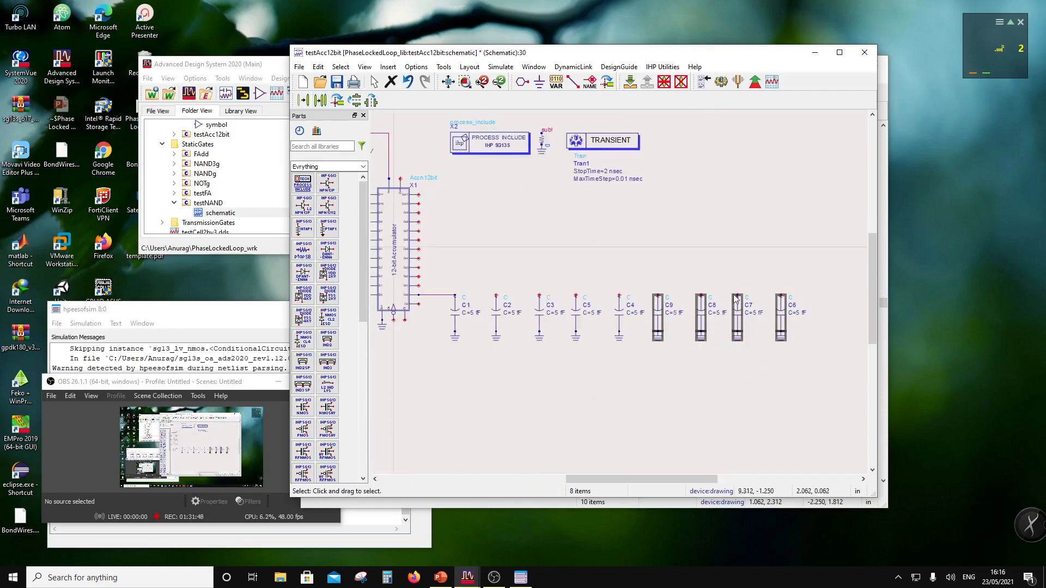
scroll(678, 296, down, 1)
Copy C7 and C6 to create C11 and C10, then copy C10 as C12.
drag(754, 332, 670, 288)
click(310, 103)
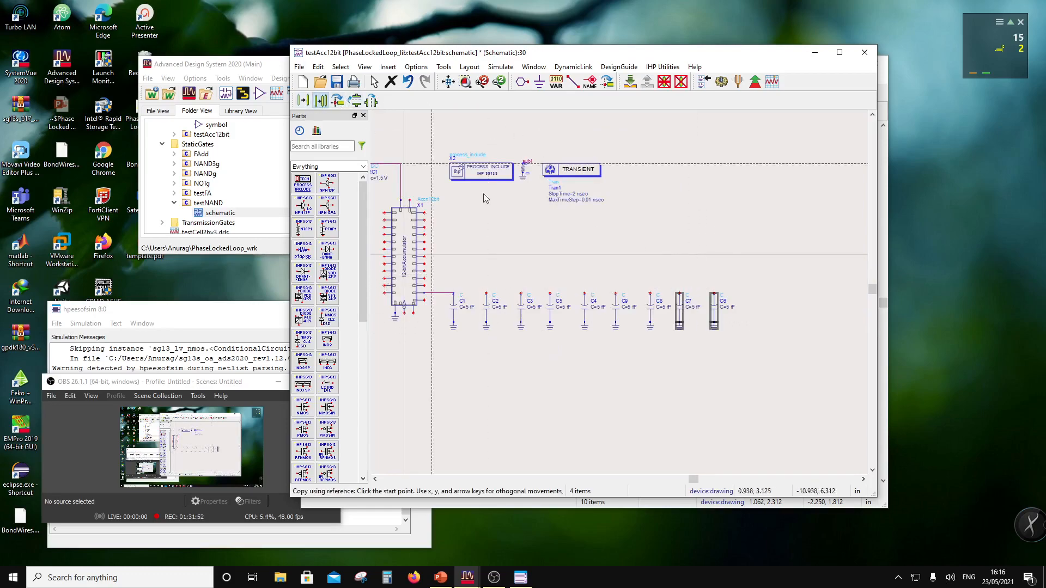
click(679, 293)
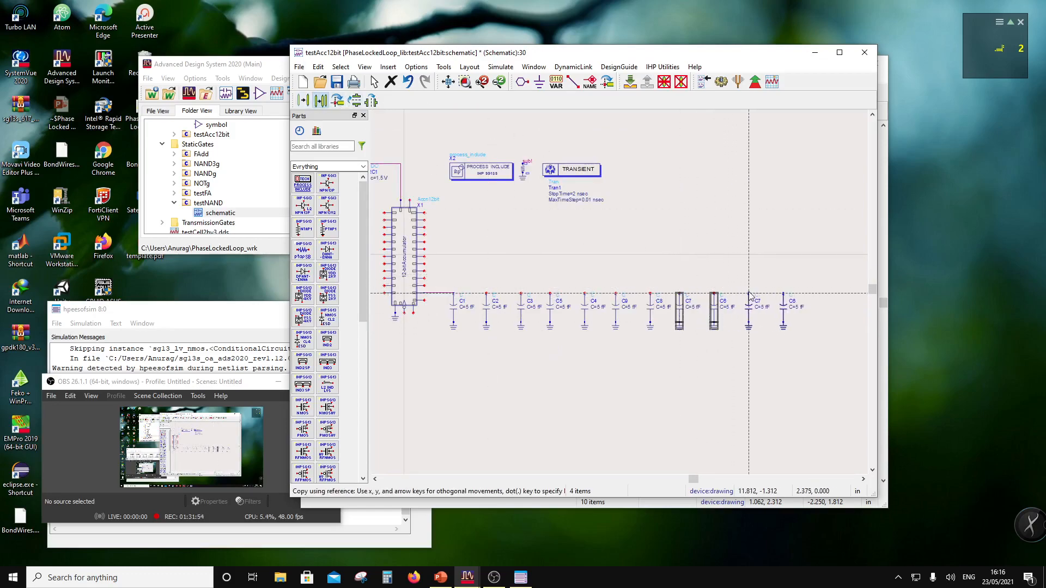
click(748, 294)
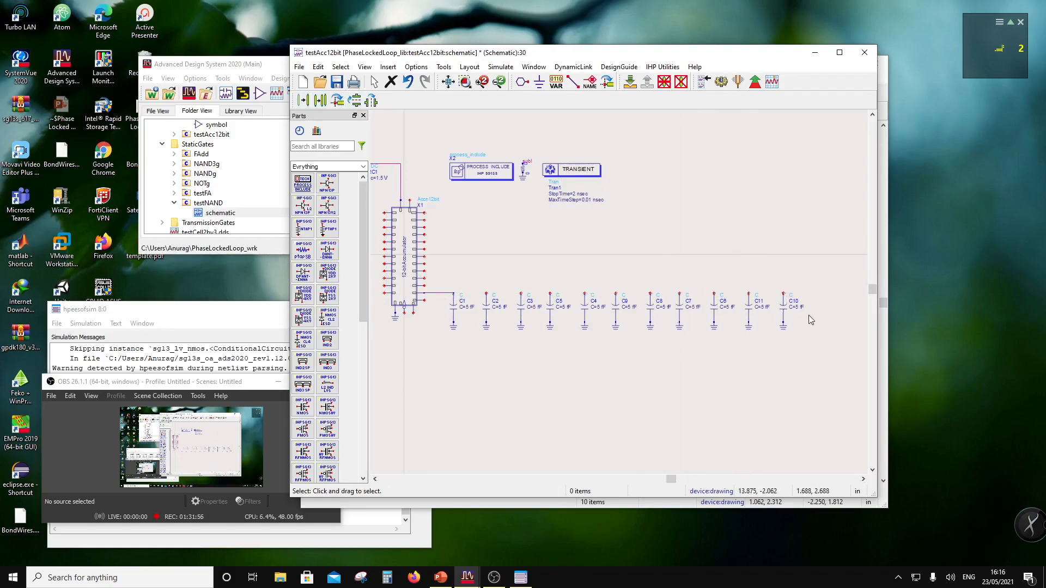
drag(810, 353, 762, 285)
click(321, 101)
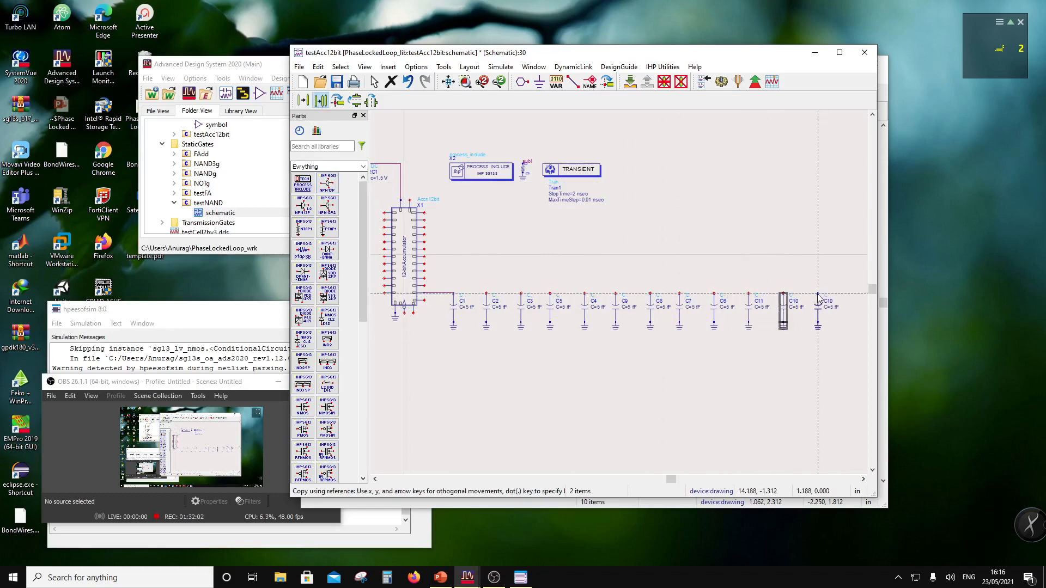
click(816, 302)
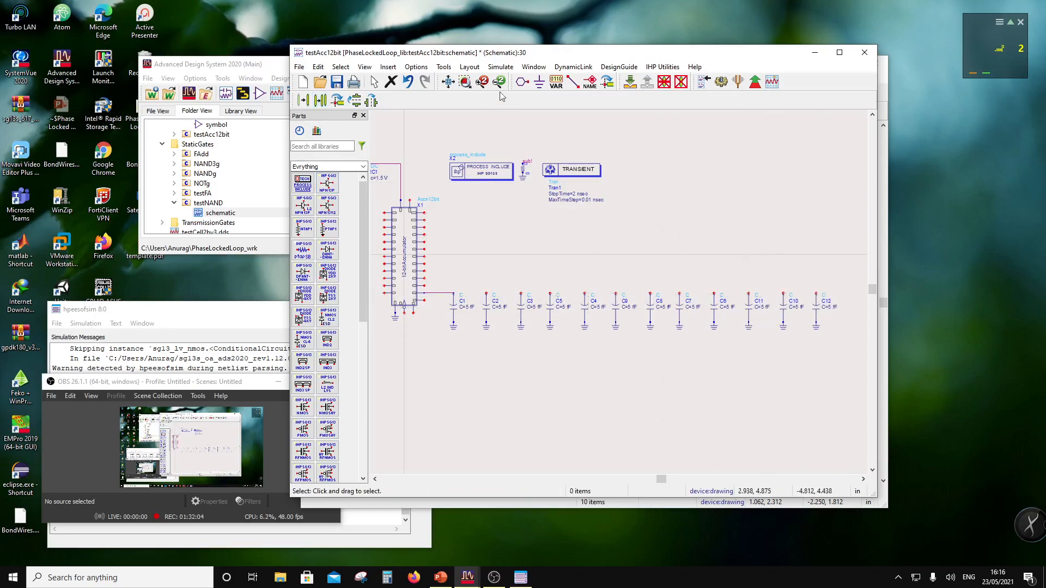
Wire successive accumulator output pins to capacitors C2, C3, C5, C4 and C9.
click(572, 82)
click(425, 285)
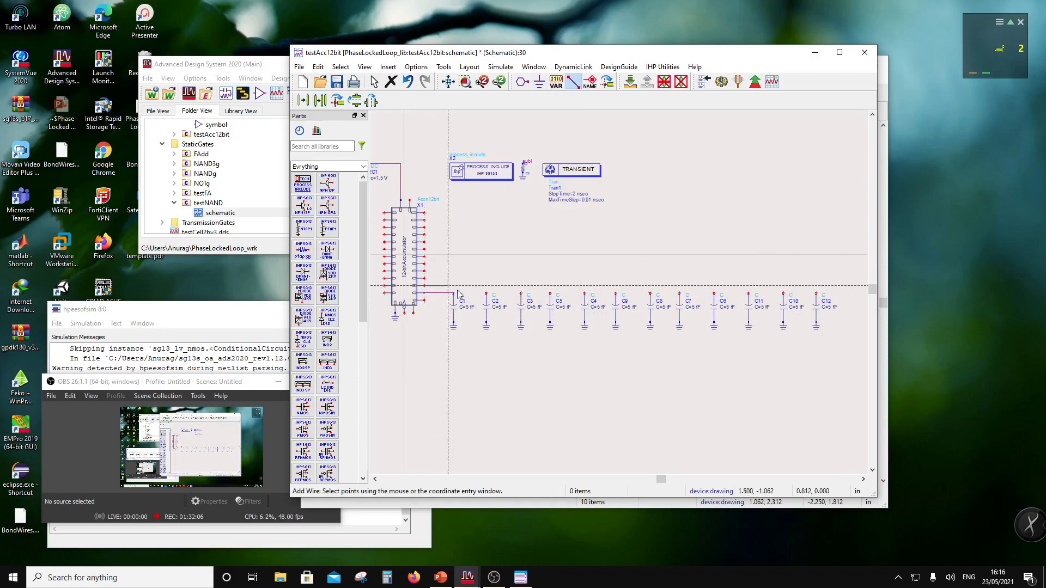
click(486, 293)
click(425, 279)
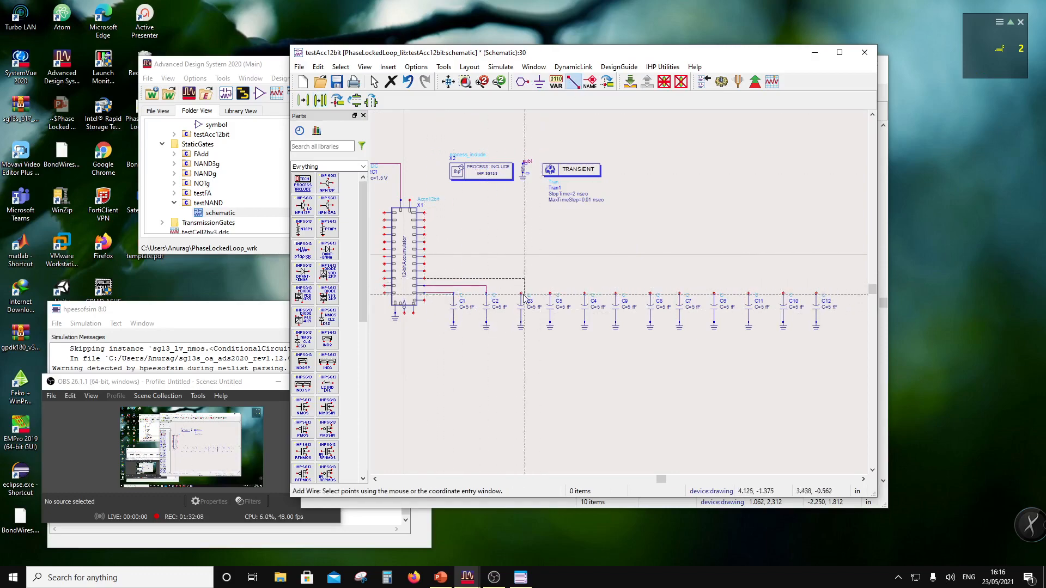
click(521, 294)
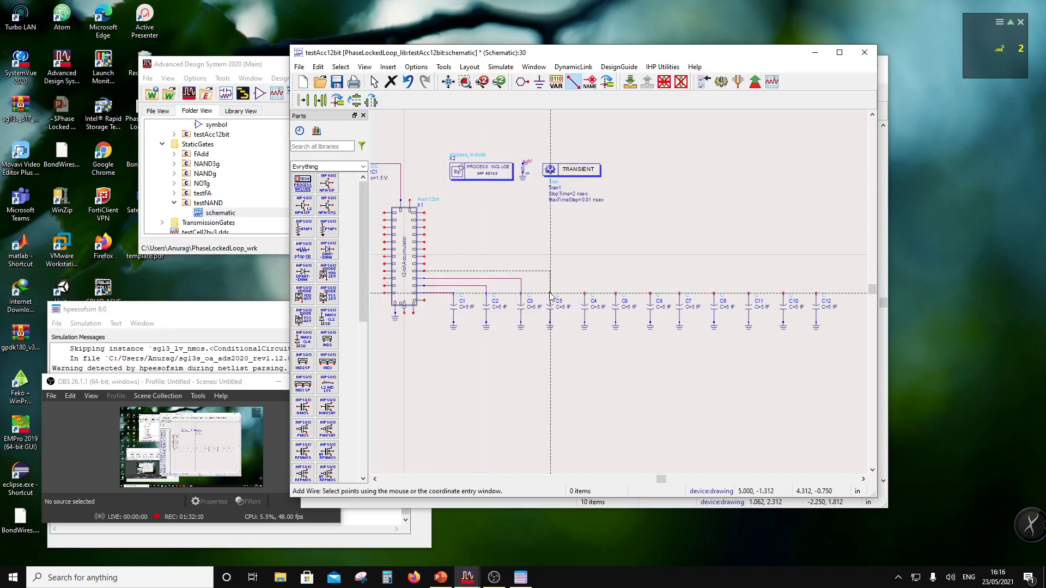
click(549, 294)
click(425, 264)
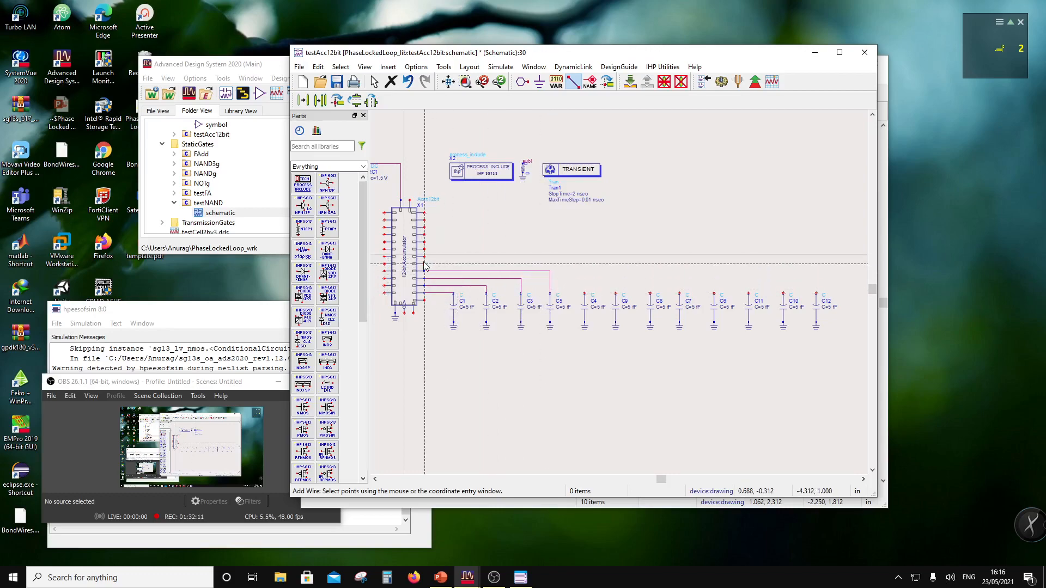
click(585, 294)
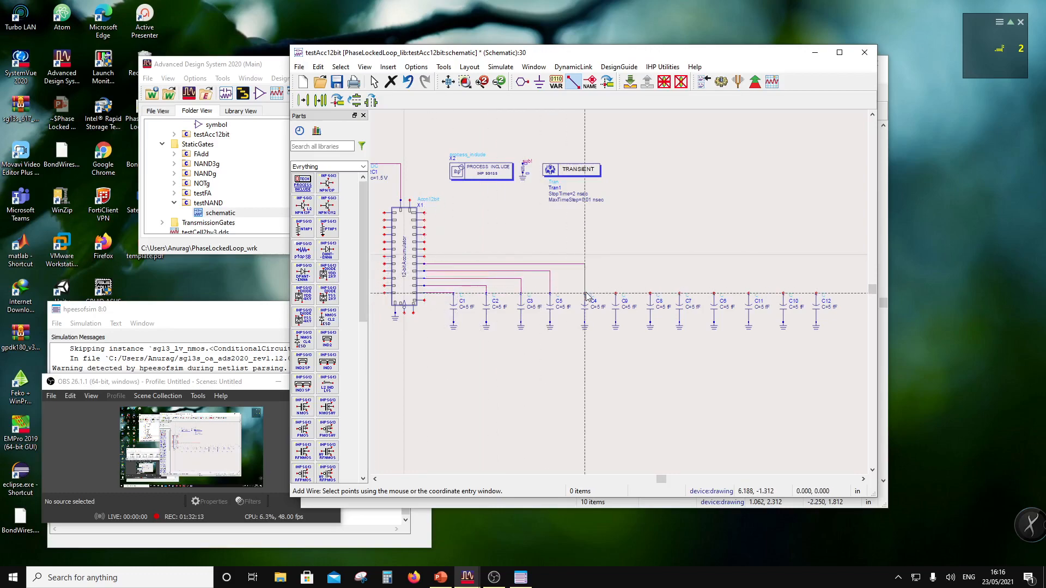
click(425, 257)
click(615, 295)
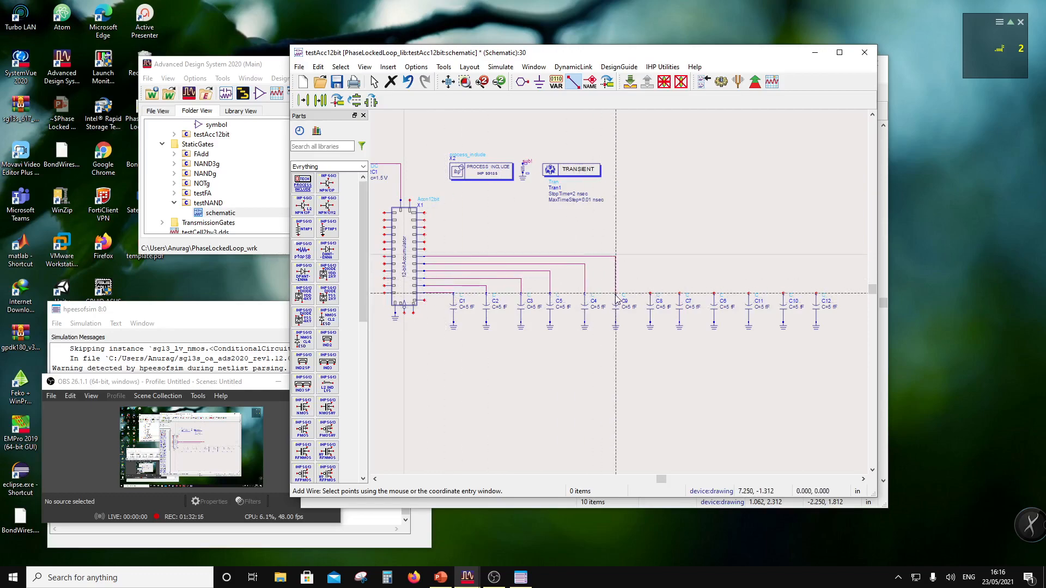
Wire the next accumulator outputs to C8, C7, C6, C11 and the top output to C10.
click(424, 250)
click(650, 294)
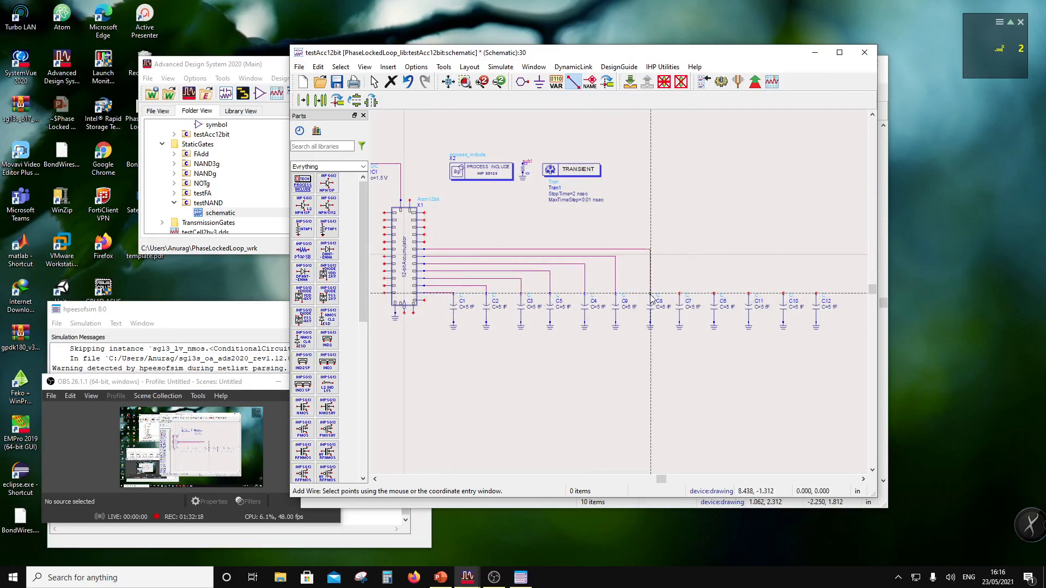
click(425, 242)
click(679, 294)
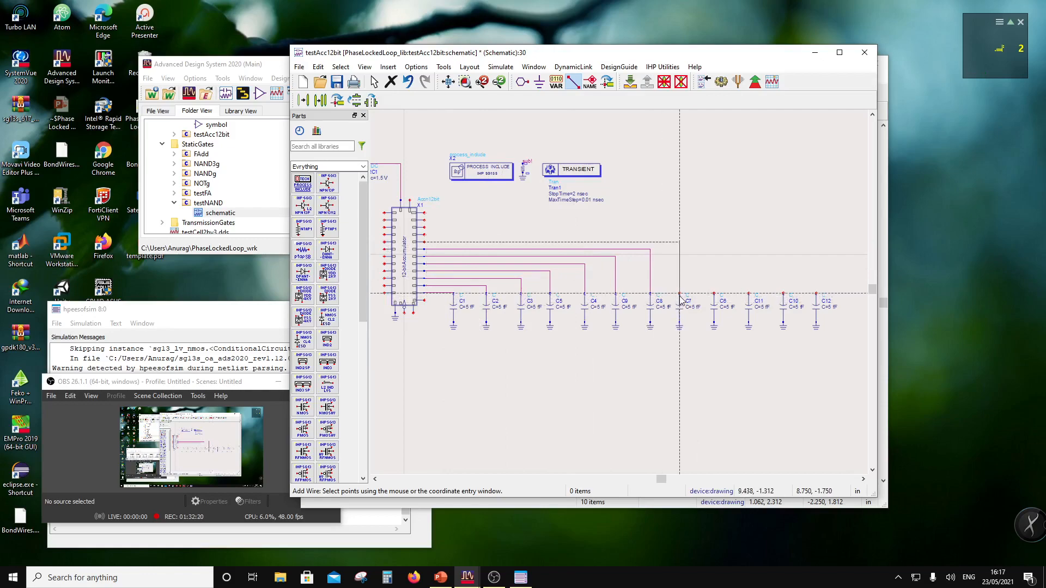
click(425, 235)
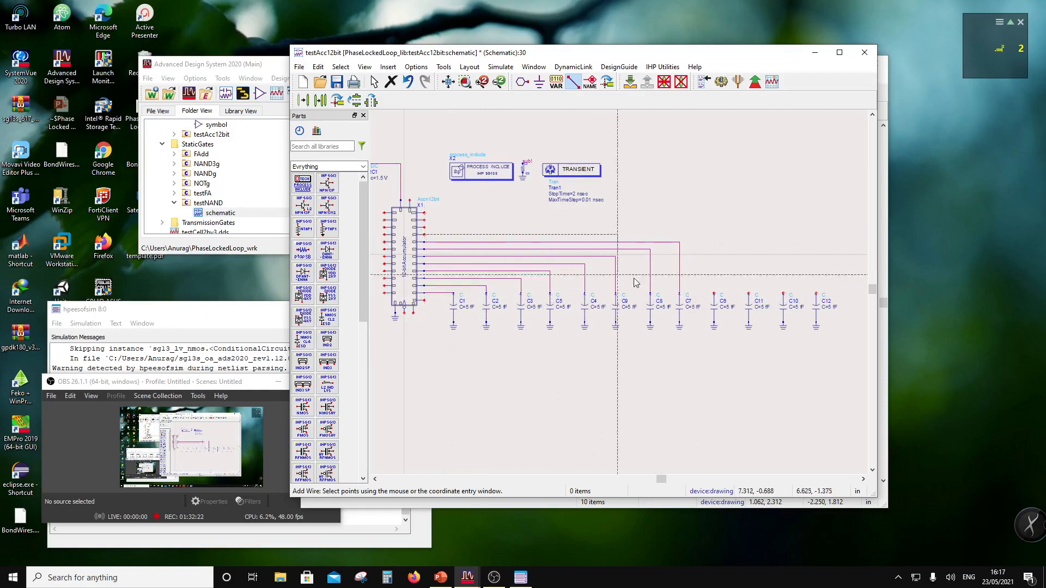
click(714, 294)
click(425, 227)
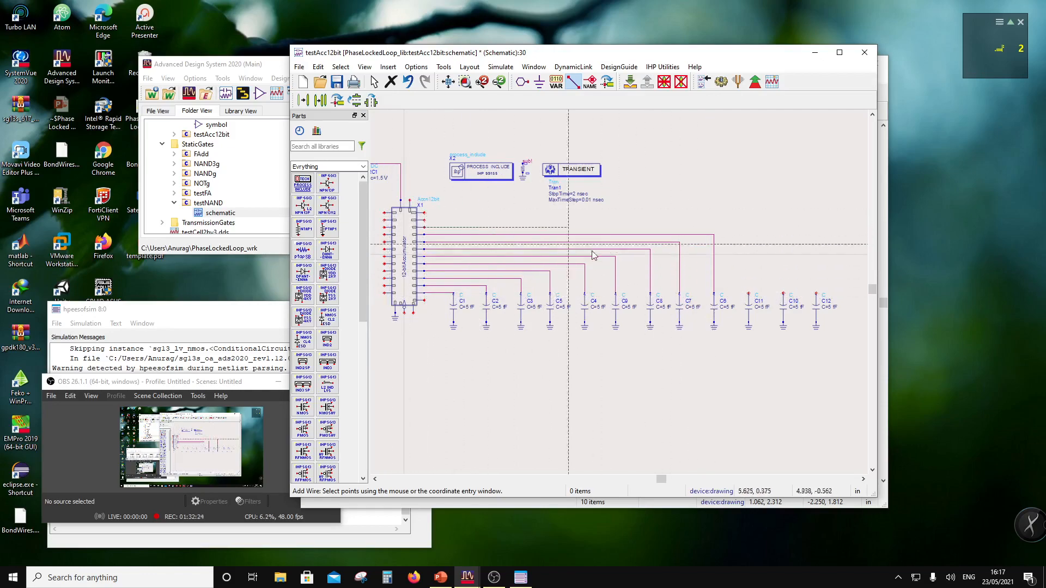
click(748, 294)
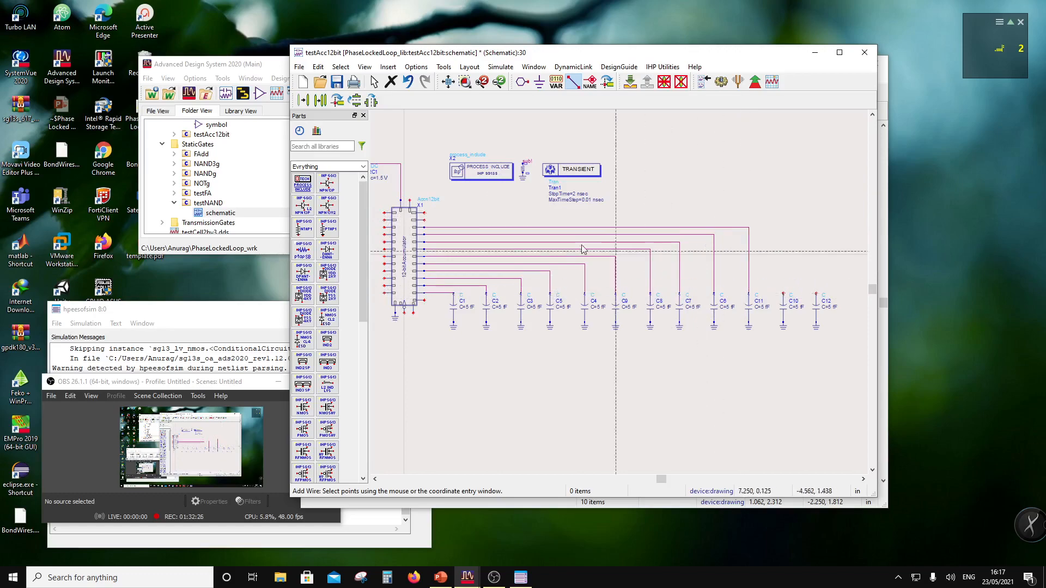
click(424, 220)
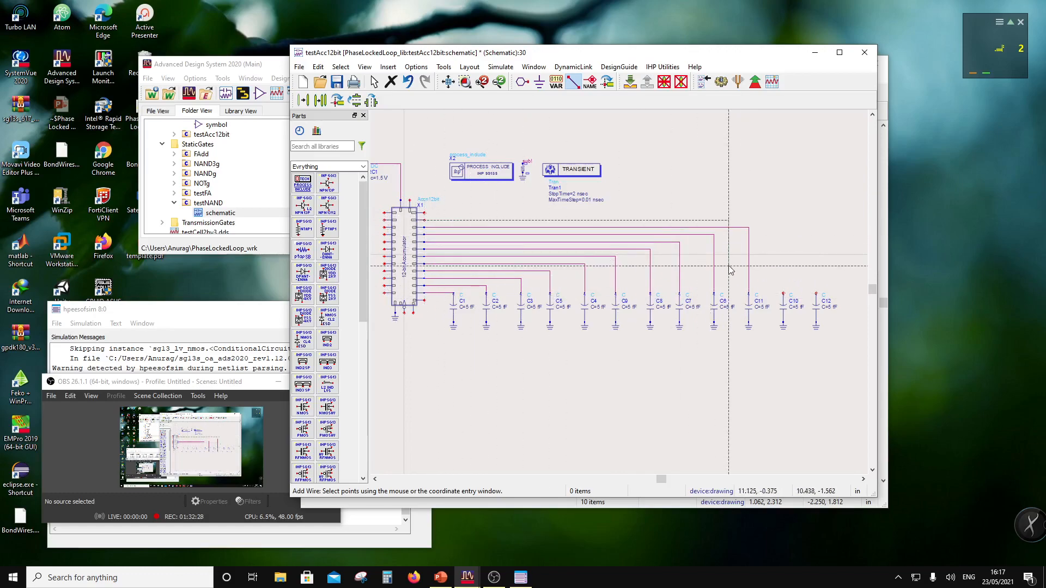
click(782, 294)
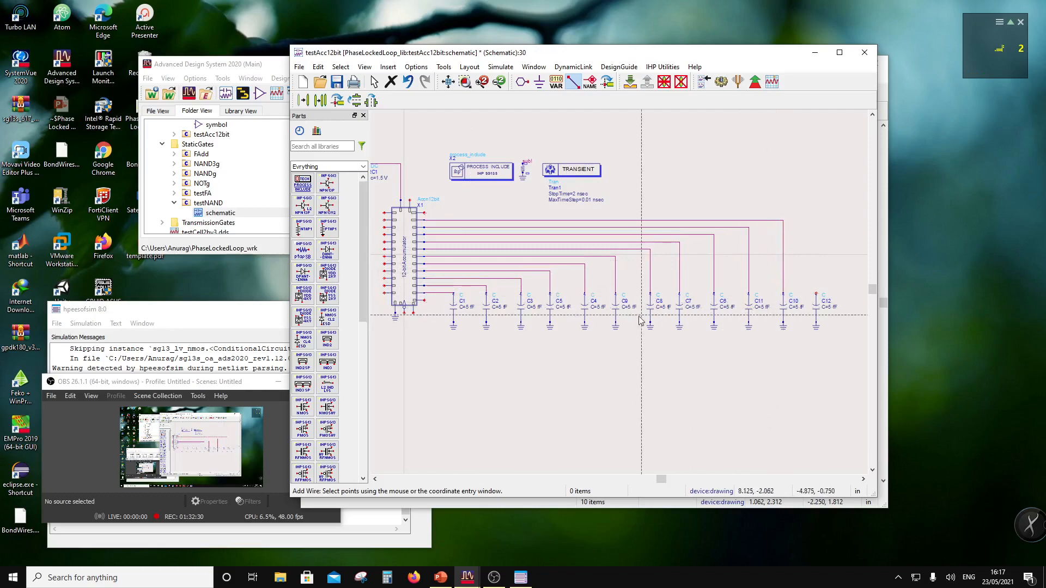
Wire C12's top pin to the remaining accumulator output, then zoom around to check connections.
key(Escape)
scroll(480, 319, up, 2)
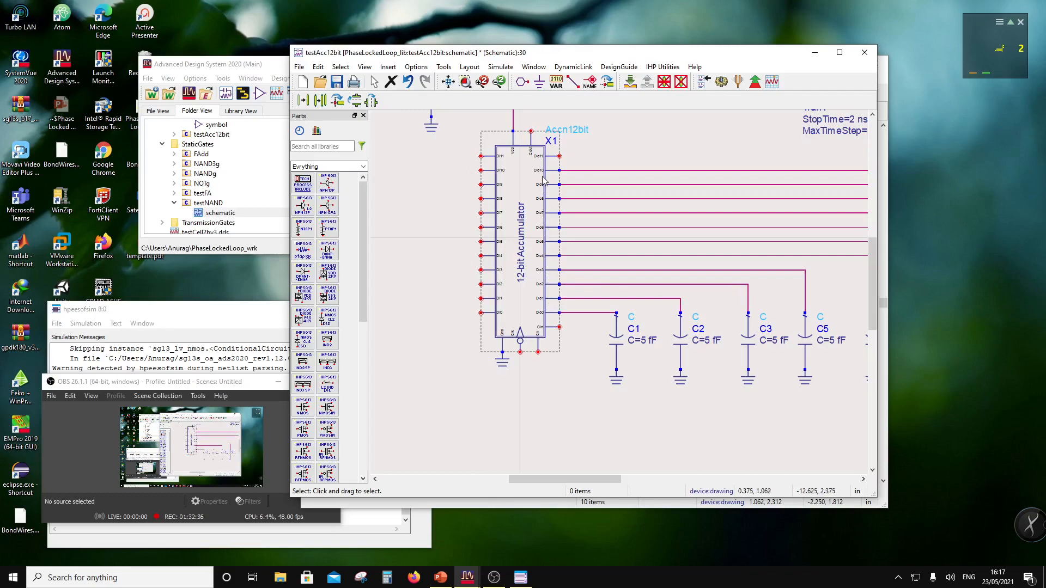
scroll(531, 354, down, 2)
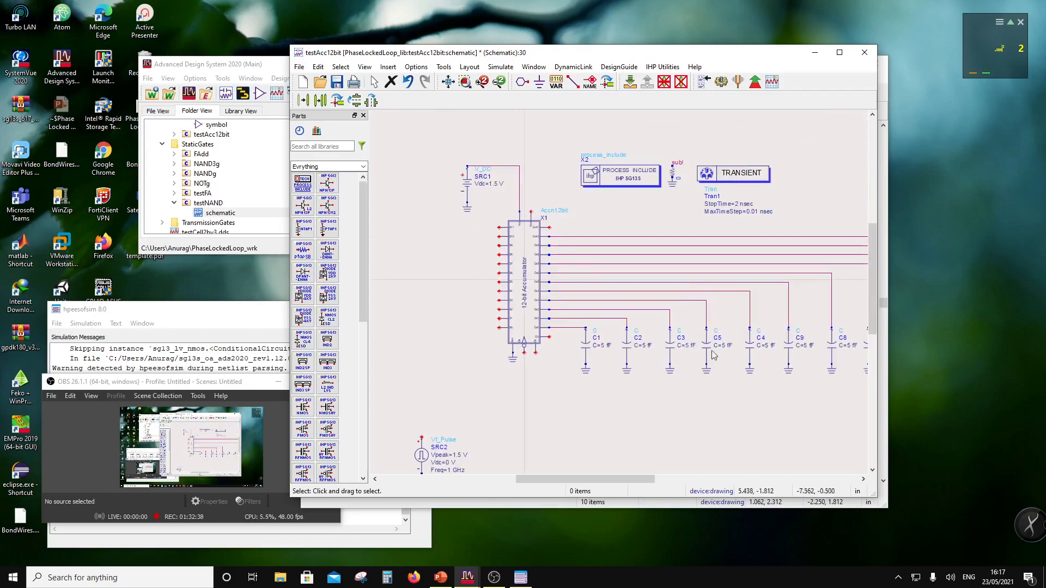
scroll(653, 333, down, 2)
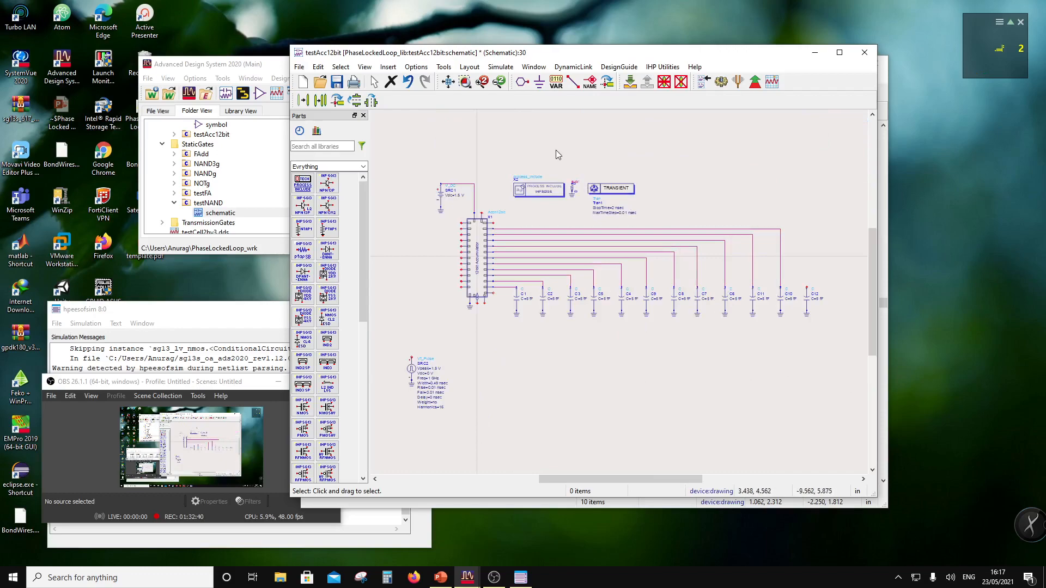
click(573, 84)
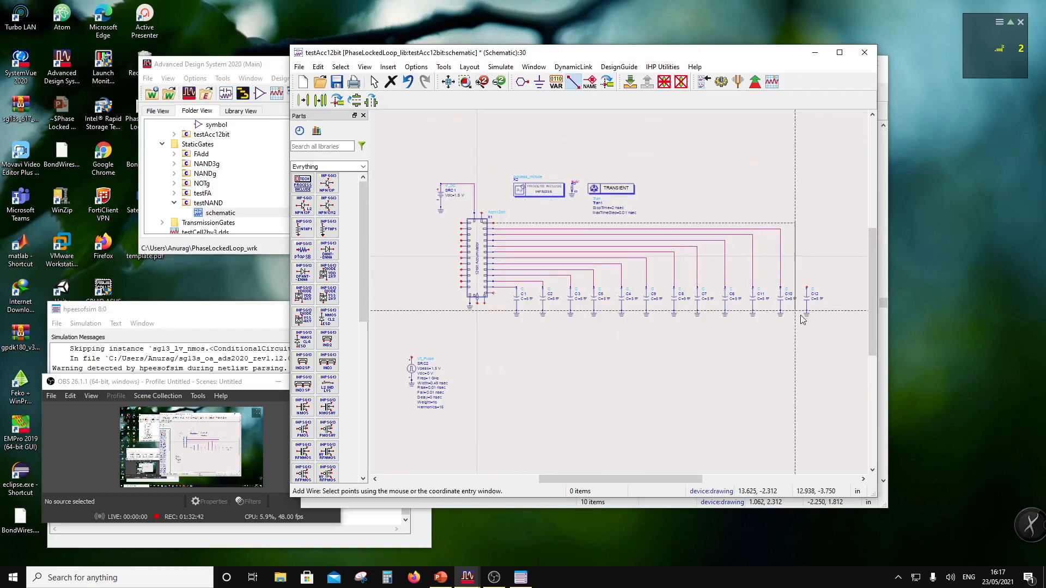
click(806, 287)
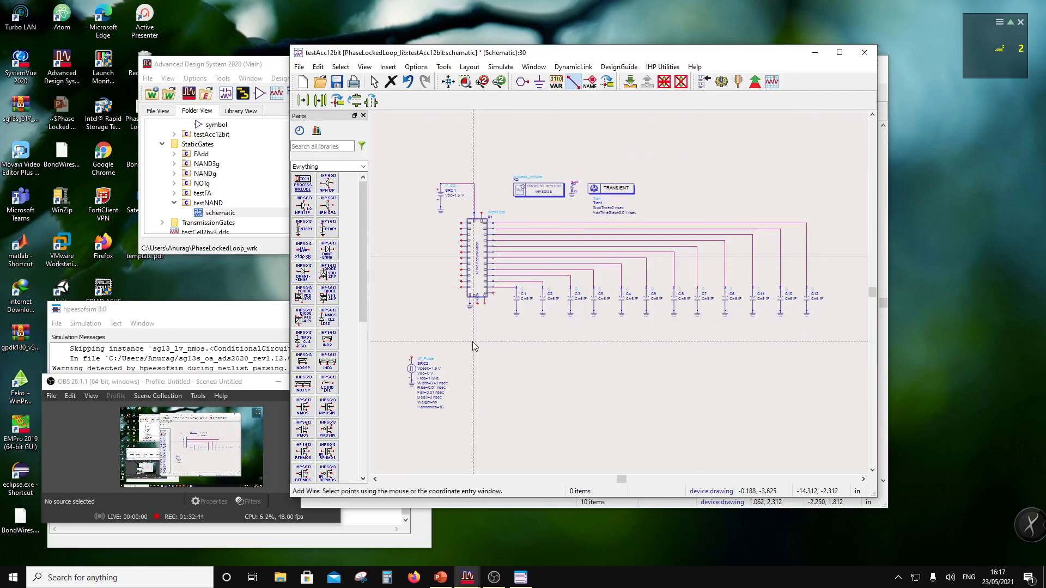
key(Escape)
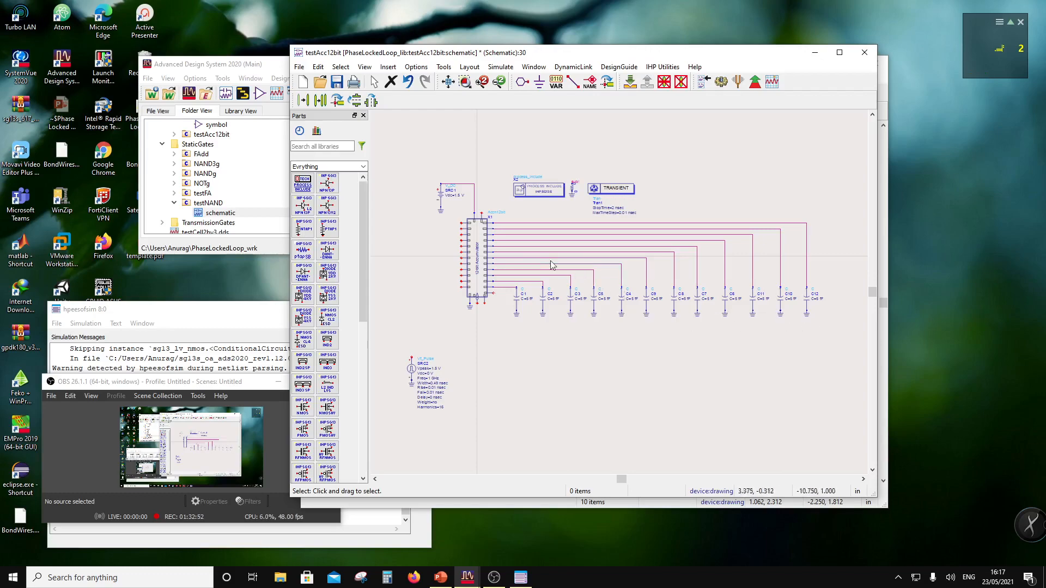
scroll(551, 262, up, 3)
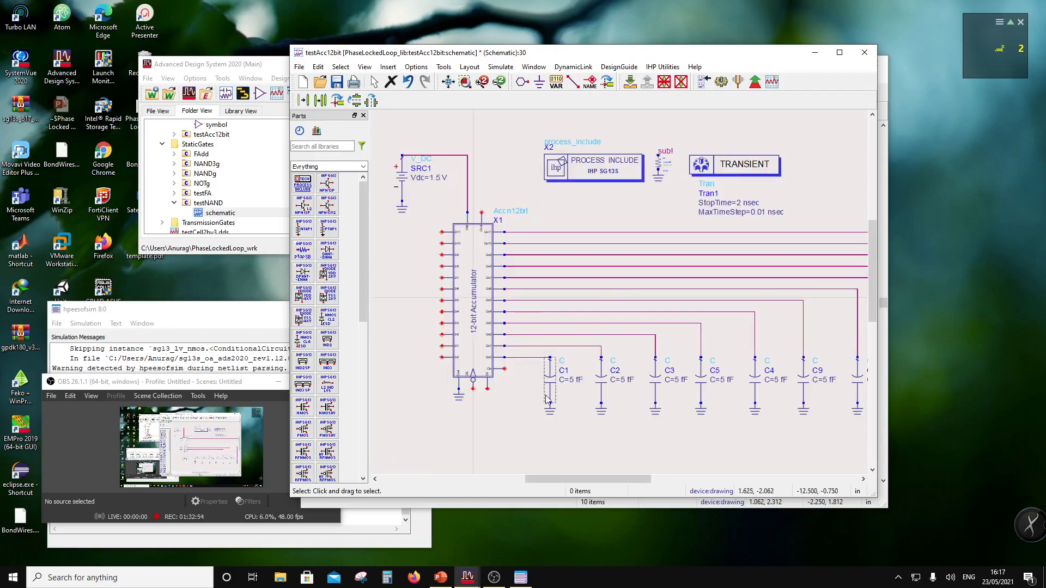
scroll(547, 400, up, 2)
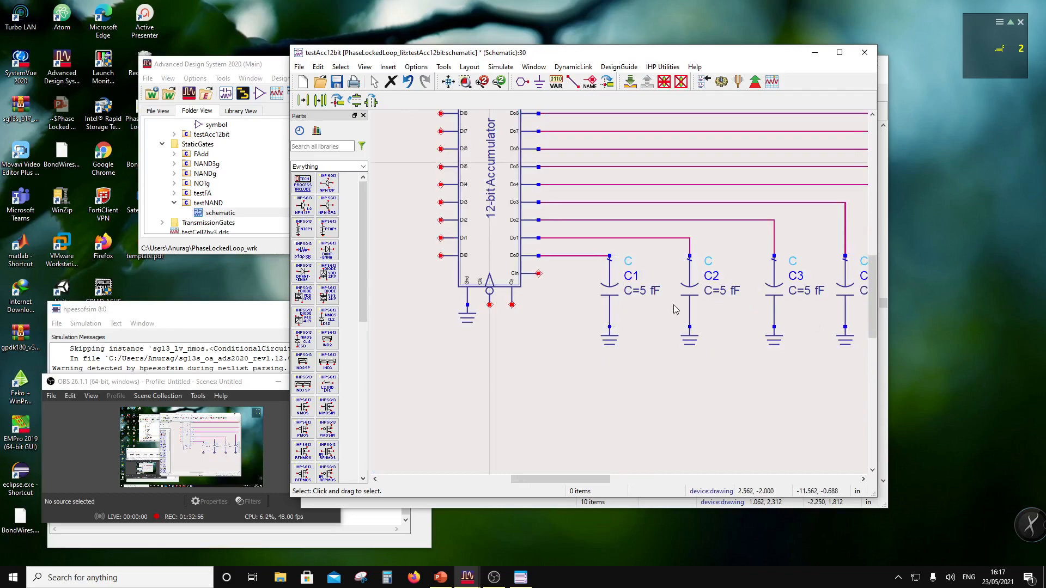
scroll(675, 308, down, 2)
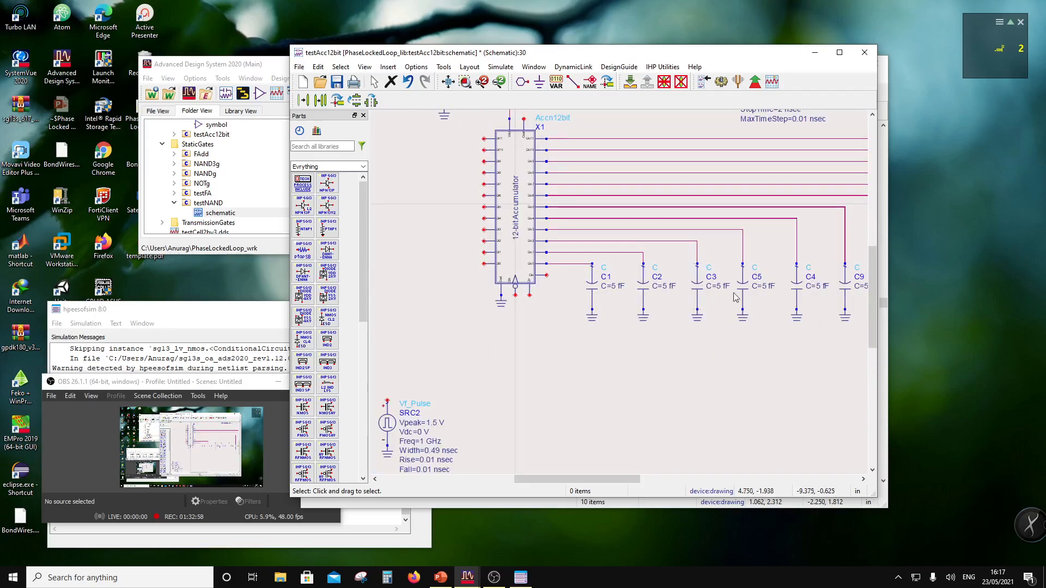
scroll(706, 297, down, 1)
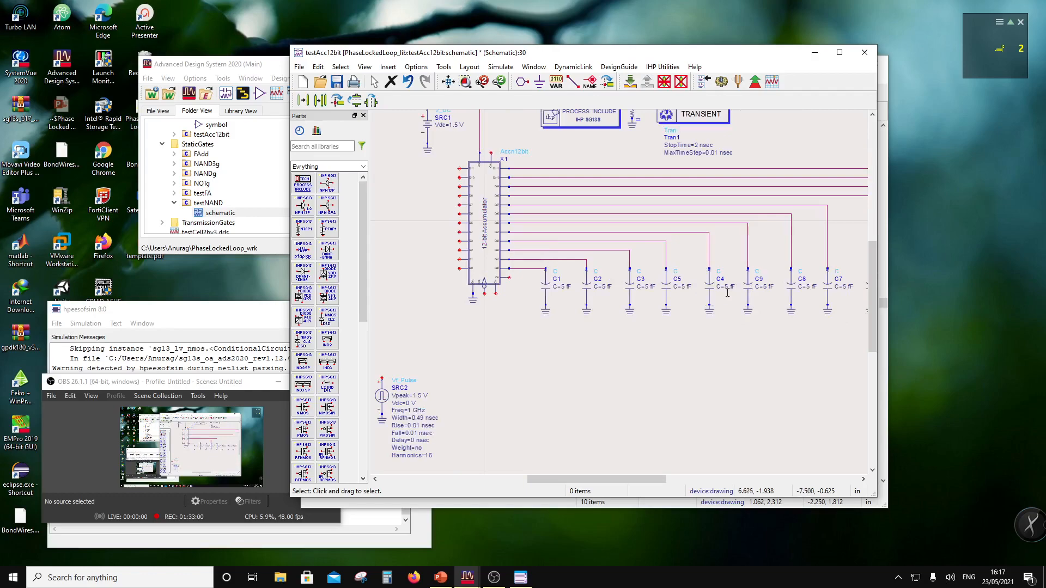
scroll(790, 295, down, 1)
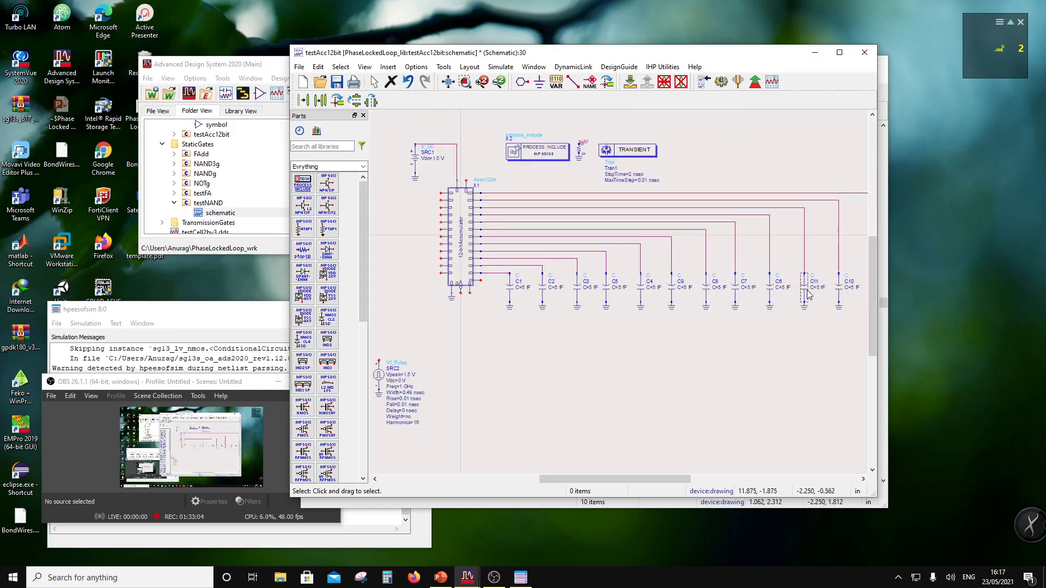
scroll(832, 297, down, 1)
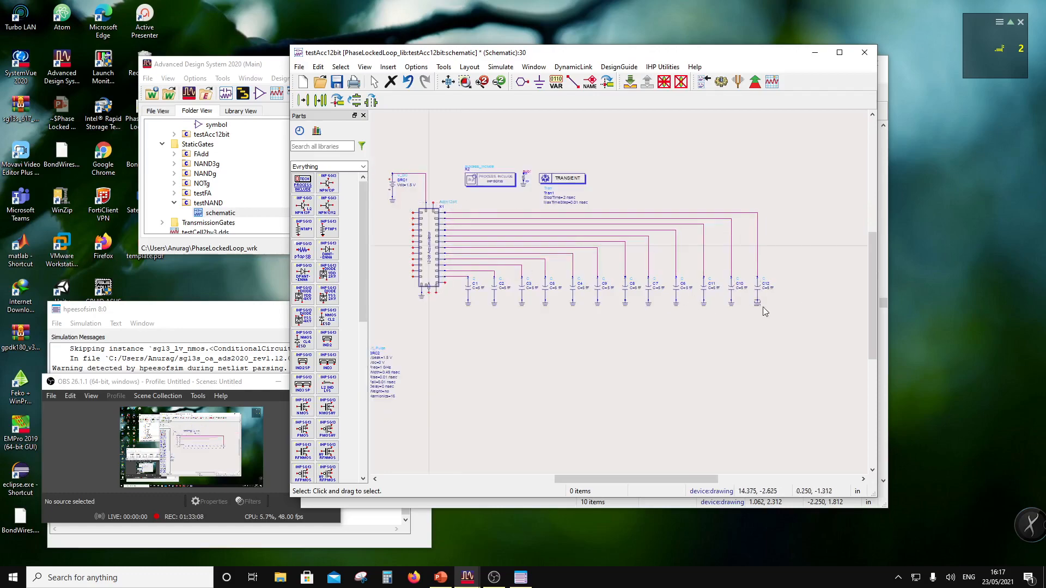
Copy C12 with its ground as C13 and wire it to an accumulator pin.
drag(764, 311, 740, 264)
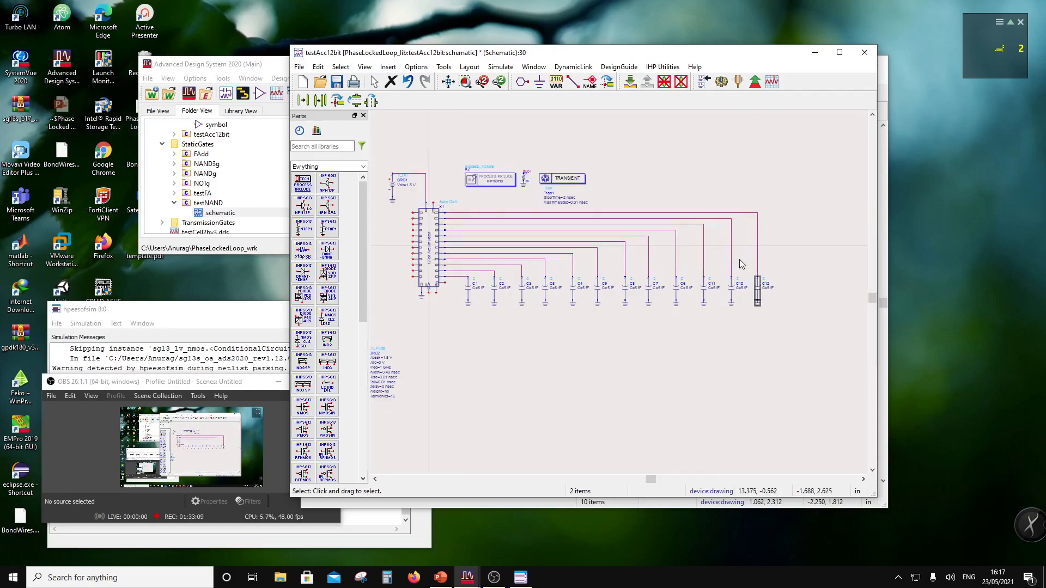
click(320, 100)
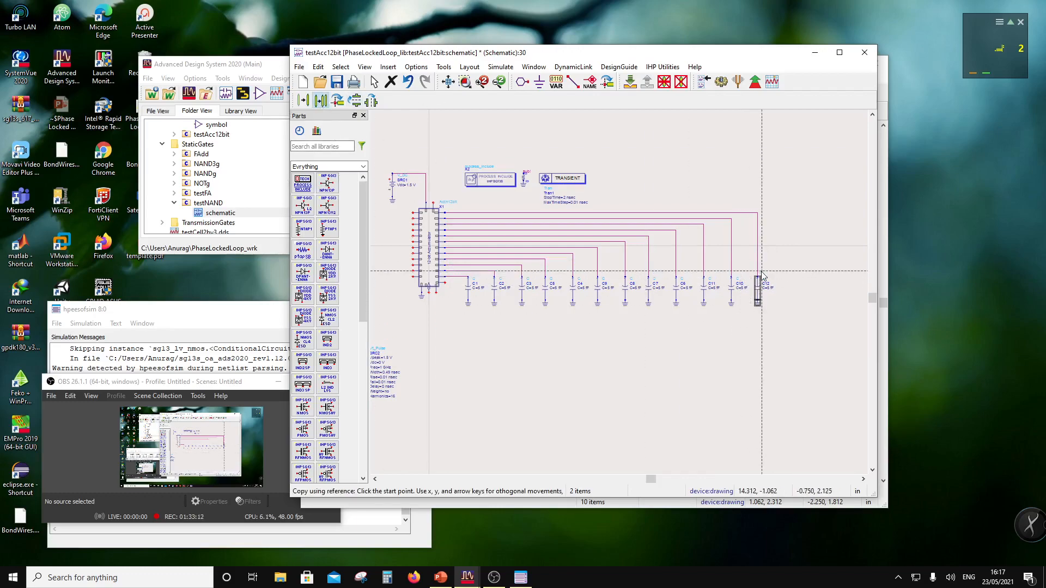
click(780, 282)
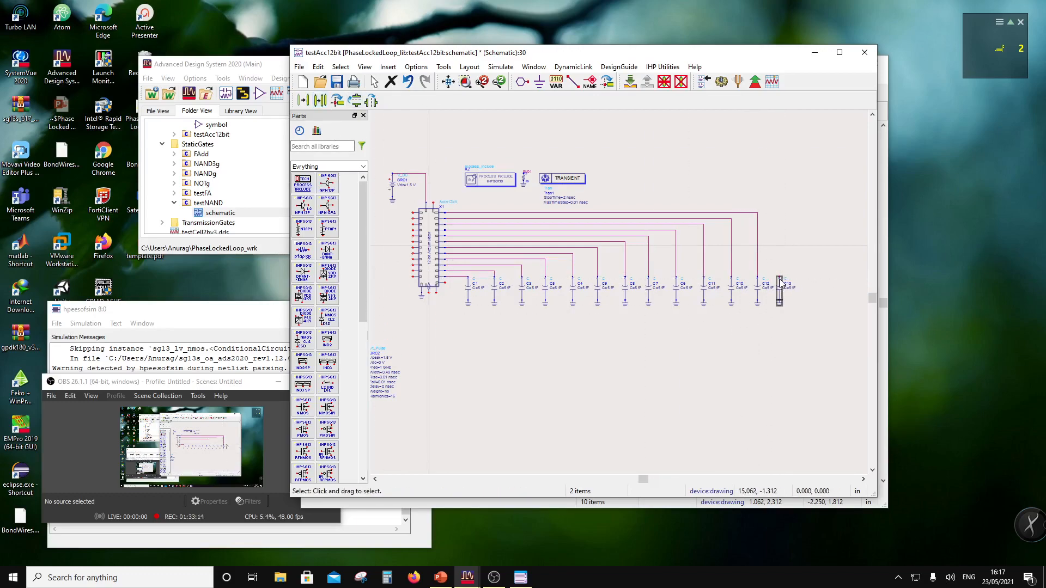
click(573, 82)
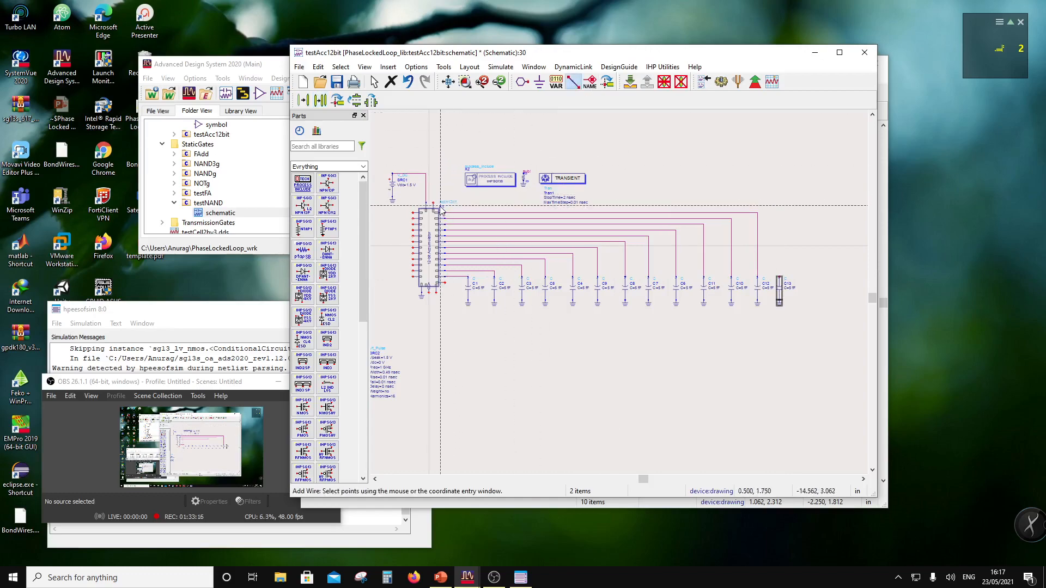
click(779, 278)
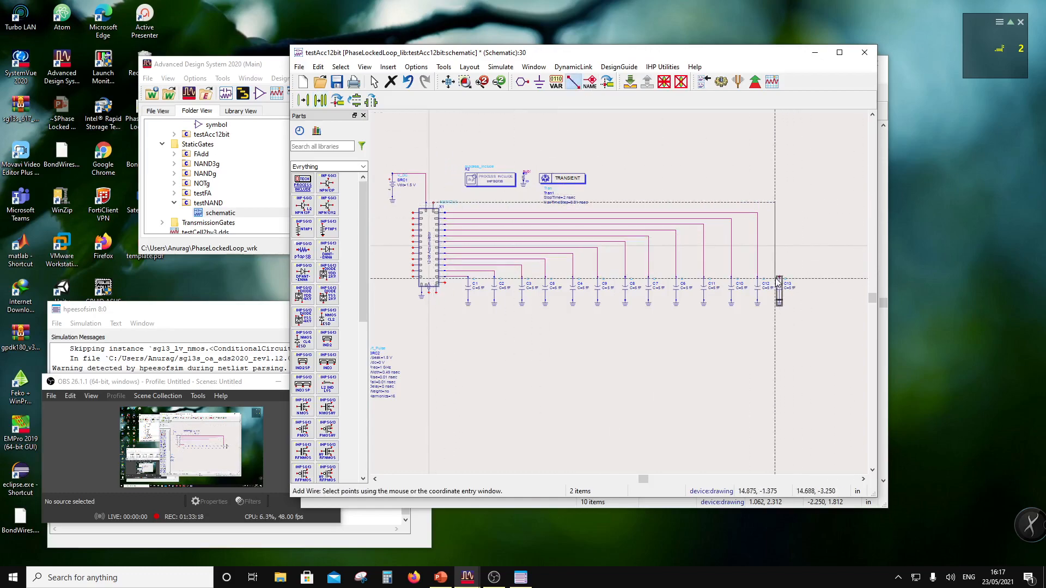
key(Escape)
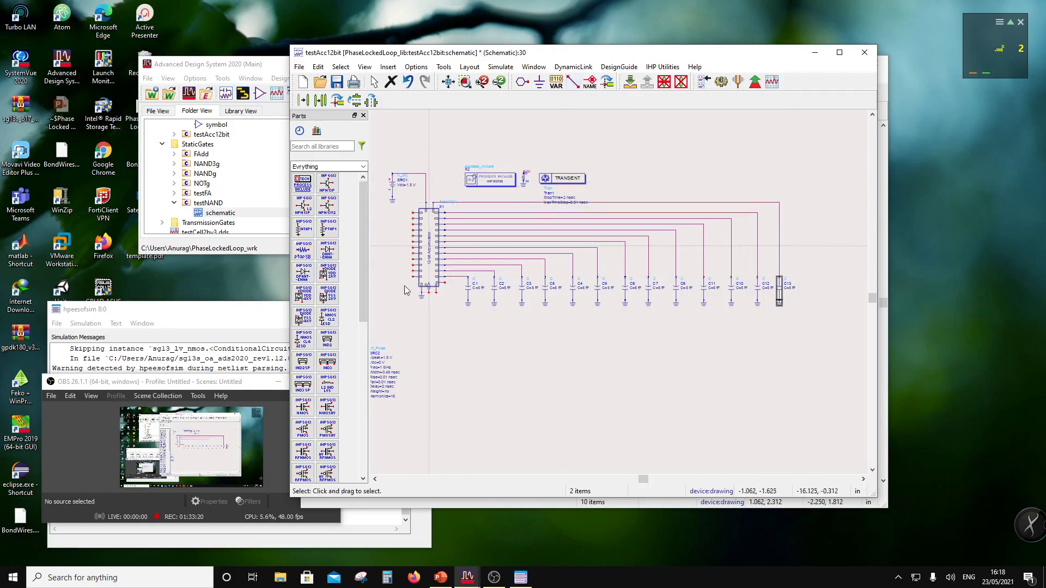
Move pulse source SRC2 below the accumulator.
scroll(517, 294, up, 2)
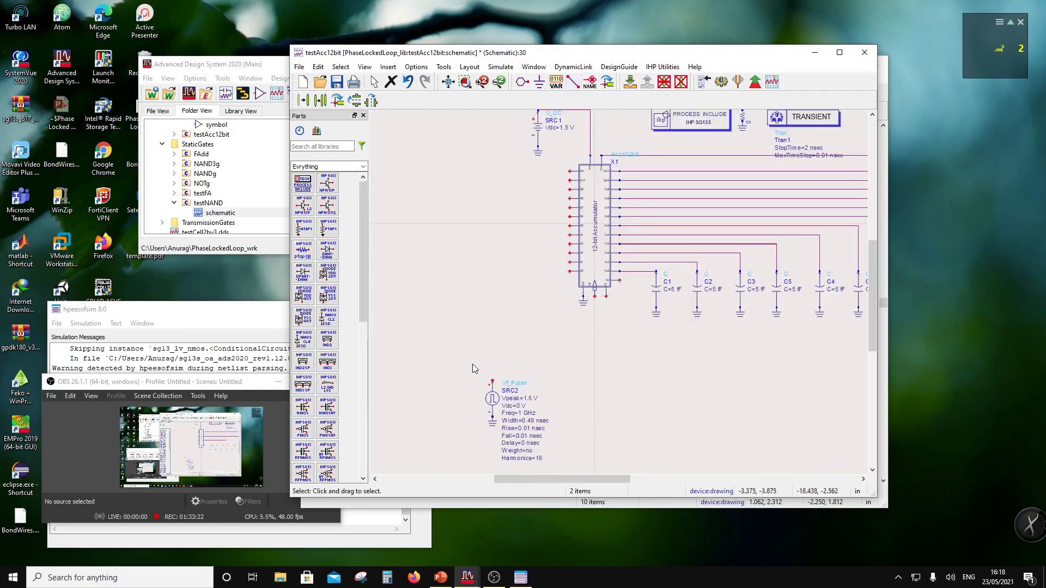
drag(494, 406, 597, 374)
click(463, 333)
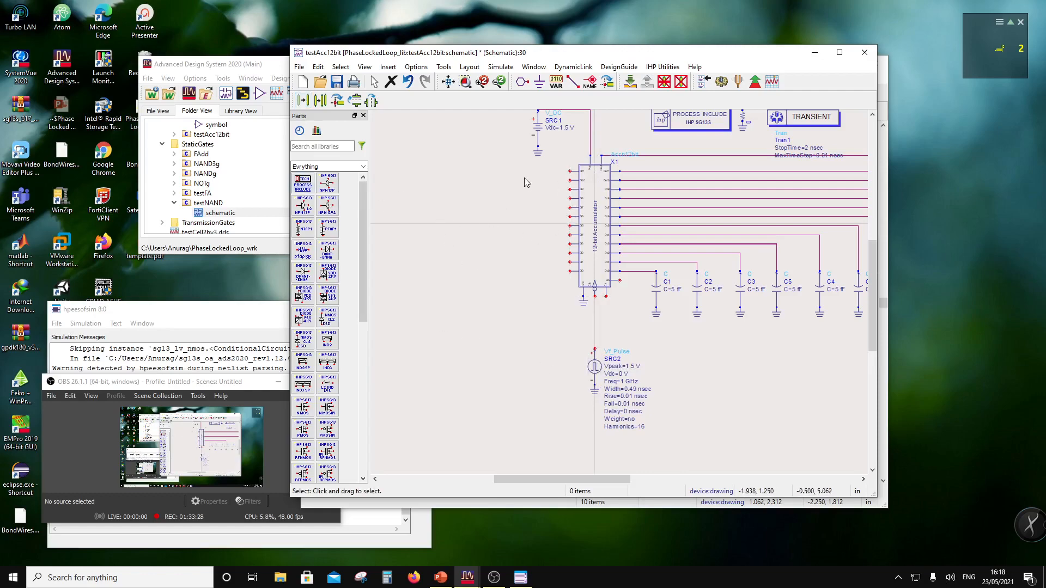
drag(510, 171, 550, 123)
Copy SRC1 with its ground as SRC3 (1.5 V) and SRC4, setting SRC4's Vdc to 0.
click(320, 101)
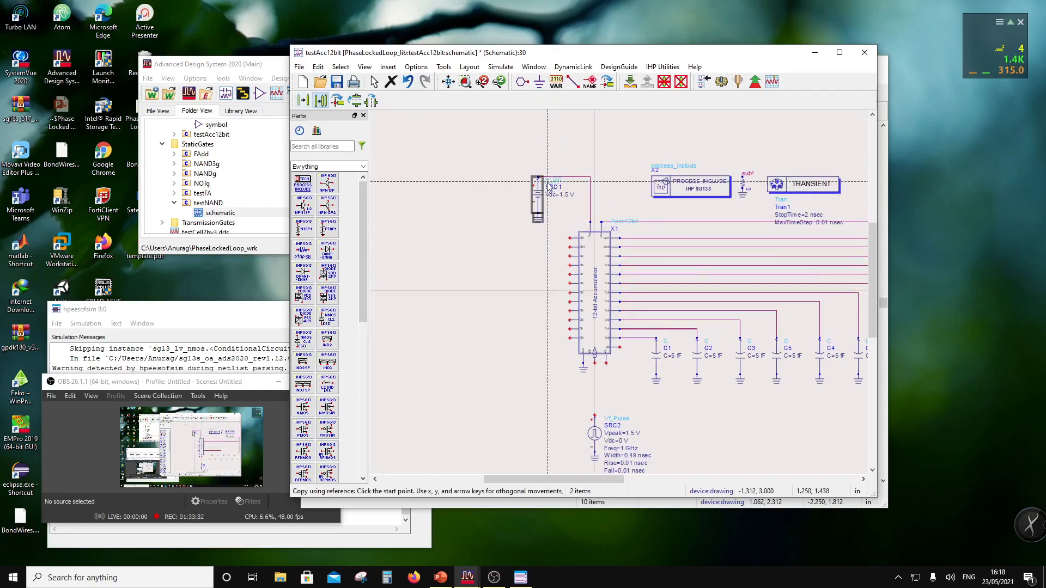
click(538, 178)
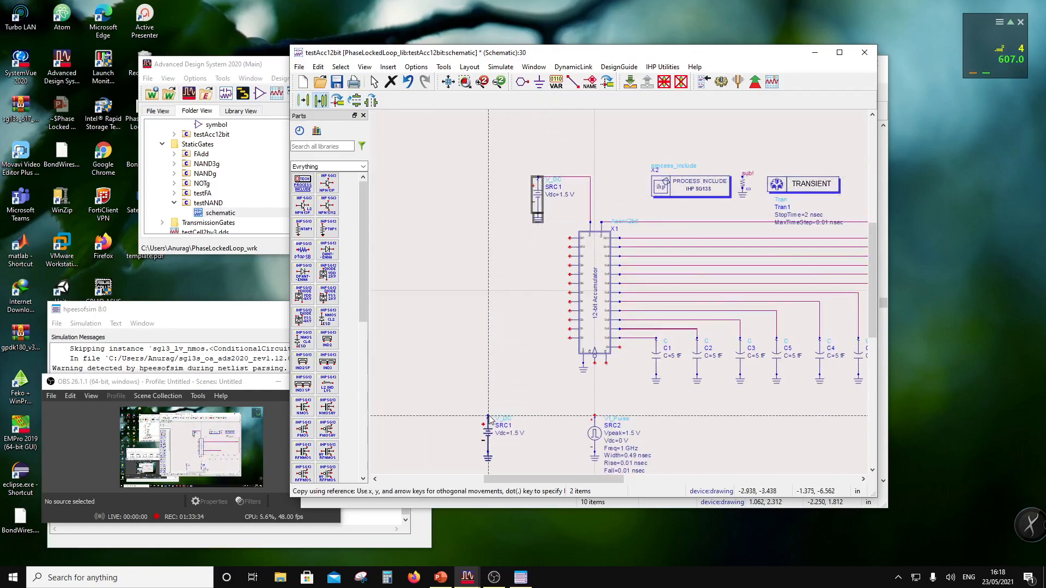
click(488, 419)
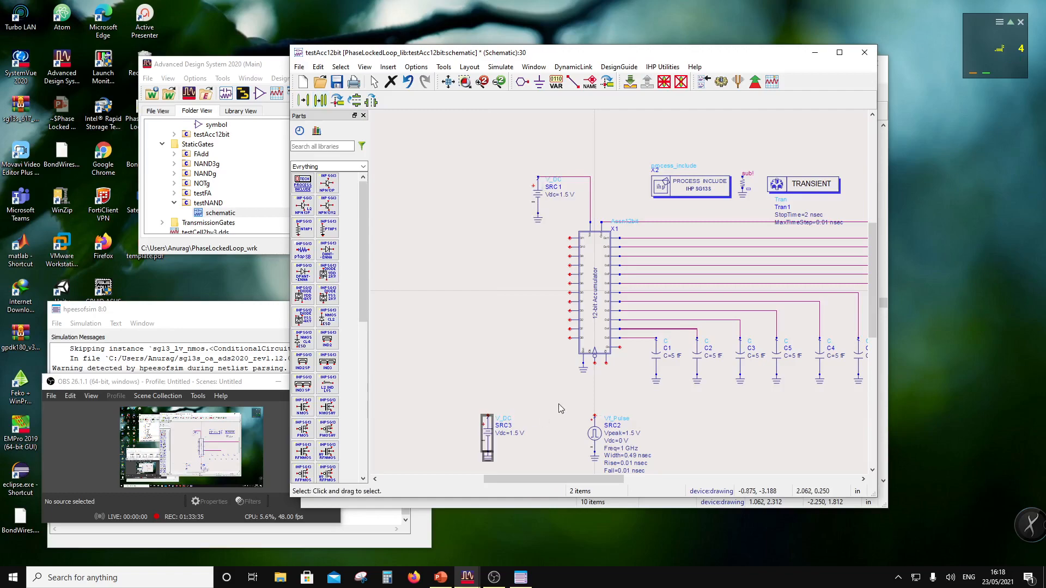
click(318, 103)
click(488, 422)
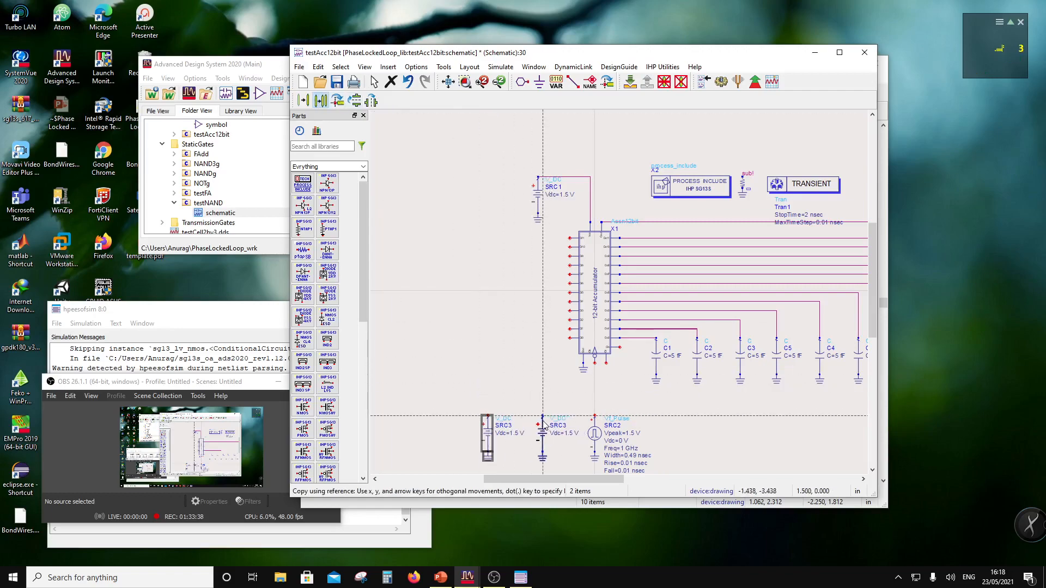
click(543, 423)
click(567, 435)
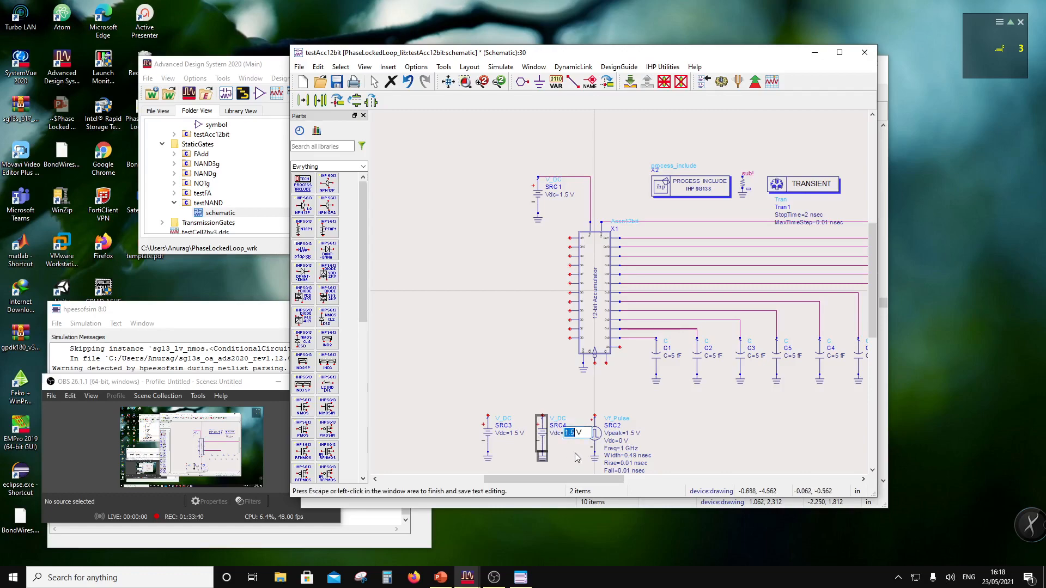
text(0)
click(524, 391)
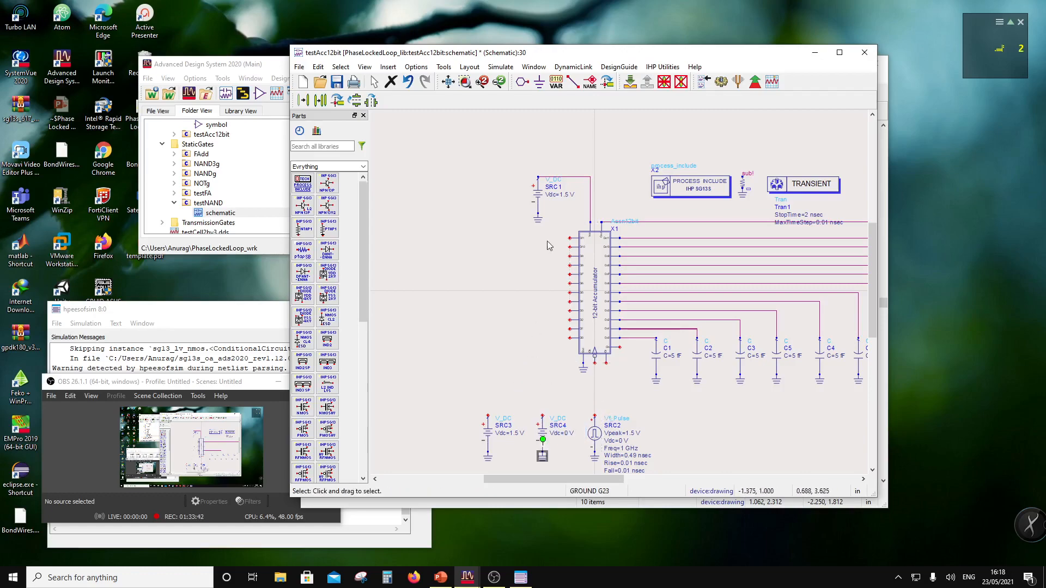
Label SRC3's top pin O and SRC4's pin Z, then zoom toward the accumulator's inputs.
click(589, 82)
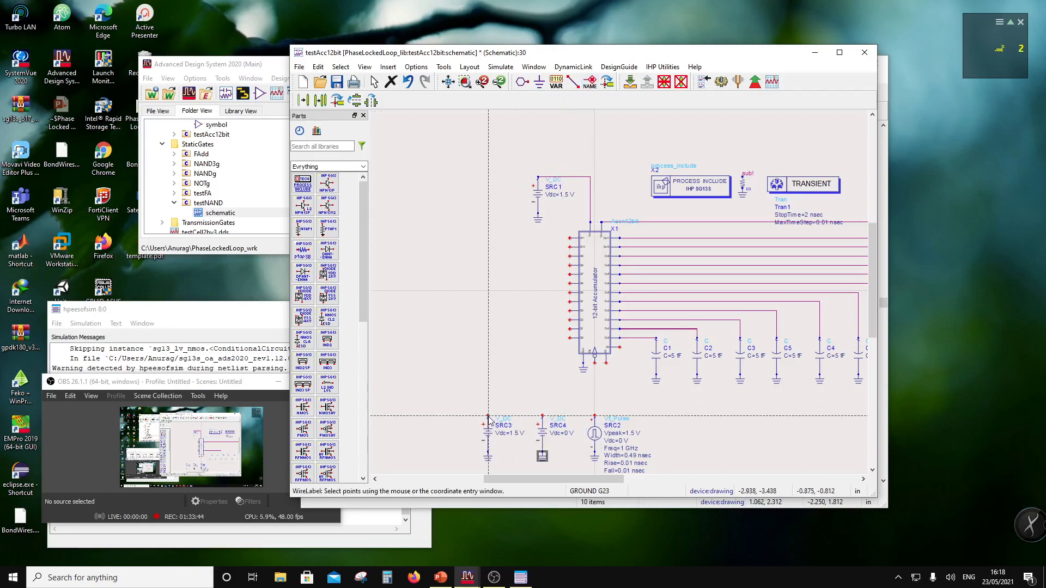
click(488, 416)
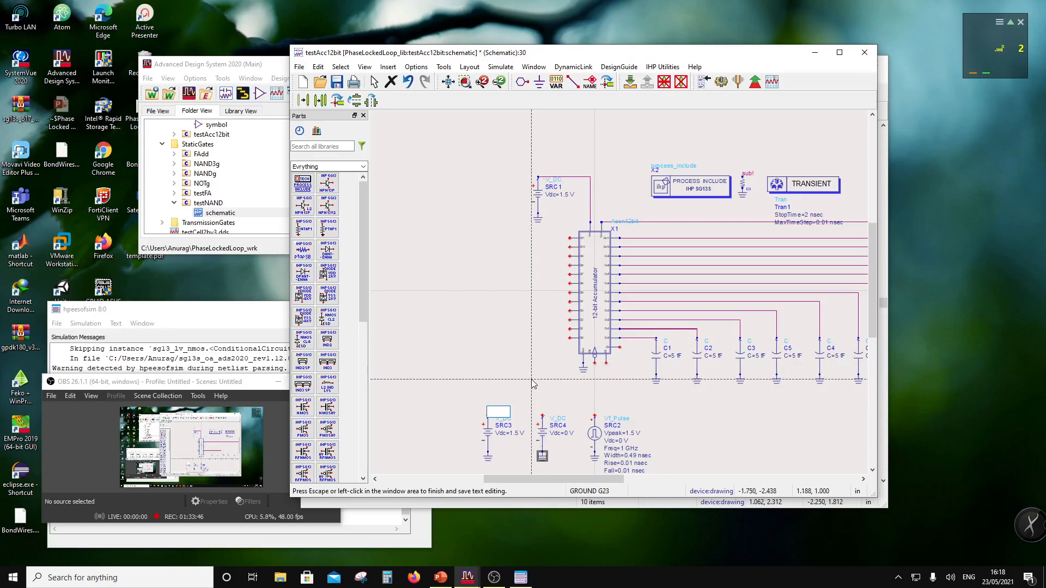
text(O)
click(535, 401)
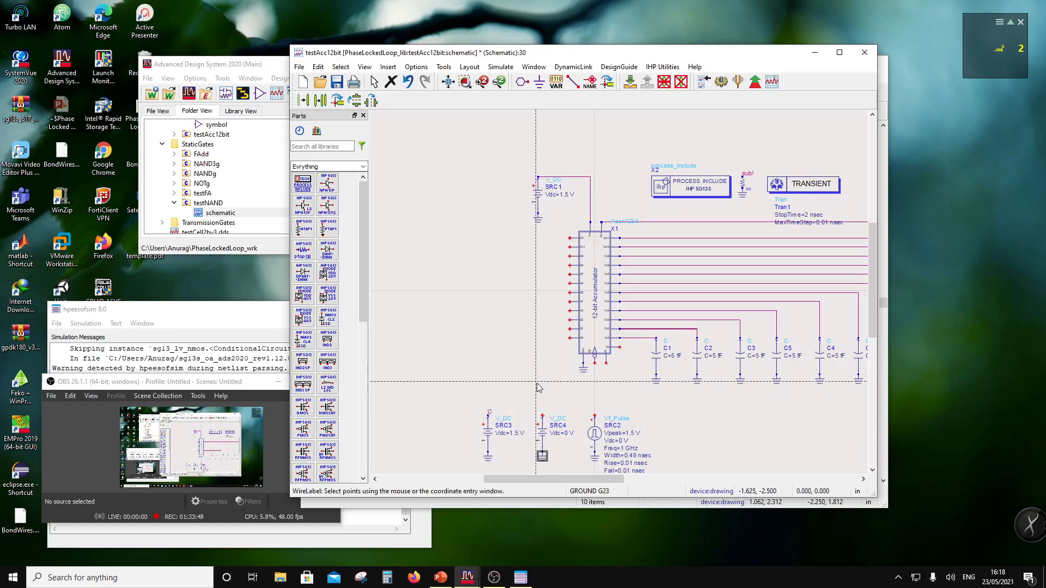
click(543, 416)
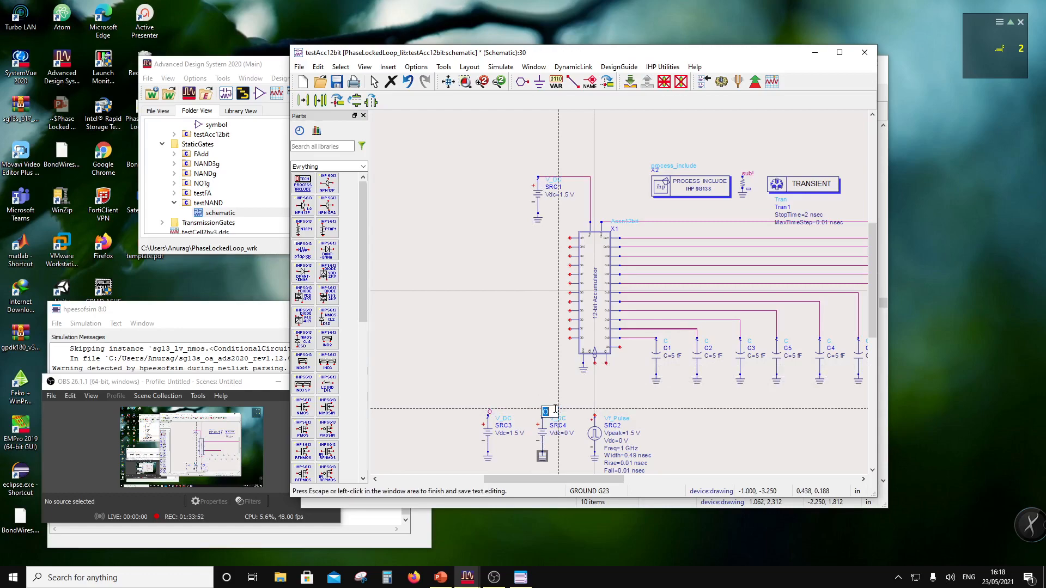
text(Z)
key(Escape)
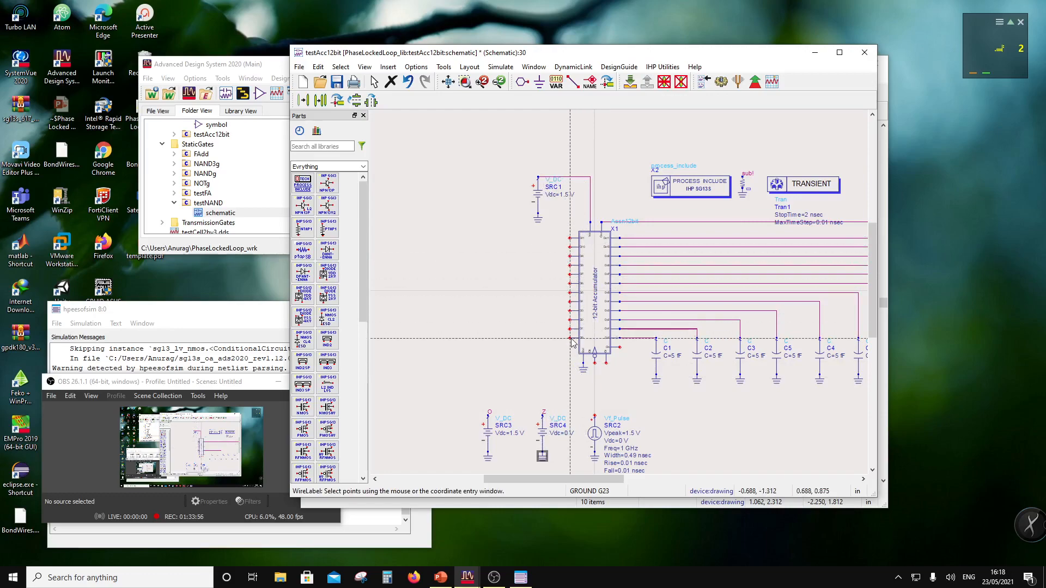
scroll(571, 341, up, 2)
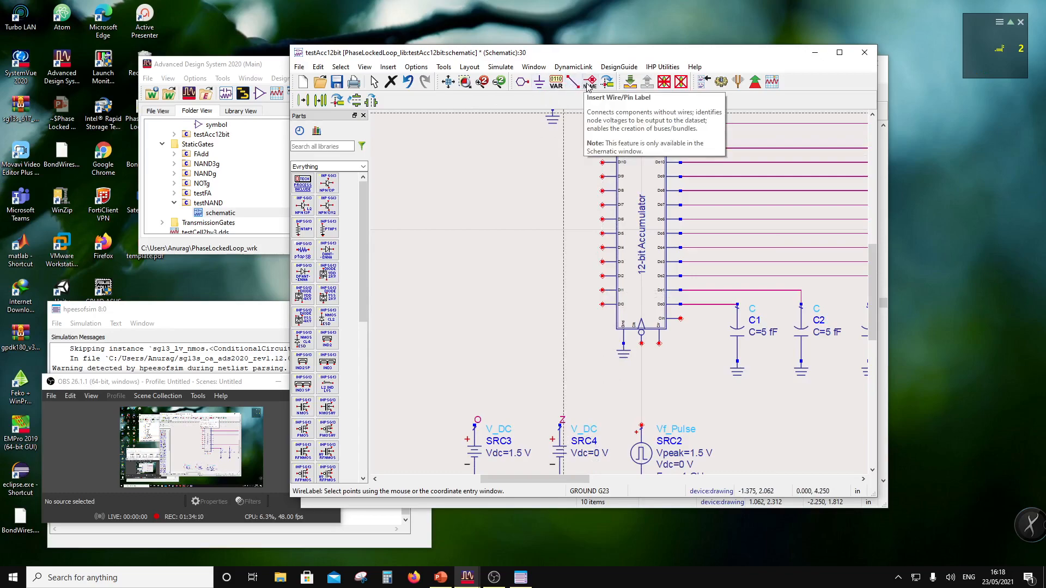
Label accumulator inputs Di0 and Di2 O, and Di1, Di3 and Di4 Z.
click(602, 304)
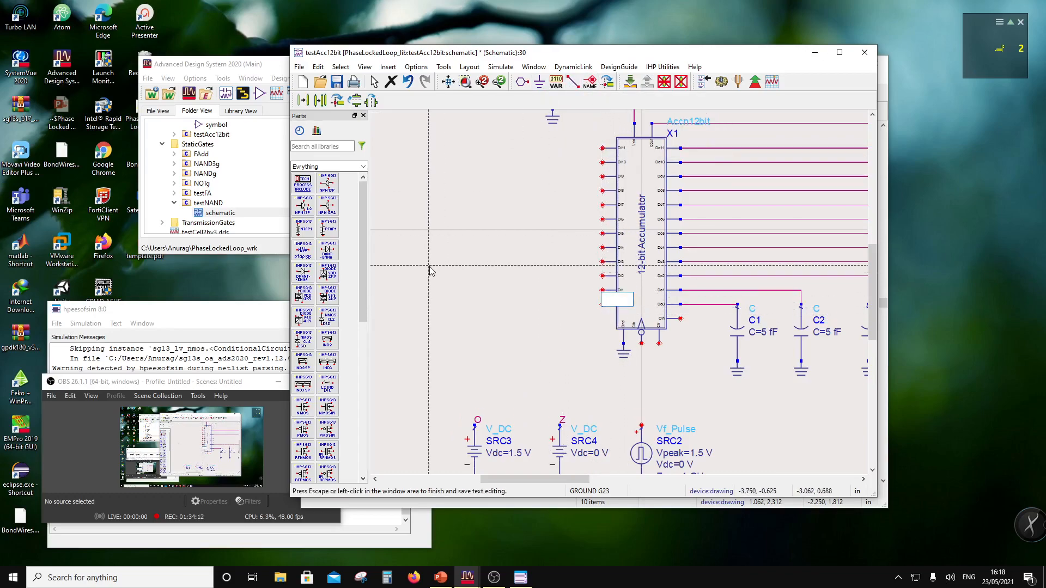
text(O)
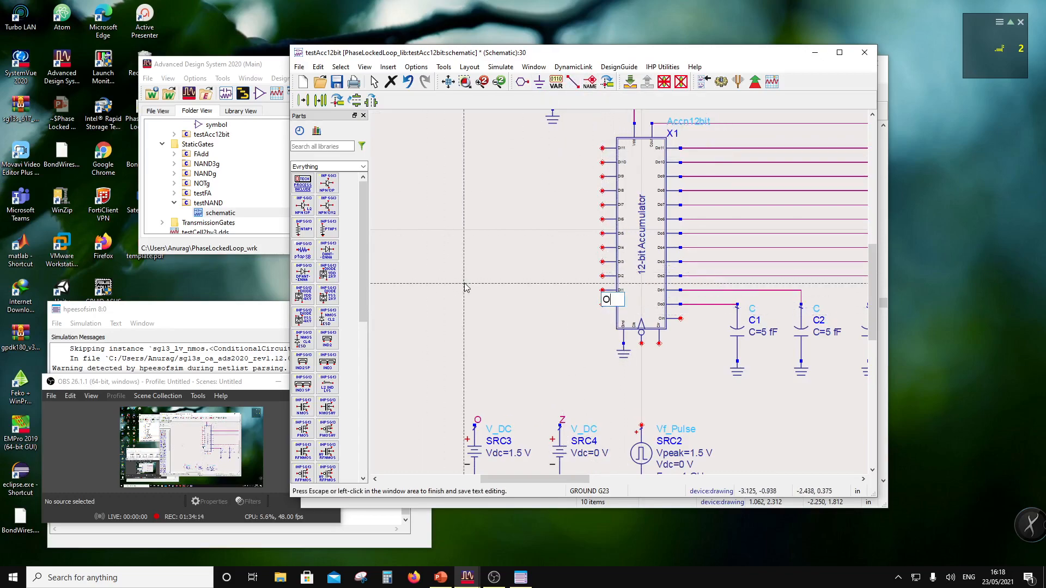
click(604, 290)
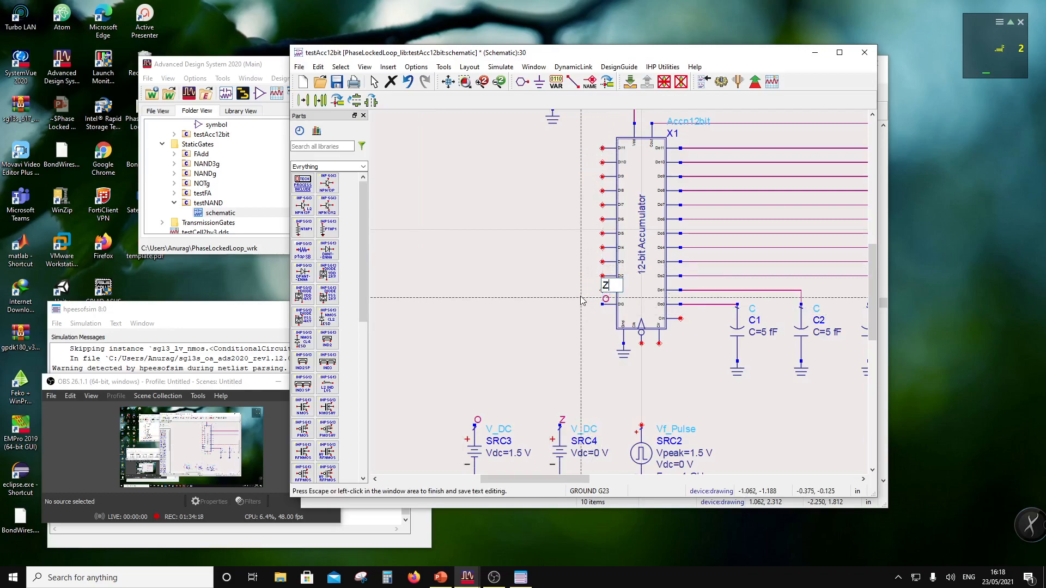
text(Z)
click(603, 281)
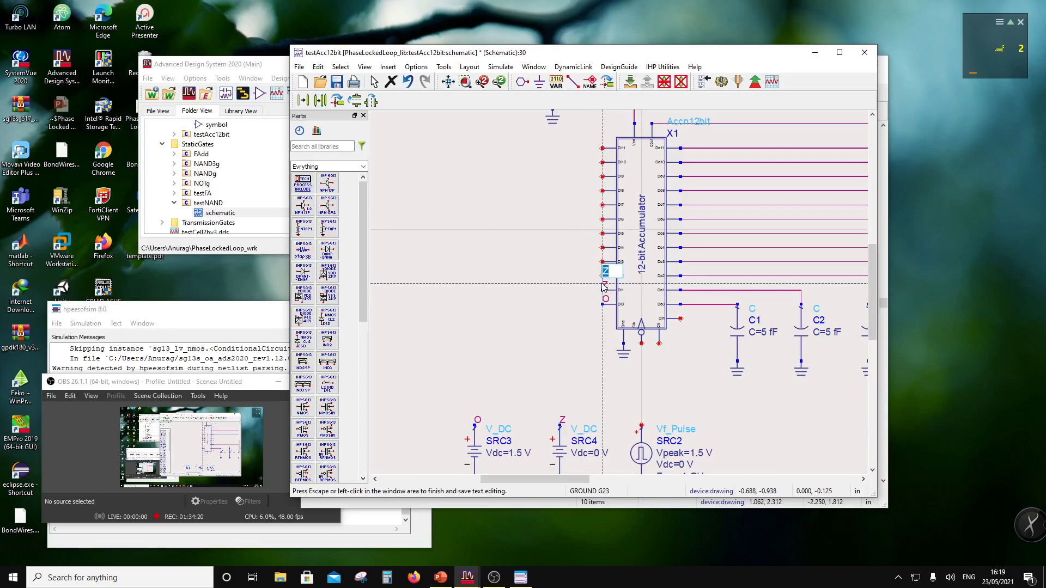
text(O)
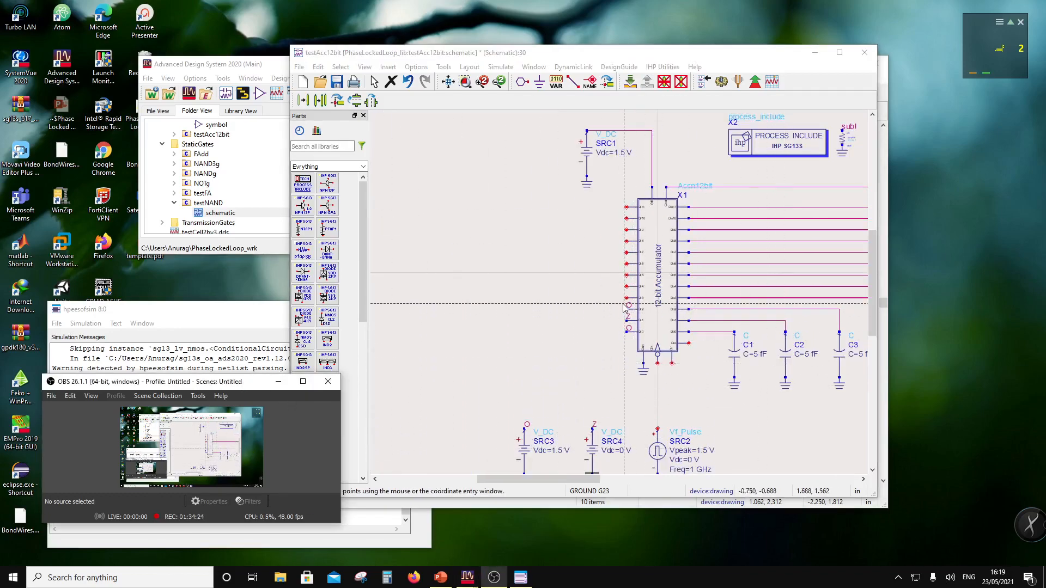
click(627, 299)
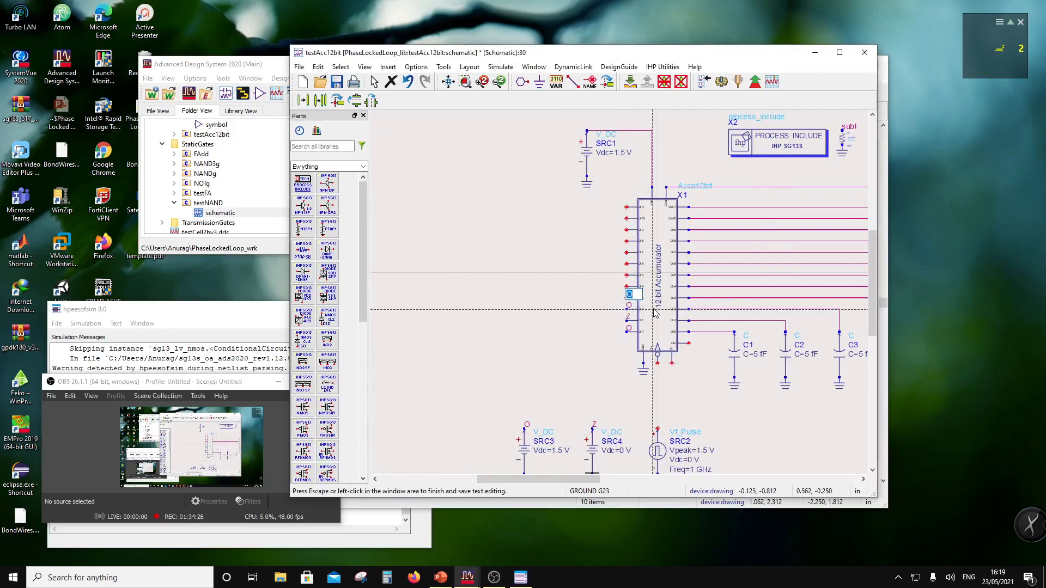
text(Z)
click(627, 286)
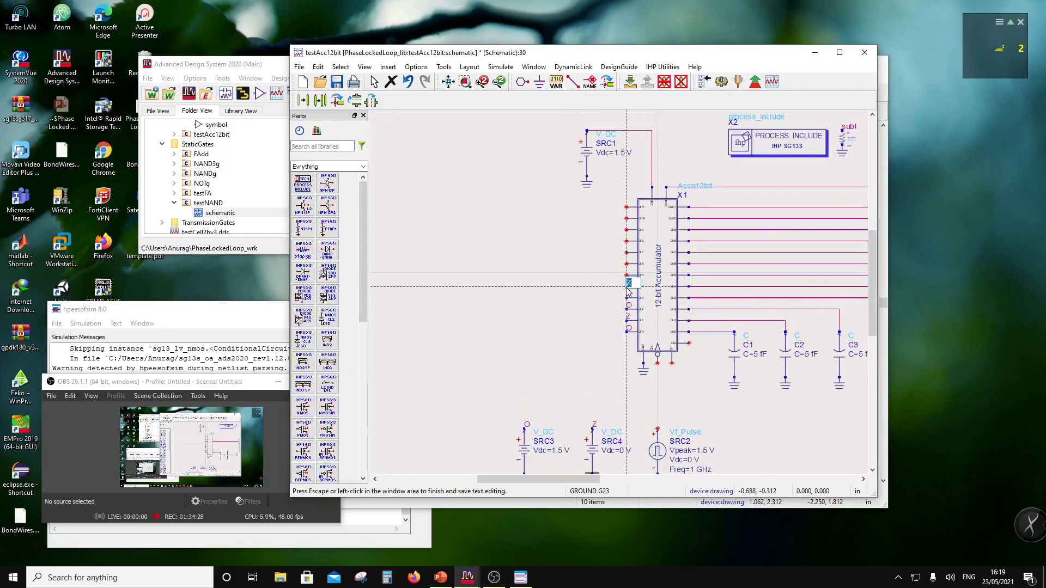
click(602, 290)
Label the remaining inputs Di5 through Di11 Z.
click(626, 275)
click(575, 279)
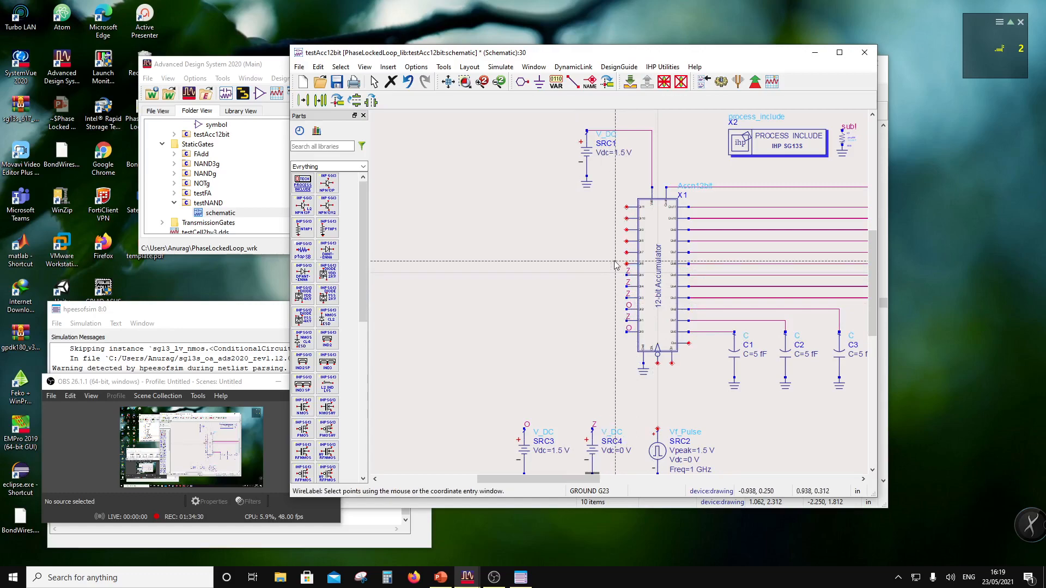
click(626, 264)
click(601, 264)
click(627, 253)
click(652, 247)
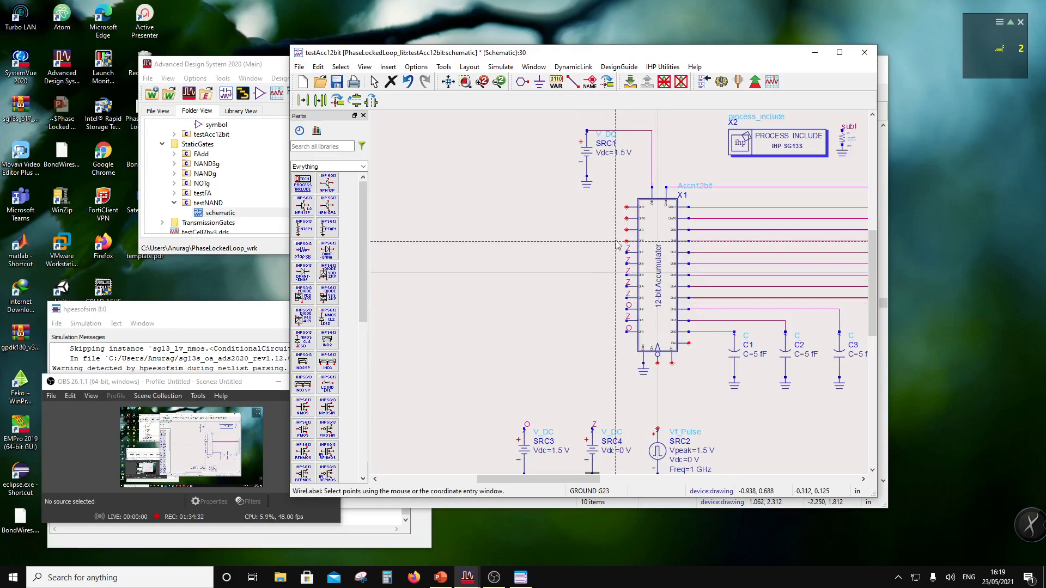
click(626, 241)
click(599, 242)
click(626, 230)
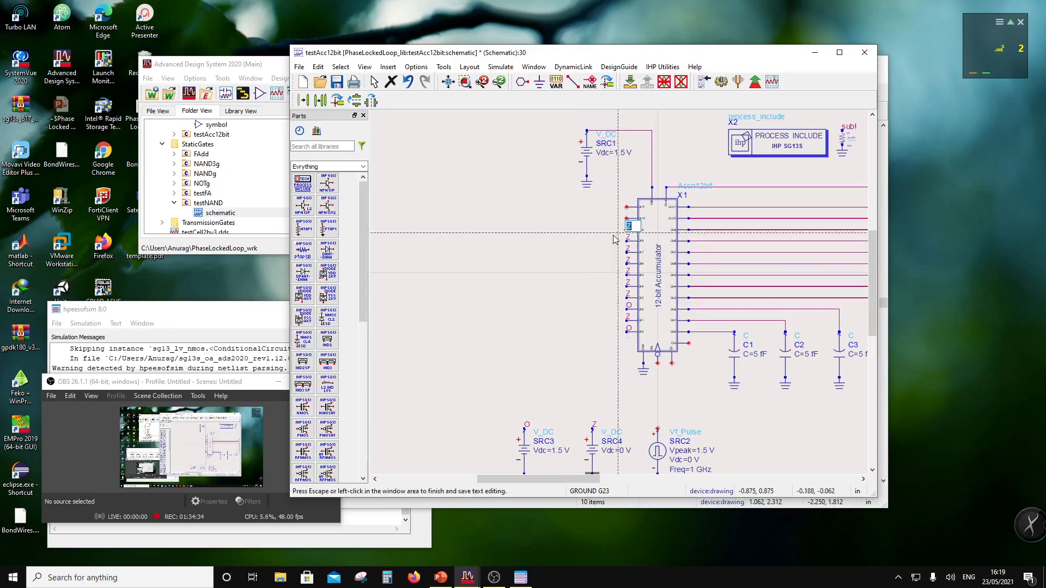
click(613, 233)
click(626, 219)
click(602, 218)
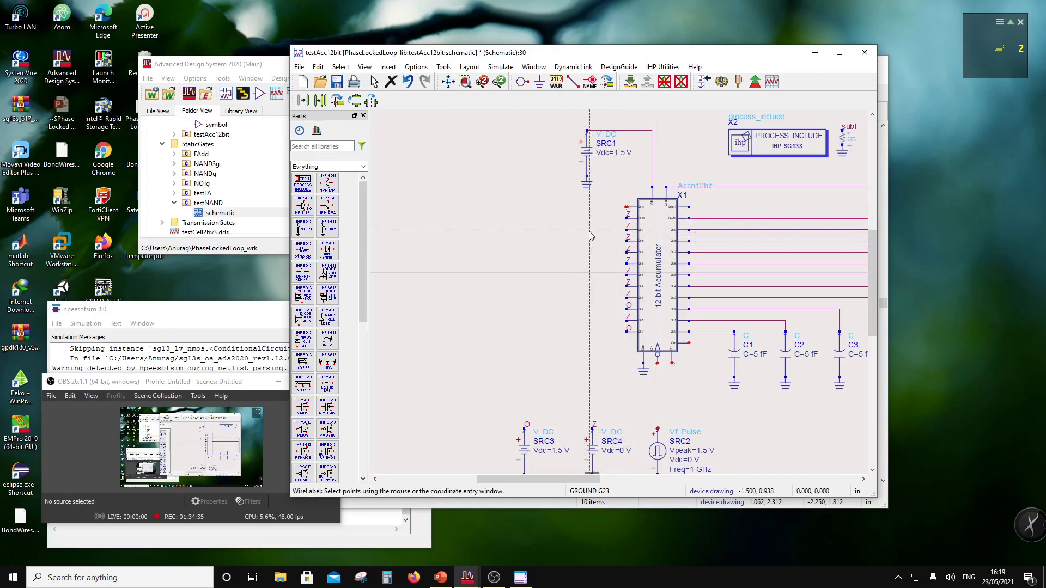
click(626, 207)
click(578, 326)
key(Escape)
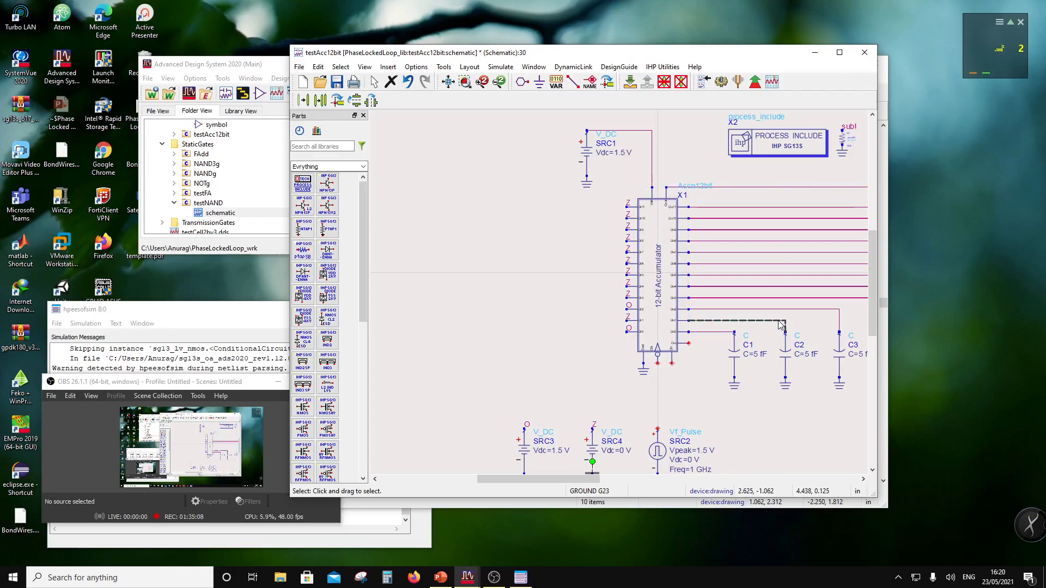
Attach a Z wire label to the accumulator's Cin pin.
scroll(665, 310, down, 1)
scroll(664, 310, up, 1)
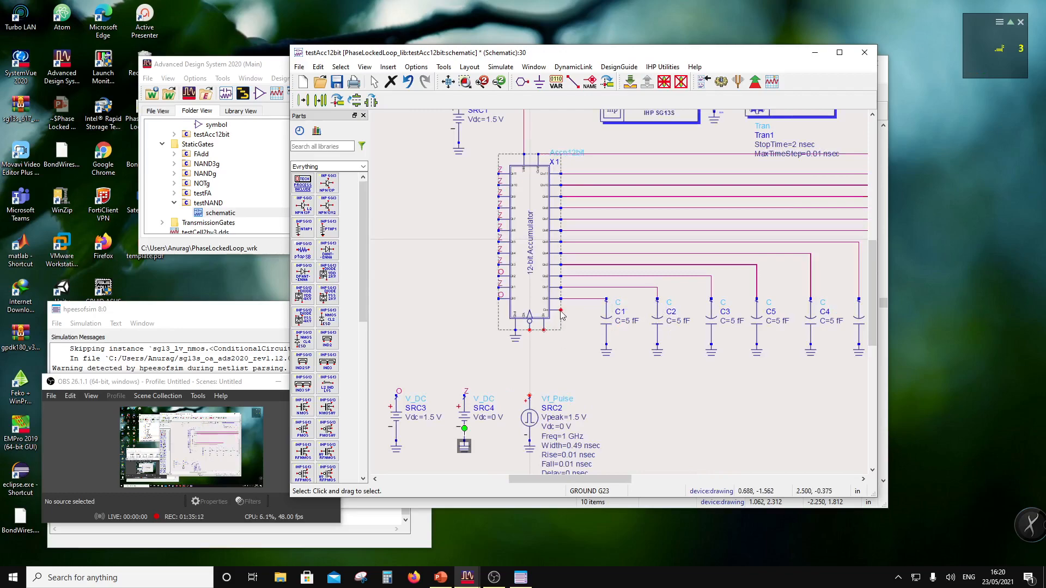
scroll(561, 315, up, 1)
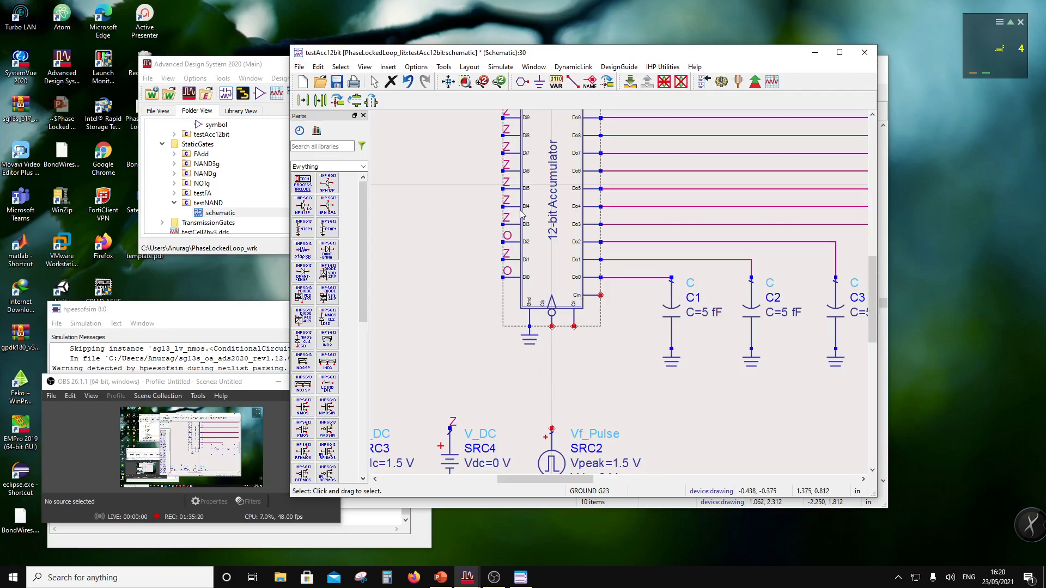
click(586, 87)
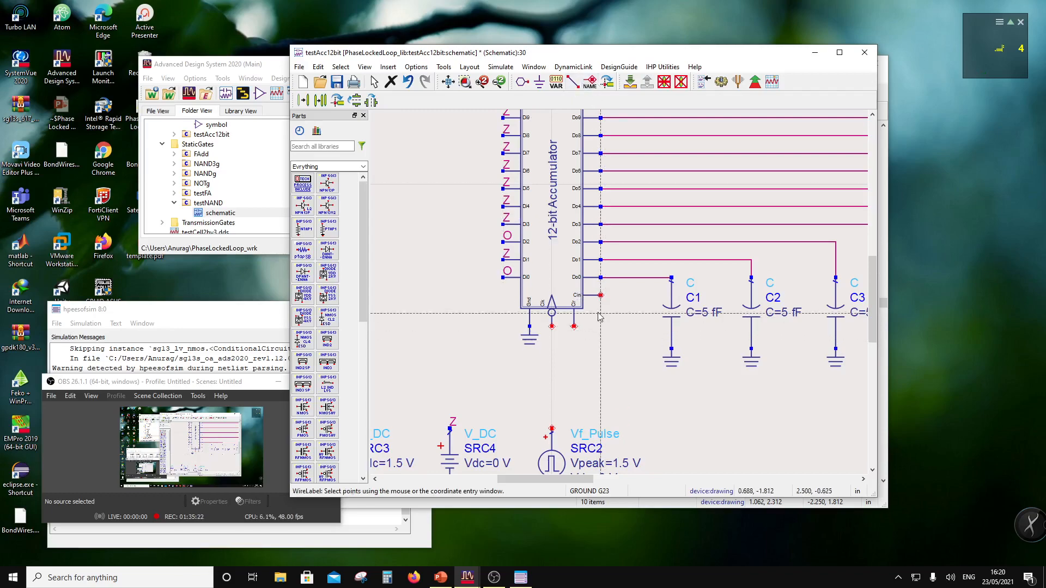
click(611, 299)
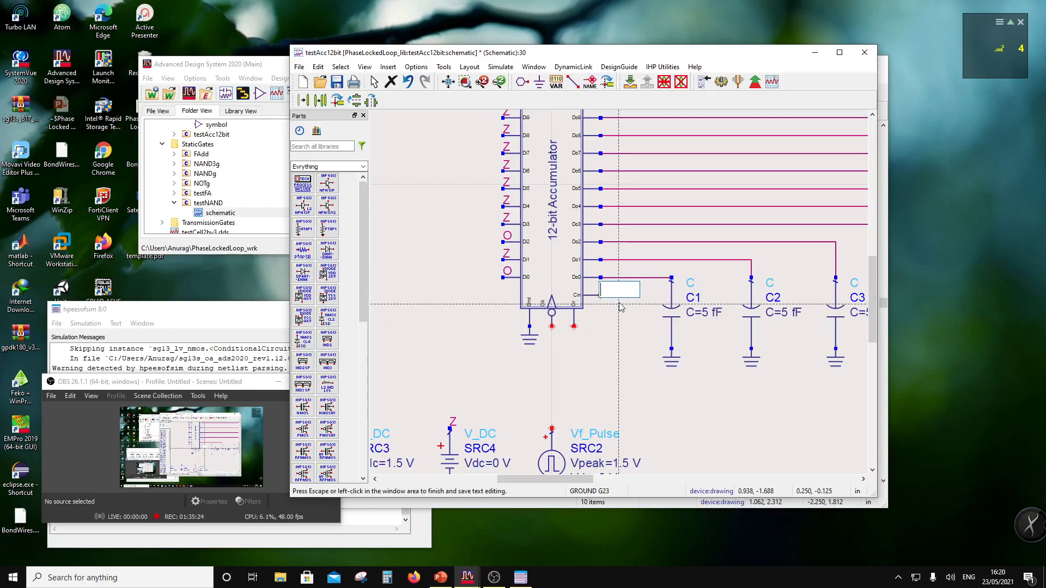
text(Z)
click(625, 331)
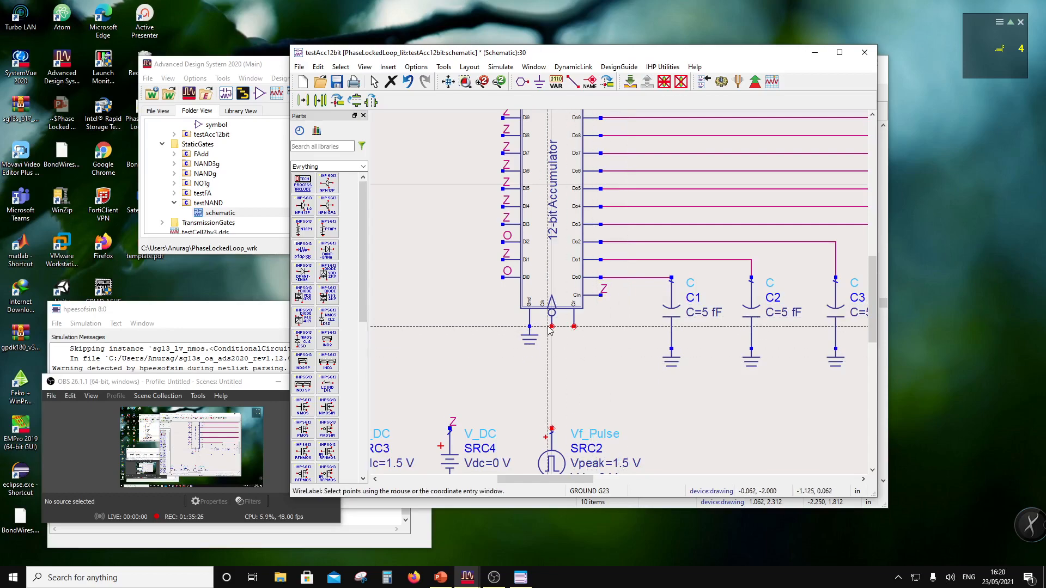
scroll(549, 330, down, 1)
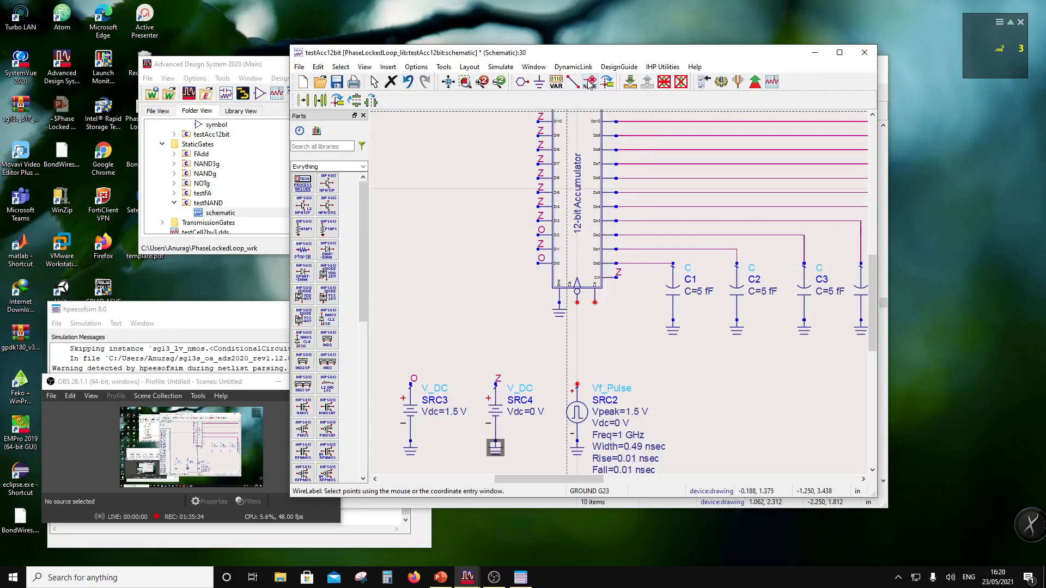
Label the output wires Do0–Do5 as D0, D1, D2, D3, D4 and D5.
click(641, 263)
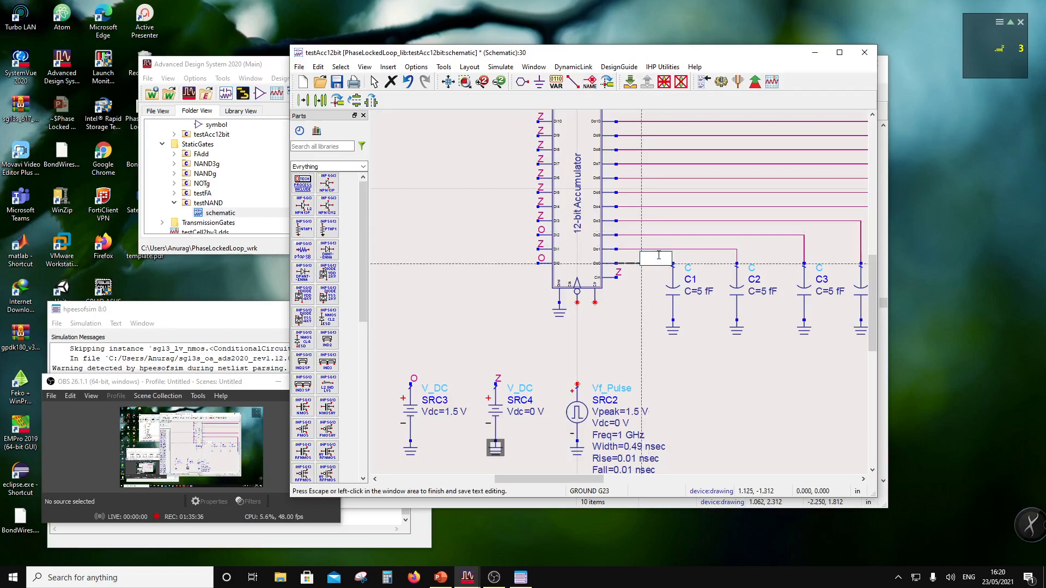
text(D0)
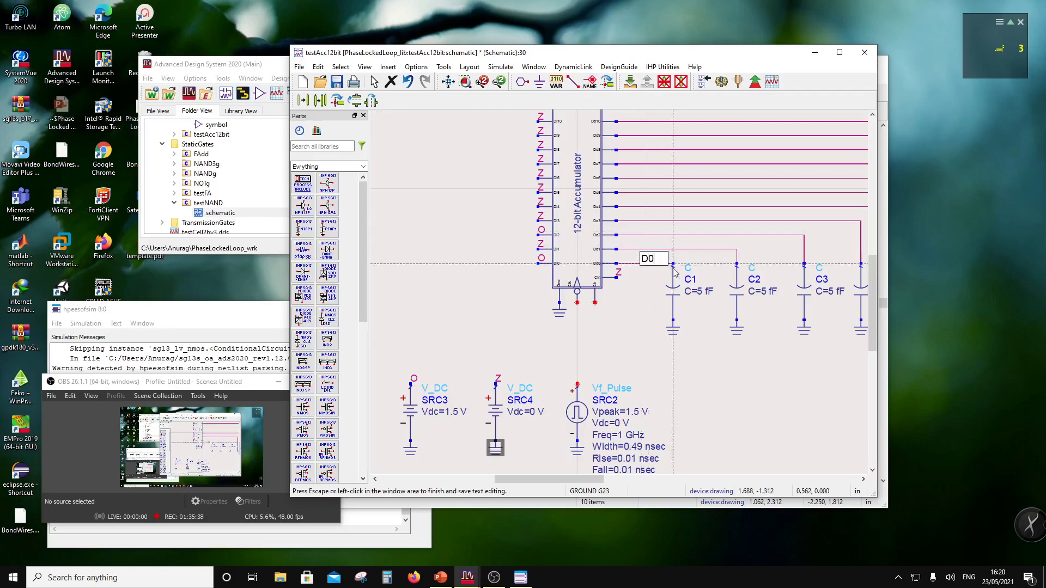
click(658, 254)
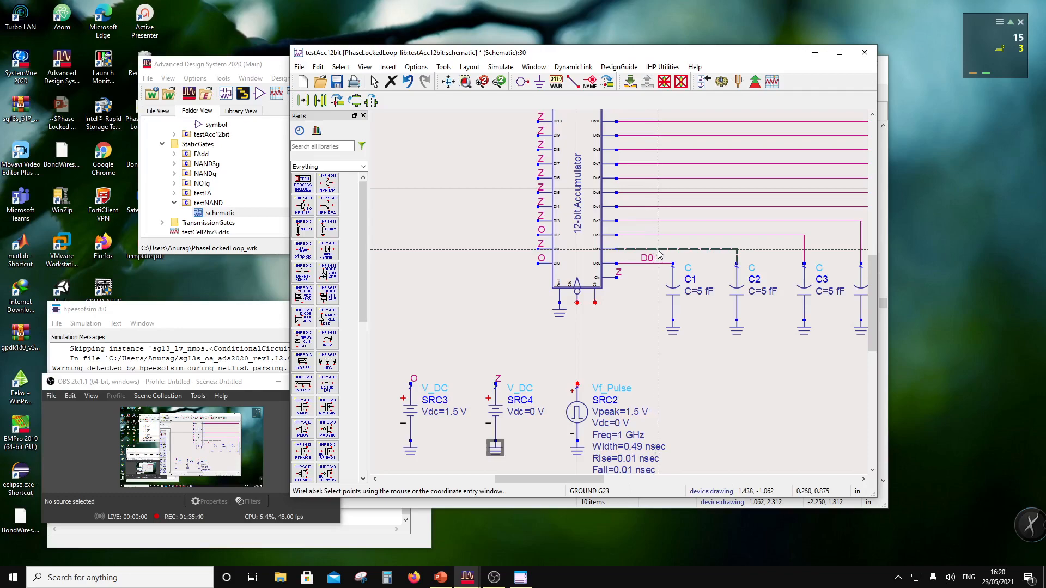
click(659, 254)
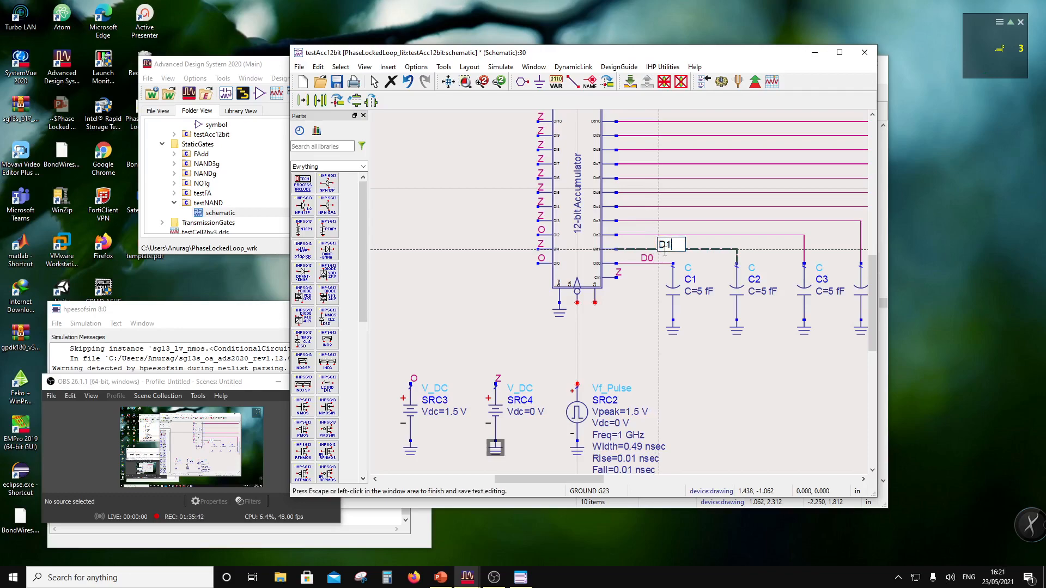
click(665, 250)
click(678, 236)
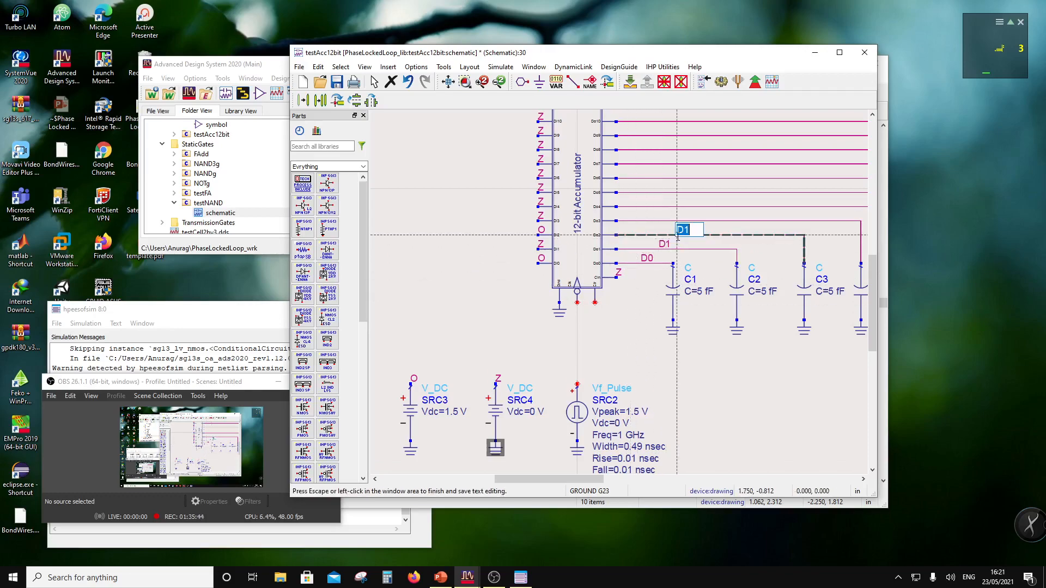
drag(683, 231, 690, 232)
text(2)
click(683, 235)
click(695, 220)
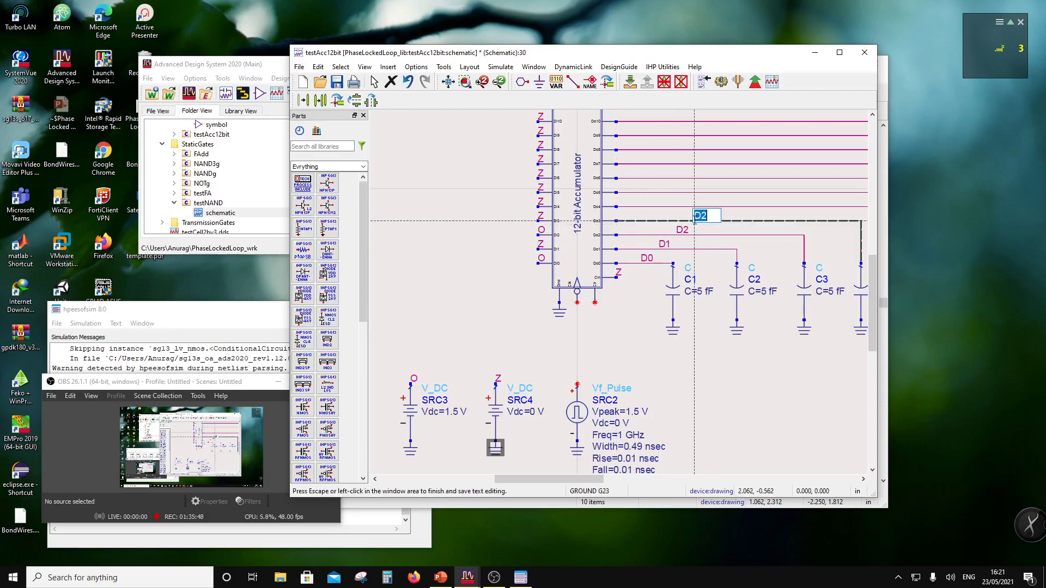
text(D3)
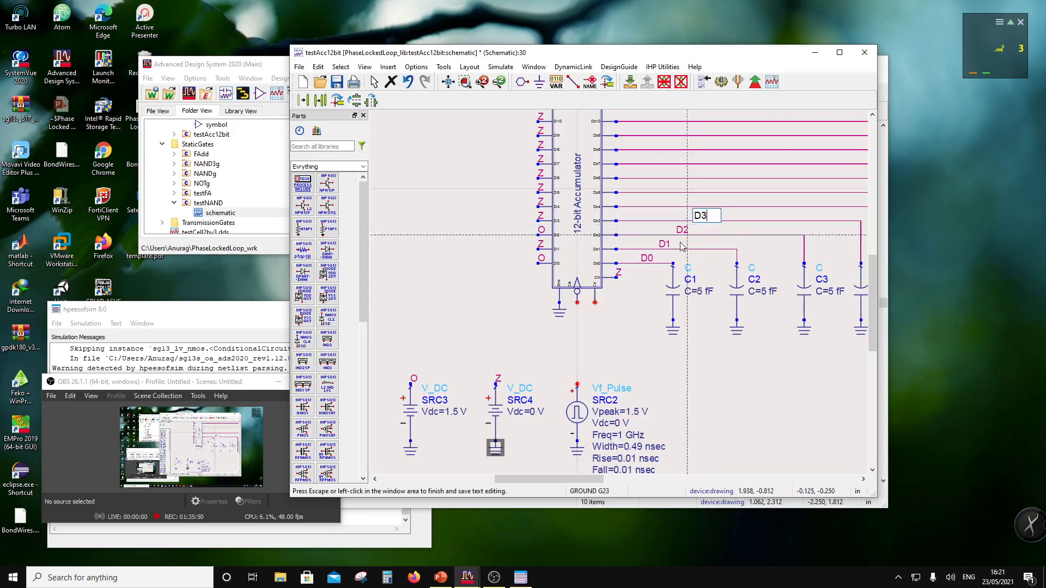
click(683, 247)
click(713, 206)
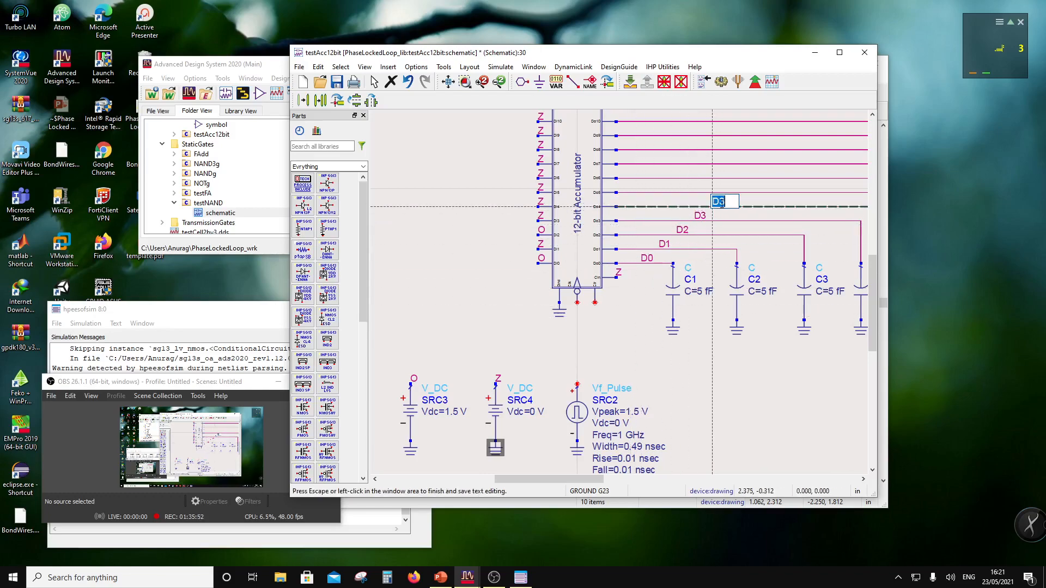
drag(721, 203, 726, 202)
text(4)
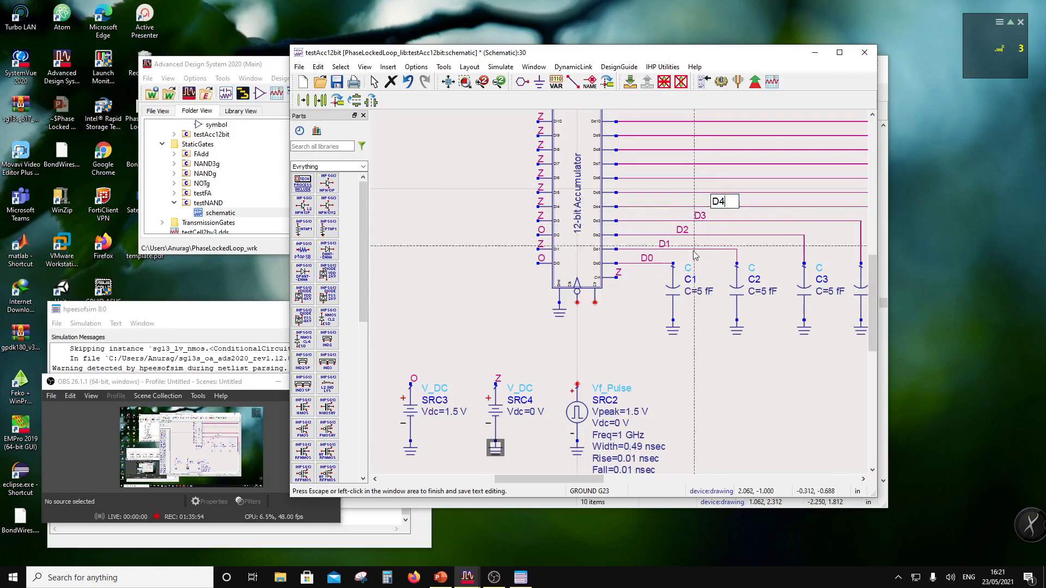
click(736, 199)
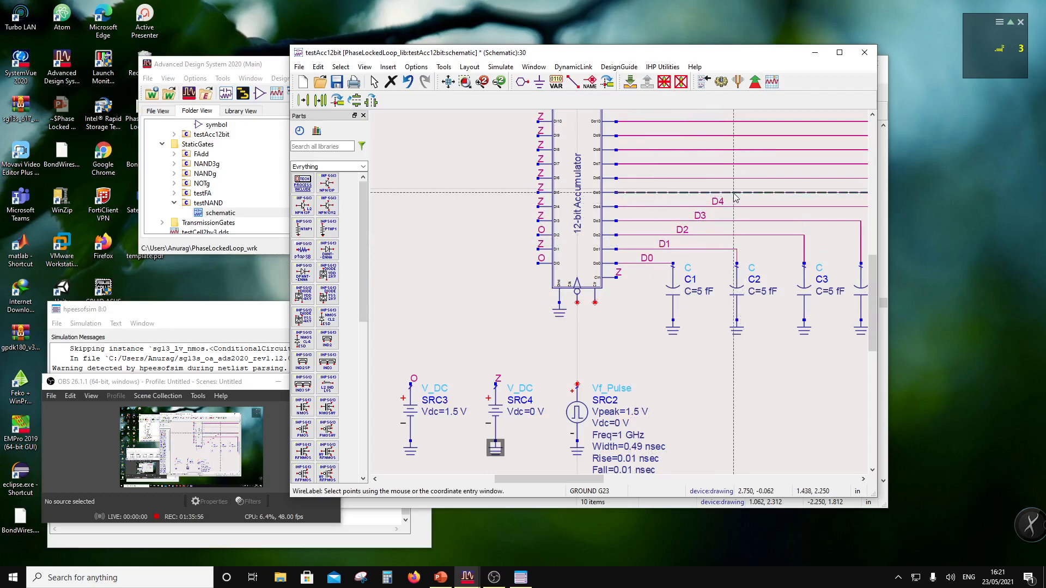
click(734, 193)
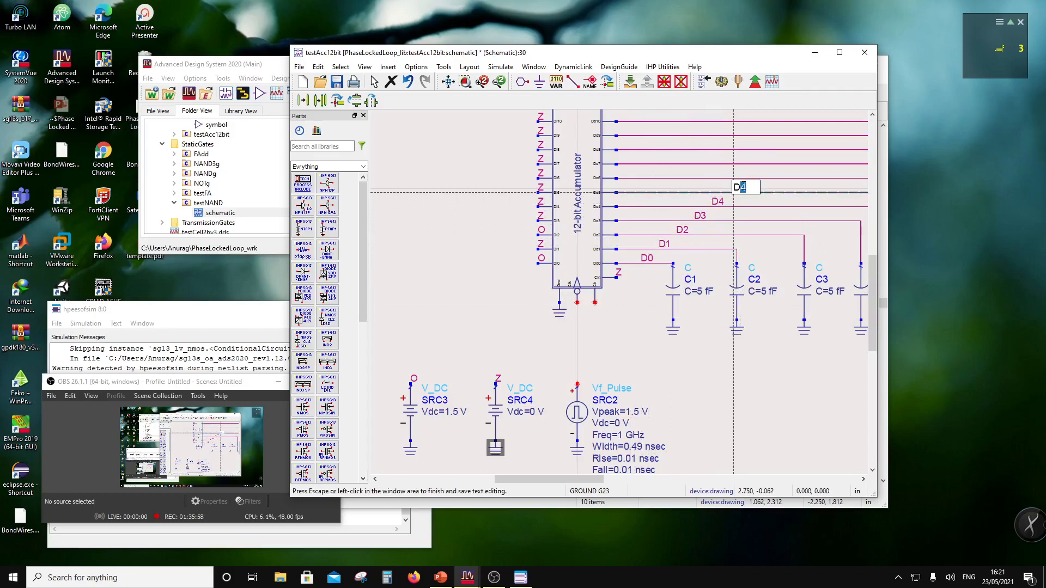
text(5)
click(740, 190)
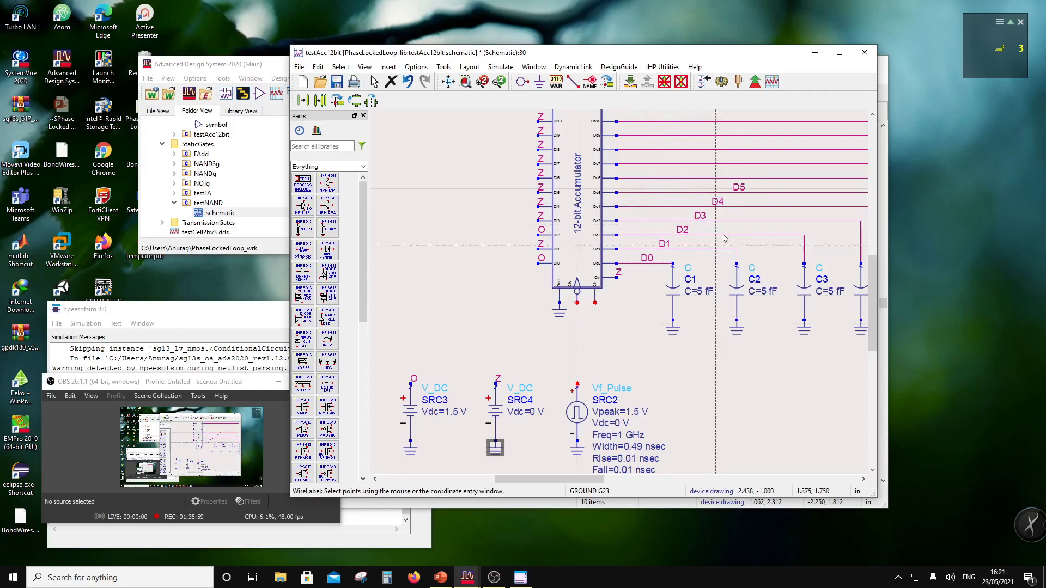
Label the next four output wires D6, D7, D8 and D9.
click(751, 178)
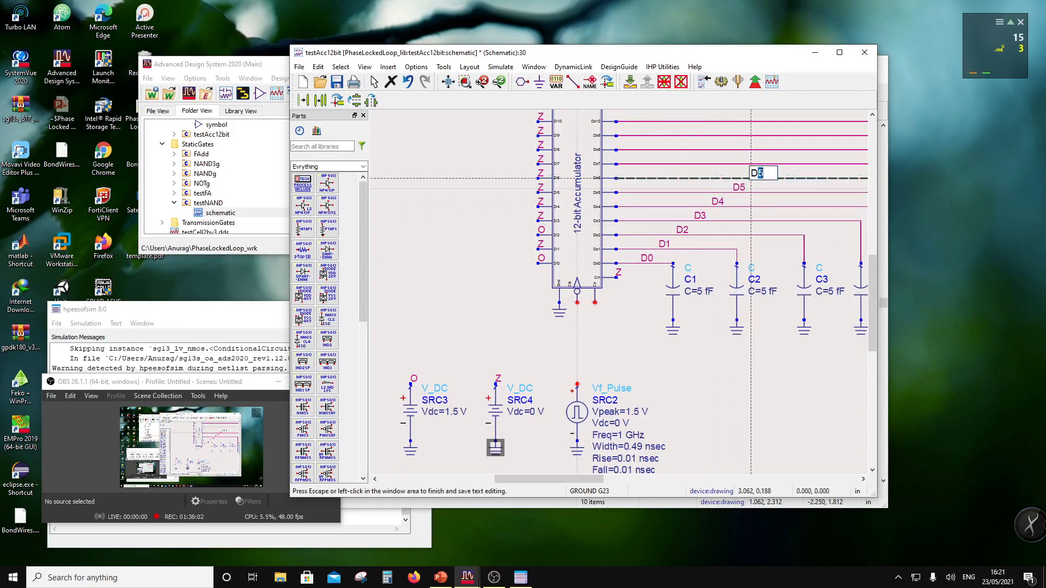
text(6)
click(678, 310)
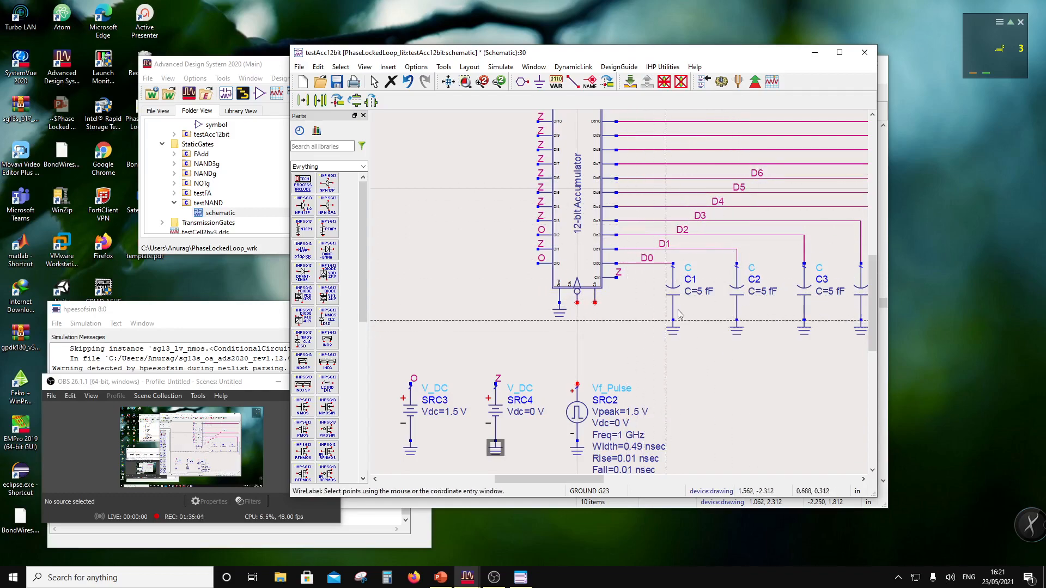
scroll(655, 264, down, 2)
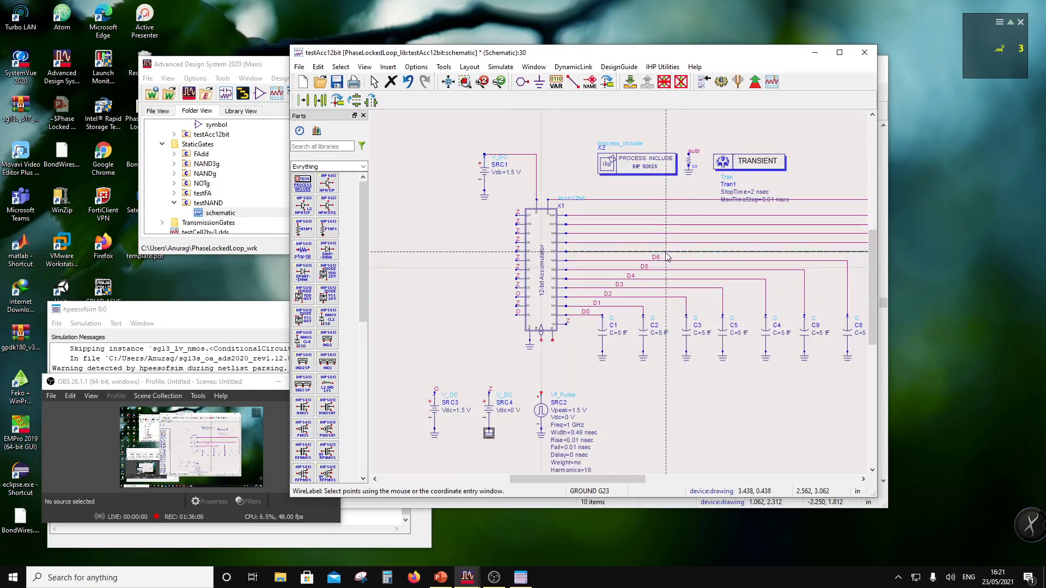
click(665, 252)
drag(673, 250, 669, 251)
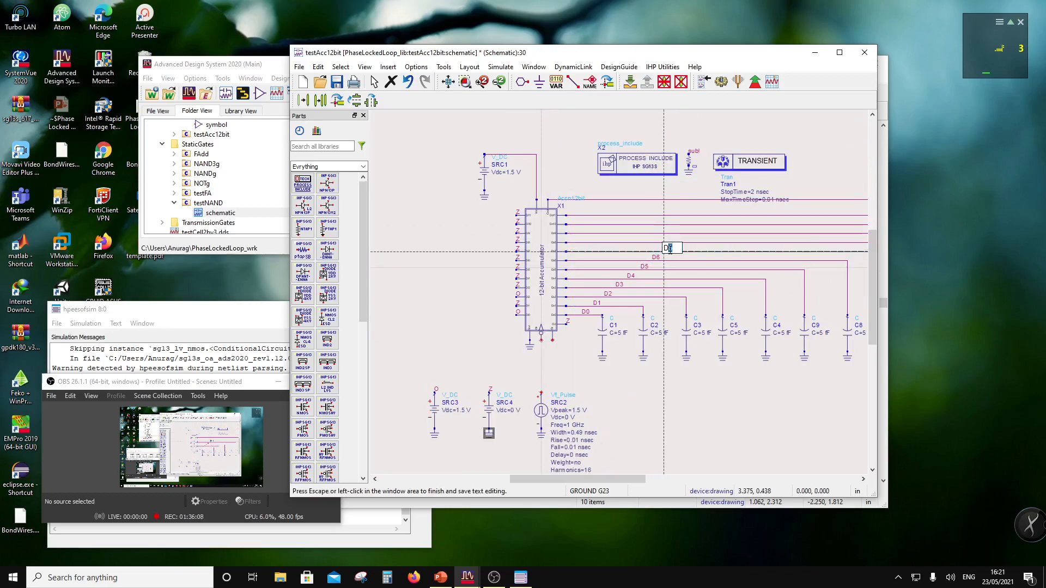
text(7)
click(675, 246)
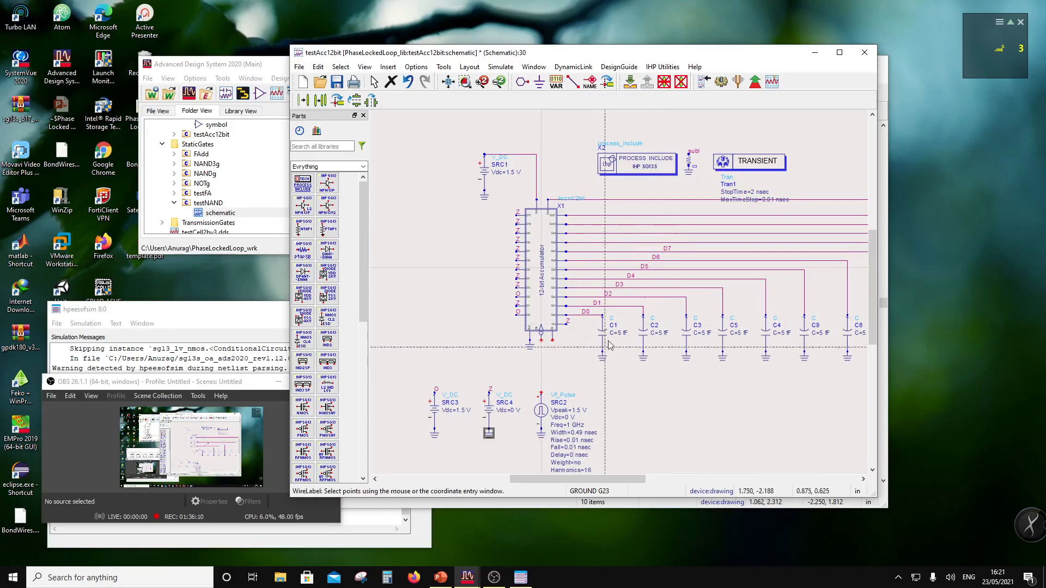
click(678, 243)
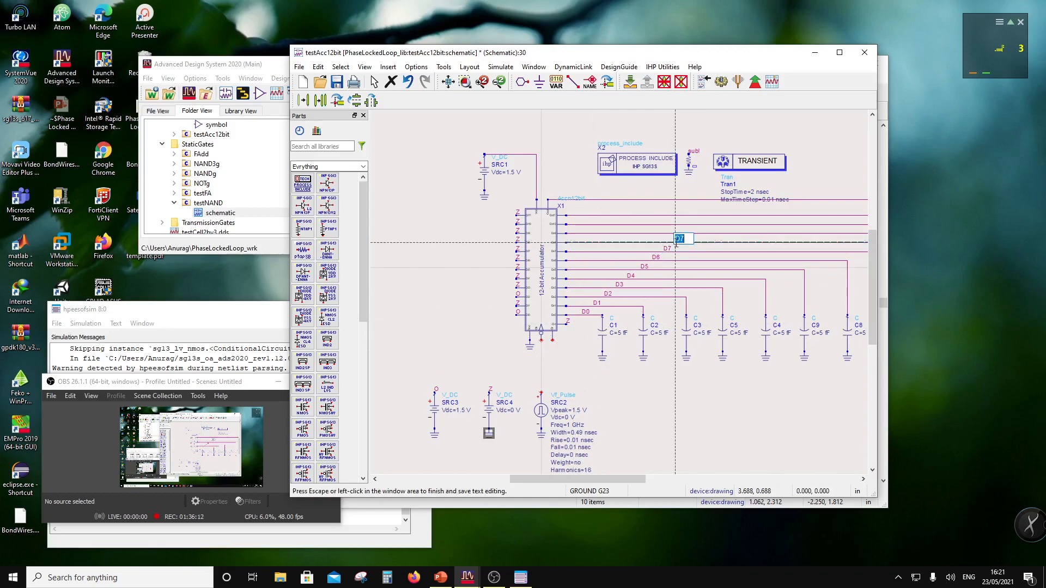
text(8)
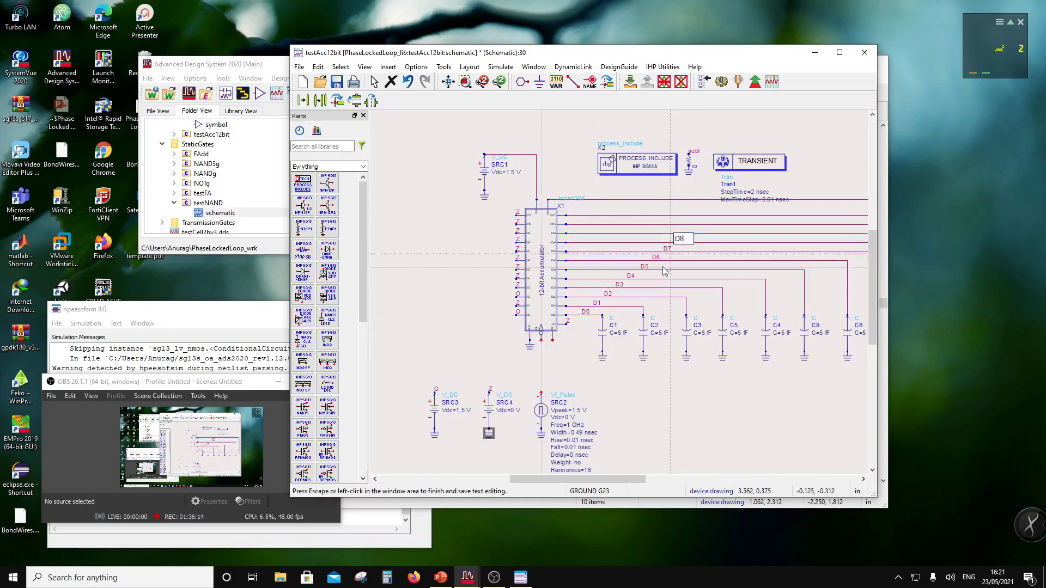
click(686, 240)
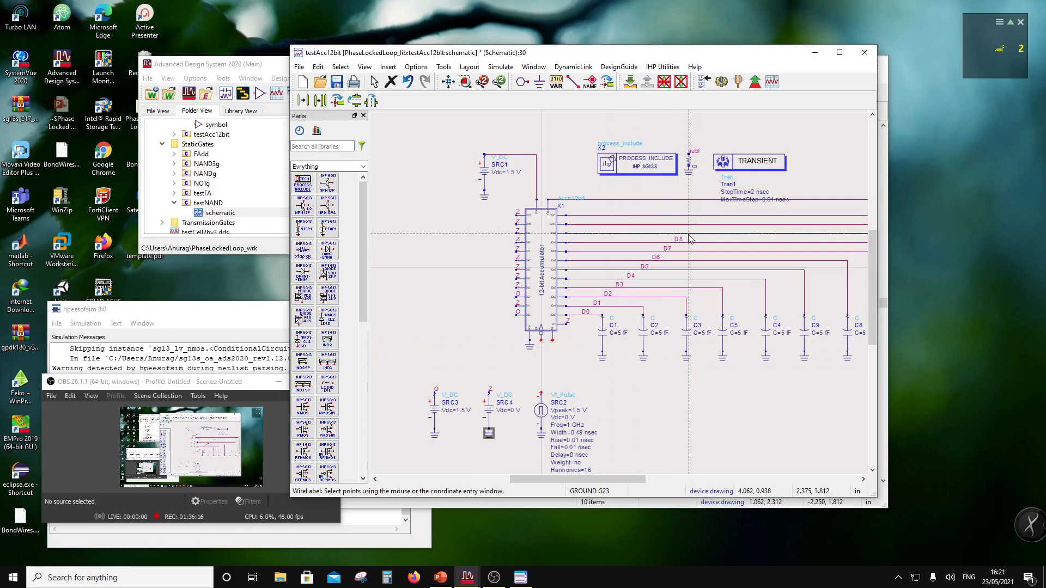
click(689, 225)
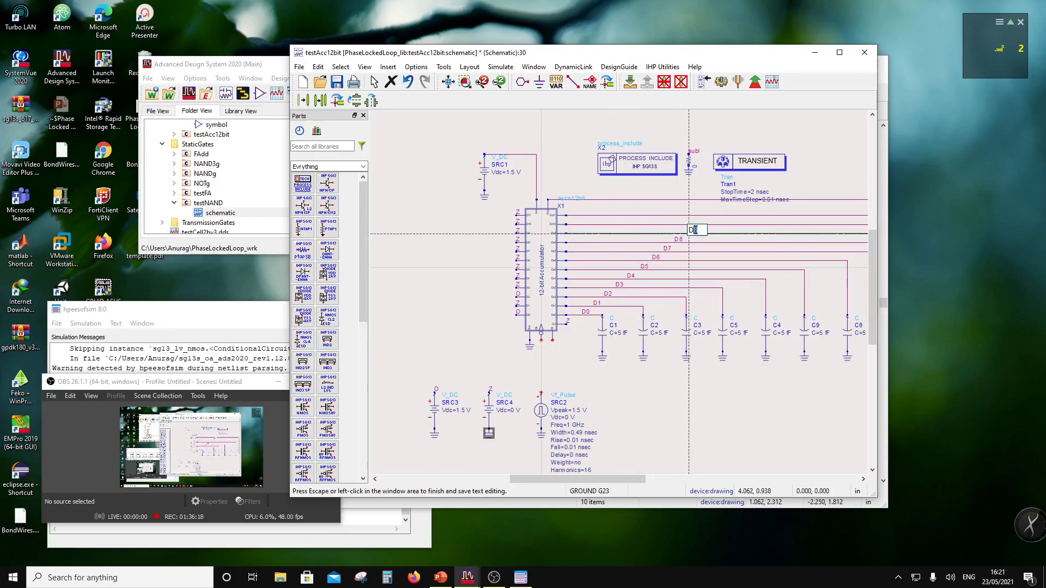
text(9)
click(705, 226)
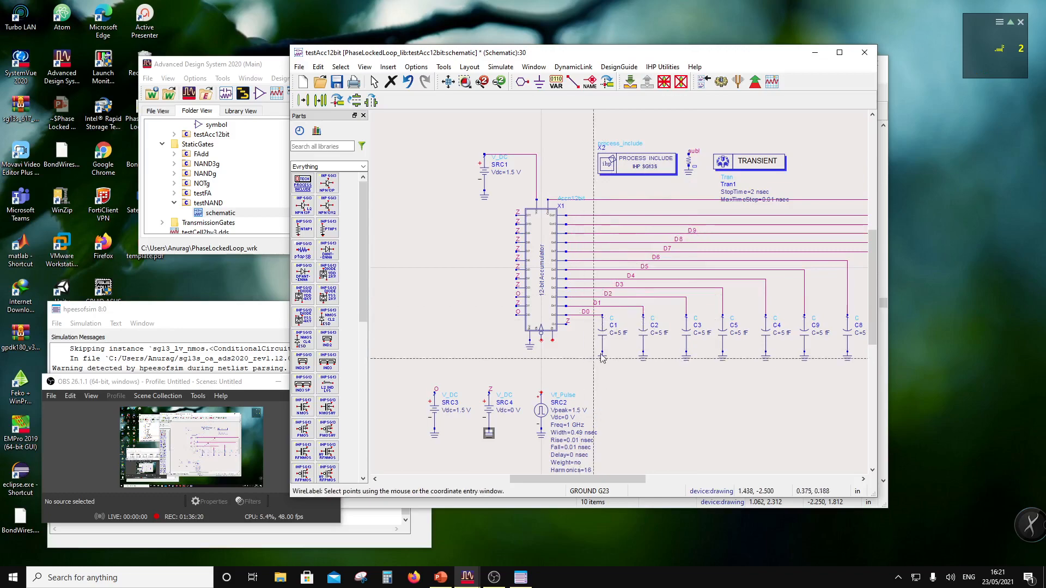
Label the last output wires D10 and D11 and the topmost carry-out wire Co.
click(701, 226)
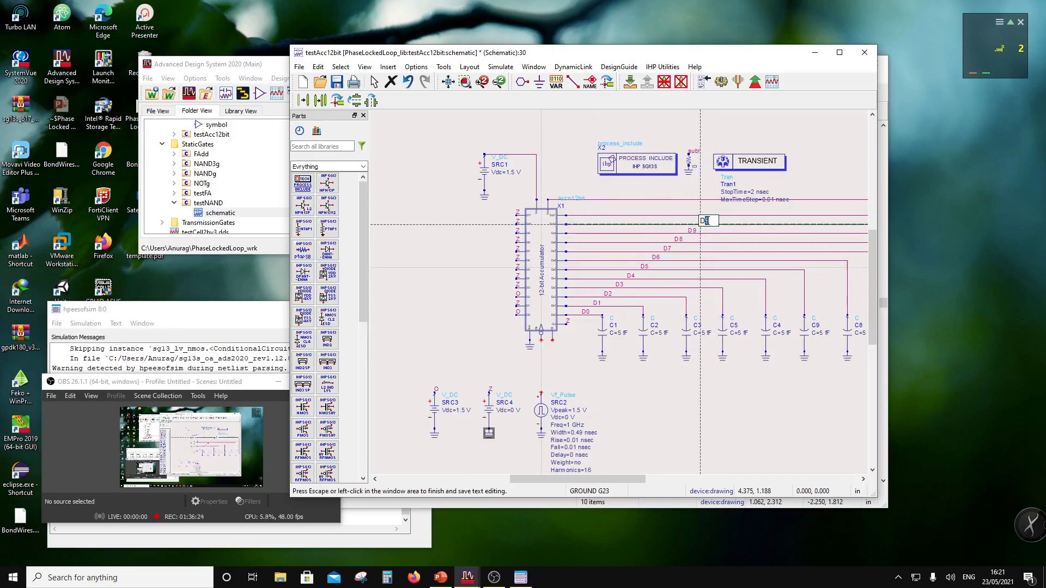
text(D10)
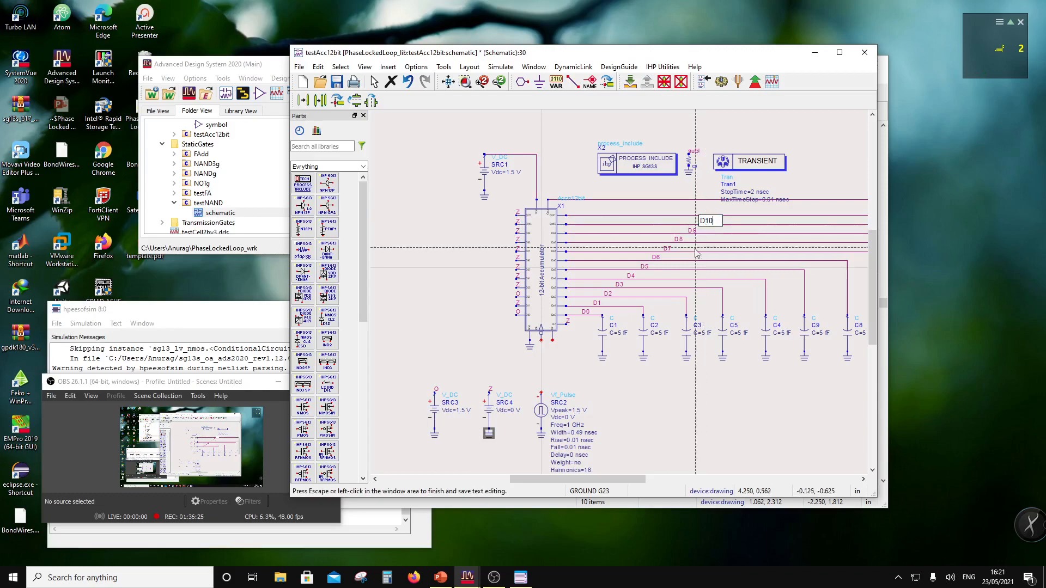
click(587, 375)
click(709, 215)
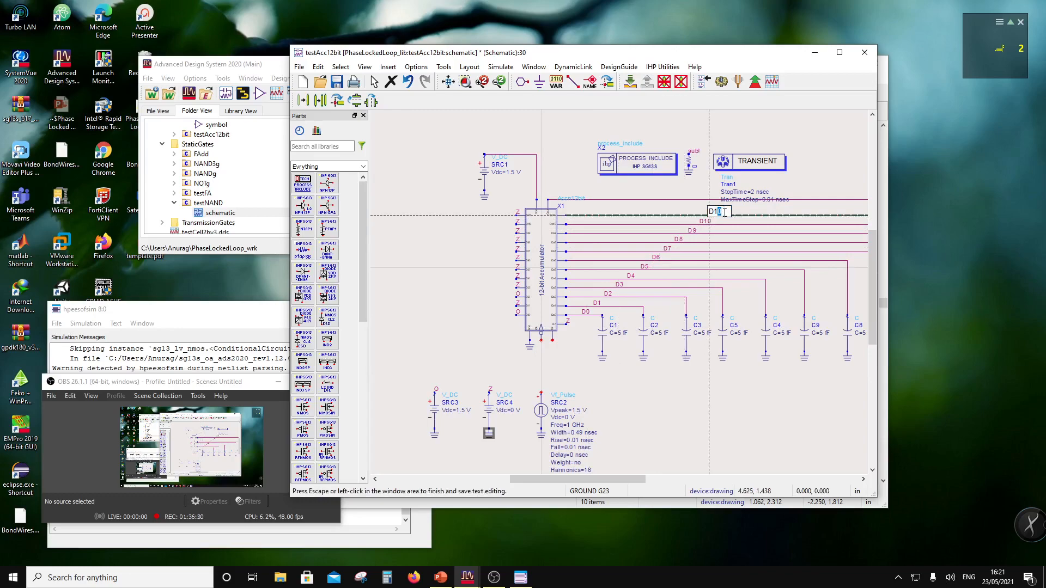
text(1)
click(576, 366)
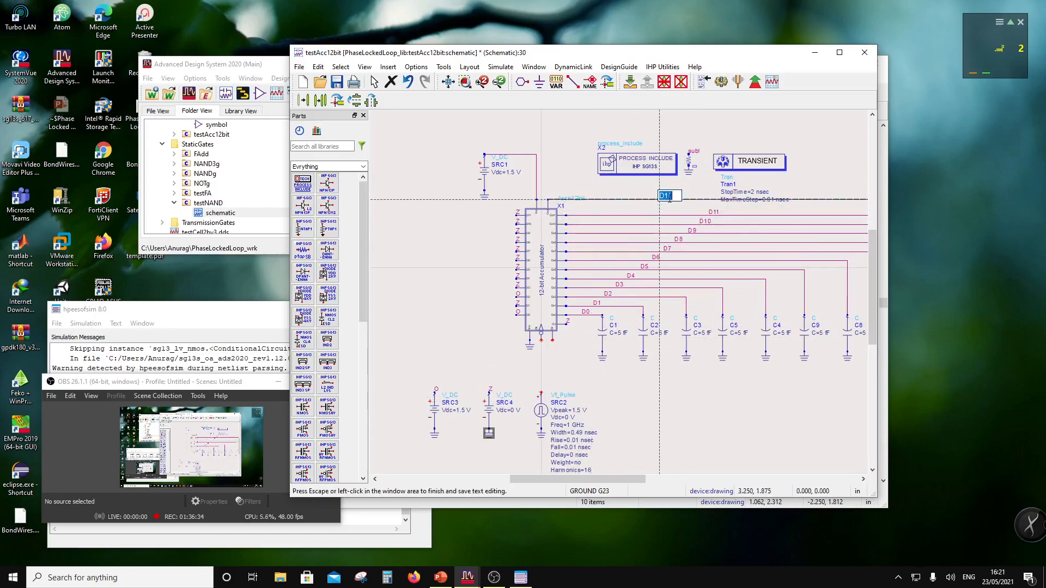
click(660, 200)
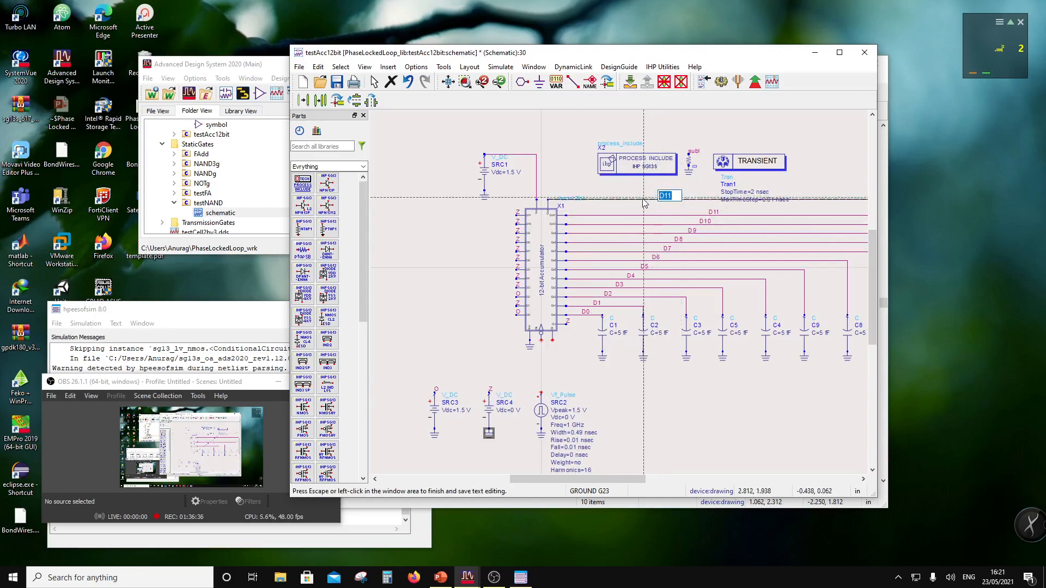
text(Co)
click(663, 399)
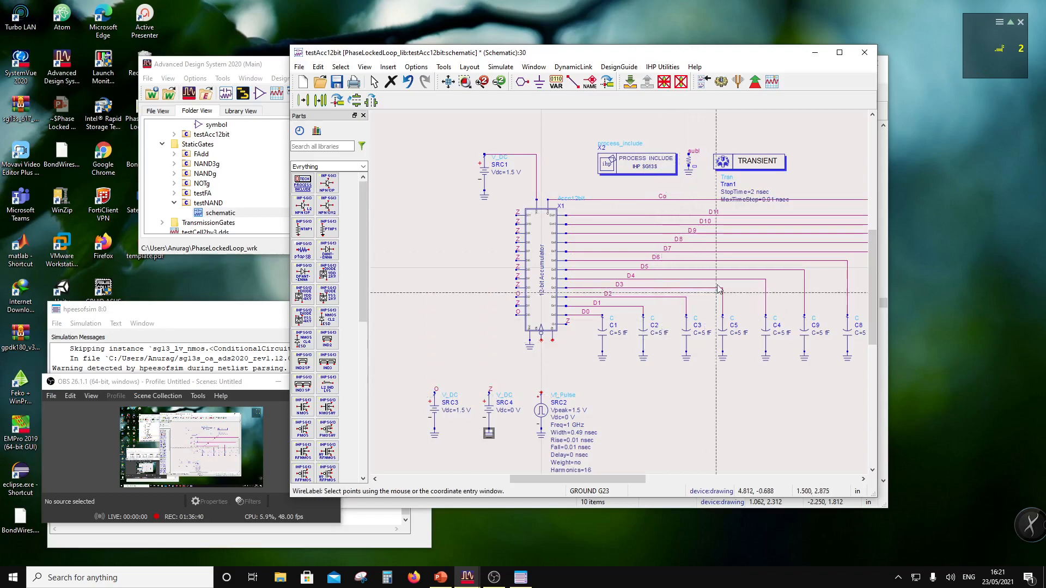
Move the PROCESS INCLUDE, ground and TRANSIENT blocks up, clear of the labelled wires.
key(Escape)
scroll(660, 273, down, 2)
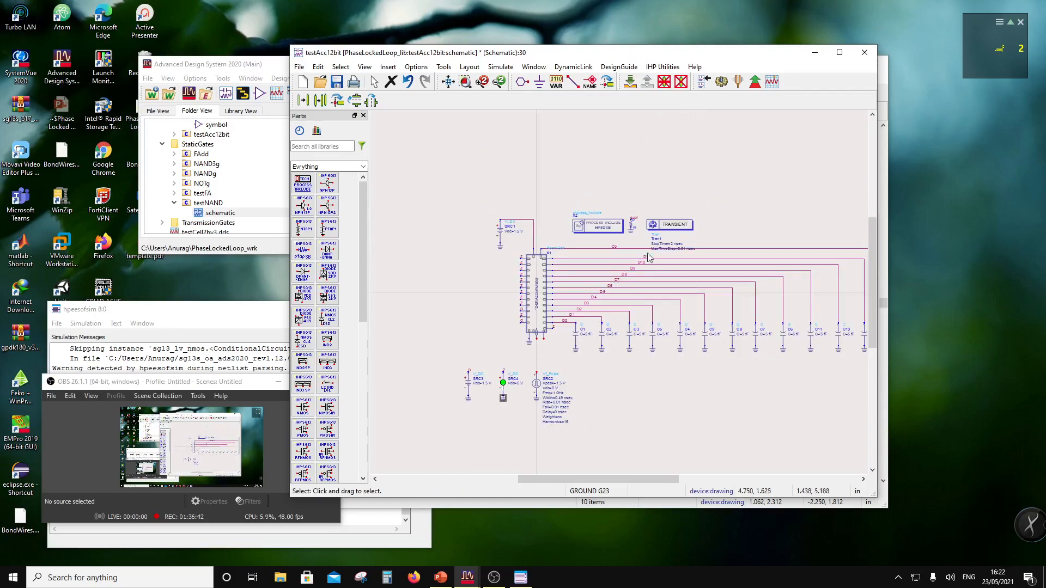
drag(553, 180, 681, 213)
click(741, 200)
scroll(601, 310, up, 2)
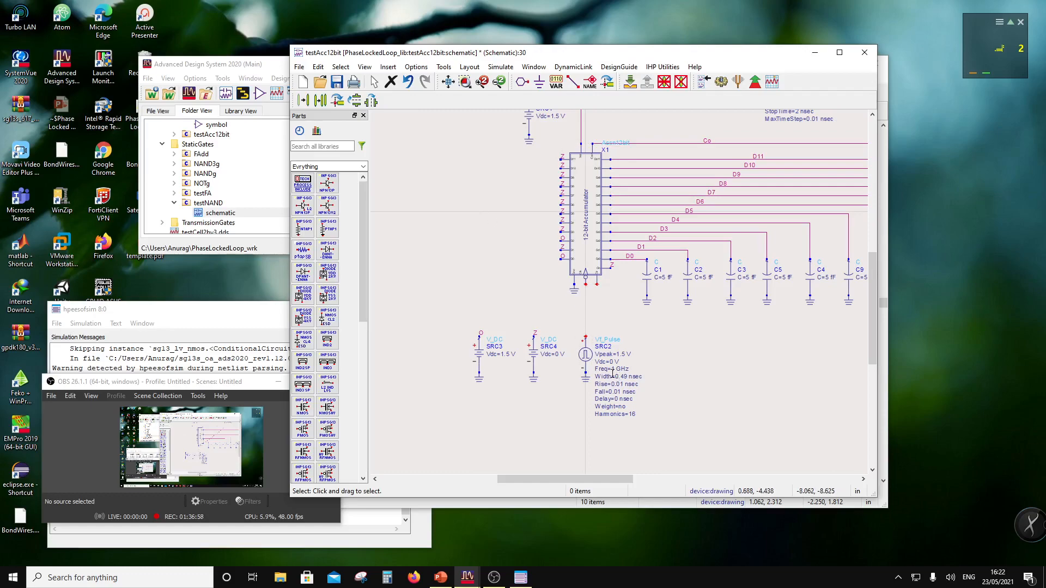
scroll(616, 333, up, 1)
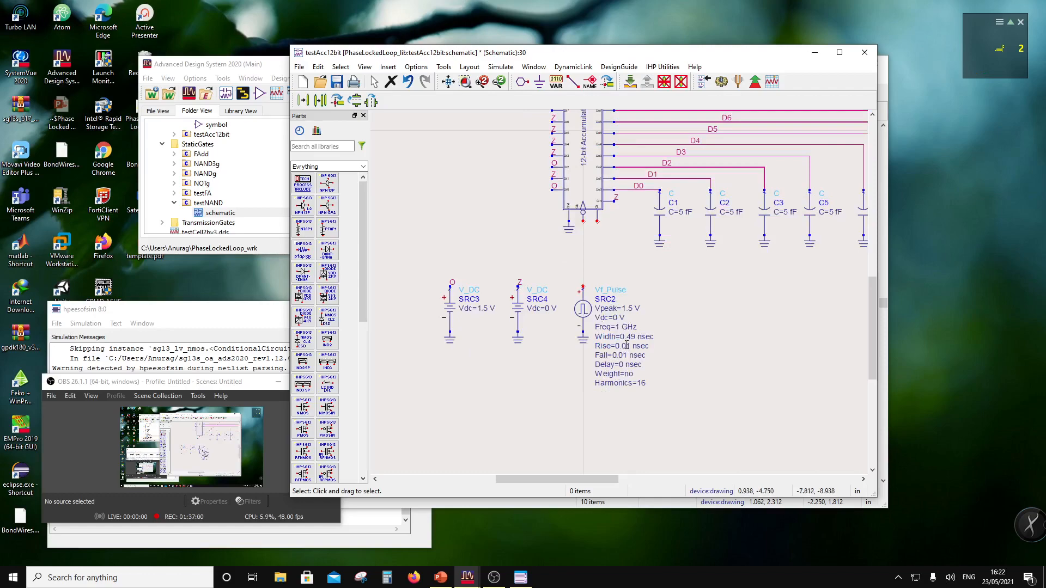
Set SRC2's frequency to 100 MHz and its pulse width to 4.99 nsec.
double_click(618, 327)
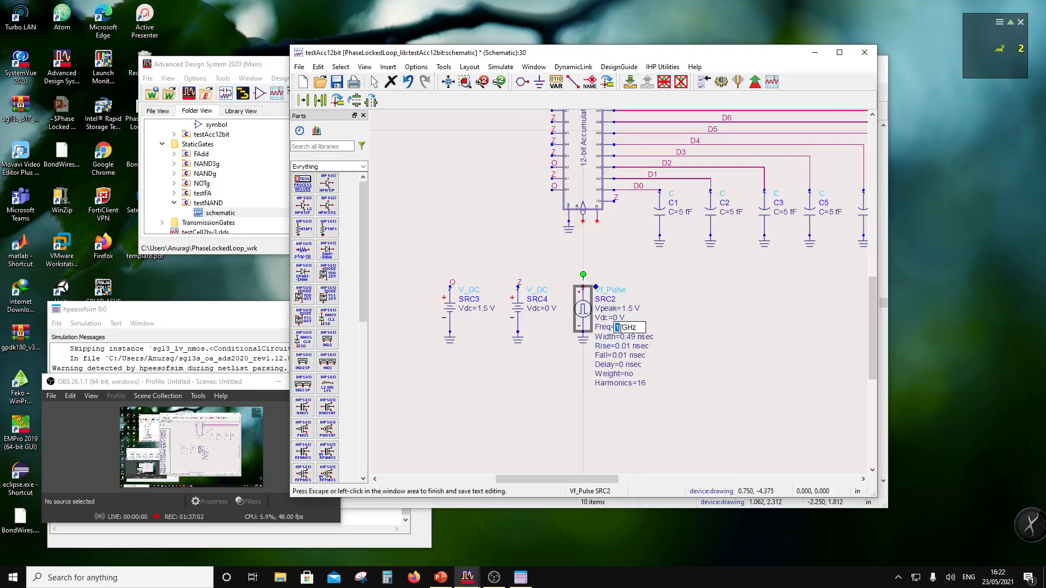
text(100)
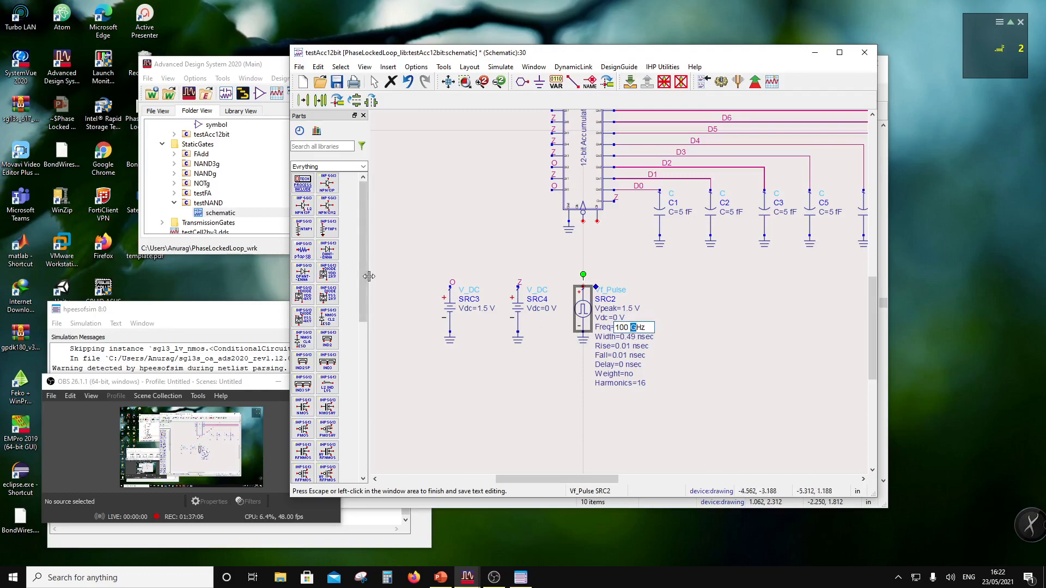
click(660, 371)
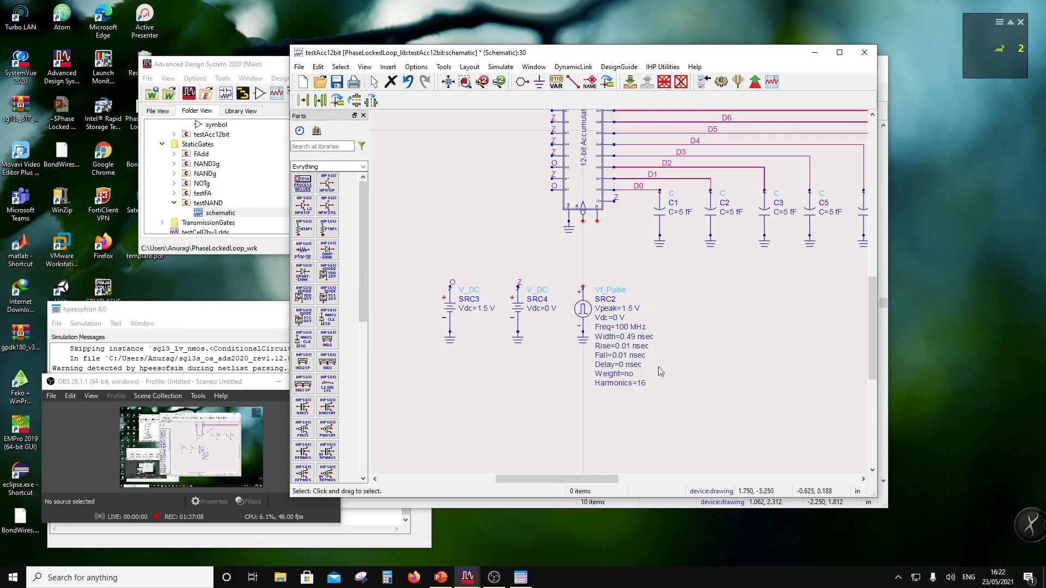
double_click(632, 337)
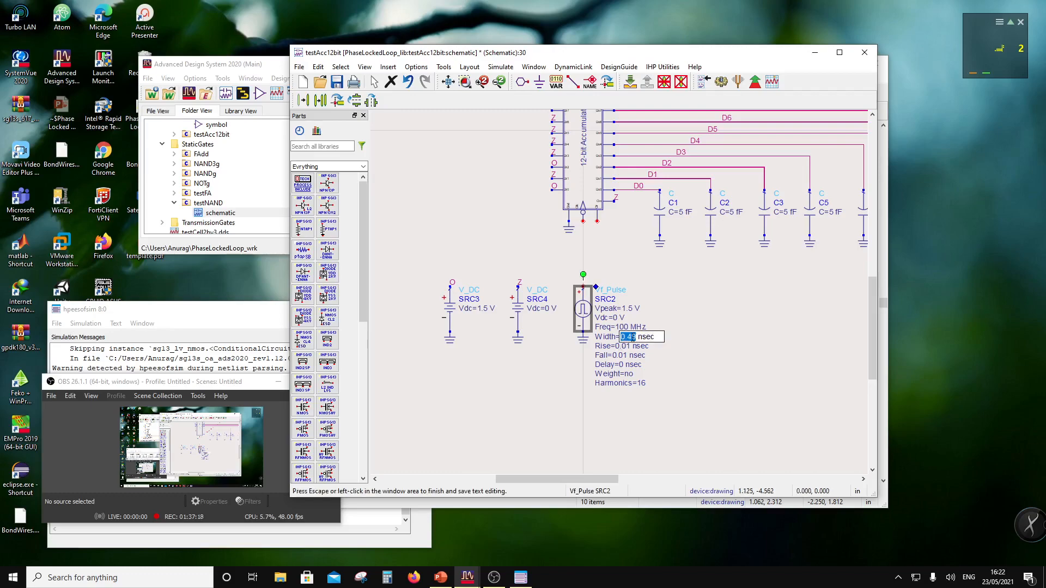
click(624, 335)
text(9)
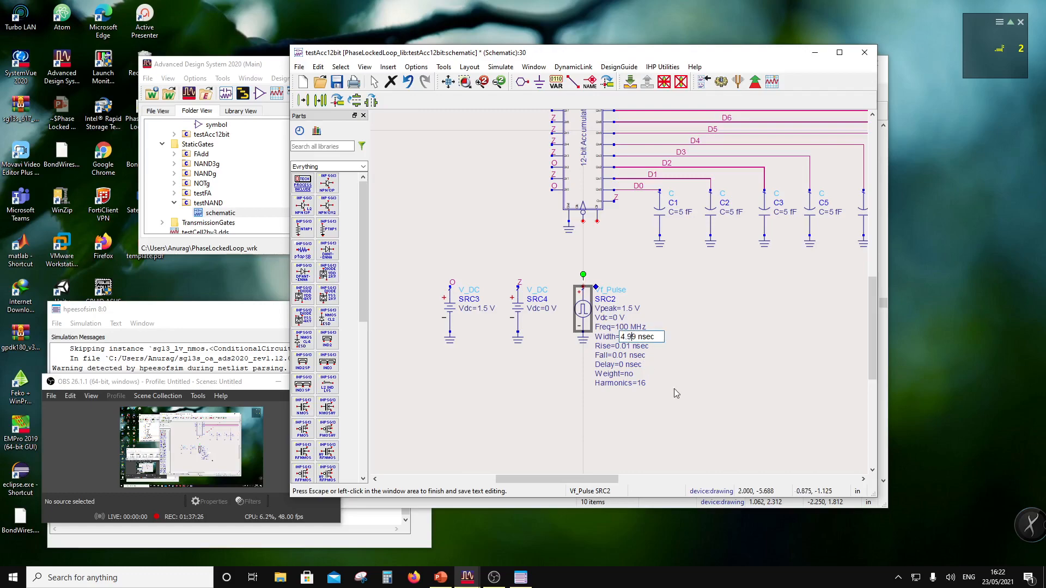
click(651, 367)
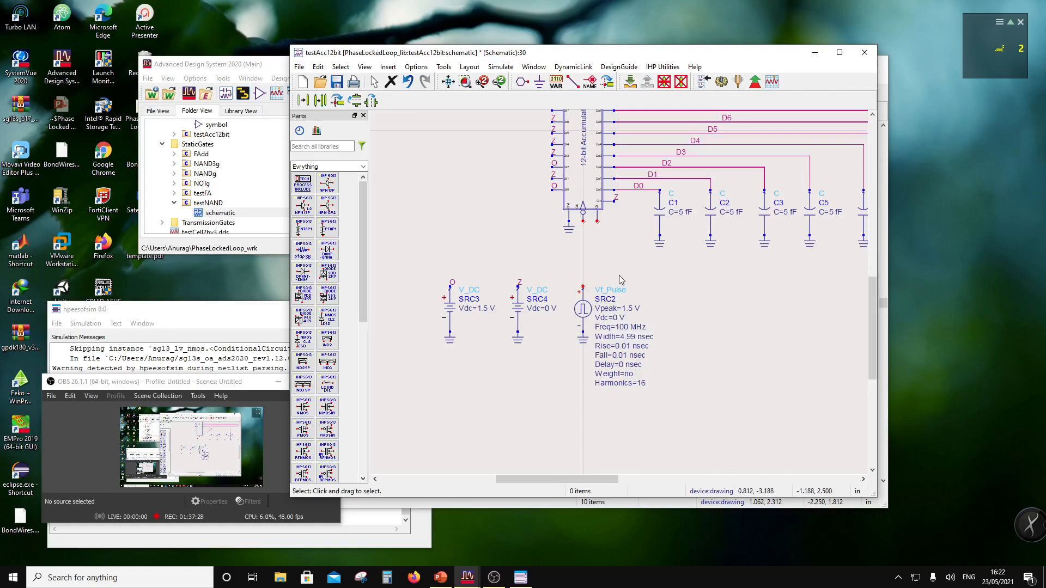
Wire SRC2's positive terminal to the accumulator's clock pin.
click(582, 287)
click(584, 221)
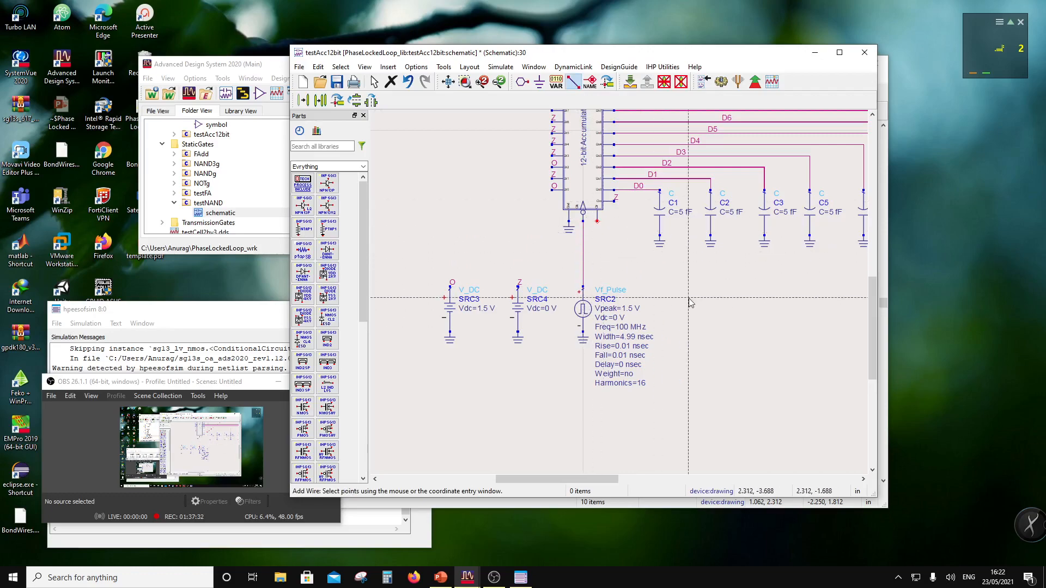
key(Escape)
scroll(649, 291, up, 1)
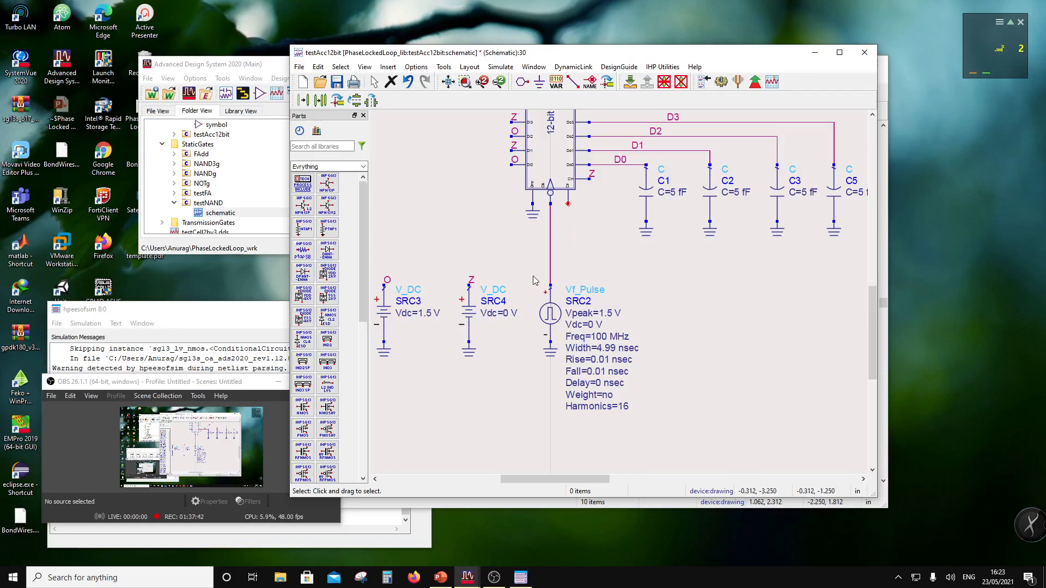
Expand testMSDFF in the main window's library tree and open its schematic.
scroll(216, 163, up, 3)
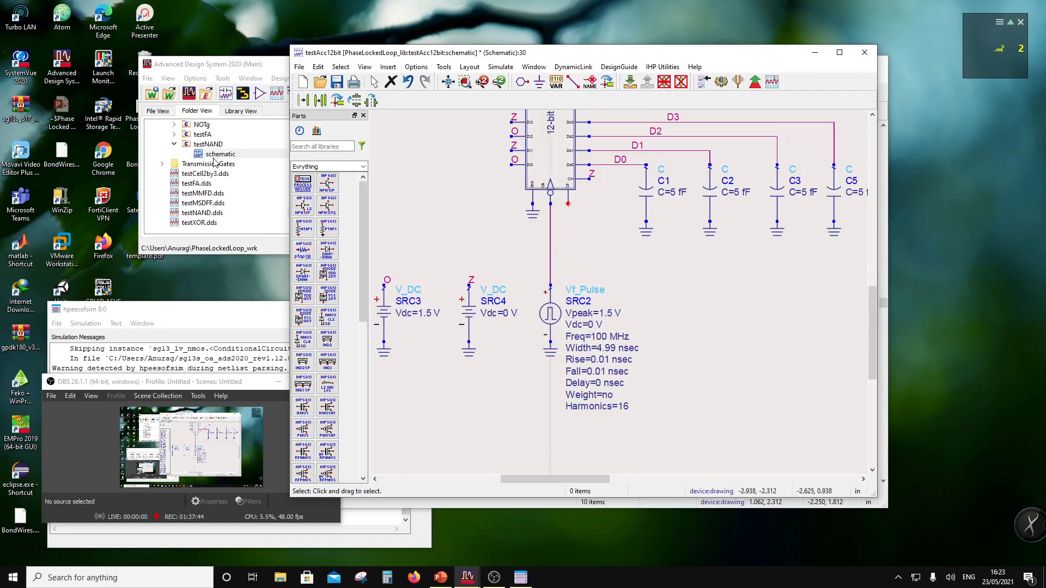
scroll(214, 170, up, 1)
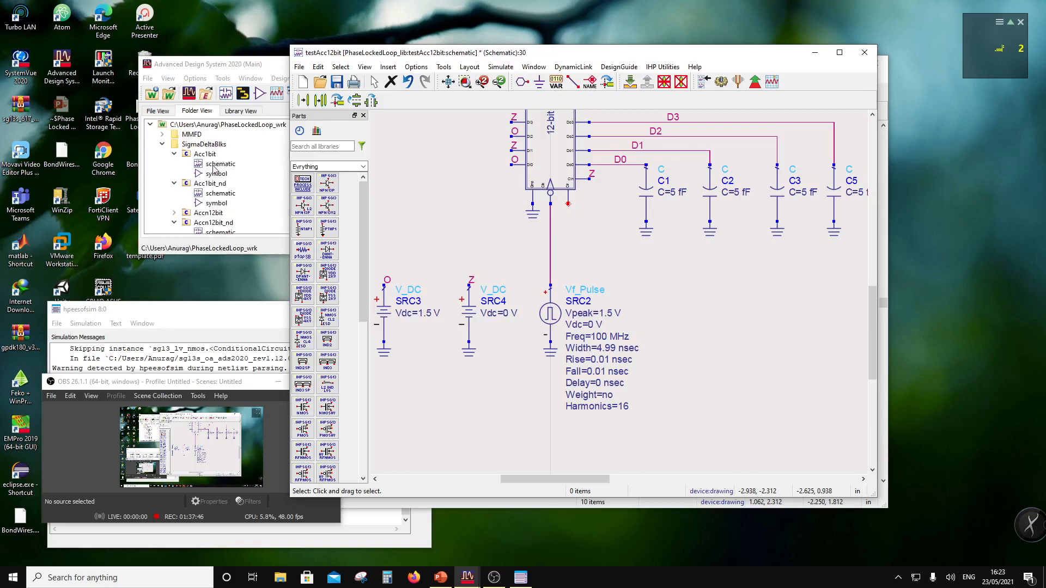
scroll(174, 179, down, 4)
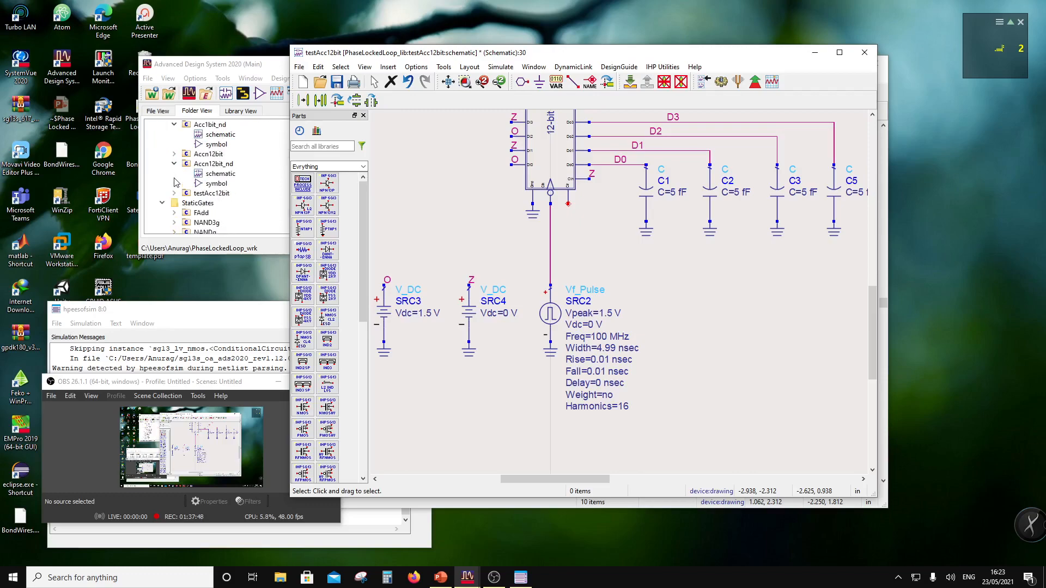
scroll(175, 207, down, 1)
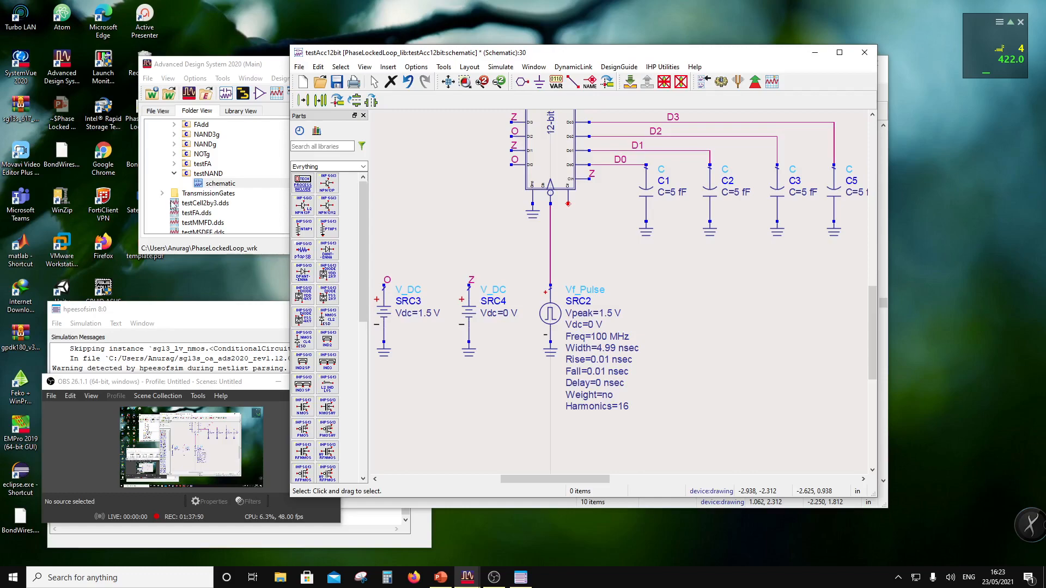
click(173, 205)
scroll(177, 201, down, 1)
scroll(179, 197, down, 1)
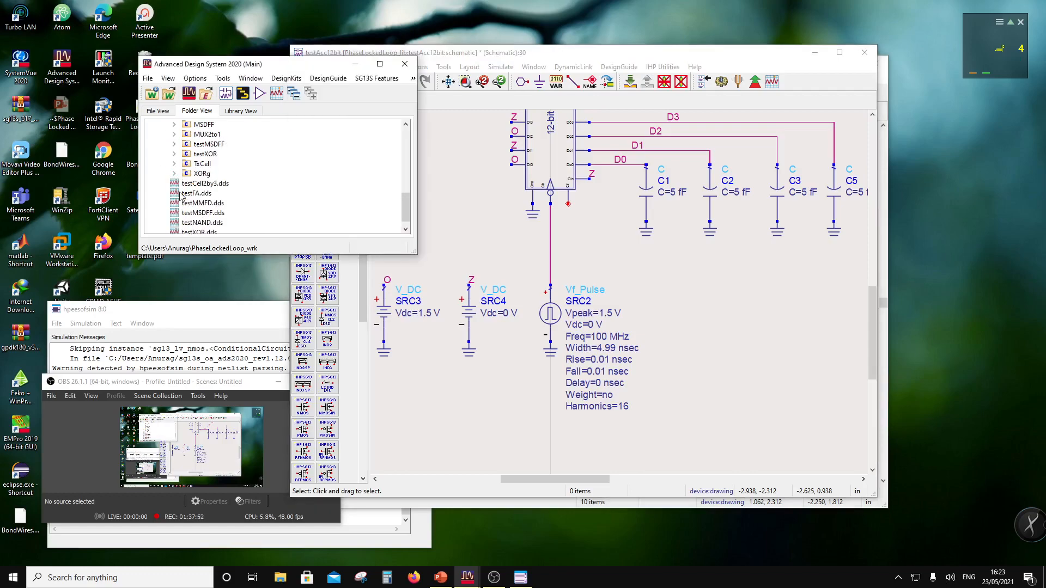
scroll(181, 187, up, 1)
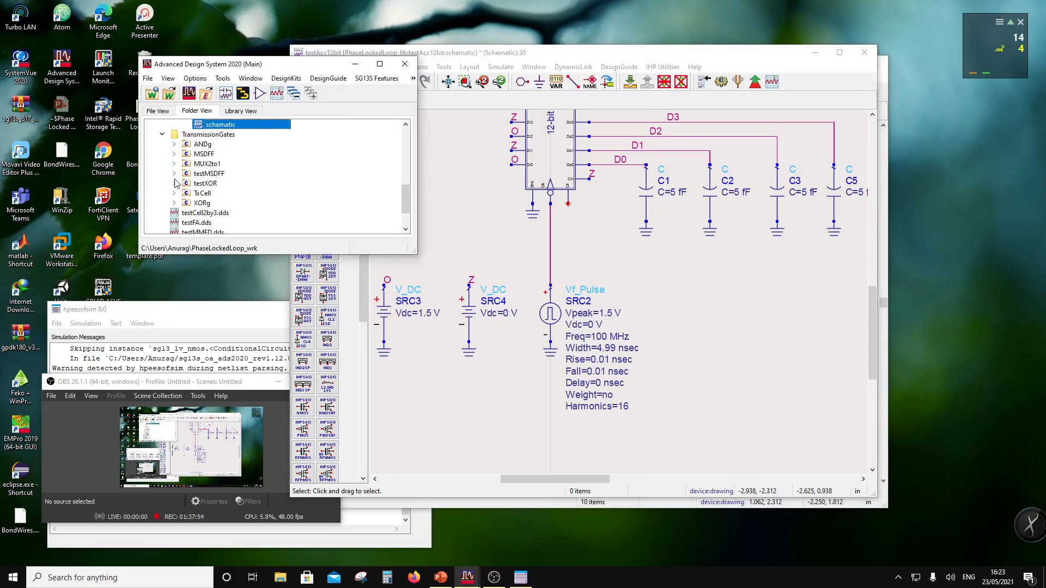
click(173, 173)
double_click(218, 183)
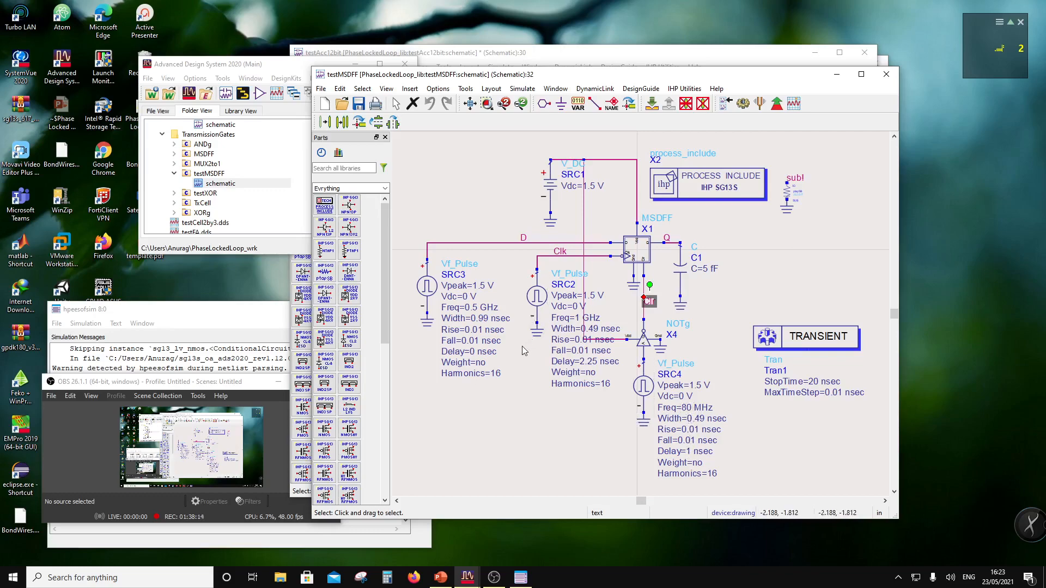
Copy inverter X4 and pulse source SRC4 with their grounds from testMSDFF, then close it.
mouse_move(521, 346)
mouse_down()
mouse_move(539, 343)
mouse_move(584, 246)
mouse_move(547, 255)
mouse_move(556, 257)
mouse_up()
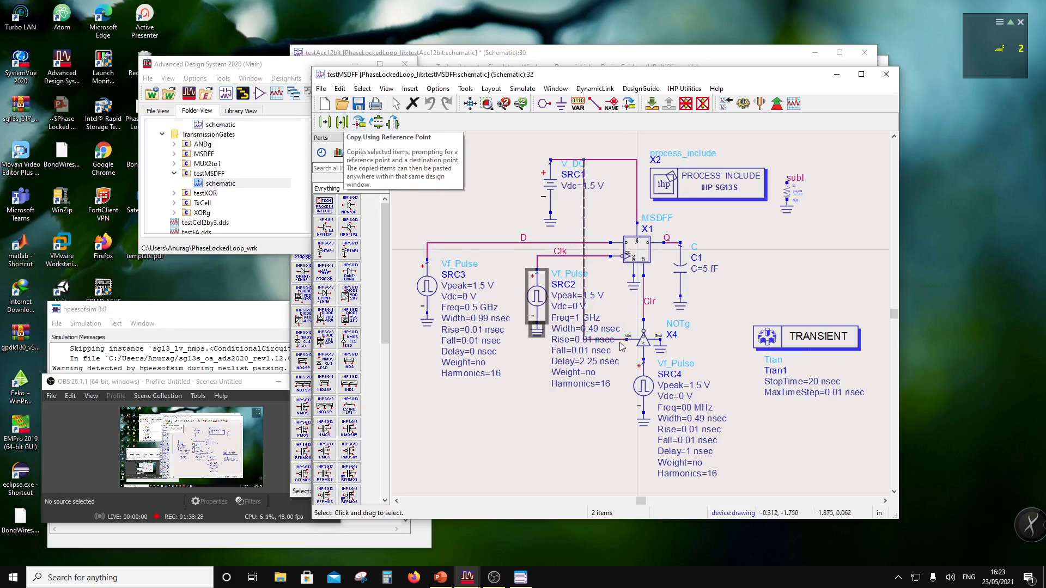
click(528, 360)
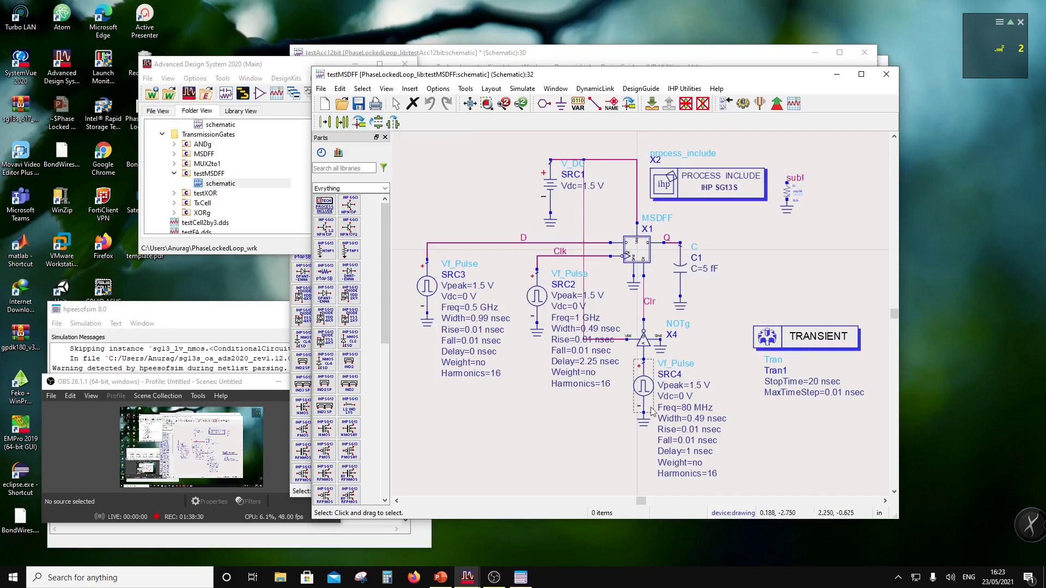
drag(609, 447, 680, 326)
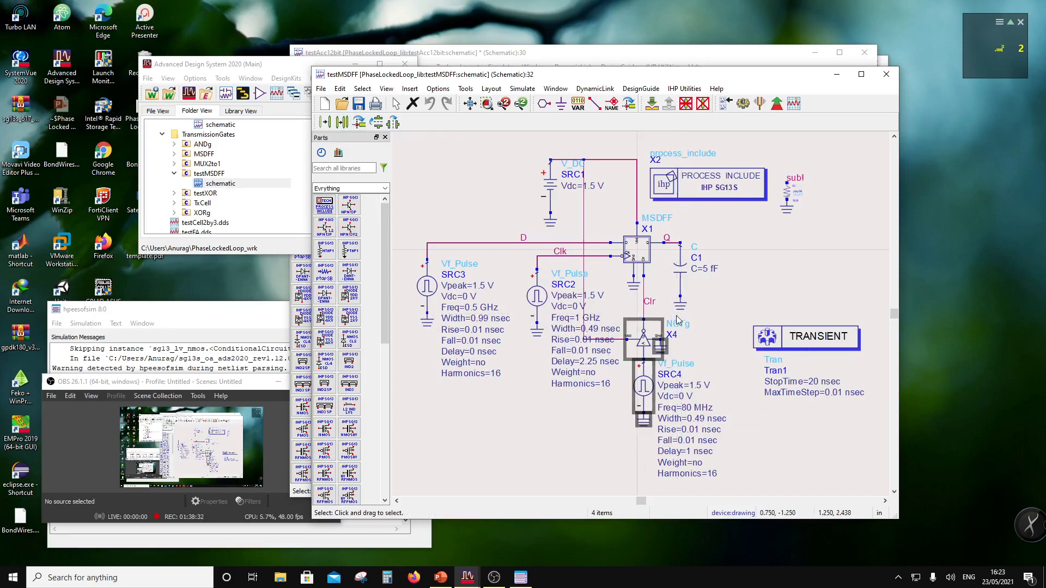
click(345, 89)
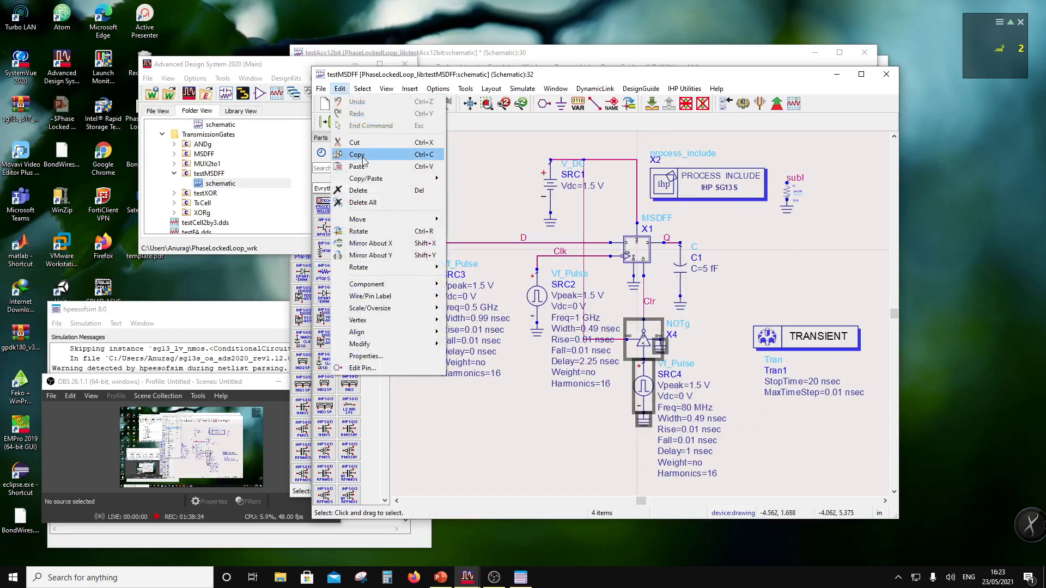
click(362, 156)
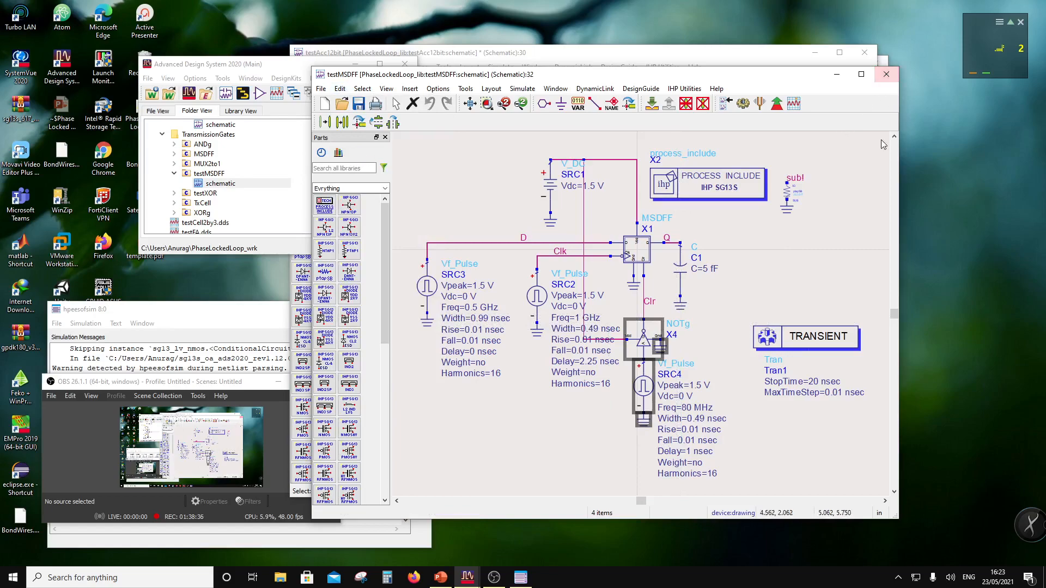
click(890, 83)
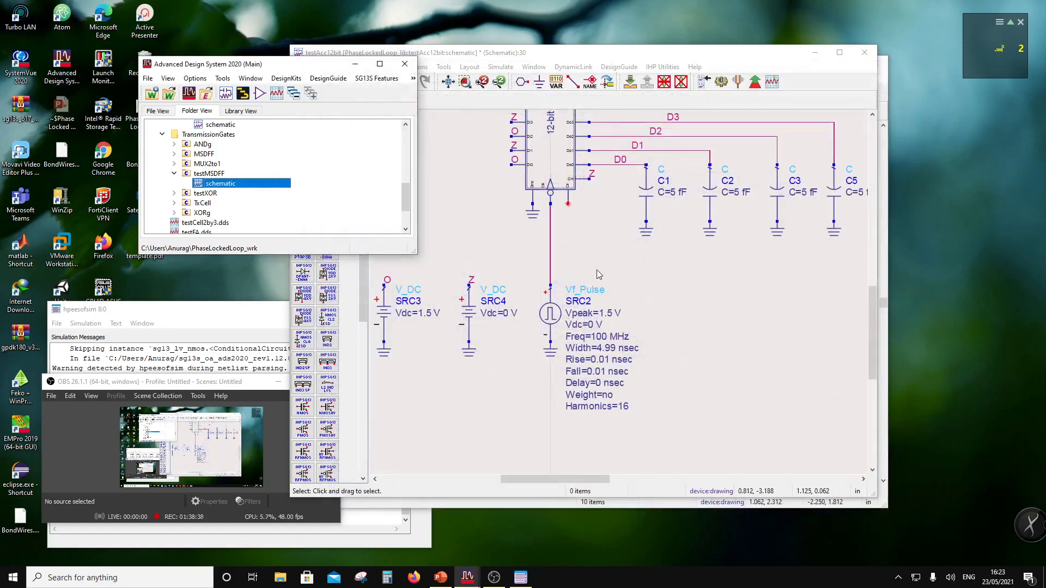
Paste the inverter and pulse source into testAcc12bit to the right of SRC2.
click(468, 58)
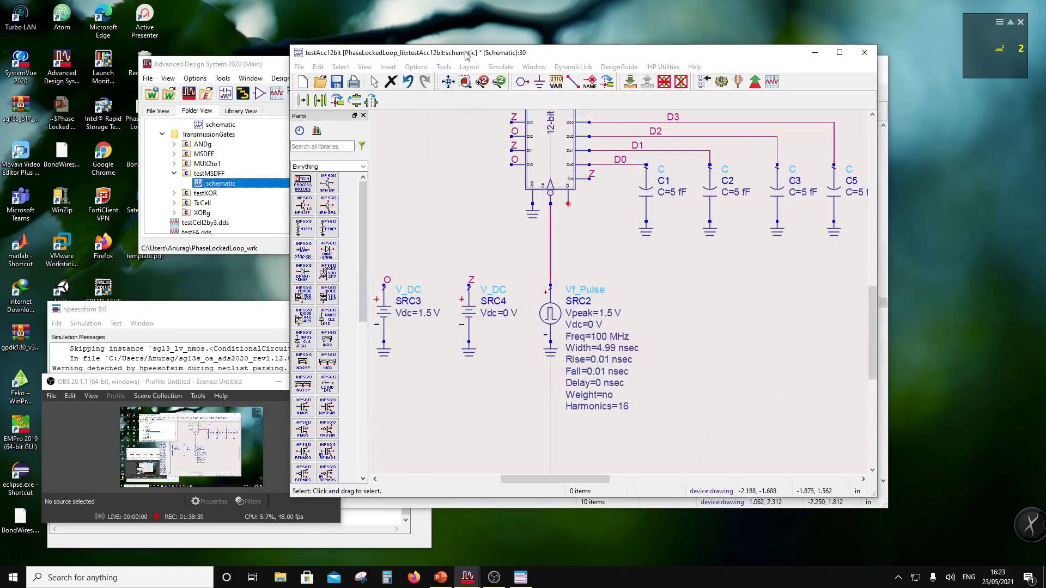
click(319, 66)
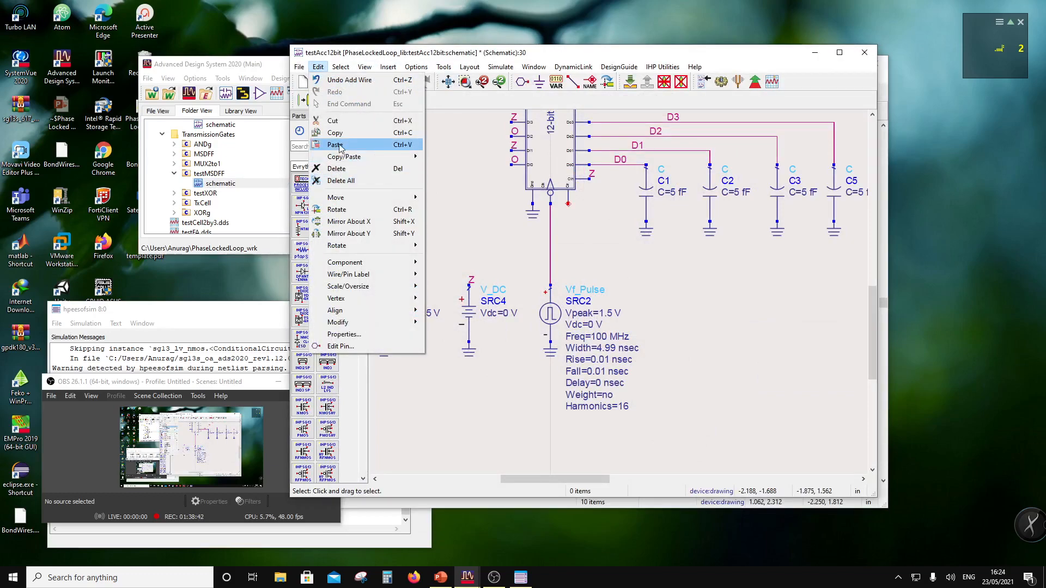
click(343, 142)
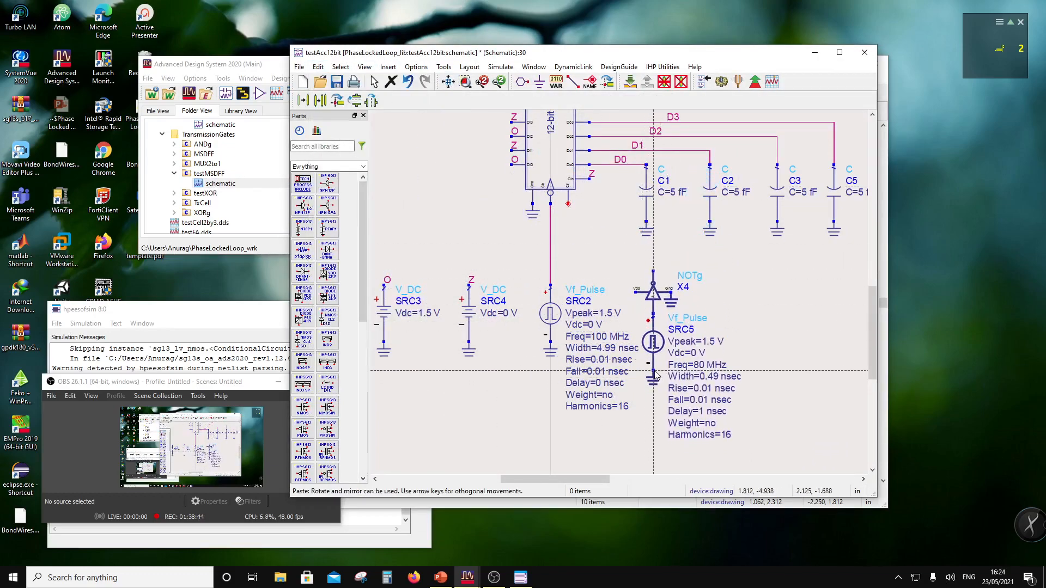
click(653, 374)
key(Escape)
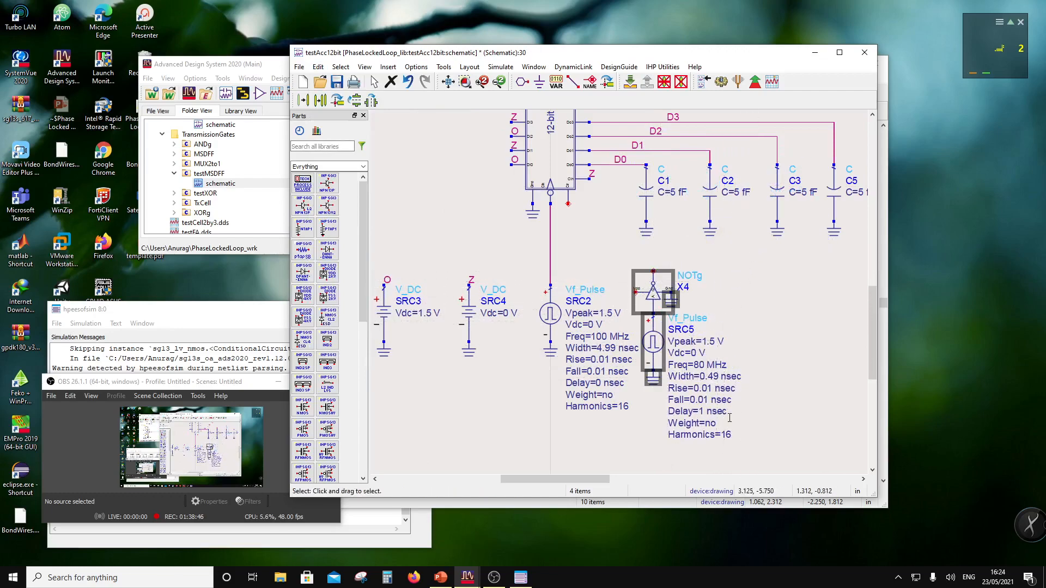
click(754, 364)
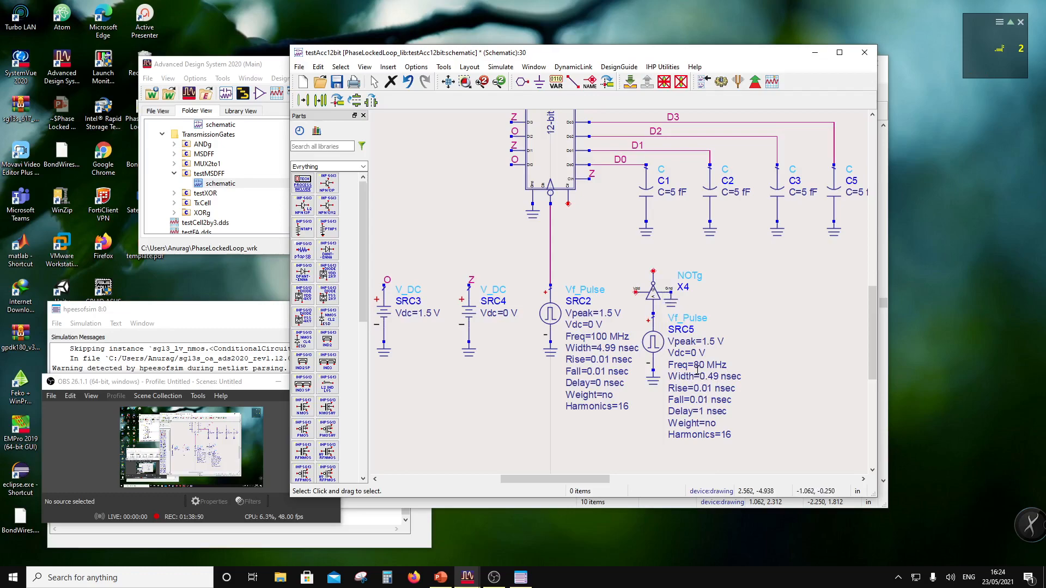
Change pulse source SRC5's frequency from 80 MHz to 1 kHz.
click(701, 366)
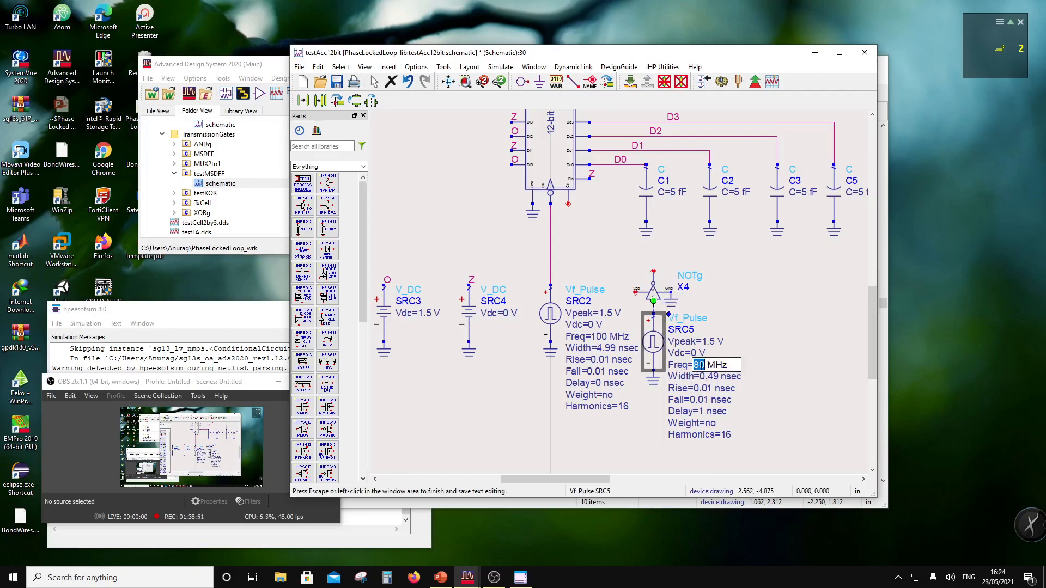
double_click(702, 364)
text(12)
key(BackSpace)
drag(707, 365, 701, 365)
key(BackSpace)
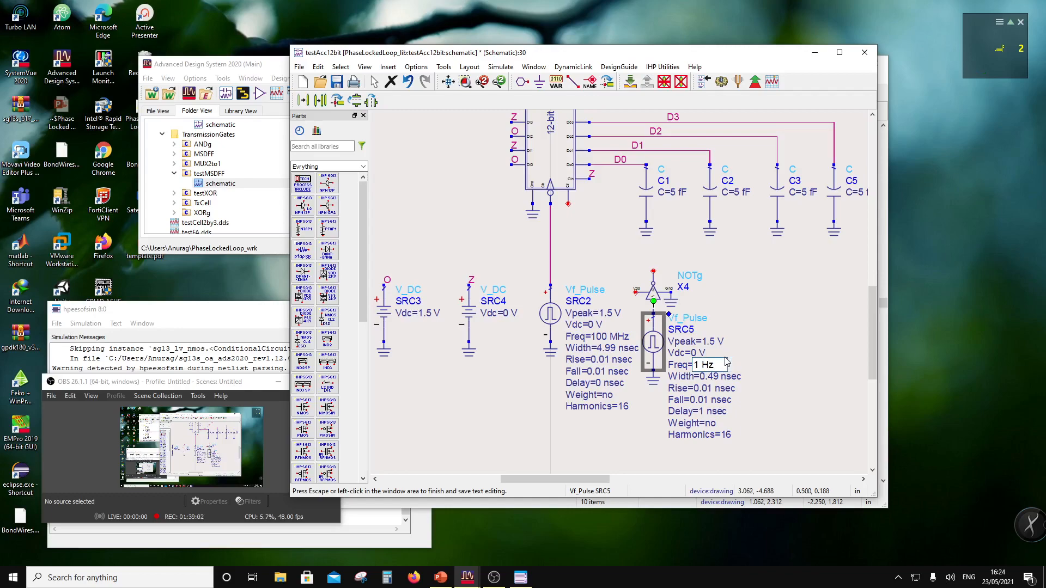
text(k)
click(738, 331)
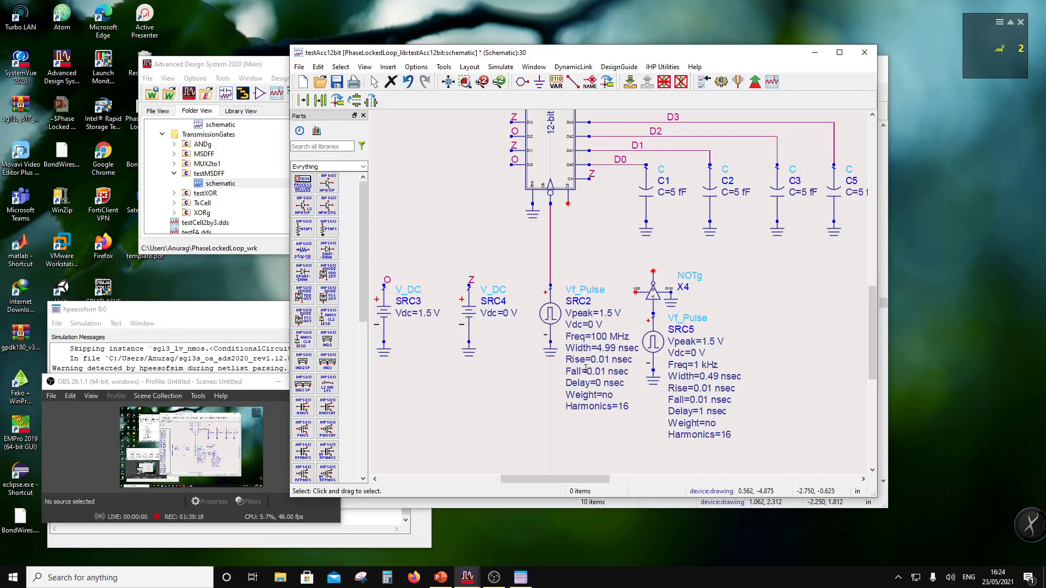
double_click(598, 382)
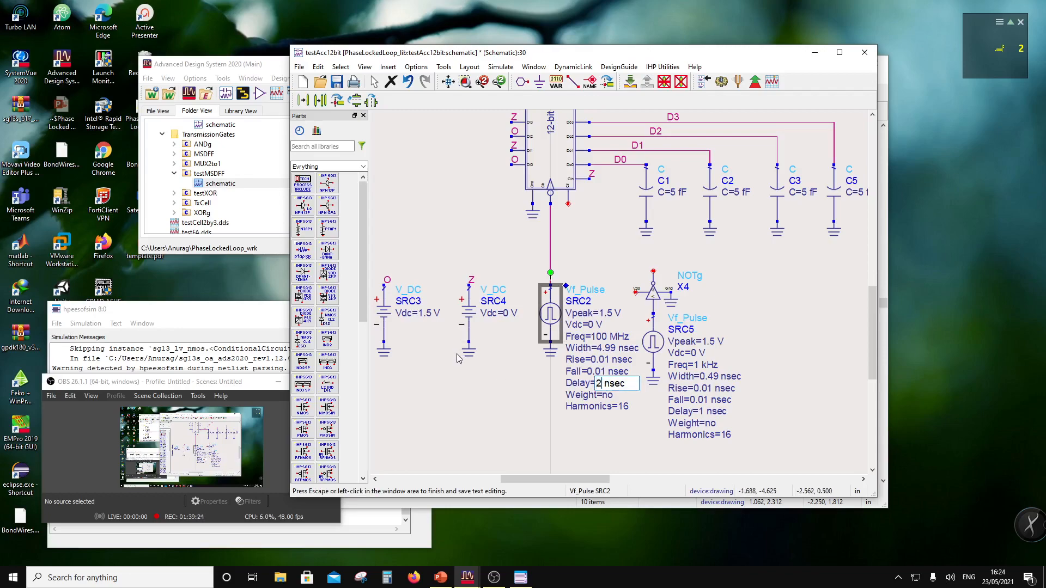
Set SRC2's Delay parameter to 5 nsec.
text(2.)
key(BackSpace)
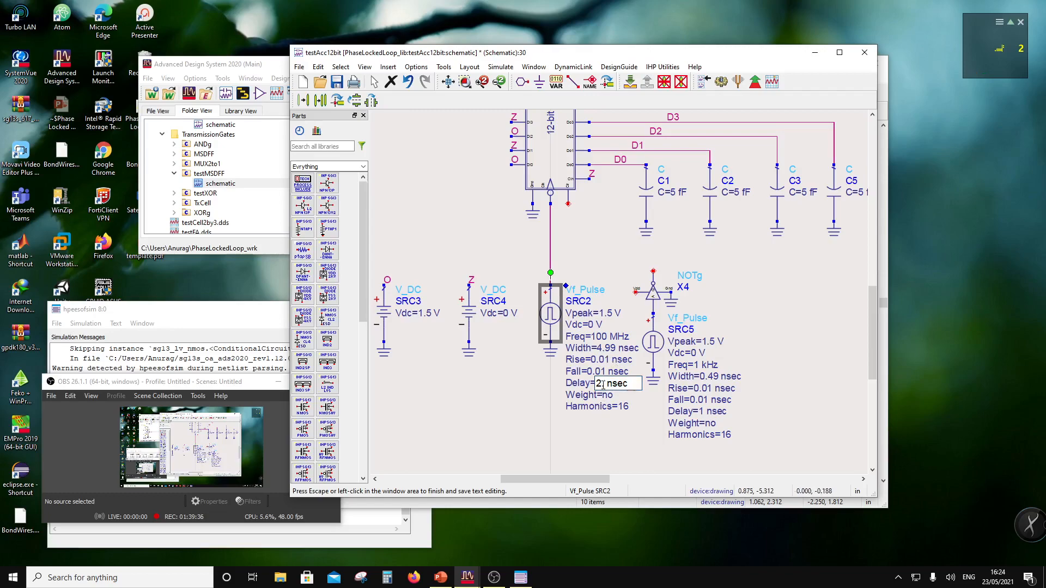
double_click(601, 384)
text(5)
click(632, 436)
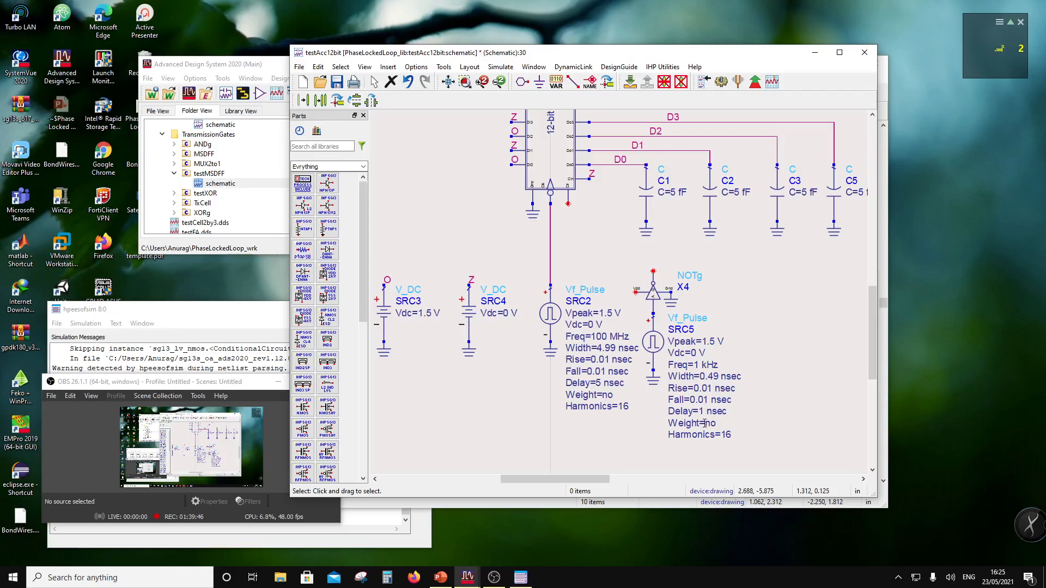
click(679, 306)
Attach a Vdd wire label to SRC1's supply wire.
click(744, 277)
scroll(490, 223, down, 2)
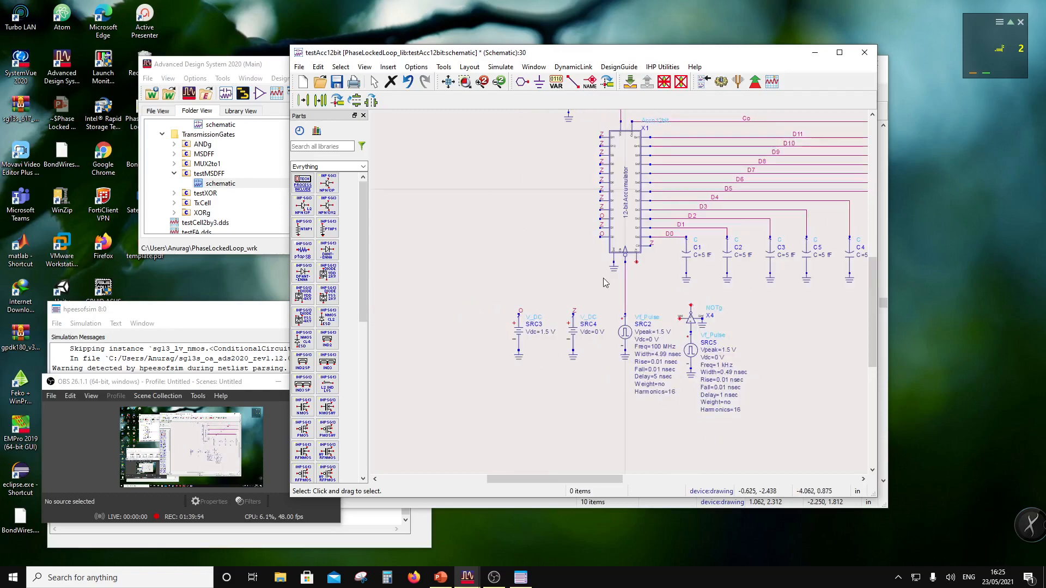
scroll(620, 284, down, 2)
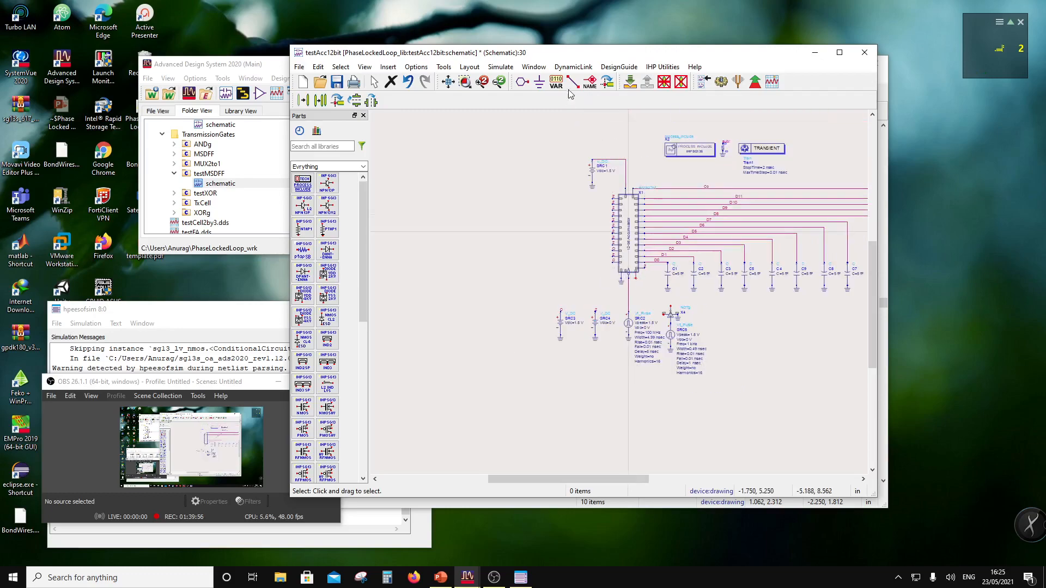
click(583, 83)
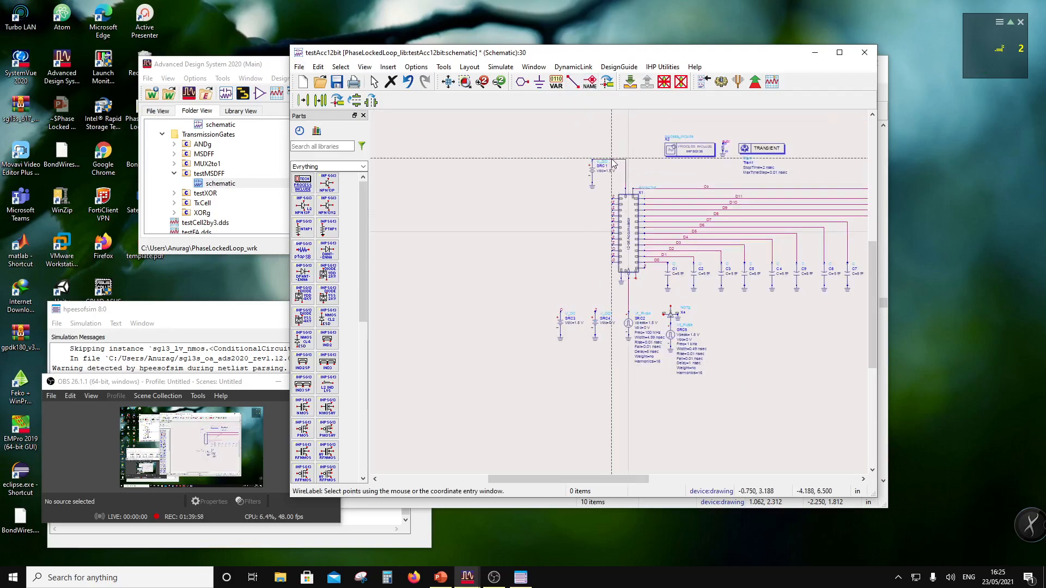
scroll(623, 172, up, 2)
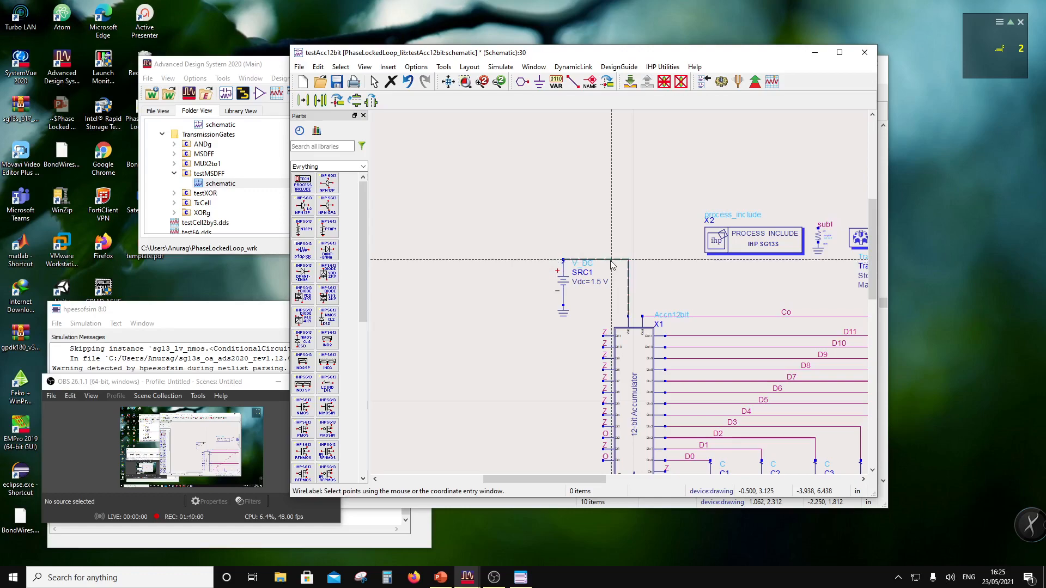
click(640, 257)
text(Vdd)
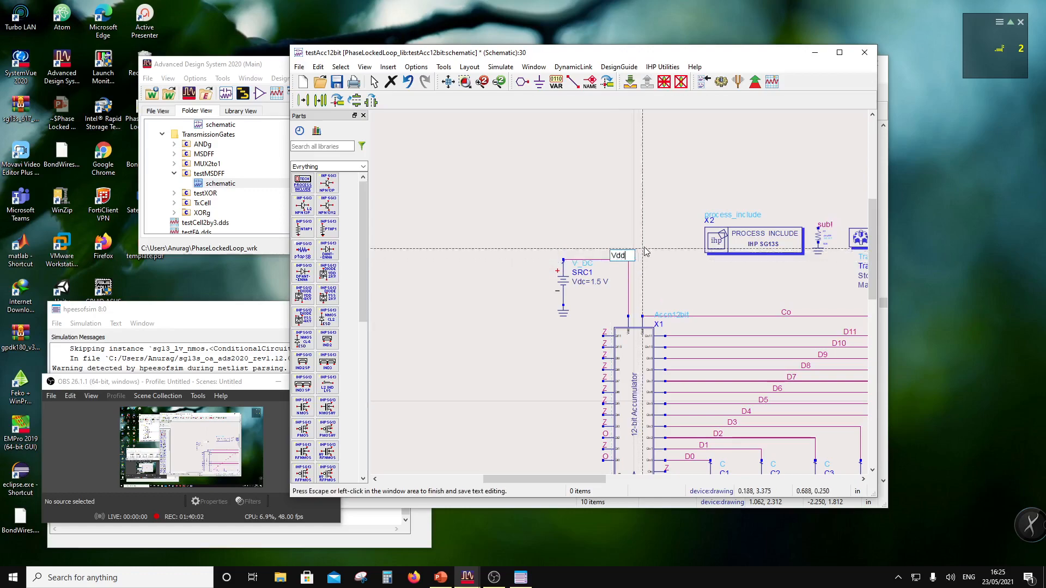
key(Return)
Place a matching Vdd label on inverter X4's input.
scroll(694, 445, down, 4)
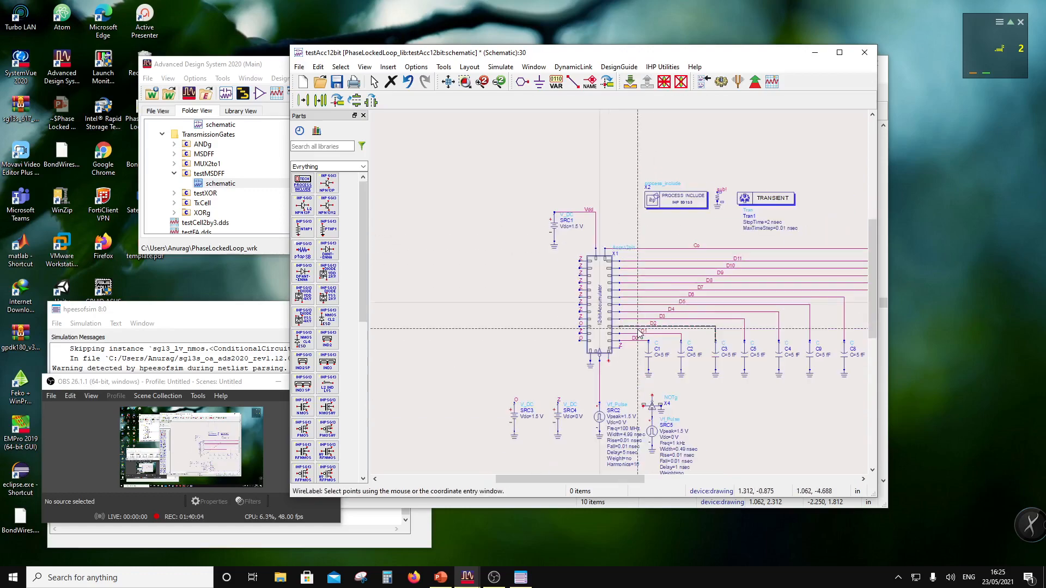
scroll(639, 333, up, 3)
scroll(606, 330, up, 2)
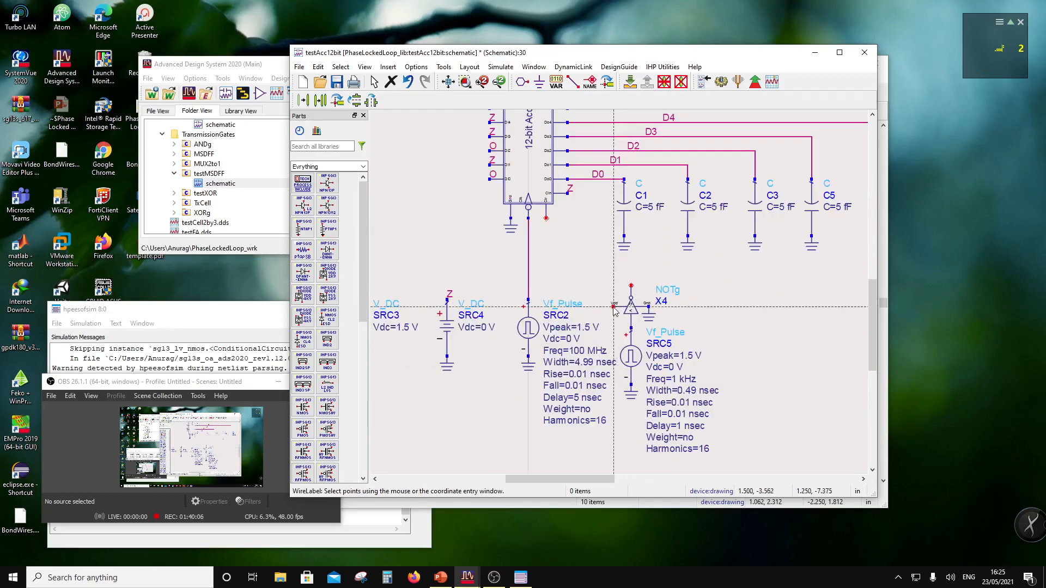
click(615, 306)
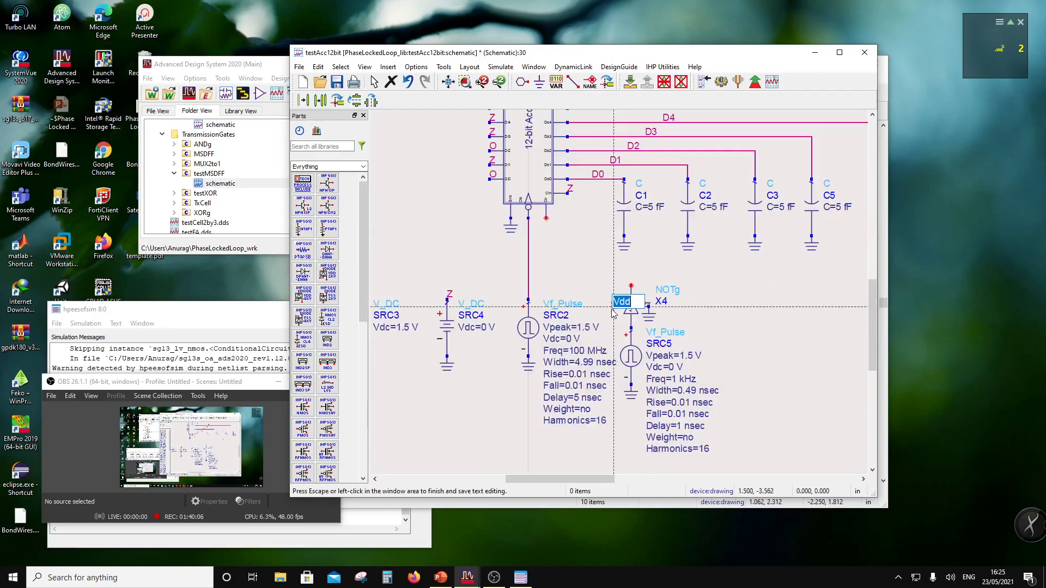
click(621, 272)
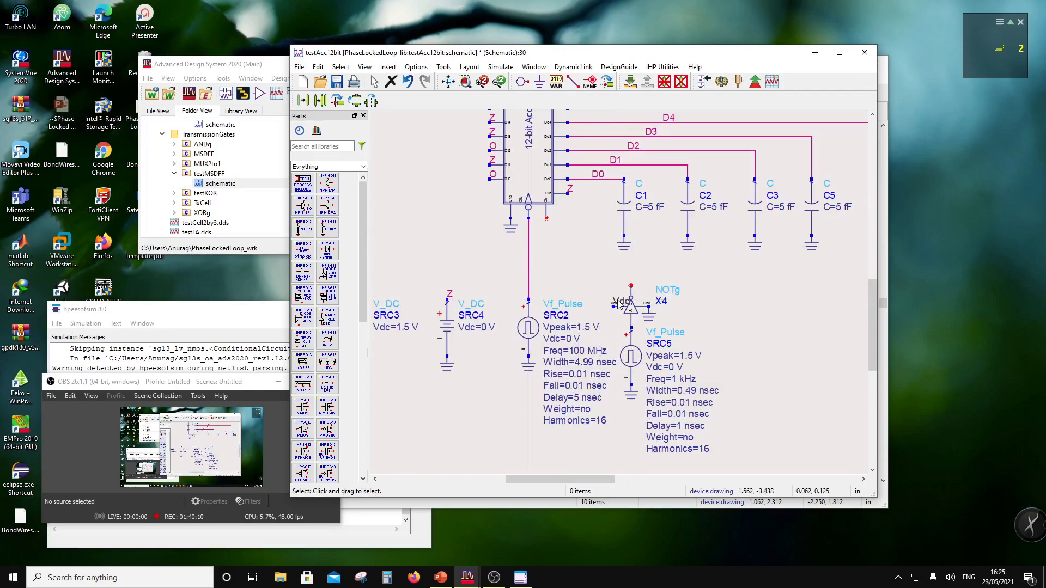
key(Escape)
click(602, 299)
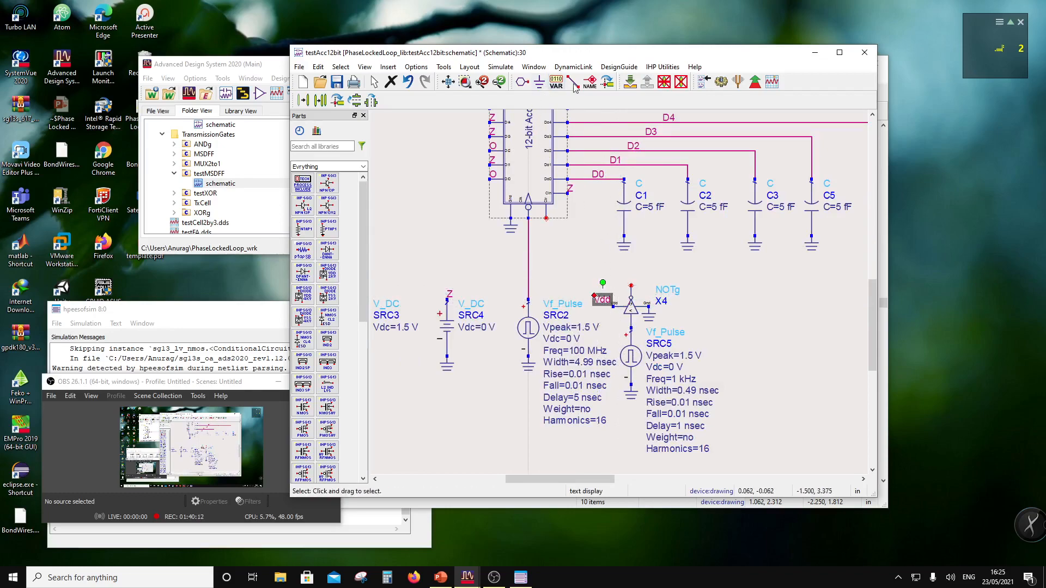
Draw a wire from the accumulator's lower pin to inverter X4.
click(572, 83)
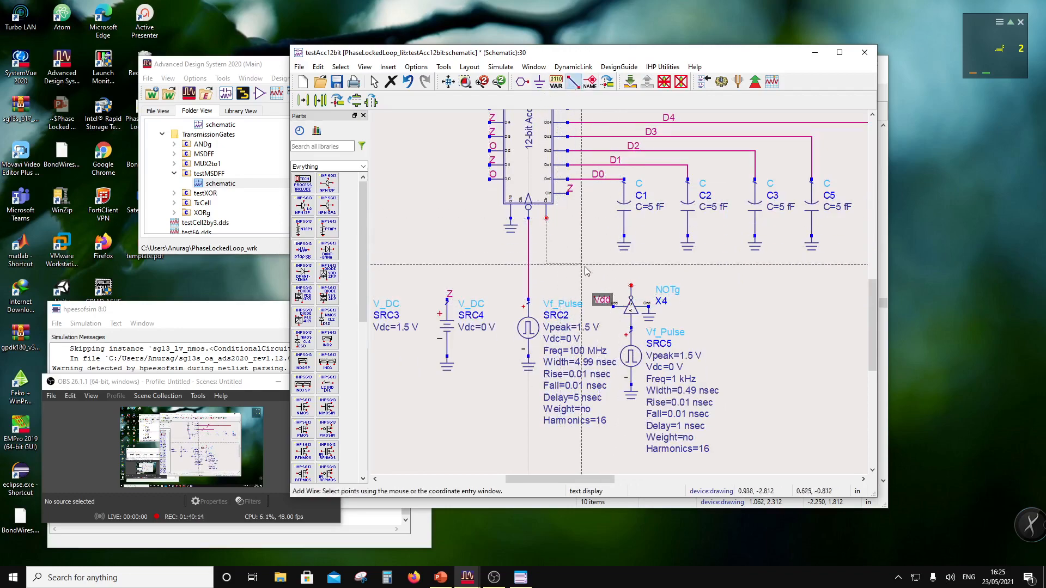
click(630, 285)
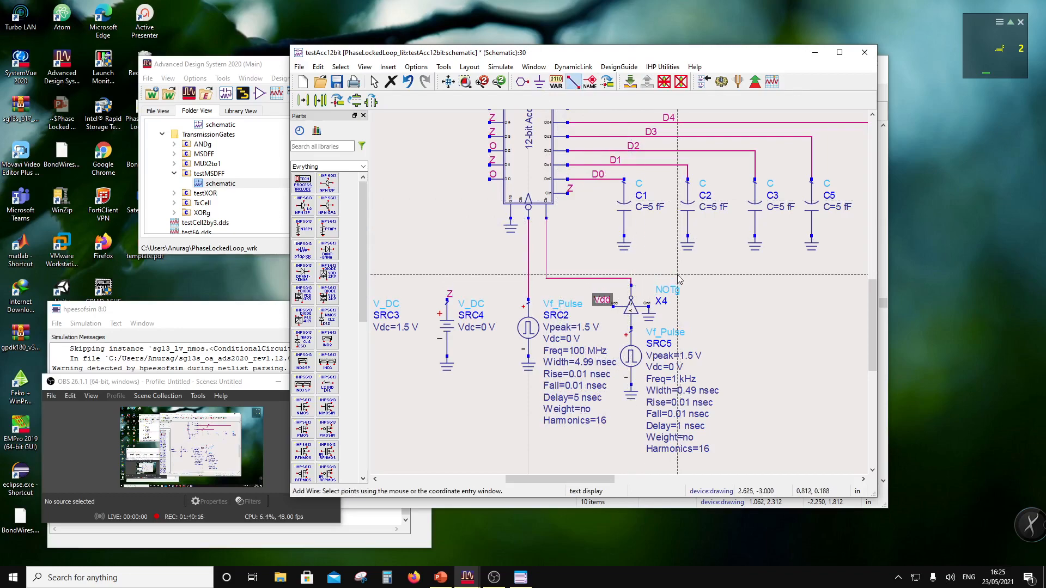
key(Escape)
click(703, 326)
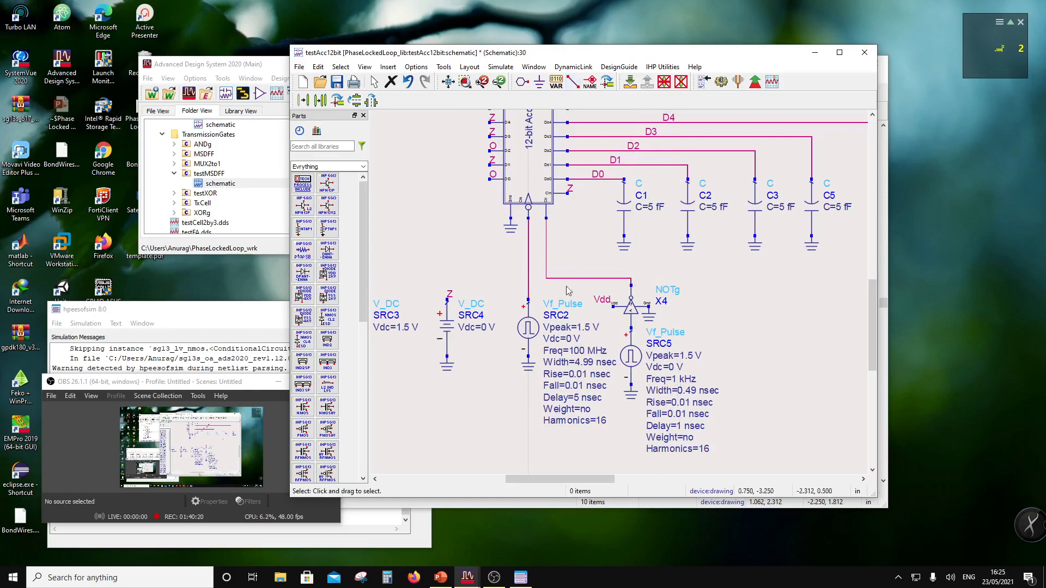
scroll(588, 289, down, 2)
scroll(608, 221, down, 1)
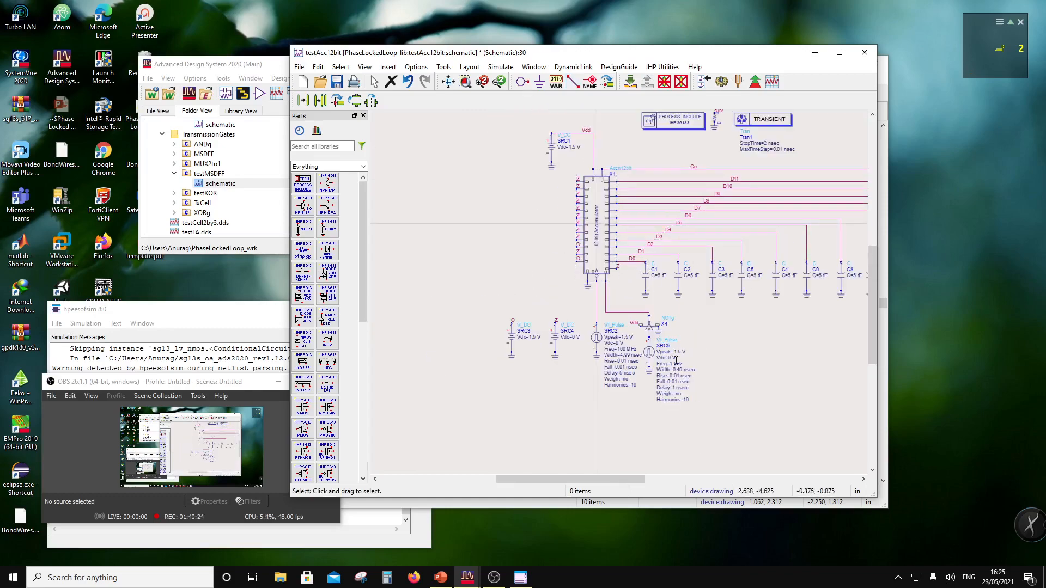
scroll(645, 321, up, 1)
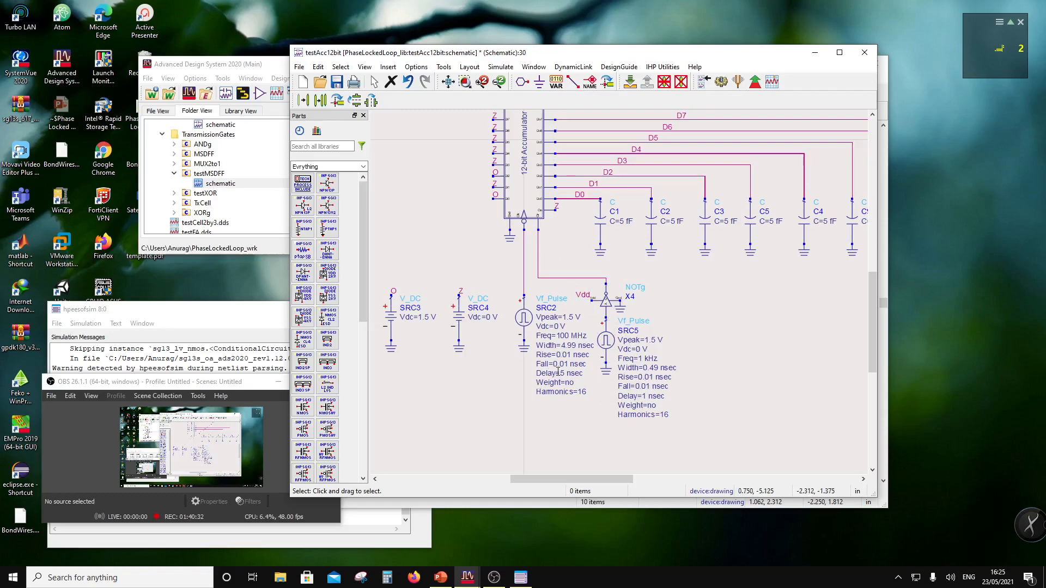
scroll(580, 275, down, 3)
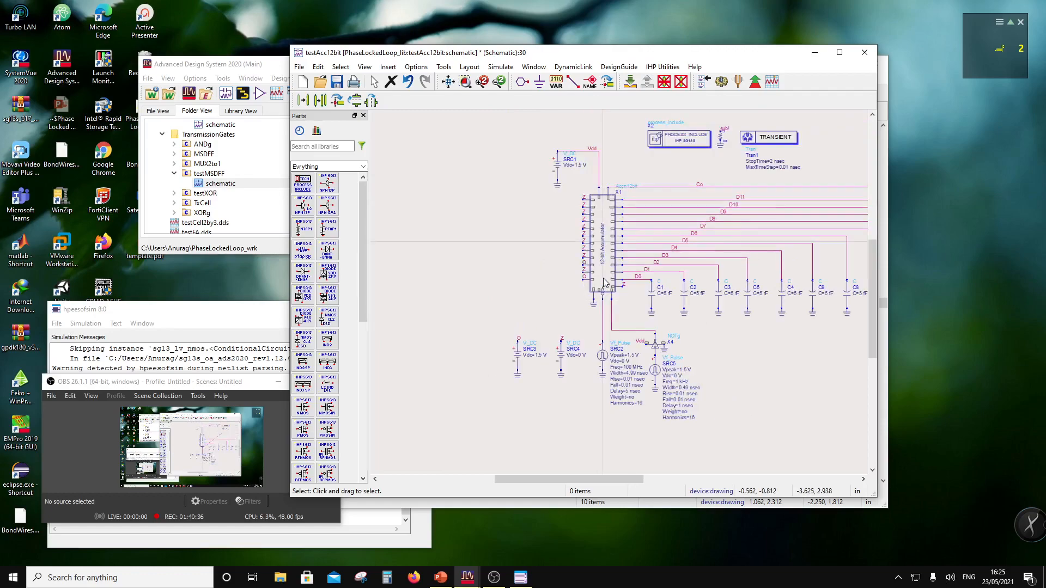
scroll(599, 258, up, 2)
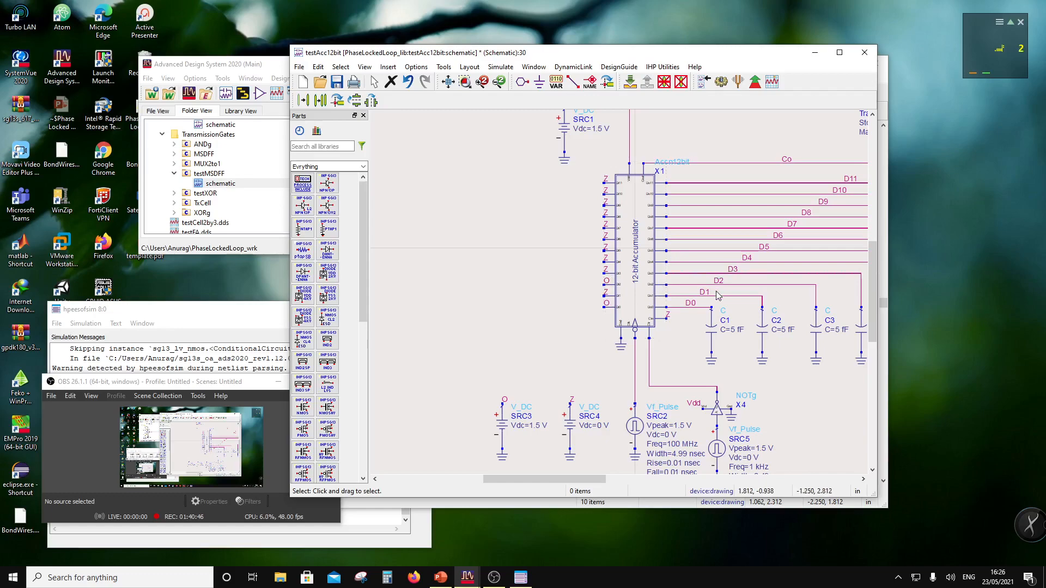
scroll(652, 292, down, 2)
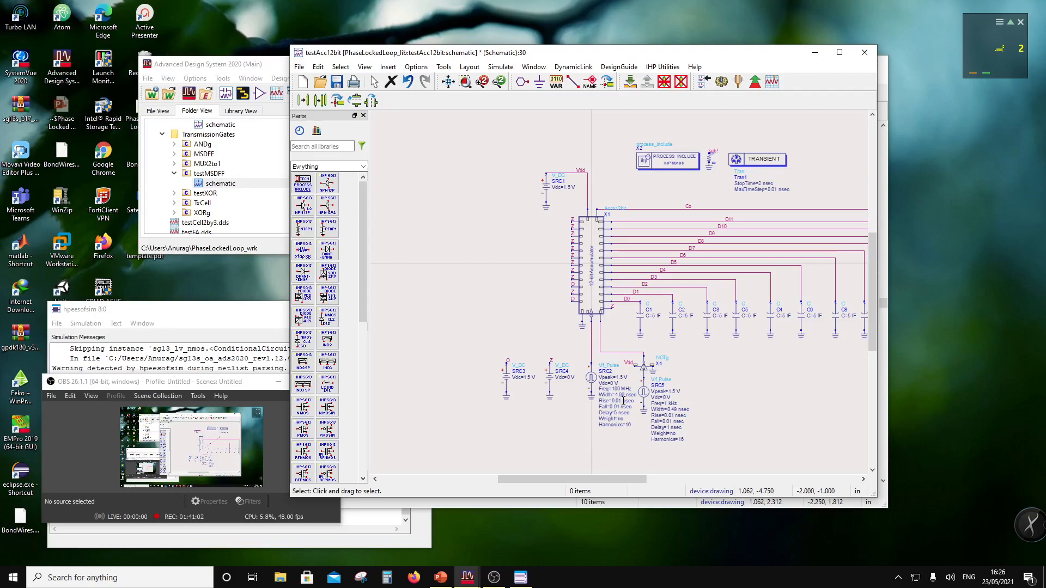
Launch Windows Calculator by searching 'calc' from the taskbar.
click(202, 578)
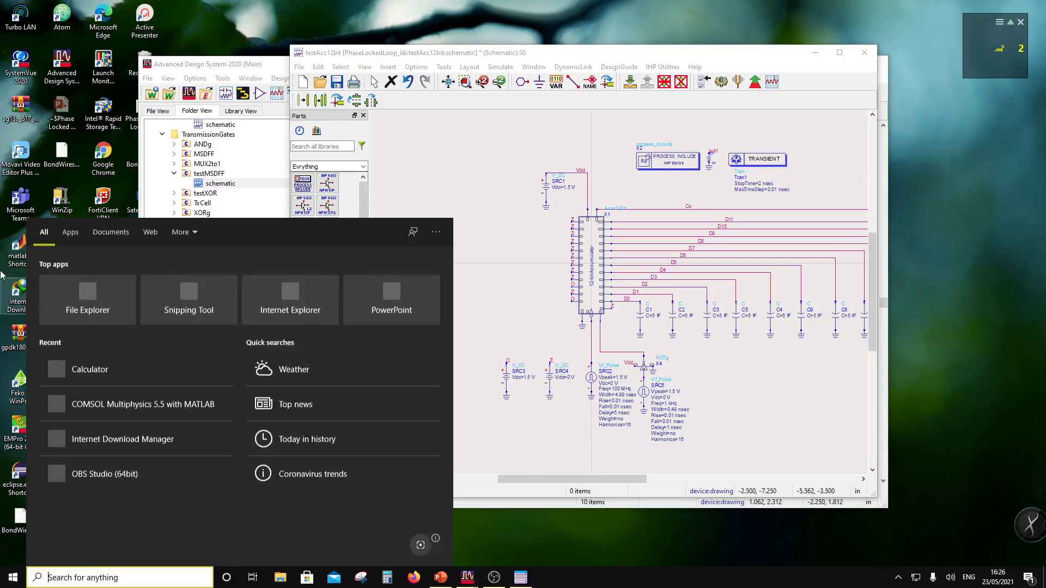
text(calc)
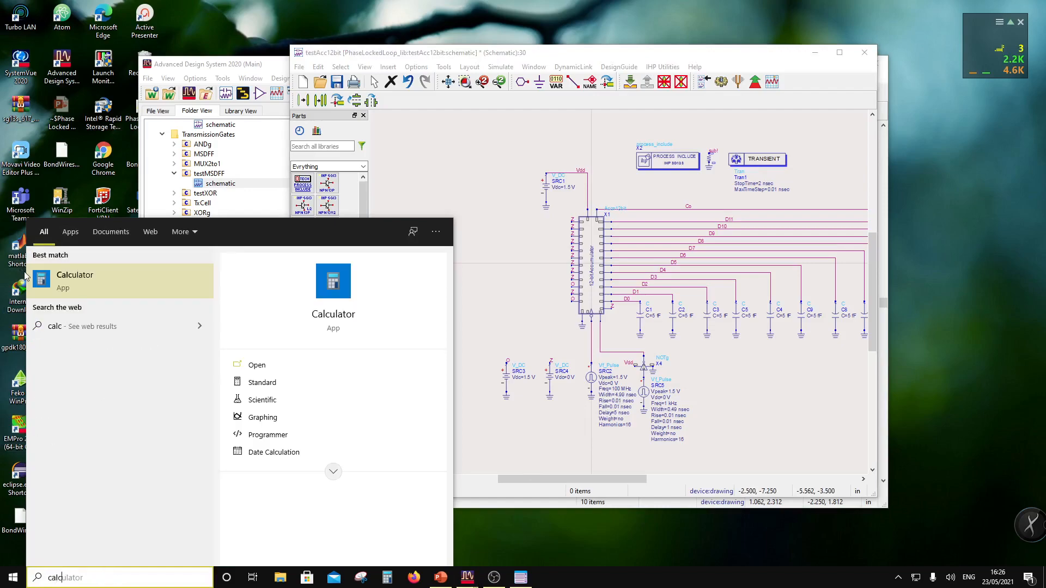
key(Return)
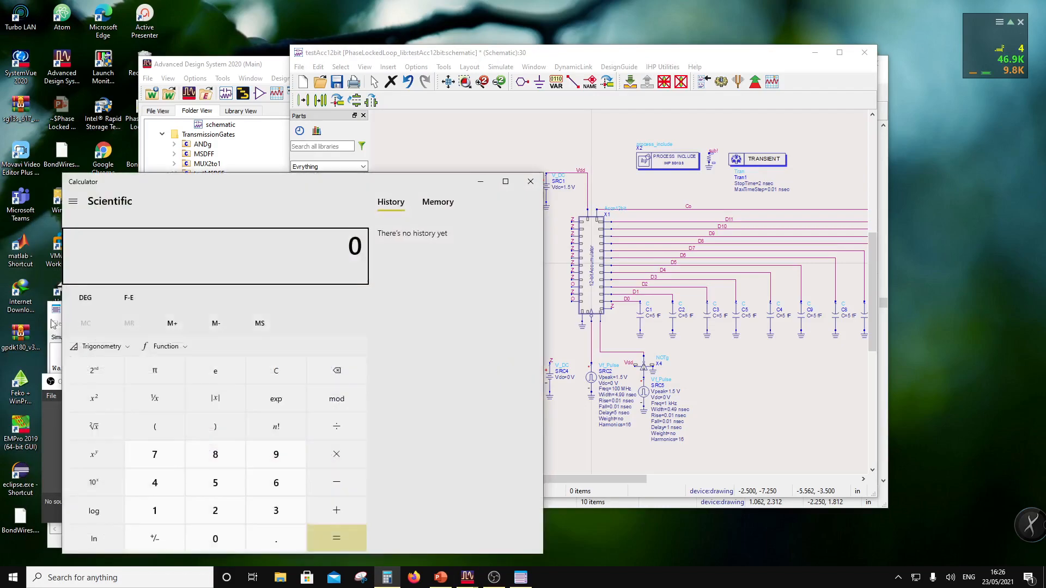
Compute 100 ÷ 4096 = 0.0244140625 and move the Calculator window aside.
click(155, 510)
double_click(223, 538)
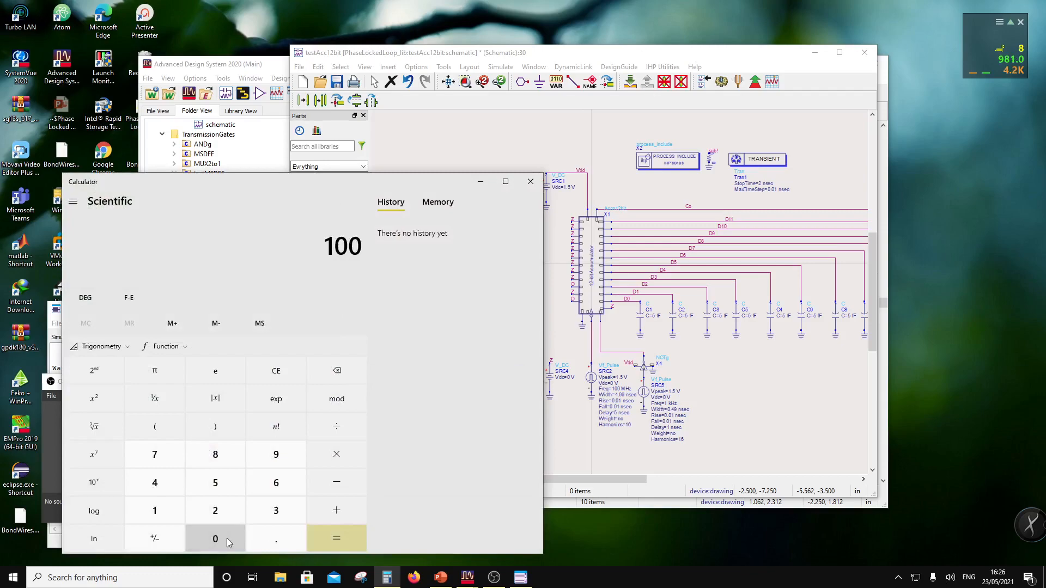
click(337, 427)
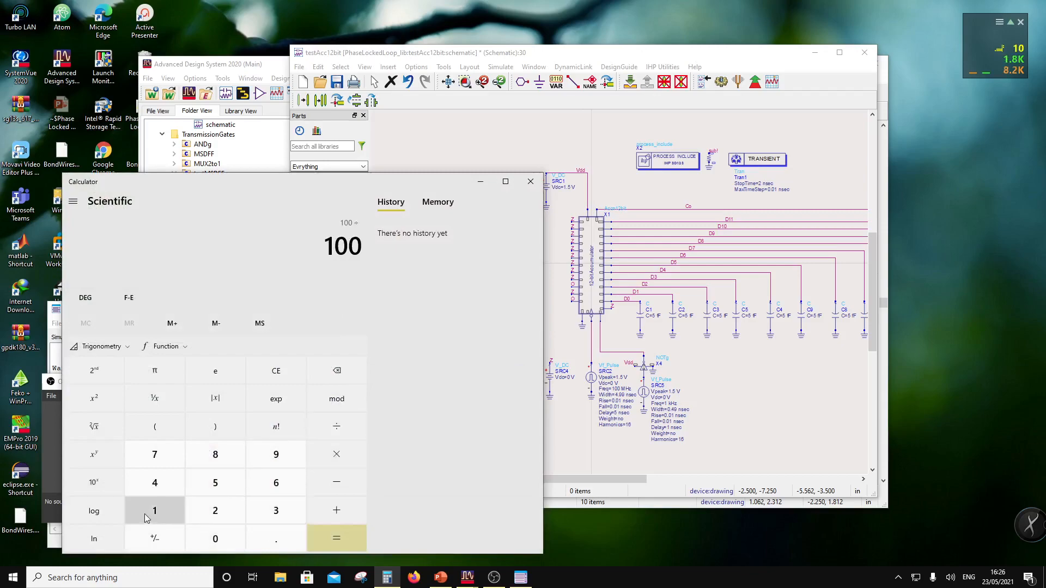
click(175, 490)
click(215, 538)
click(276, 454)
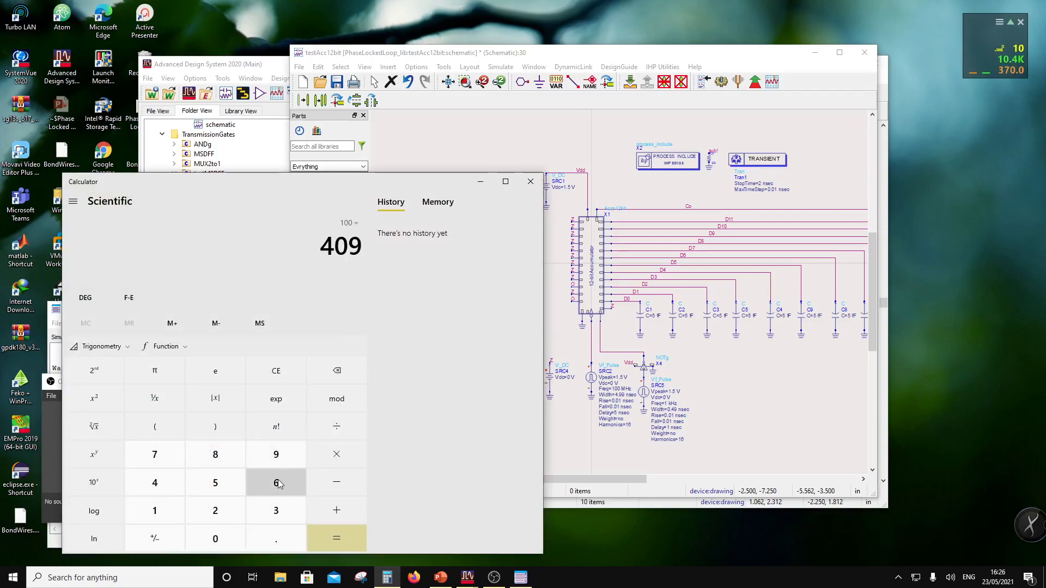
click(275, 483)
click(334, 540)
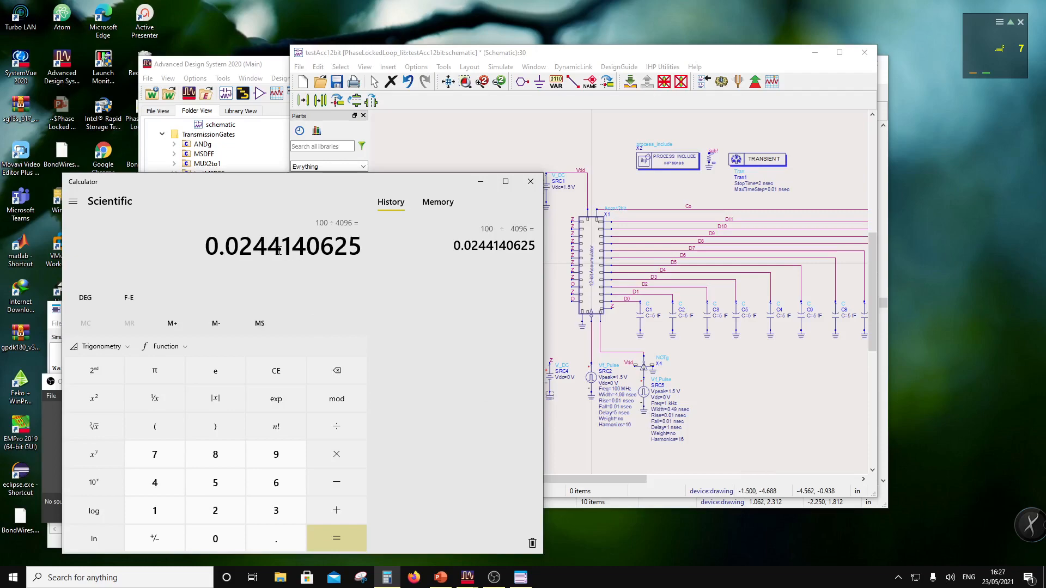
drag(318, 183, 260, 236)
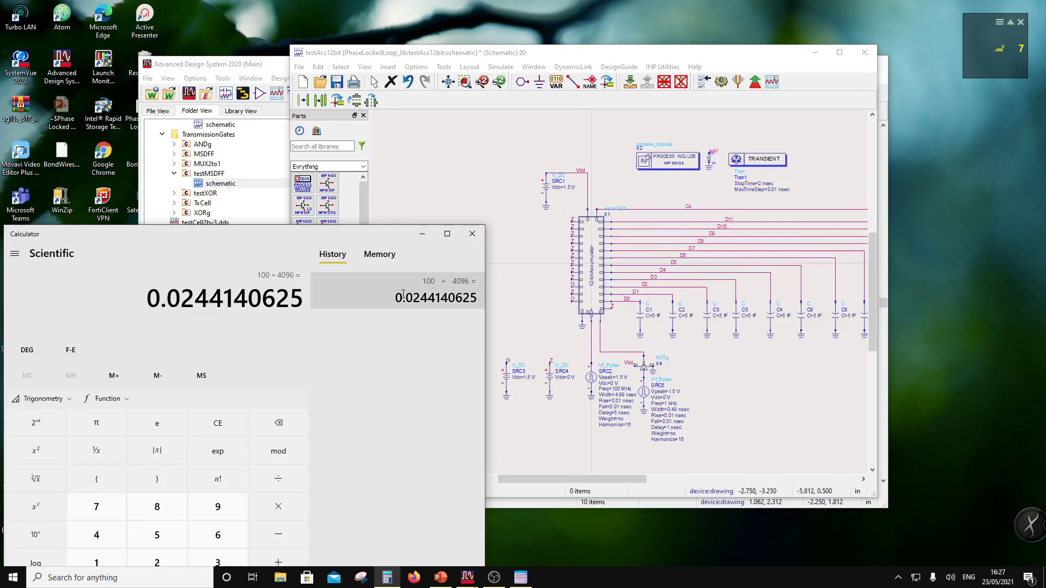
Close Calculator, save the testAcc12bit schematic, then bring Calculator back from the taskbar.
click(467, 240)
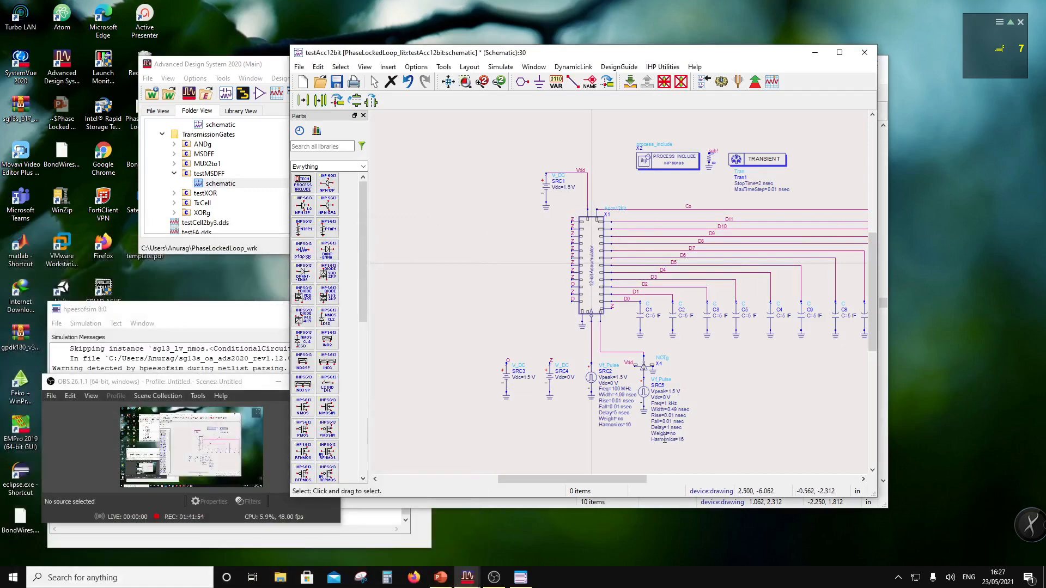
scroll(657, 279, up, 1)
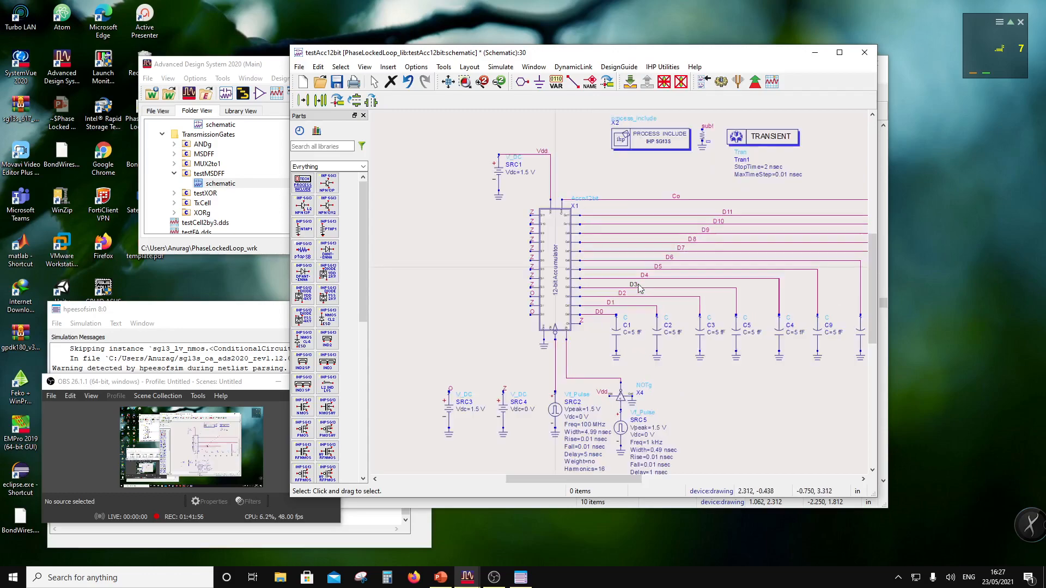
scroll(636, 284, down, 1)
scroll(630, 292, up, 1)
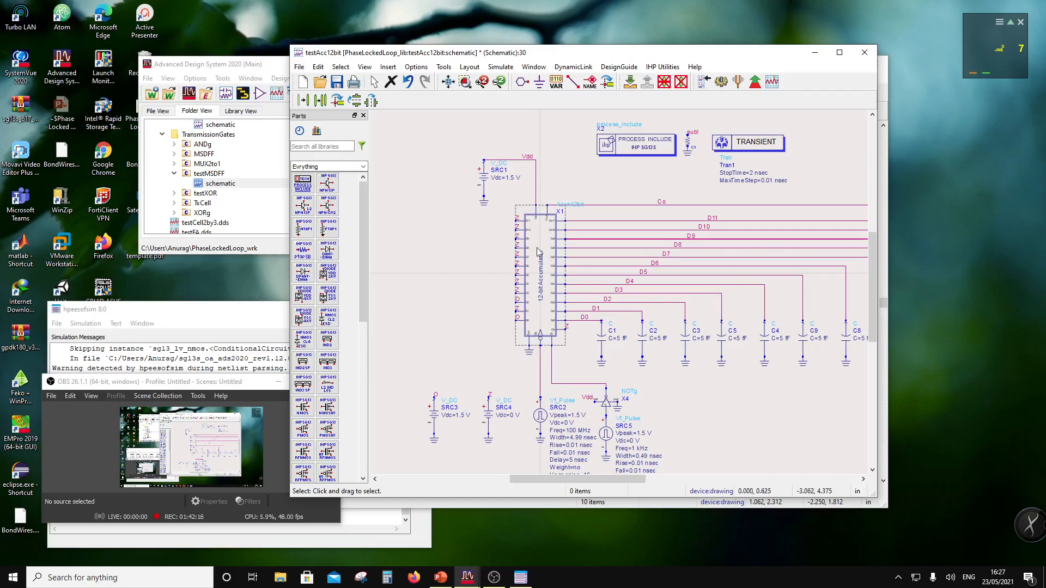
click(336, 82)
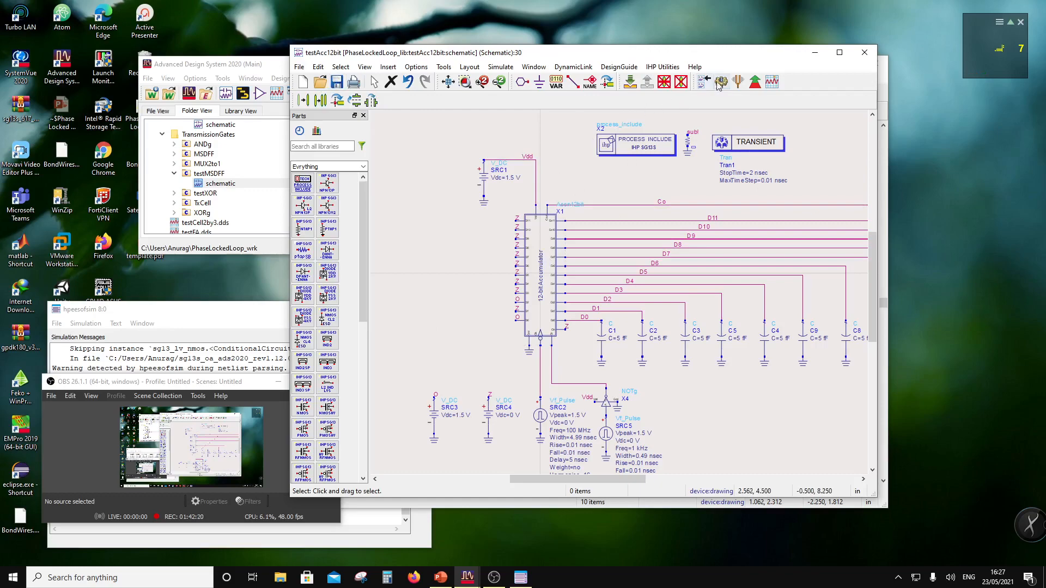
scroll(658, 265, down, 1)
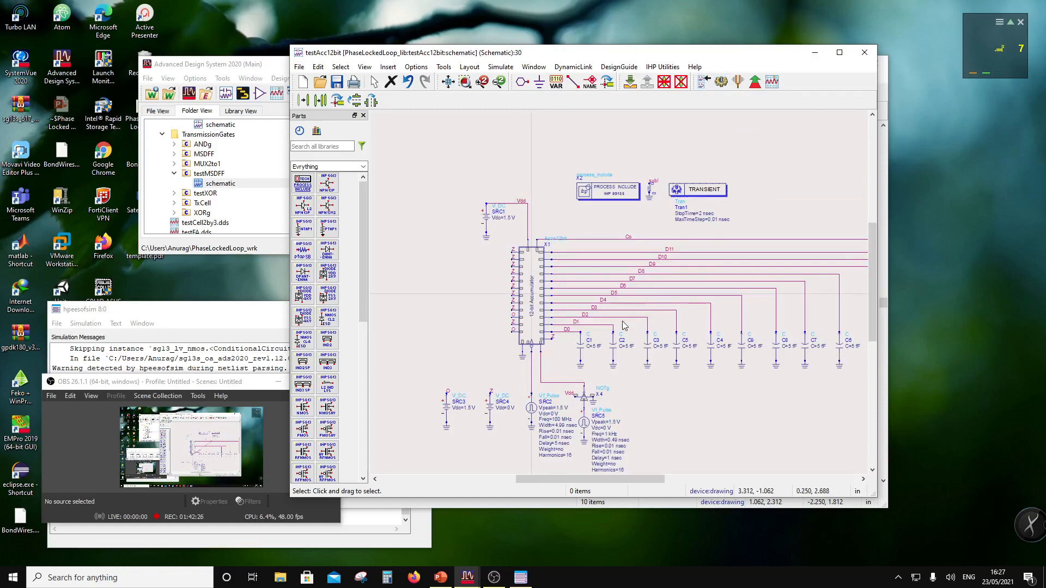
click(386, 578)
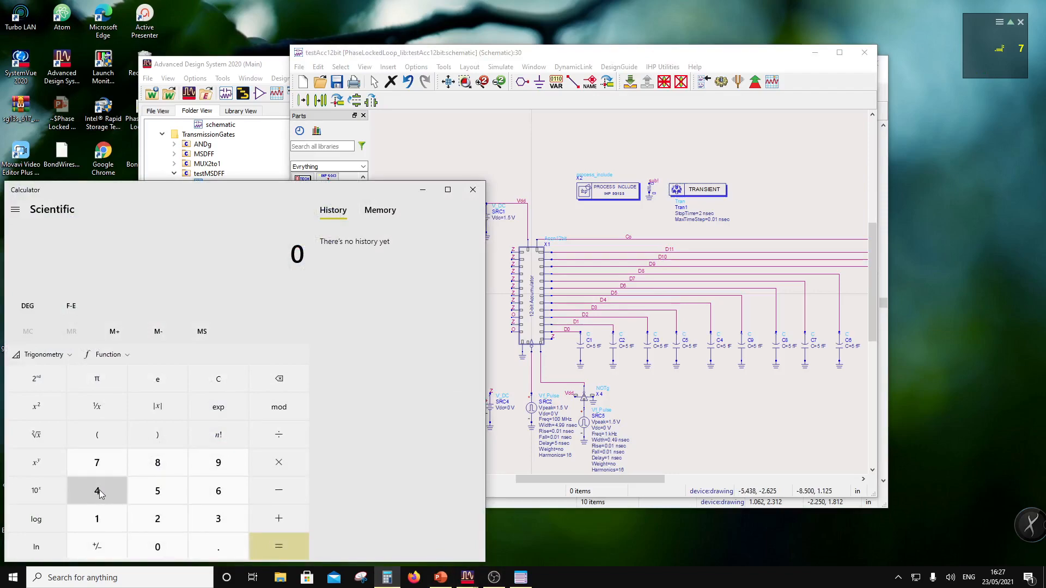
Multiply 0.1 by 4096 in Calculator, giving 409.6.
click(218, 546)
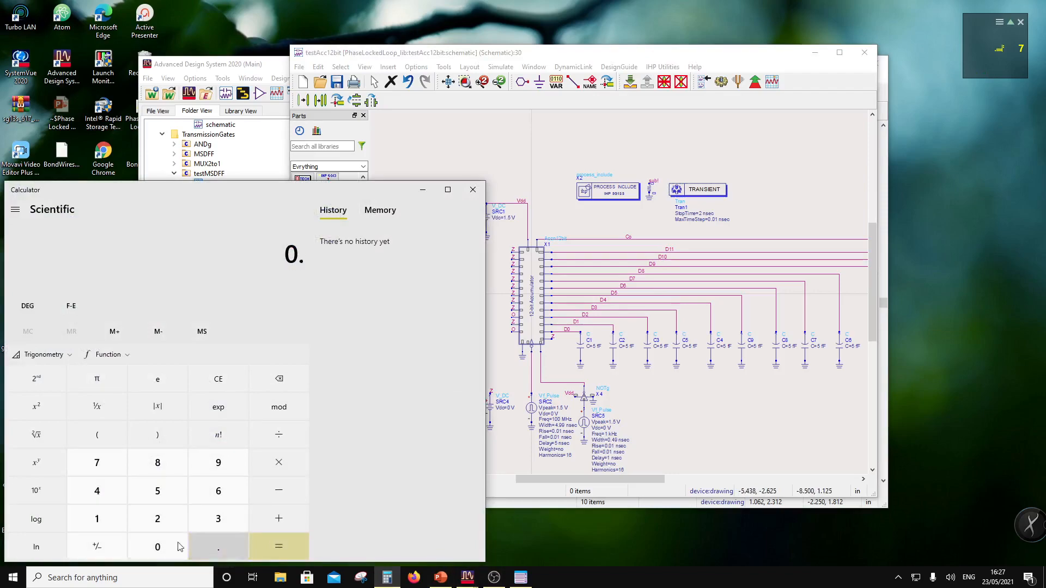
click(91, 520)
click(267, 465)
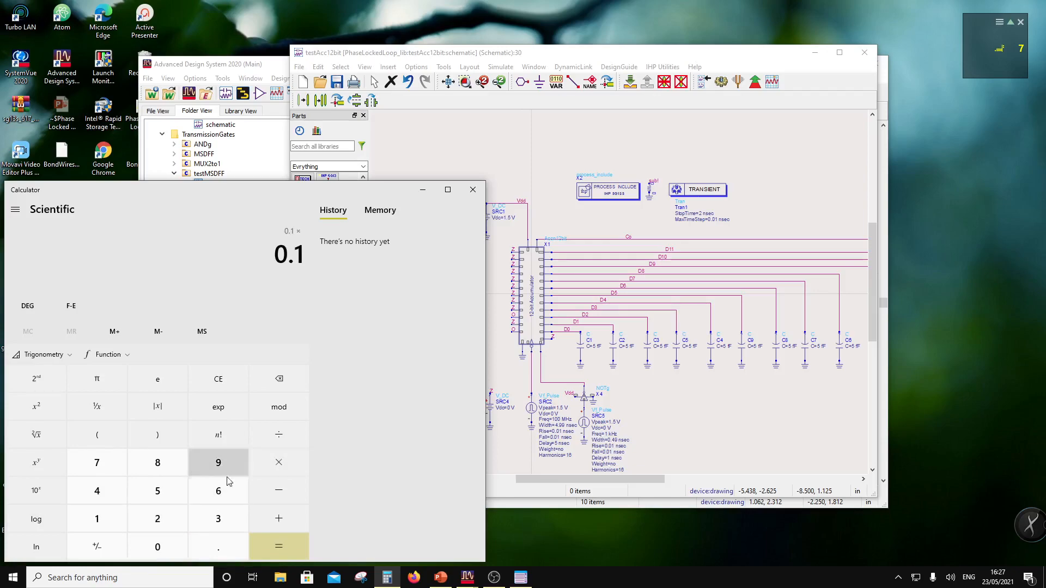
click(95, 493)
click(149, 540)
click(220, 464)
click(224, 495)
click(267, 542)
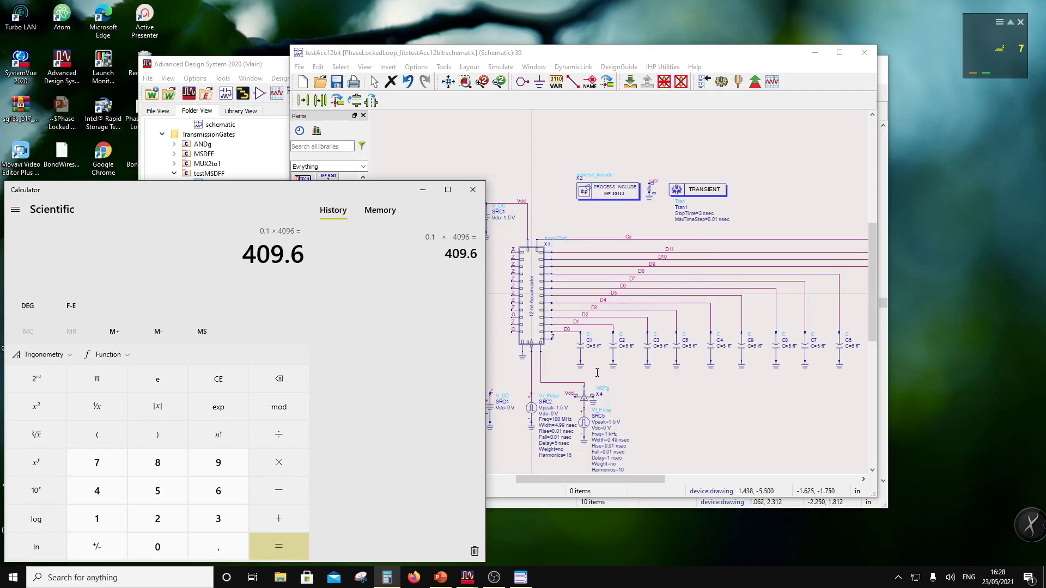
scroll(593, 386, up, 1)
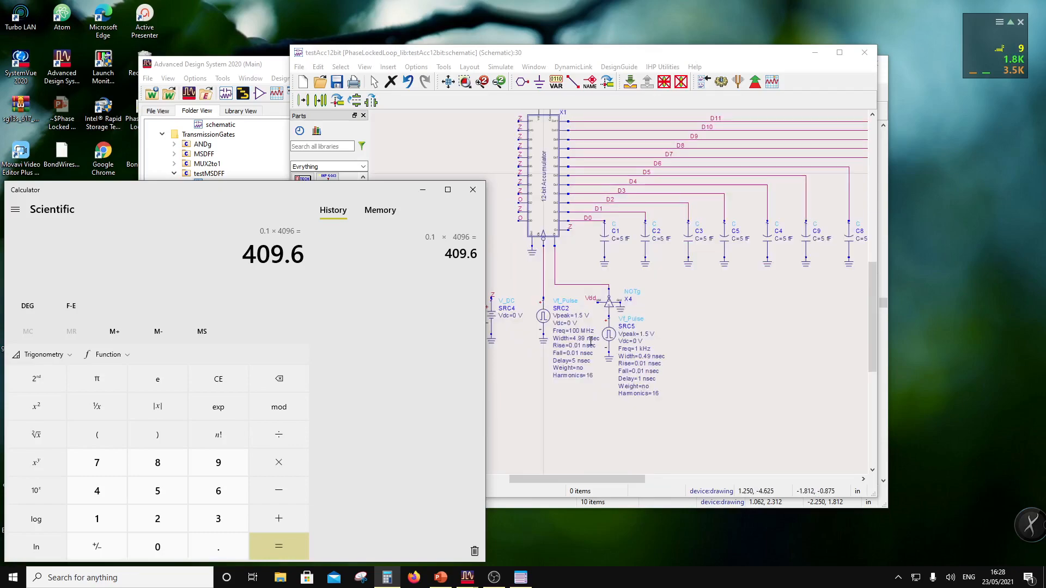
scroll(578, 364, down, 1)
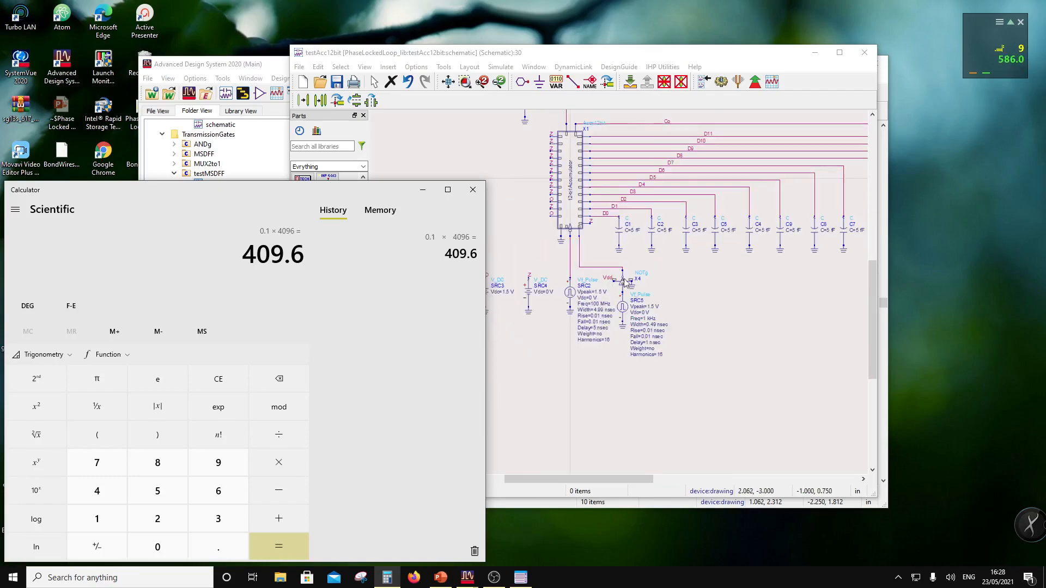
Set the Tran1 StopTime to 100 nsec and close Calculator.
scroll(626, 283, up, 3)
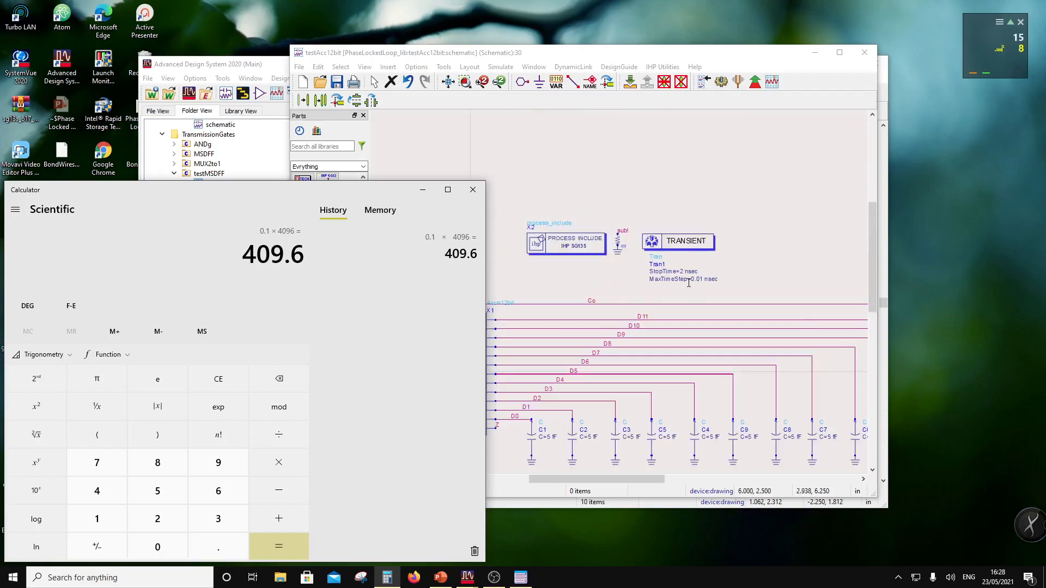
click(689, 282)
click(682, 271)
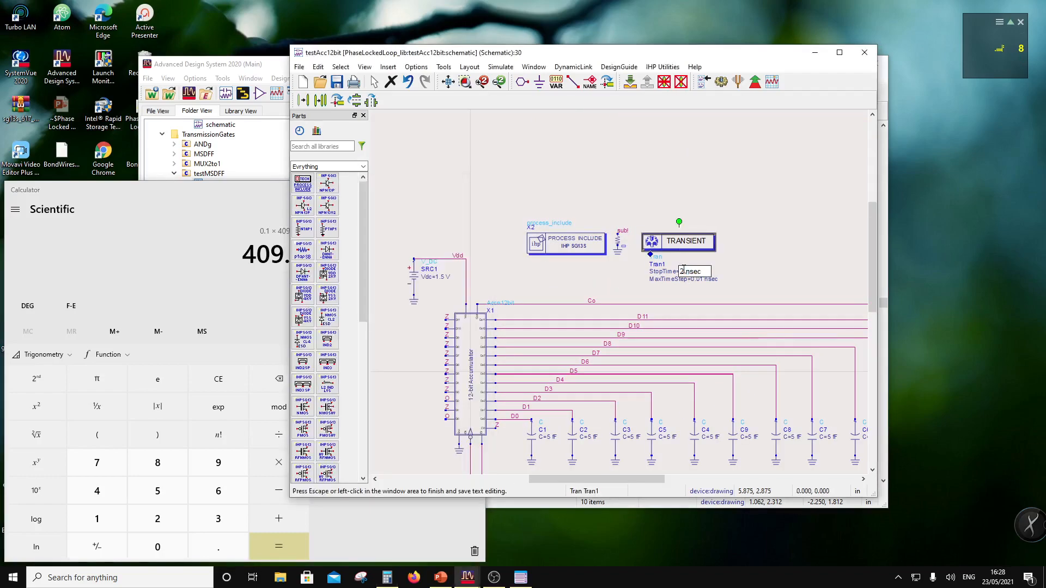
text(100)
click(739, 240)
scroll(636, 306, down, 2)
scroll(592, 341, up, 1)
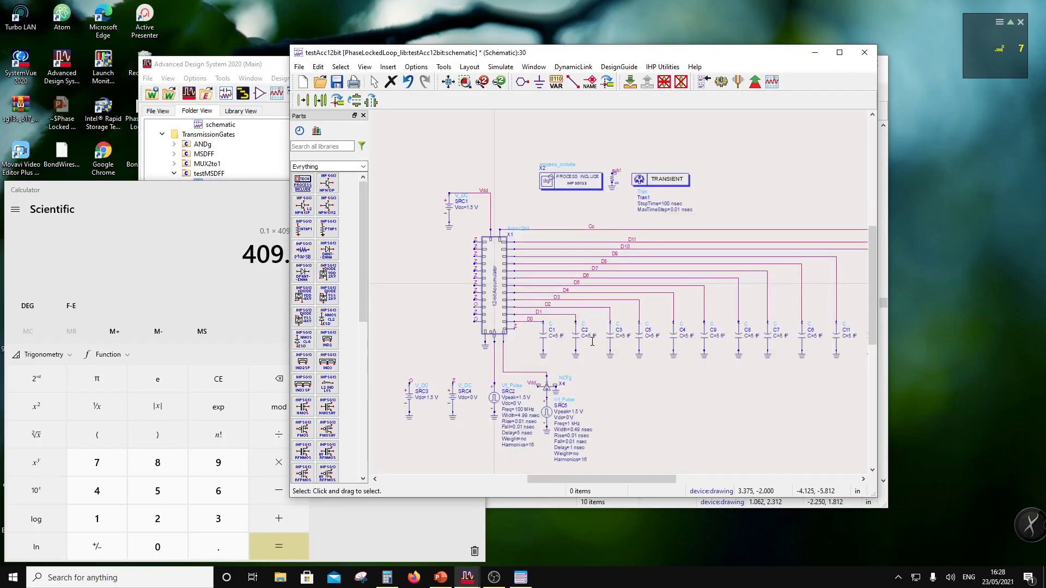
click(266, 200)
click(474, 190)
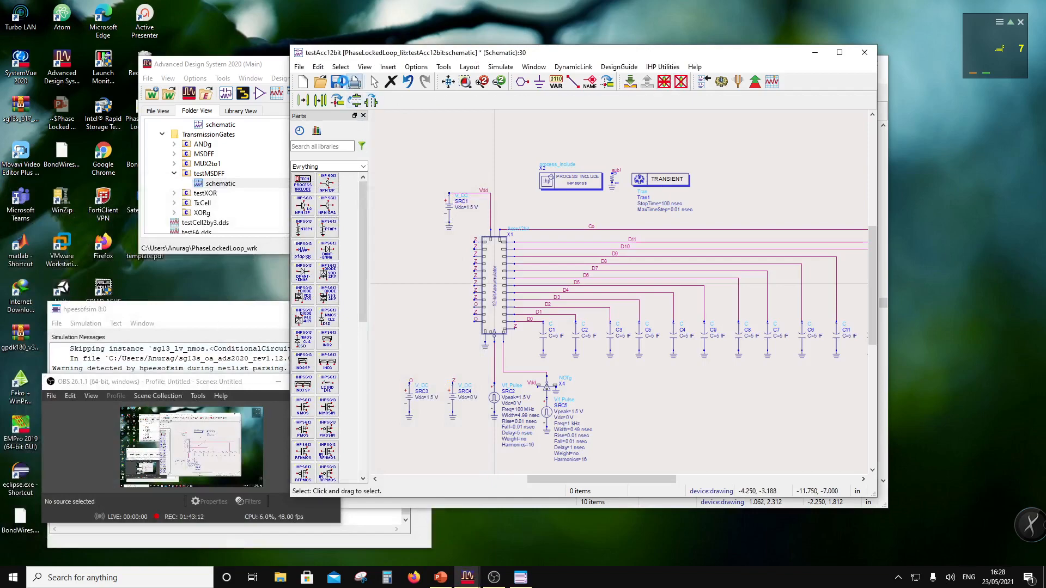
click(354, 82)
key(Escape)
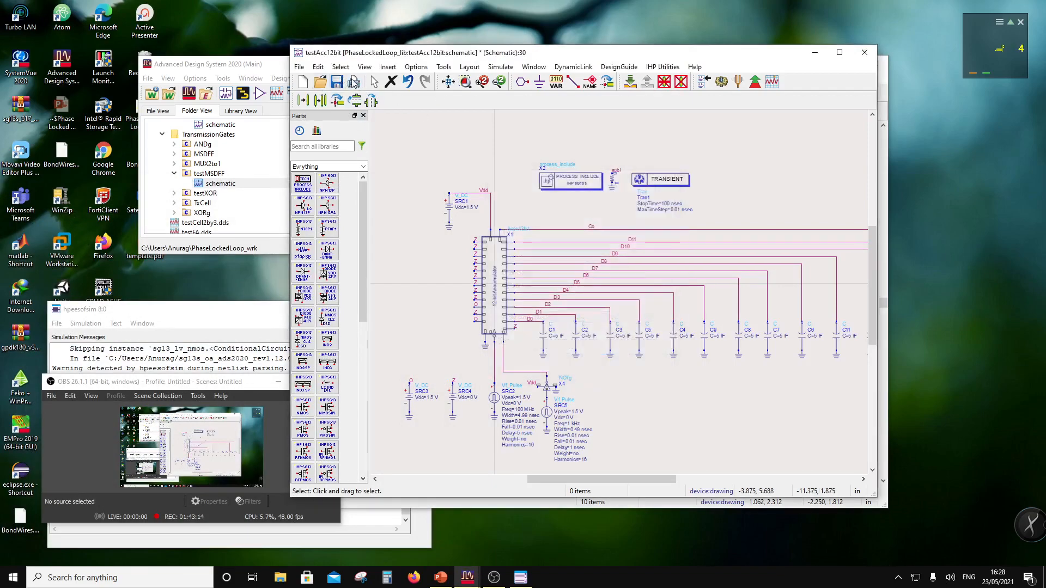
click(336, 81)
click(720, 81)
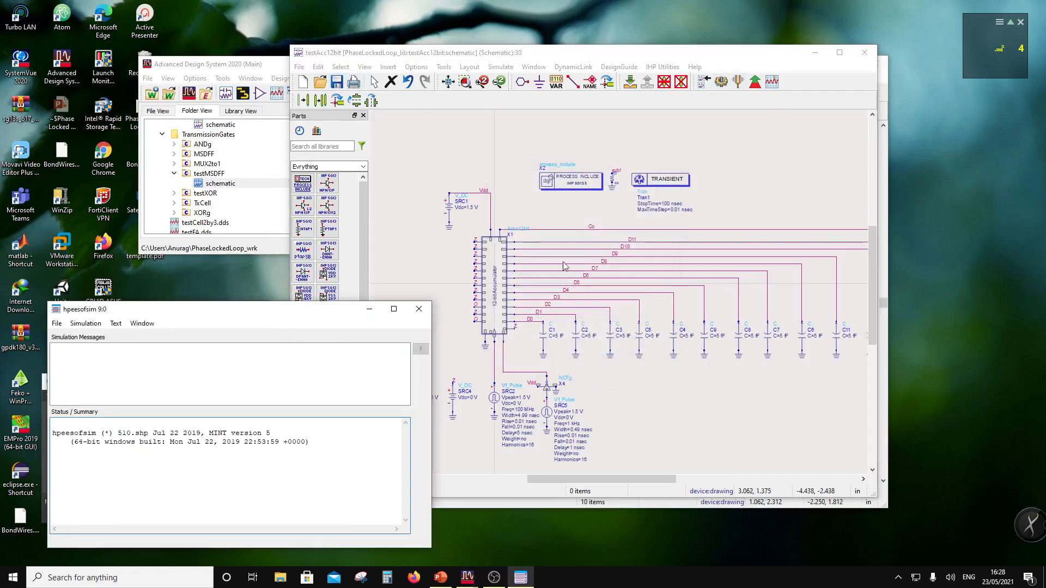
drag(290, 314, 328, 88)
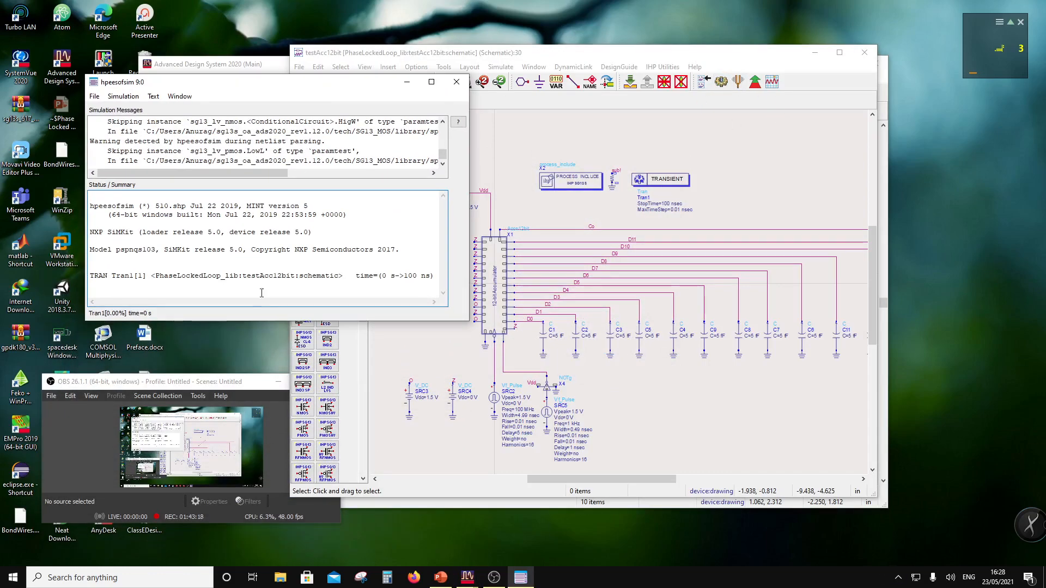
click(227, 381)
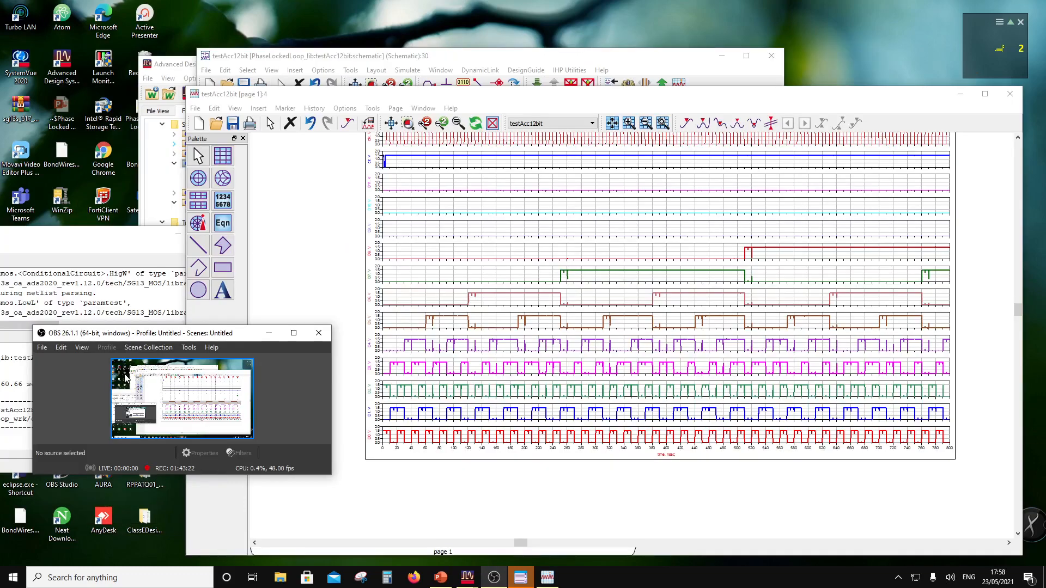
click(282, 100)
drag(282, 99, 349, 139)
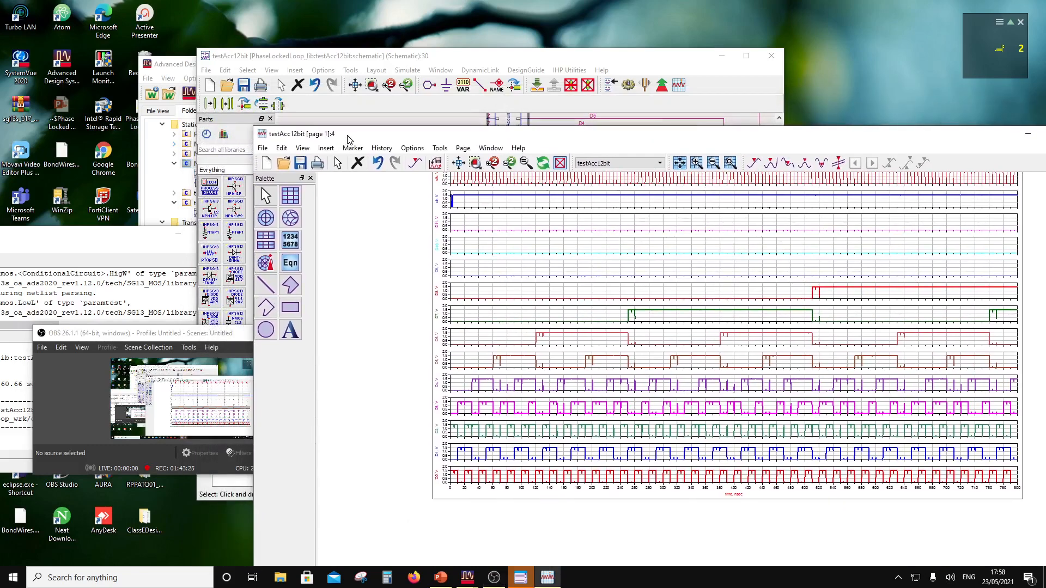
click(337, 64)
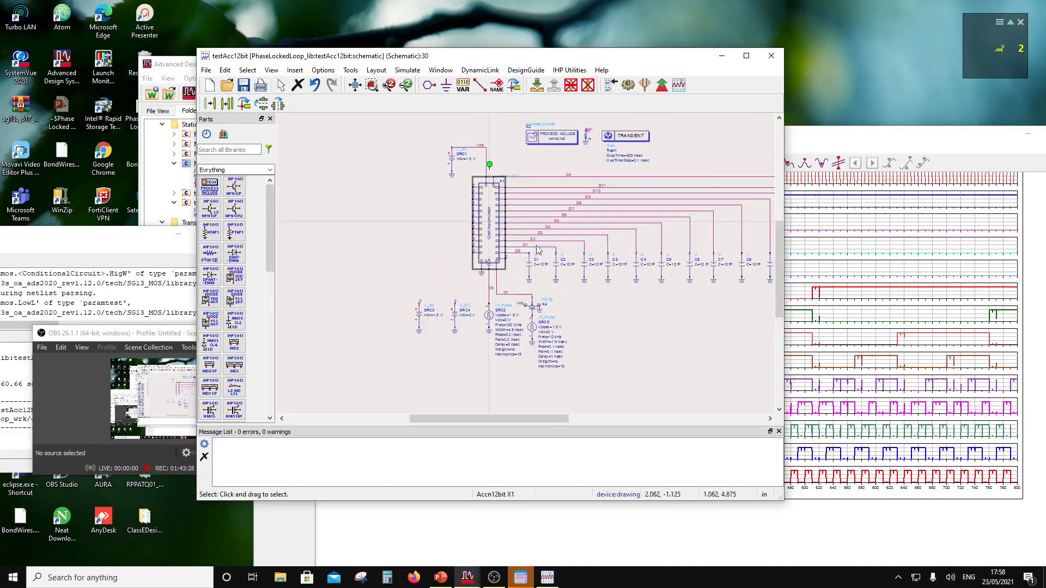
click(537, 85)
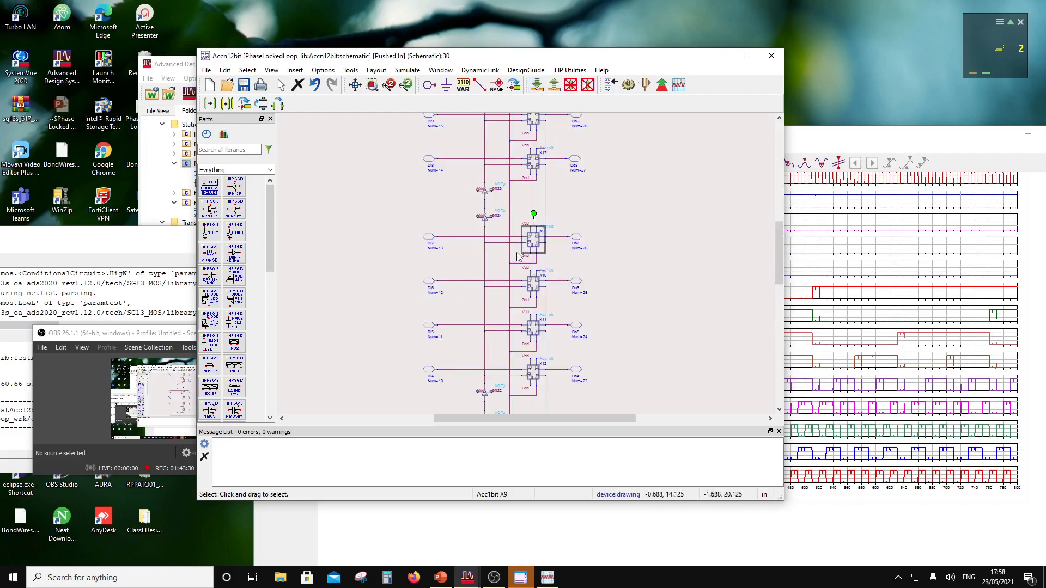
scroll(519, 205, down, 1)
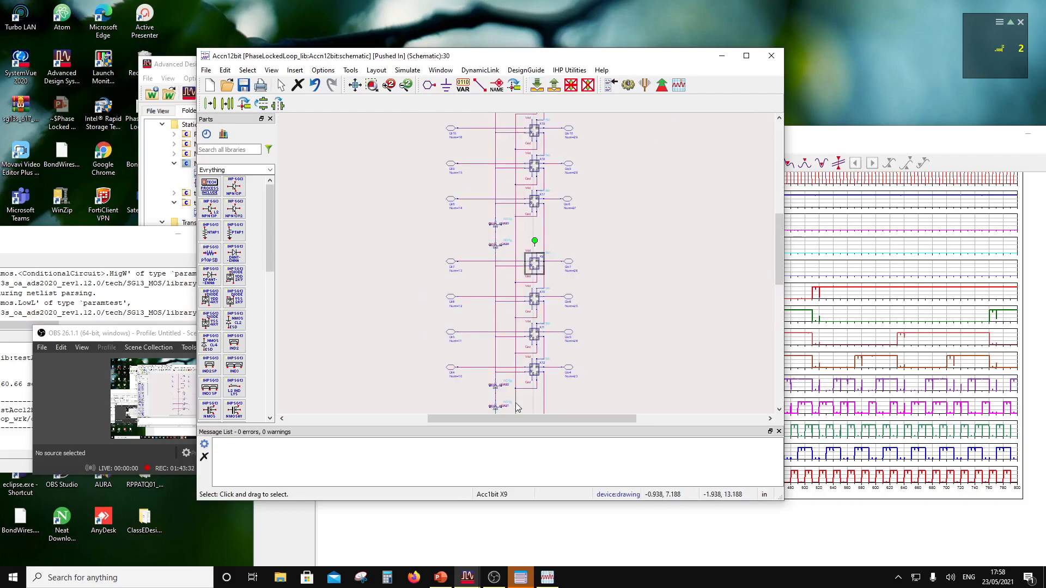
scroll(525, 272, down, 1)
scroll(524, 274, down, 1)
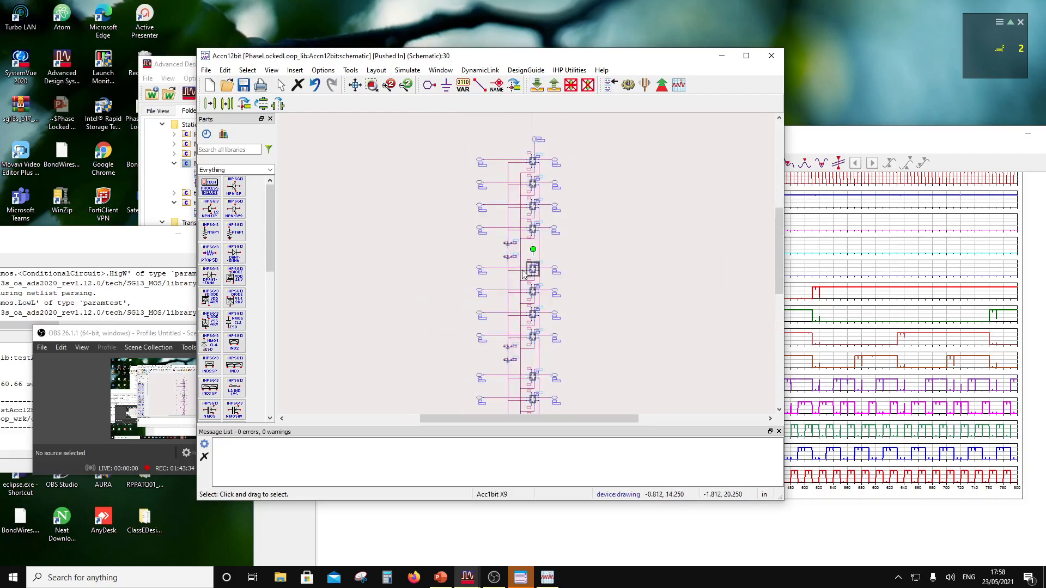
scroll(516, 317, down, 2)
scroll(559, 315, up, 2)
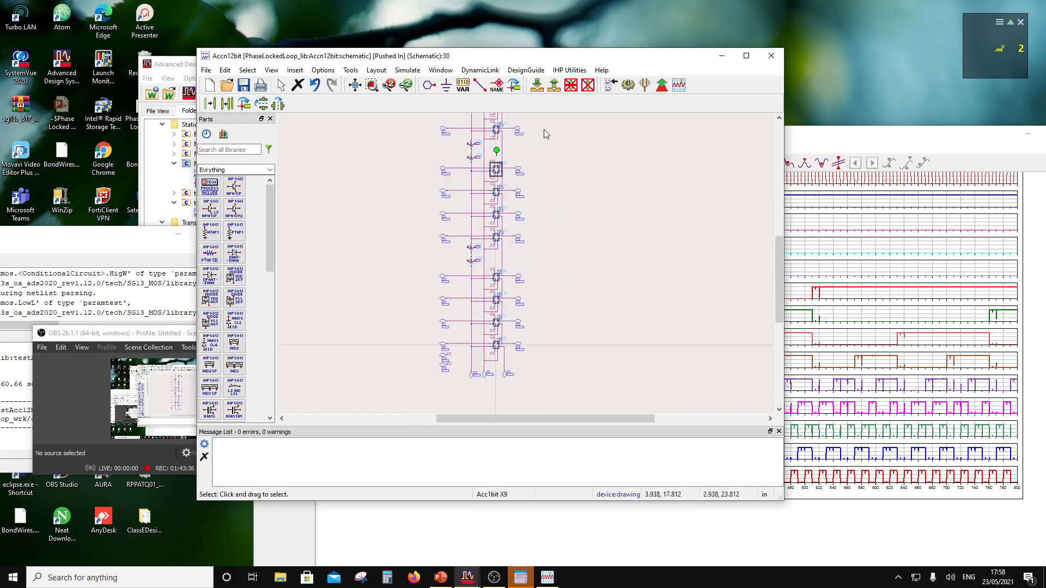
click(554, 85)
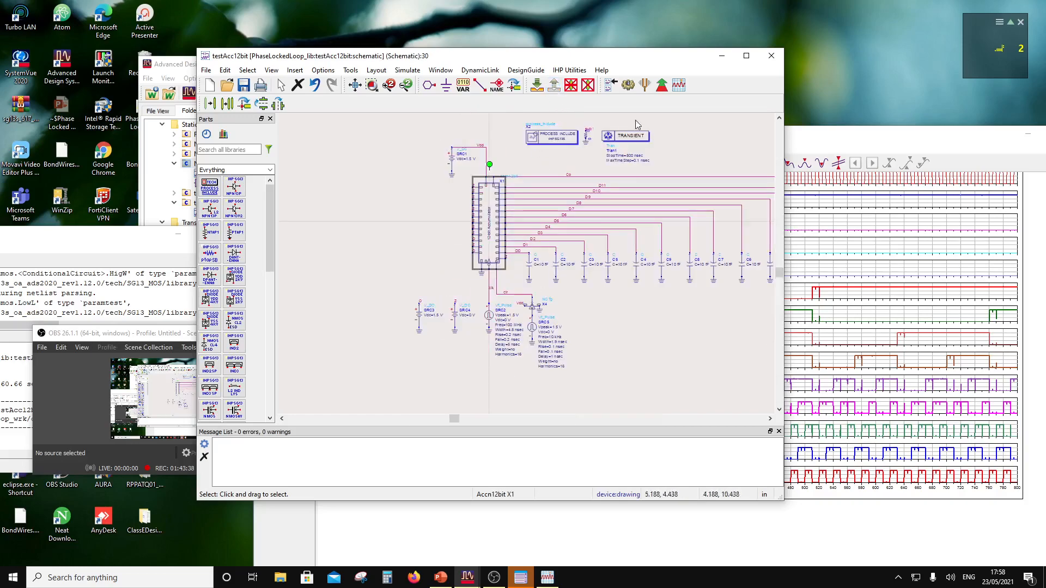
drag(821, 136, 719, 111)
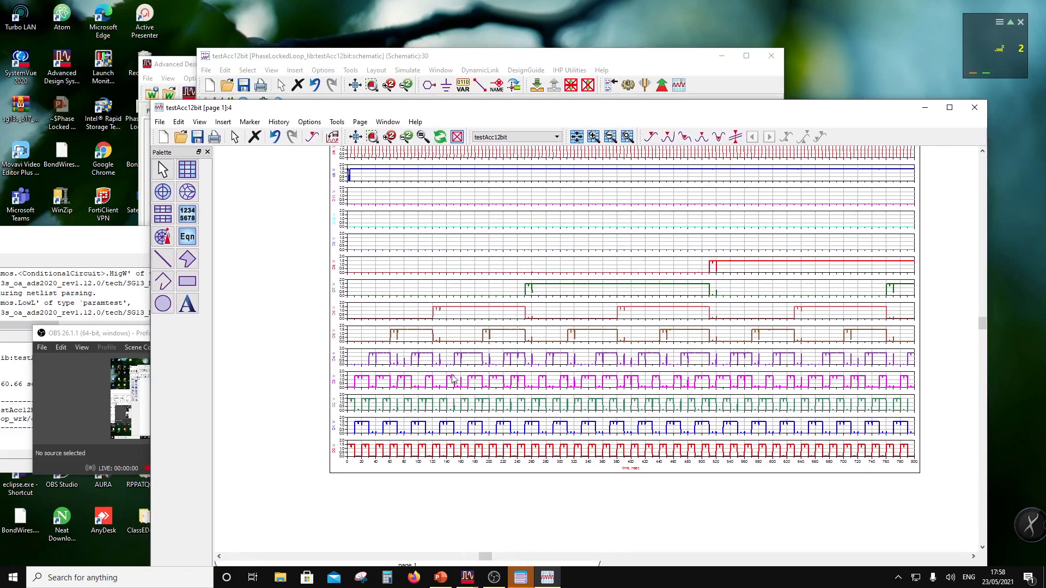
scroll(470, 390, up, 1)
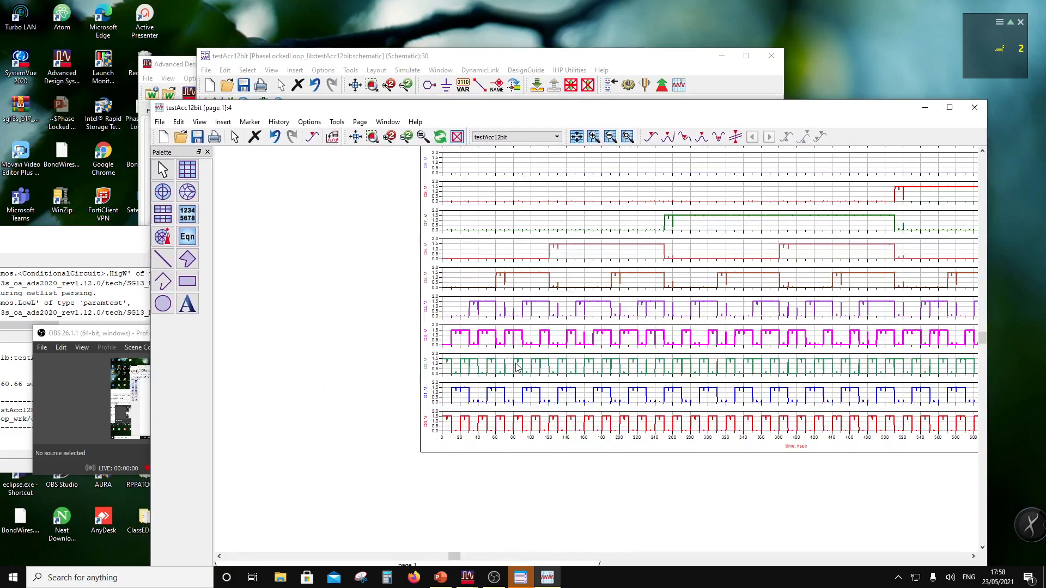
scroll(517, 367, up, 1)
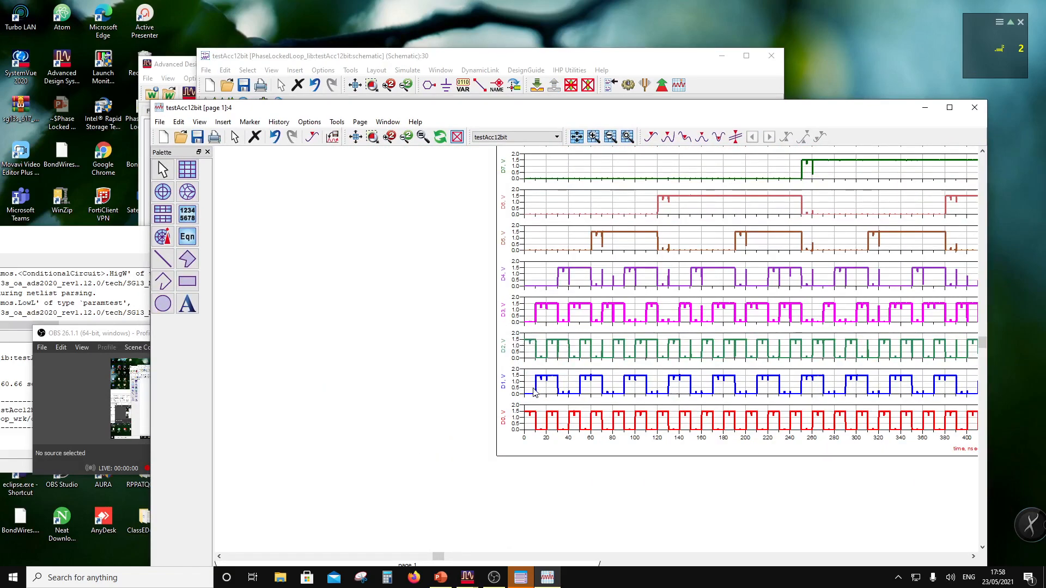
mouse_move(532, 416)
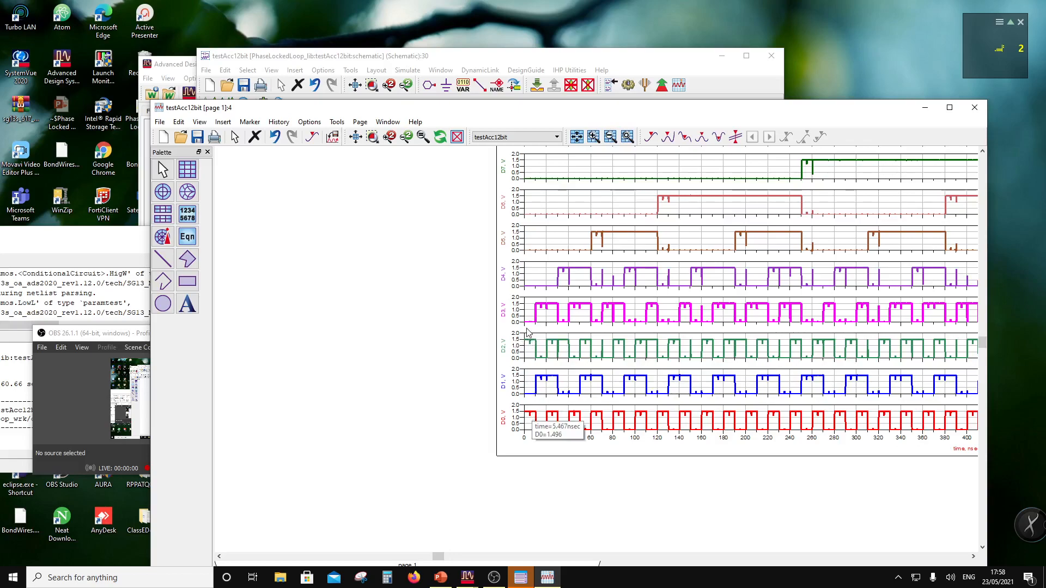
mouse_move(530, 326)
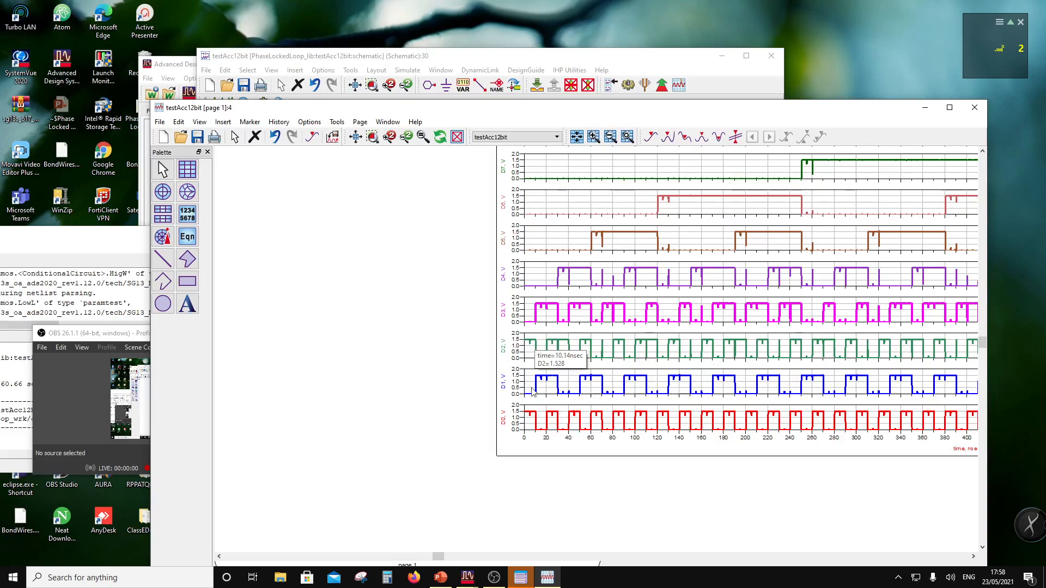
mouse_move(534, 345)
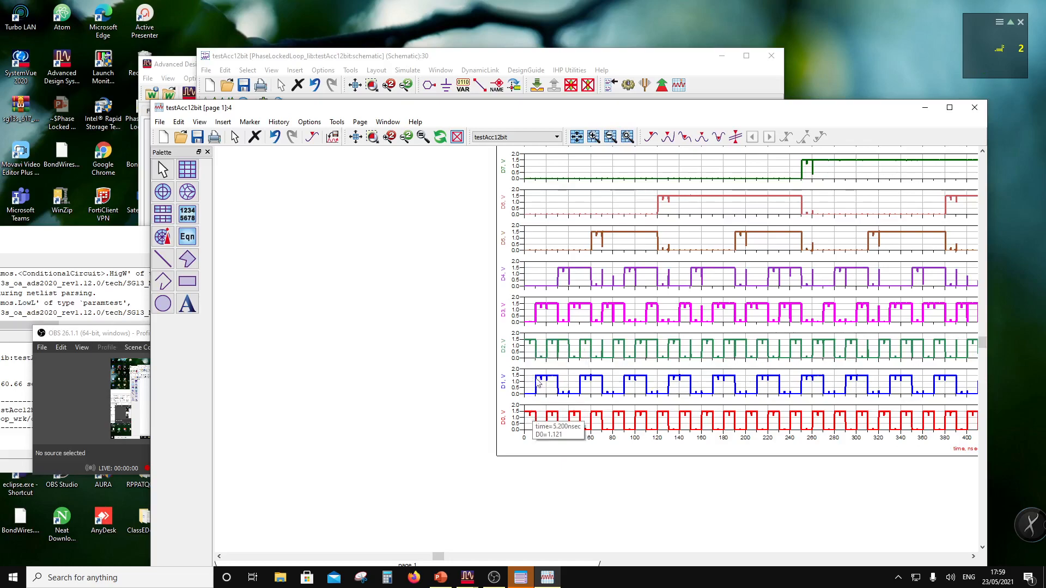
mouse_move(539, 380)
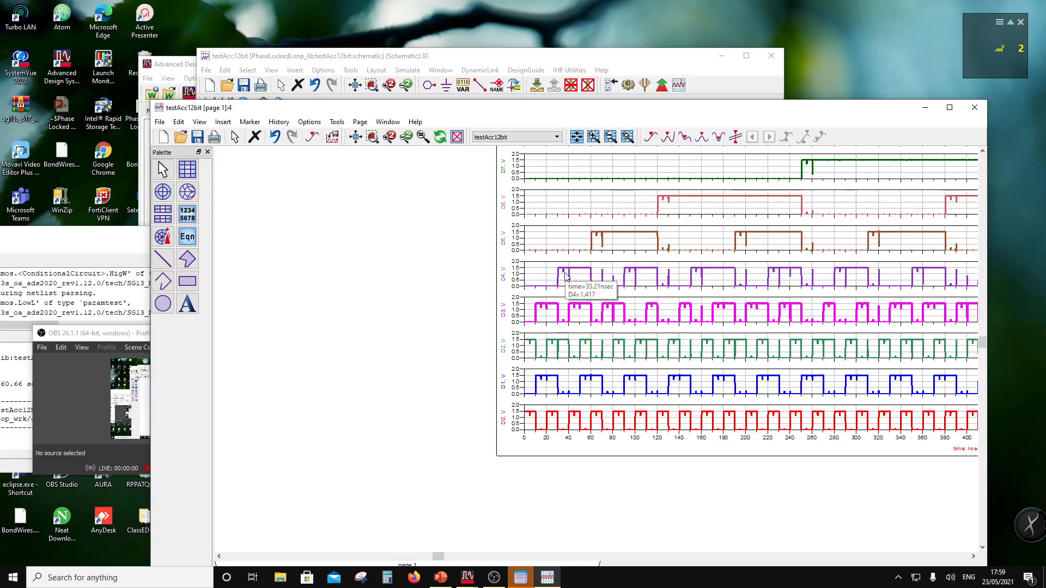
mouse_move(566, 274)
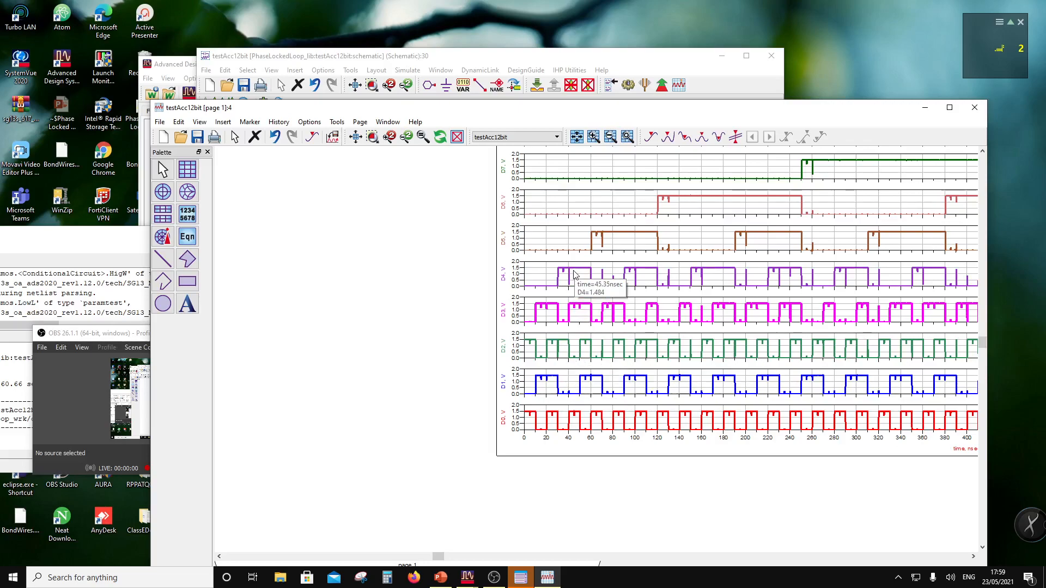
mouse_move(578, 309)
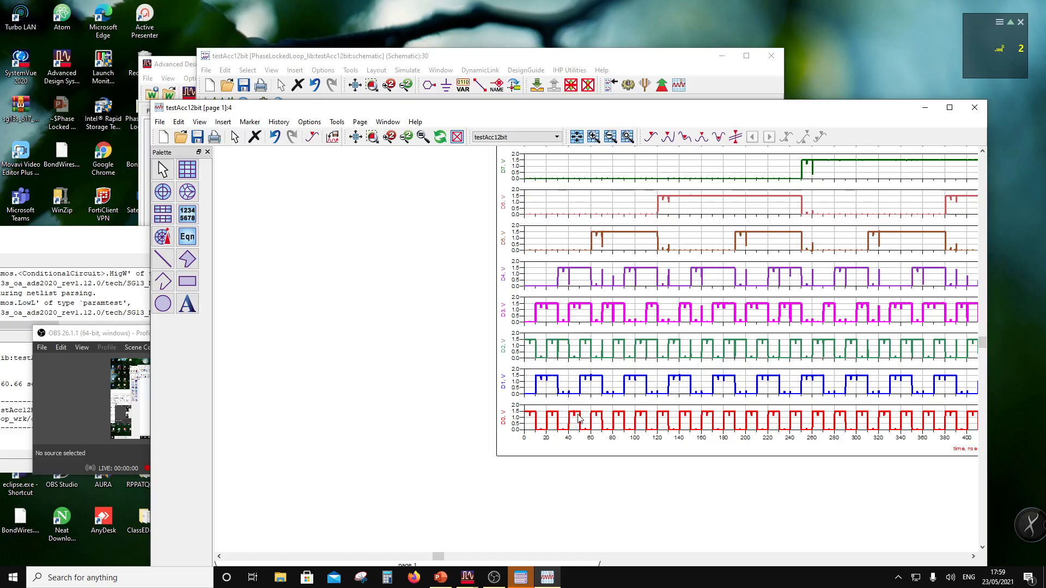
mouse_move(578, 418)
mouse_move(588, 340)
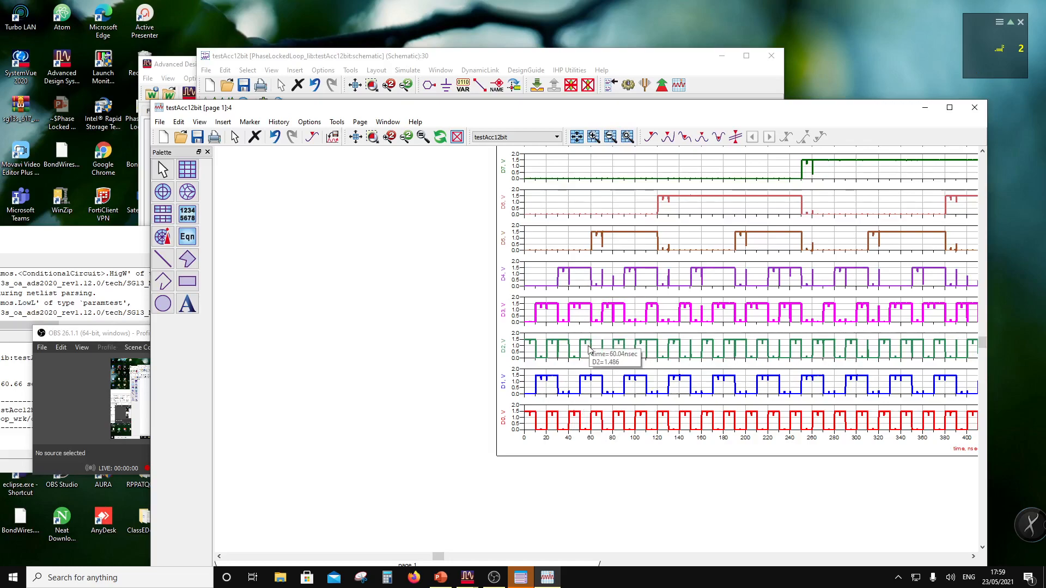
mouse_move(588, 380)
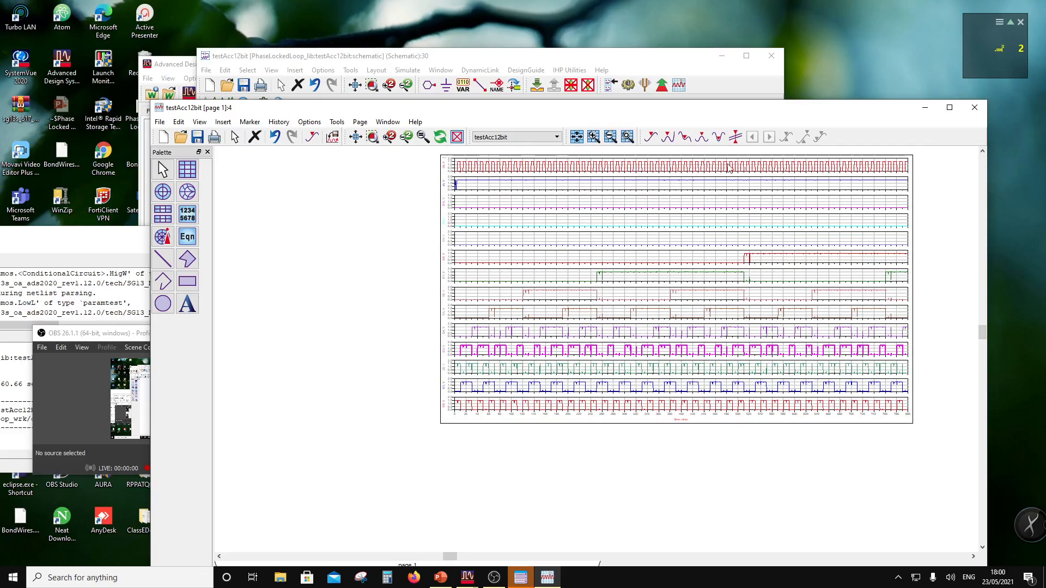
mouse_move(745, 168)
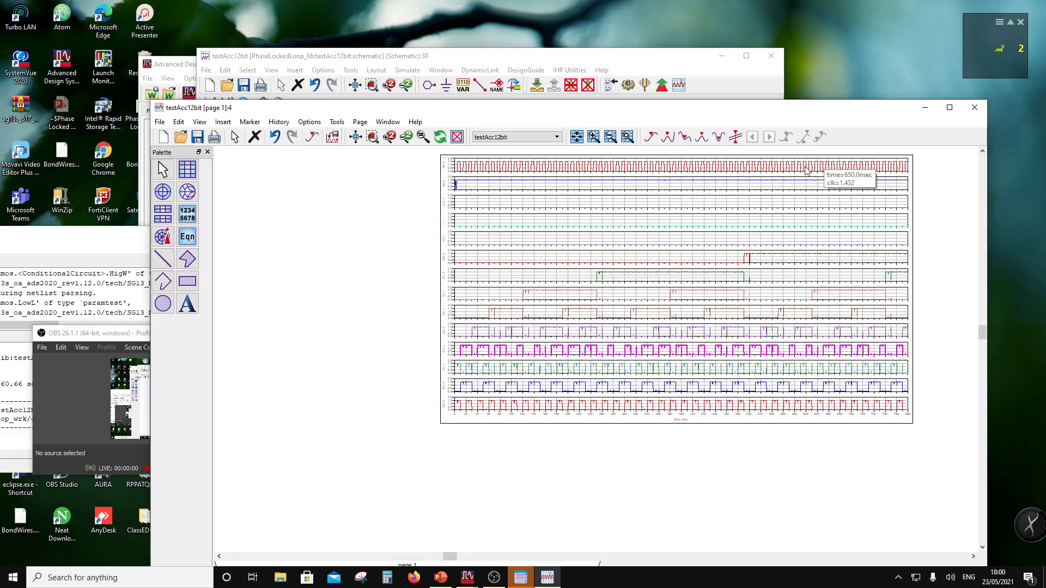
Add the Co carry-out signal as a new trace on the waveform plot.
click(414, 82)
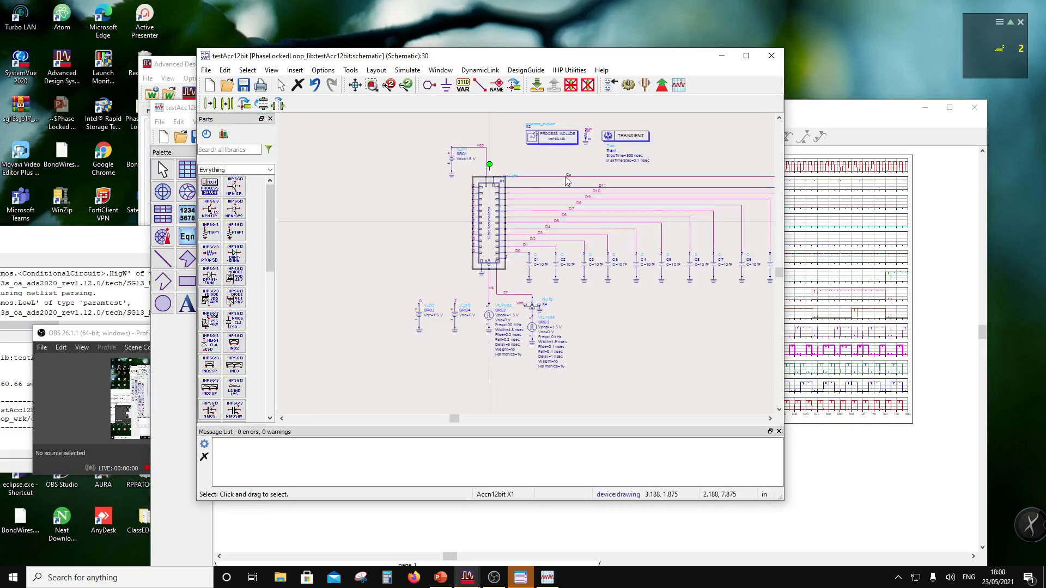
click(888, 123)
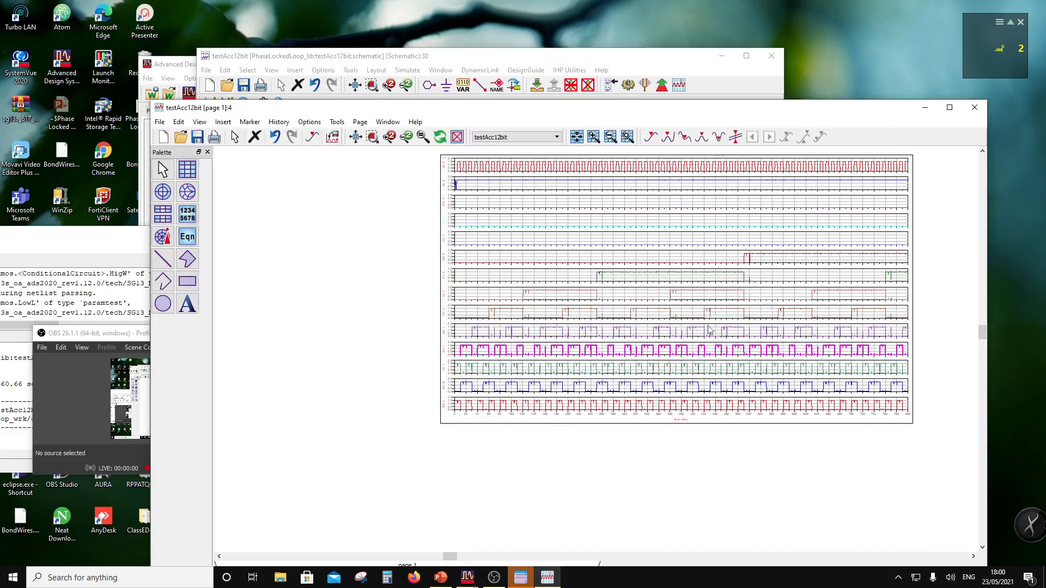
double_click(497, 217)
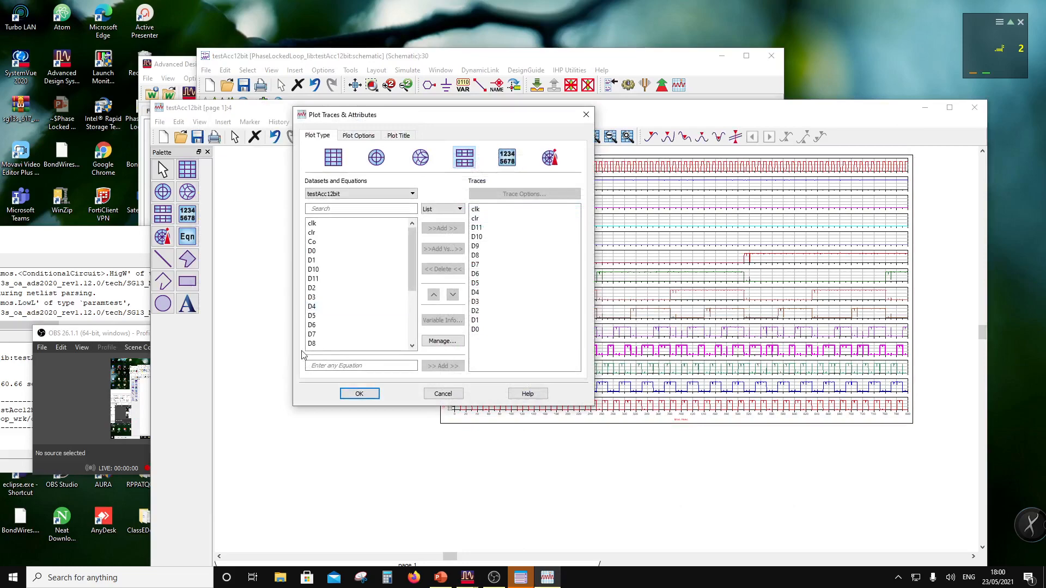
click(327, 243)
click(442, 229)
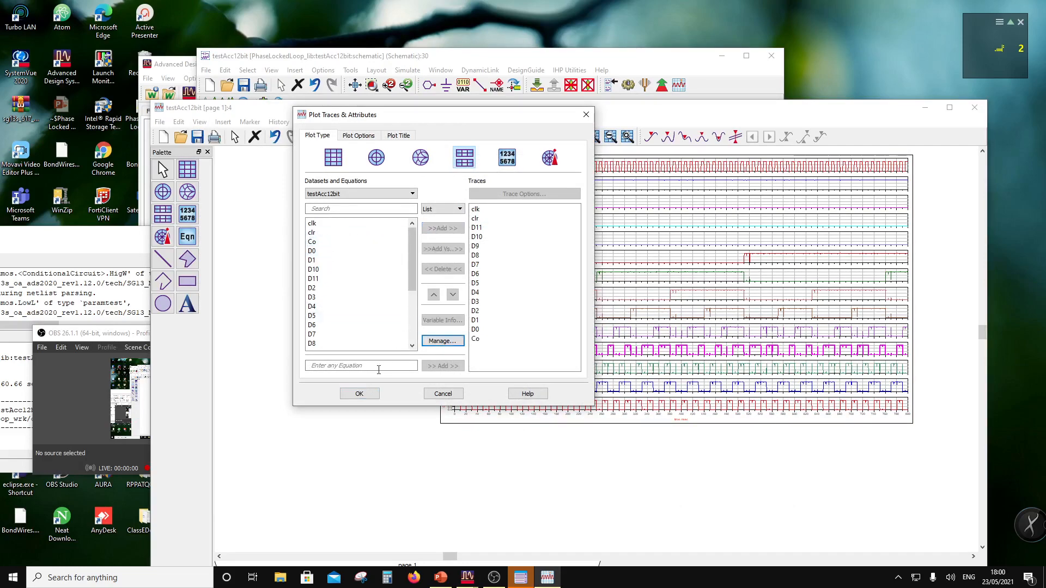
click(359, 394)
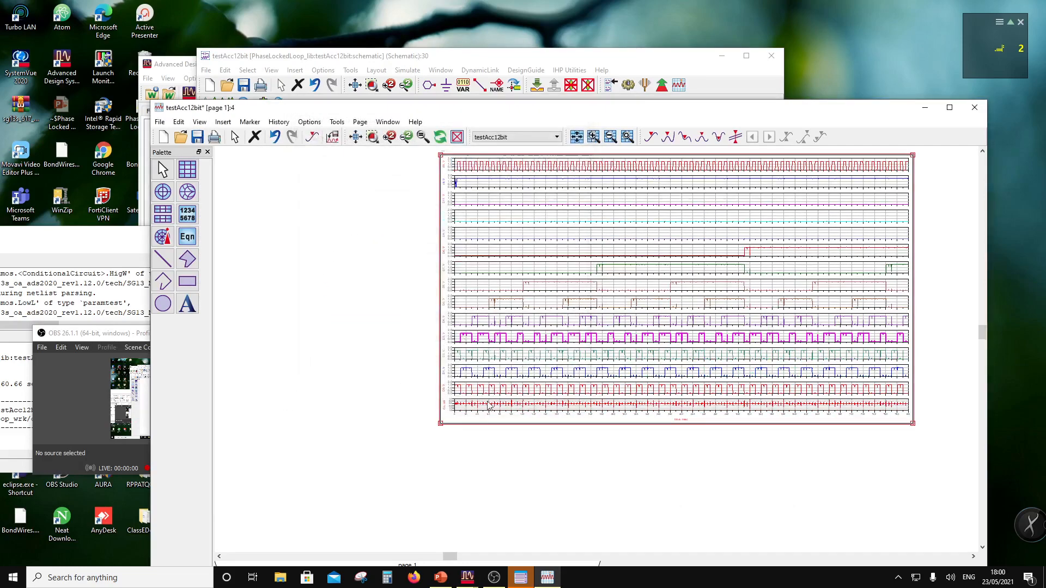
Bring the testAcc12bit schematic back in front of the data display.
scroll(490, 405, up, 2)
scroll(720, 344, down, 3)
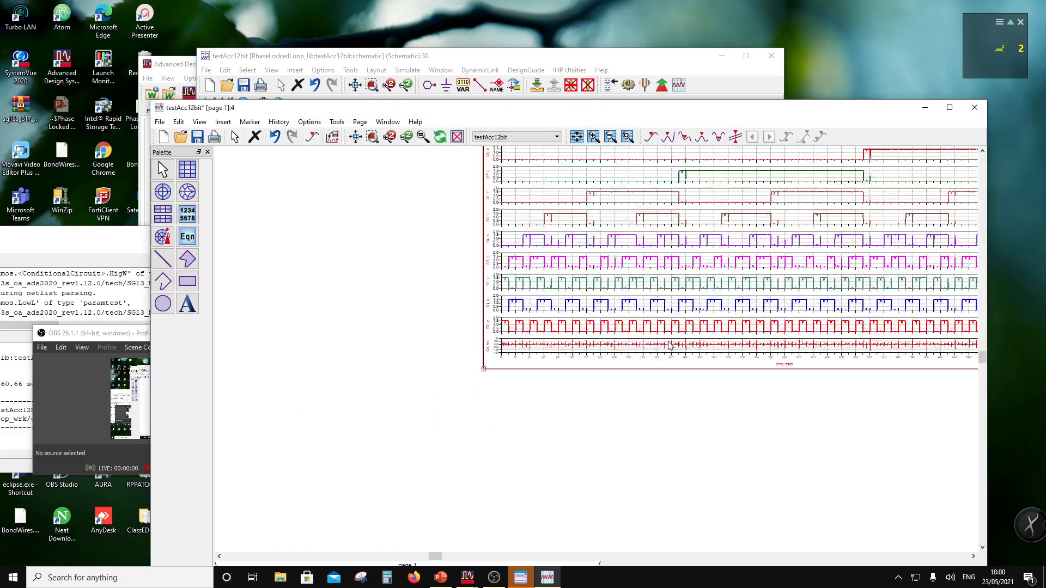
scroll(726, 357, up, 1)
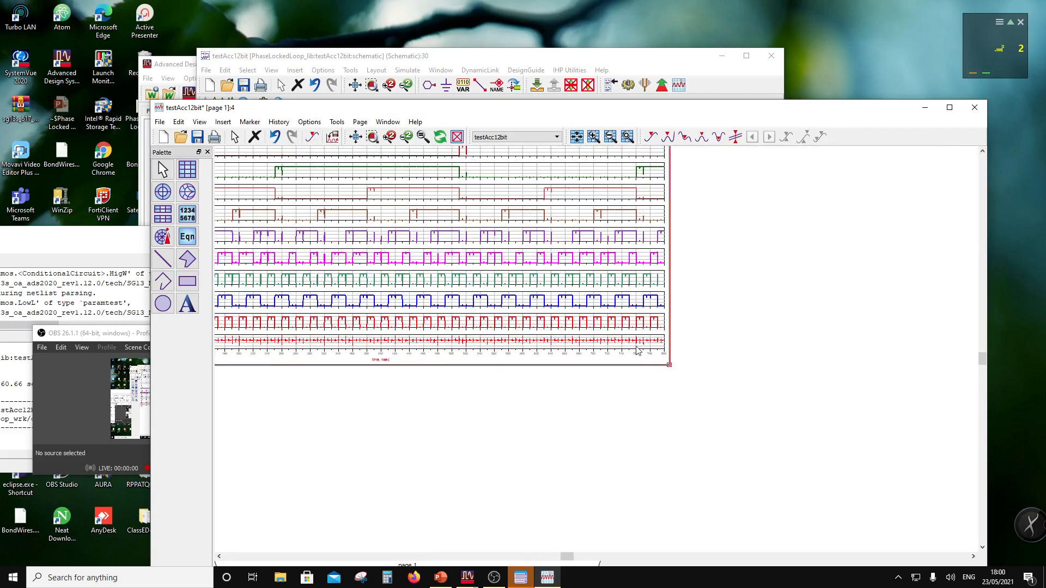
scroll(639, 347, down, 1)
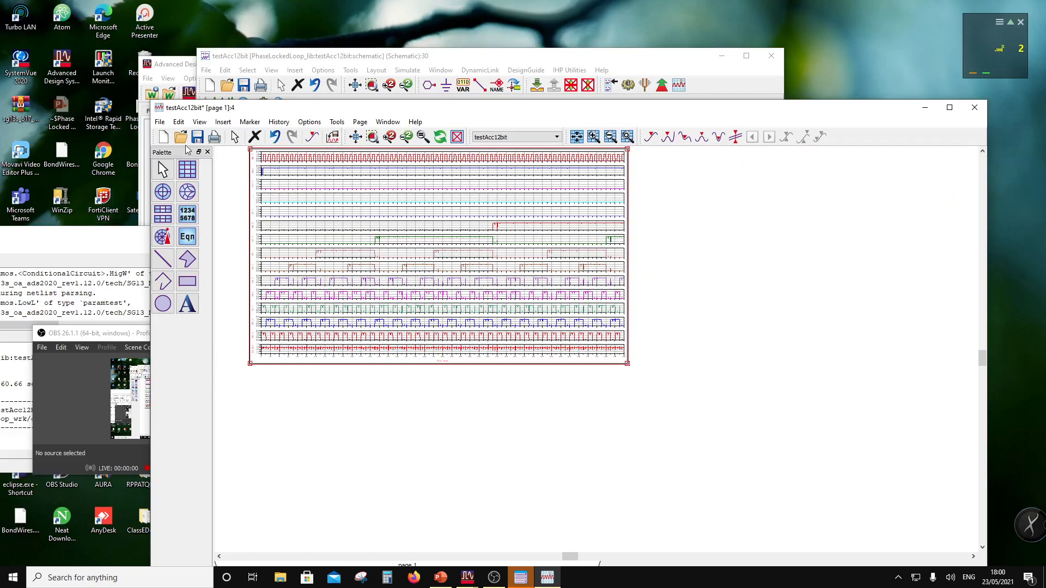
click(309, 56)
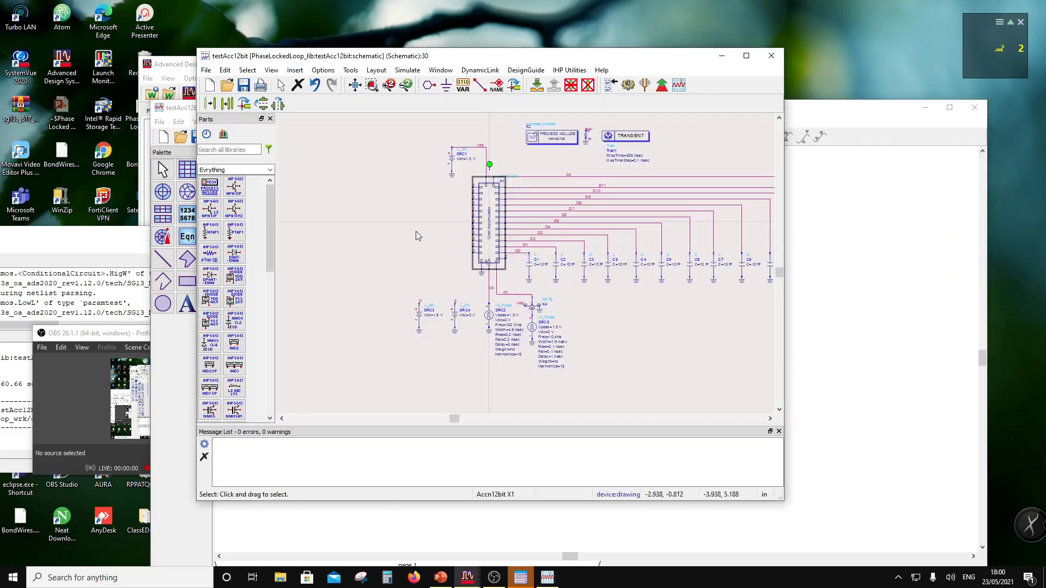
scroll(417, 239, down, 1)
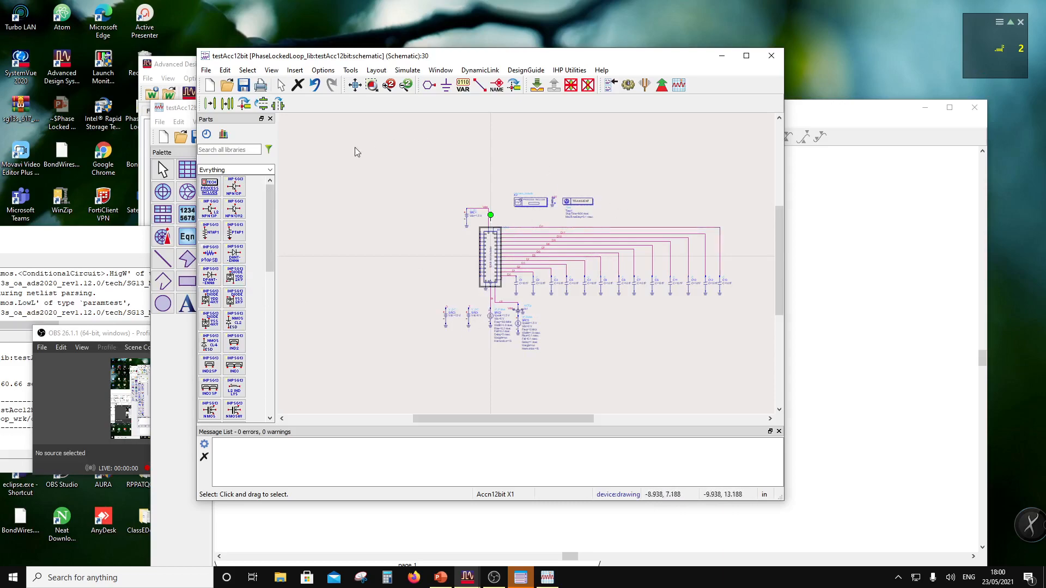
drag(99, 333, 98, 241)
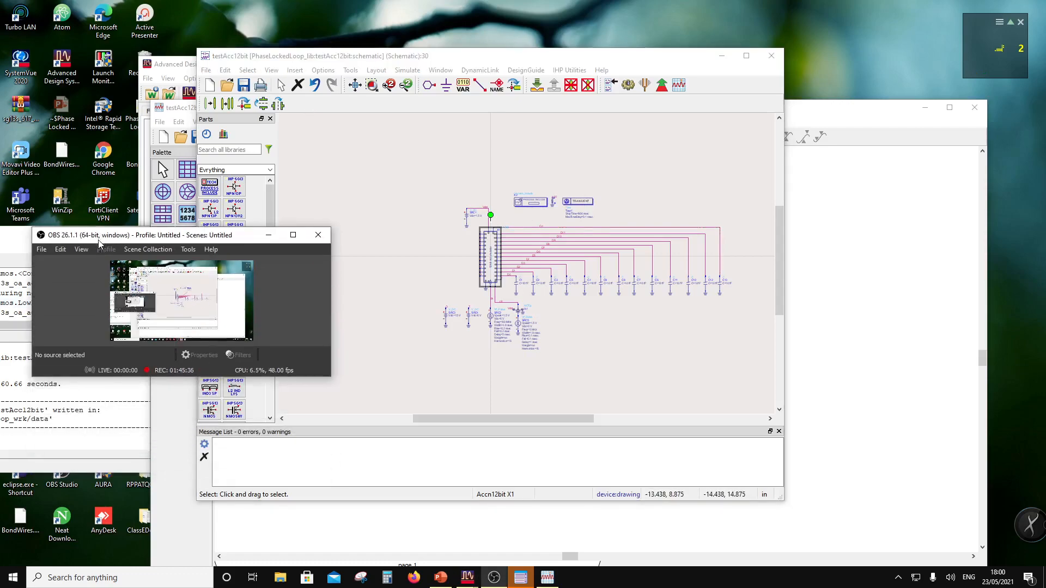